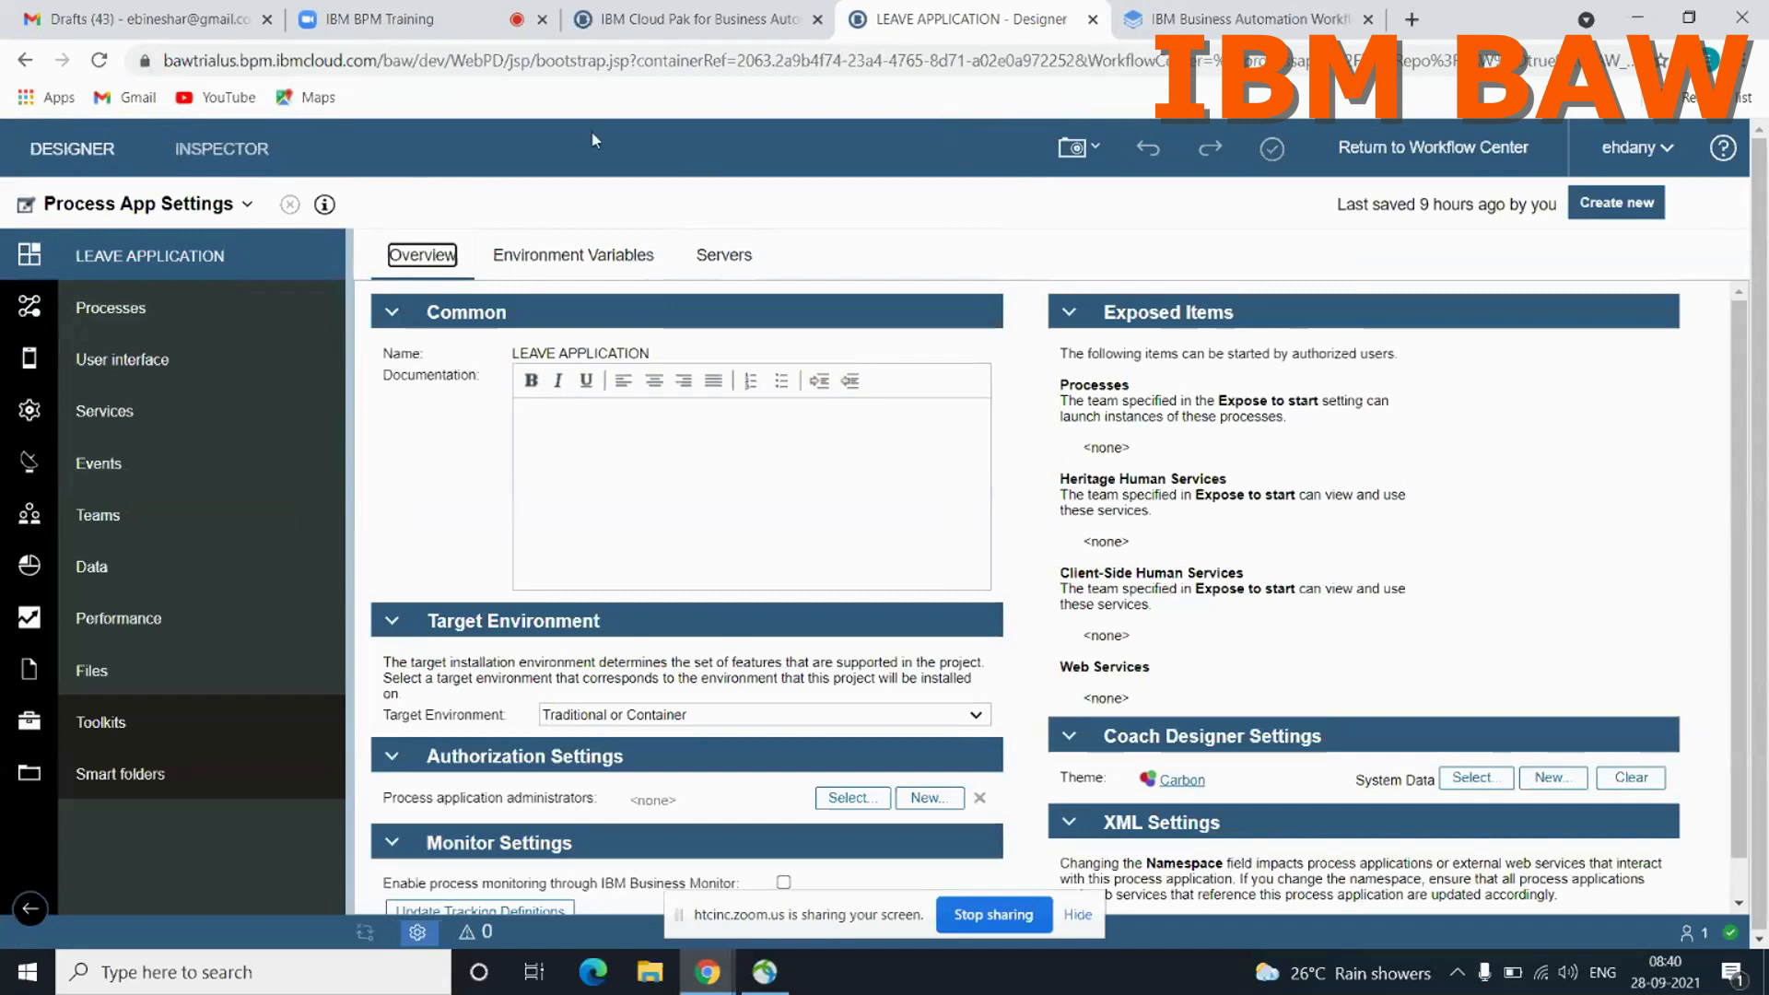
Step: Open the existing Leave Application process from the process app's list of processes
{"action": "left_click", "coordinate": [244, 214]}
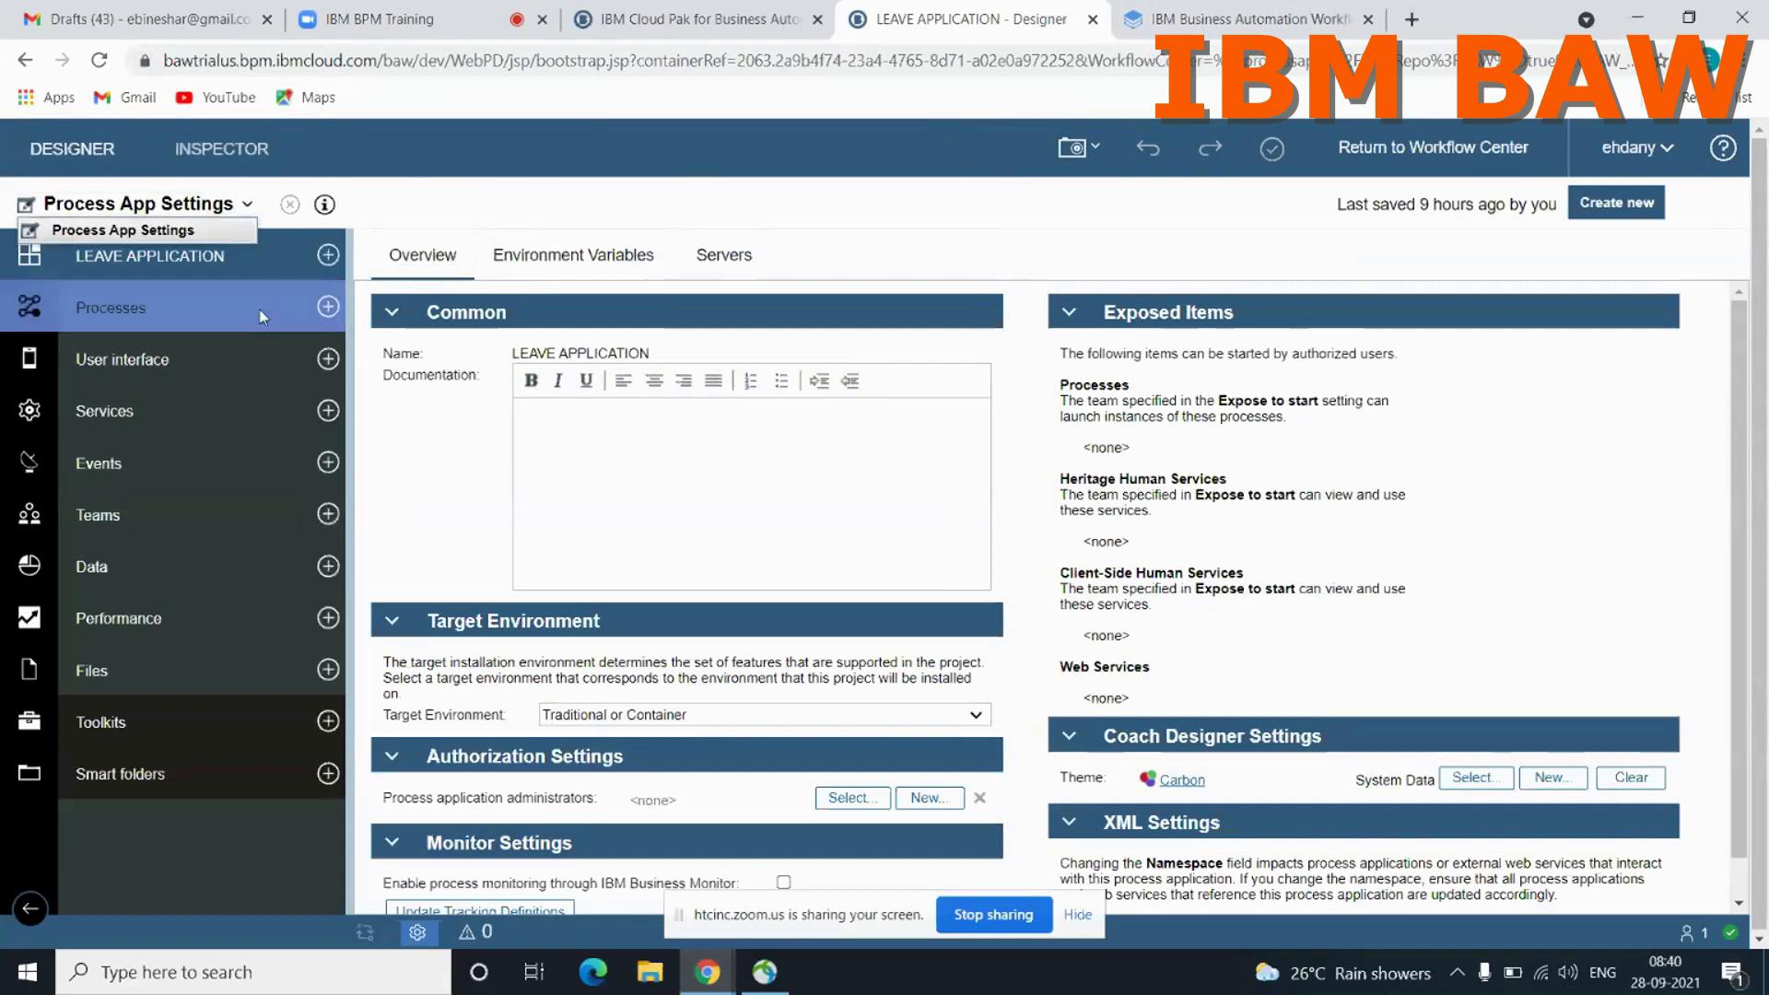
{"action": "left_click", "coordinate": [328, 306]}
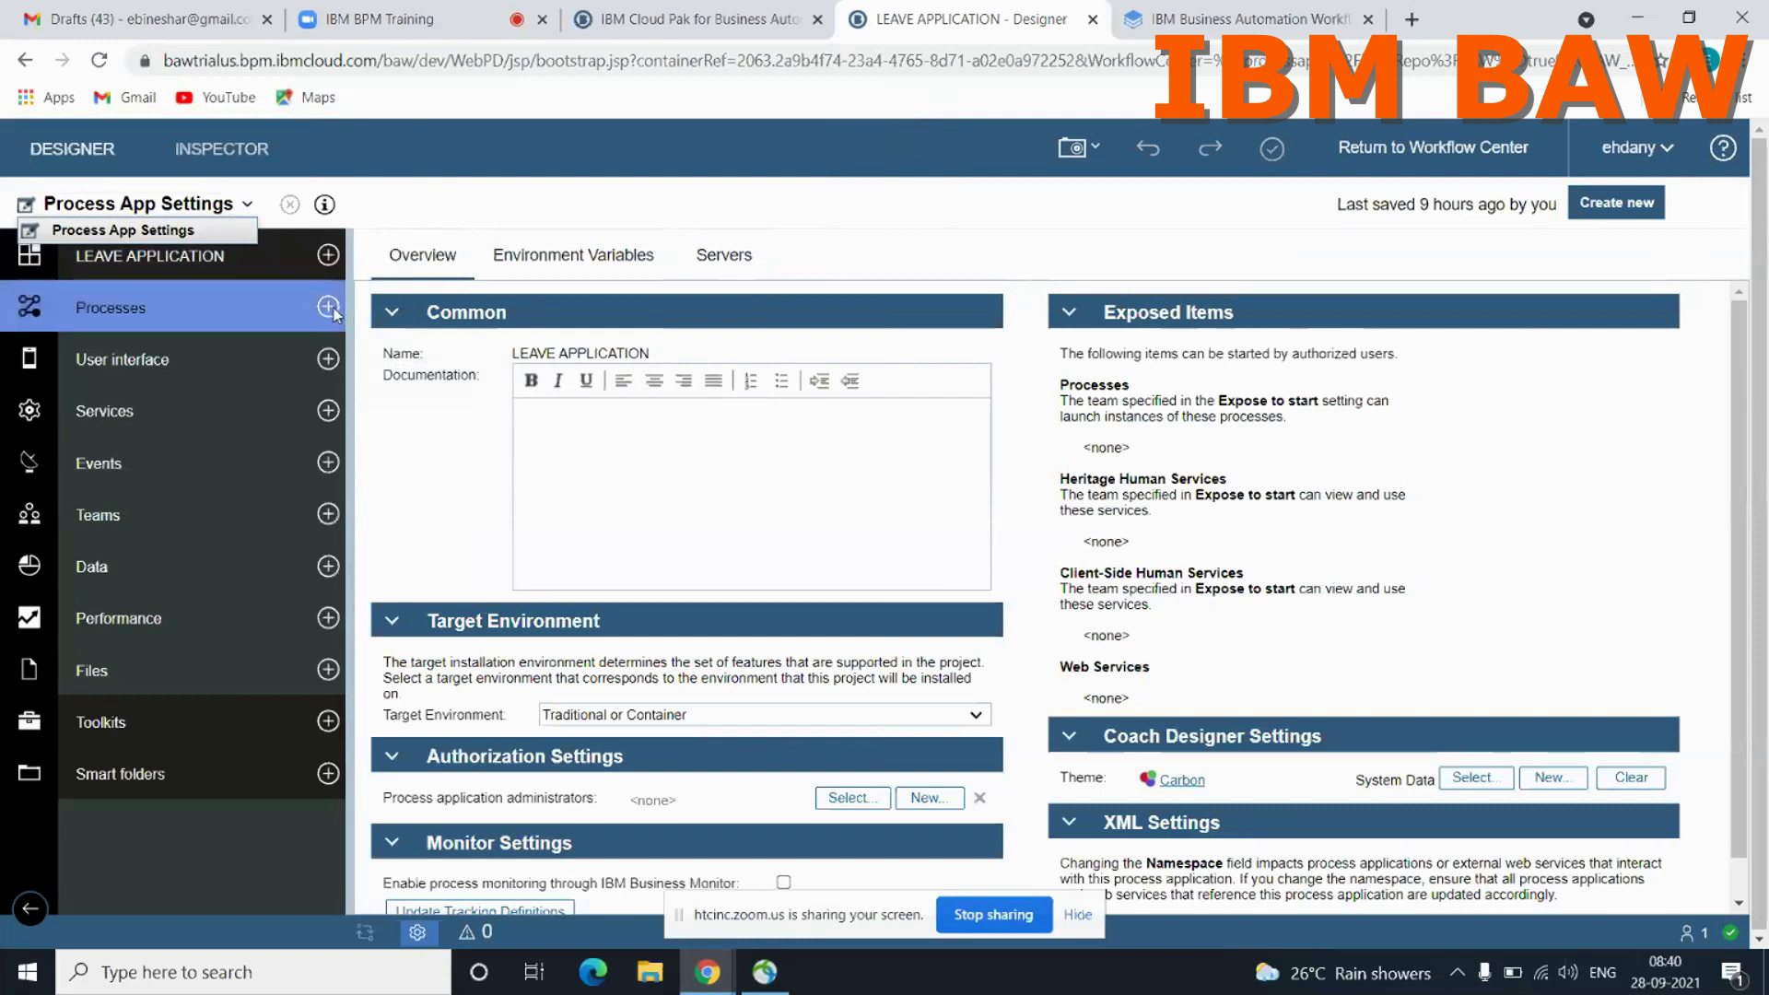
{"action": "left_click", "coordinate": [329, 308]}
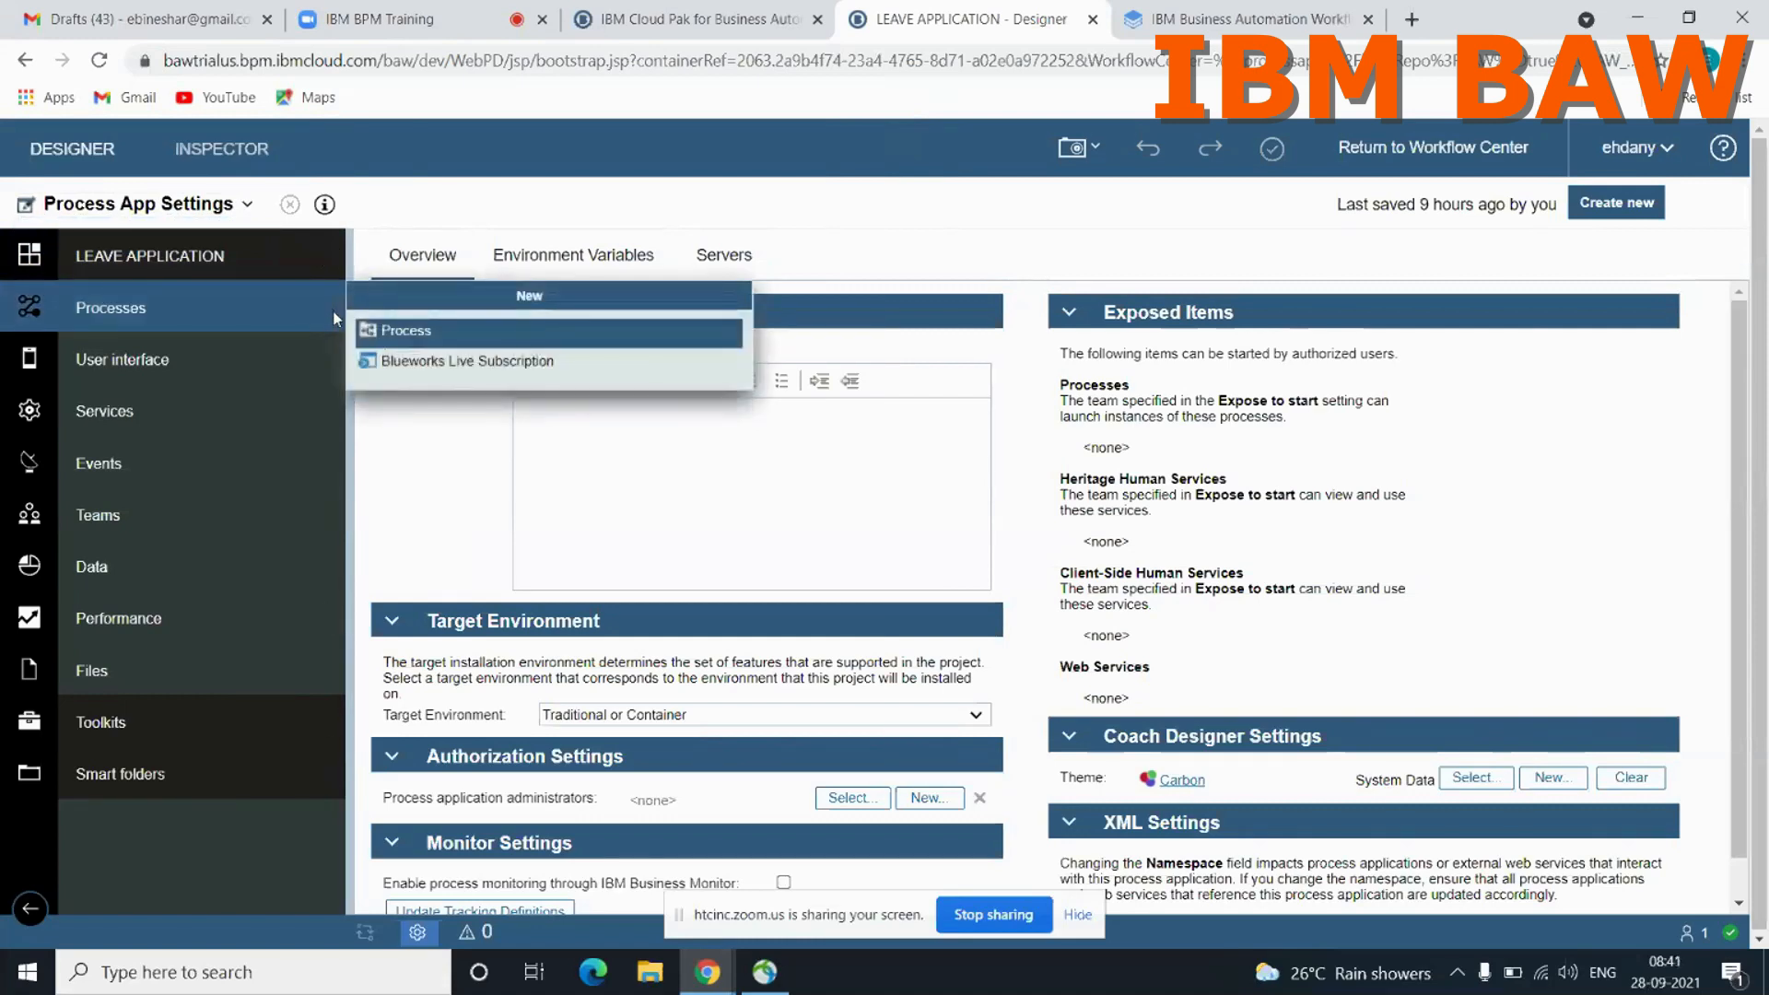
{"action": "left_click", "coordinate": [202, 306]}
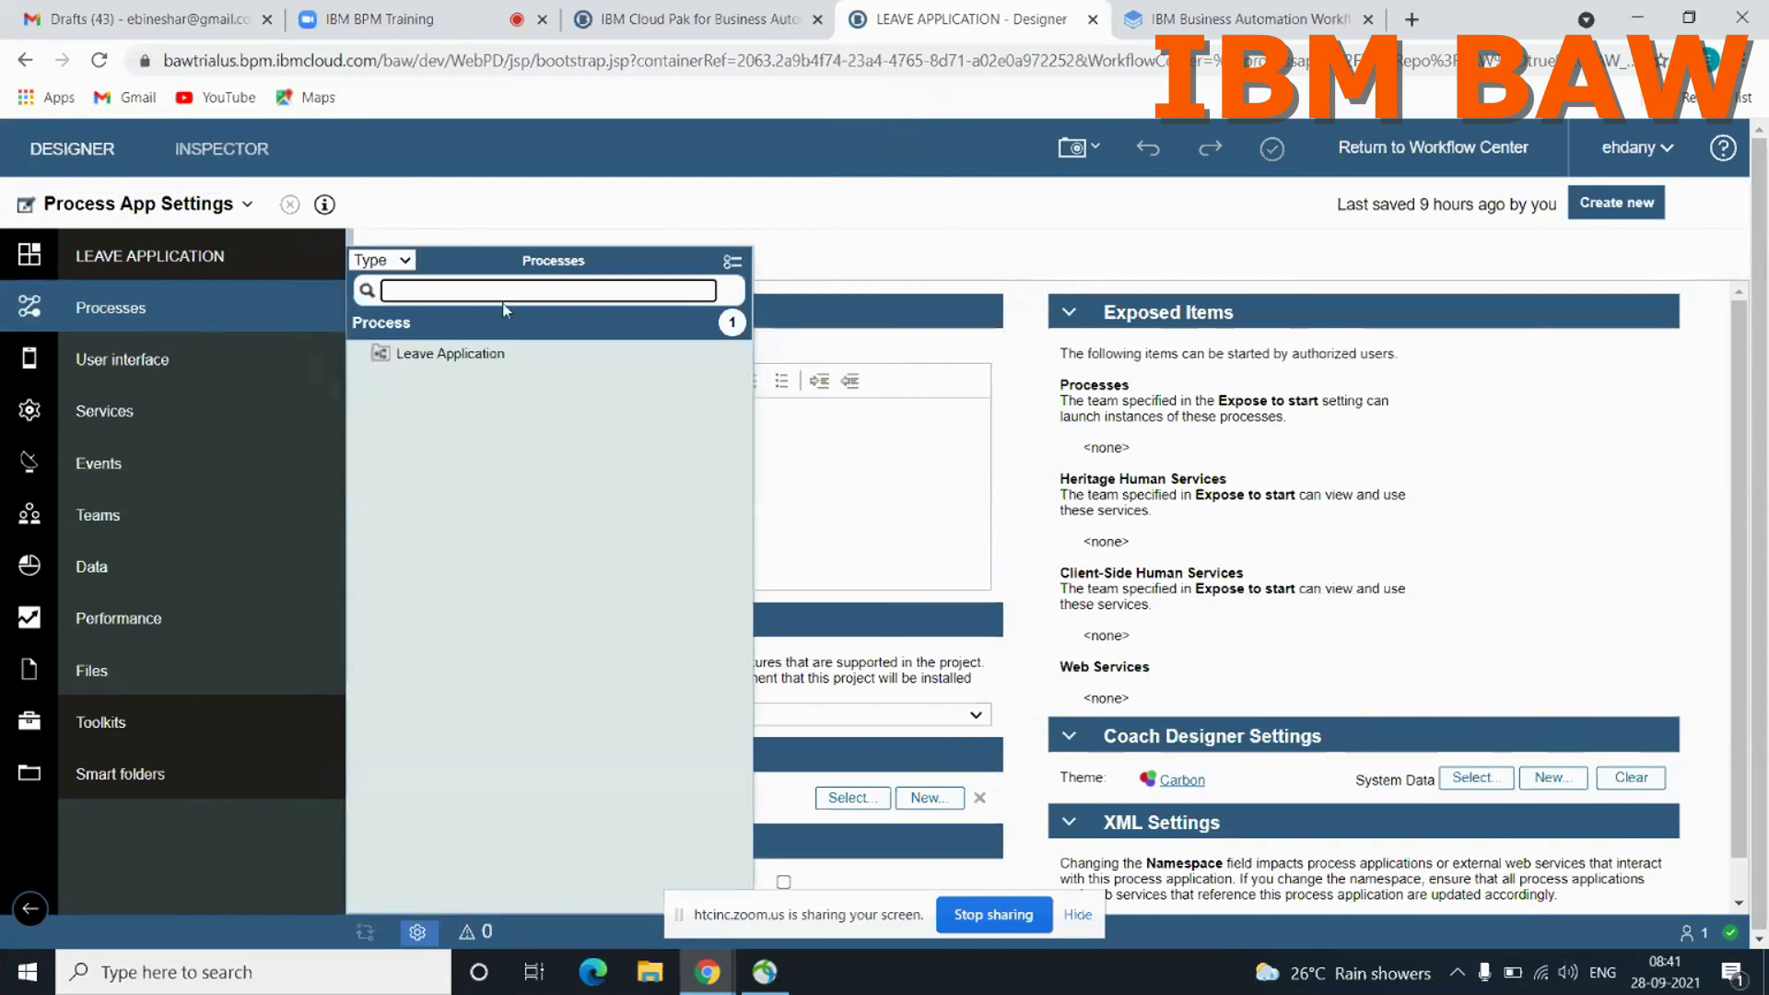
{"action": "left_click", "coordinate": [450, 354]}
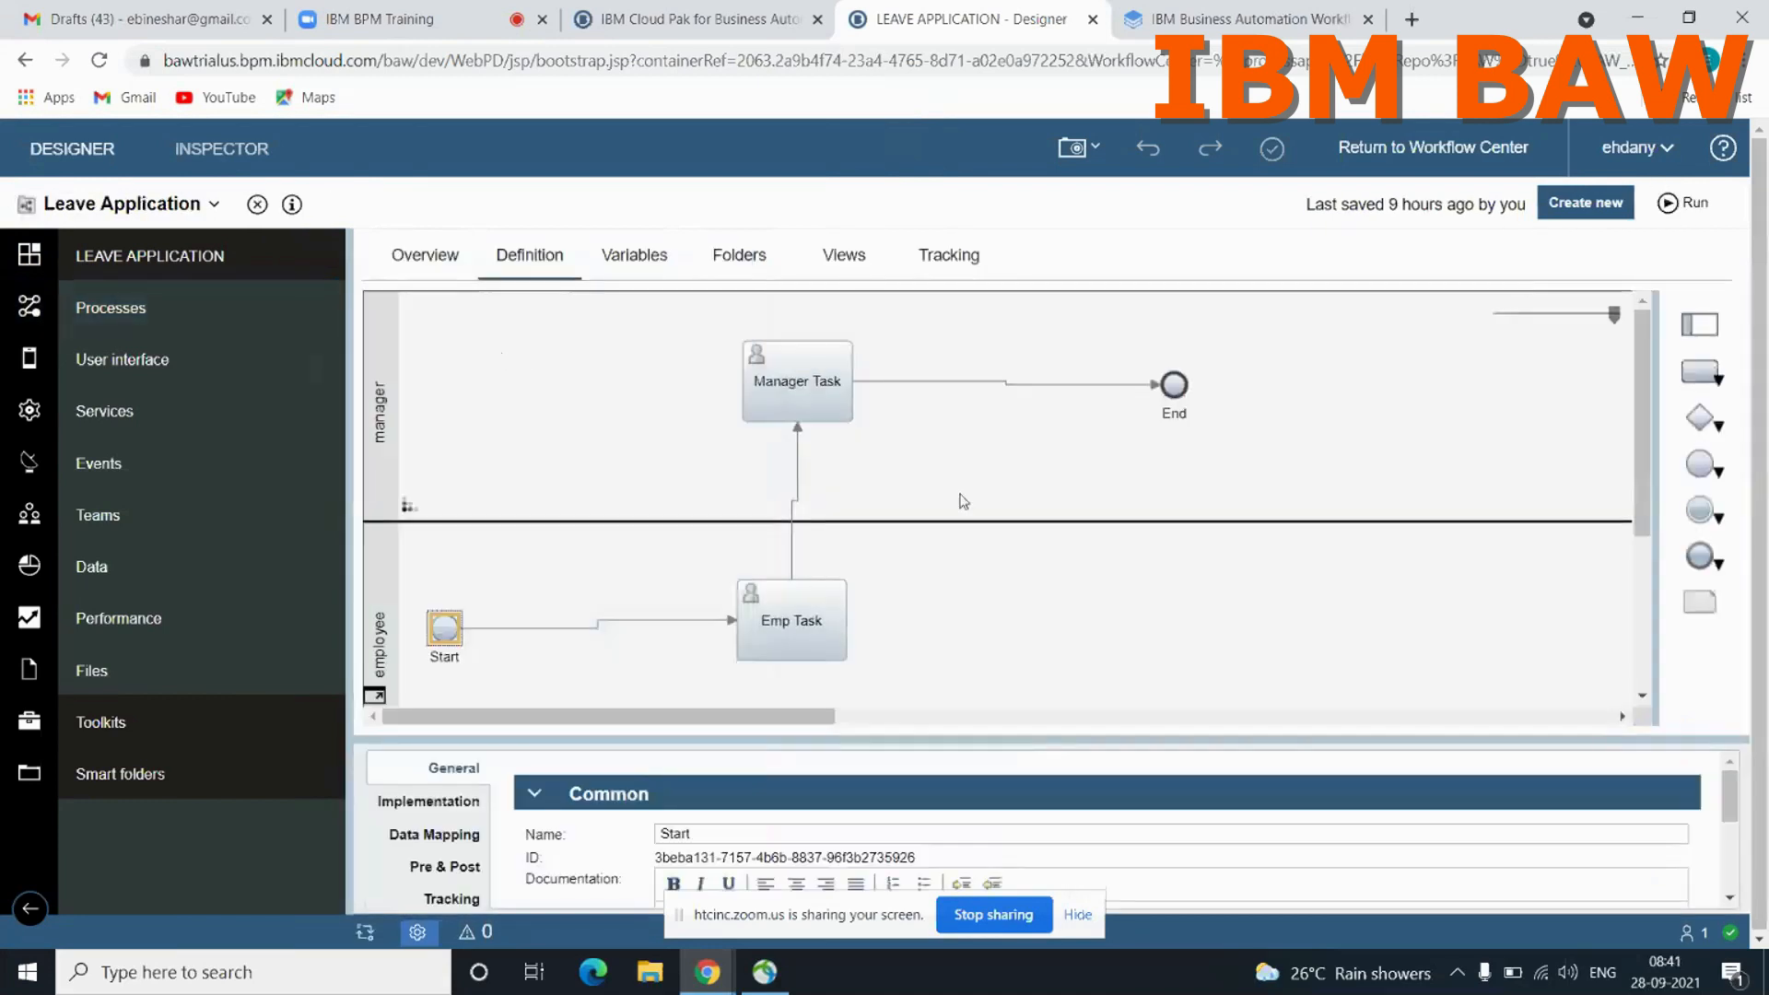
Step: Run the Leave Application process and start its Emp Task from the instance's current location
{"action": "scroll", "coordinate": [1003, 513], "scroll_direction": "down", "scroll_amount": 4}
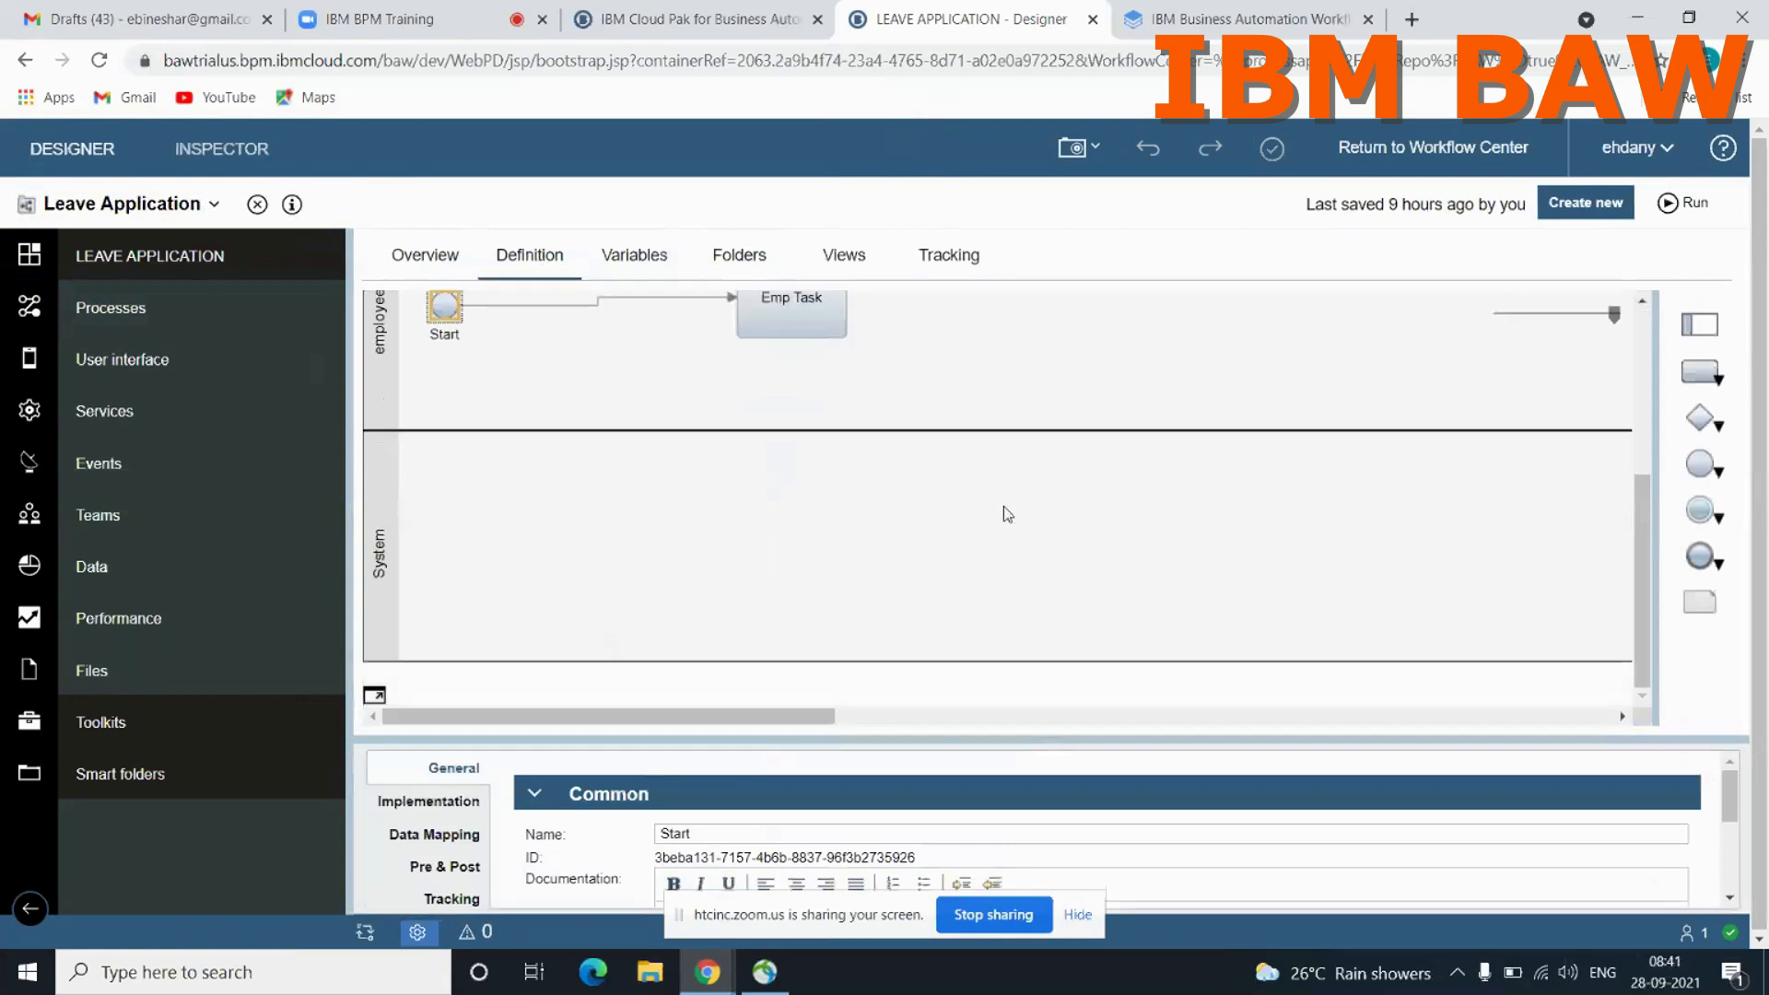
{"action": "scroll", "coordinate": [1003, 513], "scroll_direction": "up", "scroll_amount": 1}
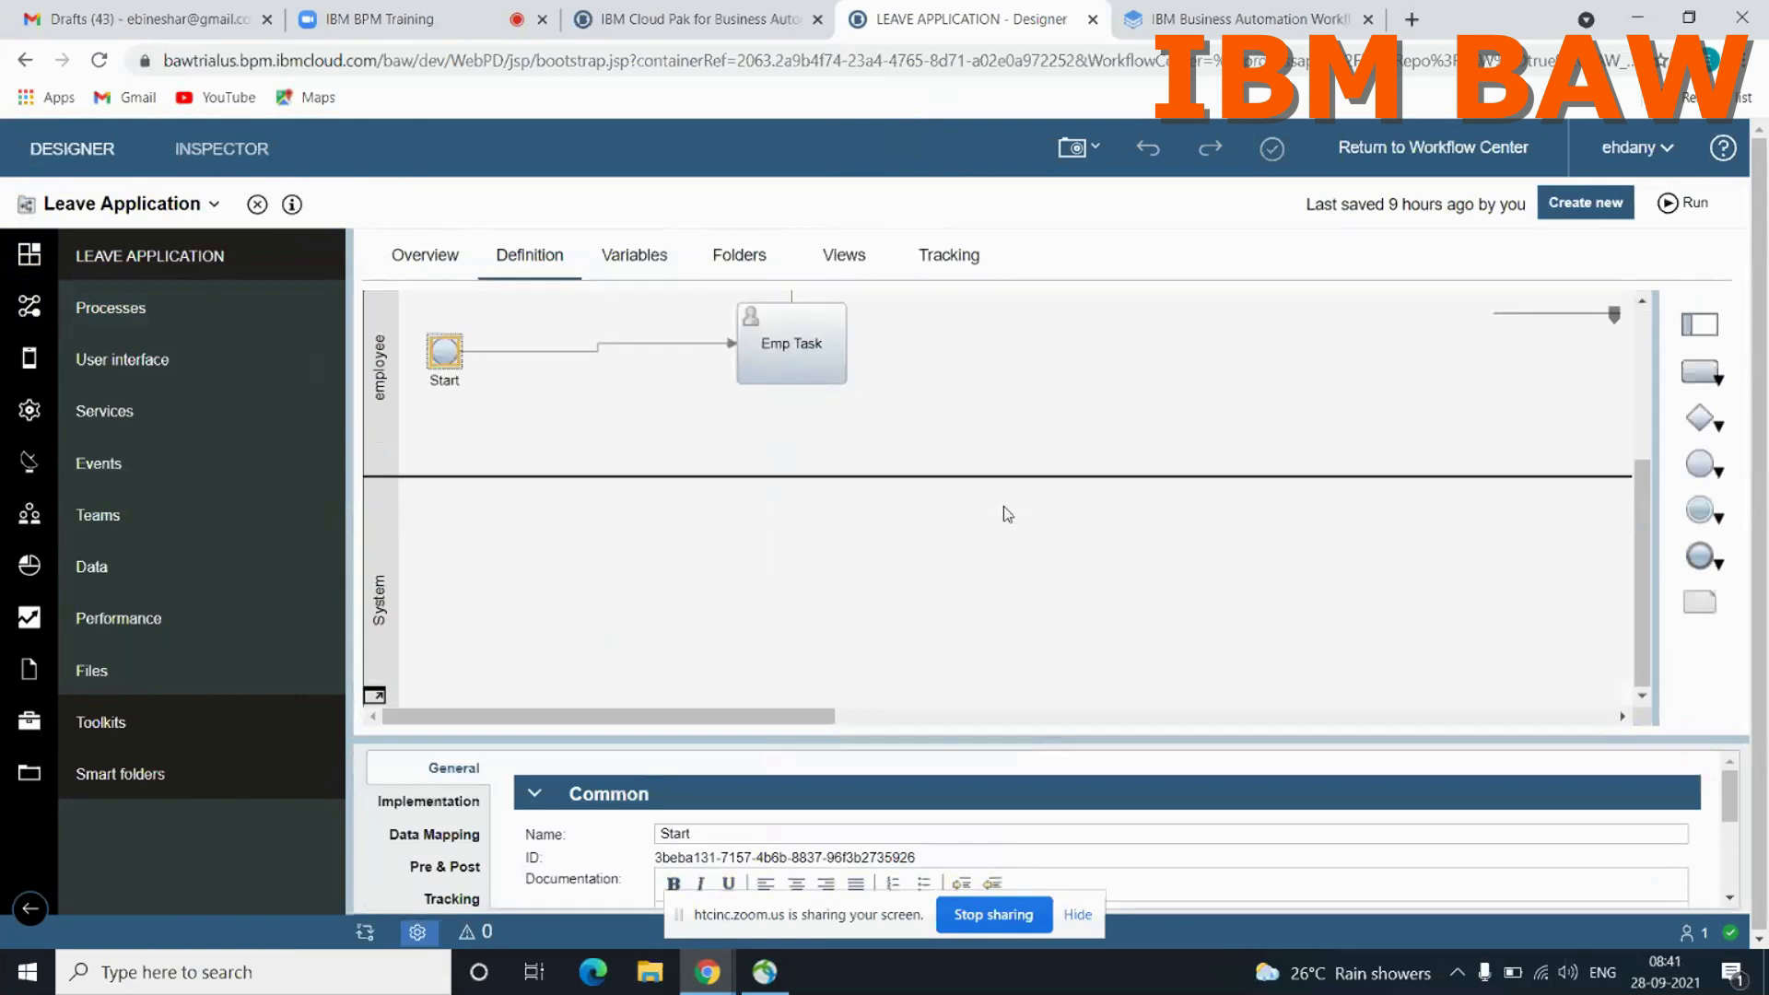
{"action": "scroll", "coordinate": [1003, 514], "scroll_direction": "up", "scroll_amount": 4}
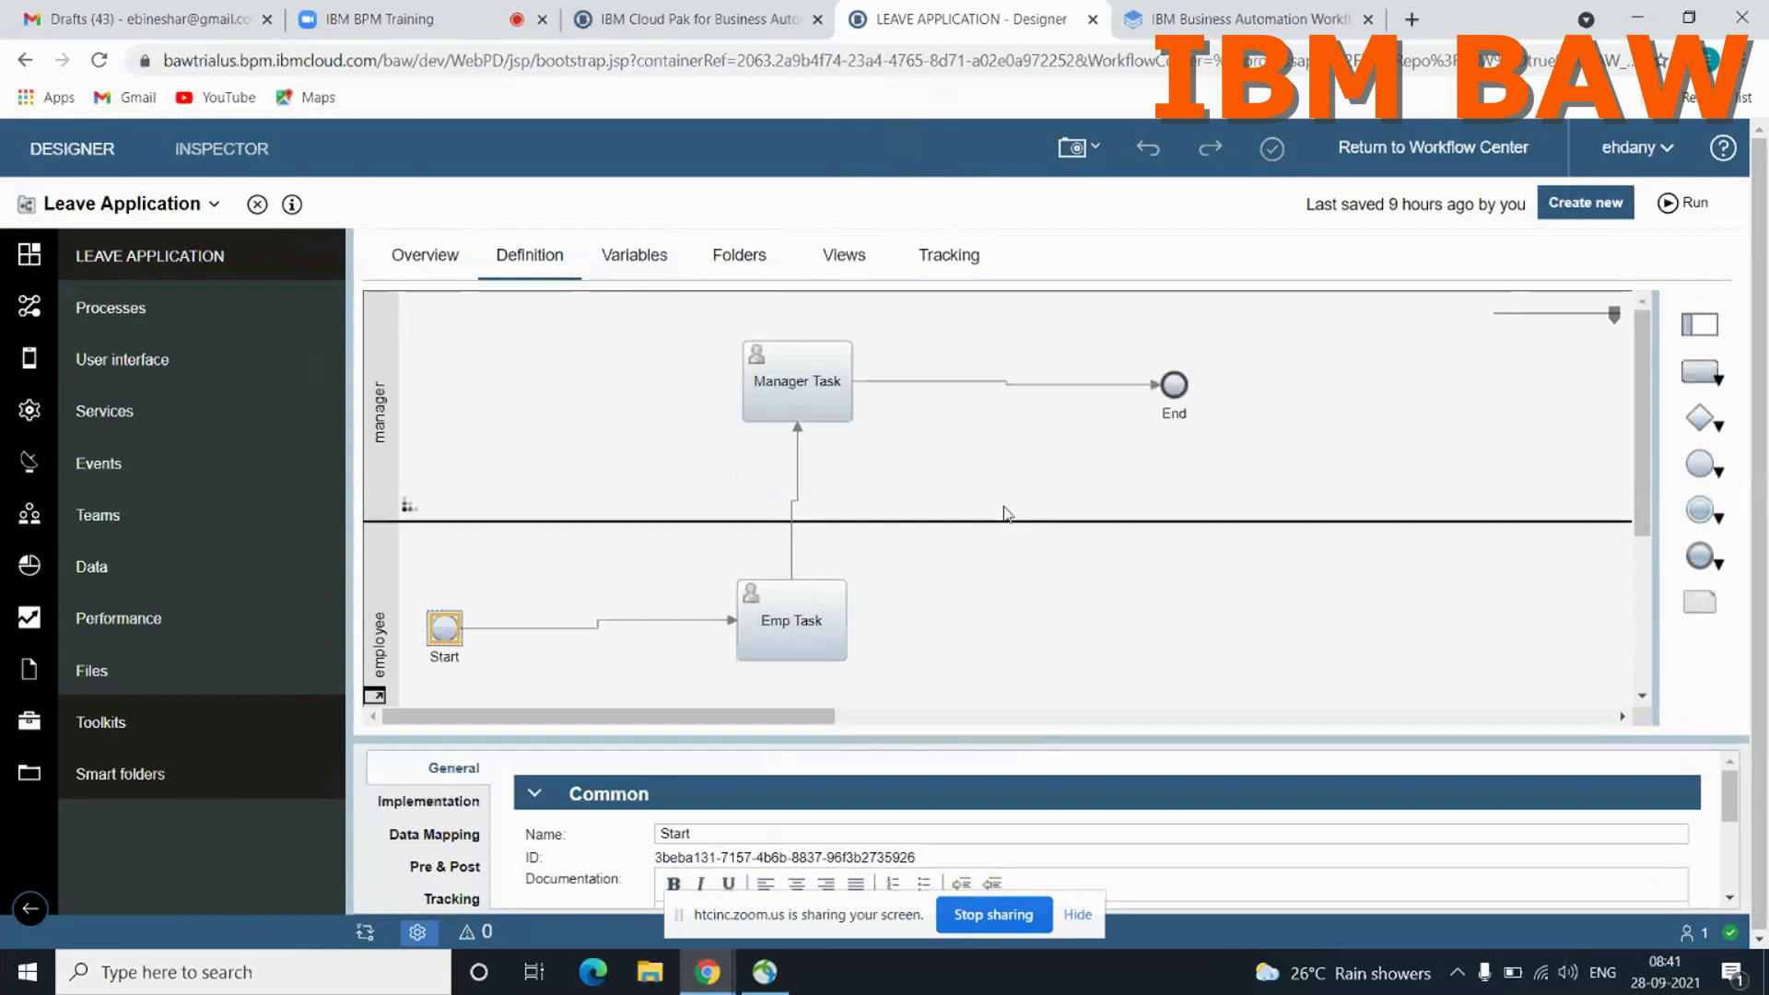
{"action": "left_click", "coordinate": [1682, 208]}
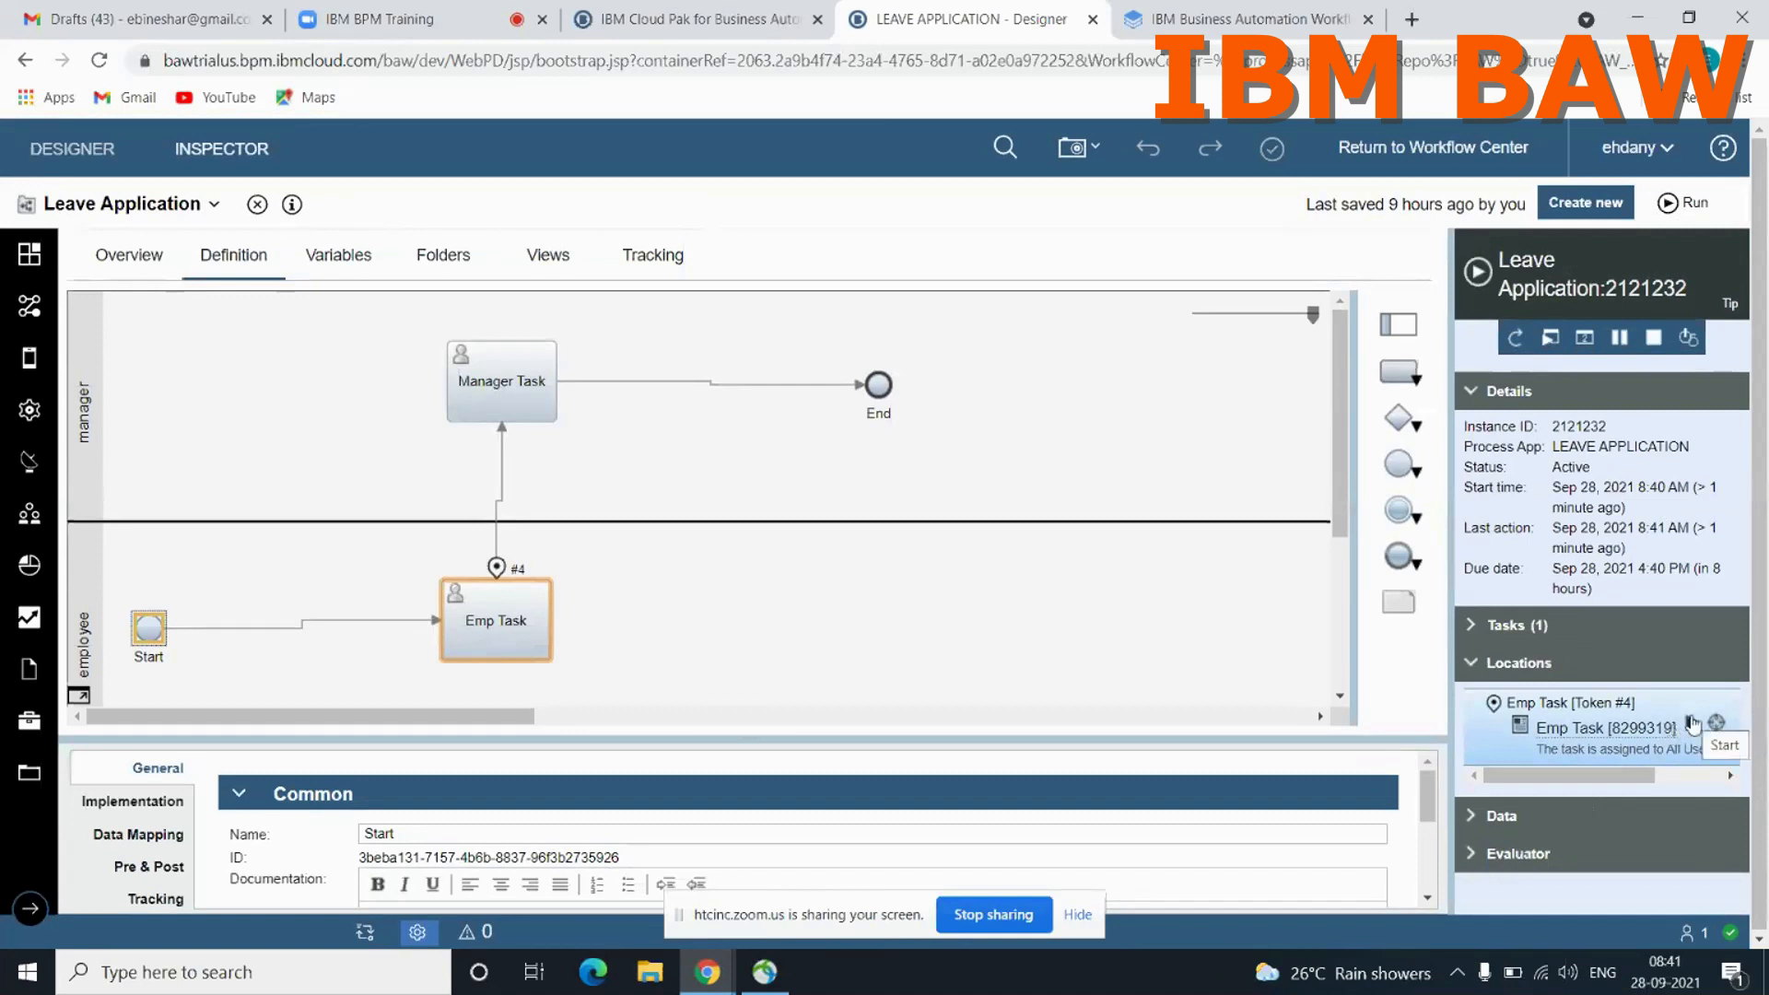
{"action": "left_click", "coordinate": [1694, 723]}
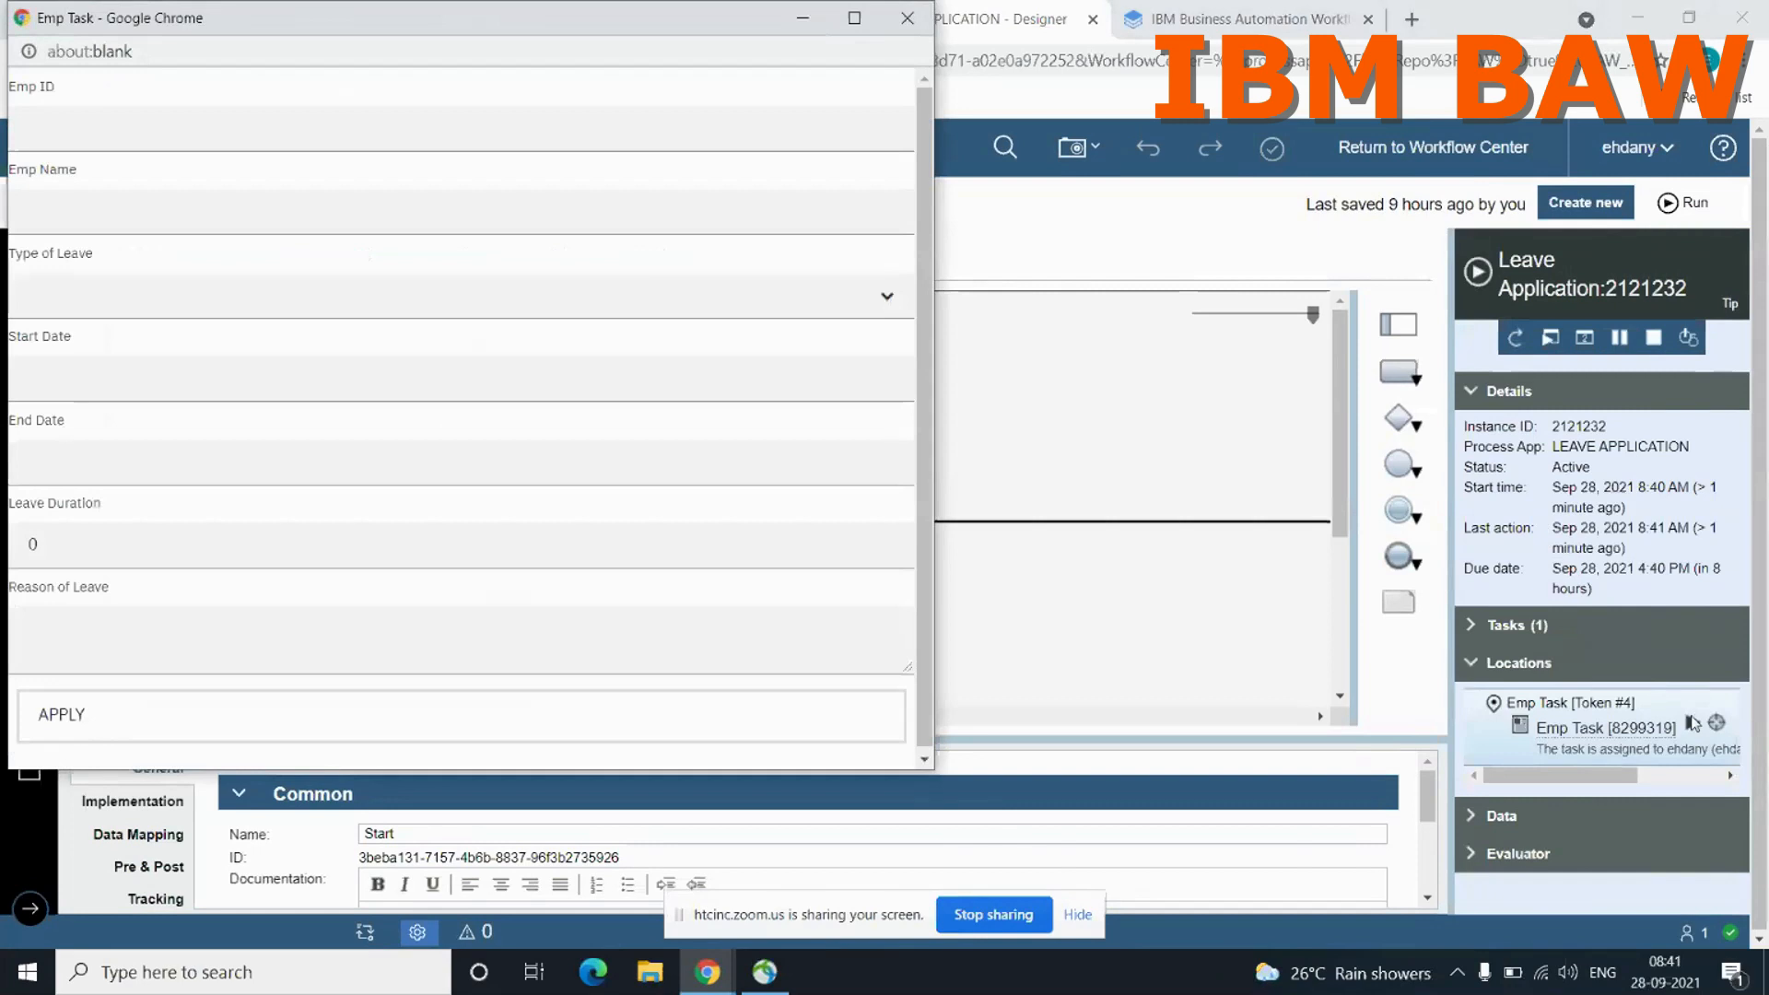
{"action": "left_click", "coordinate": [885, 302]}
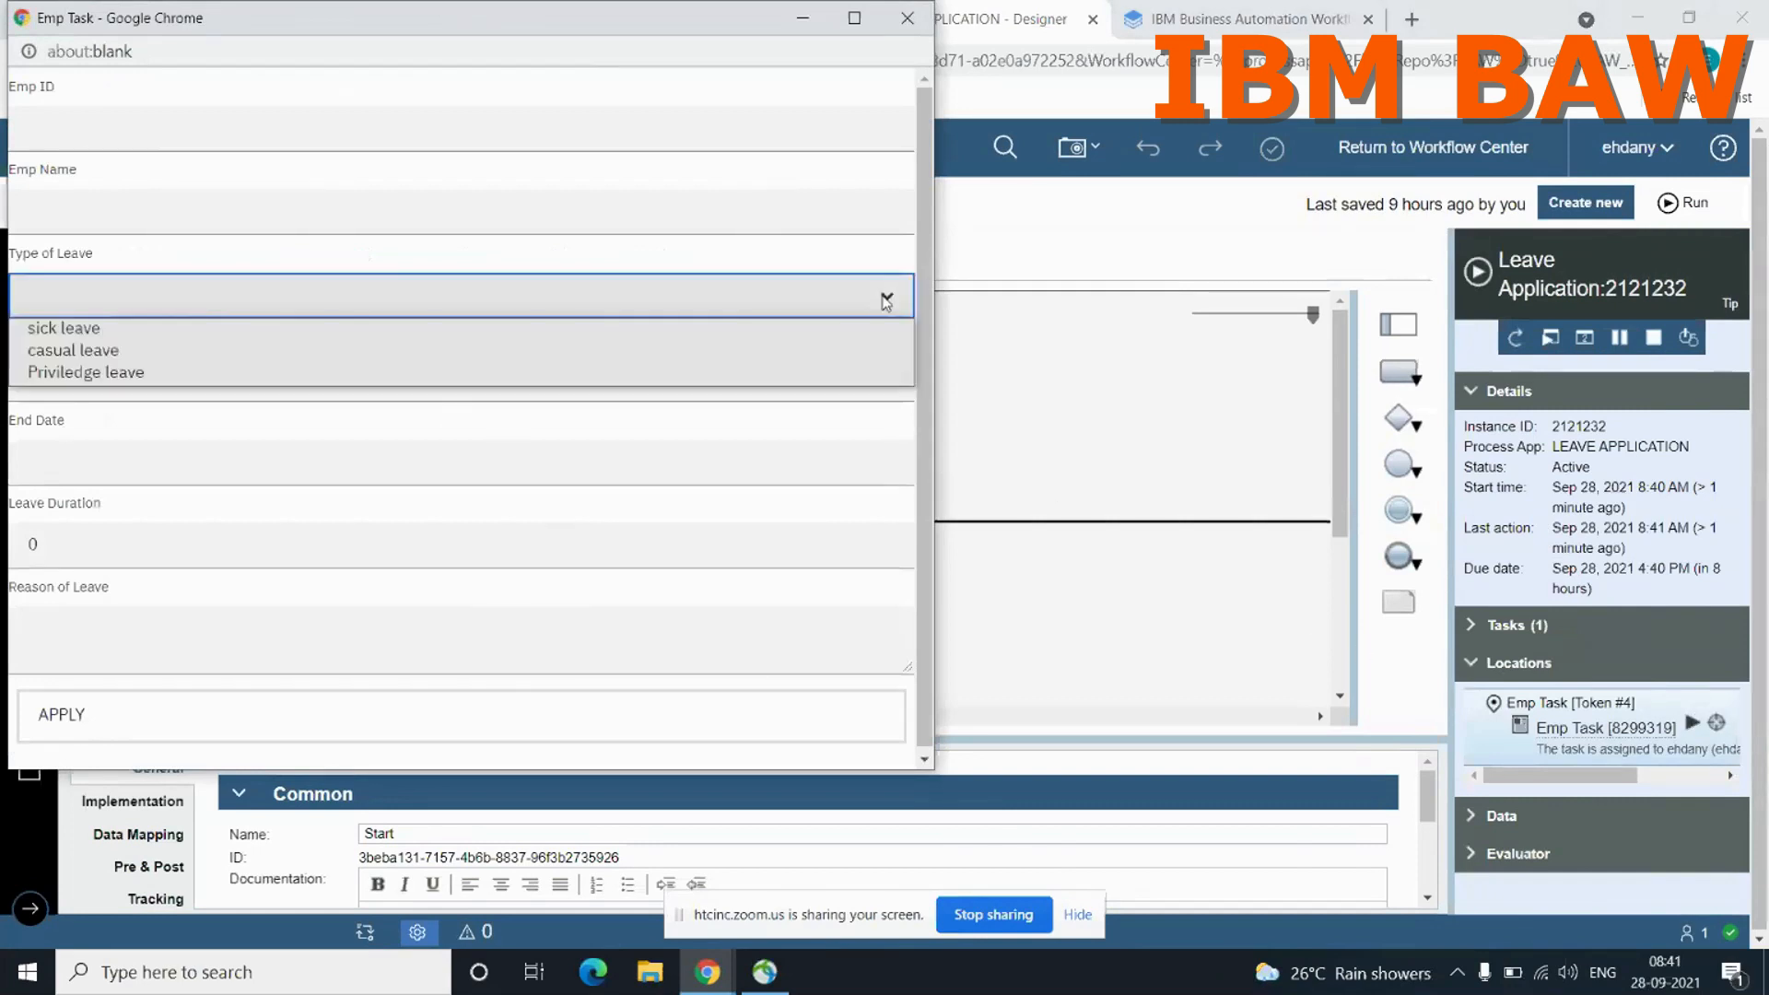
{"action": "left_click", "coordinate": [829, 330]}
{"action": "left_click", "coordinate": [456, 134]}
{"action": "type", "text": "En"}
{"action": "type", "text": "binesh"}
{"action": "type", "text": " D"}
{"action": "left_click", "coordinate": [349, 208]}
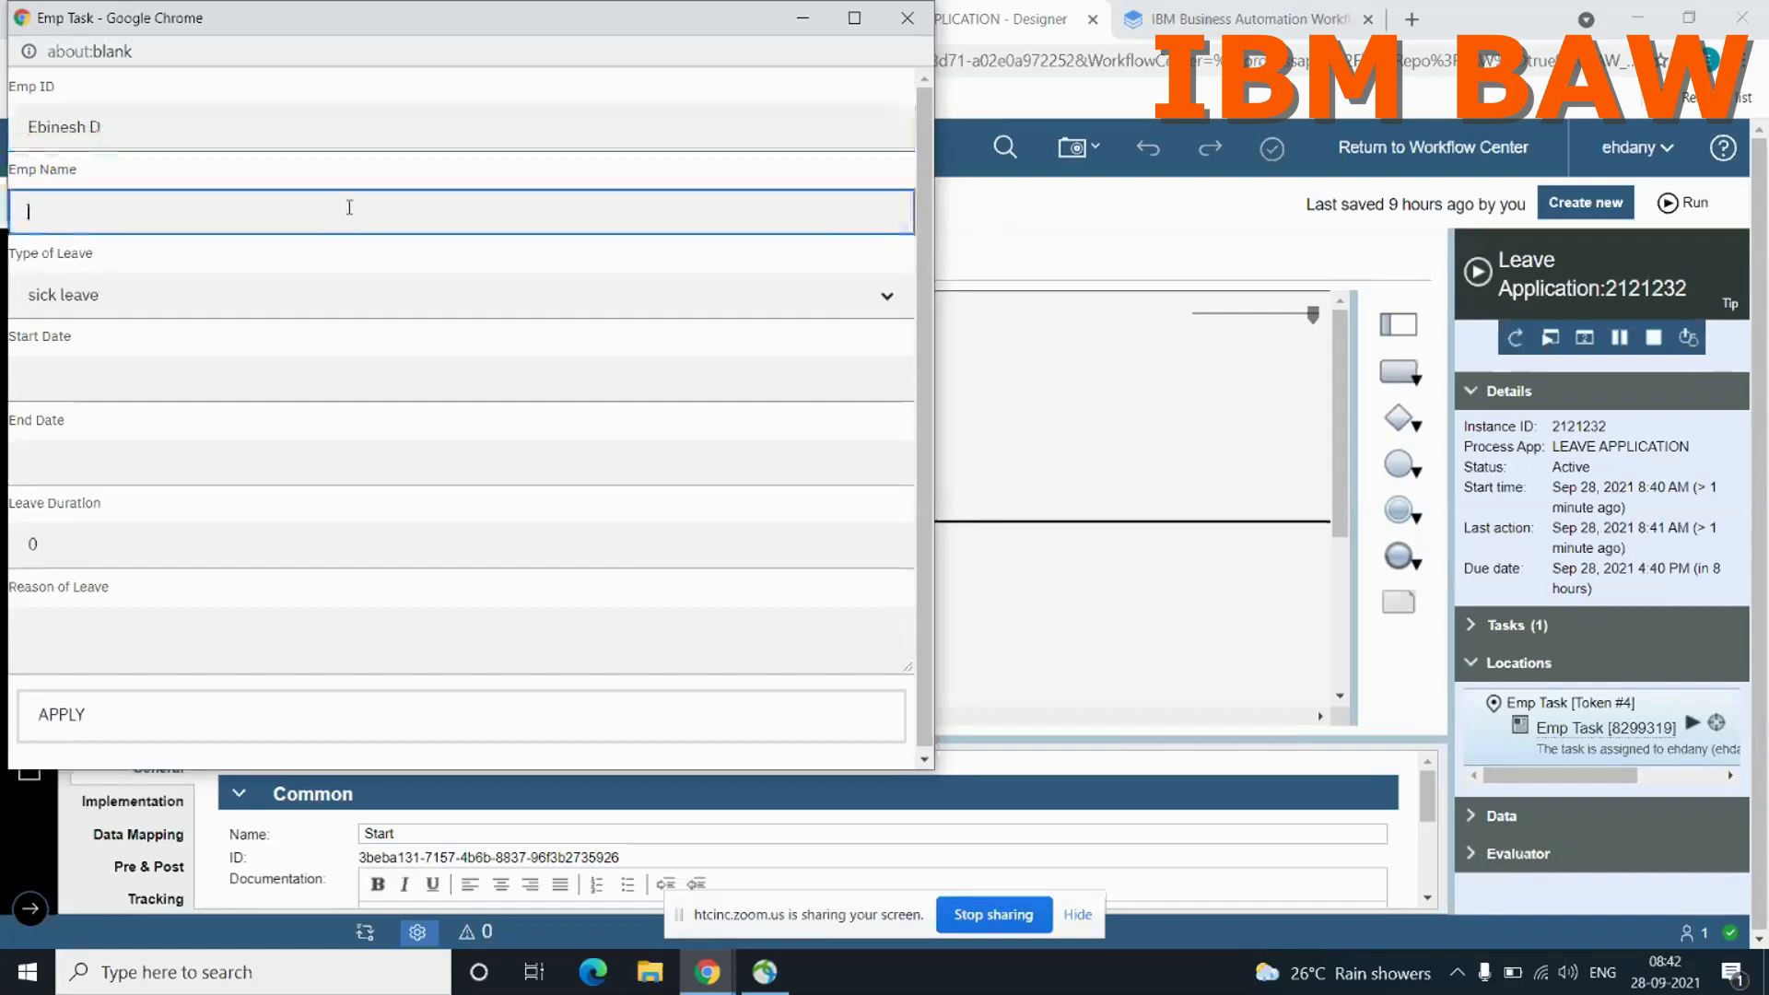
{"action": "double_click", "coordinate": [208, 137]}
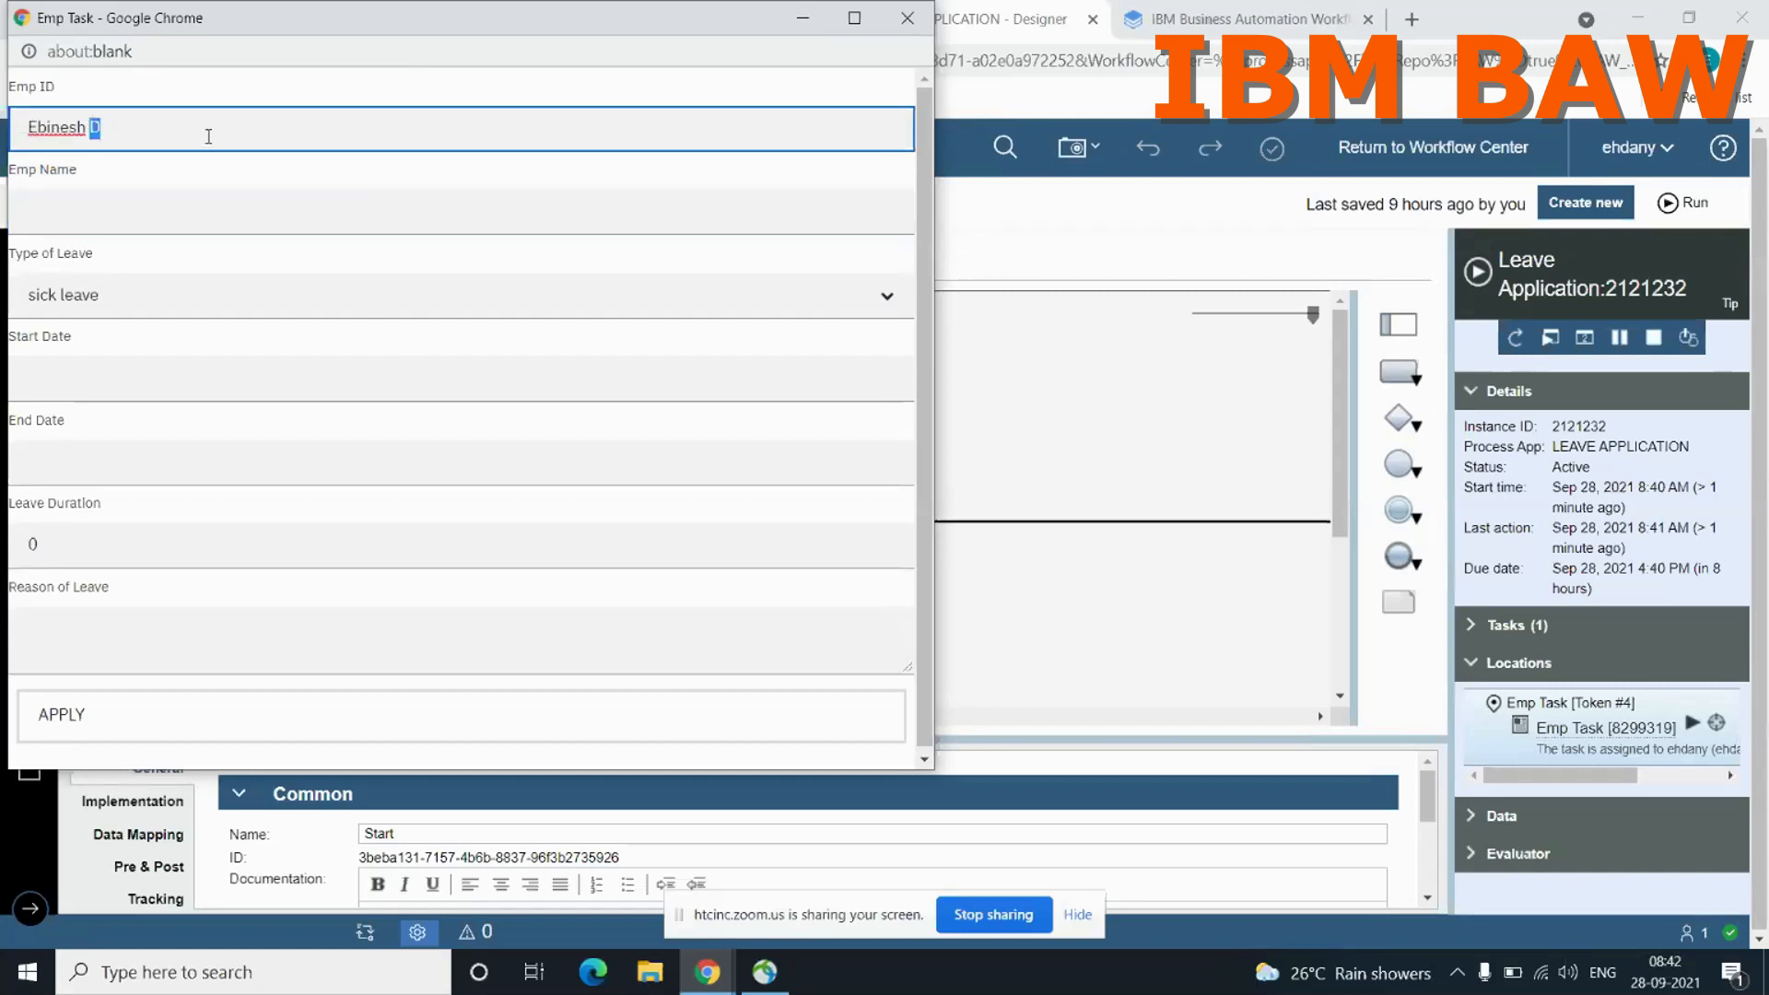
{"action": "left_click", "coordinate": [30, 126]}
{"action": "left_click_drag", "start_coordinate": [30, 126], "coordinate": [133, 126]}
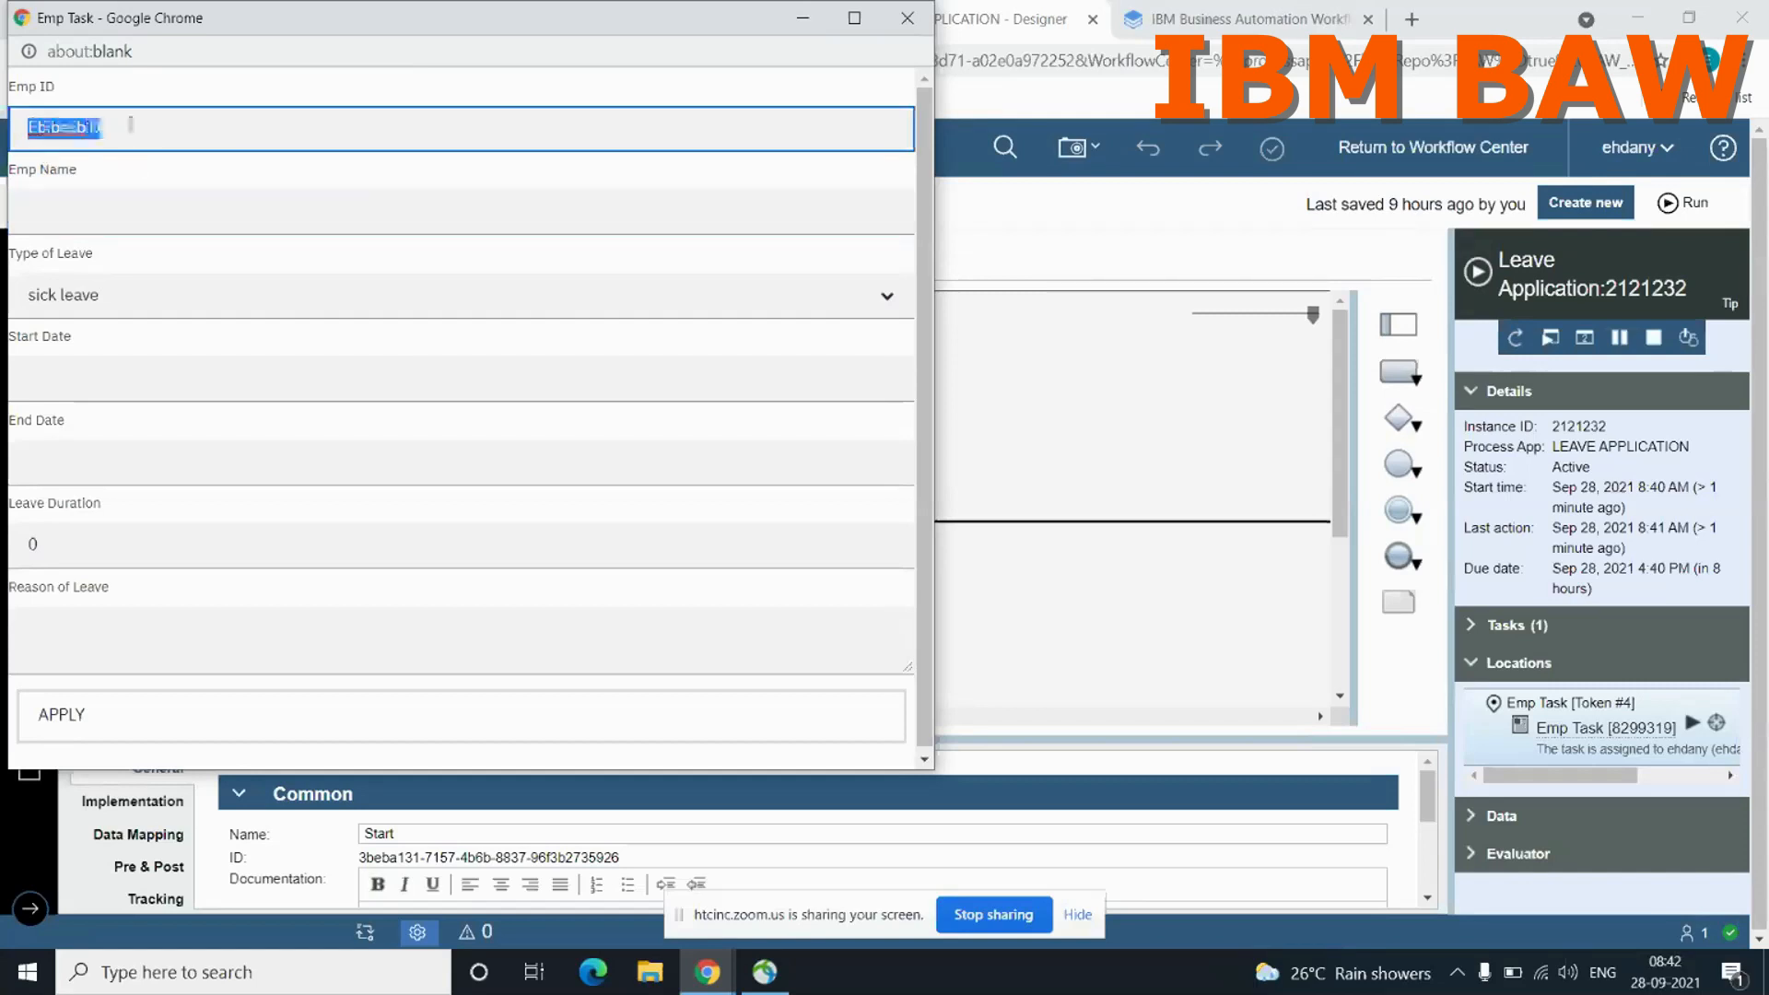
{"action": "key", "text": "BackSpace"}
Step: Fill in the employee's ID and full name in the Emp ID and Emp Name fields of the leave form
{"action": "type", "text": "2"}
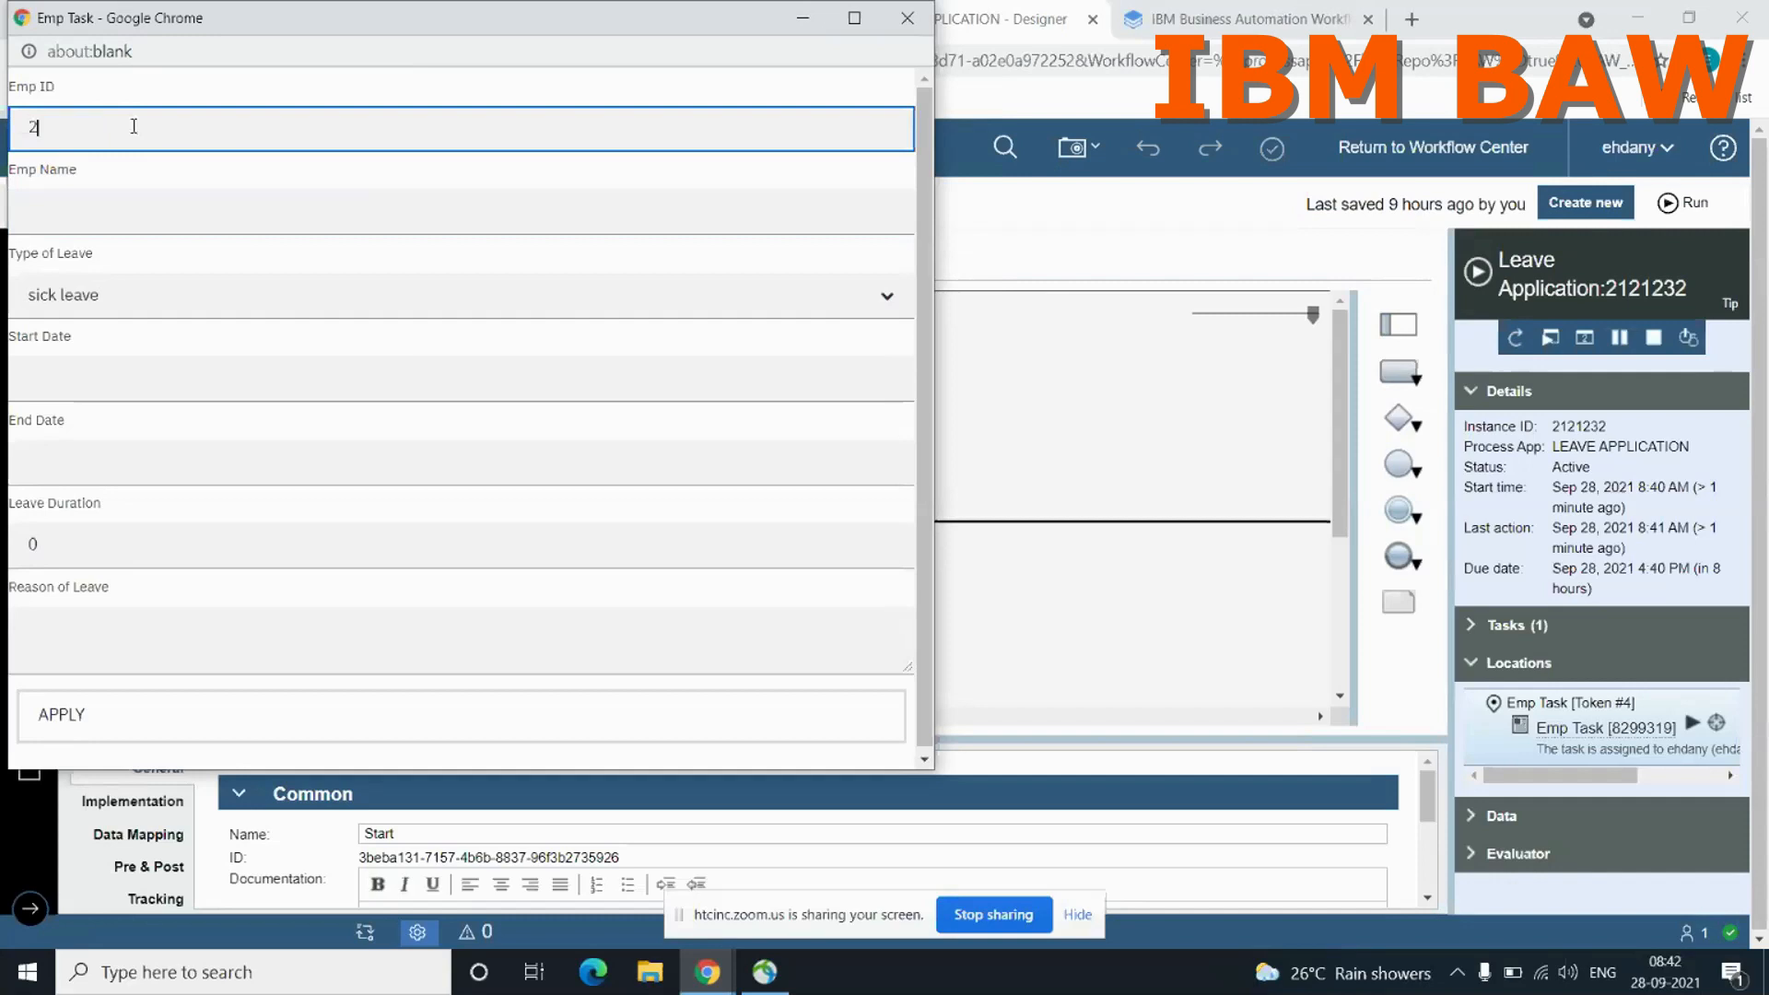
{"action": "type", "text": "7059"}
{"action": "left_click", "coordinate": [66, 208]}
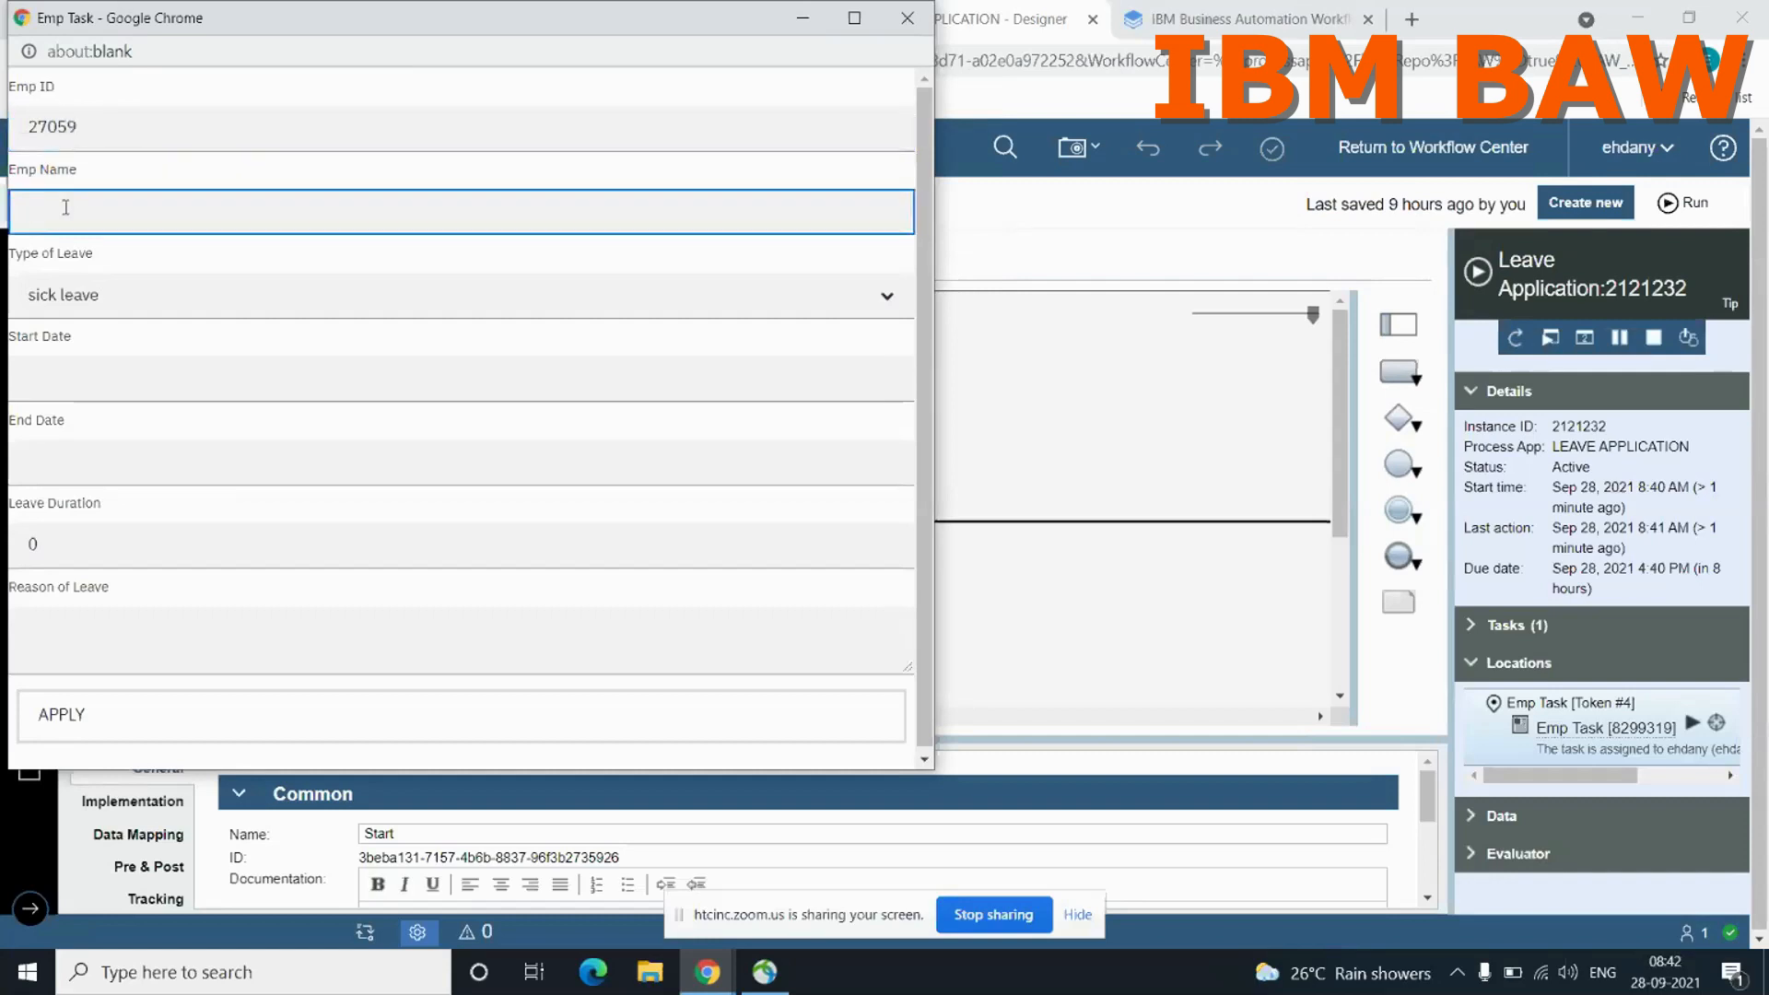
{"action": "type", "text": "Ebinesh D"}
Step: Set the type of leave to casual leave, with start date 9/28/2021 and end date 9/30/2021
{"action": "left_click", "coordinate": [184, 289]}
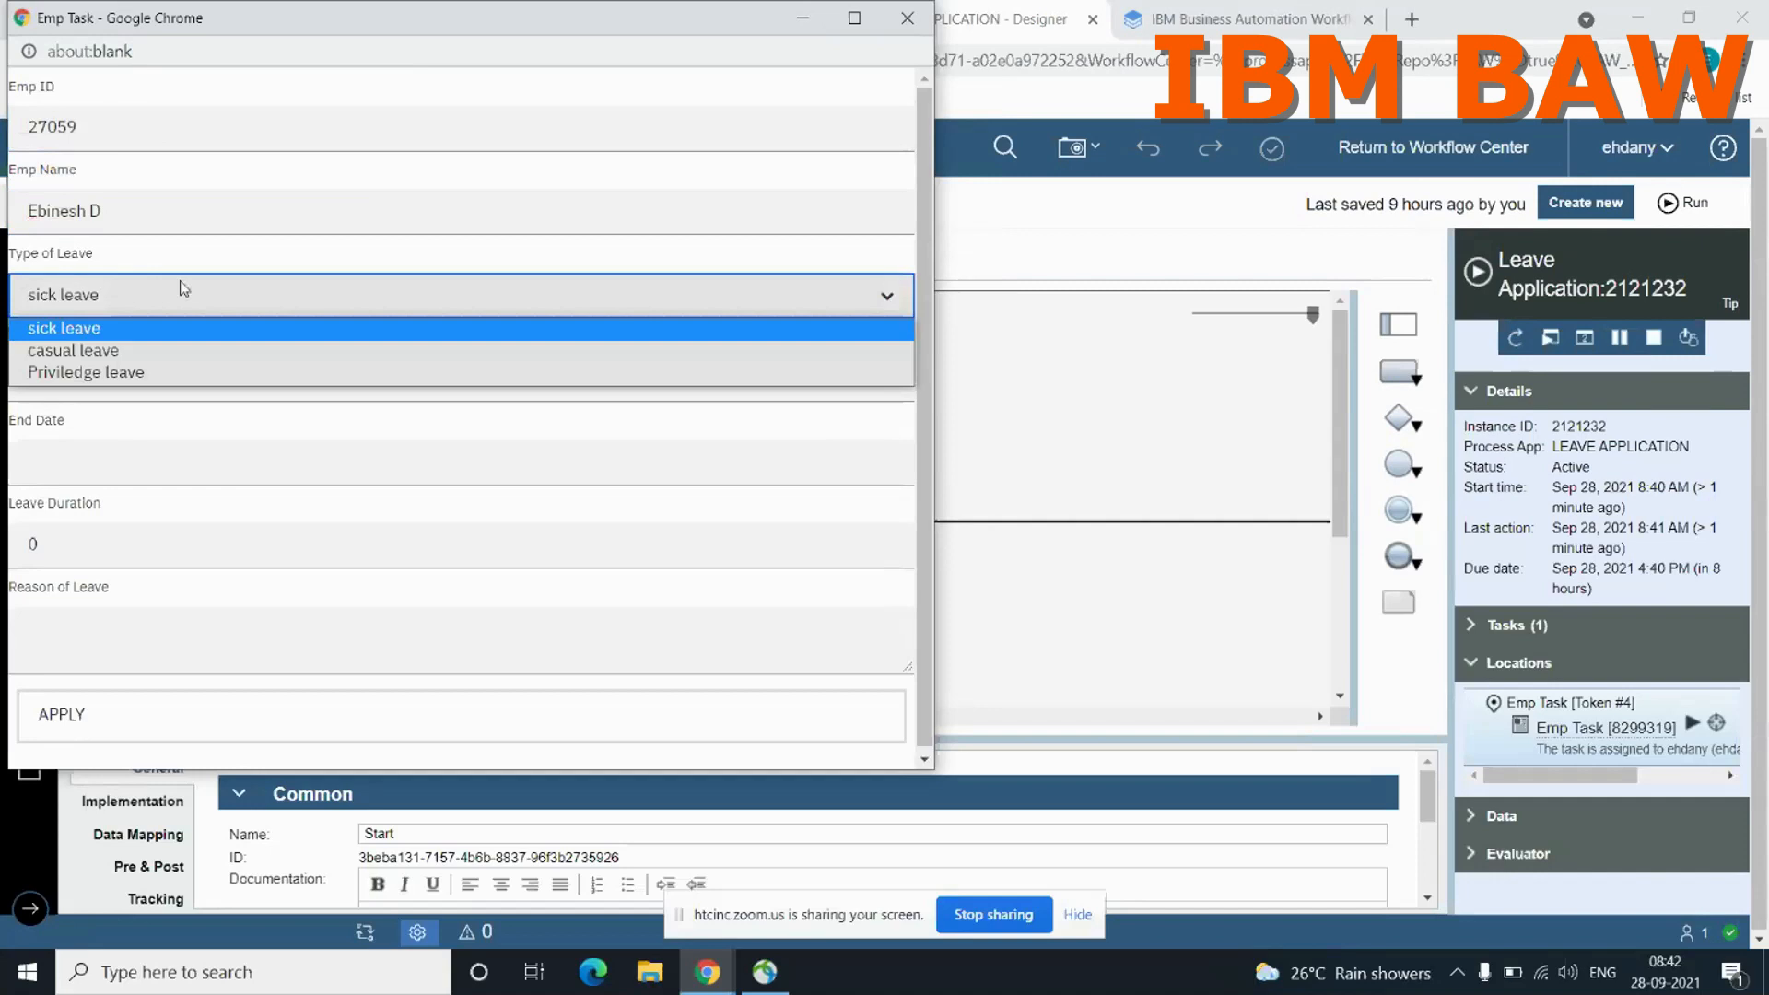
{"action": "left_click", "coordinate": [114, 356]}
{"action": "left_click", "coordinate": [95, 369]}
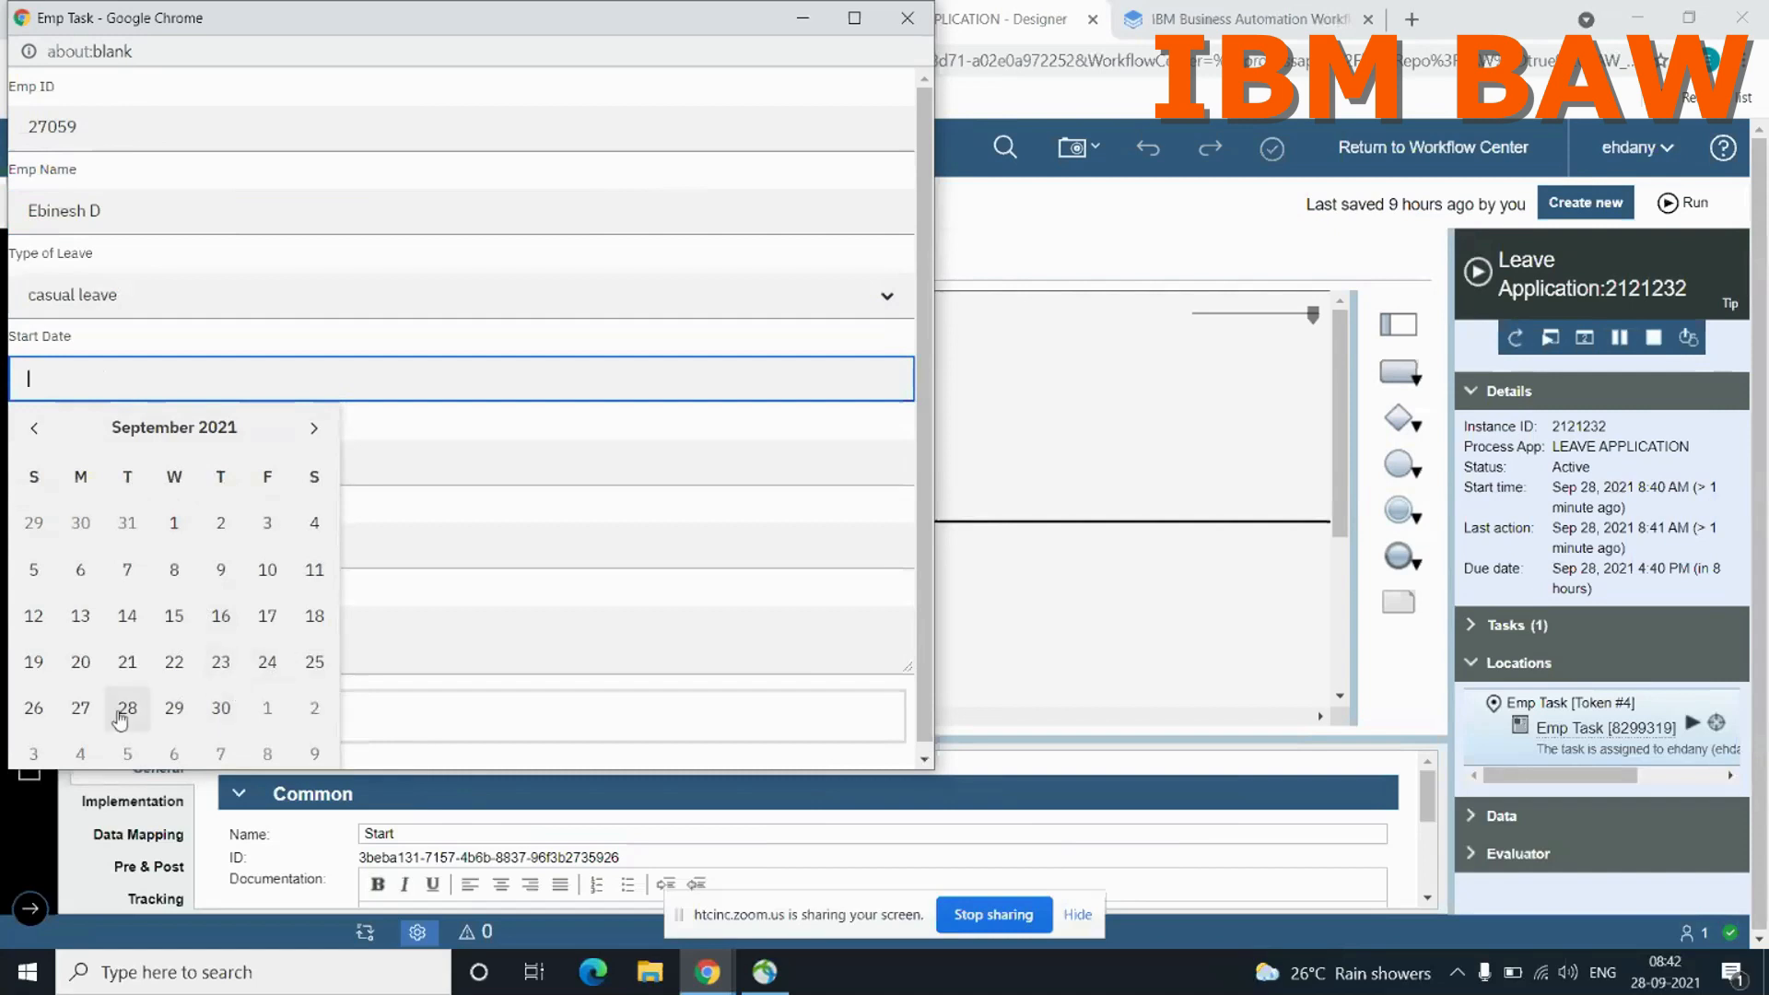
{"action": "left_click", "coordinate": [127, 708]}
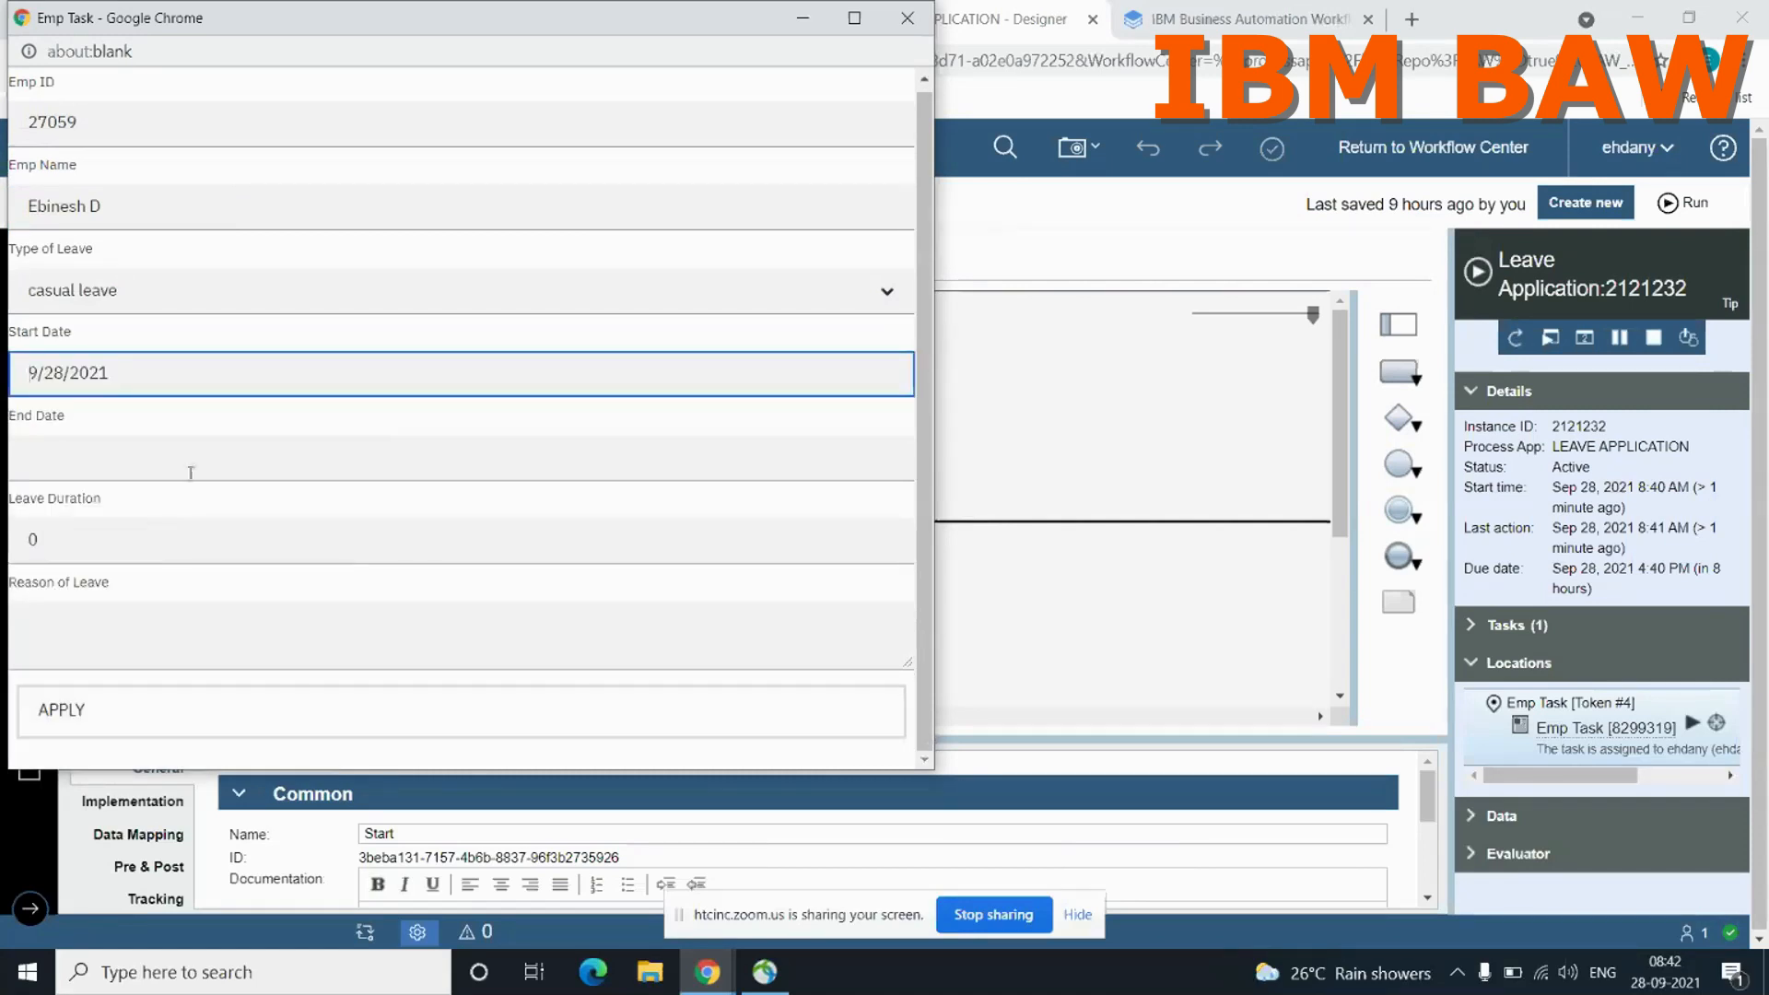
{"action": "left_click", "coordinate": [191, 470]}
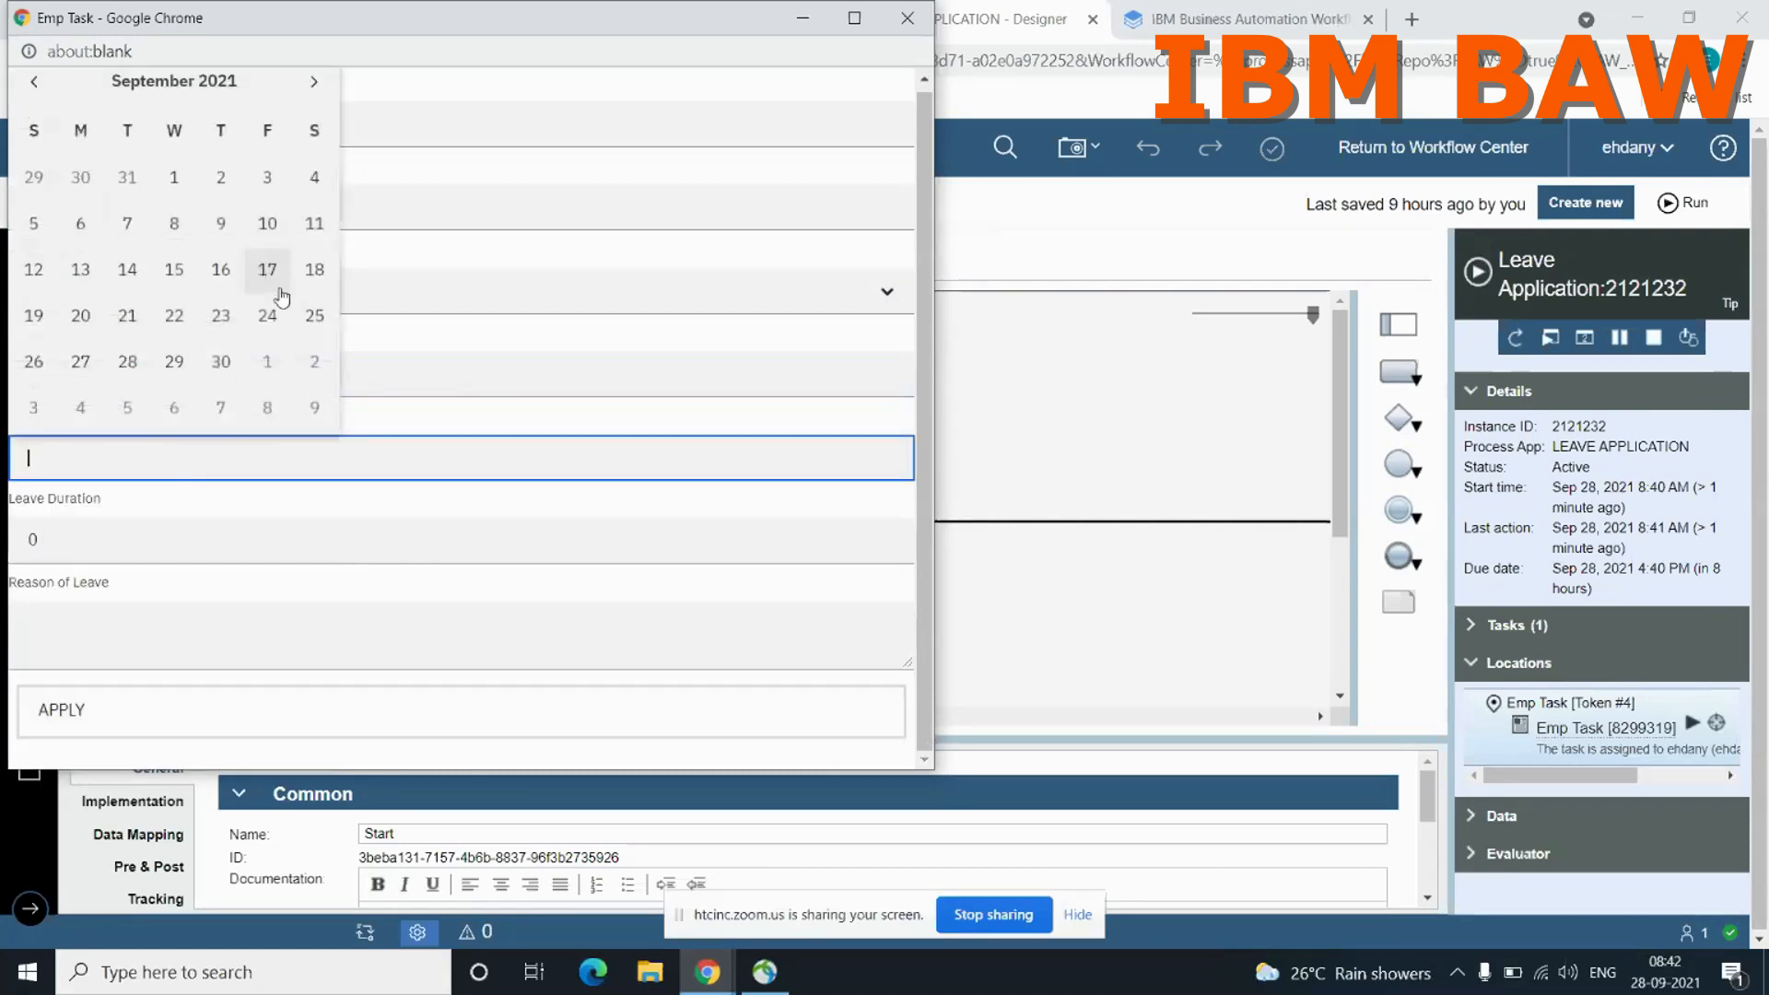
{"action": "left_click", "coordinate": [222, 364]}
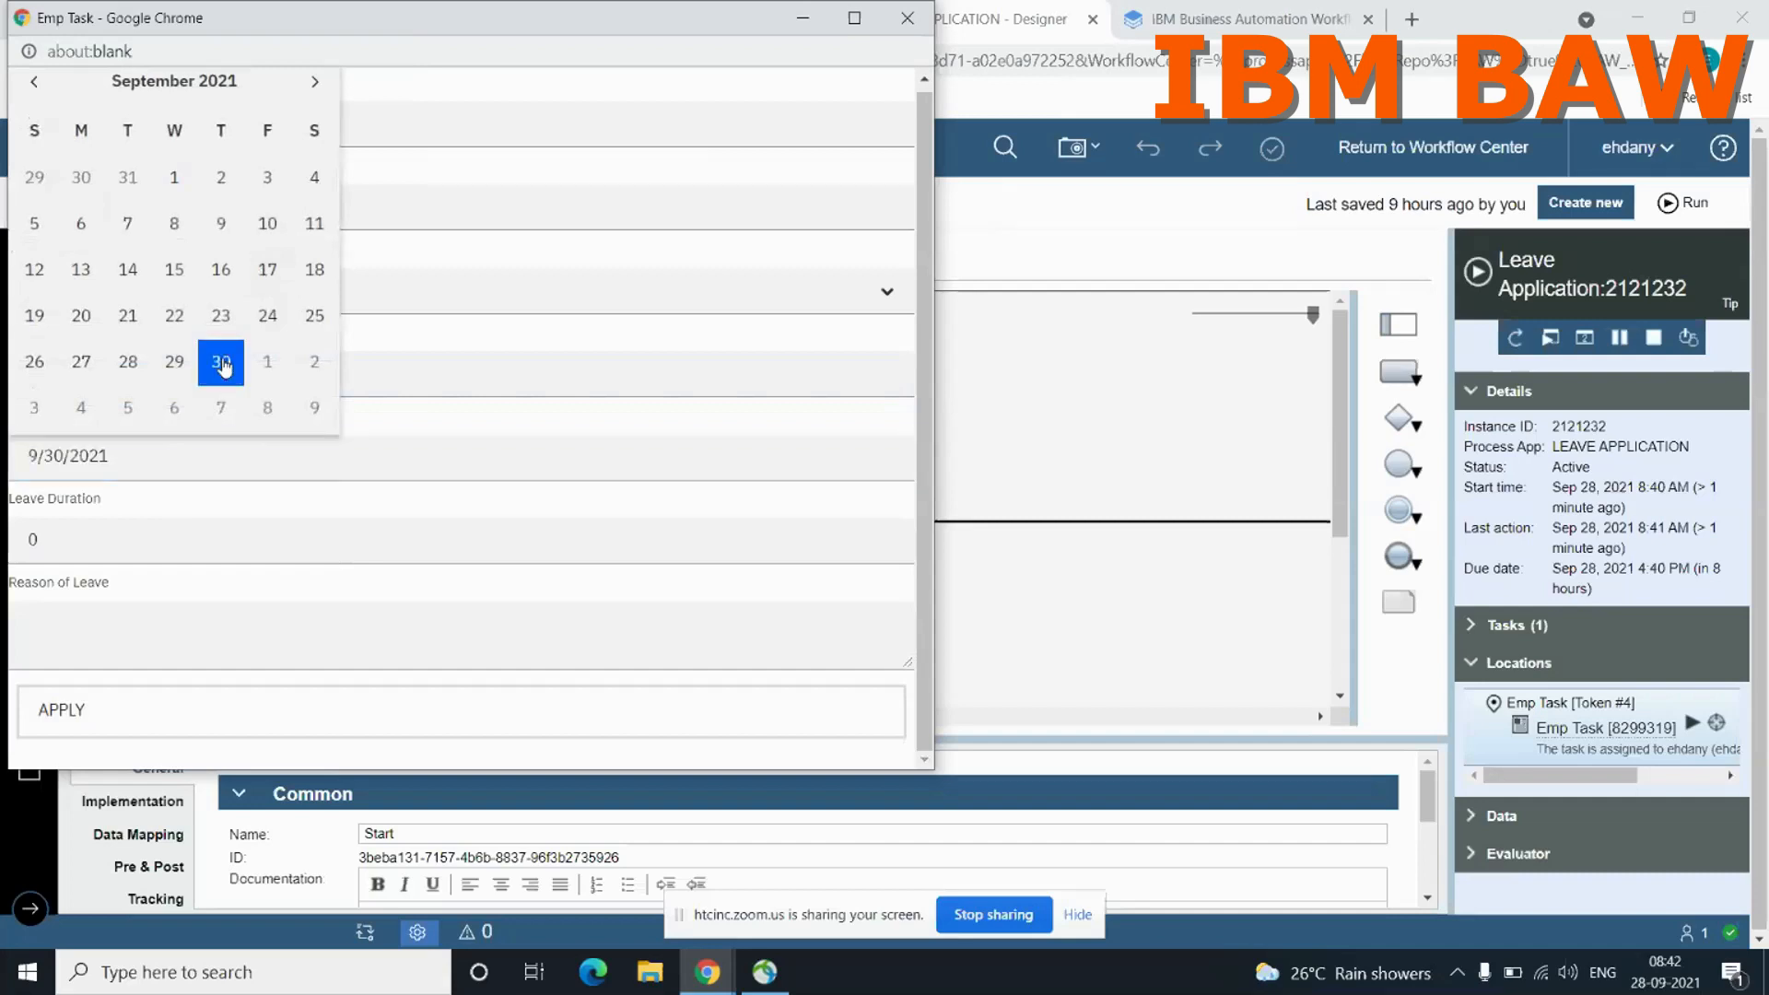
{"action": "left_click", "coordinate": [220, 539]}
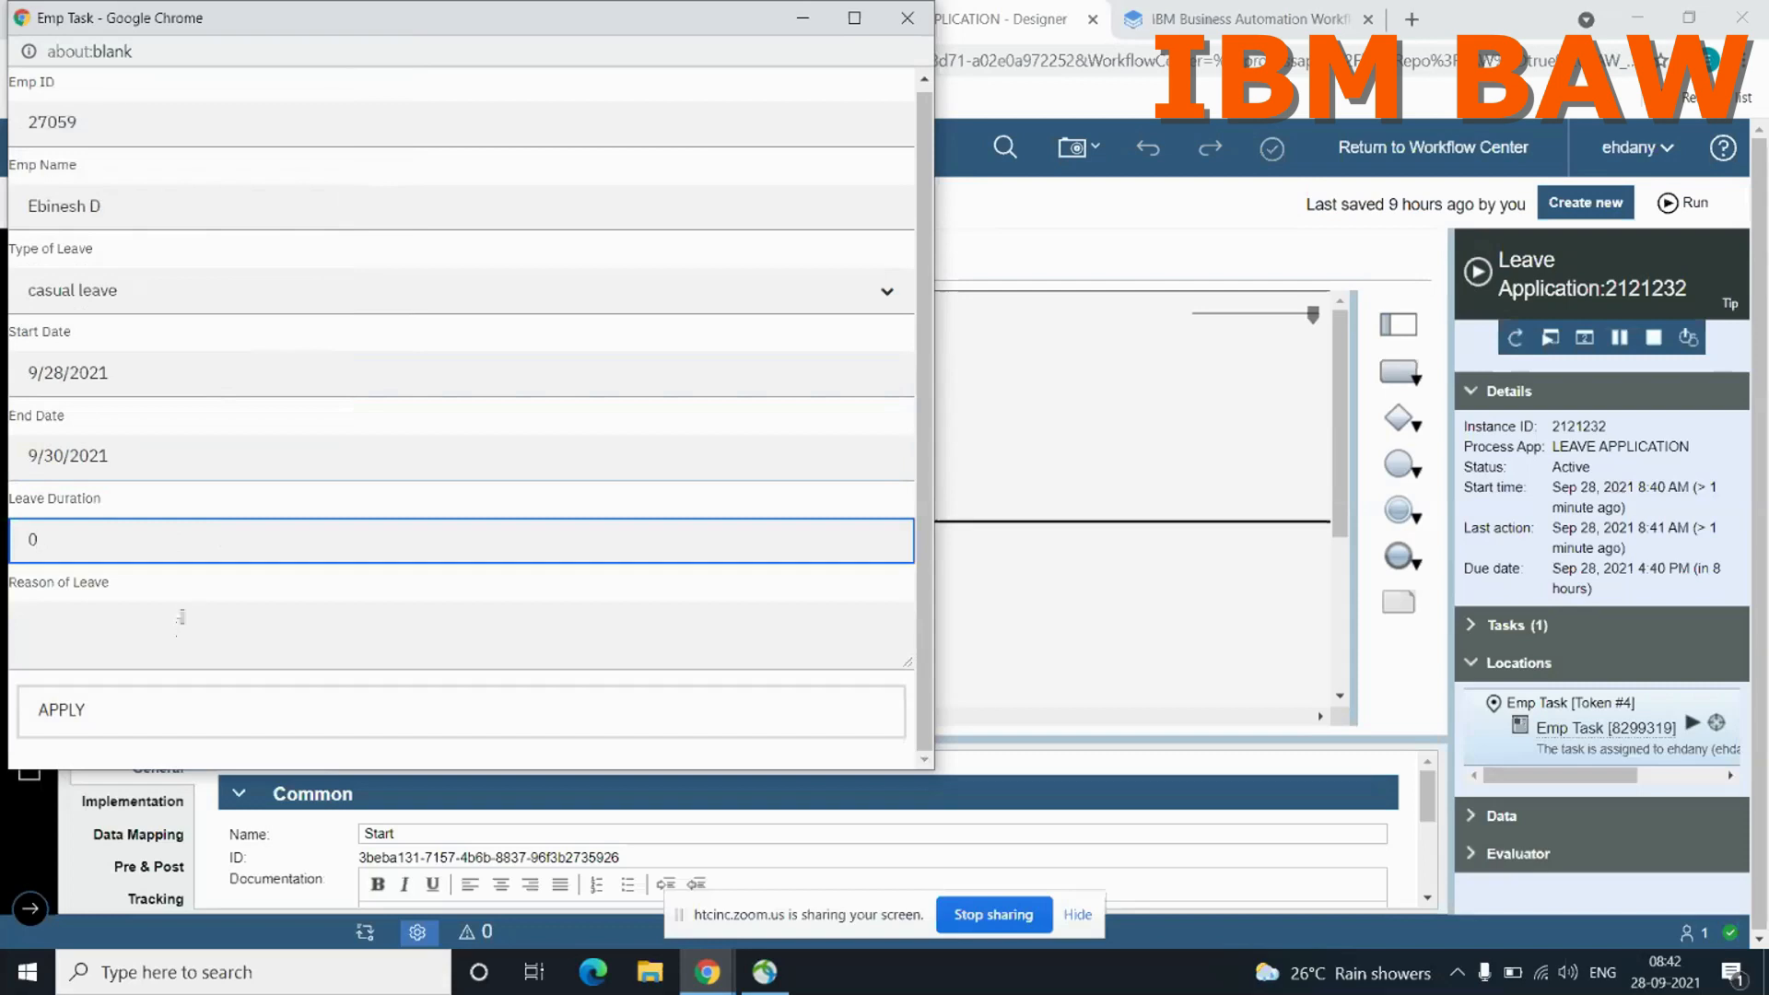
{"action": "key", "text": "ctrl+a"}
{"action": "left_click", "coordinate": [176, 537]}
Step: Enter "marriage function" as the reason of leave and submit the leave application
{"action": "left_click", "coordinate": [208, 650]}
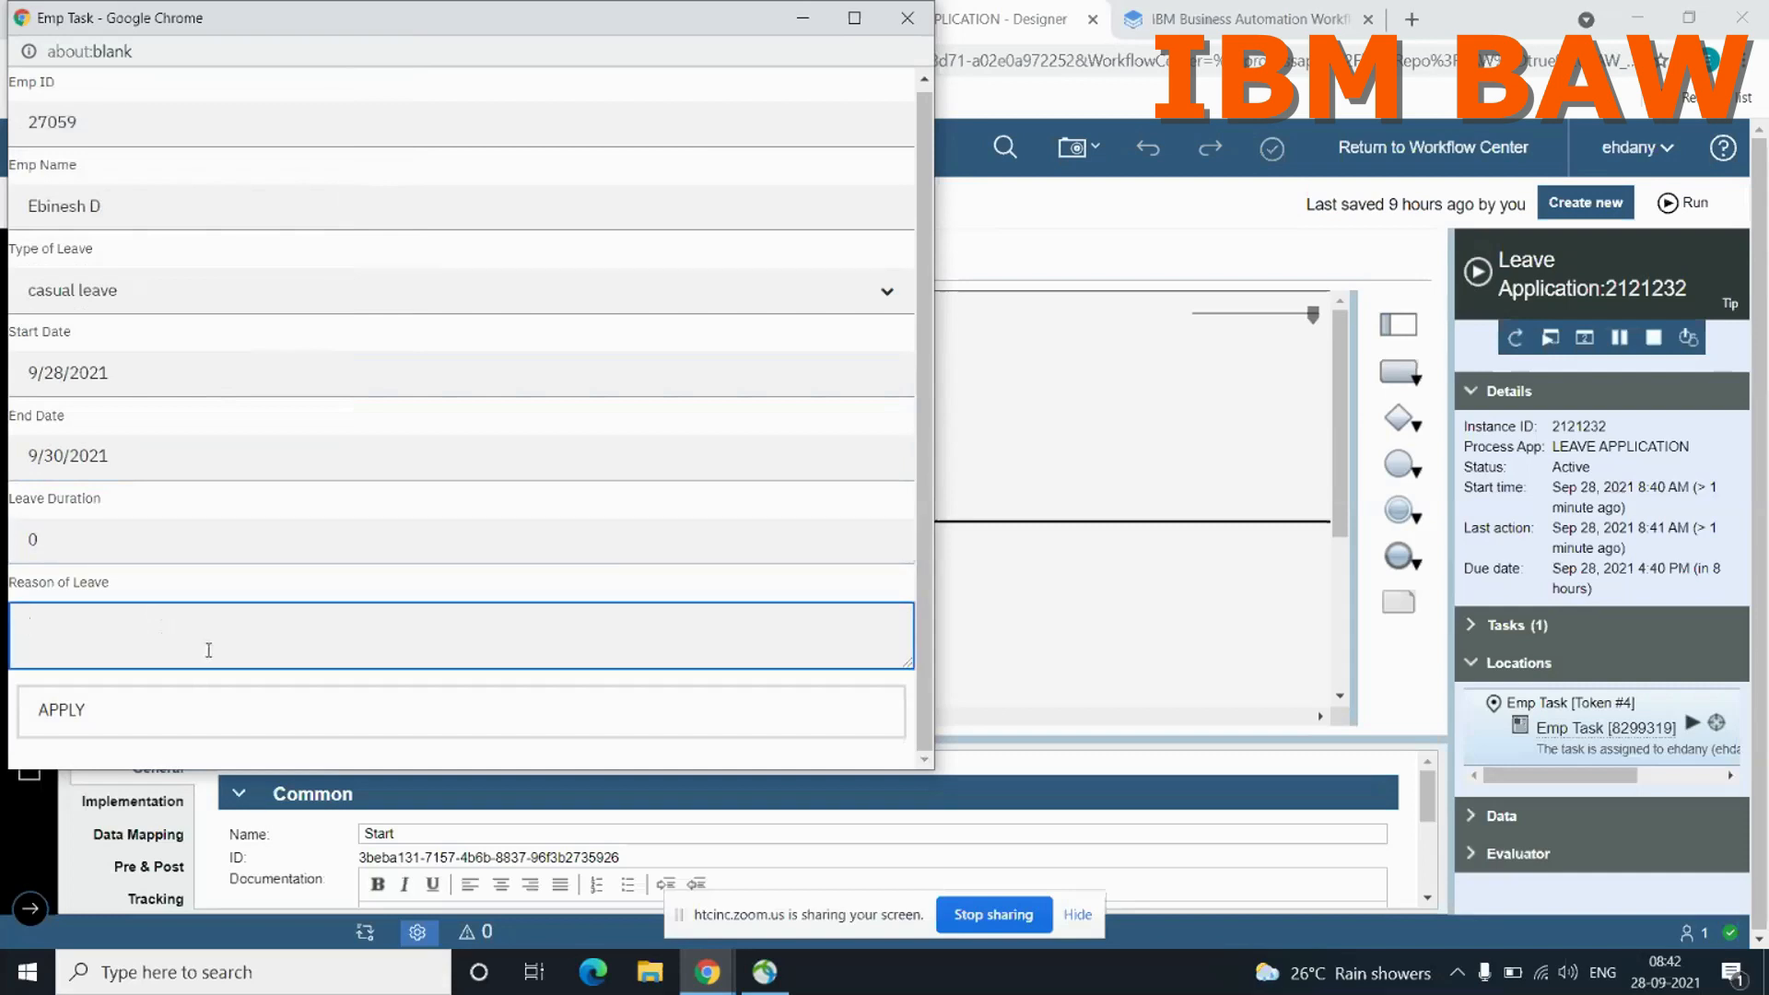
{"action": "type", "text": "marriage function"}
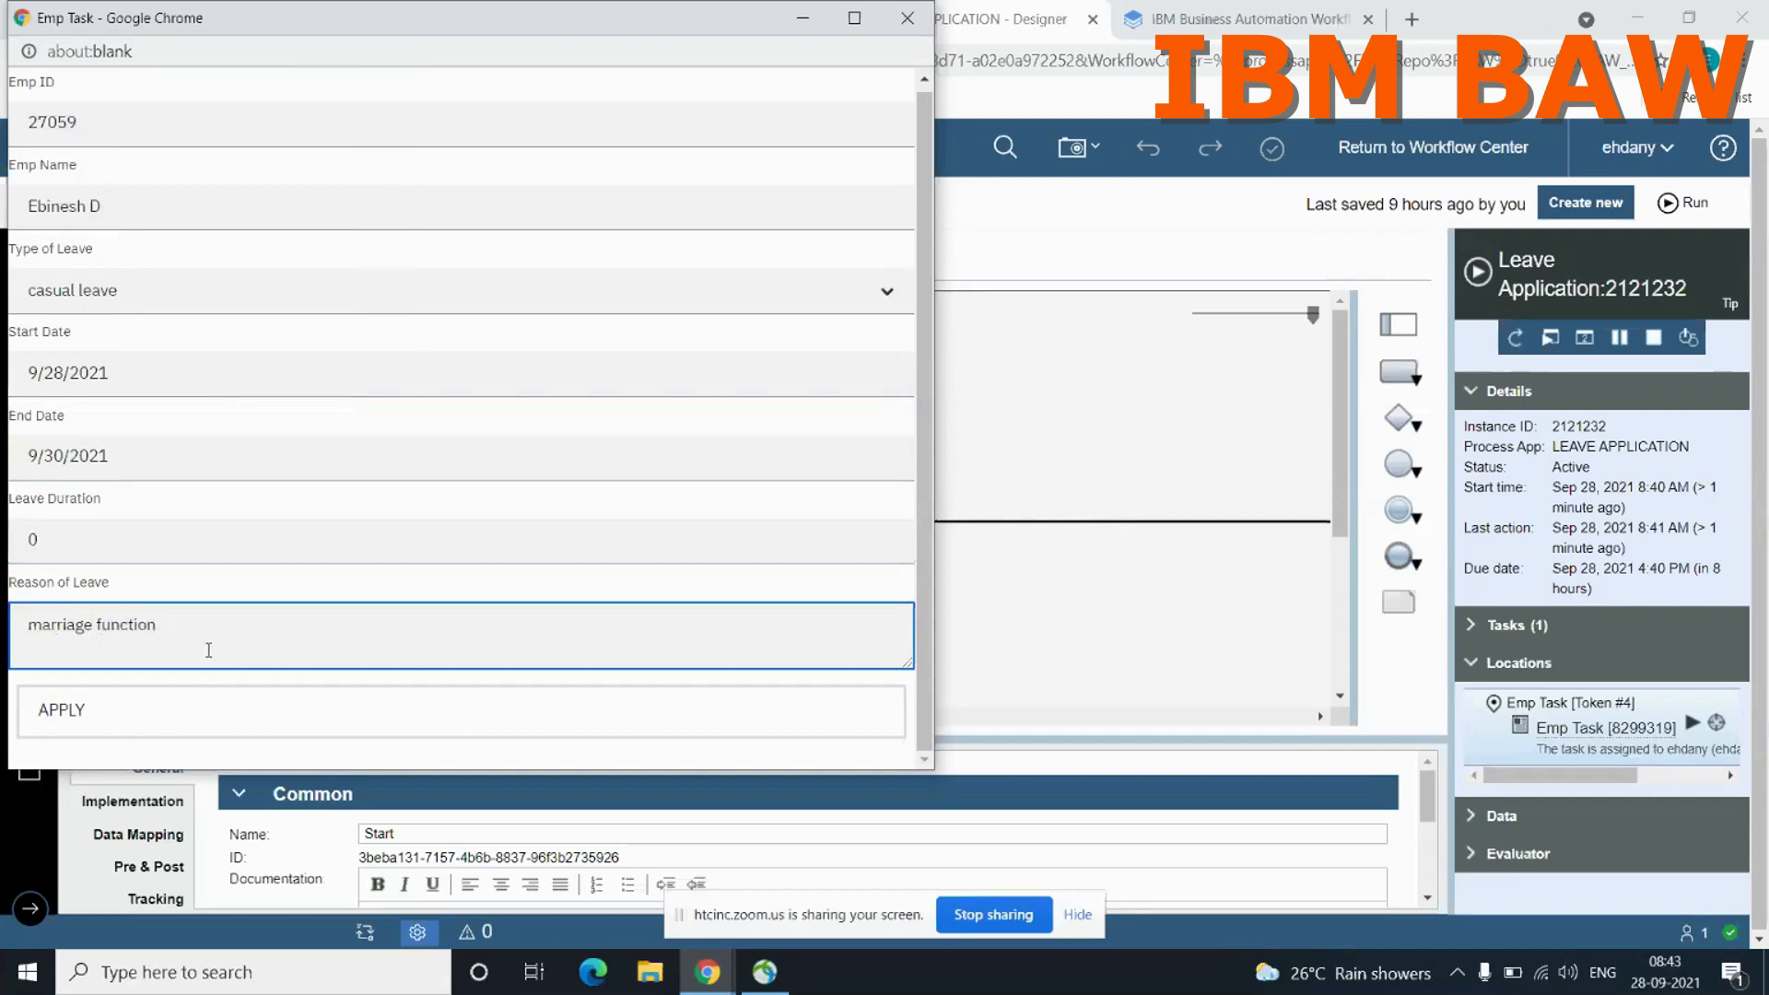
{"action": "left_click", "coordinate": [166, 707]}
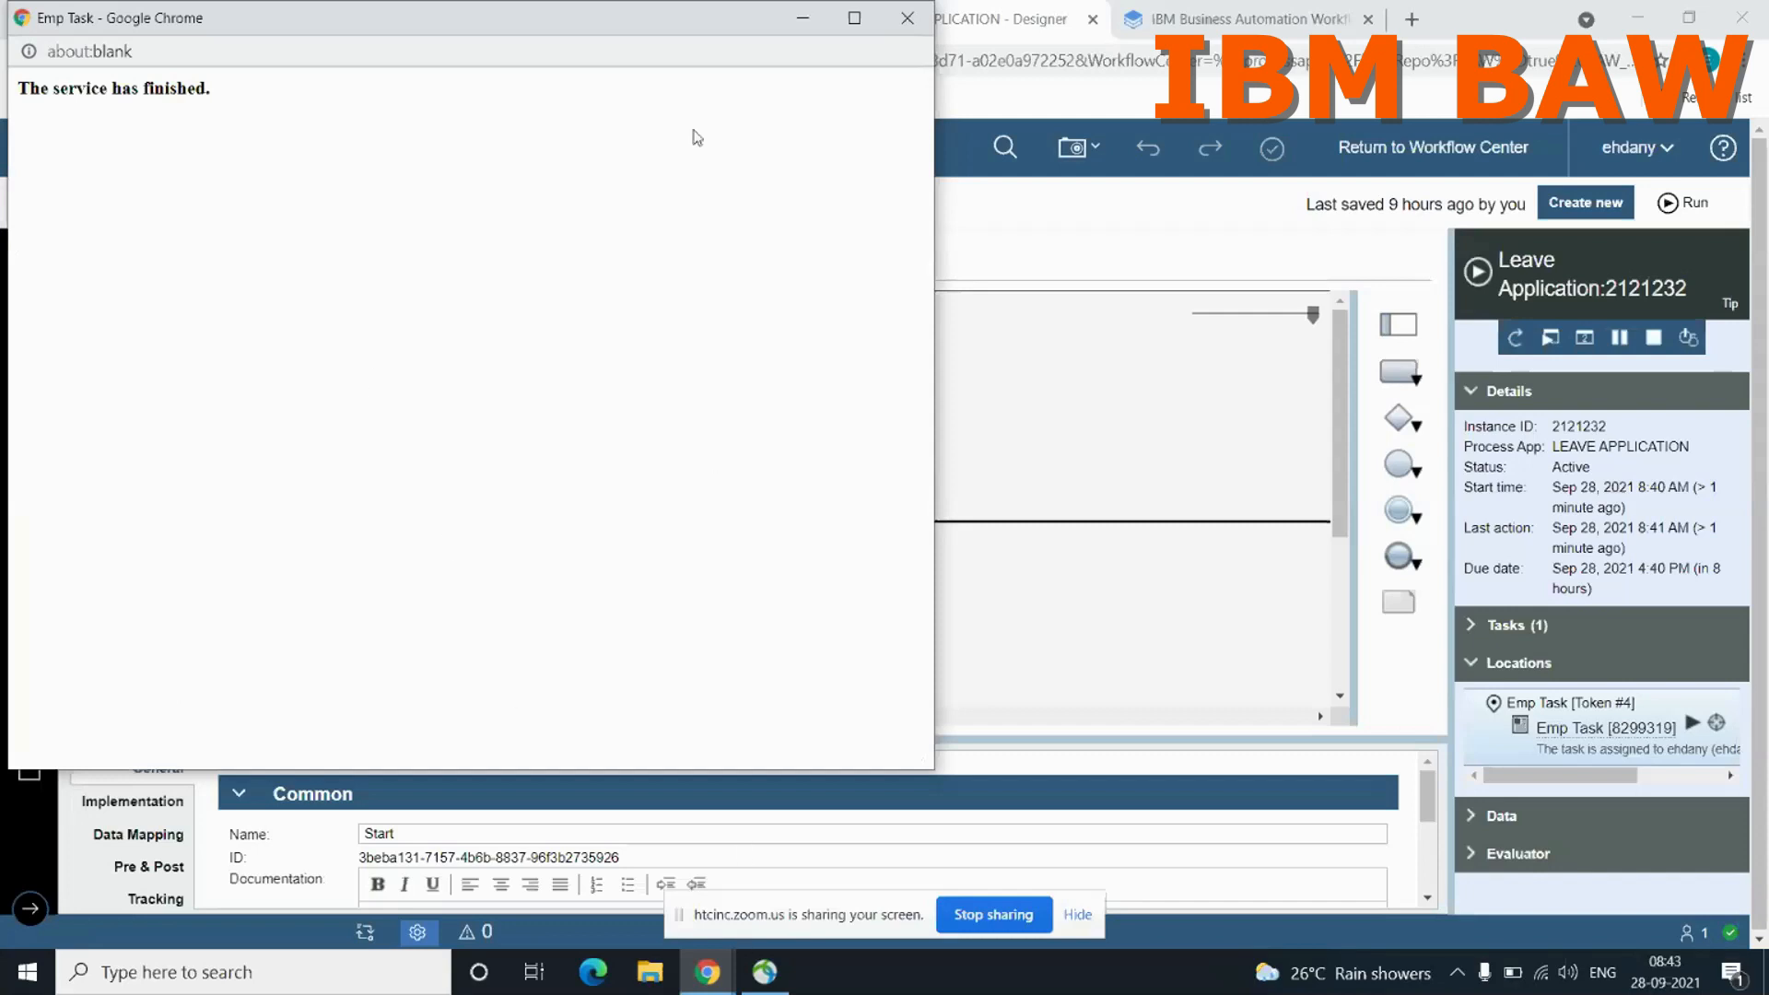
Step: Return from the Emp Task window to the process diagram, and switch to the IBM BPM Training meeting in Zoom
{"action": "left_click_drag", "start_coordinate": [650, 9], "coordinate": [885, 124]}
{"action": "left_click", "coordinate": [1142, 133]}
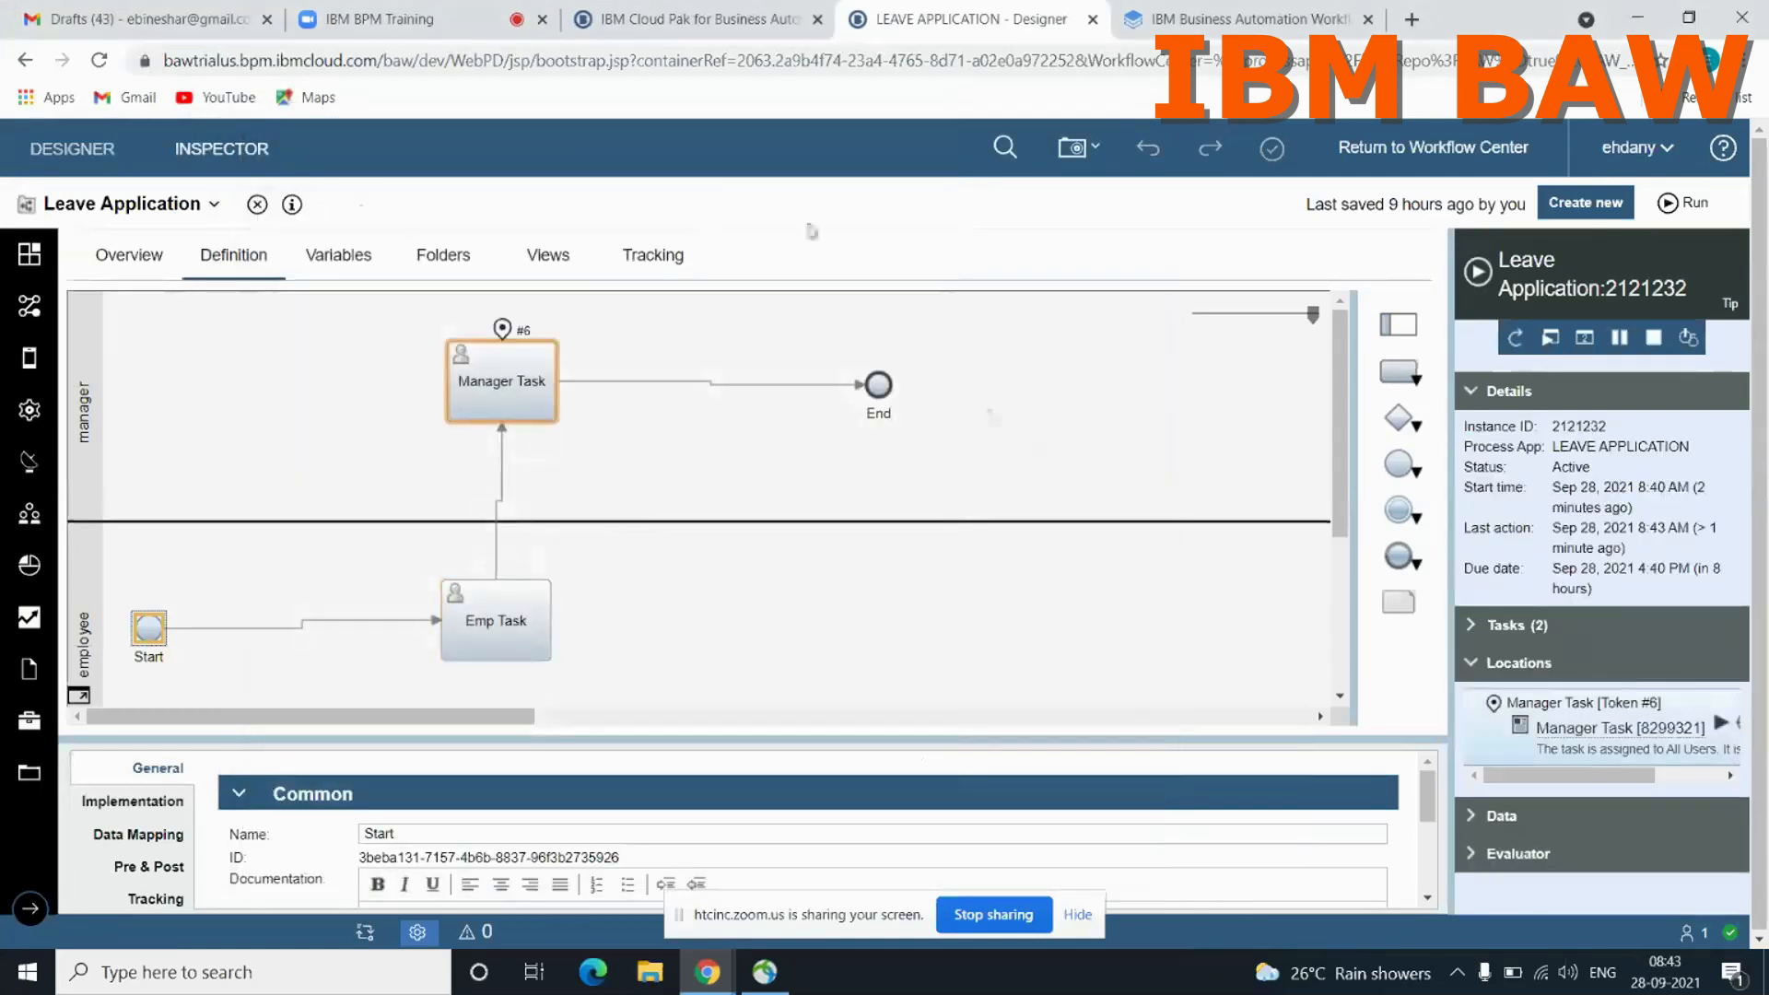
{"action": "left_click", "coordinate": [421, 20]}
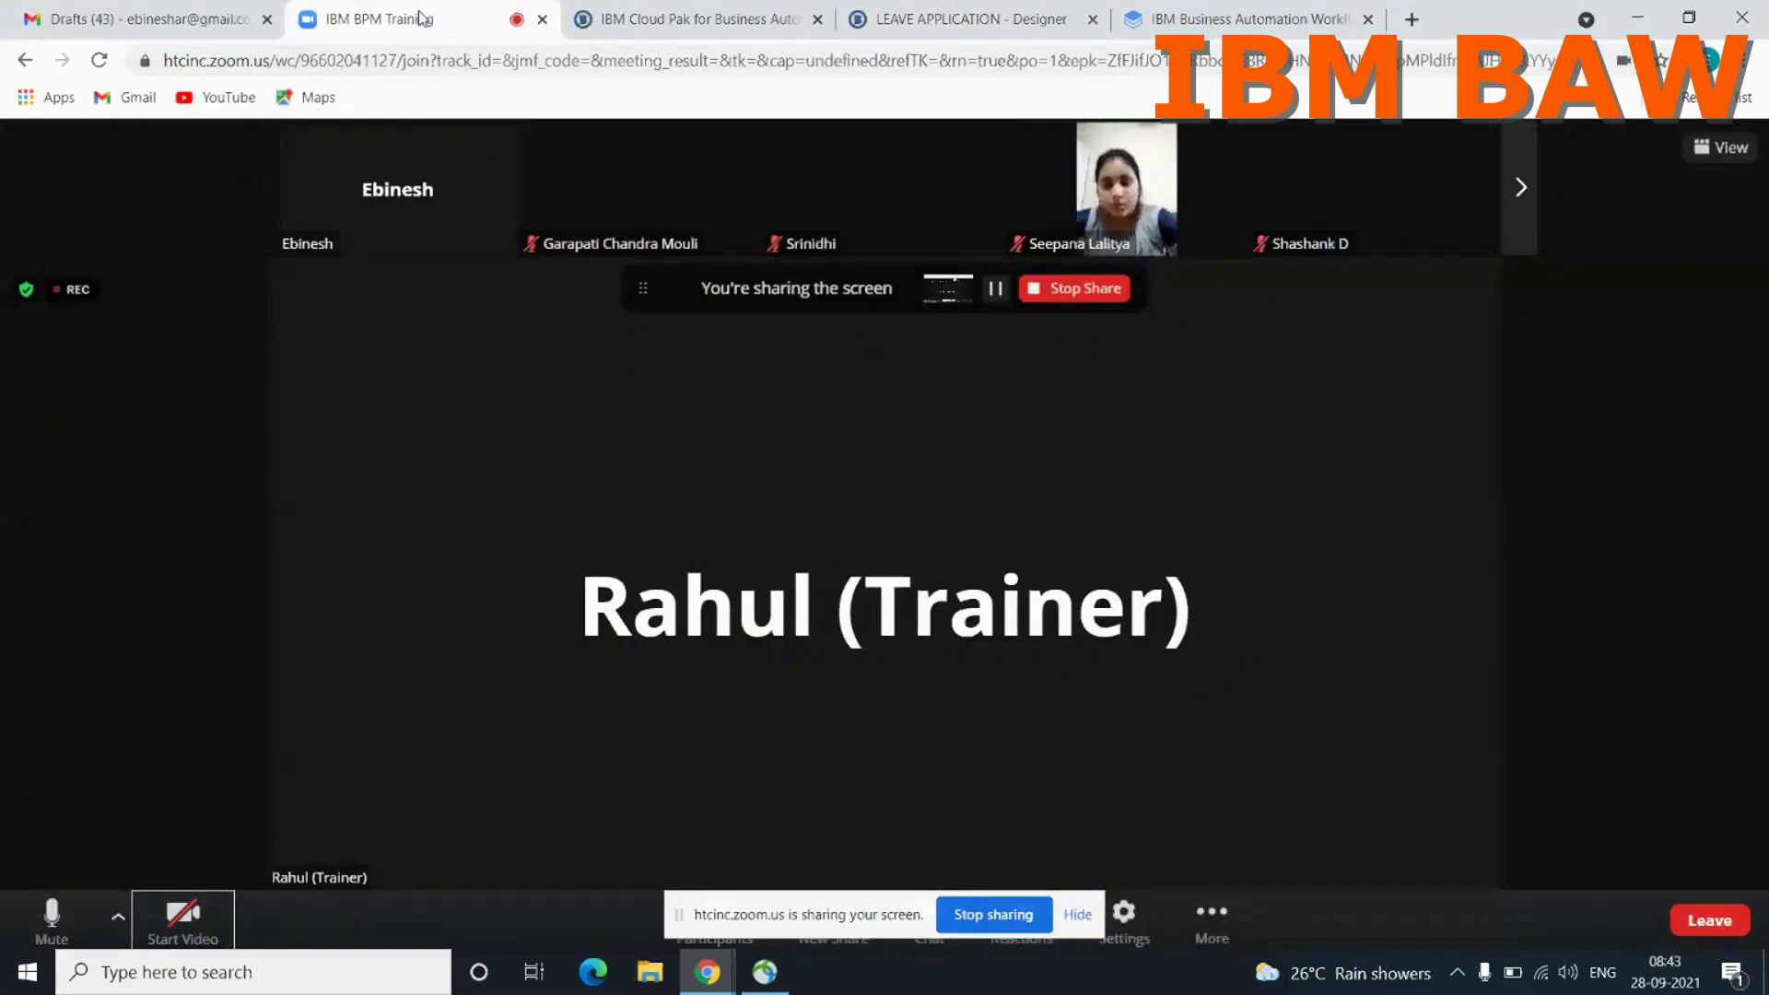
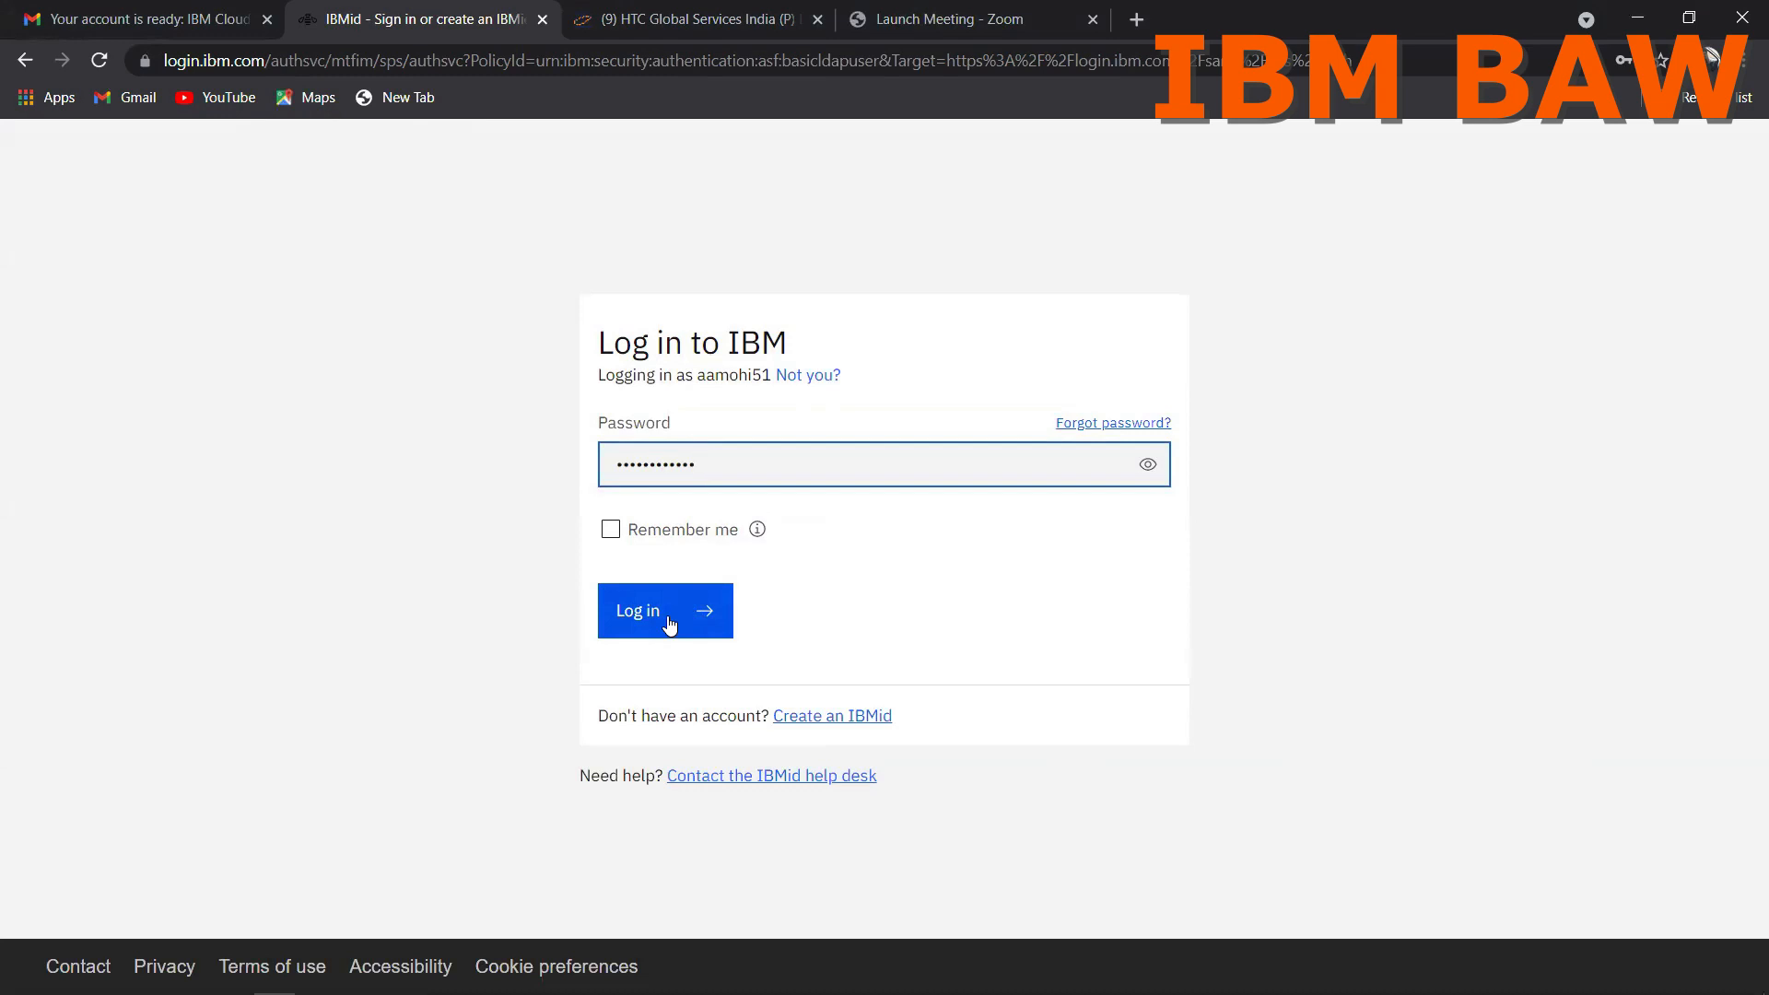
Step: Try to log in to the IBM account by submitting the IBMid and the account password
{"action": "double_click", "coordinate": [657, 611]}
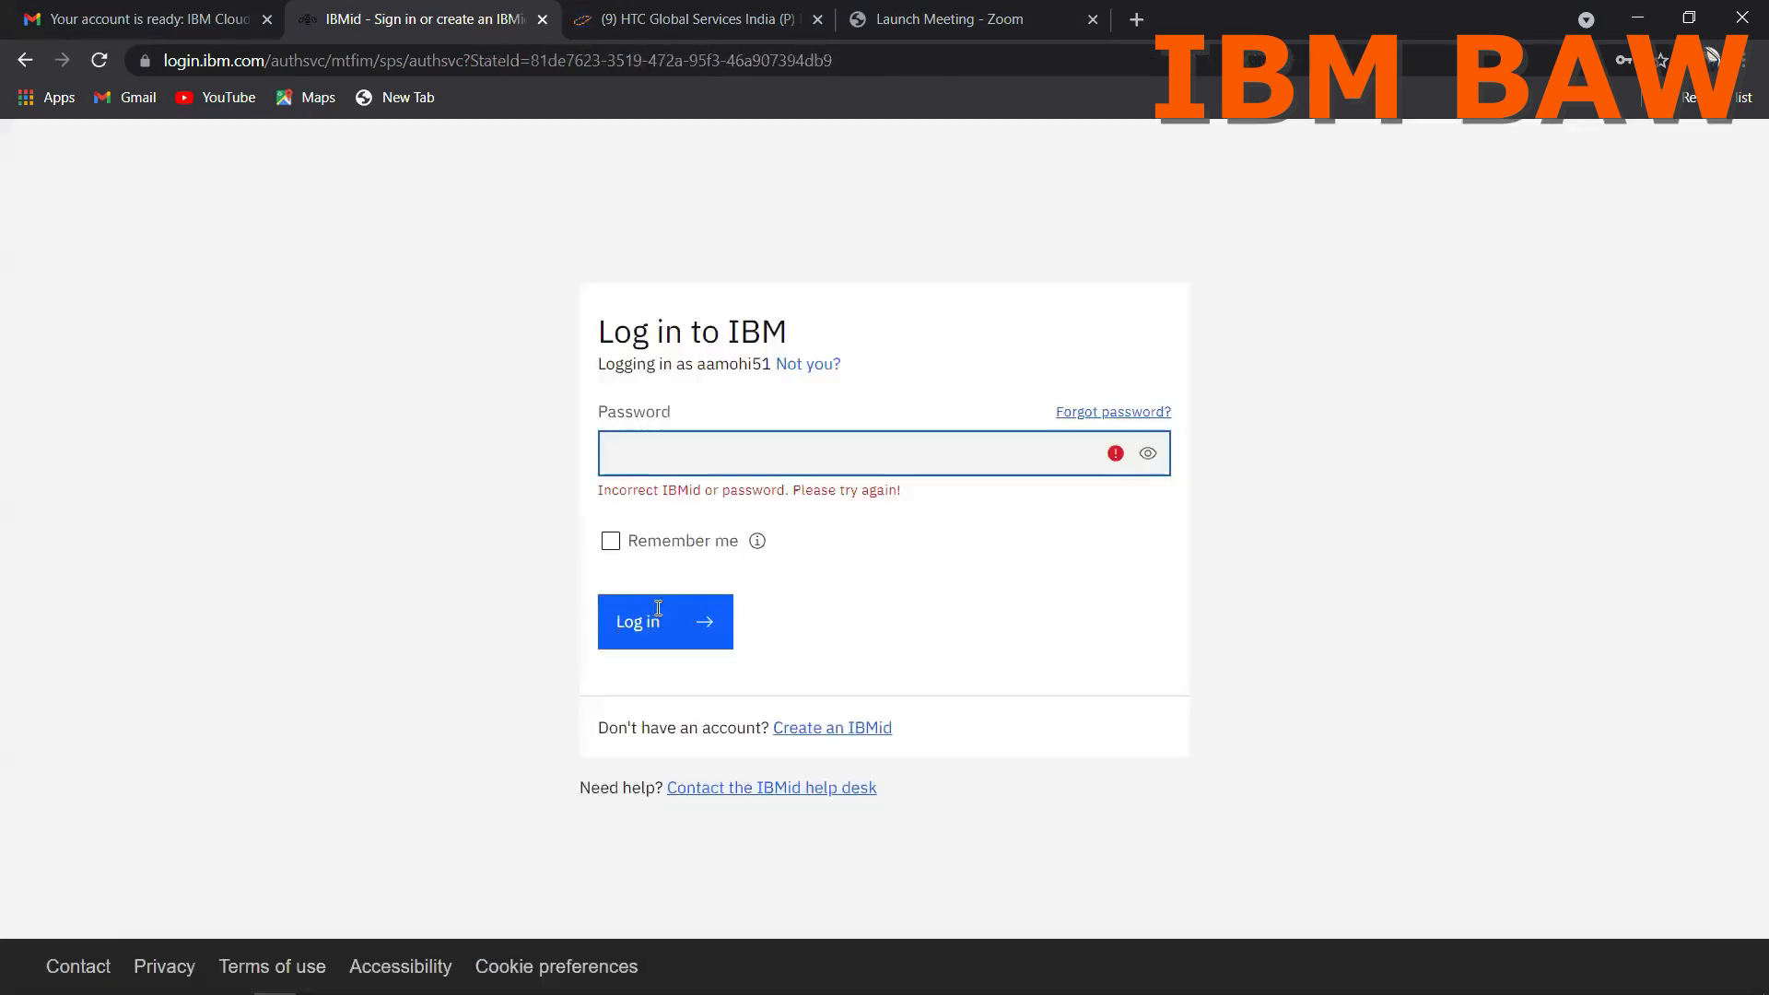
{"action": "left_click", "coordinate": [658, 610]}
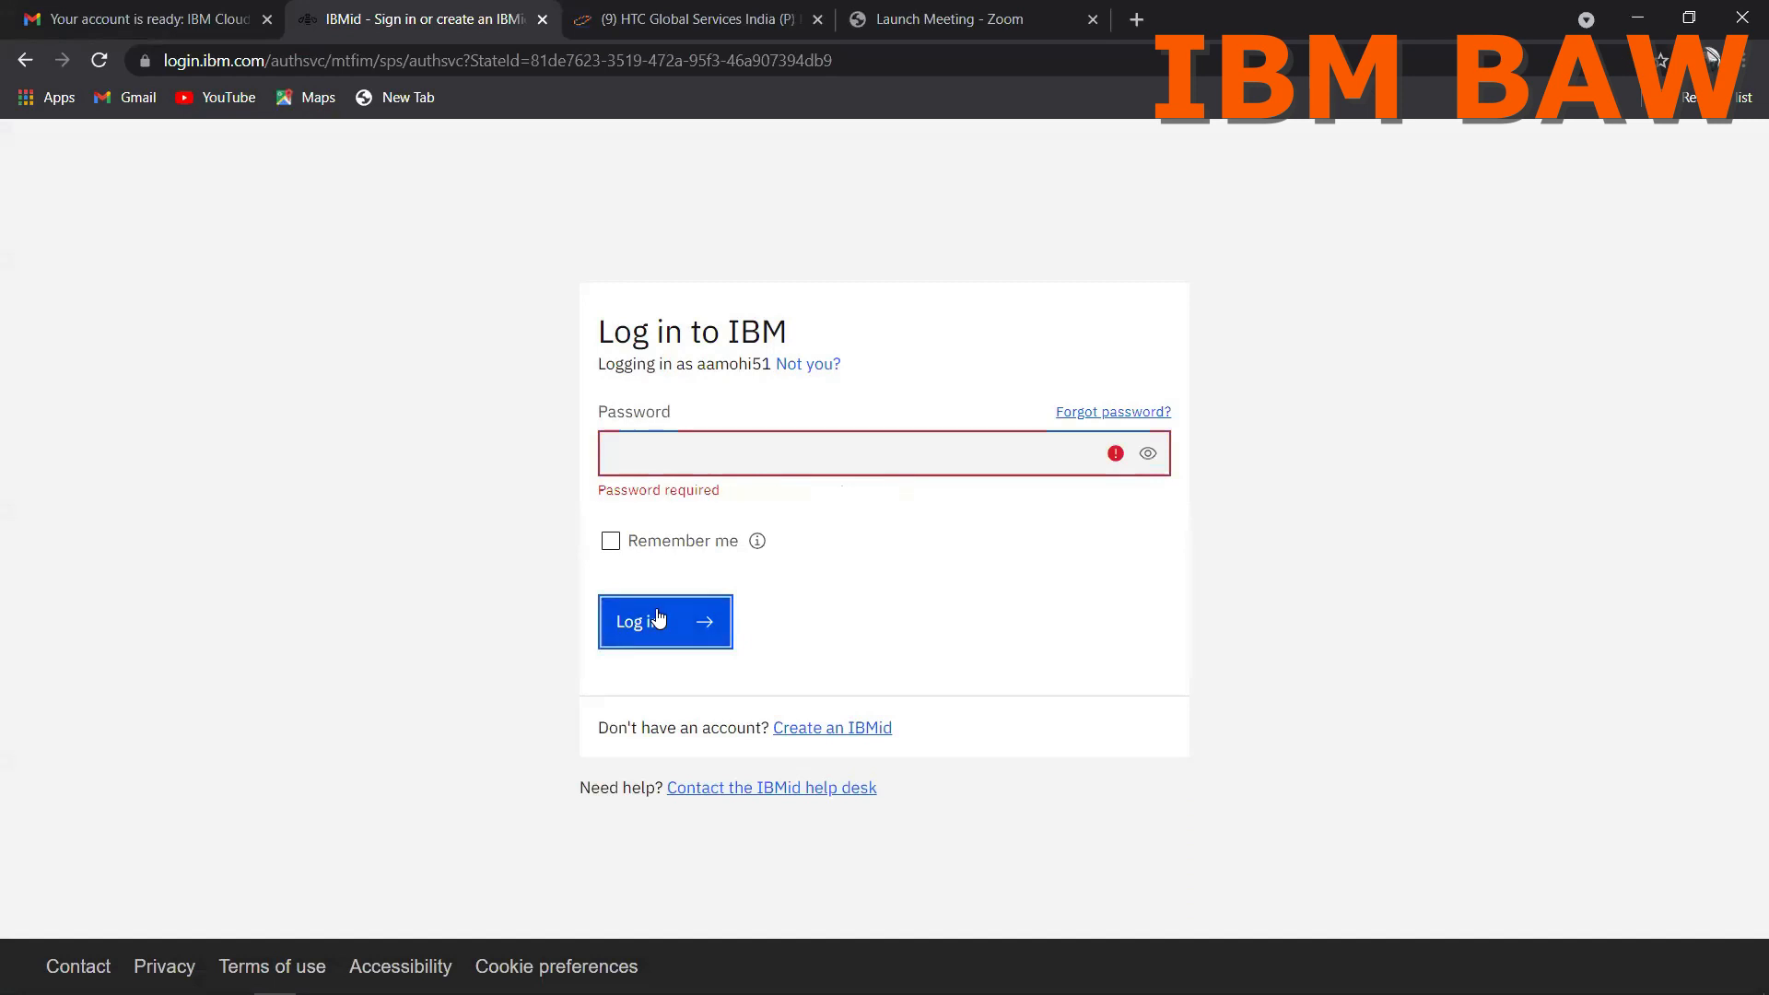
{"action": "left_click", "coordinate": [632, 454]}
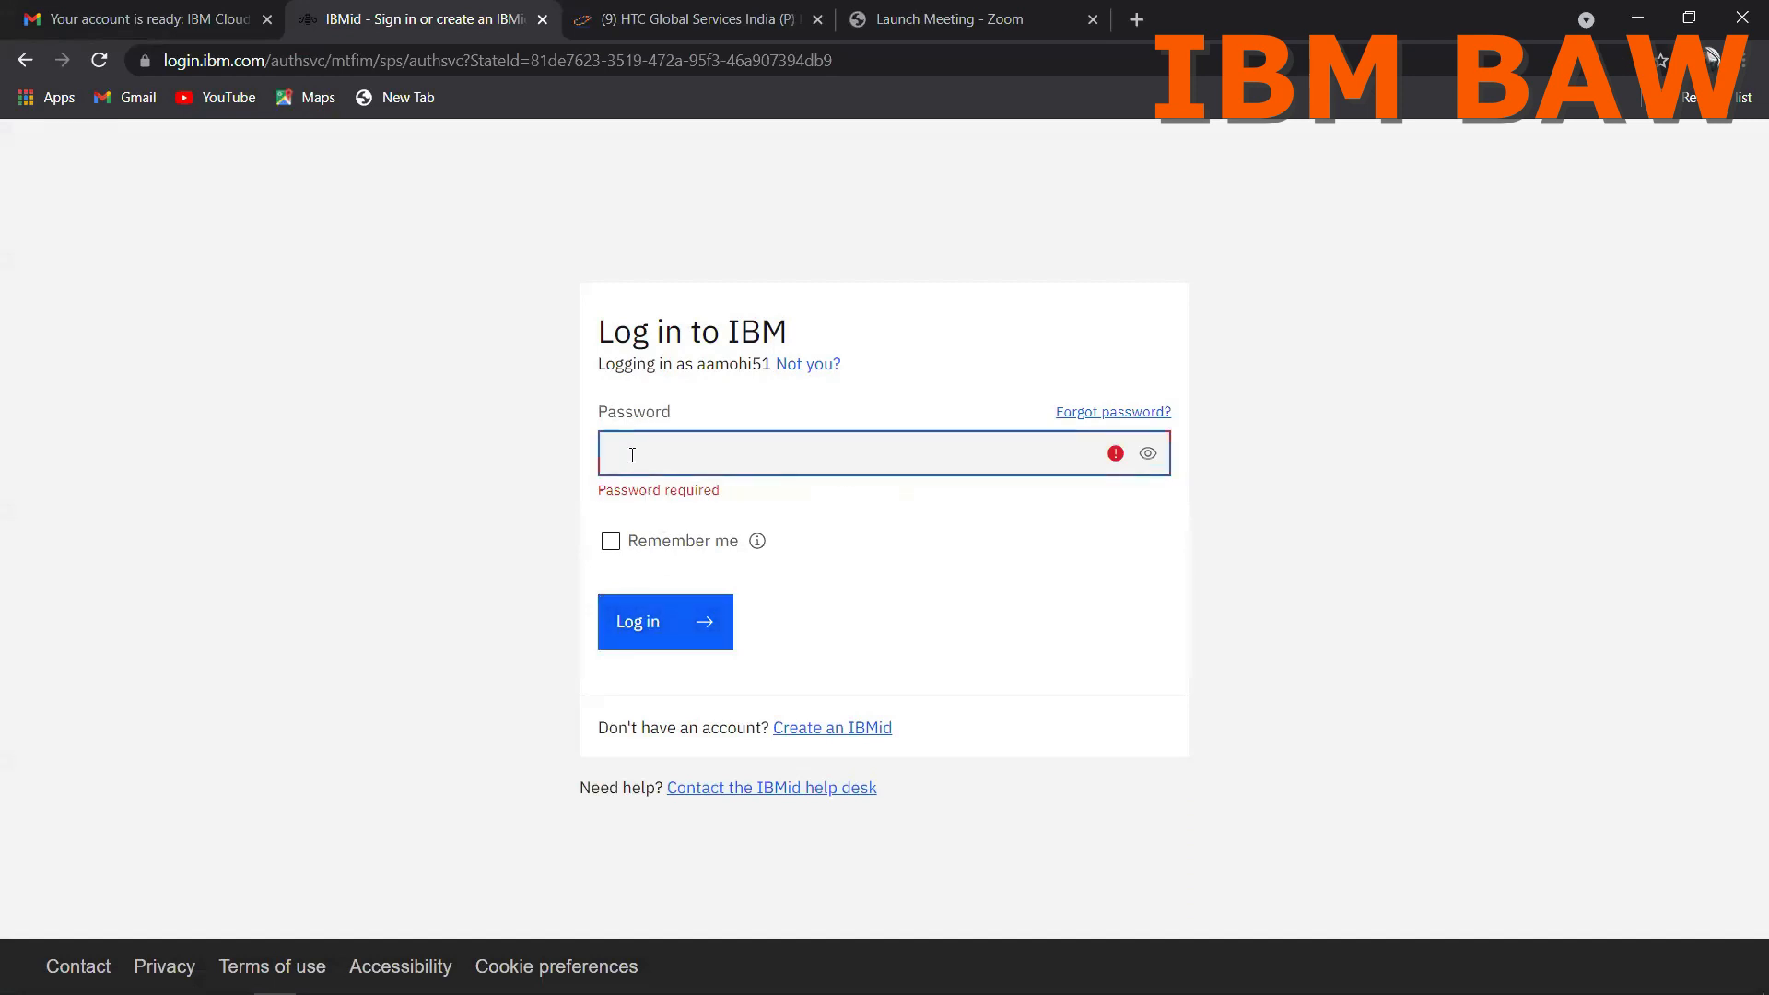
{"action": "type", "text": "•••••"}
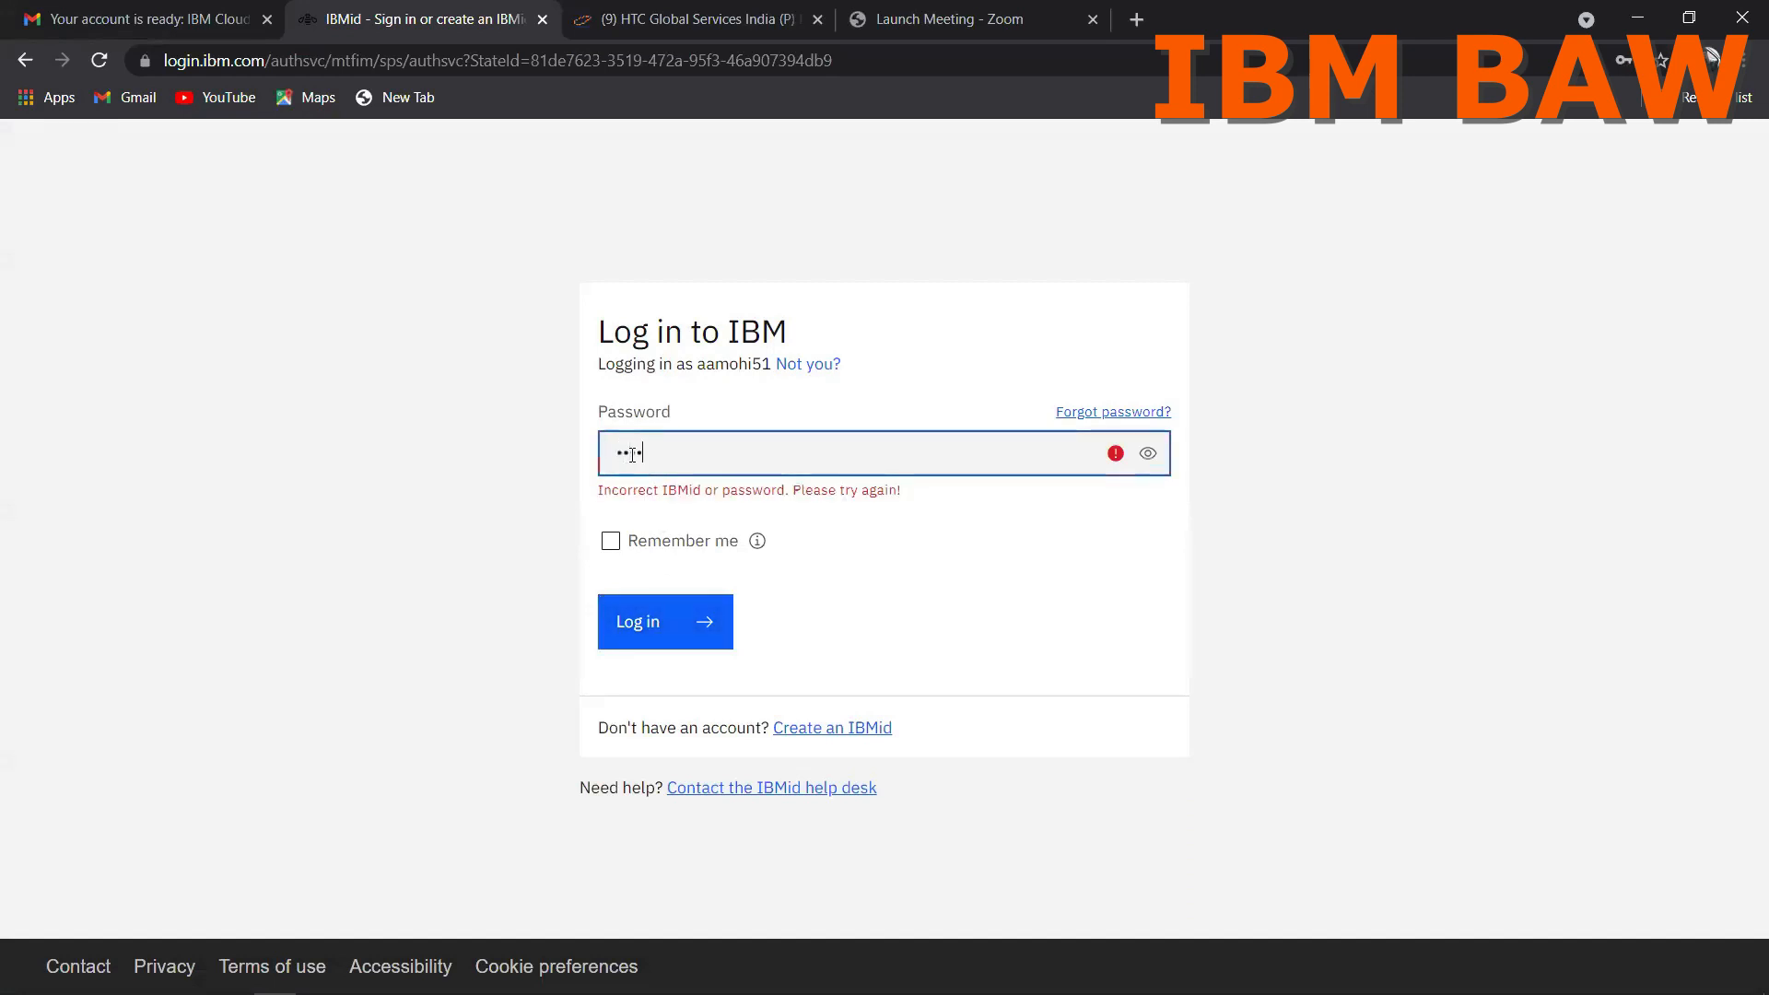
{"action": "type", "text": "•••••••"}
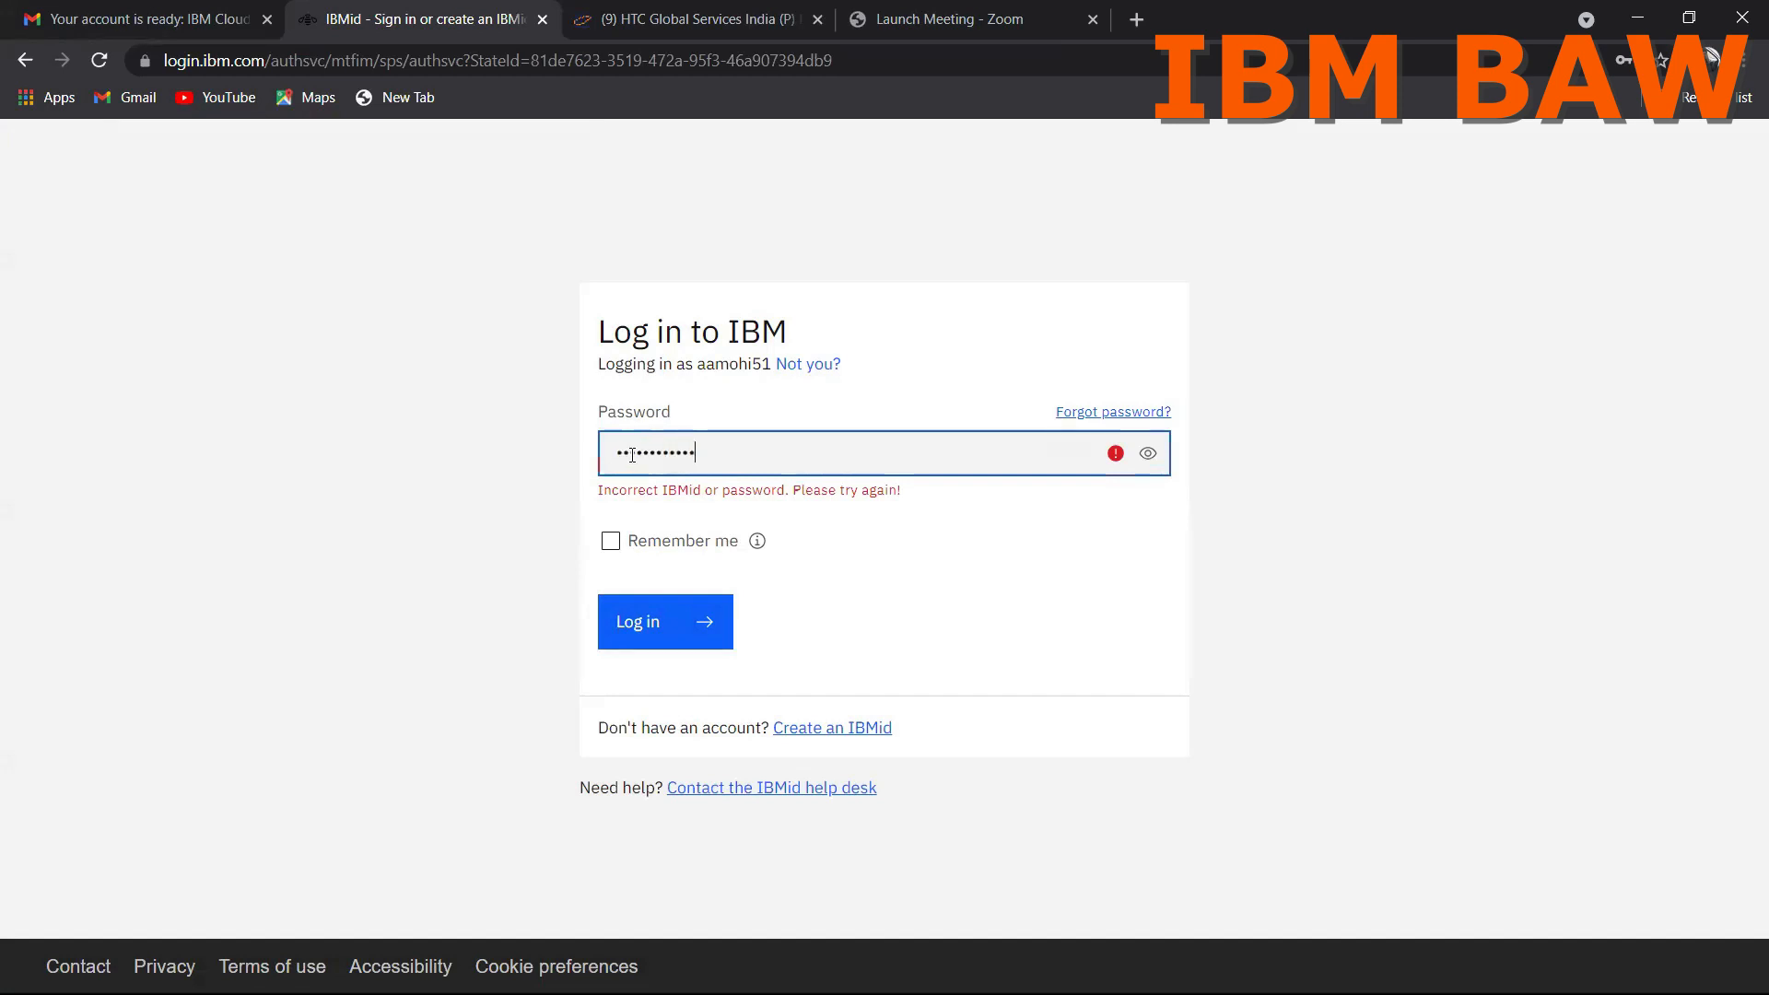
{"action": "left_click", "coordinate": [652, 627]}
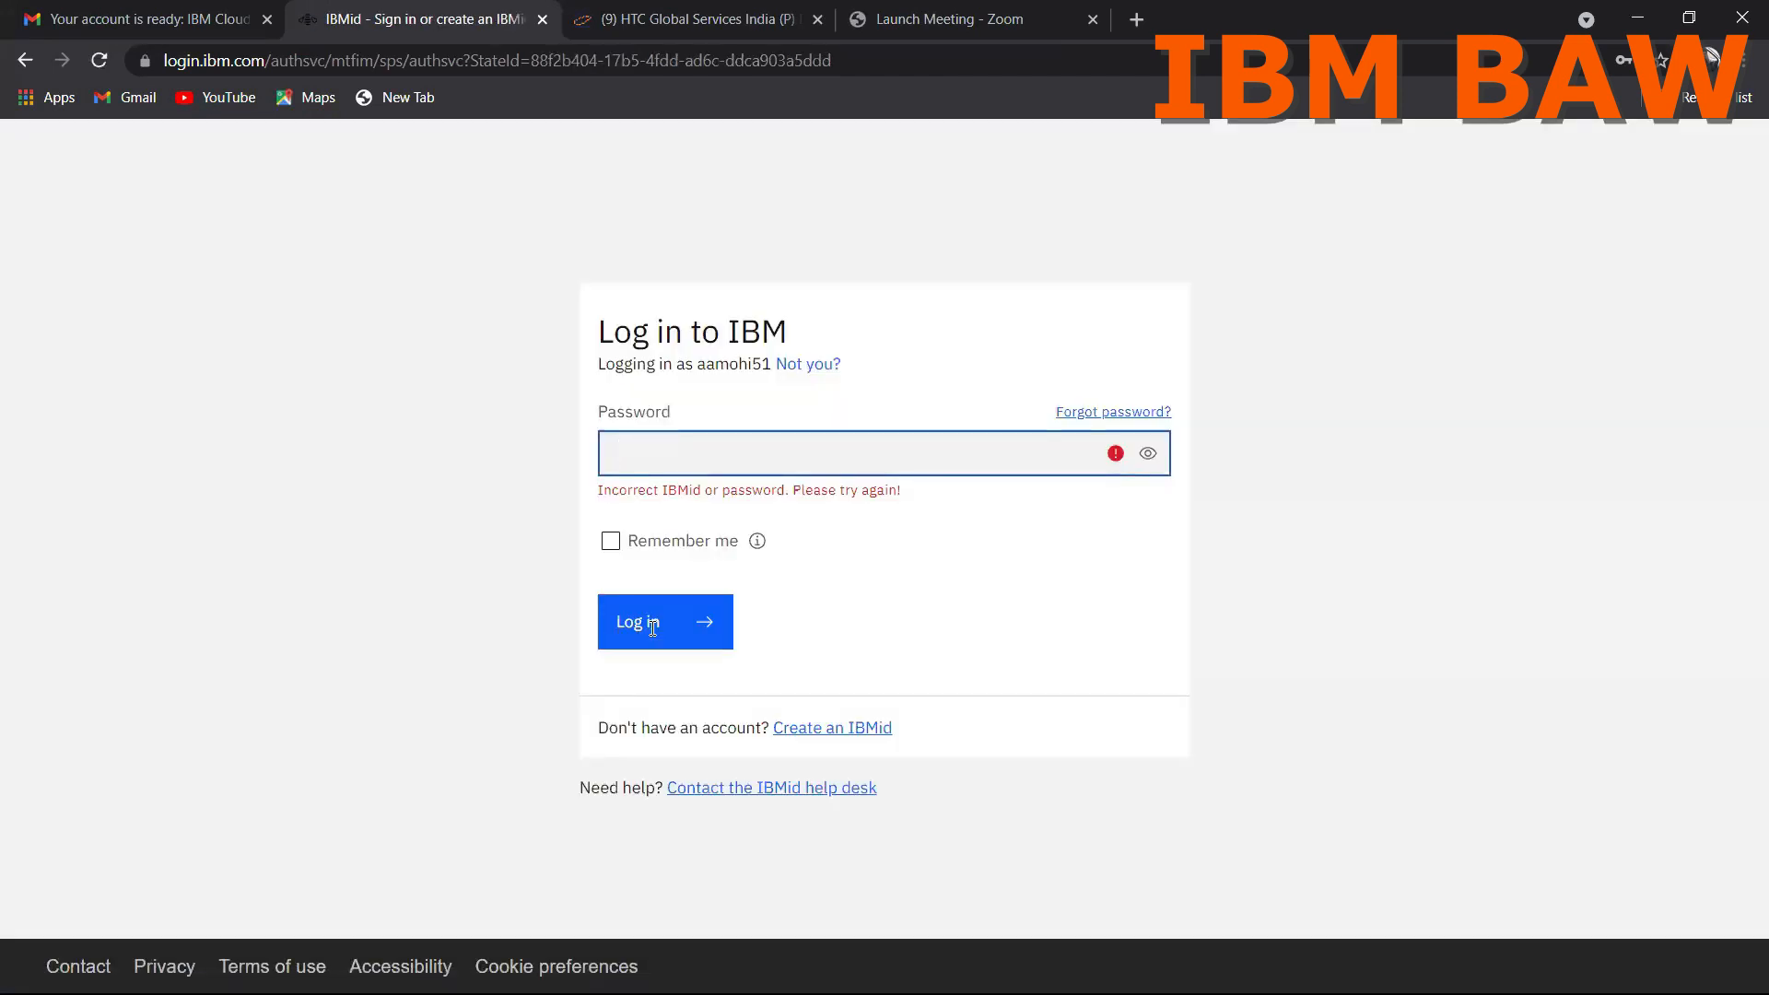
Step: Re-enter the account password in the IBM login form and submit the login again
{"action": "type", "text": "••••••••••••"}
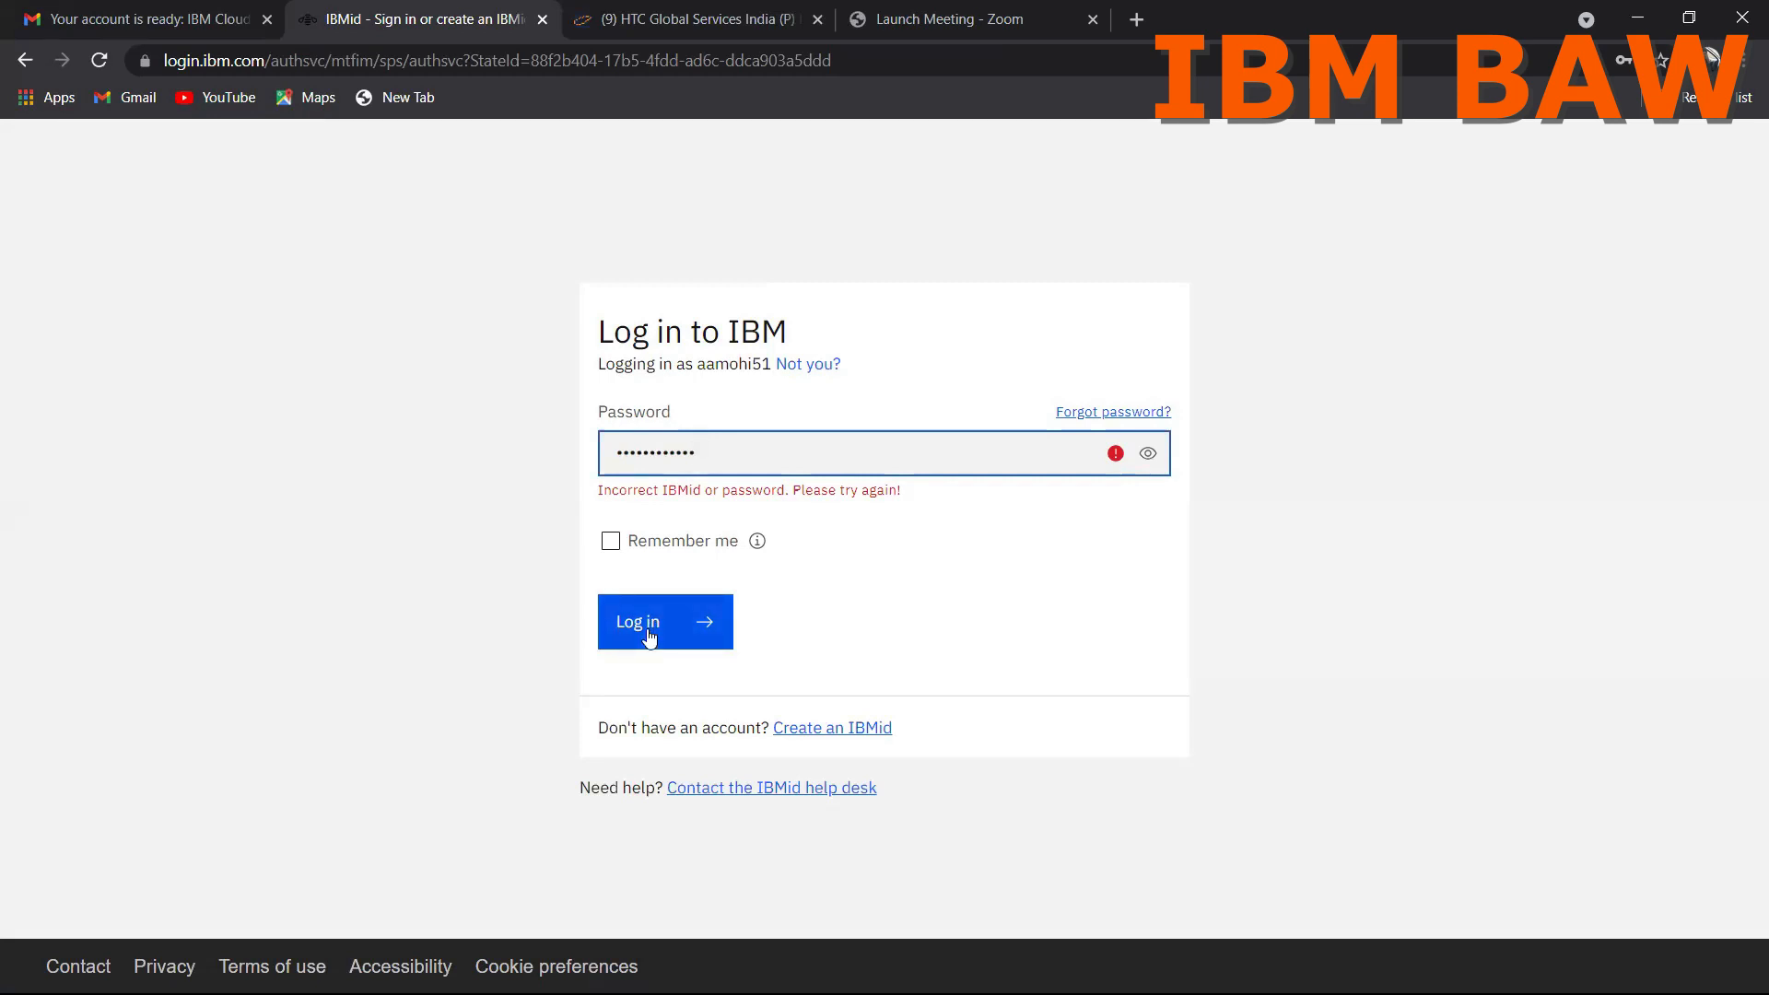
{"action": "left_click", "coordinate": [654, 619]}
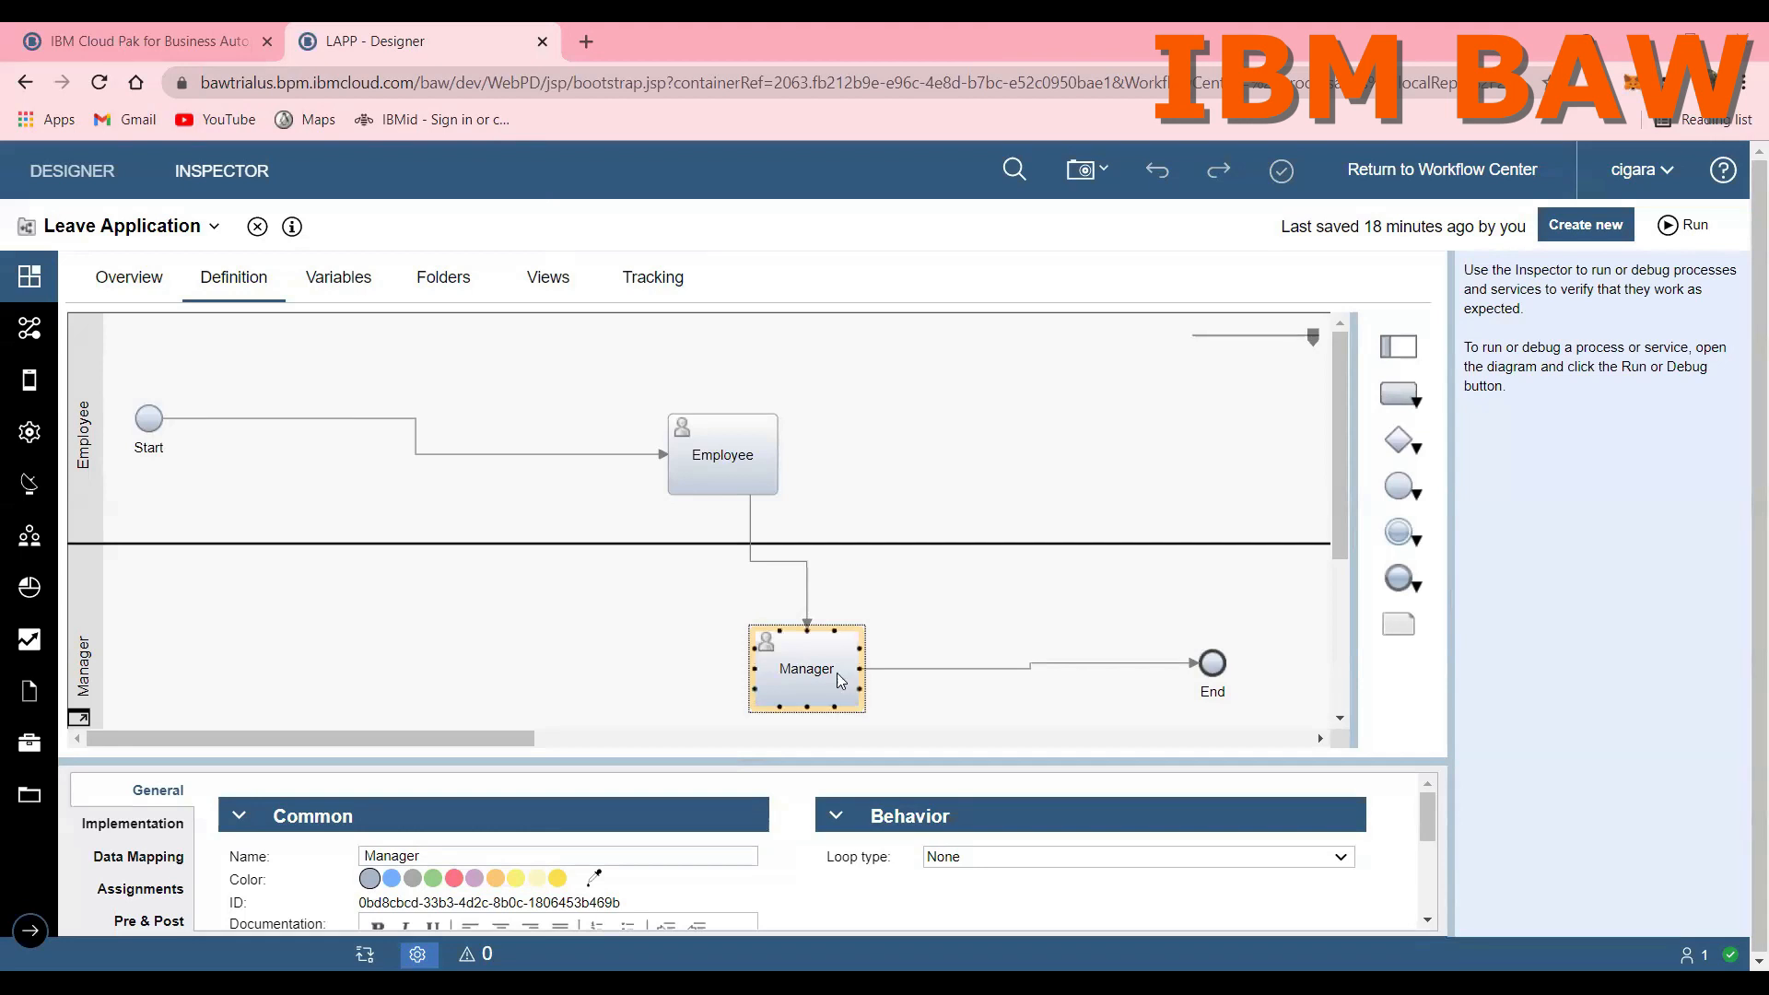
Step: Run the Leave Application process and choose Casual Leave as the type of leave in its Employee task
{"action": "left_click", "coordinate": [1665, 229]}
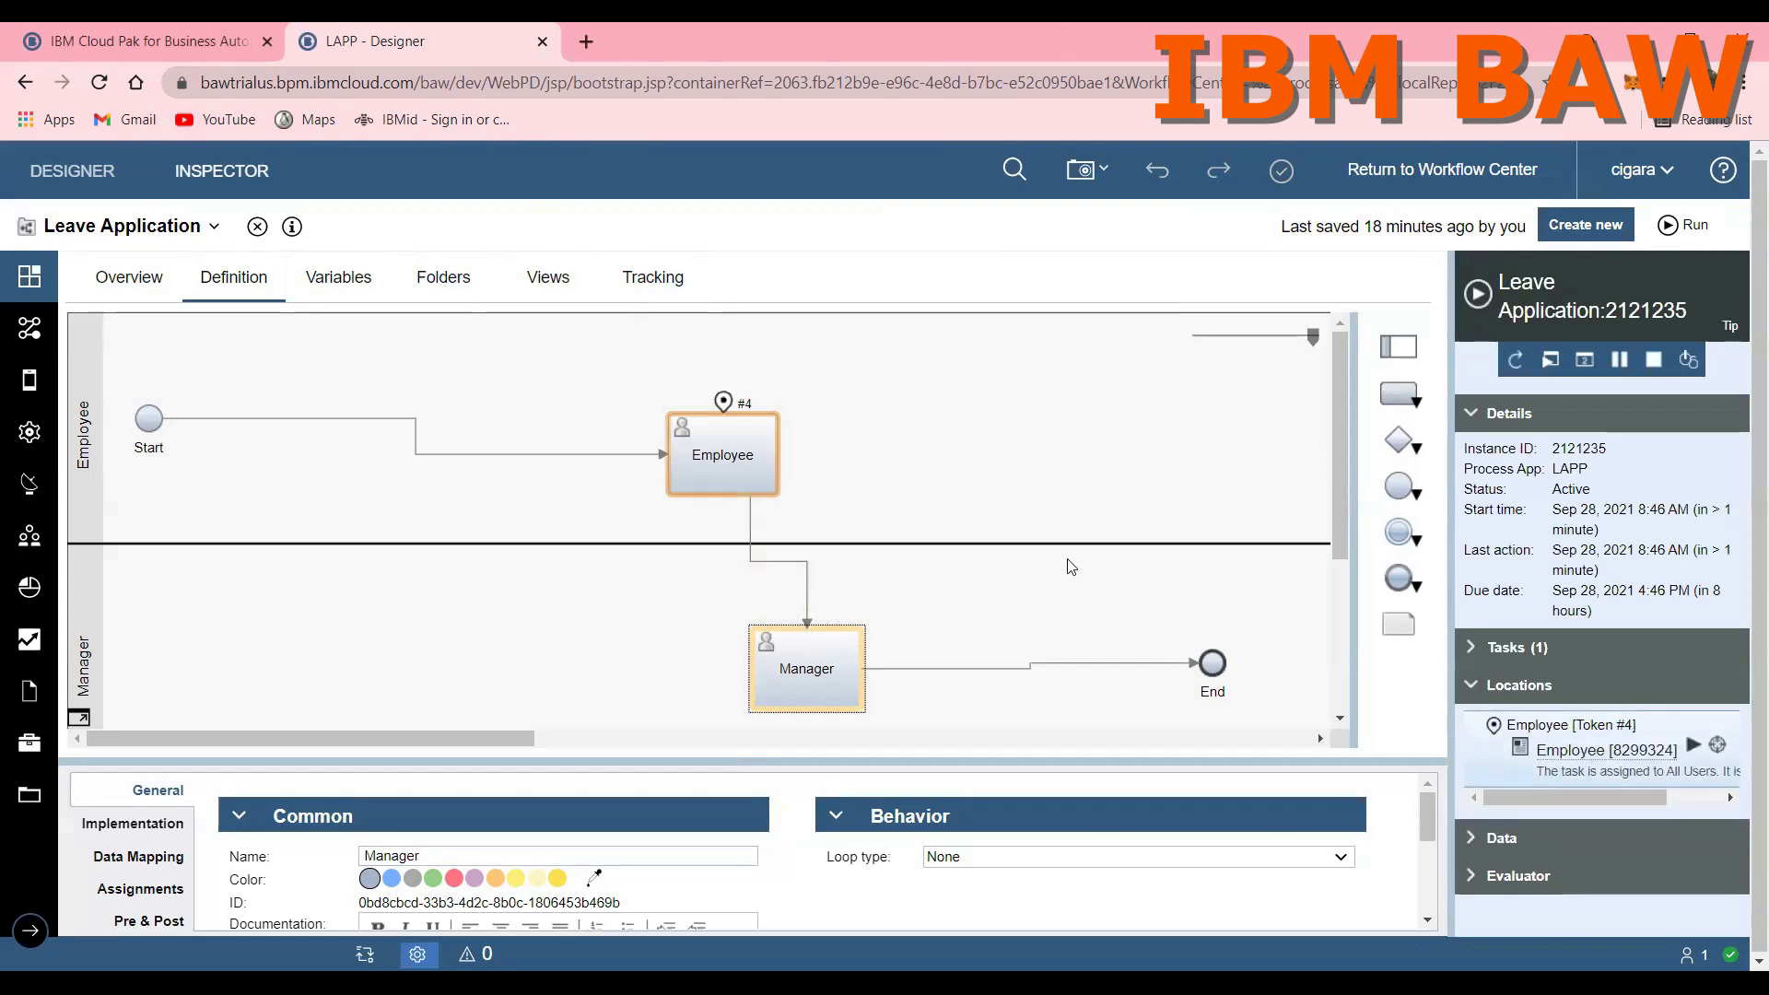
{"action": "left_click", "coordinate": [1691, 748]}
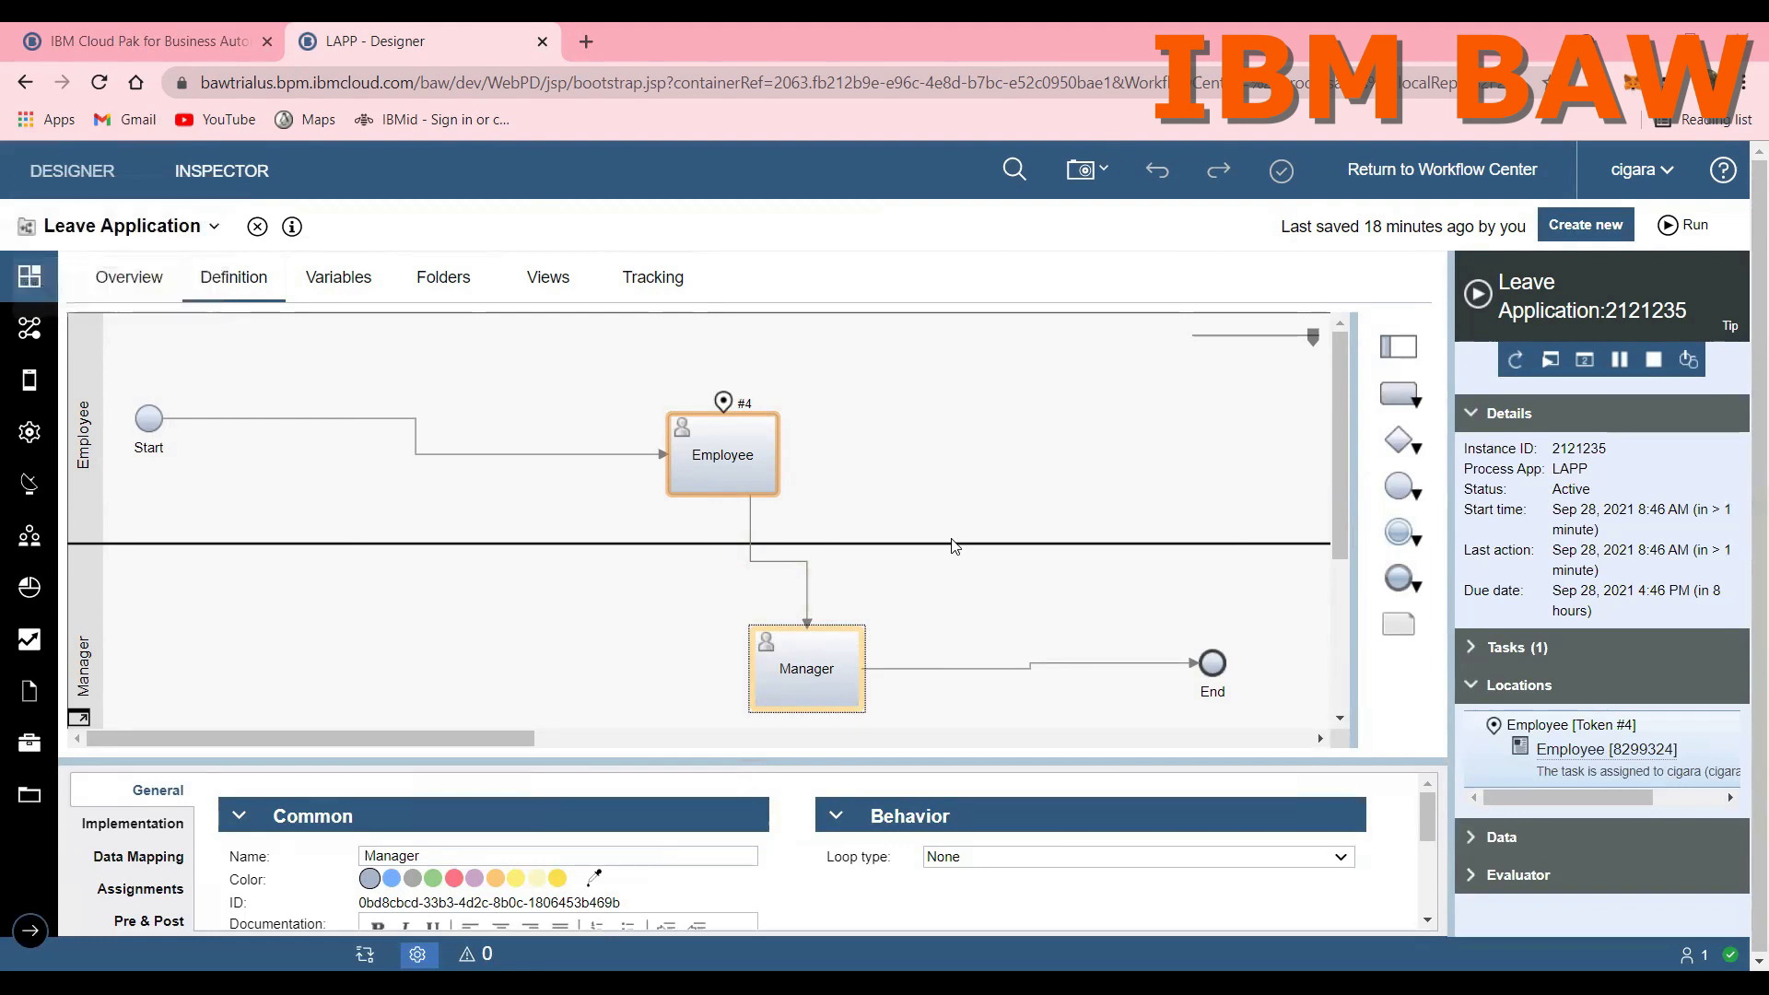
{"action": "key", "text": "Down"}
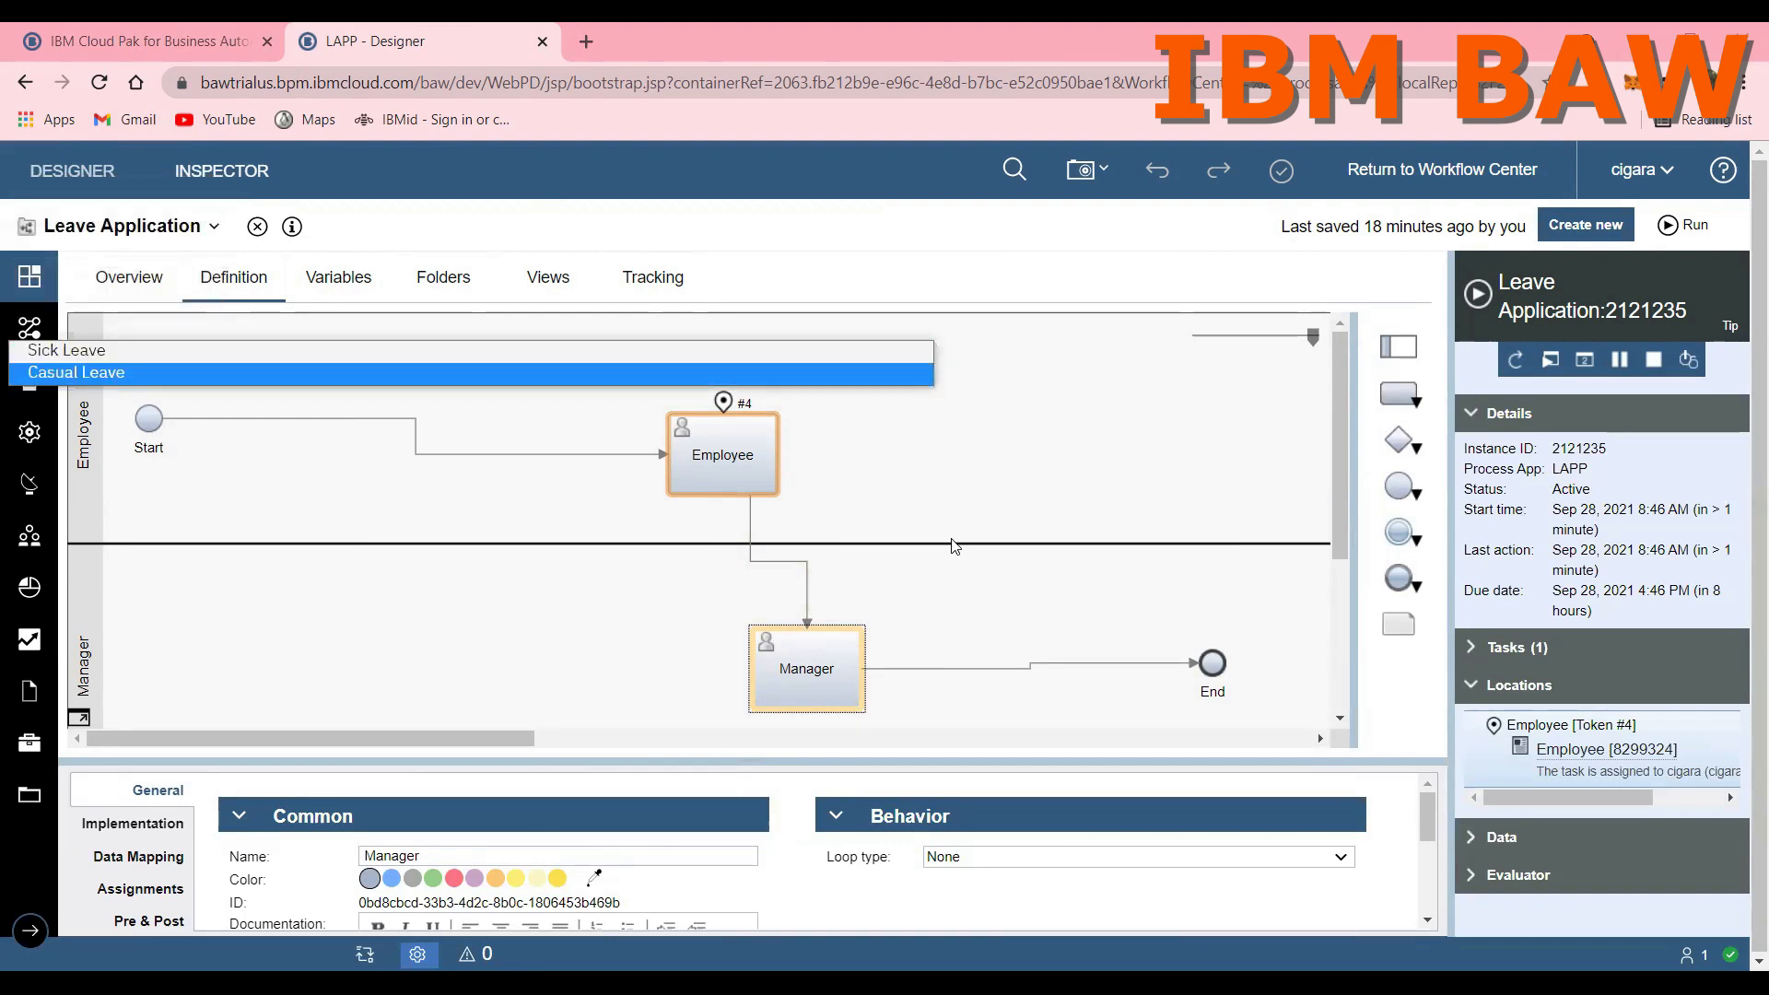
{"action": "key", "text": "Return"}
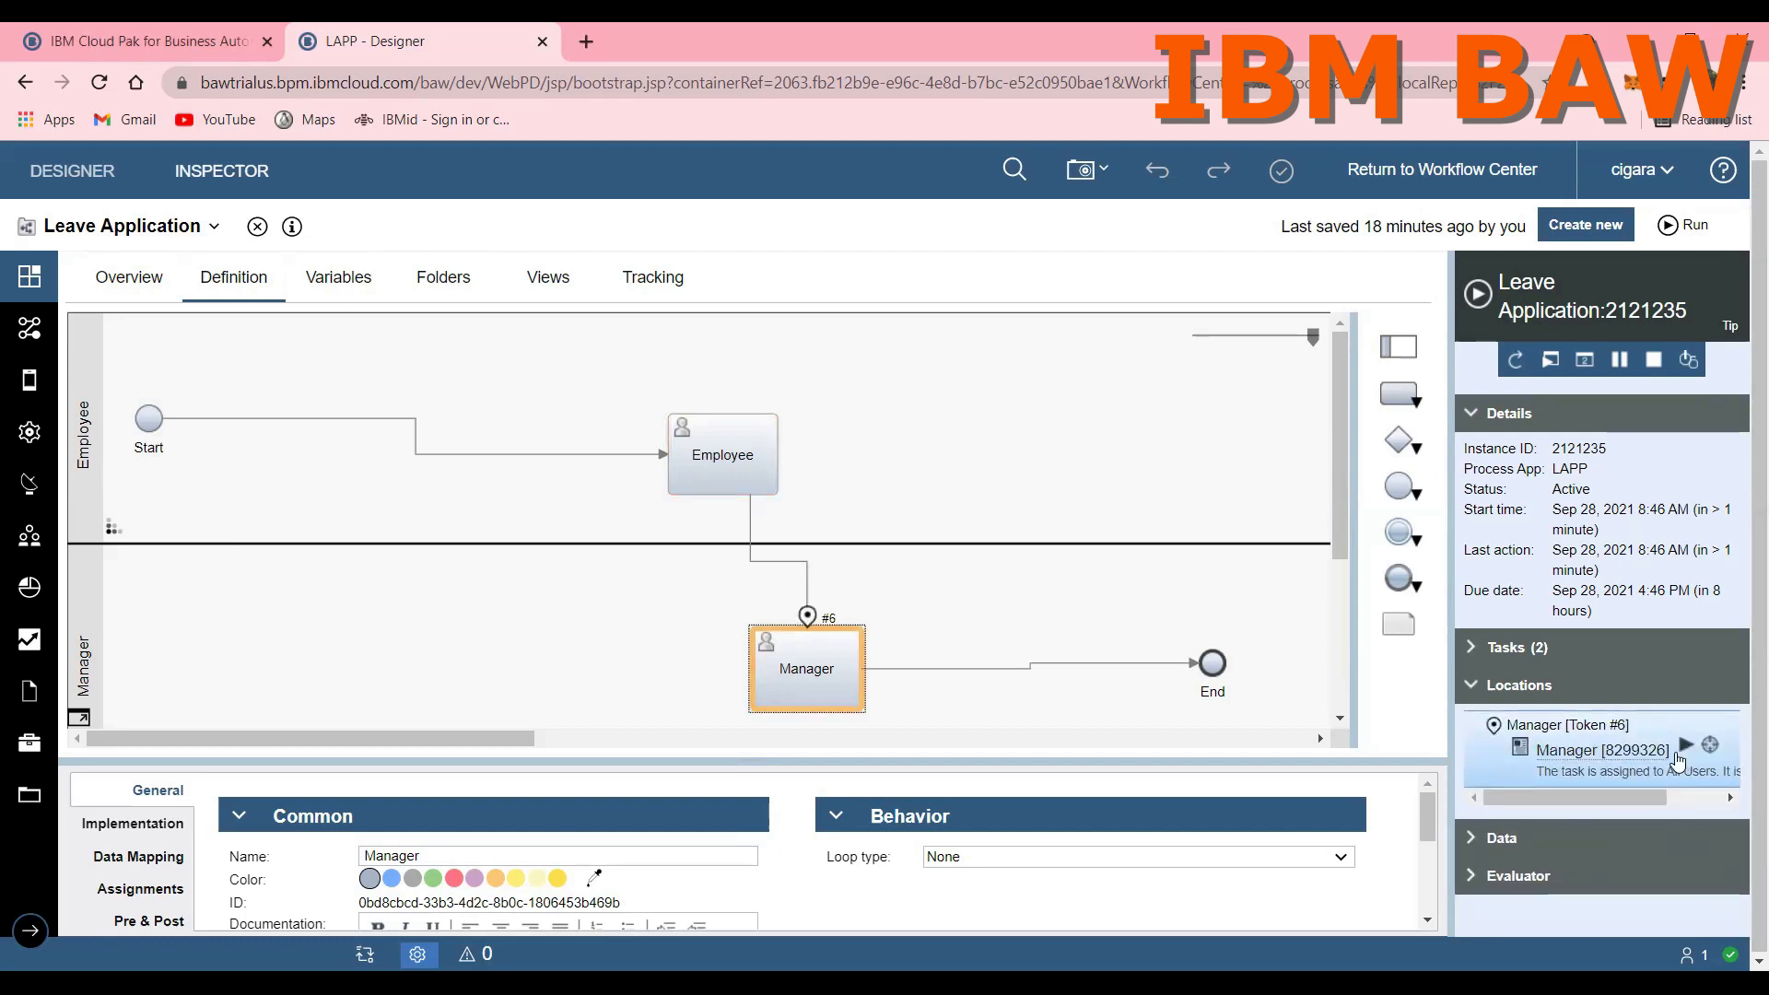
Step: Run the Manager task of the leave application instance and examine the employeeInformation values in the instance data
{"action": "left_click", "coordinate": [1688, 748]}
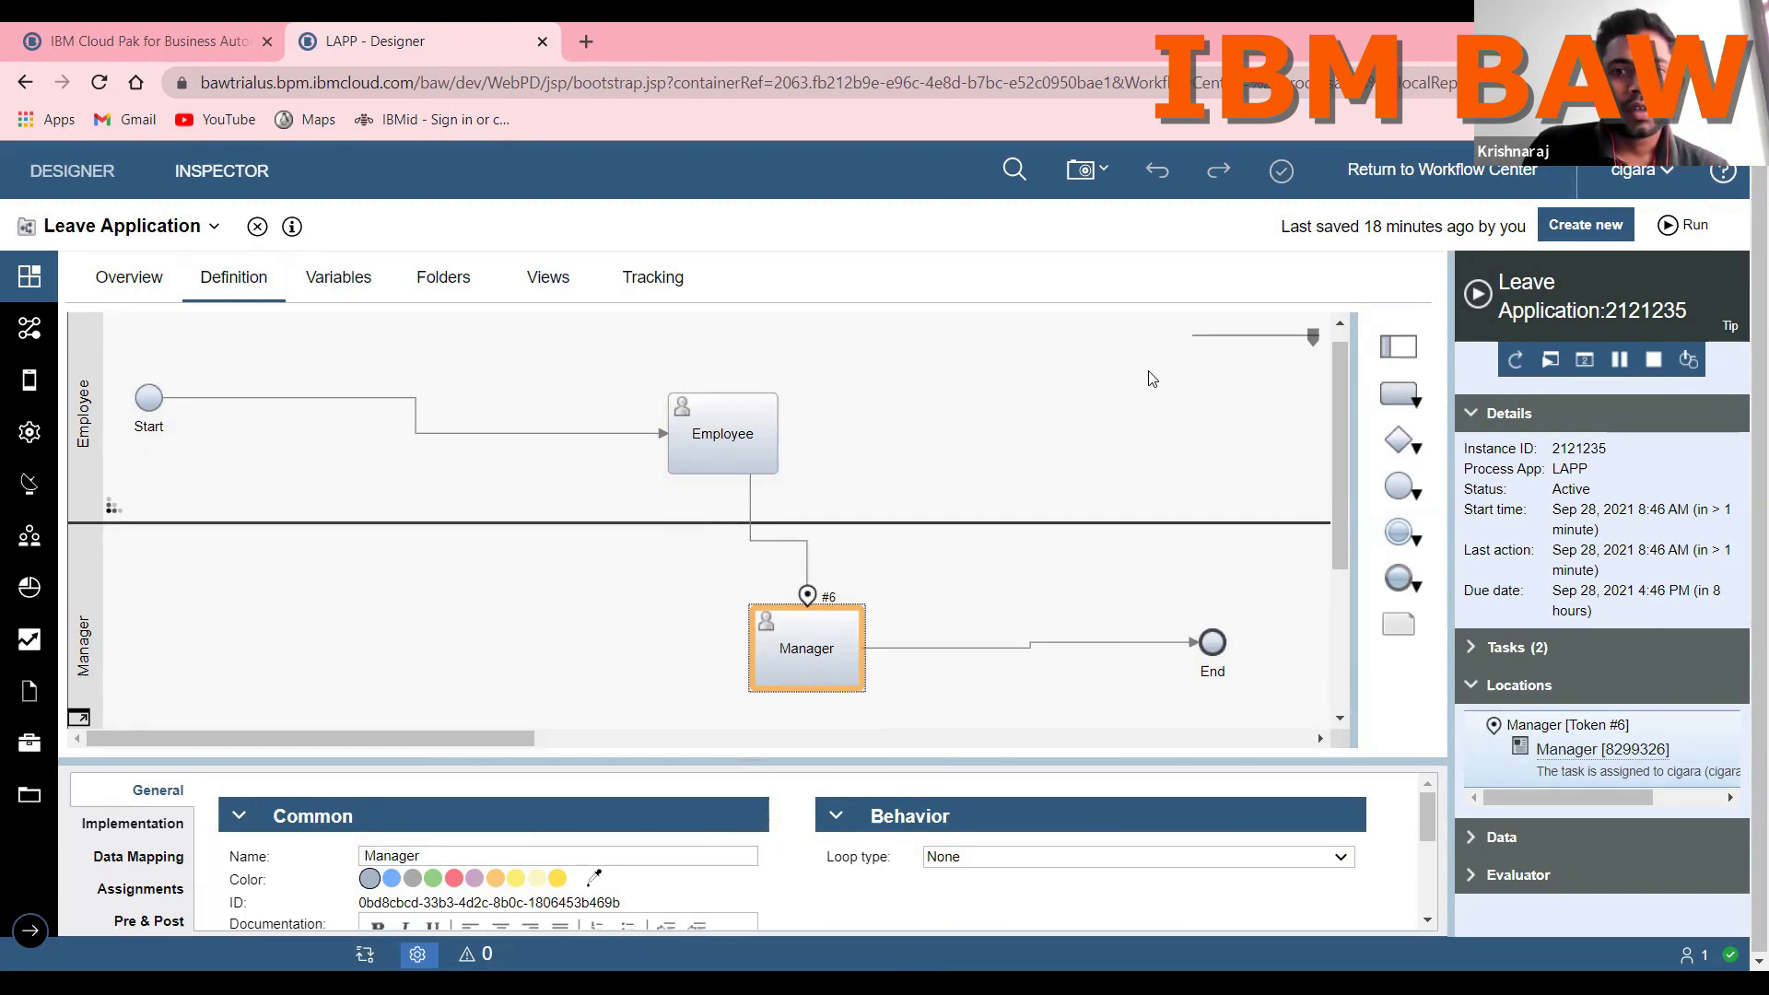
{"action": "left_click", "coordinate": [1618, 226]}
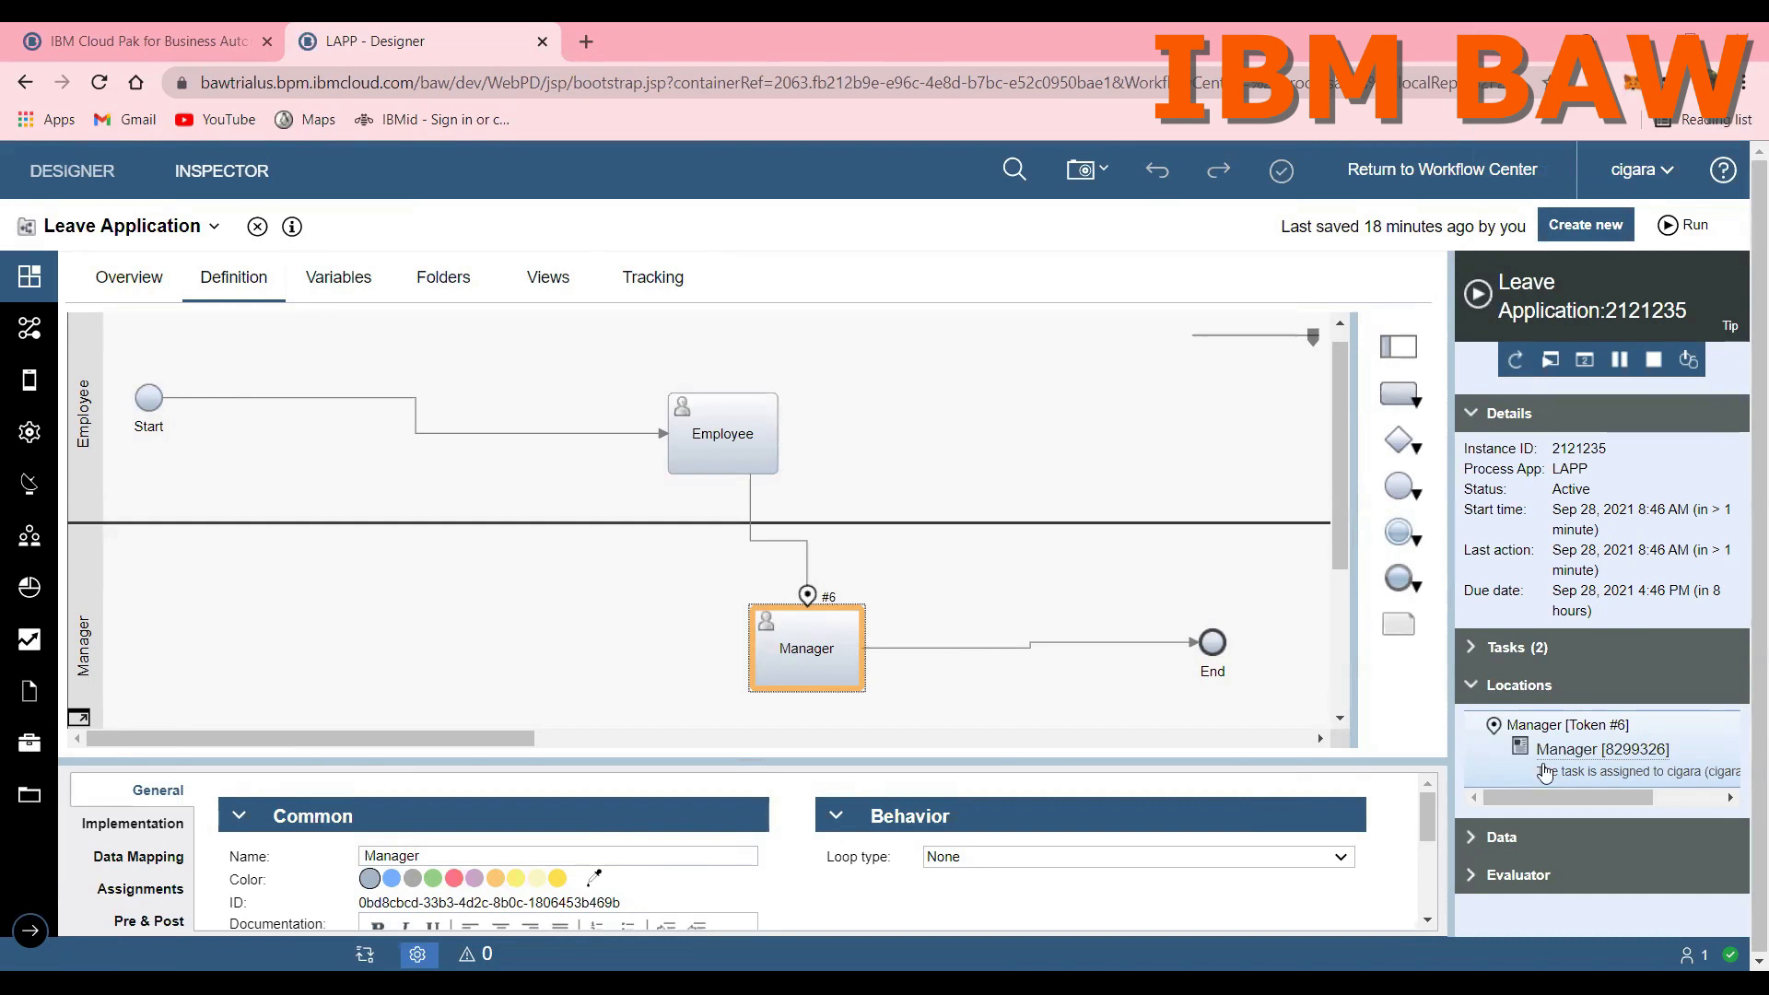
{"action": "left_click", "coordinate": [1502, 837]}
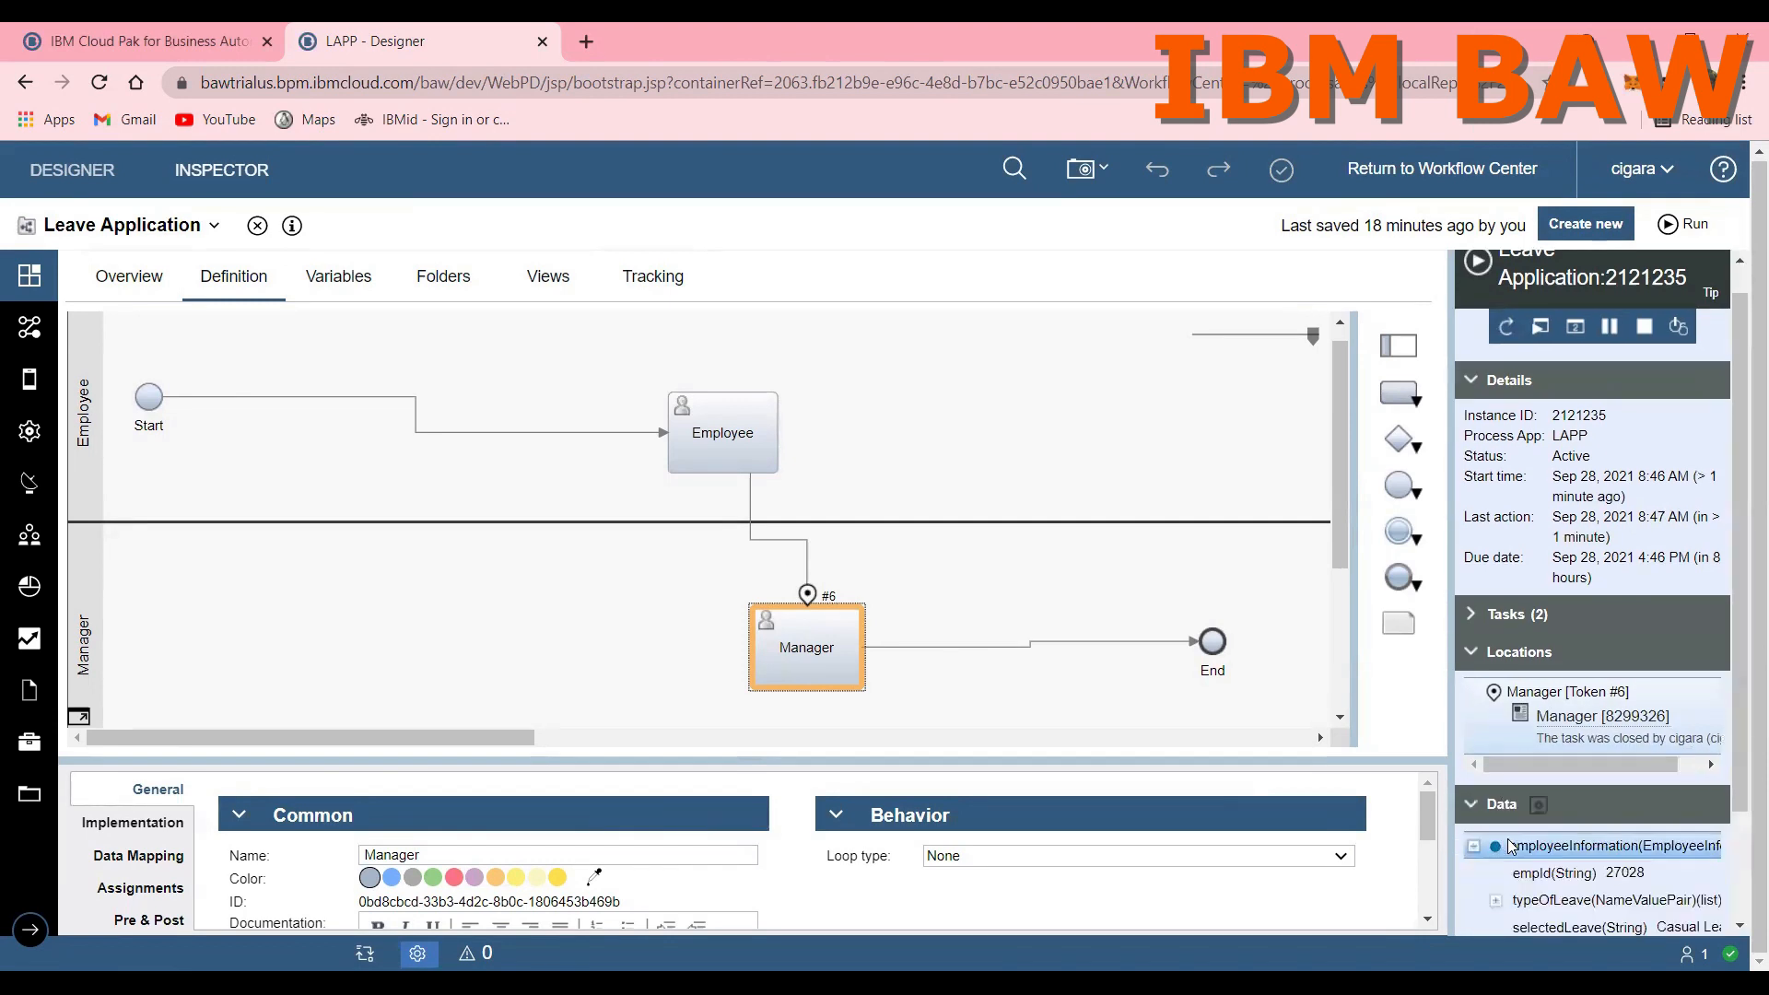
{"action": "left_click", "coordinate": [1474, 845]}
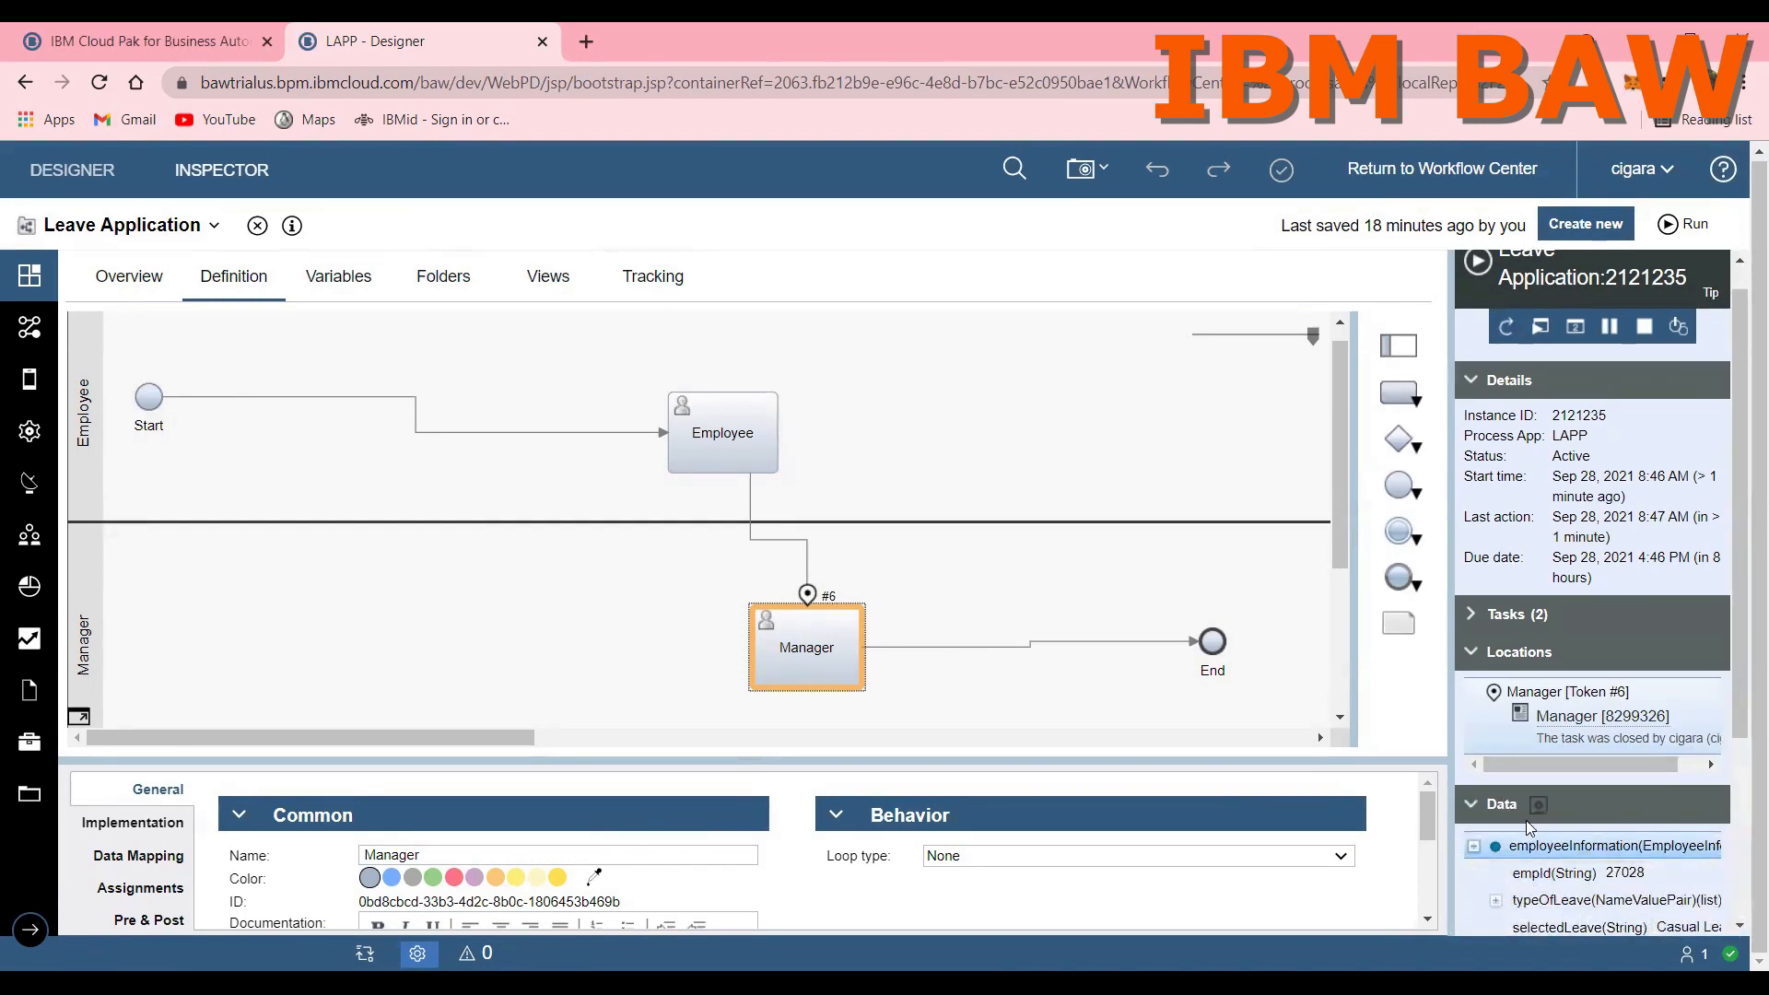
{"action": "scroll", "coordinate": [1545, 802], "scroll_direction": "down", "scroll_amount": 3}
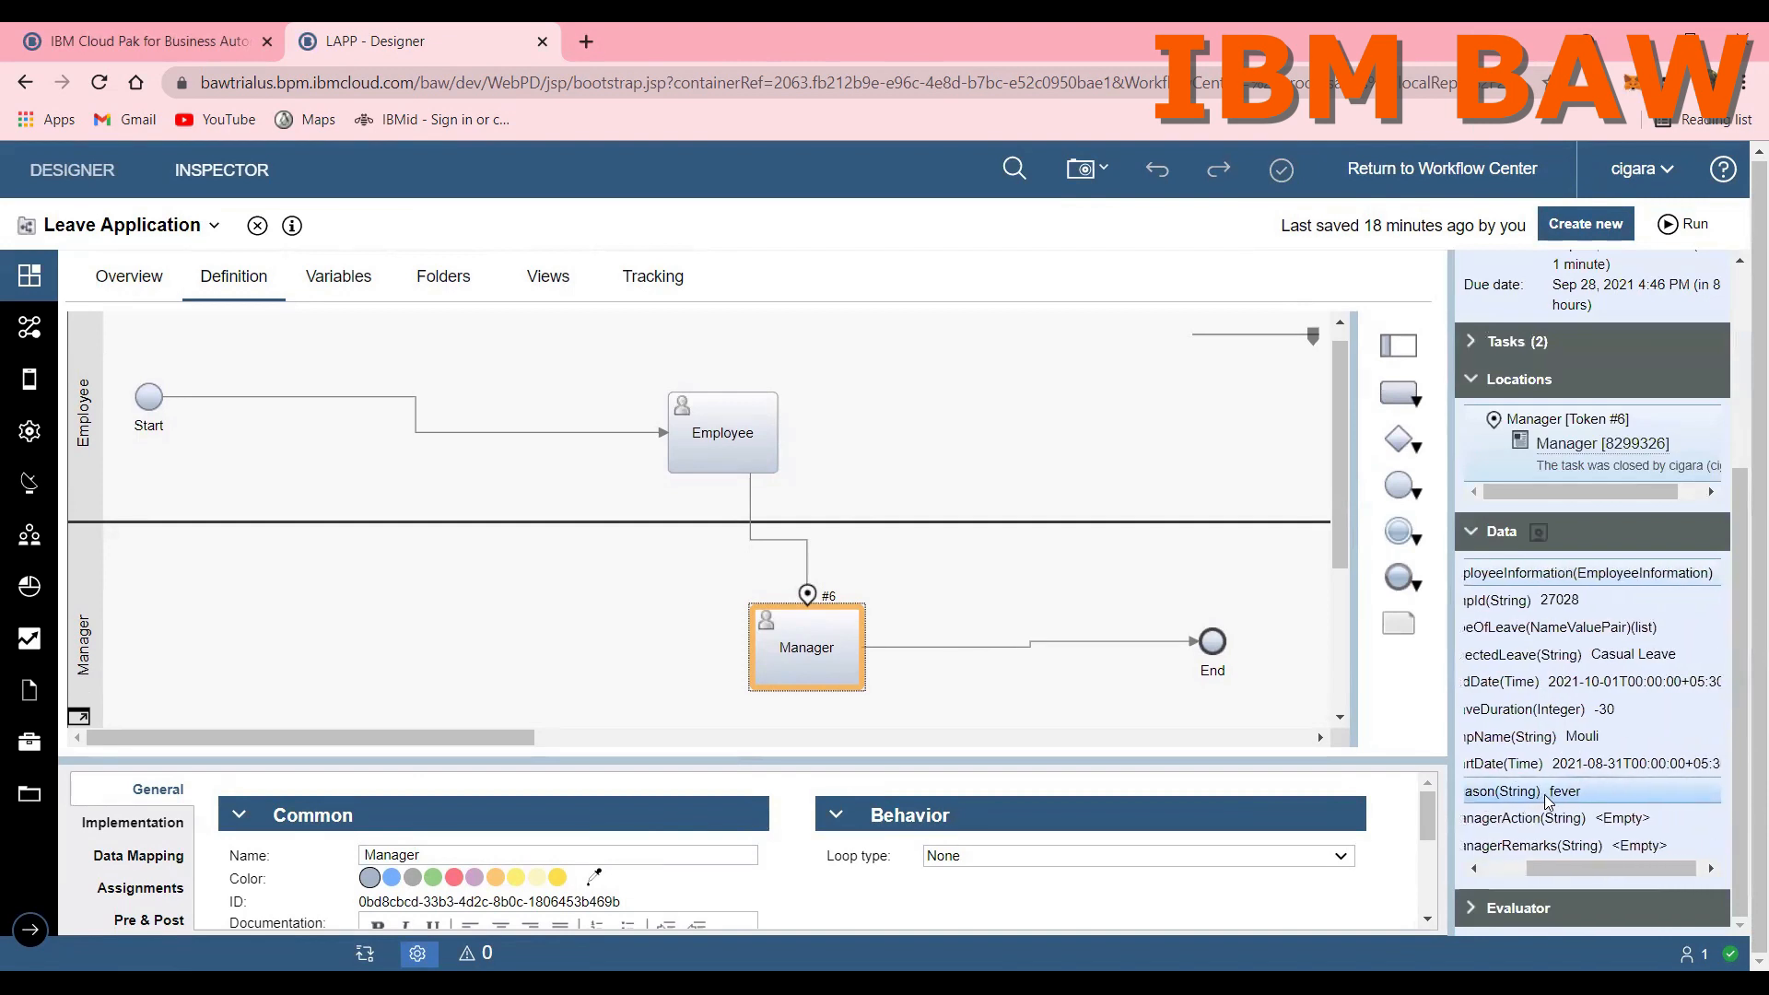
{"action": "scroll", "coordinate": [1548, 803], "scroll_direction": "left", "scroll_amount": 1}
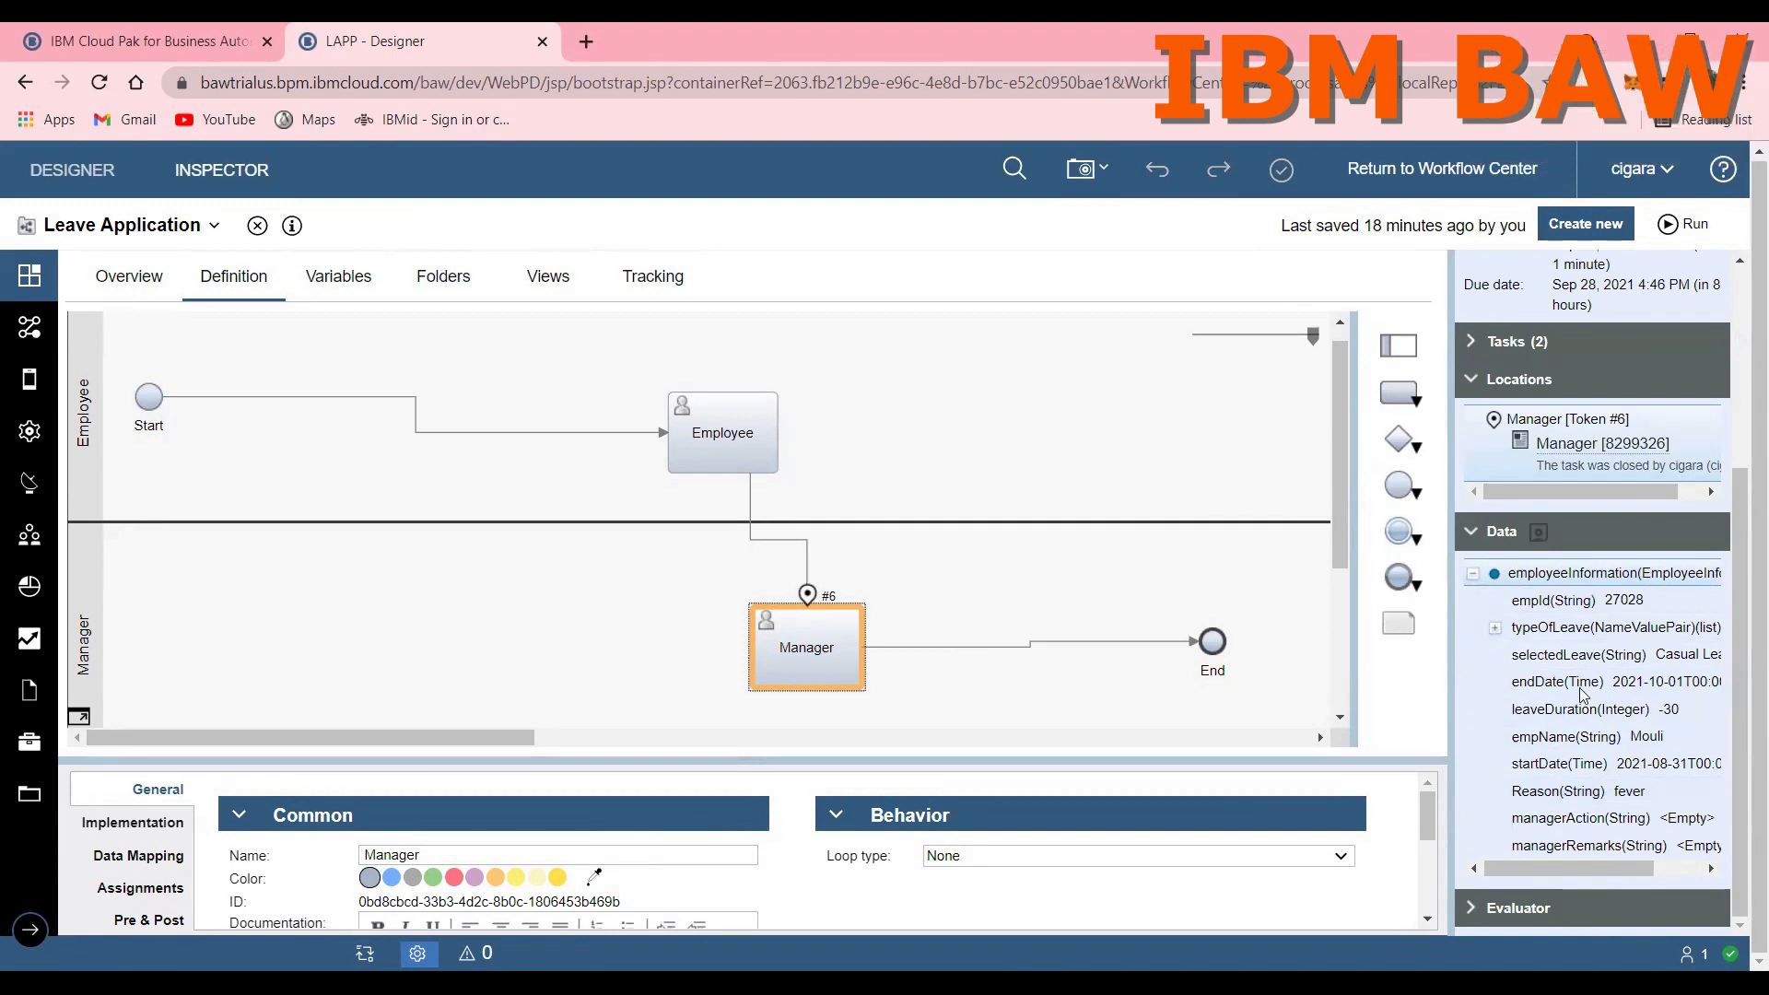
{"action": "scroll", "coordinate": [1582, 693], "scroll_direction": "up", "scroll_amount": 2}
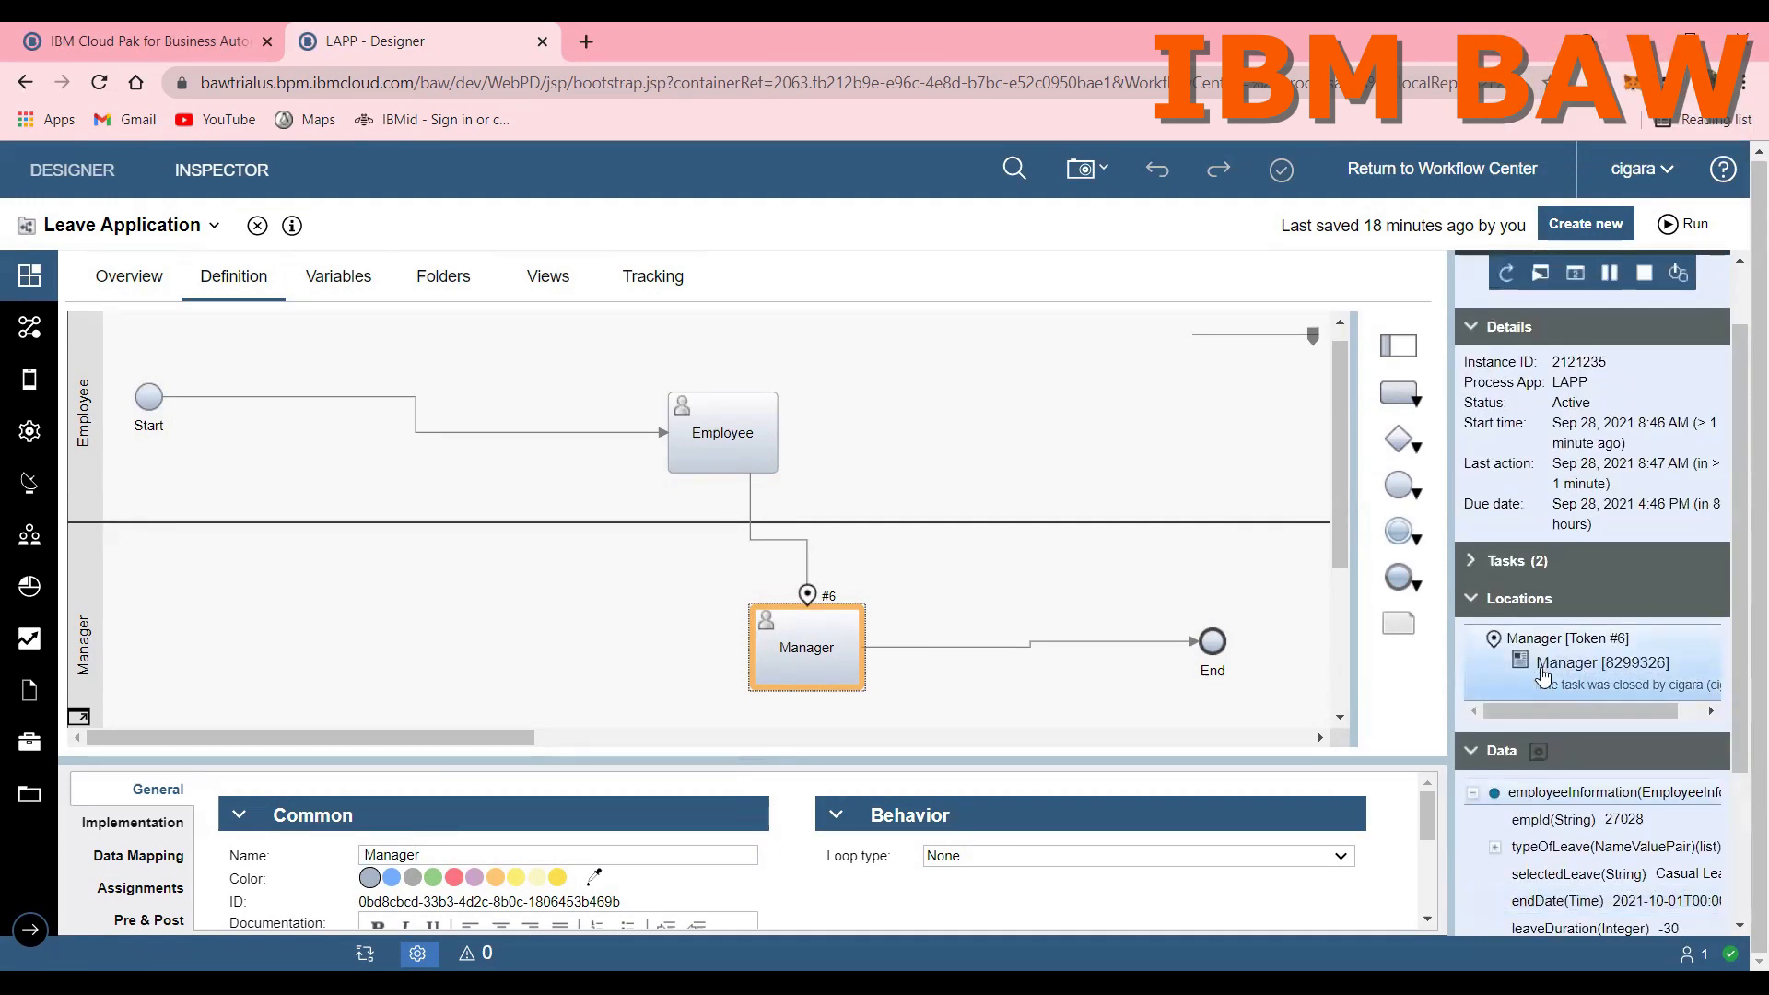
{"action": "scroll", "coordinate": [1001, 632], "scroll_direction": "up", "scroll_amount": 1}
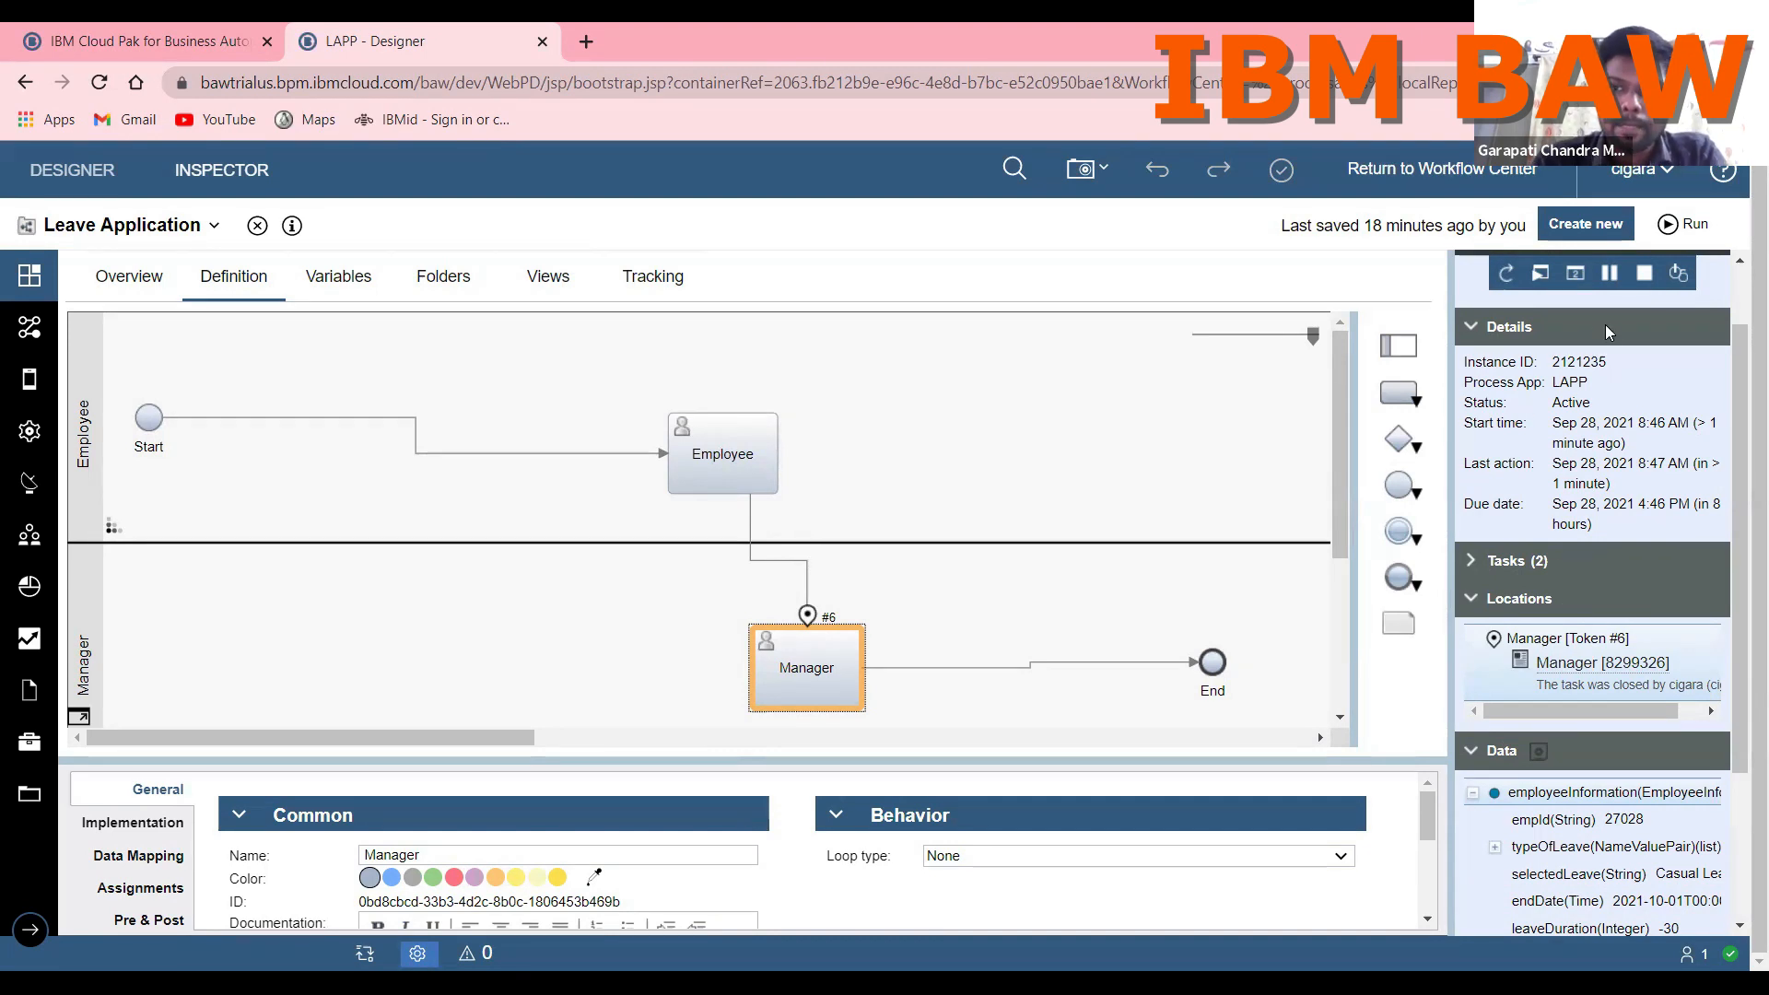
Step: Start a new run of the Leave Application process and complete its Employee task
{"action": "left_click", "coordinate": [1668, 235]}
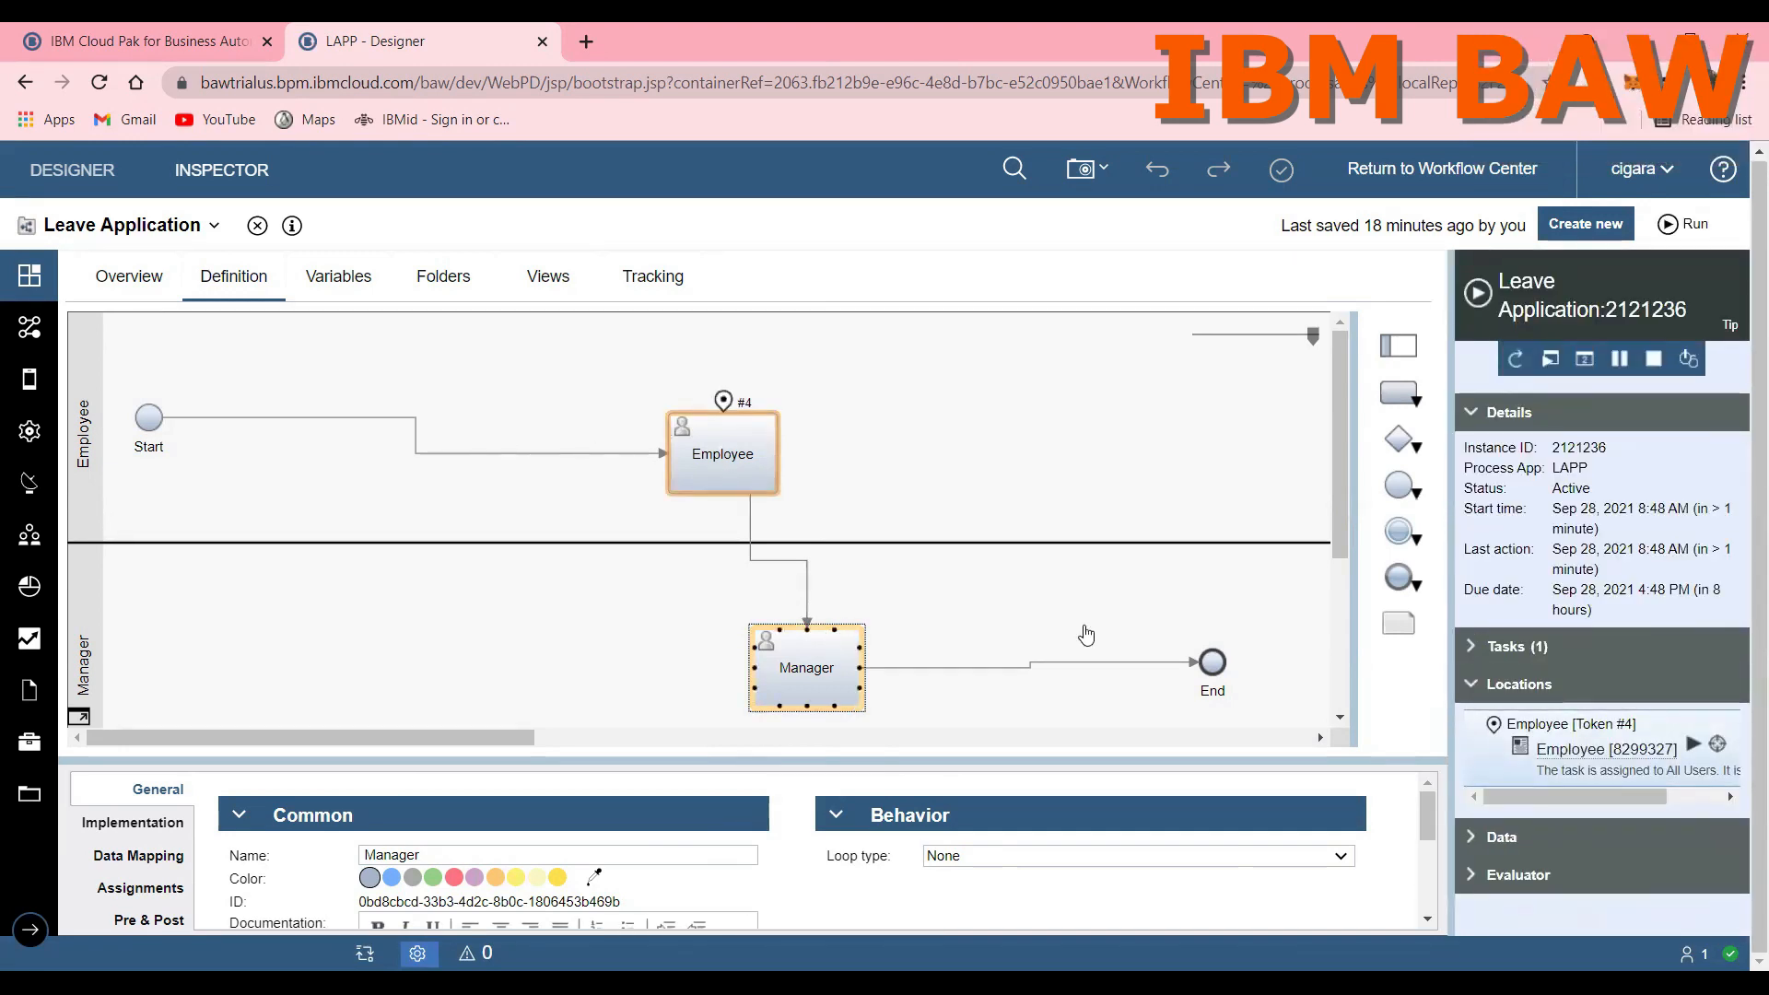
{"action": "left_click", "coordinate": [1685, 747]}
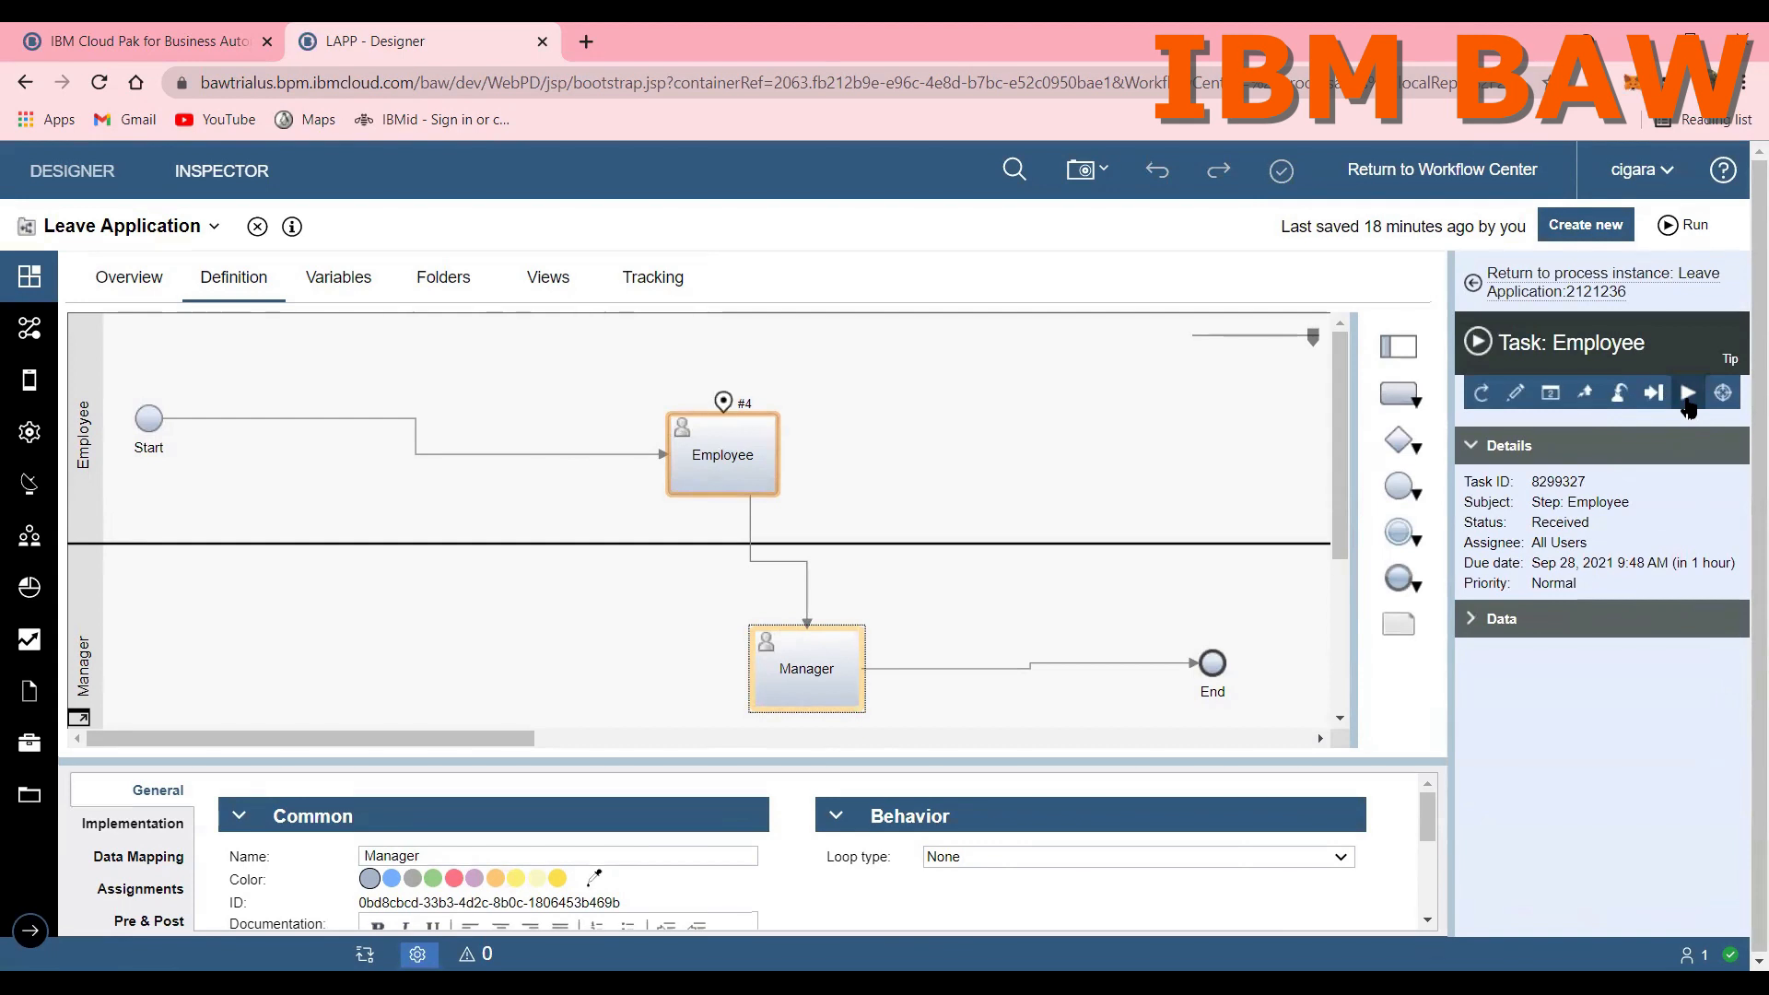
{"action": "left_click", "coordinate": [1689, 406]}
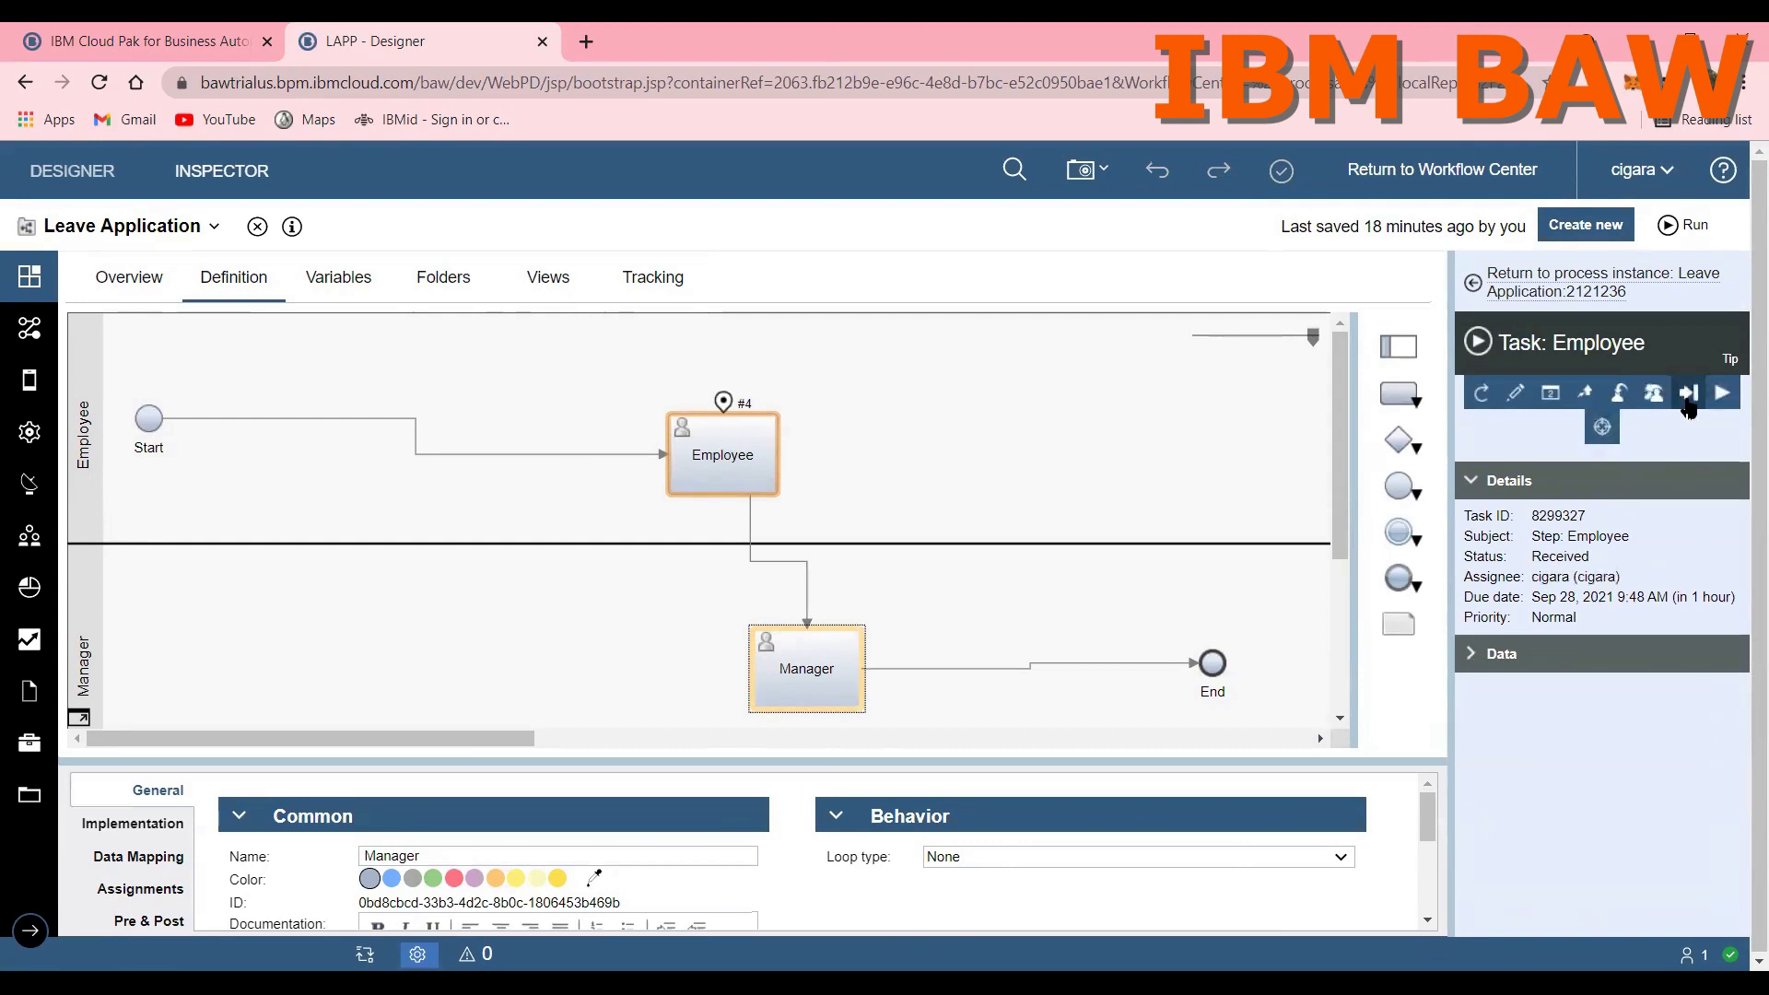
{"action": "left_click", "coordinate": [1689, 406]}
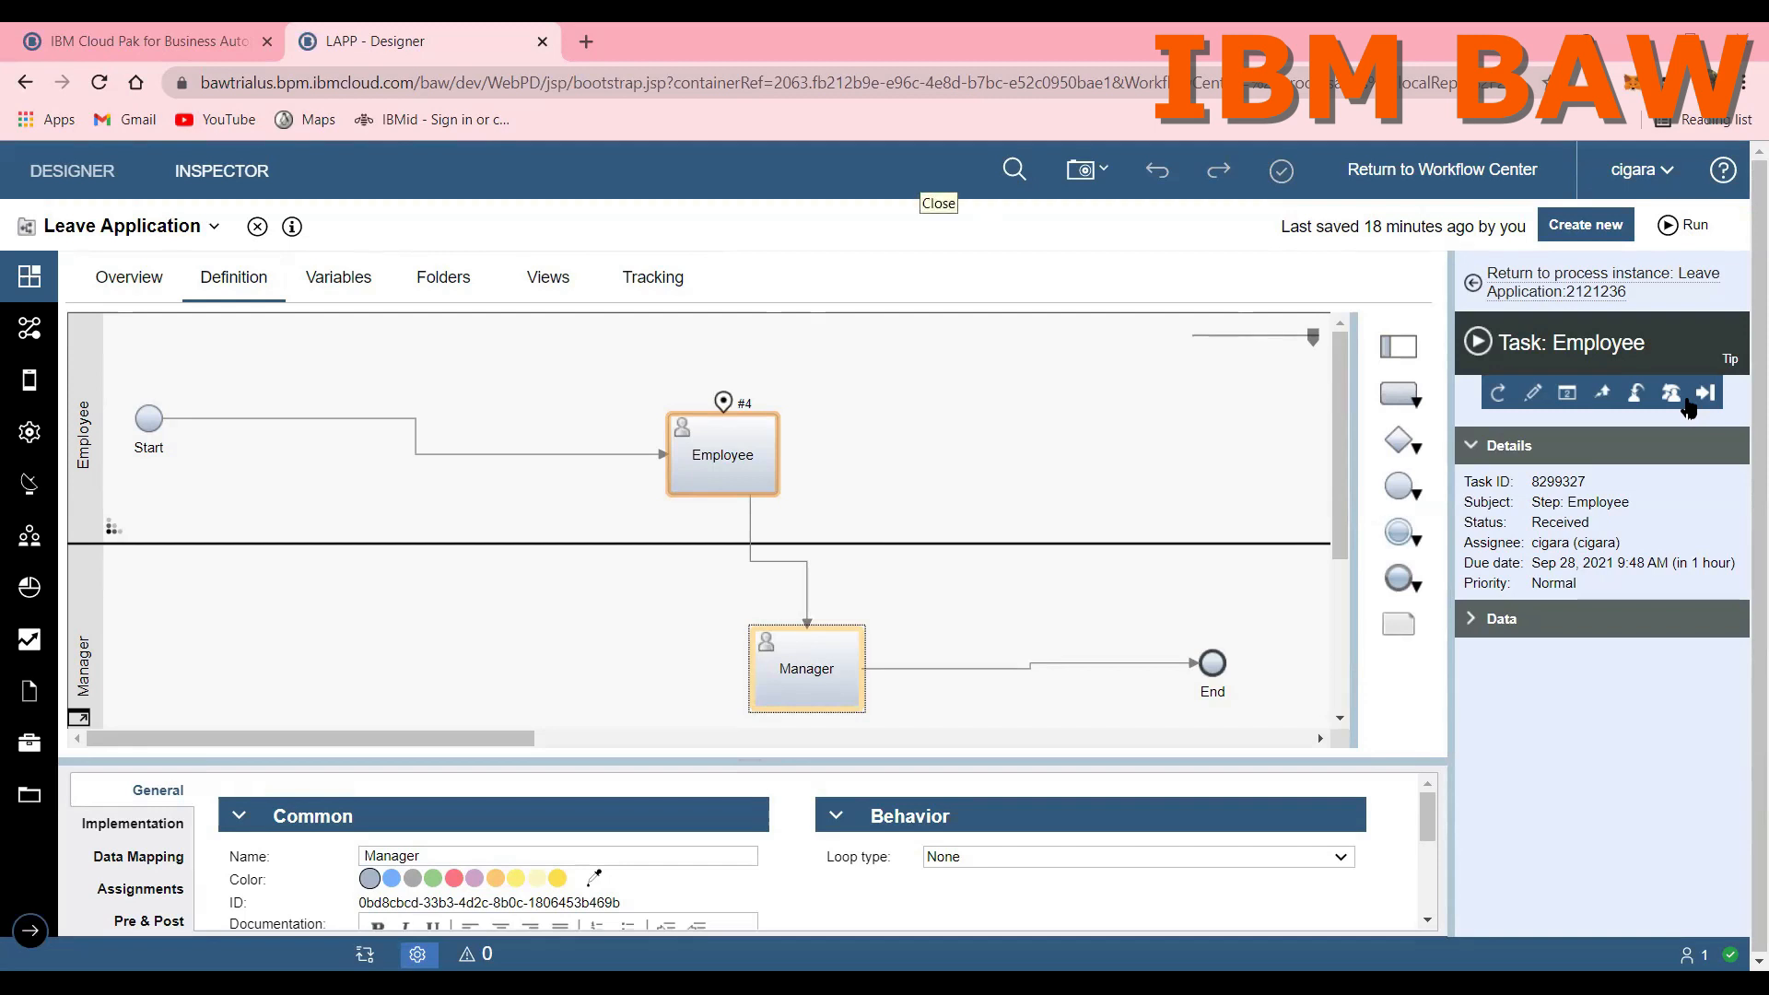
{"action": "left_click", "coordinate": [1687, 400]}
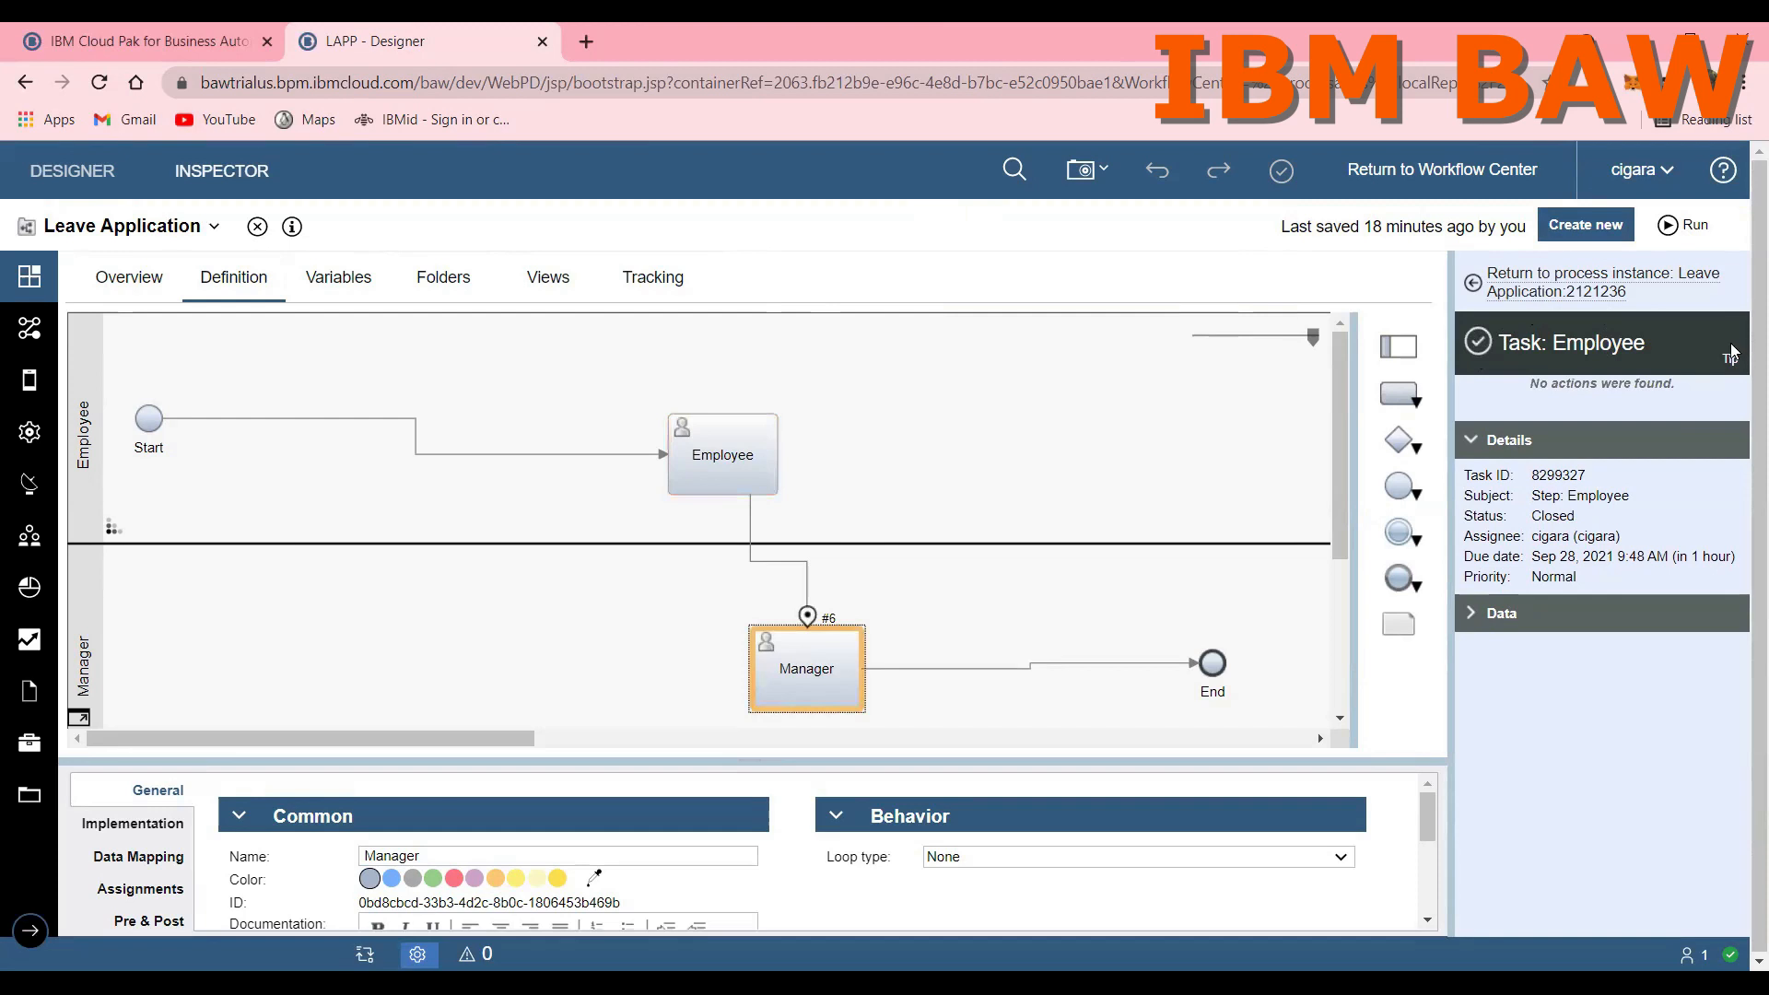
Step: Return to the process instance and start its Manager task
{"action": "left_click", "coordinate": [1566, 277]}
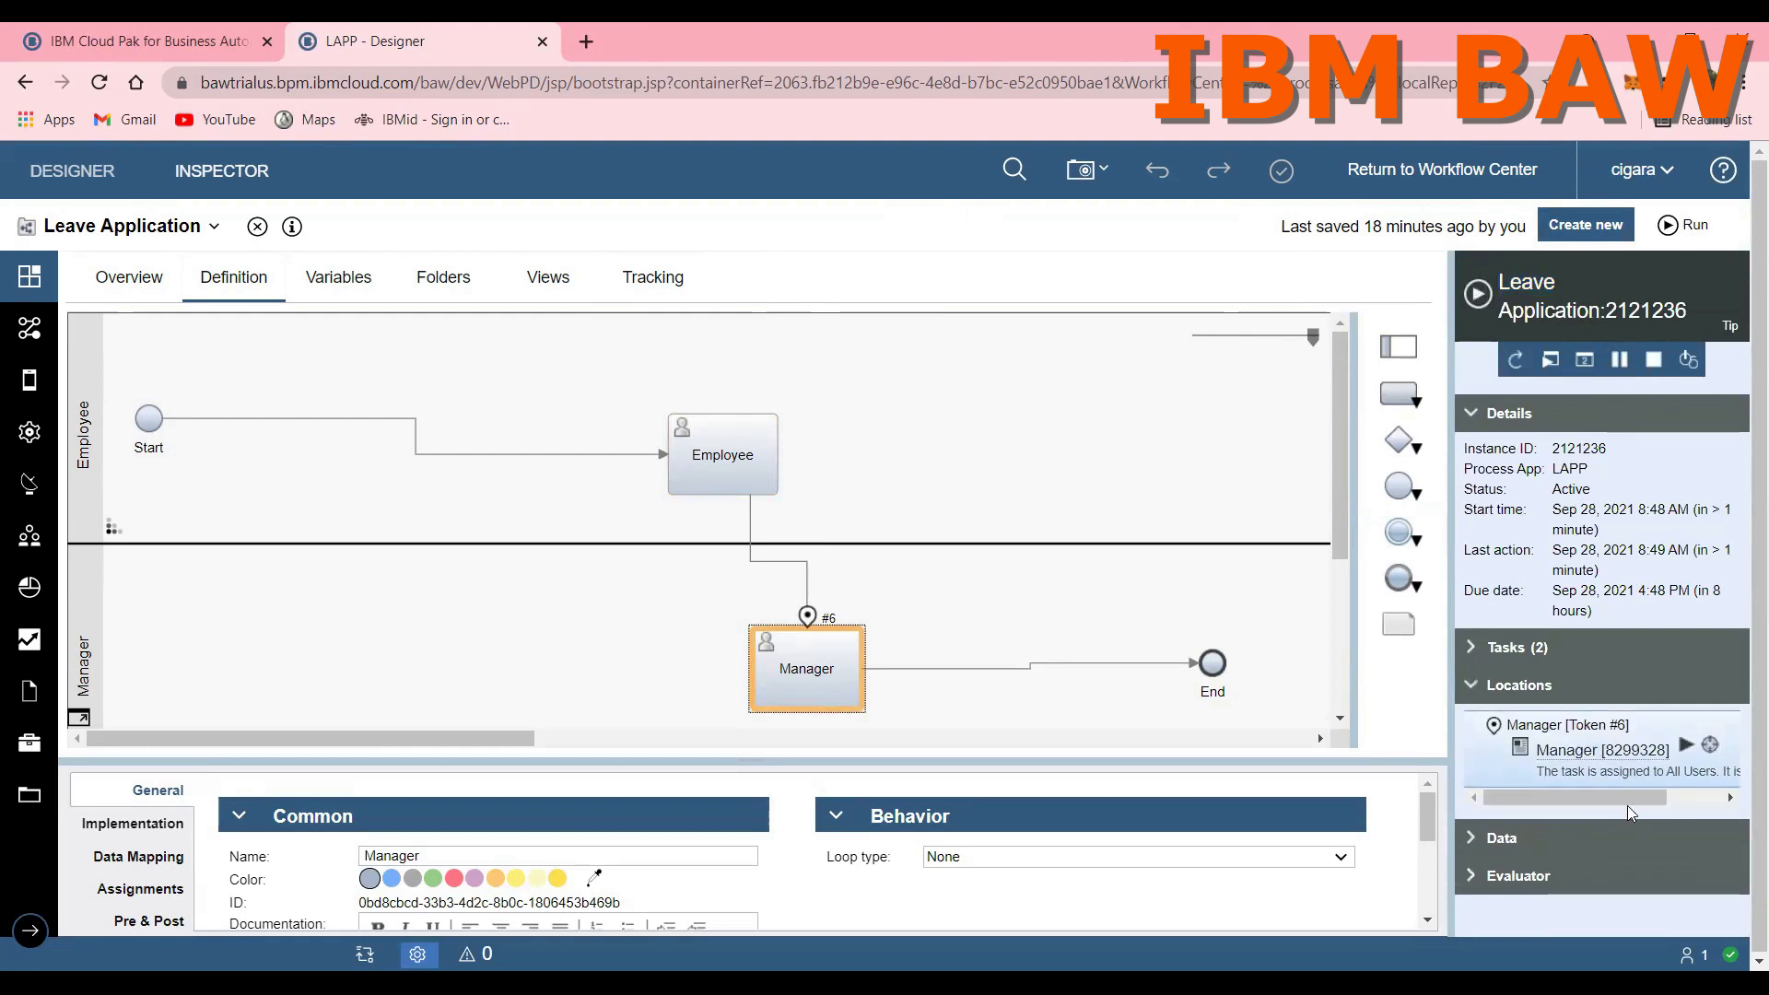
{"action": "left_click", "coordinate": [1685, 745]}
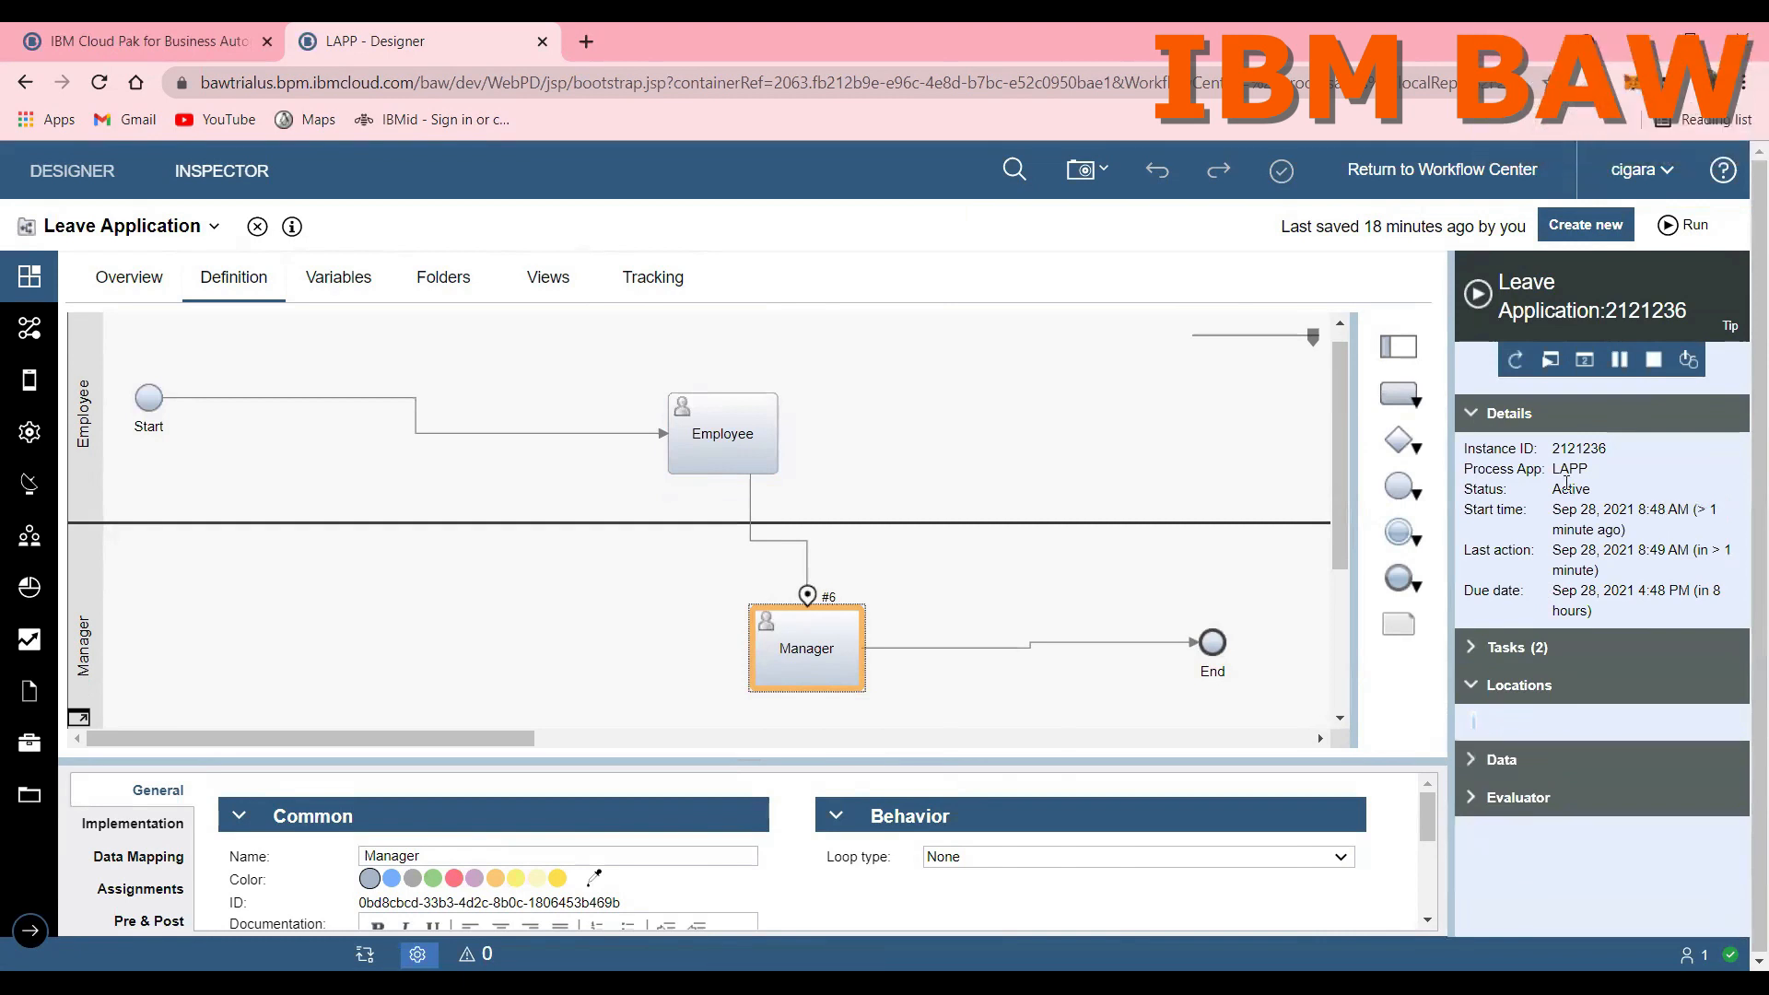
Step: Display the implementation settings of the Employee activity in the process diagram and enlarge the properties area
{"action": "left_click", "coordinate": [737, 435]}
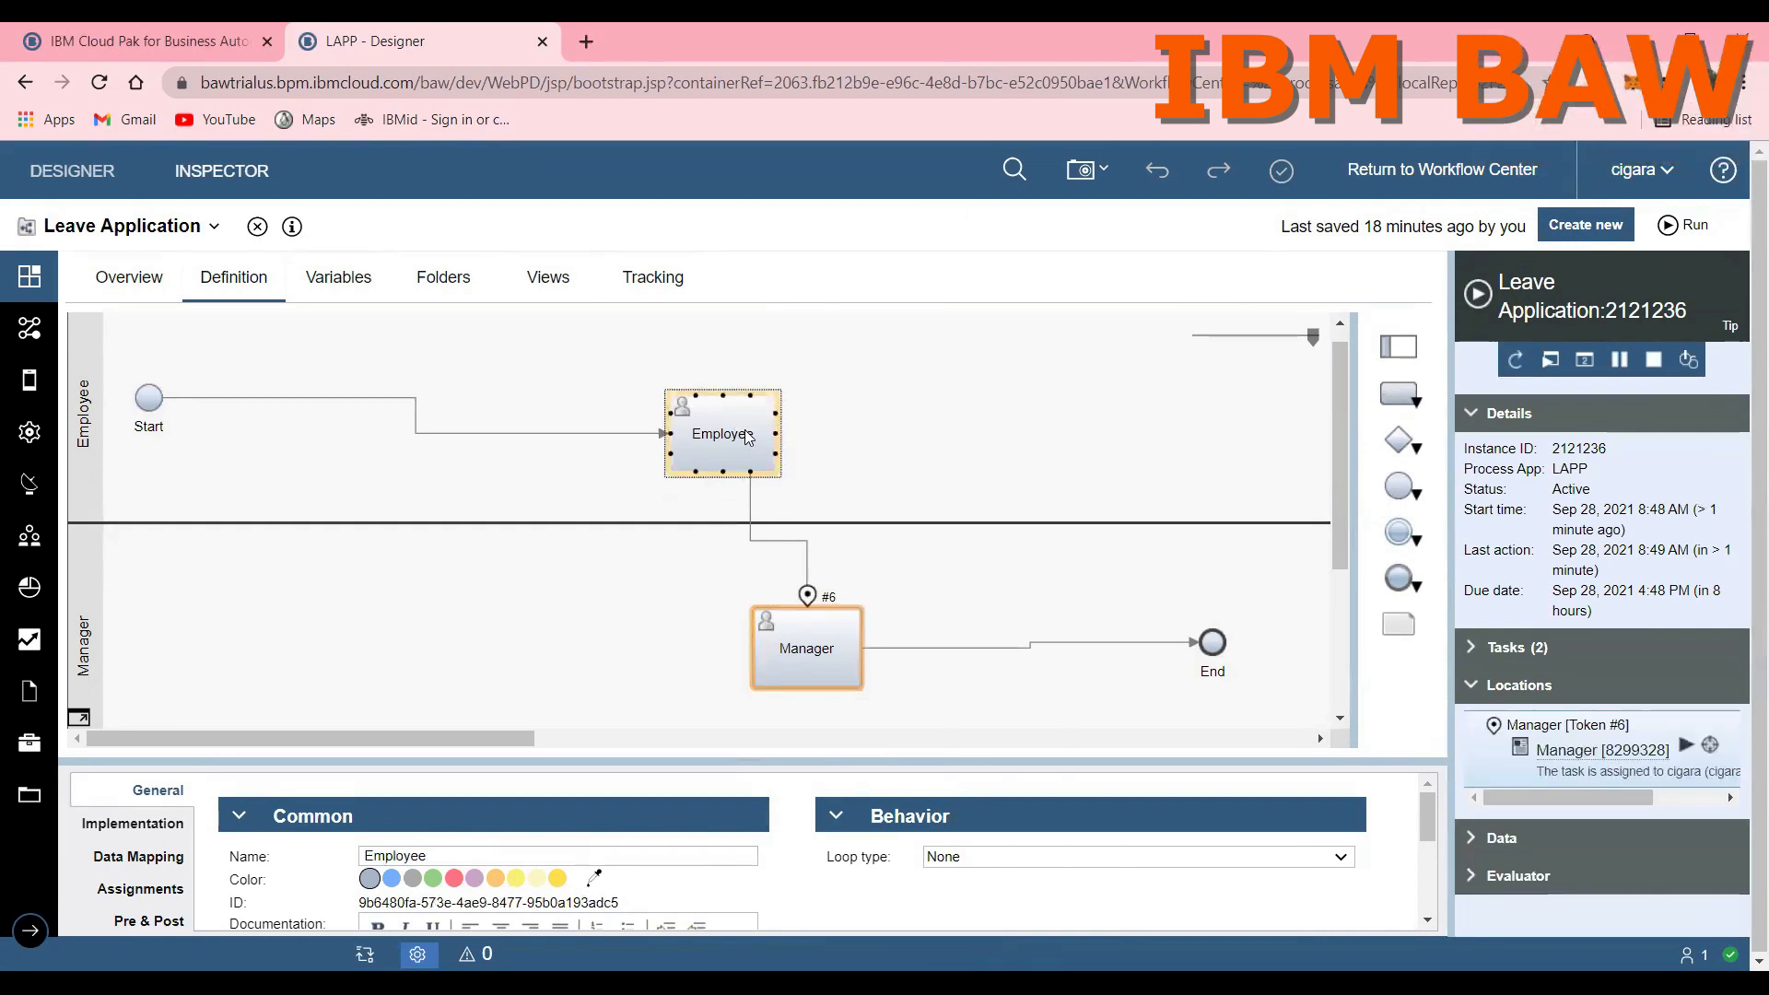
{"action": "double_click", "coordinate": [747, 431]}
{"action": "left_click", "coordinate": [850, 429]}
{"action": "double_click", "coordinate": [747, 446]}
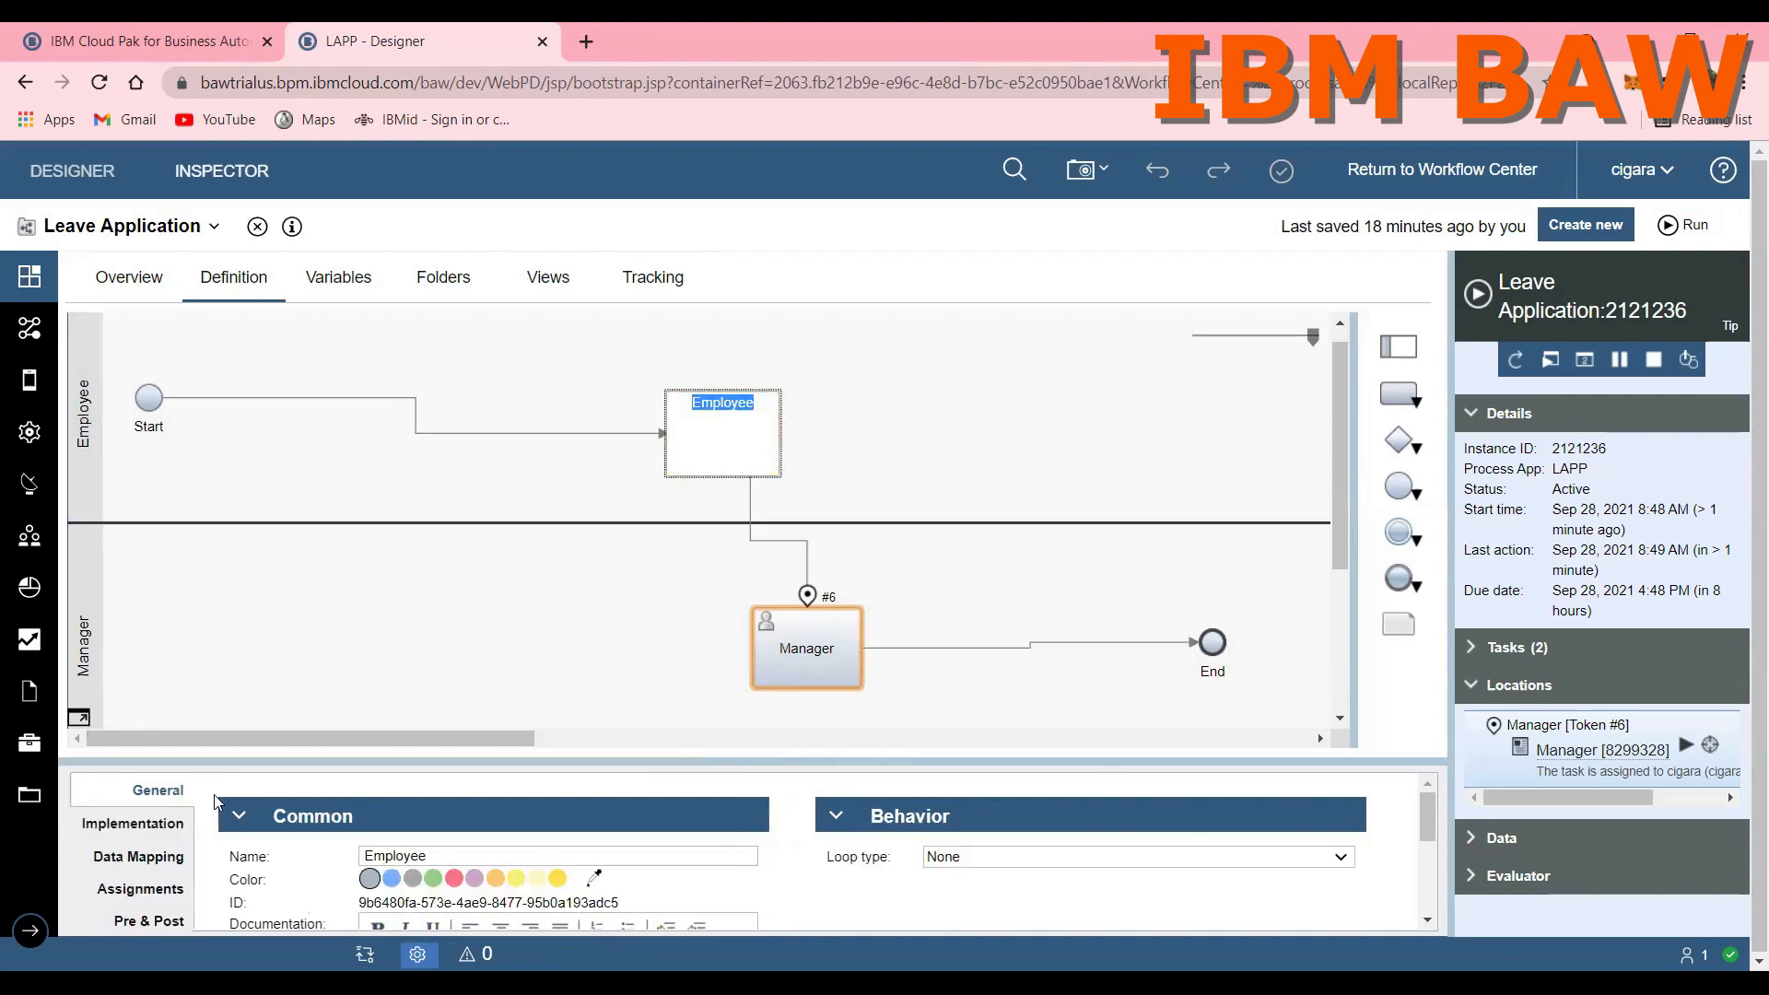
{"action": "left_click", "coordinate": [133, 823]}
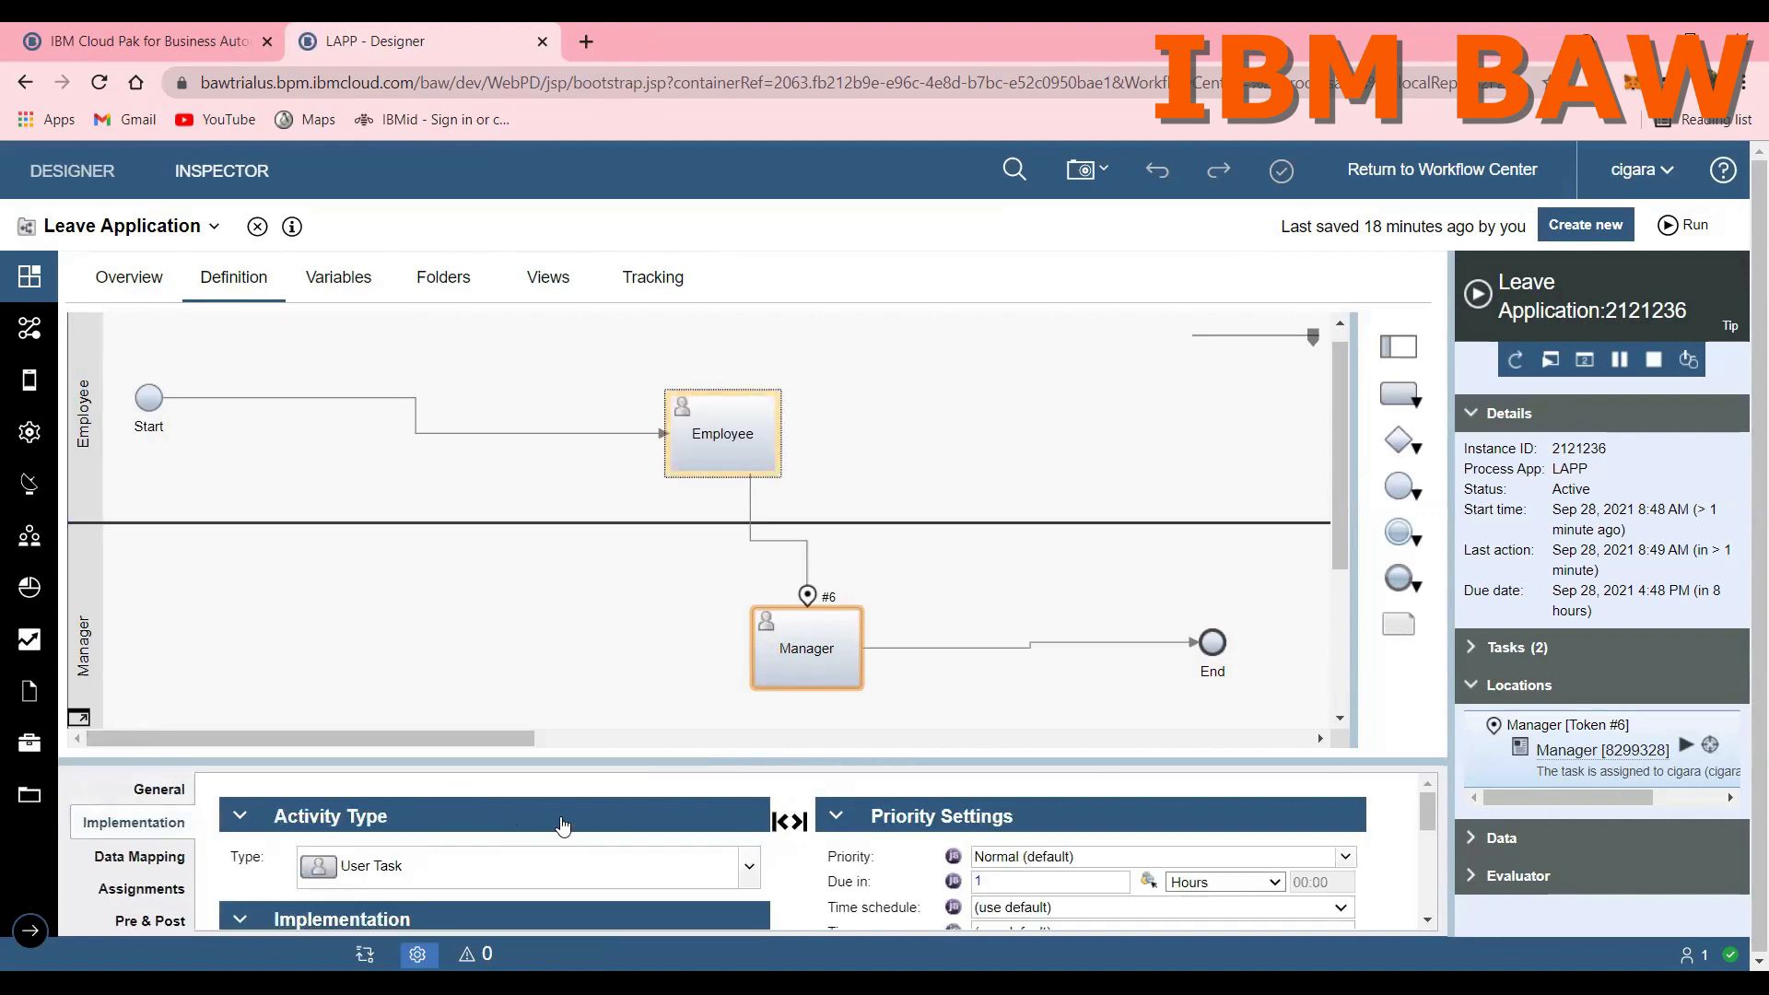
{"action": "scroll", "coordinate": [564, 825], "scroll_direction": "down", "scroll_amount": 3}
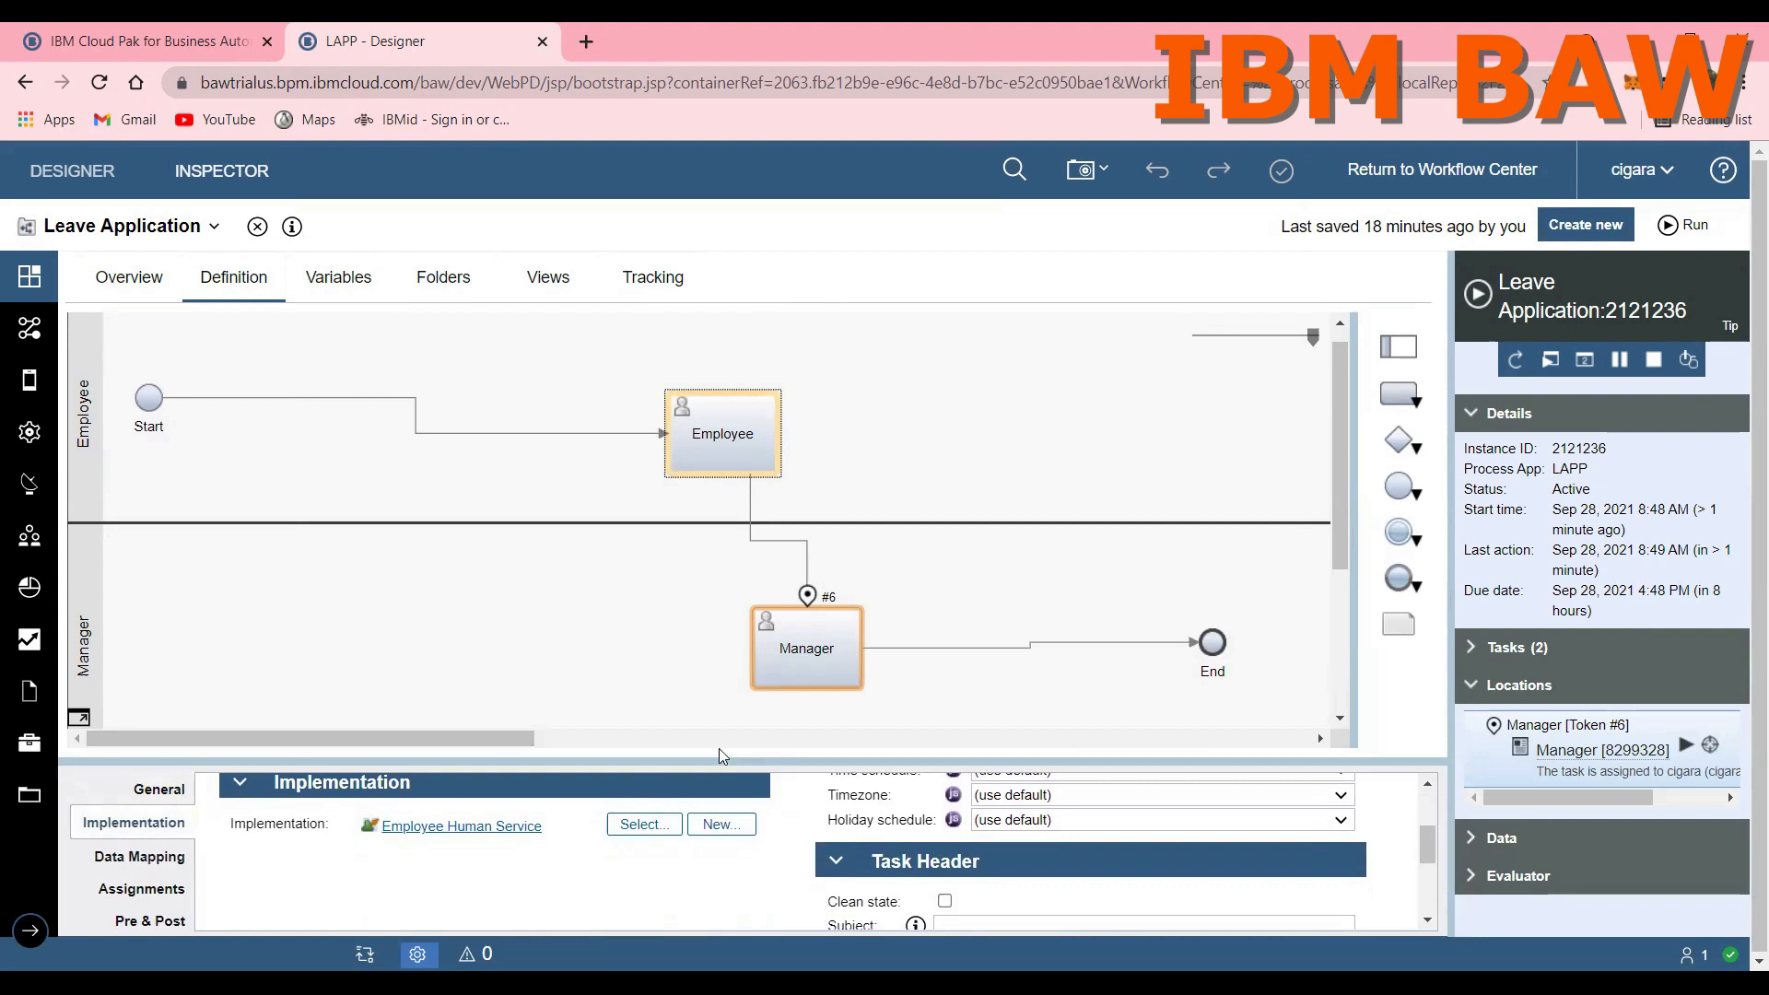
{"action": "left_click_drag", "start_coordinate": [722, 760], "coordinate": [695, 624]}
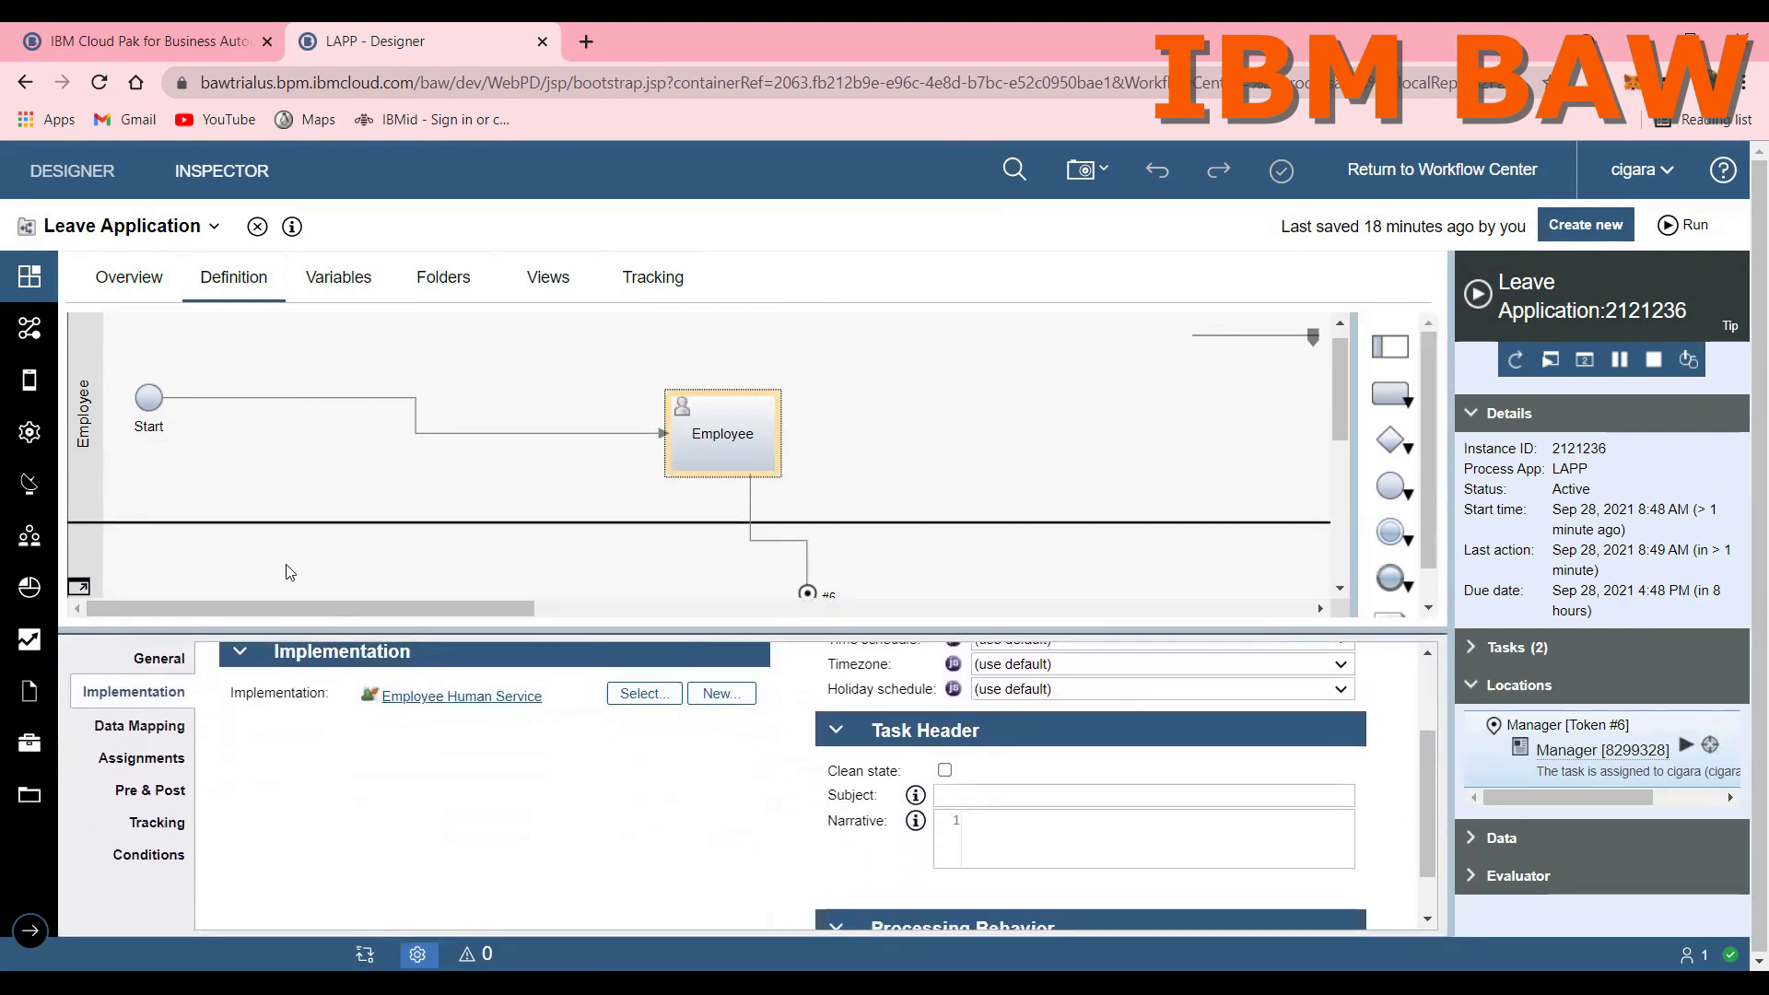
Step: Open the Employee Human Service from the user interface artifacts in the LAPP library
{"action": "left_click", "coordinate": [30, 931]}
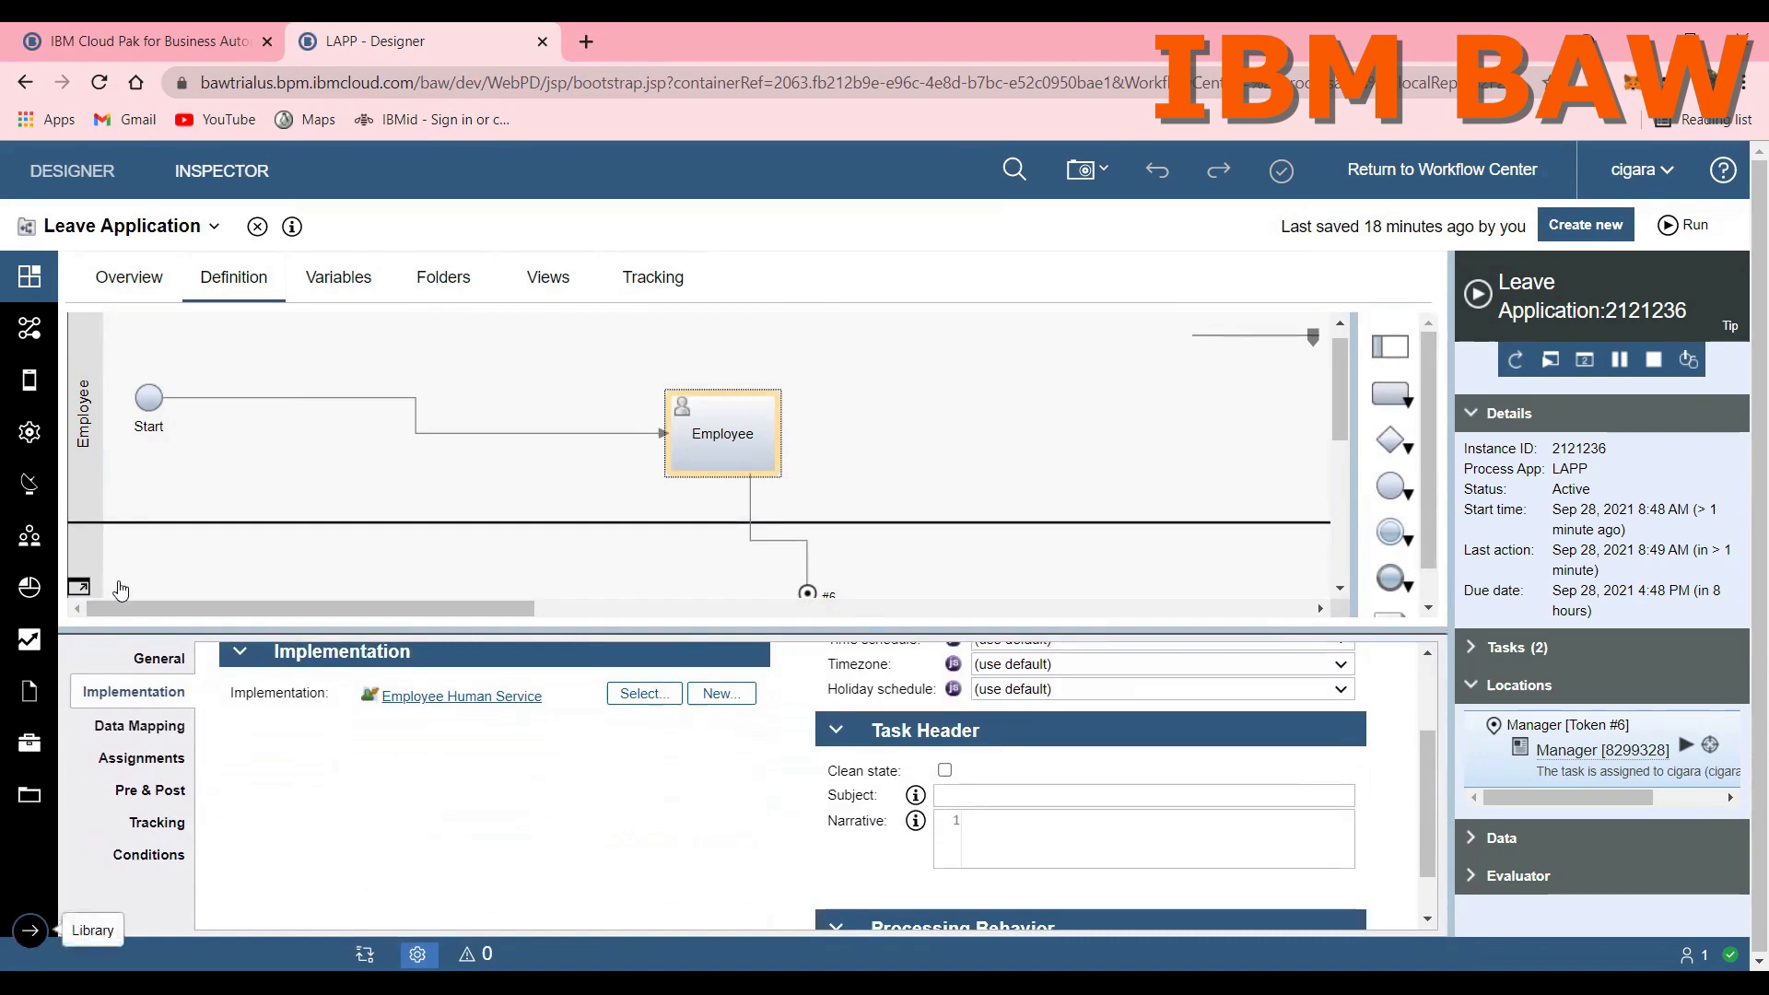
{"action": "left_click", "coordinate": [129, 382]}
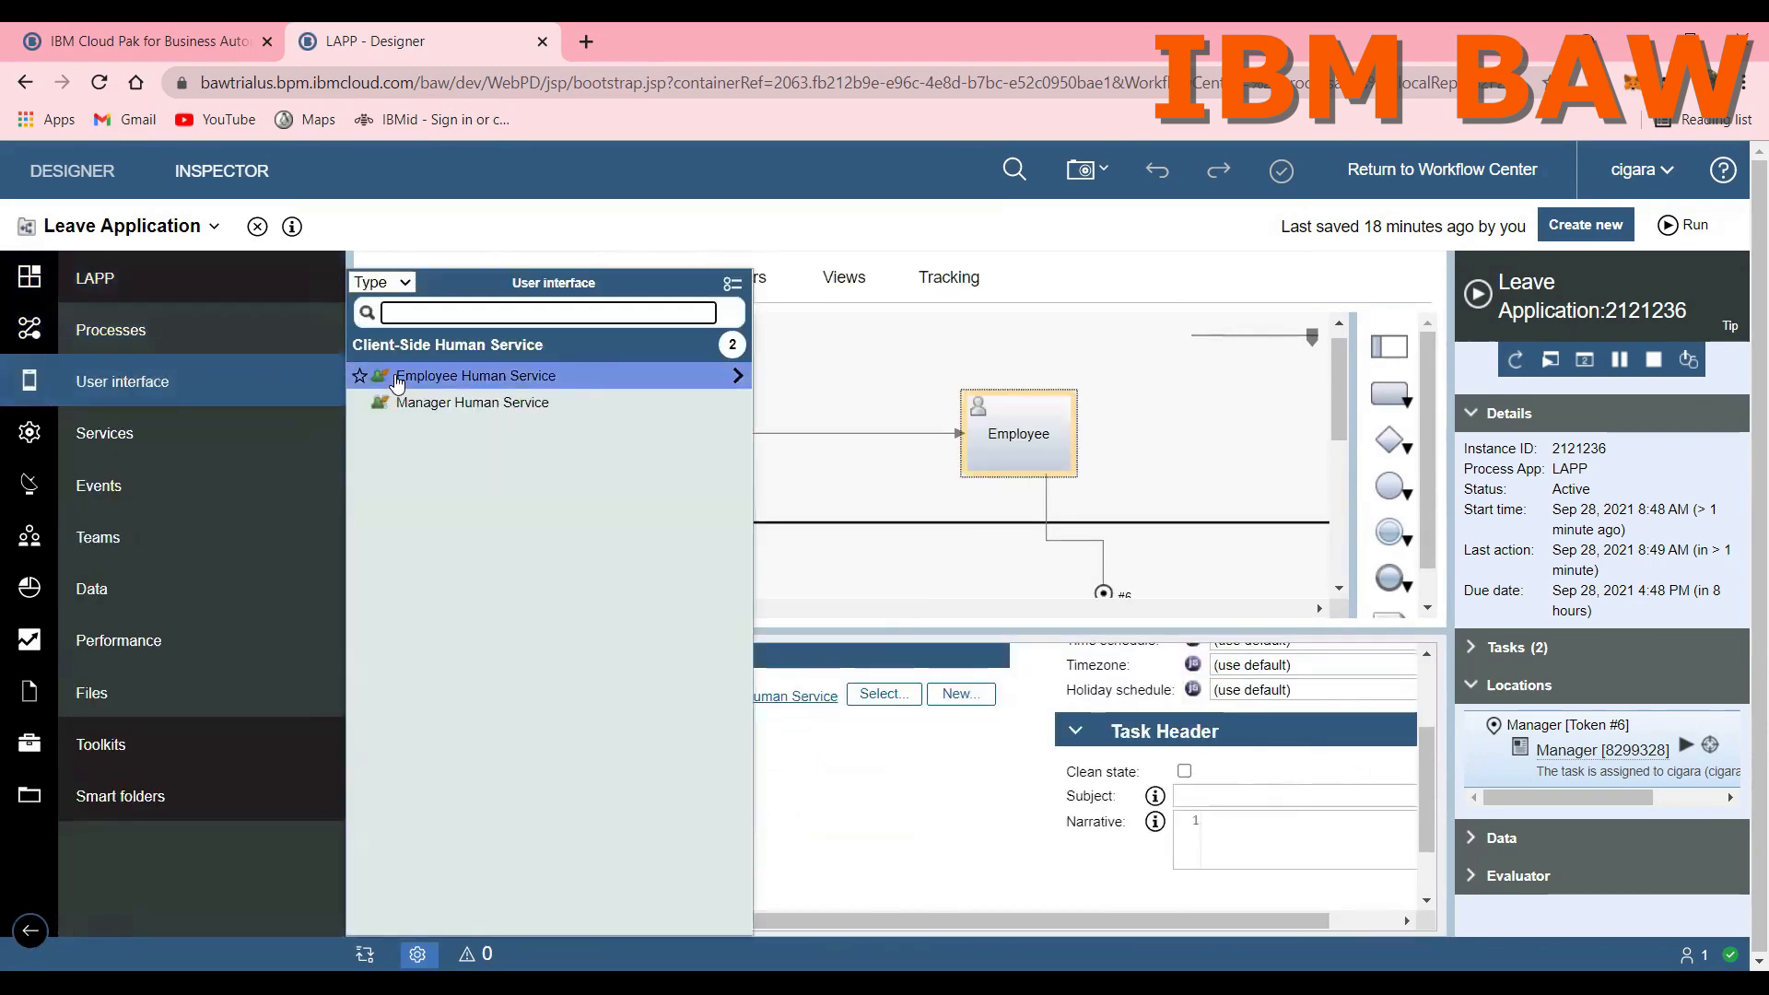
{"action": "left_click", "coordinate": [398, 378]}
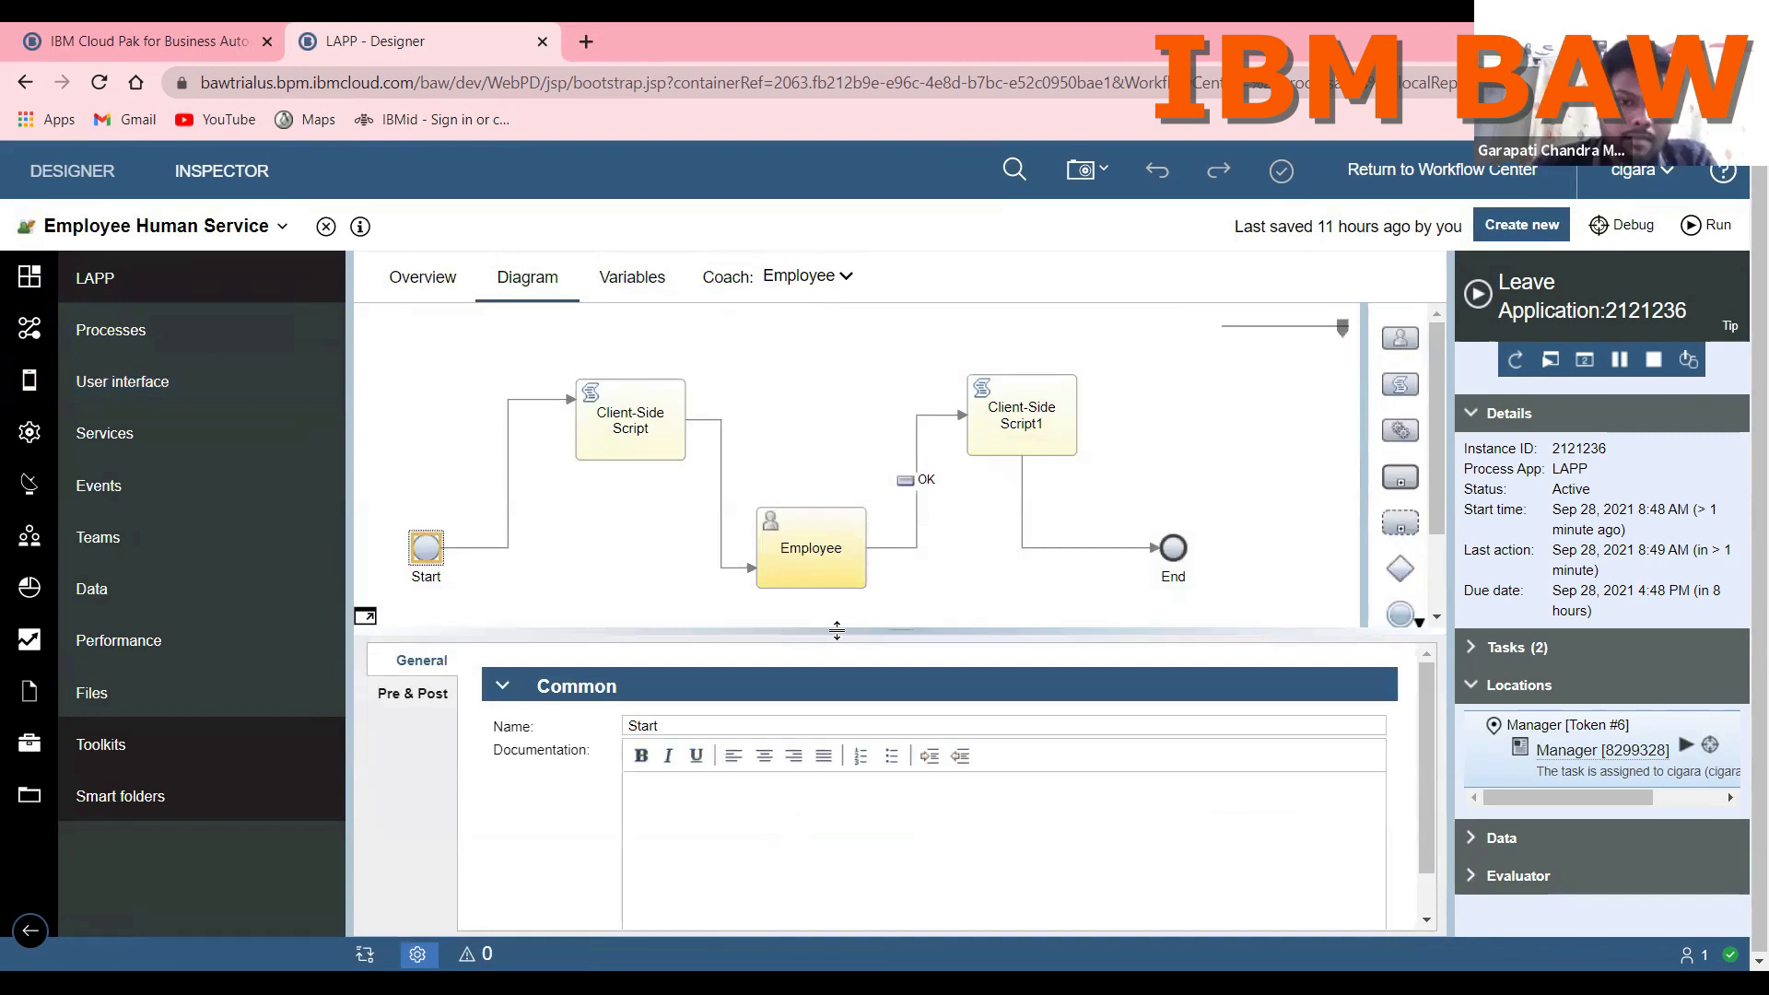
Step: Examine the JavaScript of the first Client-Side Script in the Employee Human Service diagram
{"action": "left_click", "coordinate": [650, 456]}
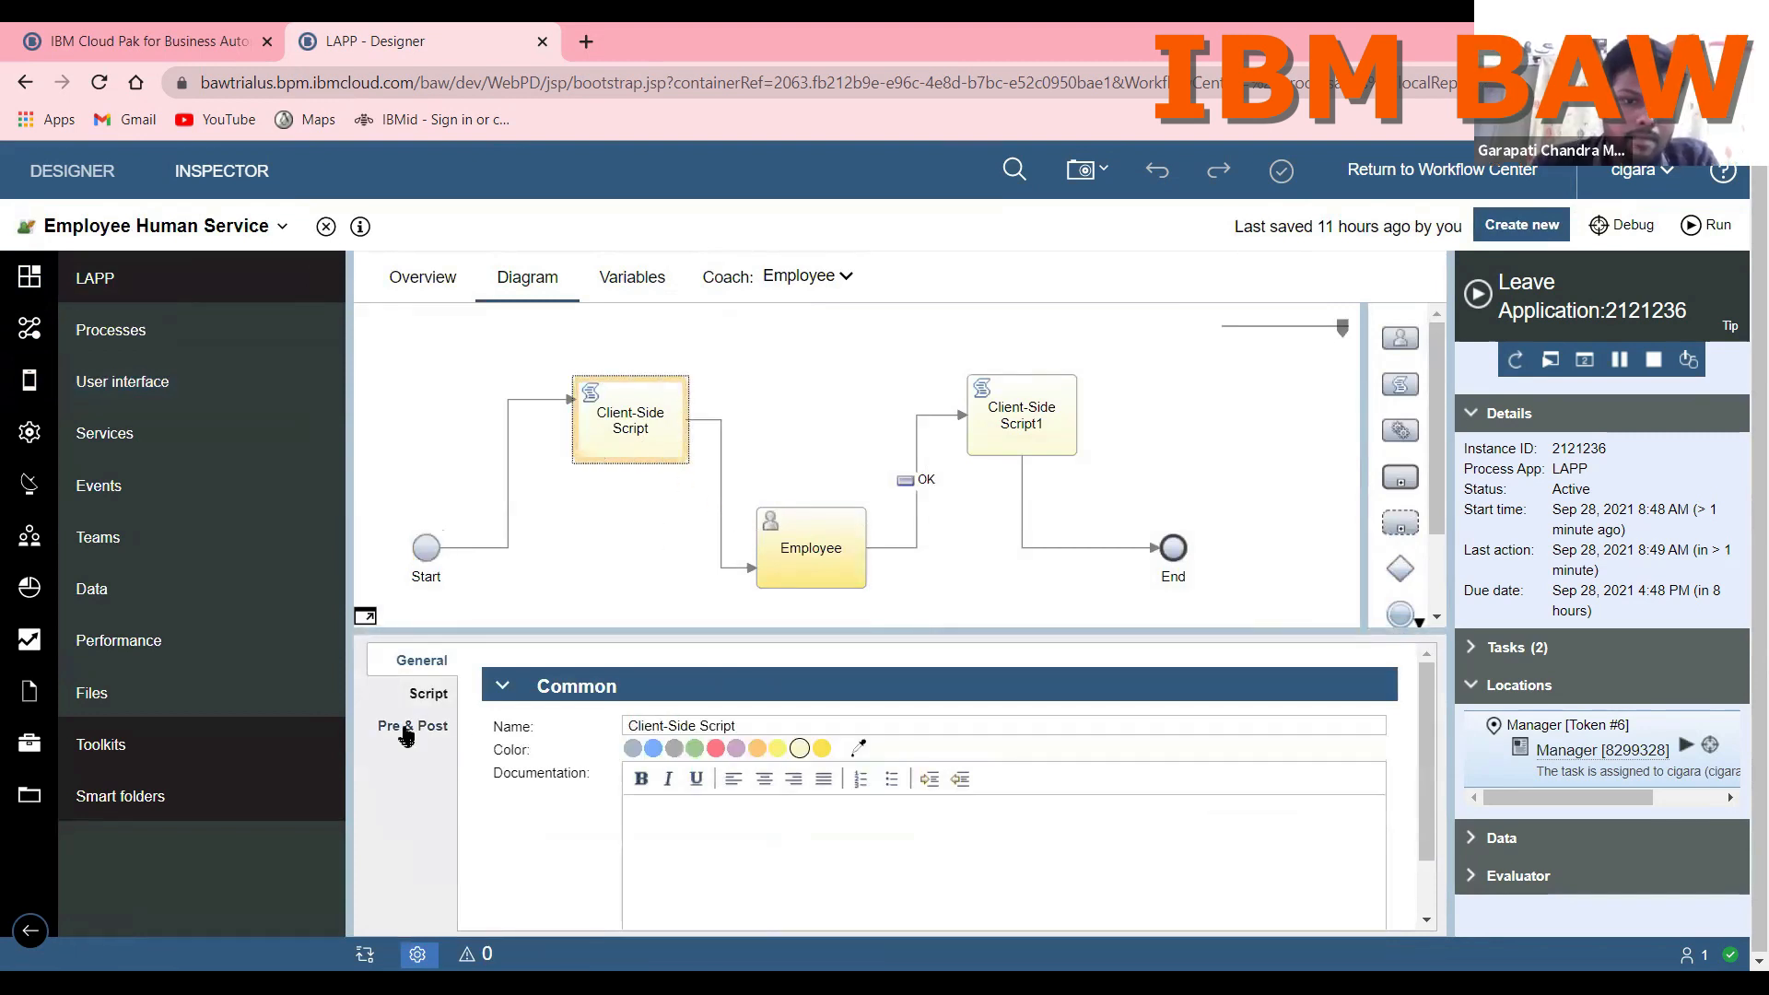
{"action": "left_click", "coordinate": [425, 693]}
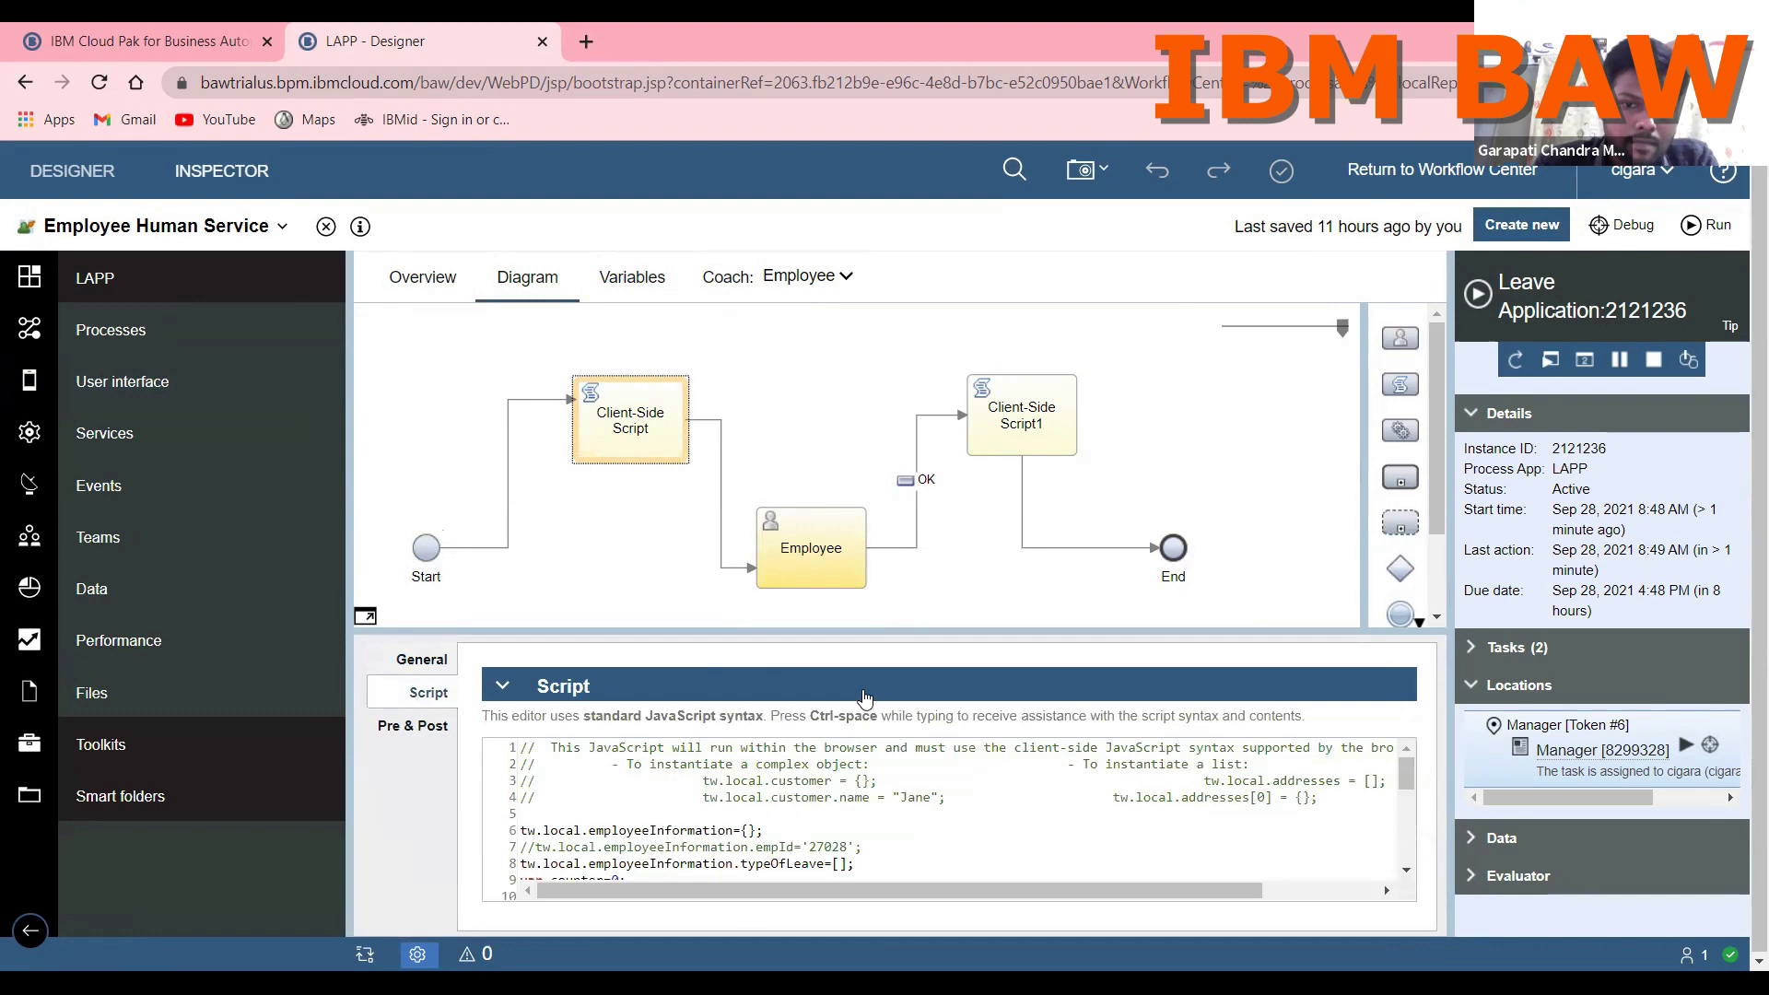
{"action": "scroll", "coordinate": [817, 789], "scroll_direction": "down", "scroll_amount": 3}
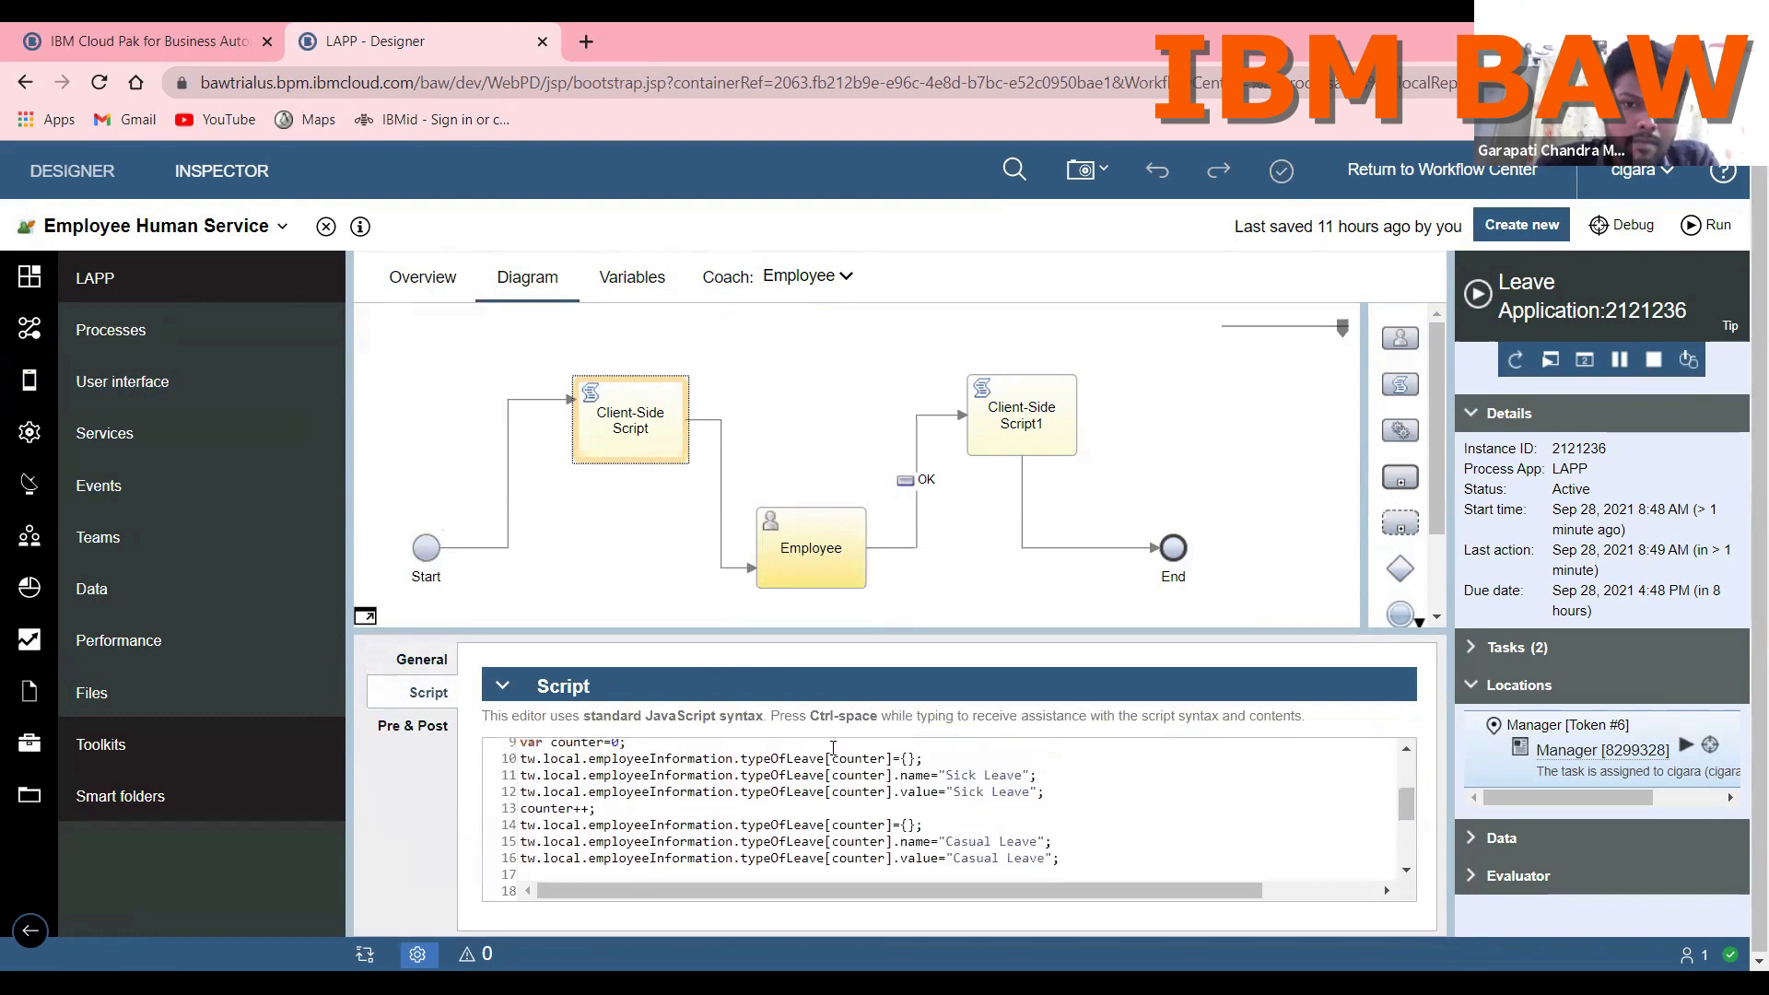
Step: Display the Employee coach of the human service and enlarge its layout area to view the whole form
{"action": "left_click", "coordinate": [719, 279]}
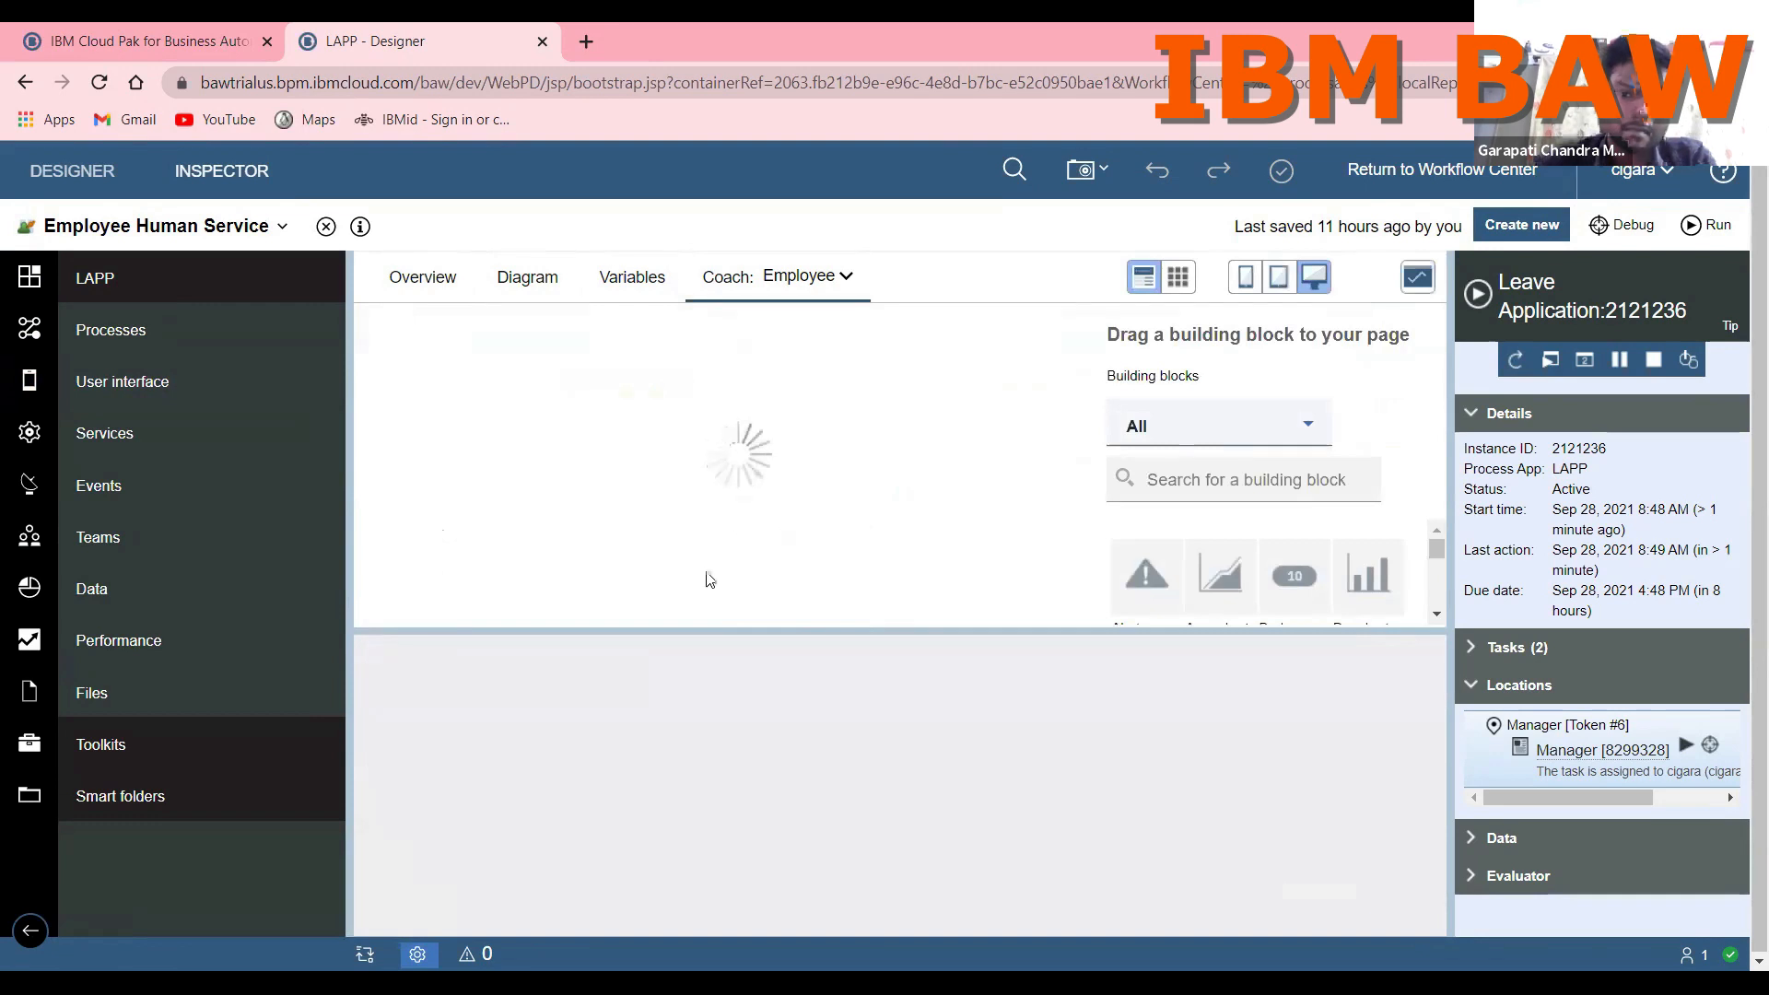
{"action": "left_click_drag", "start_coordinate": [704, 629], "coordinate": [727, 924]}
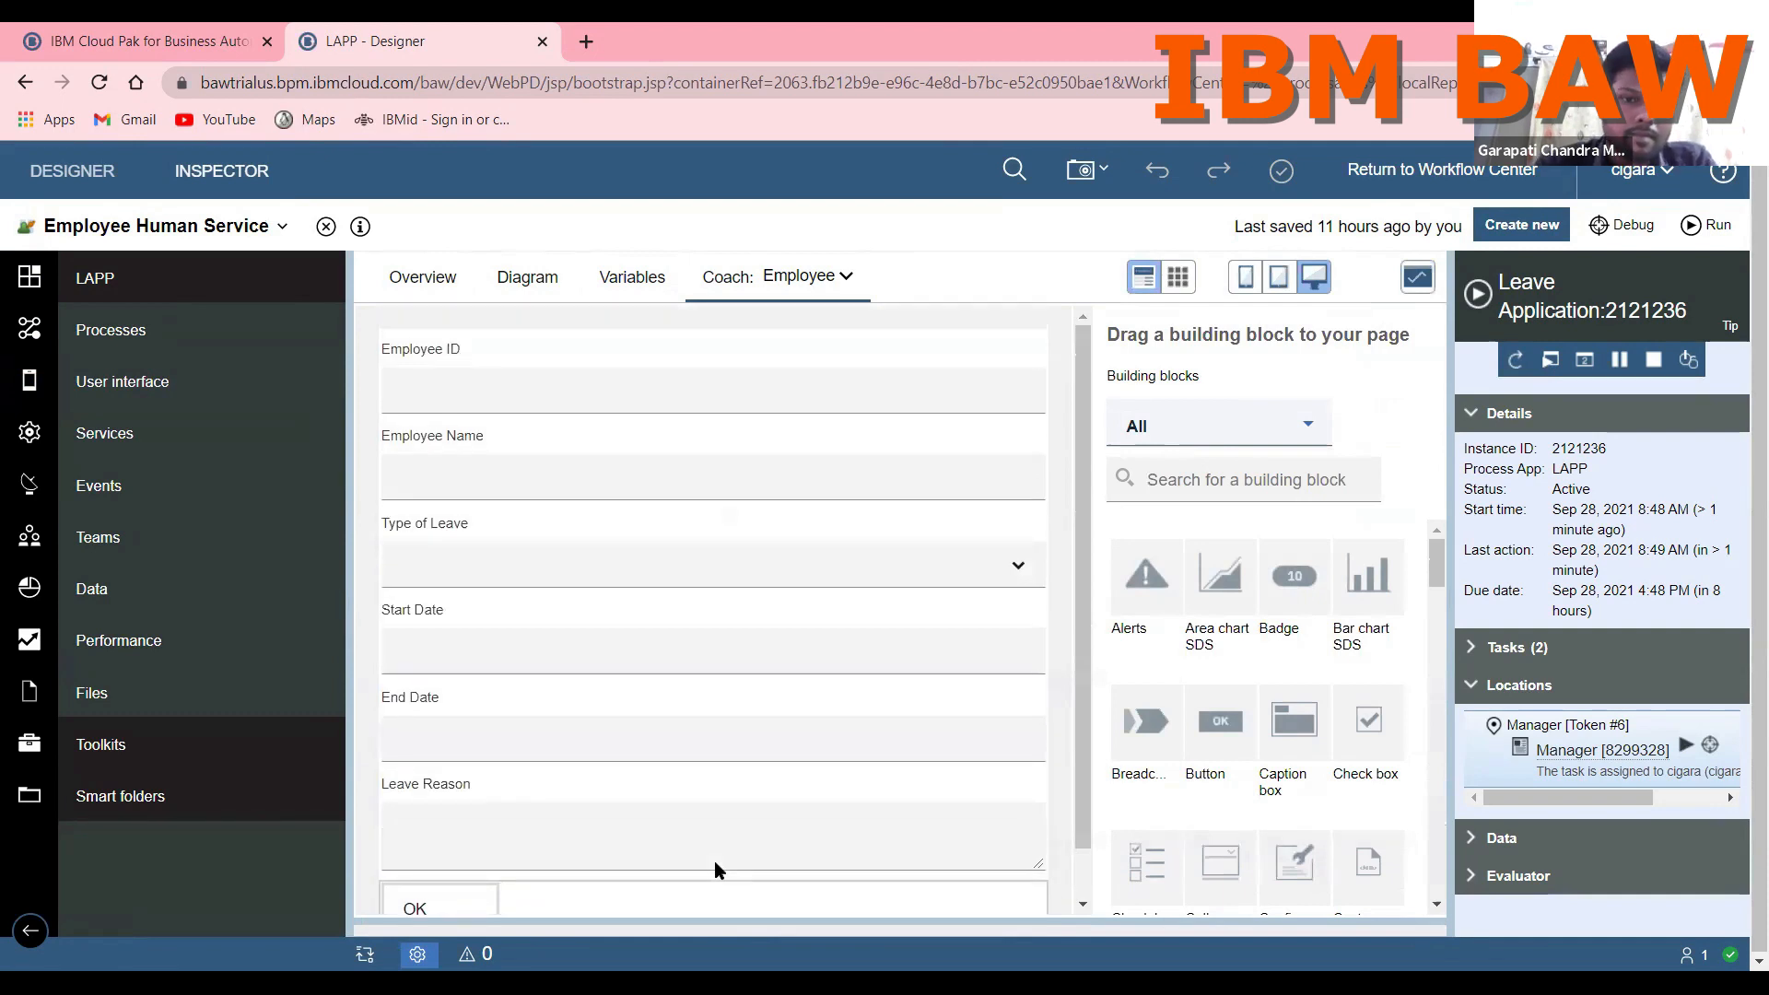
Step: Show the human service's variables and expand the employeeInformation output and its typeOfLeave list
{"action": "left_click", "coordinate": [617, 285]}
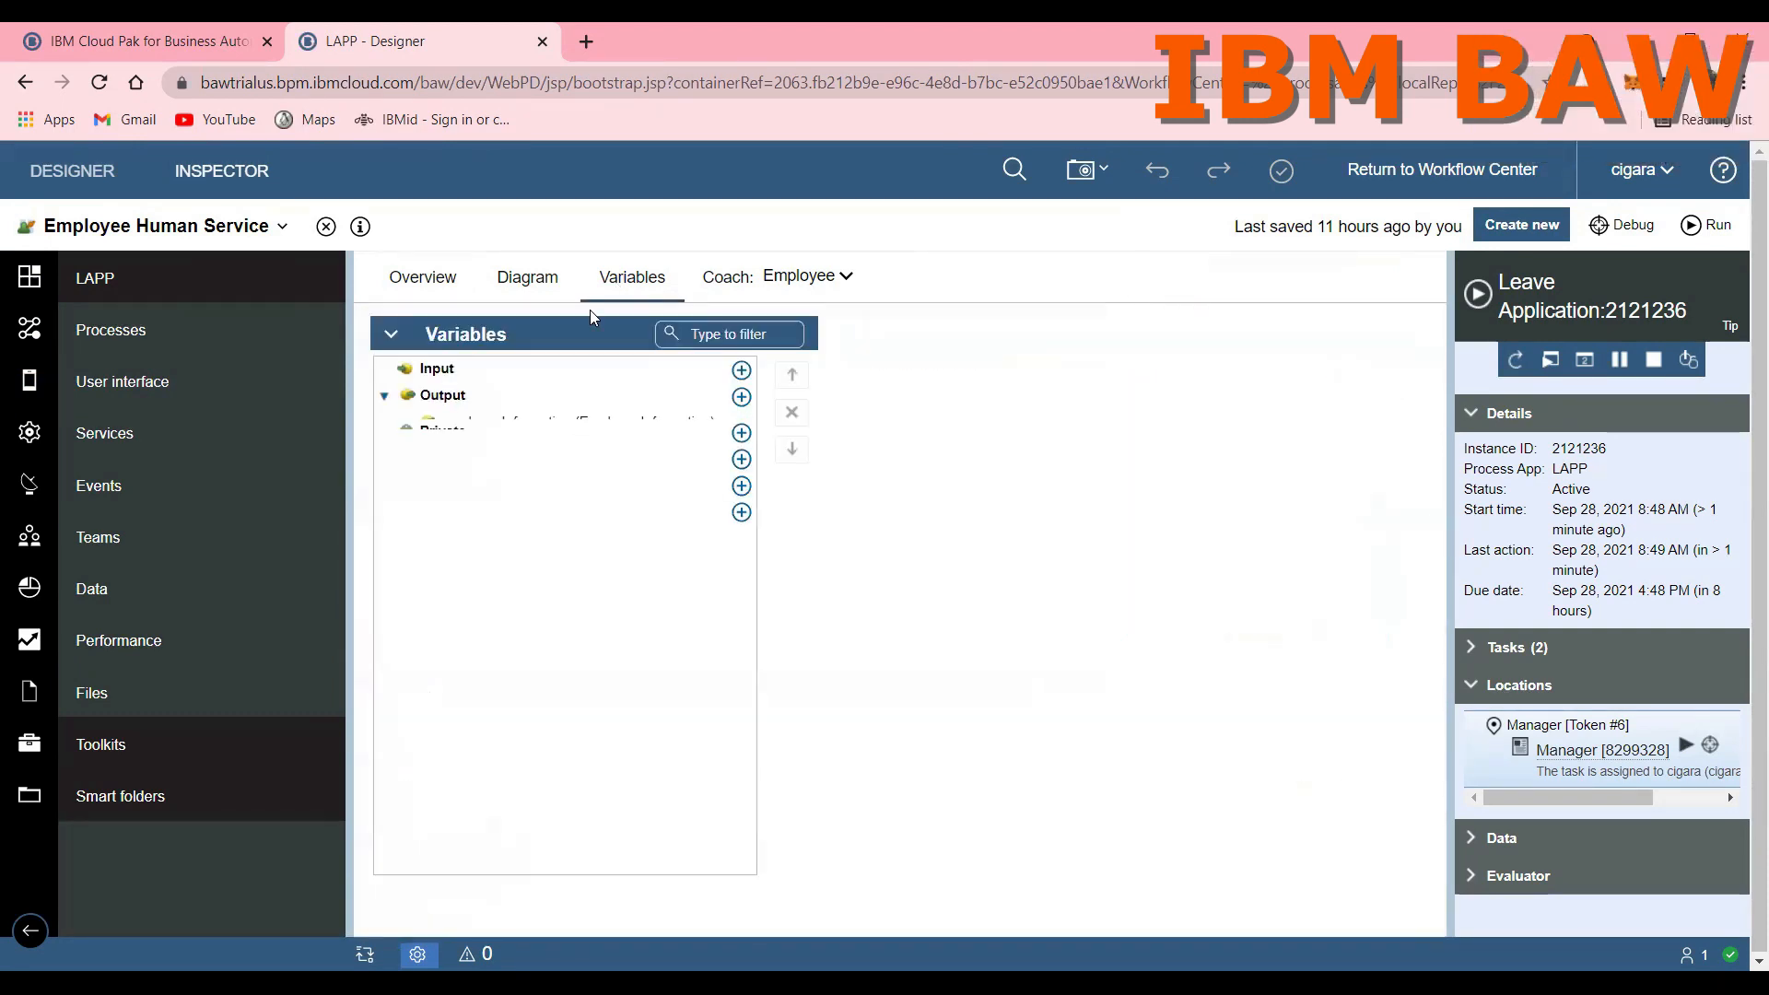
{"action": "left_click", "coordinate": [405, 424]}
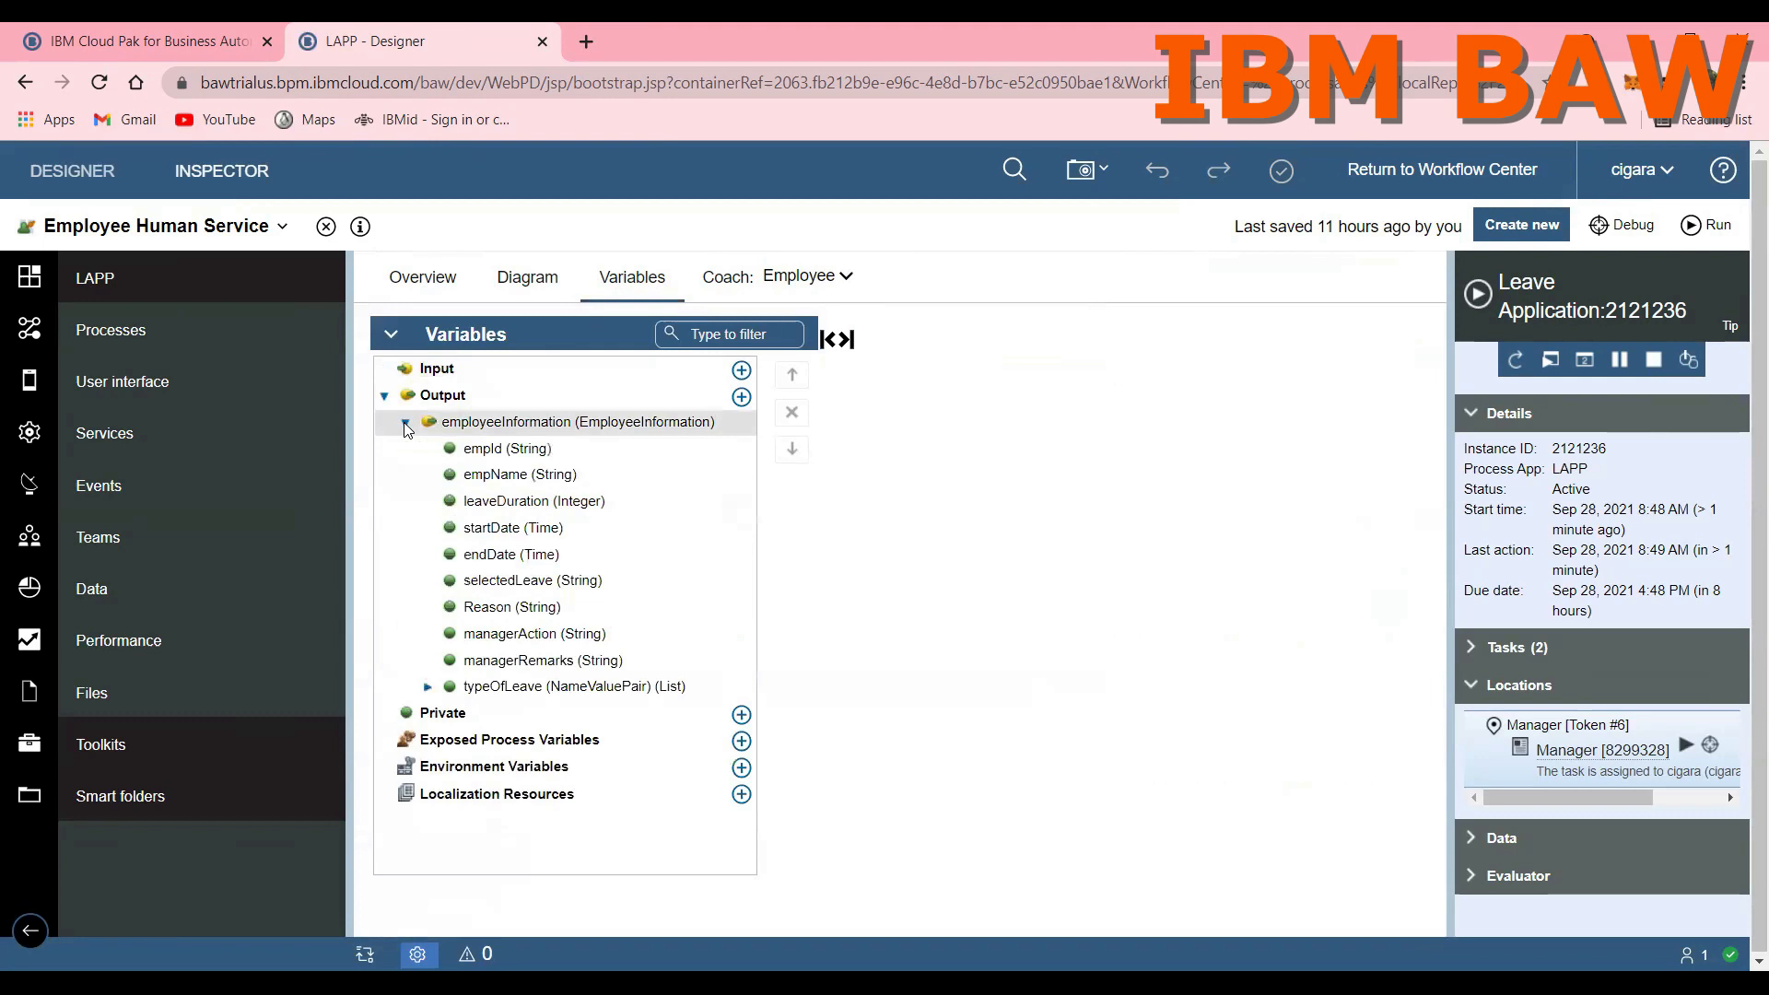
{"action": "left_click", "coordinate": [428, 688]}
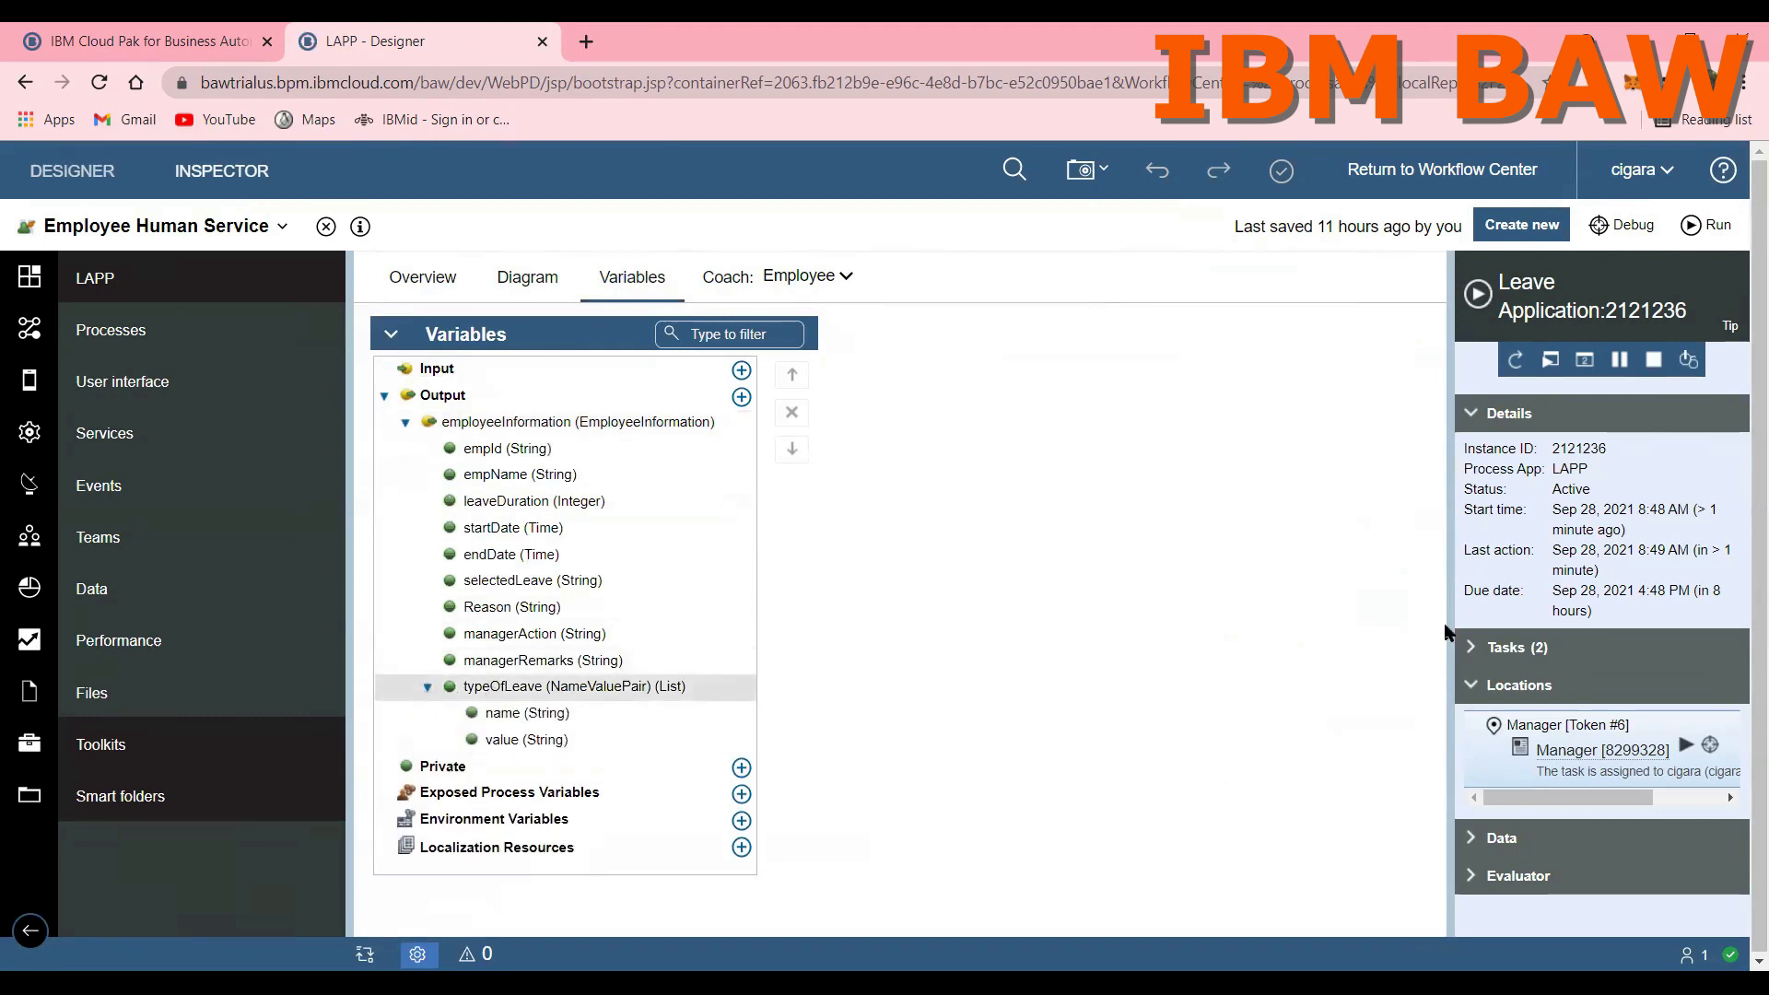
Step: Run the Manager task from the Leave Application instance's task list and maximize its form window
{"action": "left_click", "coordinate": [1474, 649]}
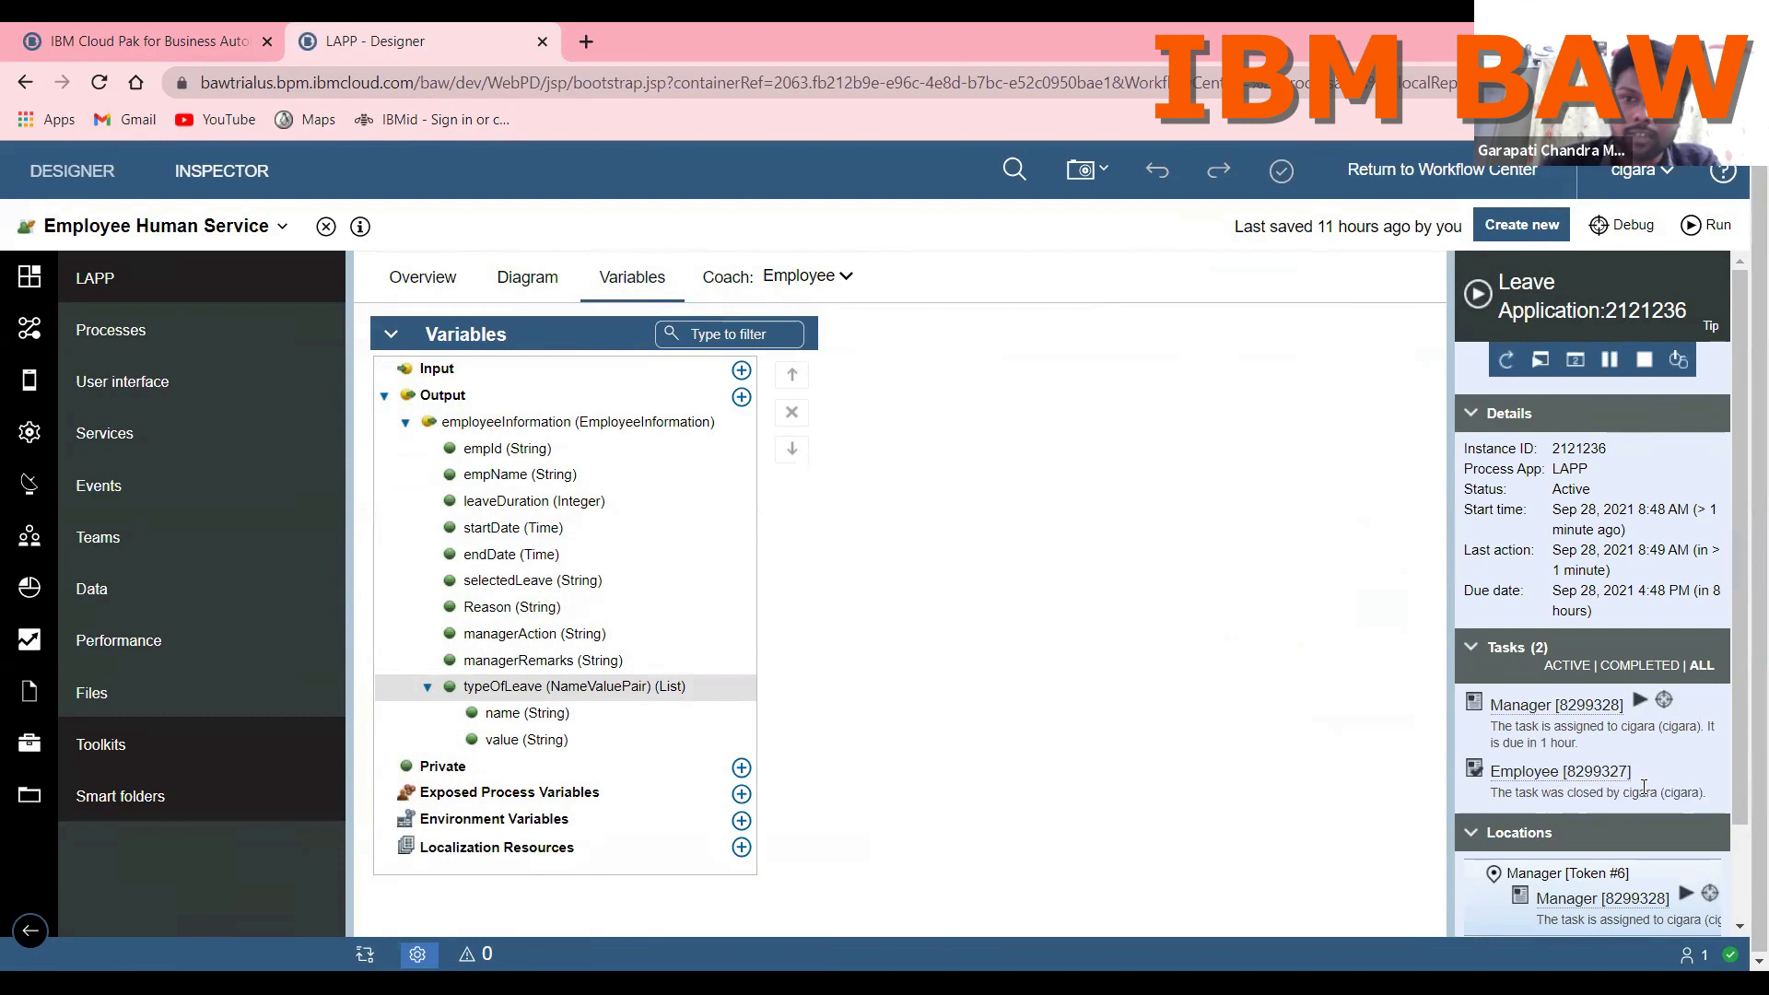
{"action": "left_click", "coordinate": [1640, 702]}
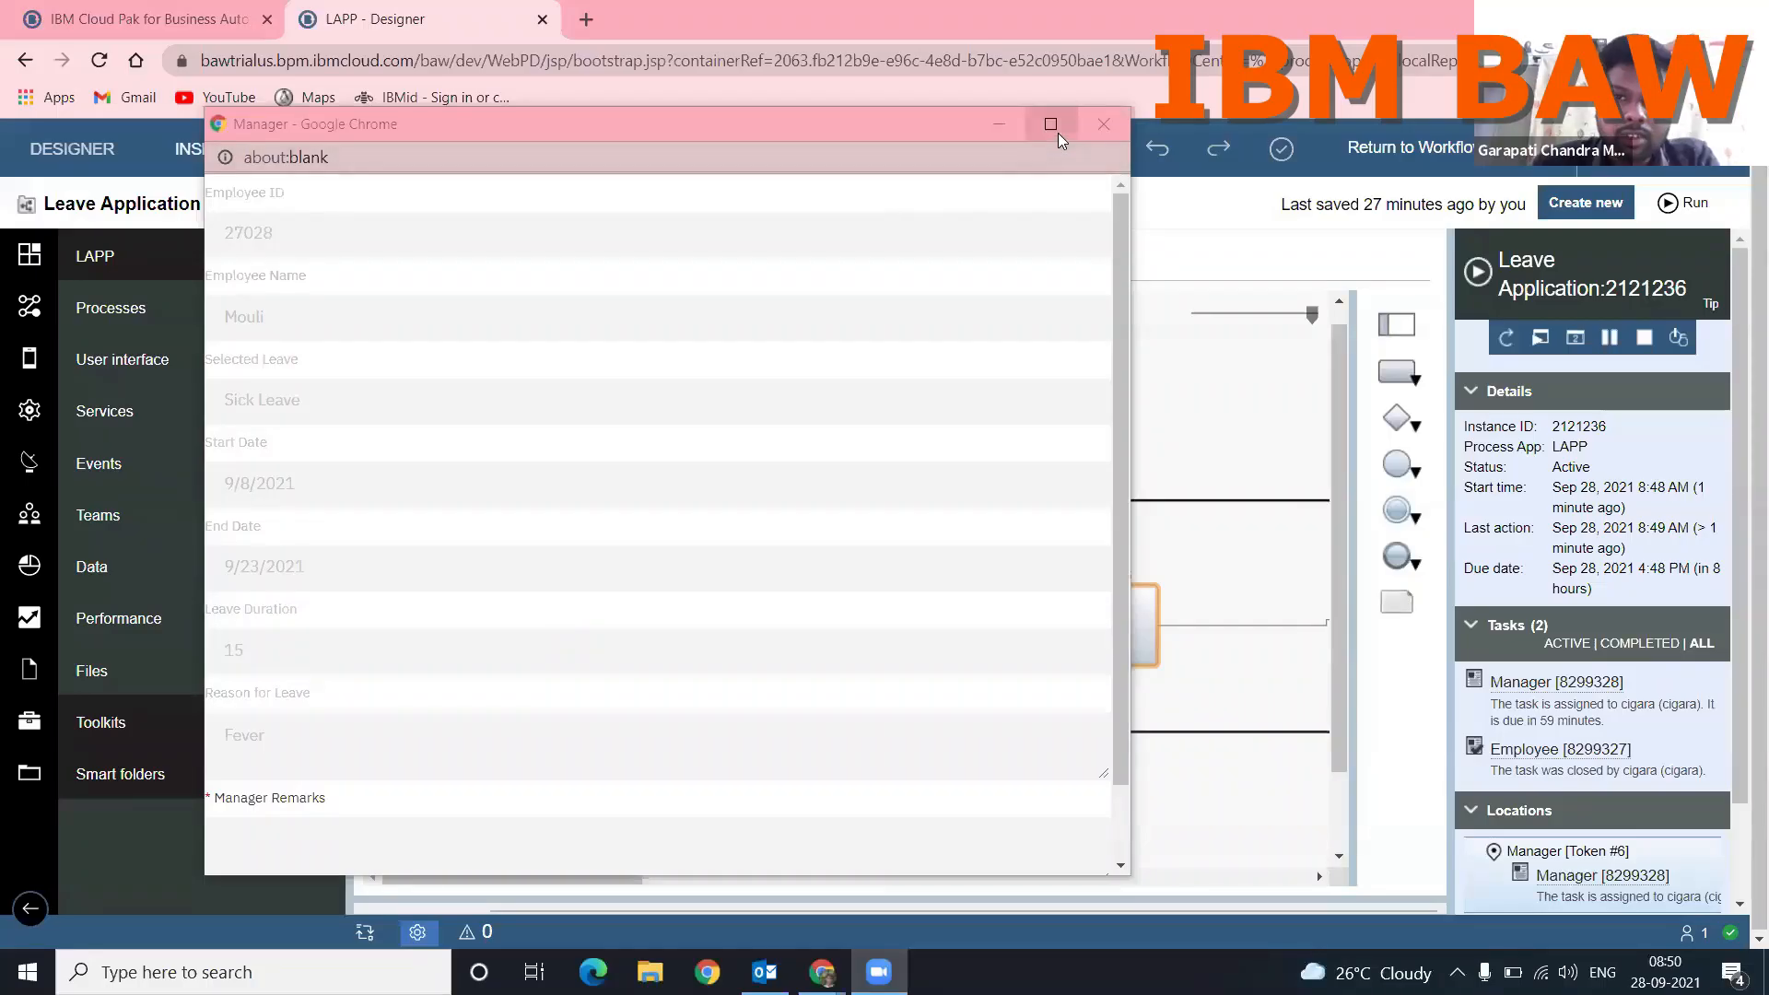
{"action": "left_click", "coordinate": [1058, 133]}
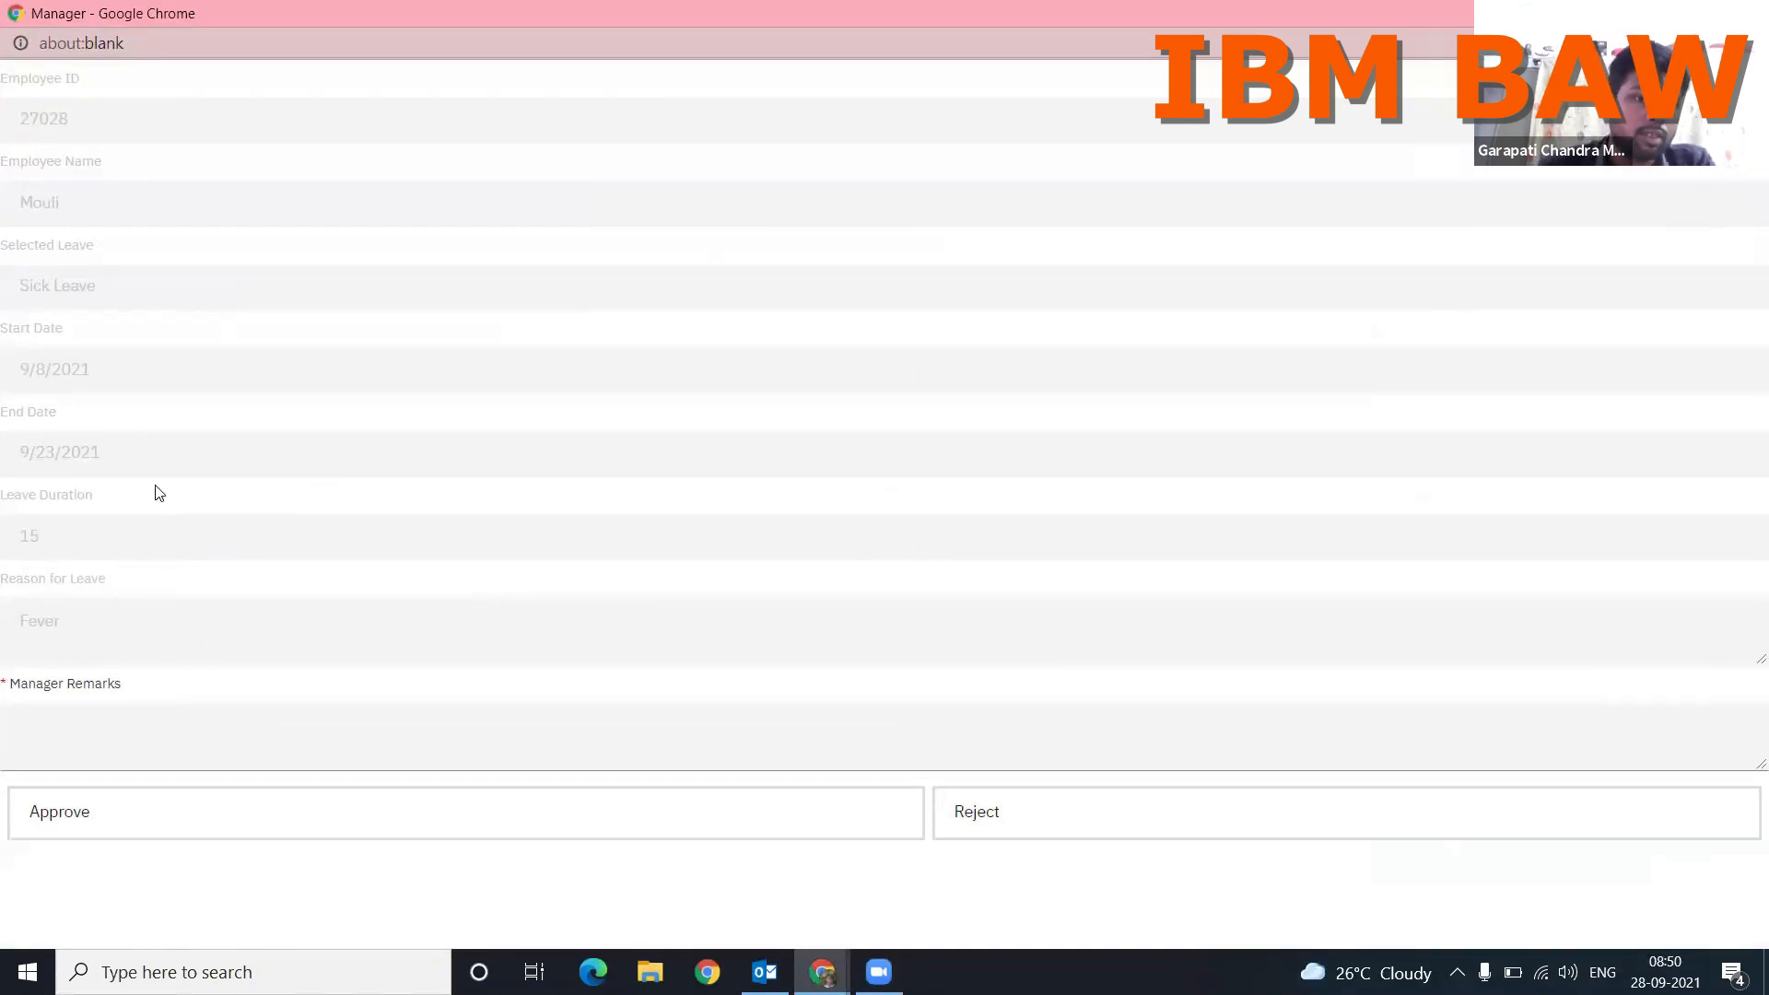
Step: Enter "Aproved" as the manager remarks, approve the leave request, and close the finished task window
{"action": "left_click", "coordinate": [184, 749]}
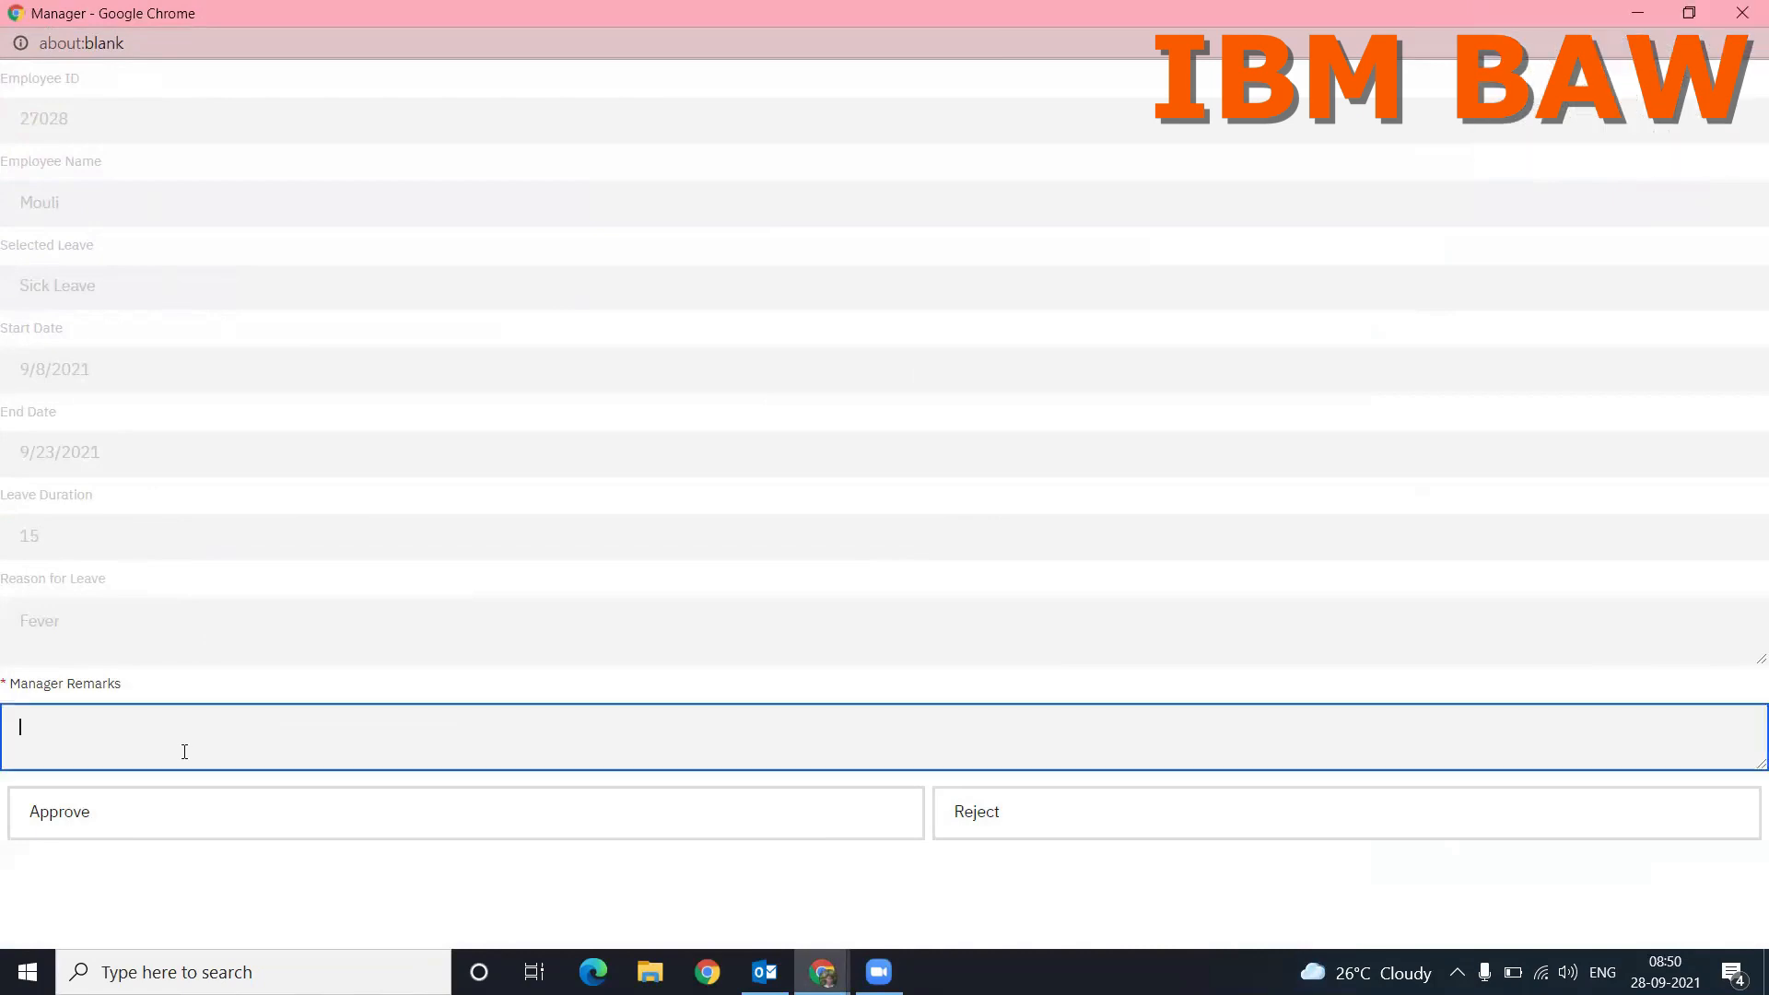
{"action": "type", "text": "Aprove"}
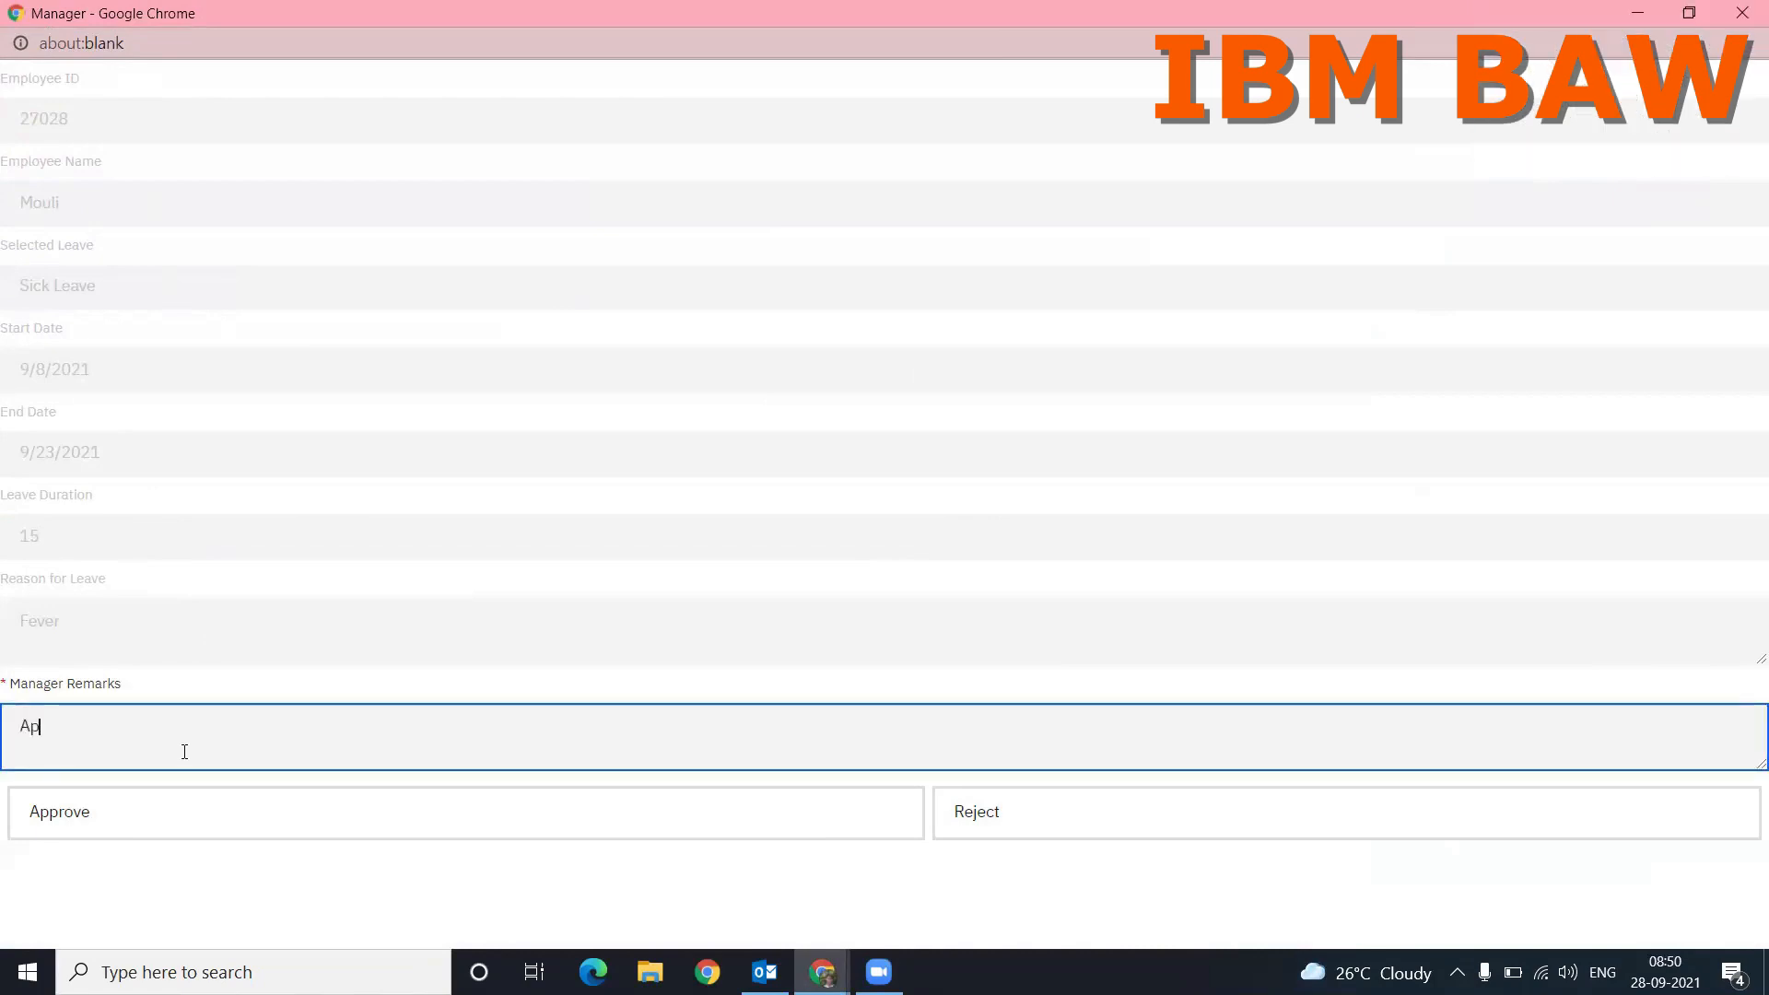
{"action": "type", "text": "d"}
{"action": "left_click", "coordinate": [219, 837]}
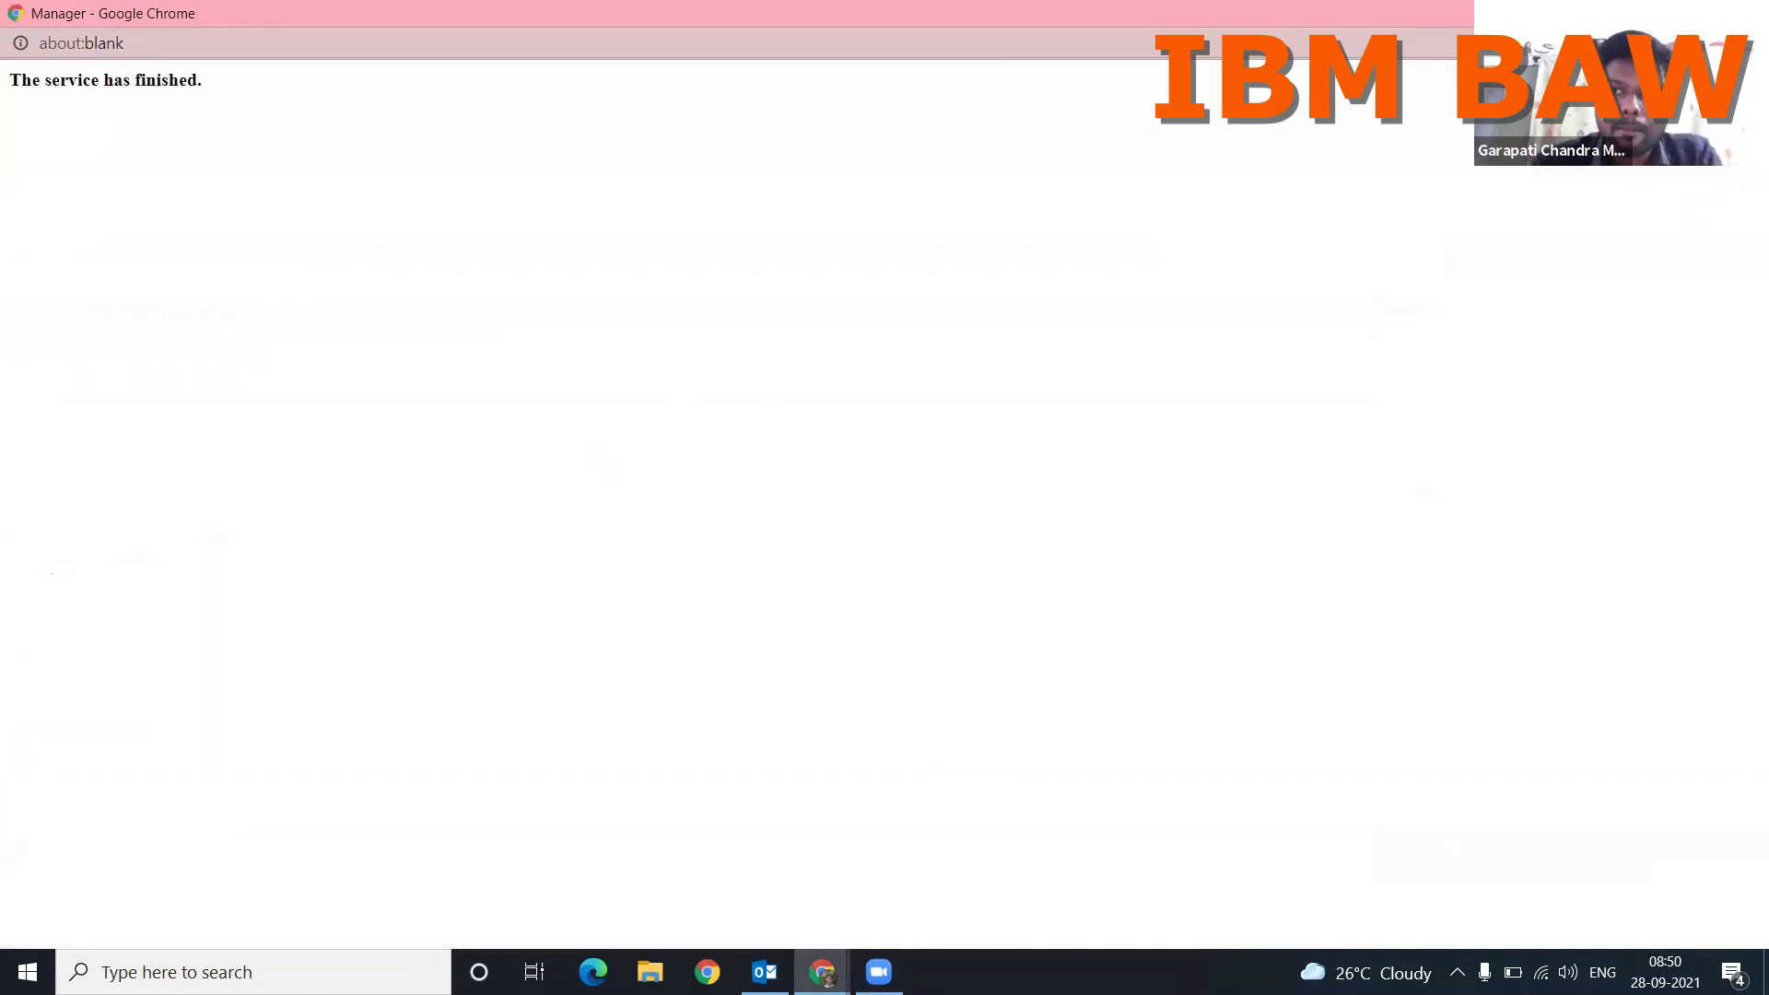
{"action": "left_click", "coordinate": [1741, 13]}
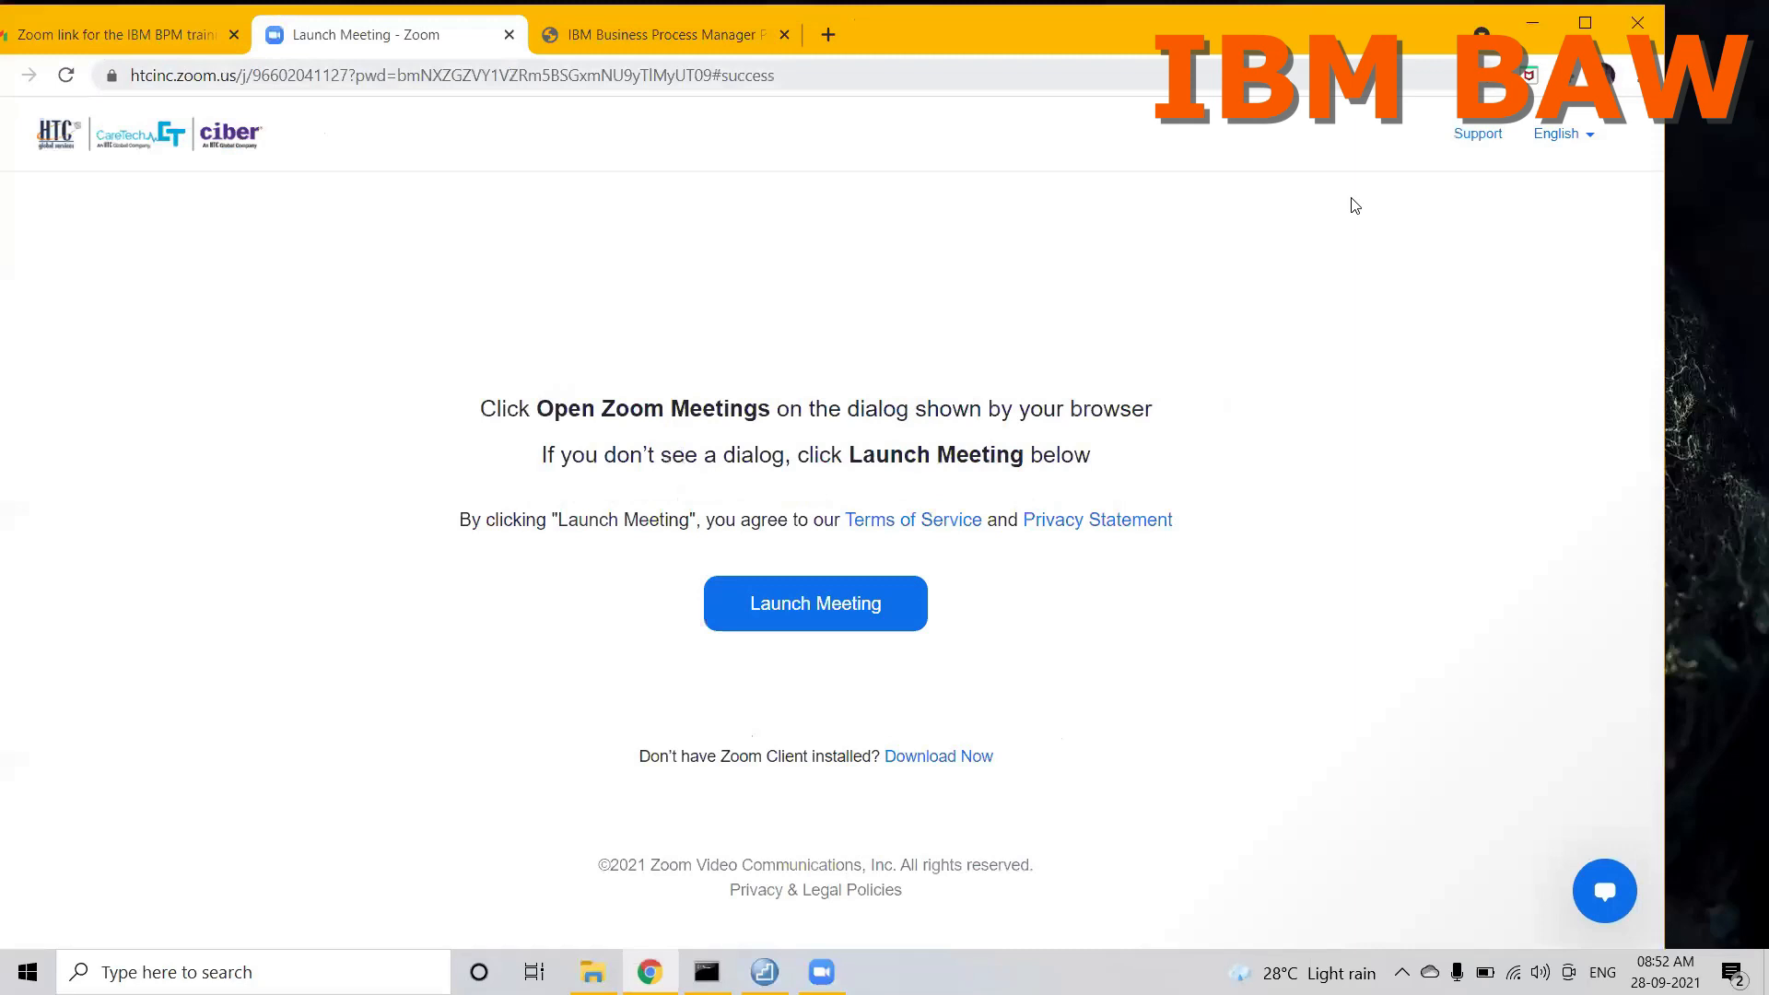
Step: Switch to the IBM Process Center page, close the Zoom link mail page, and maximize the browser window
{"action": "left_click", "coordinate": [647, 40]}
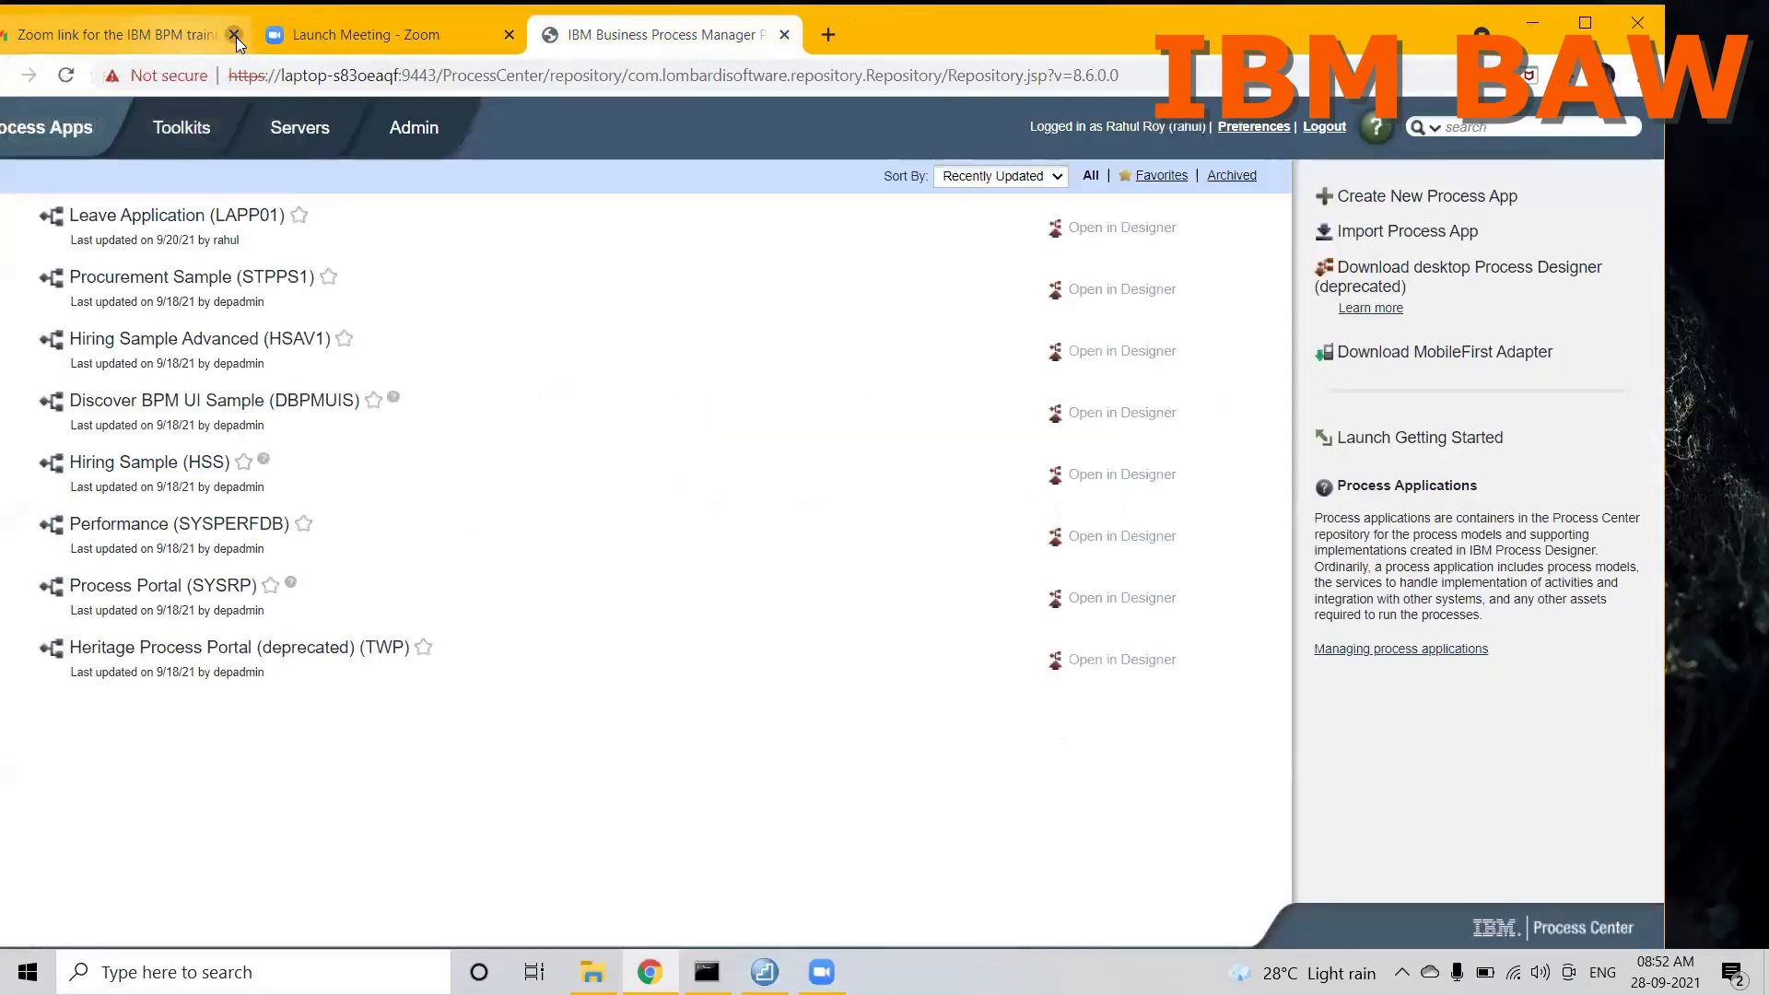
{"action": "left_click", "coordinate": [235, 35]}
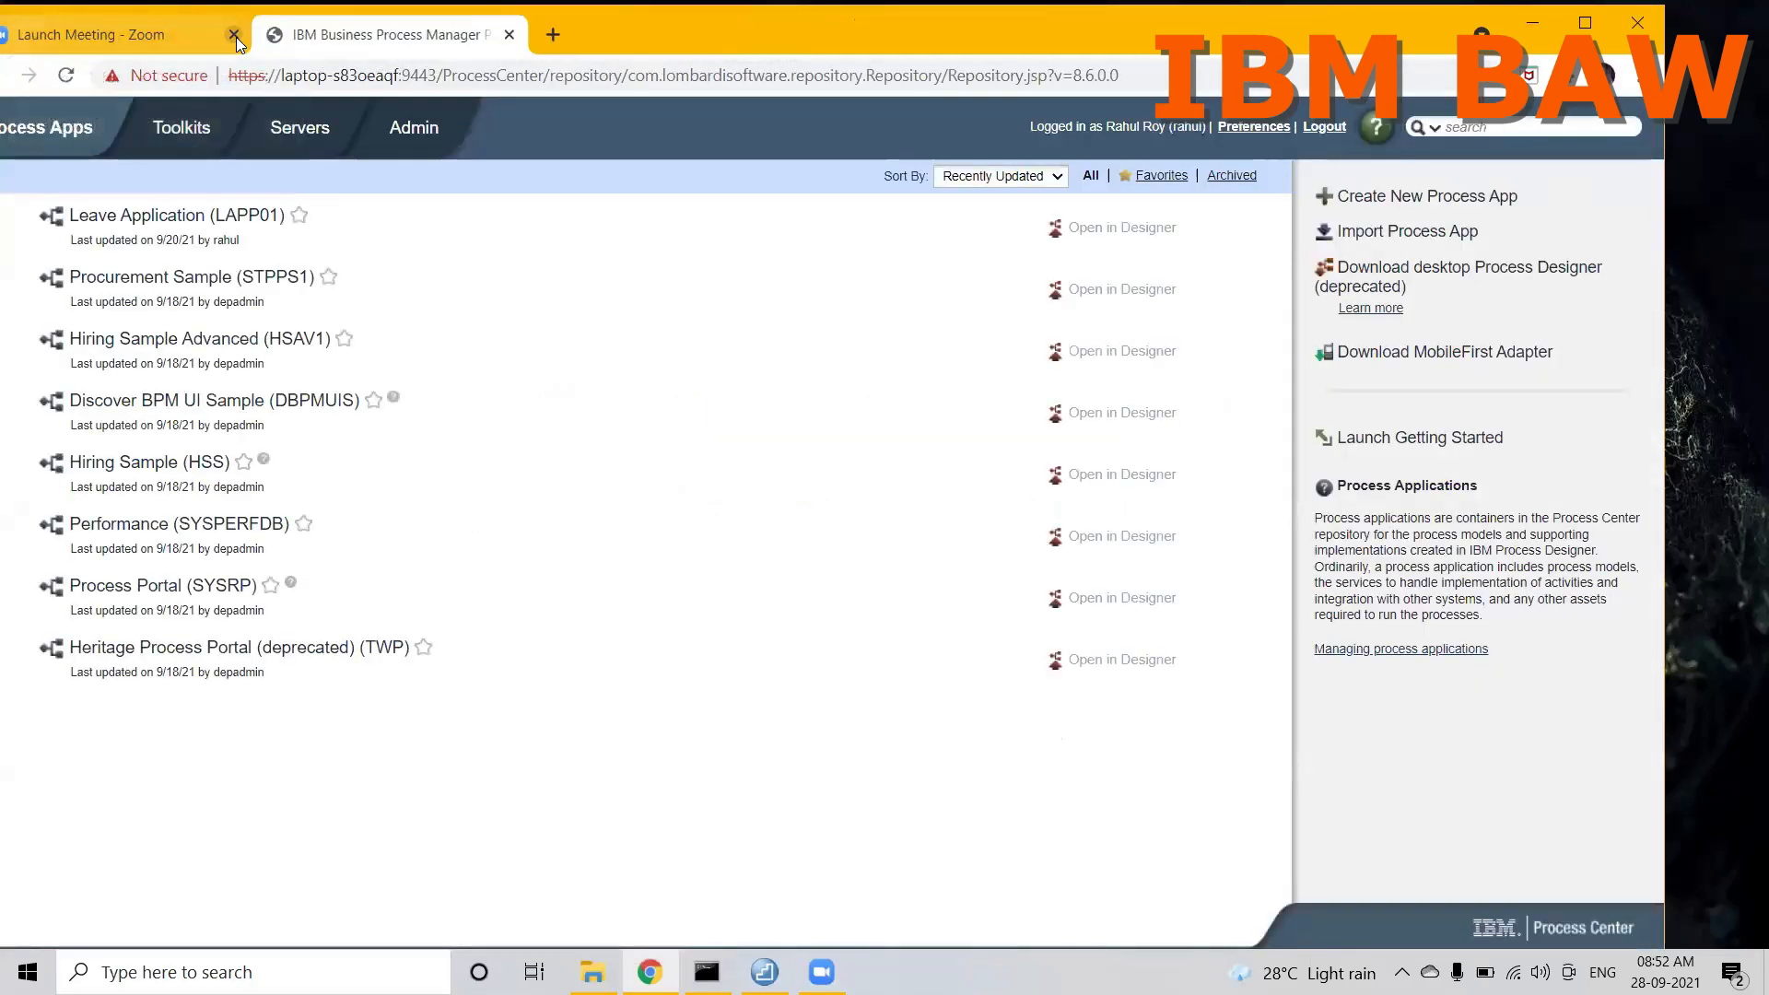
{"action": "left_click", "coordinate": [1589, 18]}
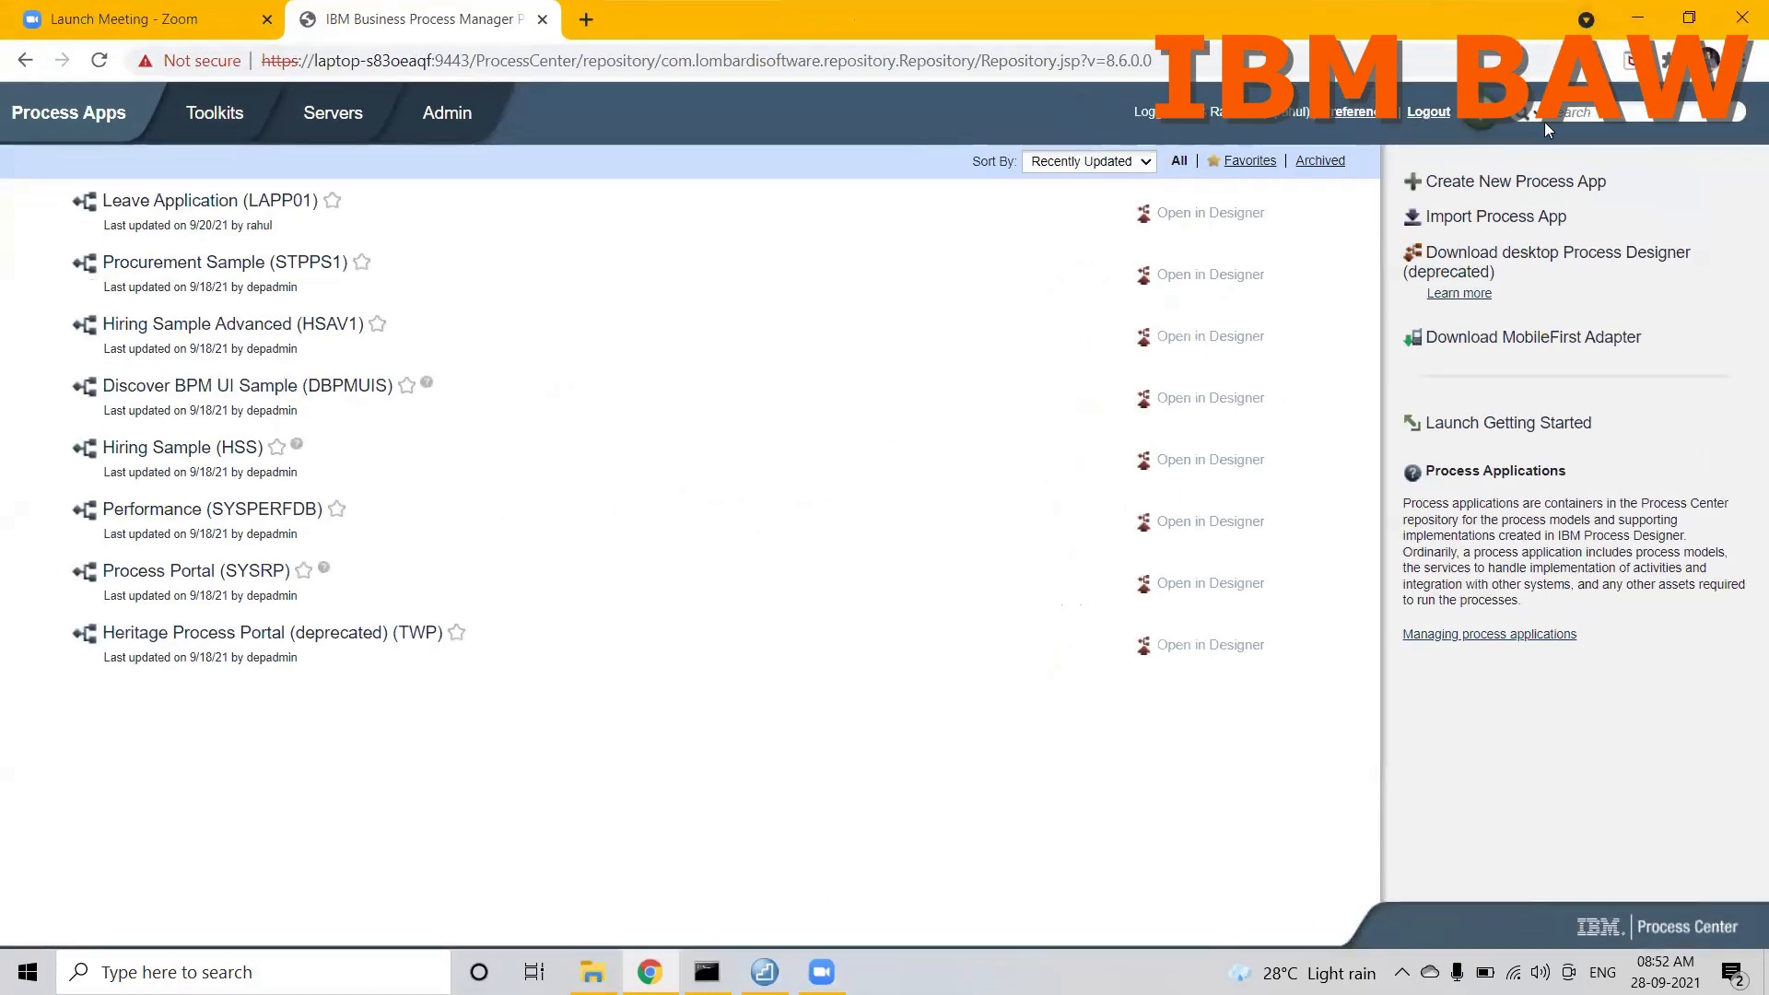
Step: Open the Leave Application (LAPP01) process app in Designer and display its Leave Application Process
{"action": "left_click", "coordinate": [1181, 220]}
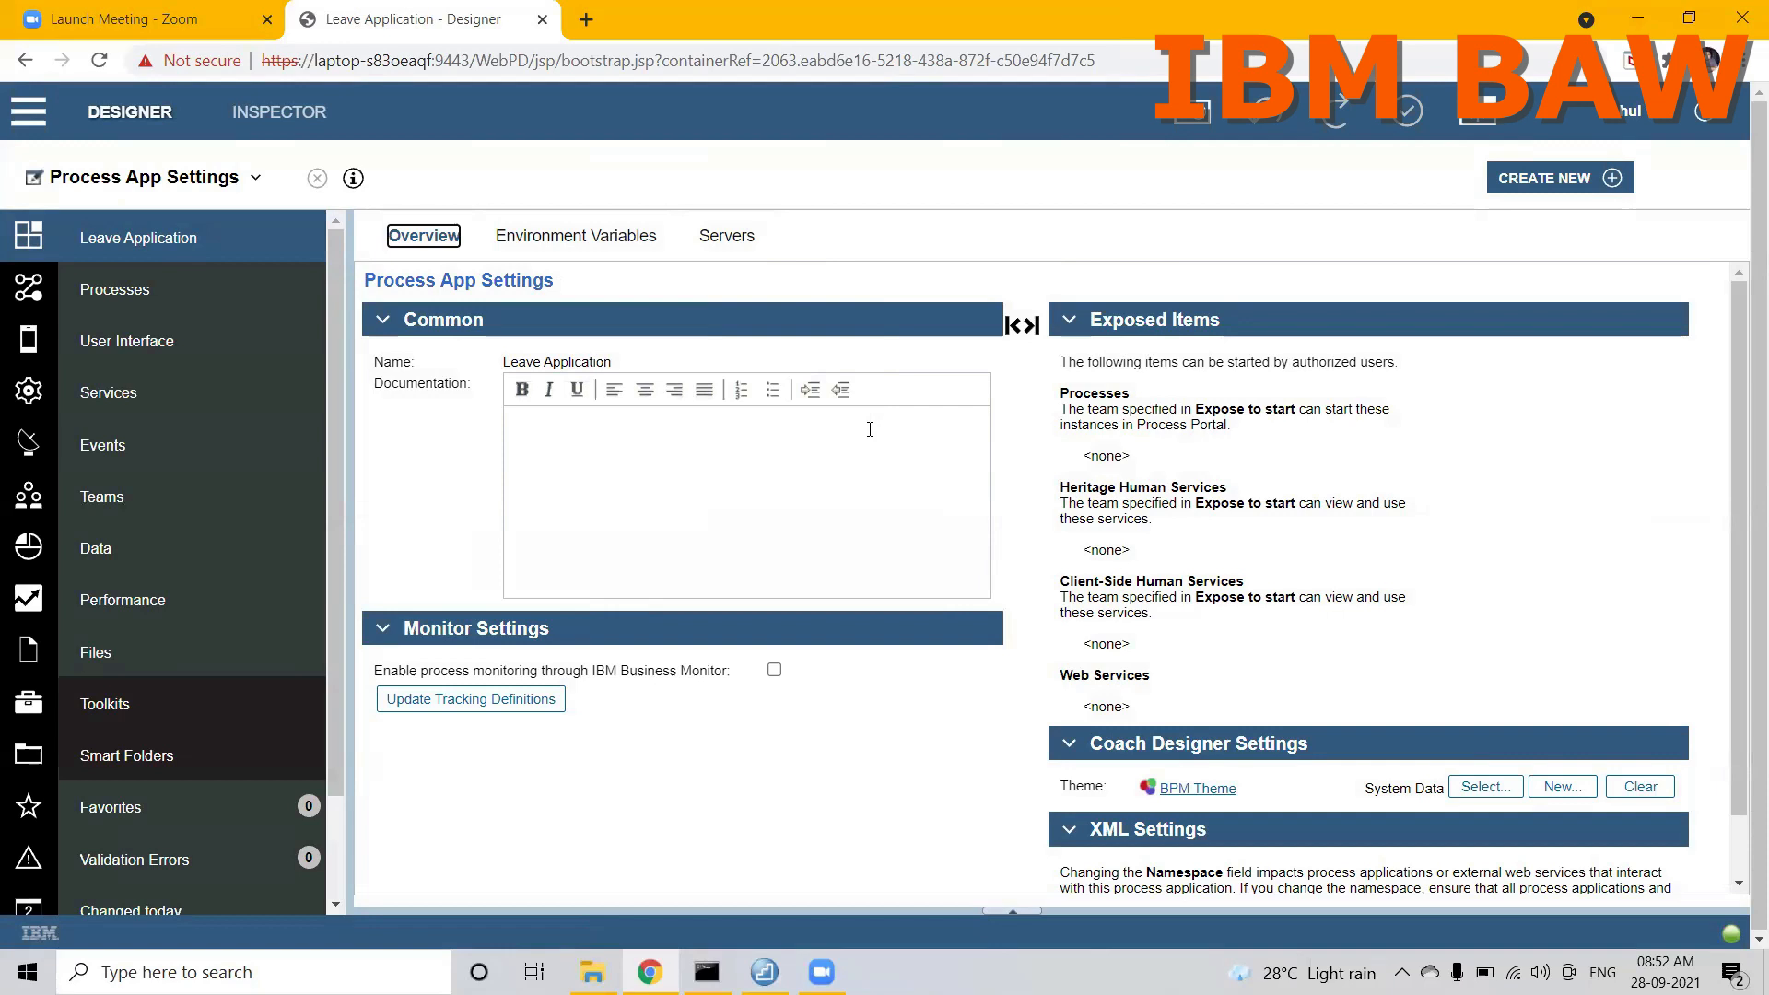
{"action": "left_click", "coordinate": [139, 290]}
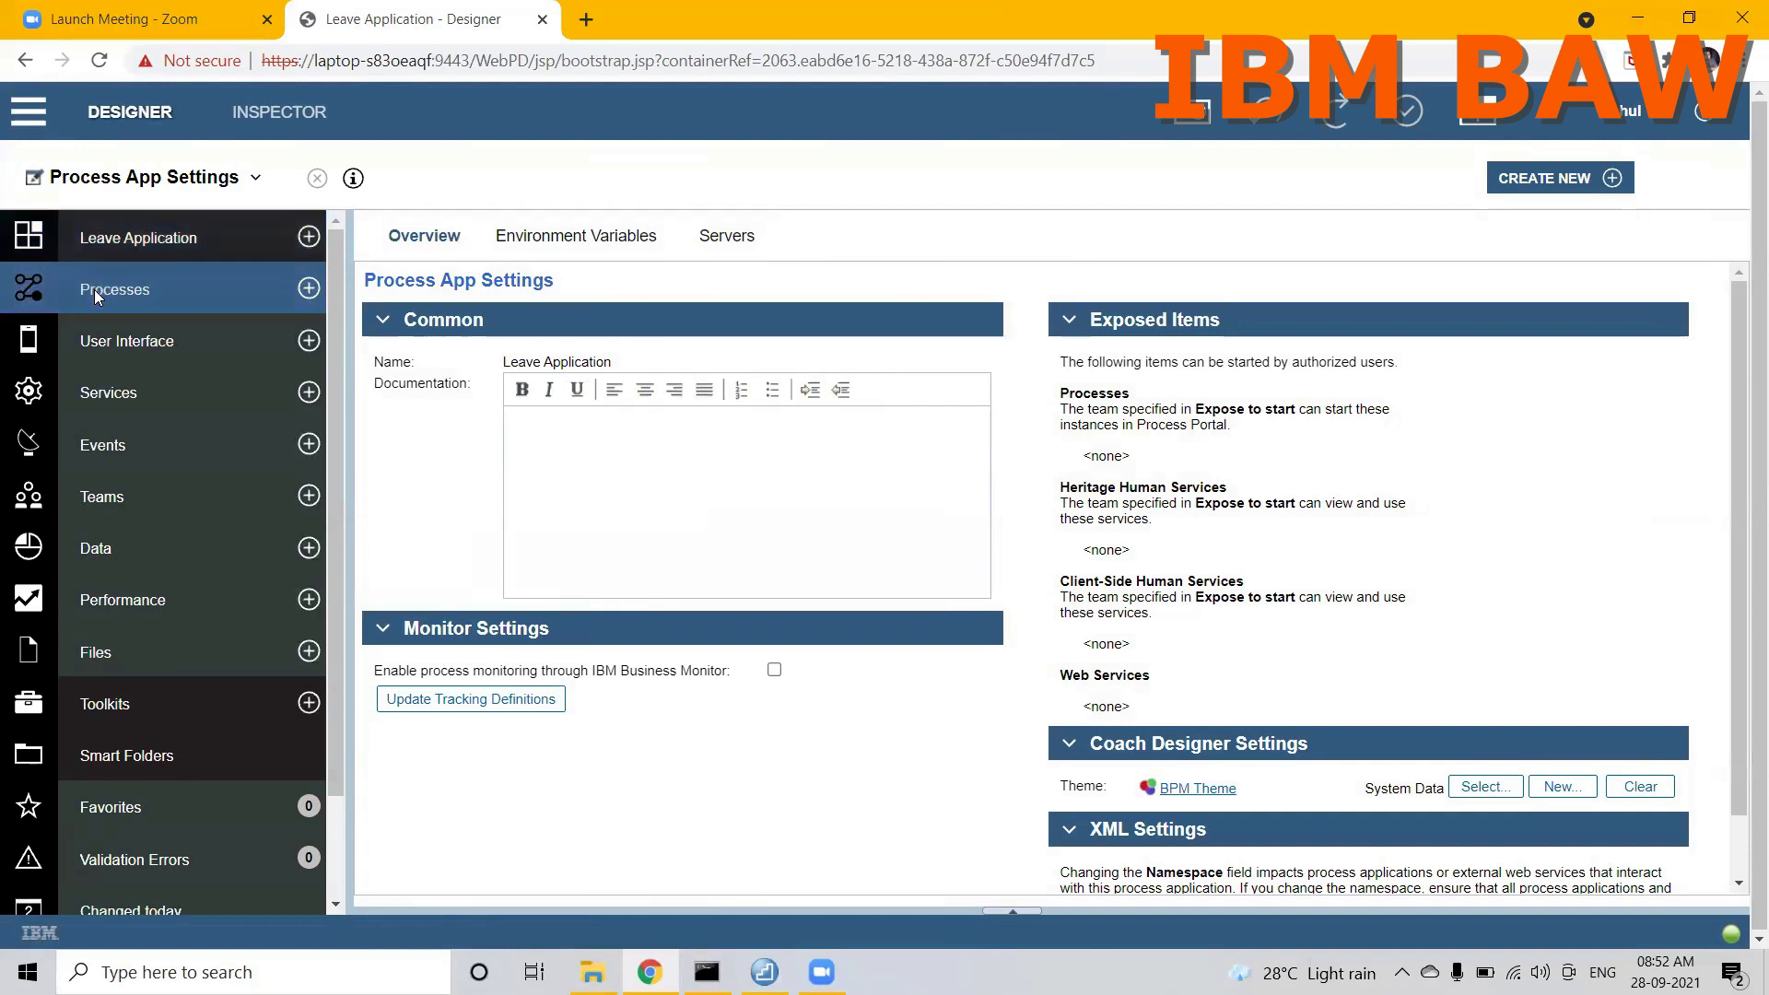
{"action": "left_click", "coordinate": [478, 320]}
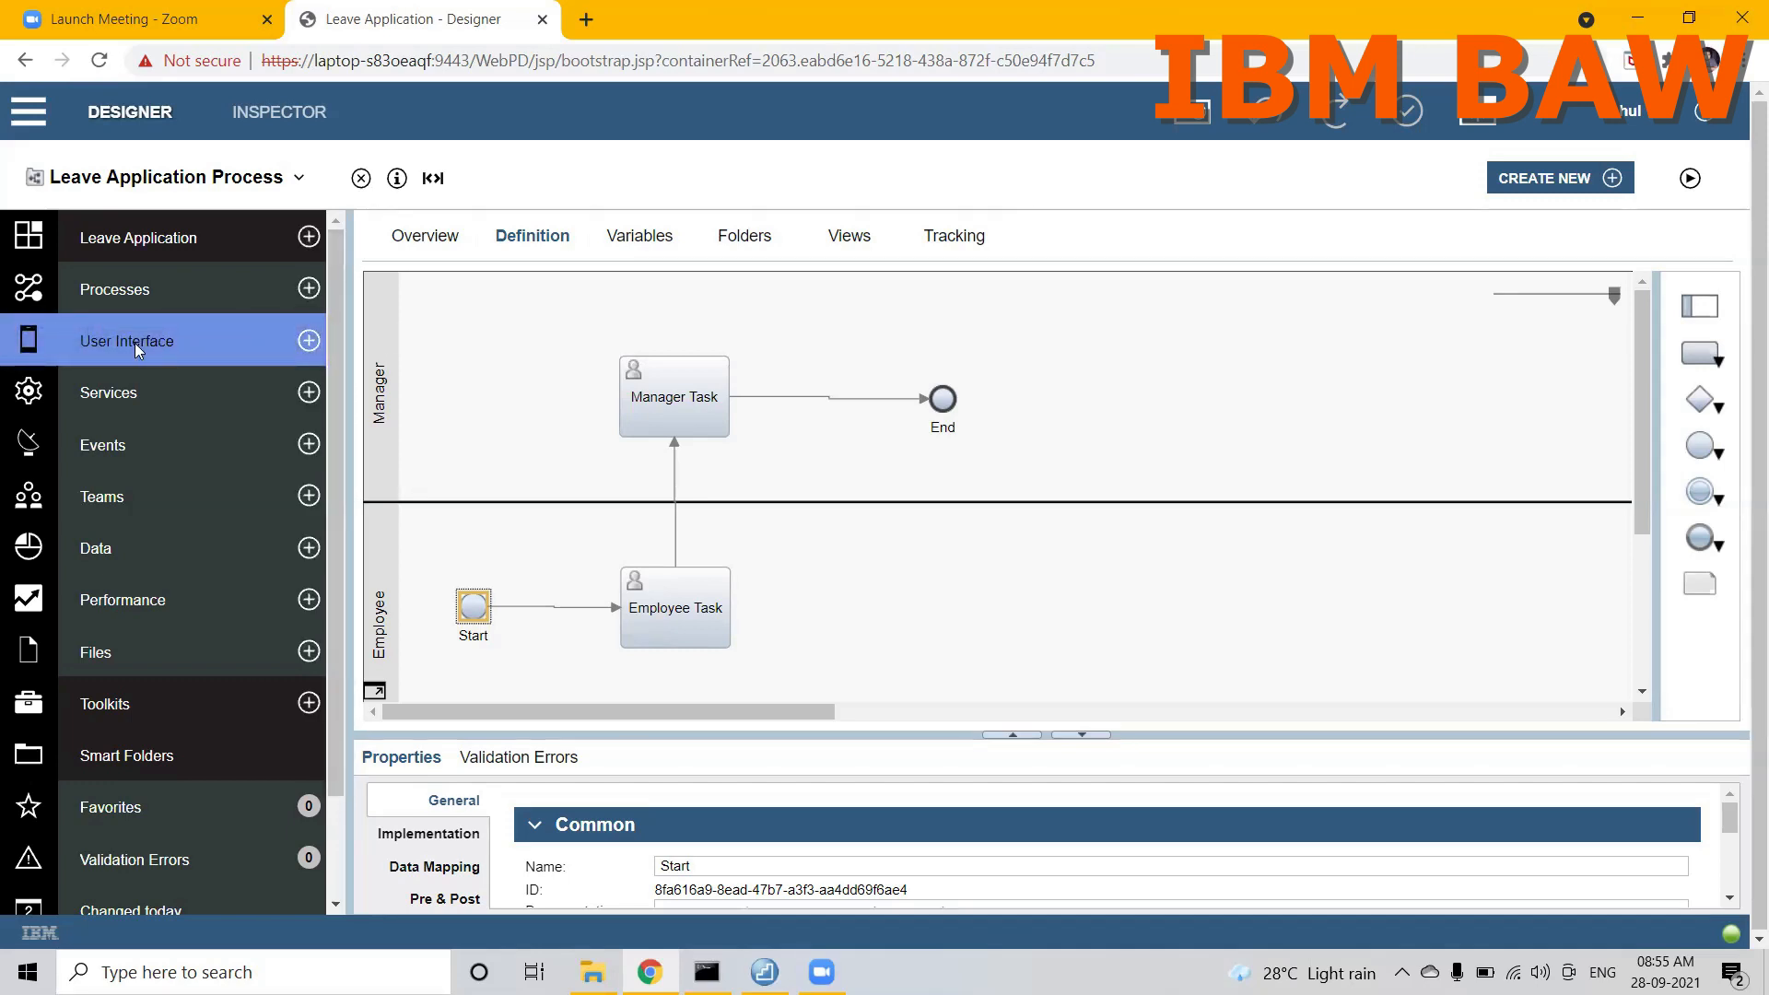
Step: Start a new coach view among the user interface artifacts and name it LeaveApplicationLayout
{"action": "left_click", "coordinate": [306, 344]}
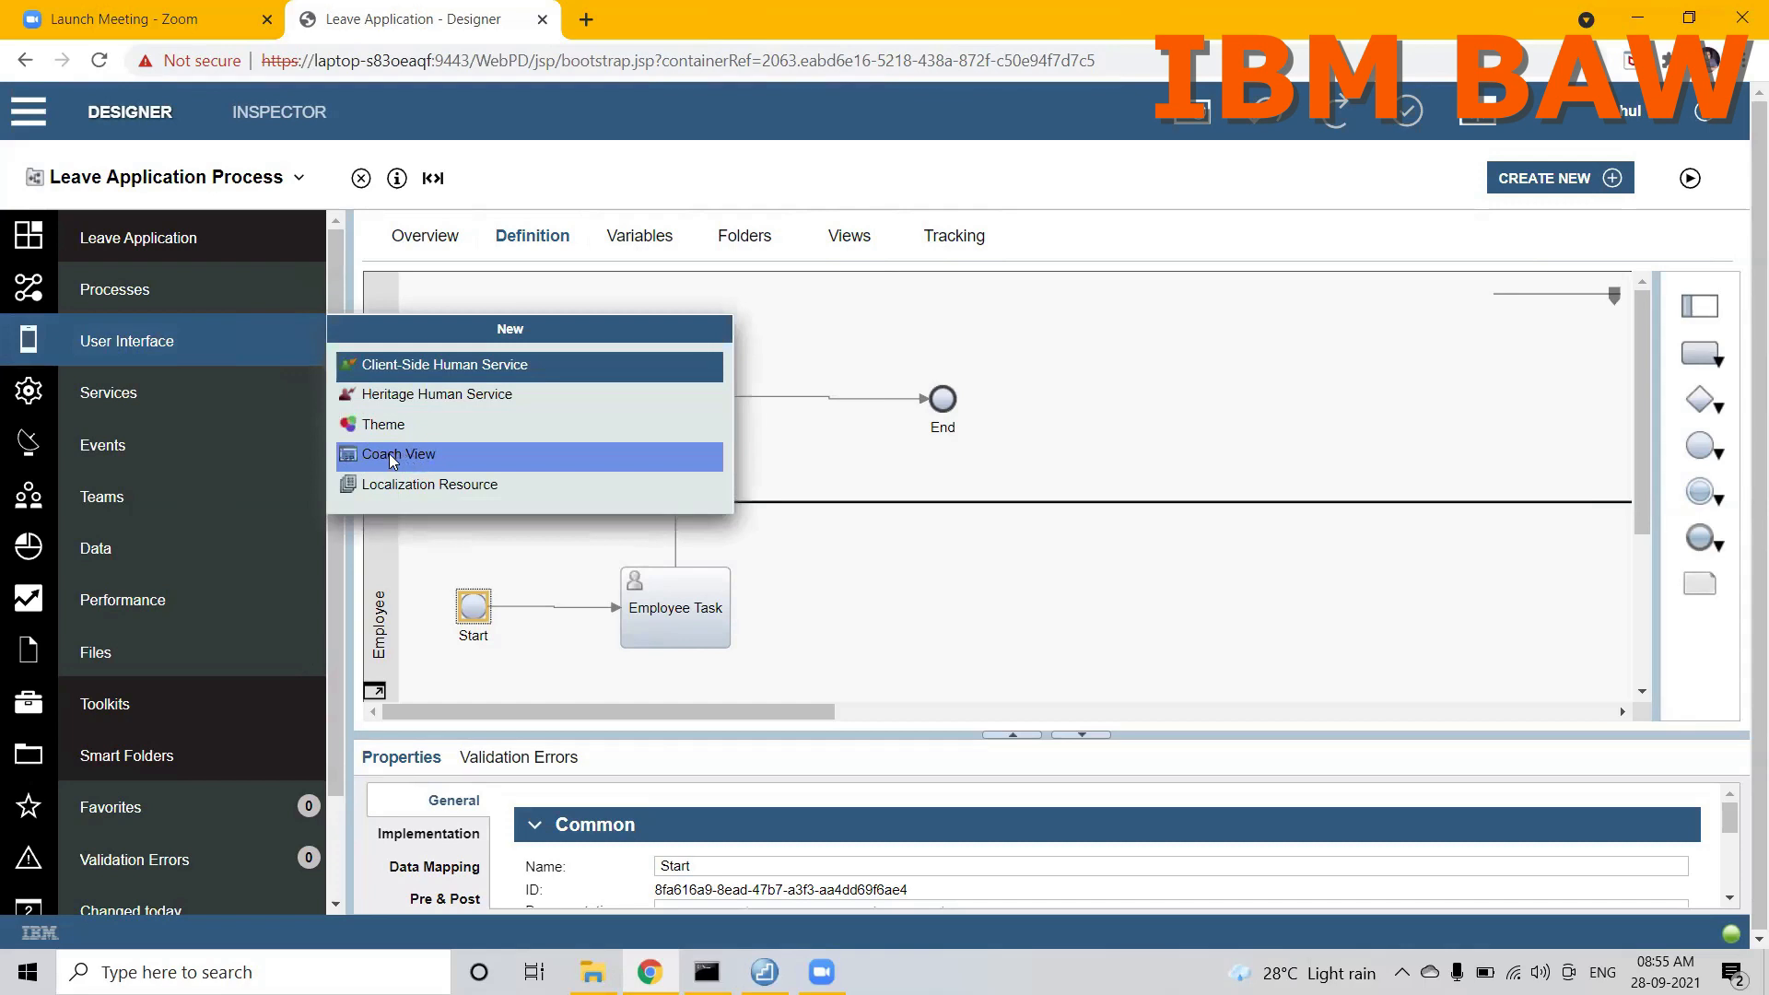
{"action": "left_click", "coordinate": [387, 457]}
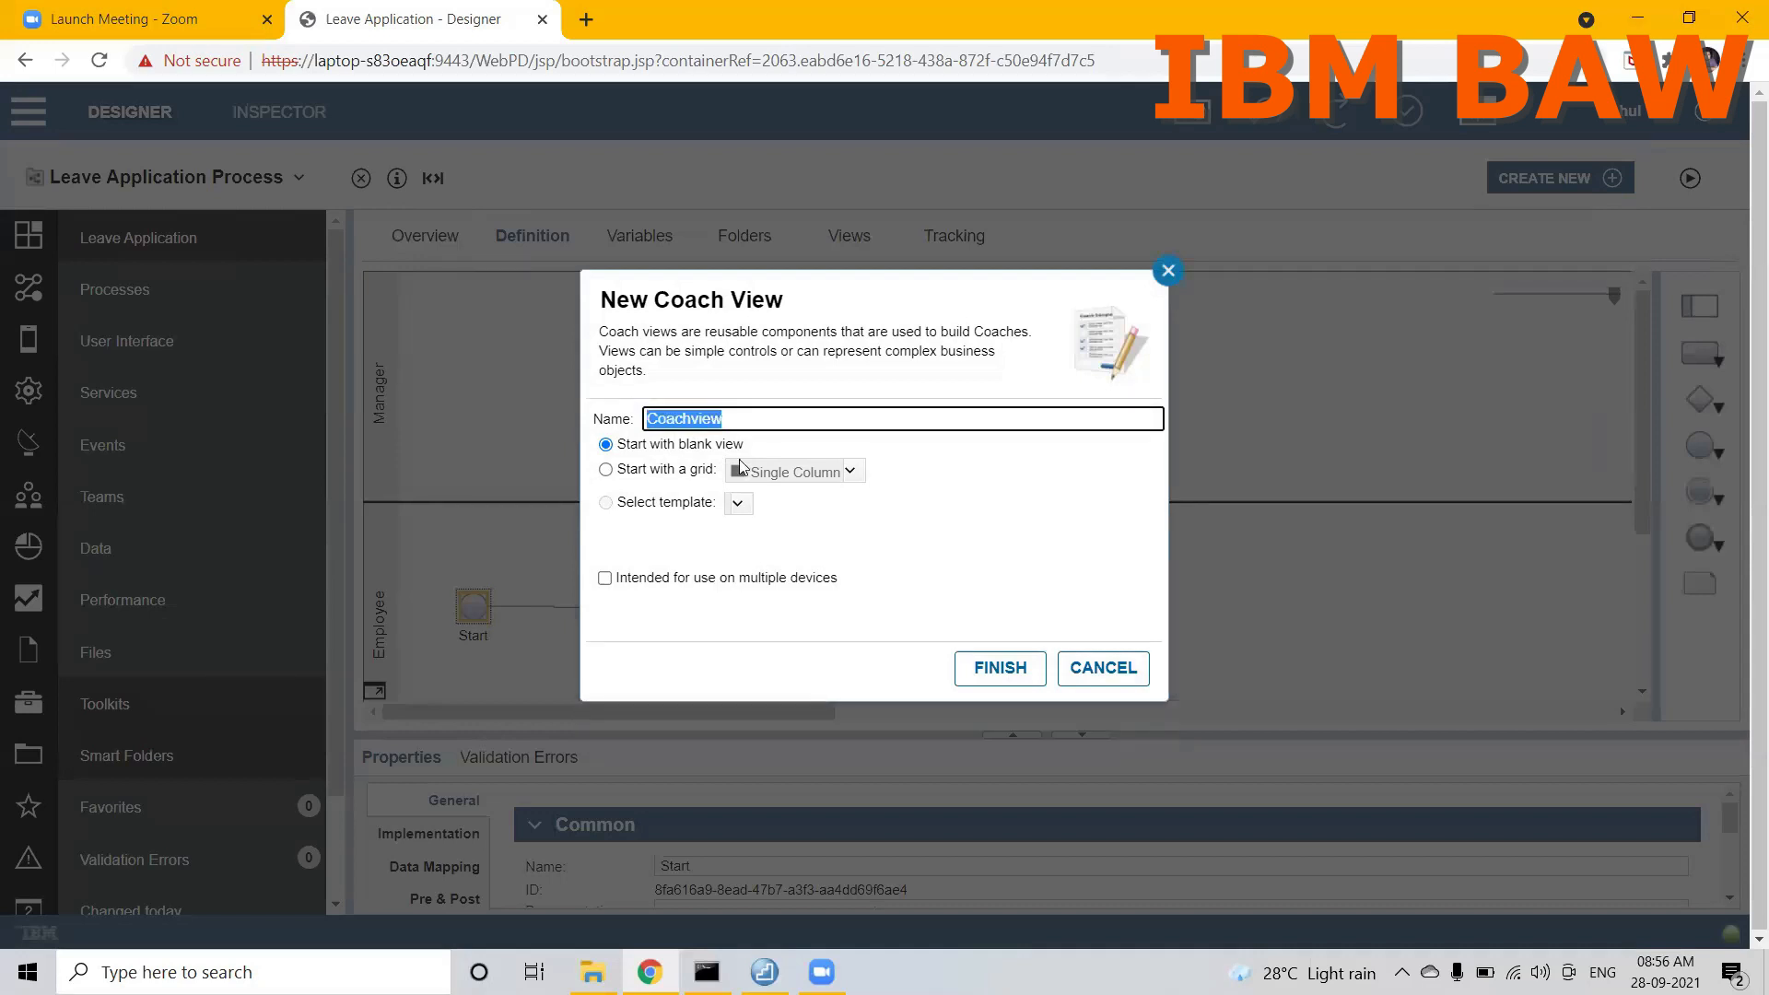
{"action": "type", "text": "Employee"}
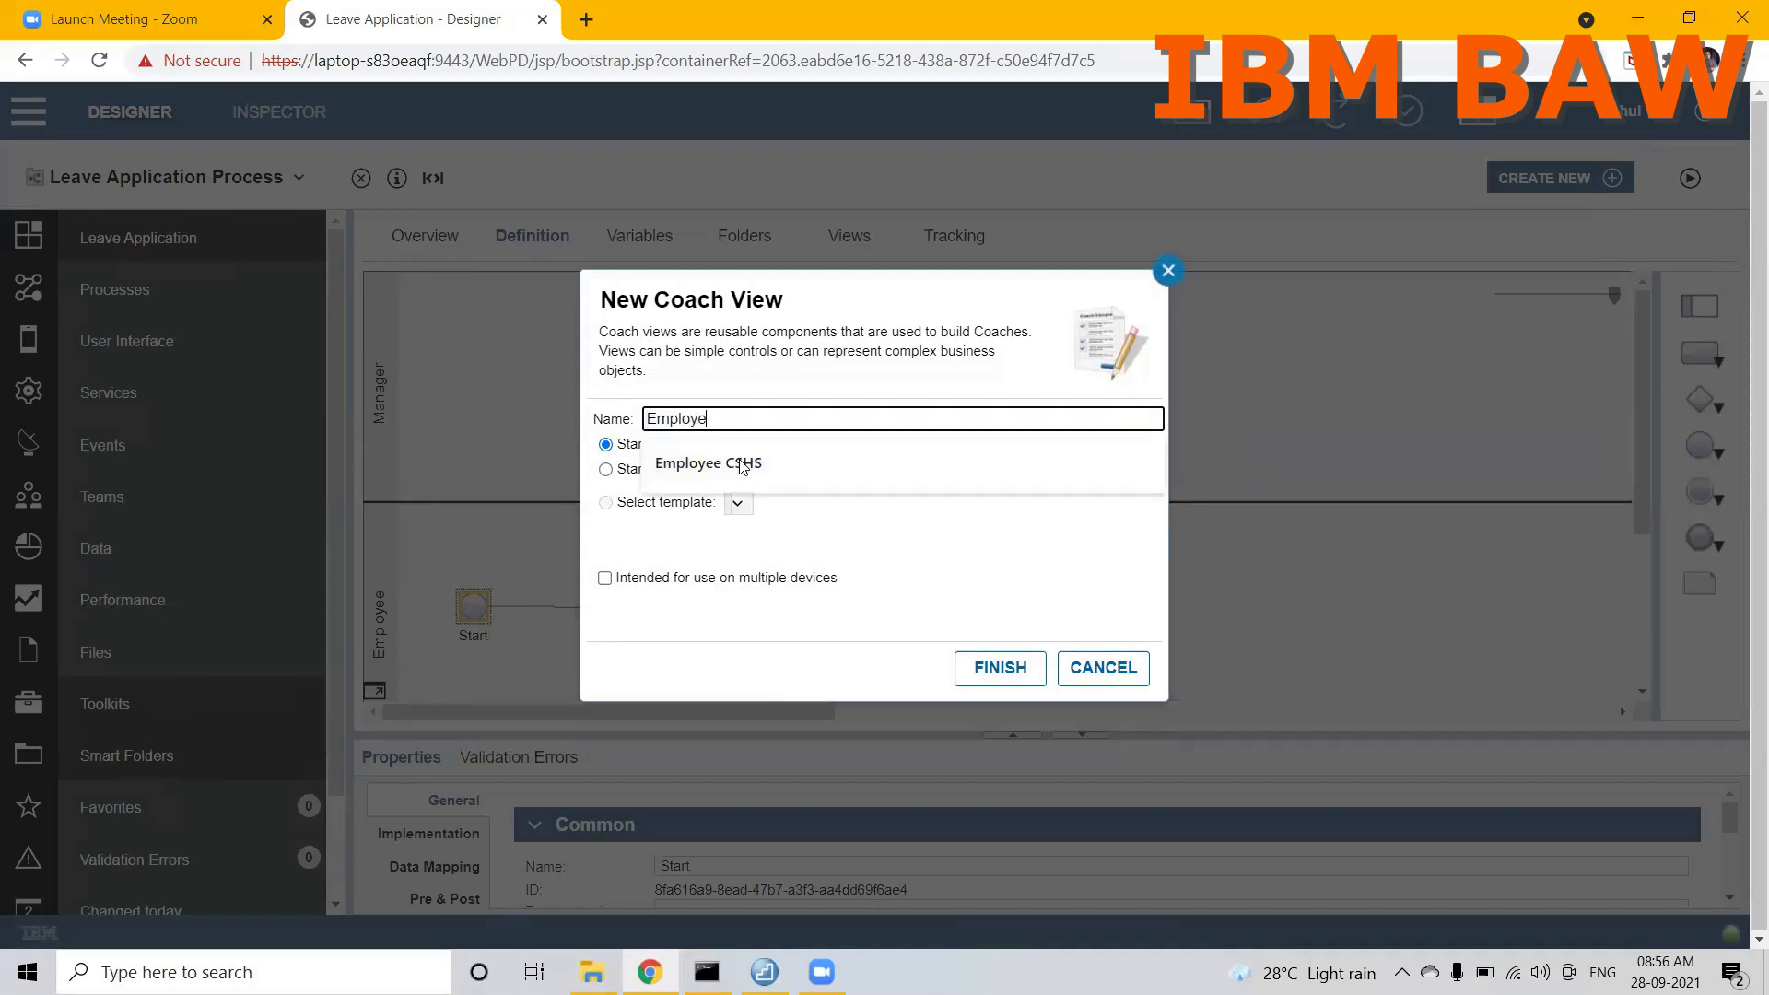
{"action": "key", "text": "BackSpace"}
{"action": "key", "text": "BackSpace"}
{"action": "key", "text": "BackSpace"}
{"action": "key", "text": "BackSpace"}
{"action": "key", "text": "BackSpace"}
{"action": "key", "text": "BackSpace"}
{"action": "key", "text": "BackSpace"}
{"action": "key", "text": "BackSpace"}
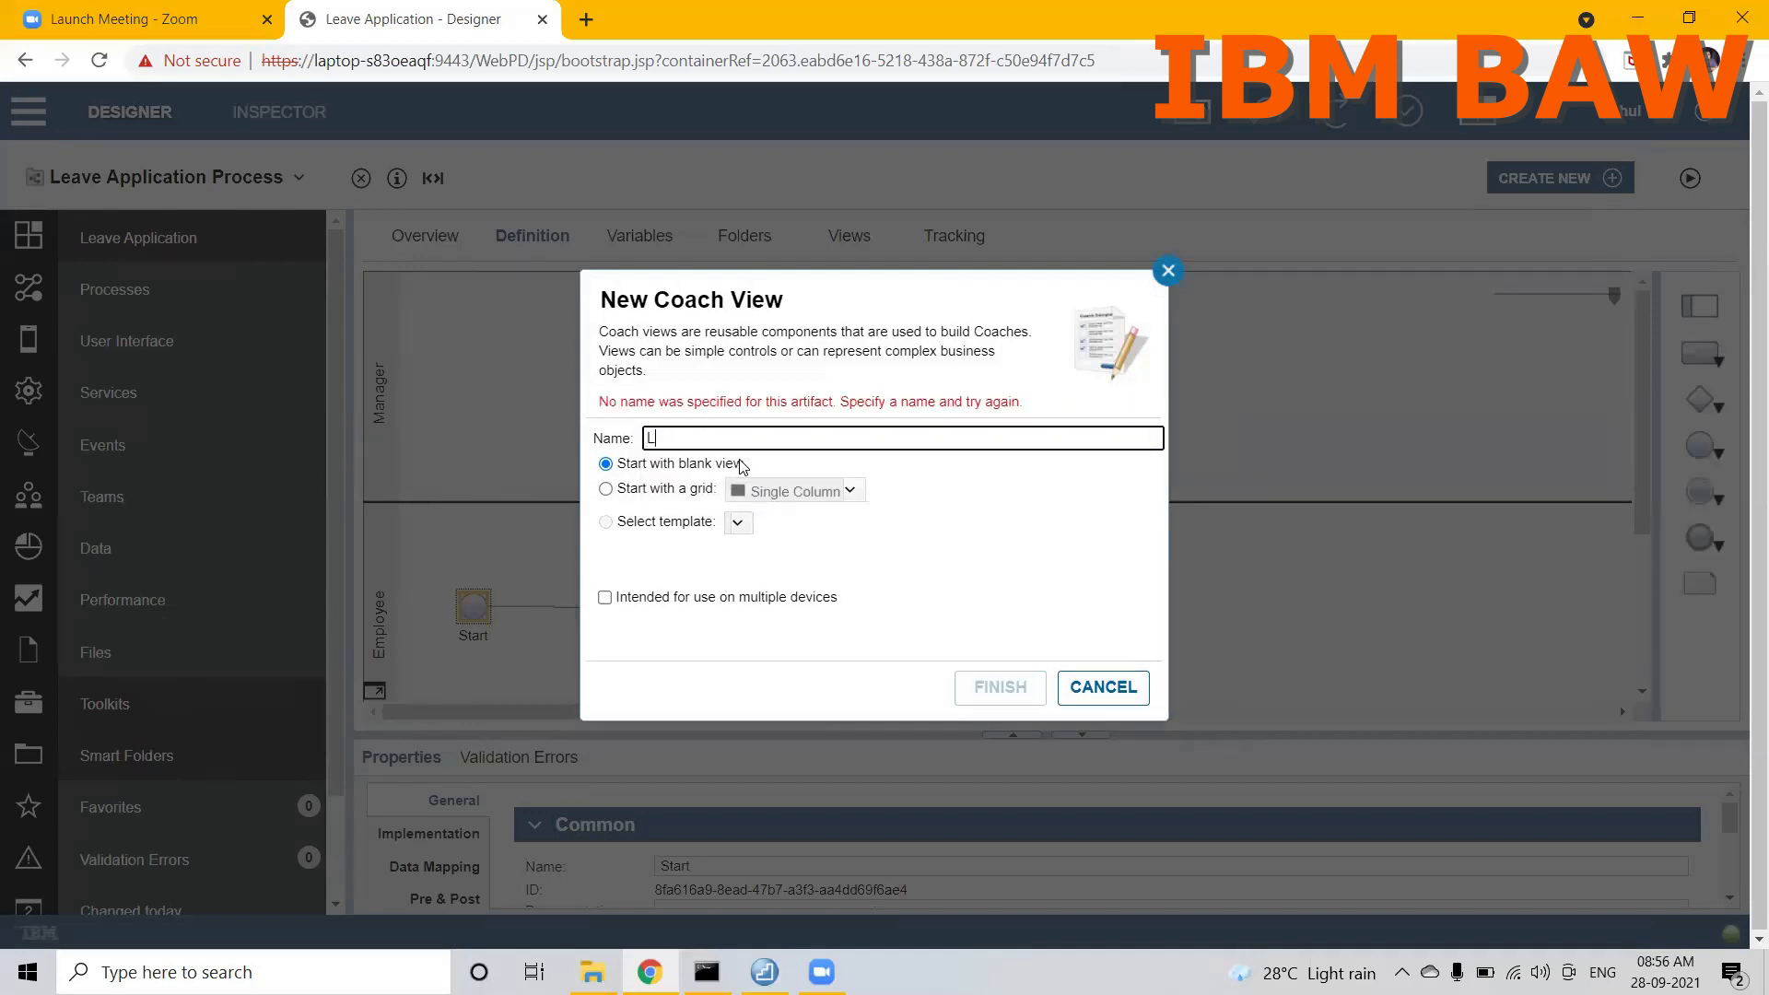
{"action": "type", "text": "LeaveAppli"}
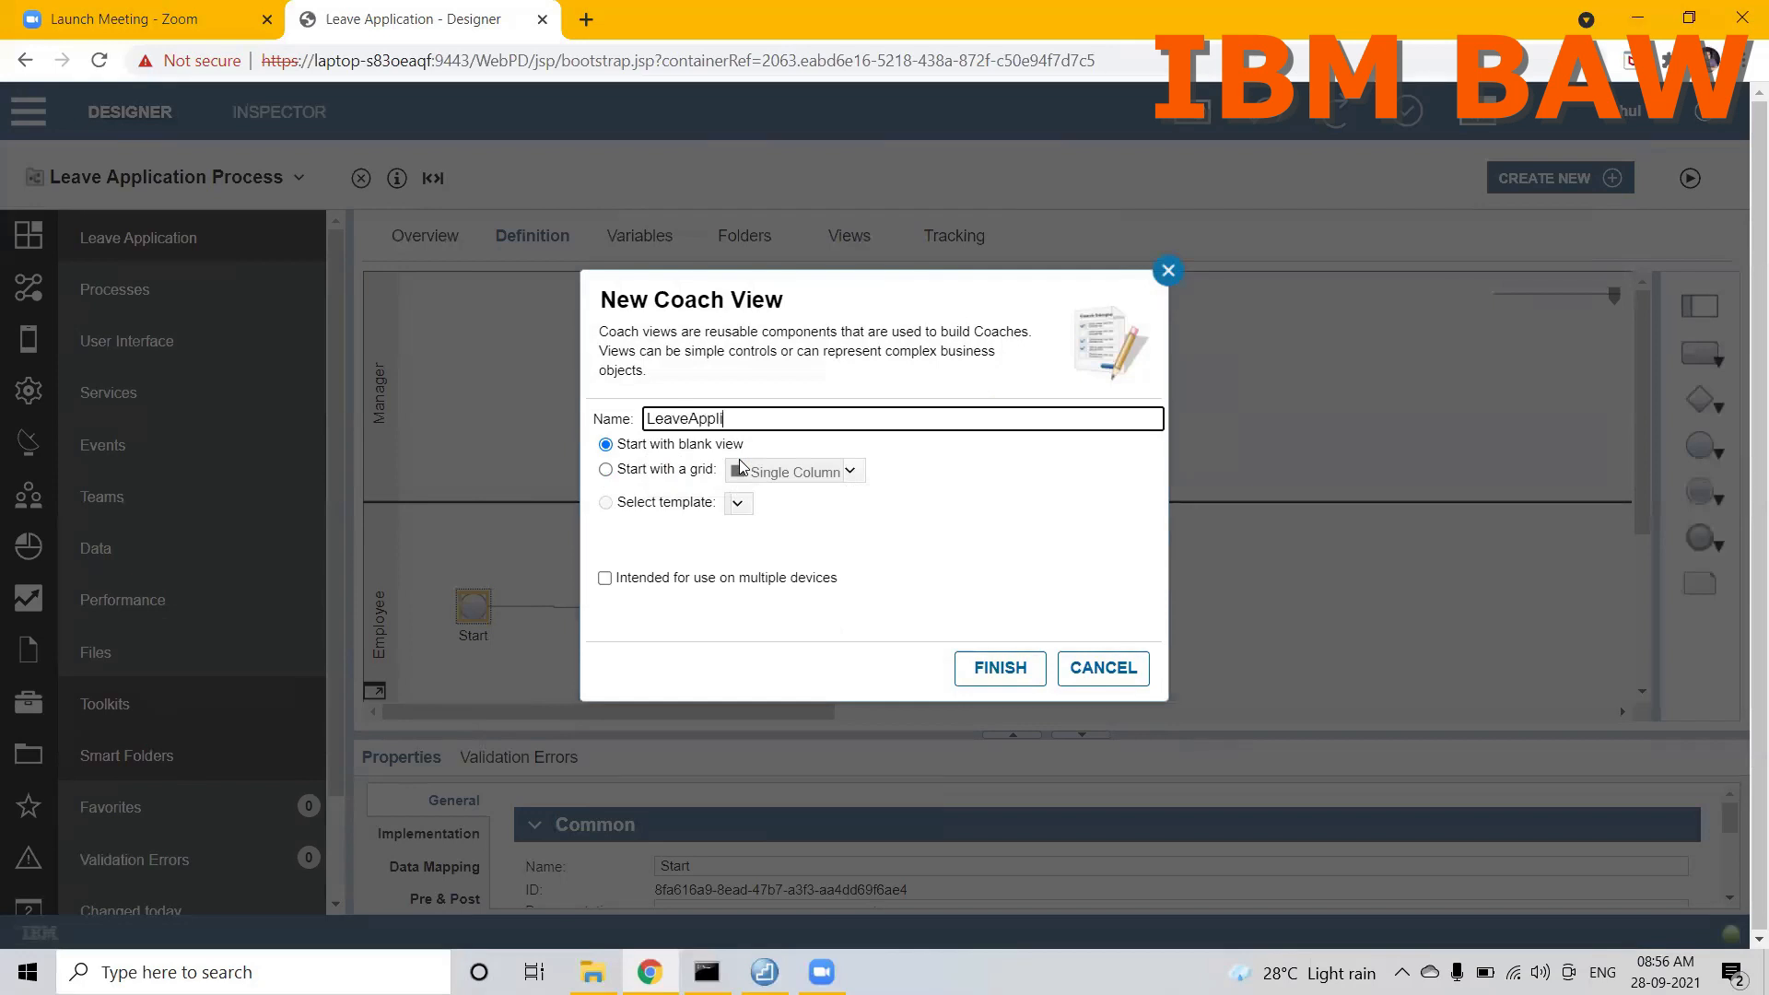
{"action": "type", "text": "cationLayout"}
{"action": "left_click_drag", "start_coordinate": [828, 414], "coordinate": [645, 424]}
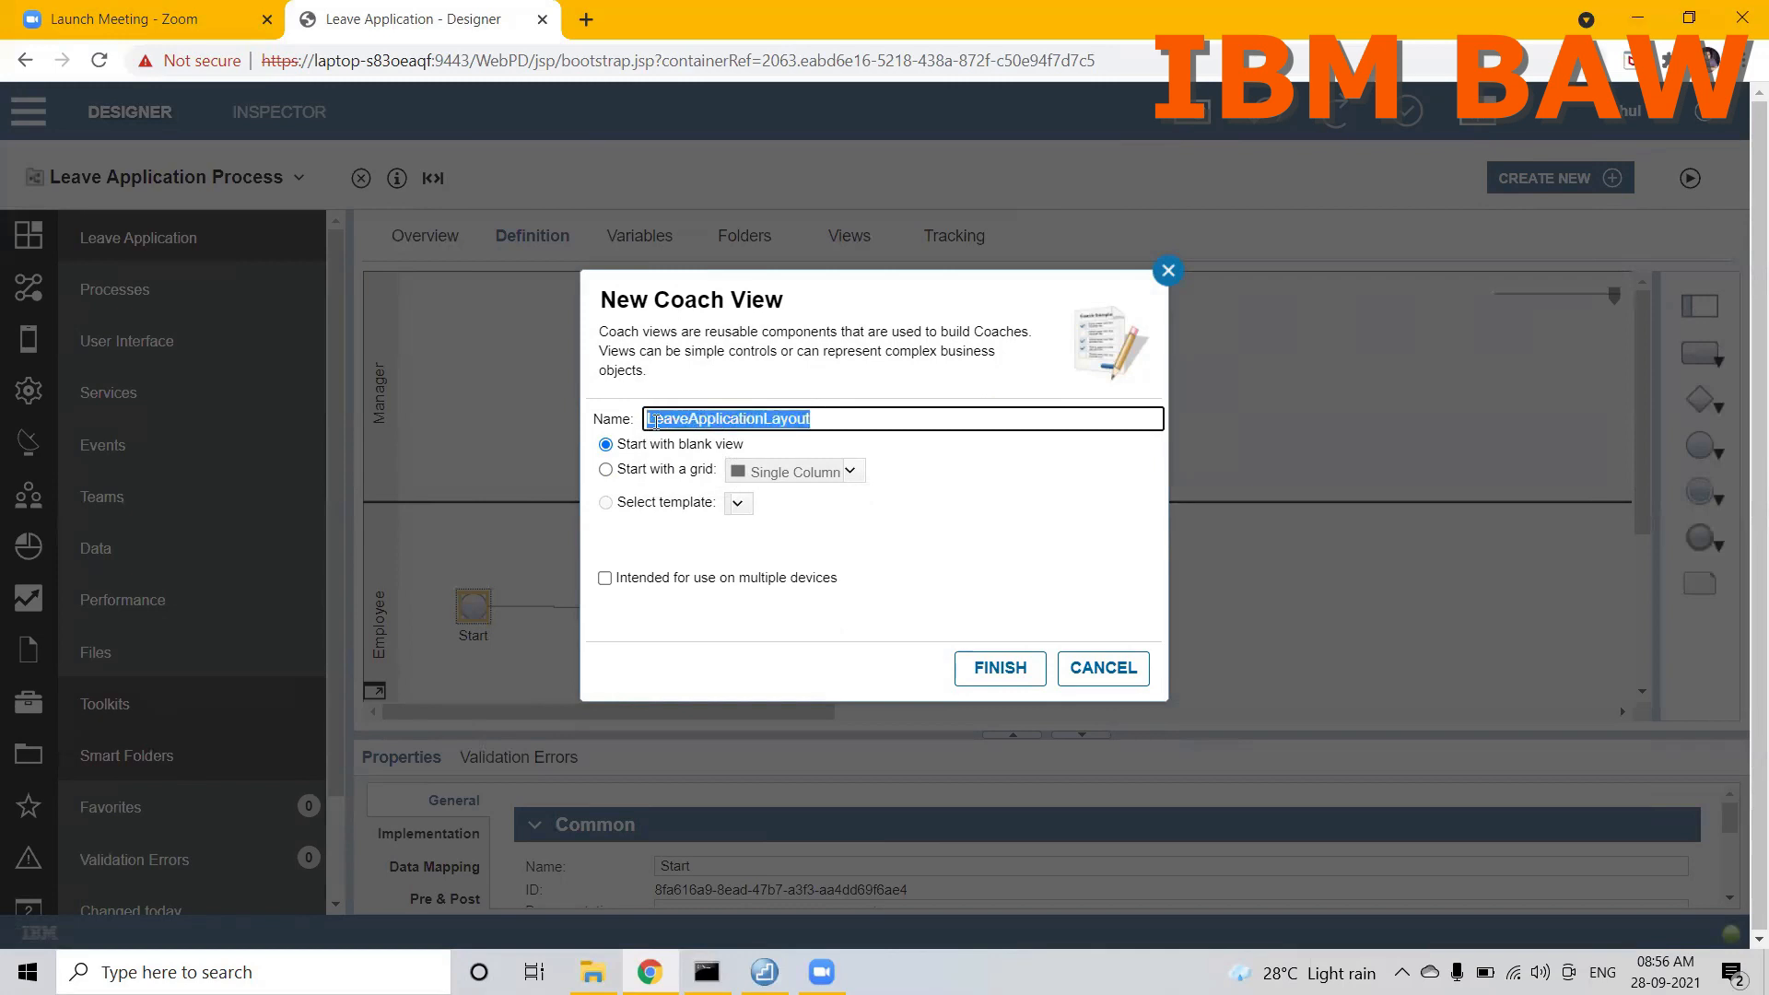
{"action": "left_click", "coordinate": [655, 420]}
{"action": "left_click_drag", "start_coordinate": [653, 421], "coordinate": [647, 420]}
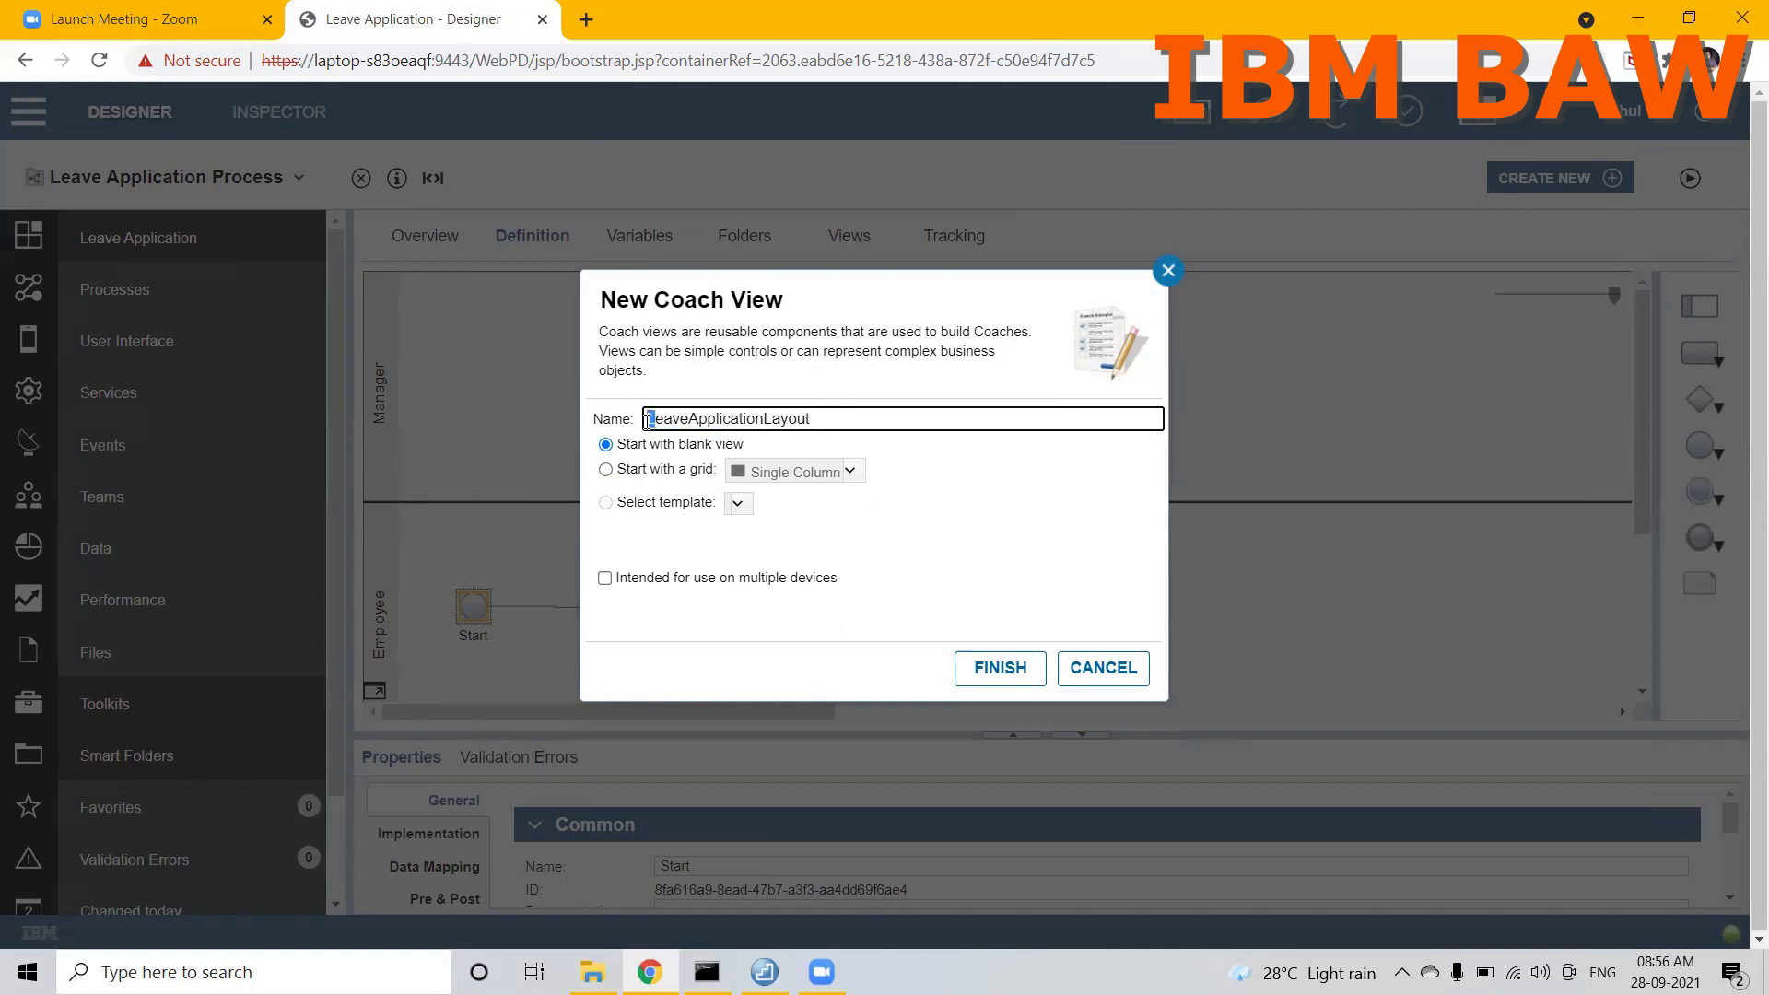
{"action": "left_click", "coordinate": [819, 421]}
Step: Mark the new coach view as intended for use on multiple devices and finish creating it
{"action": "left_click", "coordinate": [606, 580]}
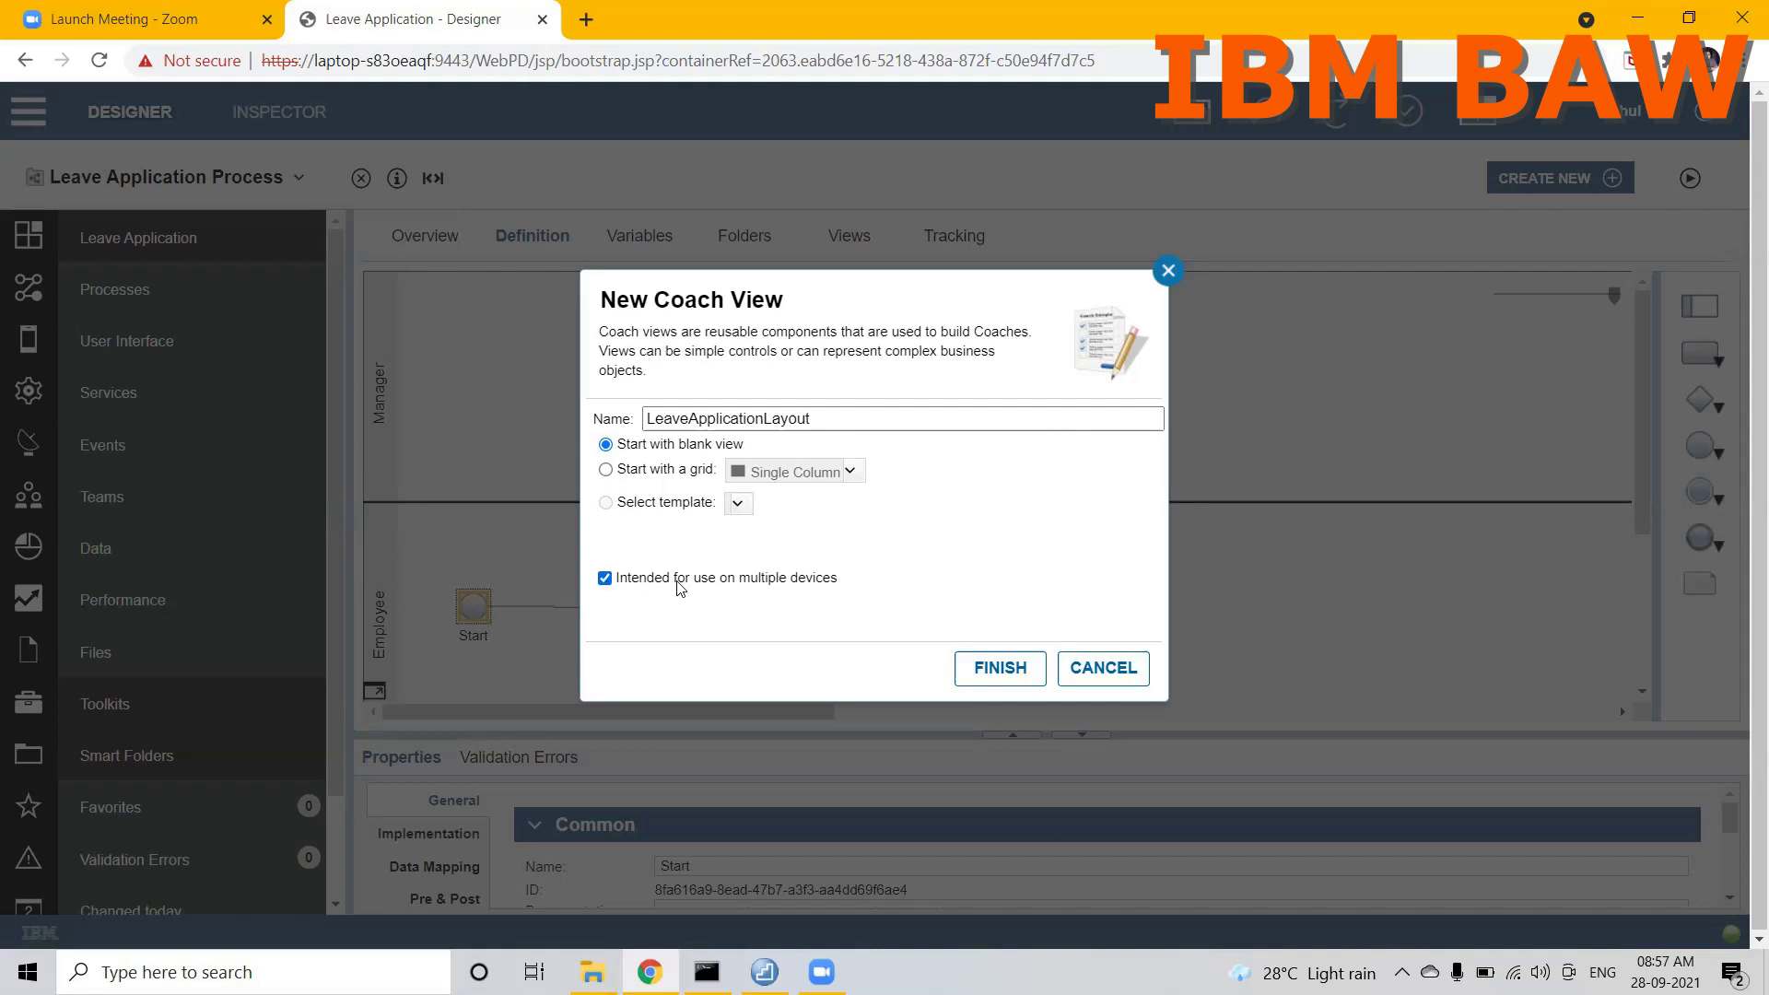
{"action": "left_click", "coordinate": [987, 672]}
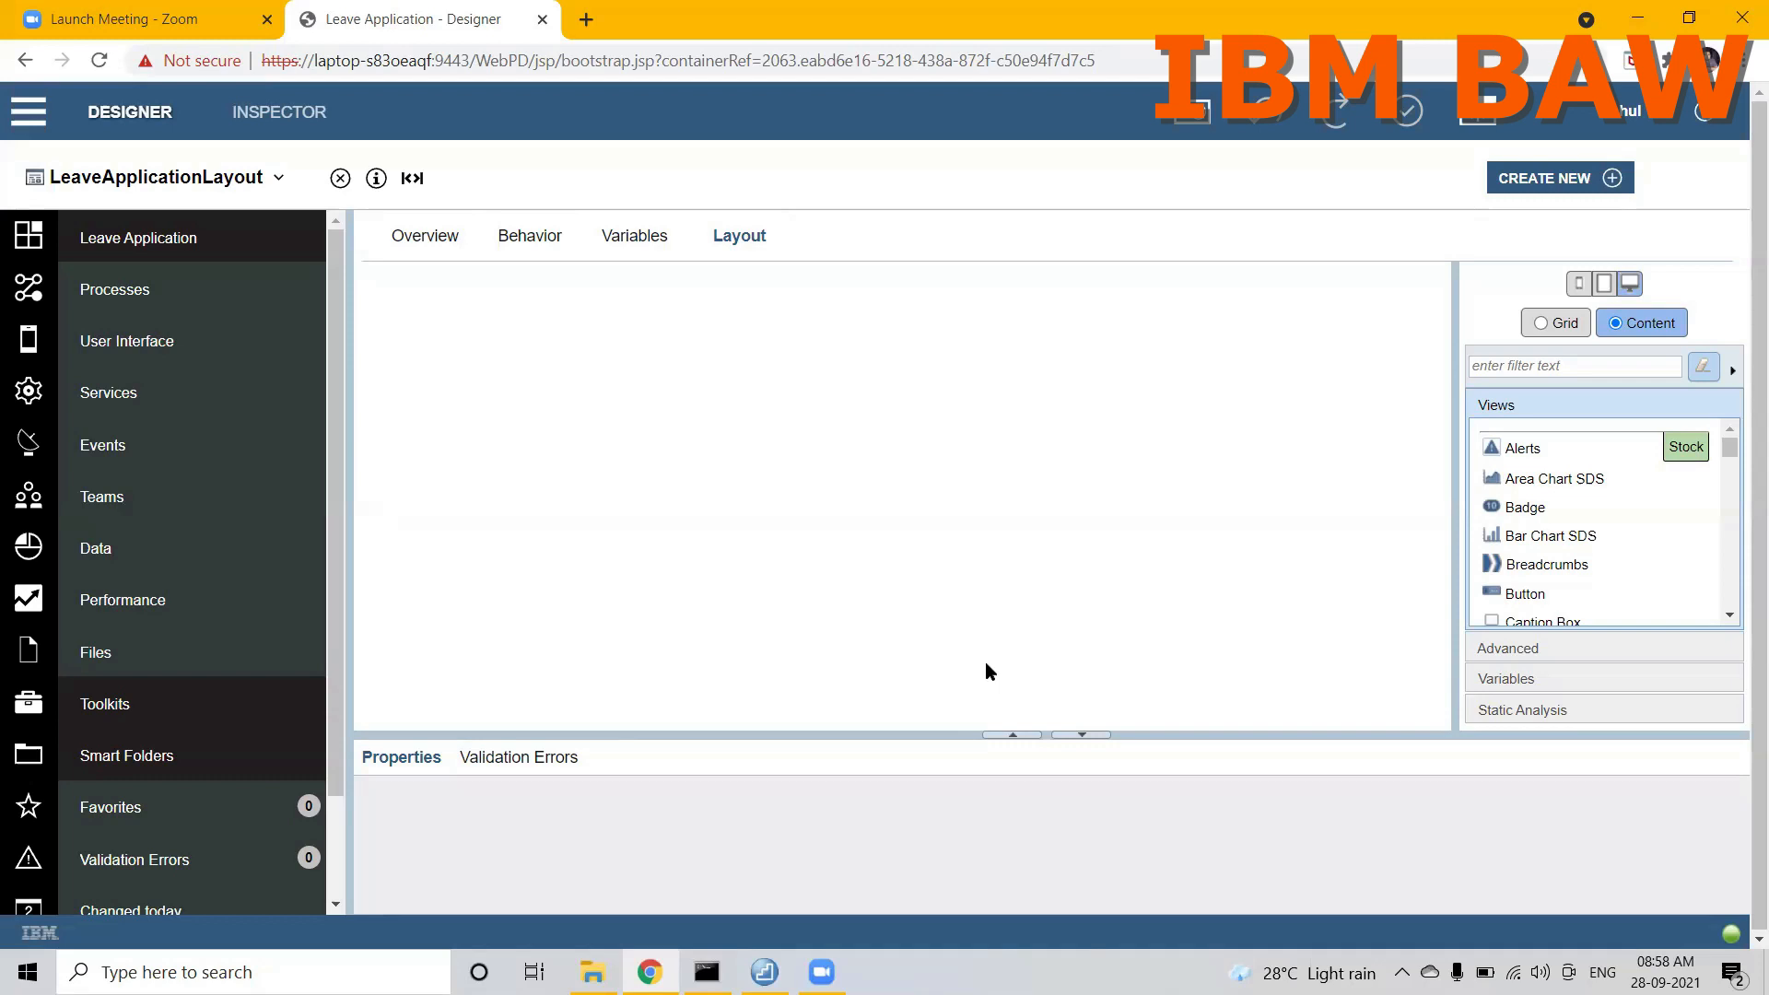
Step: Filter the stock views by "layou" and place a Vertical Layout on the blank LeaveApplicationLayout canvas
{"action": "left_click", "coordinate": [1557, 367]}
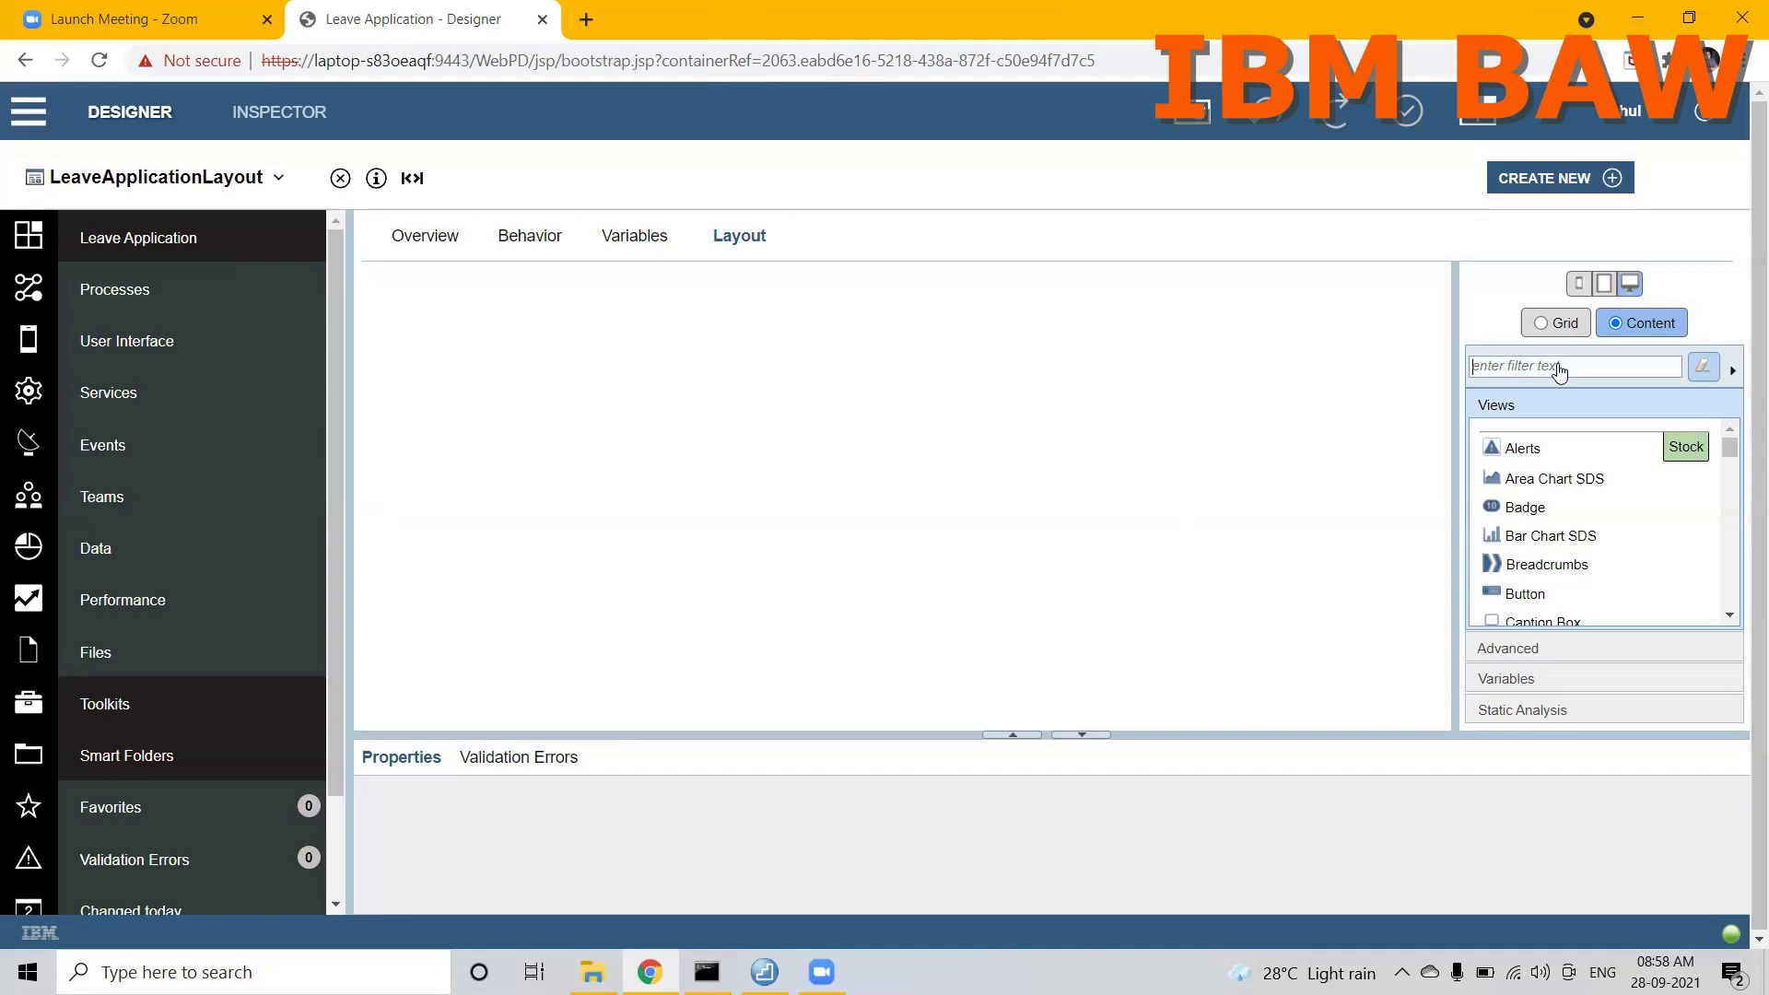
{"action": "type", "text": "layou"}
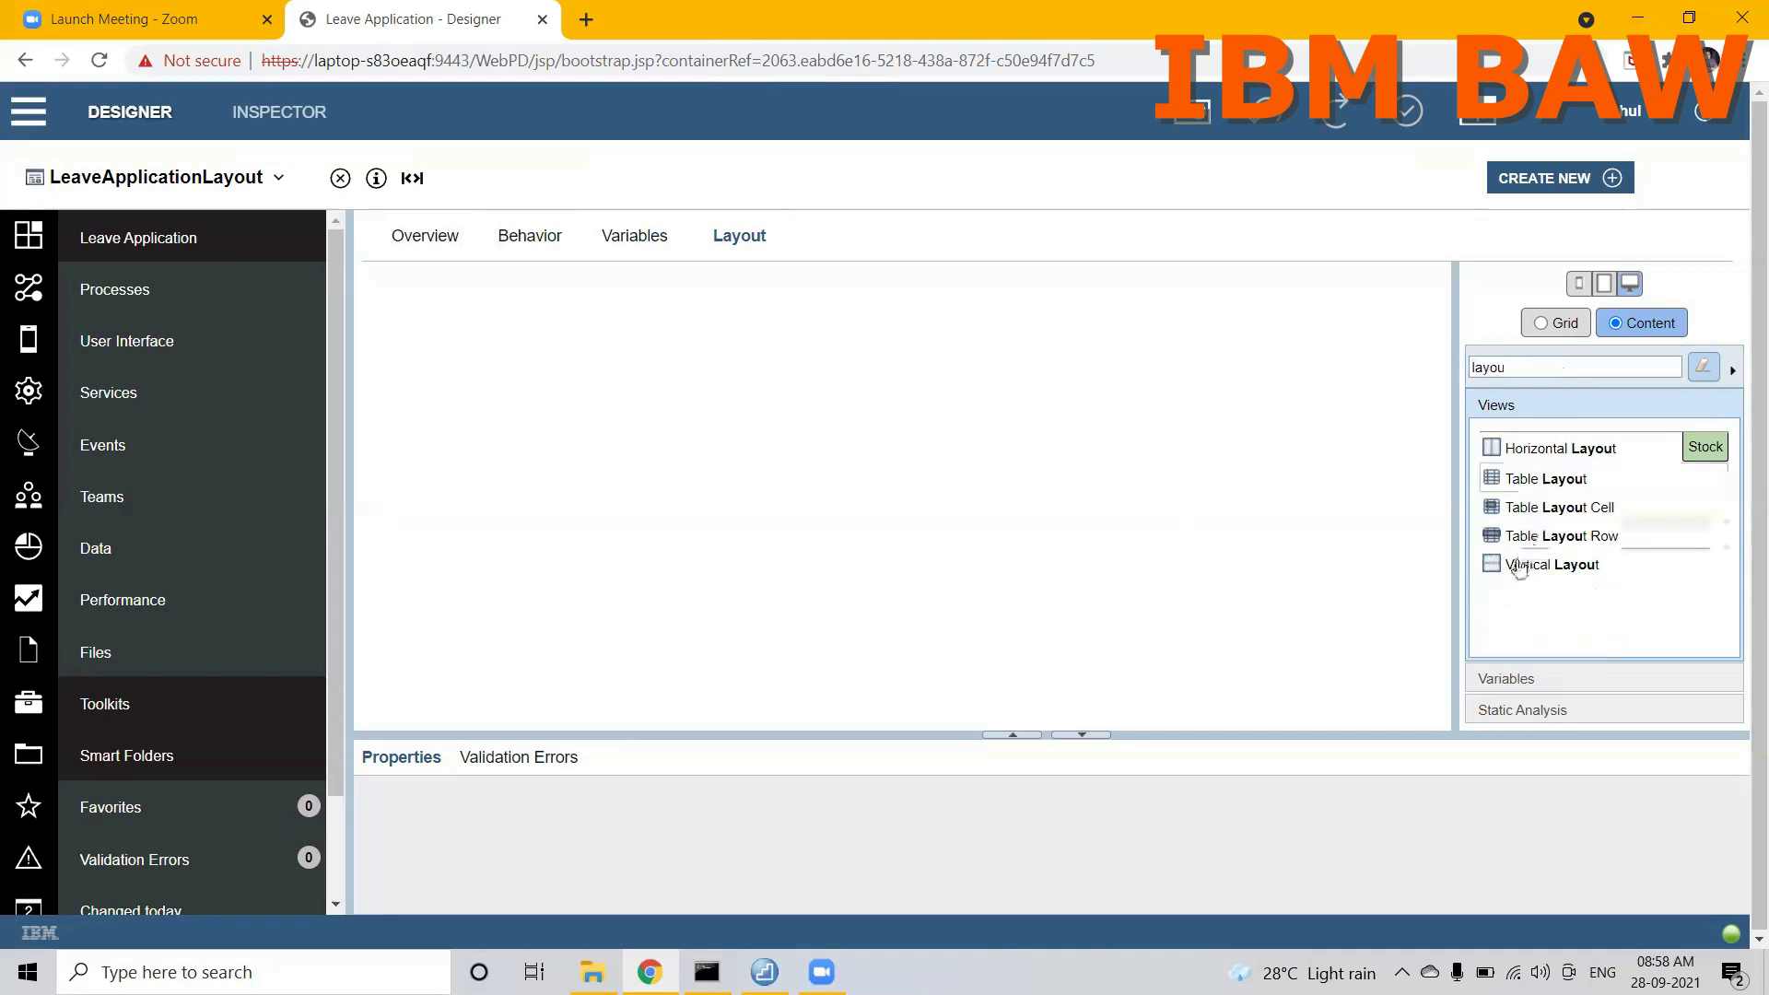
{"action": "left_click_drag", "start_coordinate": [1542, 571], "coordinate": [950, 357]}
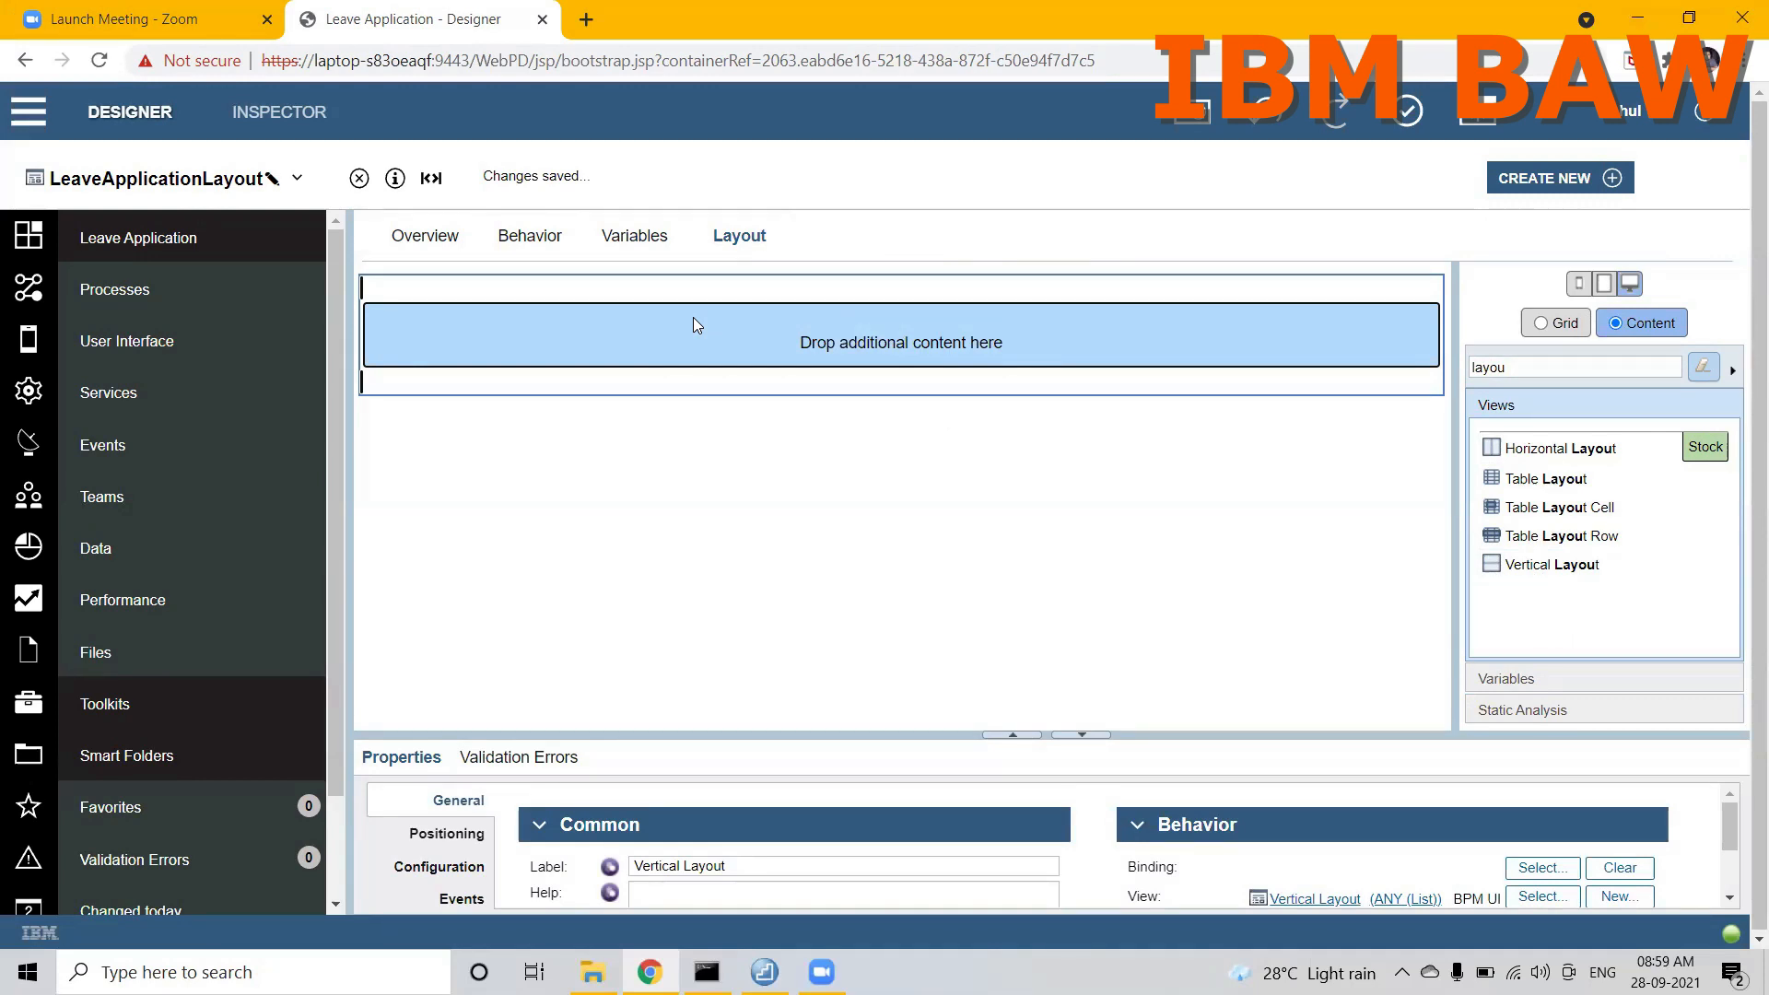
Step: Add a String configuration option named humanService to the LeaveApplicationLayout variables
{"action": "left_click", "coordinate": [648, 238]}
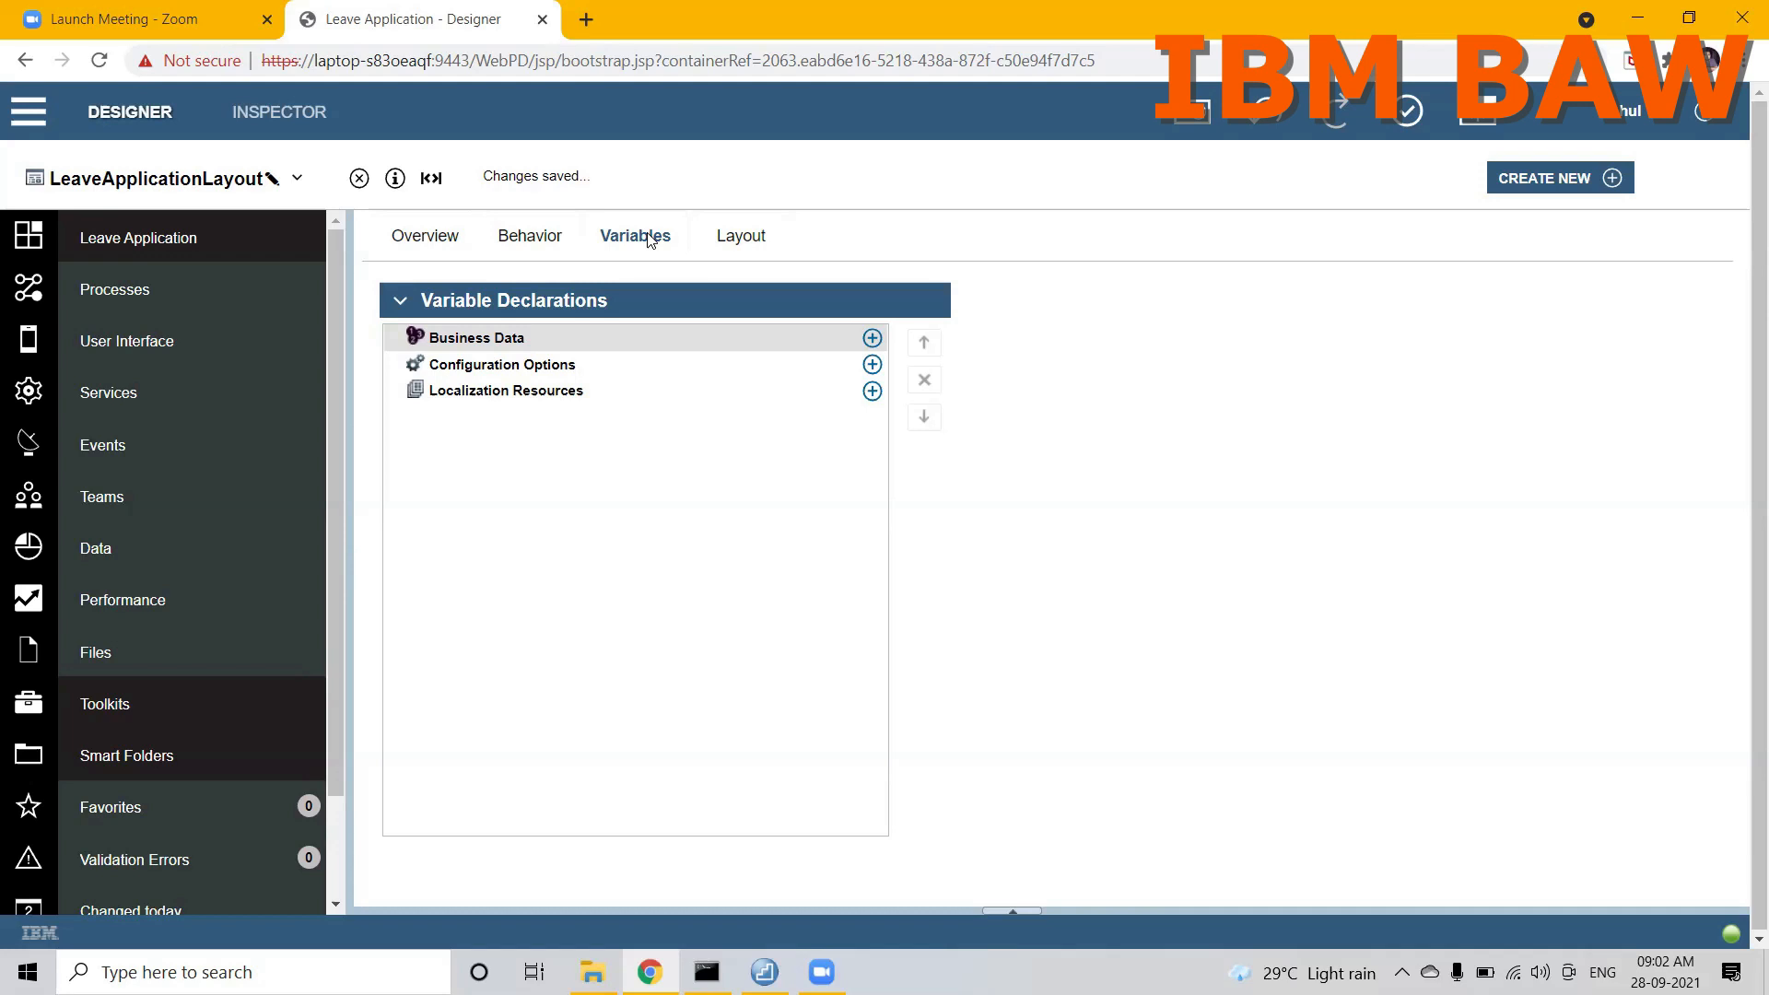
{"action": "left_click", "coordinate": [493, 371]}
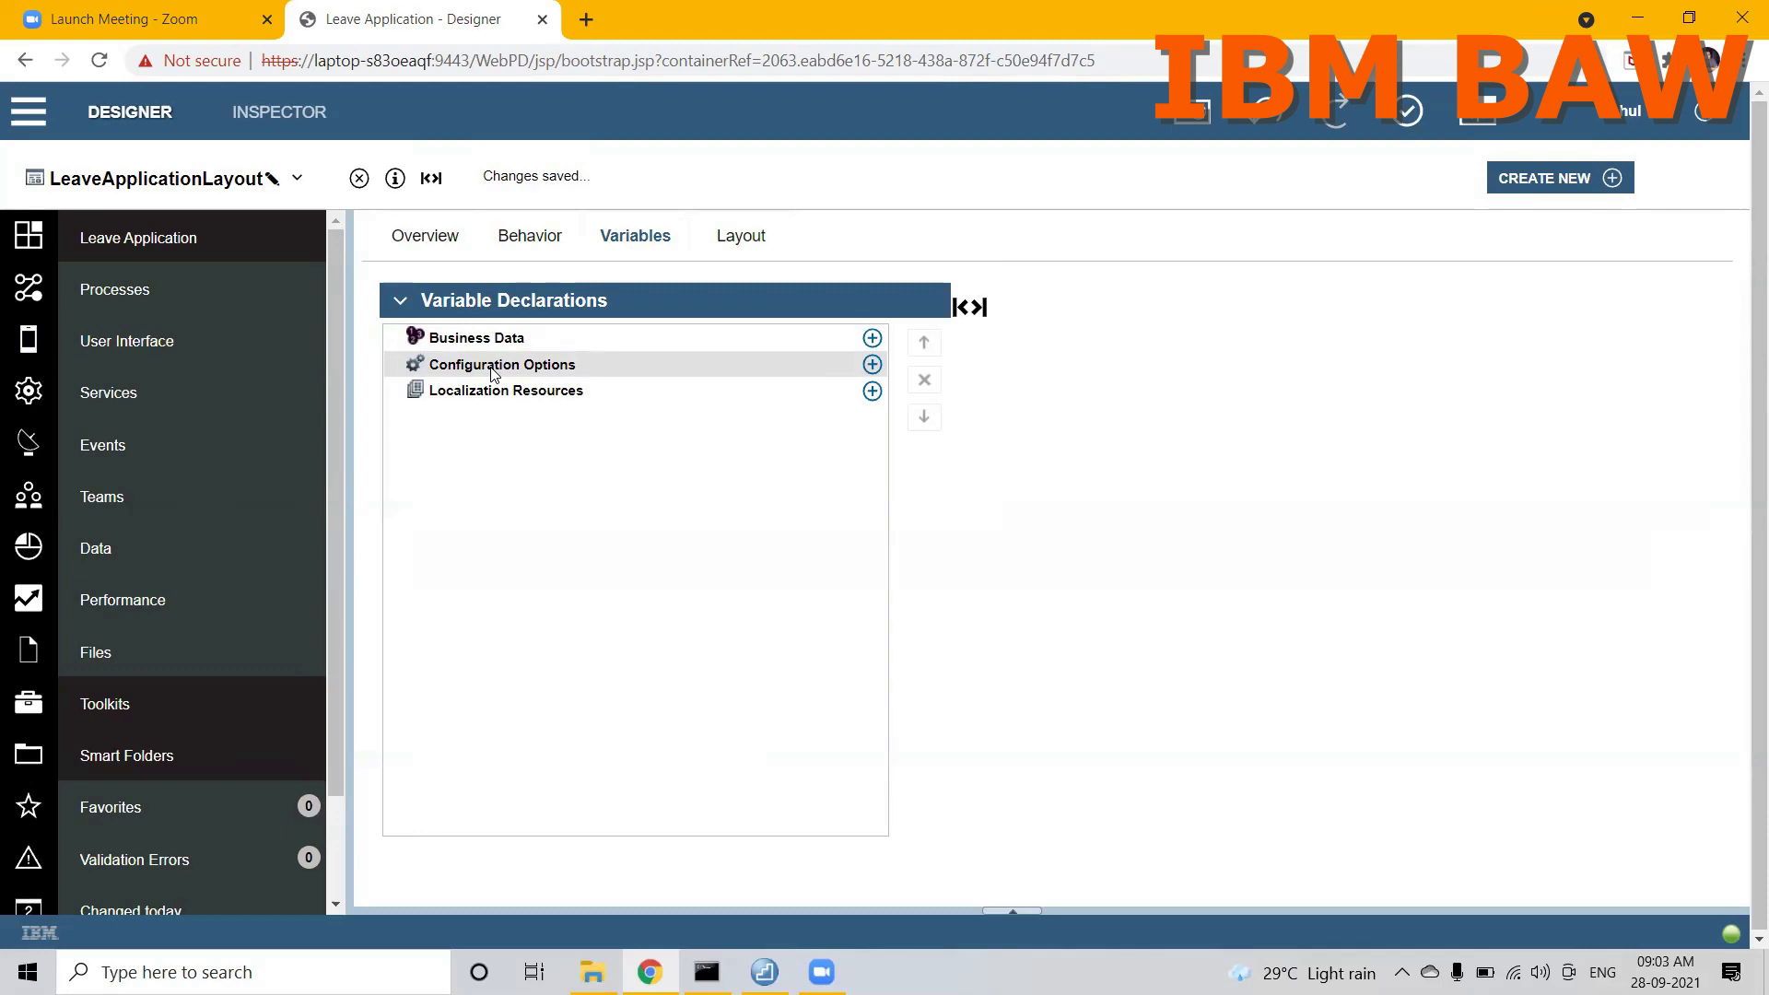
{"action": "left_click", "coordinate": [873, 365]}
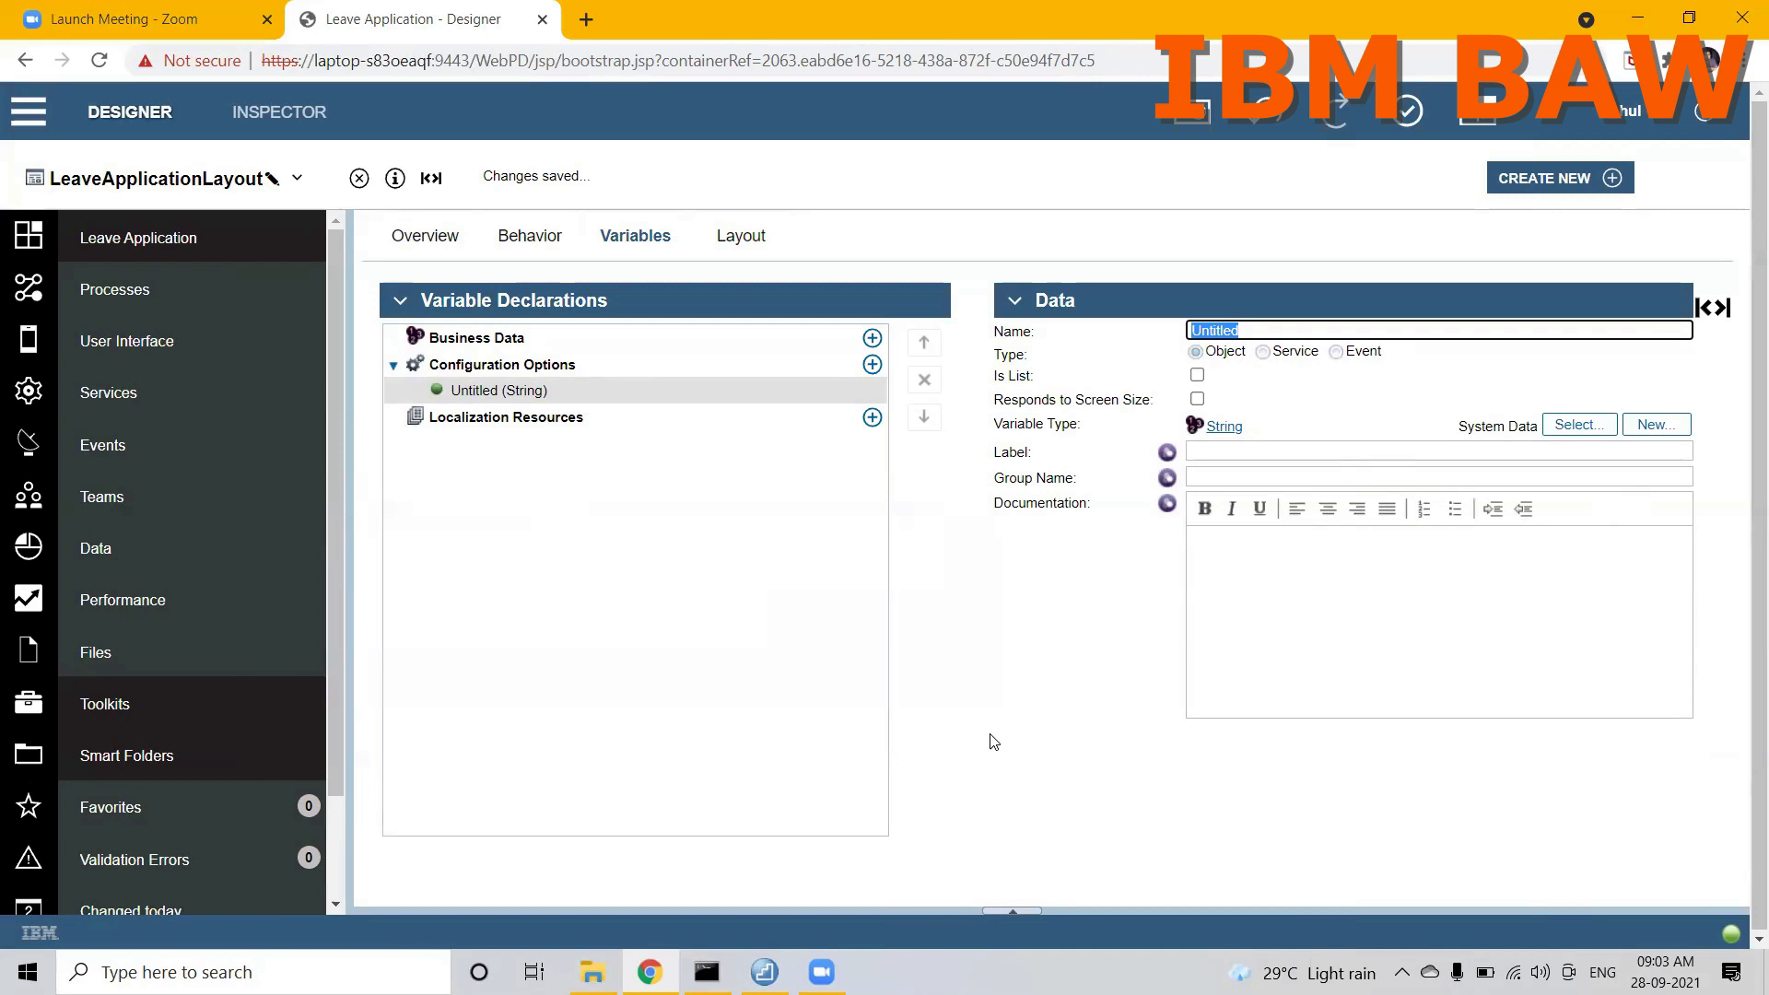
{"action": "type", "text": "human"}
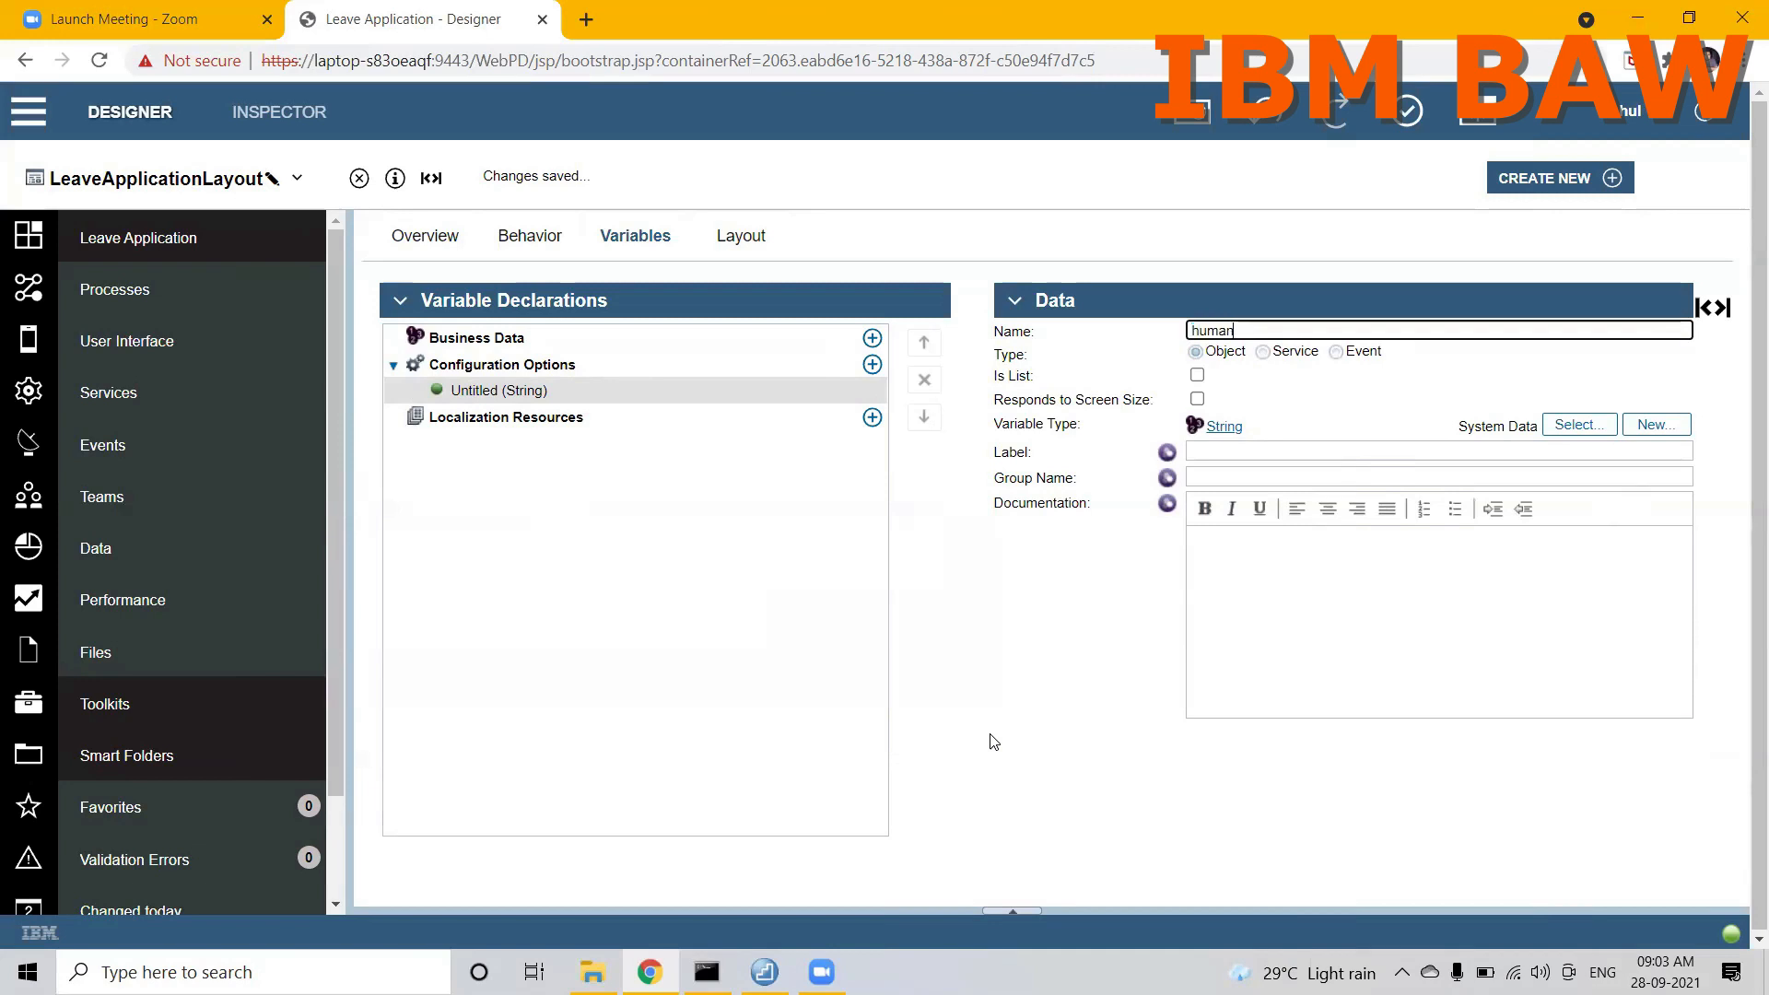
{"action": "type", "text": "Service"}
{"action": "left_click", "coordinate": [912, 705]}
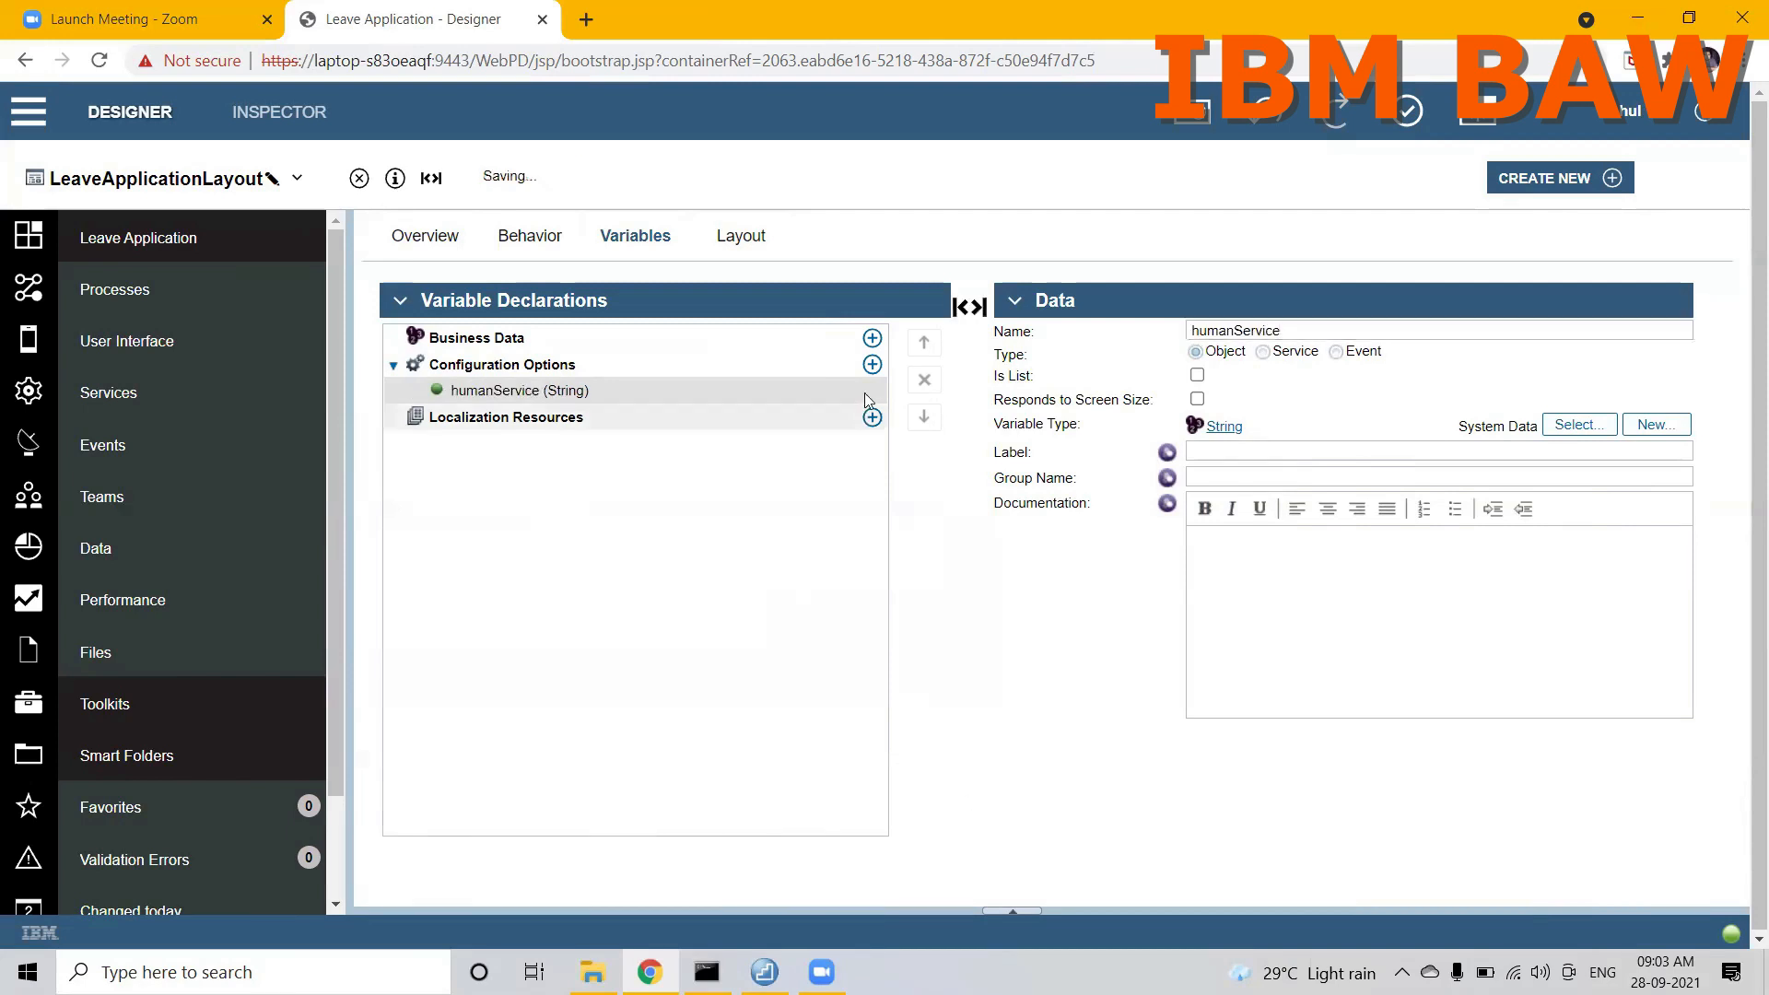
Step: Add another String configuration option named visibility
{"action": "left_click", "coordinate": [873, 366]}
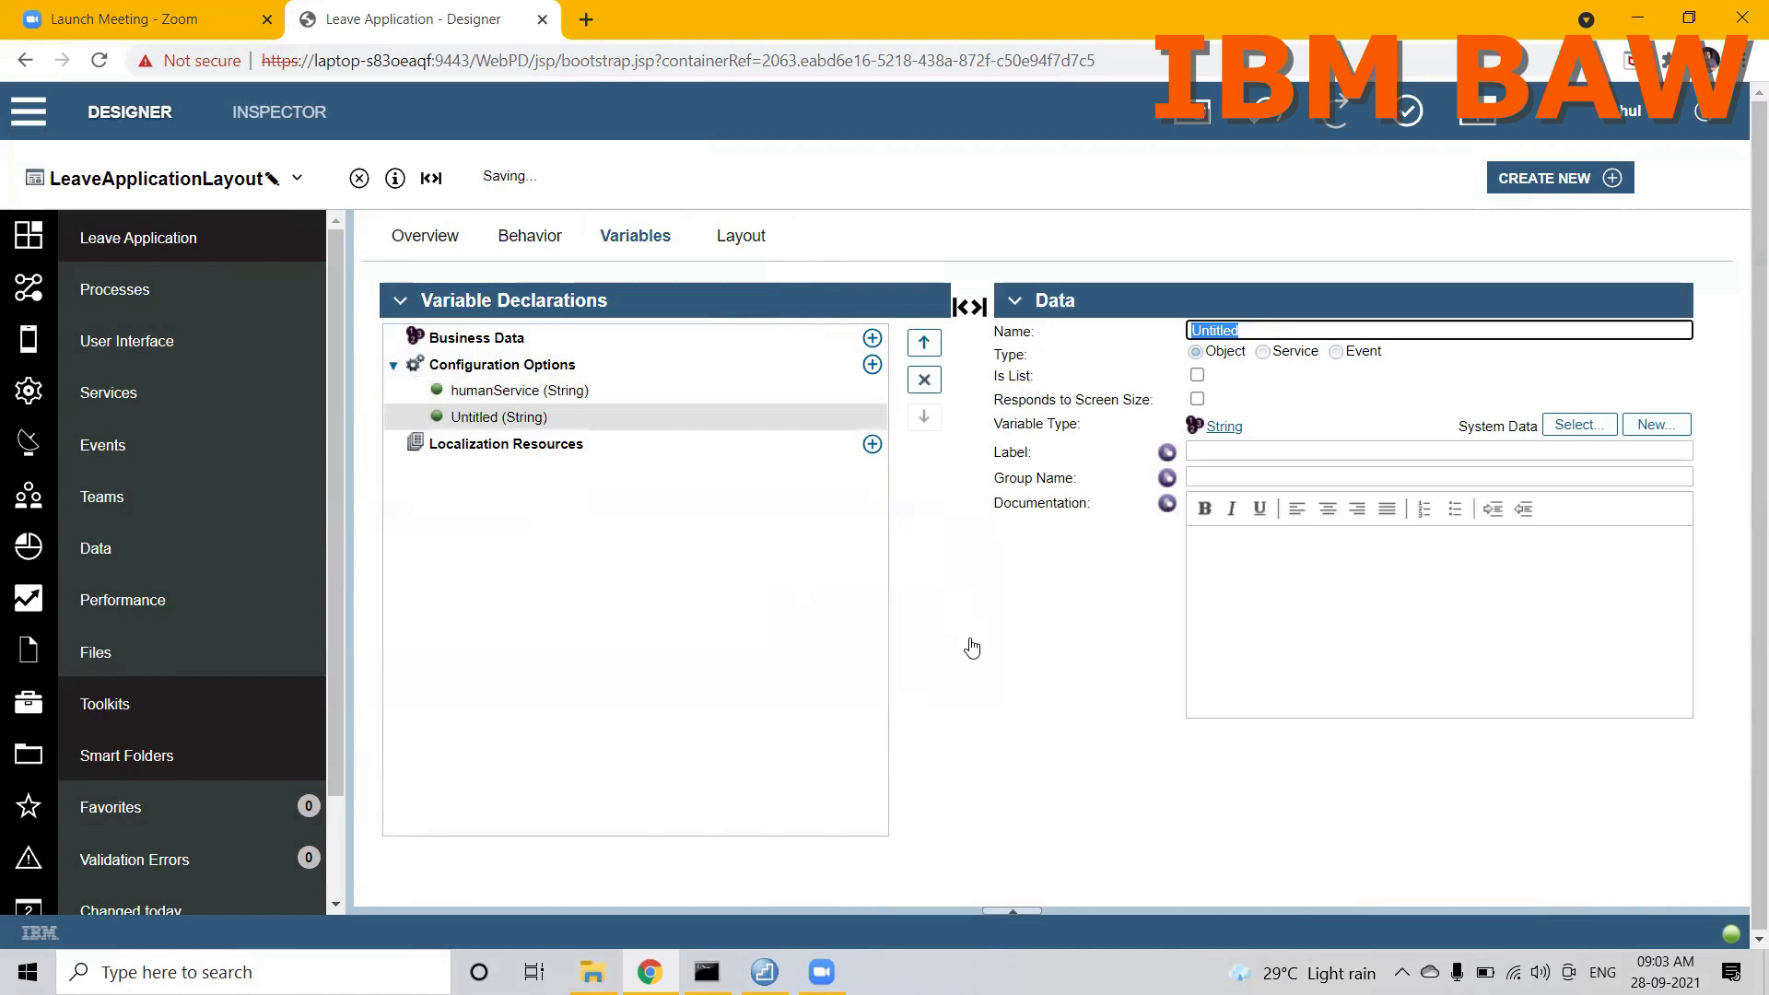
{"action": "type", "text": "visibility"}
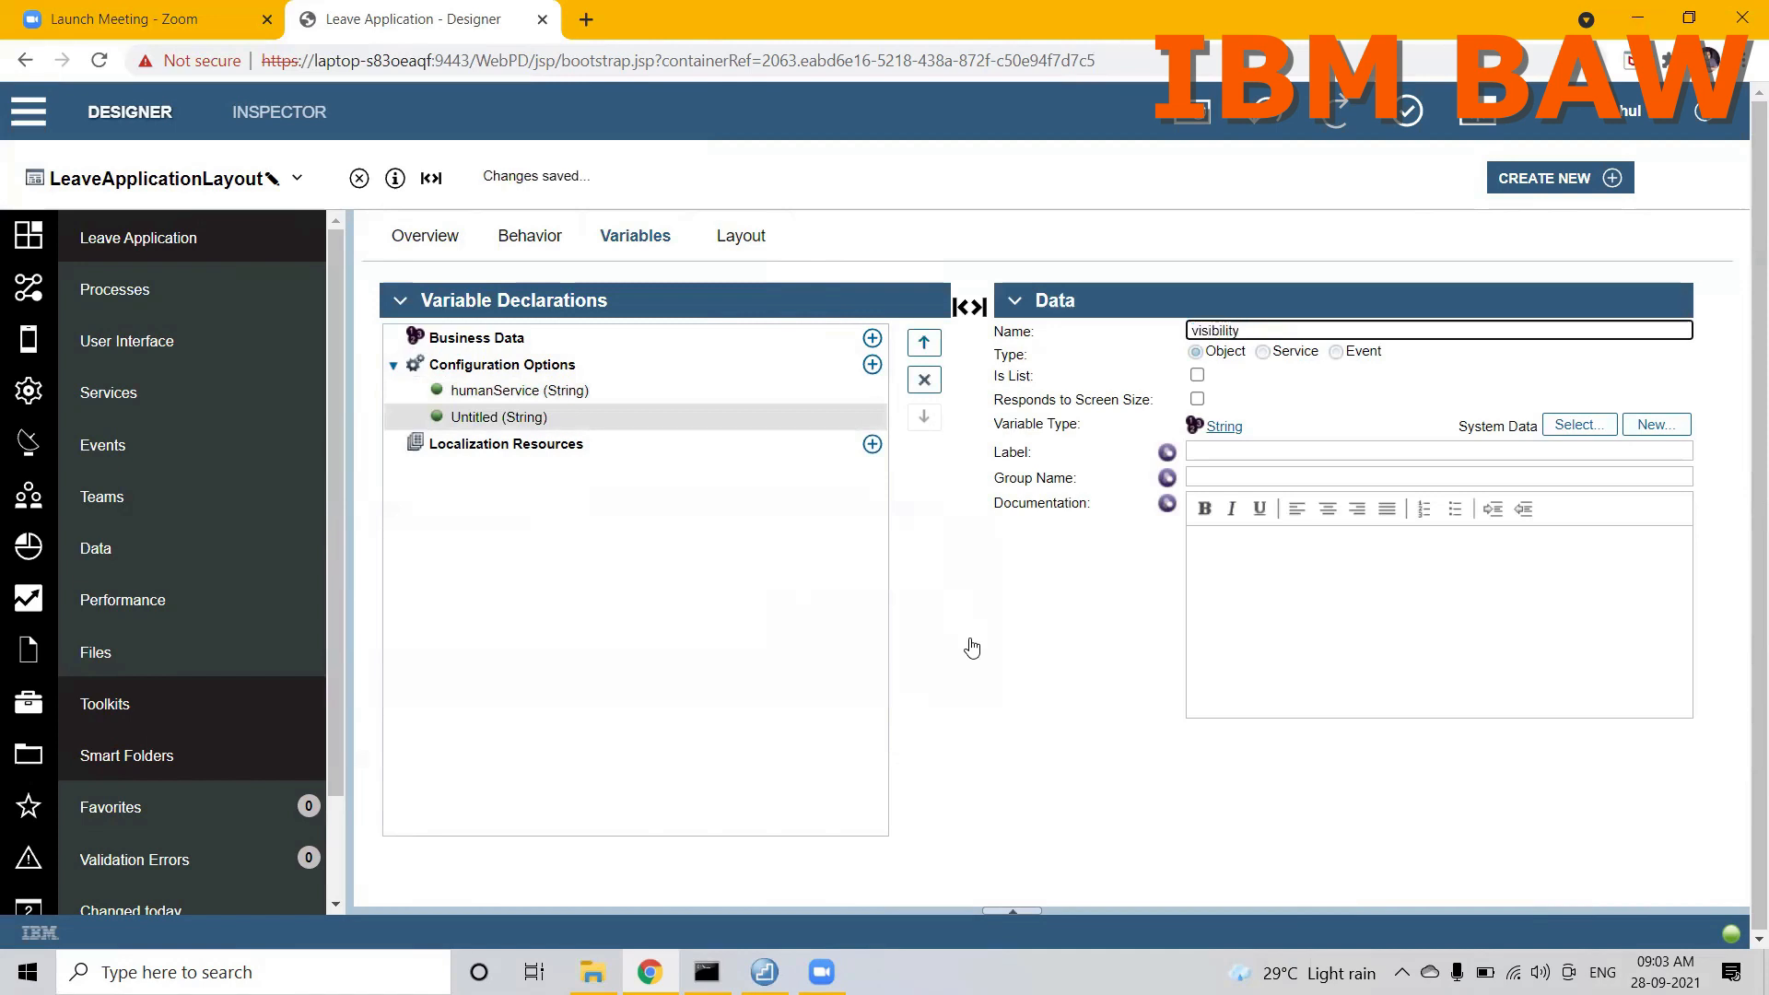
{"action": "left_click", "coordinate": [972, 648]}
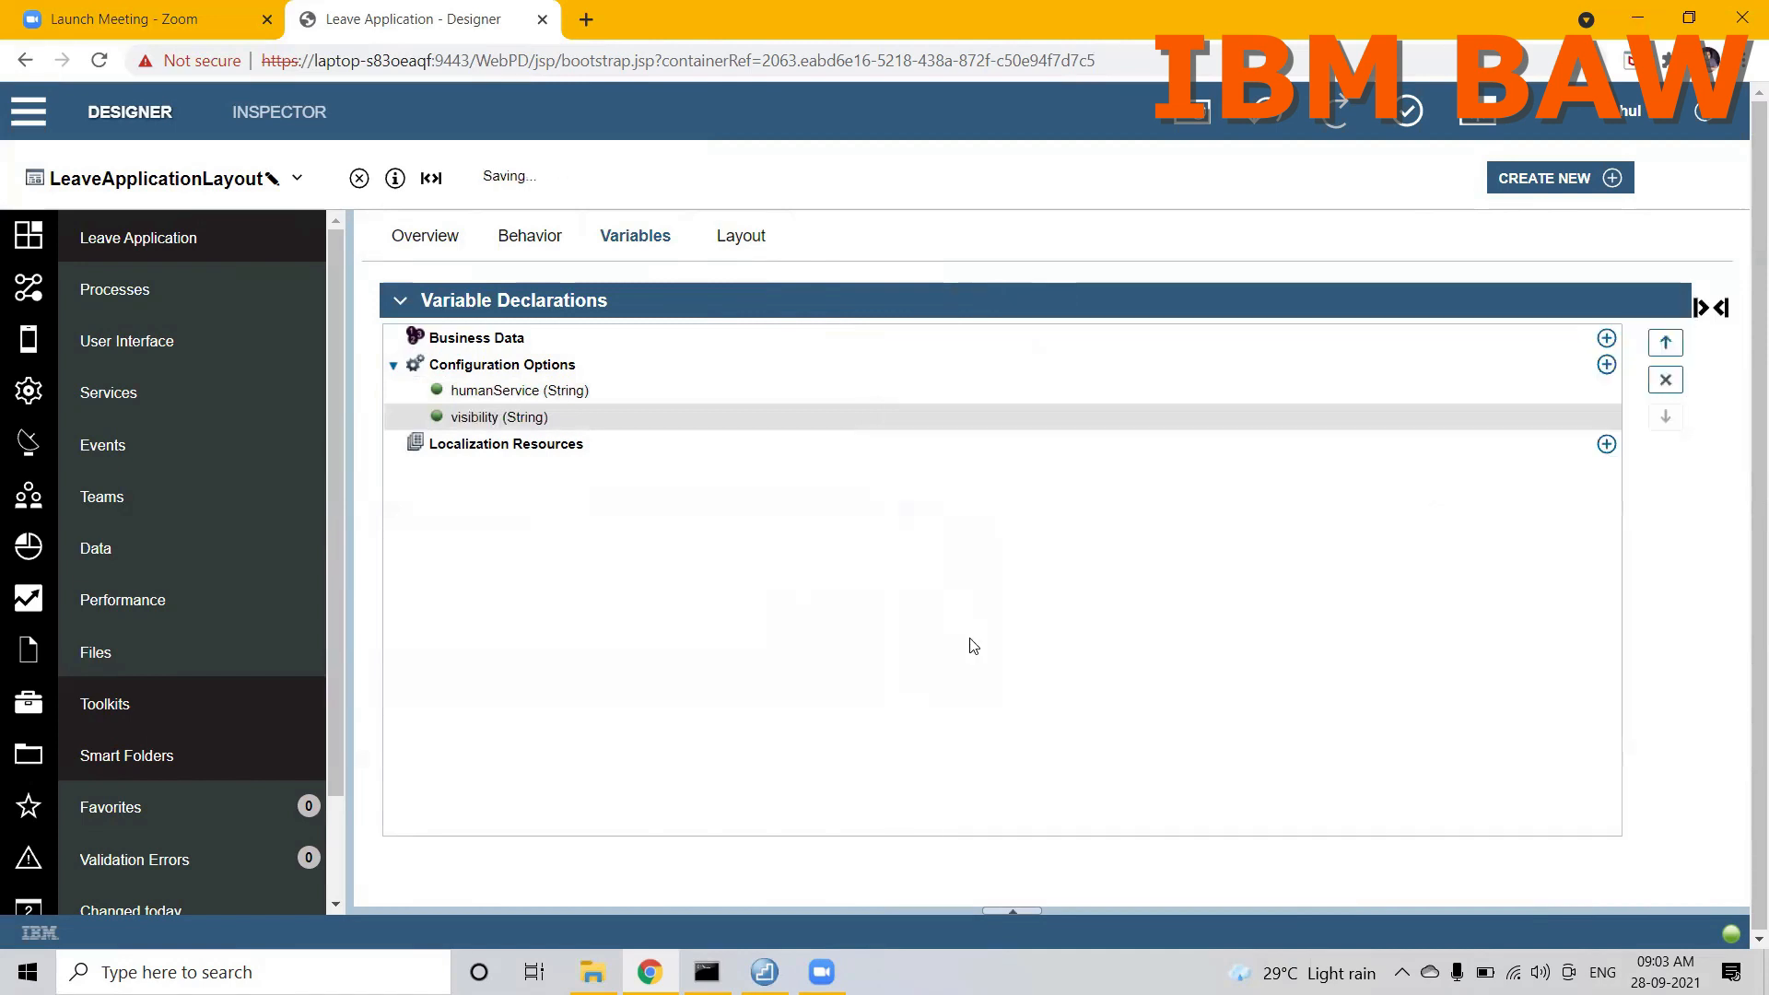
Step: Add a configuration option named employeeInformation and set its variable type to the EmployeeInformation business object
{"action": "left_click", "coordinate": [1711, 310]}
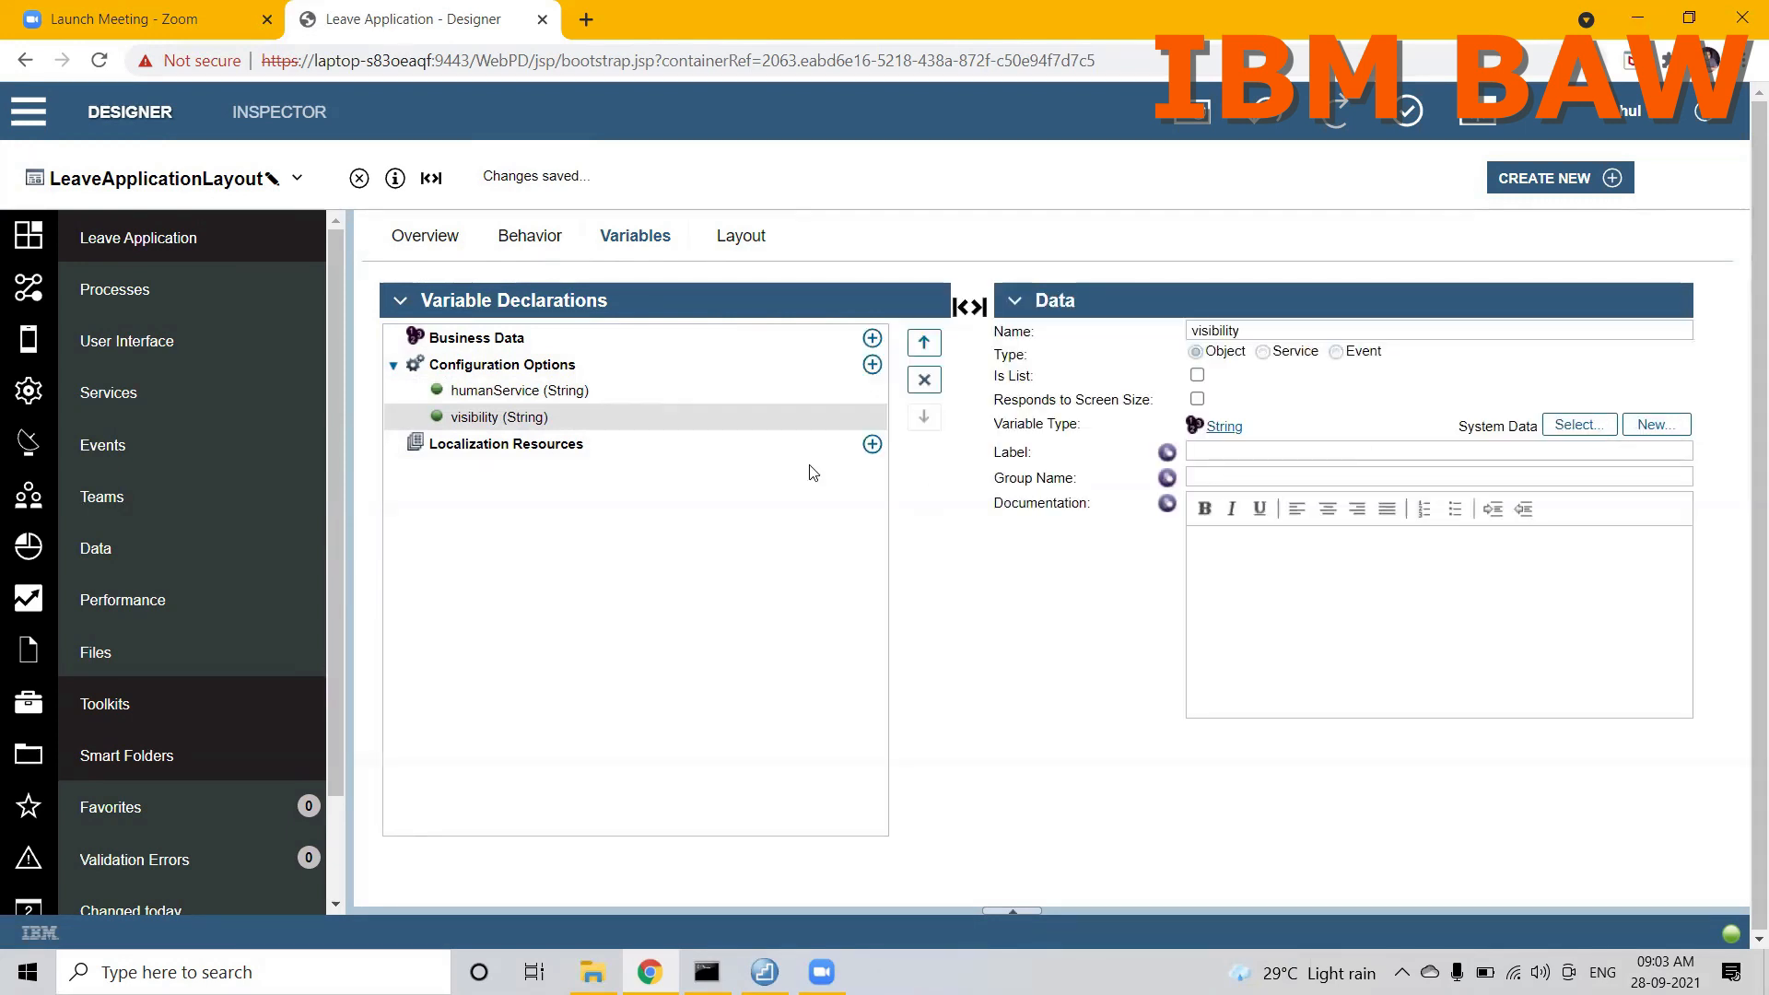
{"action": "left_click", "coordinate": [872, 365]}
{"action": "type", "text": "em"}
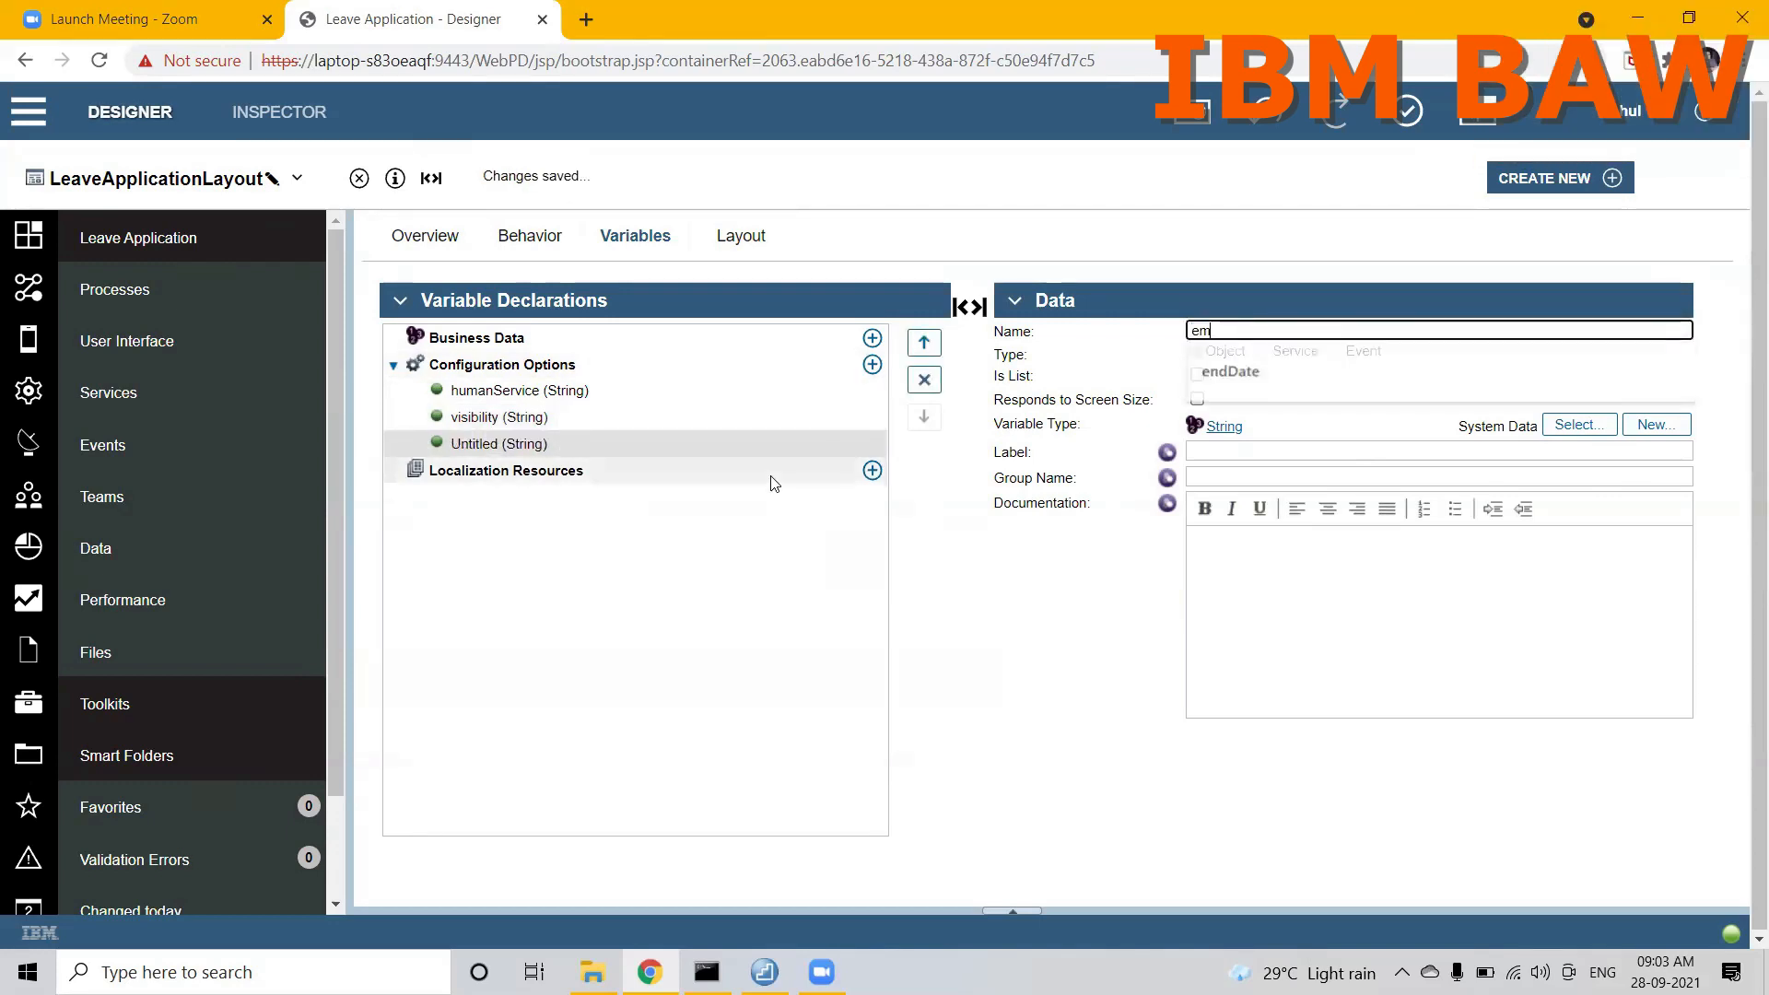
{"action": "type", "text": "ployeeInformation"}
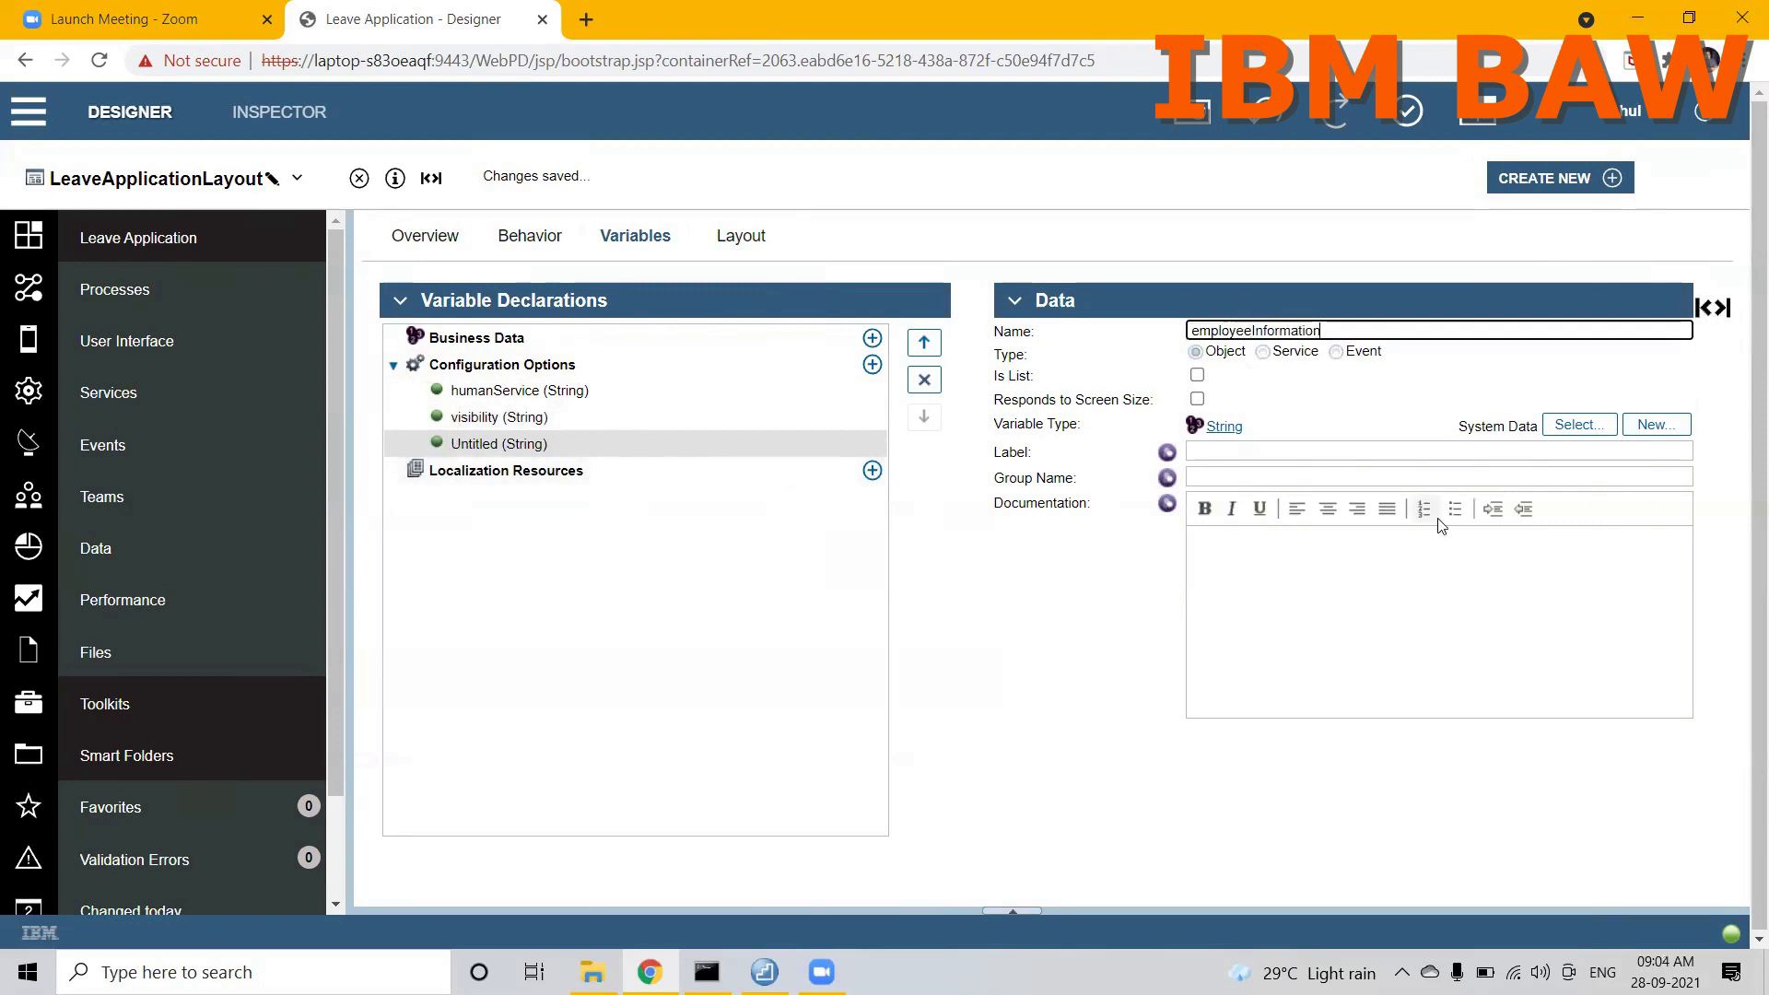
{"action": "left_click", "coordinate": [1579, 425]}
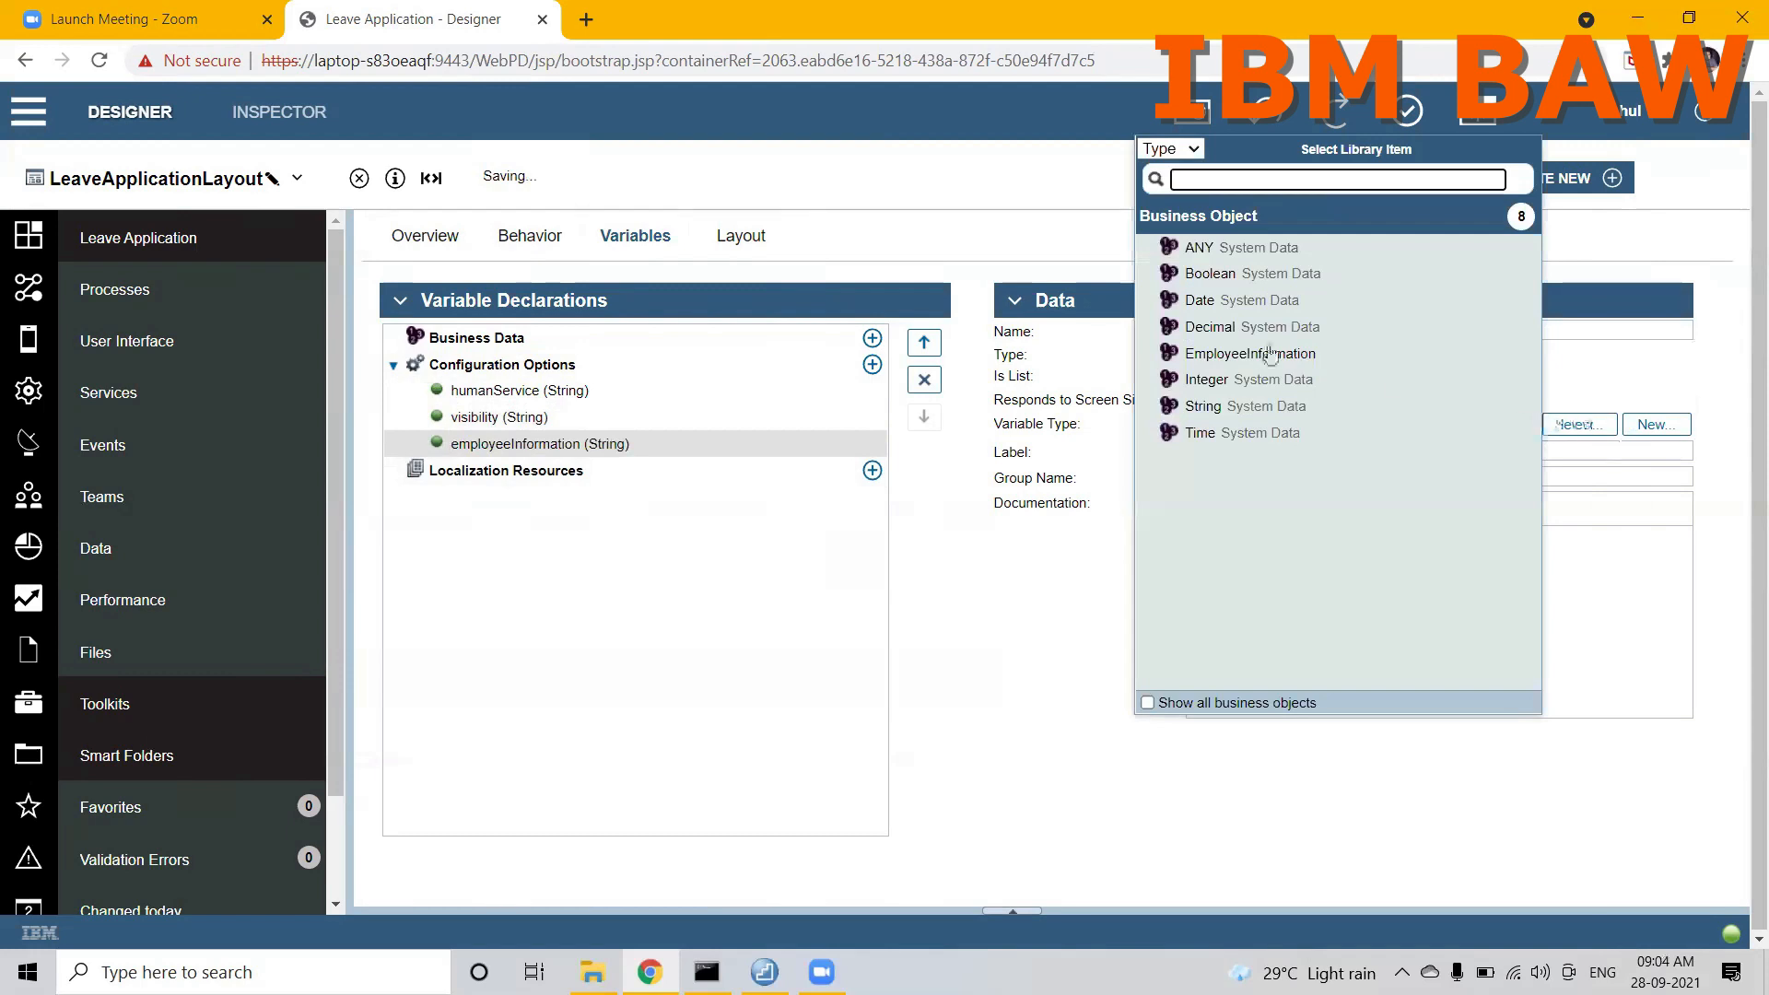
{"action": "left_click", "coordinate": [1223, 365]}
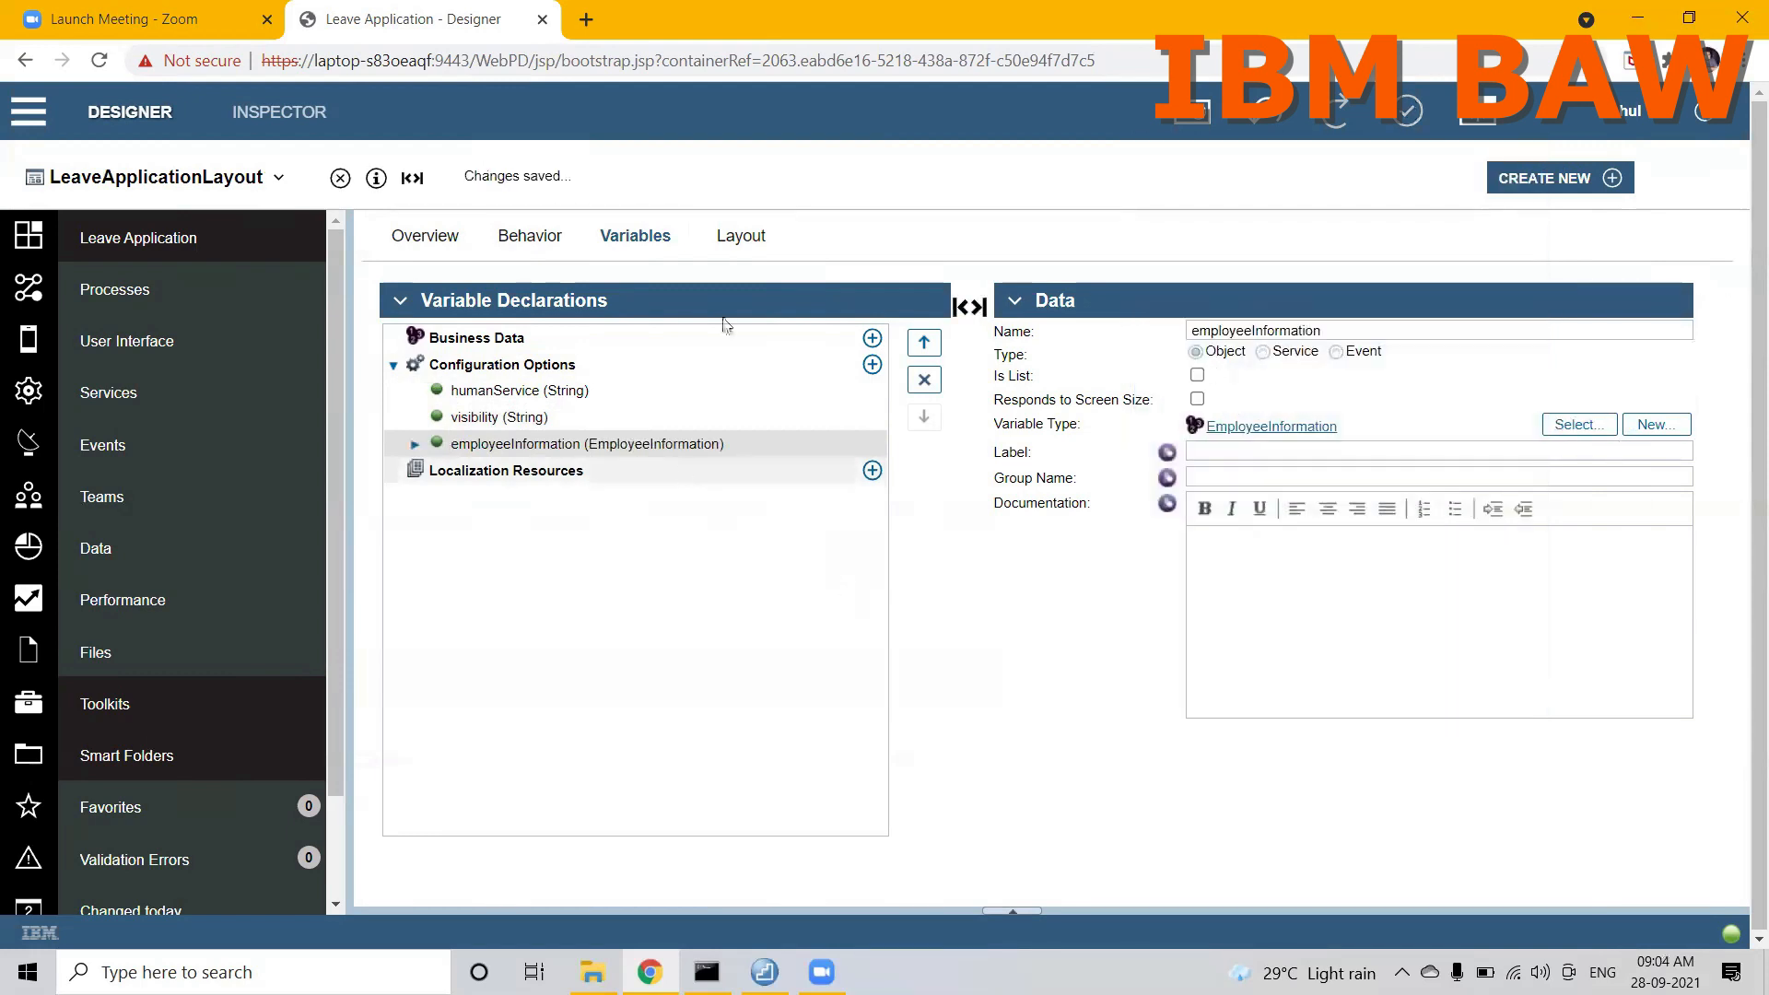
Step: Filter the stock views by "text" and place a Text control inside the Vertical Layout of the coach view
{"action": "left_click", "coordinate": [742, 241]}
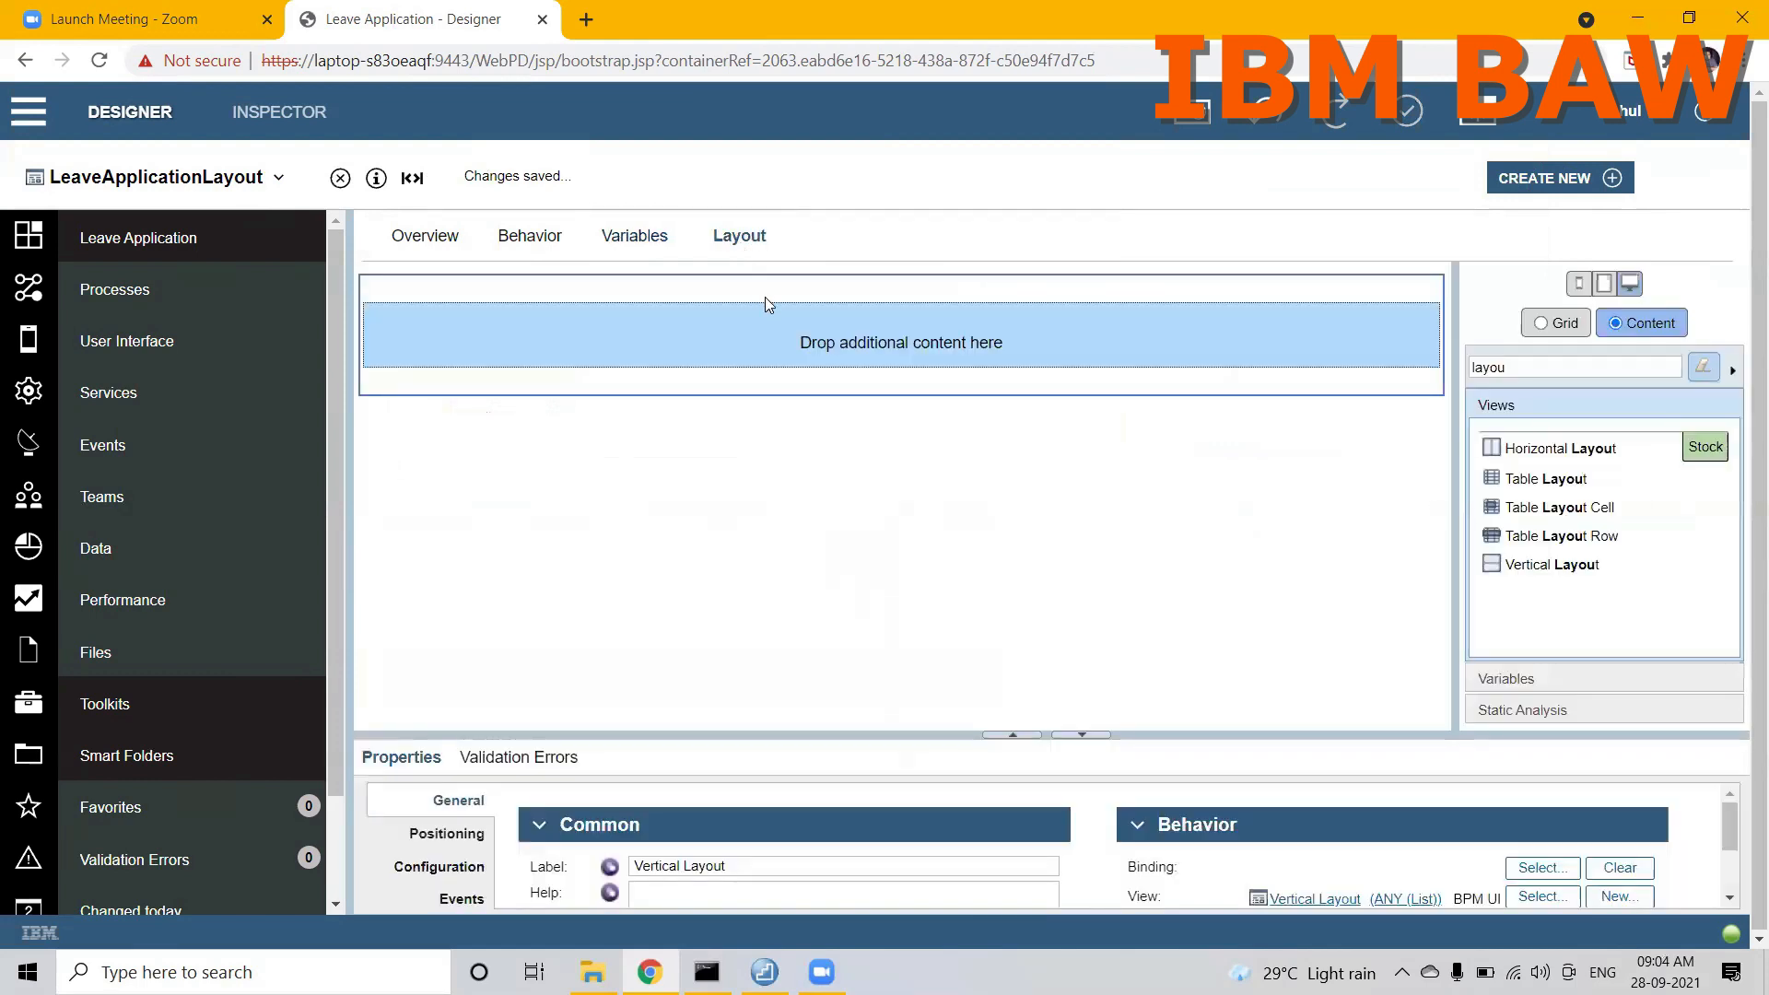
{"action": "left_click", "coordinate": [1483, 368]}
{"action": "double_click", "coordinate": [1484, 367]}
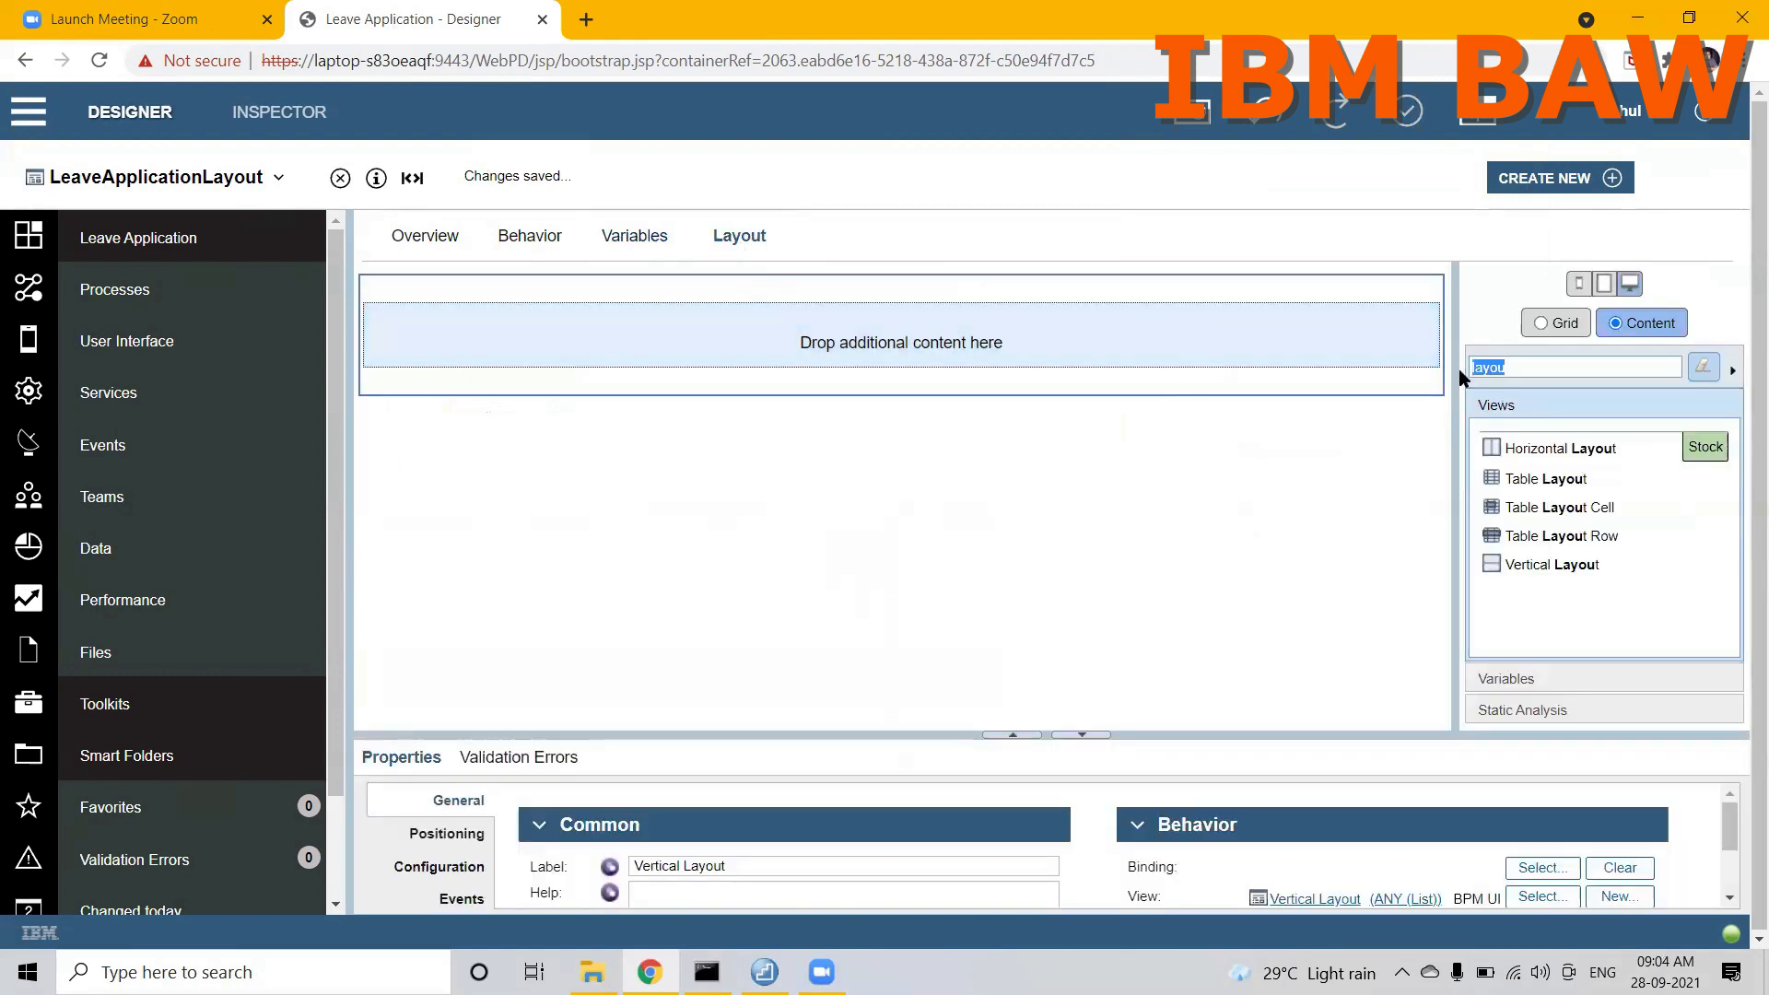
{"action": "key", "text": "BackSpace"}
{"action": "type", "text": "text"}
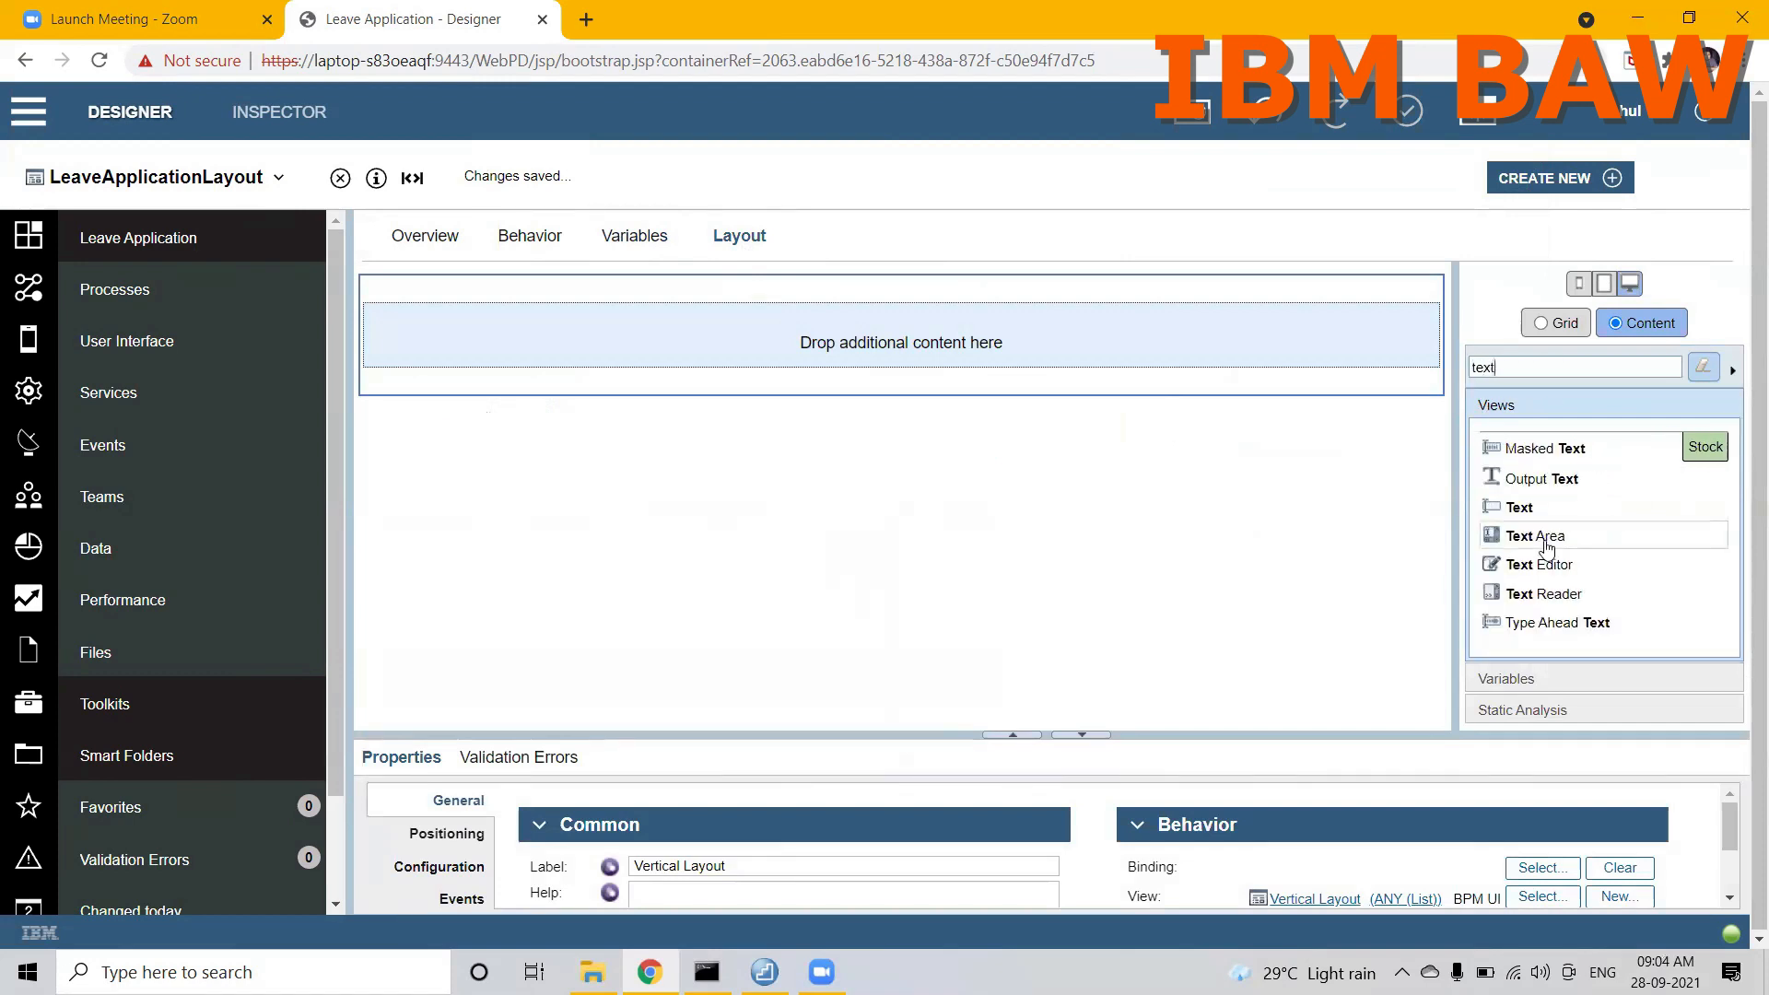
{"action": "left_click_drag", "start_coordinate": [1519, 506], "coordinate": [1155, 331]}
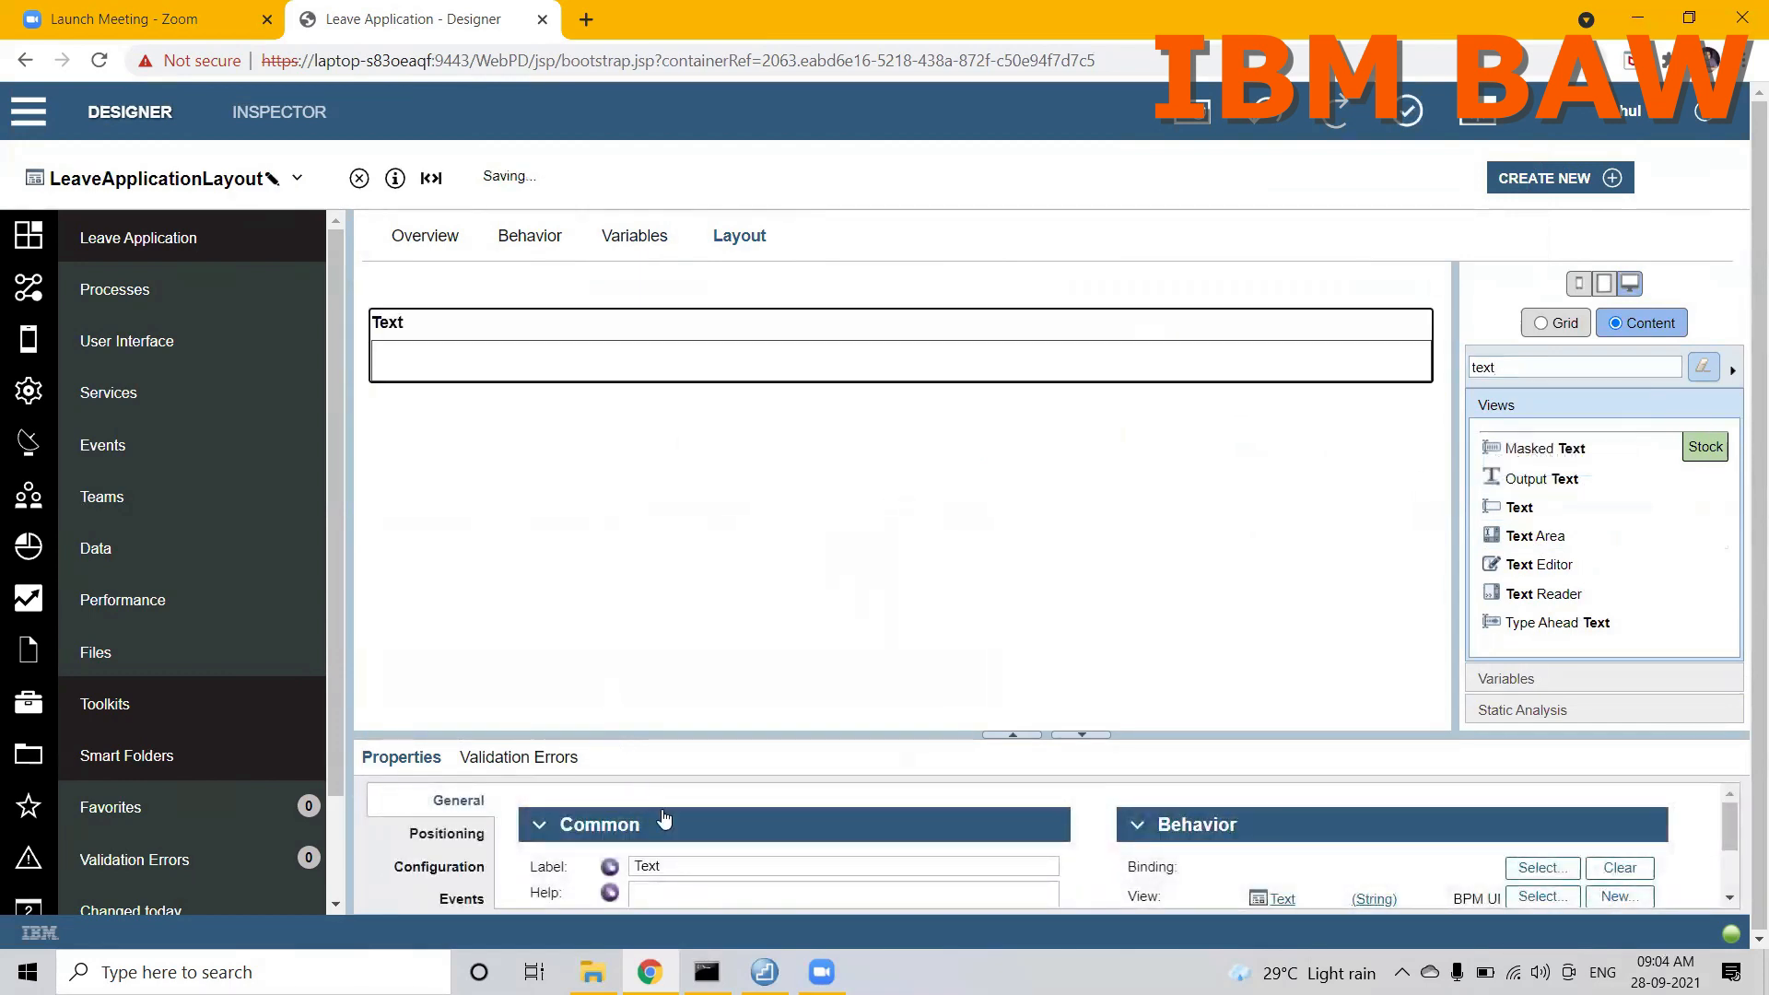
Step: Label the new text control Employee ID and bind it to employeeInformation.empID
{"action": "left_click", "coordinate": [670, 866]}
{"action": "type", "text": "Em"}
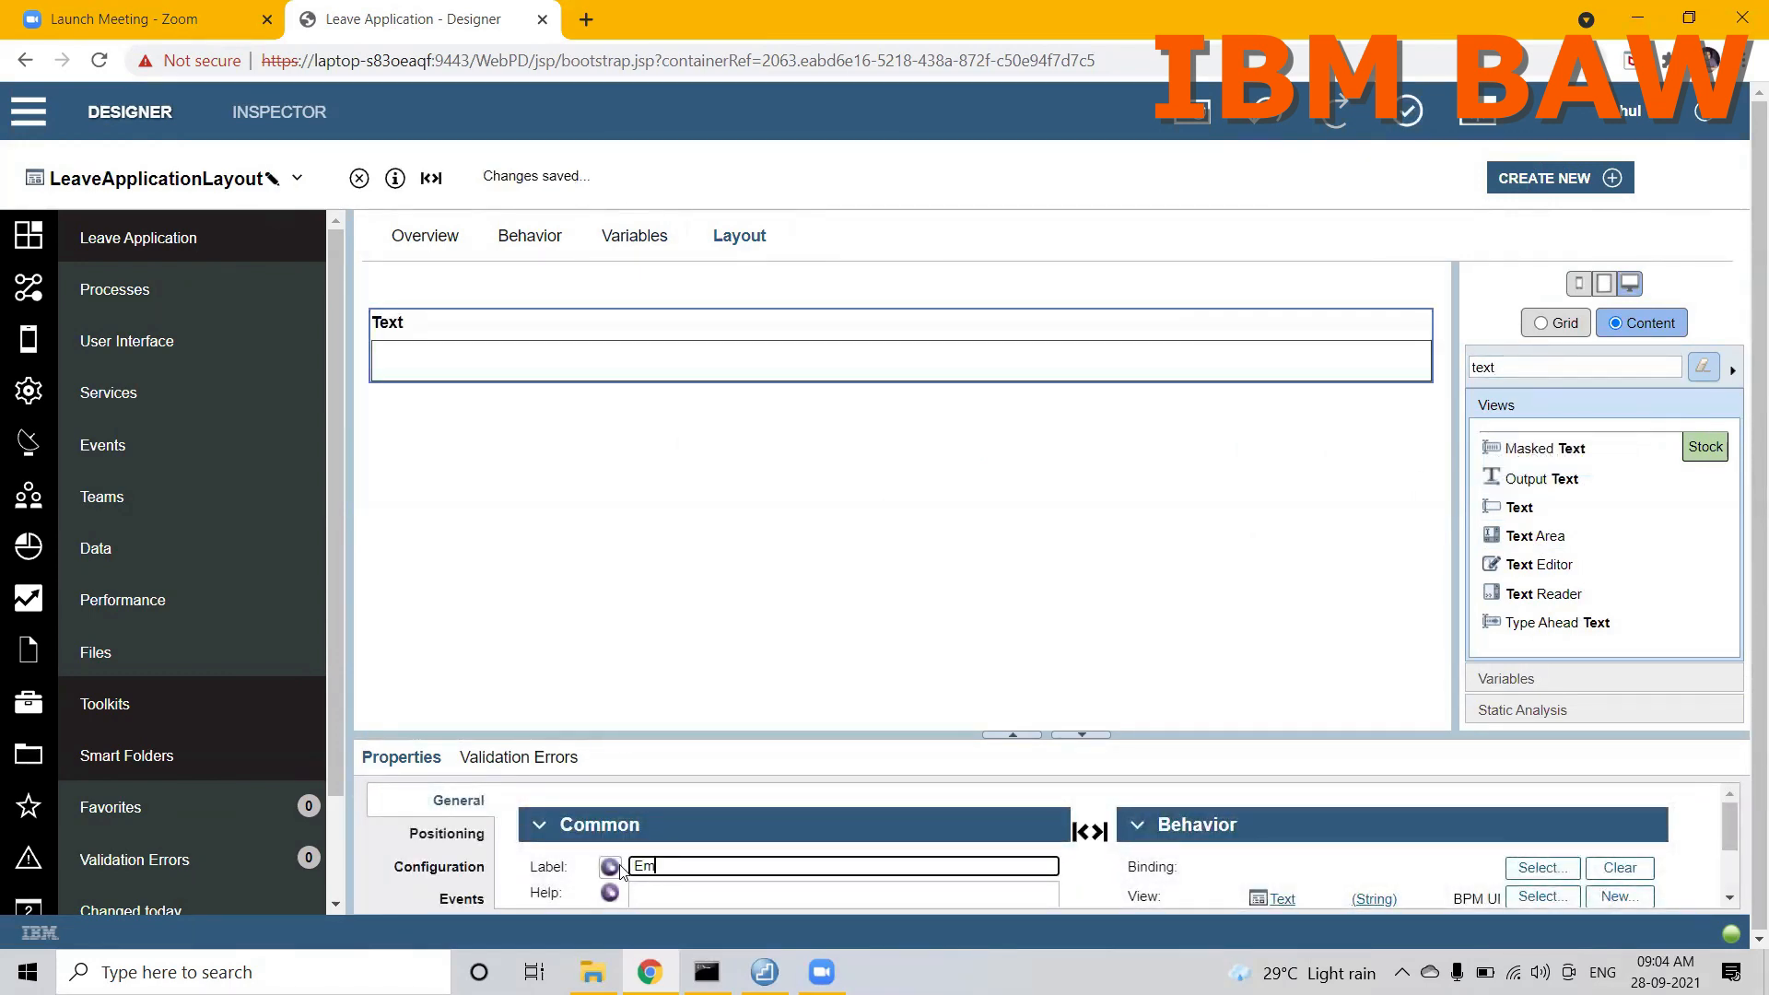
{"action": "type", "text": "ployee ID"}
{"action": "left_click", "coordinate": [1537, 869]}
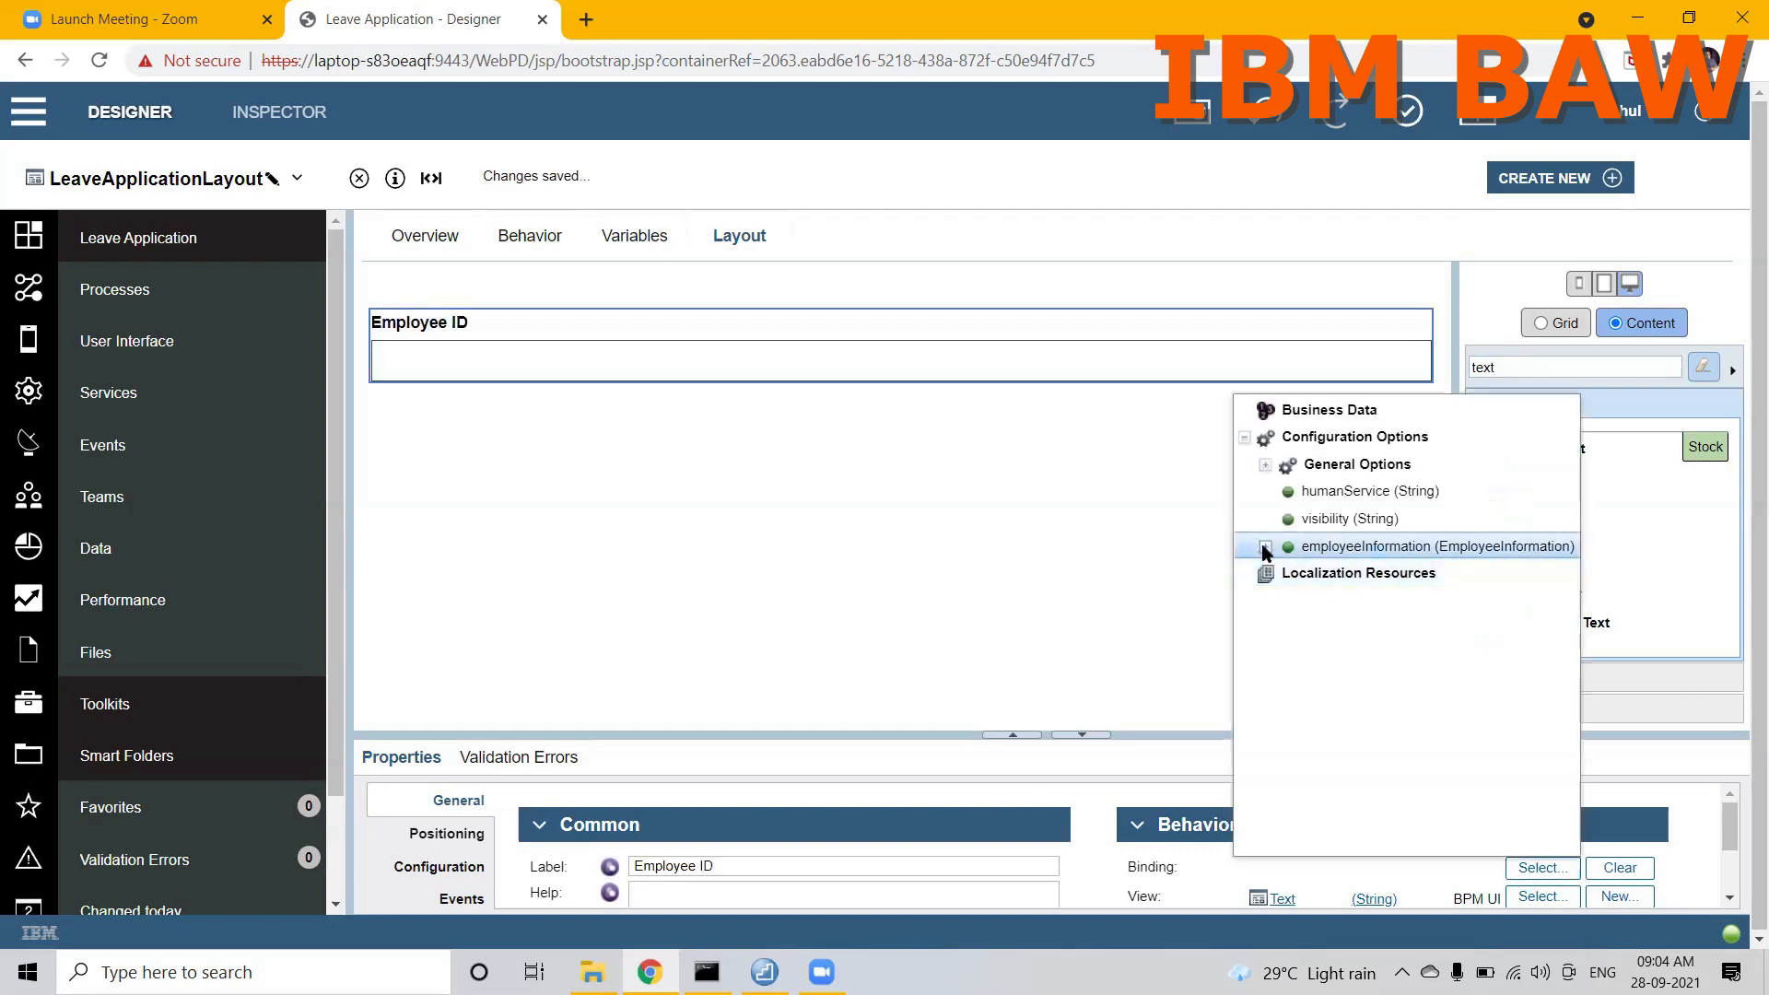
{"action": "left_click", "coordinate": [1265, 547]}
{"action": "left_click", "coordinate": [1370, 573]}
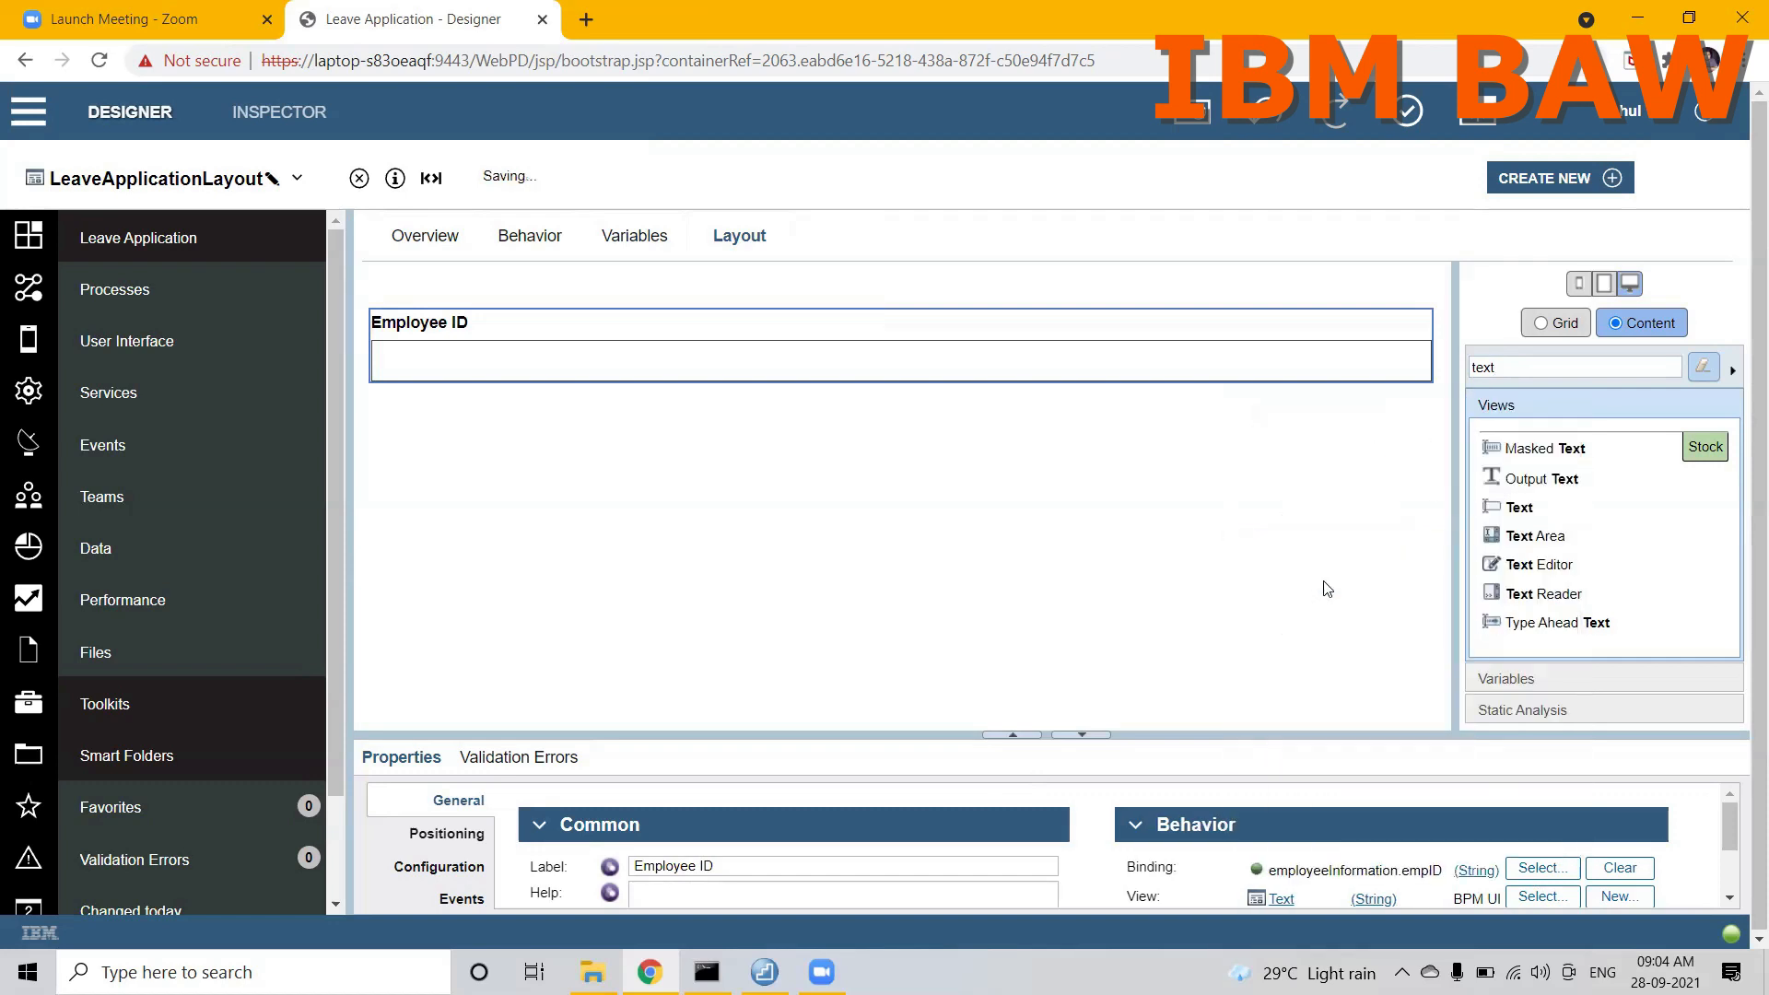
Step: Place a second Text control below Employee ID and label it Employee Name
{"action": "left_click_drag", "start_coordinate": [1520, 510], "coordinate": [1291, 386]}
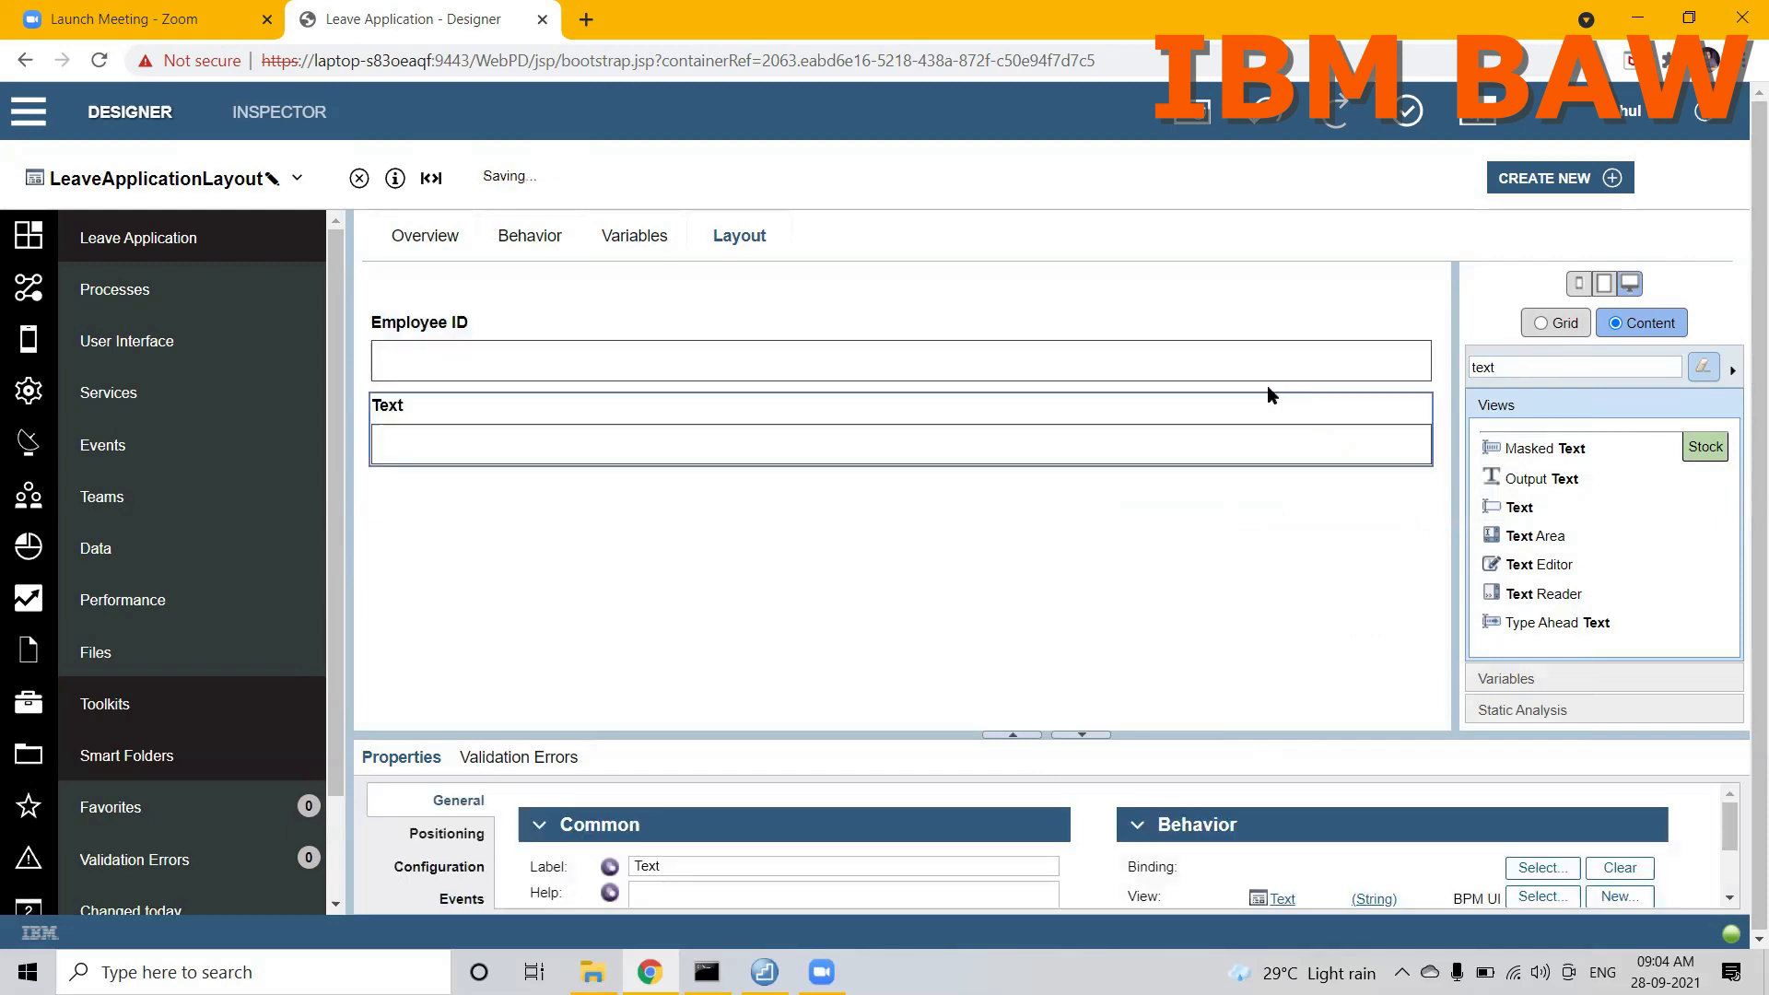
{"action": "double_click", "coordinate": [770, 866]}
{"action": "type", "text": "Employee"}
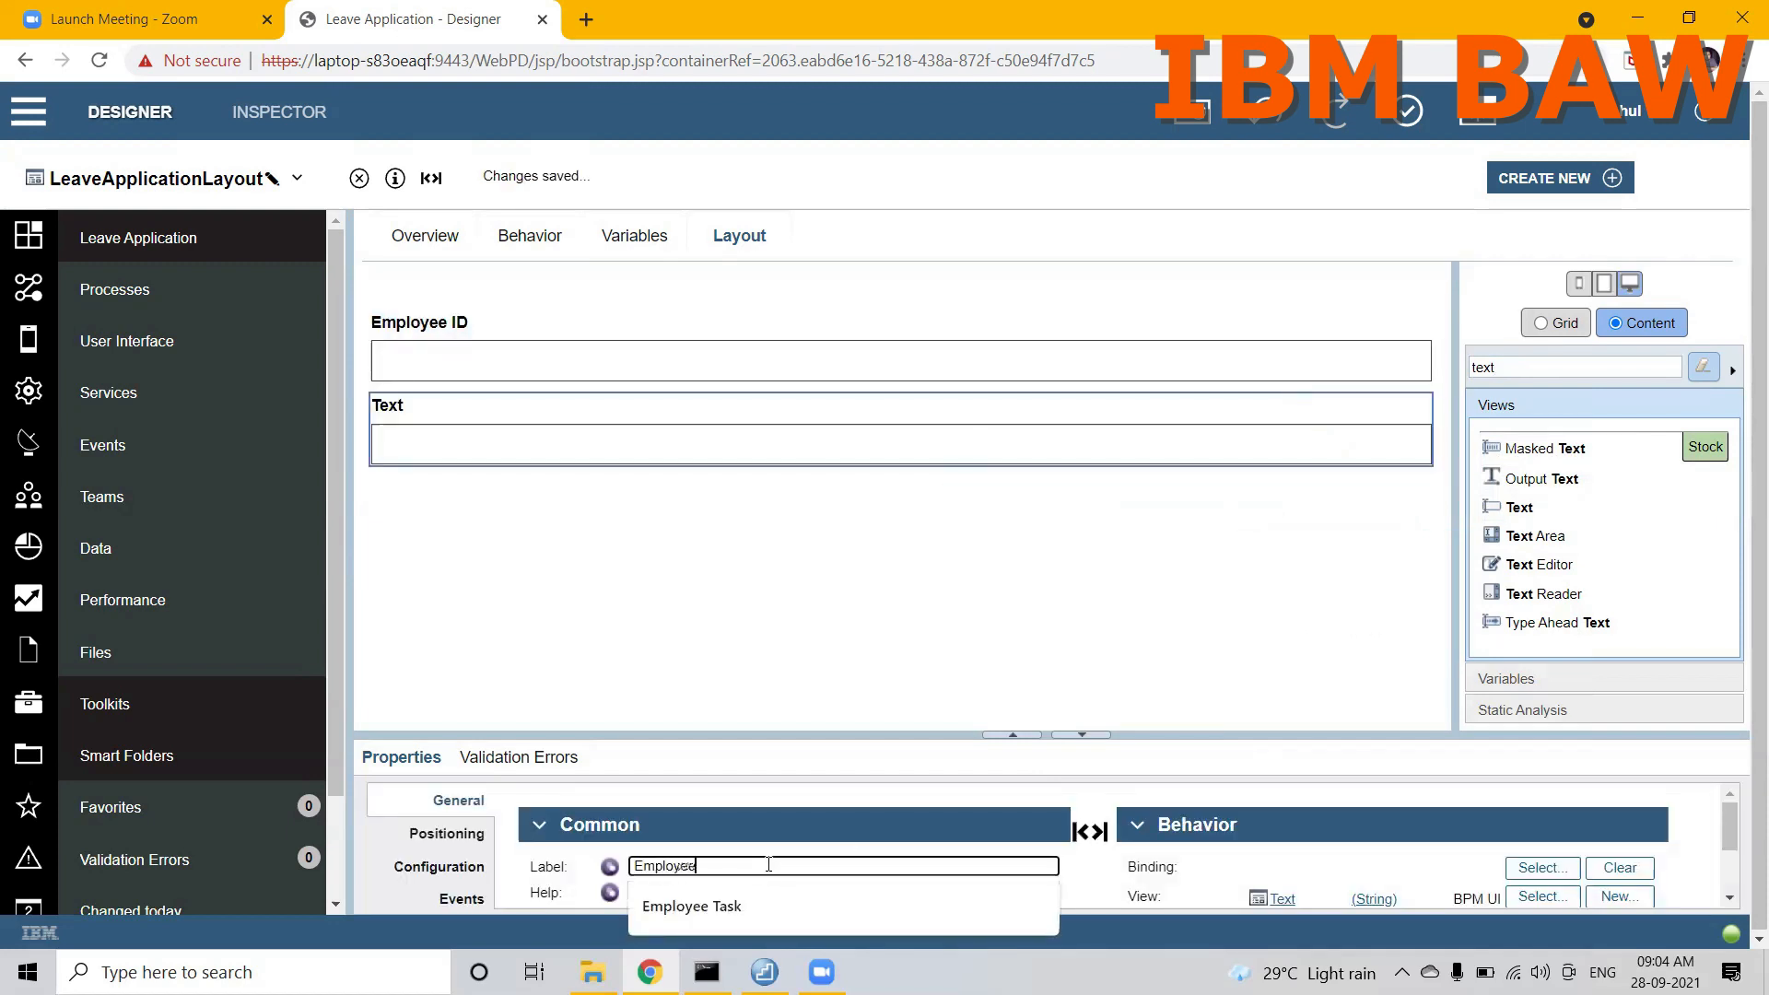
{"action": "type", "text": " Name"}
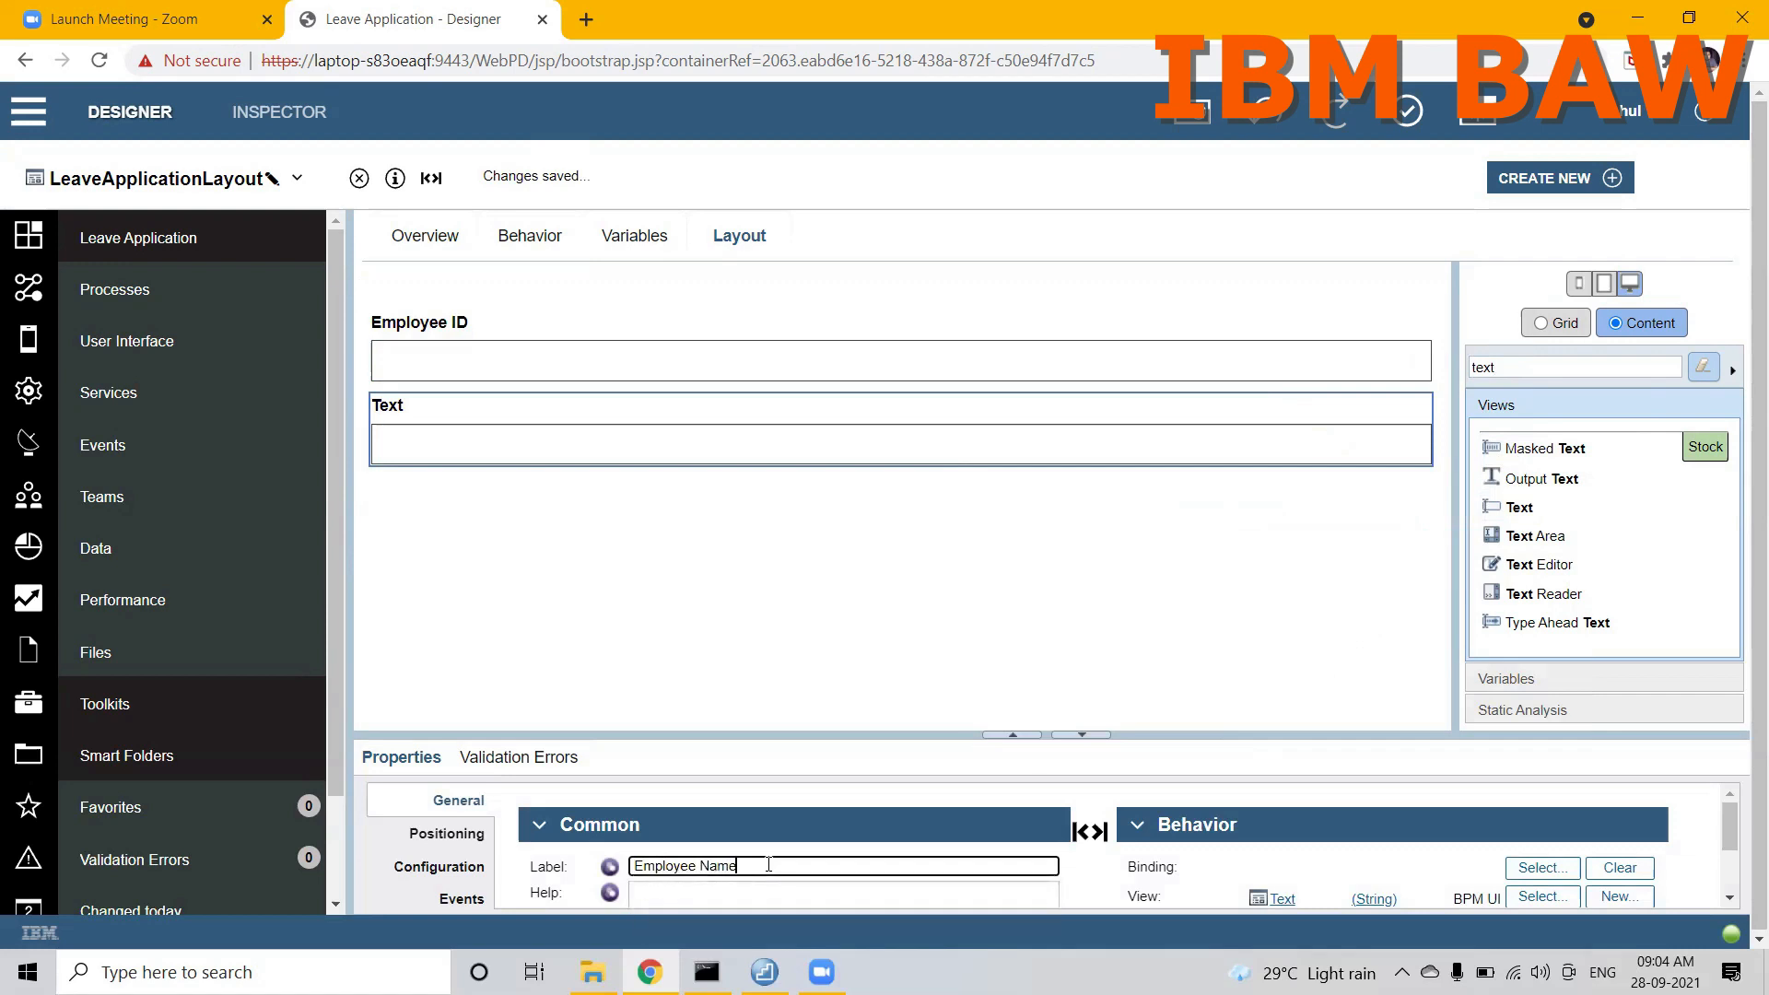
{"action": "left_click", "coordinate": [1115, 656]}
Step: Enlarge the properties area and bind the Employee Name control to employeeInformation.empName
{"action": "left_click_drag", "start_coordinate": [1155, 728], "coordinate": [1138, 650]}
{"action": "left_click", "coordinate": [995, 441]}
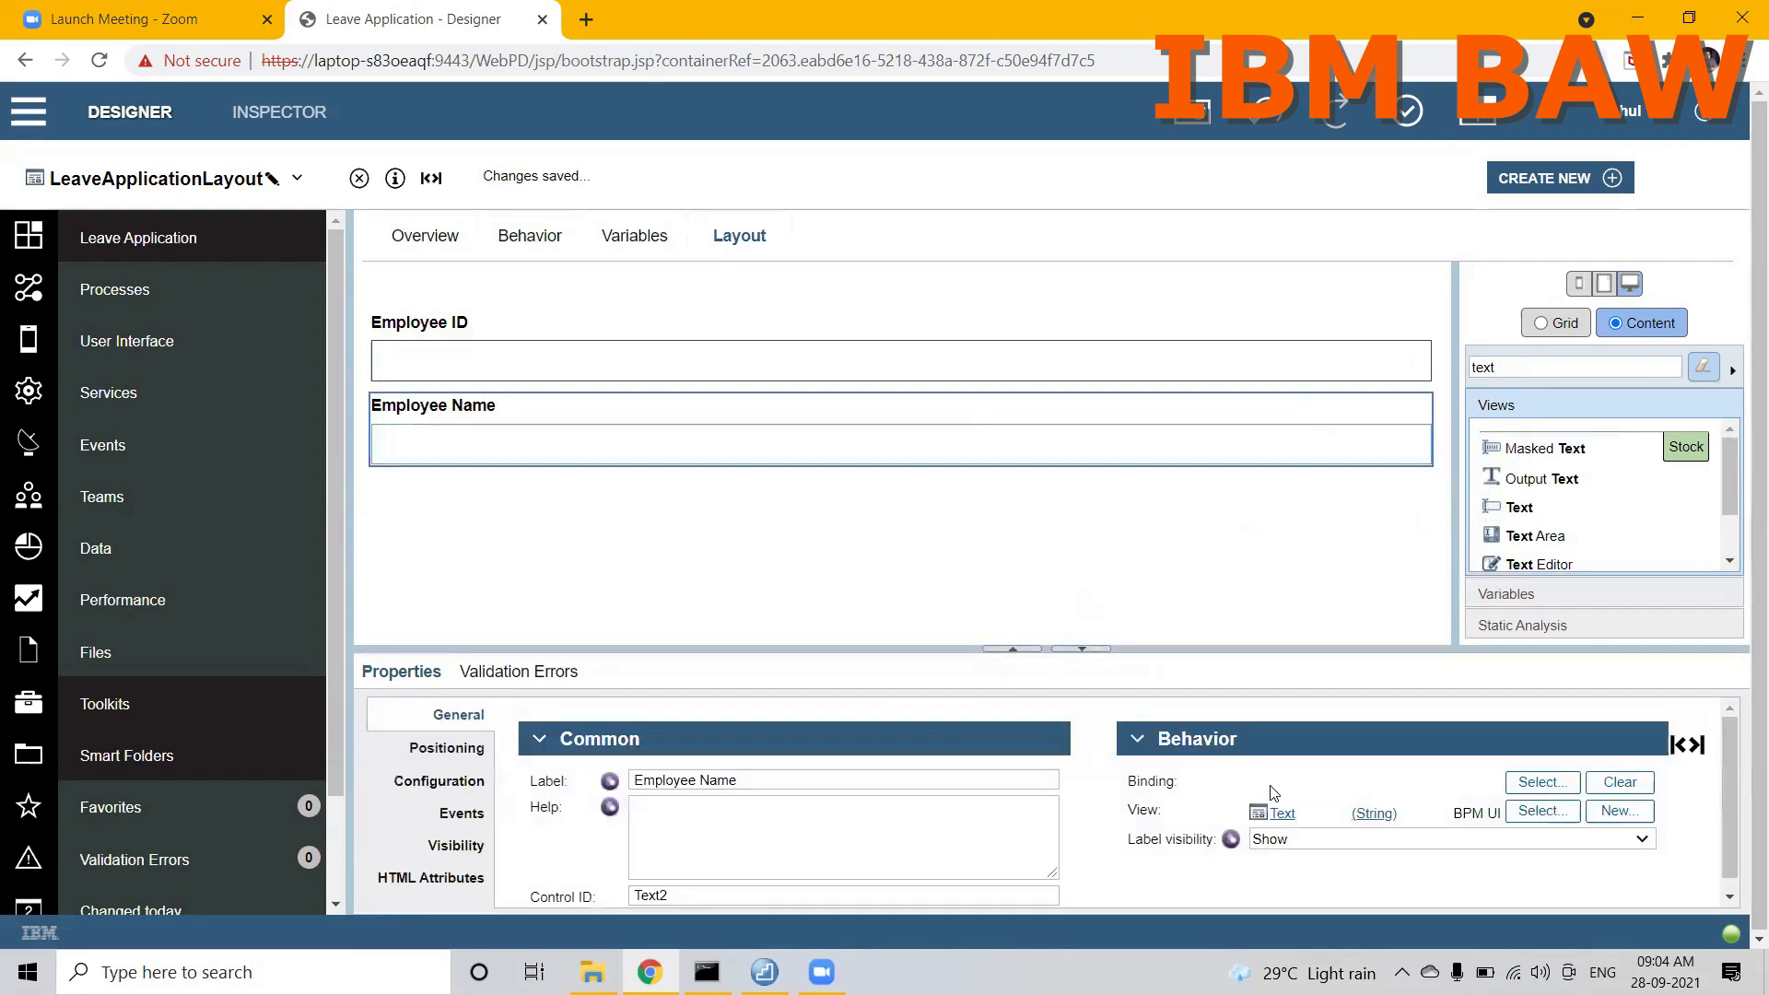
{"action": "left_click", "coordinate": [1544, 782]}
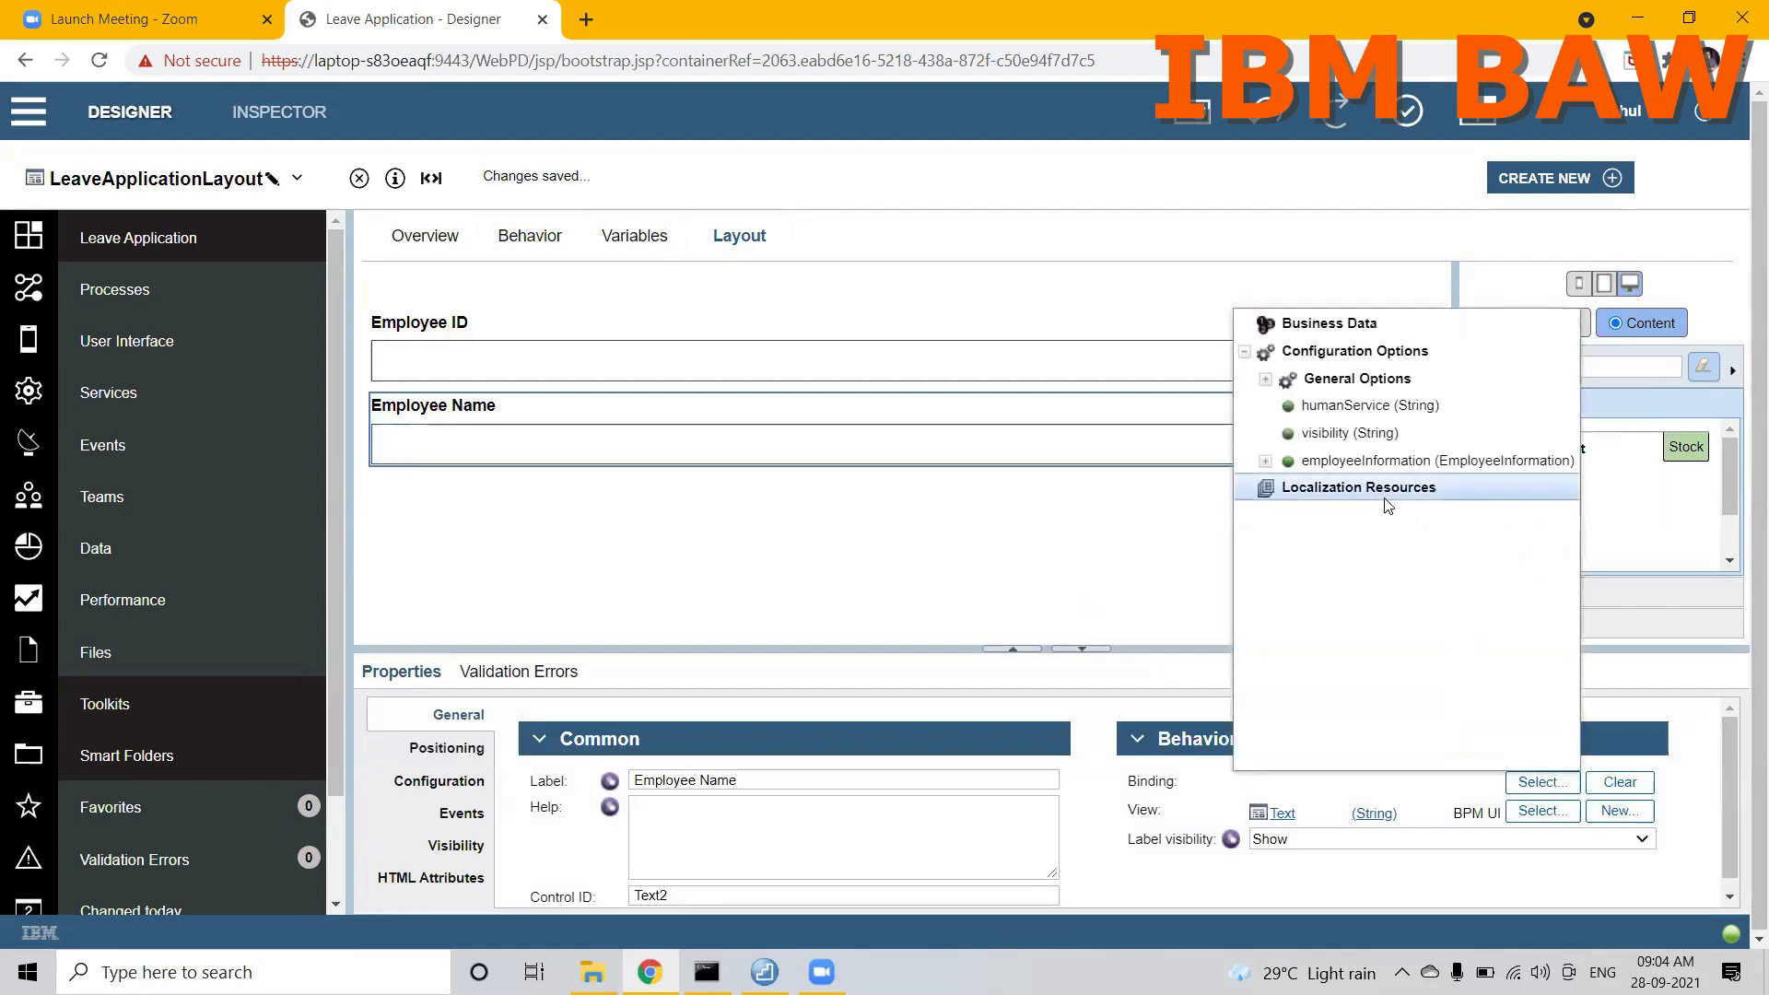
{"action": "left_click", "coordinate": [1265, 462]}
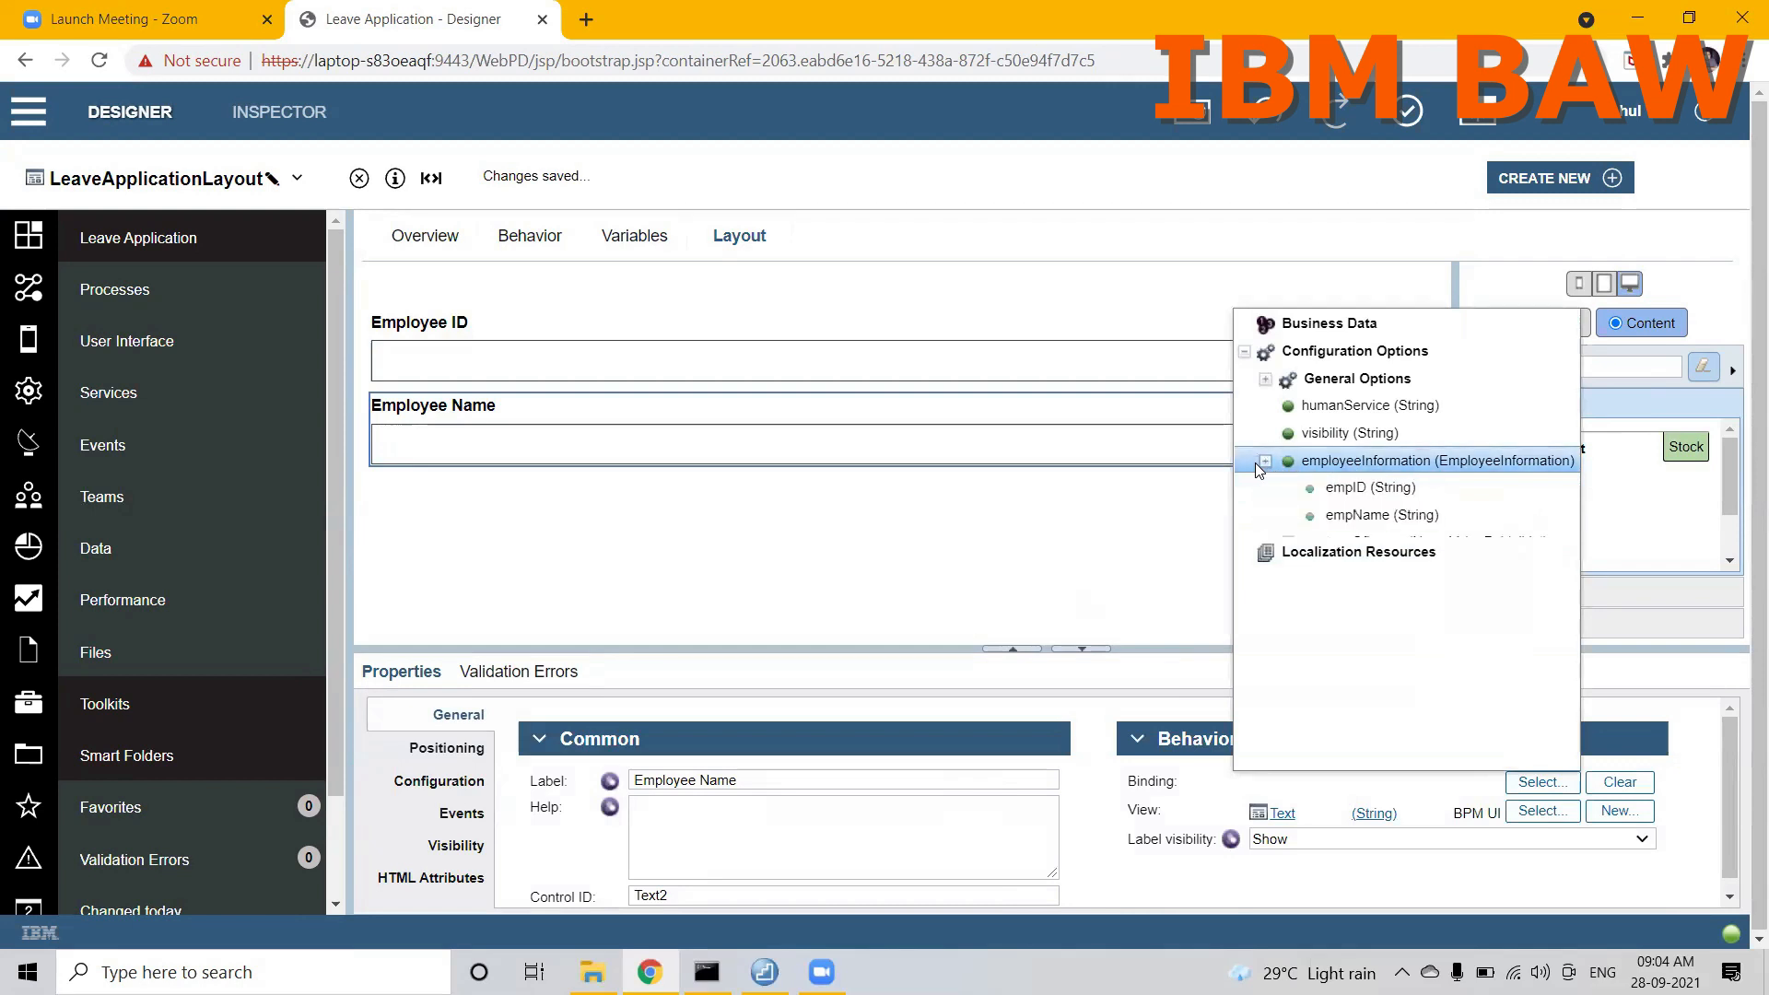
{"action": "left_click", "coordinate": [1342, 518]}
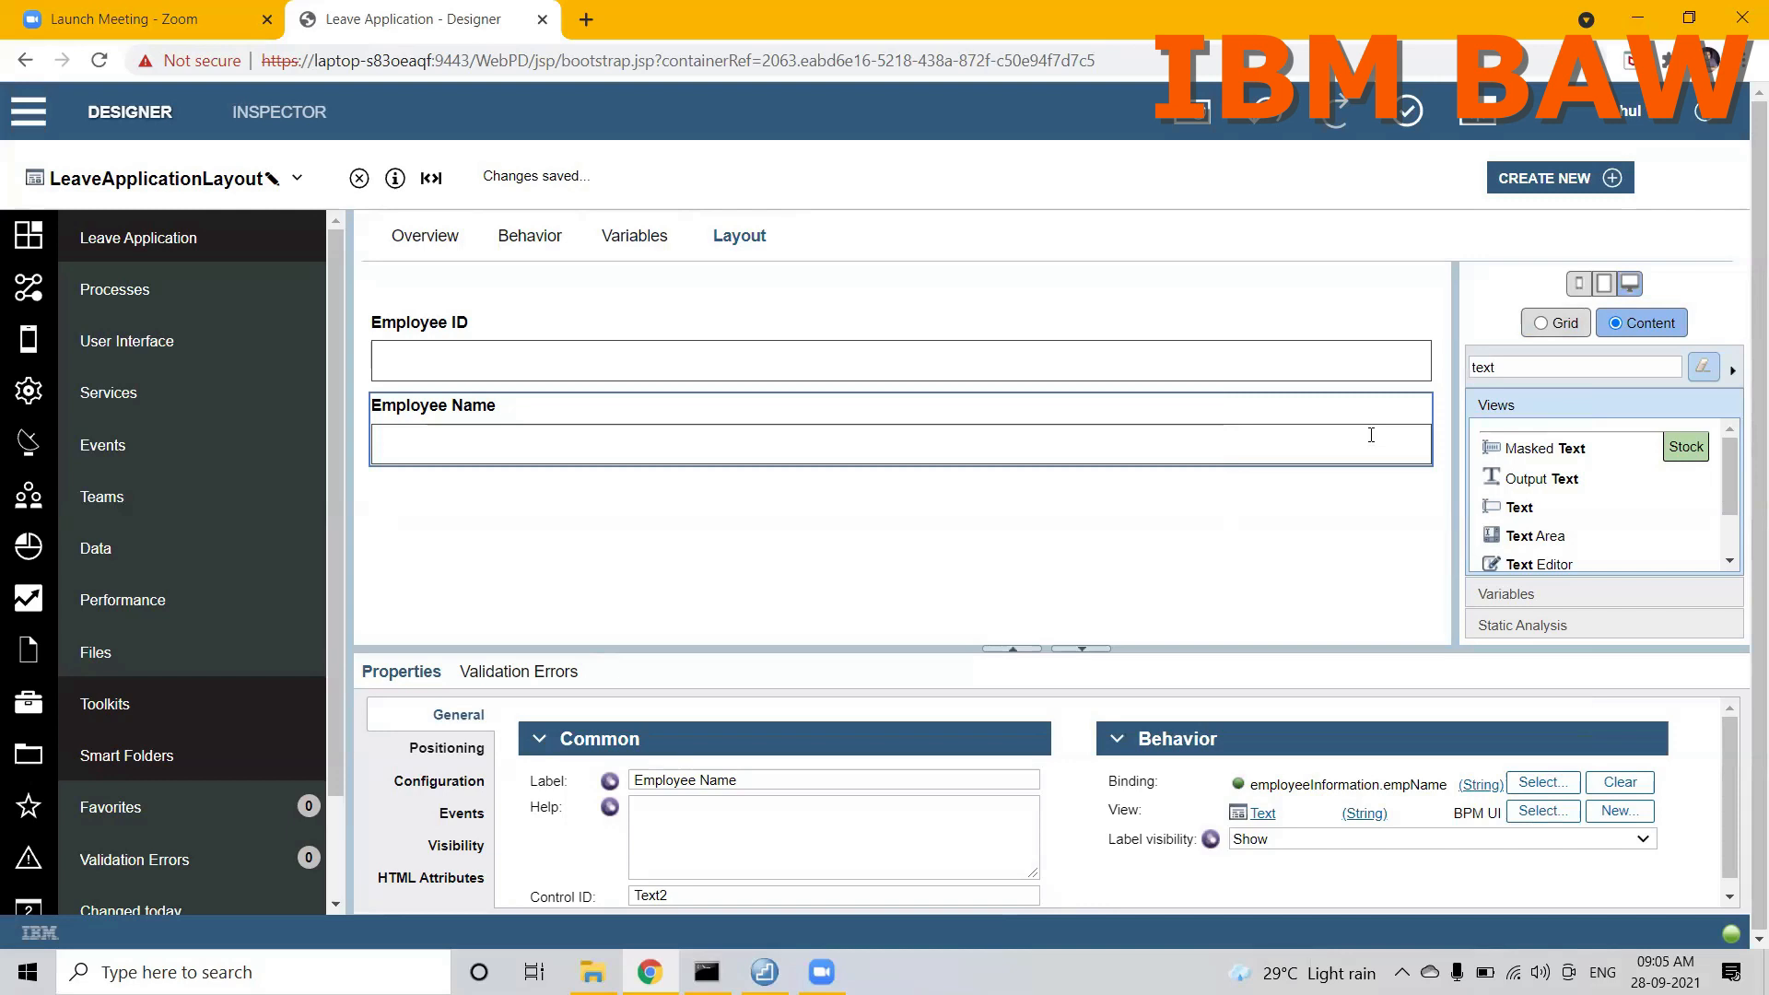
Step: Filter the stock views by "sele" and place a Single Select below the Employee Name control
{"action": "left_click", "coordinate": [1524, 368]}
{"action": "key", "text": "BackSpace"}
{"action": "key", "text": "BackSpace"}
{"action": "key", "text": "BackSpace"}
{"action": "key", "text": "BackSpace"}
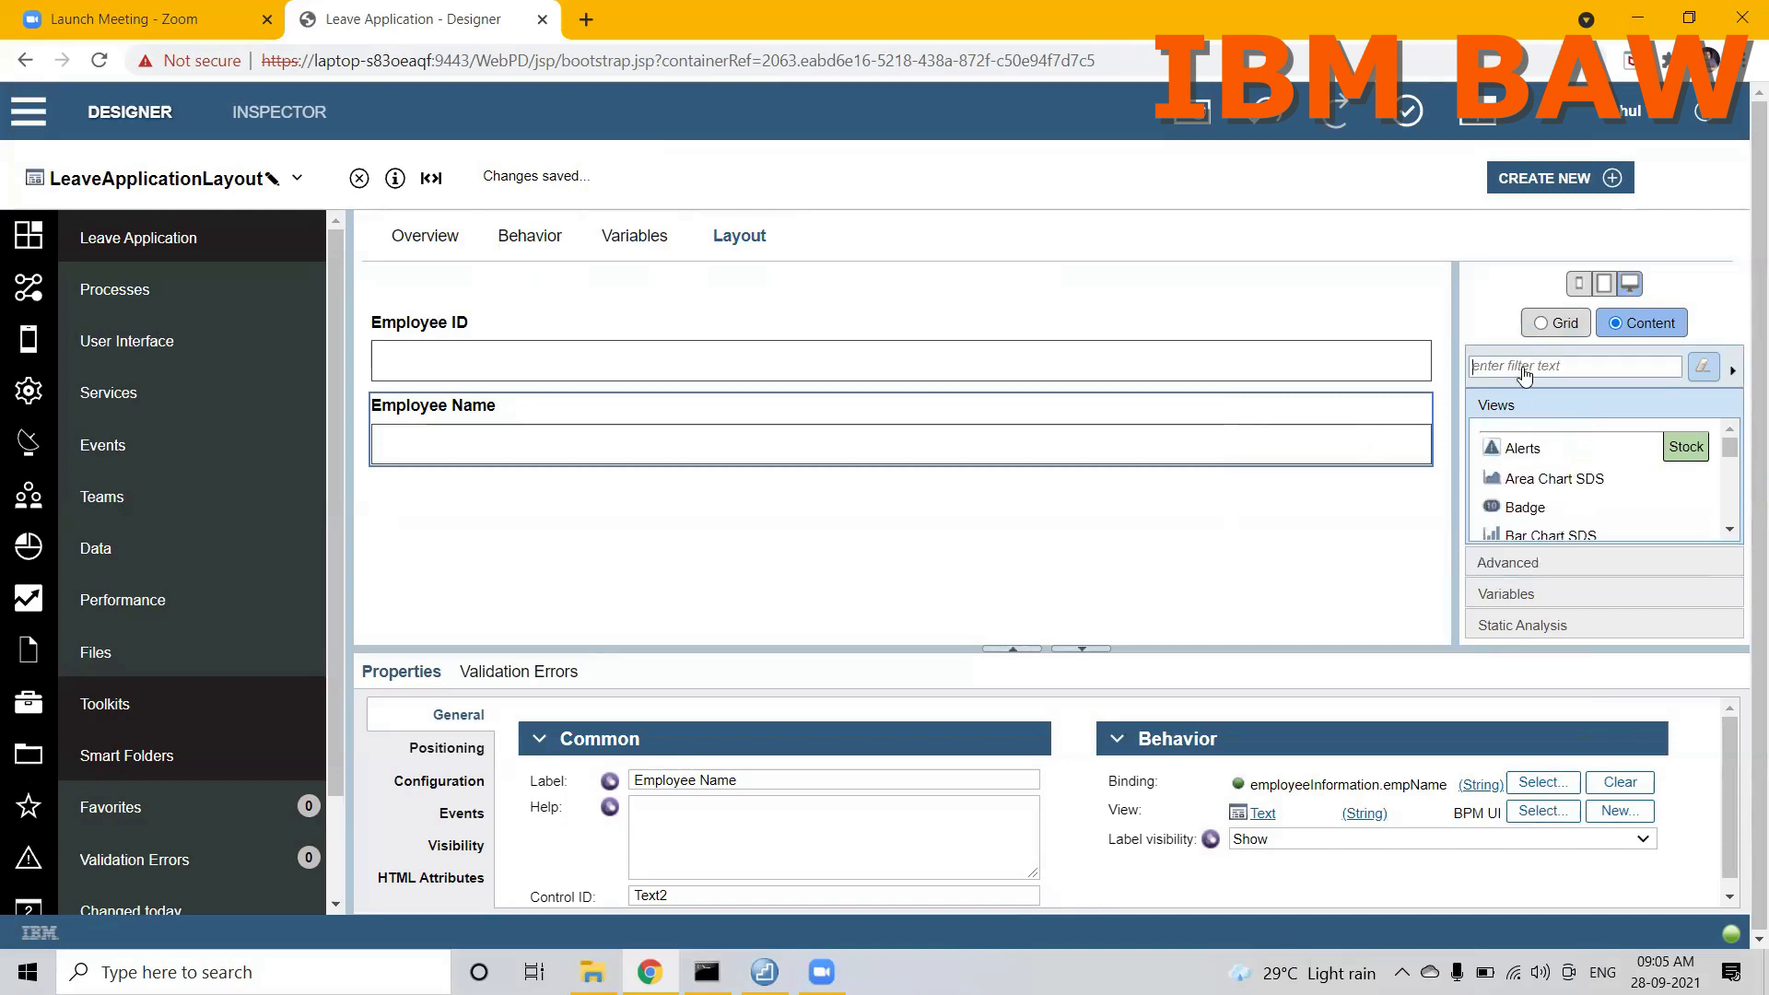
{"action": "type", "text": "sele"}
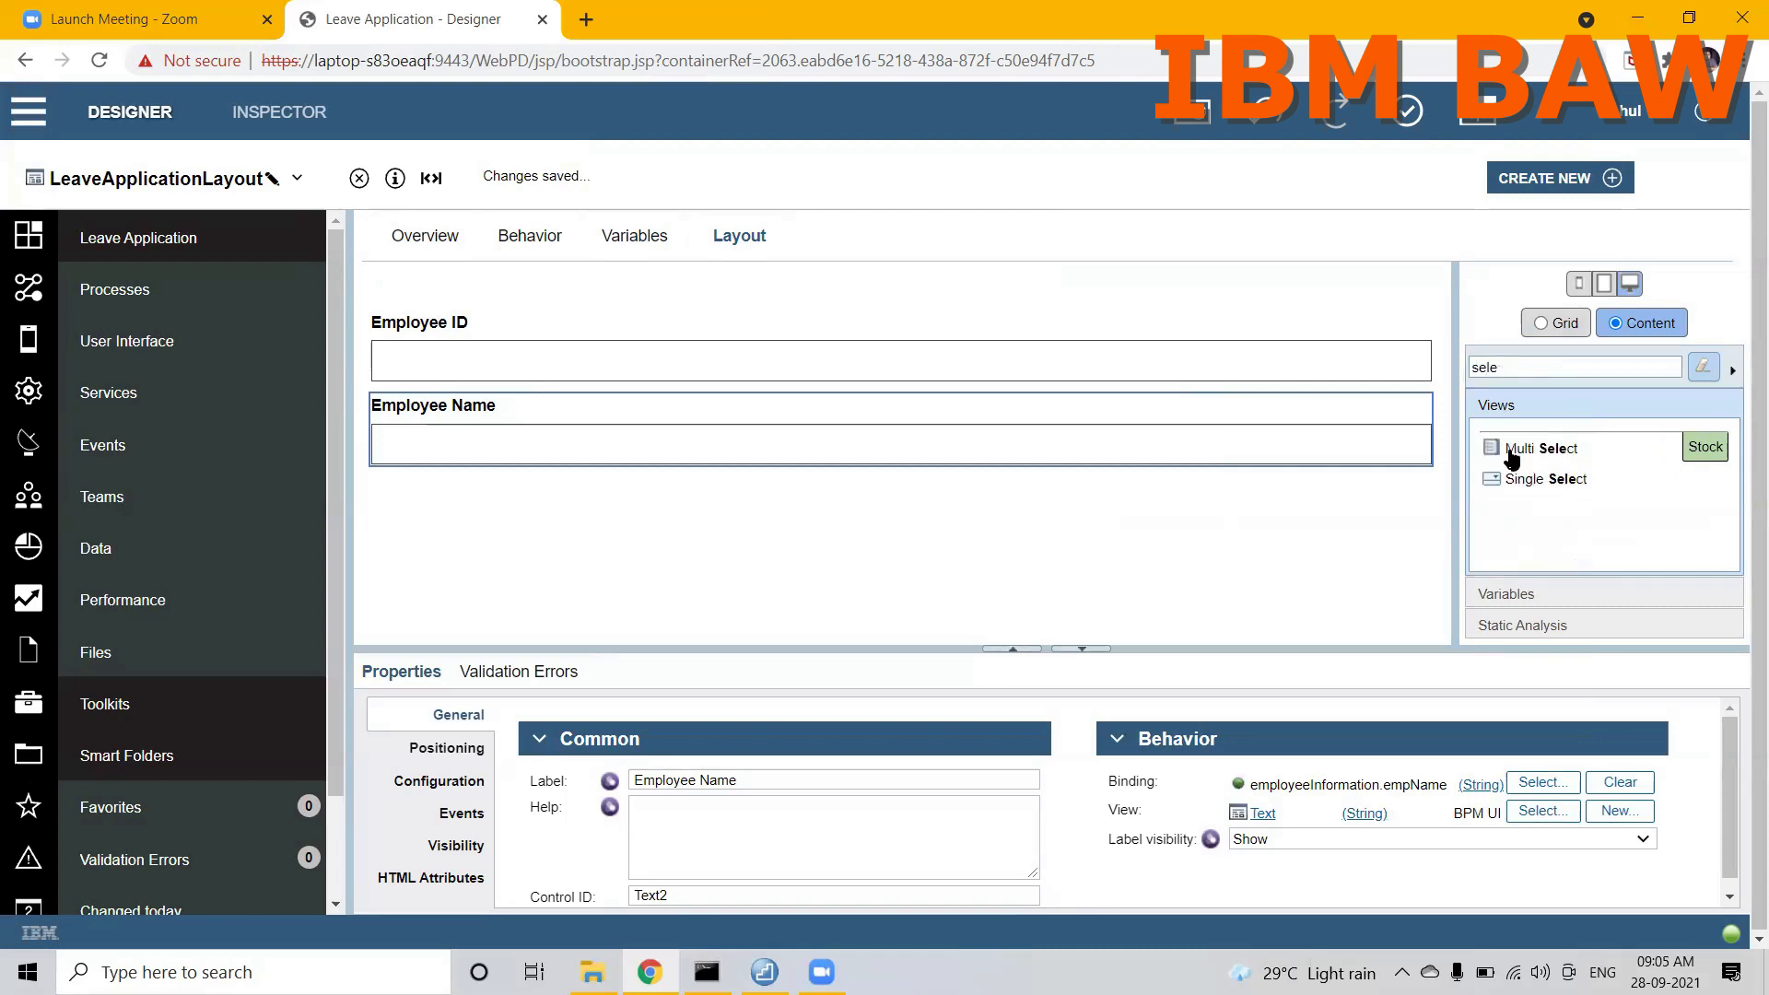
{"action": "left_click_drag", "start_coordinate": [1520, 478], "coordinate": [1308, 436]}
Step: Label the single select Type Of Leaves and bind it to employeeInformation.selectedLeave
{"action": "left_click", "coordinate": [906, 776]}
{"action": "key", "text": "ctrl+a"}
{"action": "type", "text": "Type"}
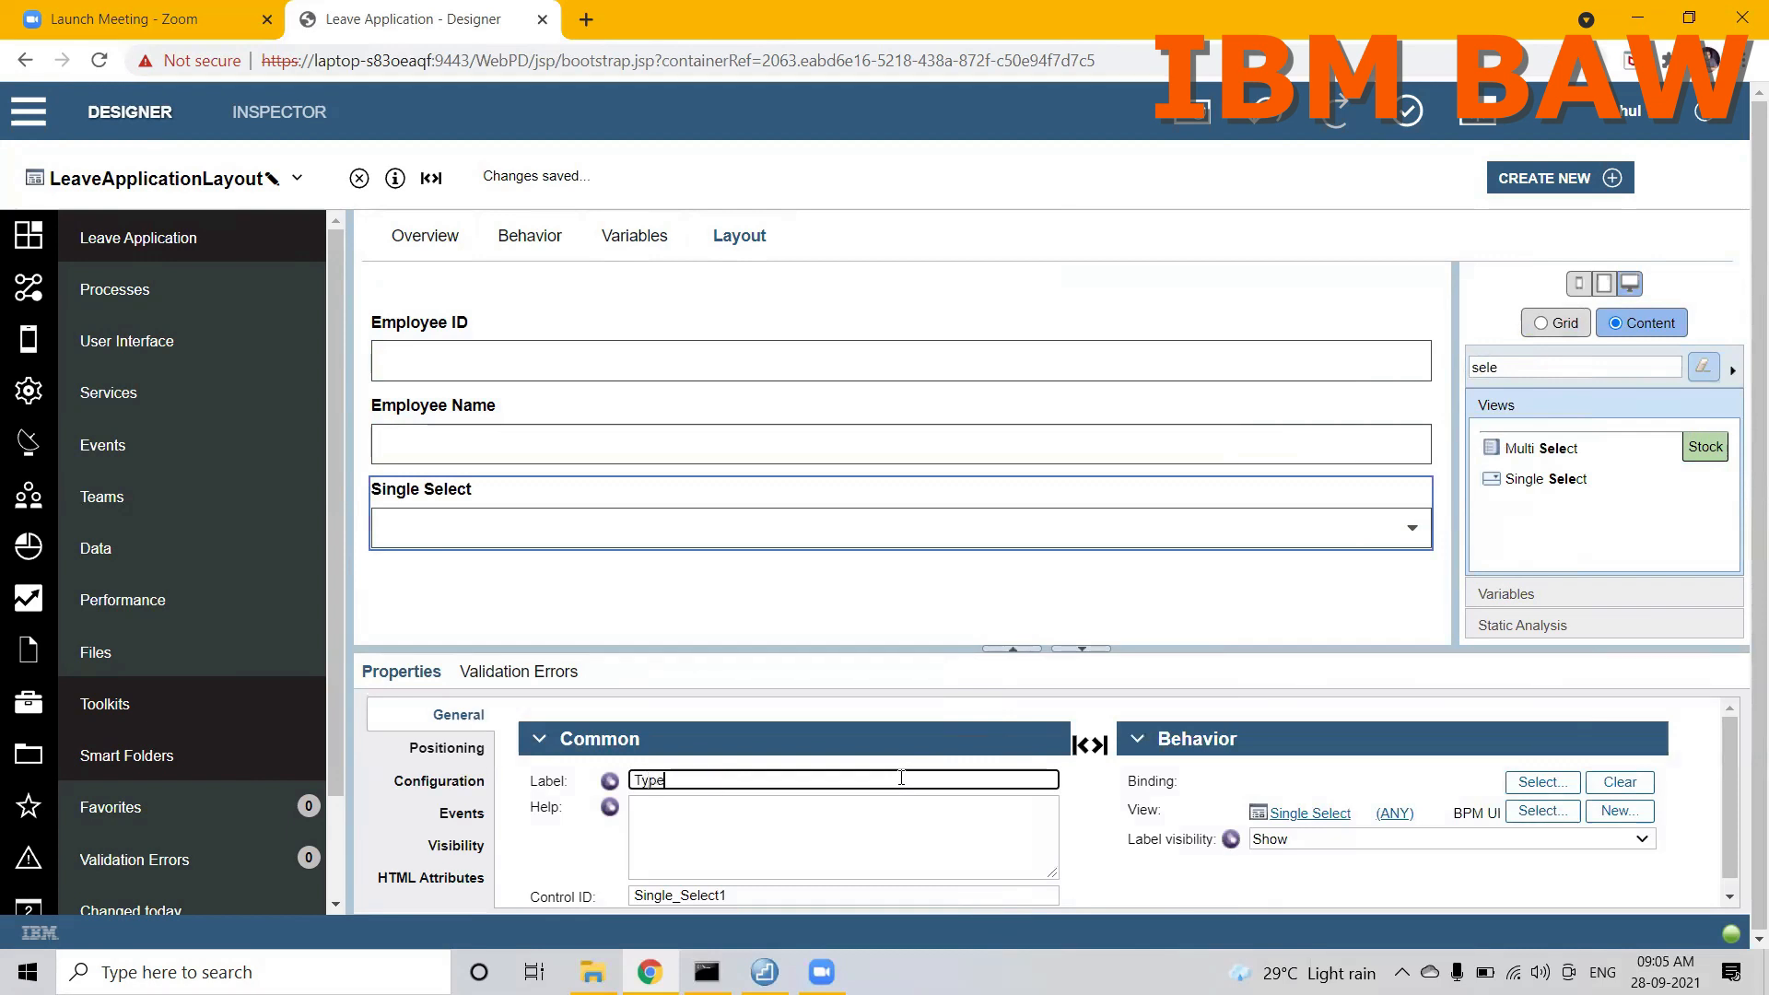
{"action": "type", "text": " Of Leaves"}
{"action": "left_click", "coordinate": [1557, 789]}
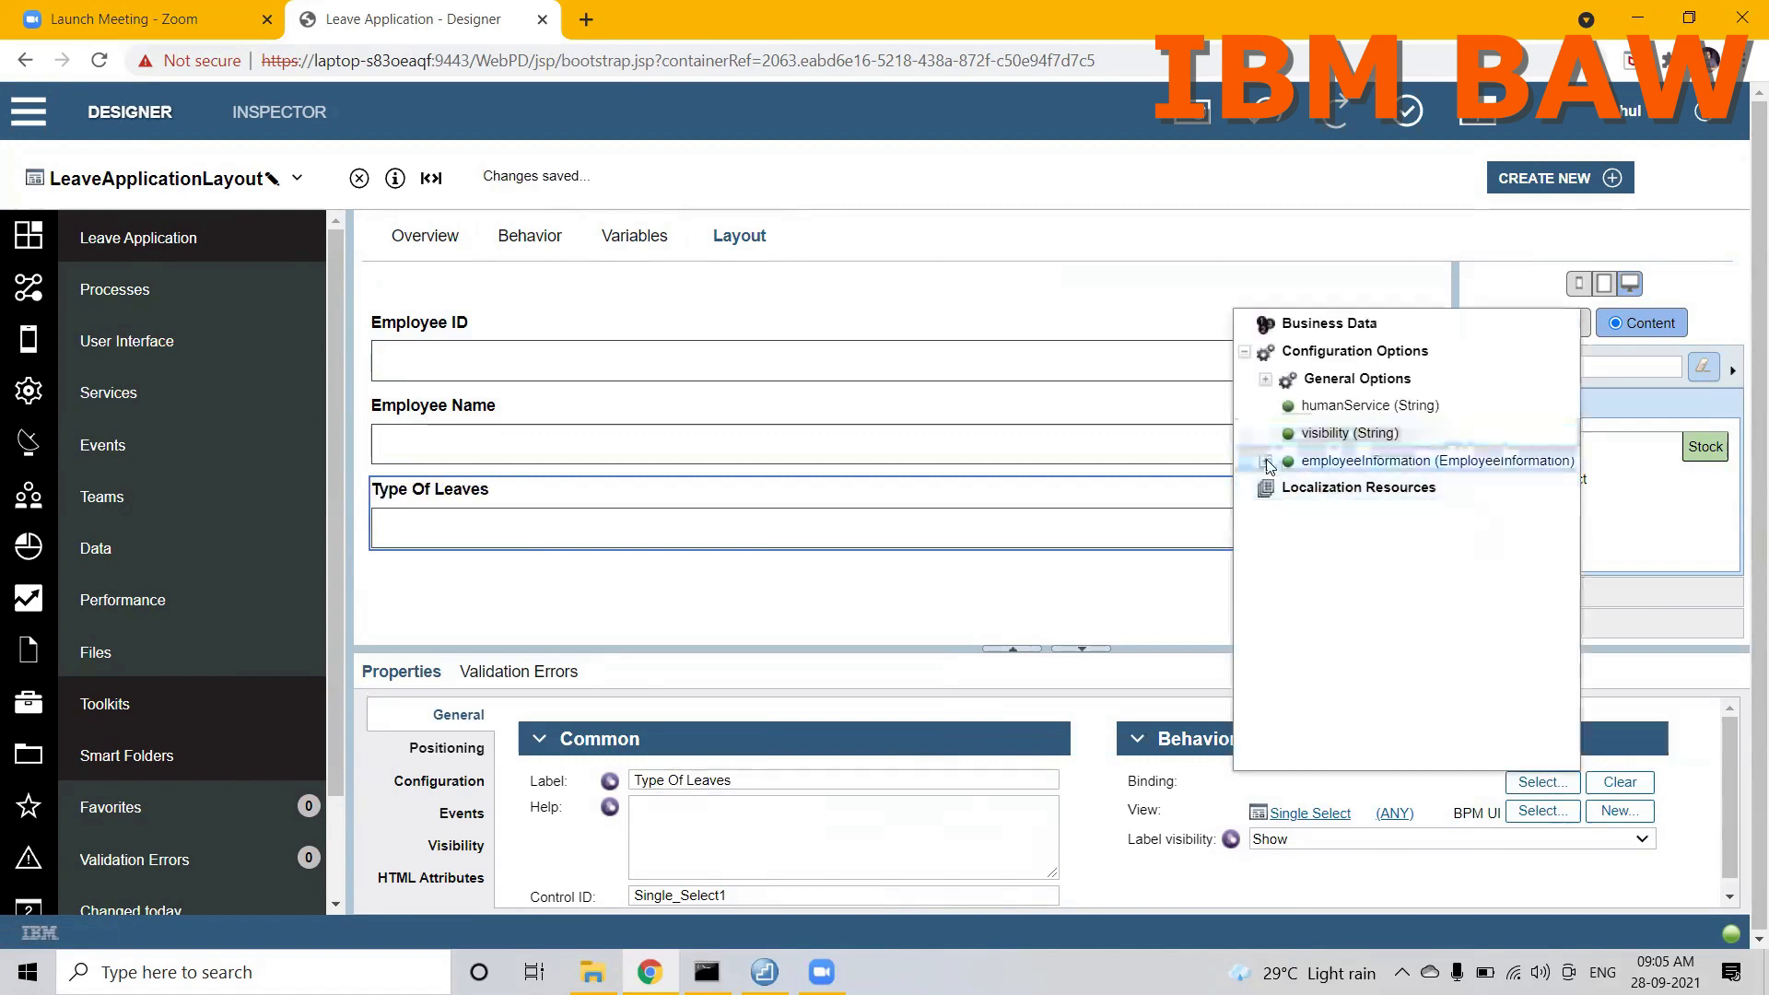
{"action": "left_click", "coordinate": [1266, 461]}
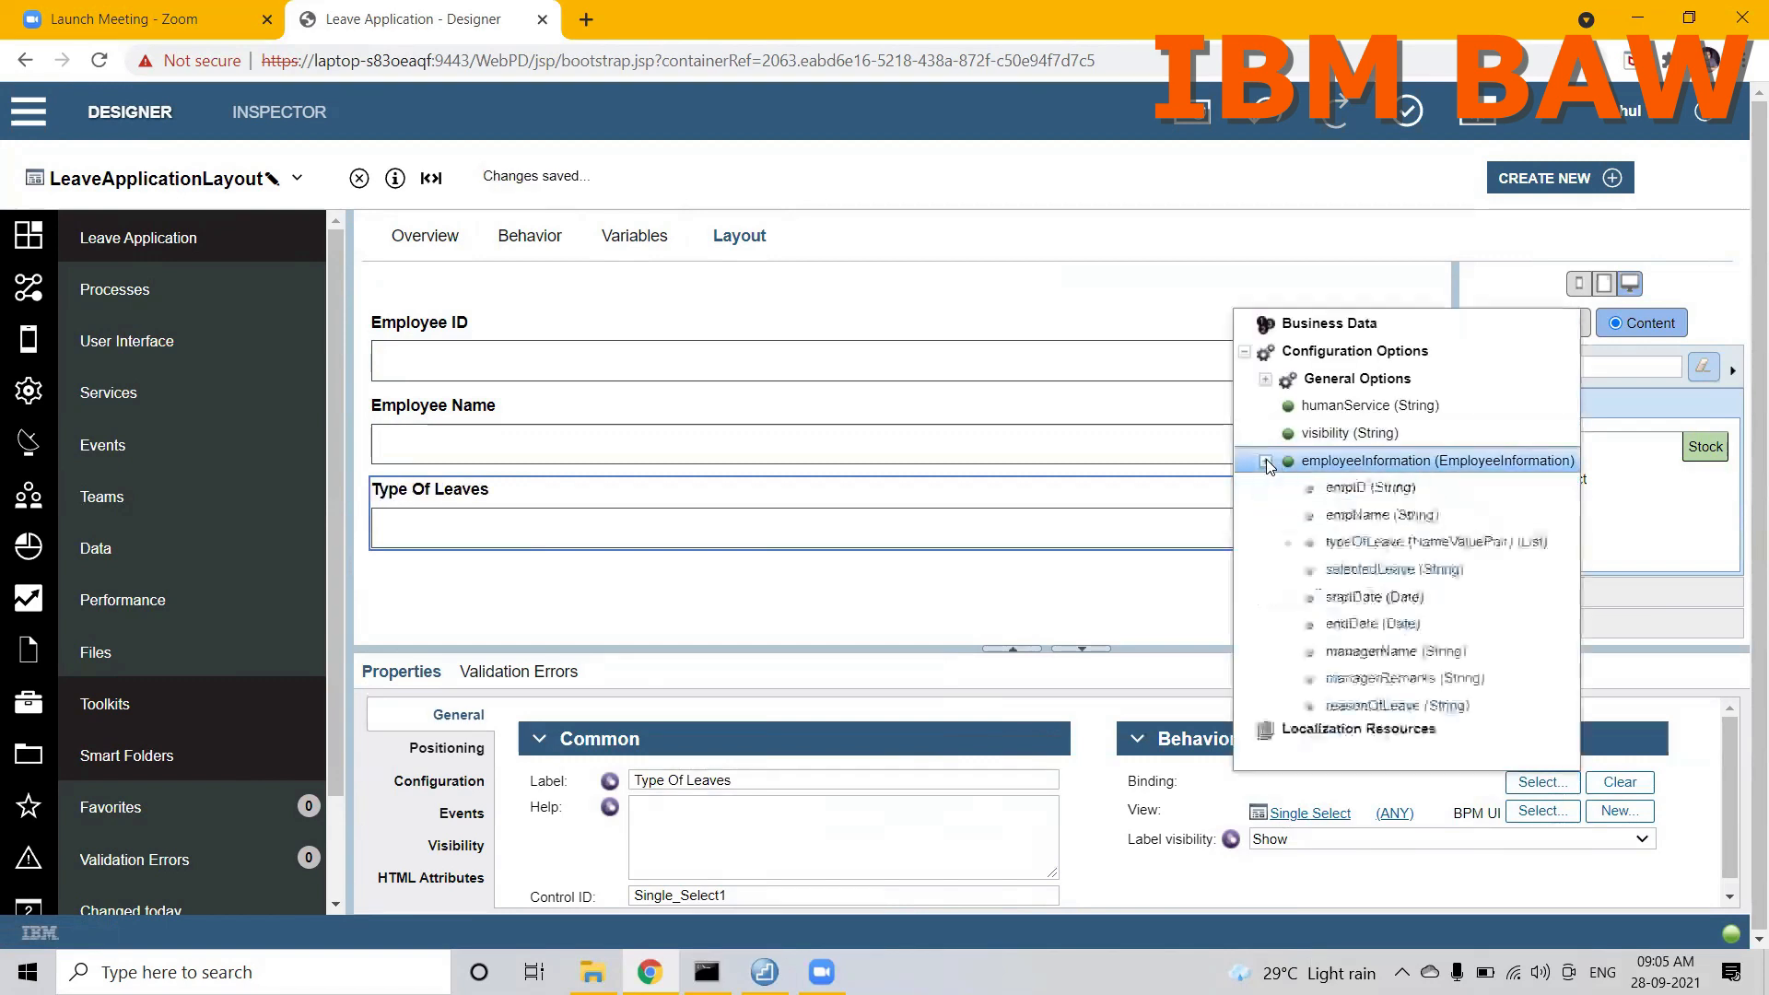
{"action": "left_click", "coordinate": [1373, 569]}
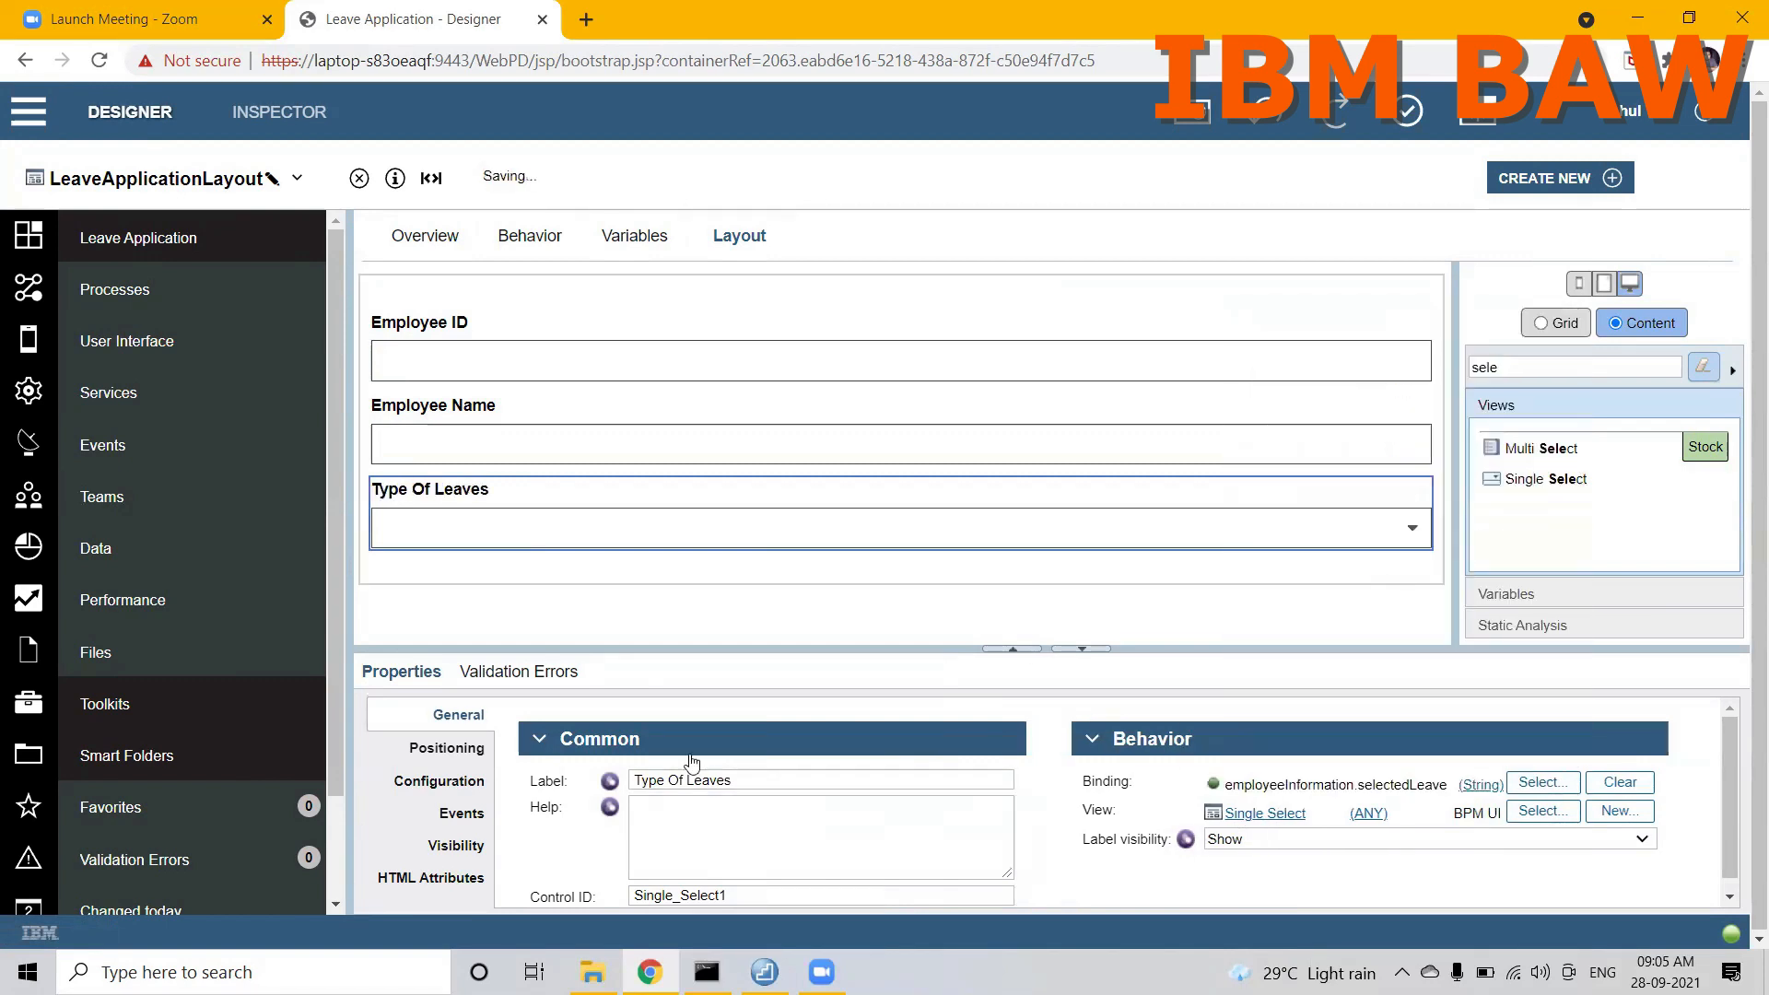
Step: Open the item settings in the Type Of Leaves control's configuration and enlarge the properties area
{"action": "left_click", "coordinate": [439, 782]}
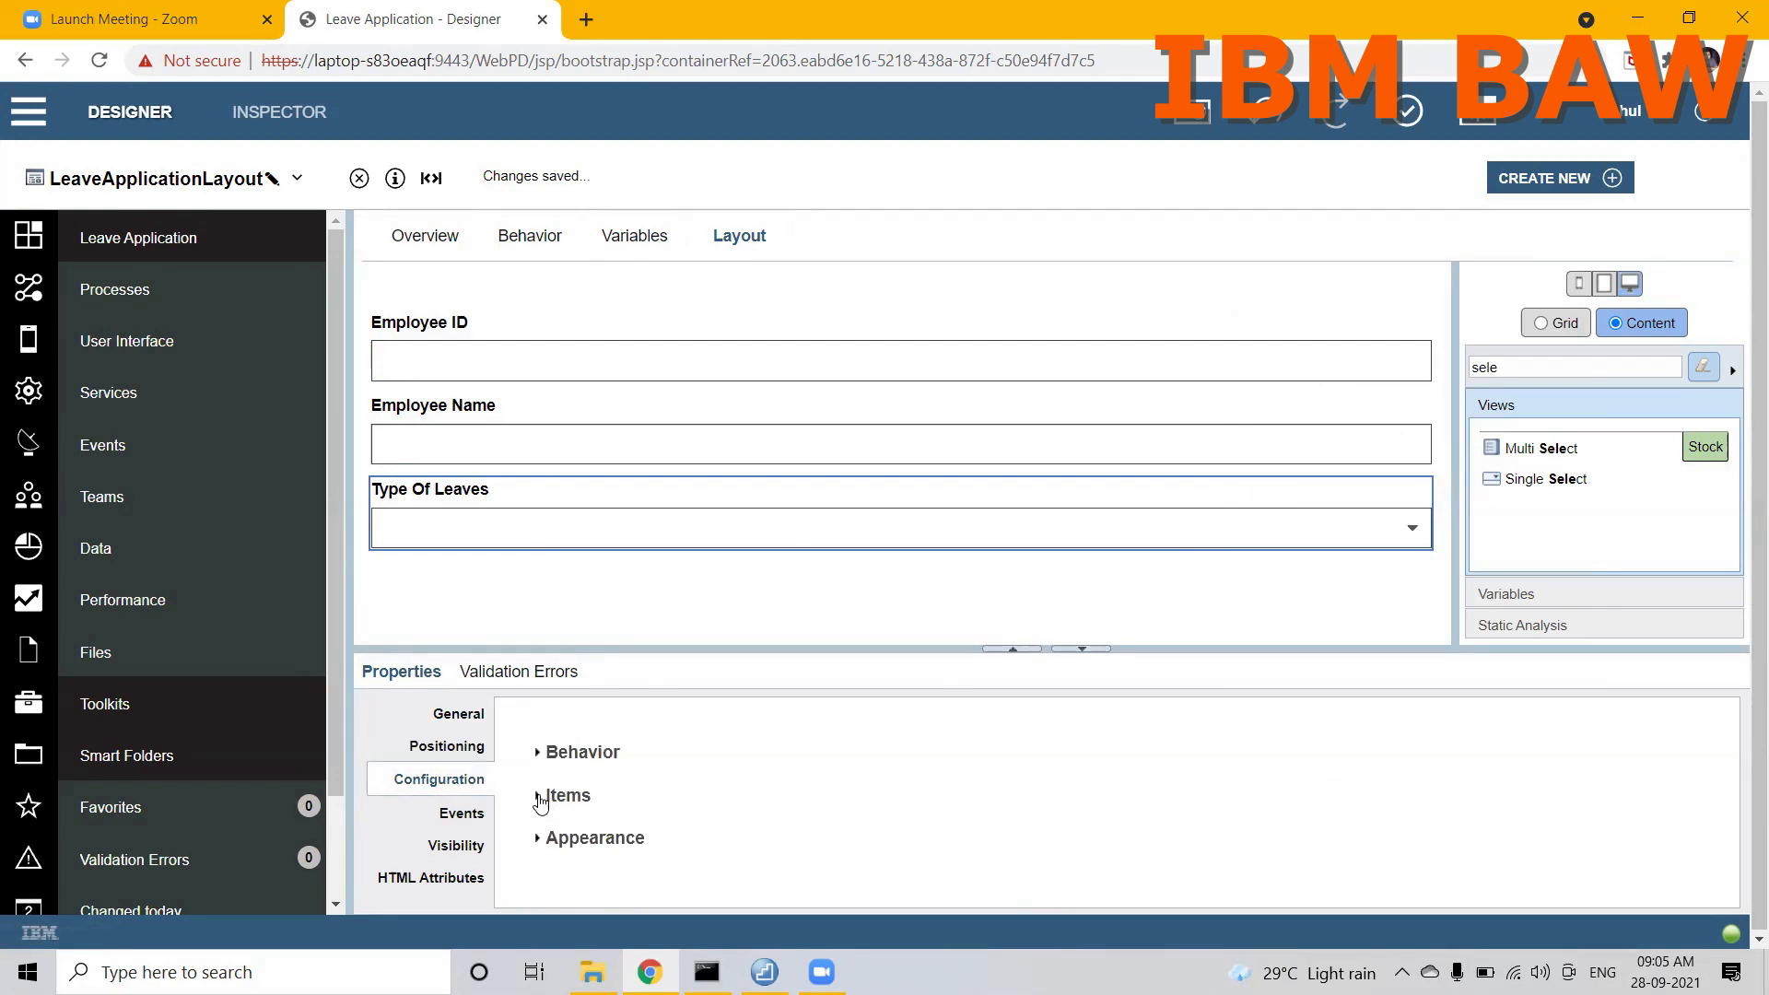
{"action": "left_click", "coordinate": [540, 798]}
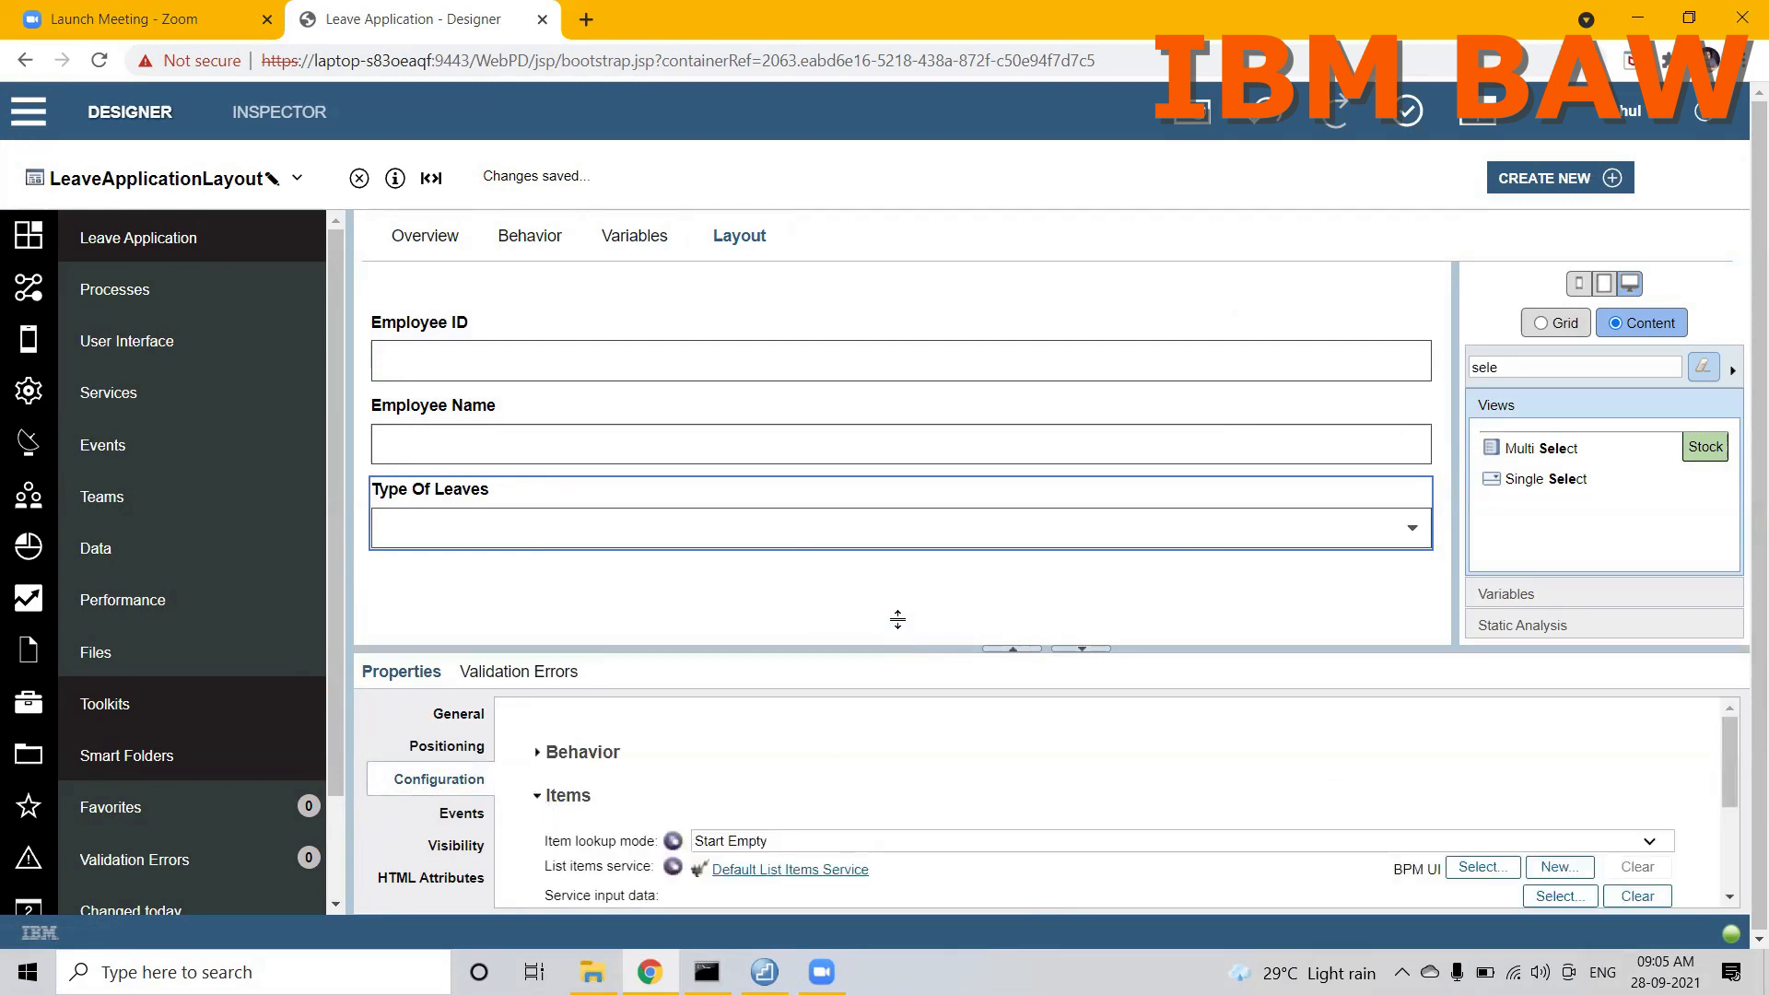
{"action": "left_click_drag", "start_coordinate": [897, 626], "coordinate": [895, 594]}
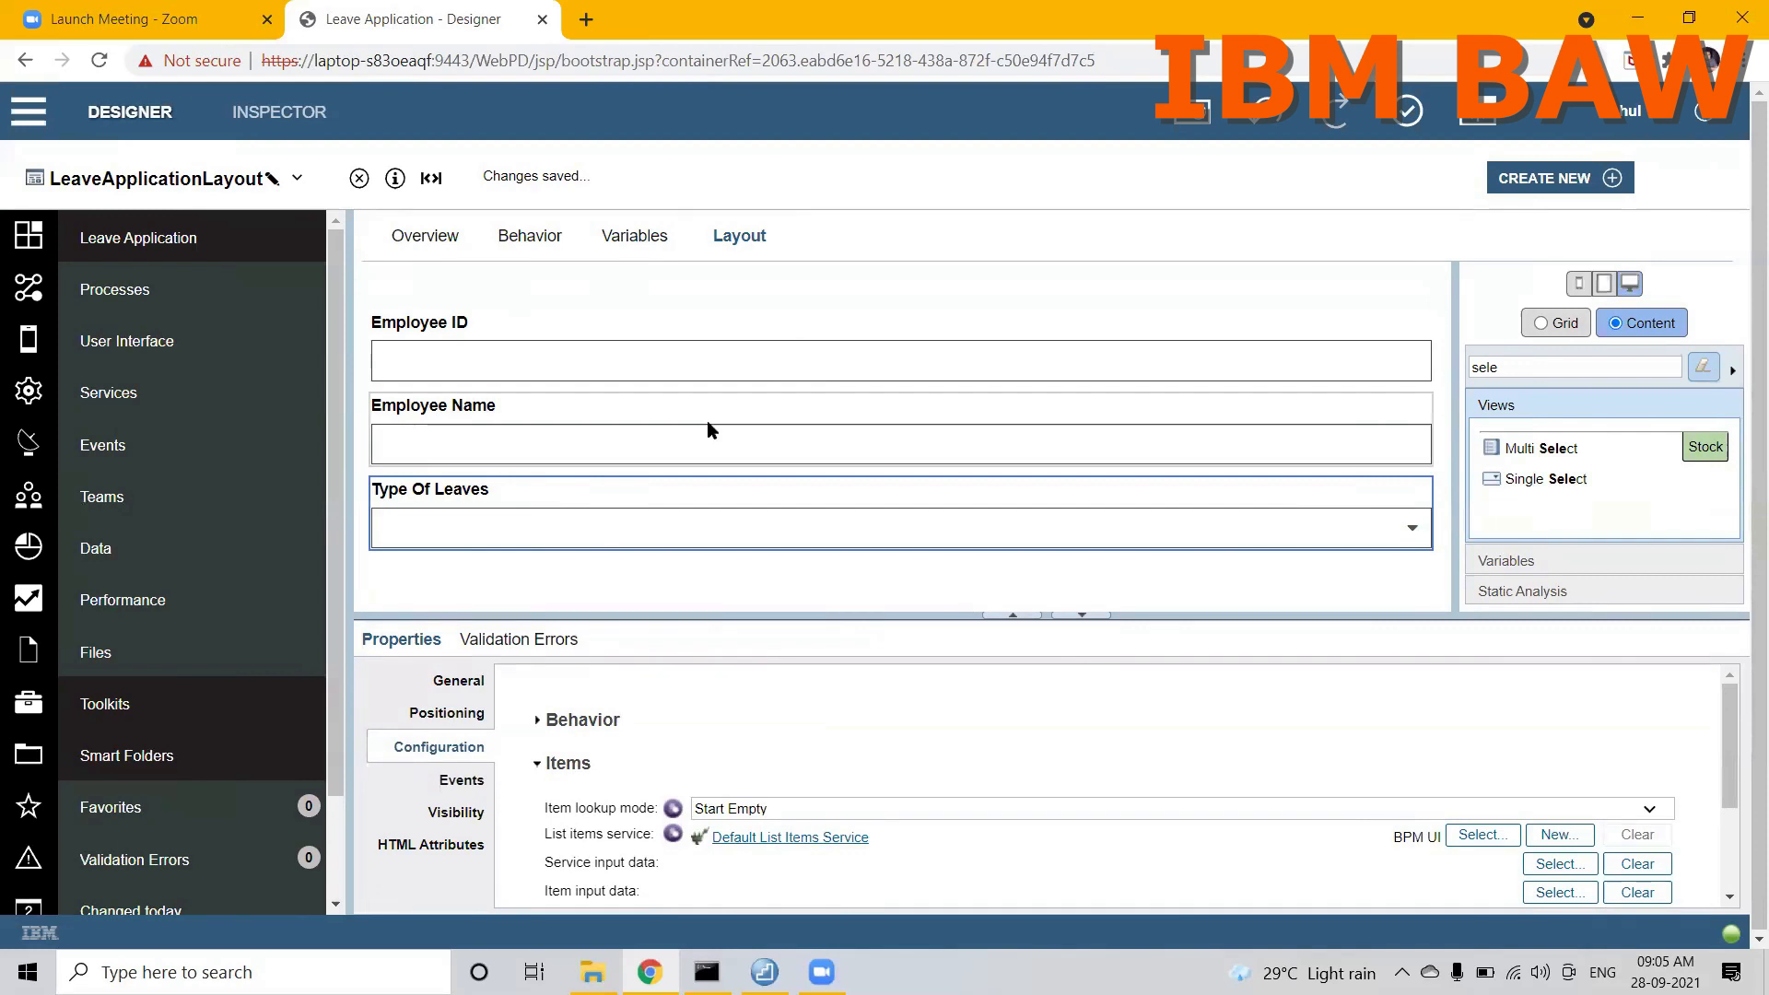
Step: Examine the business data and the employeeInformation configuration option in the coach view's variable declarations
{"action": "left_click", "coordinate": [639, 236]}
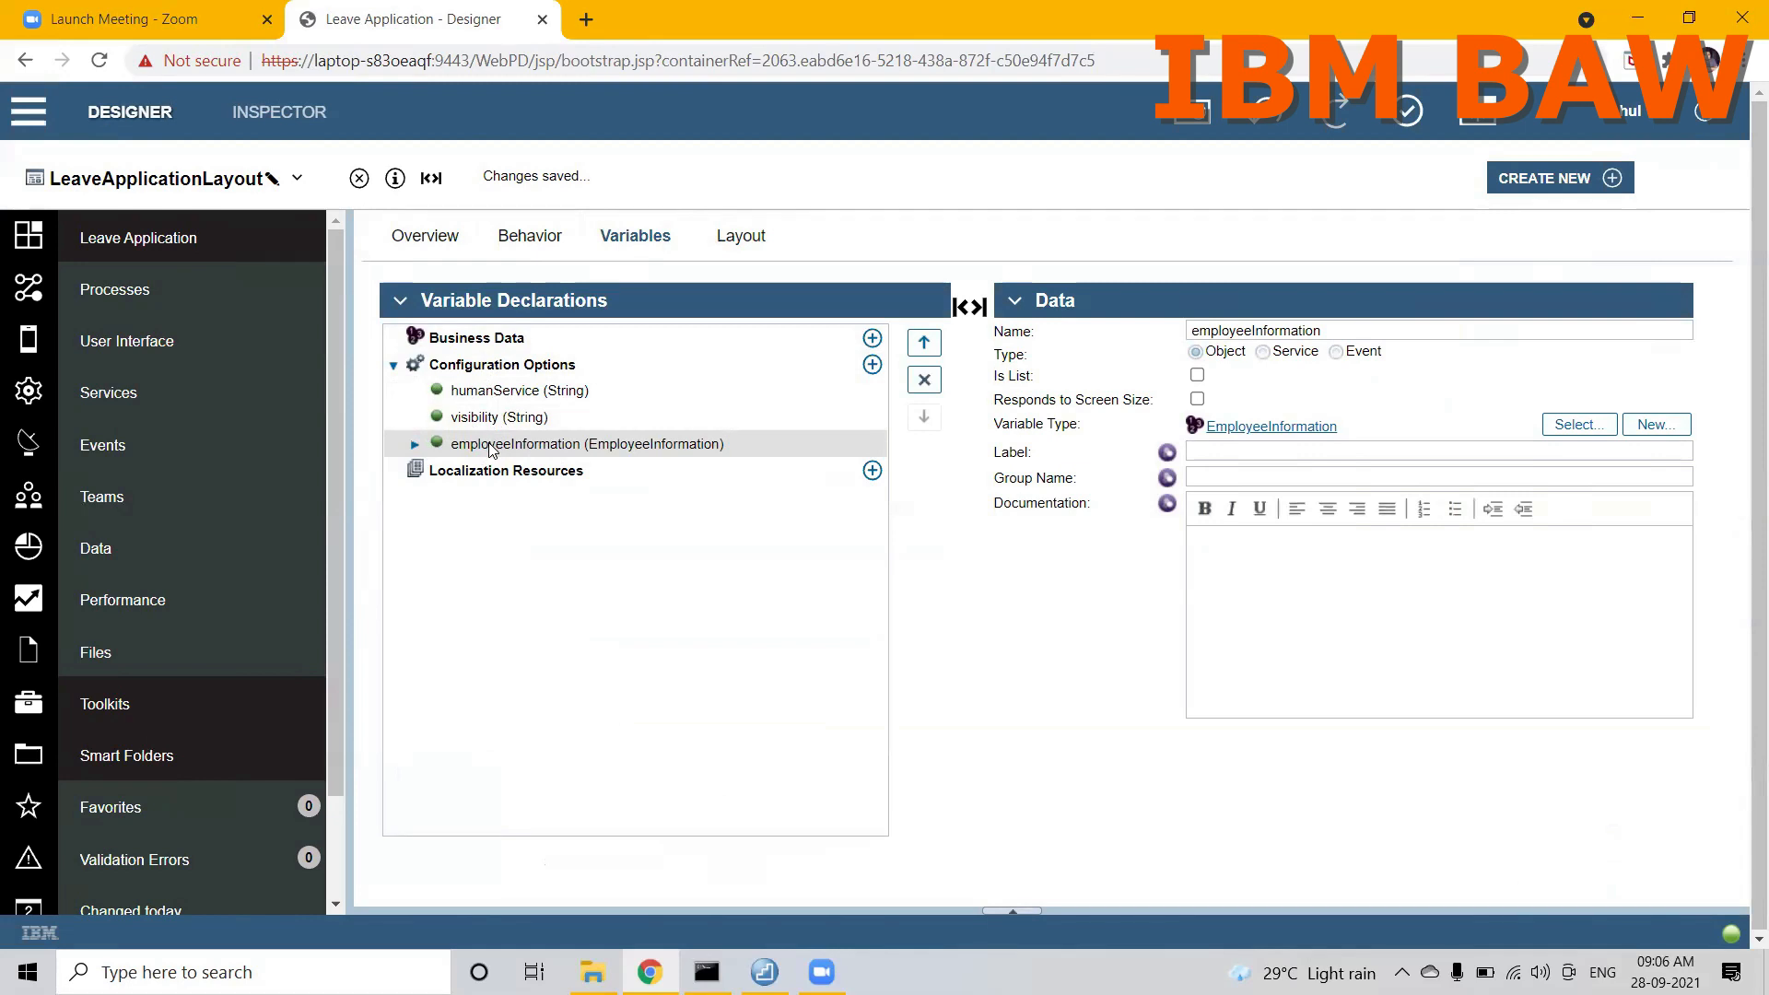
{"action": "left_click", "coordinate": [470, 343]}
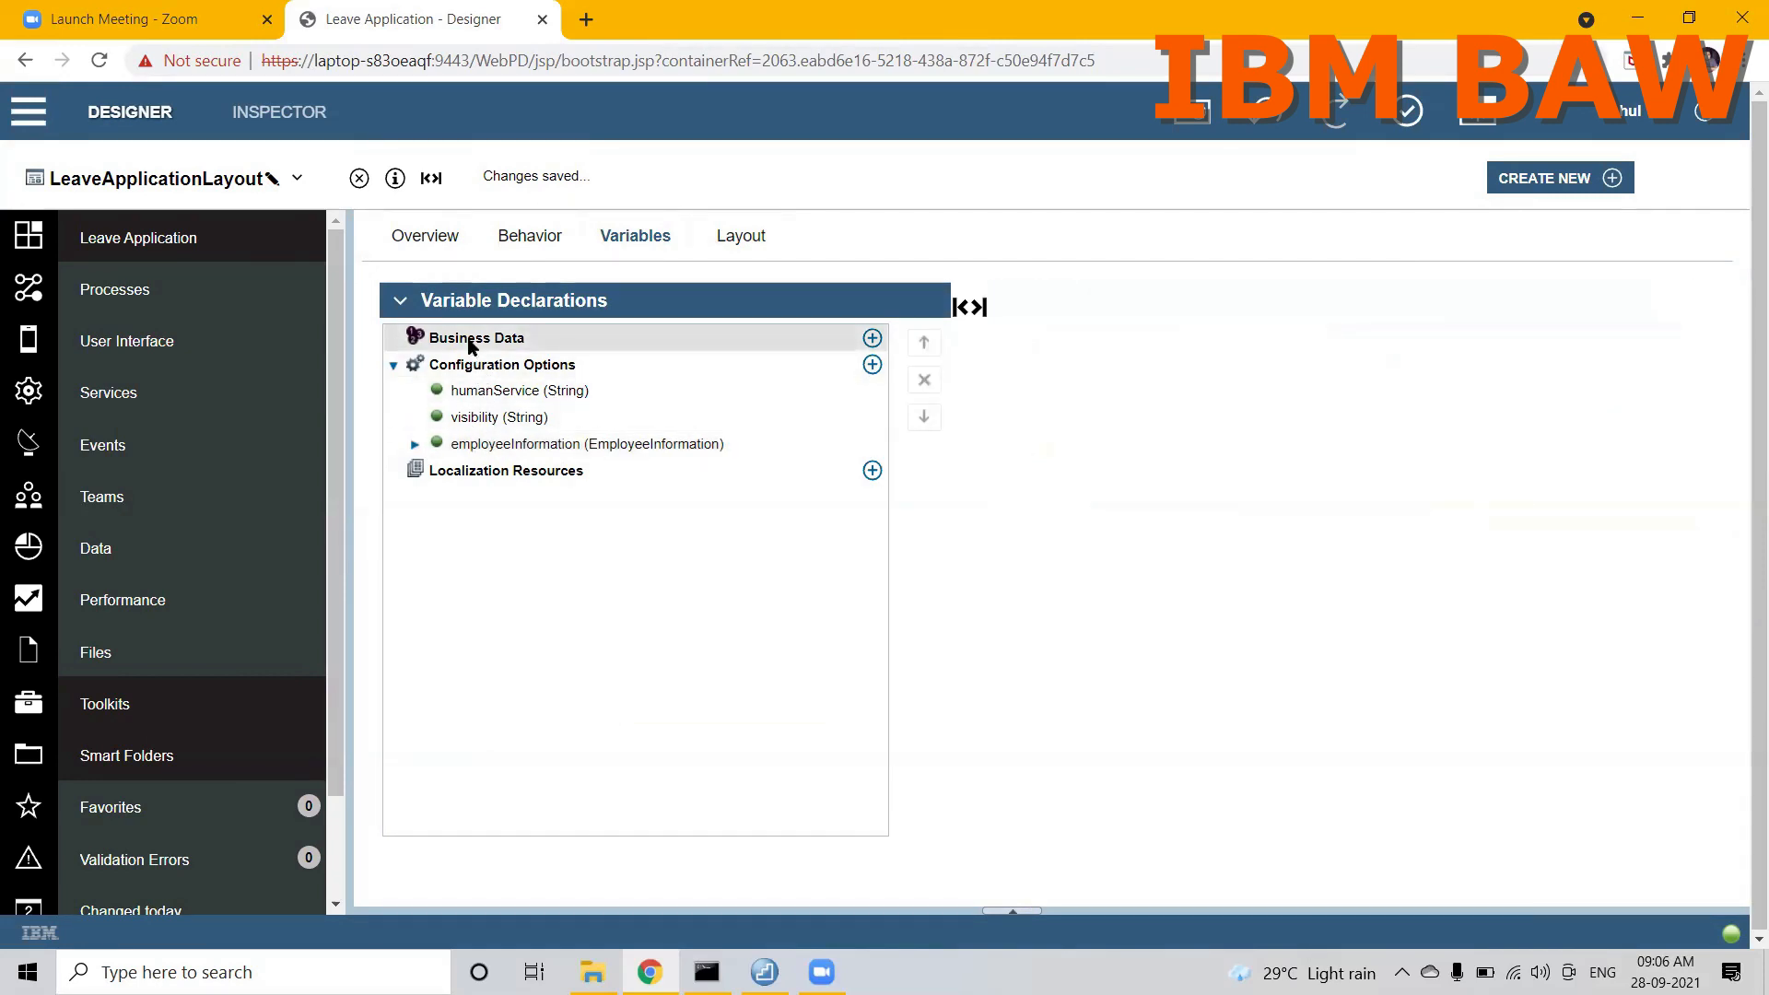
{"action": "left_click", "coordinate": [513, 445]}
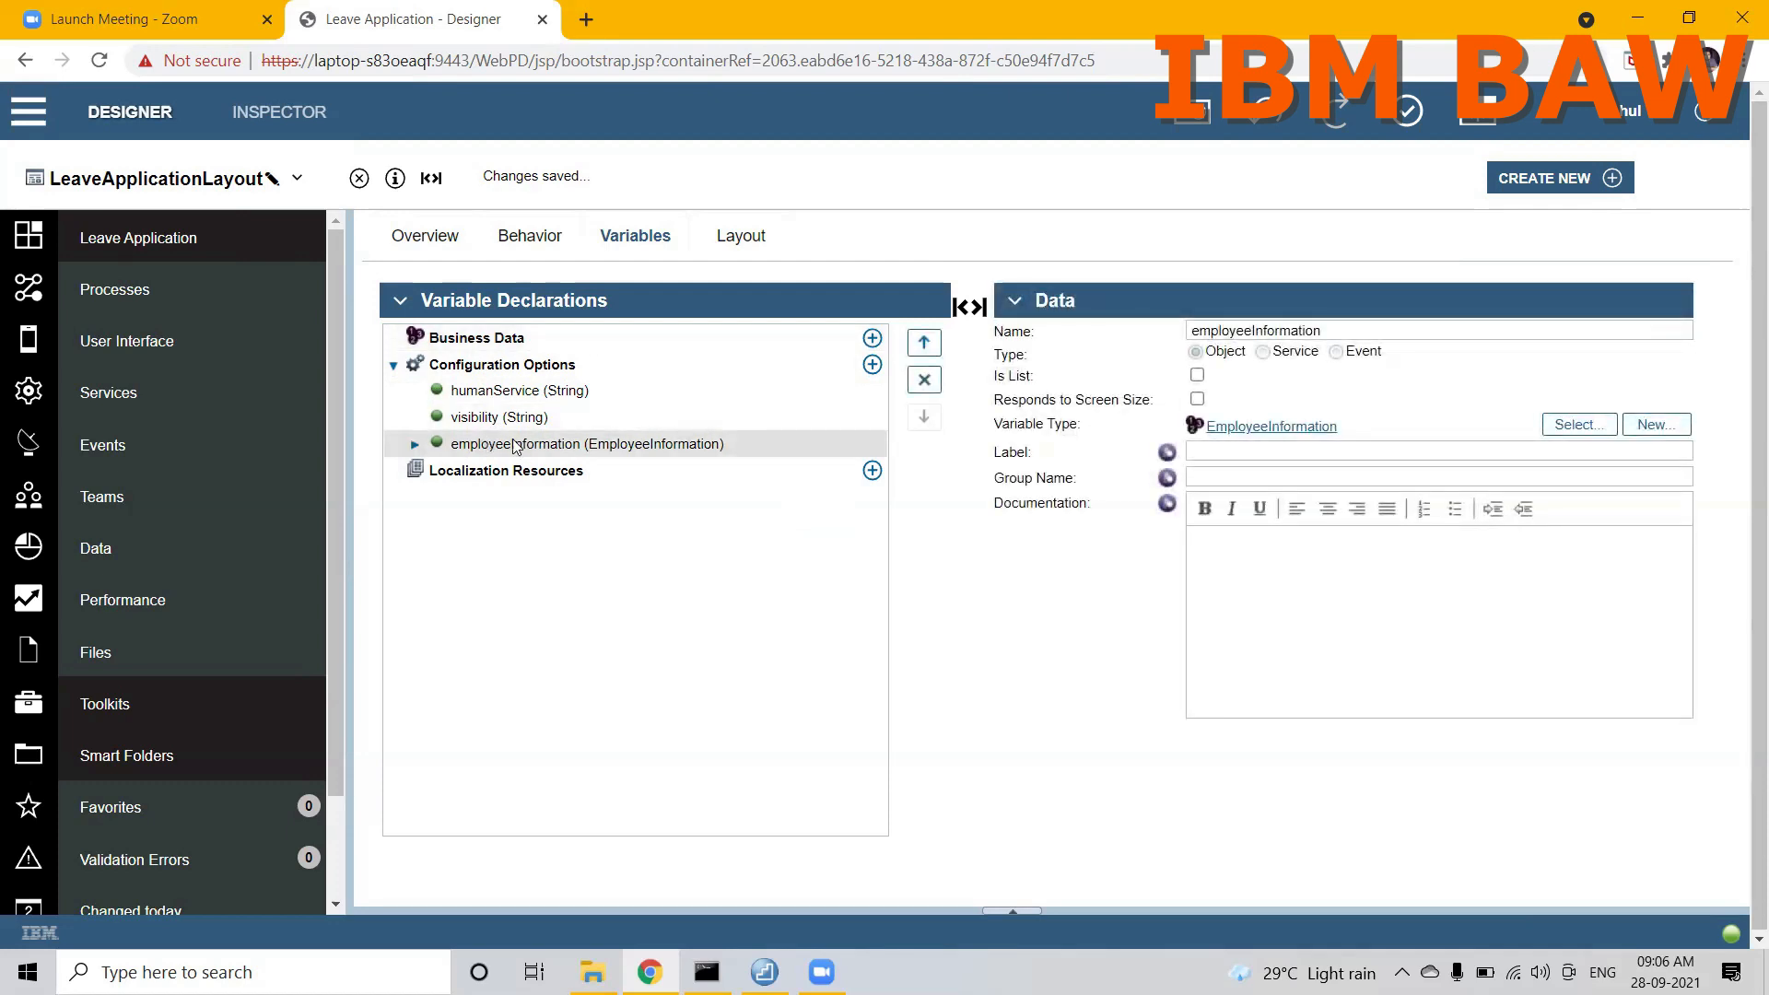
{"action": "left_click", "coordinate": [505, 350]}
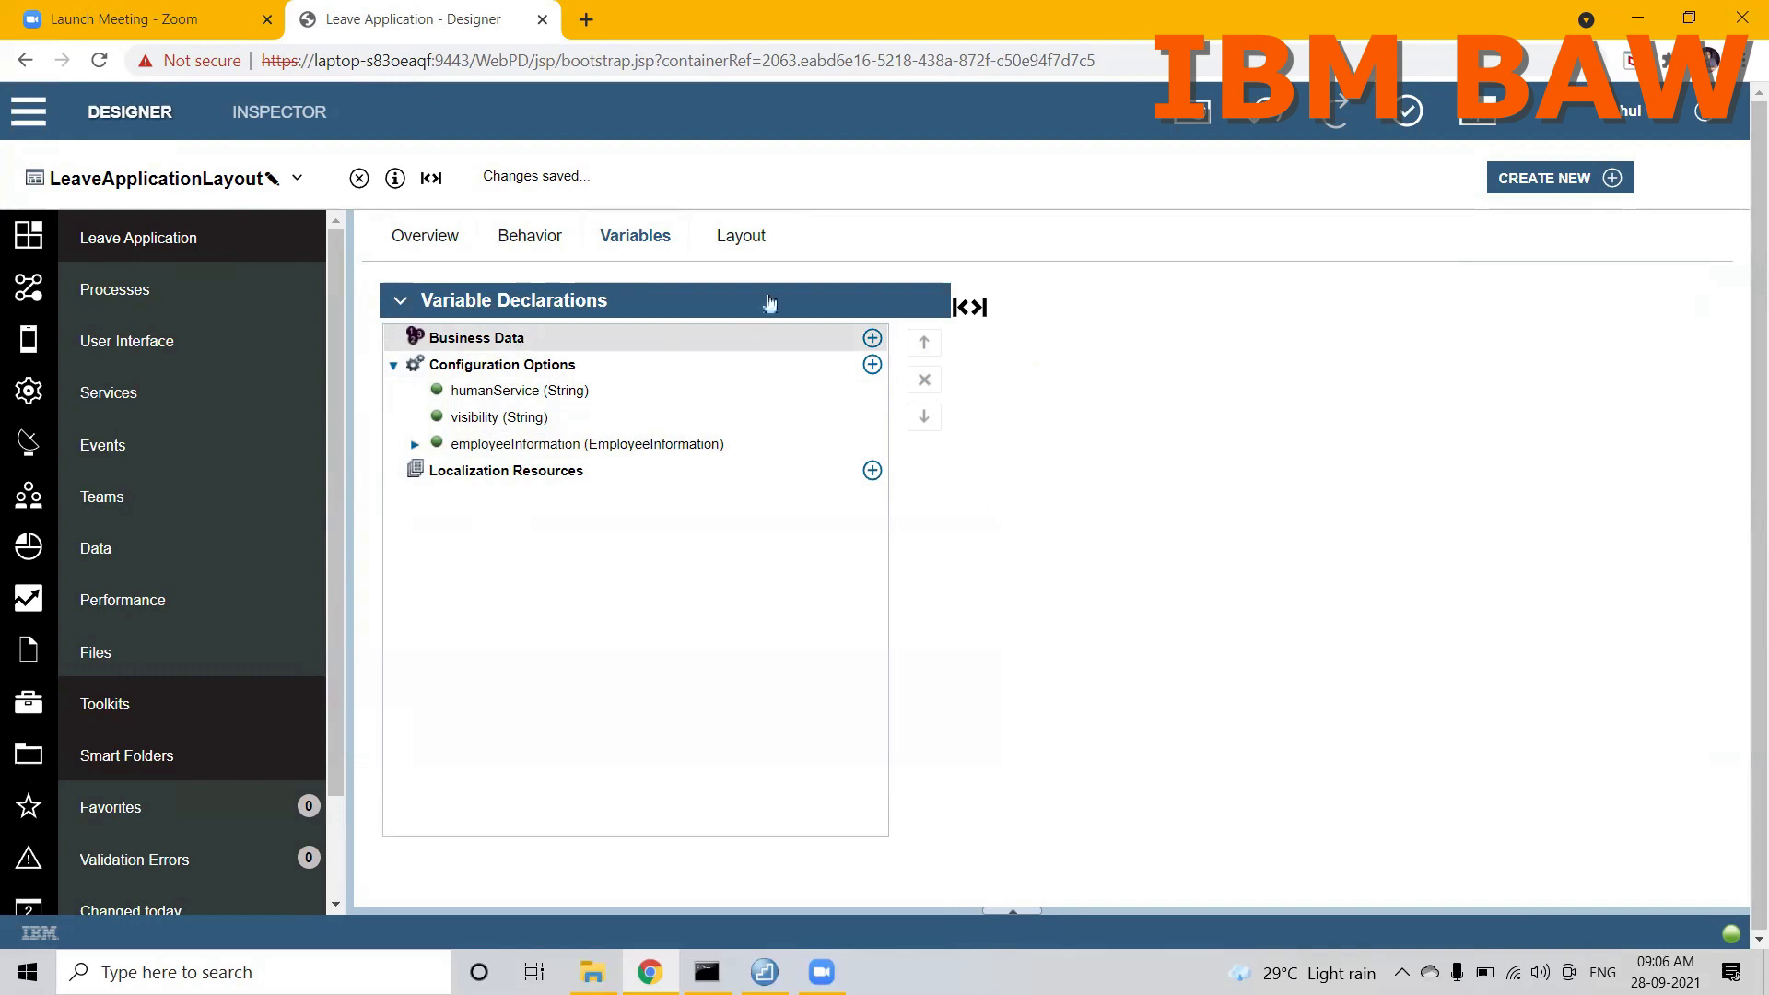
Step: Return to the layout and set the Type Of Leaves control's item lookup mode to Items From Static List
{"action": "left_click", "coordinate": [747, 242]}
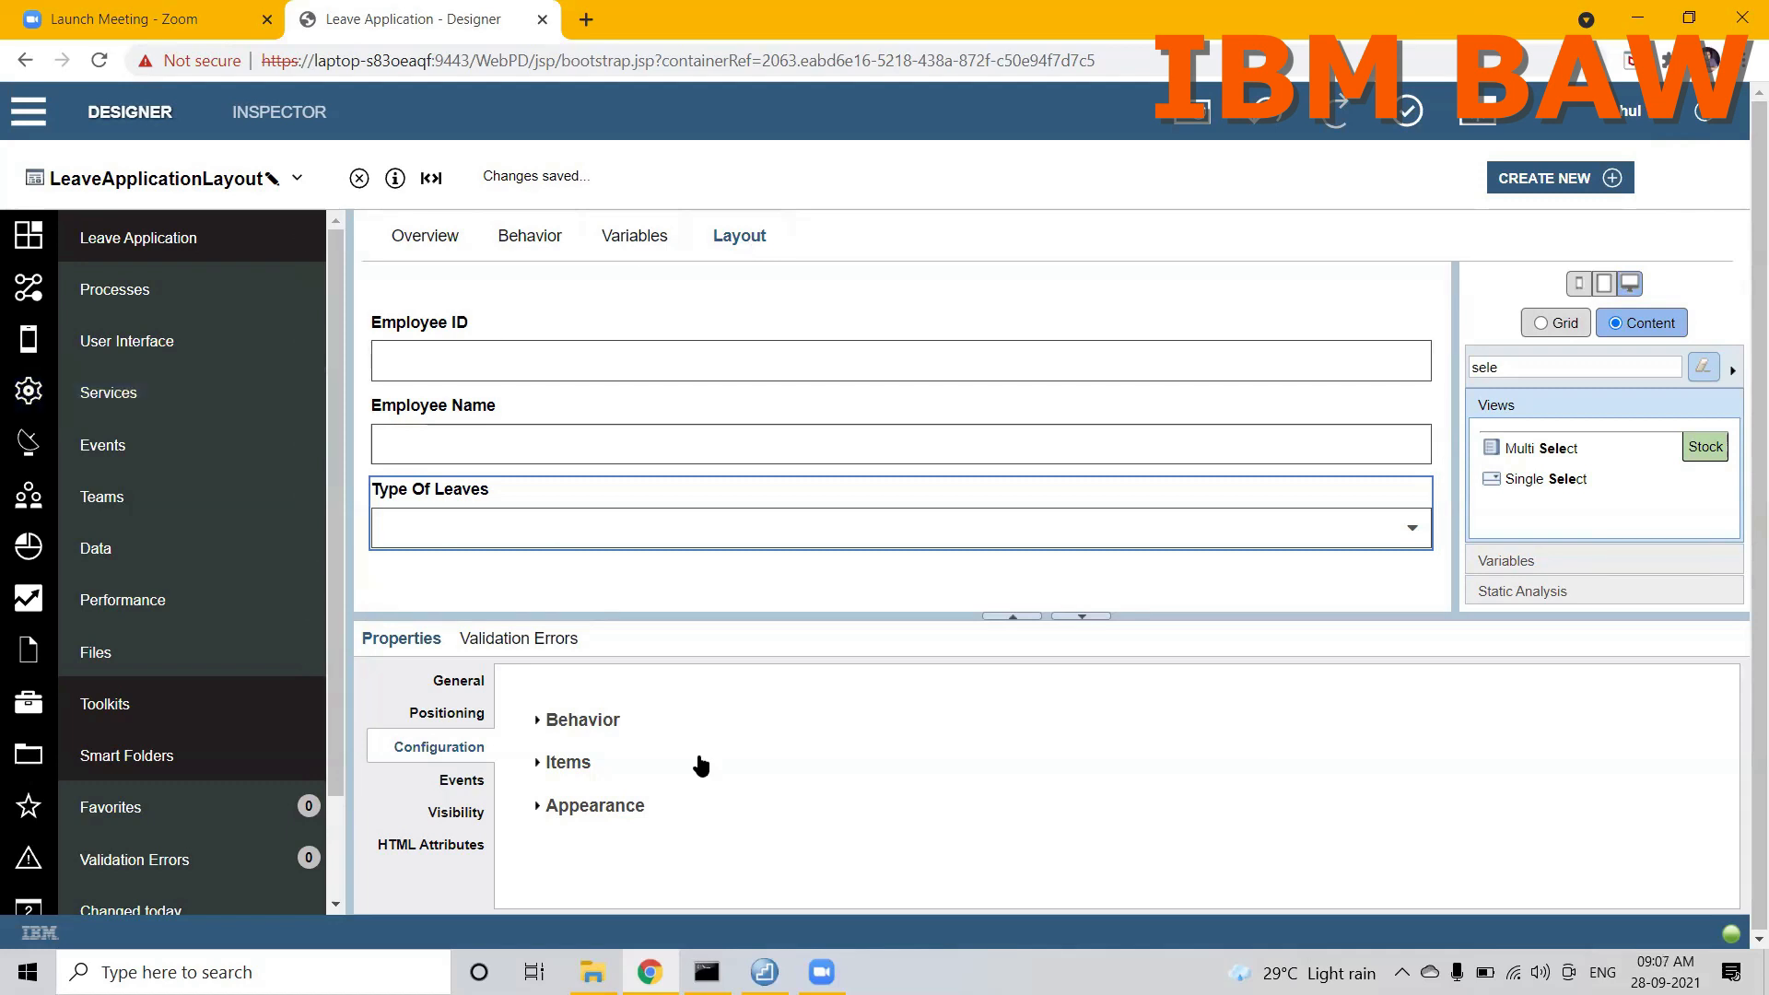
{"action": "left_click", "coordinate": [541, 764]}
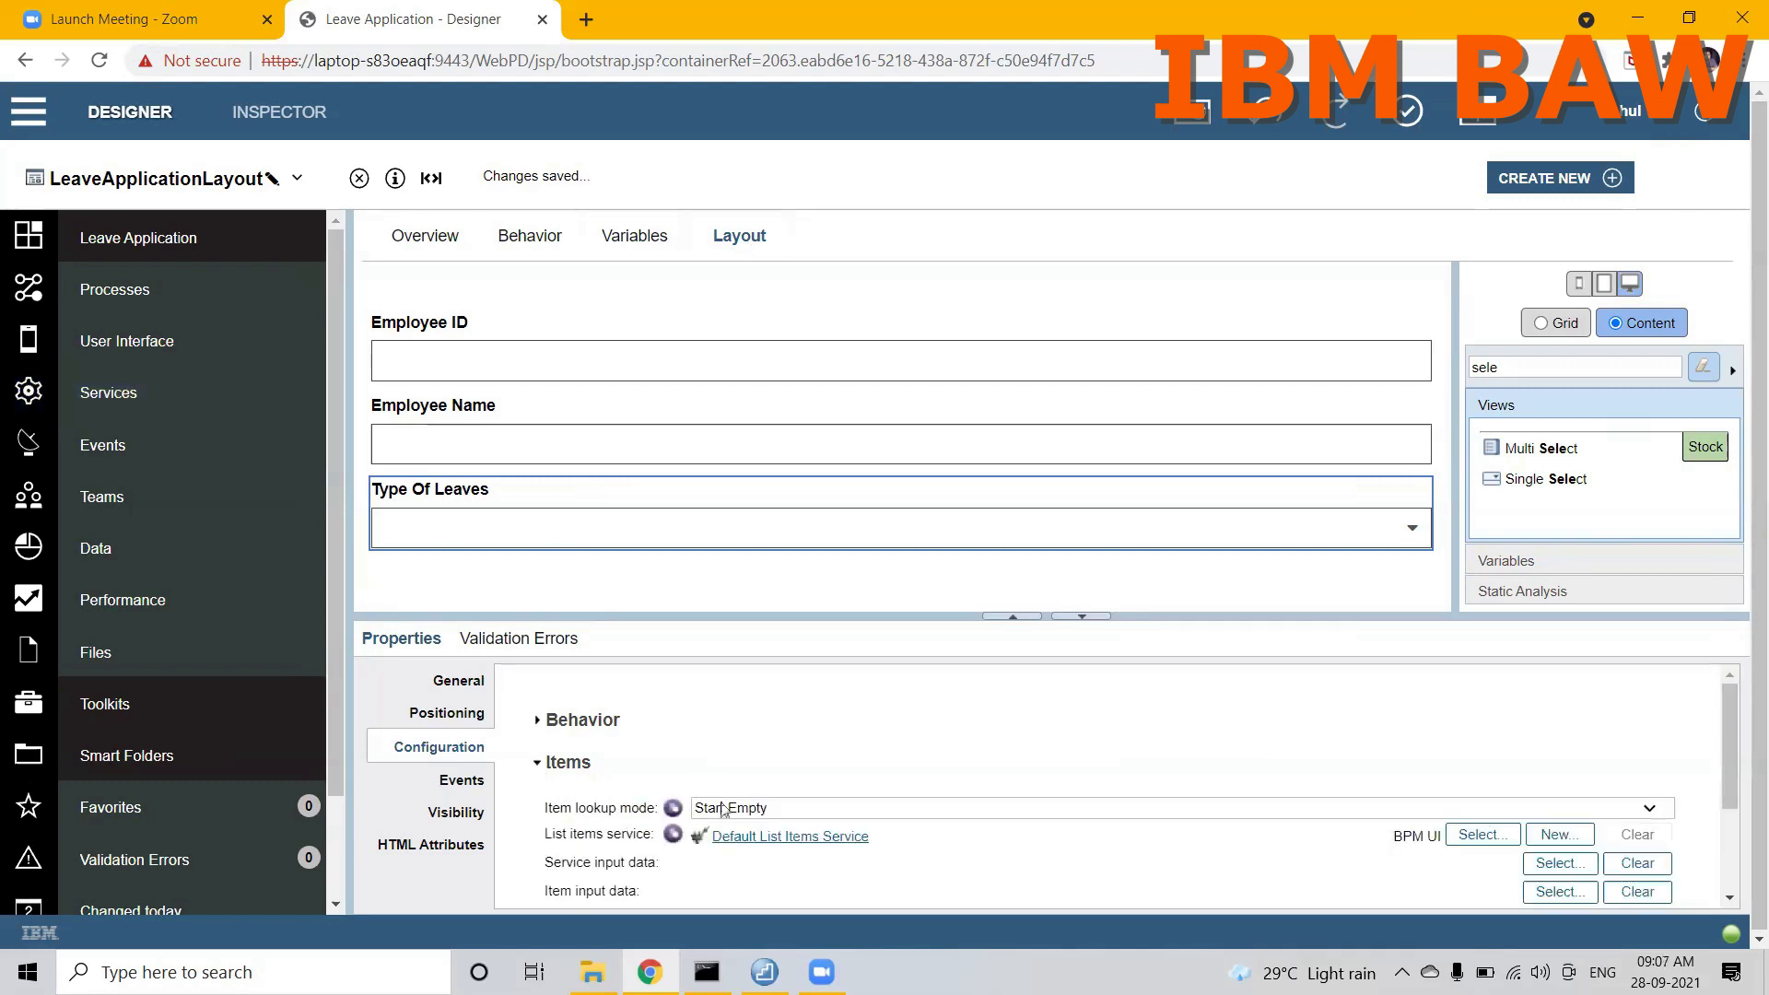
{"action": "left_click", "coordinate": [1131, 809]}
{"action": "left_click", "coordinate": [826, 864]}
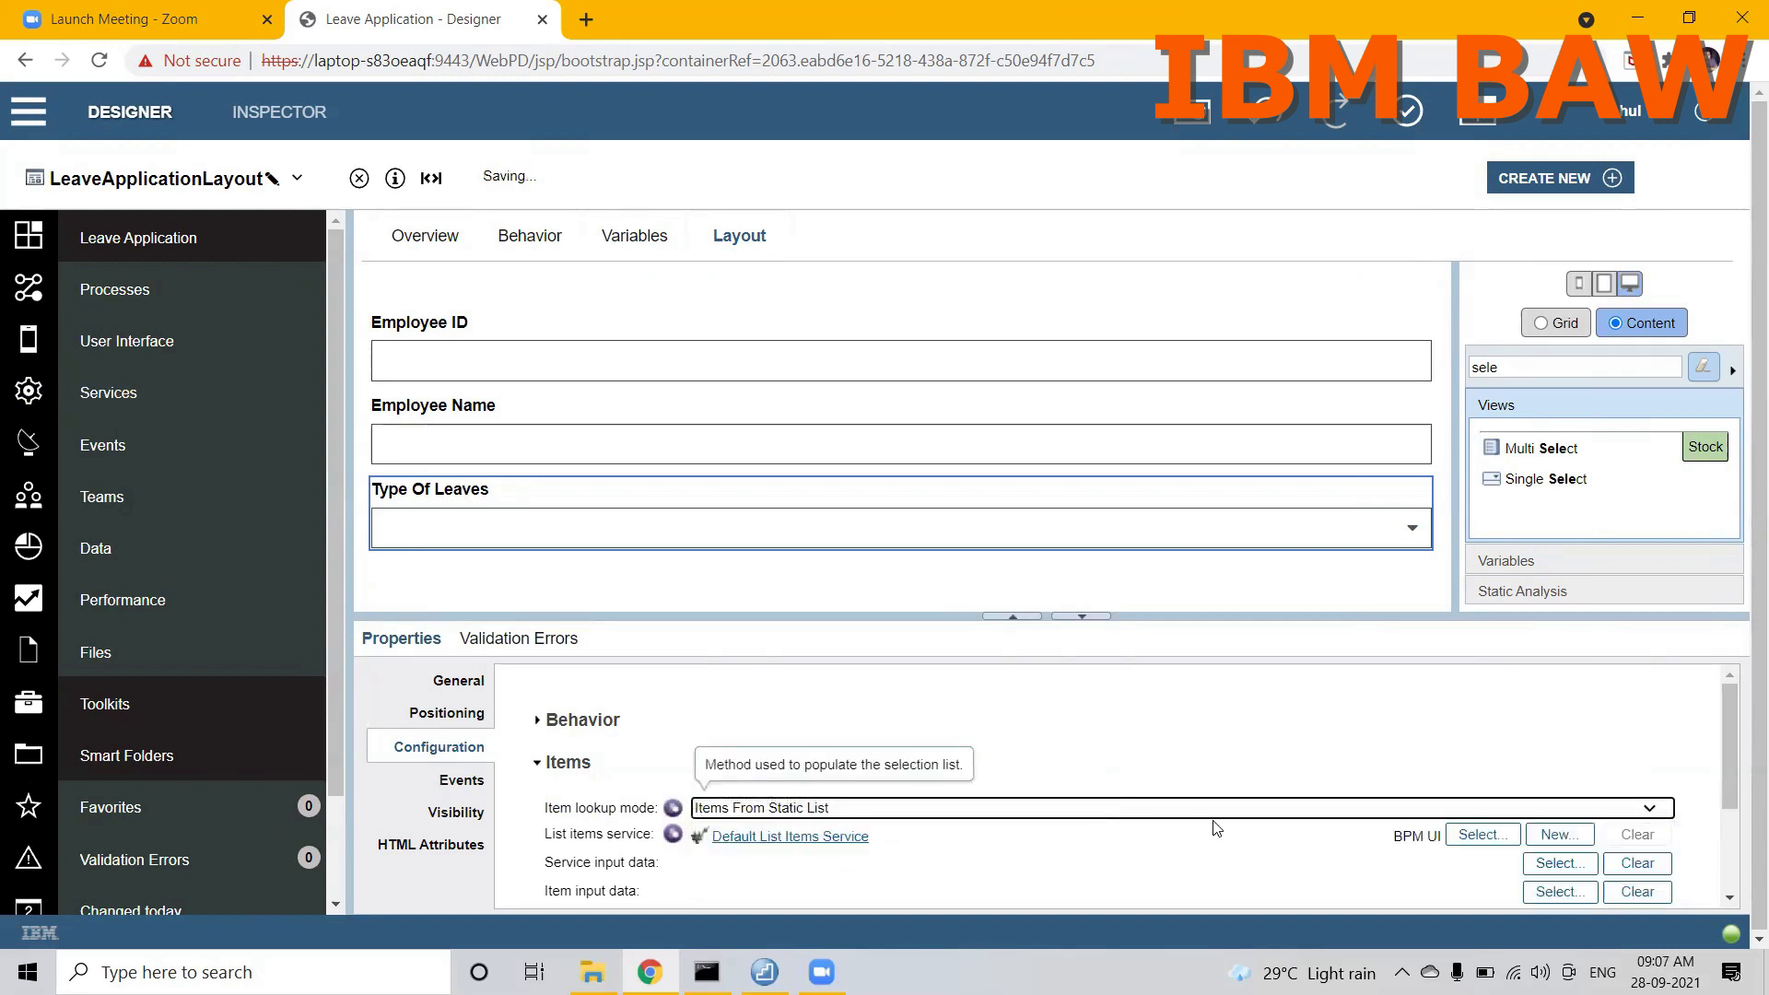
Step: Bind the static list of the Type Of Leaves control to employeeInformation.typeOfLeave[]
{"action": "left_click_drag", "start_coordinate": [1731, 798], "coordinate": [1736, 875]}
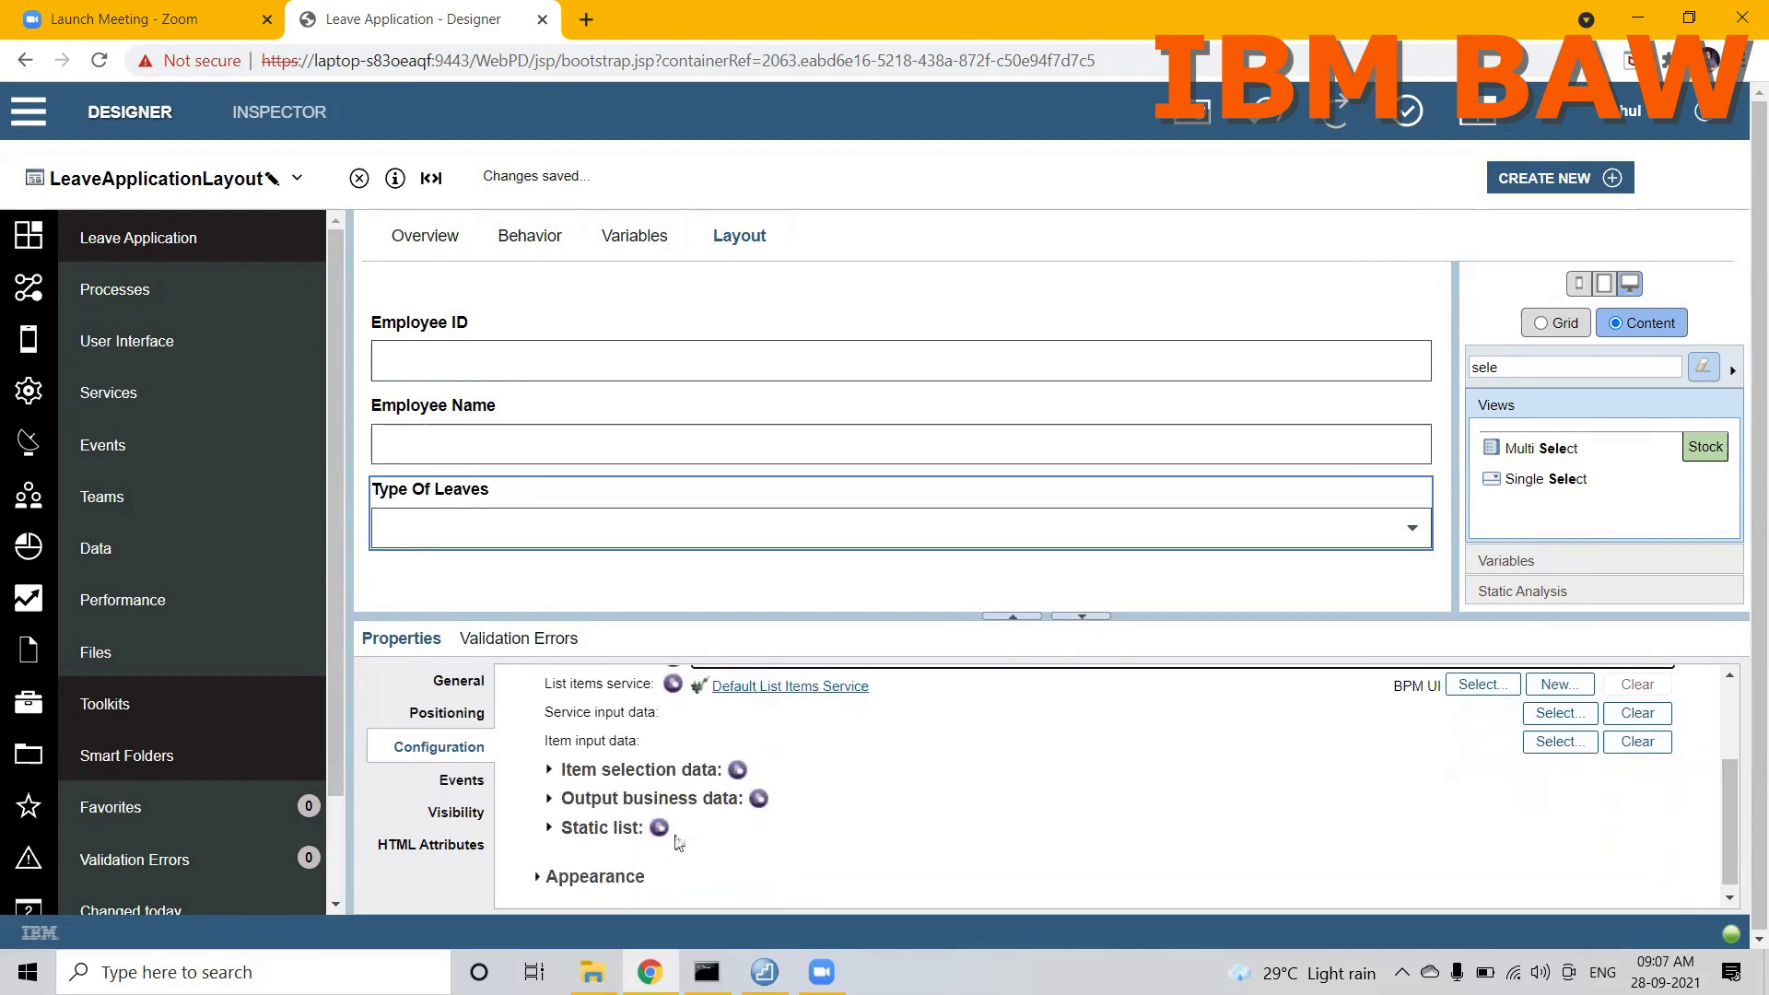
{"action": "left_click", "coordinate": [659, 829]}
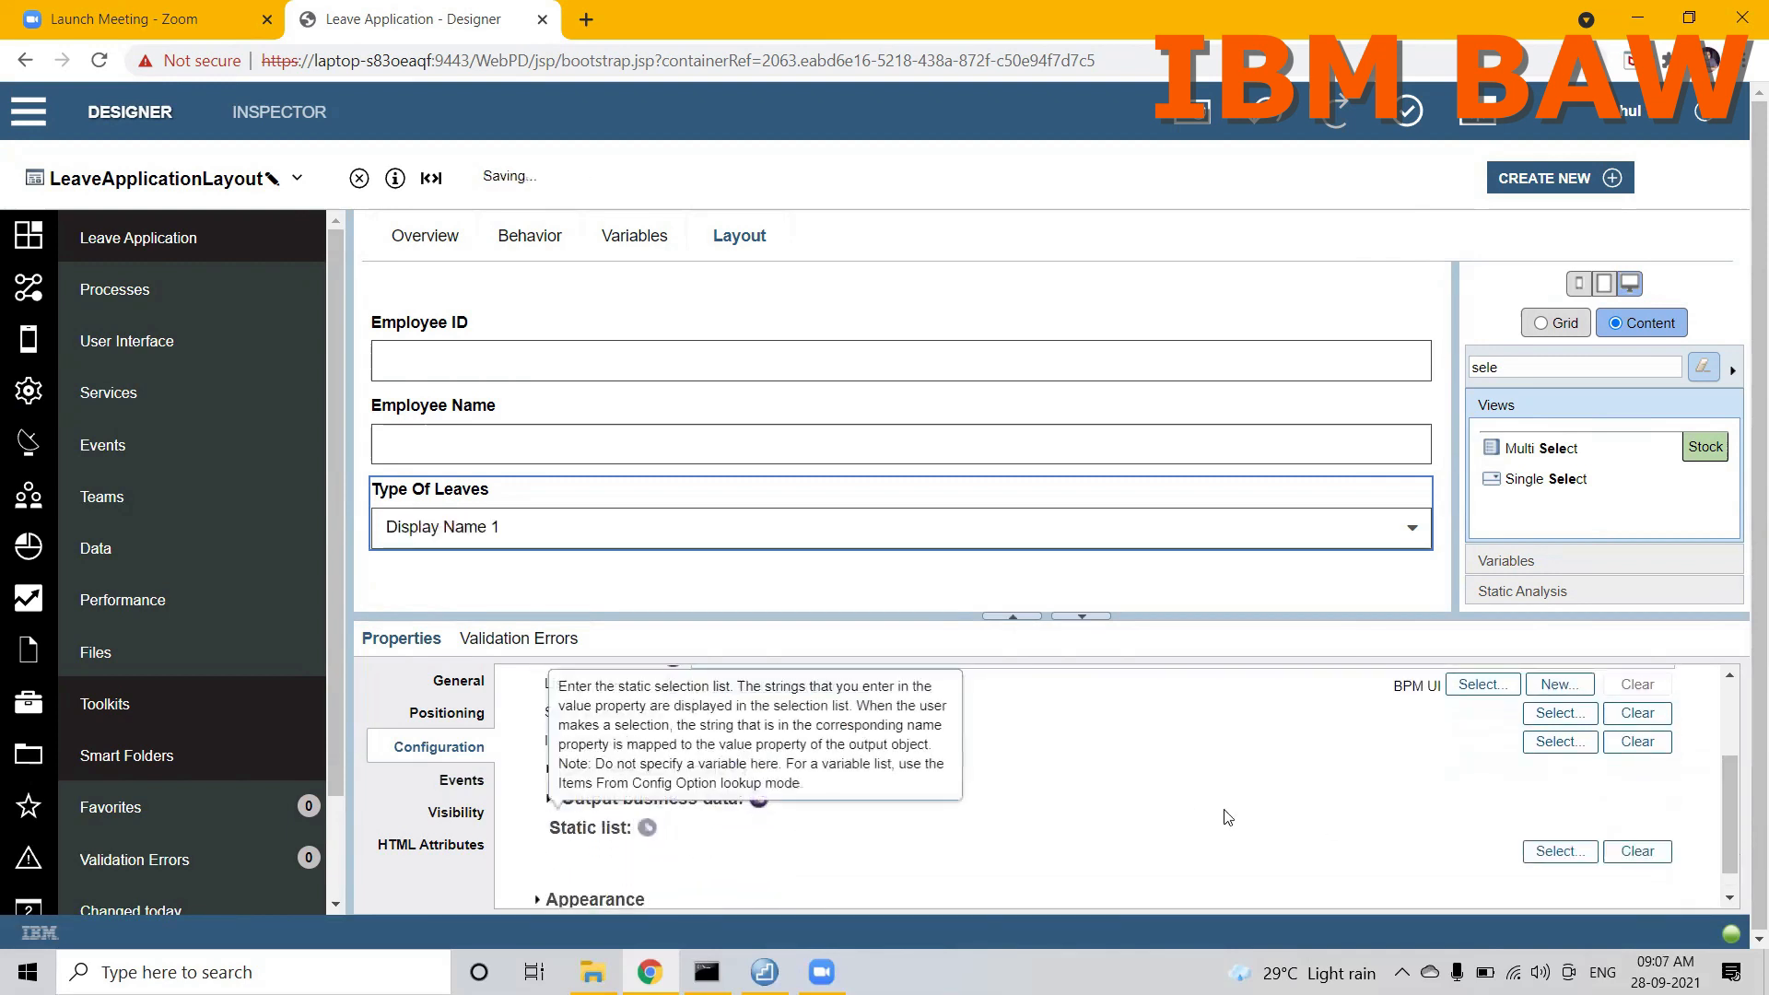
{"action": "left_click", "coordinate": [1559, 850]}
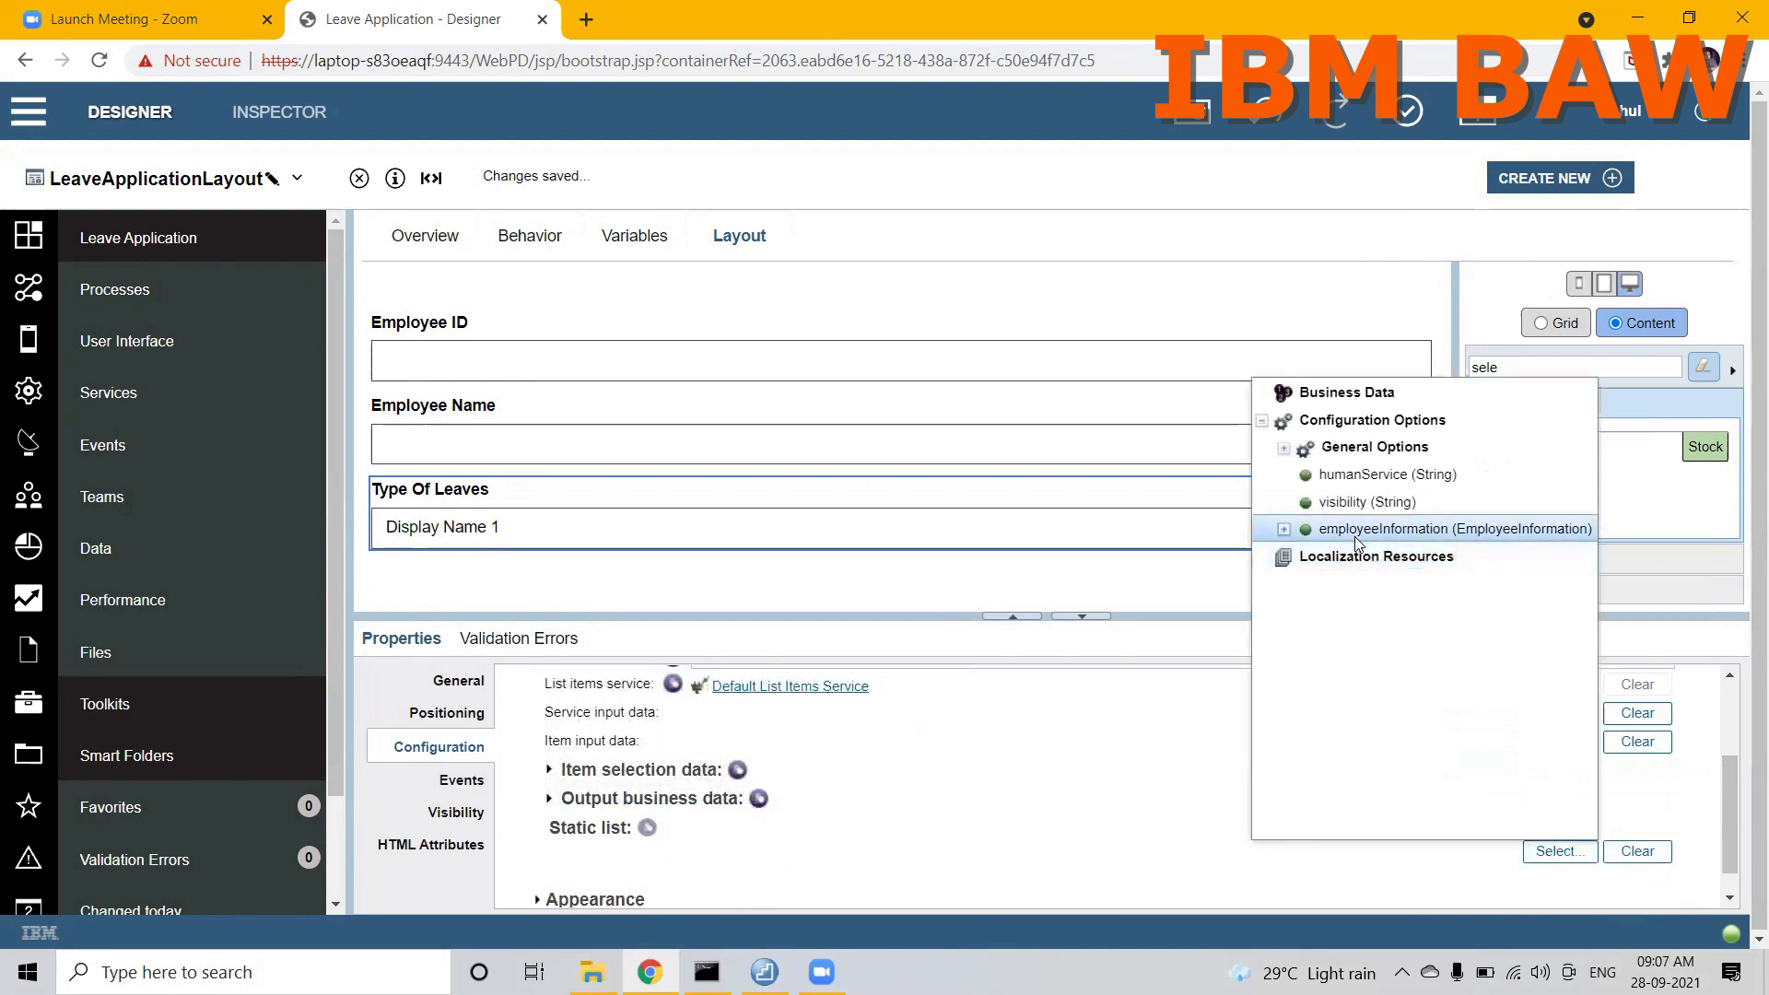
{"action": "double_click", "coordinate": [1357, 533]}
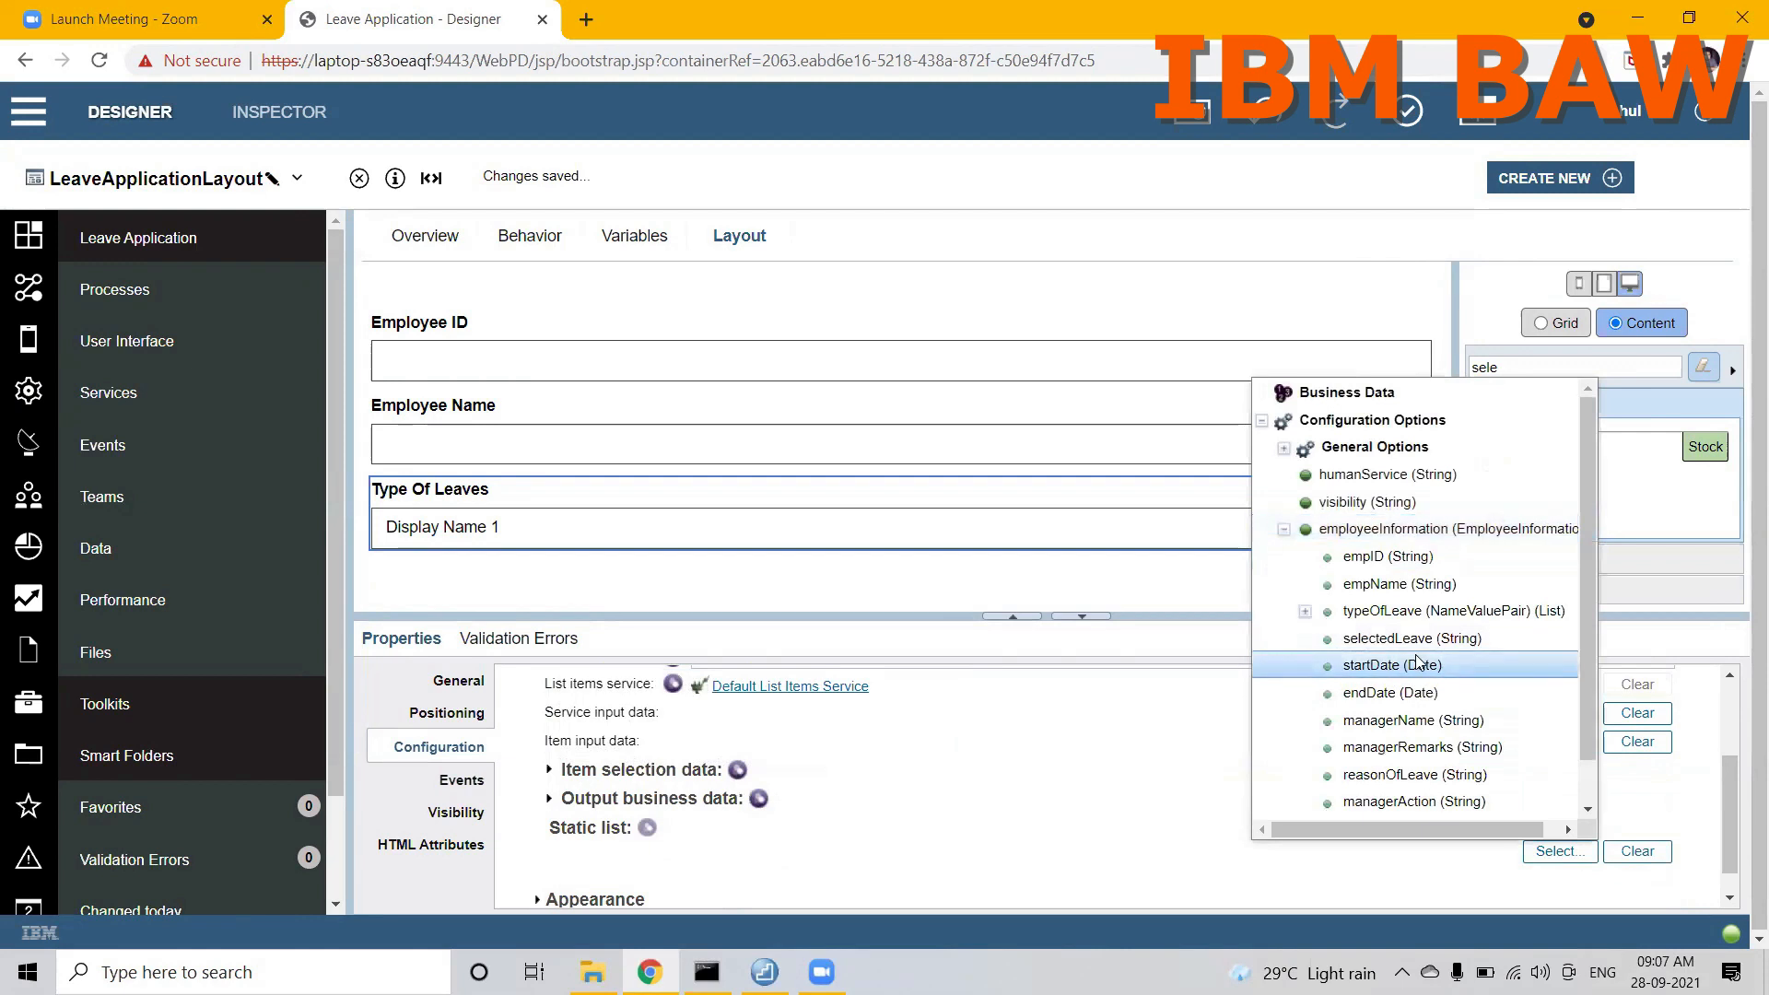
{"action": "left_click", "coordinate": [1396, 612]}
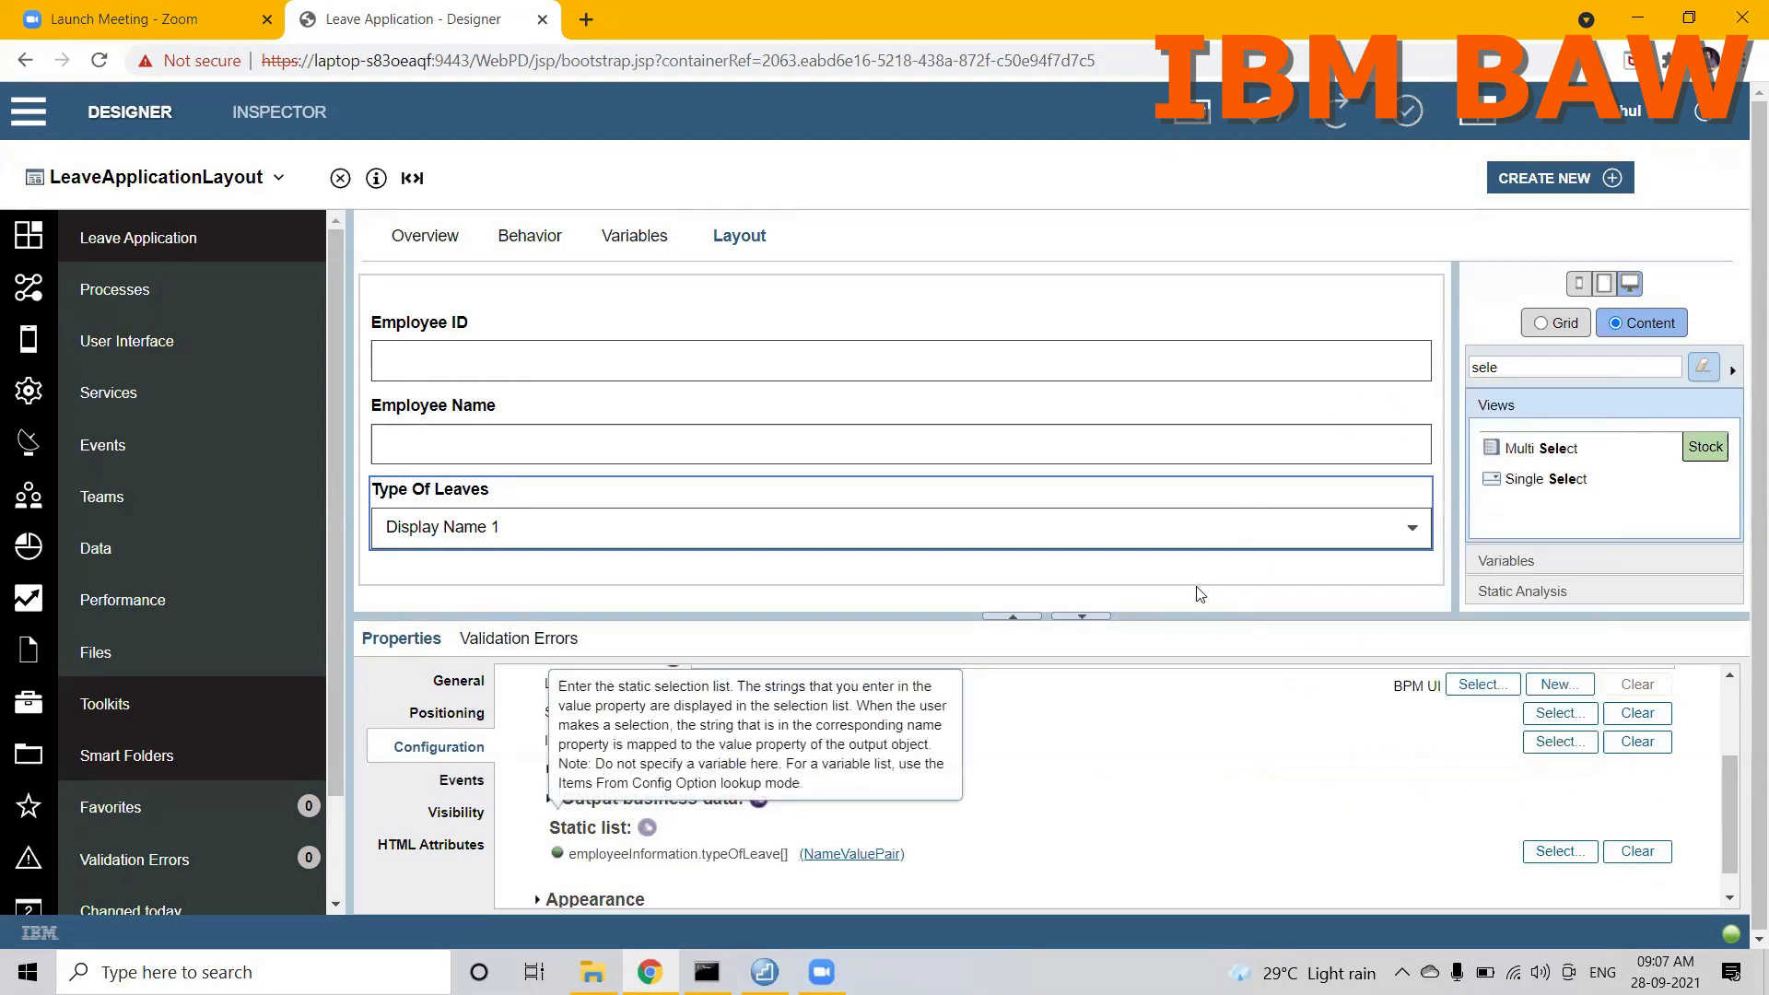
Step: Clear the filter text from the stock views palette
{"action": "left_click", "coordinate": [1506, 367]}
{"action": "key", "text": "BackSpace"}
{"action": "key", "text": "BackSpace"}
{"action": "key", "text": "BackSpace"}
{"action": "key", "text": "BackSpace"}
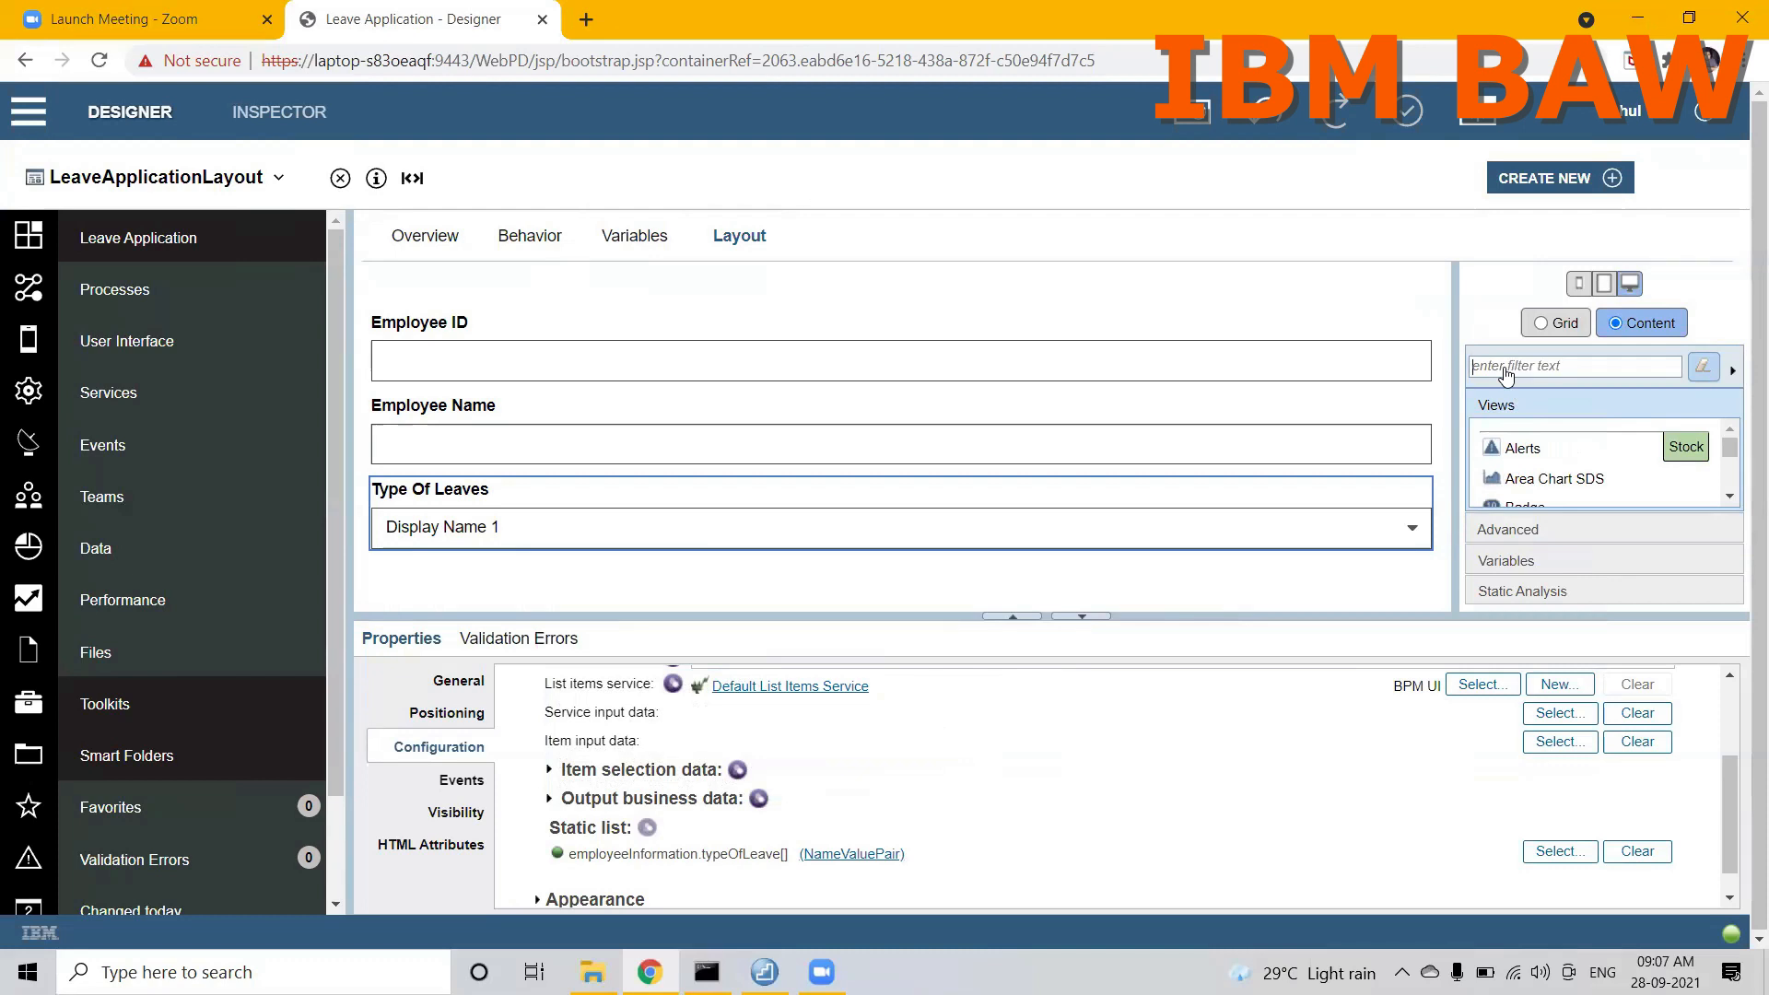
Step: Review the fields of employeeInformation in the variable declarations and return to the layout
{"action": "left_click", "coordinate": [642, 242]}
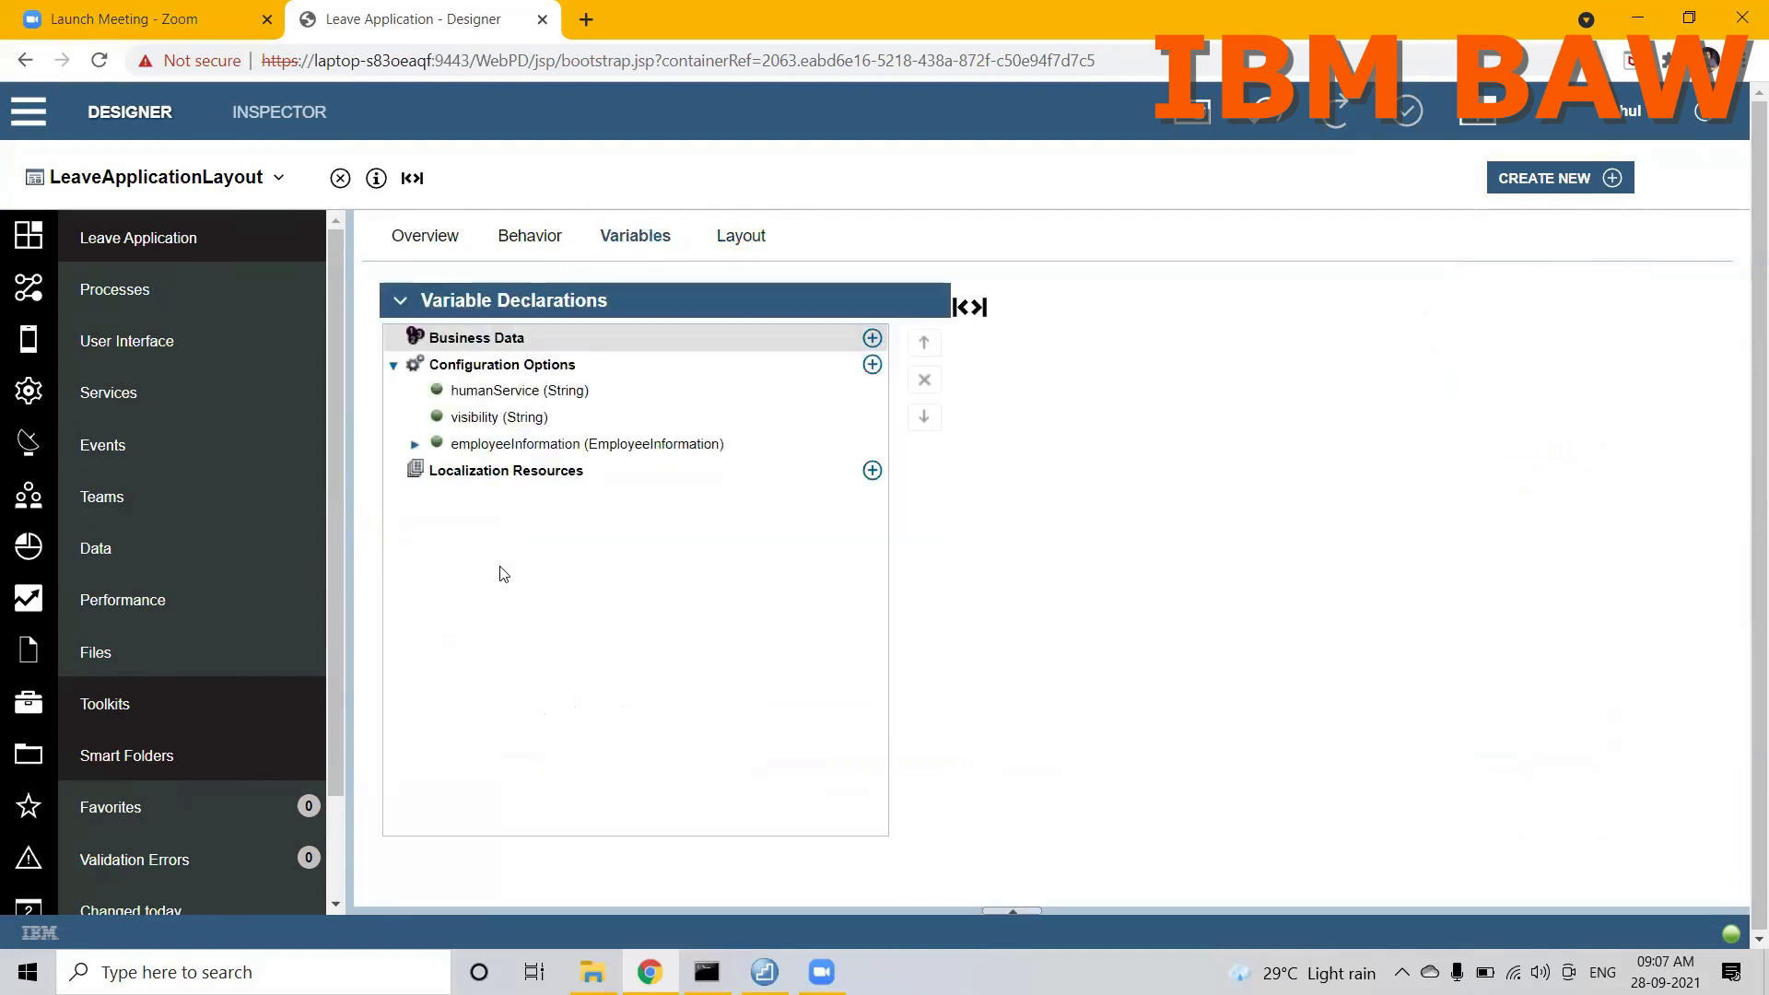
{"action": "left_click", "coordinate": [415, 443]}
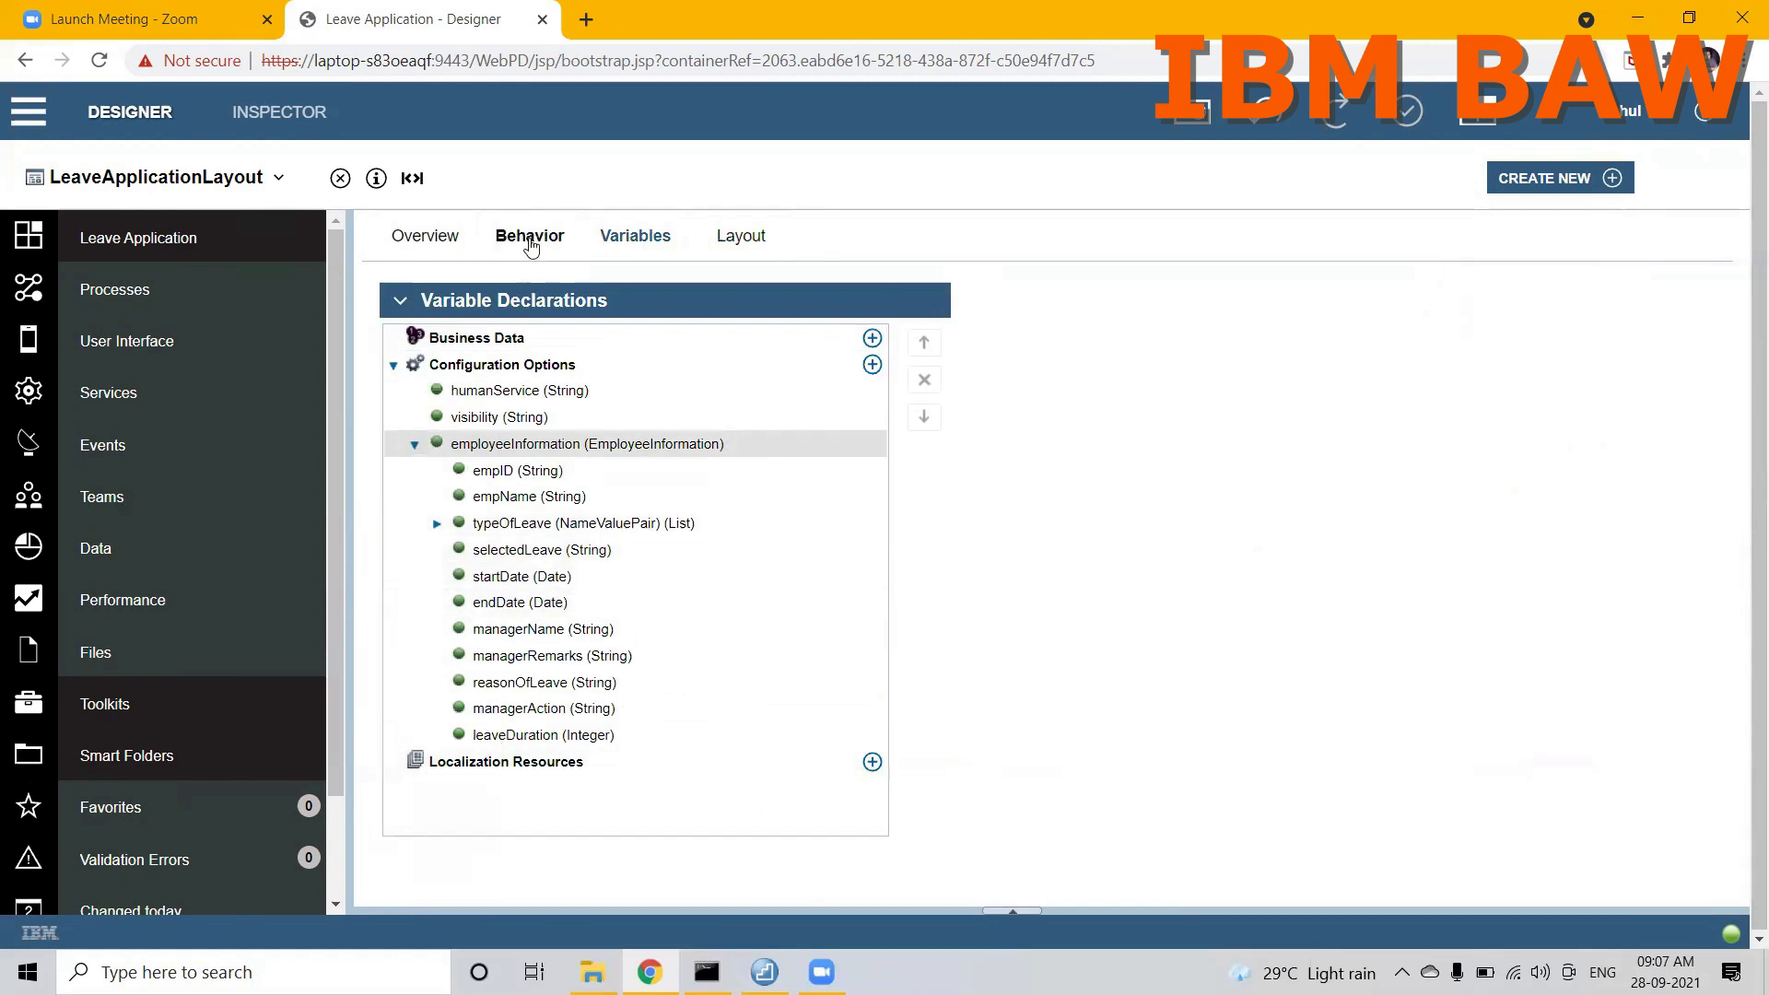
{"action": "left_click", "coordinate": [737, 241]}
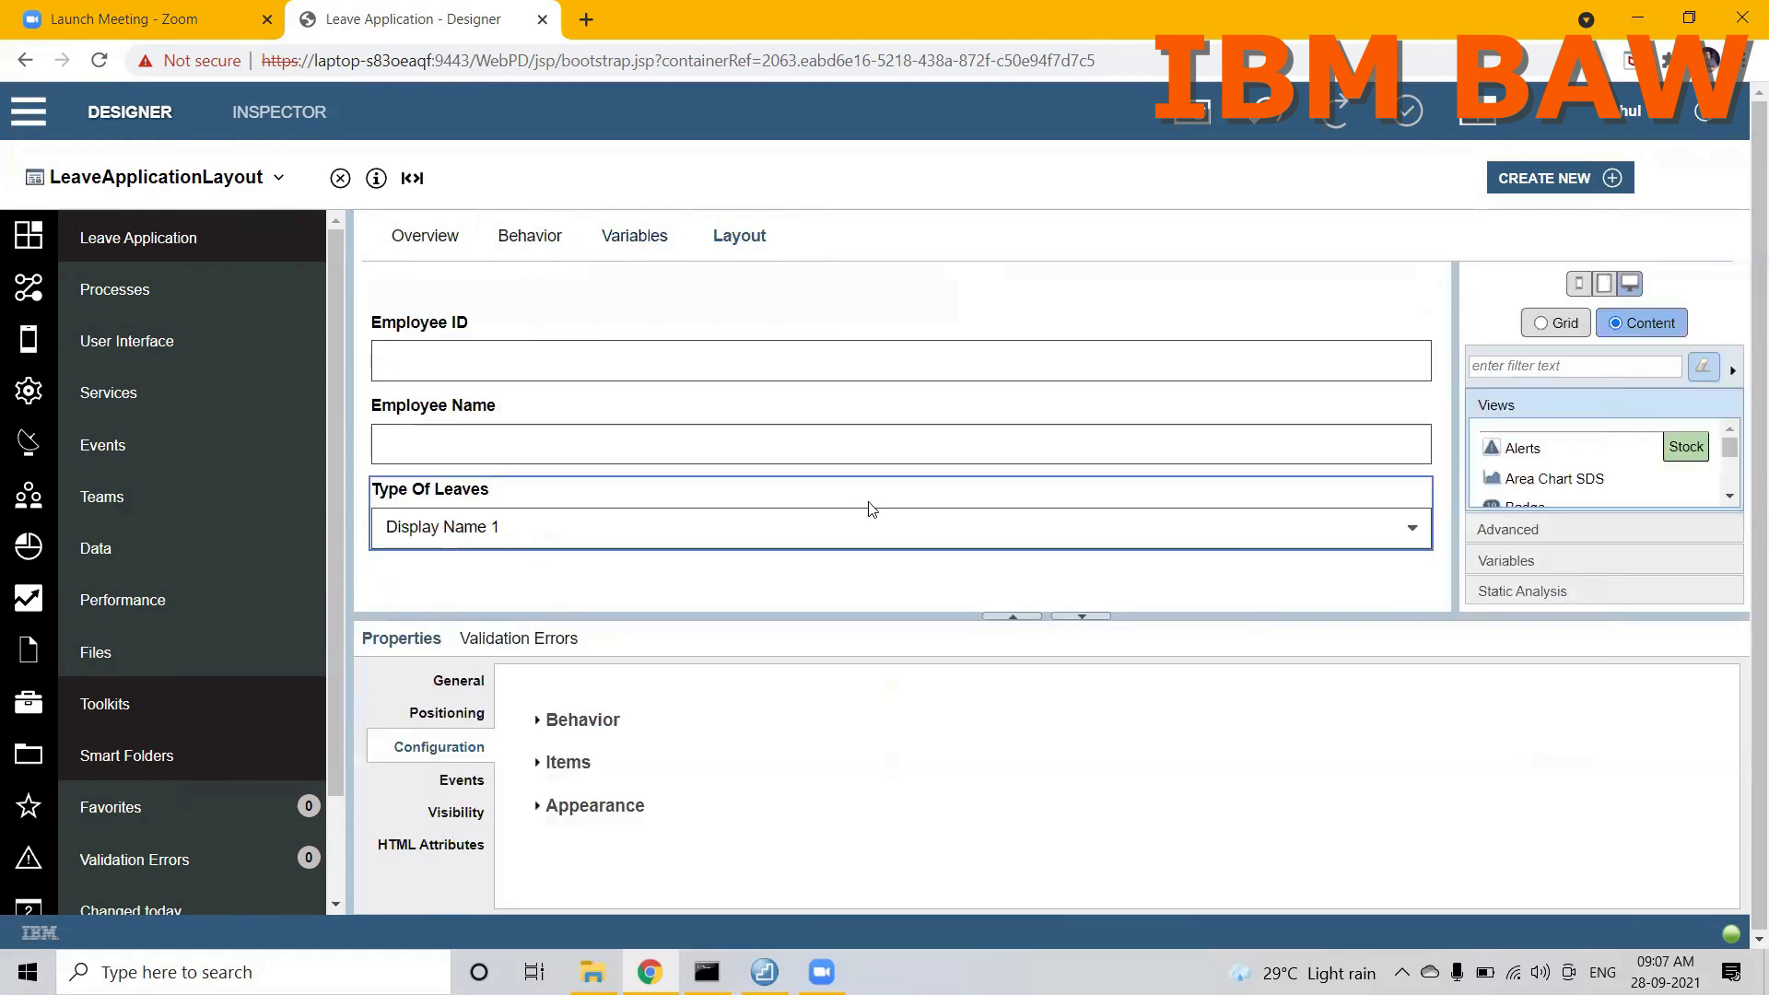
Step: Filter the stock views by "date" and place a Date Time Picker below the Type Of Leaves control
{"action": "left_click", "coordinate": [1618, 366]}
{"action": "type", "text": "date"}
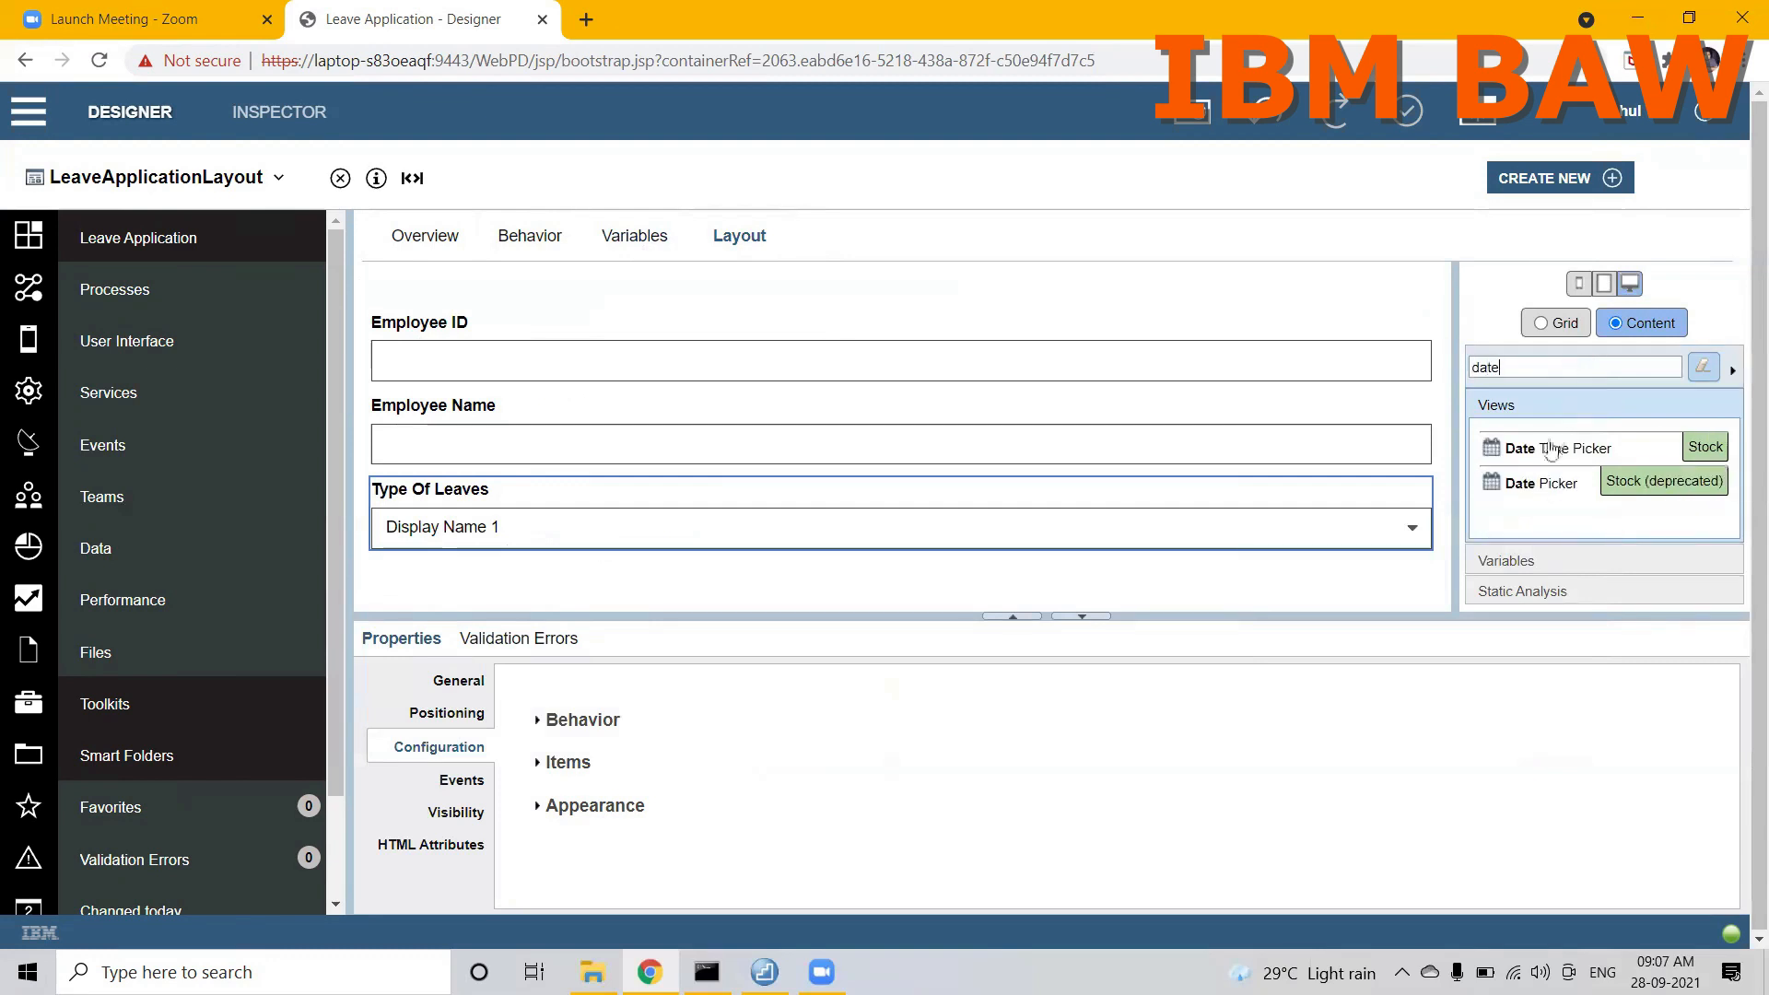
{"action": "left_click_drag", "start_coordinate": [1509, 460], "coordinate": [1253, 564]}
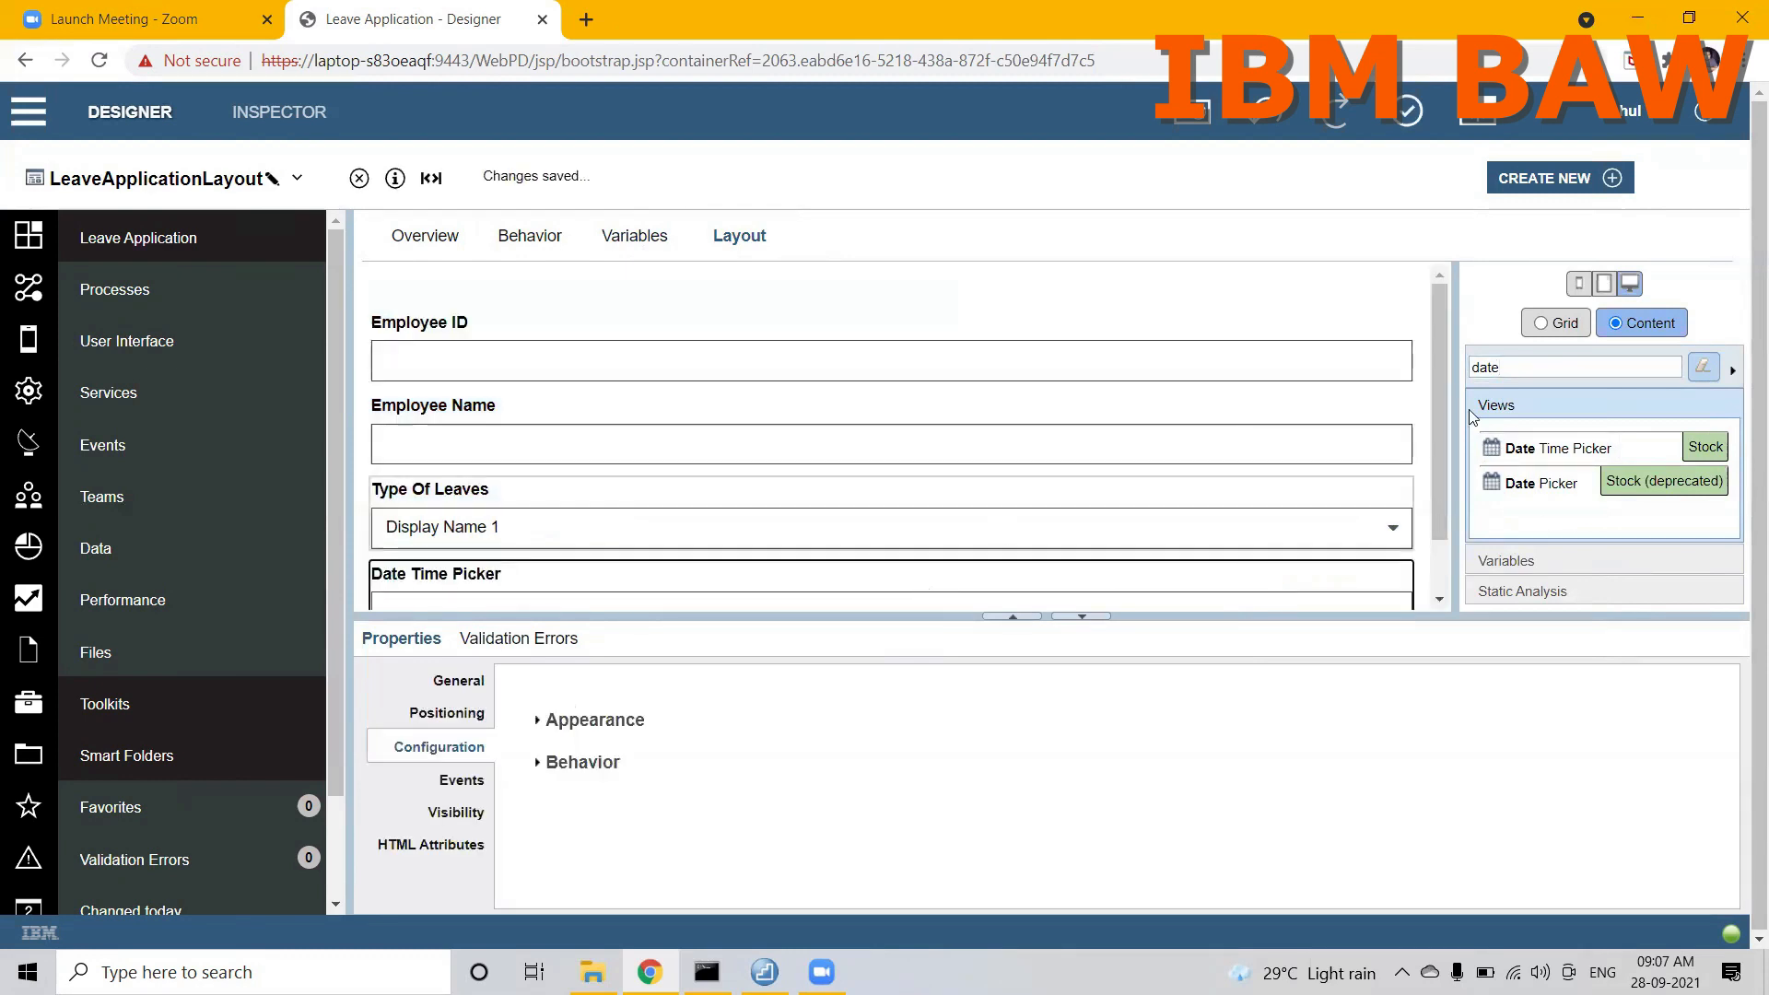
Step: Label the new date time picker Start Date and bind it to employeeInformation.startDate
{"action": "left_click_drag", "start_coordinate": [1439, 403], "coordinate": [1445, 477]}
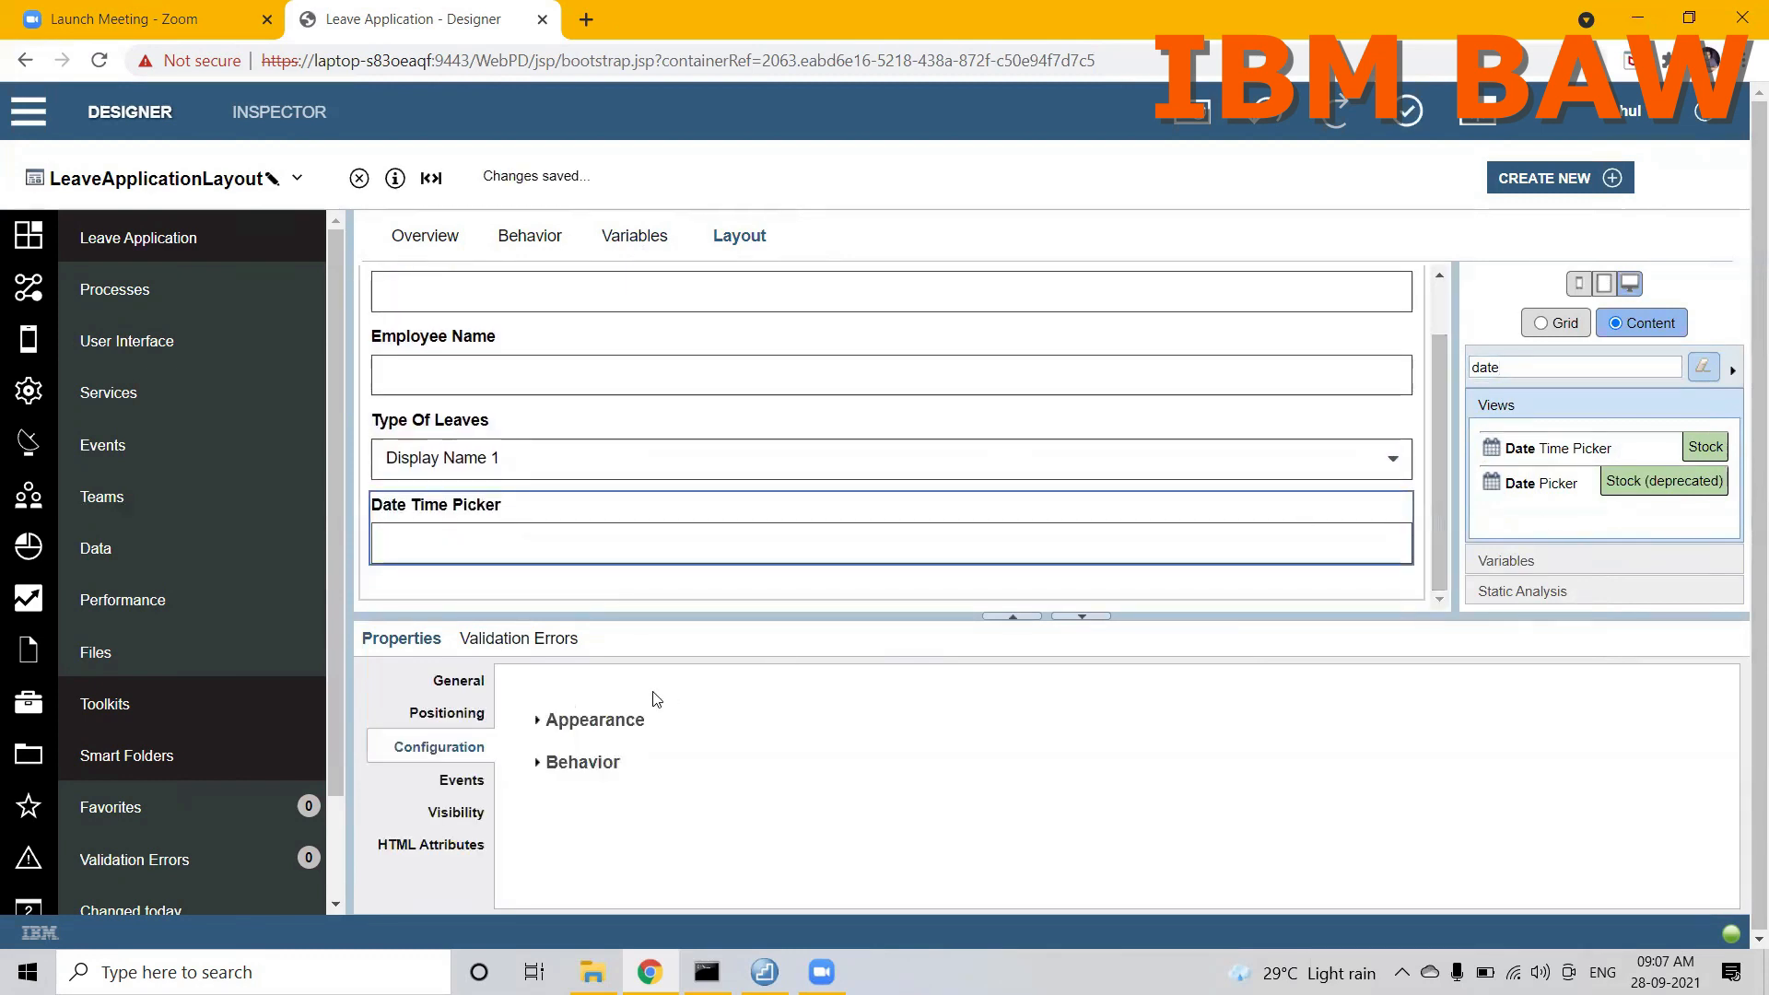
{"action": "left_click", "coordinate": [458, 691]}
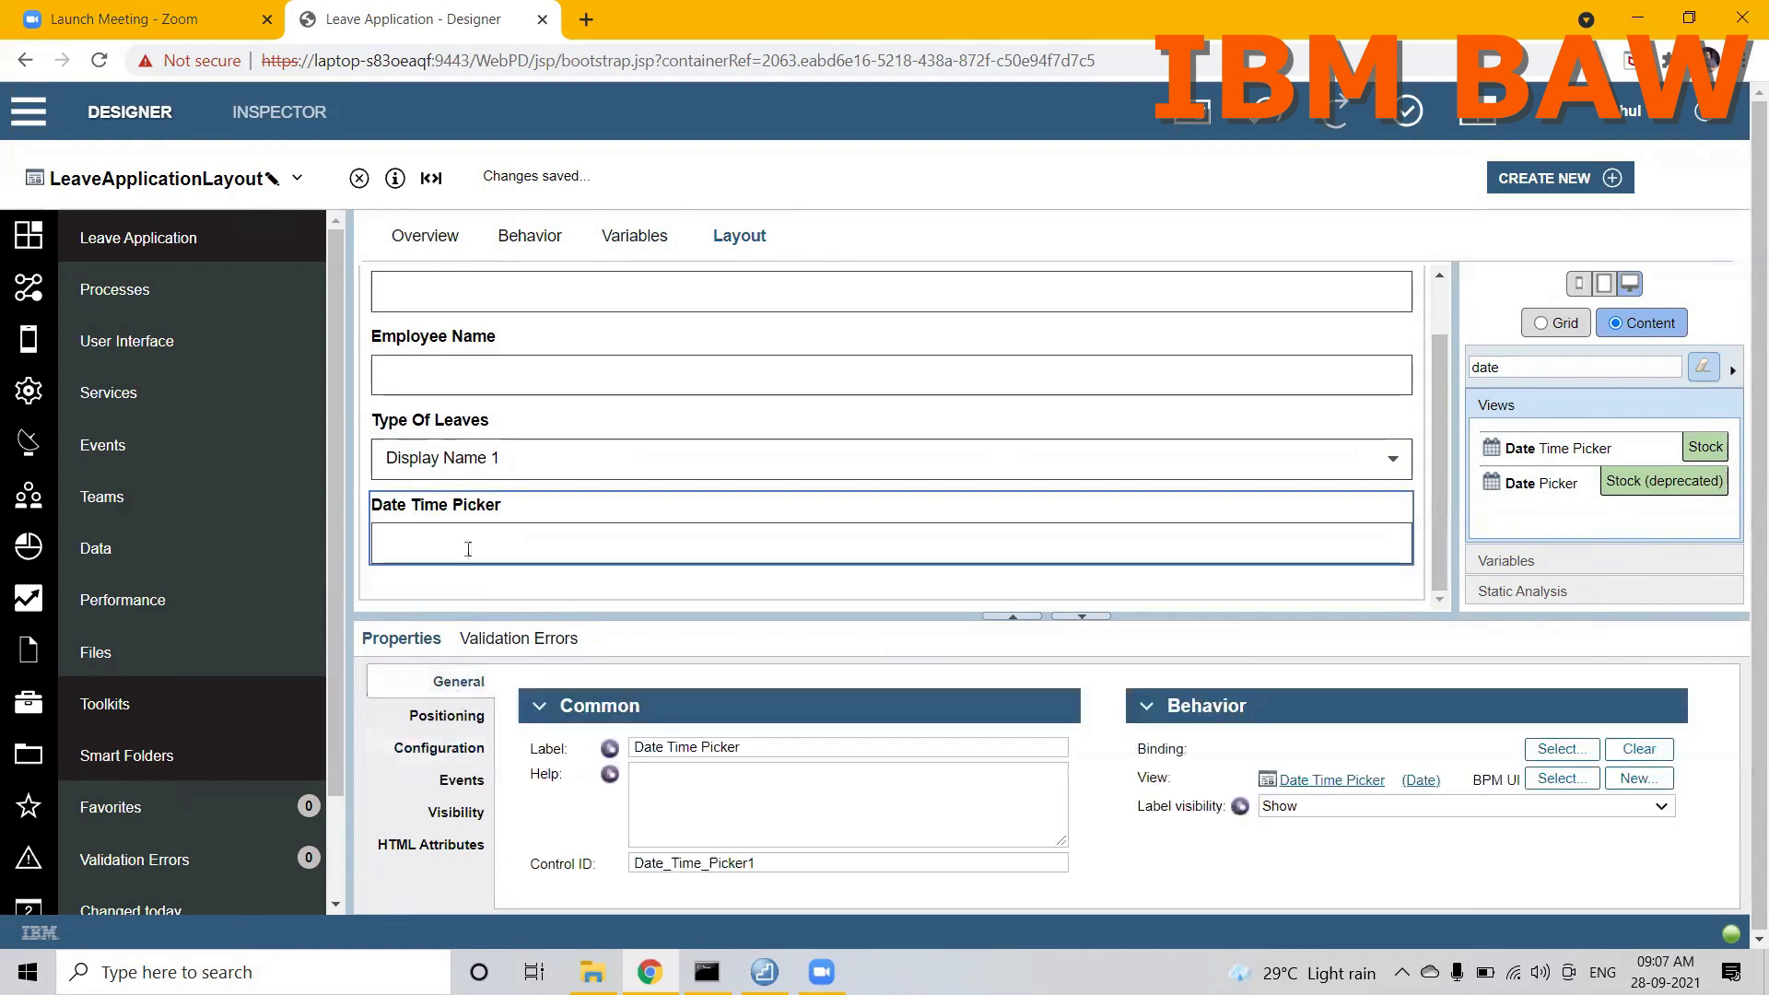
{"action": "left_click", "coordinate": [832, 744]}
{"action": "key", "text": "ctrl+a"}
{"action": "key", "text": "BackSpace"}
{"action": "type", "text": "Star"}
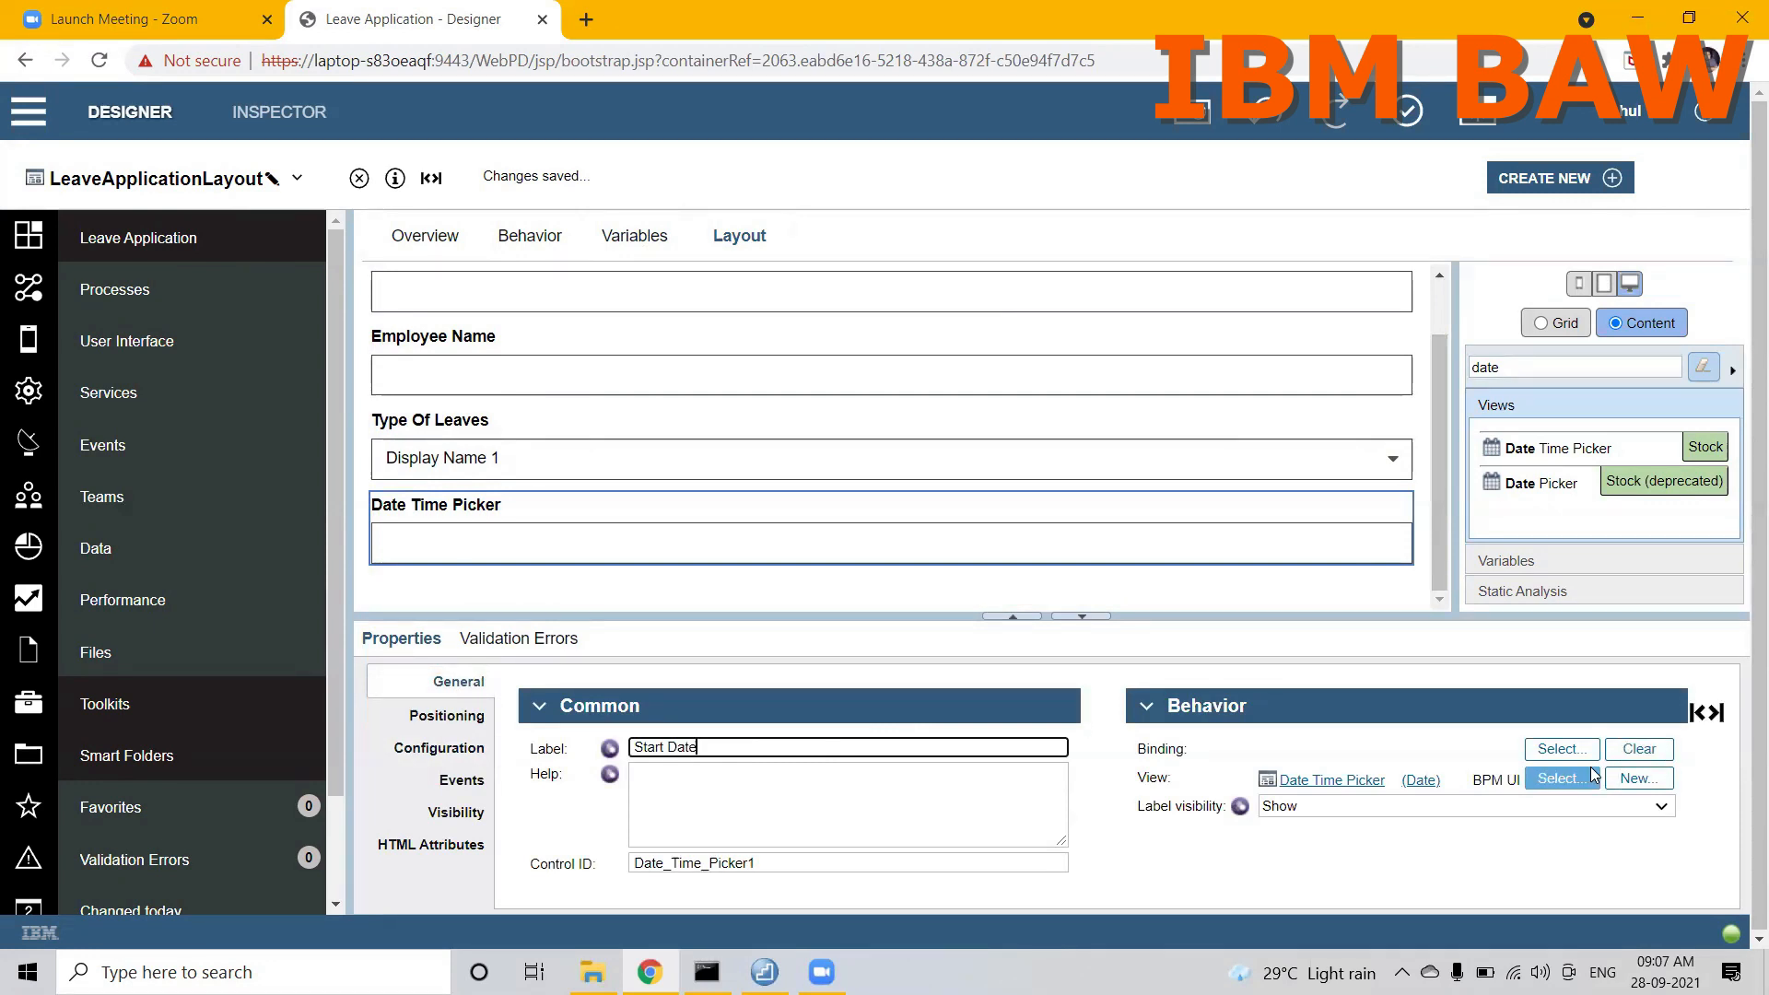
{"action": "left_click", "coordinate": [1561, 748]}
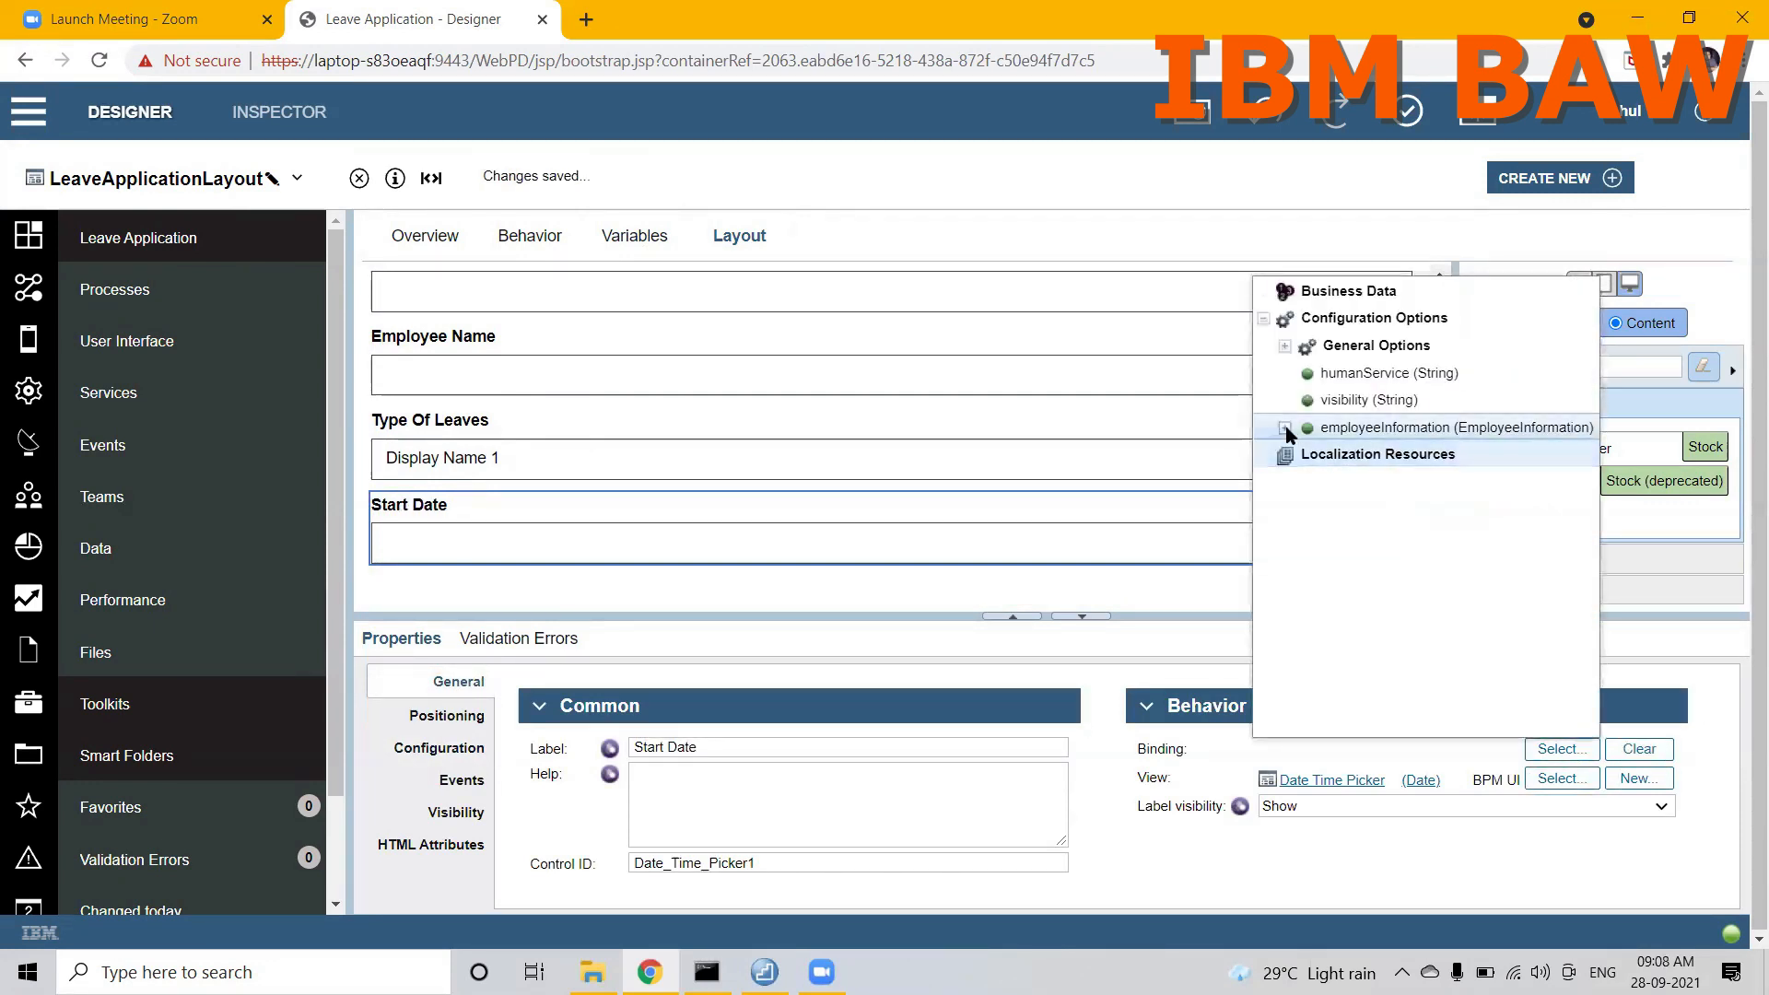
{"action": "left_click", "coordinate": [1284, 428]}
{"action": "left_click", "coordinate": [1354, 566]}
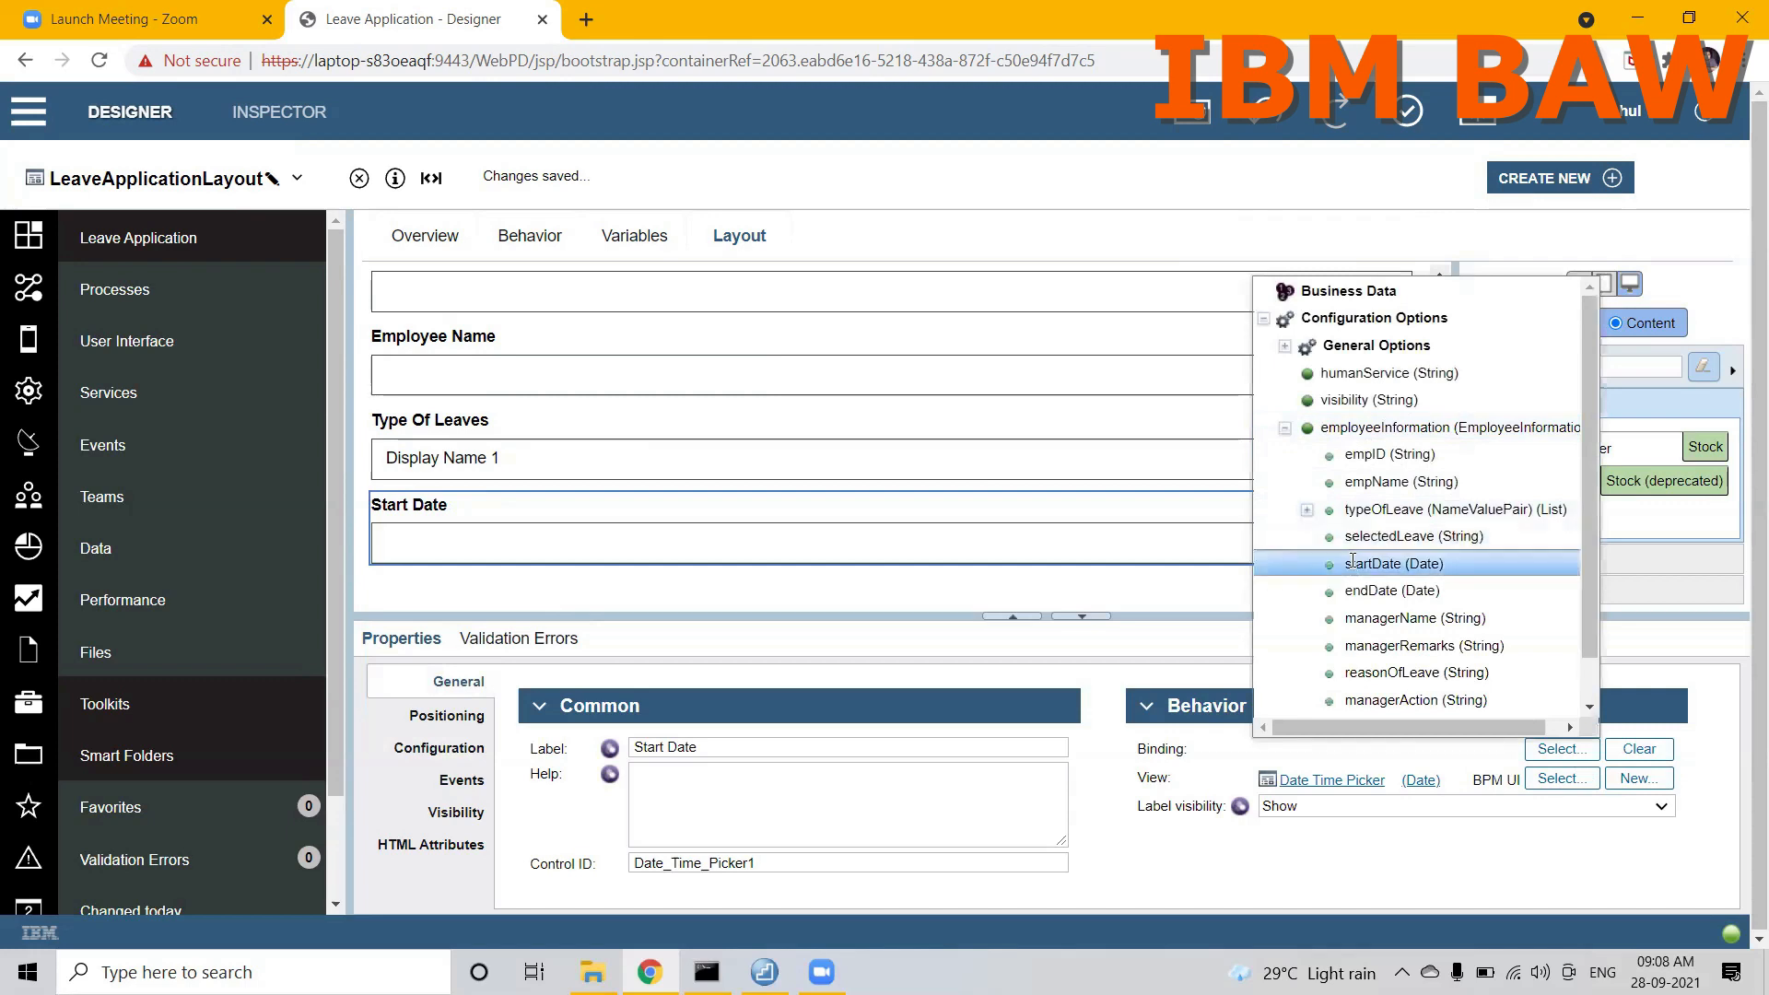
Step: Place a second Date Time Picker below Start Date and label it End Date
{"action": "left_click_drag", "start_coordinate": [1545, 458], "coordinate": [1303, 539]}
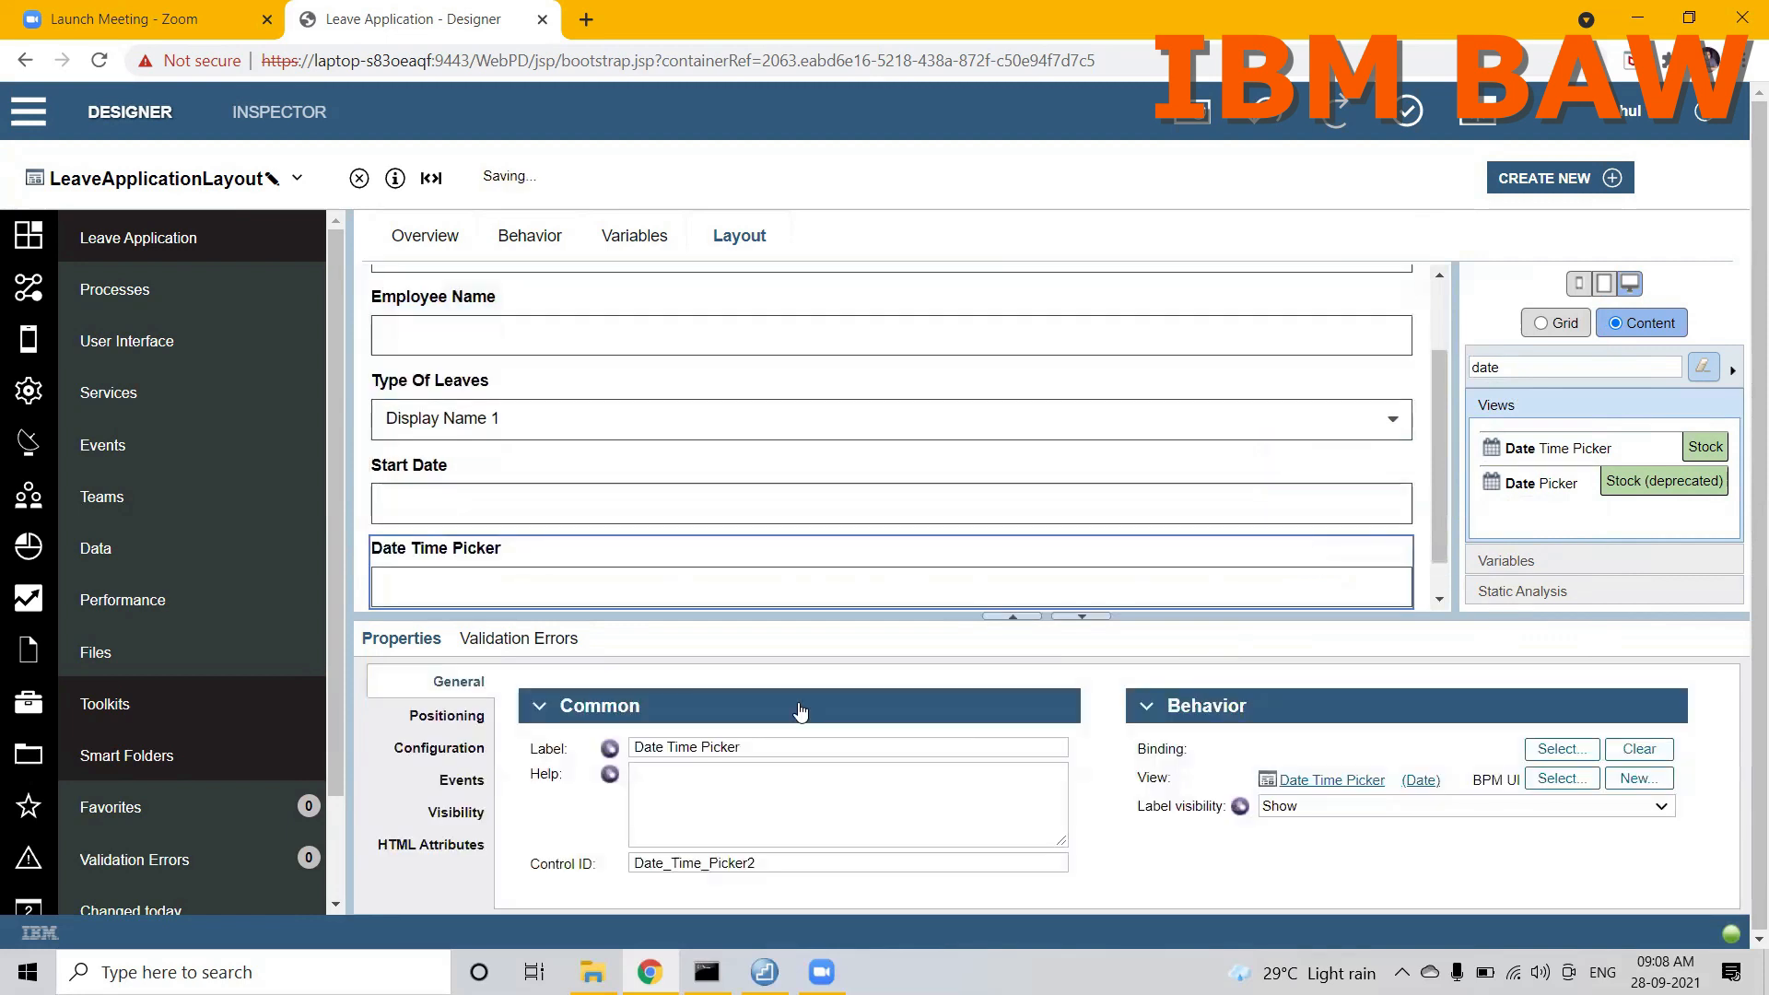
{"action": "triple_click", "coordinate": [776, 751]}
{"action": "type", "text": "End Date"}
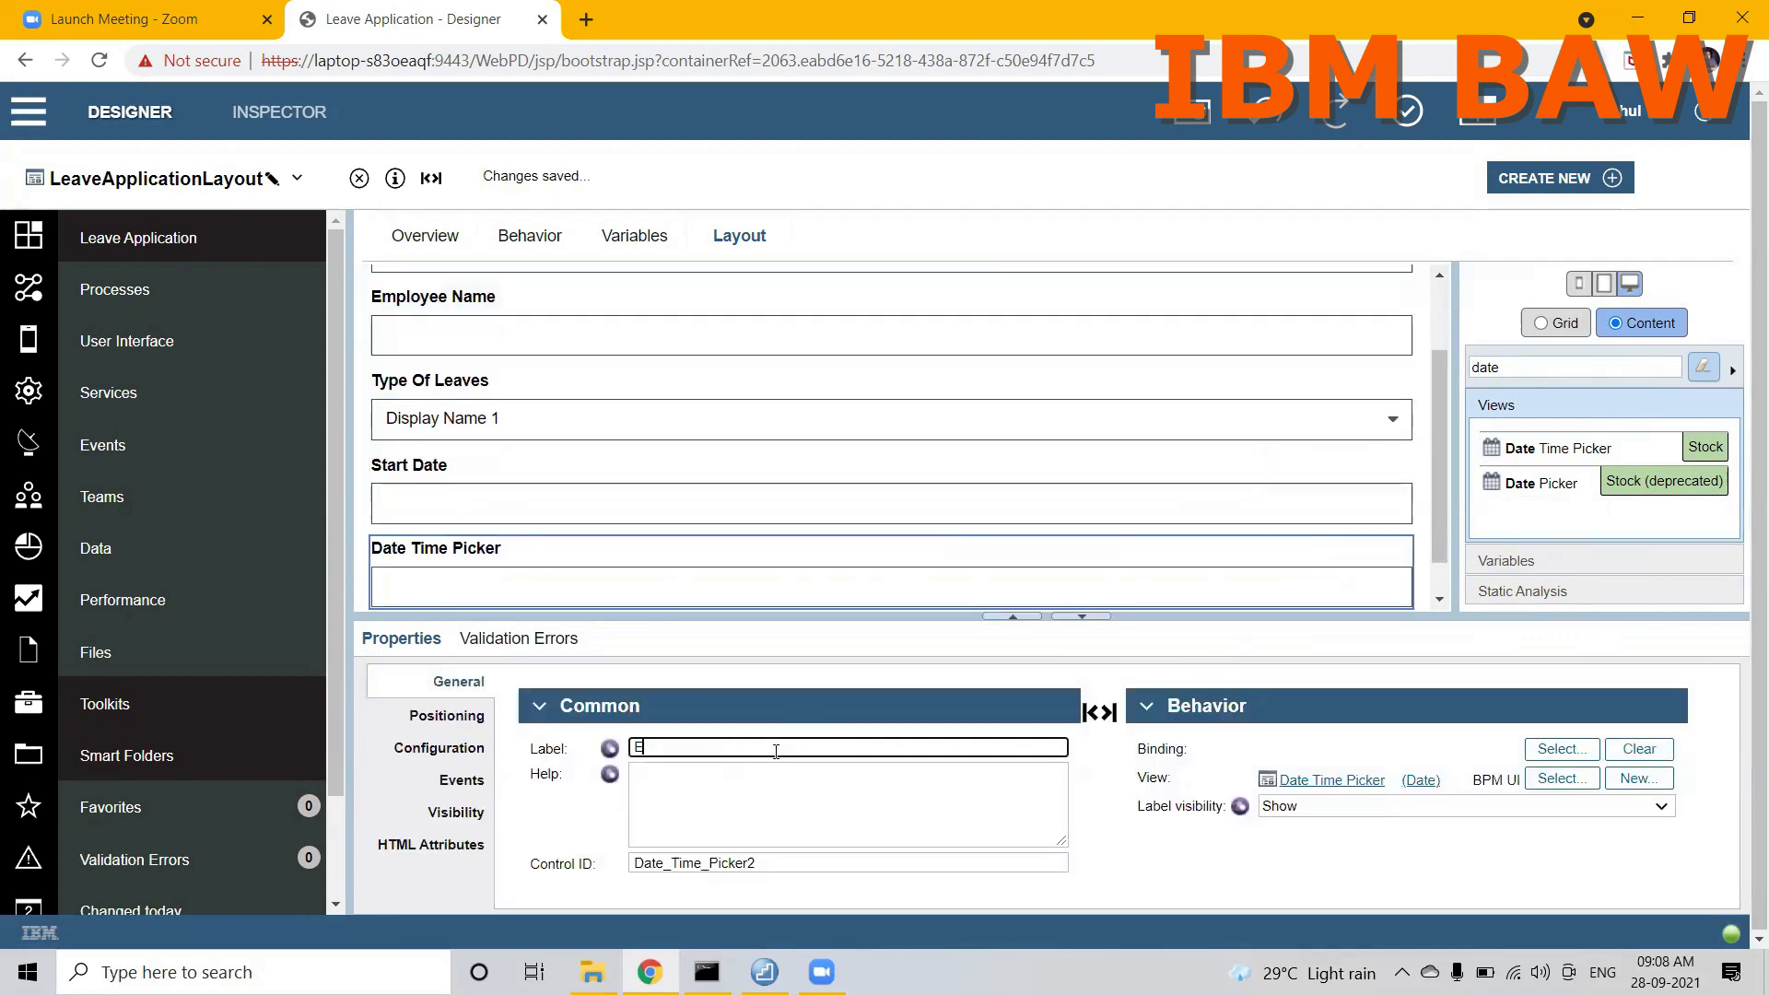
Step: Bind the End Date control to employeeInformation.endDate
{"action": "left_click", "coordinate": [1556, 748]}
{"action": "left_click", "coordinate": [1285, 428]}
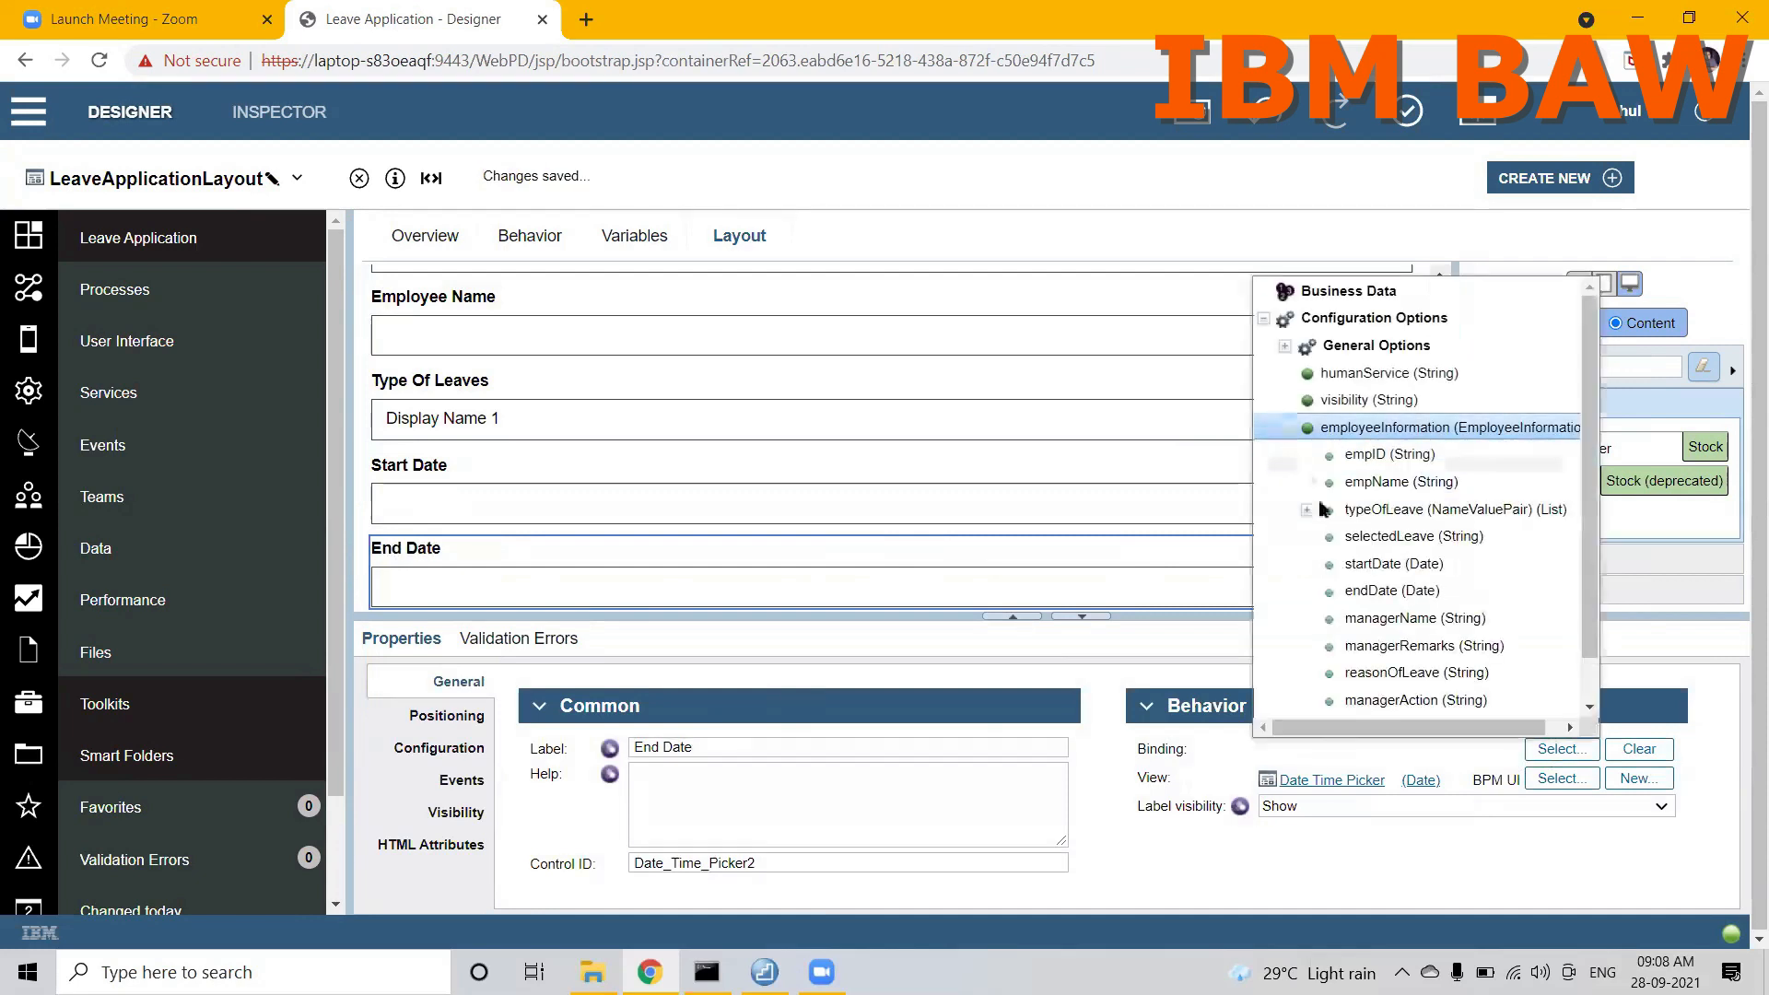
{"action": "left_click", "coordinate": [1373, 591]}
Step: Filter the stock views by "inte" and place an Integer control below End Date
{"action": "scroll", "coordinate": [1437, 442], "scroll_direction": "down", "scroll_amount": 1}
{"action": "double_click", "coordinate": [1519, 368]}
{"action": "type", "text": "inte"}
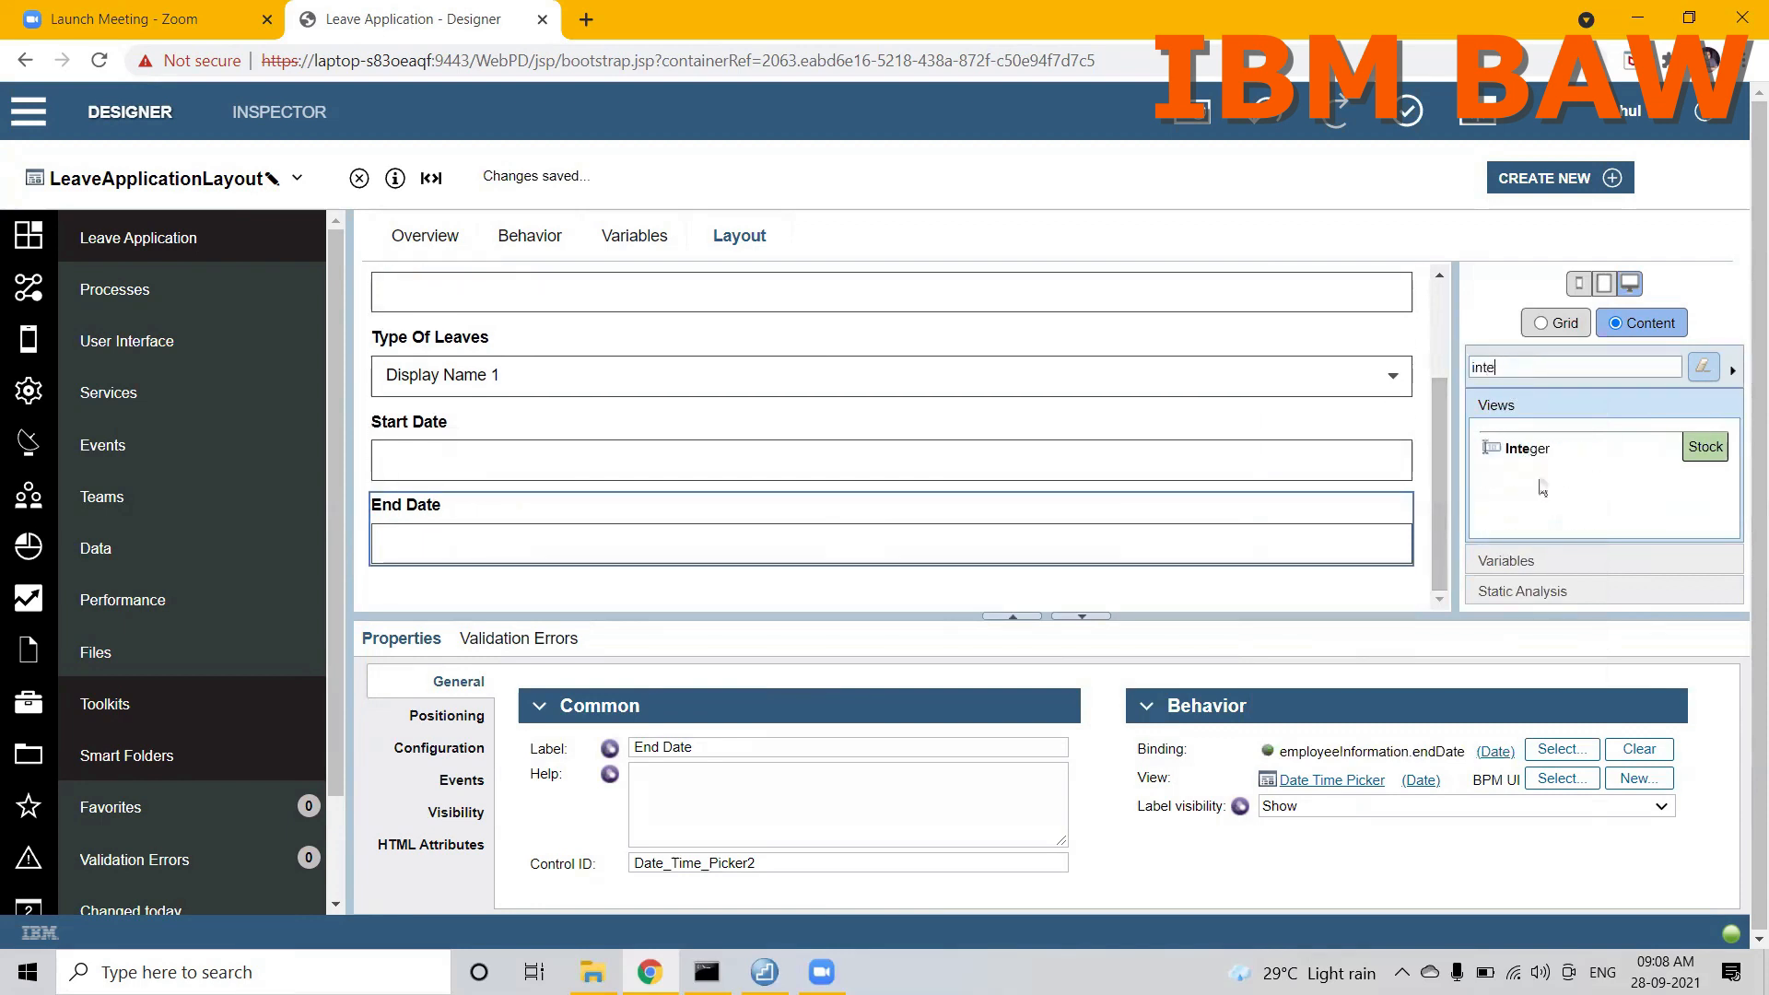
{"action": "left_click_drag", "start_coordinate": [1522, 450], "coordinate": [1339, 580]}
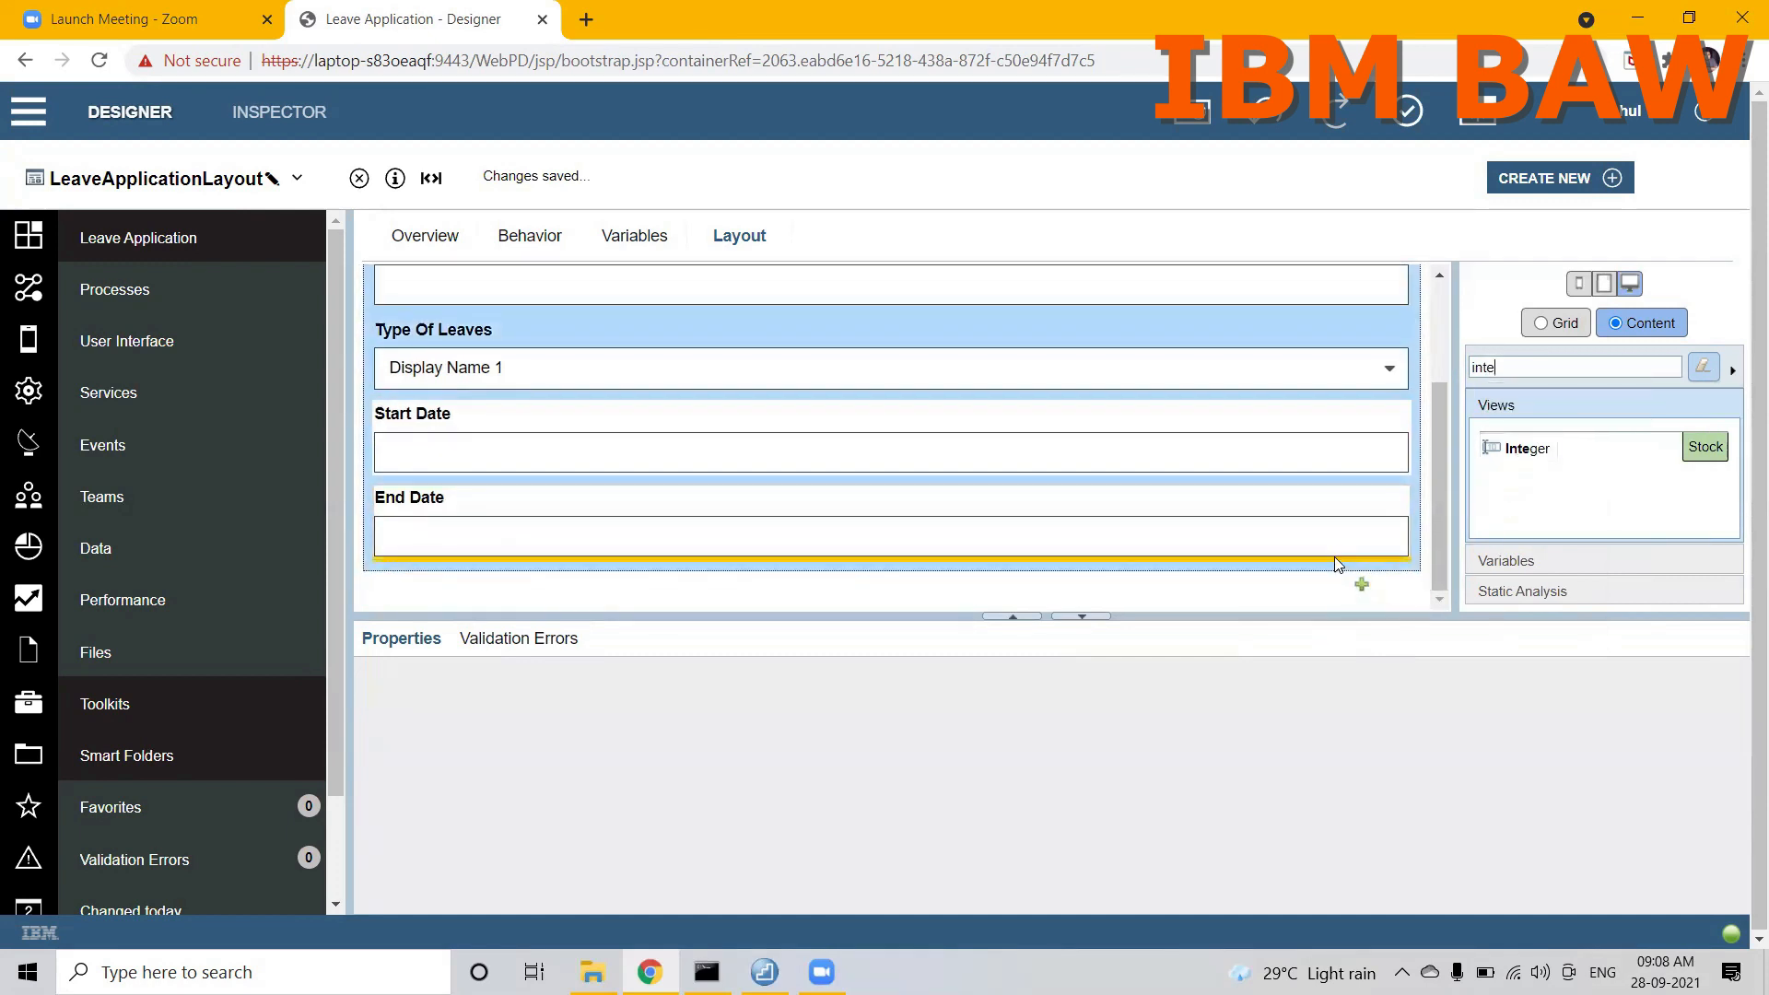
Step: Label the integer control Leave Duration and bind it to employeeInformation.leaveDuration
{"action": "double_click", "coordinate": [793, 746]}
{"action": "type", "text": "Leave Duration"}
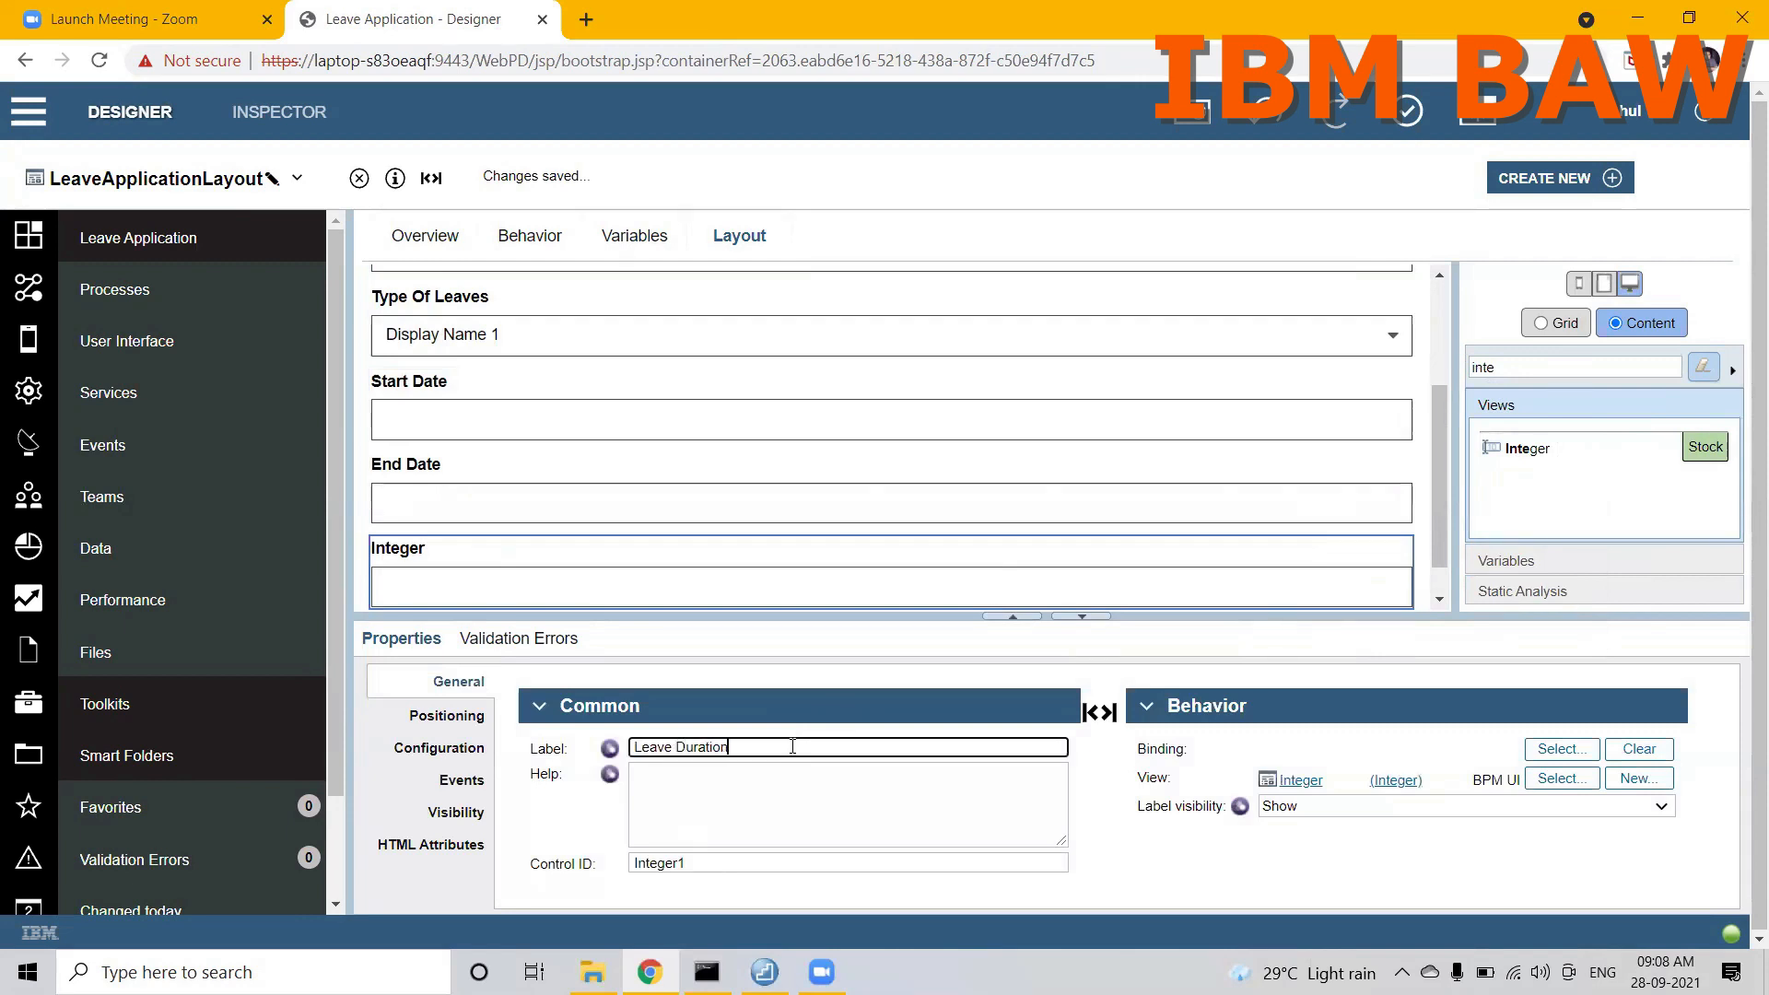
{"action": "left_click", "coordinate": [1560, 748]}
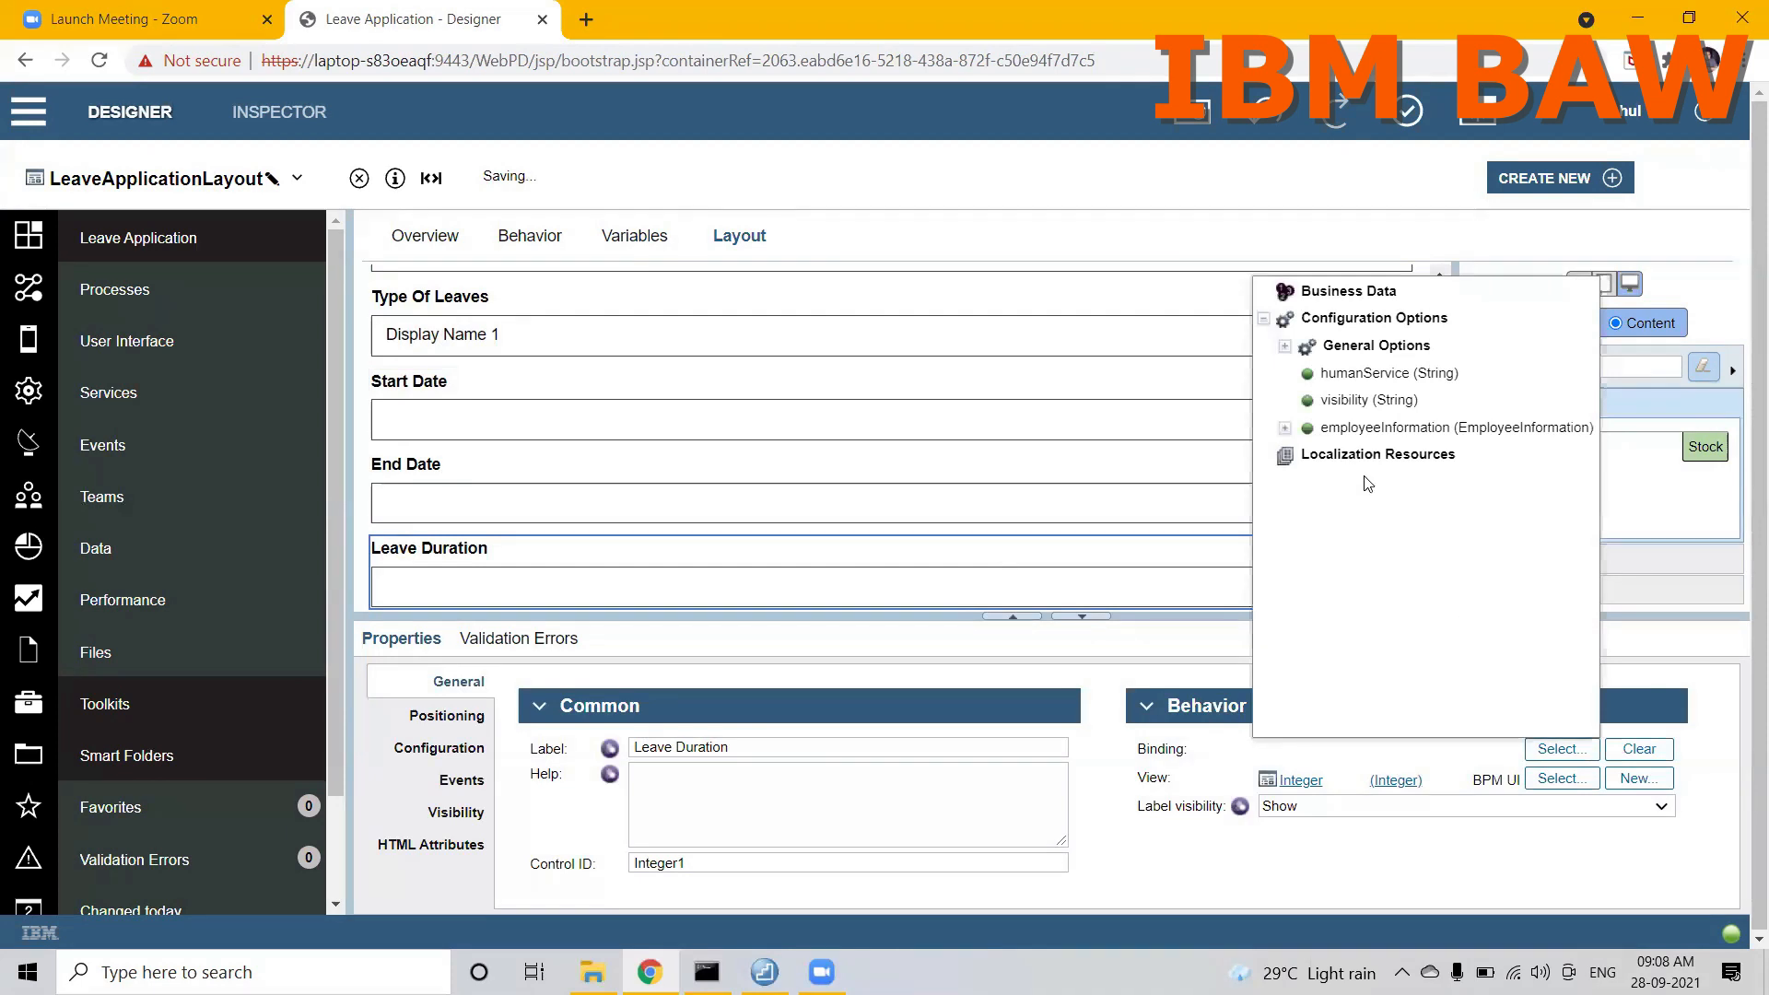
{"action": "left_click", "coordinate": [1285, 429]}
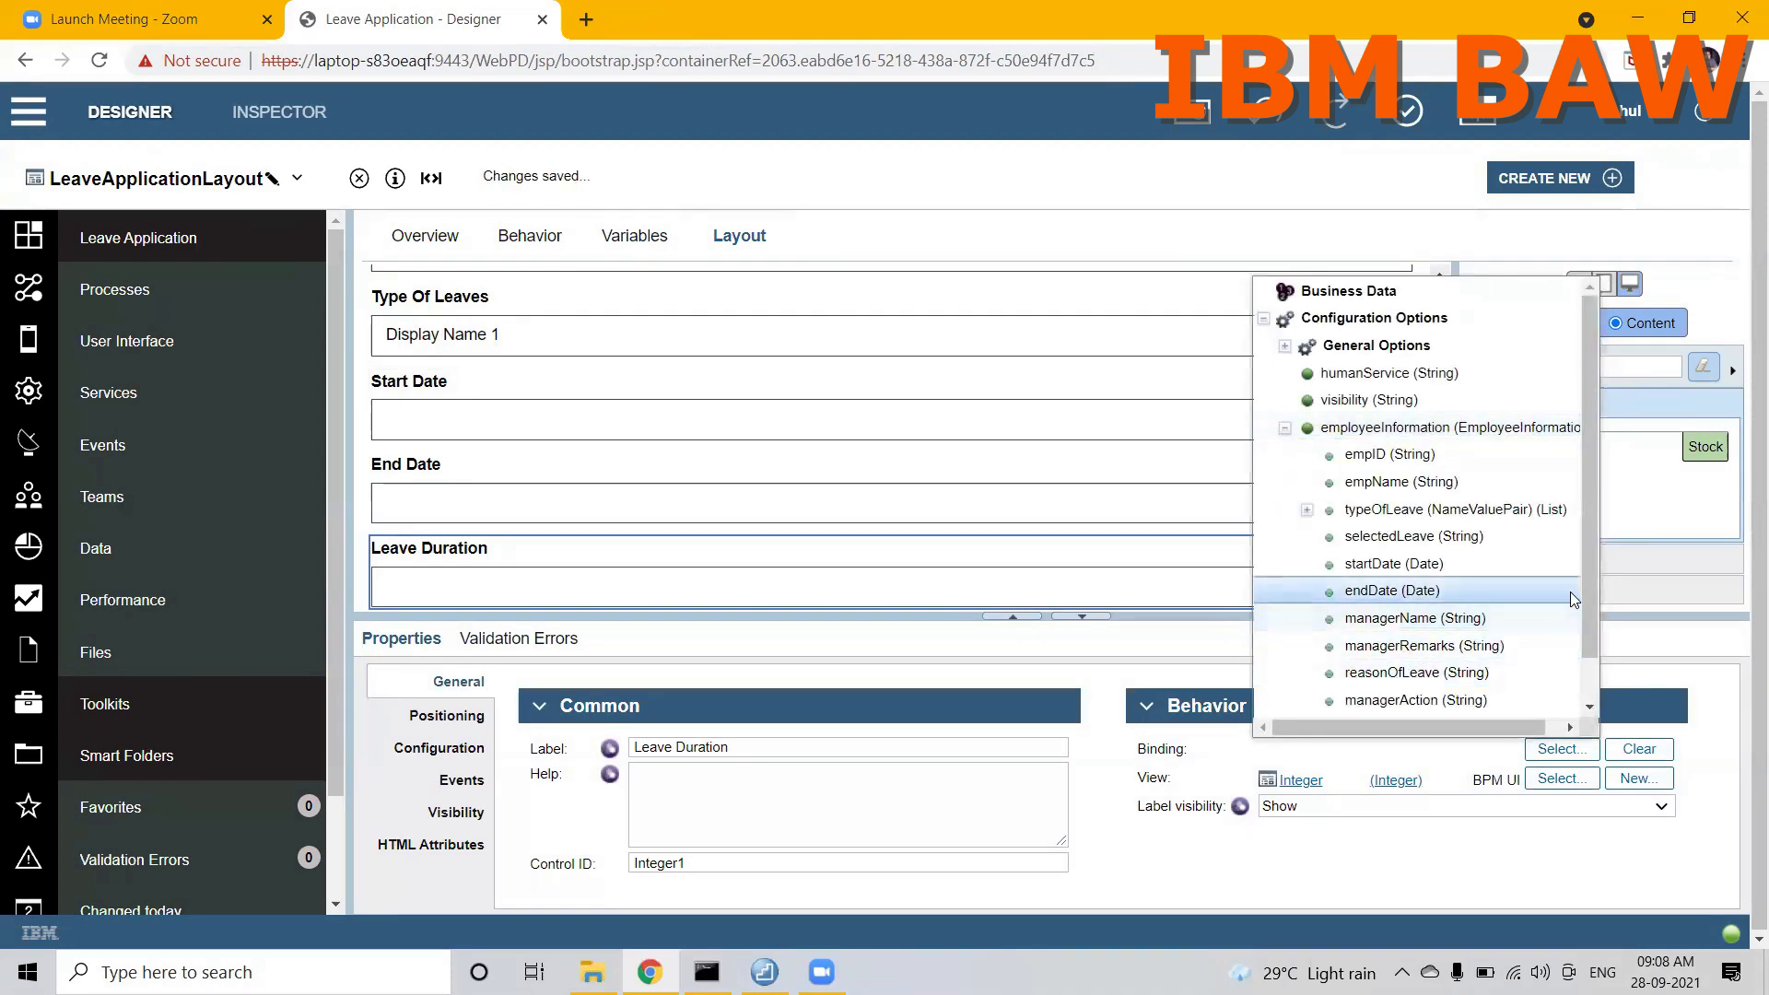
{"action": "scroll", "coordinate": [1557, 645], "scroll_direction": "down", "scroll_amount": 1}
{"action": "left_click", "coordinate": [1444, 680]}
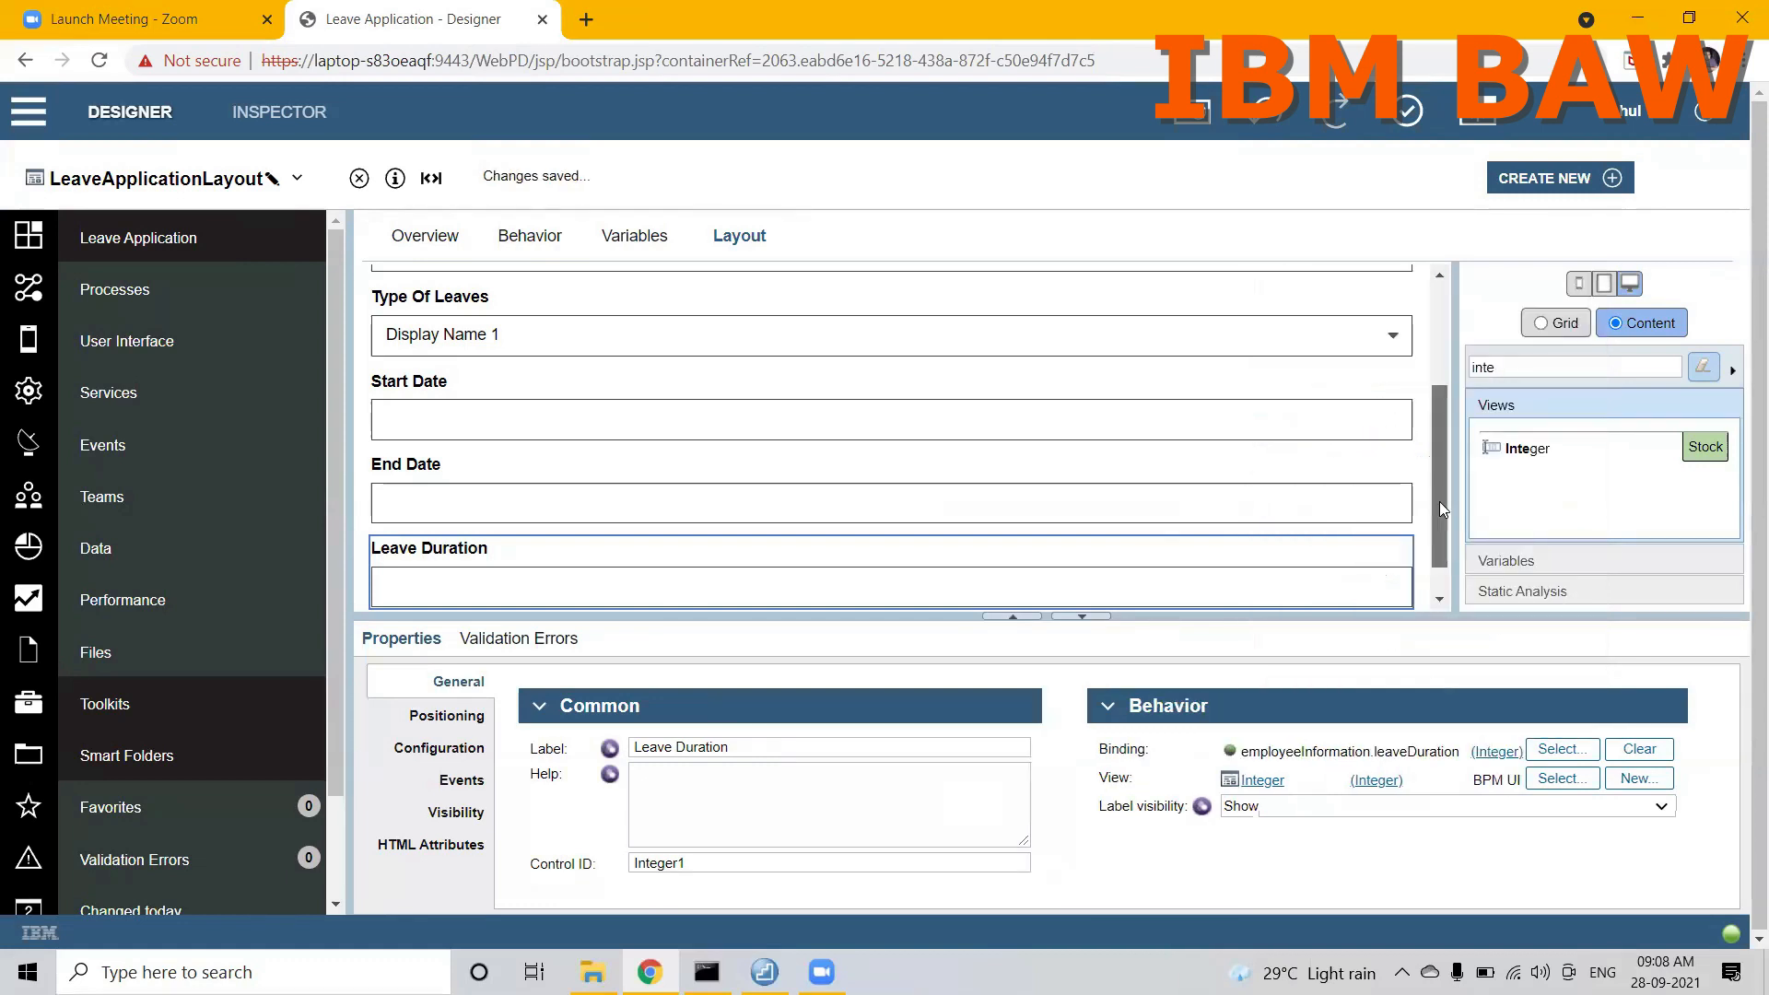
Step: Filter the stock views by "button" and place a Button control below Leave Duration
{"action": "scroll", "coordinate": [1443, 509], "scroll_direction": "down", "scroll_amount": 1}
{"action": "left_click", "coordinate": [1513, 369]}
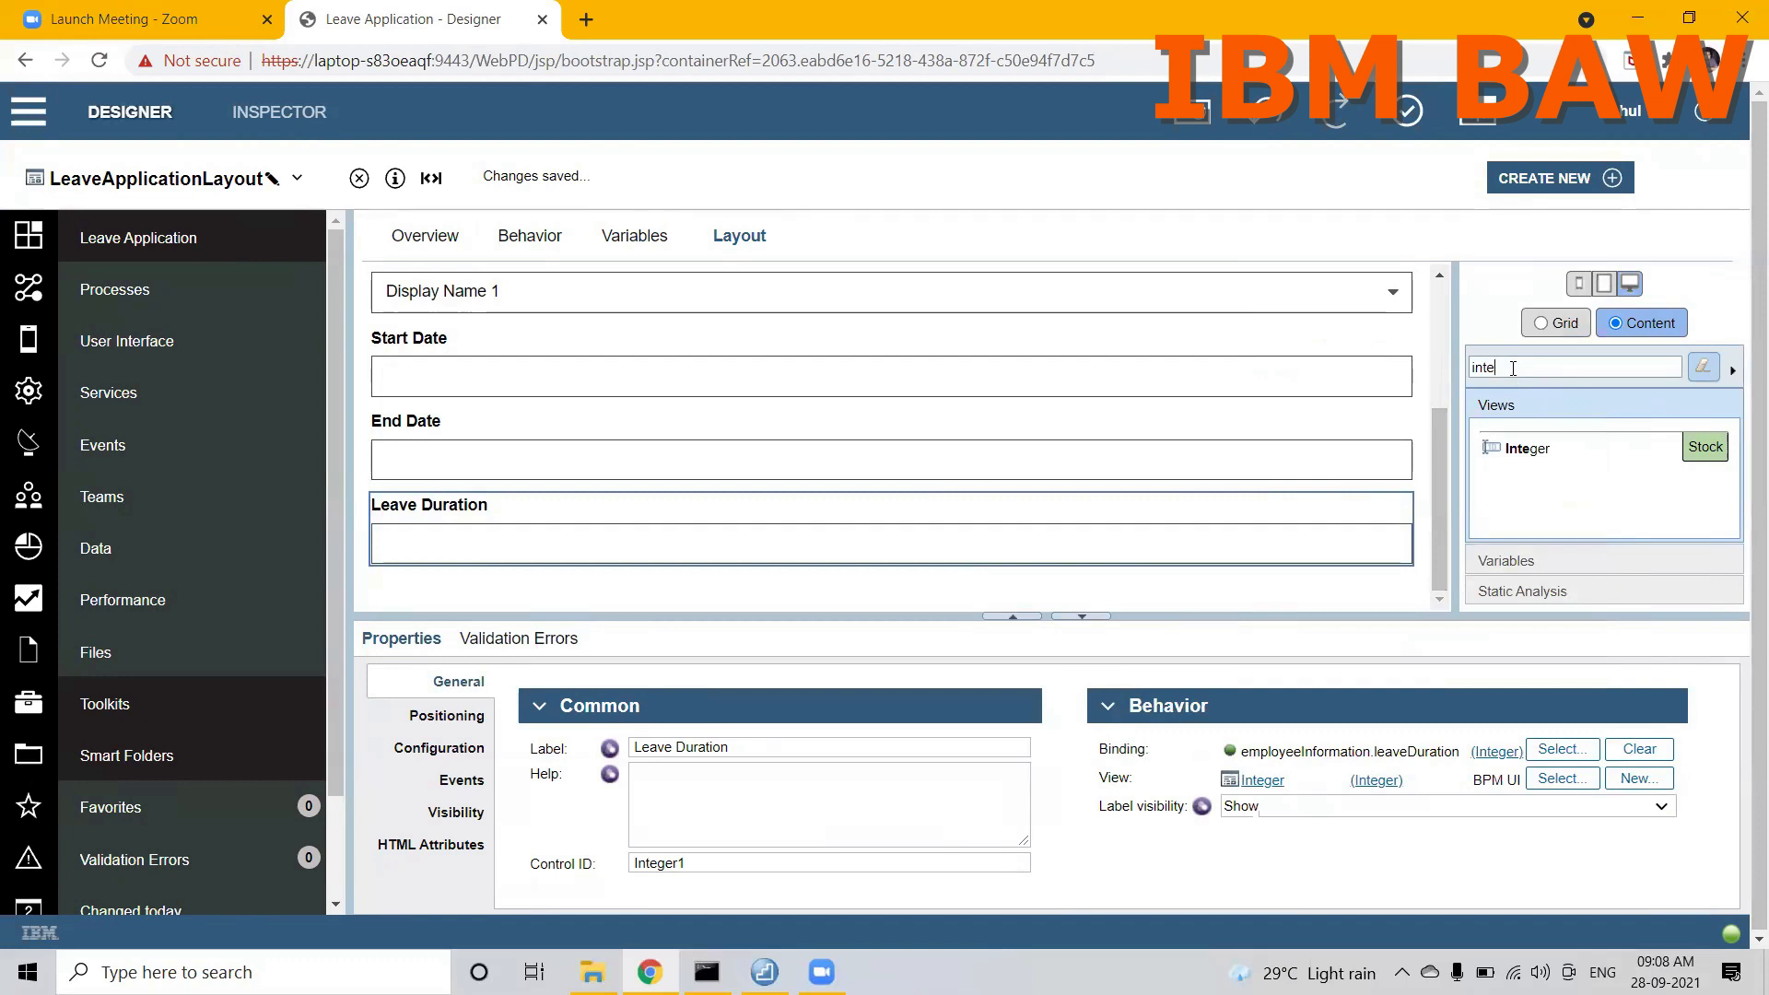
{"action": "key", "text": "BackSpace"}
{"action": "key", "text": "BackSpace"}
{"action": "key", "text": "BackSpace"}
{"action": "key", "text": "BackSpace"}
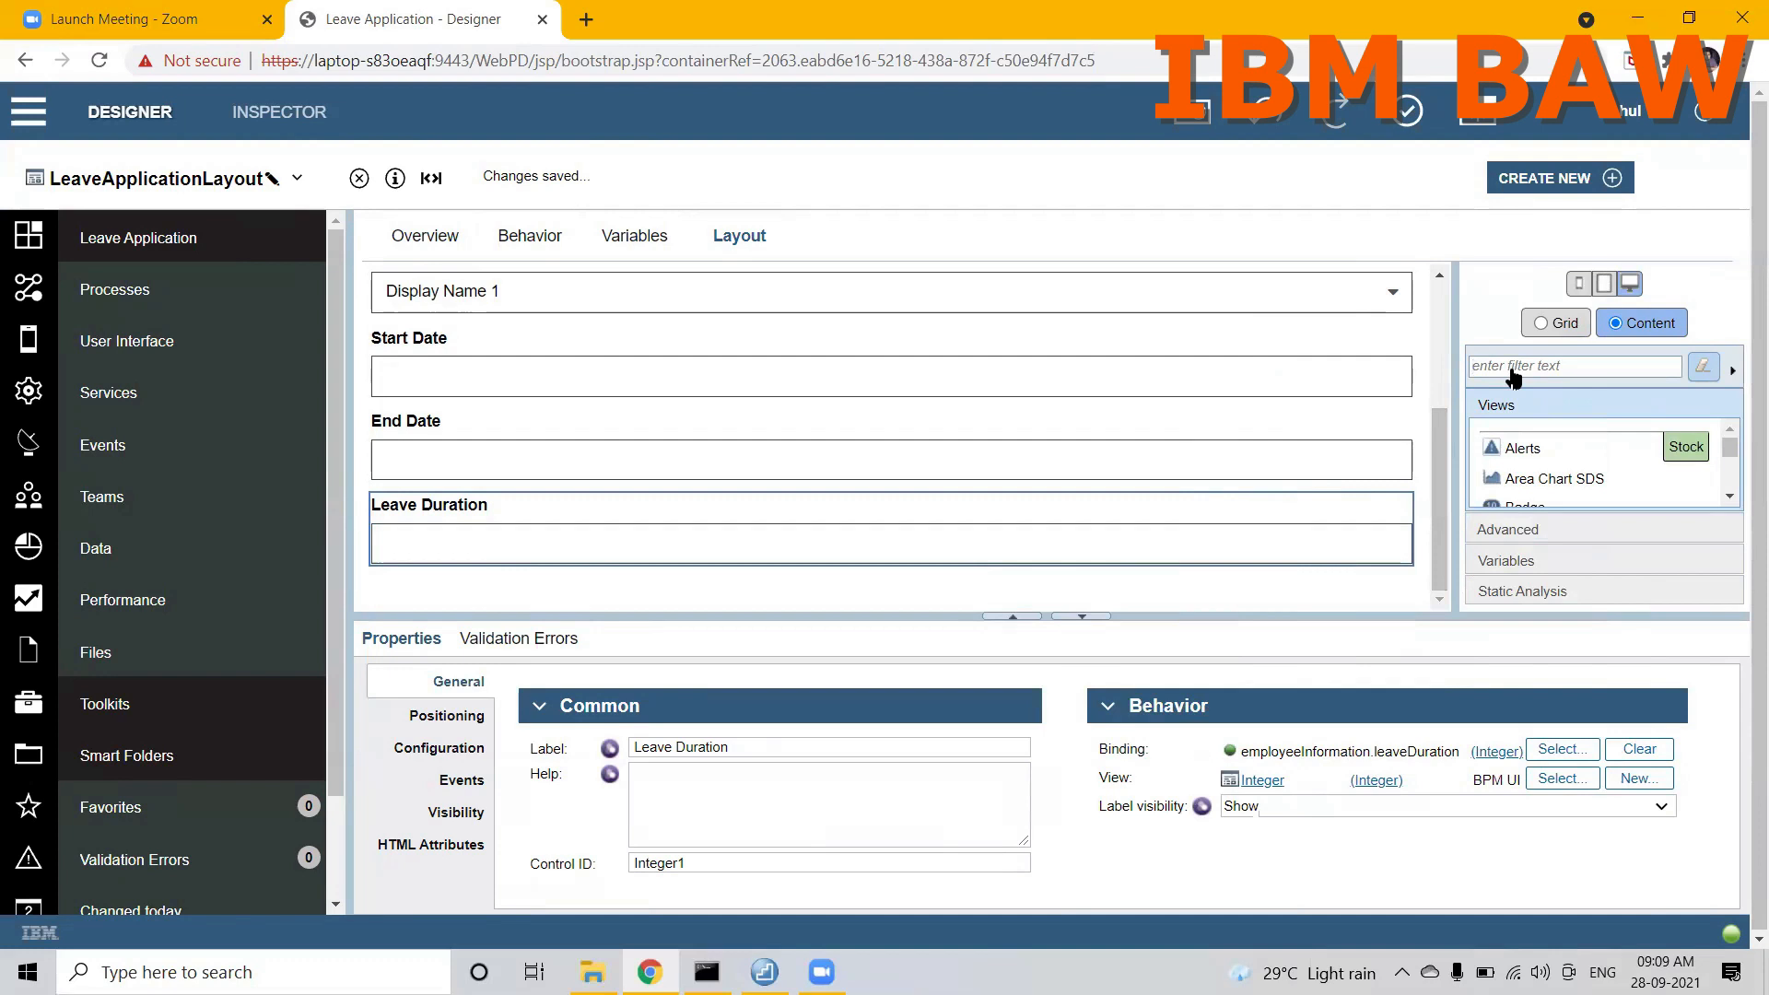
{"action": "type", "text": "button"}
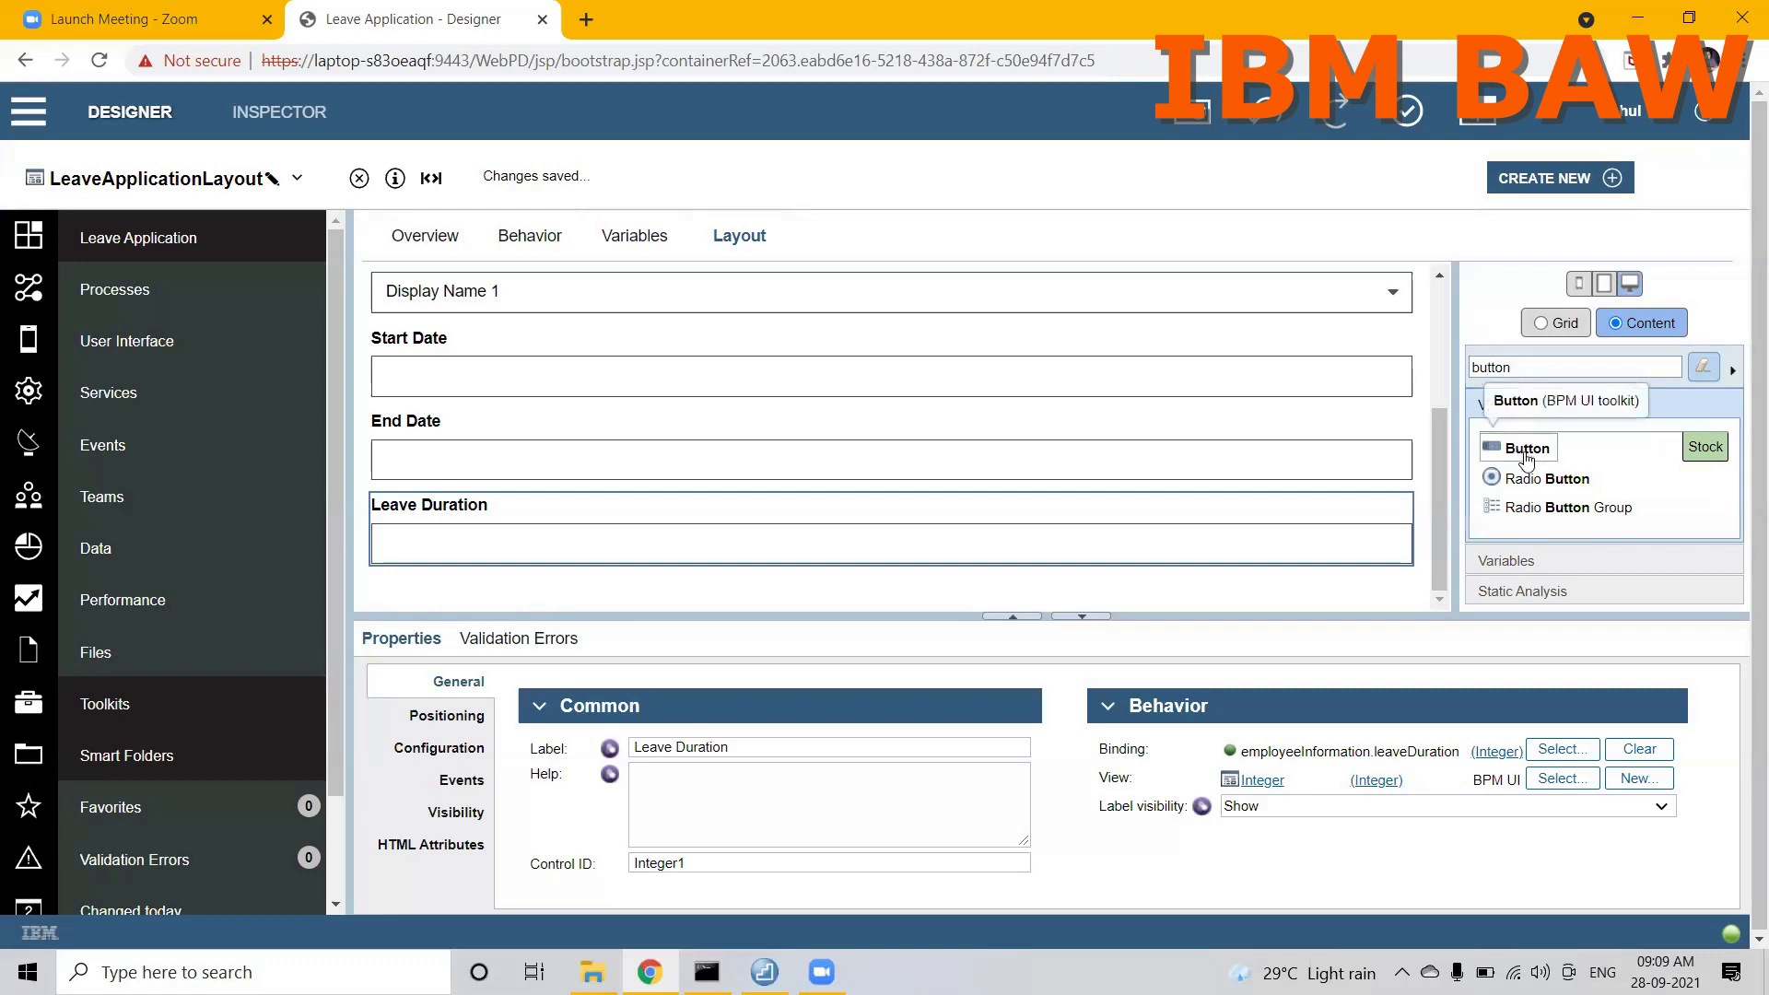
{"action": "left_click_drag", "start_coordinate": [1527, 458], "coordinate": [1263, 580]}
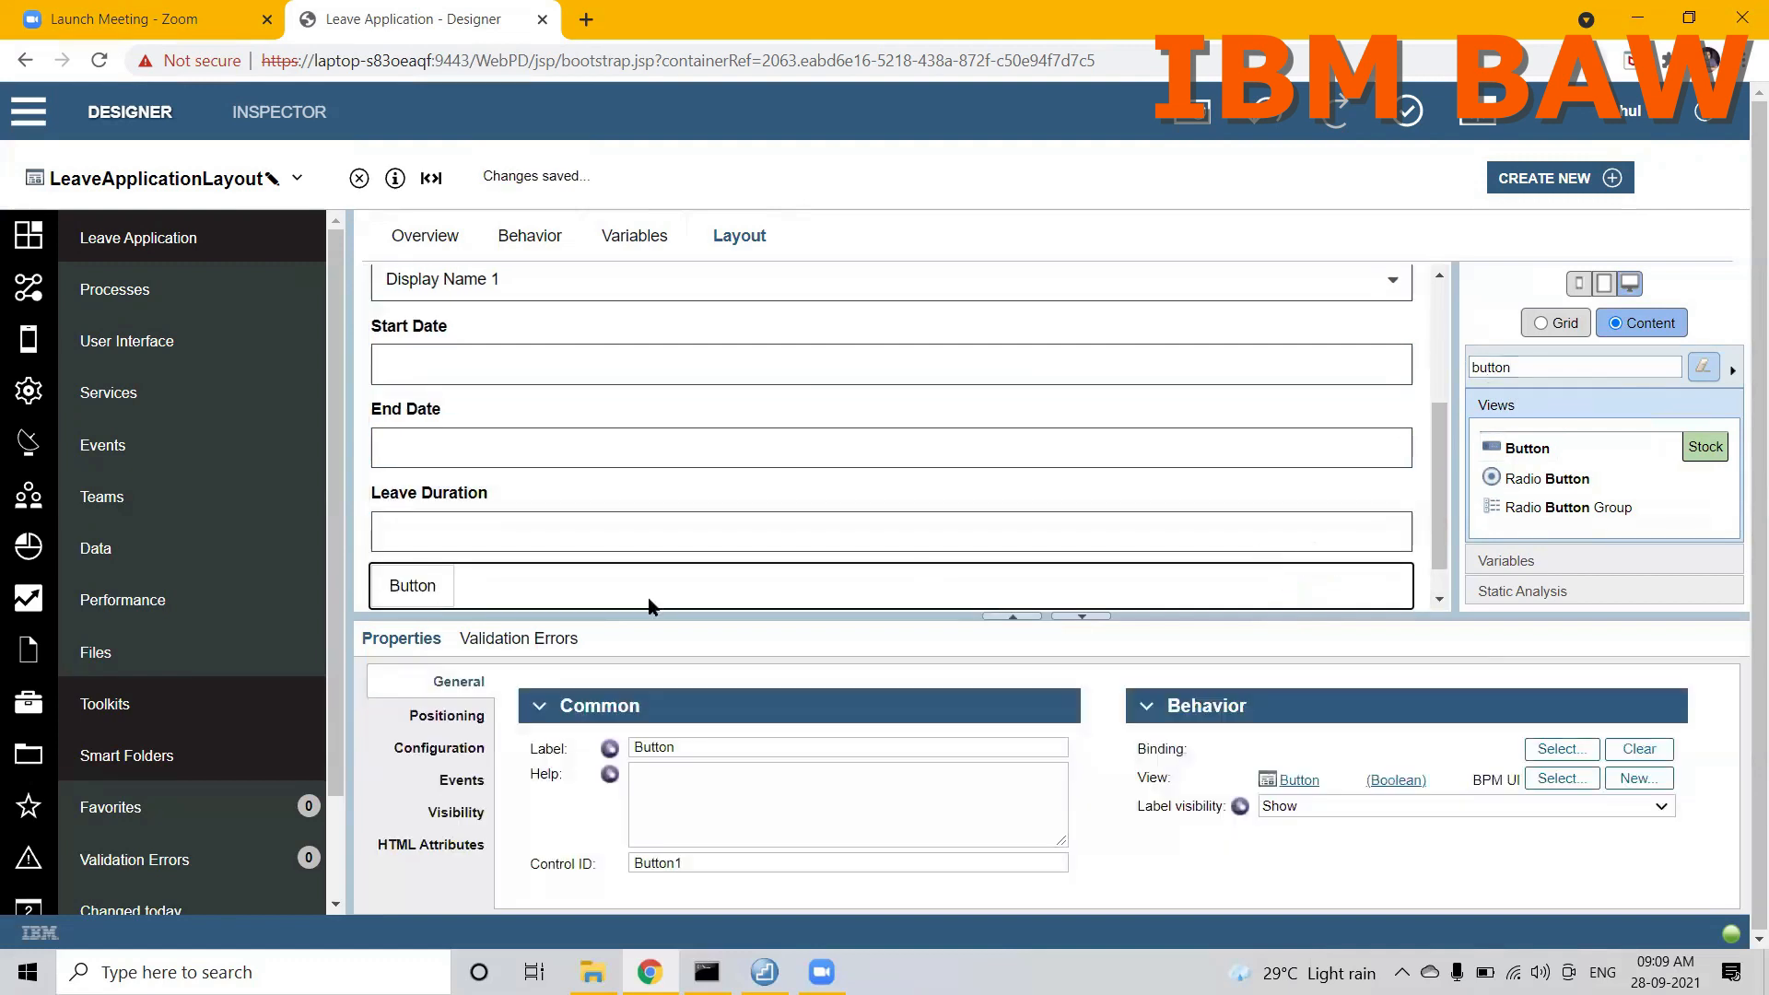
Step: Label the button below Leave Duration APPLY
{"action": "left_click", "coordinate": [693, 747]}
{"action": "double_click", "coordinate": [693, 746]}
{"action": "type", "text": "APPLY"}
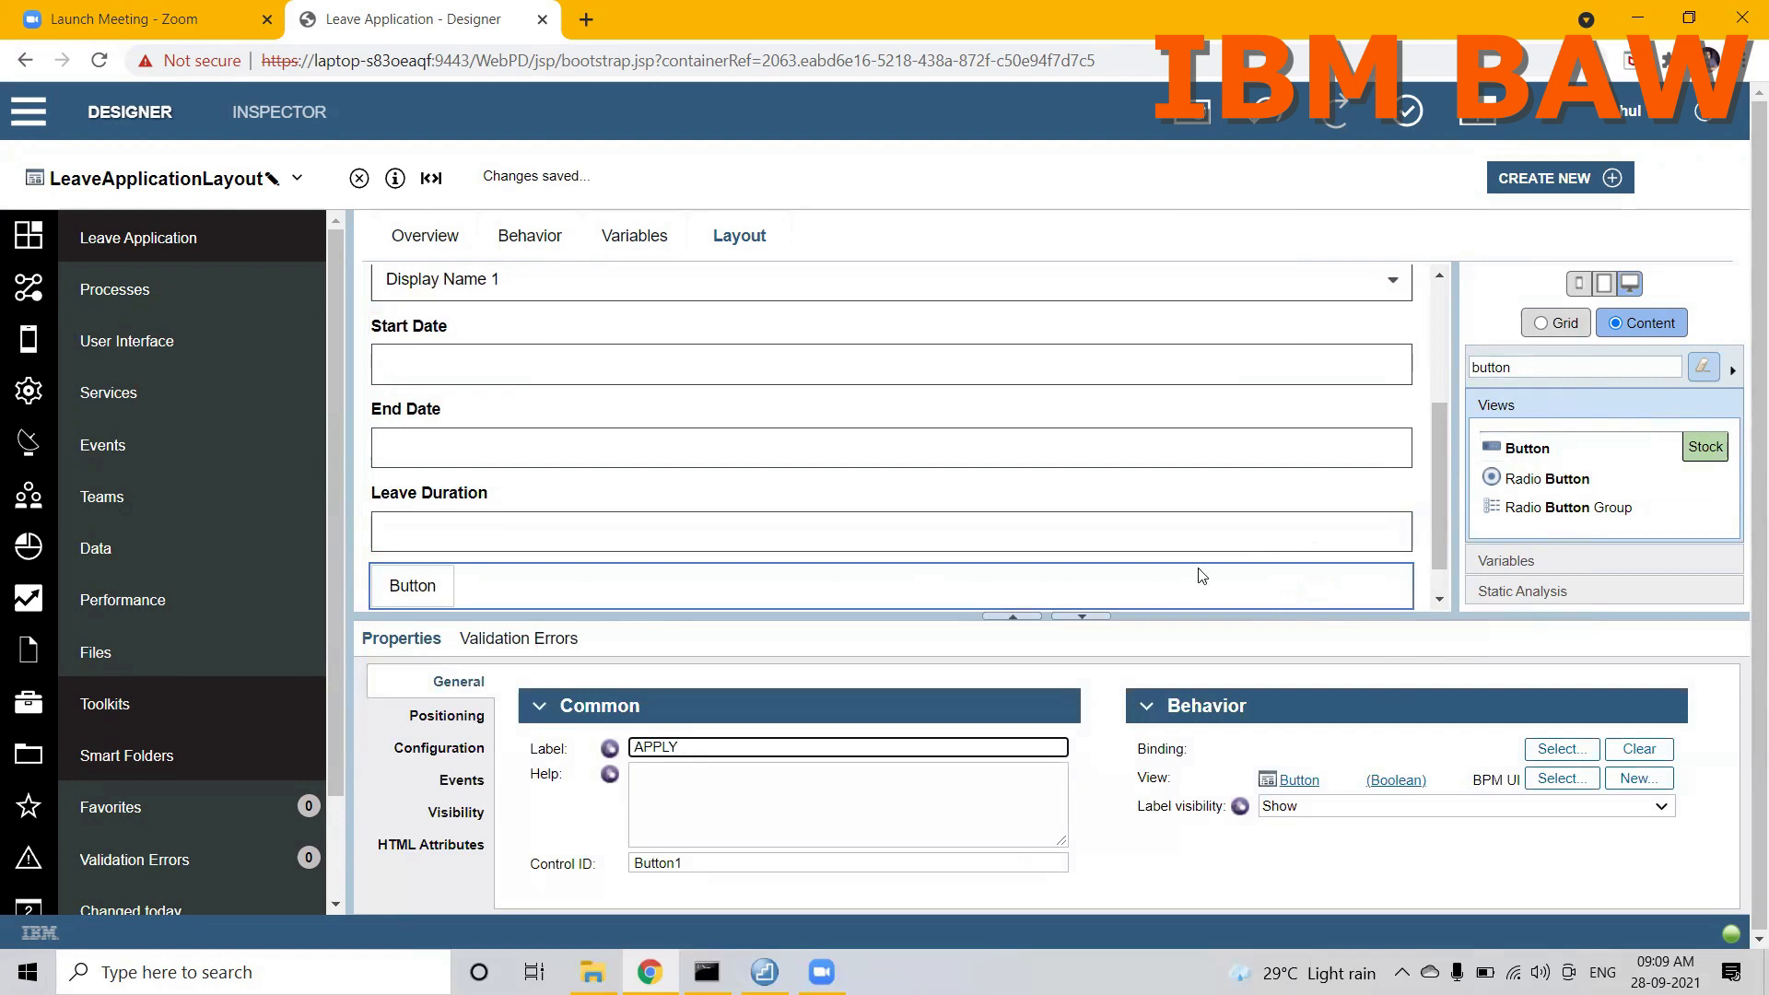
{"action": "left_click_drag", "start_coordinate": [1438, 489], "coordinate": [1439, 544]}
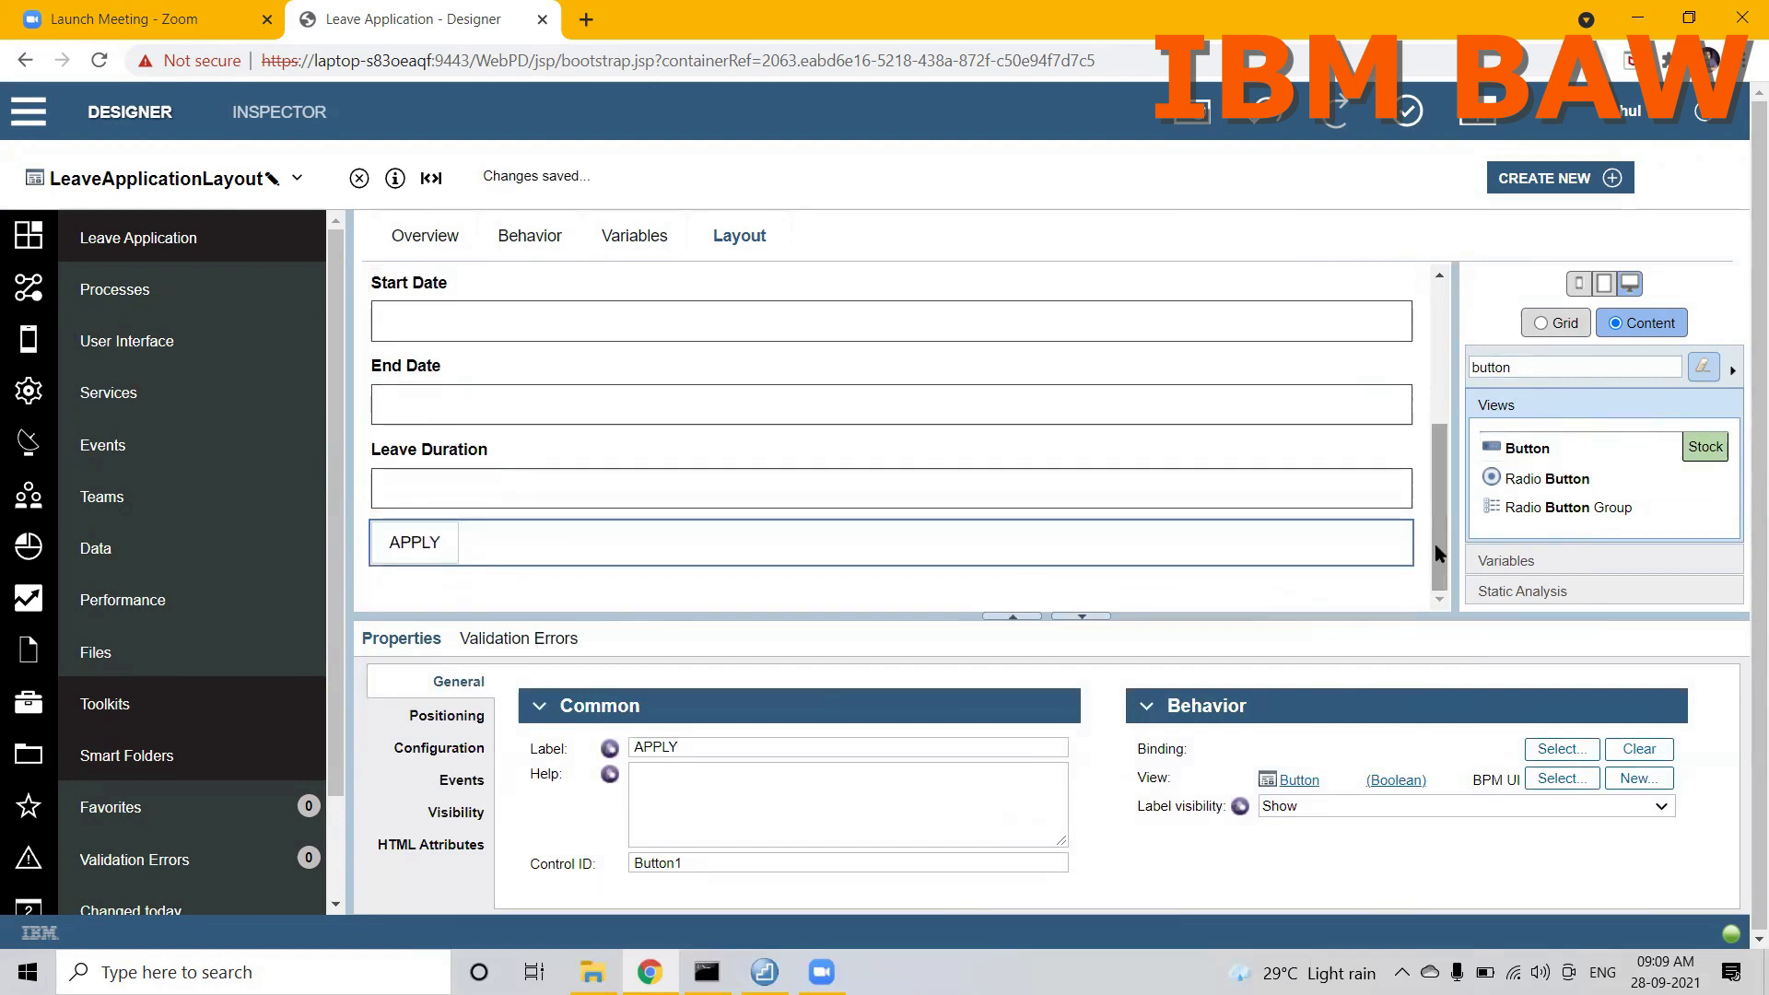
Step: Filter the stock views by "layo", enlarge the canvas area and place a Horizontal Layout below the APPLY button
{"action": "left_click", "coordinate": [1530, 373]}
{"action": "key", "text": "ctrl+a"}
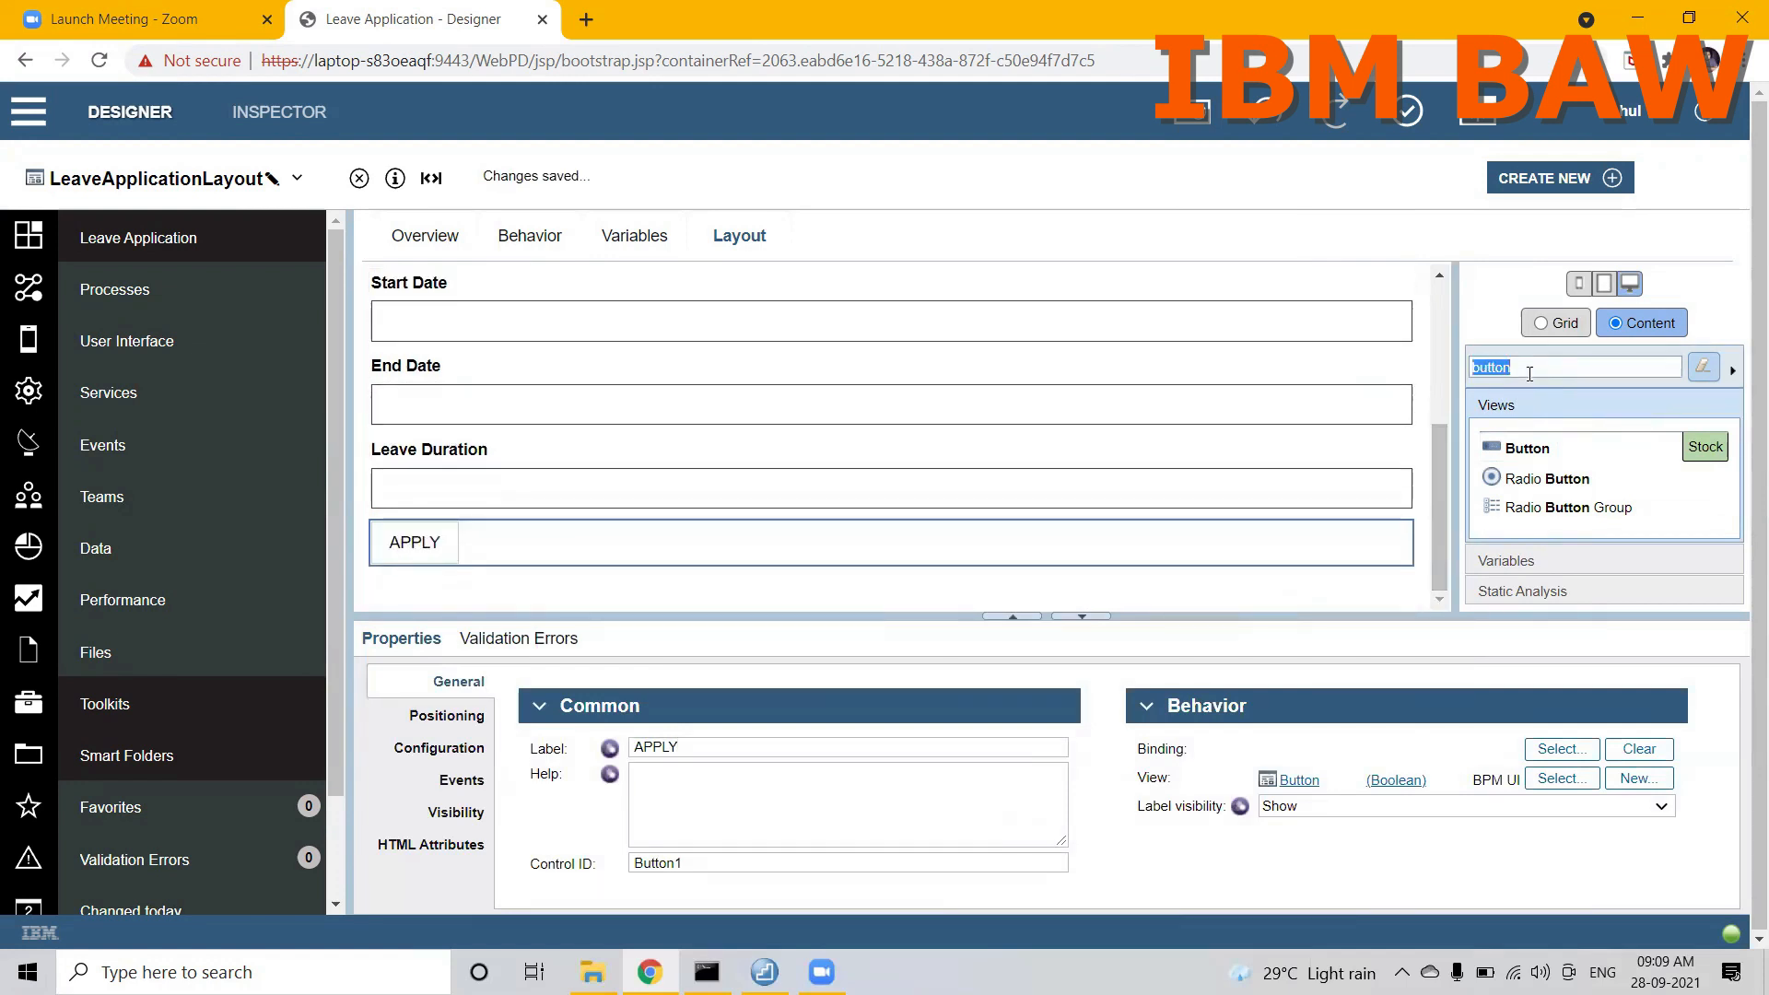
{"action": "key", "text": "BackSpace"}
{"action": "type", "text": "layo"}
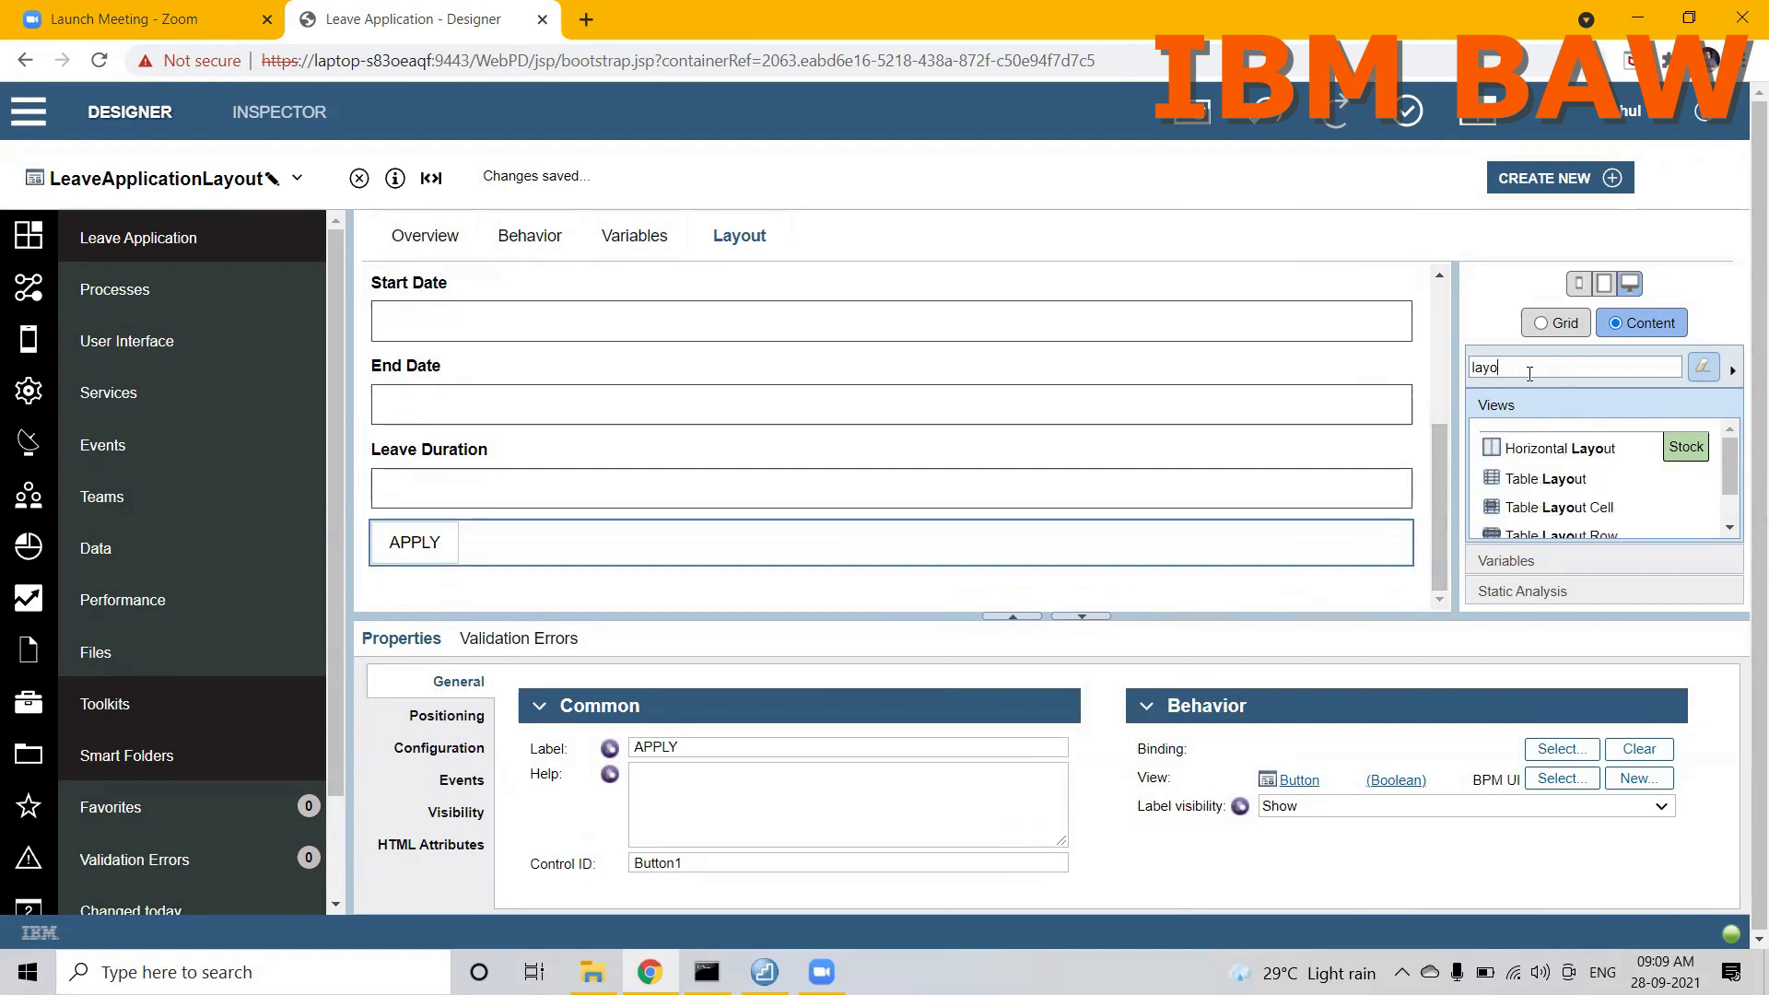
{"action": "left_click_drag", "start_coordinate": [1292, 613], "coordinate": [1311, 767]}
{"action": "left_click_drag", "start_coordinate": [1441, 595], "coordinate": [1443, 642]}
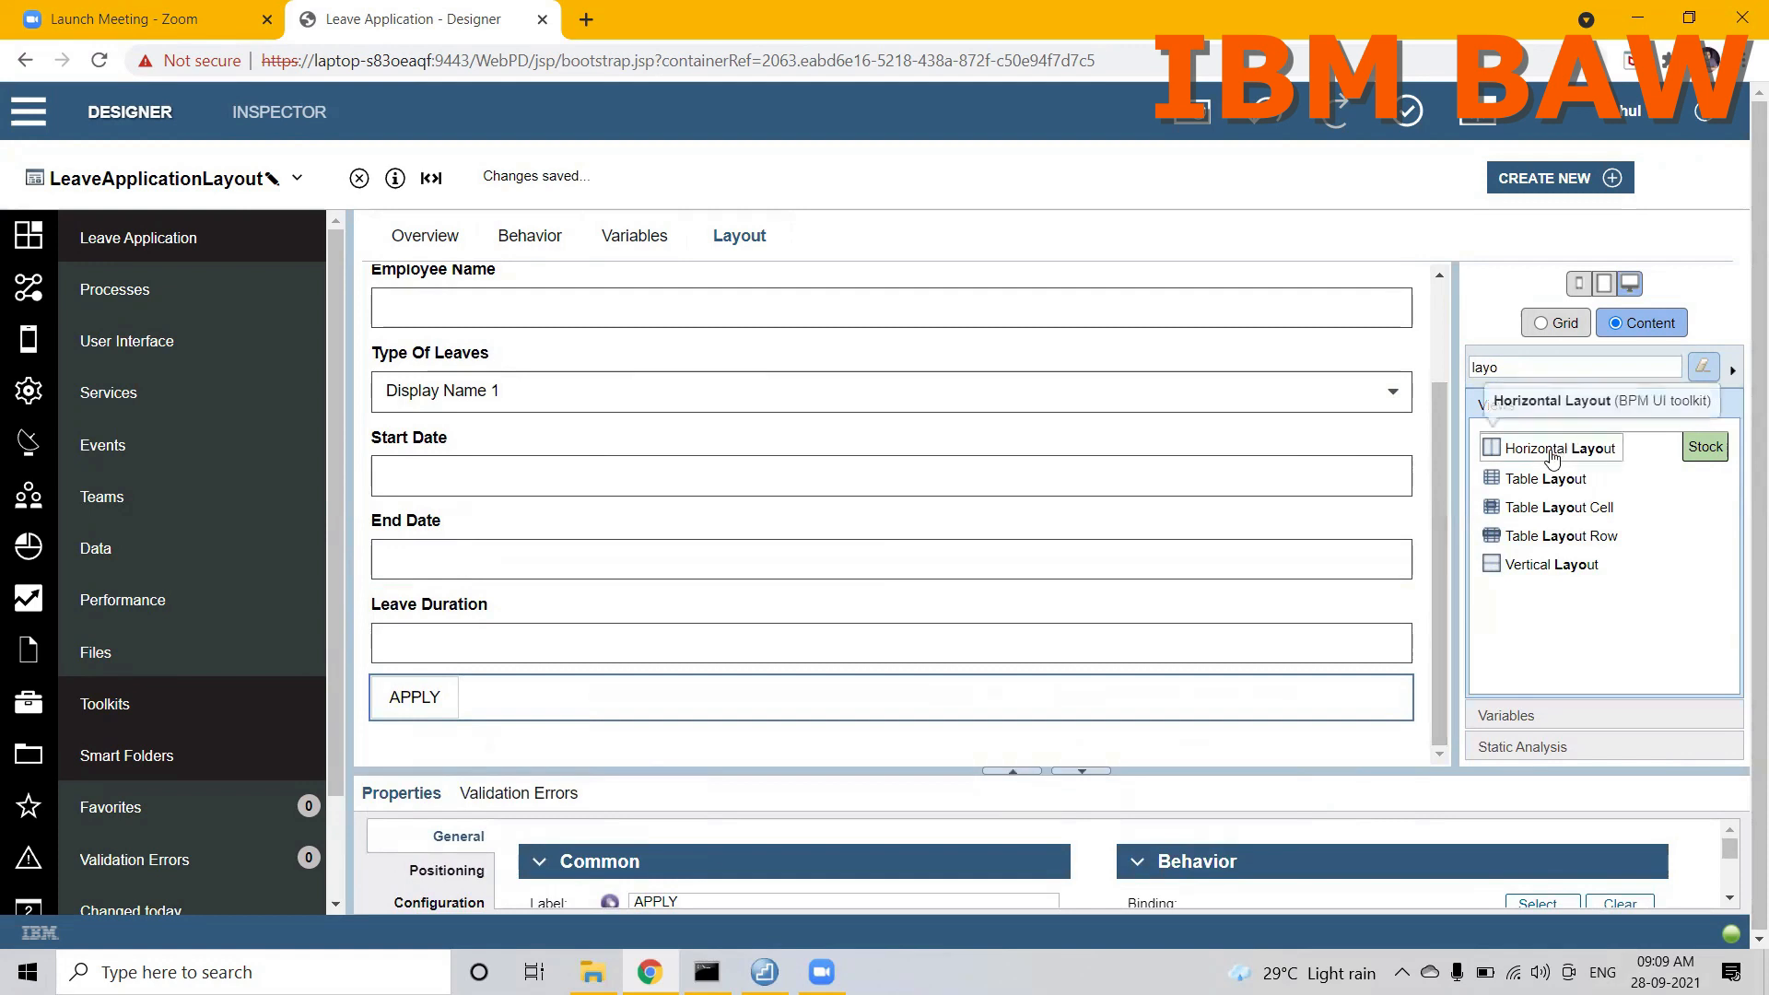
{"action": "left_click_drag", "start_coordinate": [1553, 456], "coordinate": [1205, 697]}
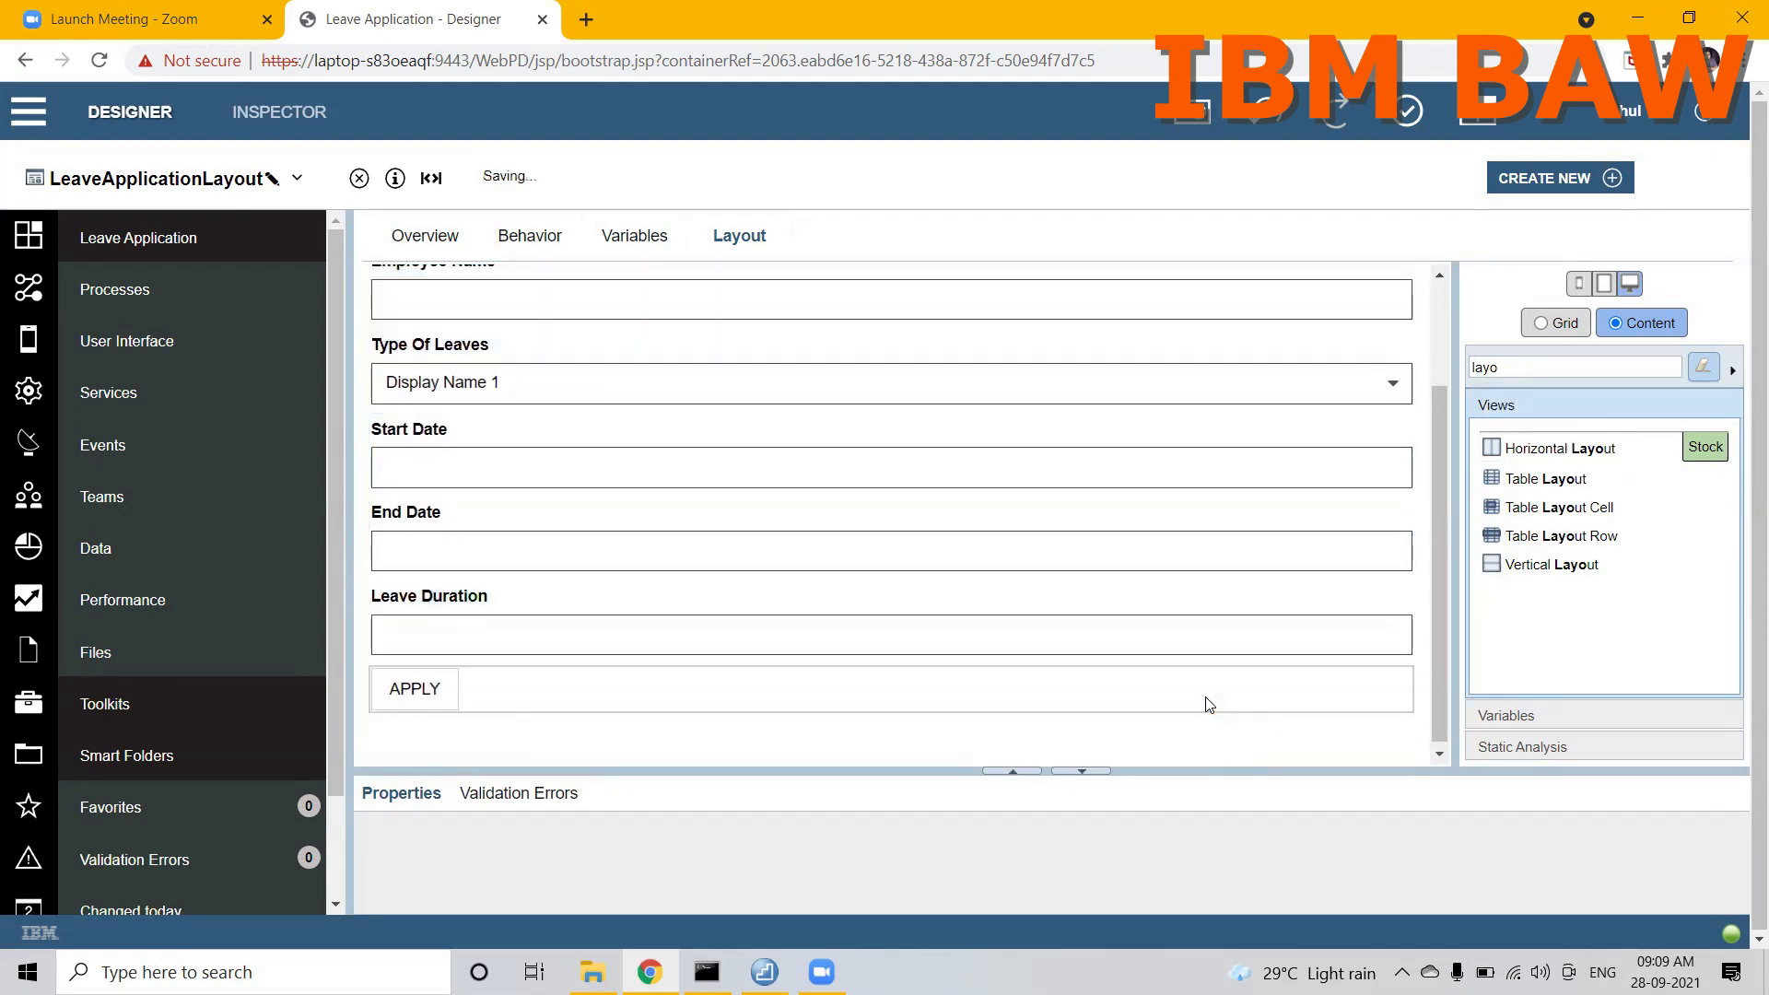
{"action": "left_click_drag", "start_coordinate": [1446, 597], "coordinate": [1441, 656]}
Step: Filter the stock views by "verti" and place a Vertical Layout between the APPLY button and the Horizontal Layout
{"action": "left_click", "coordinate": [1511, 367]}
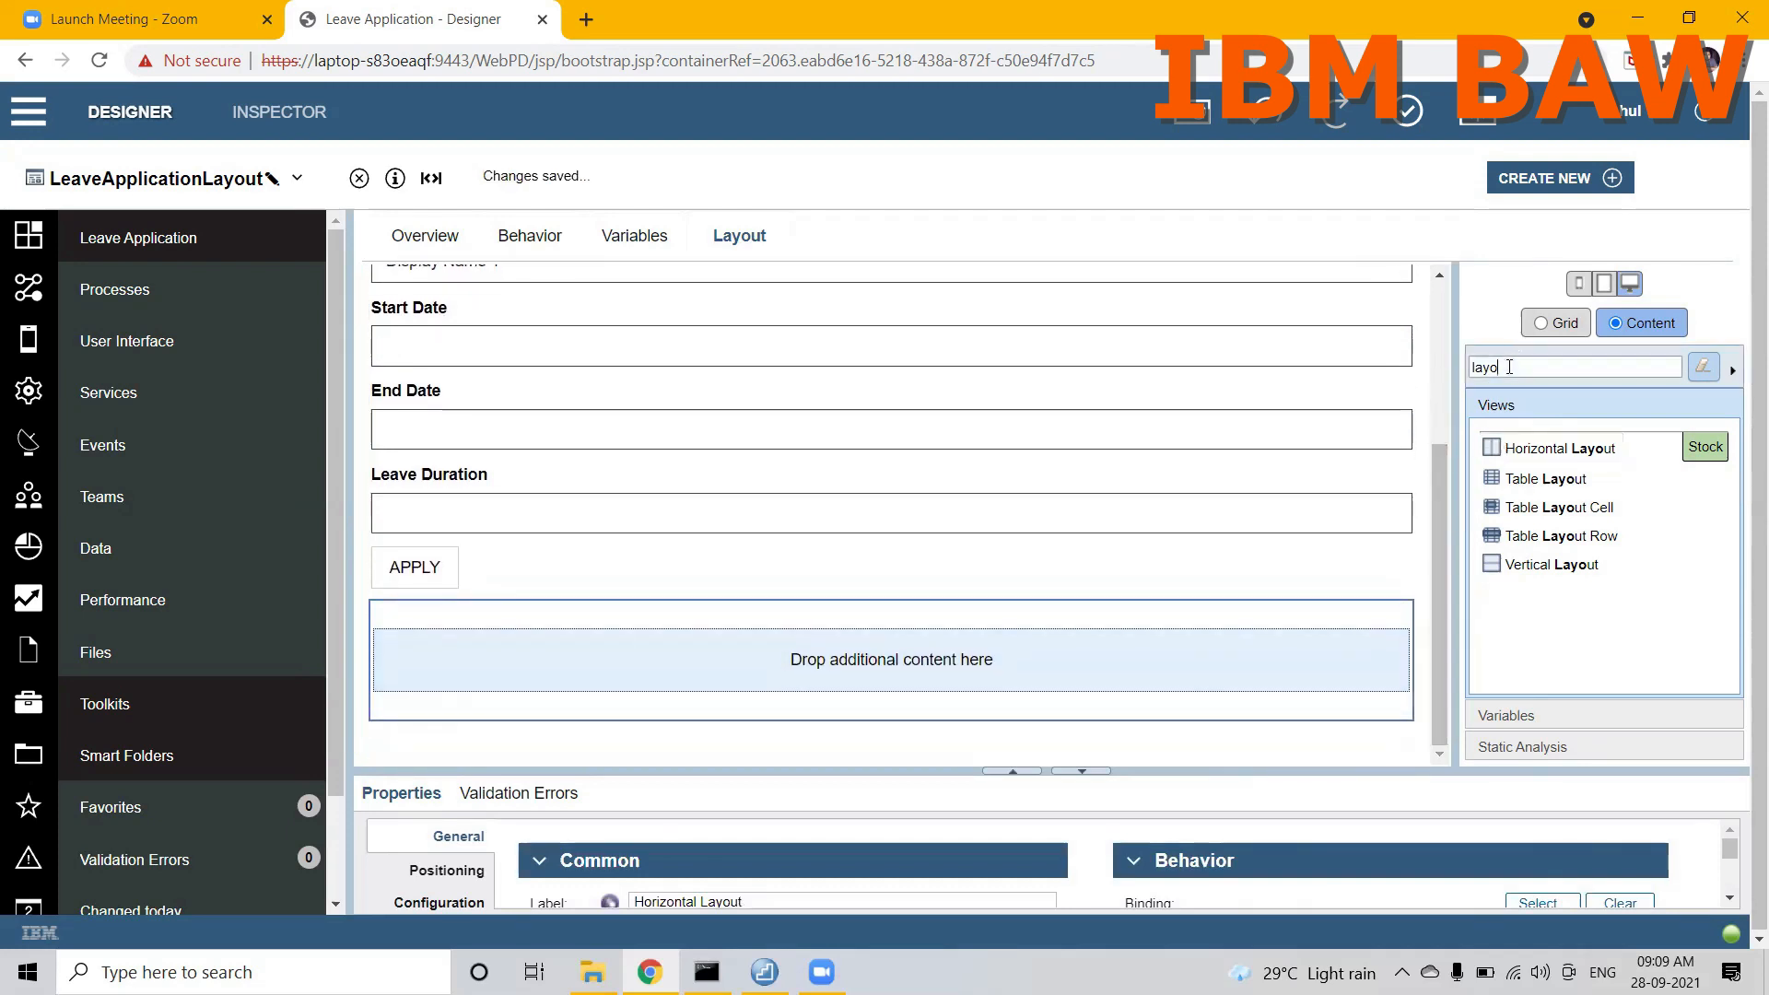
{"action": "key", "text": "BackSpace"}
{"action": "key", "text": "BackSpace"}
{"action": "key", "text": "BackSpace"}
{"action": "key", "text": "BackSpace"}
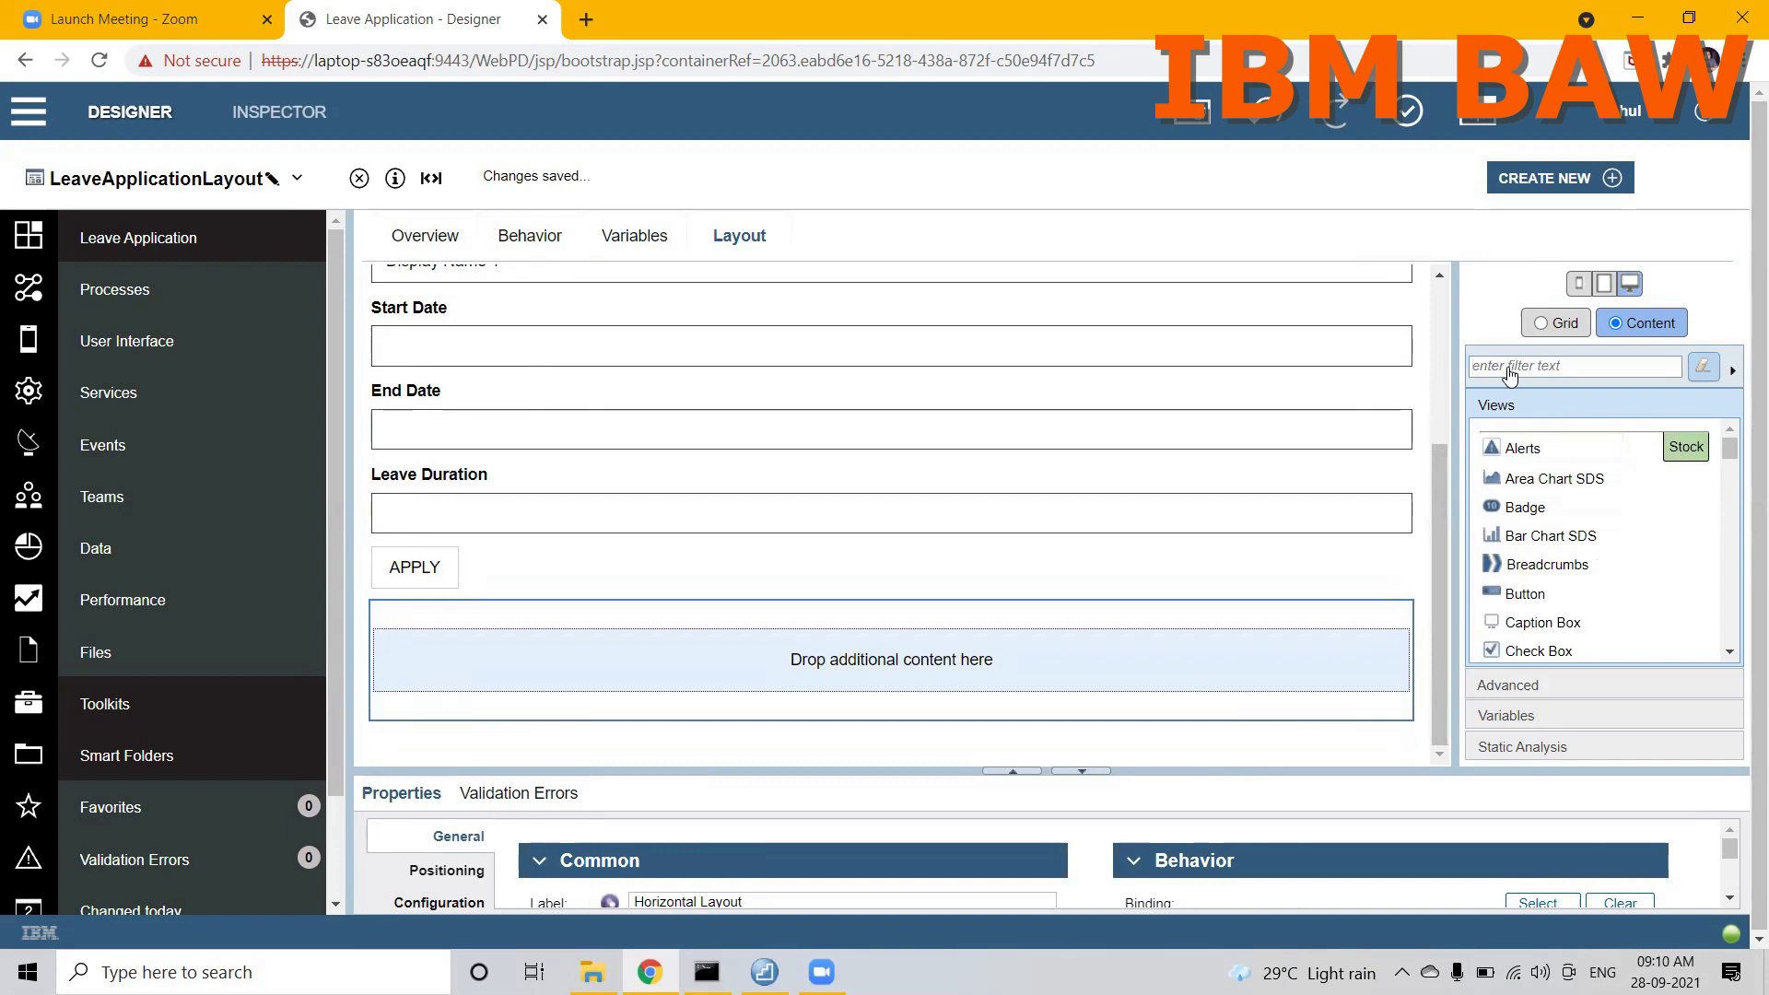
{"action": "type", "text": "verti"}
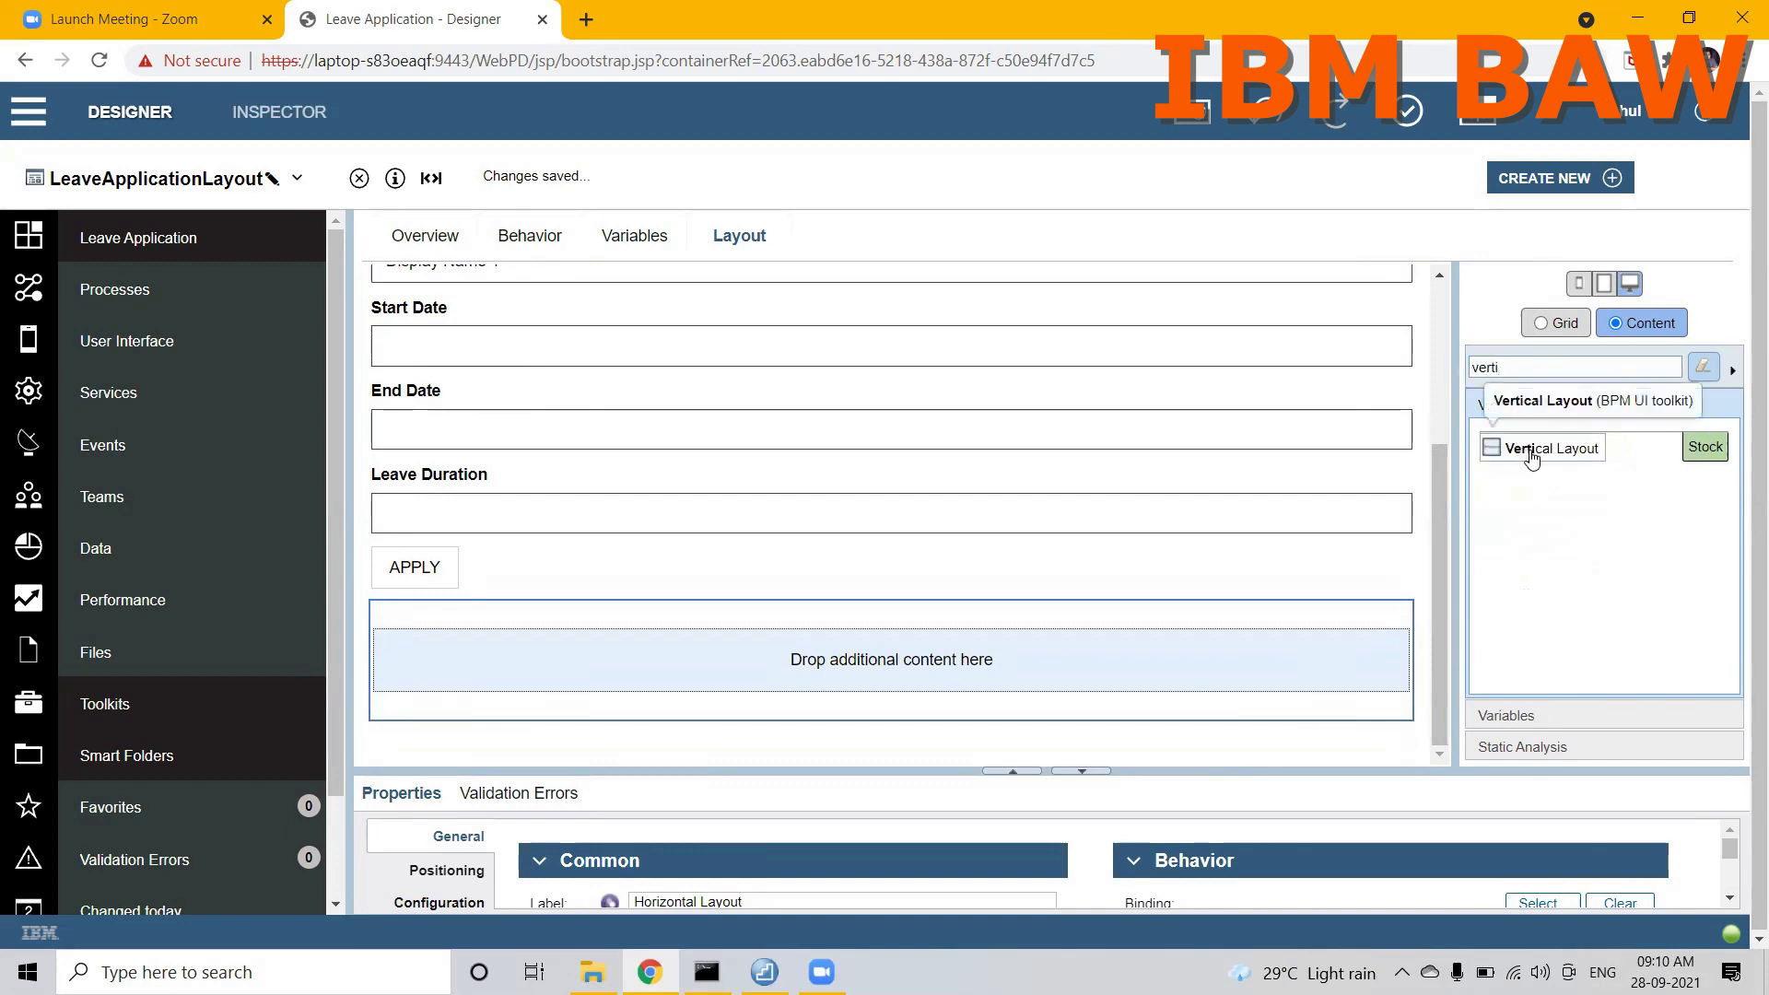
{"action": "left_click_drag", "start_coordinate": [1530, 449], "coordinate": [1134, 594]}
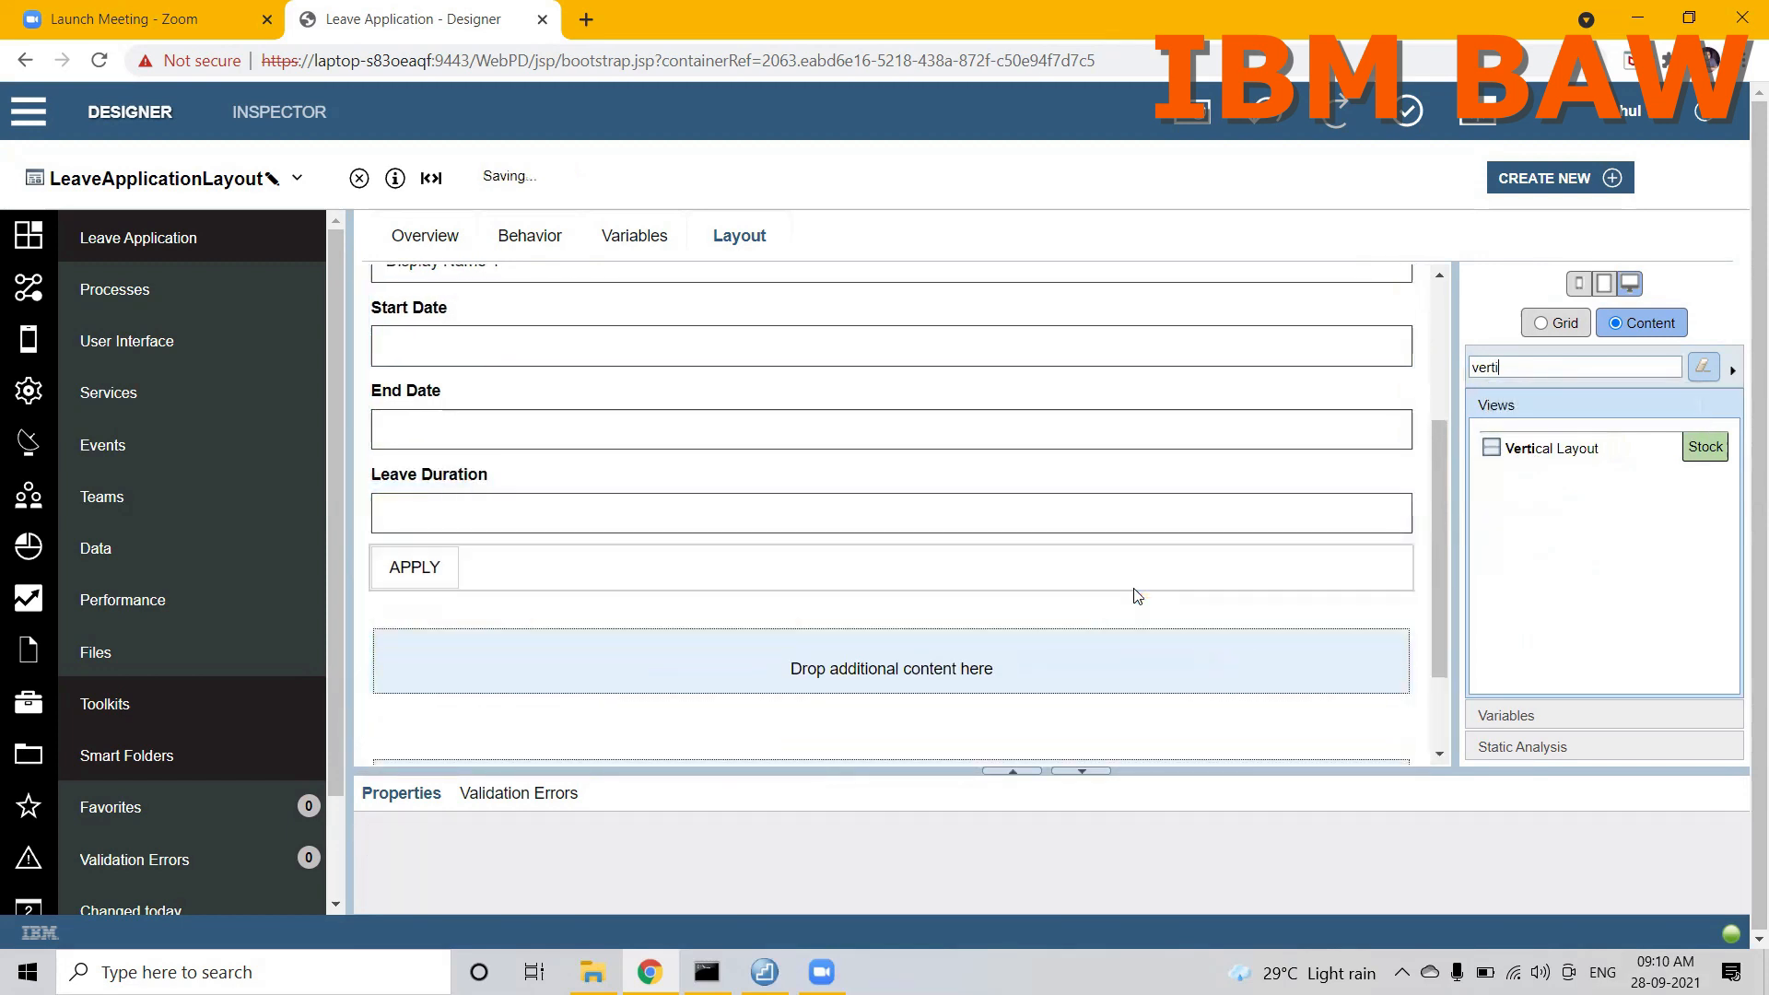
{"action": "left_click_drag", "start_coordinate": [1441, 508], "coordinate": [1442, 584]}
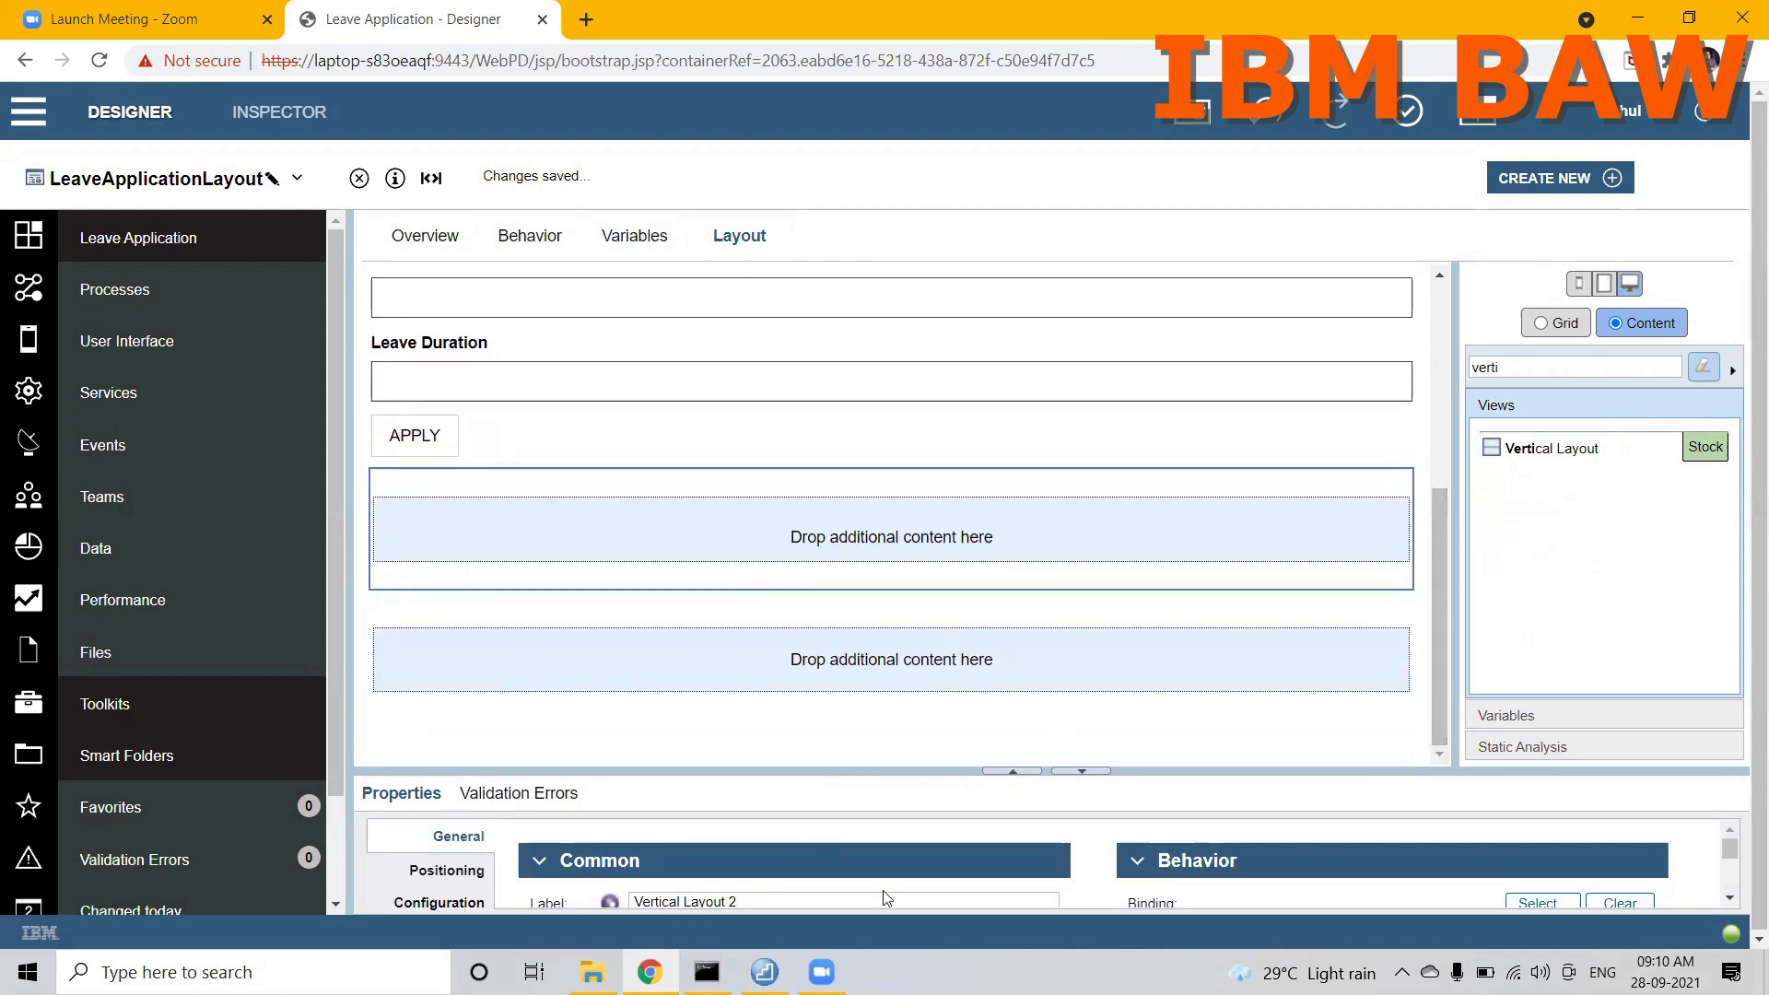
{"action": "left_click_drag", "start_coordinate": [907, 771], "coordinate": [905, 705]}
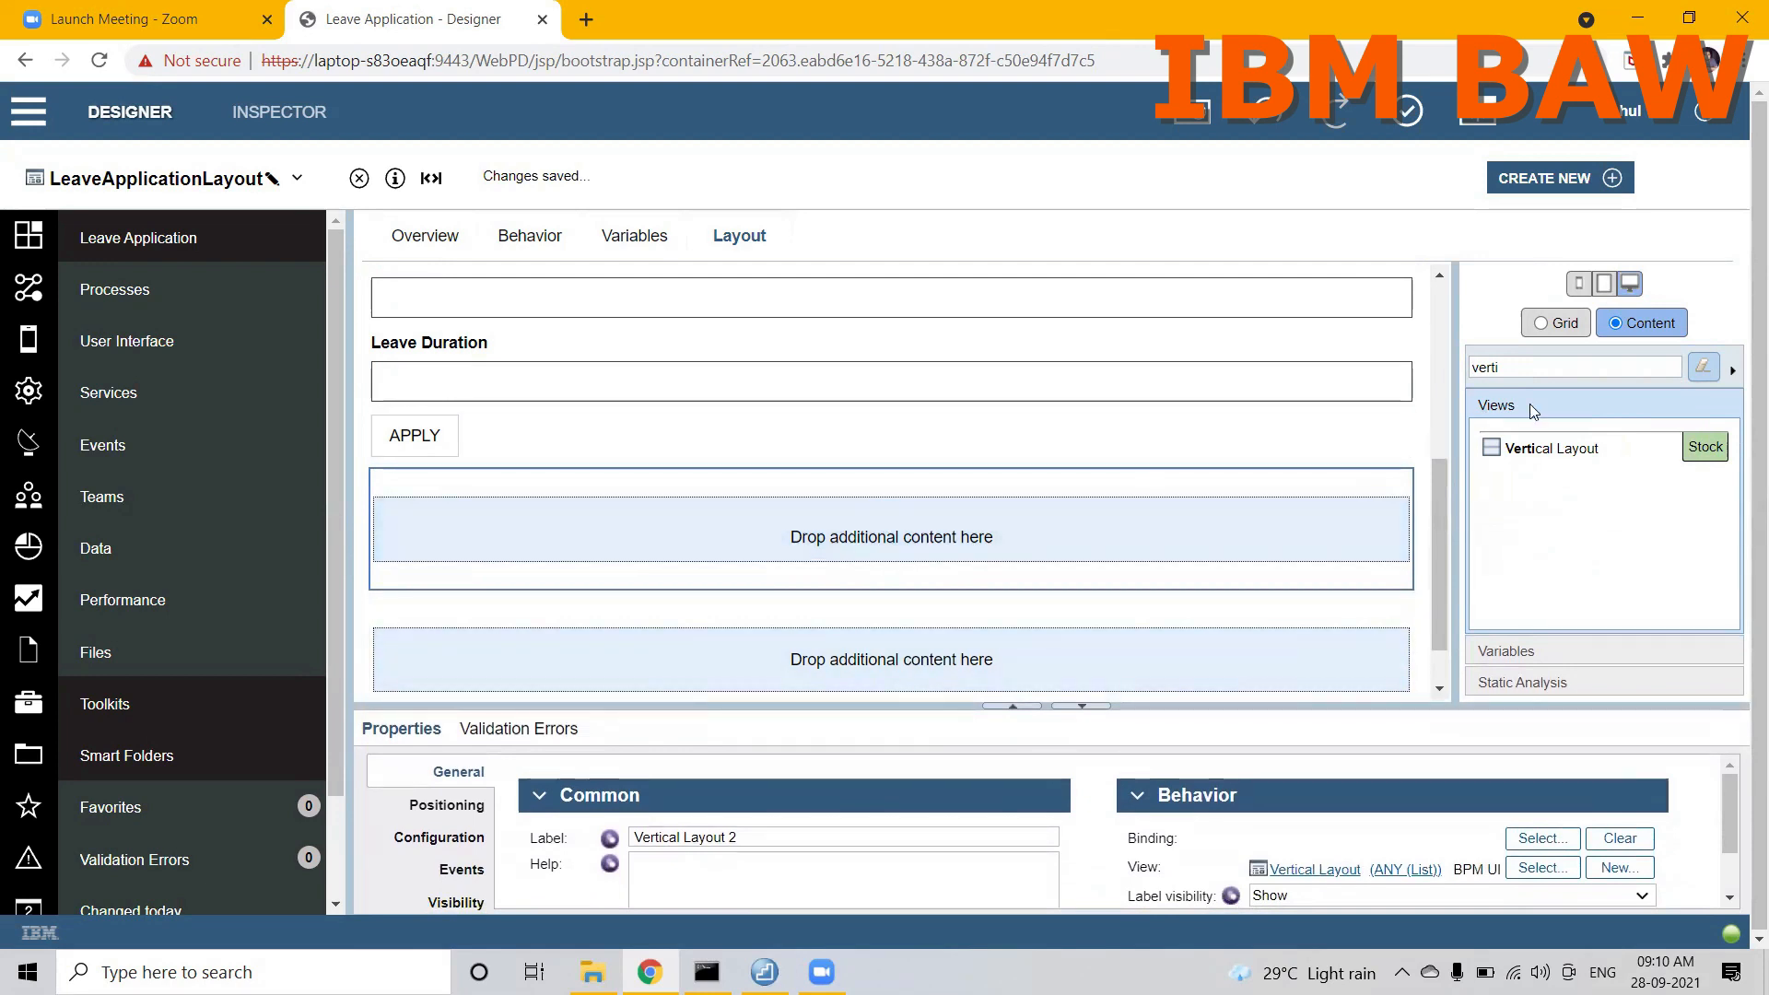
Step: Filter the stock views by "text" and place a Text Area inside the new Vertical Layout
{"action": "left_click", "coordinate": [1526, 367]}
{"action": "key", "text": "BackSpace"}
{"action": "key", "text": "BackSpace"}
{"action": "key", "text": "BackSpace"}
{"action": "key", "text": "BackSpace"}
{"action": "key", "text": "BackSpace"}
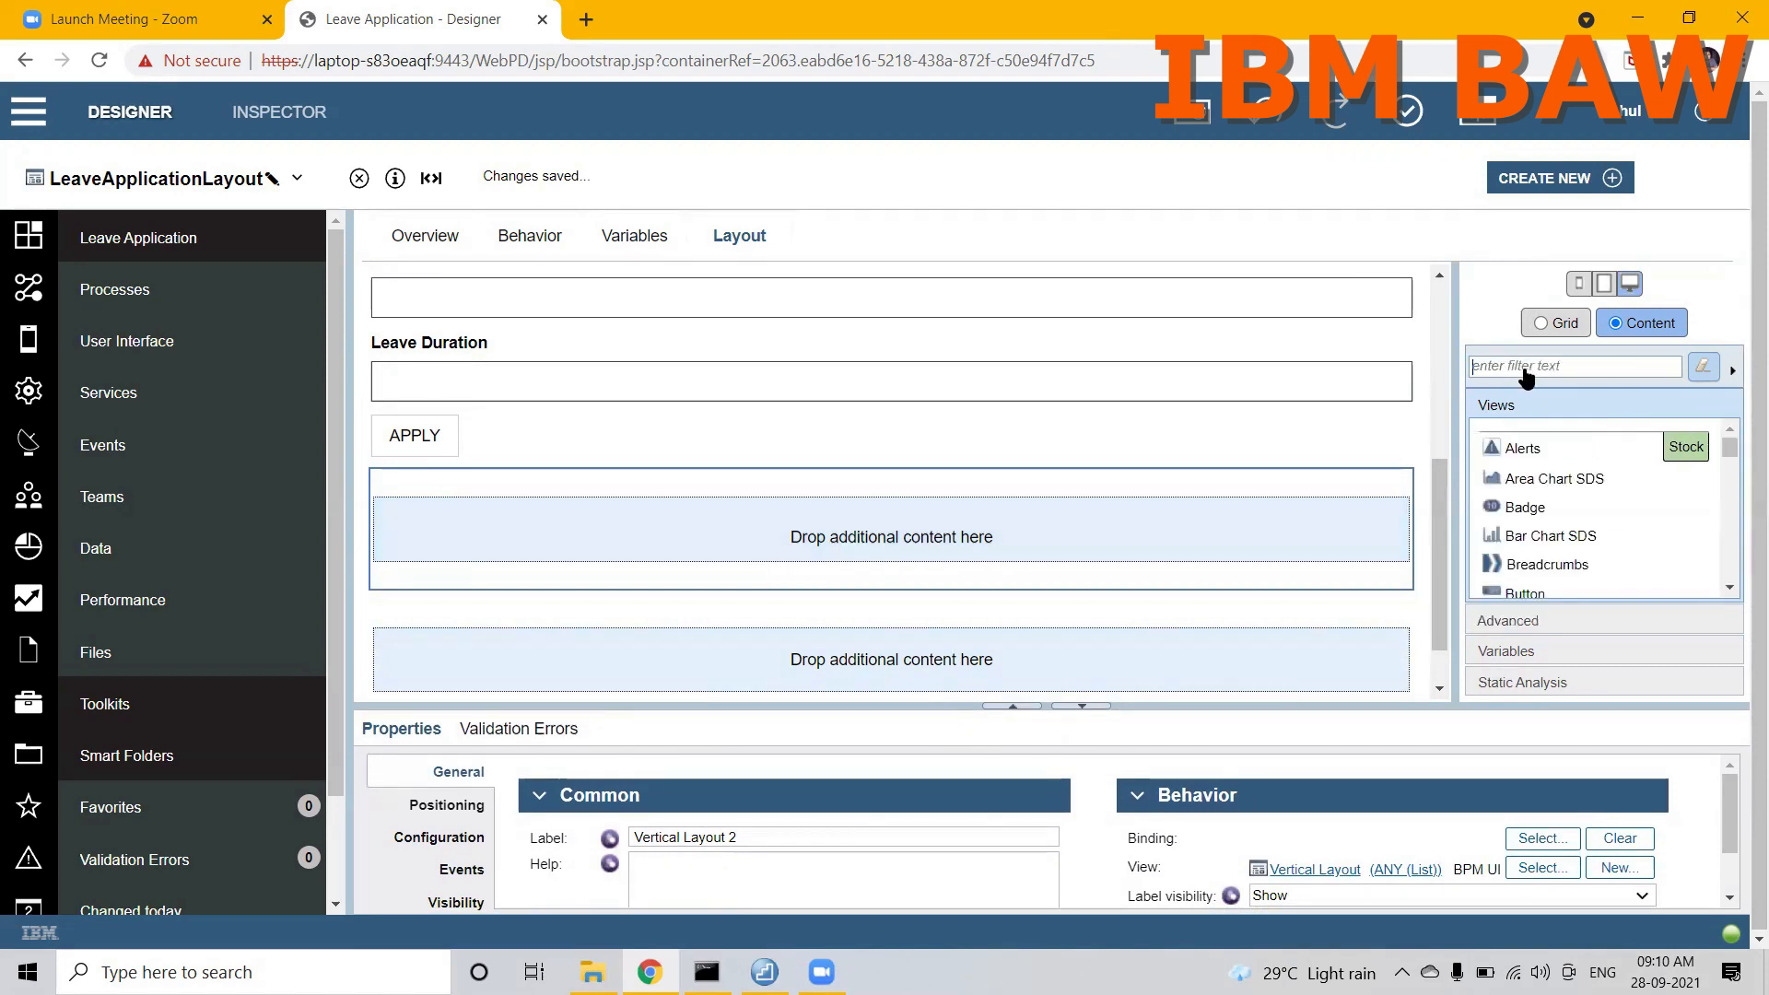
{"action": "type", "text": "text"}
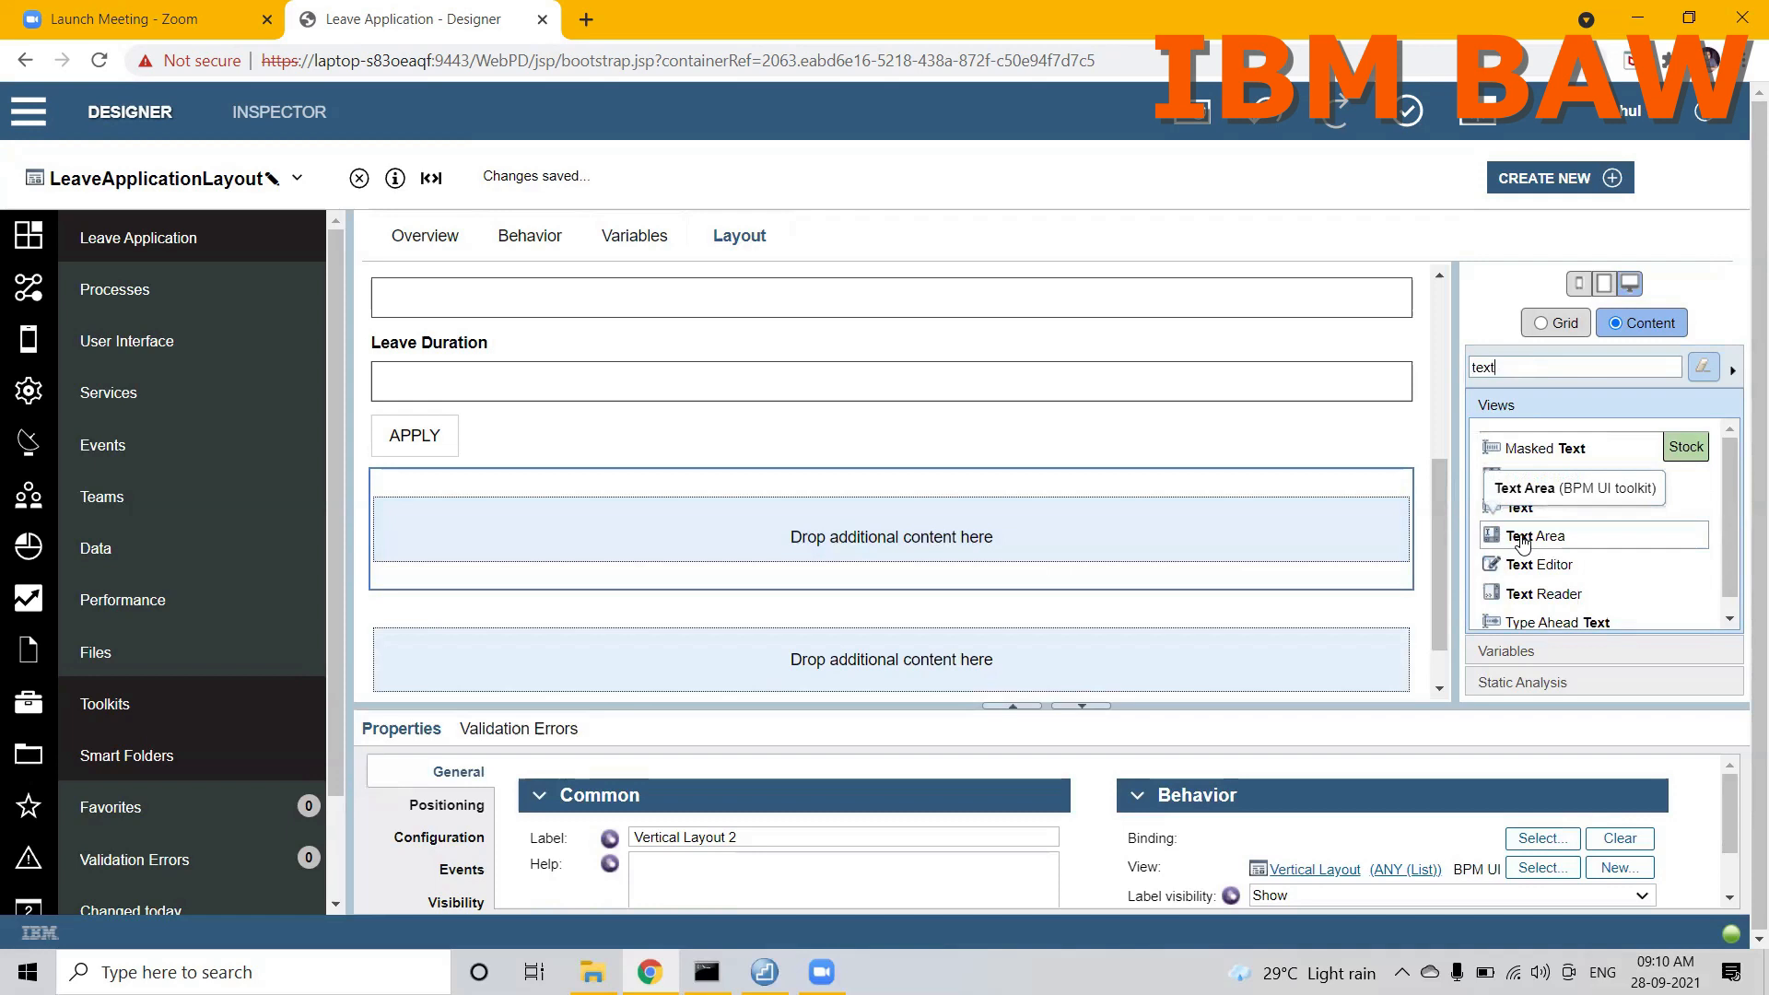
{"action": "left_click_drag", "start_coordinate": [1522, 543], "coordinate": [1224, 538]}
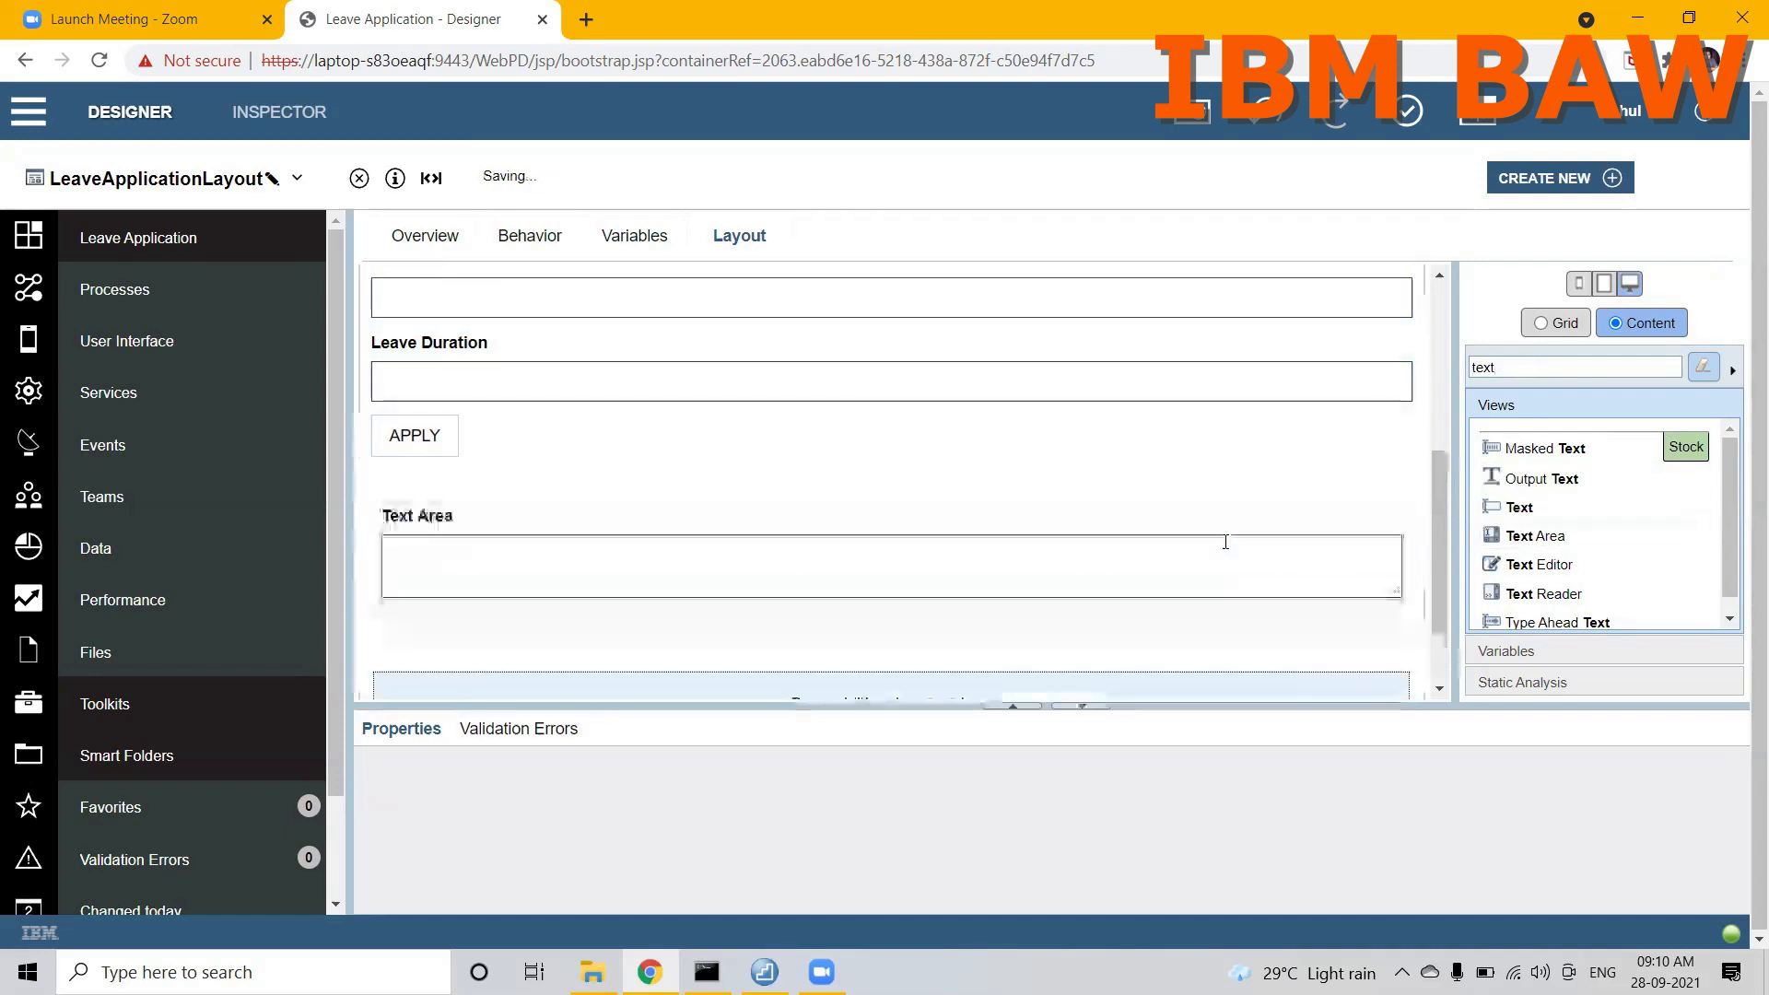
Step: Label the text area in the Vertical Layout Manager Remarks
{"action": "left_click", "coordinate": [704, 836]}
{"action": "triple_click", "coordinate": [704, 835]}
{"action": "key", "text": "BackSpace"}
{"action": "type", "text": "Manager Remarks"}
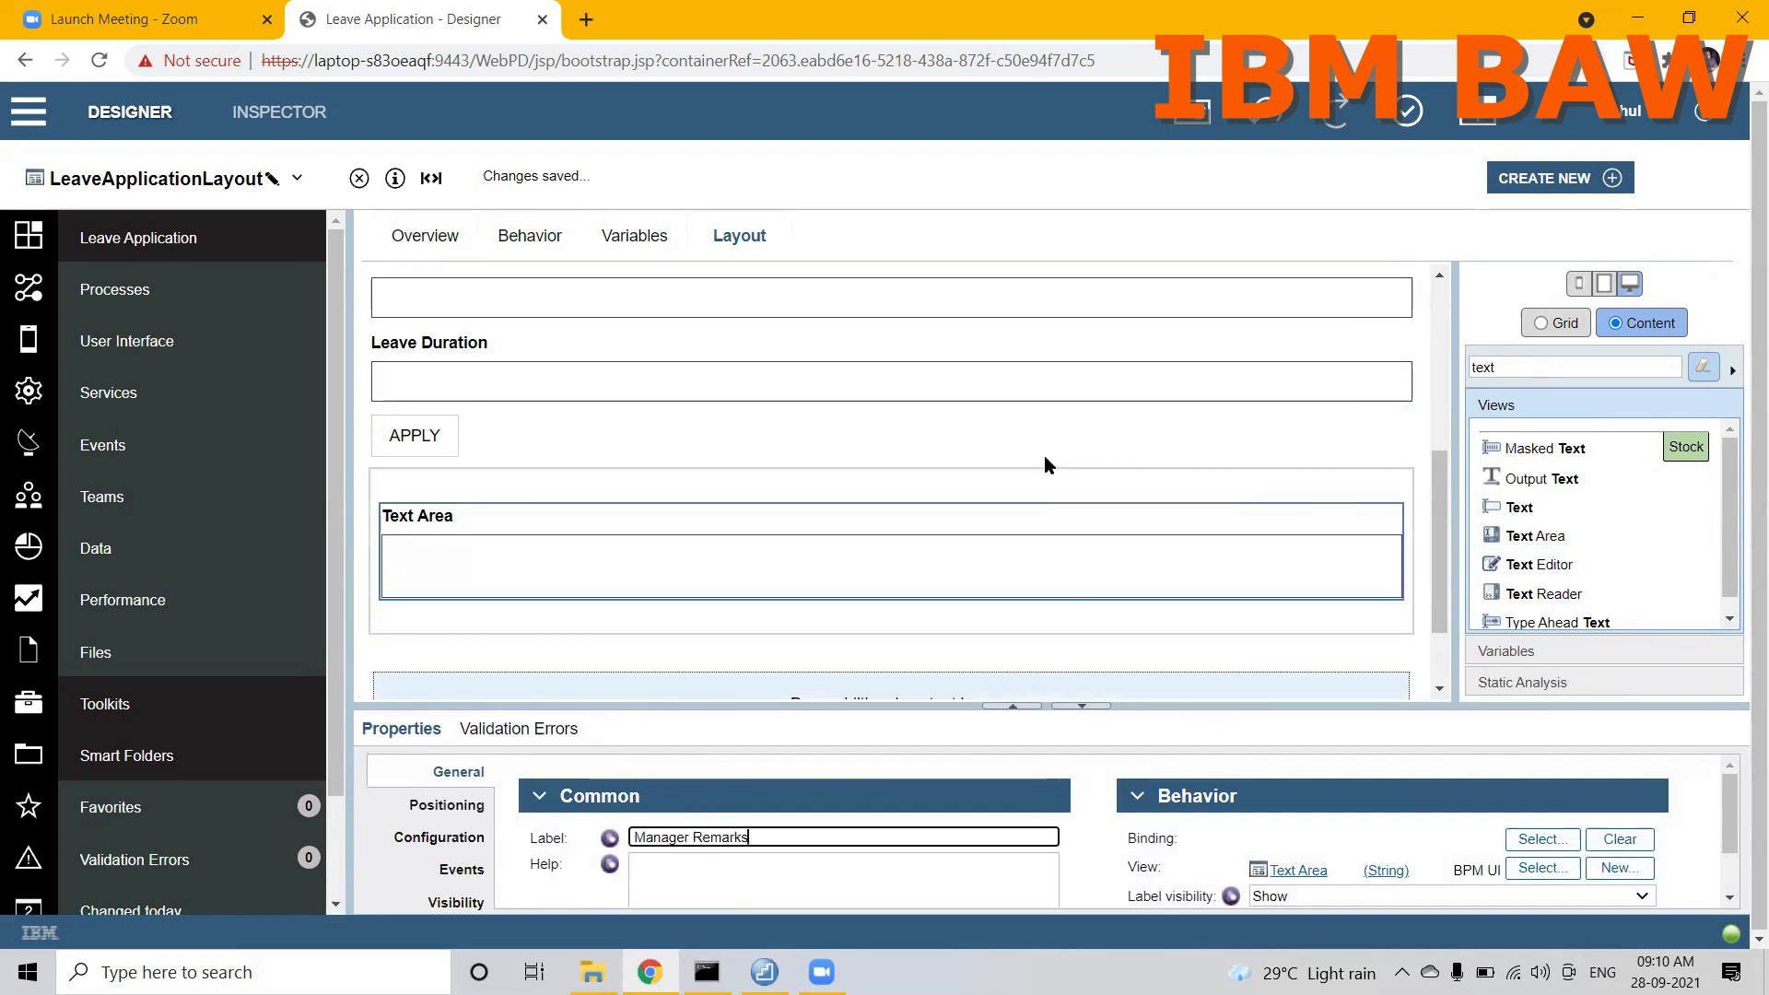
{"action": "left_click", "coordinate": [1038, 487]}
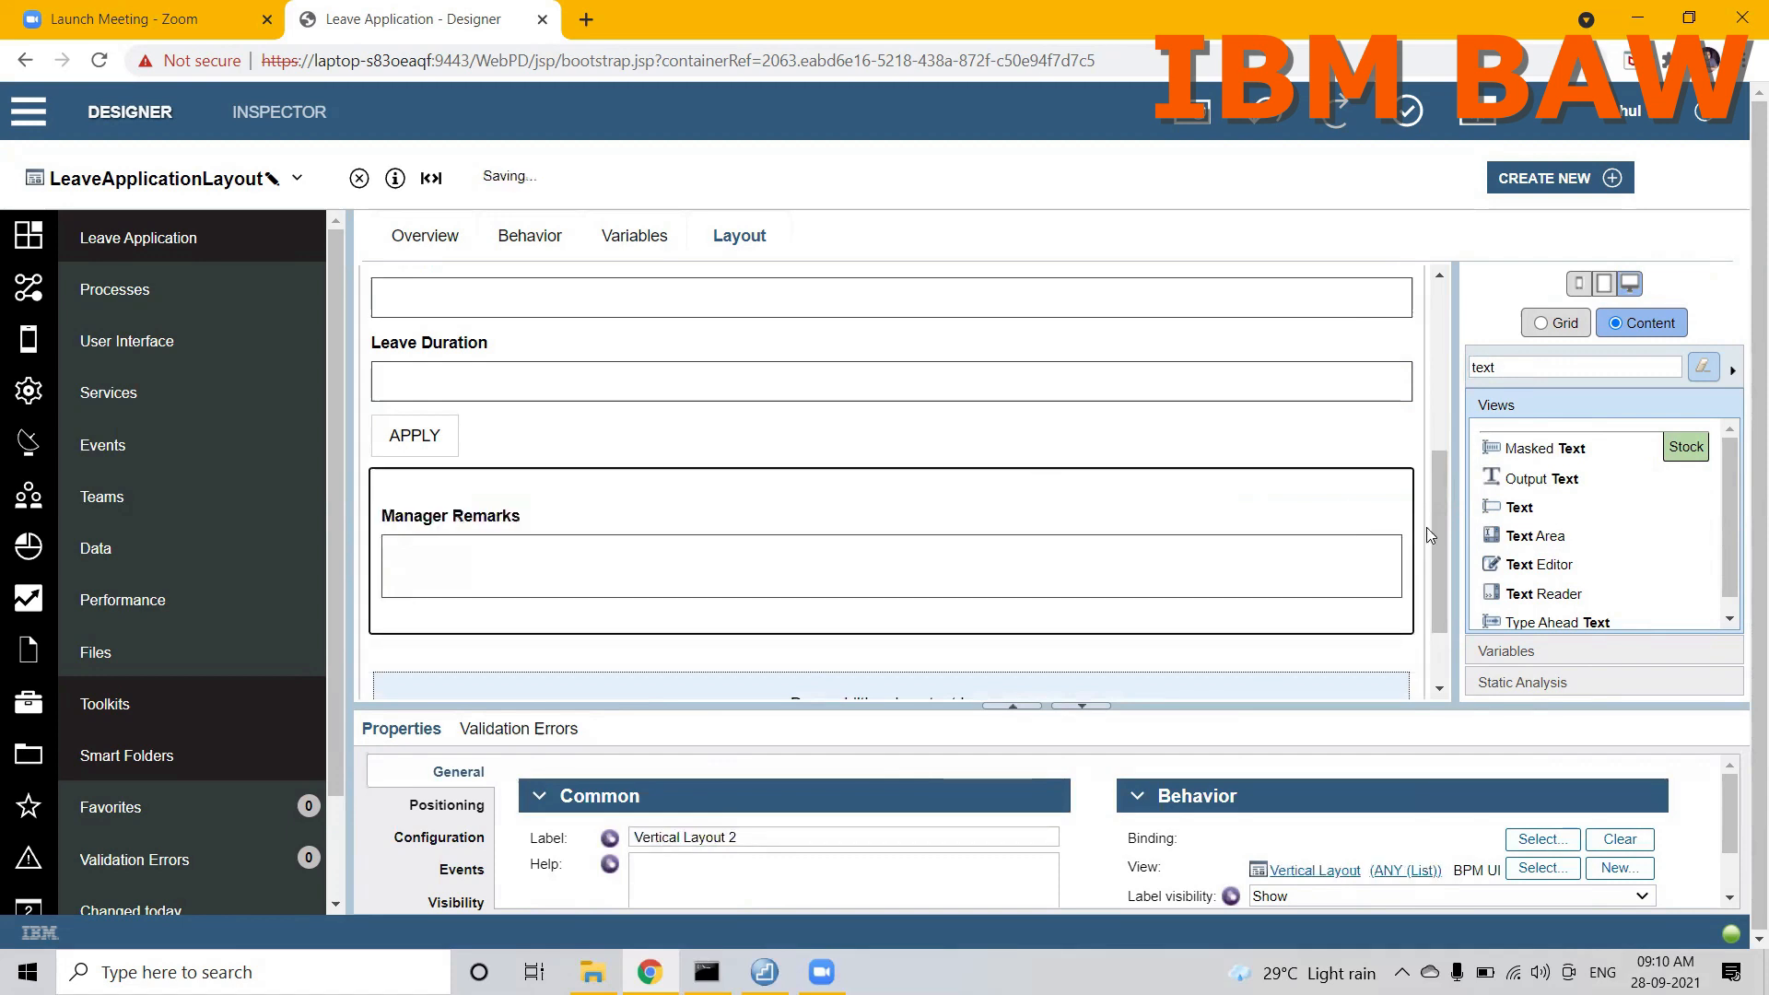
Step: Move the empty Horizontal Layout into the Vertical Layout, directly below Manager Remarks
{"action": "scroll", "coordinate": [1438, 603], "scroll_direction": "down", "scroll_amount": 1}
{"action": "left_click", "coordinate": [1316, 581]}
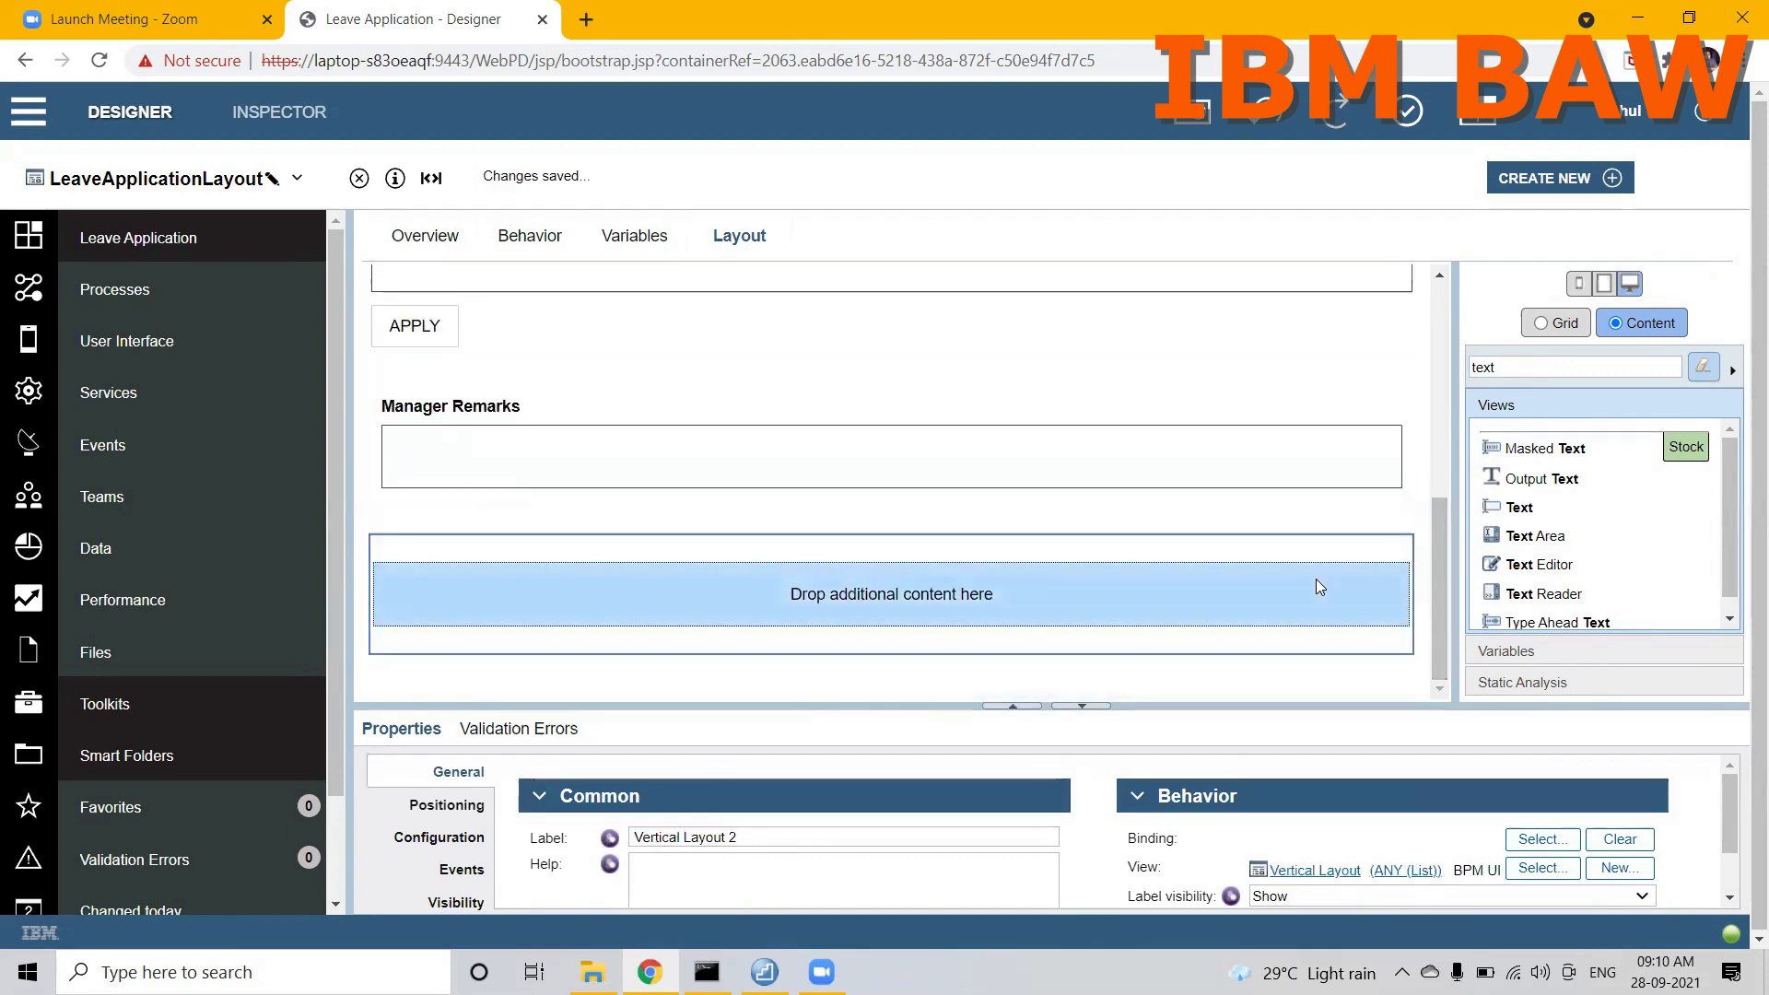
{"action": "left_click_drag", "start_coordinate": [1316, 579], "coordinate": [1280, 491]}
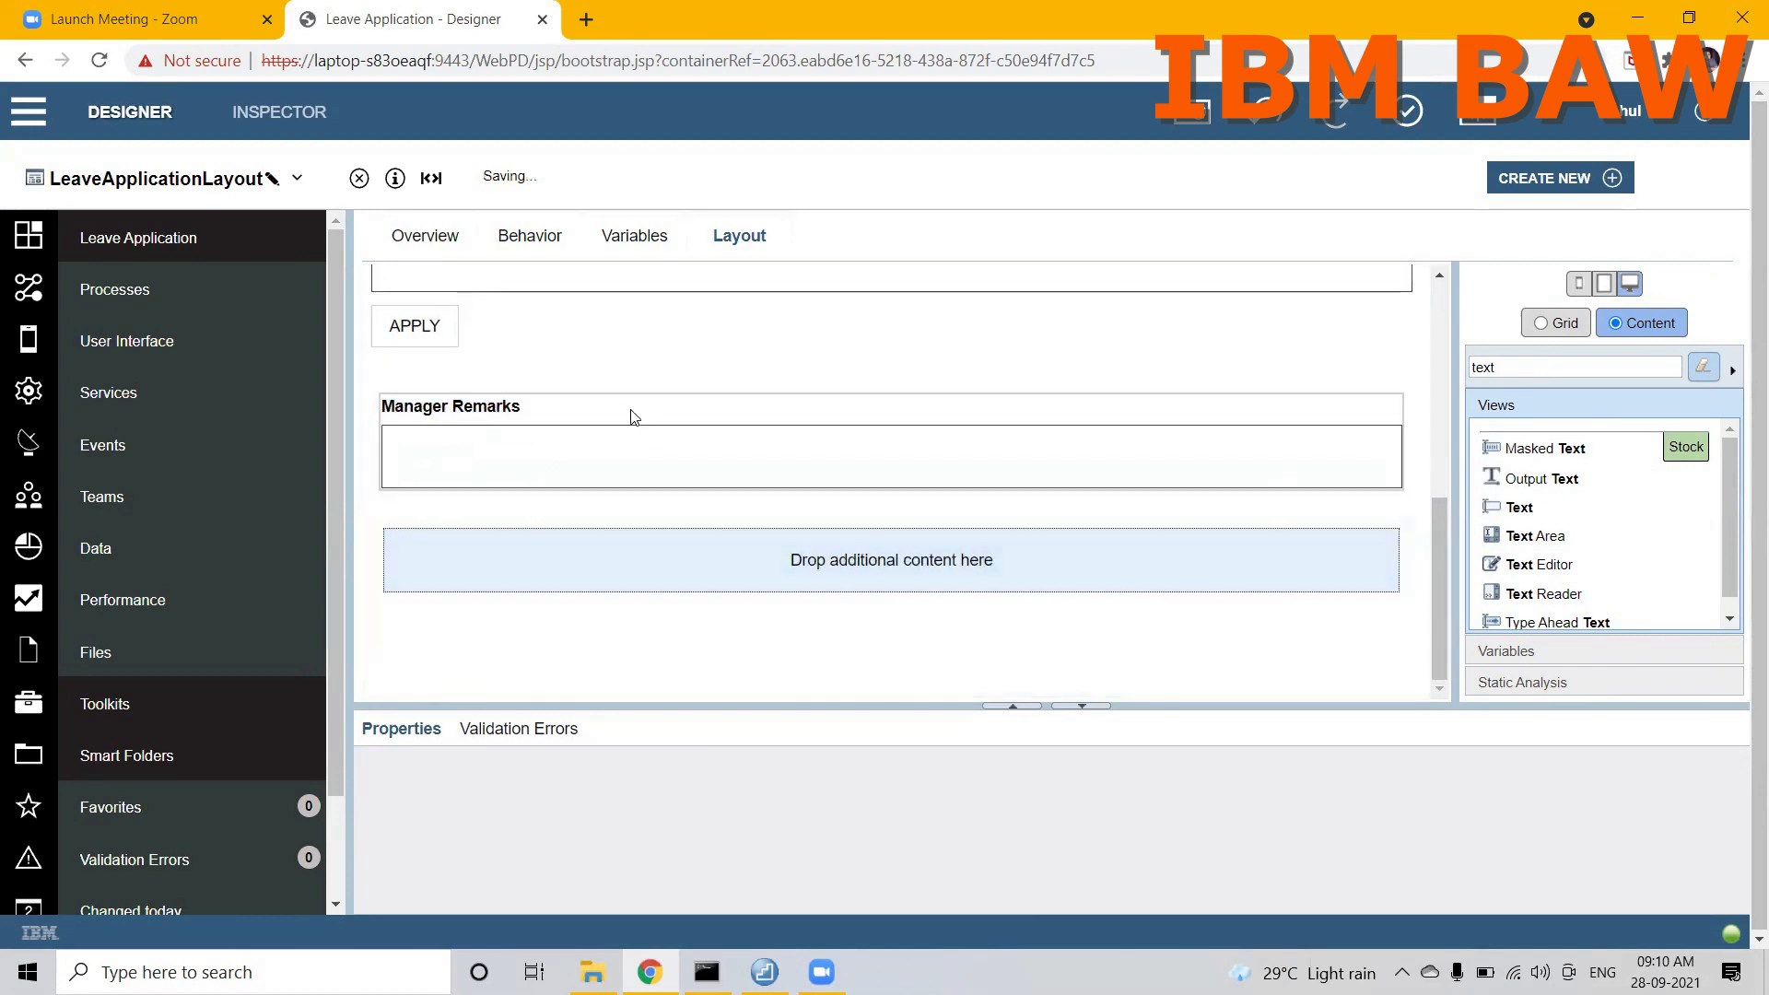
{"action": "left_click", "coordinate": [580, 573]}
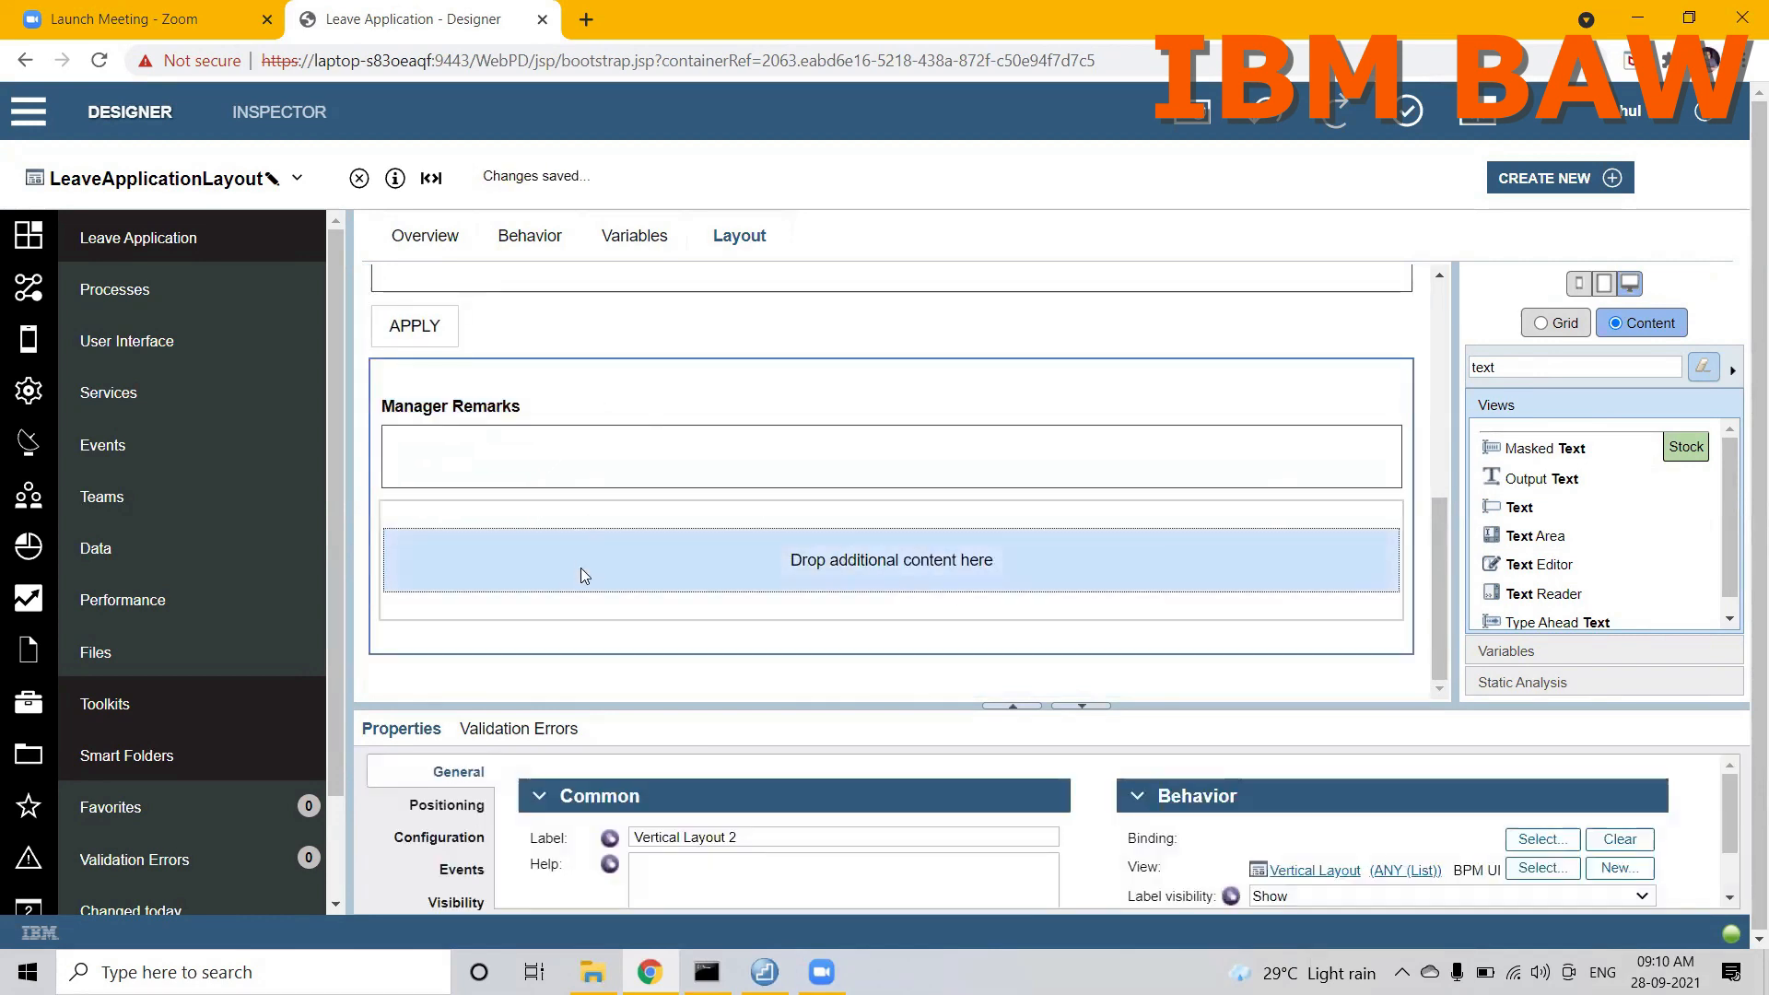
Step: Filter the stock views by "button" and place two Button controls side by side in the Horizontal Layout
{"action": "double_click", "coordinate": [1502, 366]}
{"action": "key", "text": "BackSpace"}
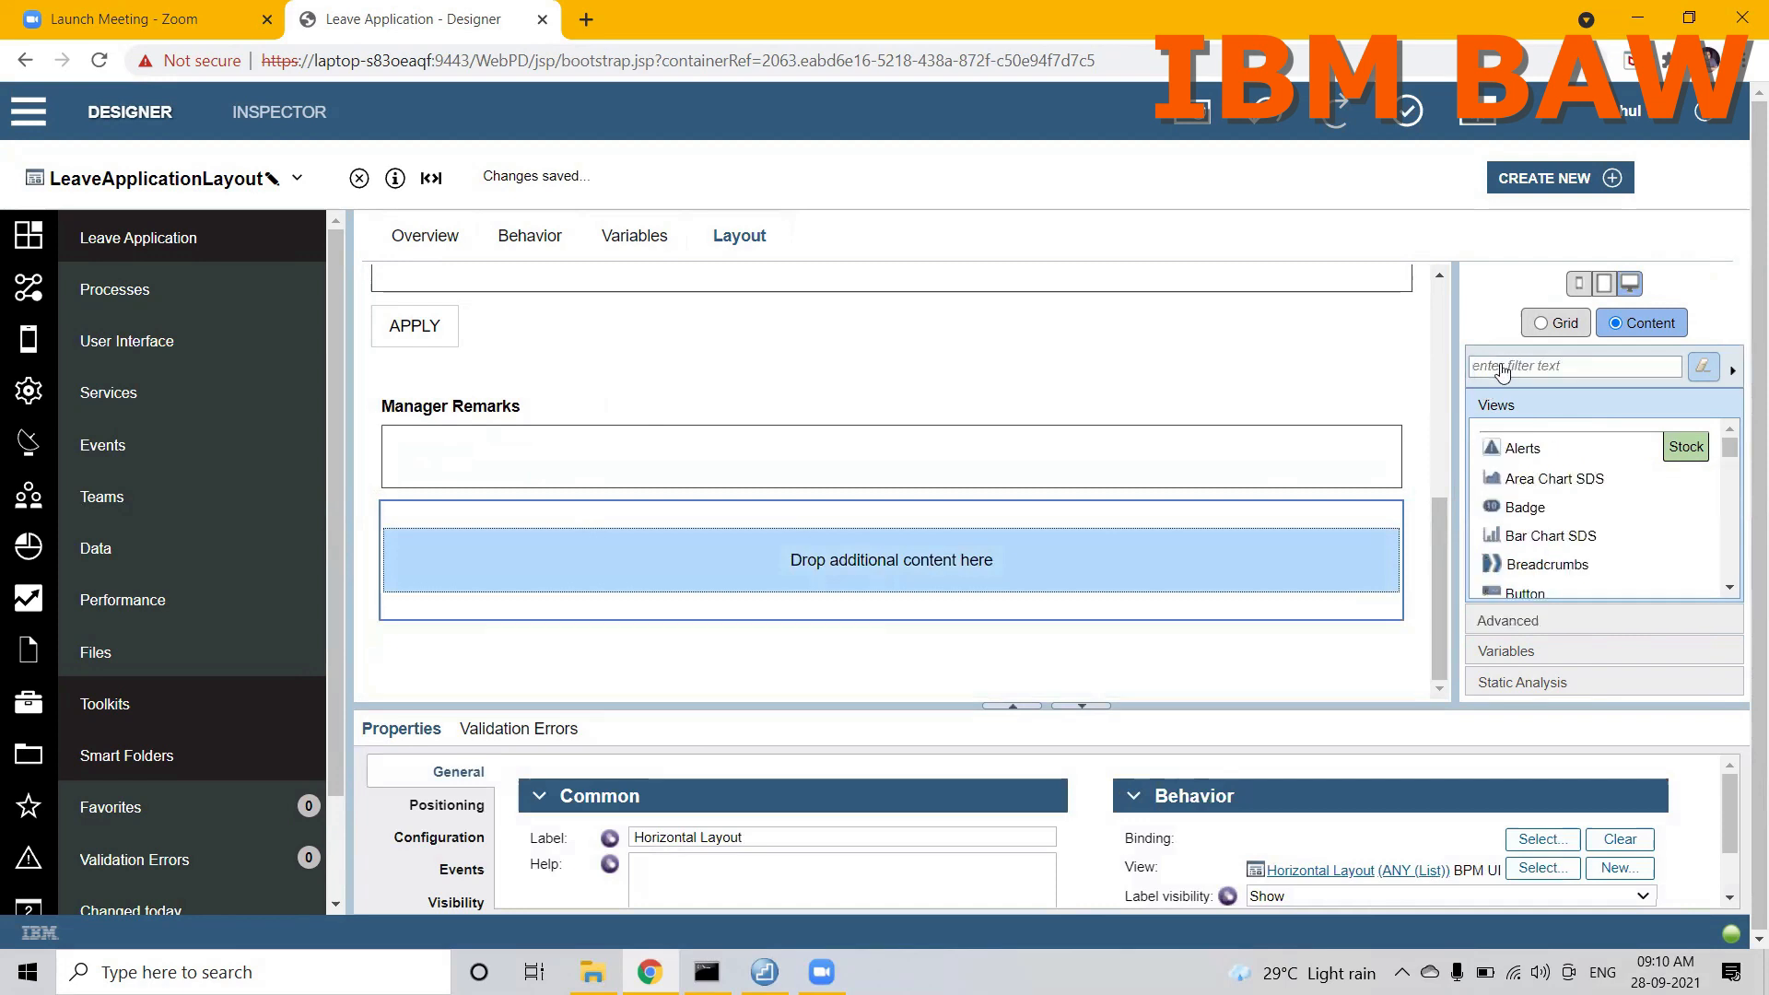
{"action": "type", "text": "button"}
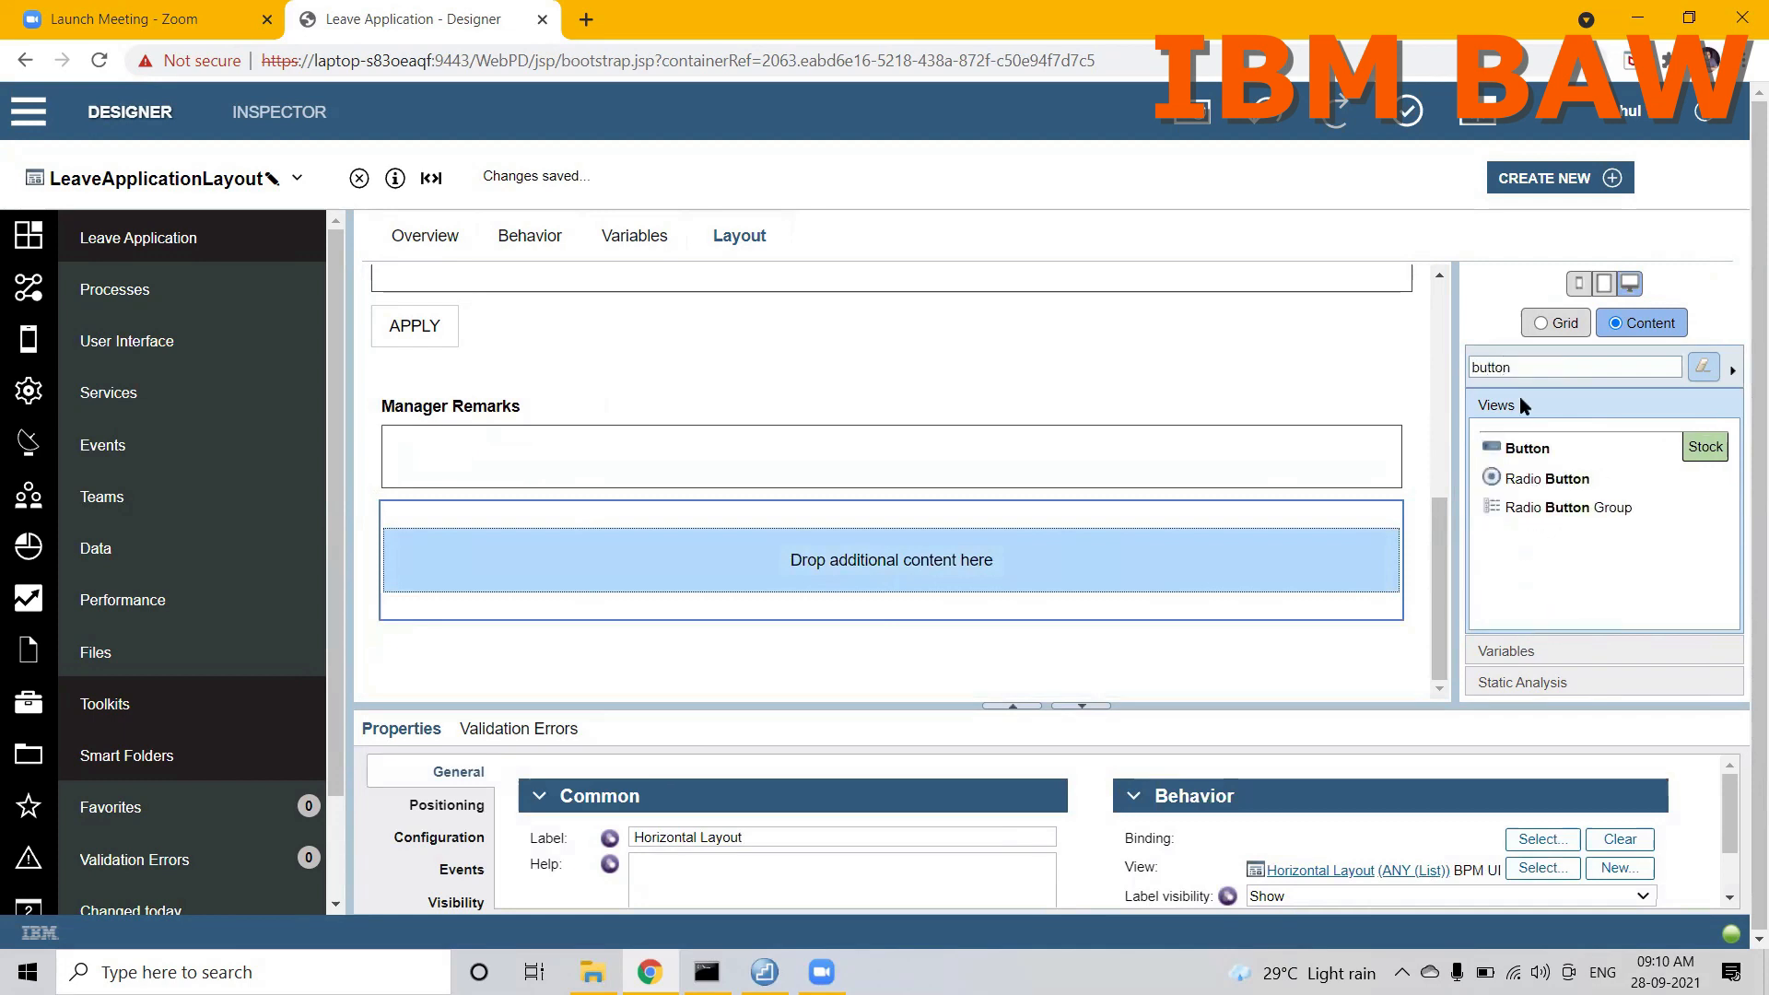
{"action": "left_click_drag", "start_coordinate": [1526, 448], "coordinate": [1171, 558]}
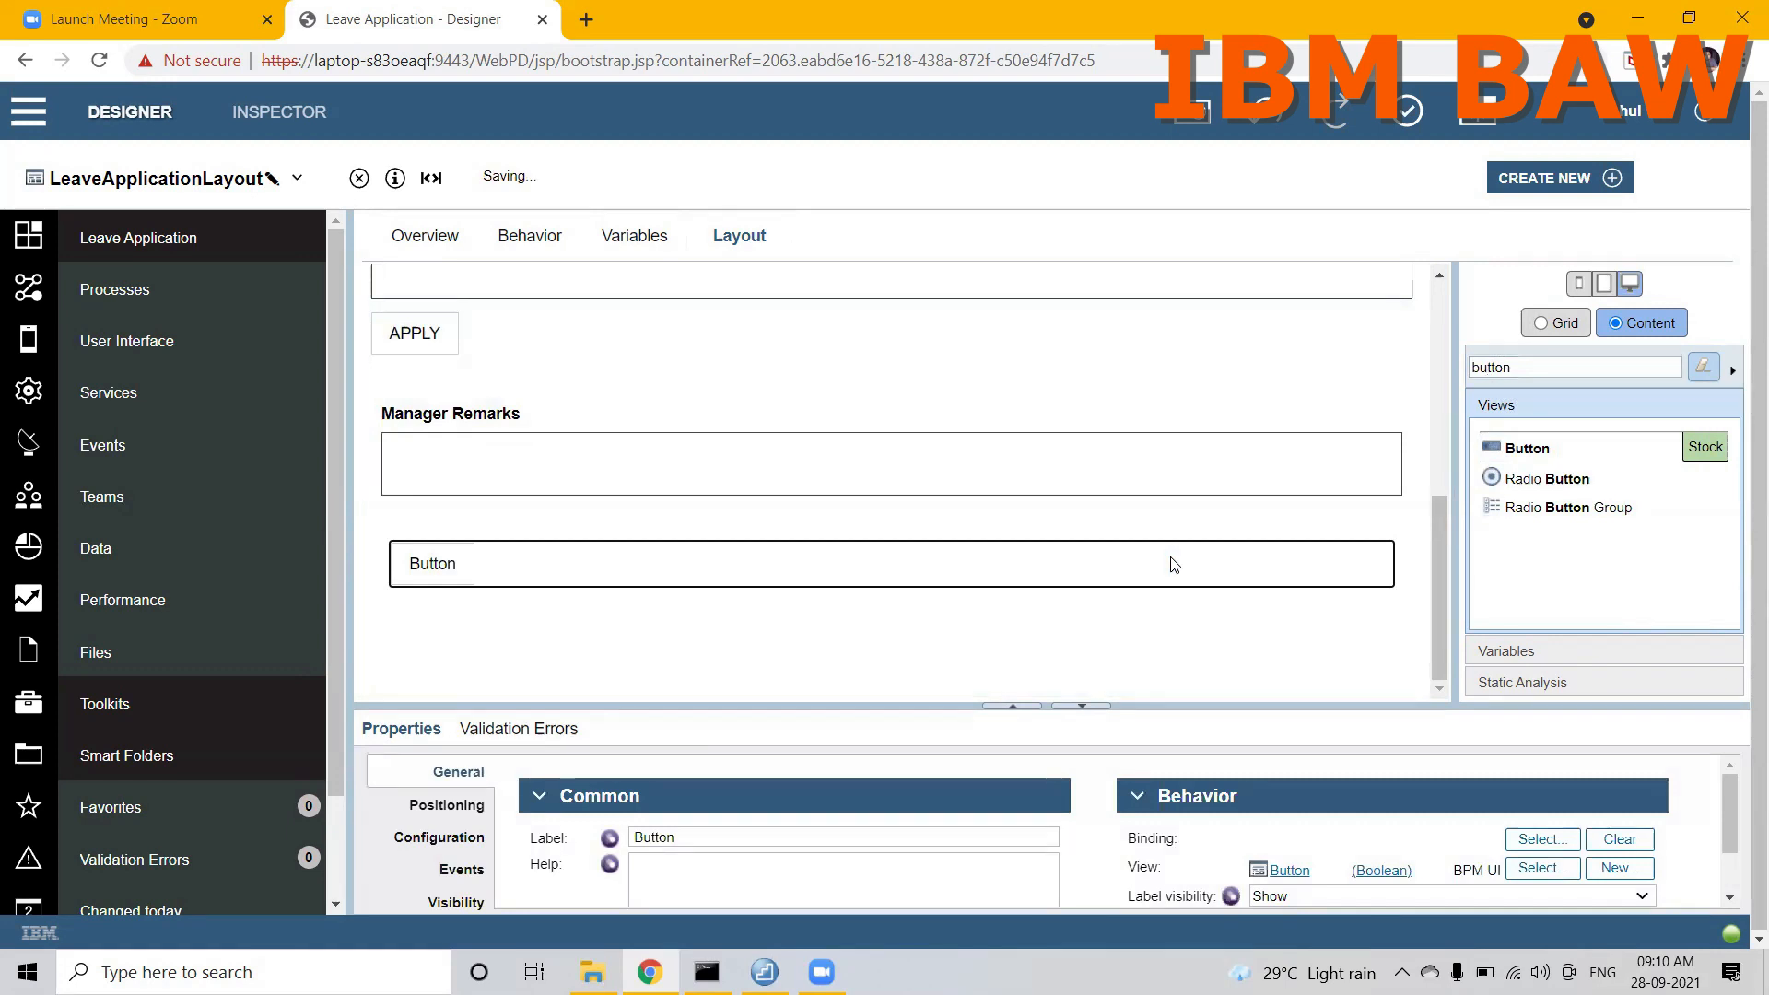
{"action": "left_click_drag", "start_coordinate": [1520, 448], "coordinate": [1380, 572]}
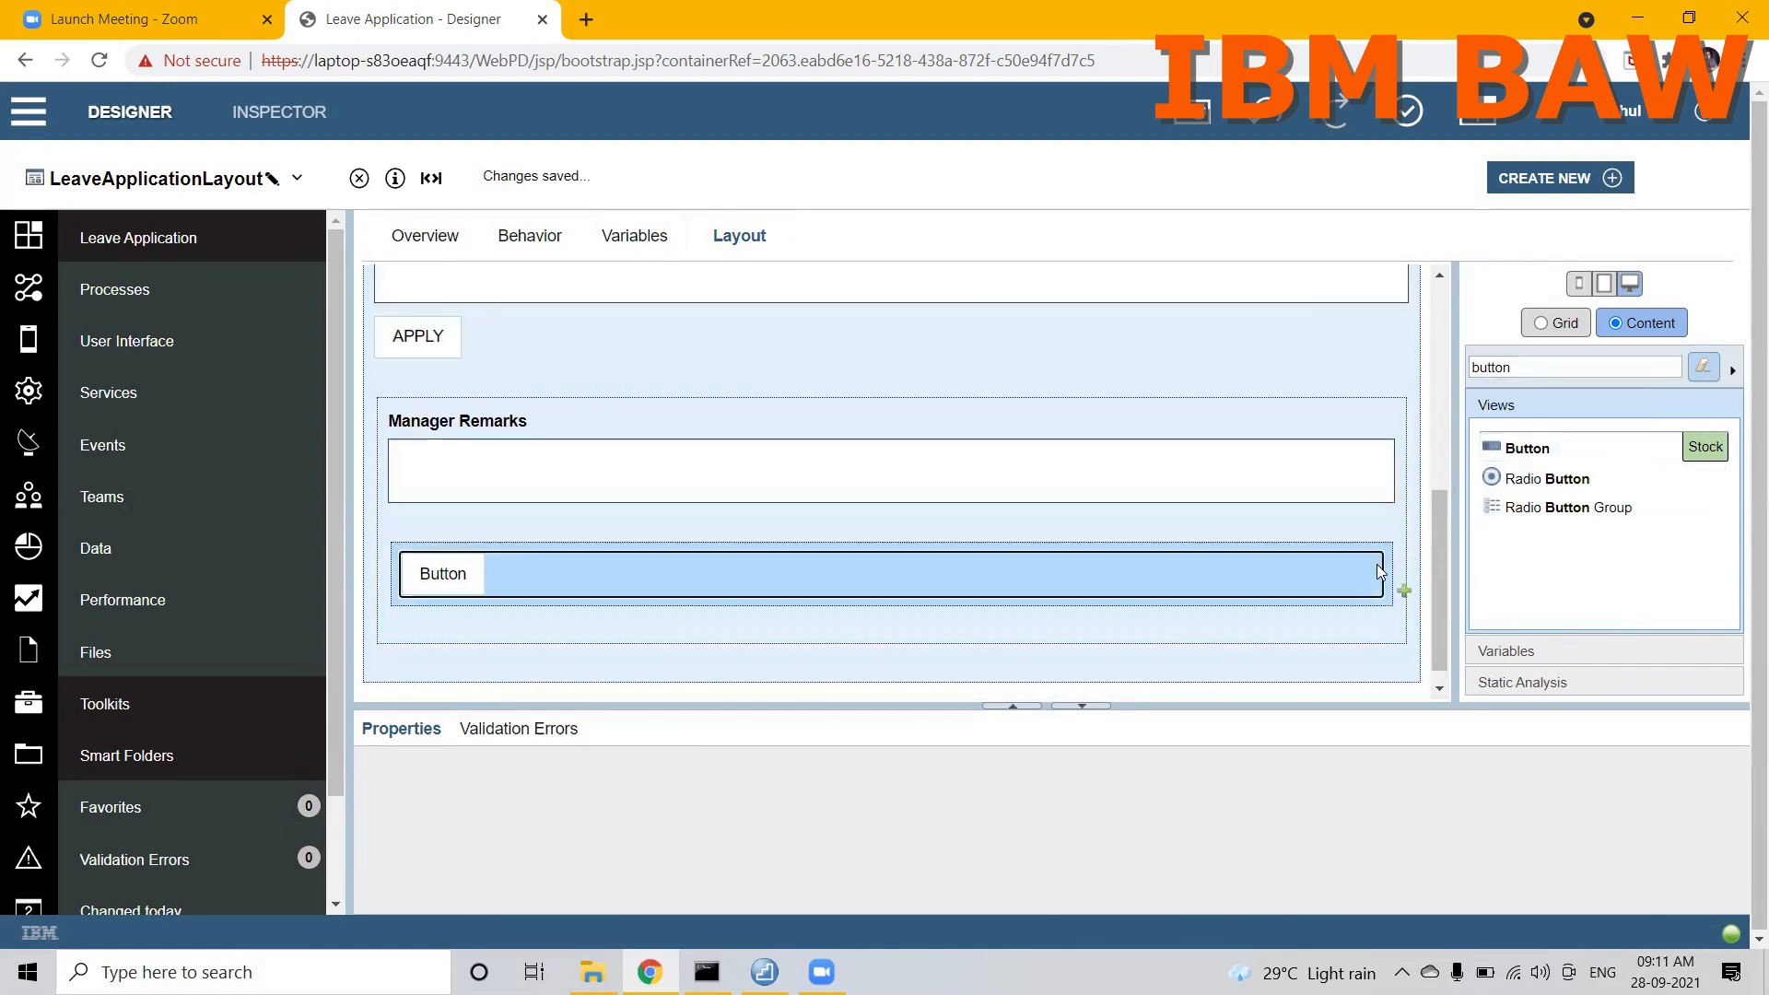
Step: Label the first button in the Horizontal Layout APPROVE
{"action": "left_click", "coordinate": [555, 570]}
{"action": "double_click", "coordinate": [684, 836]}
{"action": "key", "text": "BackSpace"}
{"action": "type", "text": "APPROVE"}
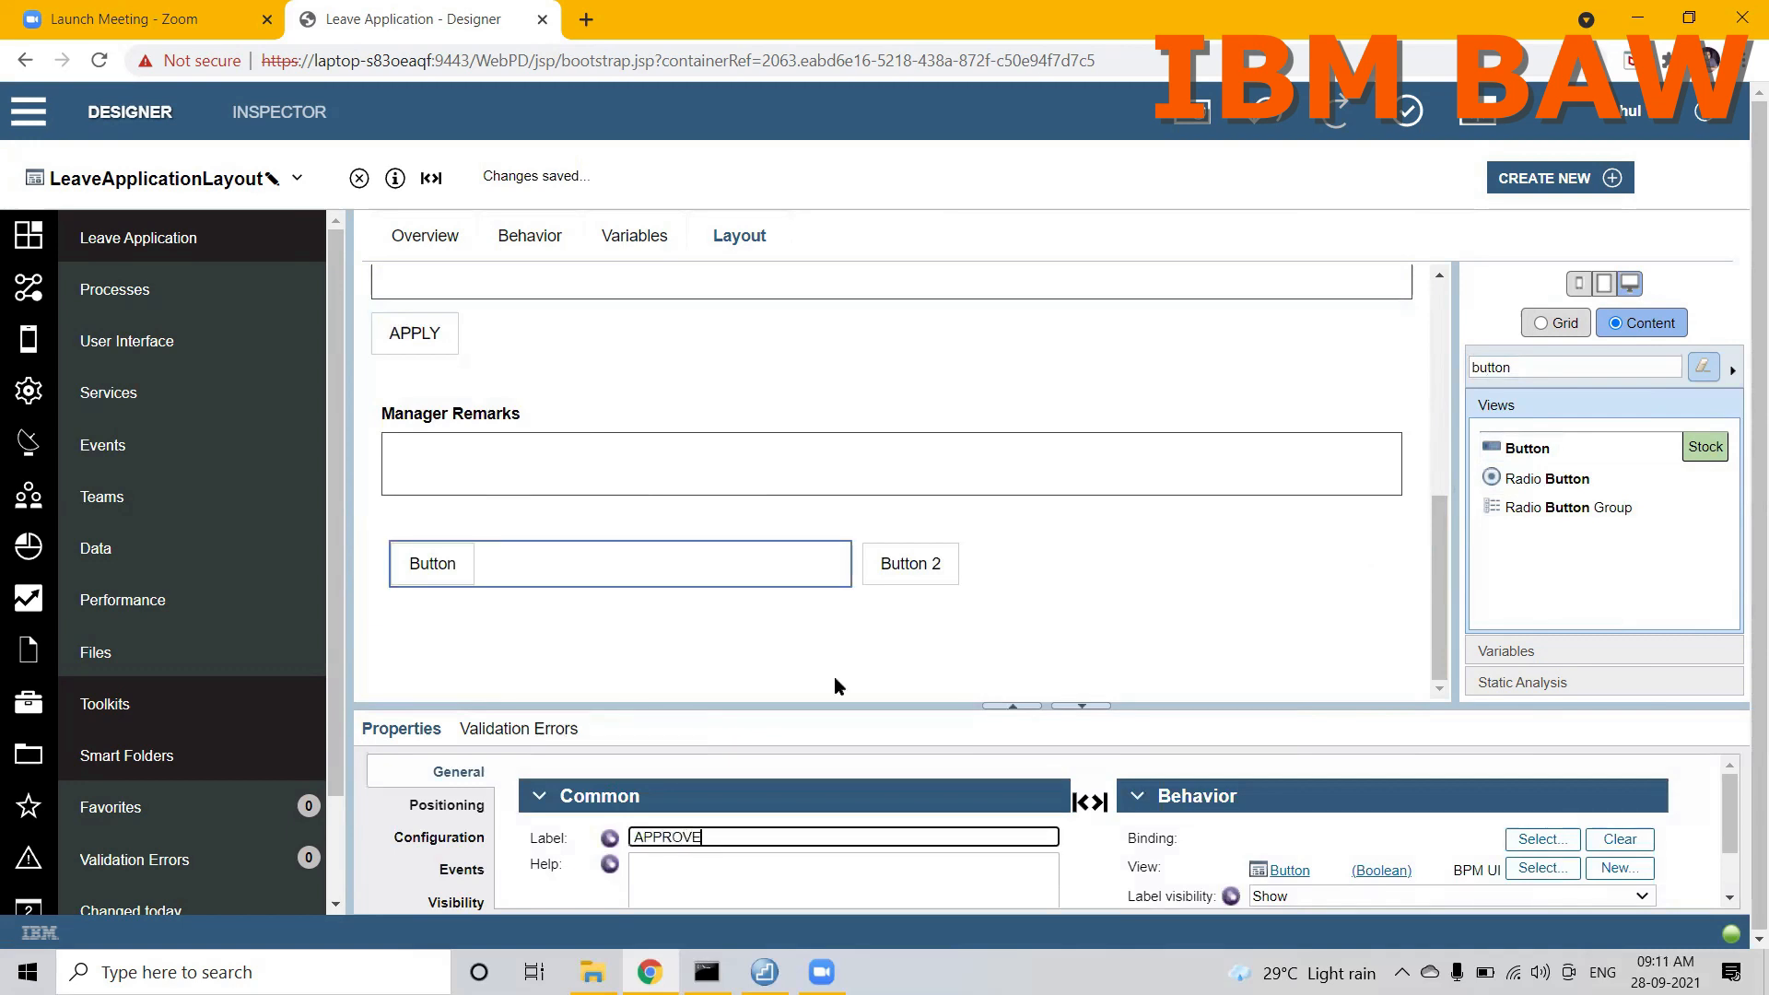
{"action": "left_click", "coordinate": [899, 583]}
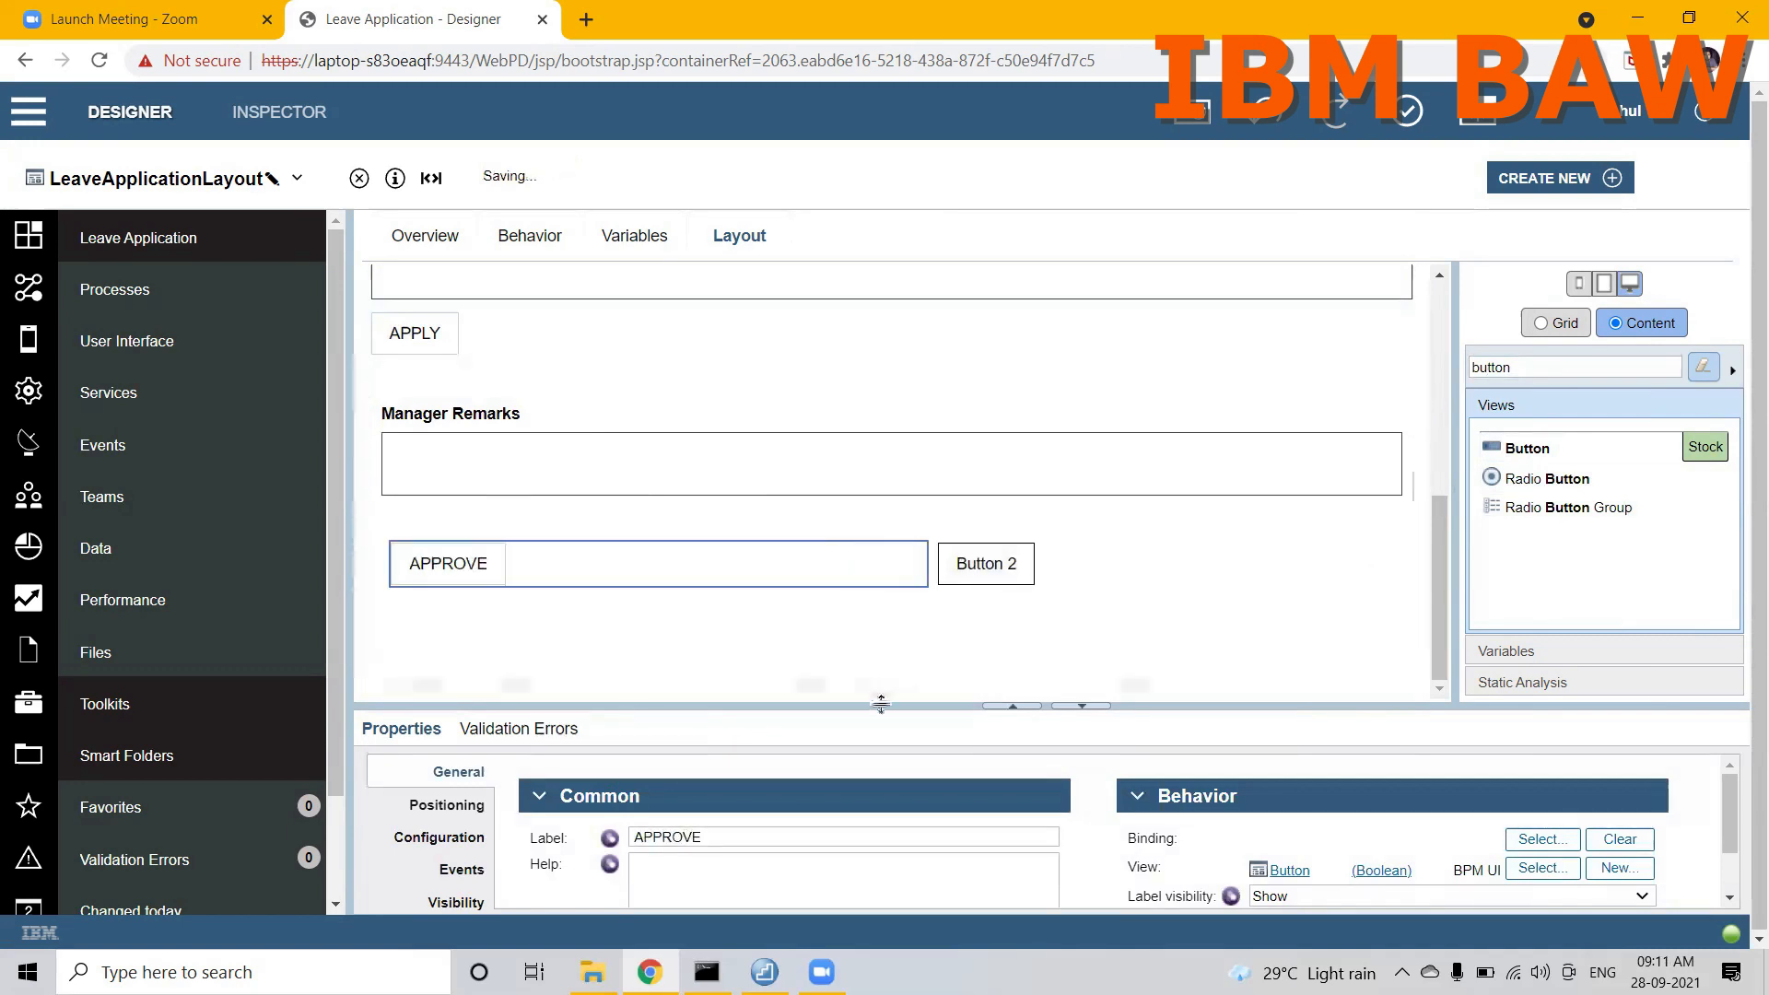
Step: Label the second button in the Horizontal Layout REJECT
{"action": "left_click", "coordinate": [993, 586]}
{"action": "left_click", "coordinate": [781, 835]}
{"action": "key", "text": "ctrl+a"}
{"action": "type", "text": "REJECT"}
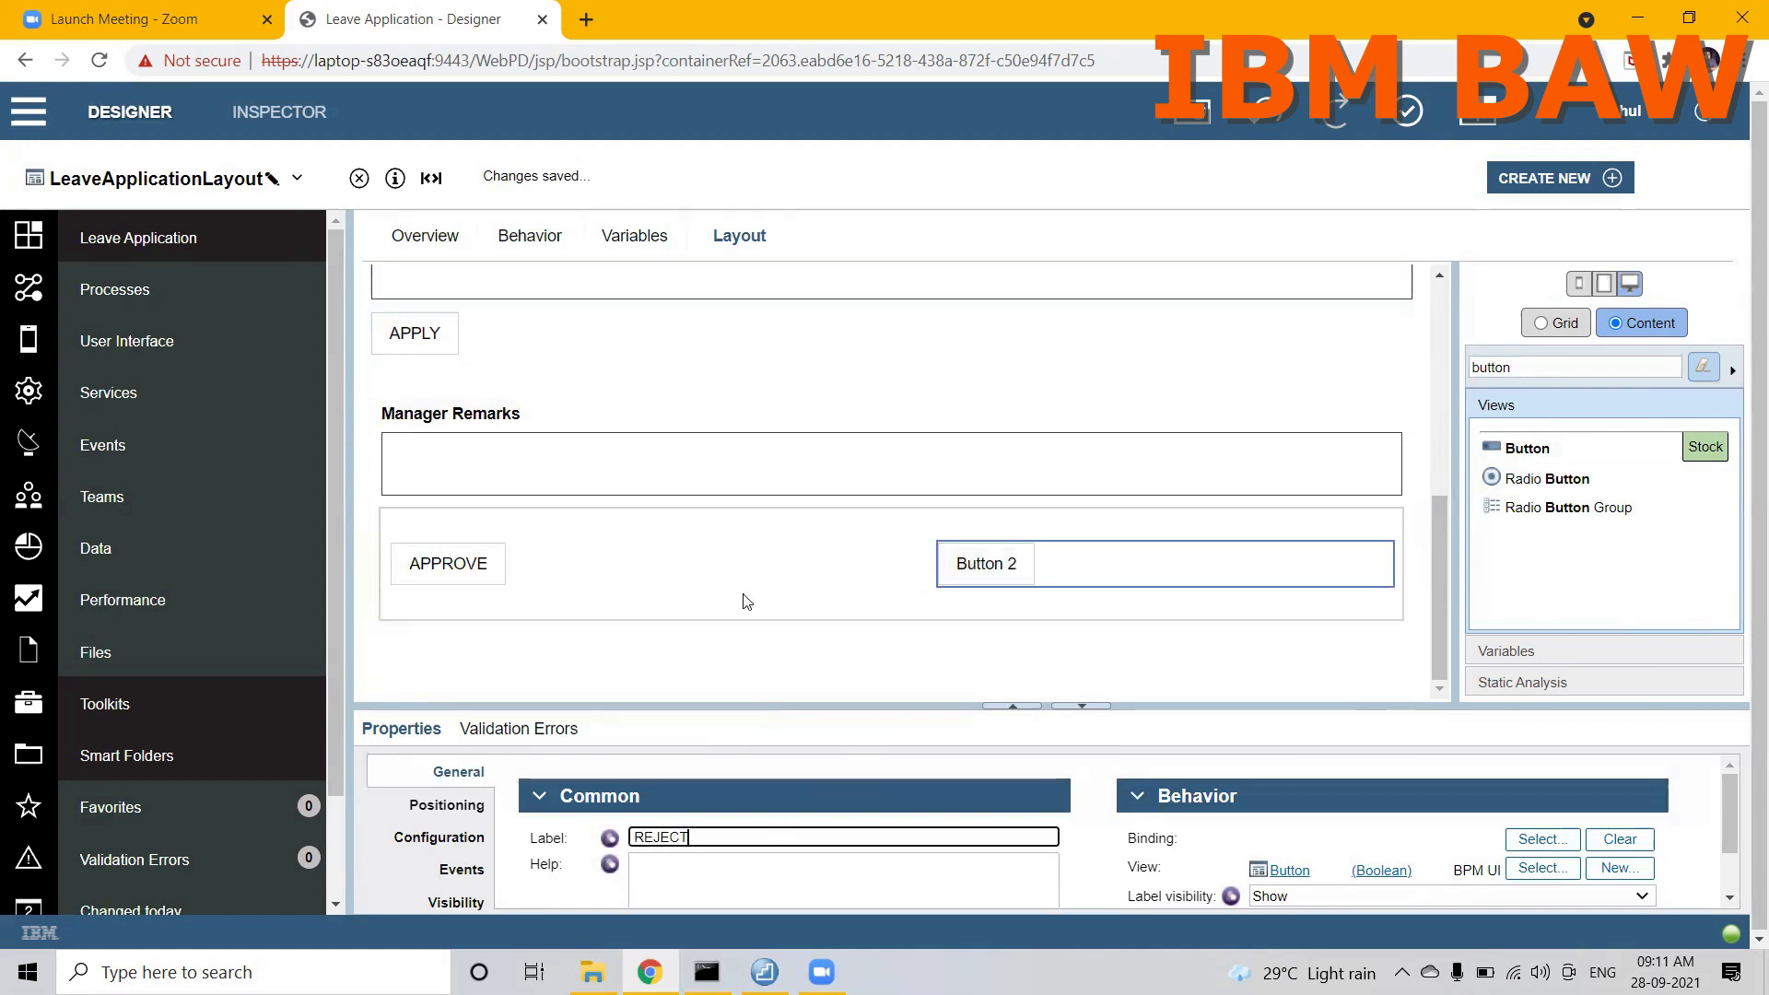
{"action": "left_click", "coordinate": [743, 599]}
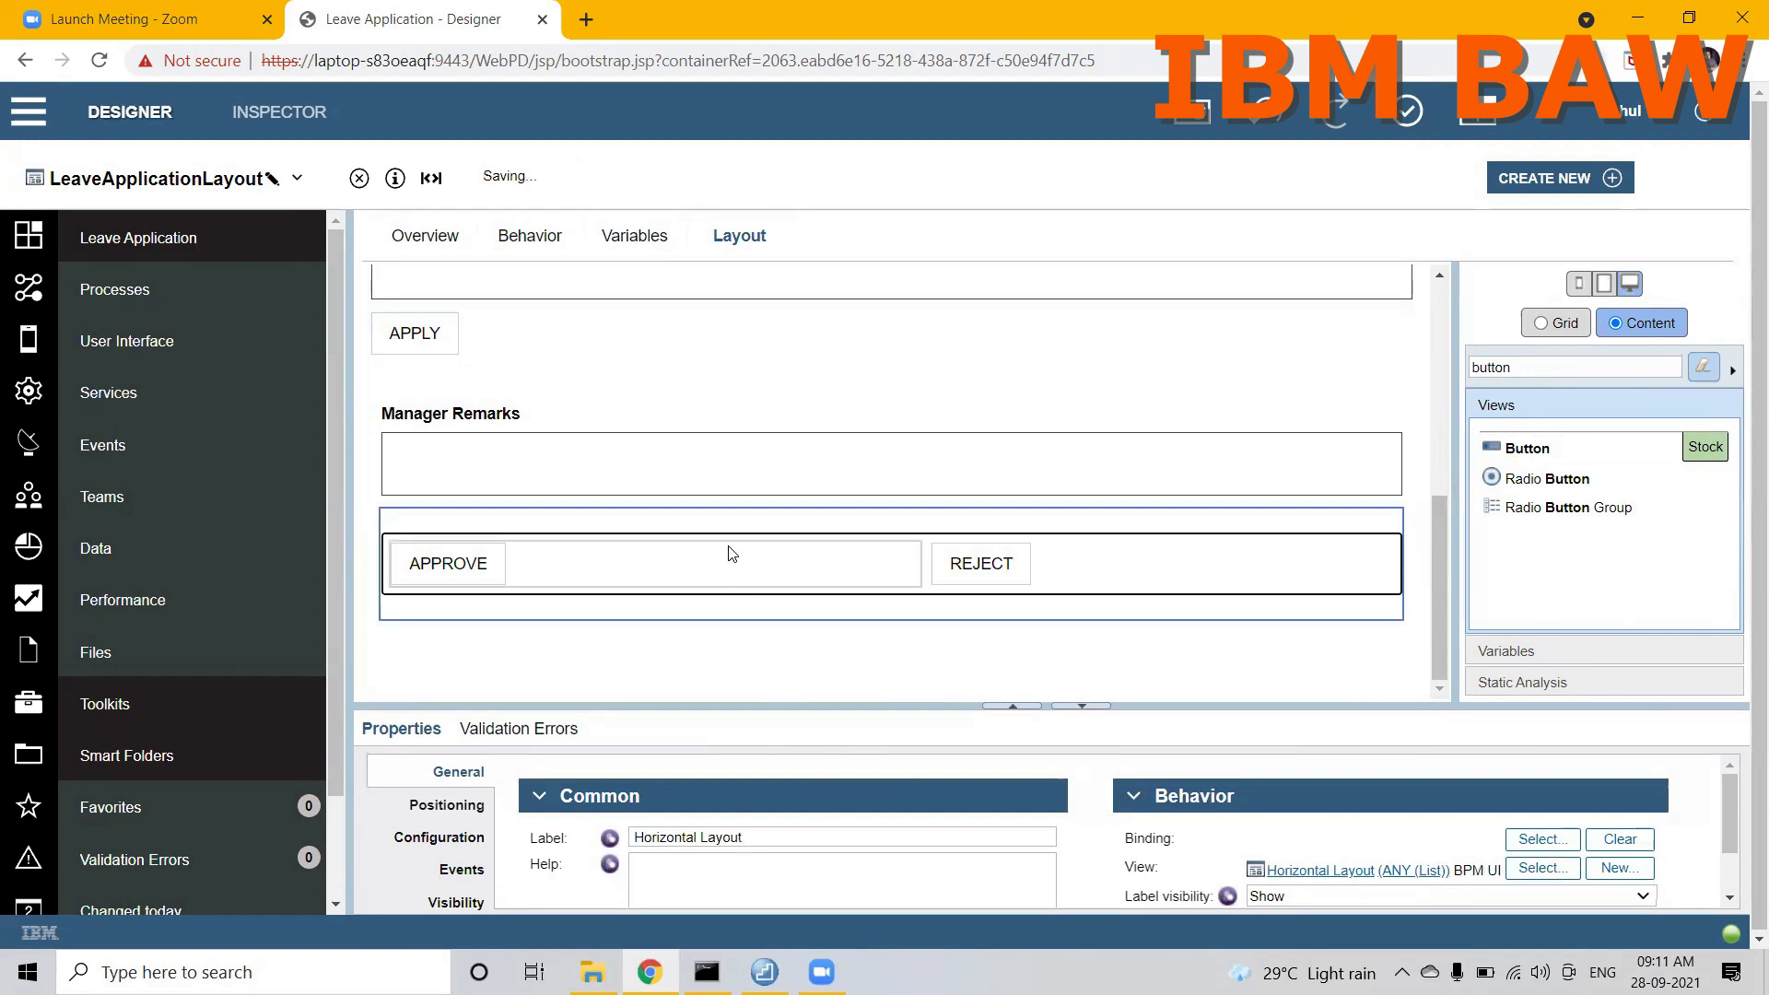
Step: Bind the Manager Remarks text area to employeeInformation.managerRemarks
{"action": "left_click", "coordinate": [714, 502]}
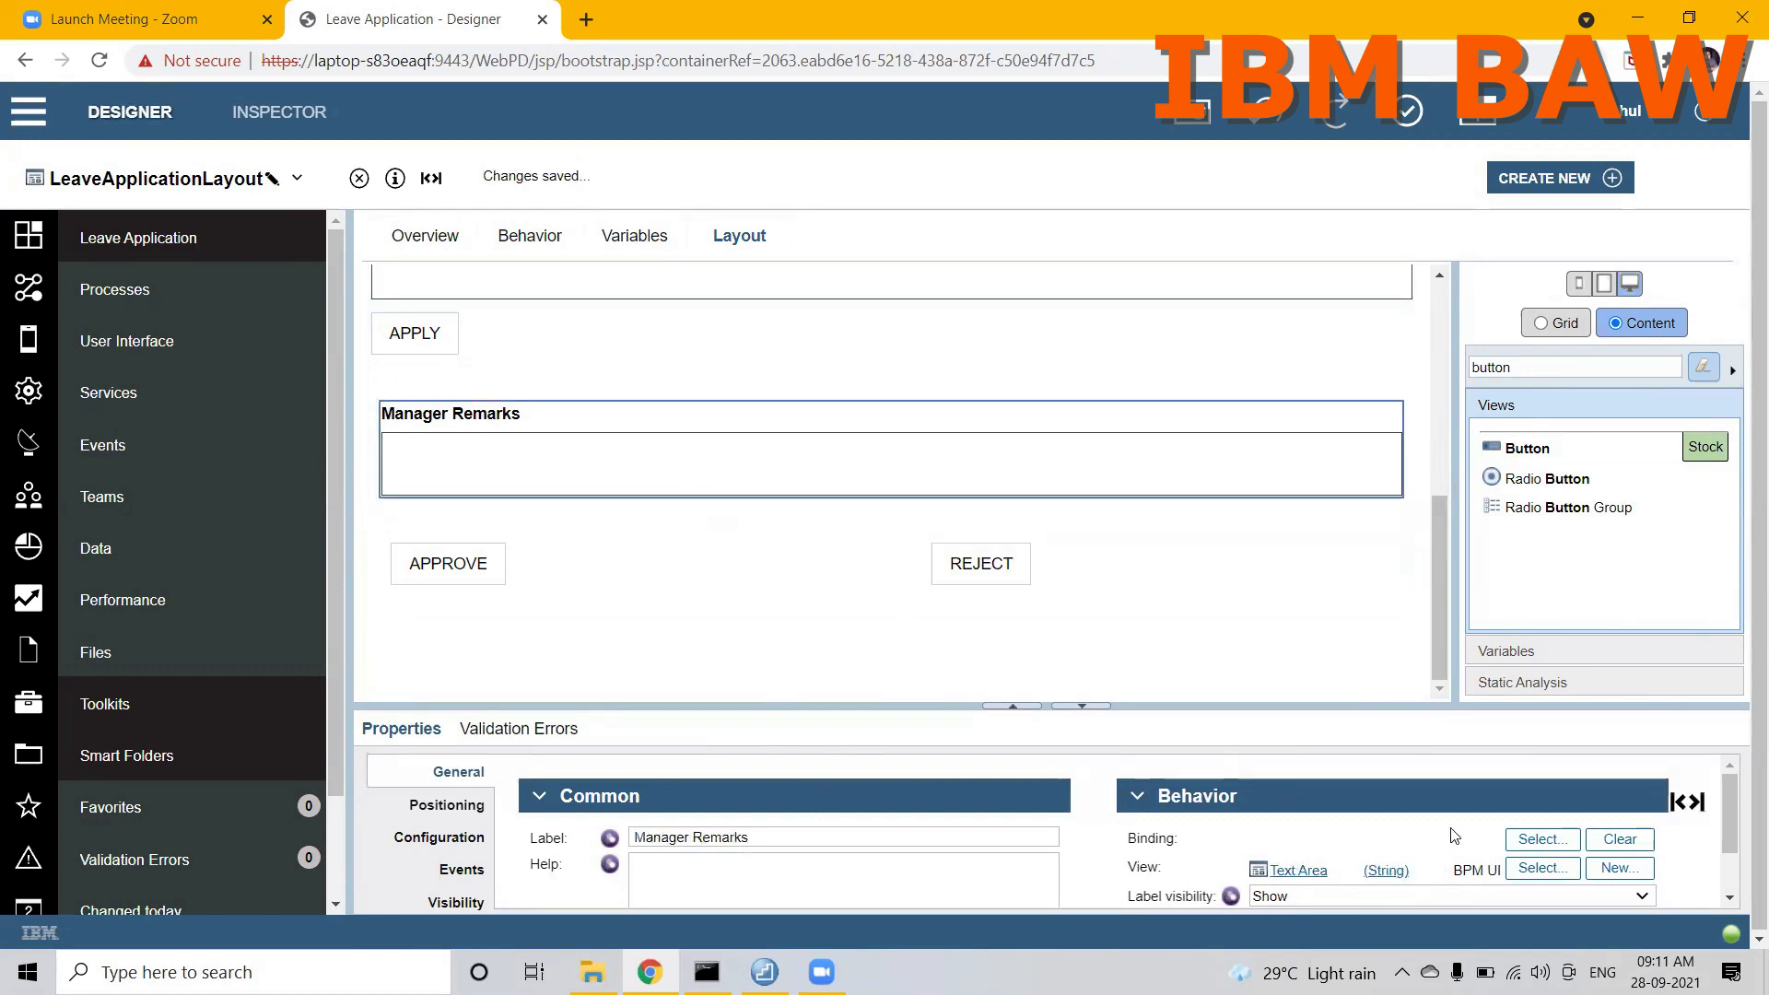
{"action": "left_click", "coordinate": [1527, 840]}
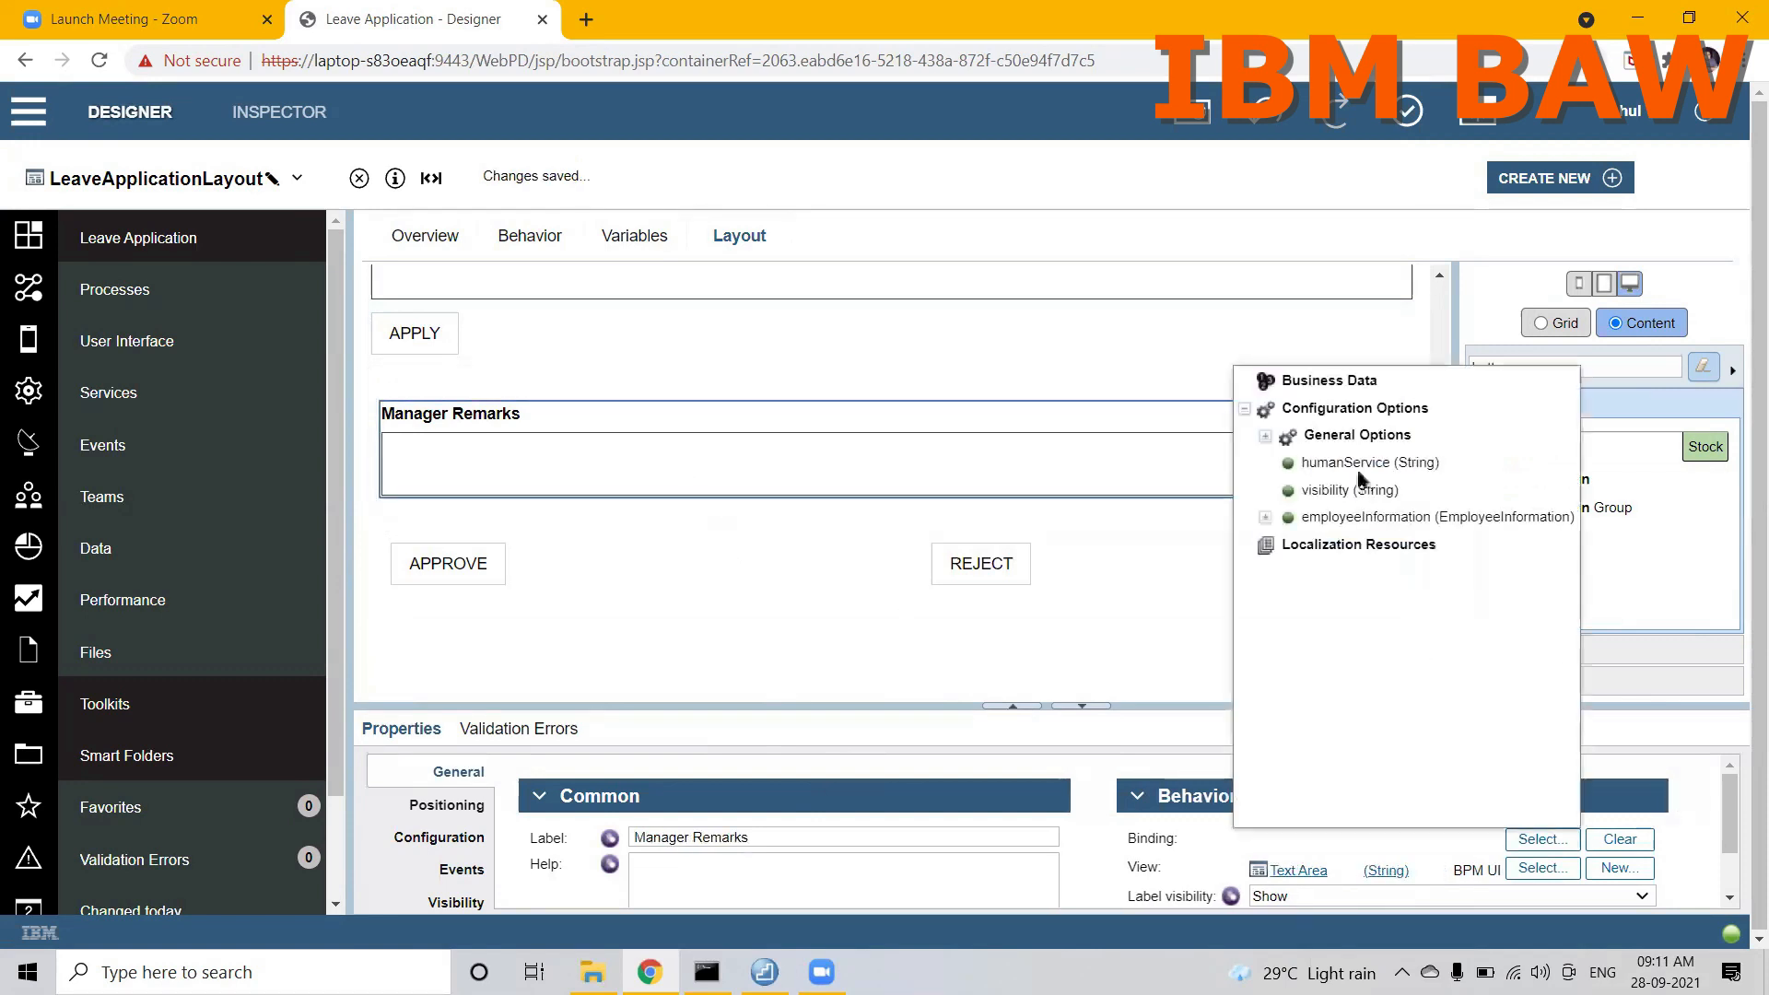
{"action": "left_click", "coordinate": [1266, 518]}
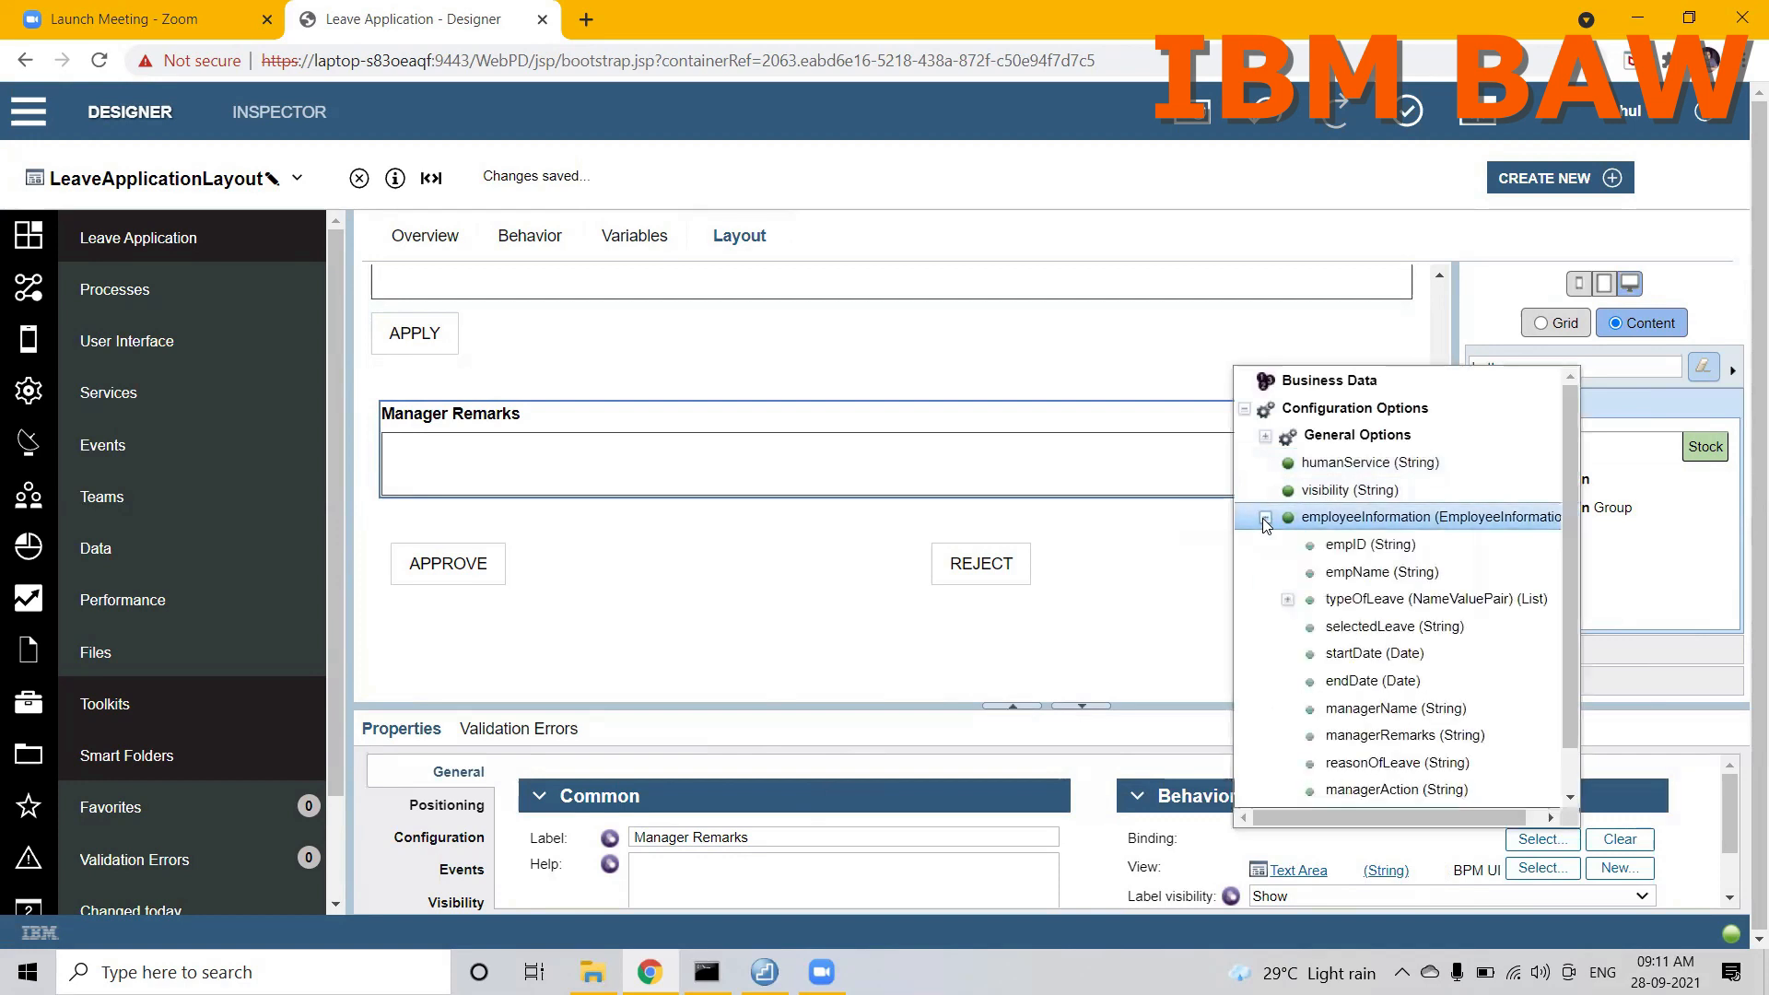
{"action": "left_click", "coordinate": [1339, 734]}
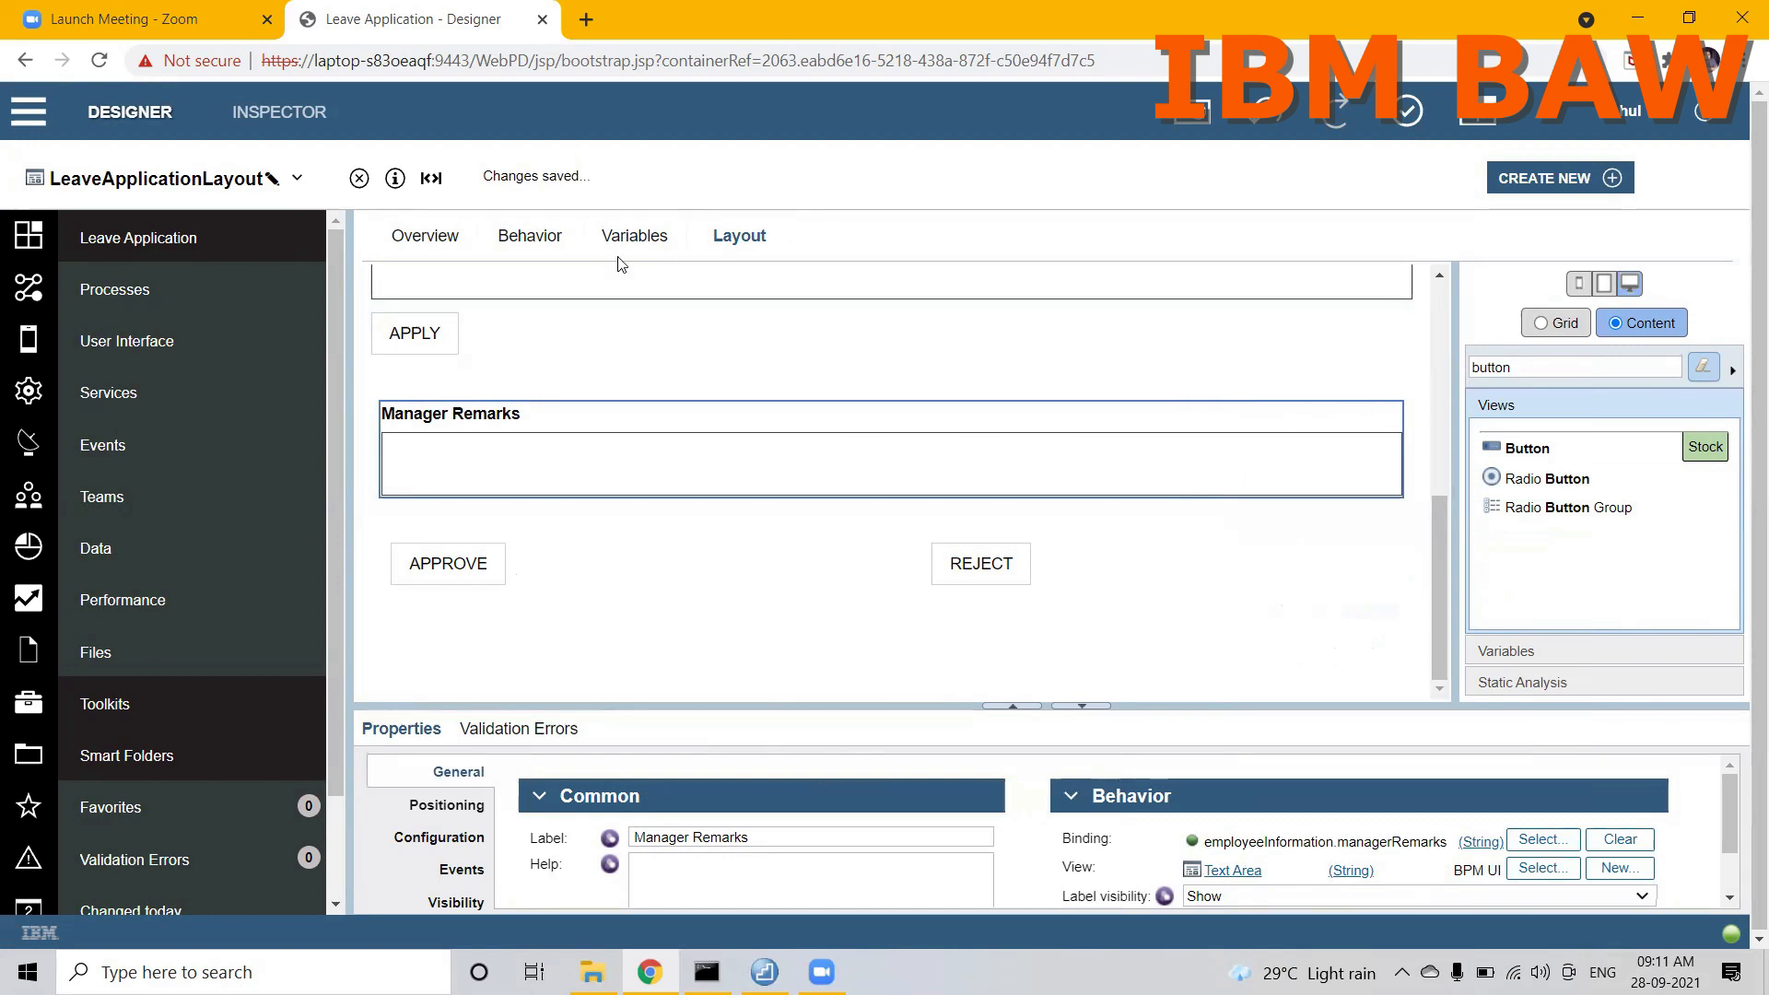
Step: Add two configuration options named approve and reject to the view's variables
{"action": "left_click", "coordinate": [634, 237]}
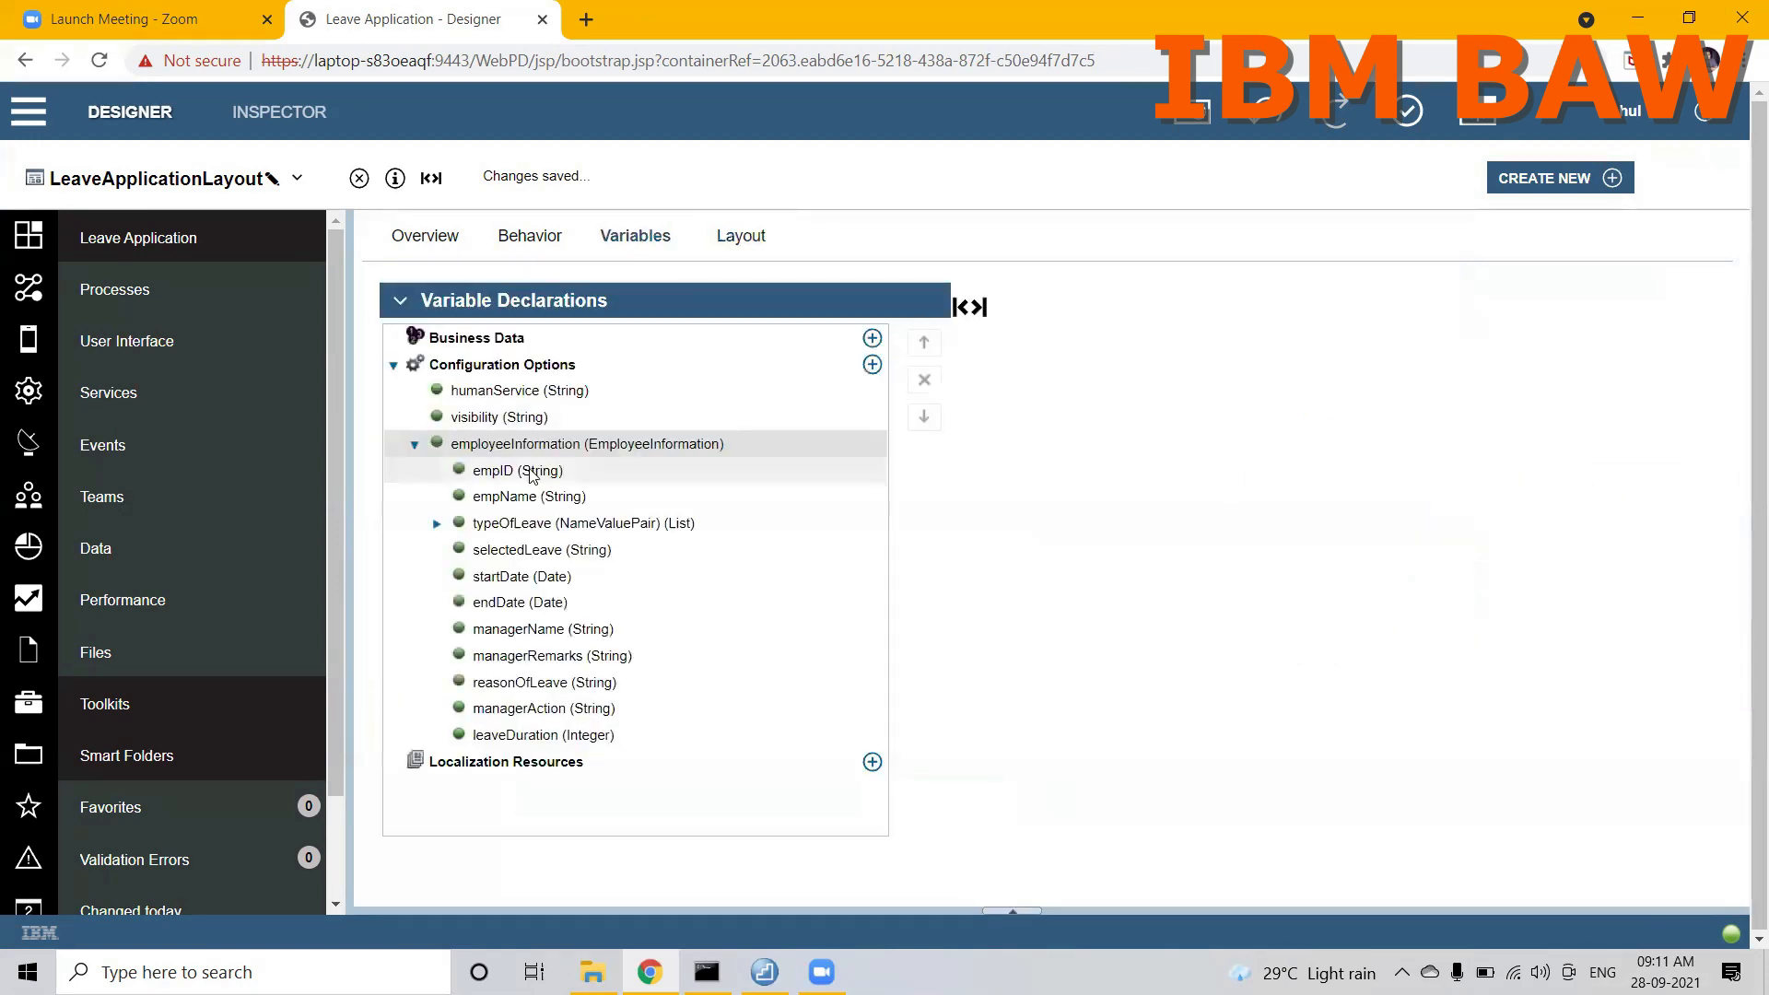
{"action": "left_click", "coordinate": [415, 445]}
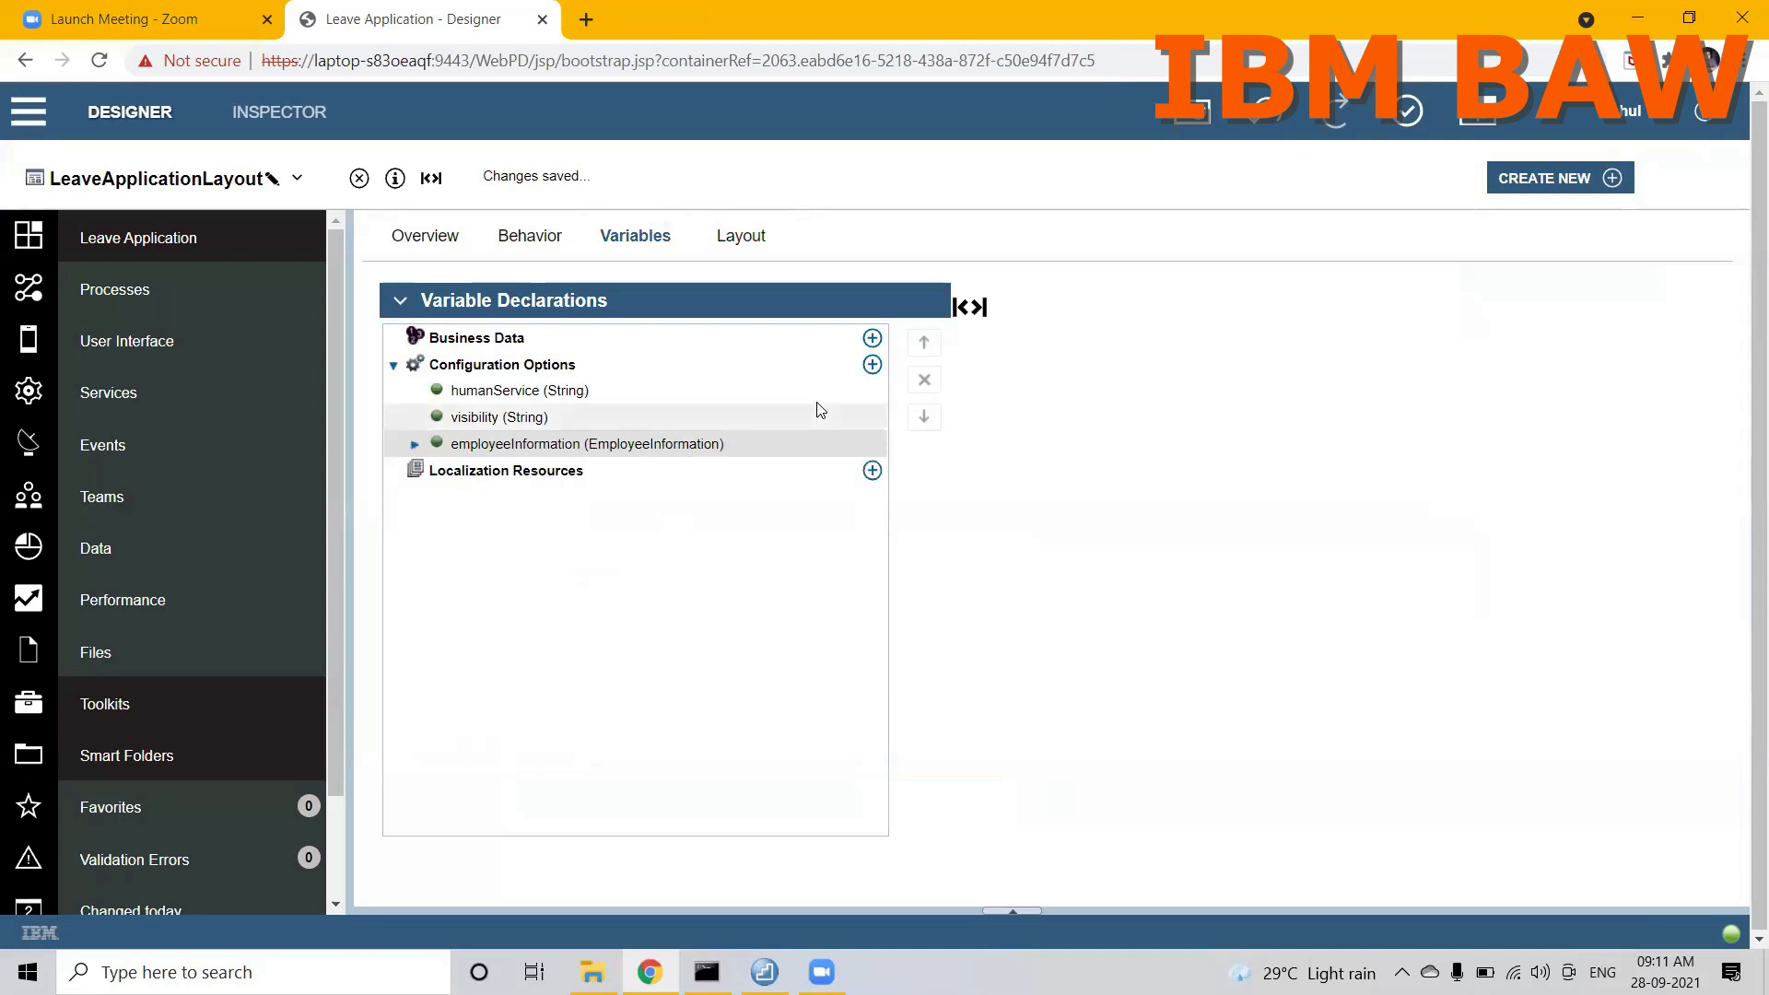
{"action": "left_click", "coordinate": [871, 365]}
{"action": "type", "text": "approve"}
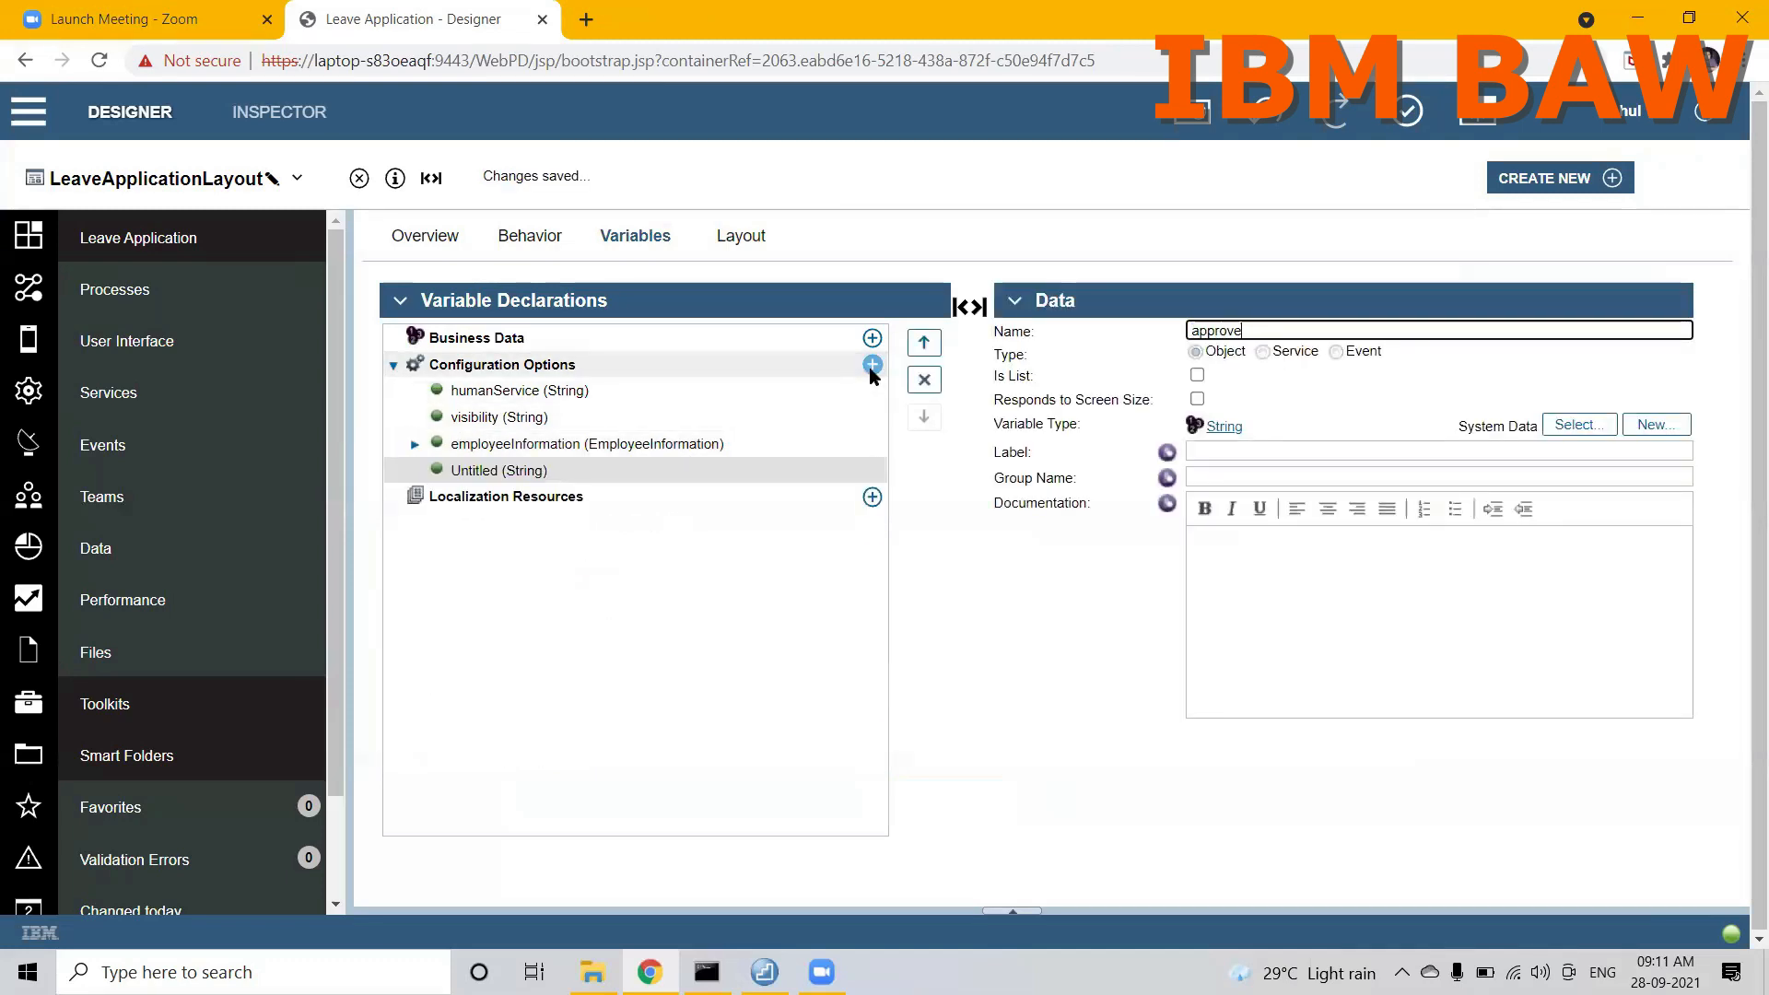
{"action": "left_click", "coordinate": [872, 366]}
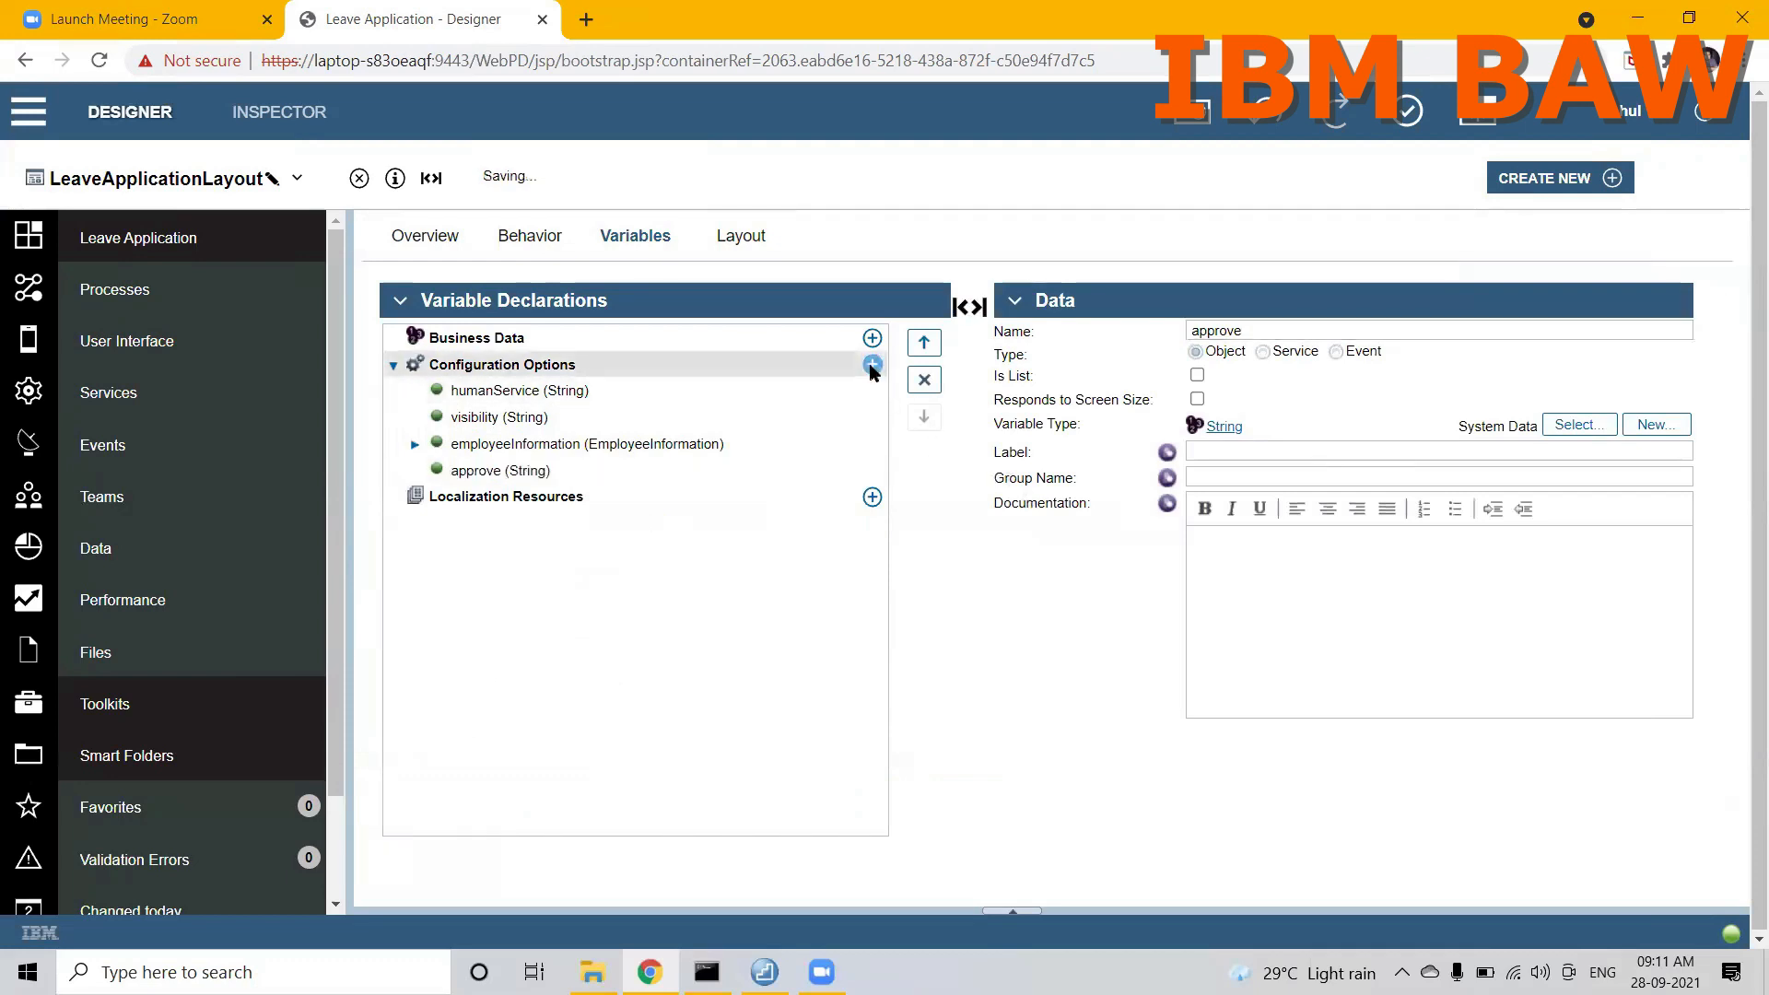
{"action": "type", "text": "reject"}
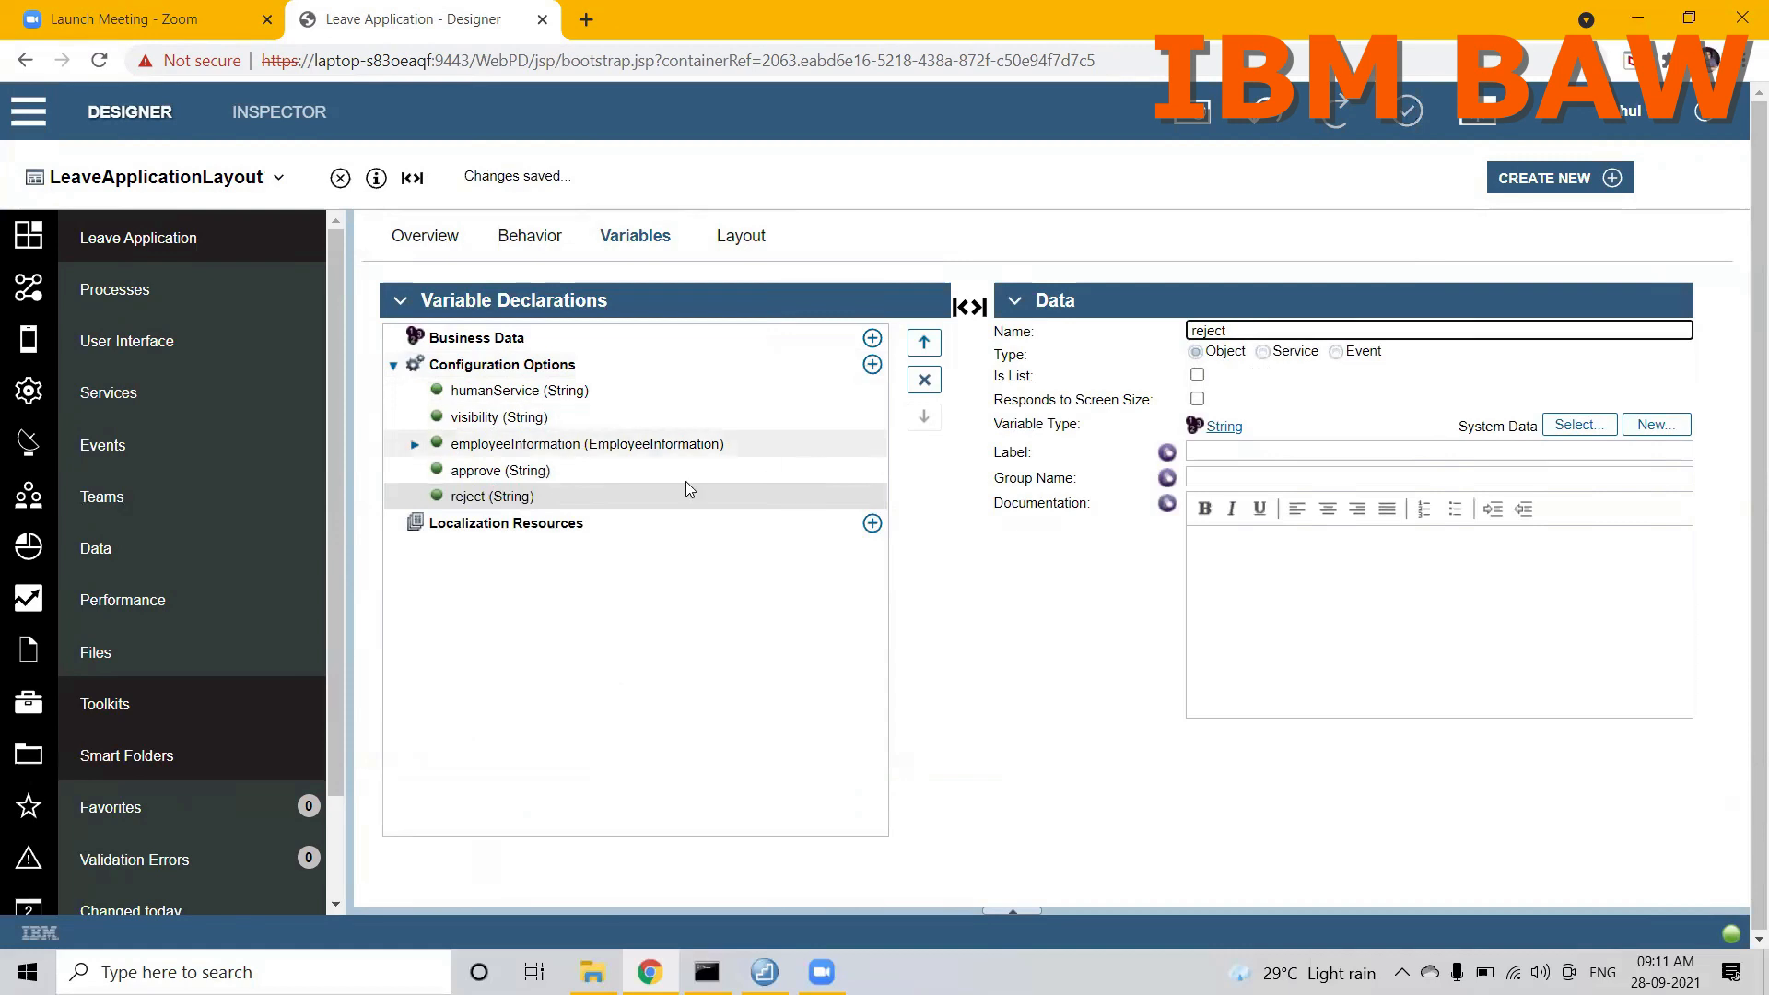
Step: Set the variable type of both the approve and reject configuration options to Boolean
{"action": "left_click", "coordinate": [613, 470]}
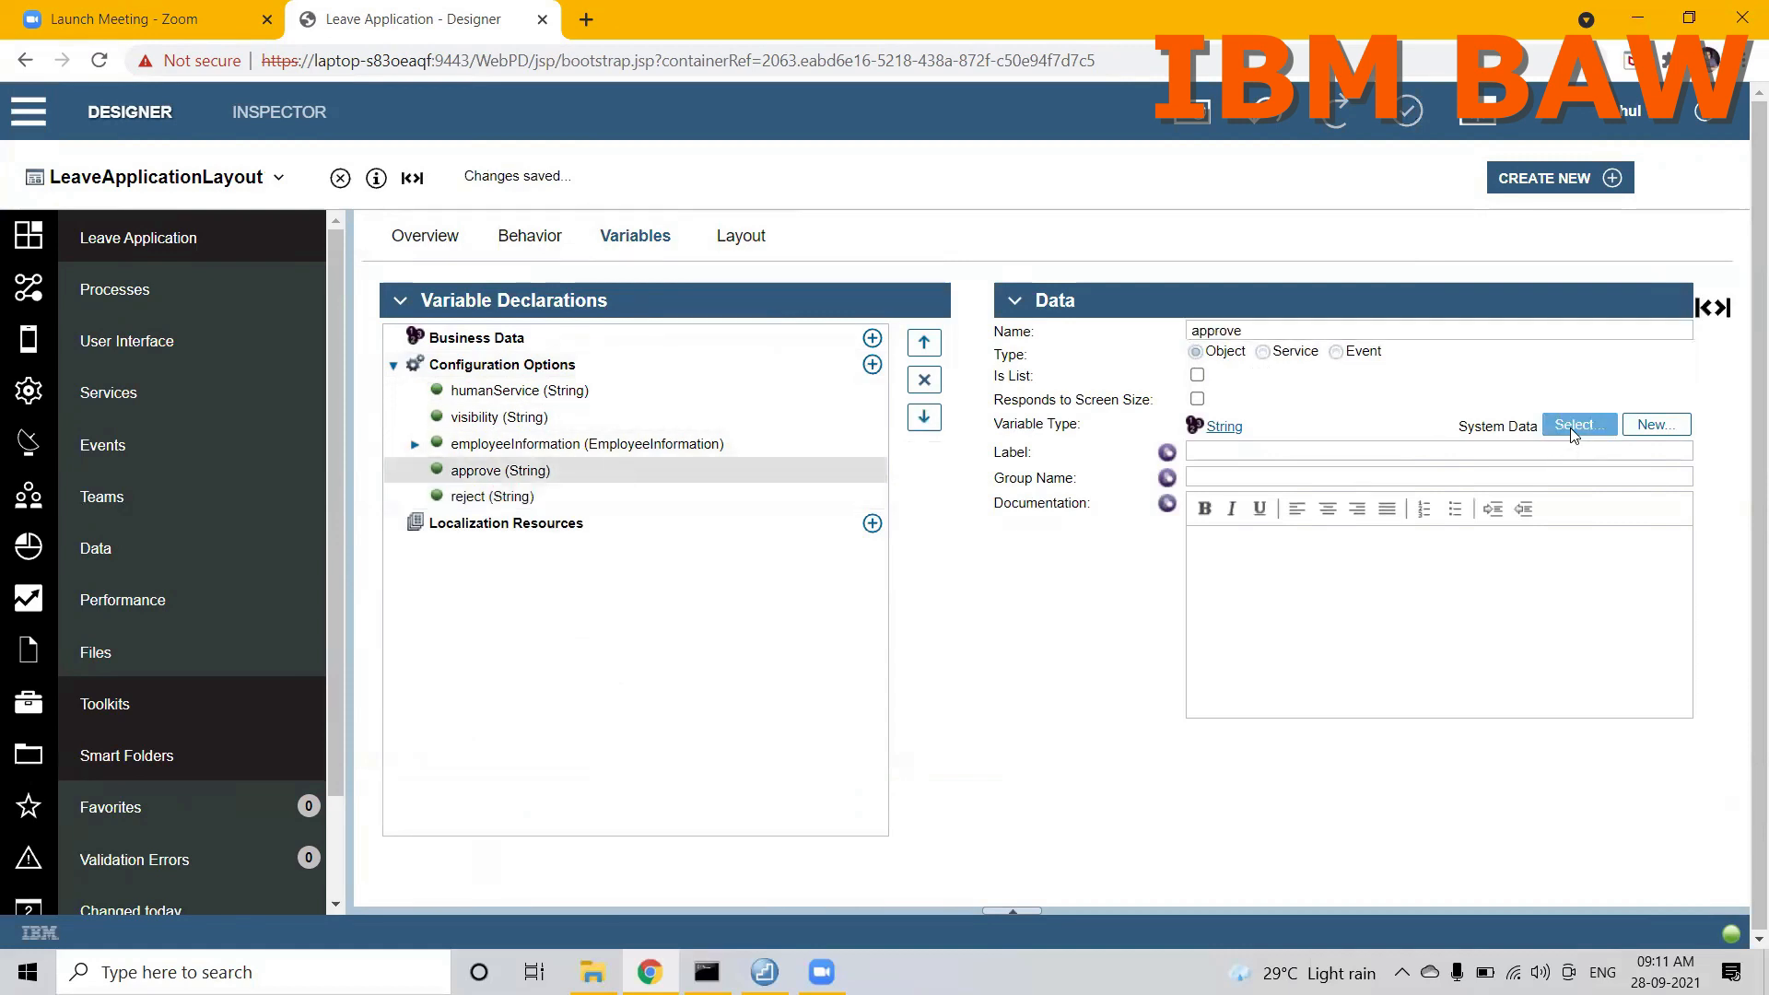
{"action": "left_click", "coordinate": [1570, 428]}
{"action": "type", "text": "ool"}
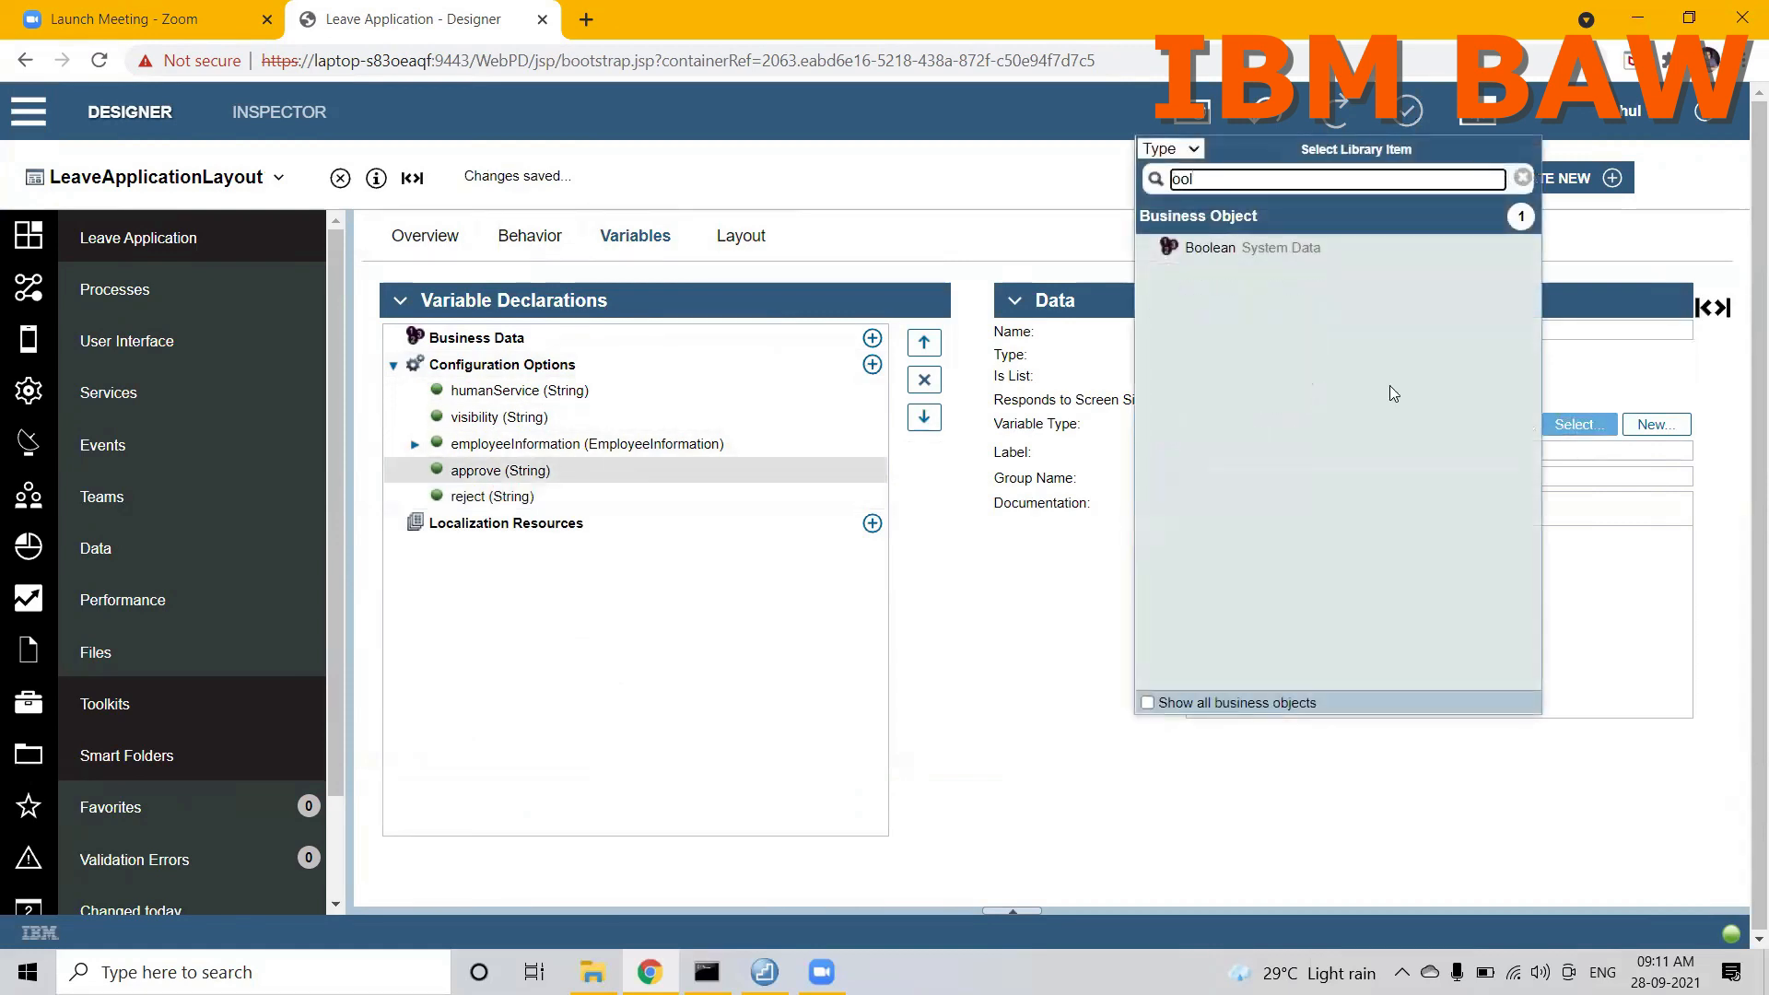
{"action": "left_click", "coordinate": [1235, 249]}
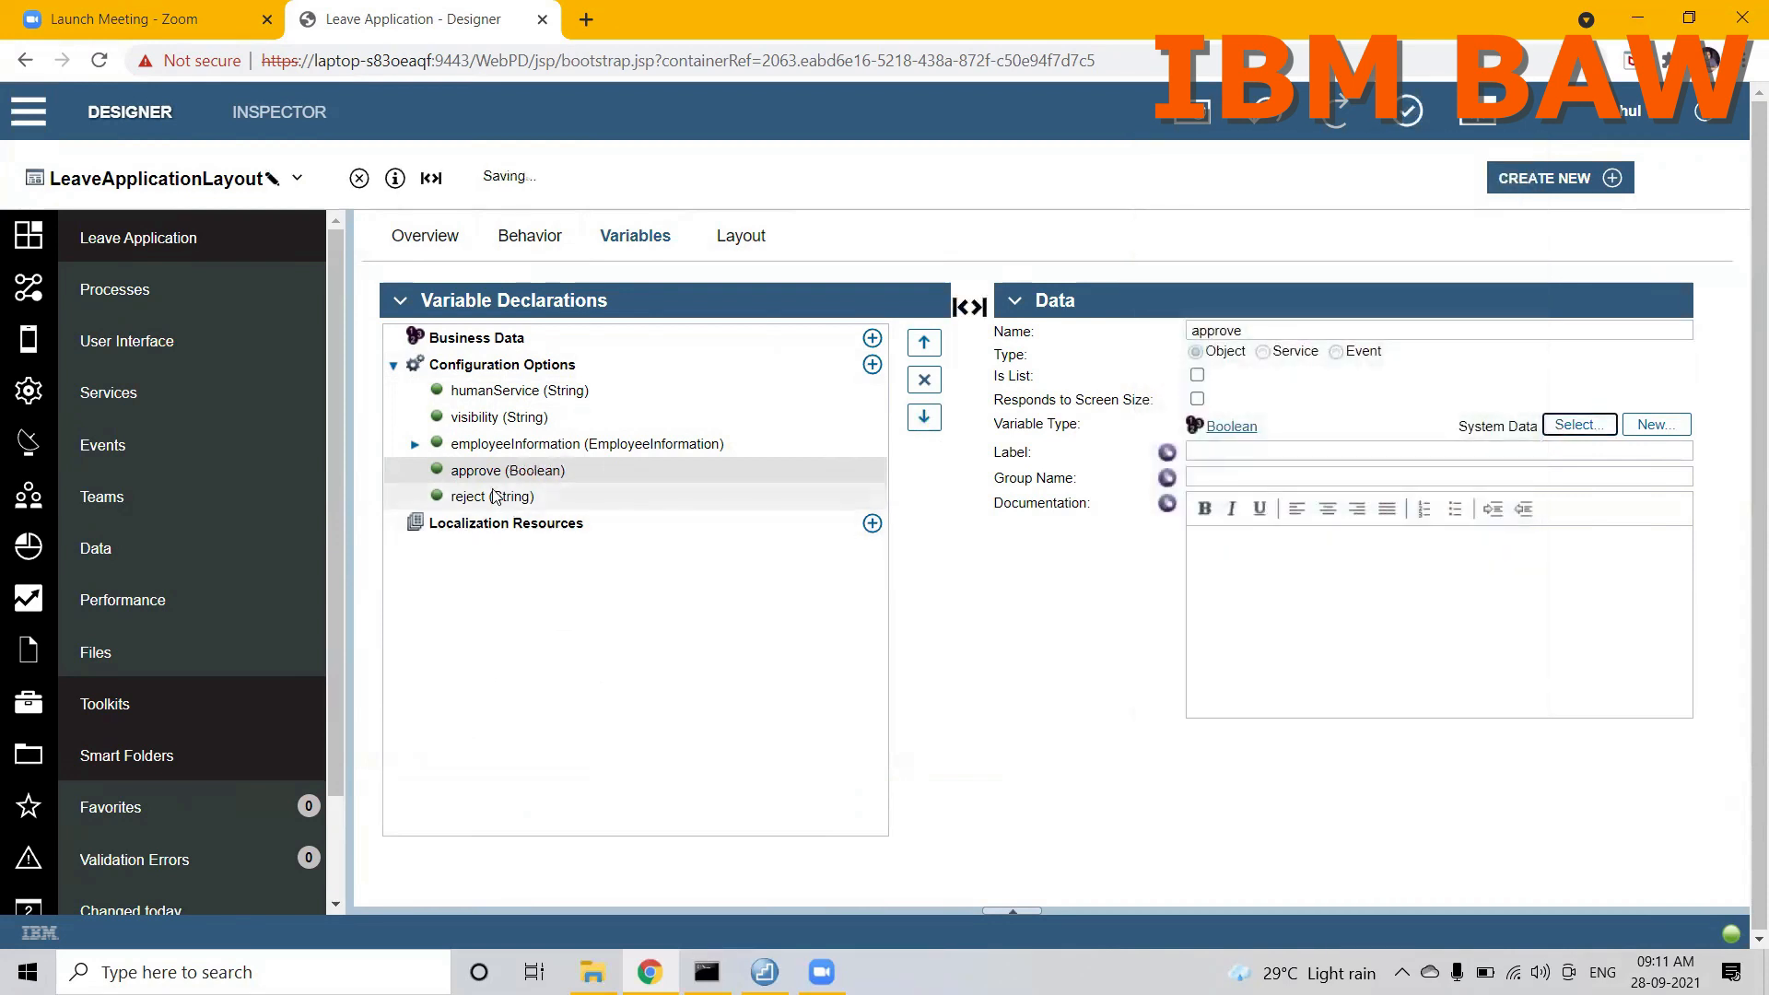
{"action": "left_click", "coordinate": [491, 496]}
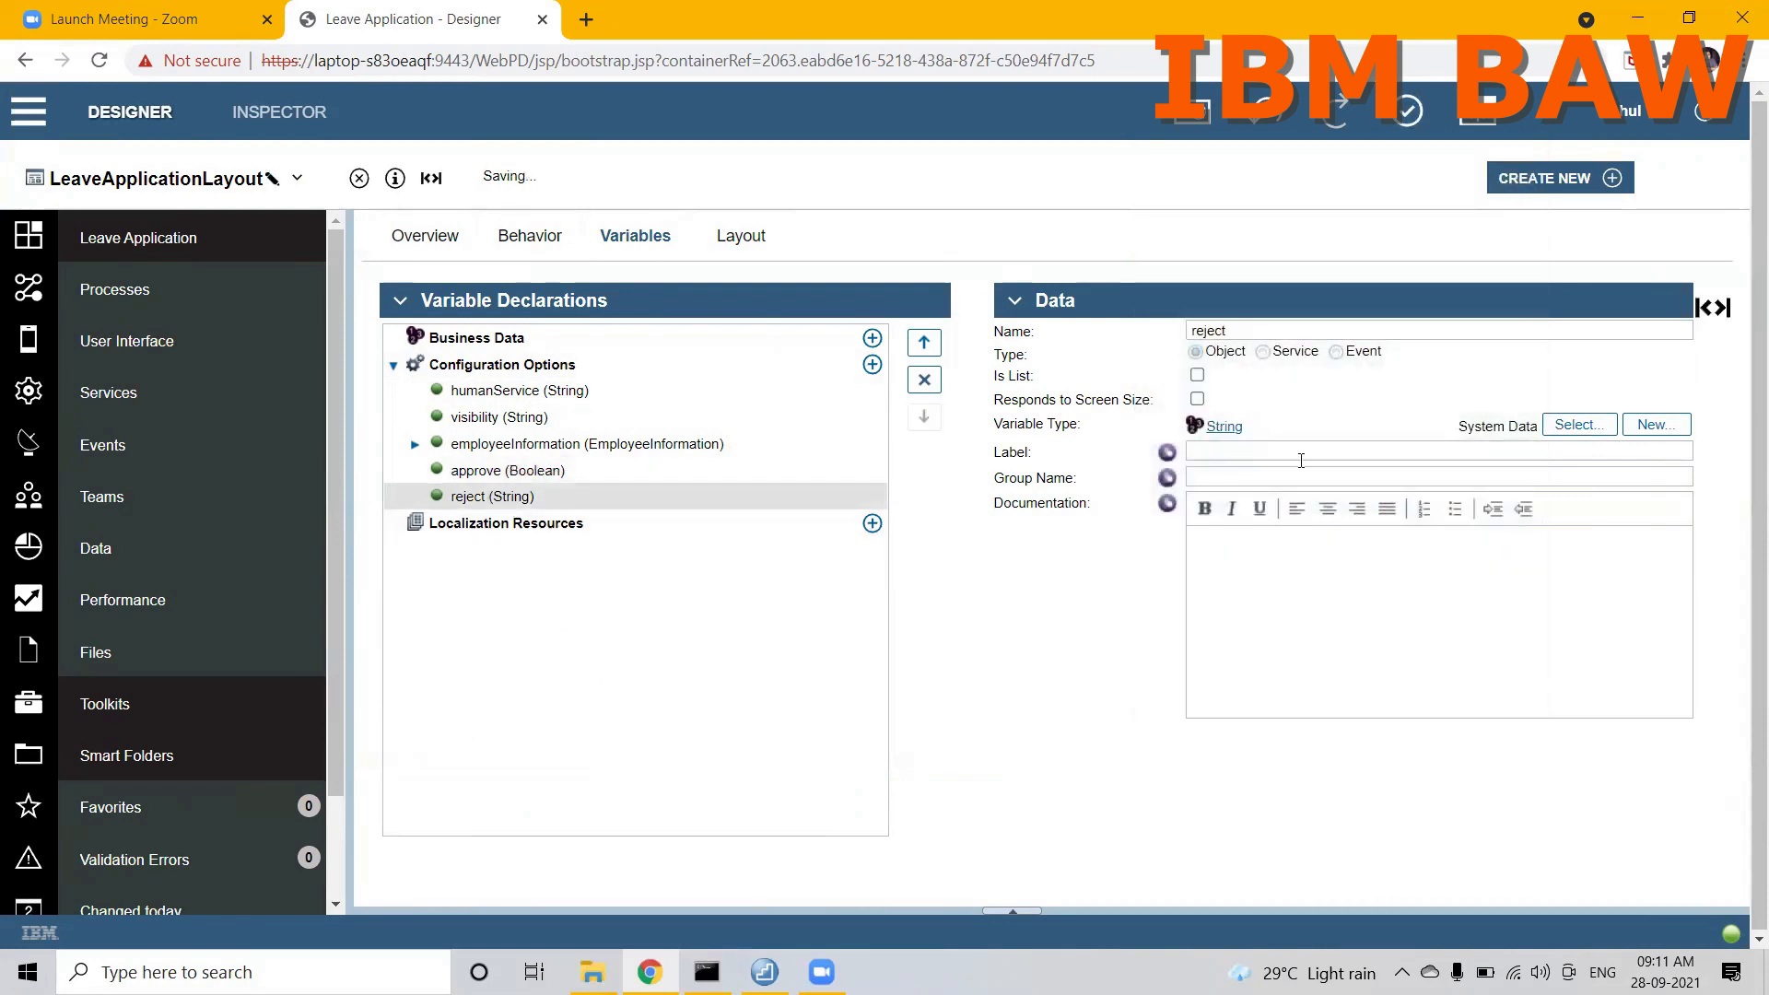
{"action": "left_click", "coordinate": [1570, 424]}
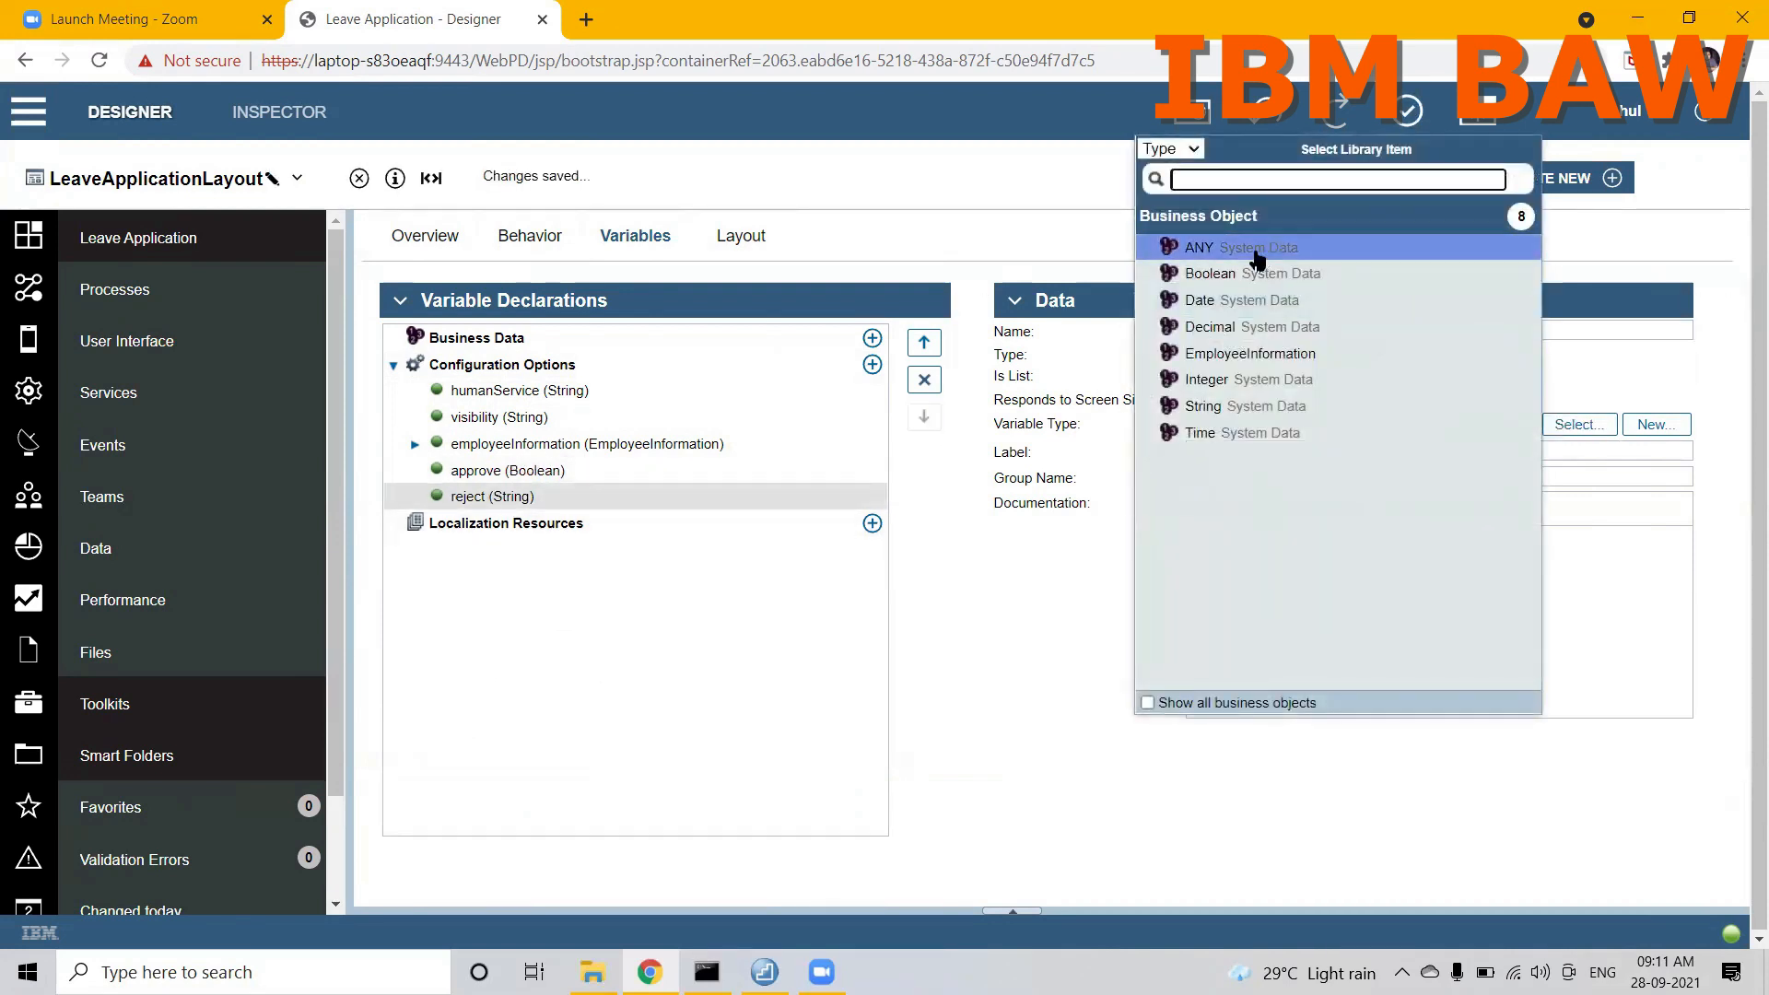
{"action": "left_click", "coordinate": [1210, 274]}
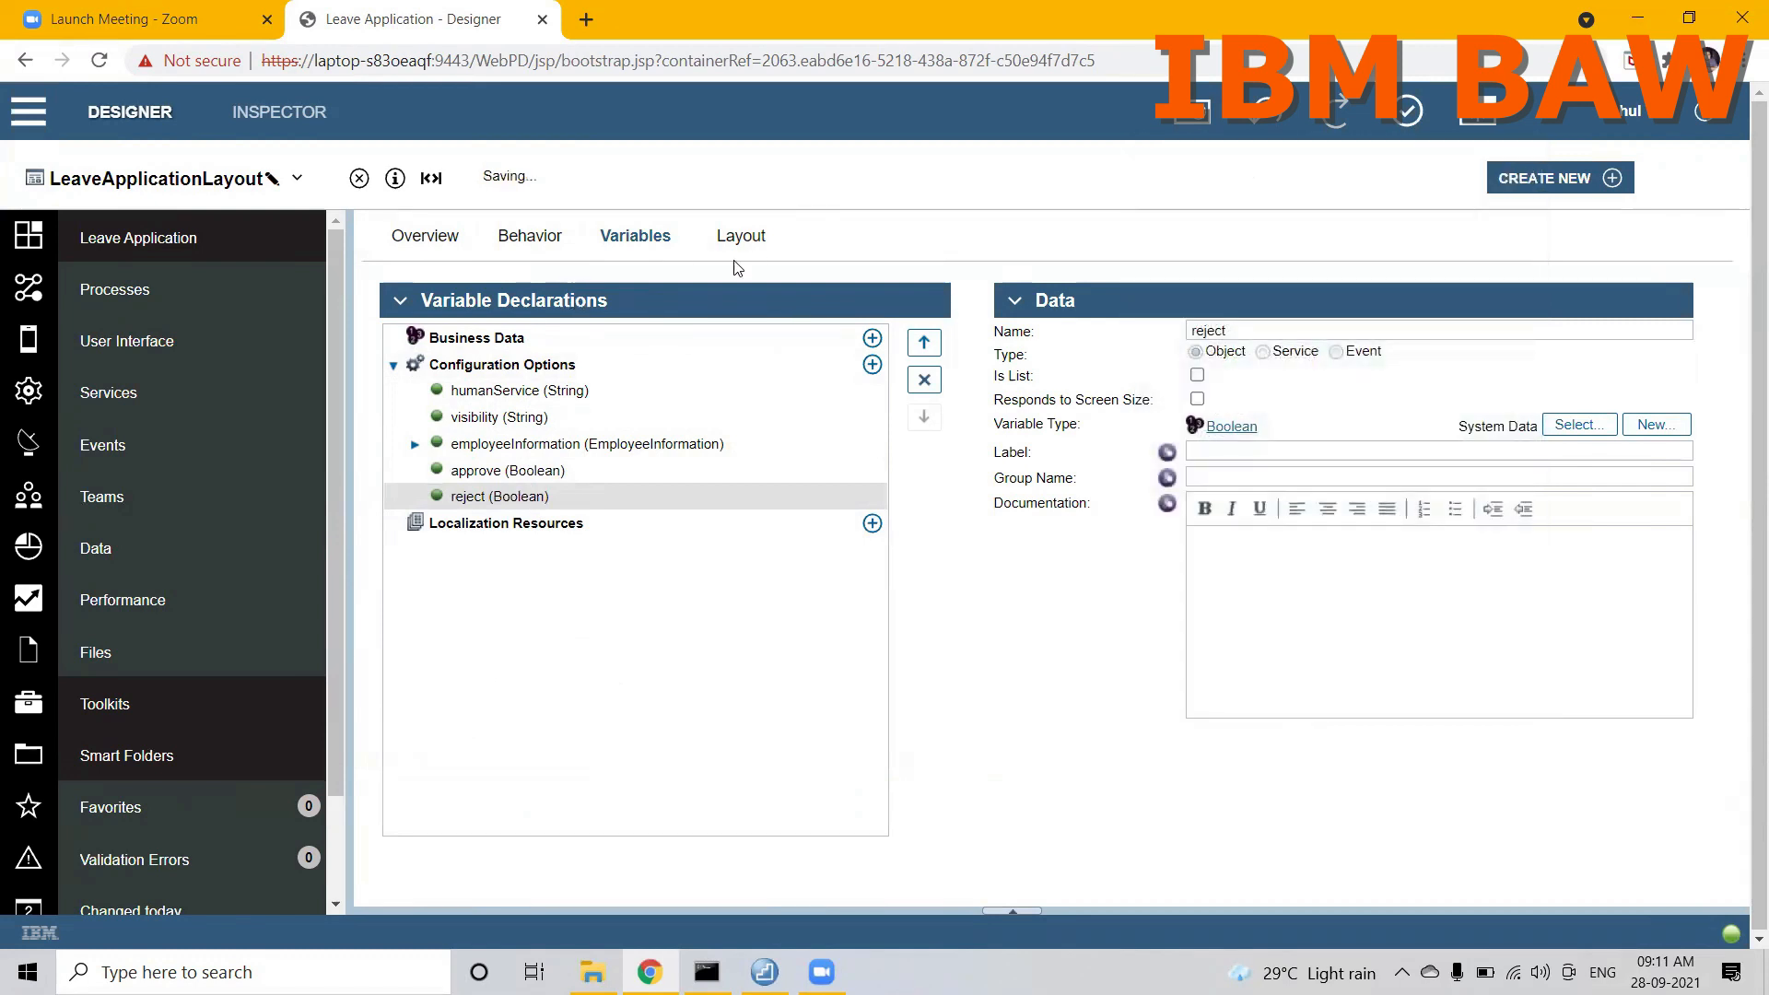
Step: Bind the APPROVE button in the layout to the approve (Boolean) configuration option
{"action": "left_click", "coordinate": [744, 239]}
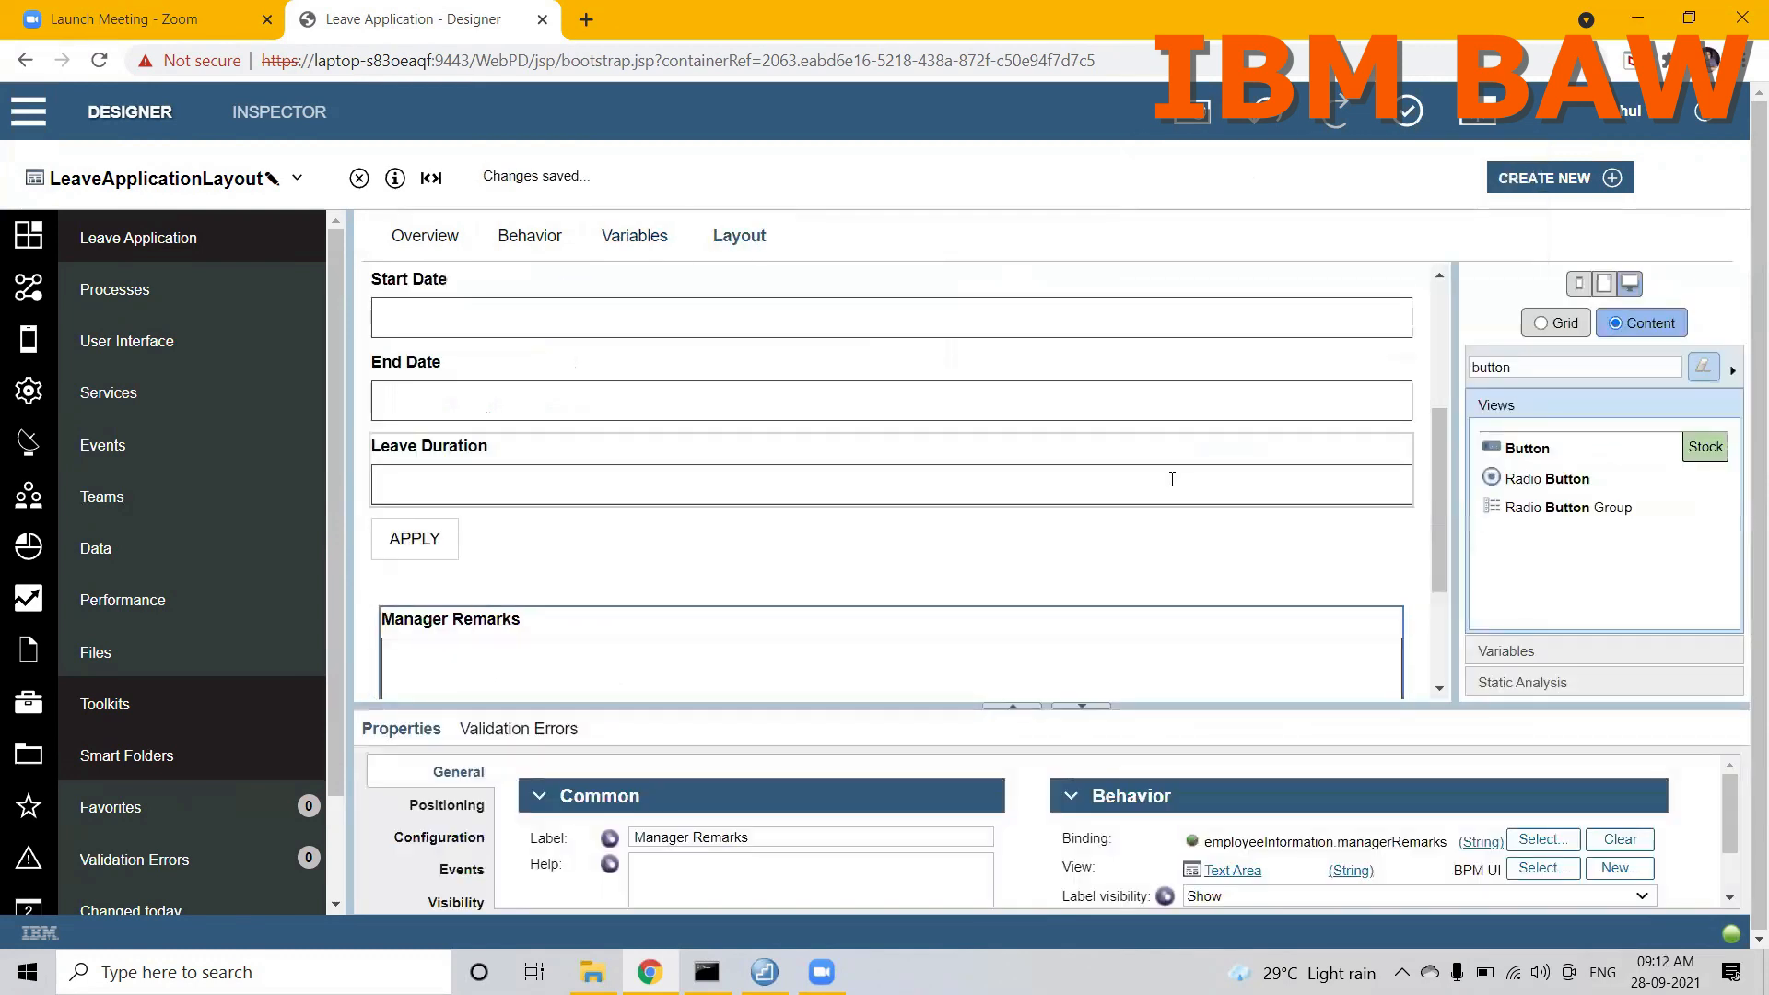
{"action": "left_click_drag", "start_coordinate": [1443, 462], "coordinate": [1433, 566]}
{"action": "left_click", "coordinate": [458, 561]}
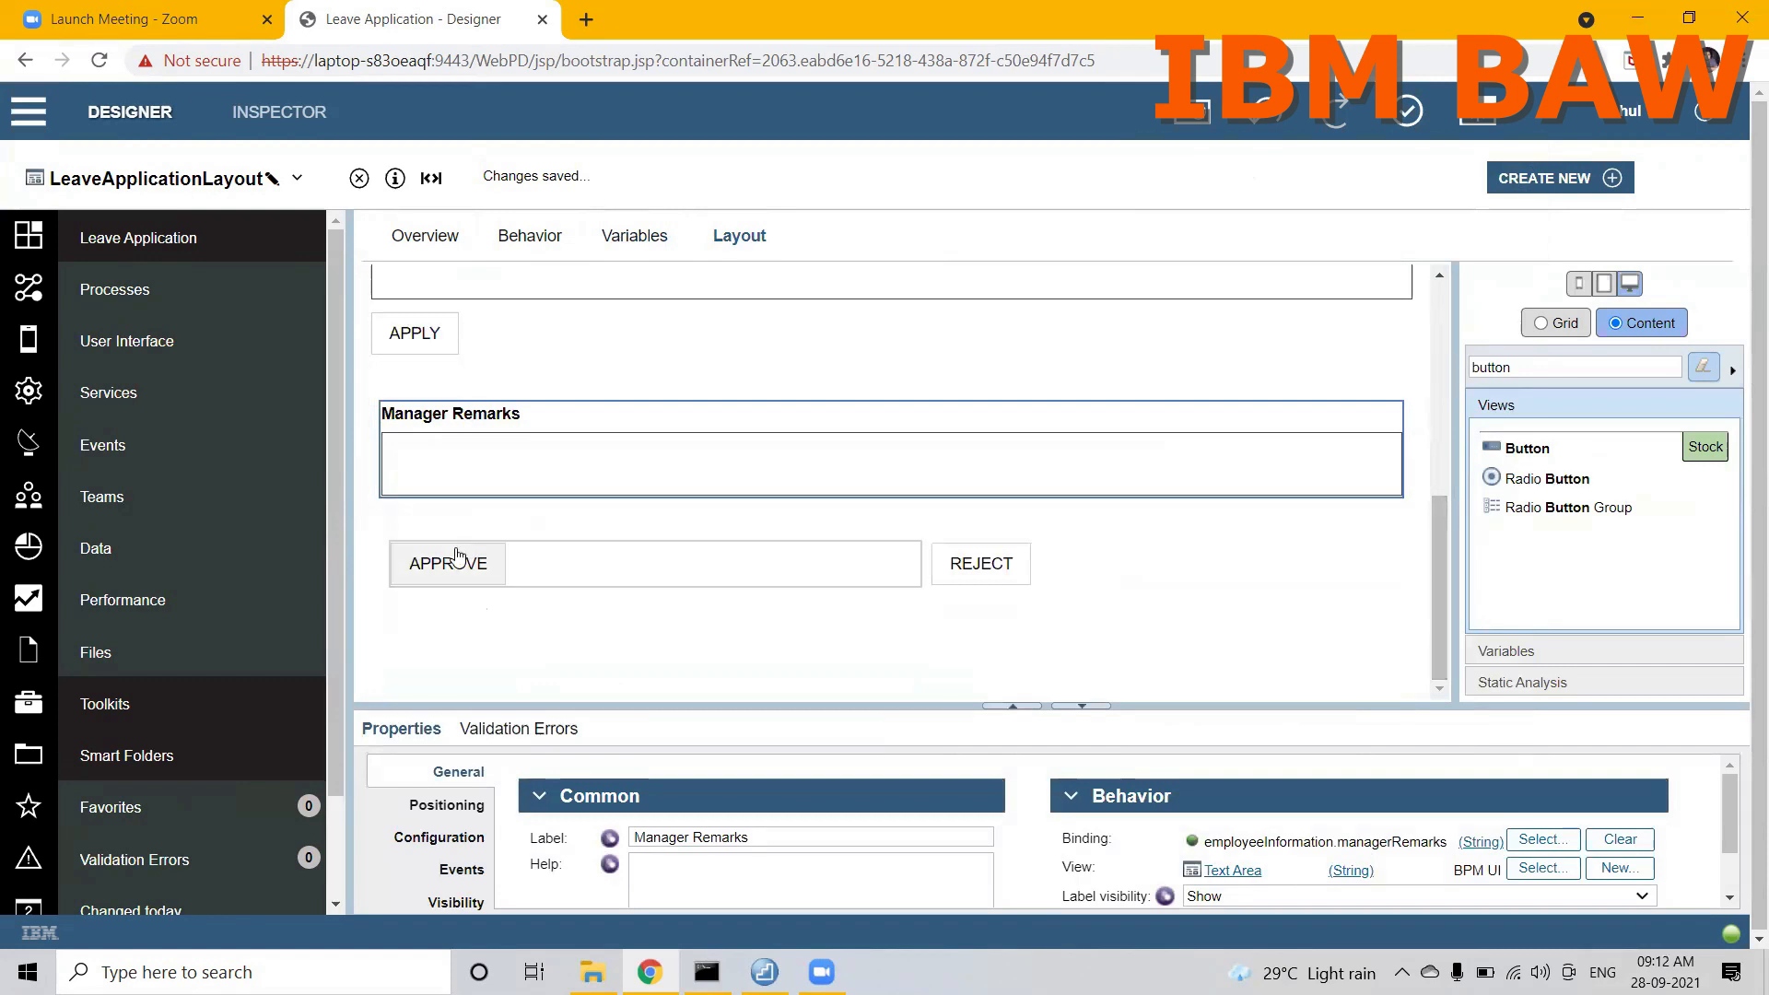
{"action": "left_click", "coordinate": [1541, 839]}
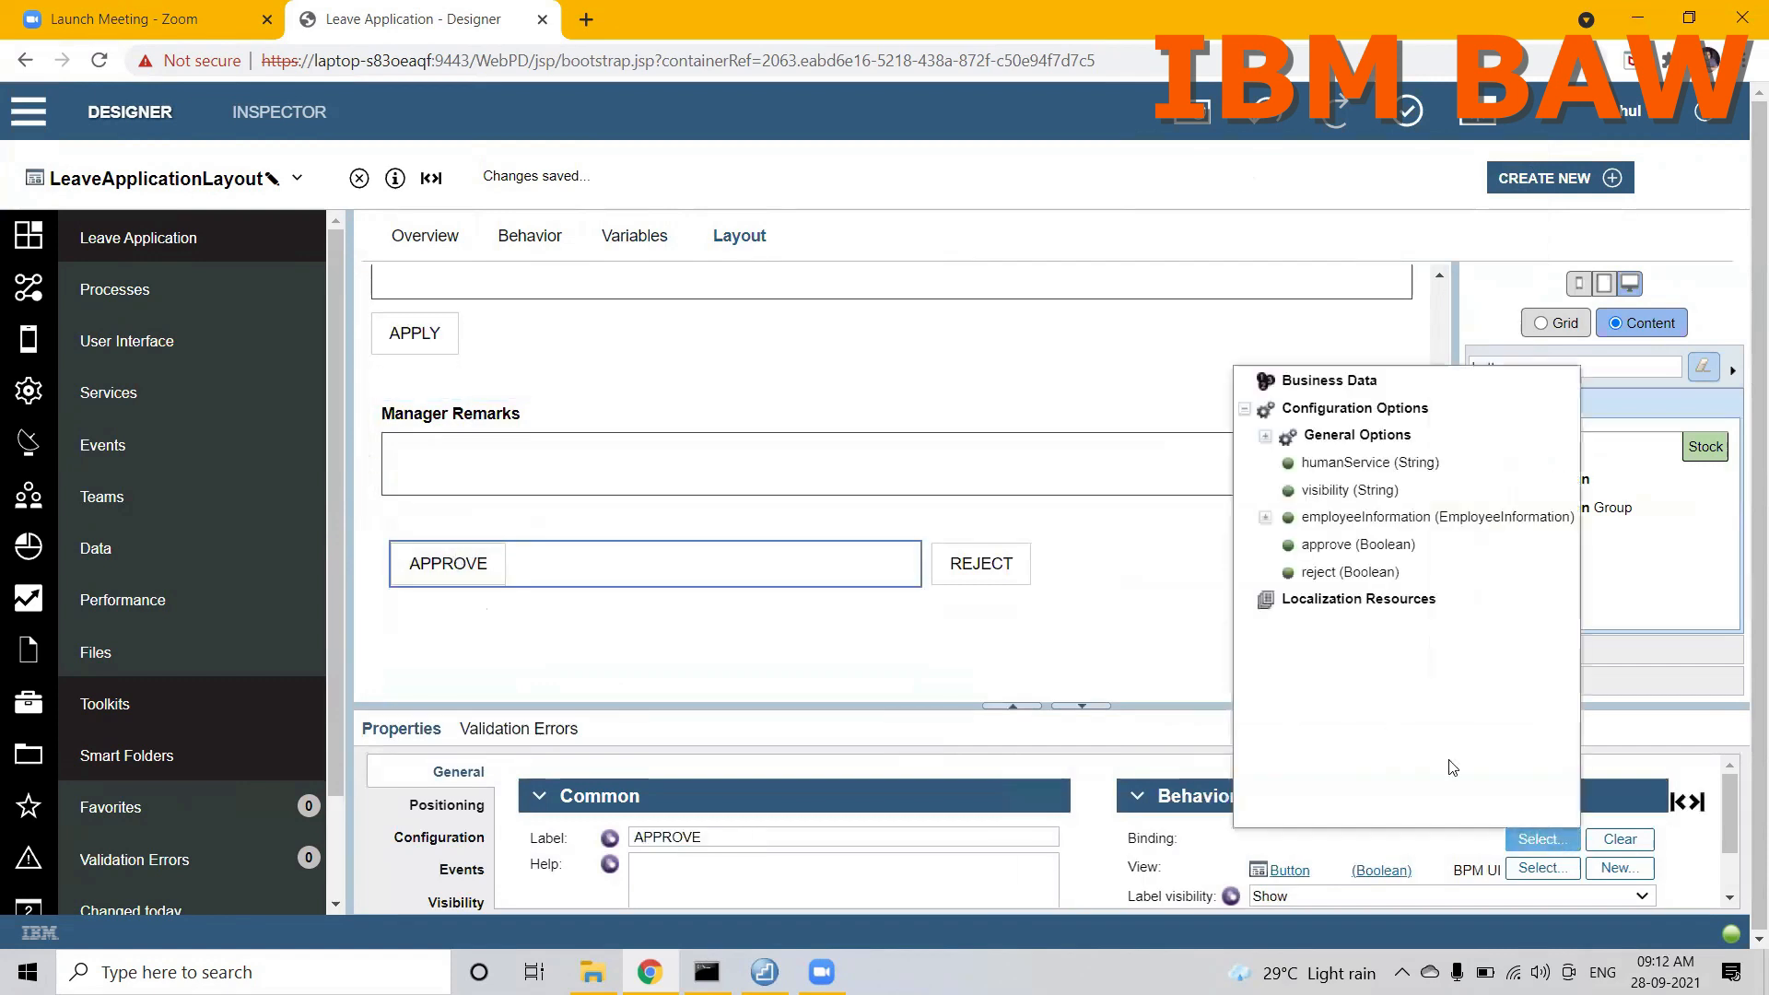
{"action": "left_click", "coordinate": [1327, 544]}
Step: Bind the REJECT button to the reject (Boolean) configuration option
{"action": "left_click", "coordinate": [1090, 561]}
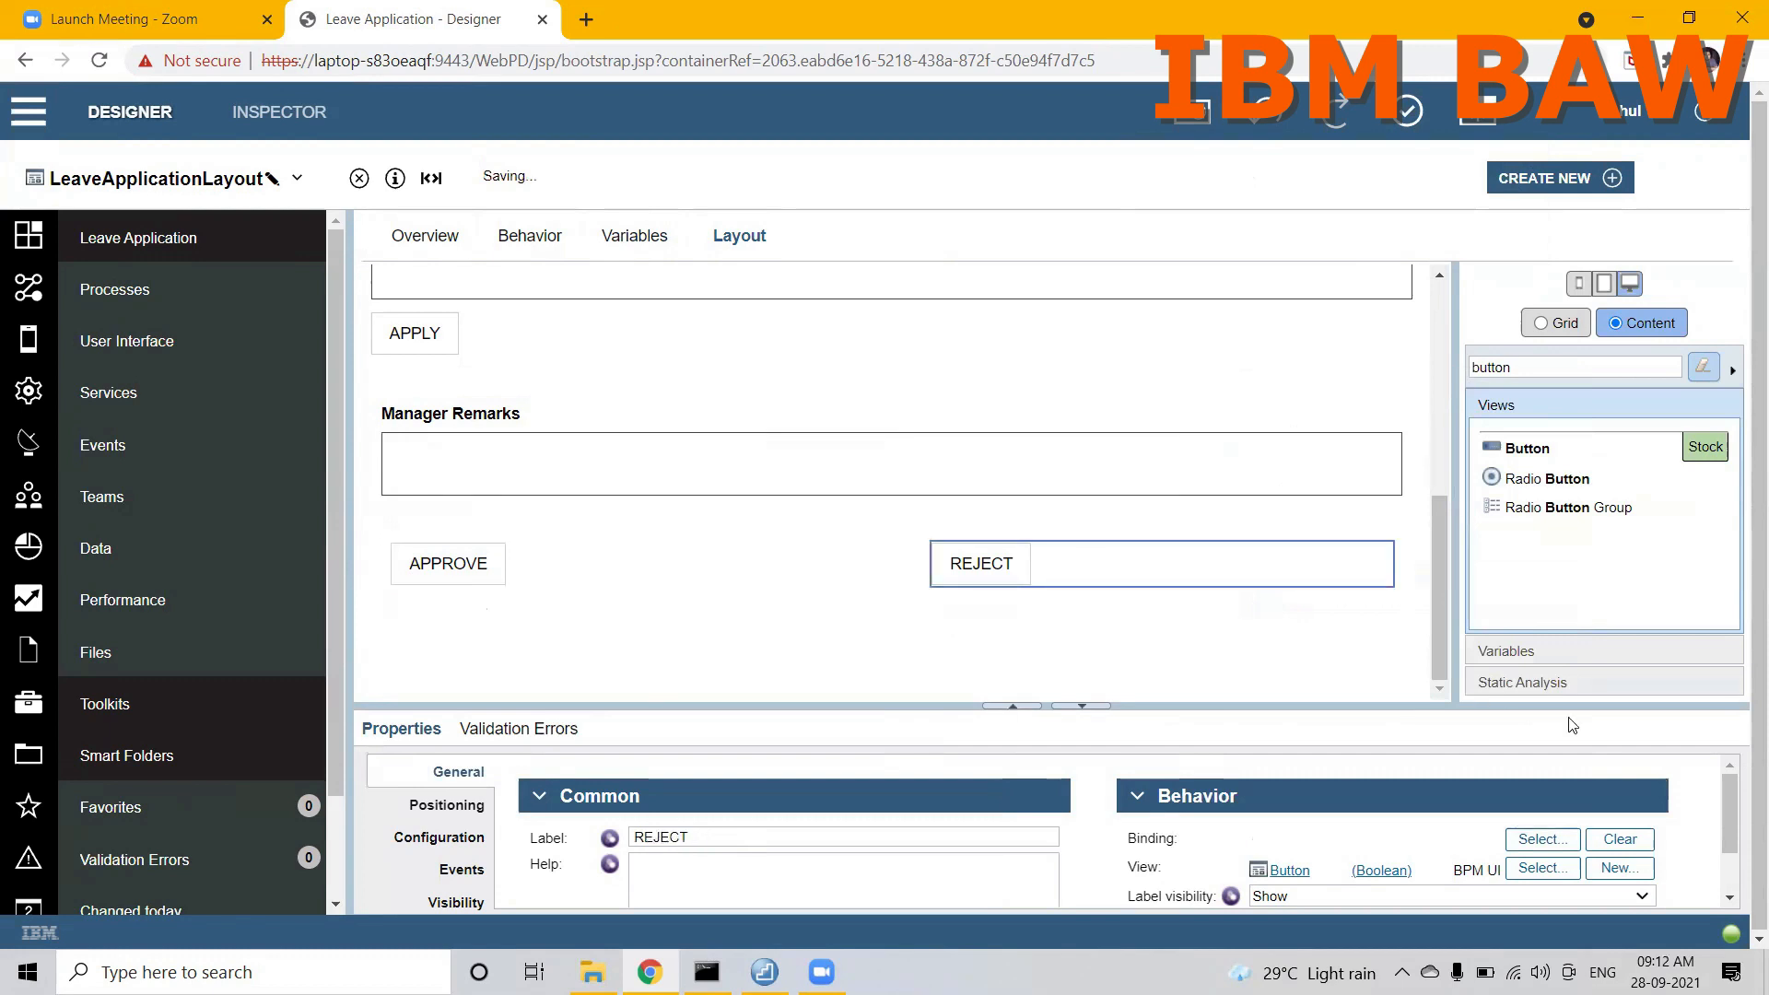
{"action": "left_click", "coordinate": [1527, 842]}
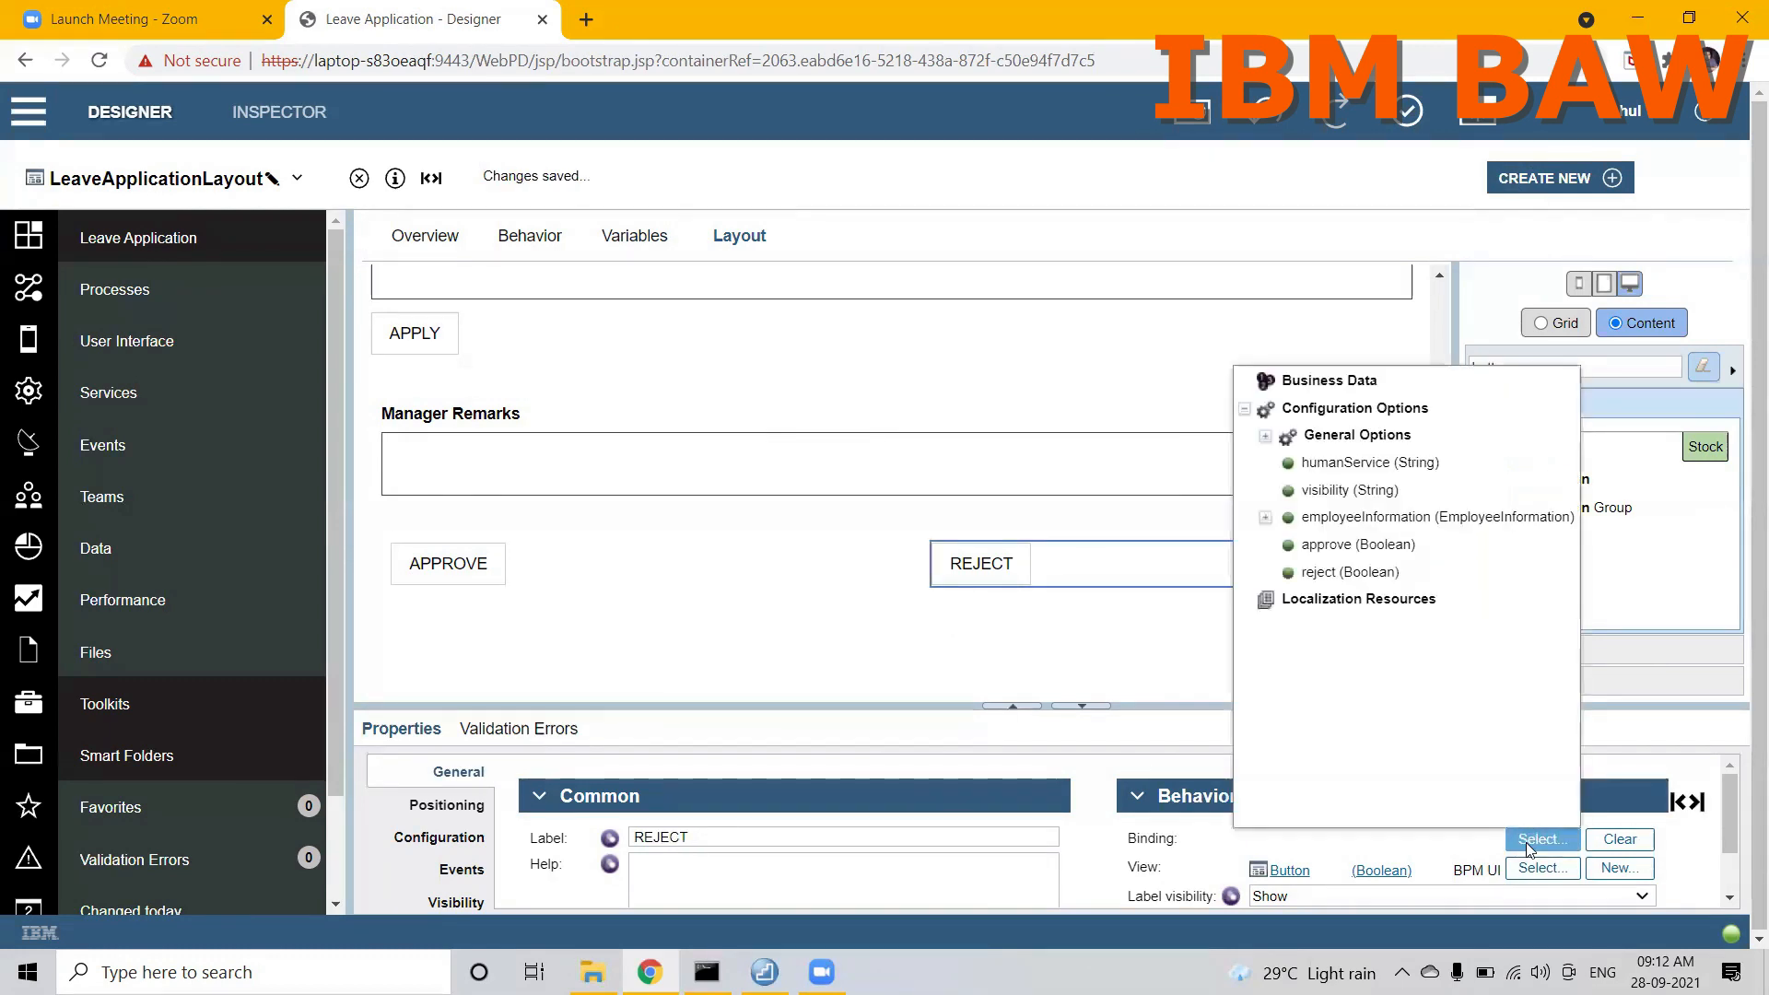
{"action": "left_click", "coordinate": [1336, 575]}
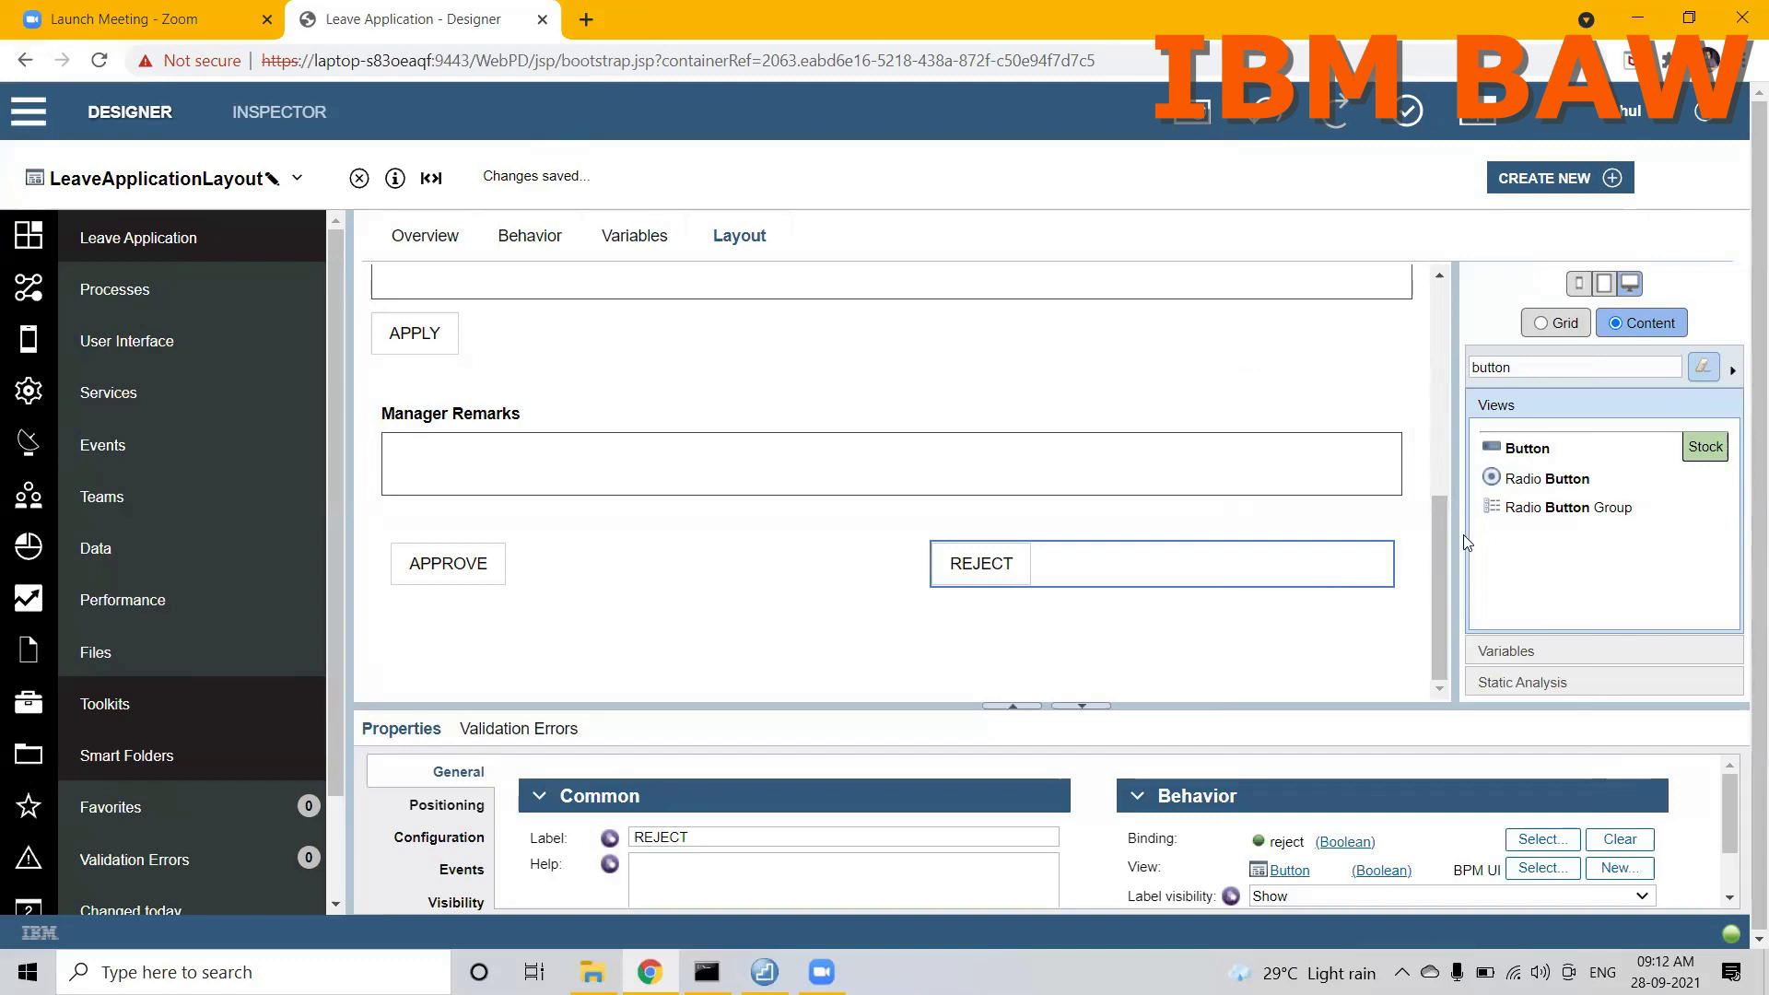
Step: Filter the stock views by "text are" and place a Text Area between Leave Duration and the APPLY button
{"action": "left_click_drag", "start_coordinate": [1440, 560], "coordinate": [1440, 454]}
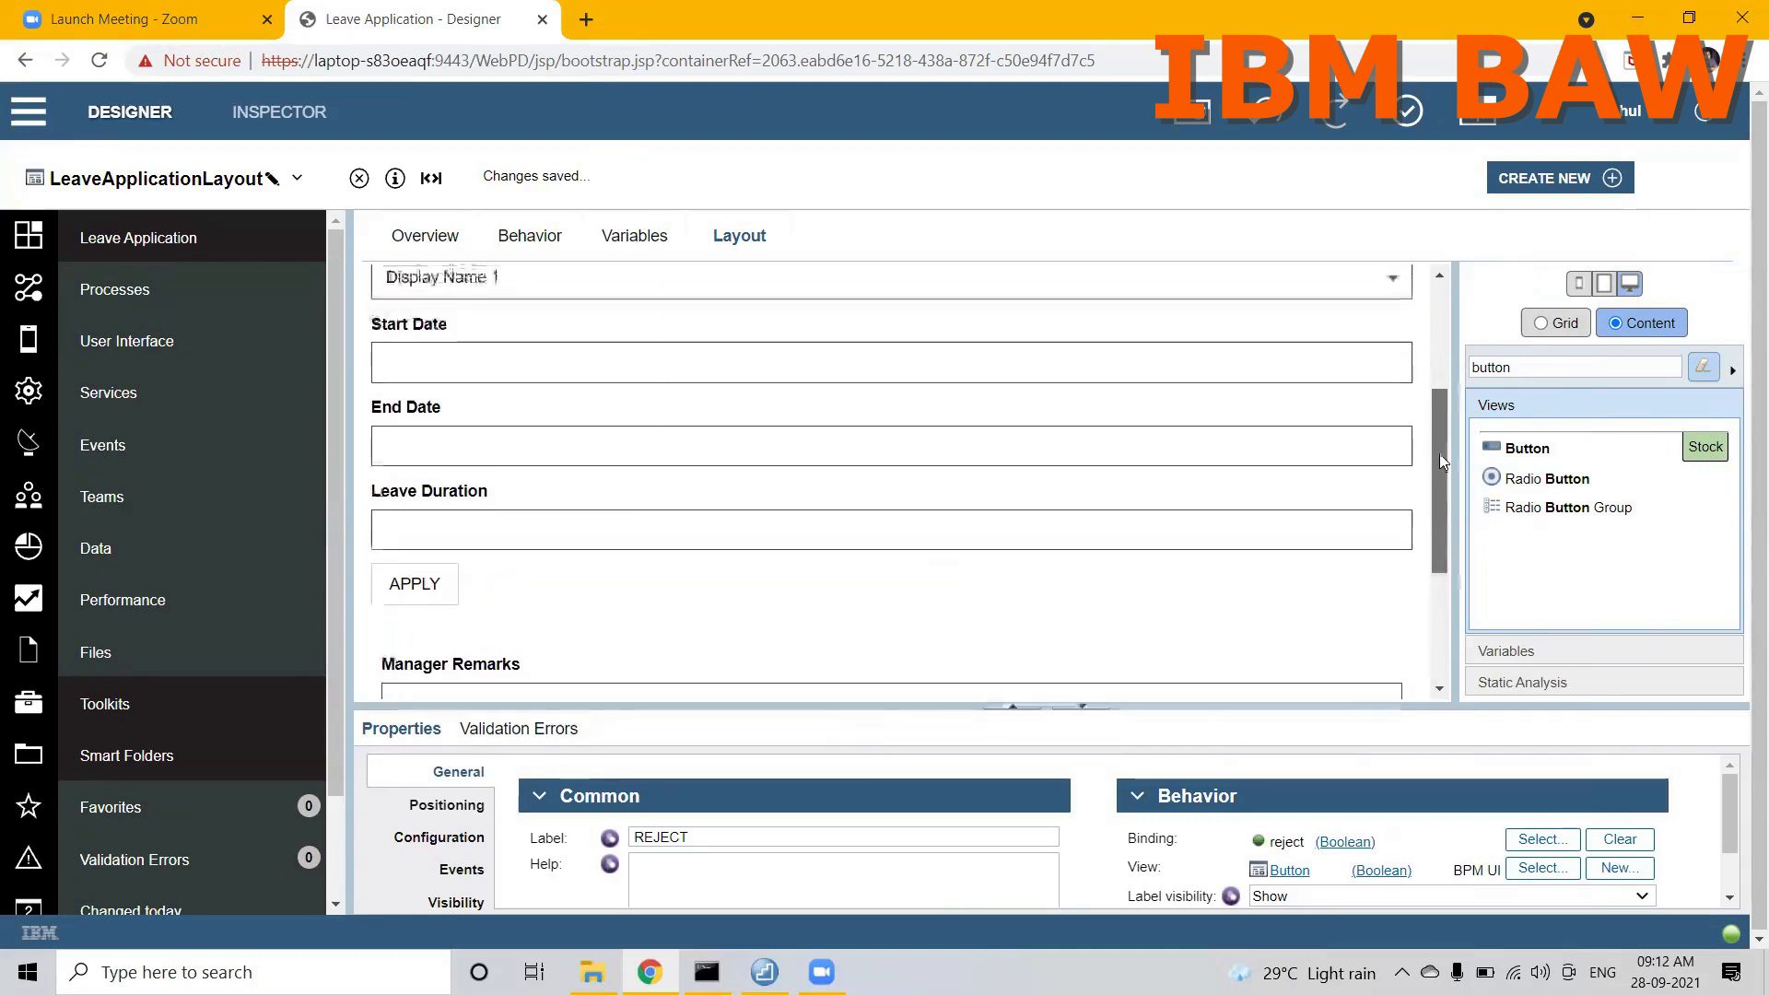
{"action": "double_click", "coordinate": [1530, 367]}
{"action": "key", "text": "BackSpace"}
{"action": "type", "text": "text are"}
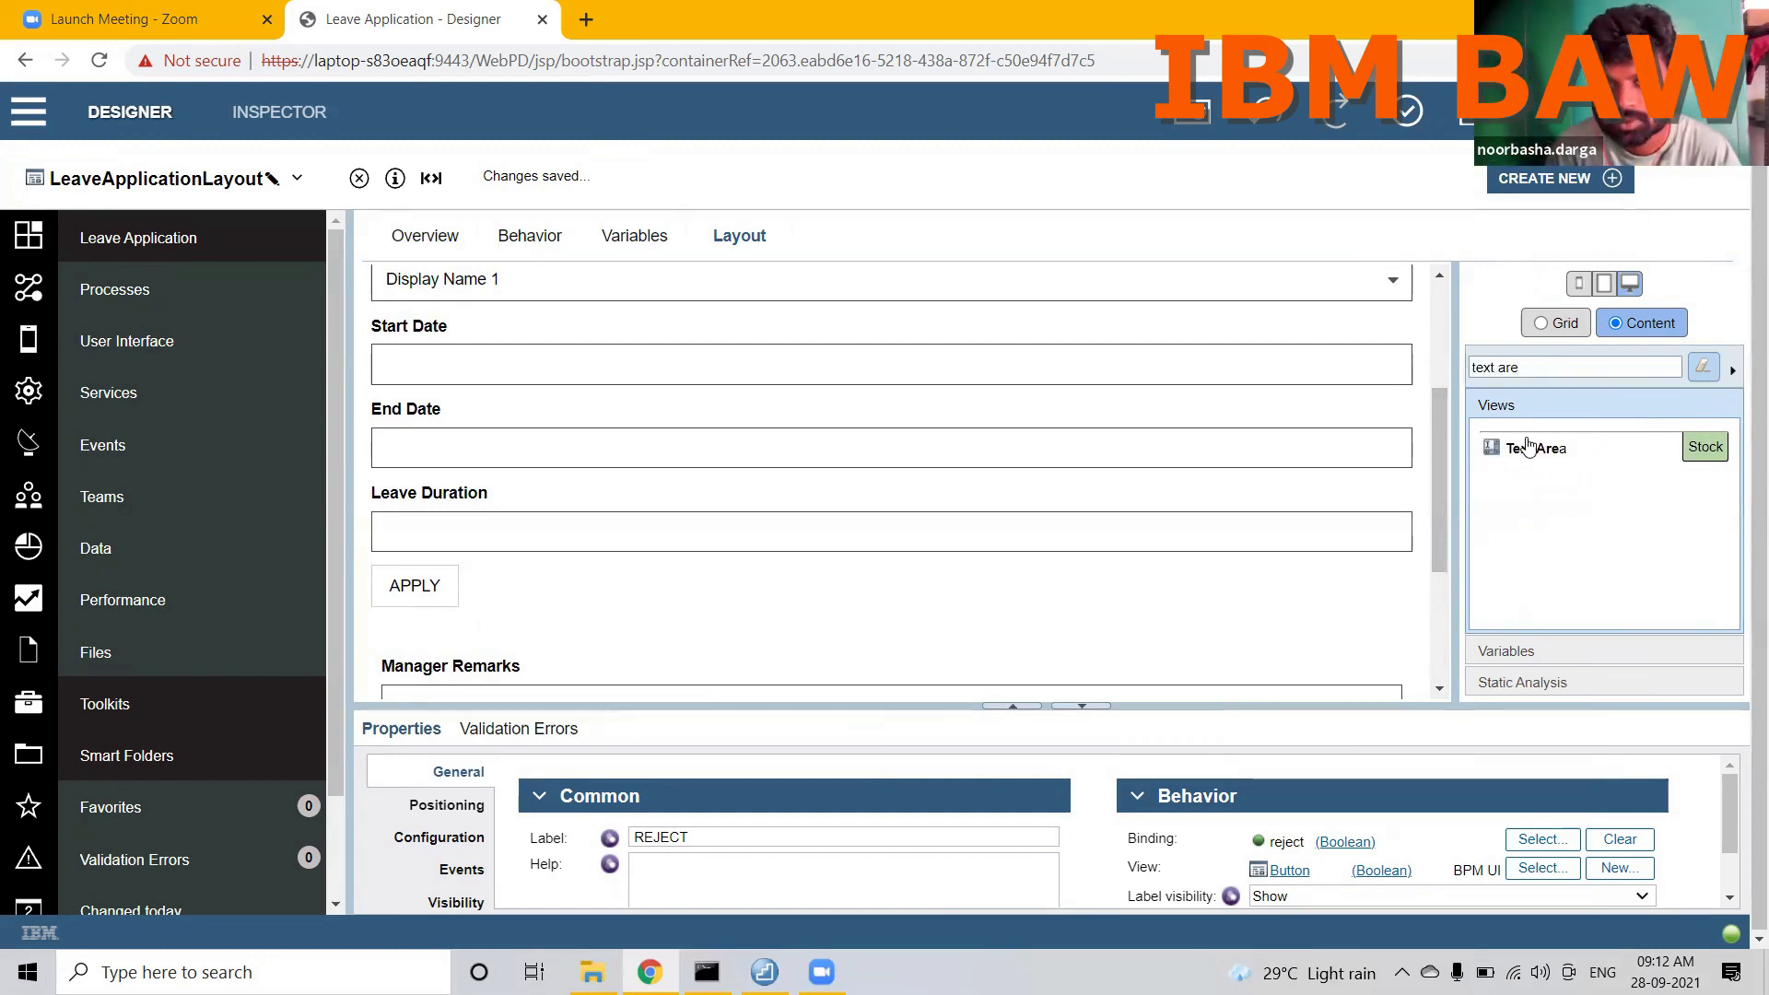
{"action": "left_click_drag", "start_coordinate": [1534, 449], "coordinate": [1266, 555]}
Step: Label the new text area Reason Of Leave and bind it to employeeInformation.reasonOfLeave
{"action": "left_click", "coordinate": [760, 843]}
{"action": "key", "text": "ctrl+a"}
{"action": "type", "text": "Reaso"}
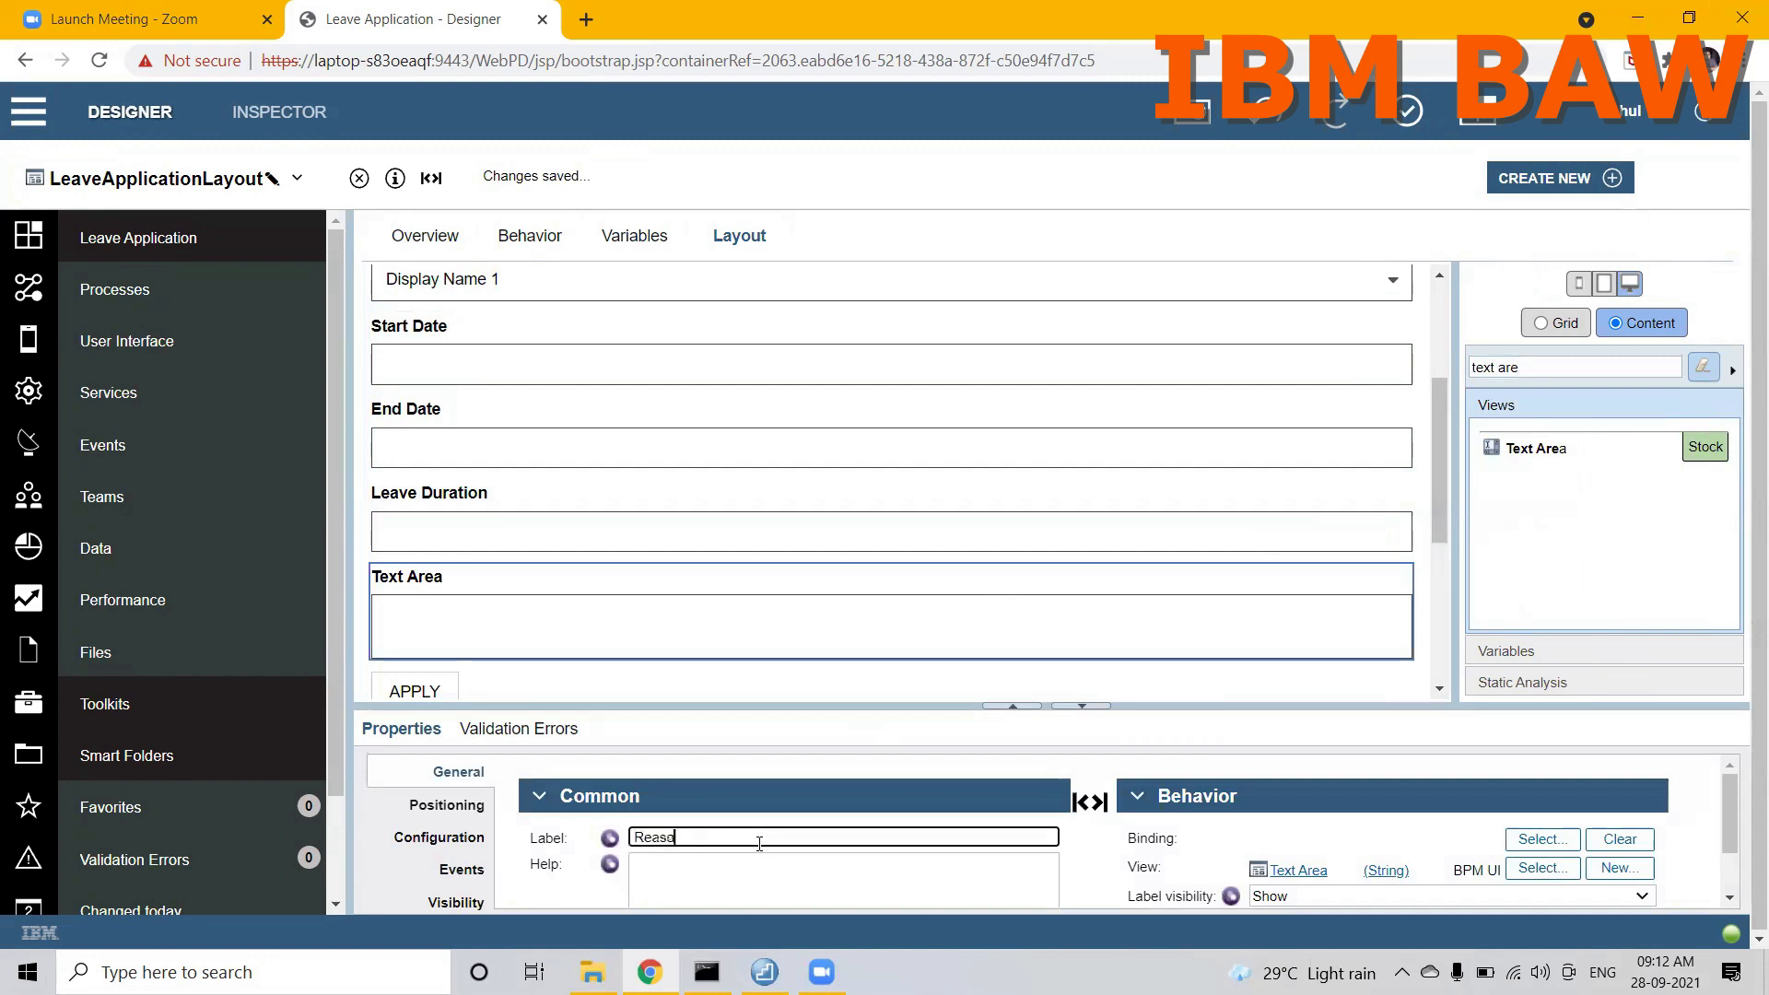
{"action": "type", "text": "n Of Leave"}
{"action": "left_click", "coordinate": [1543, 838]}
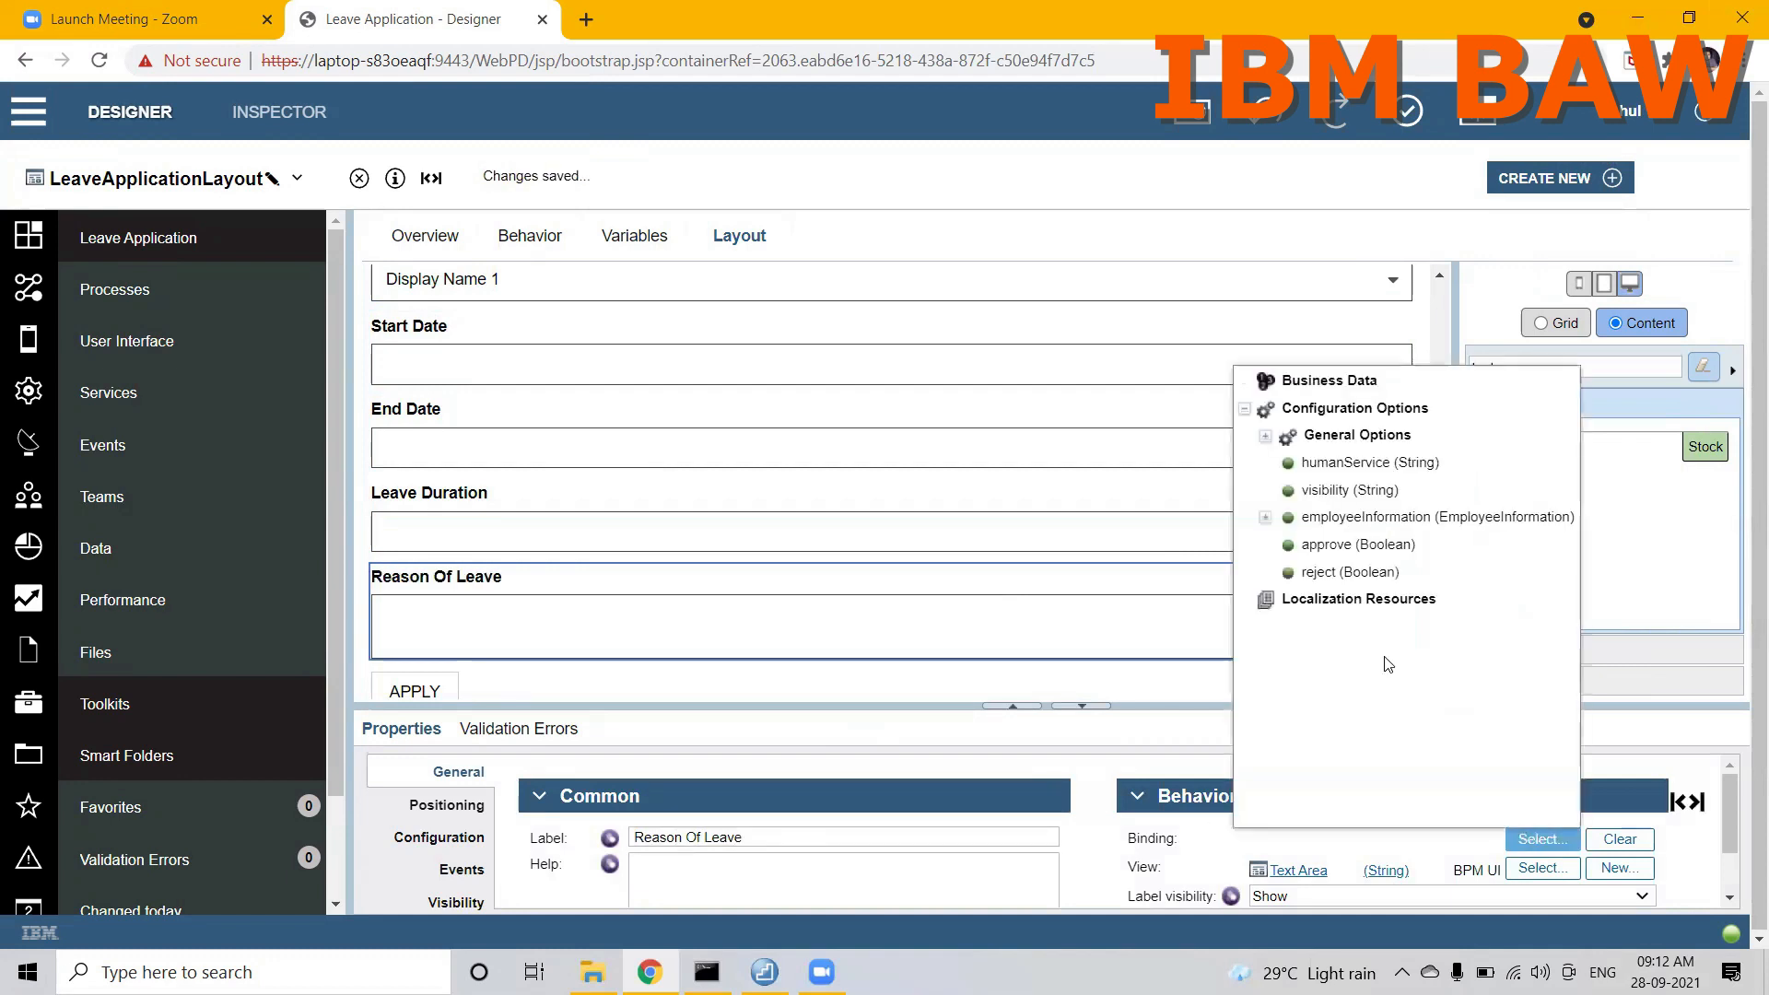
{"action": "left_click", "coordinate": [1266, 518]}
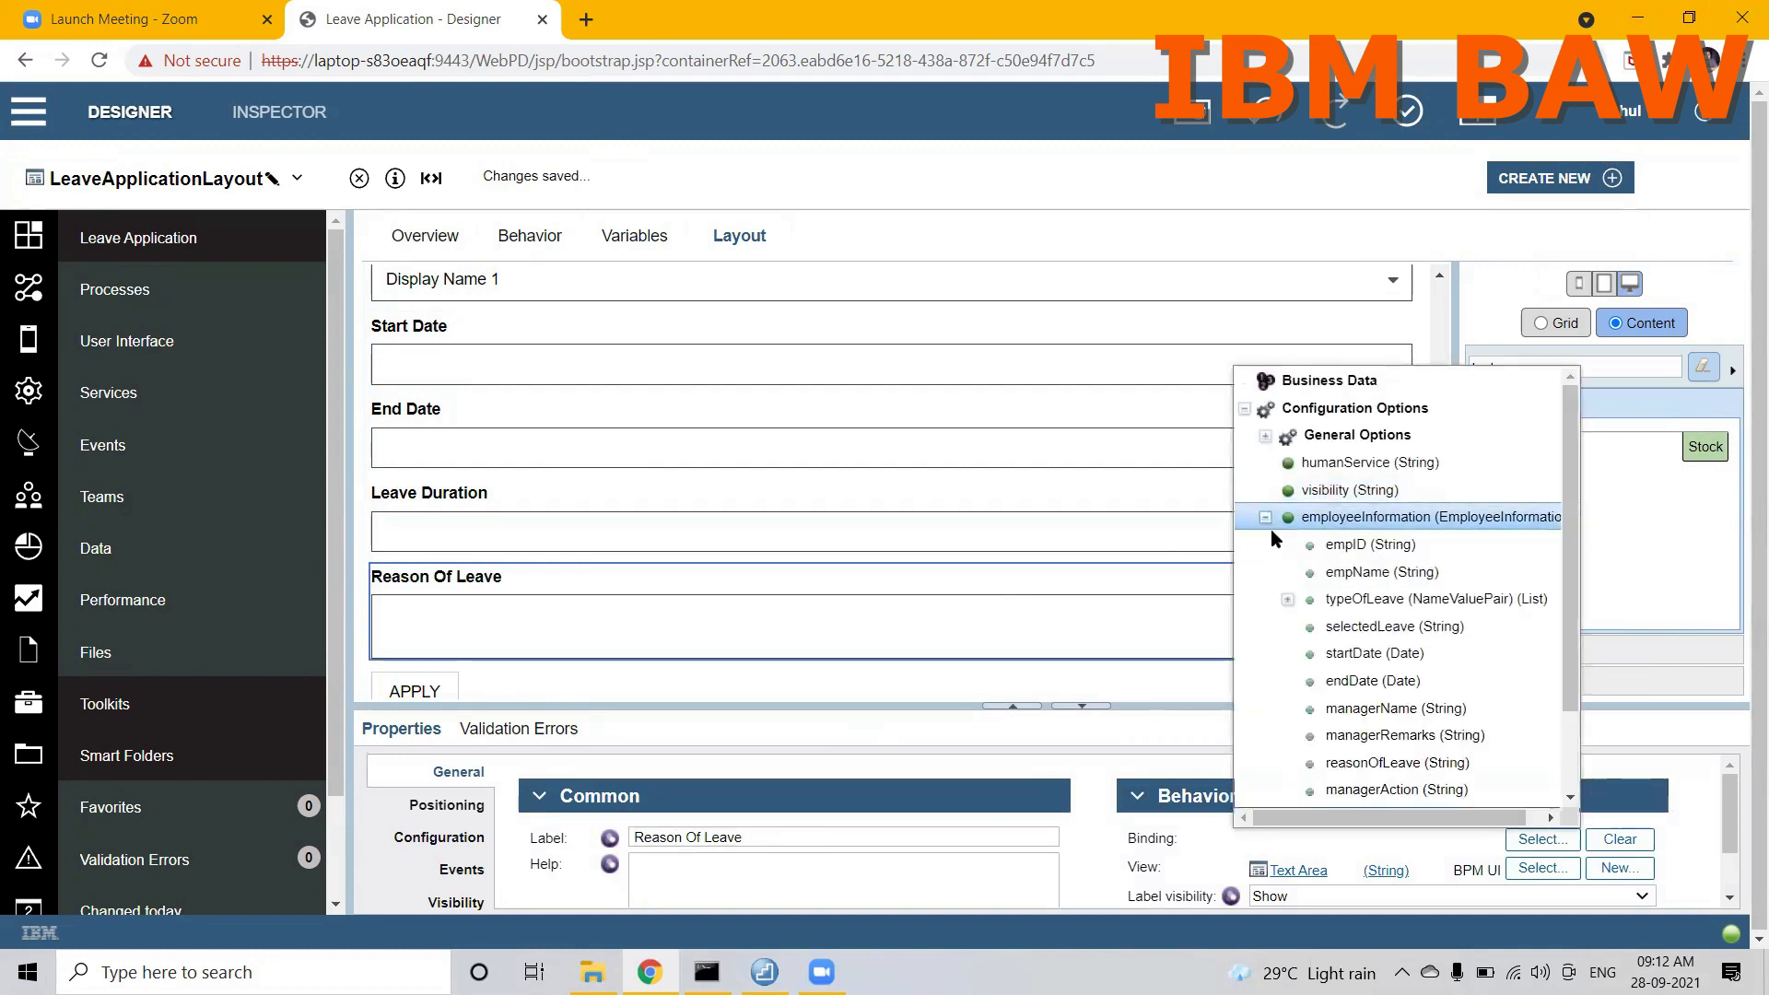
{"action": "left_click", "coordinate": [1359, 765]}
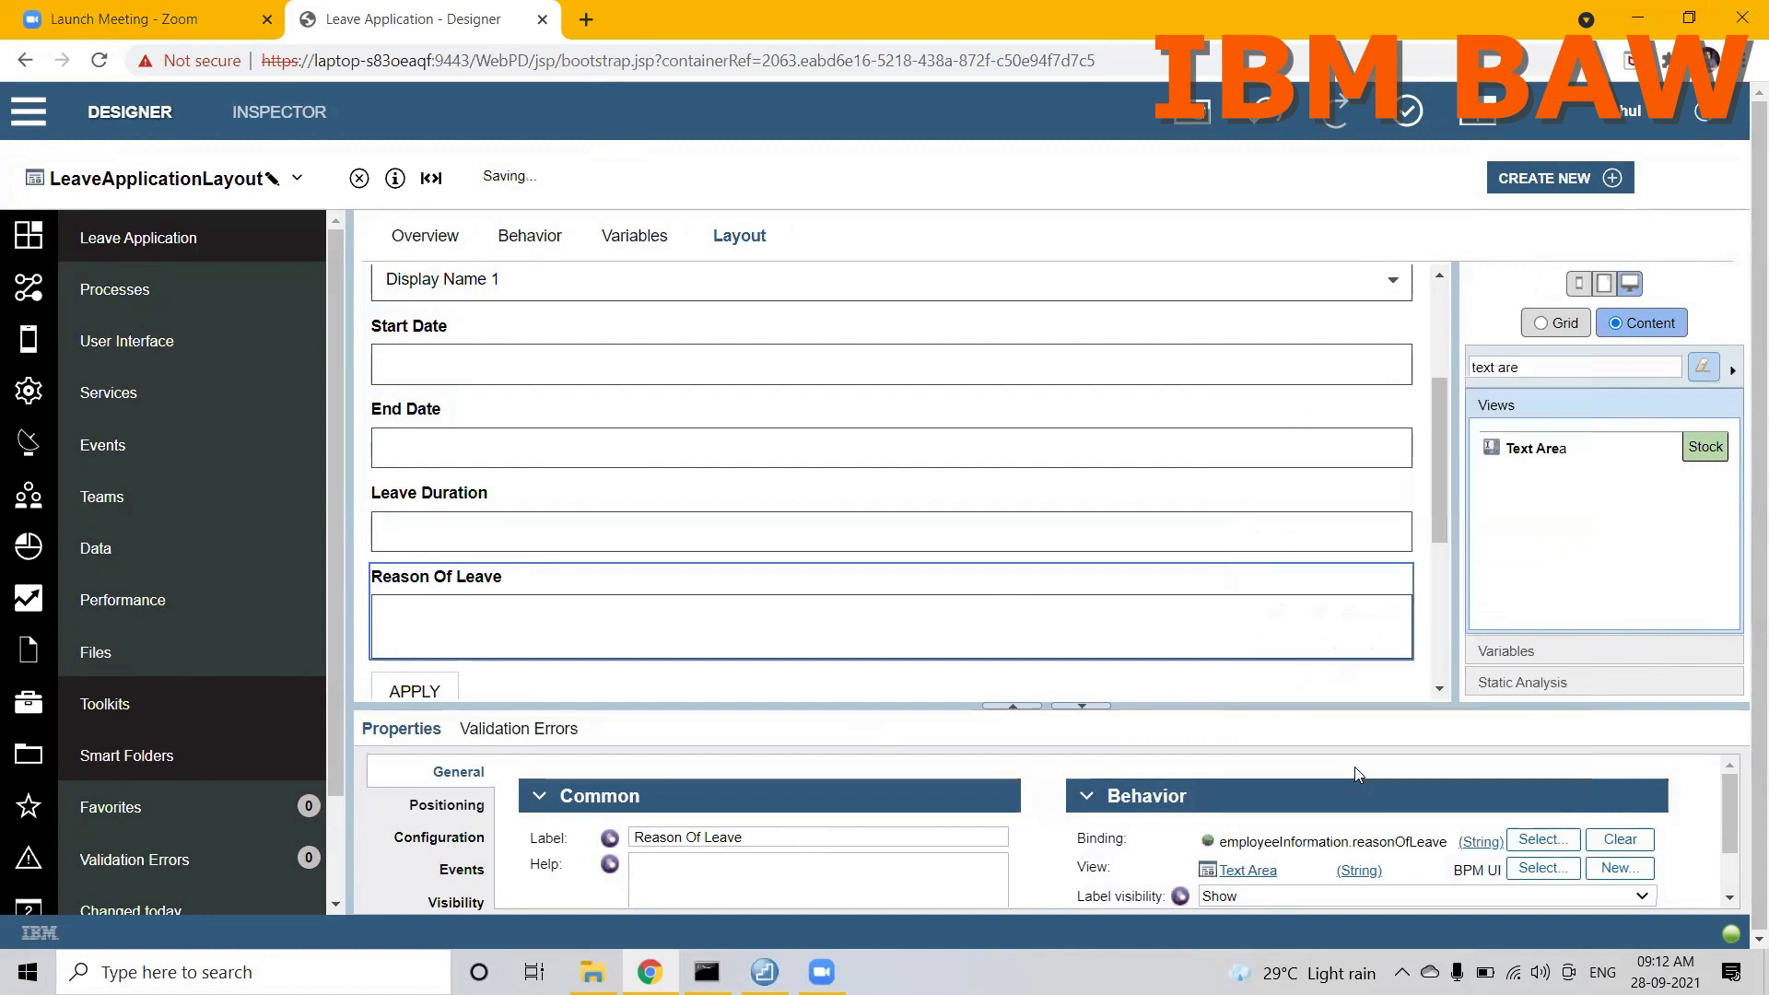
{"action": "left_click_drag", "start_coordinate": [1441, 499], "coordinate": [1439, 636]}
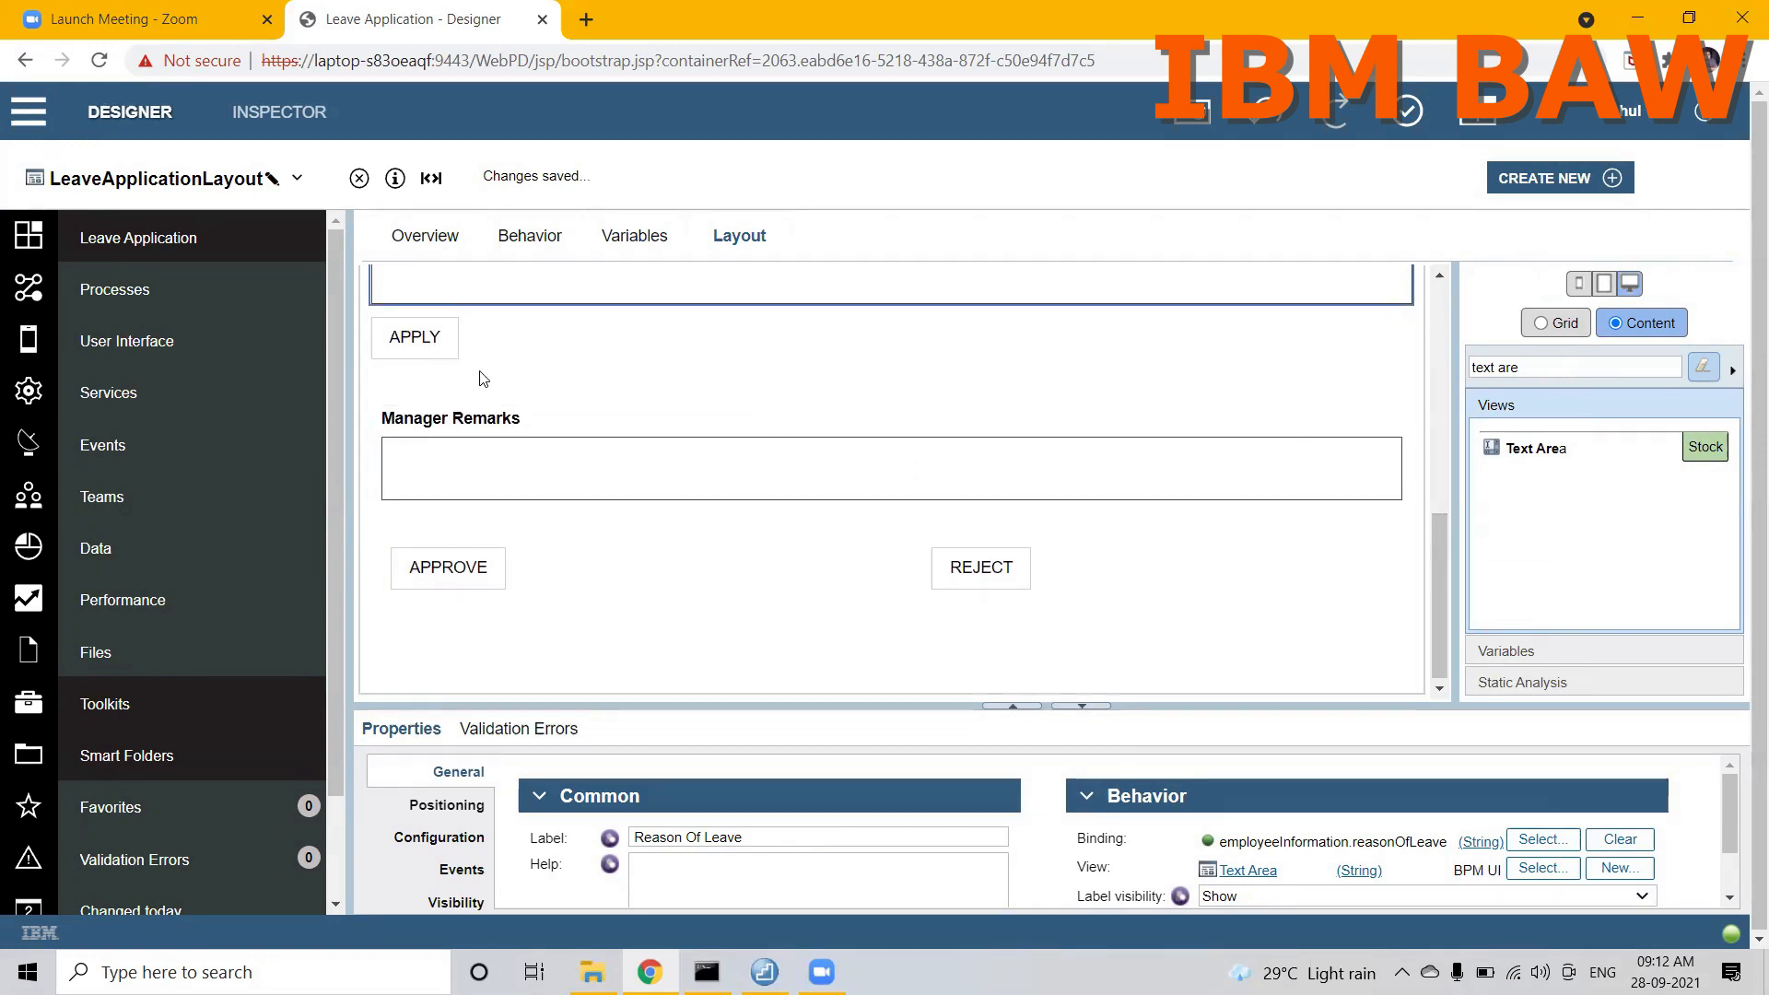
{"action": "left_click", "coordinate": [446, 353]}
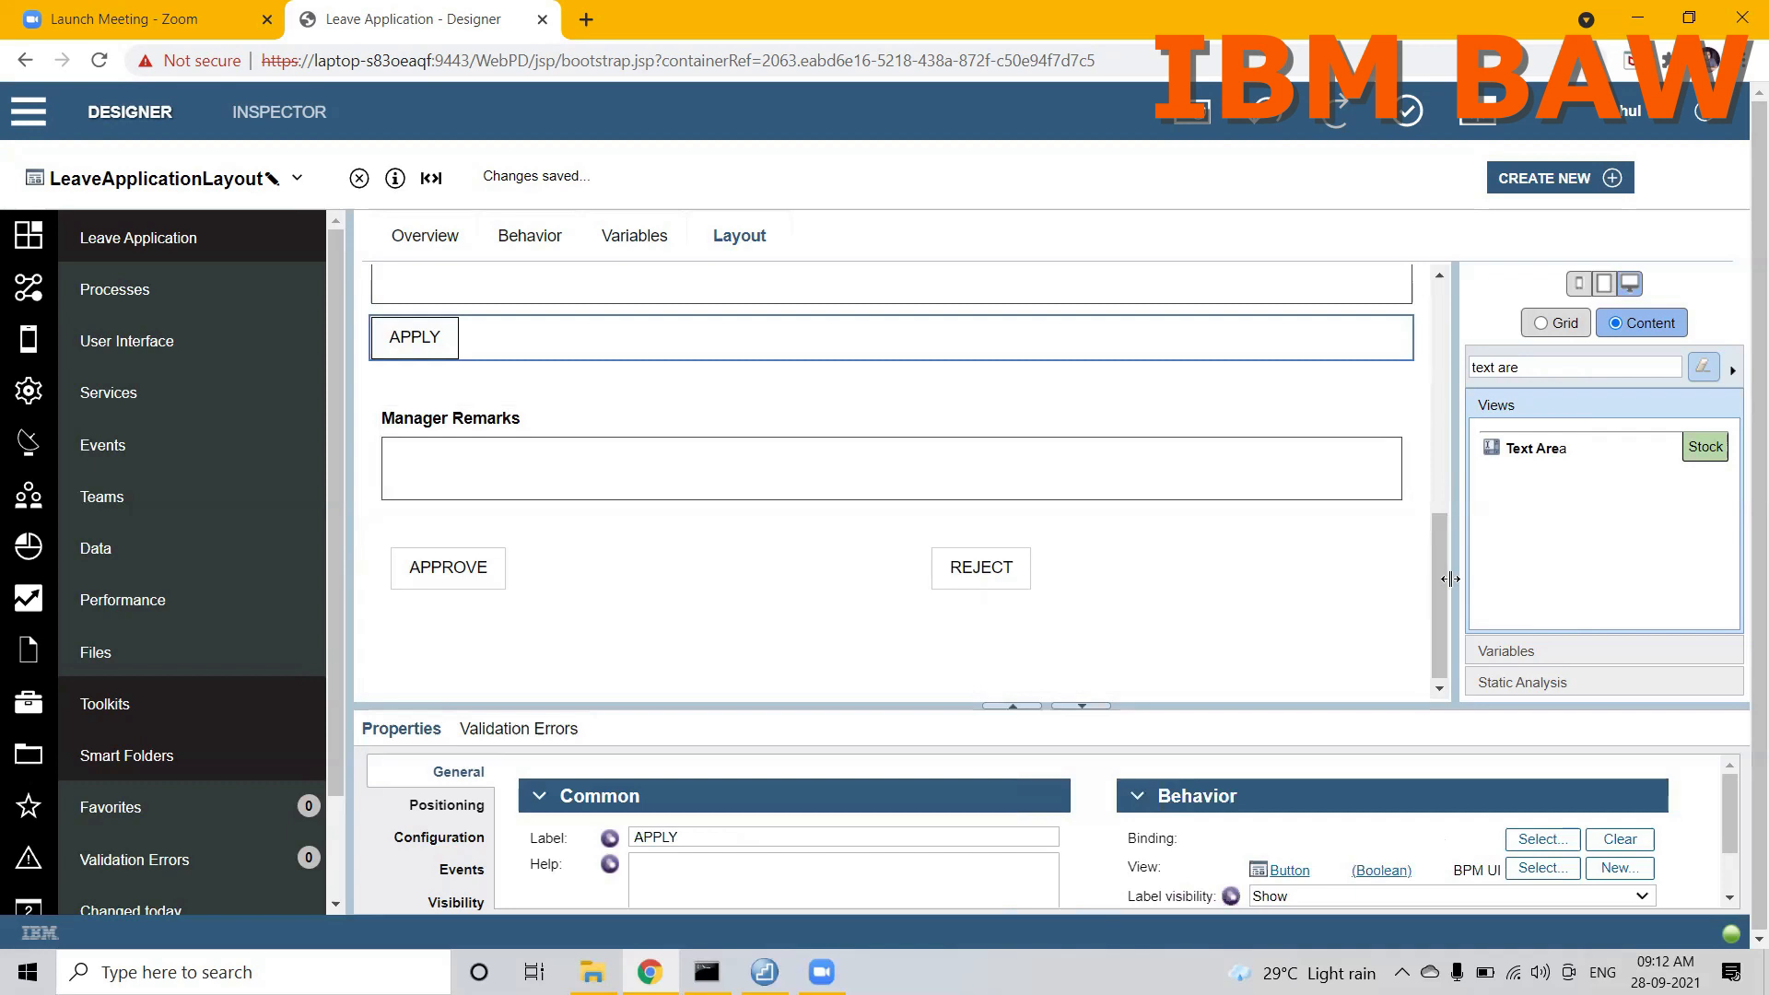
{"action": "left_click_drag", "start_coordinate": [1437, 580], "coordinate": [1443, 507]}
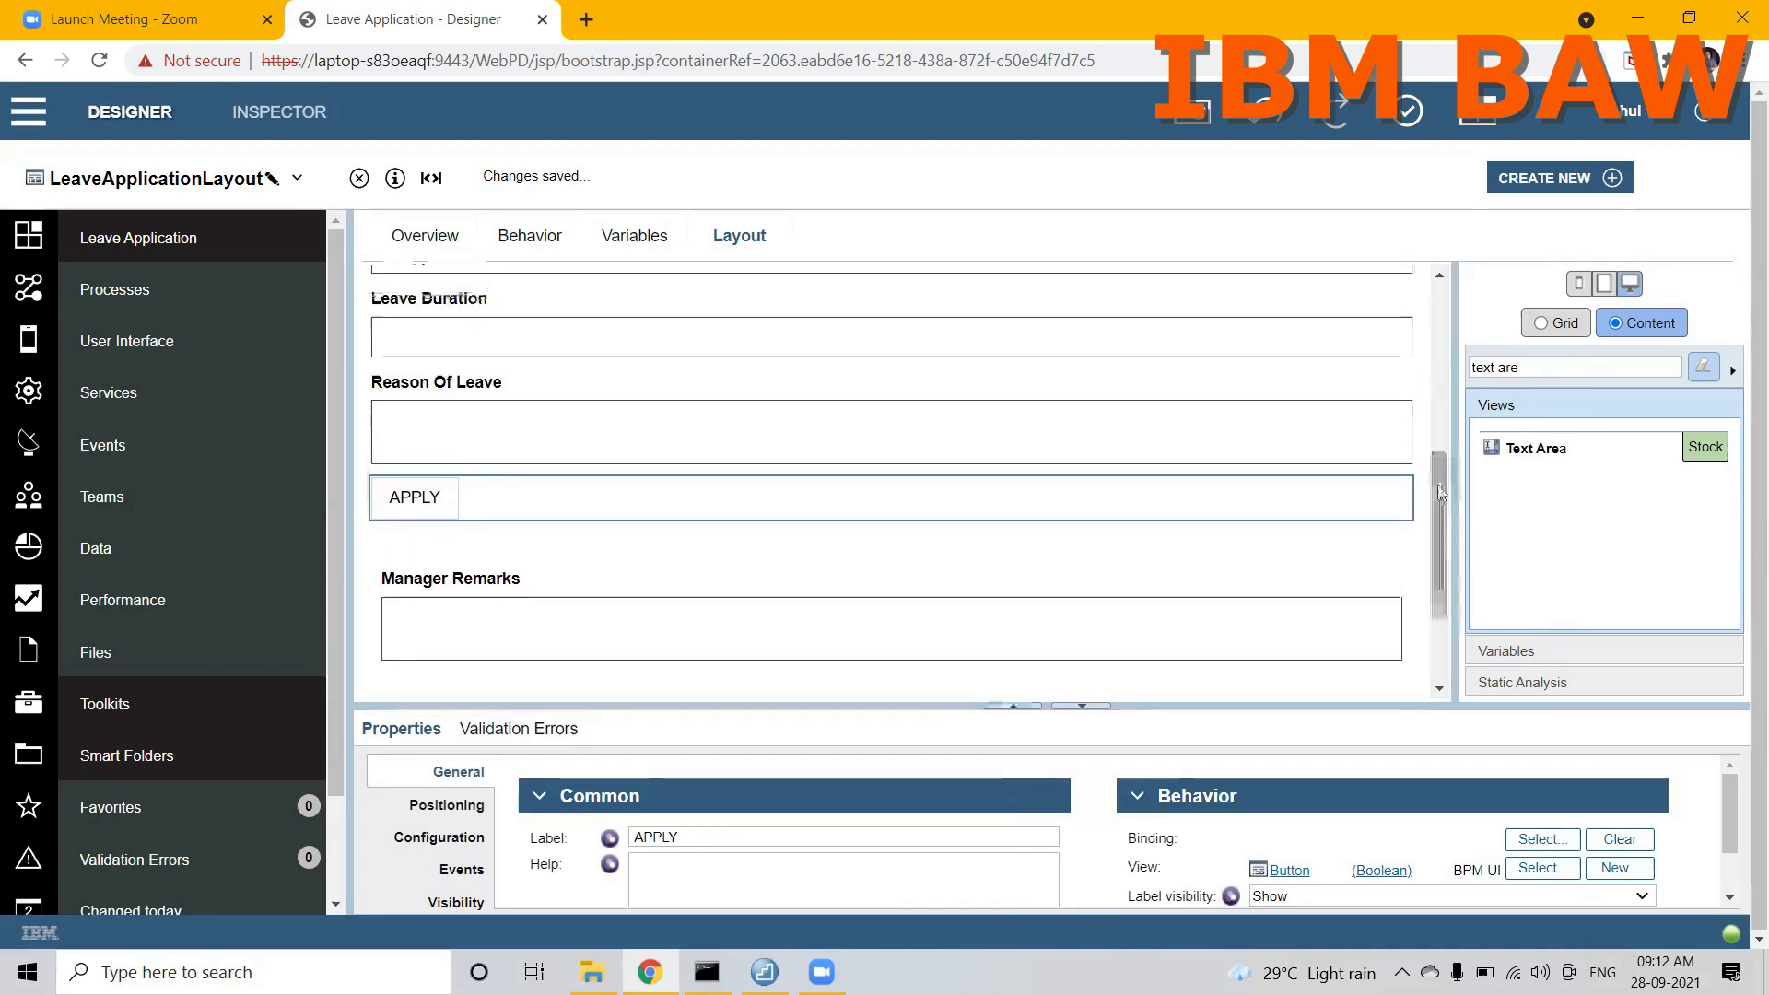
{"action": "left_click", "coordinate": [1432, 474]}
{"action": "left_click_drag", "start_coordinate": [1432, 473], "coordinate": [1449, 595]}
{"action": "left_click_drag", "start_coordinate": [1444, 514], "coordinate": [1429, 291]}
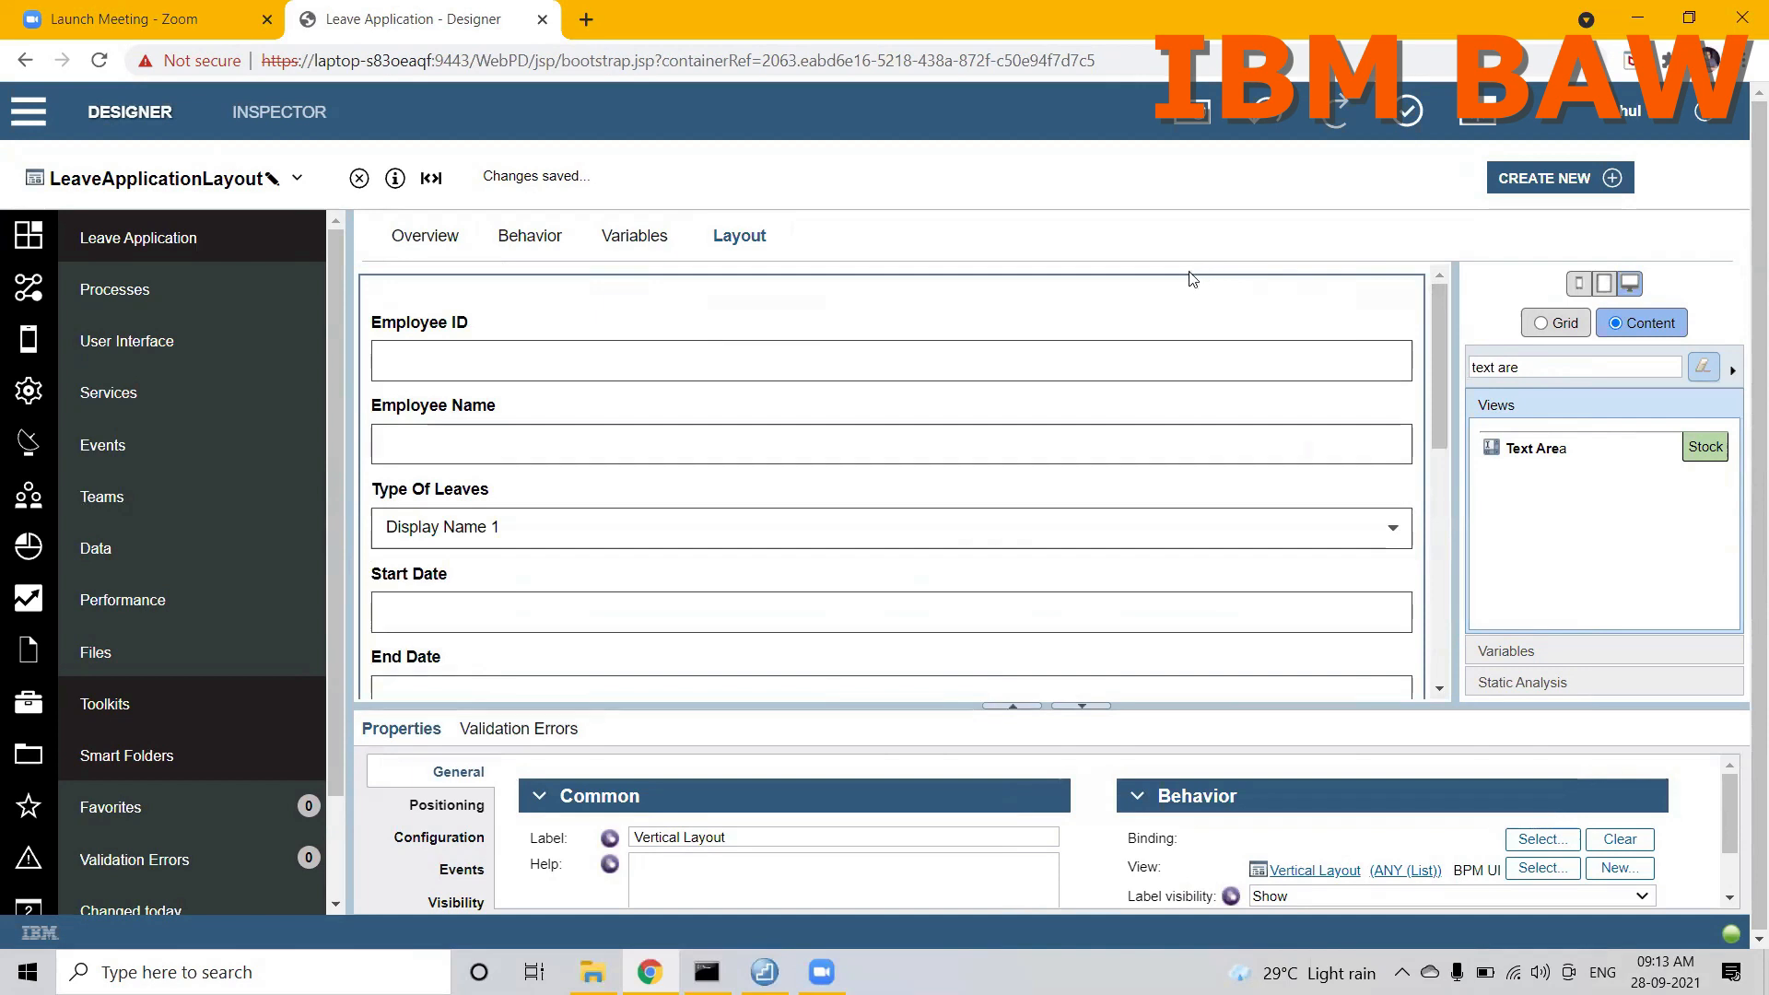
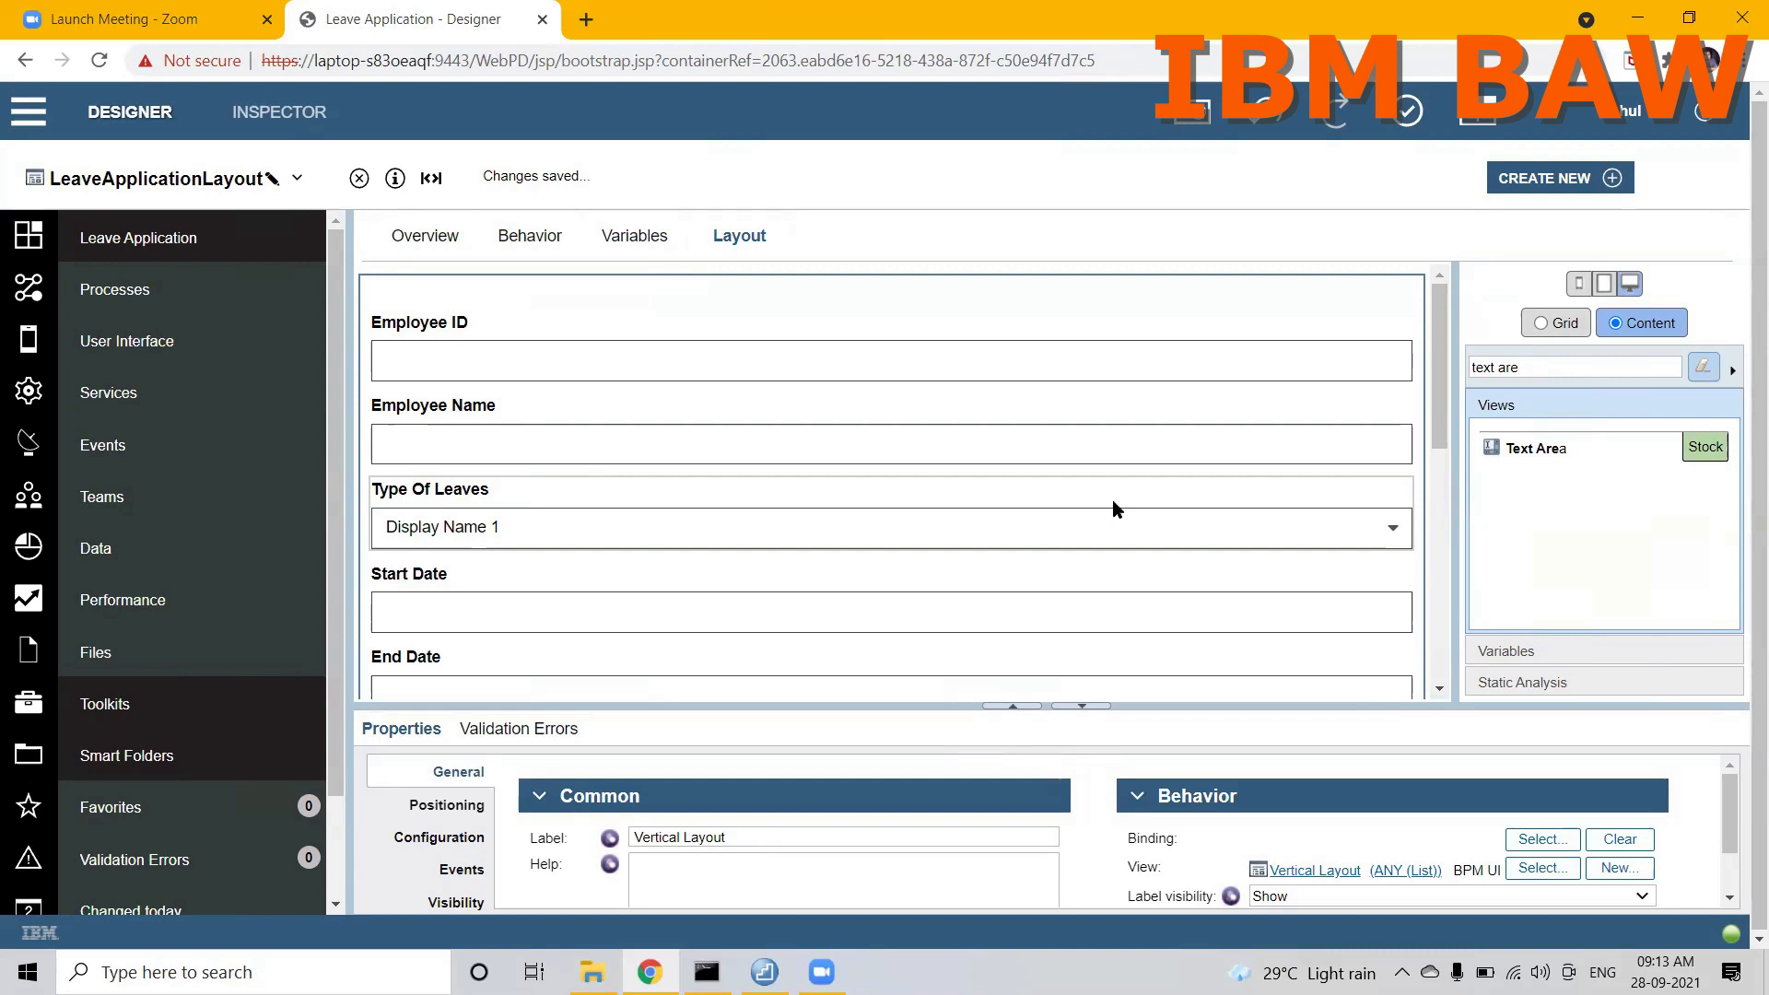
Step: Select the vertical layout enclosing Manager Remarks and the APPROVE and REJECT buttons, and show its visibility settings
{"action": "left_click_drag", "start_coordinate": [1437, 420], "coordinate": [1440, 666]}
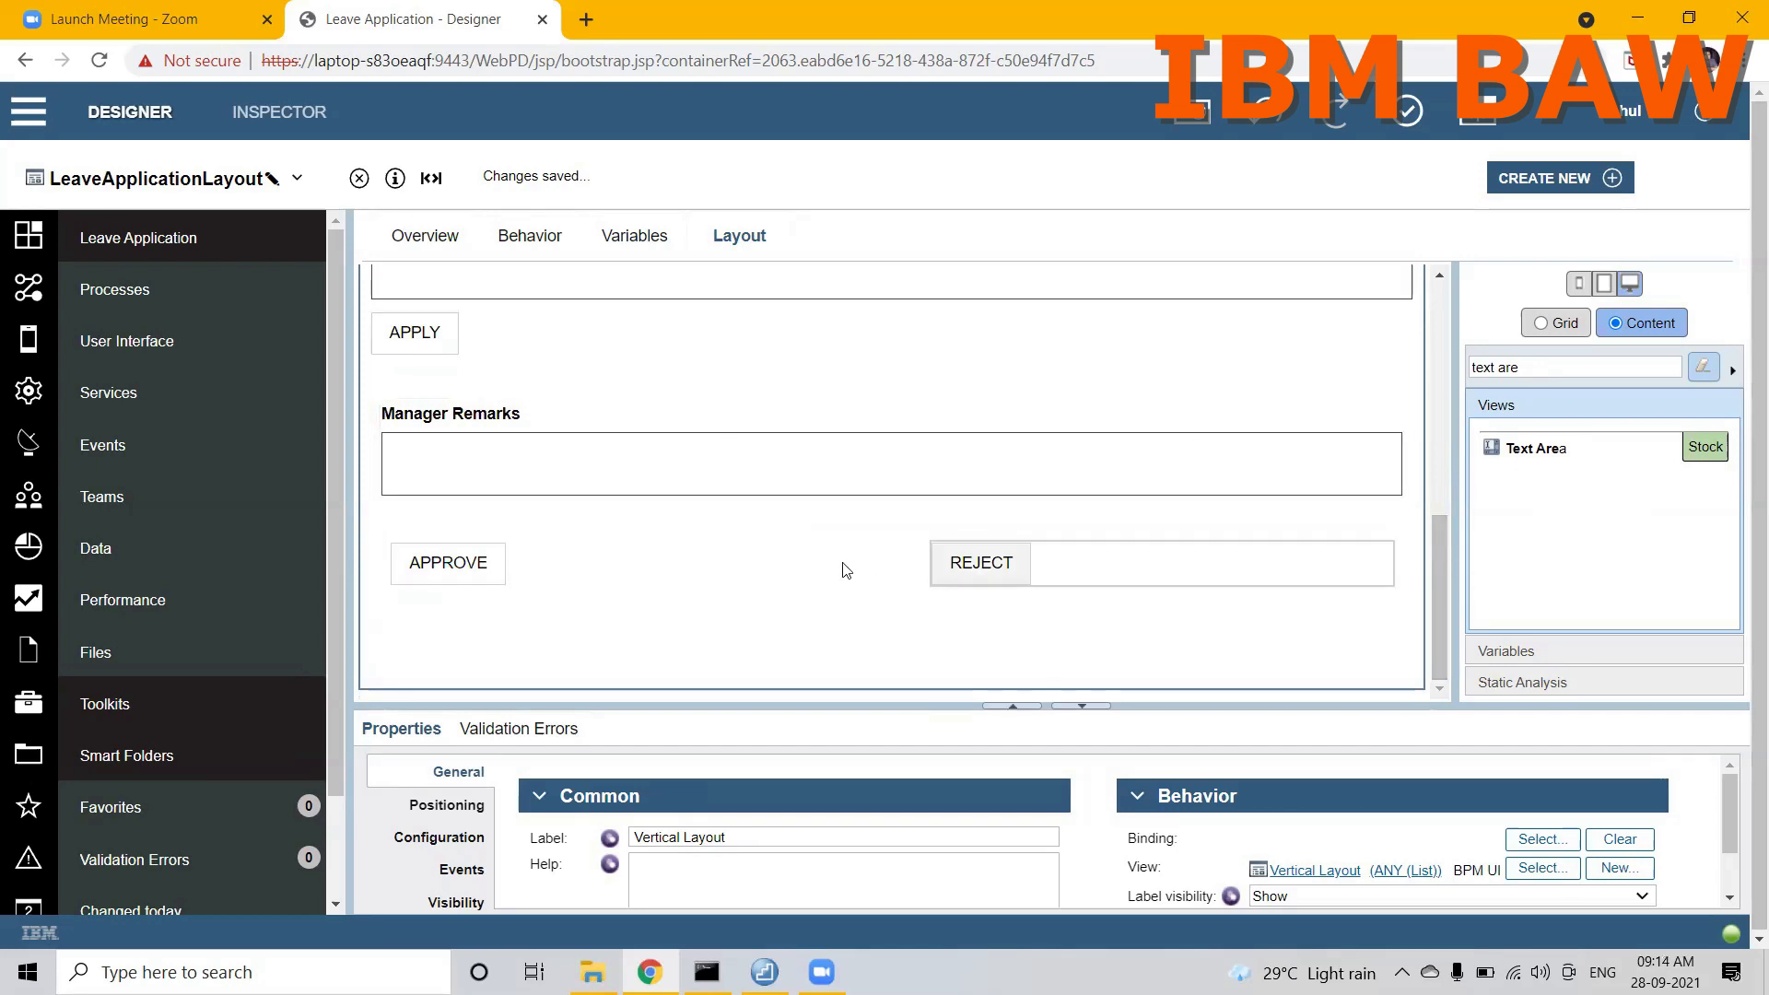
{"action": "left_click", "coordinate": [950, 383]}
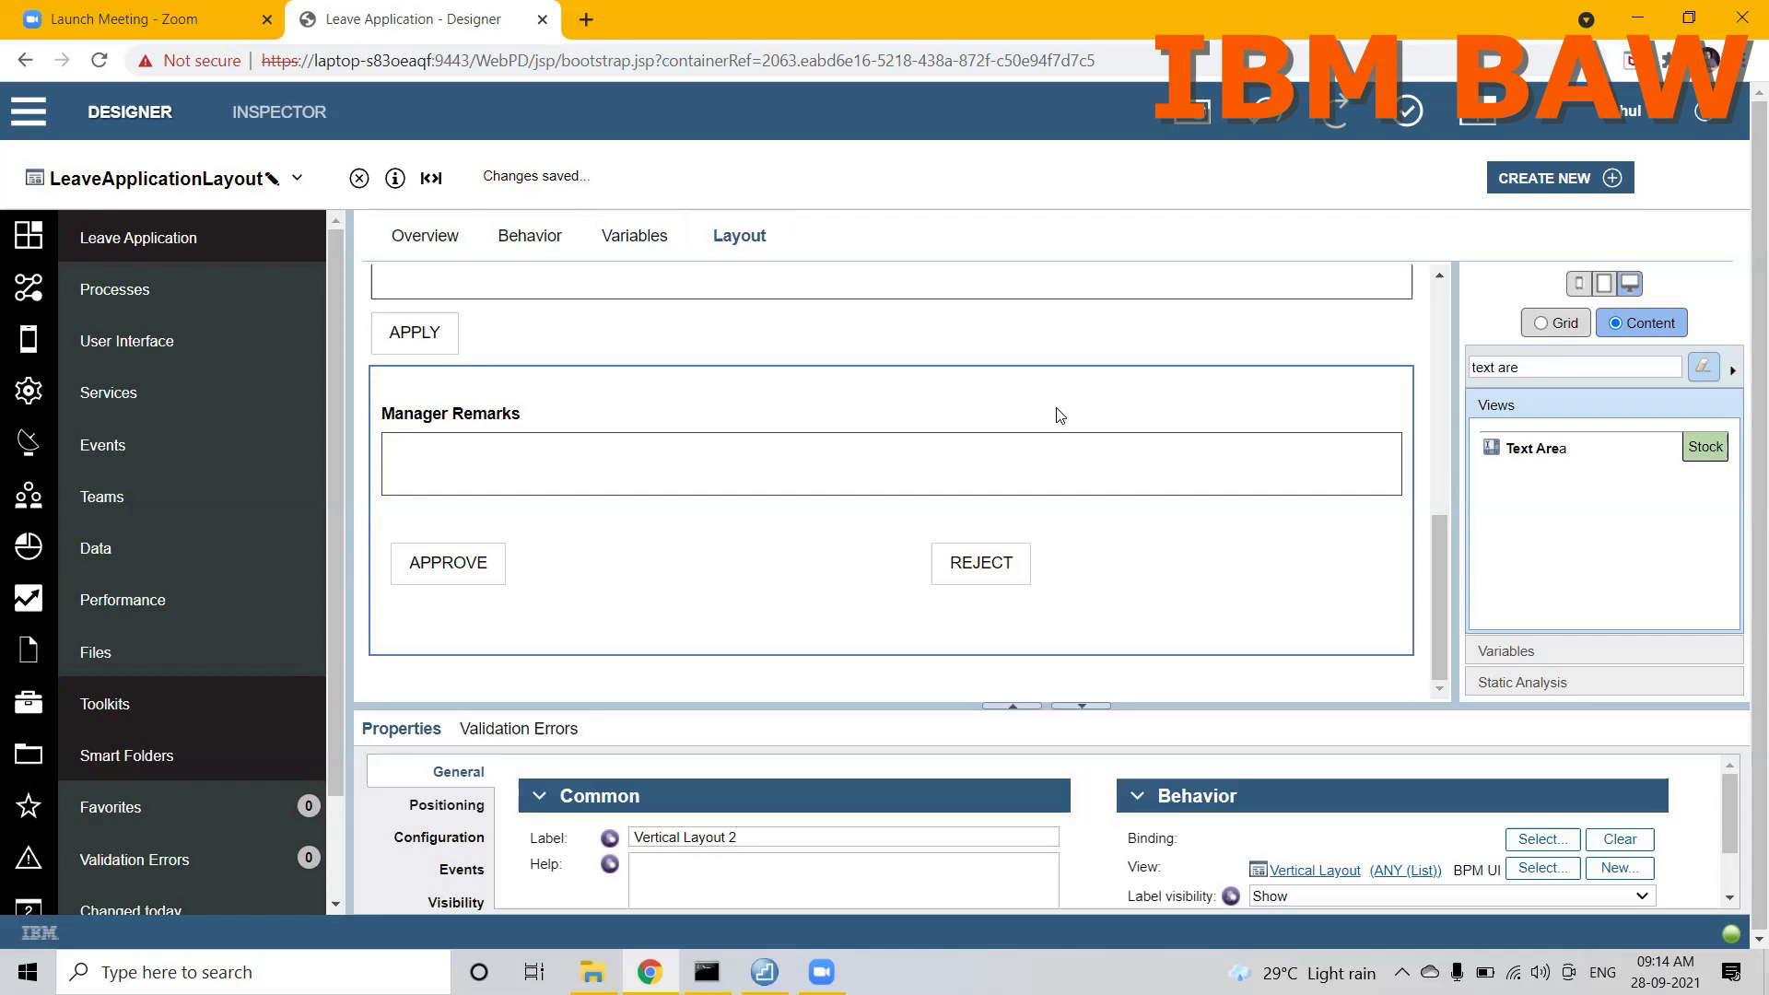
{"action": "left_click", "coordinate": [914, 517]}
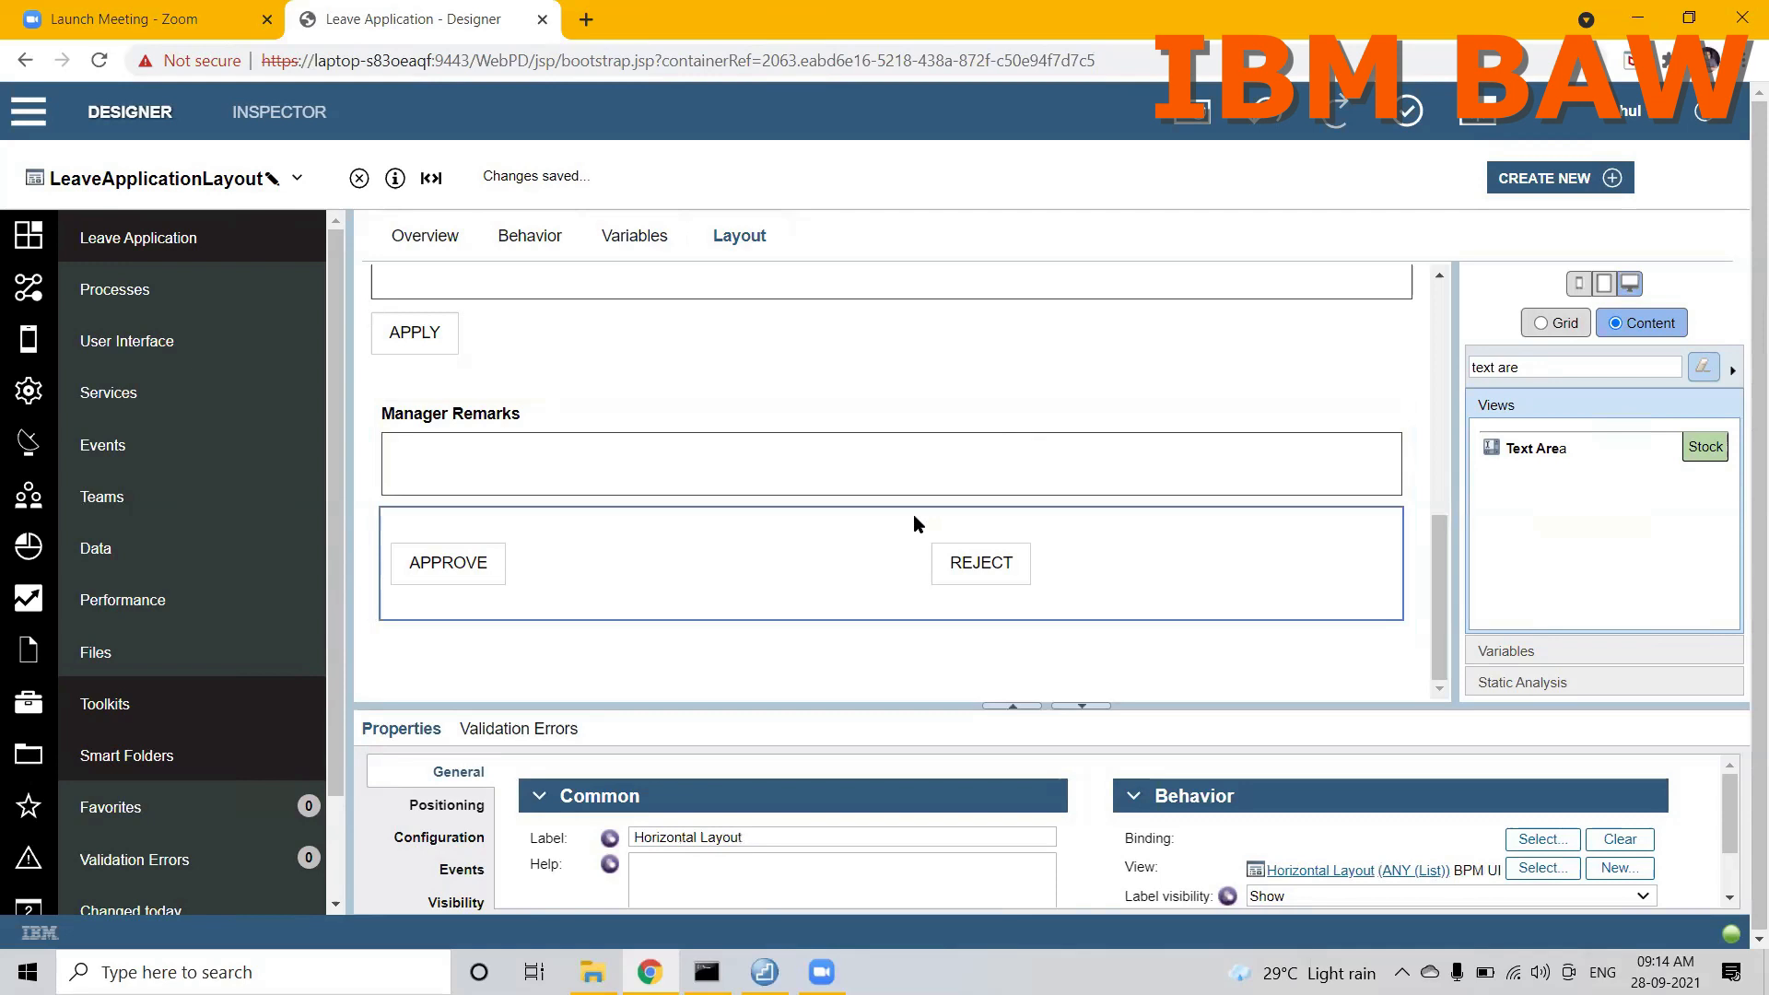
{"action": "left_click", "coordinate": [796, 376]}
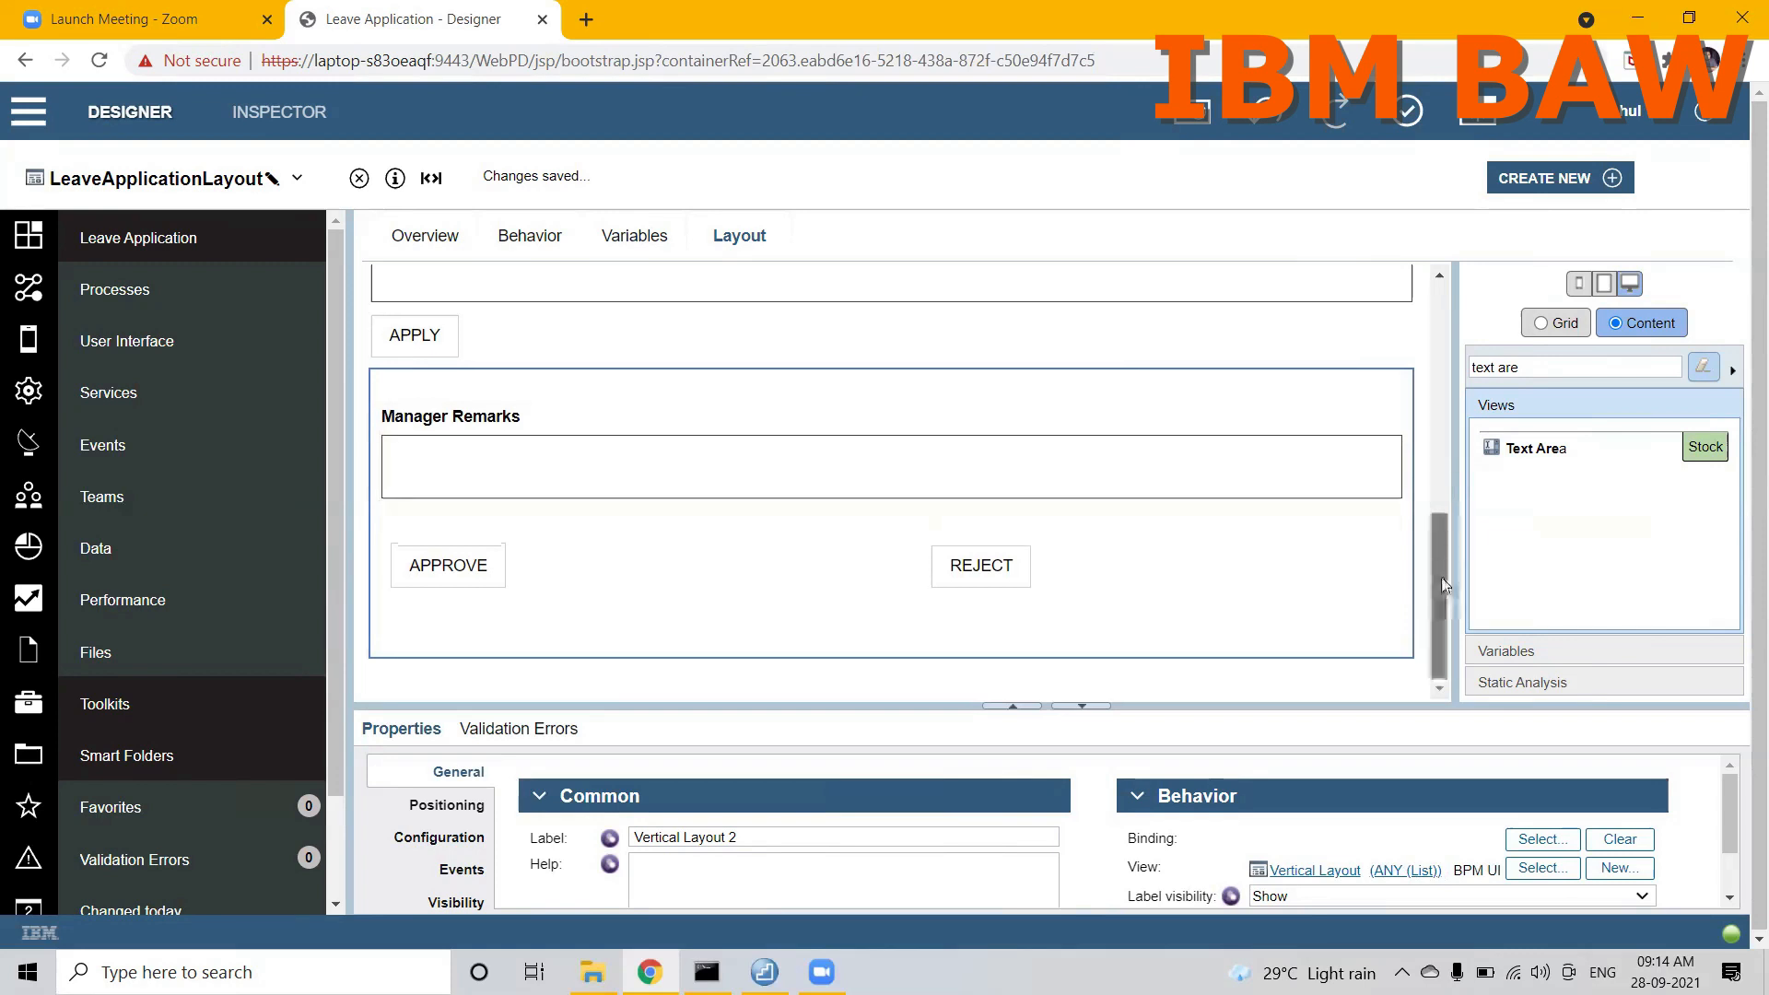
{"action": "mouse_move", "coordinate": [1445, 601]}
{"action": "left_mouse_down"}
{"action": "mouse_move", "coordinate": [1439, 548]}
{"action": "mouse_move", "coordinate": [1441, 605]}
{"action": "left_mouse_up"}
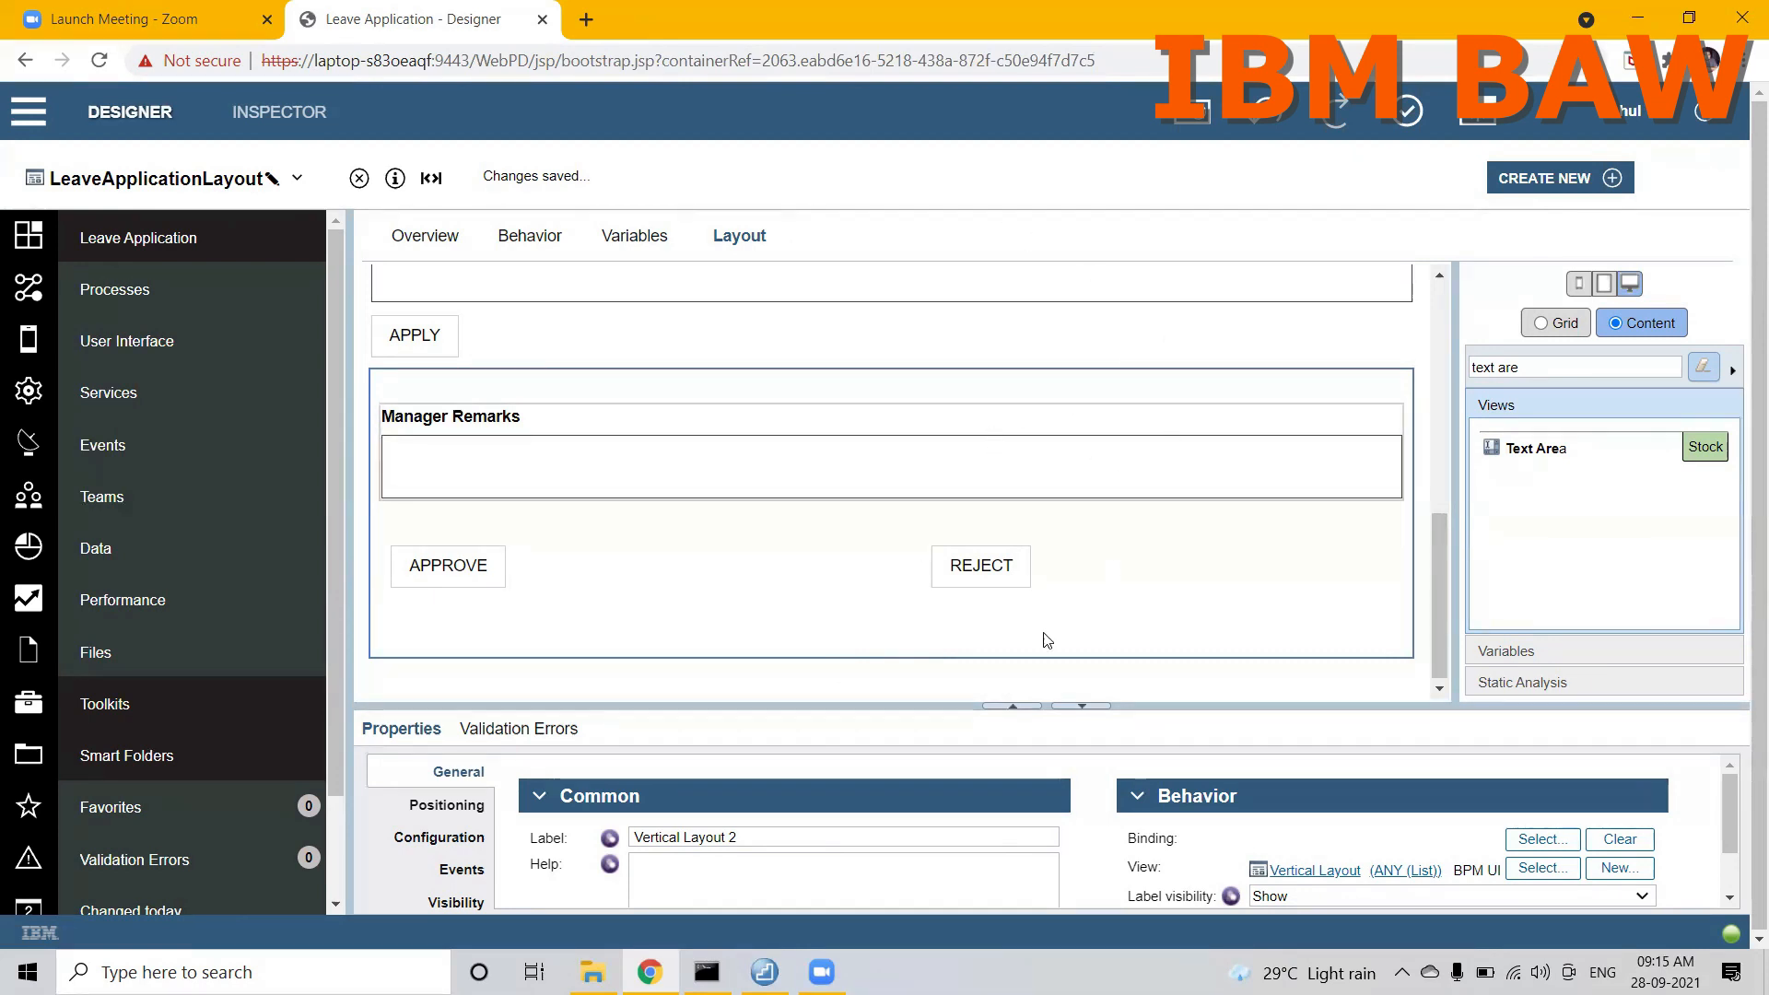
{"action": "left_click_drag", "start_coordinate": [700, 705], "coordinate": [731, 494]}
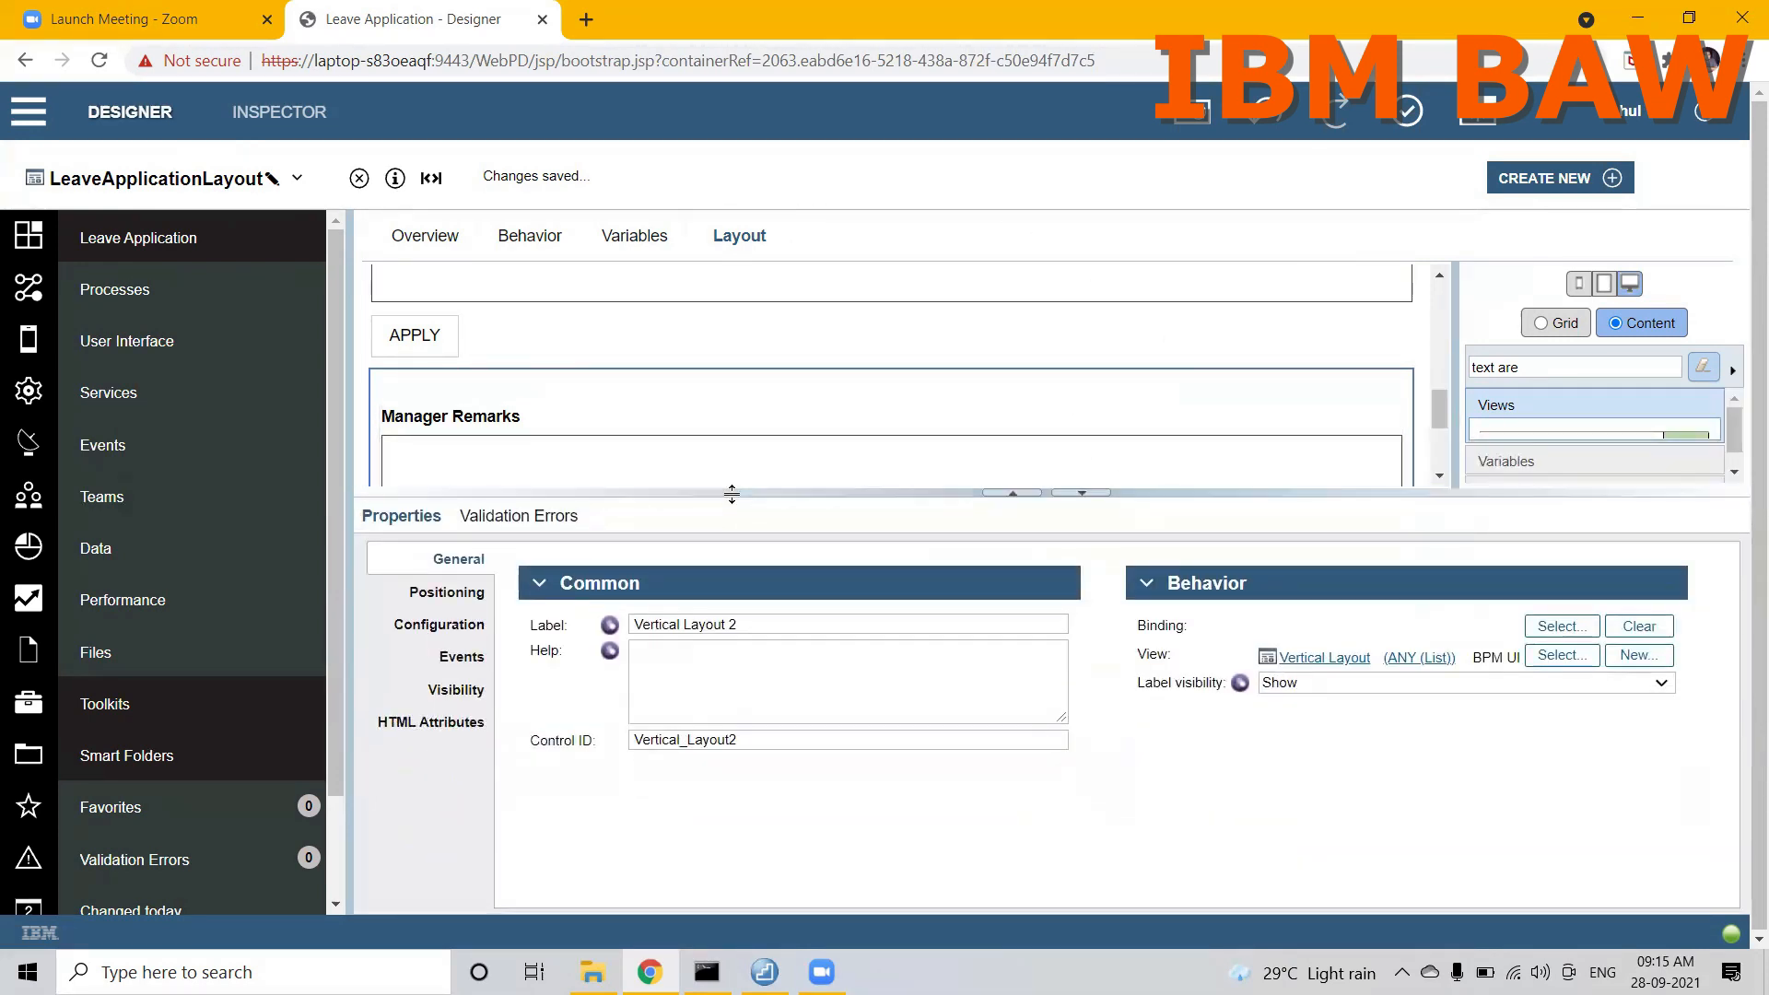
{"action": "left_click", "coordinate": [455, 690]}
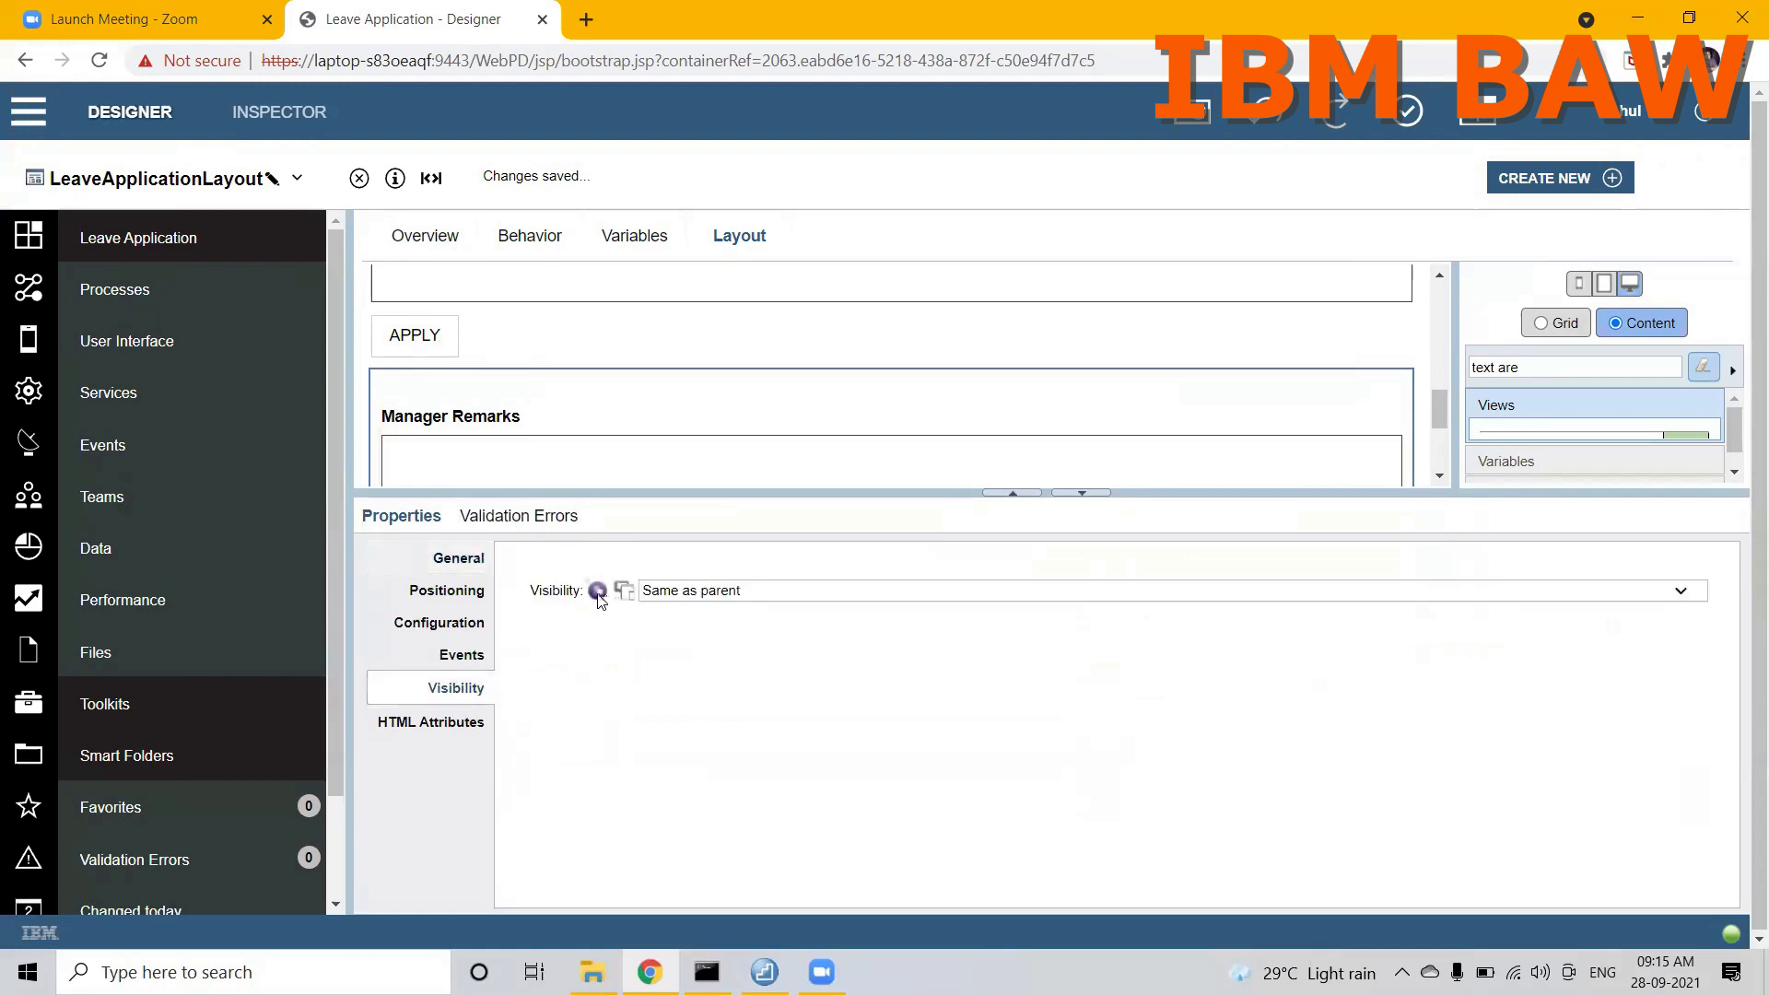
Step: Check the visibility (String) configuration option and bind the manager section layout's visibility to it
{"action": "left_click", "coordinate": [635, 236]}
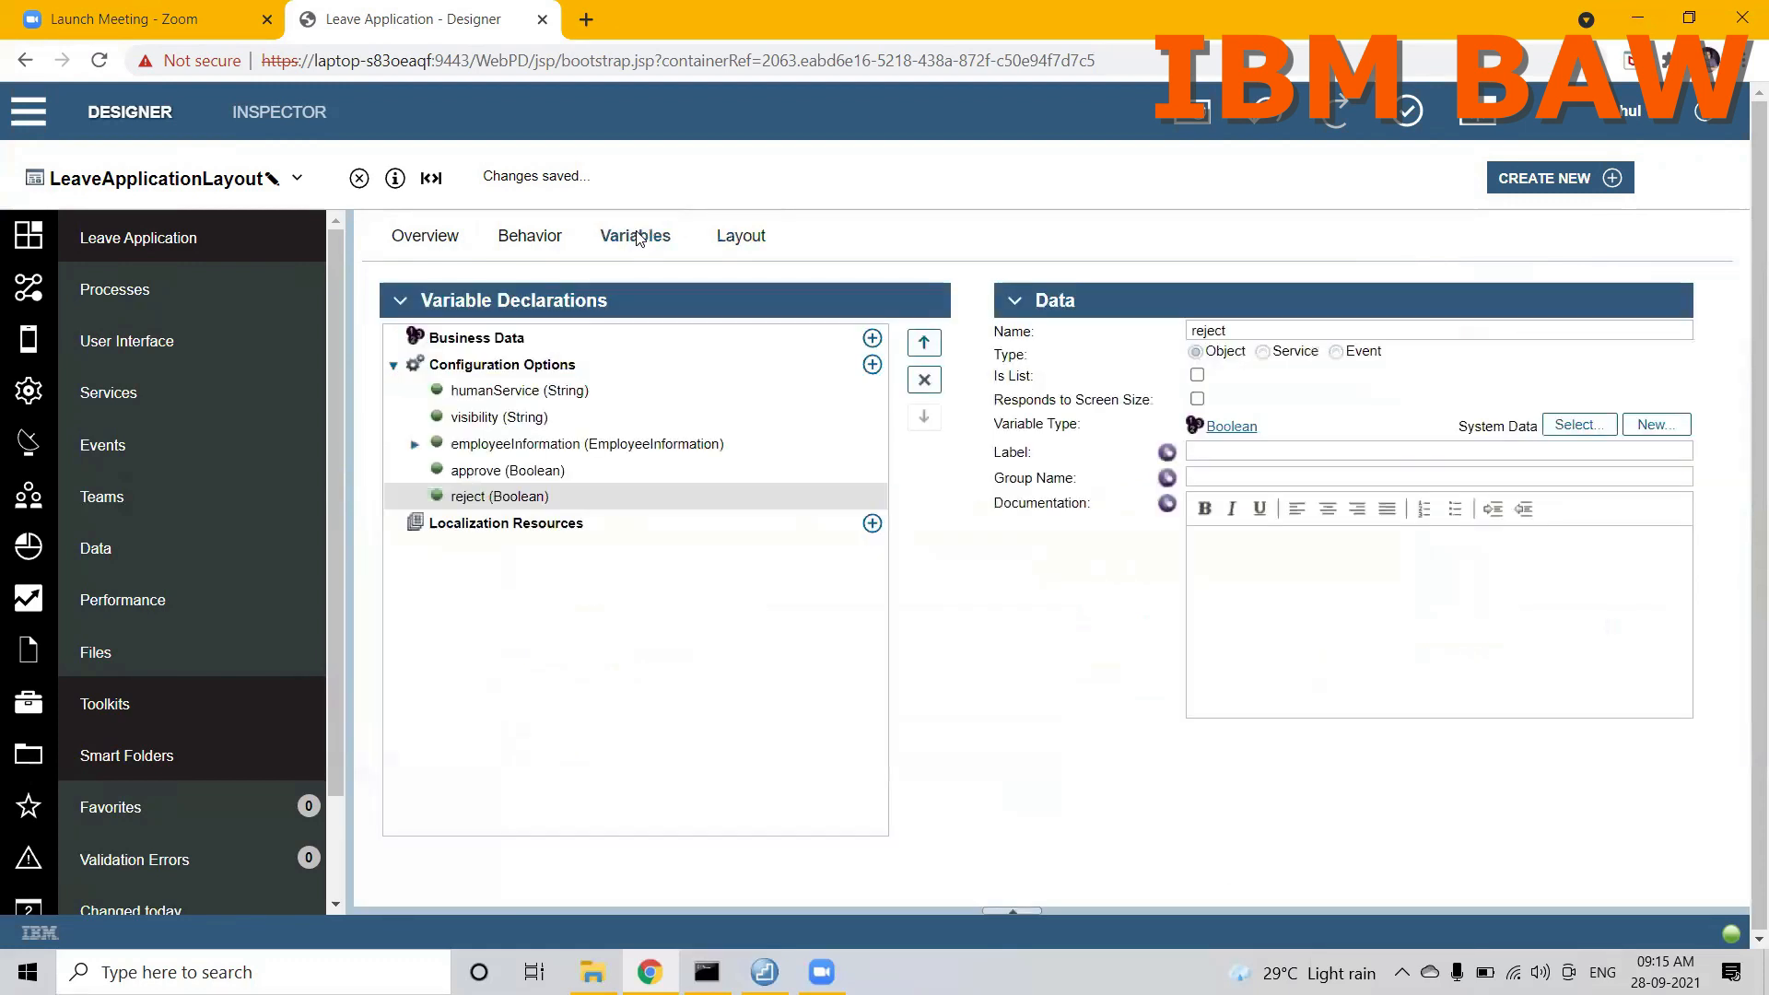
{"action": "left_click", "coordinate": [482, 422]}
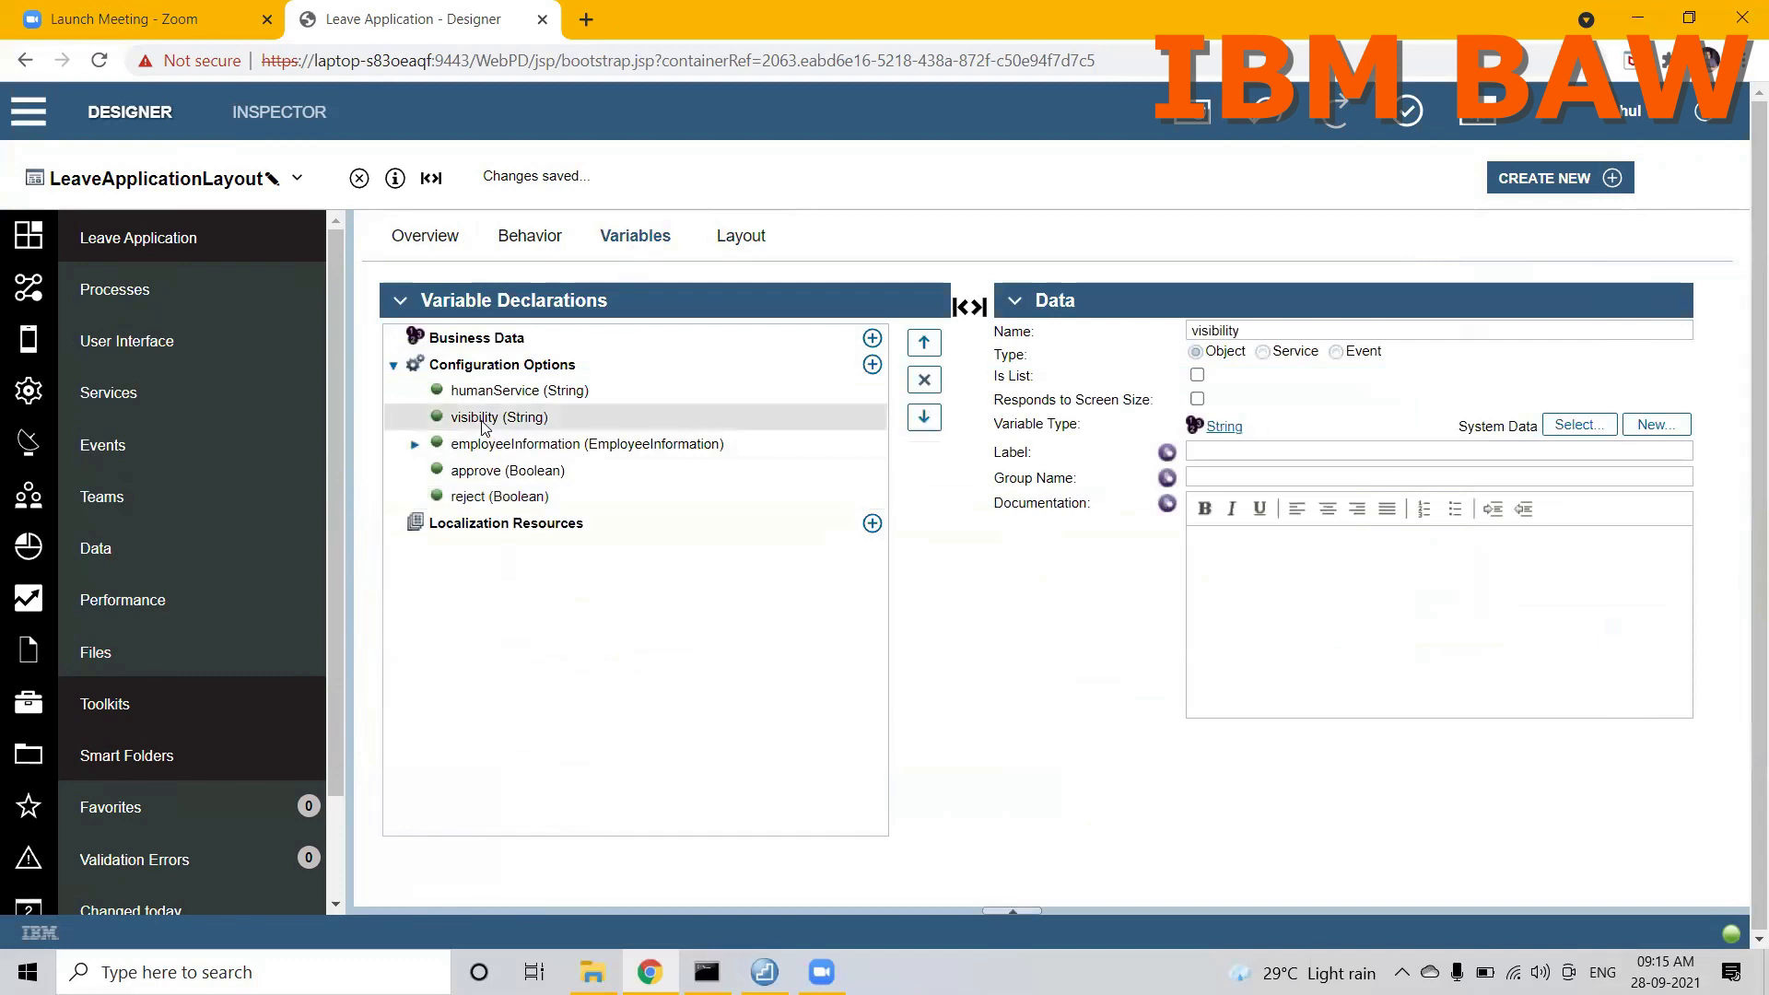
{"action": "left_click", "coordinate": [738, 238]}
{"action": "left_click", "coordinate": [674, 592]}
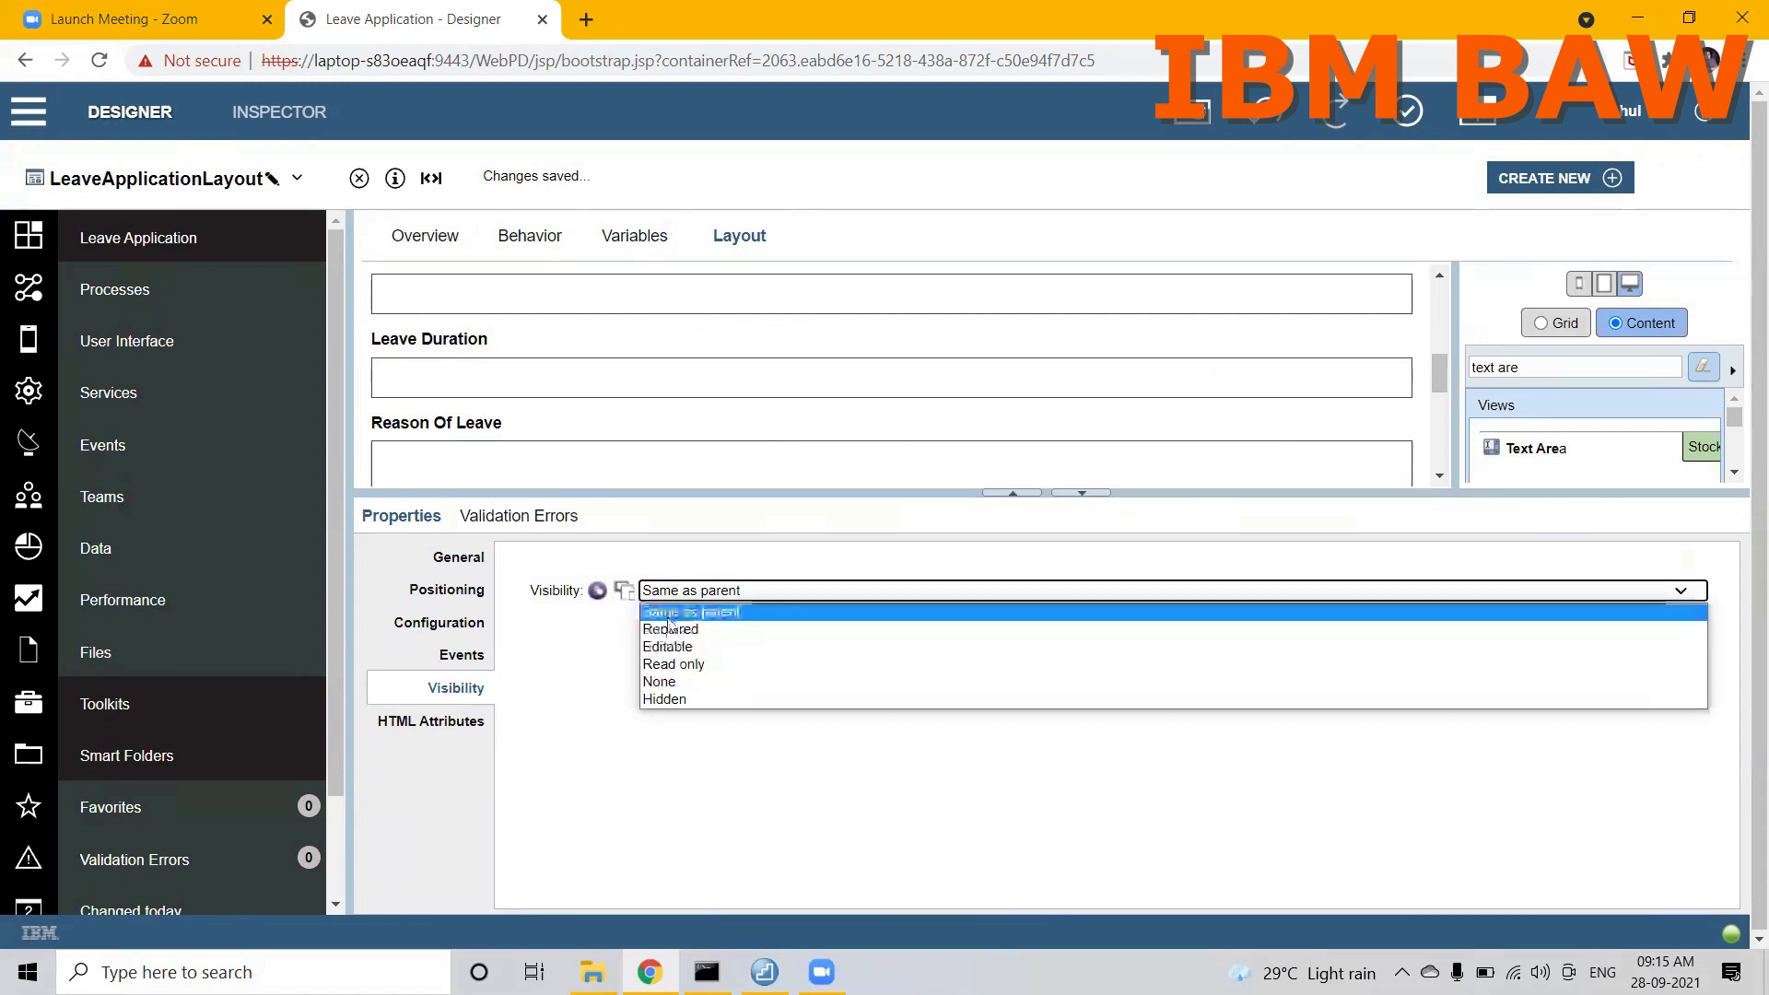
{"action": "left_click", "coordinate": [604, 705]}
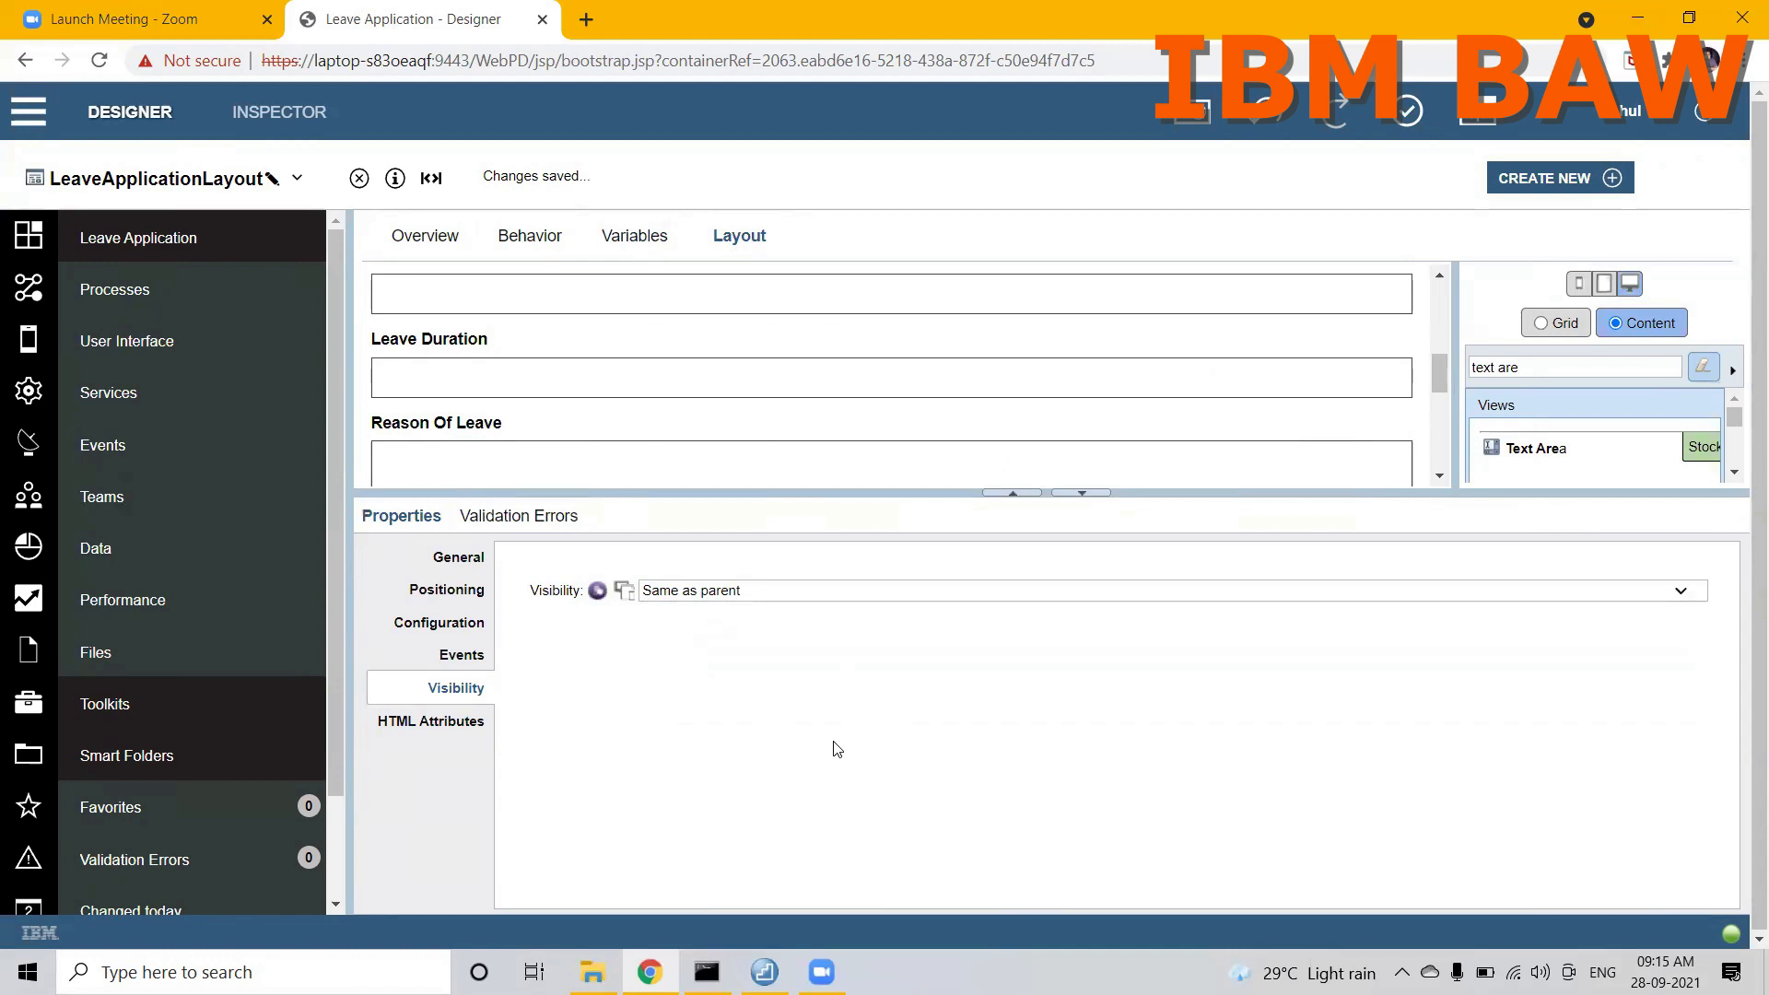
{"action": "left_click", "coordinate": [597, 593]}
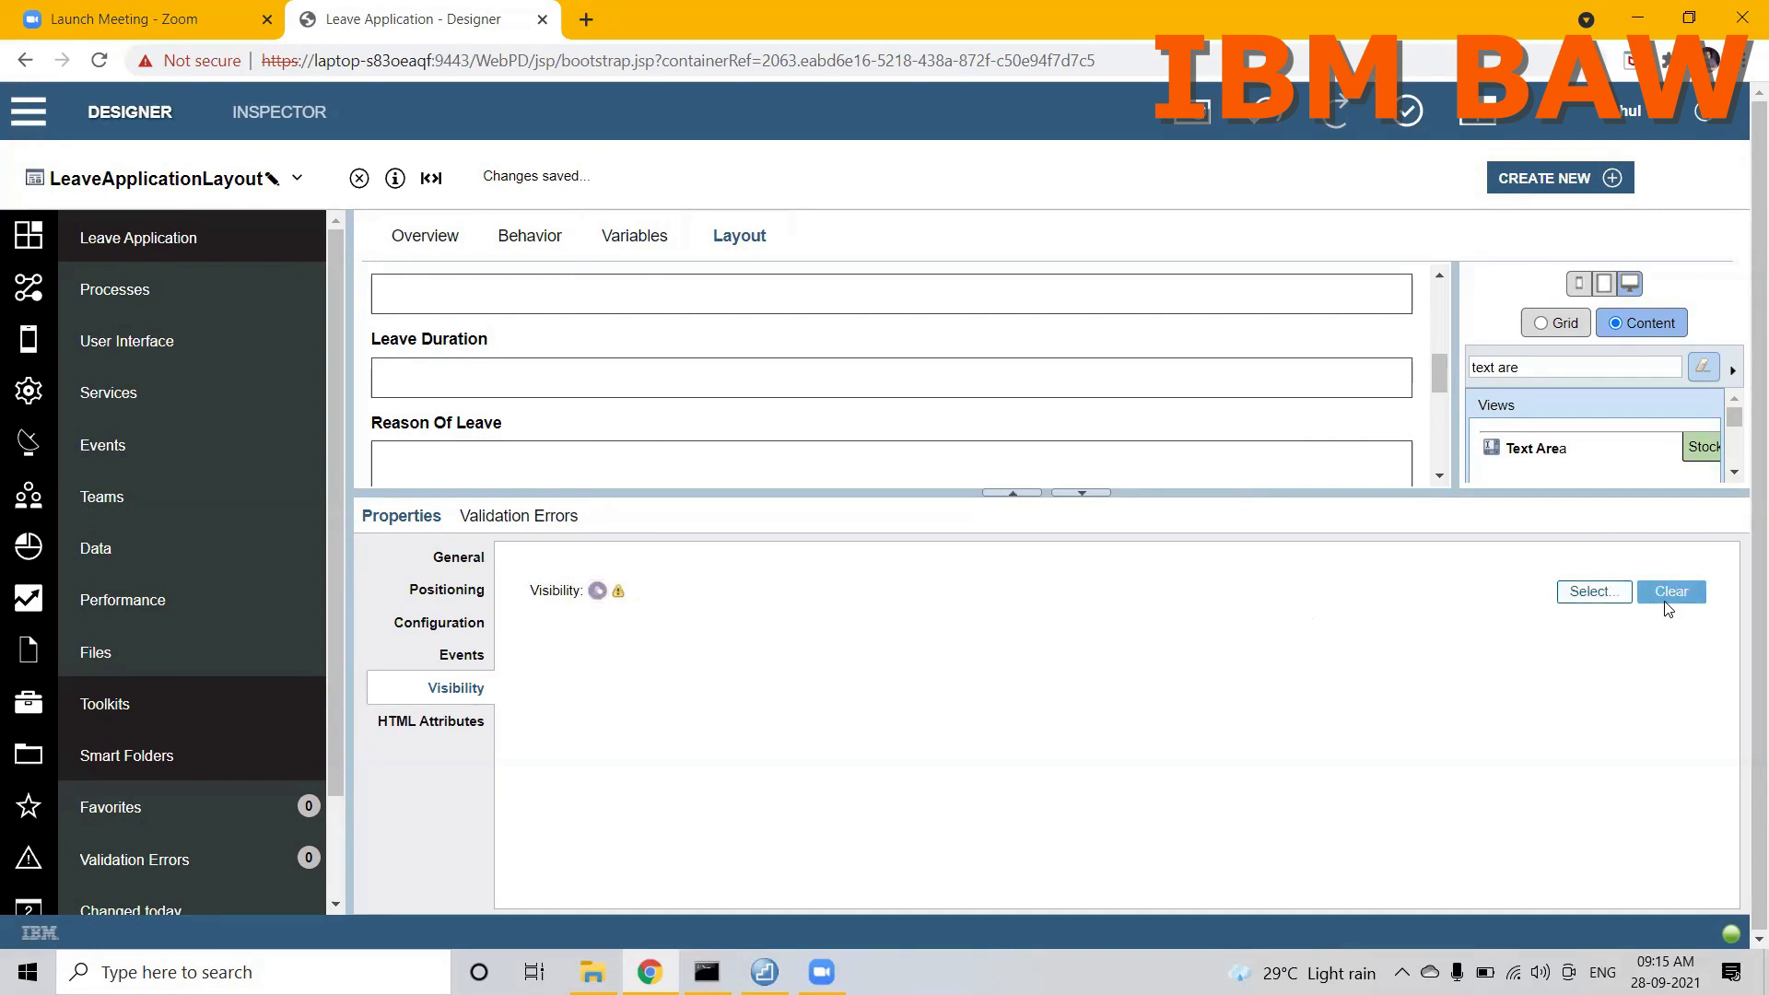
{"action": "left_click", "coordinate": [1611, 593]}
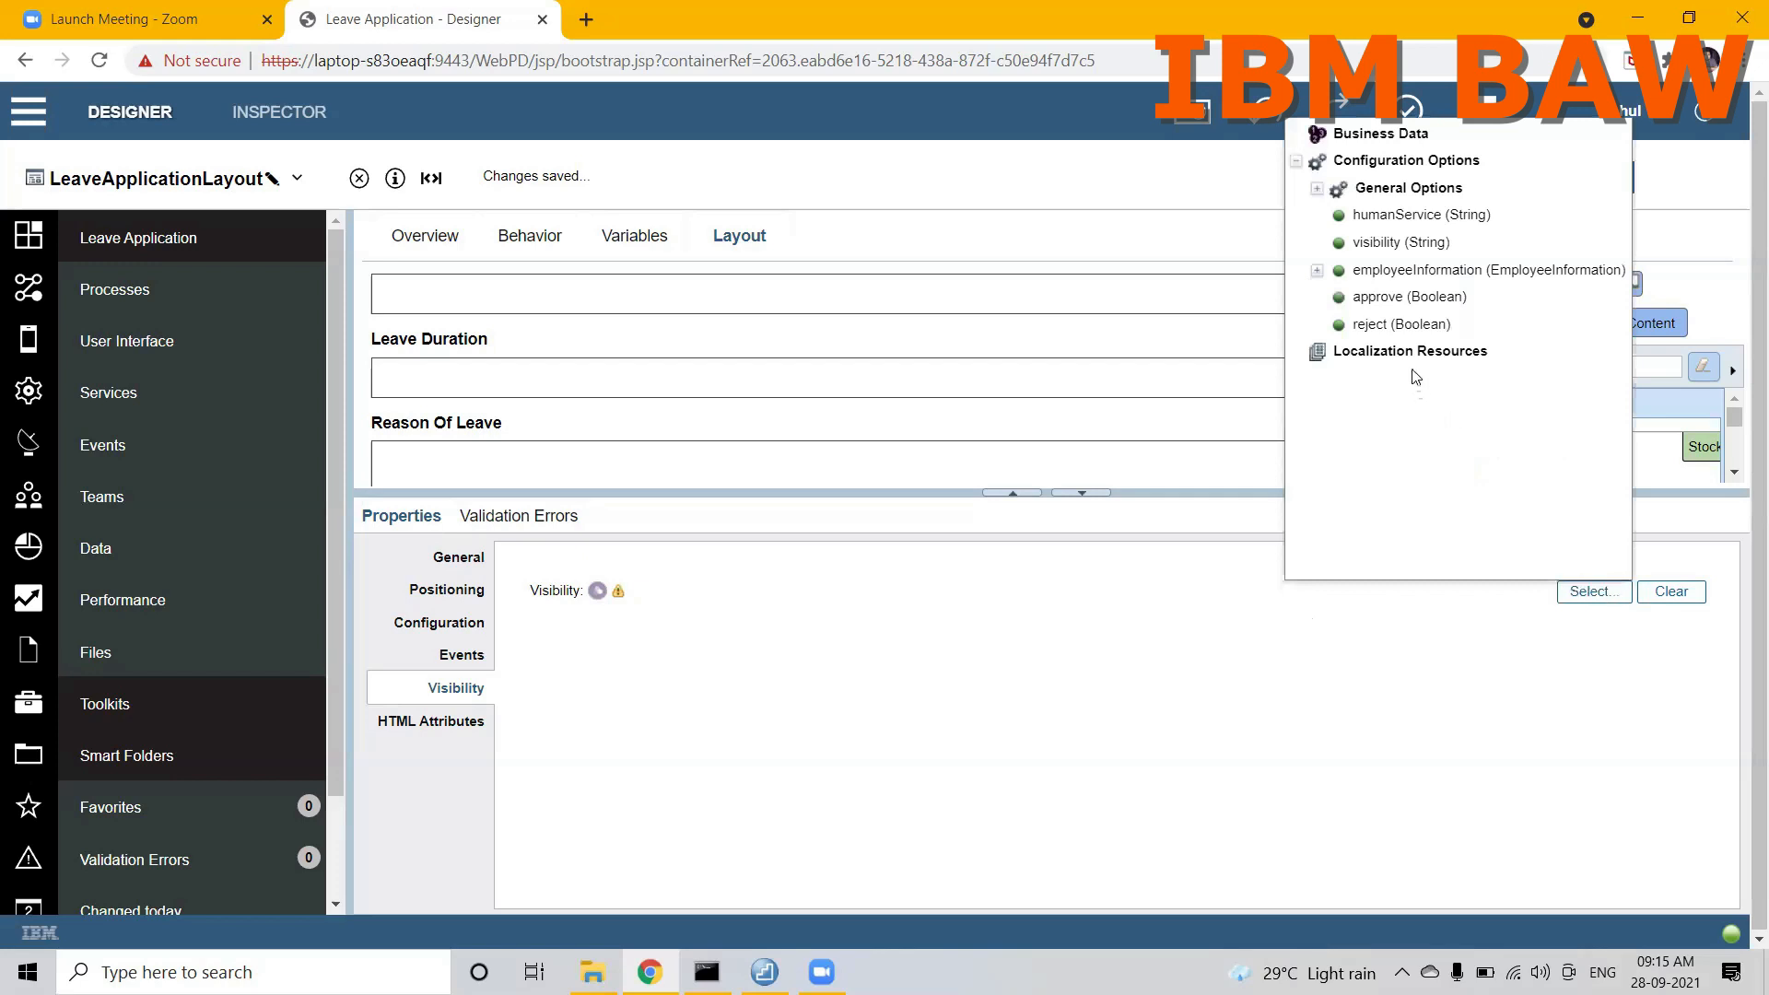
{"action": "left_click", "coordinate": [1389, 243]}
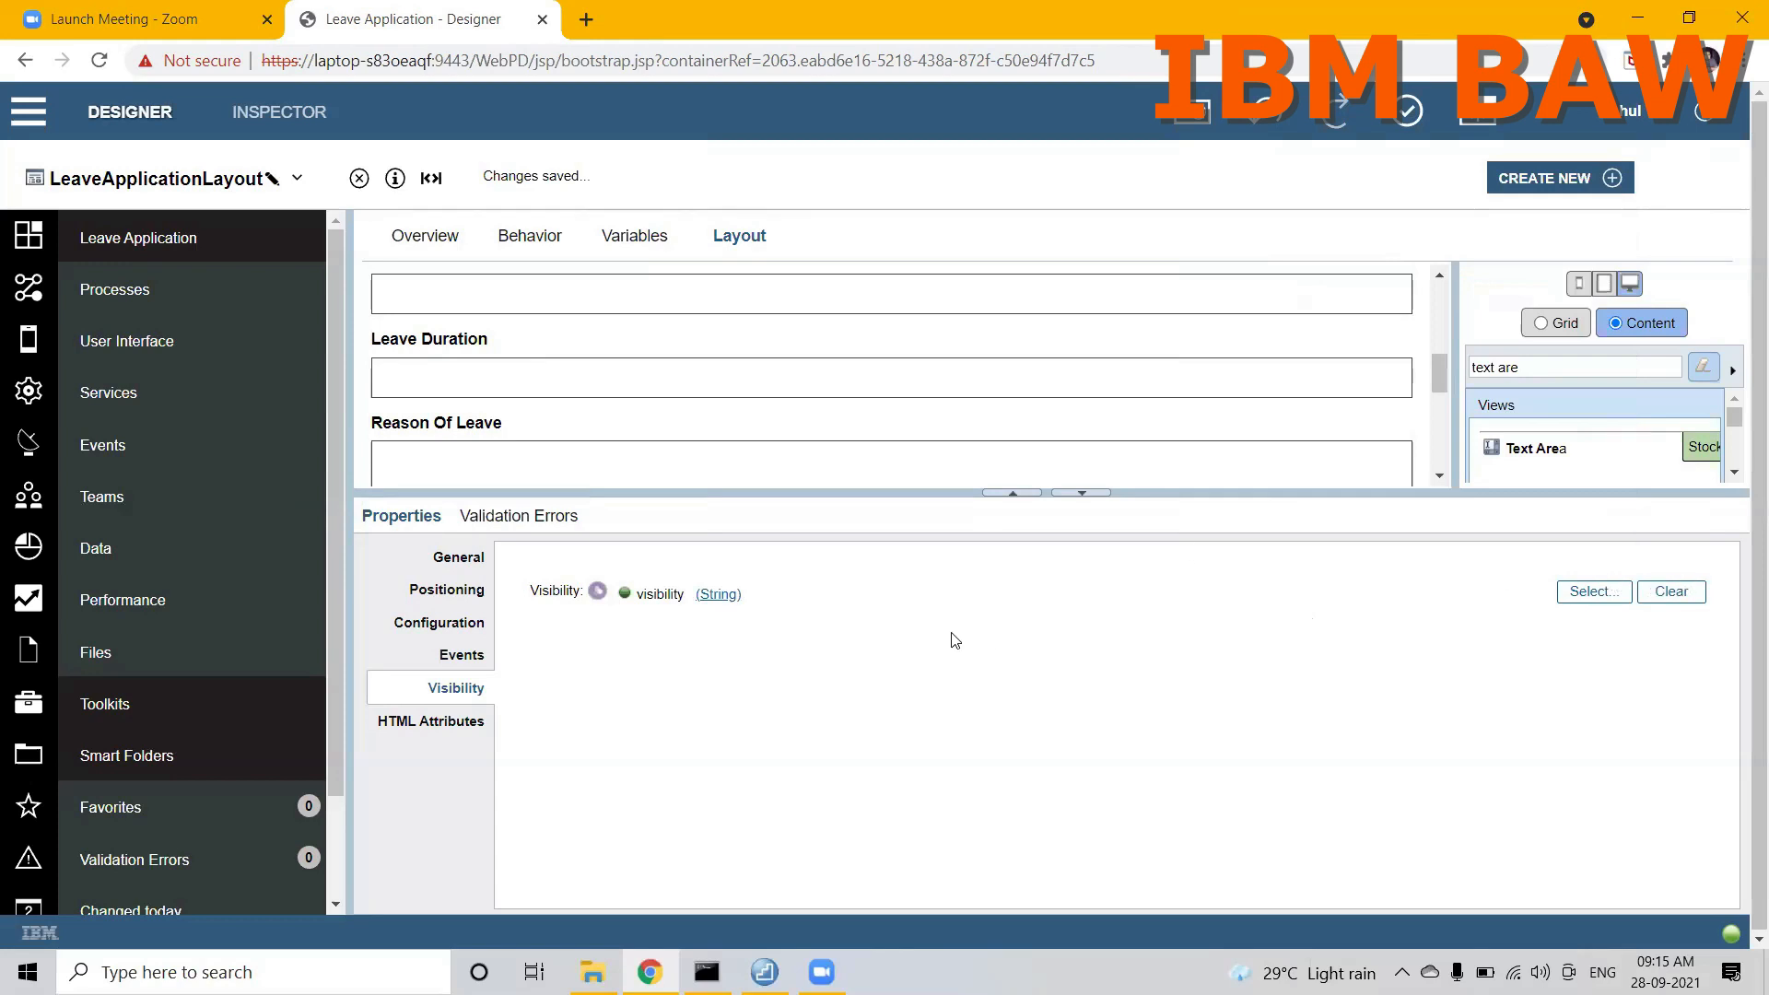
Step: Clear the manager section's visibility binding and select the visibility (String) option for it again
{"action": "left_click", "coordinate": [1674, 592]}
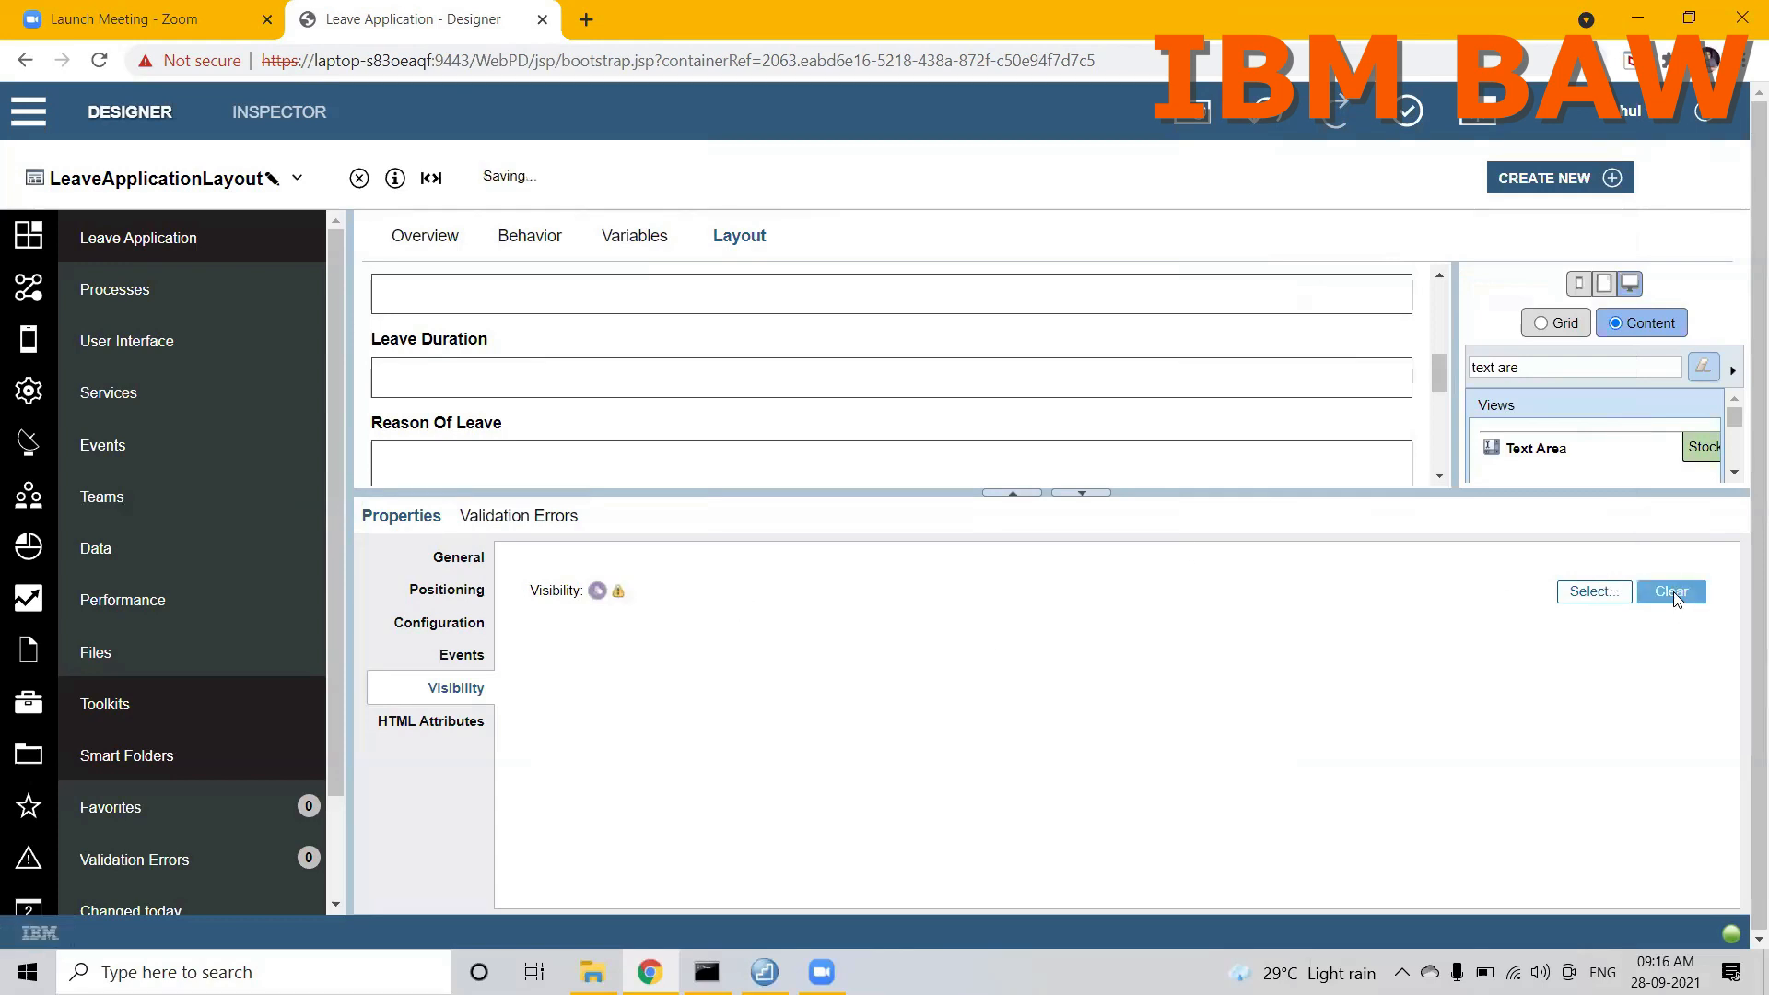
{"action": "left_click", "coordinate": [1594, 592]}
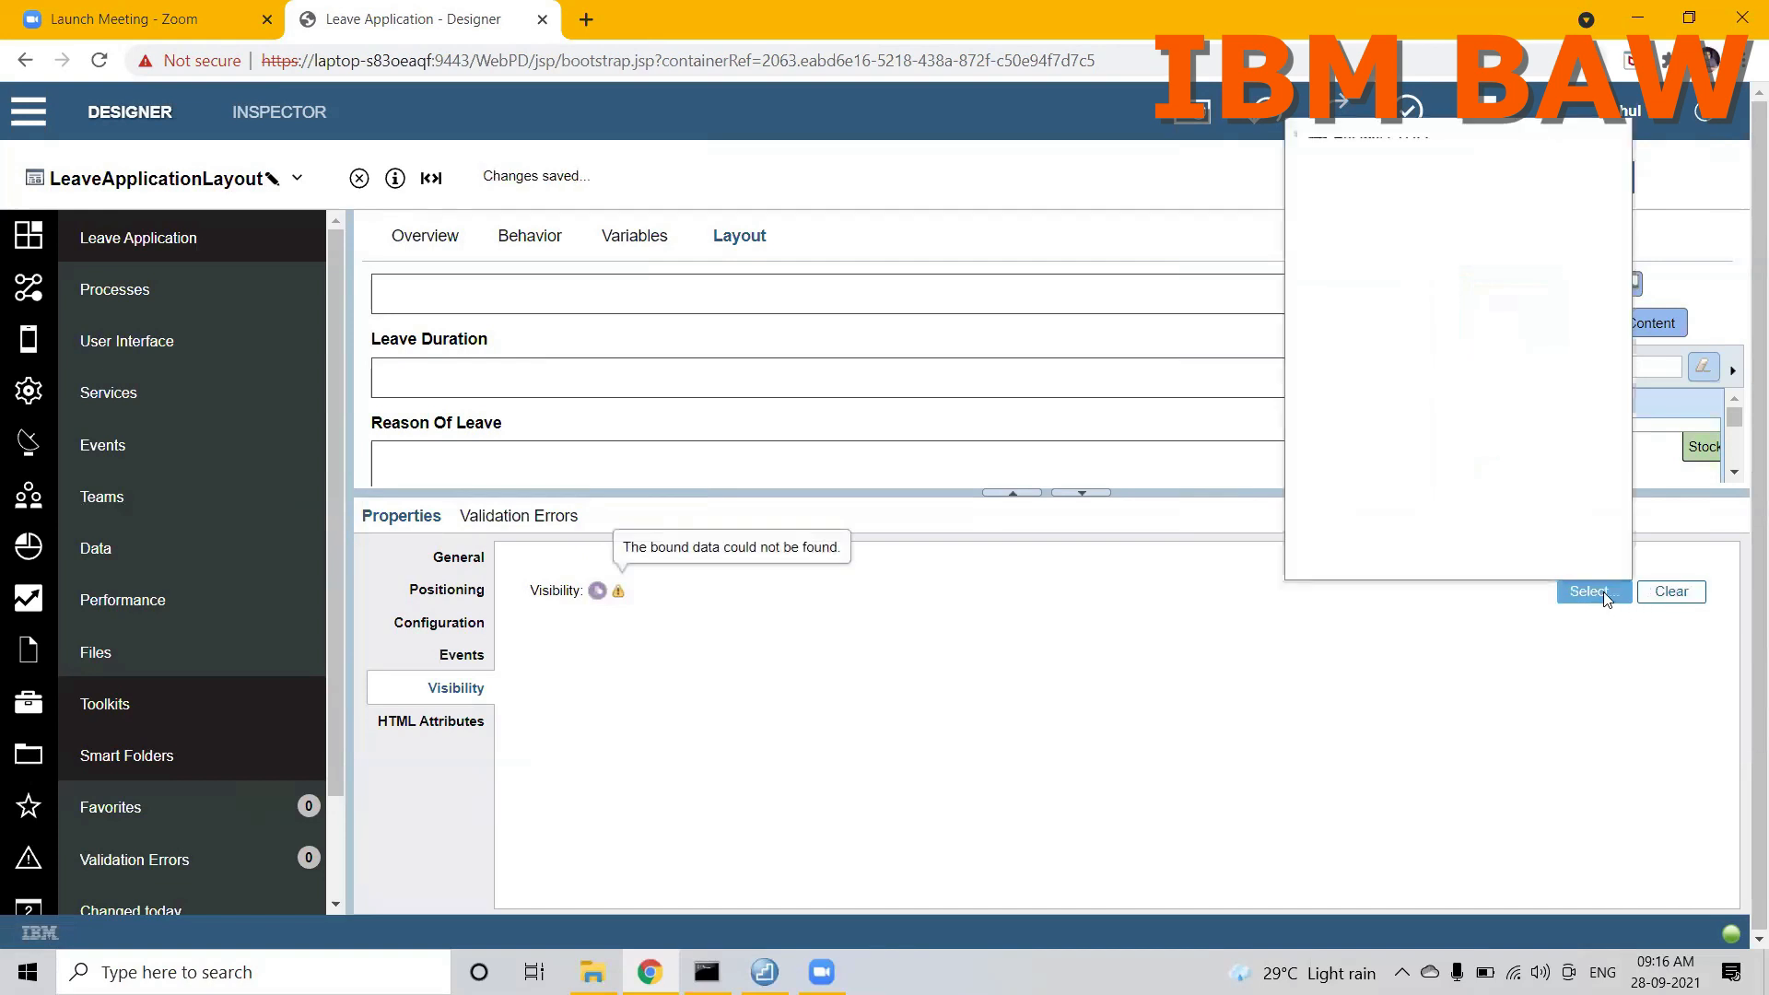
{"action": "left_click", "coordinate": [1354, 244]}
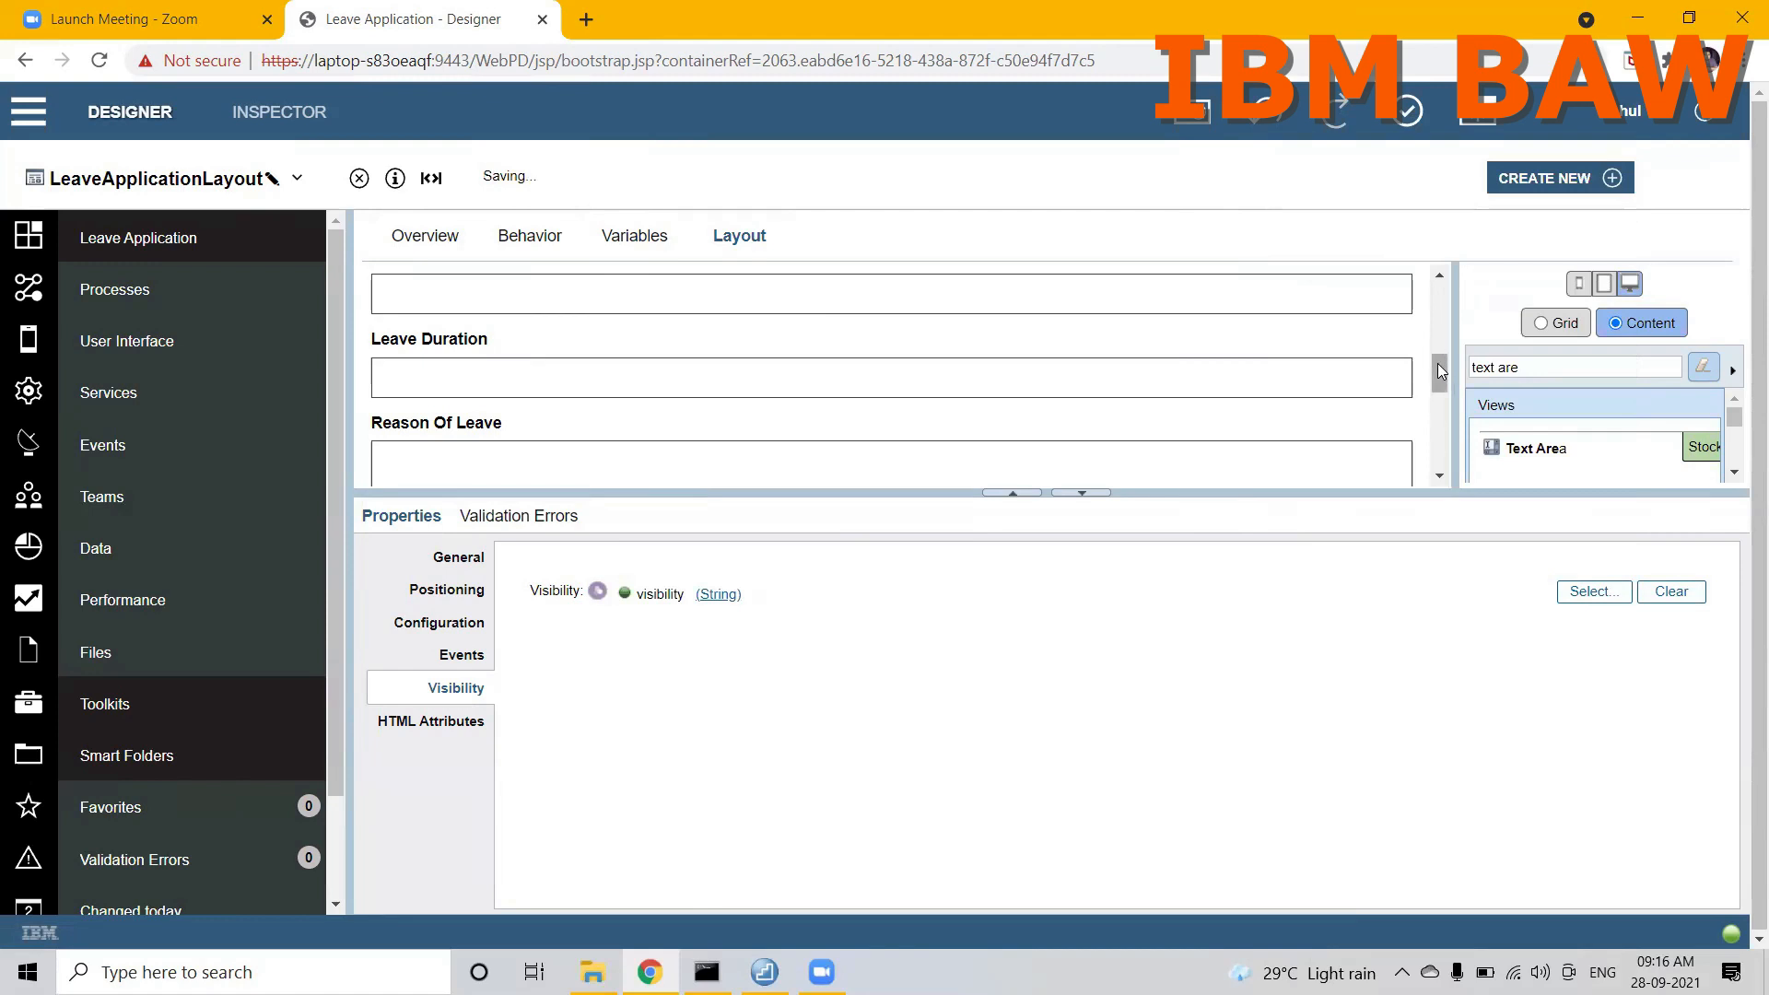
{"action": "left_click_drag", "start_coordinate": [1441, 369], "coordinate": [1441, 433]}
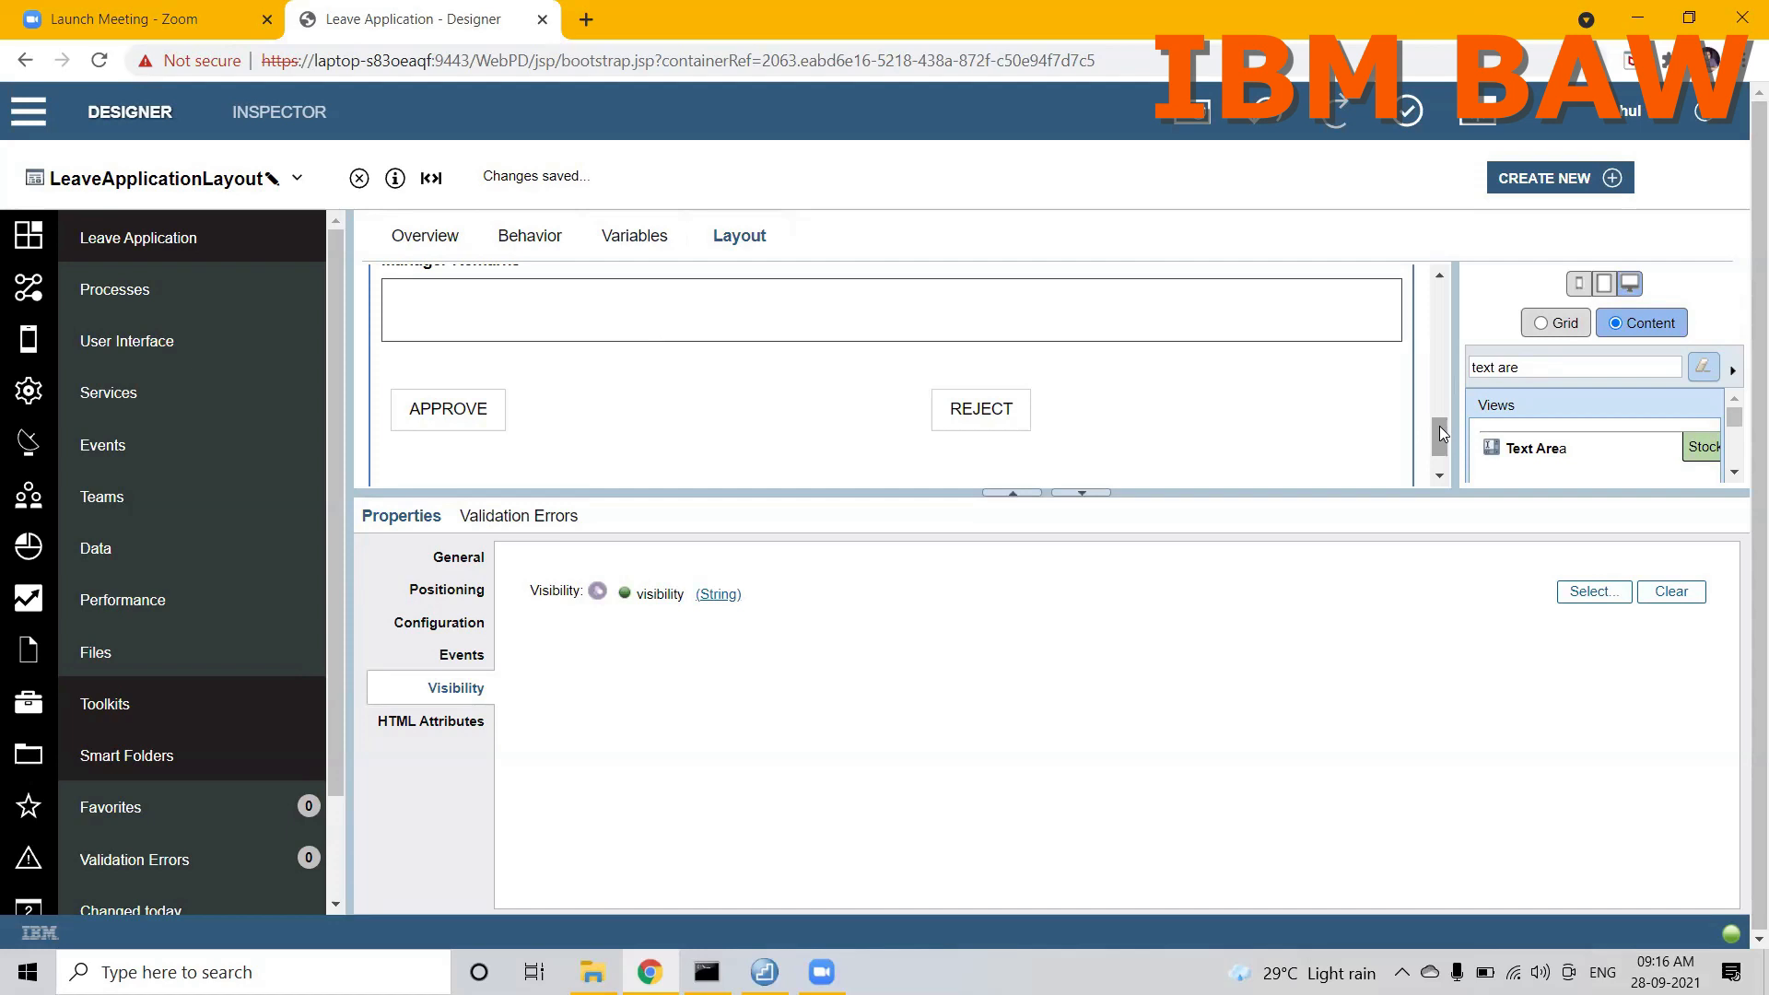
{"action": "mouse_move", "coordinate": [1440, 432]}
{"action": "left_mouse_down"}
{"action": "mouse_move", "coordinate": [1443, 413]}
{"action": "mouse_move", "coordinate": [1442, 450]}
{"action": "mouse_move", "coordinate": [1441, 396]}
{"action": "left_mouse_up"}
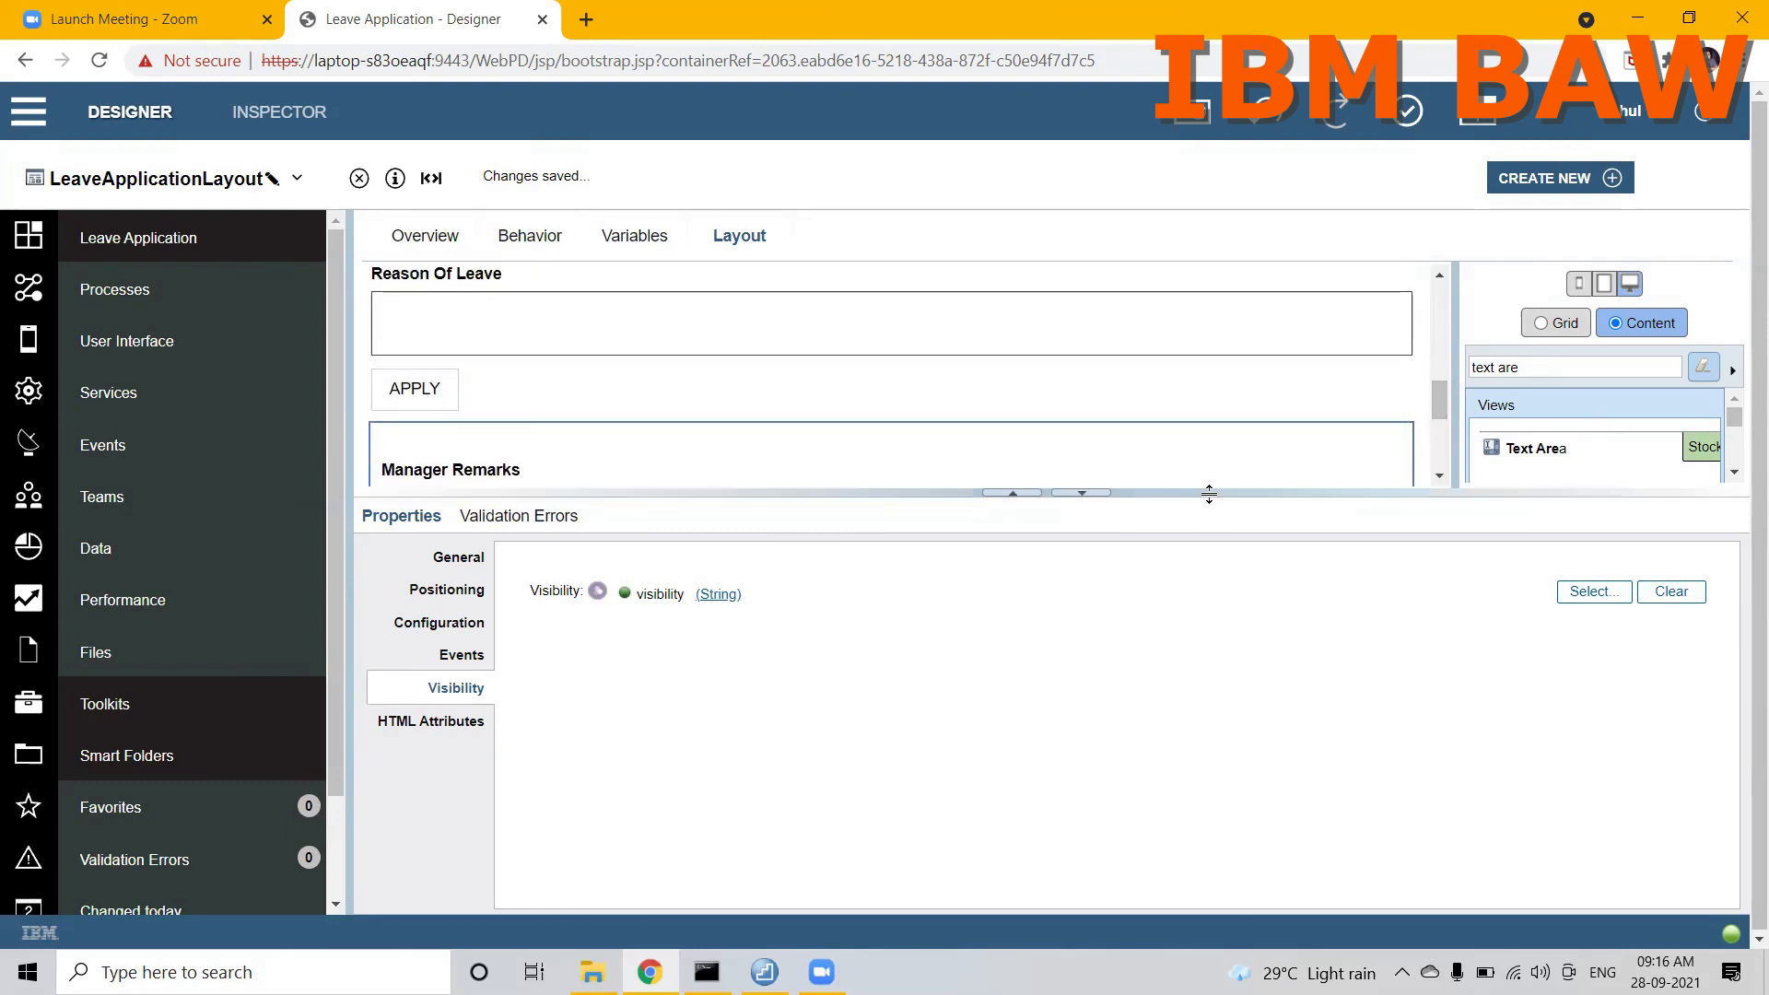
{"action": "left_click_drag", "start_coordinate": [1209, 494], "coordinate": [1207, 708]}
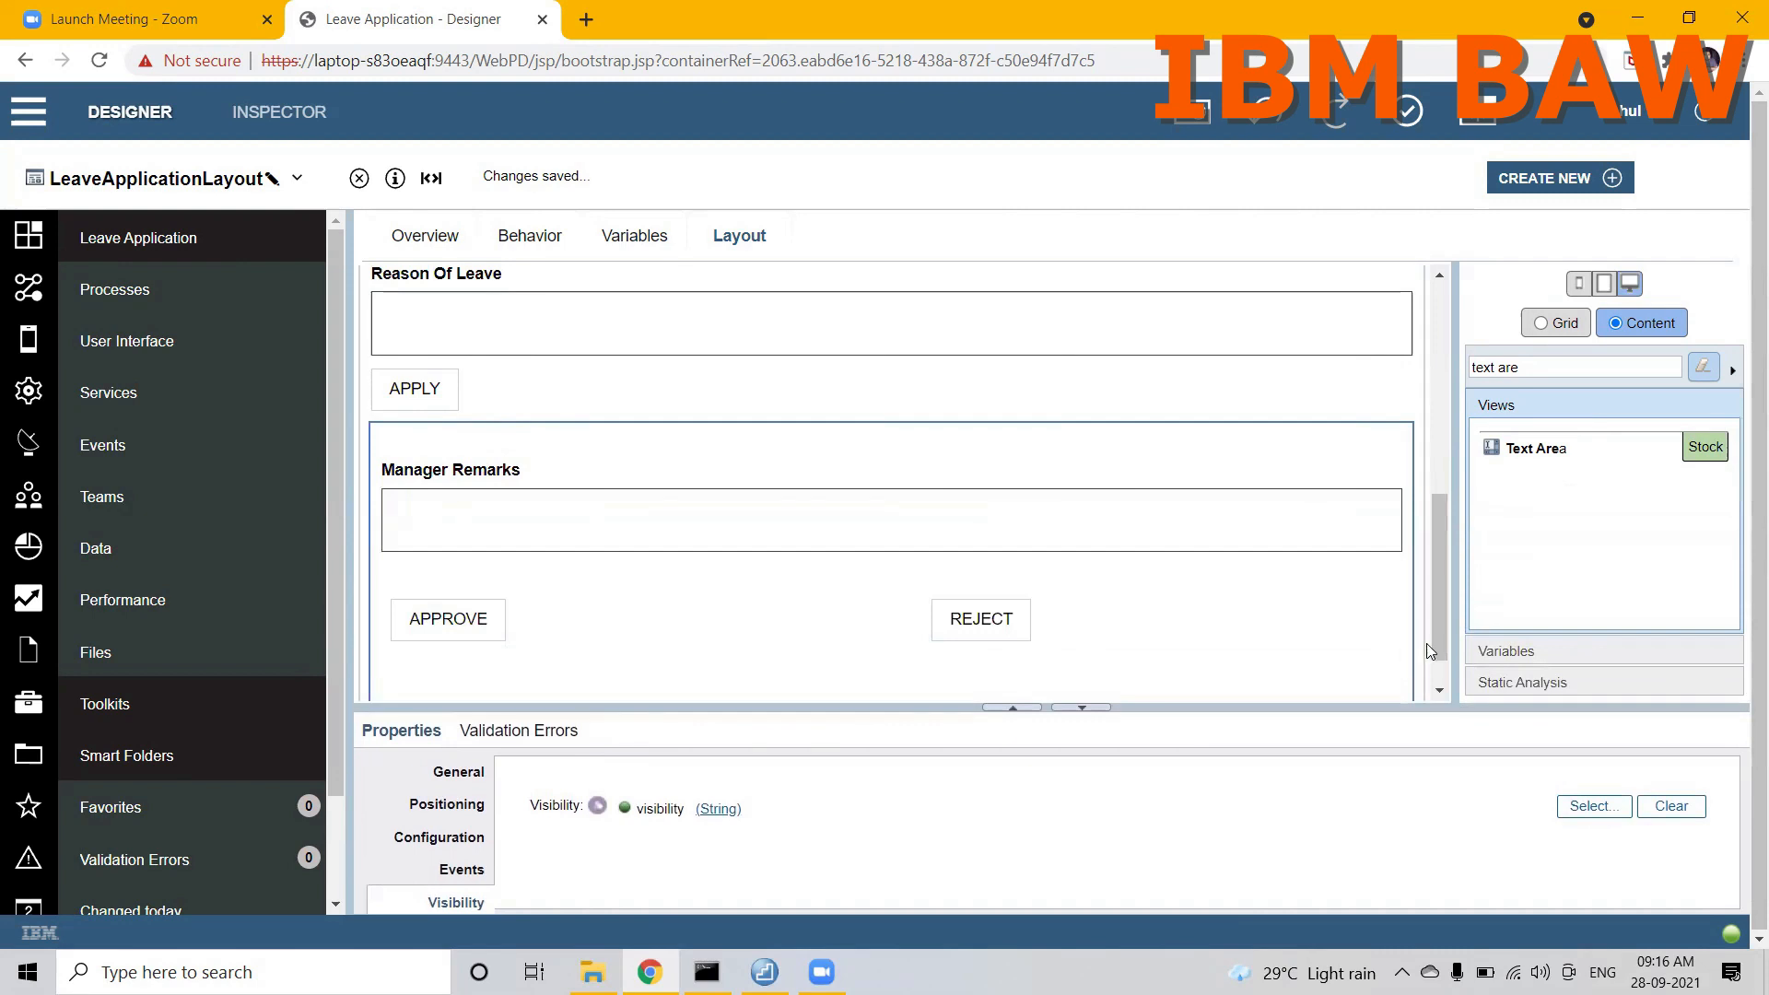
{"action": "left_click_drag", "start_coordinate": [1442, 638], "coordinate": [1439, 607]}
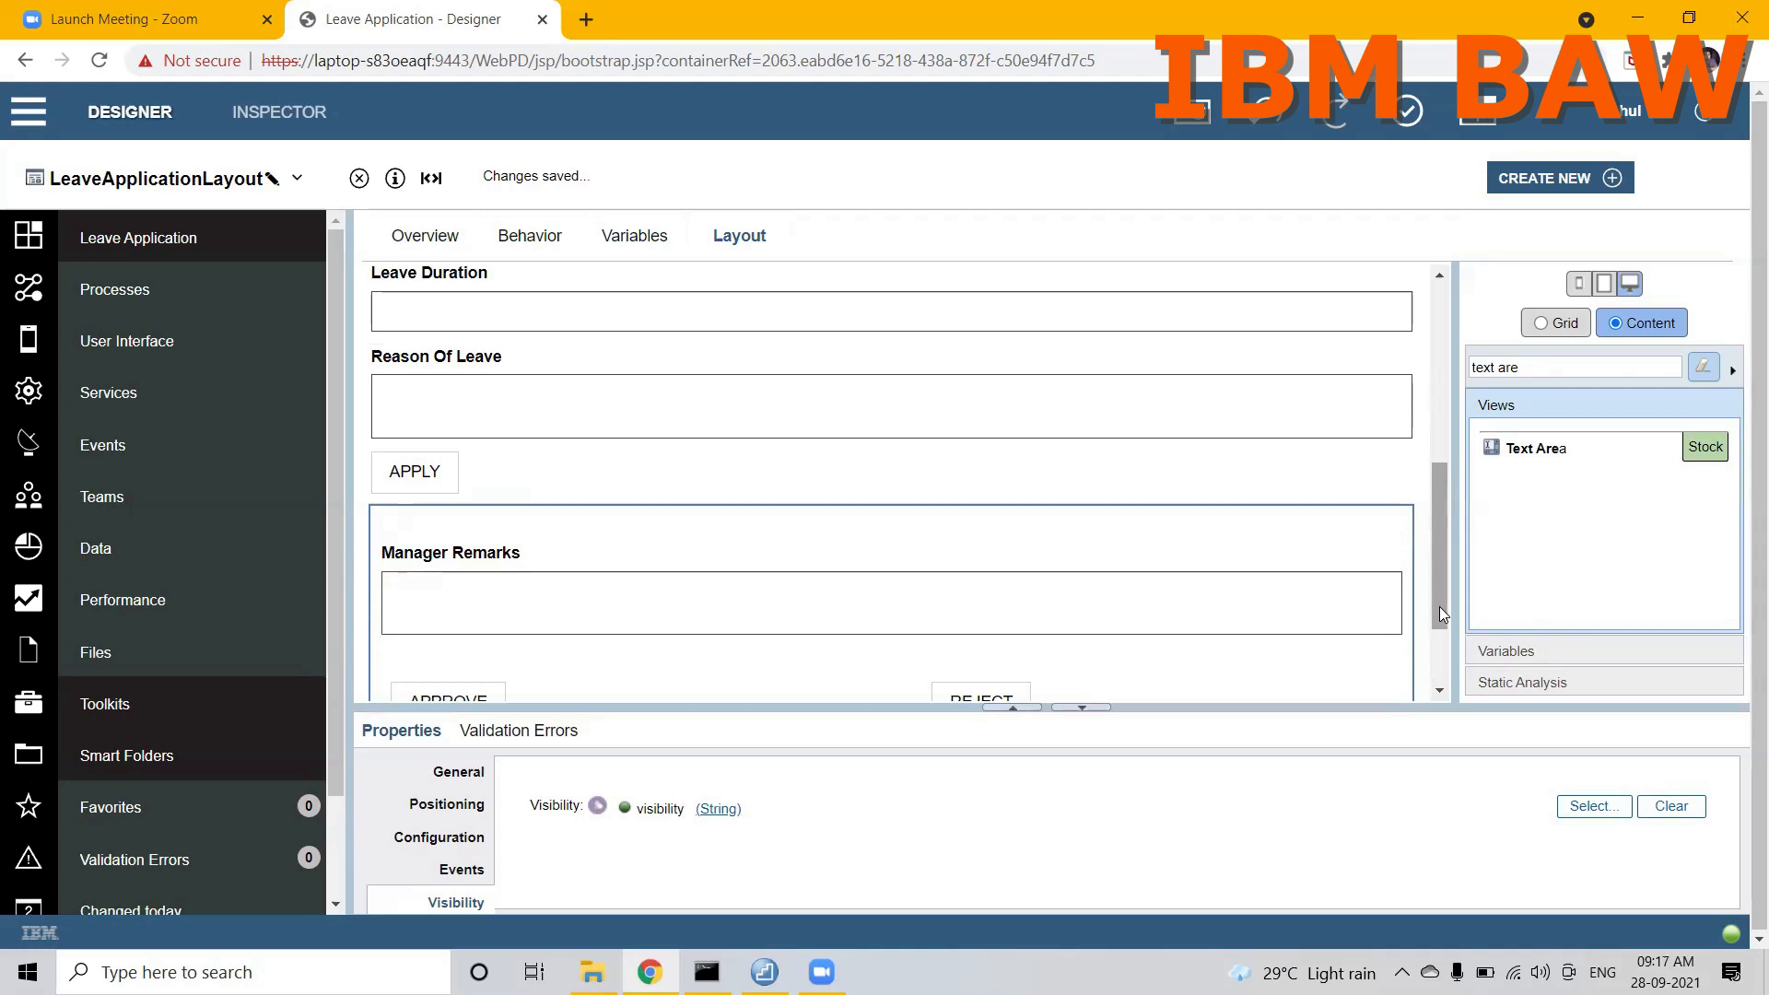
{"action": "left_click_drag", "start_coordinate": [1439, 606], "coordinate": [1428, 663]}
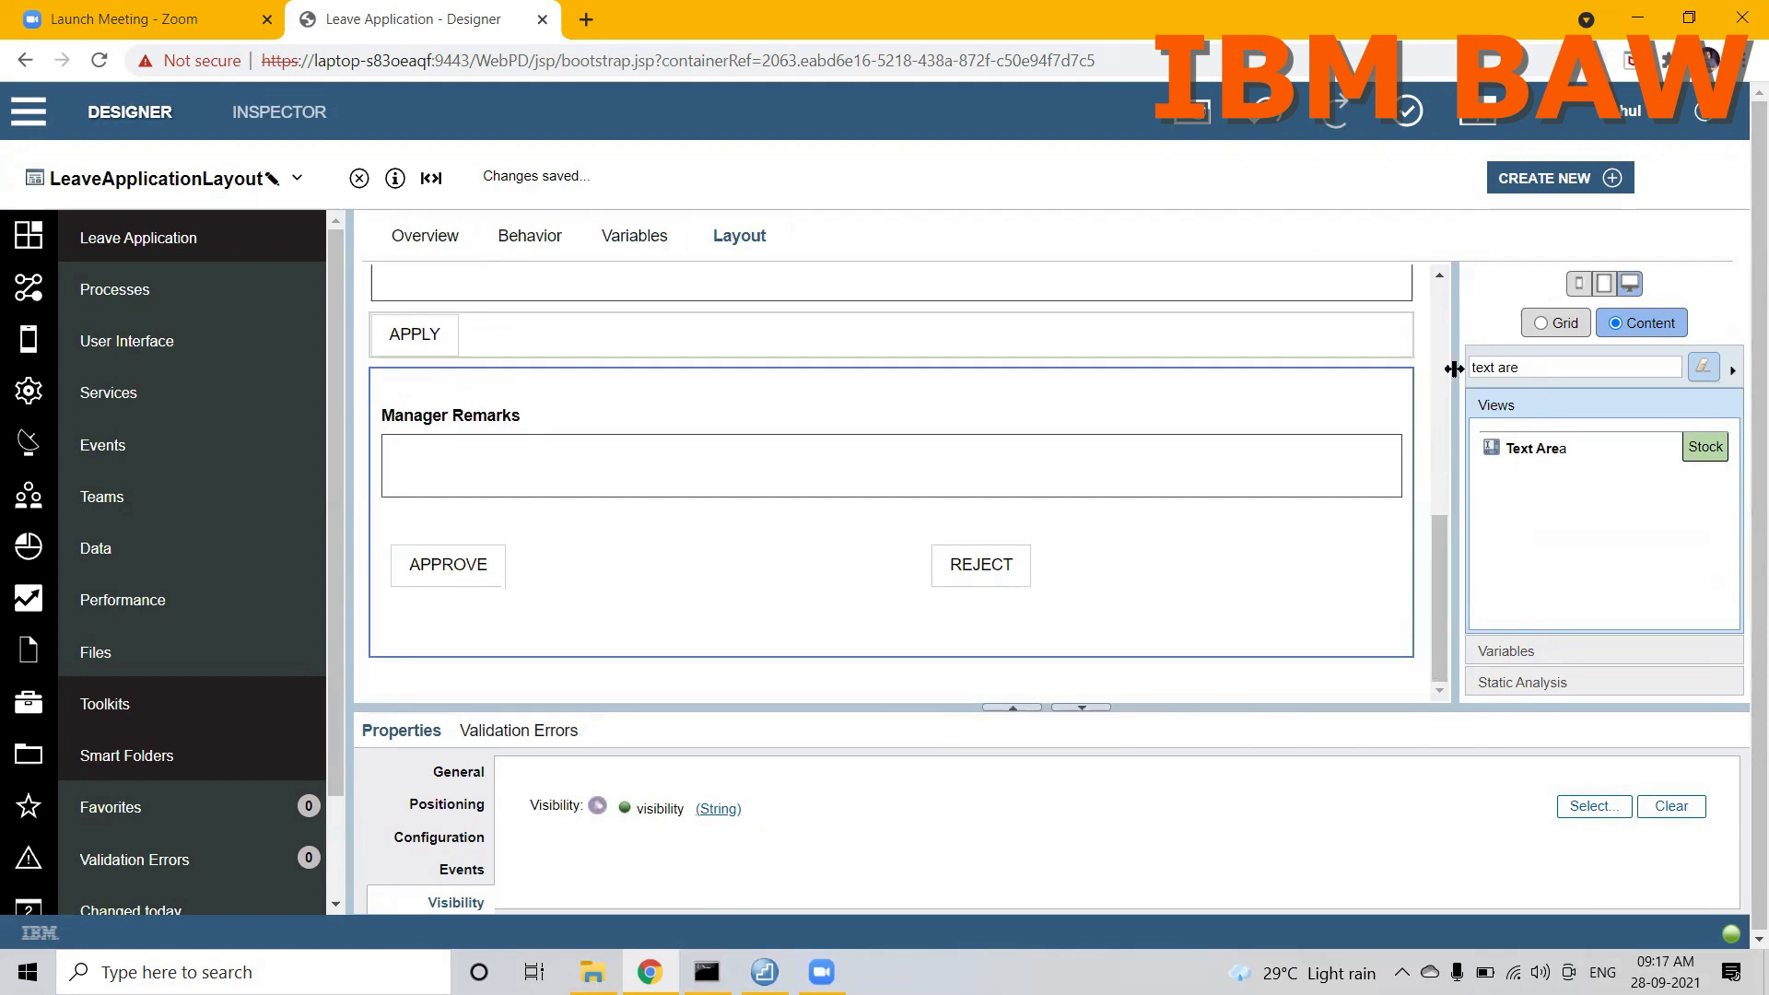
{"action": "mouse_move", "coordinate": [1443, 535]}
{"action": "left_mouse_down"}
{"action": "mouse_move", "coordinate": [1439, 455]}
{"action": "mouse_move", "coordinate": [1436, 553]}
{"action": "left_mouse_up"}
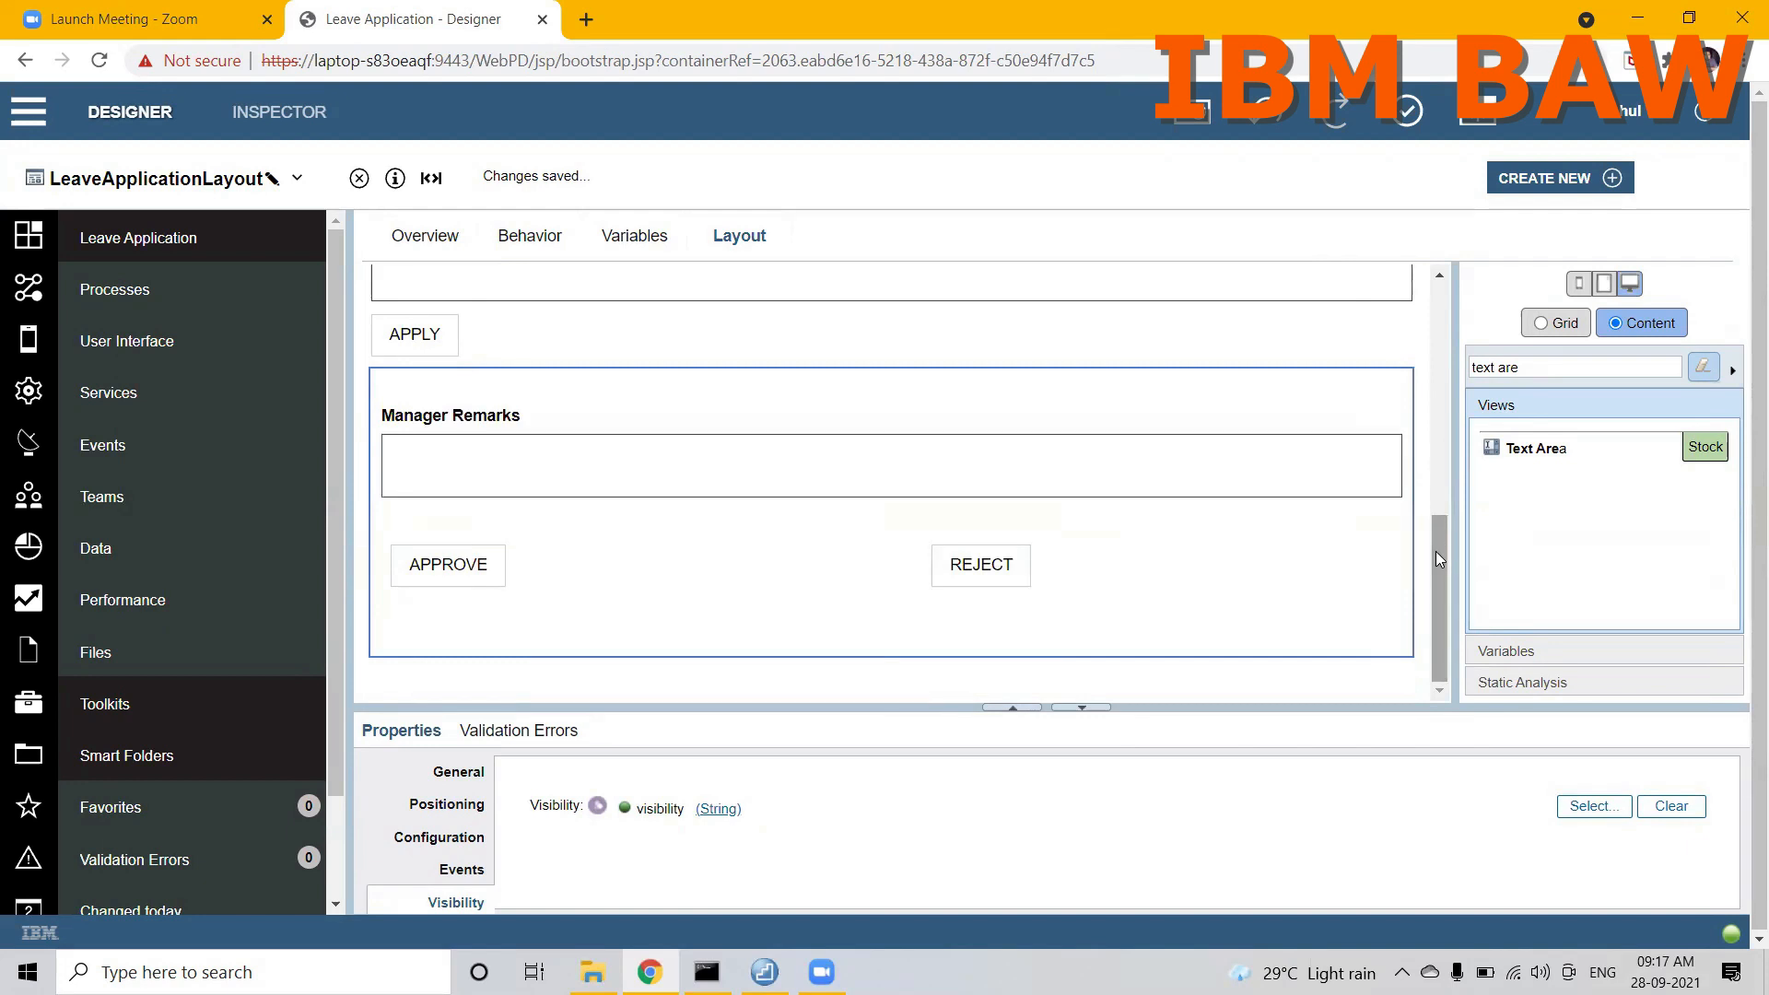
{"action": "left_click_drag", "start_coordinate": [1435, 551], "coordinate": [1441, 337]}
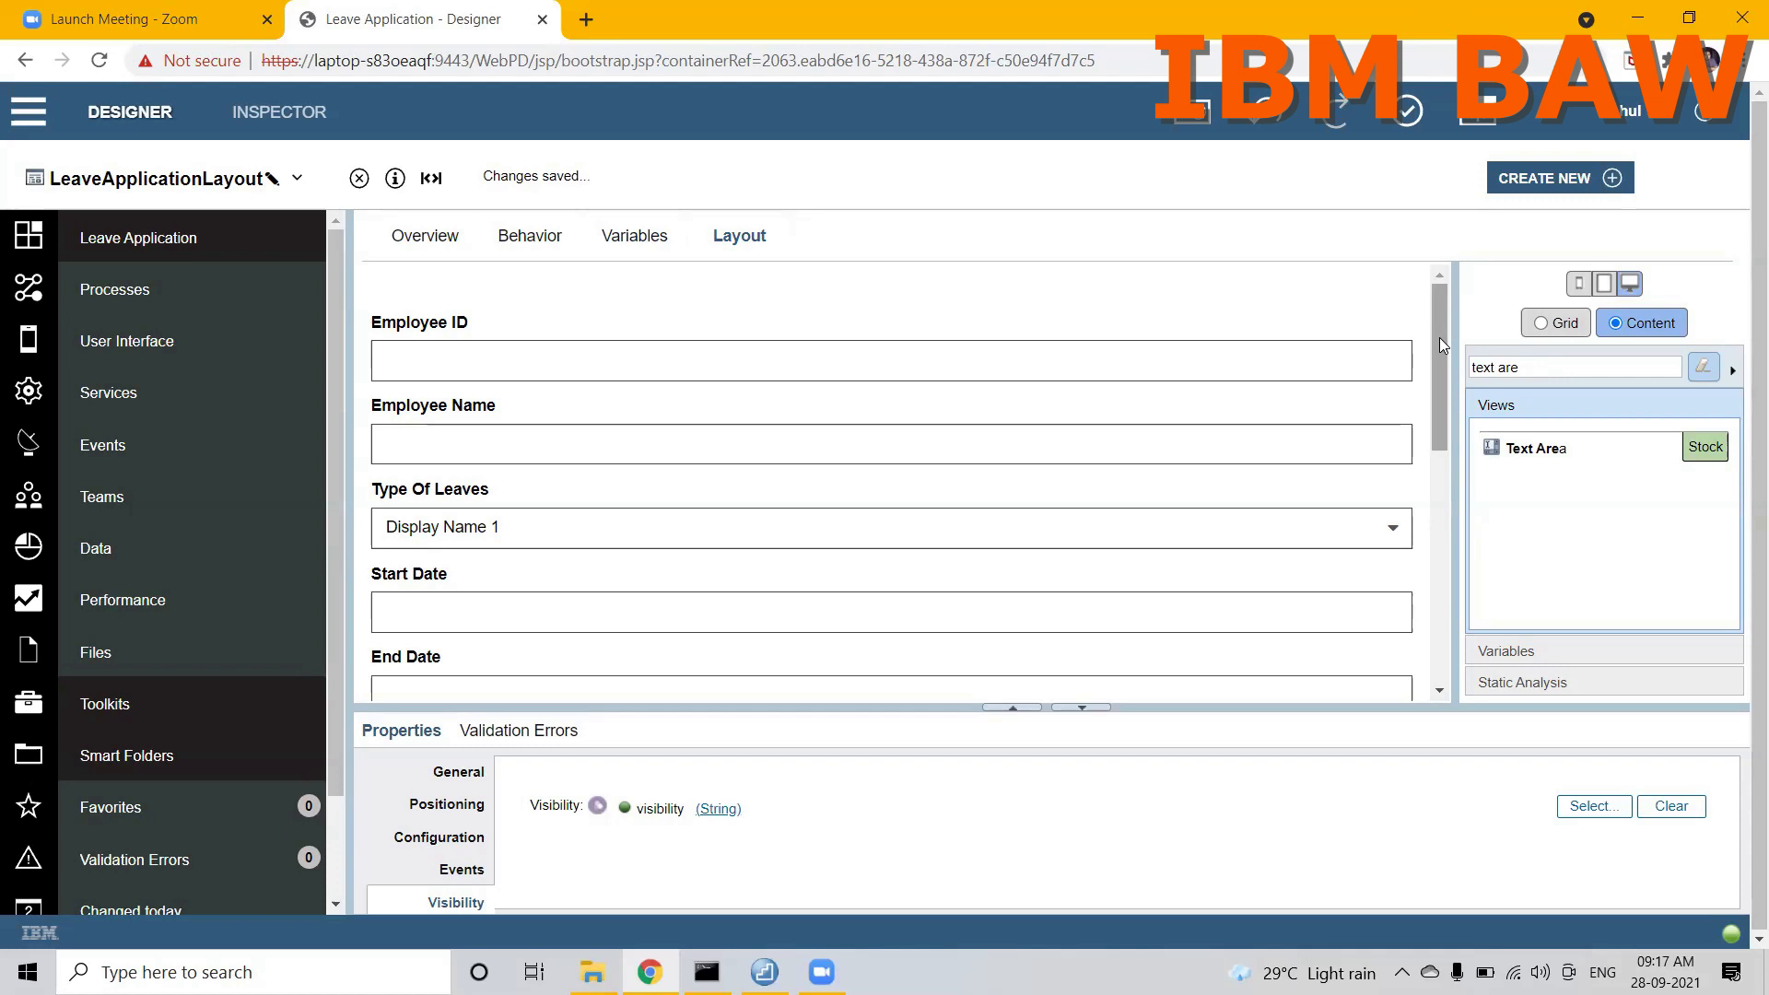
Step: Add a String configuration option named sectionVisibility to the view's variables
{"action": "left_click", "coordinate": [642, 236]}
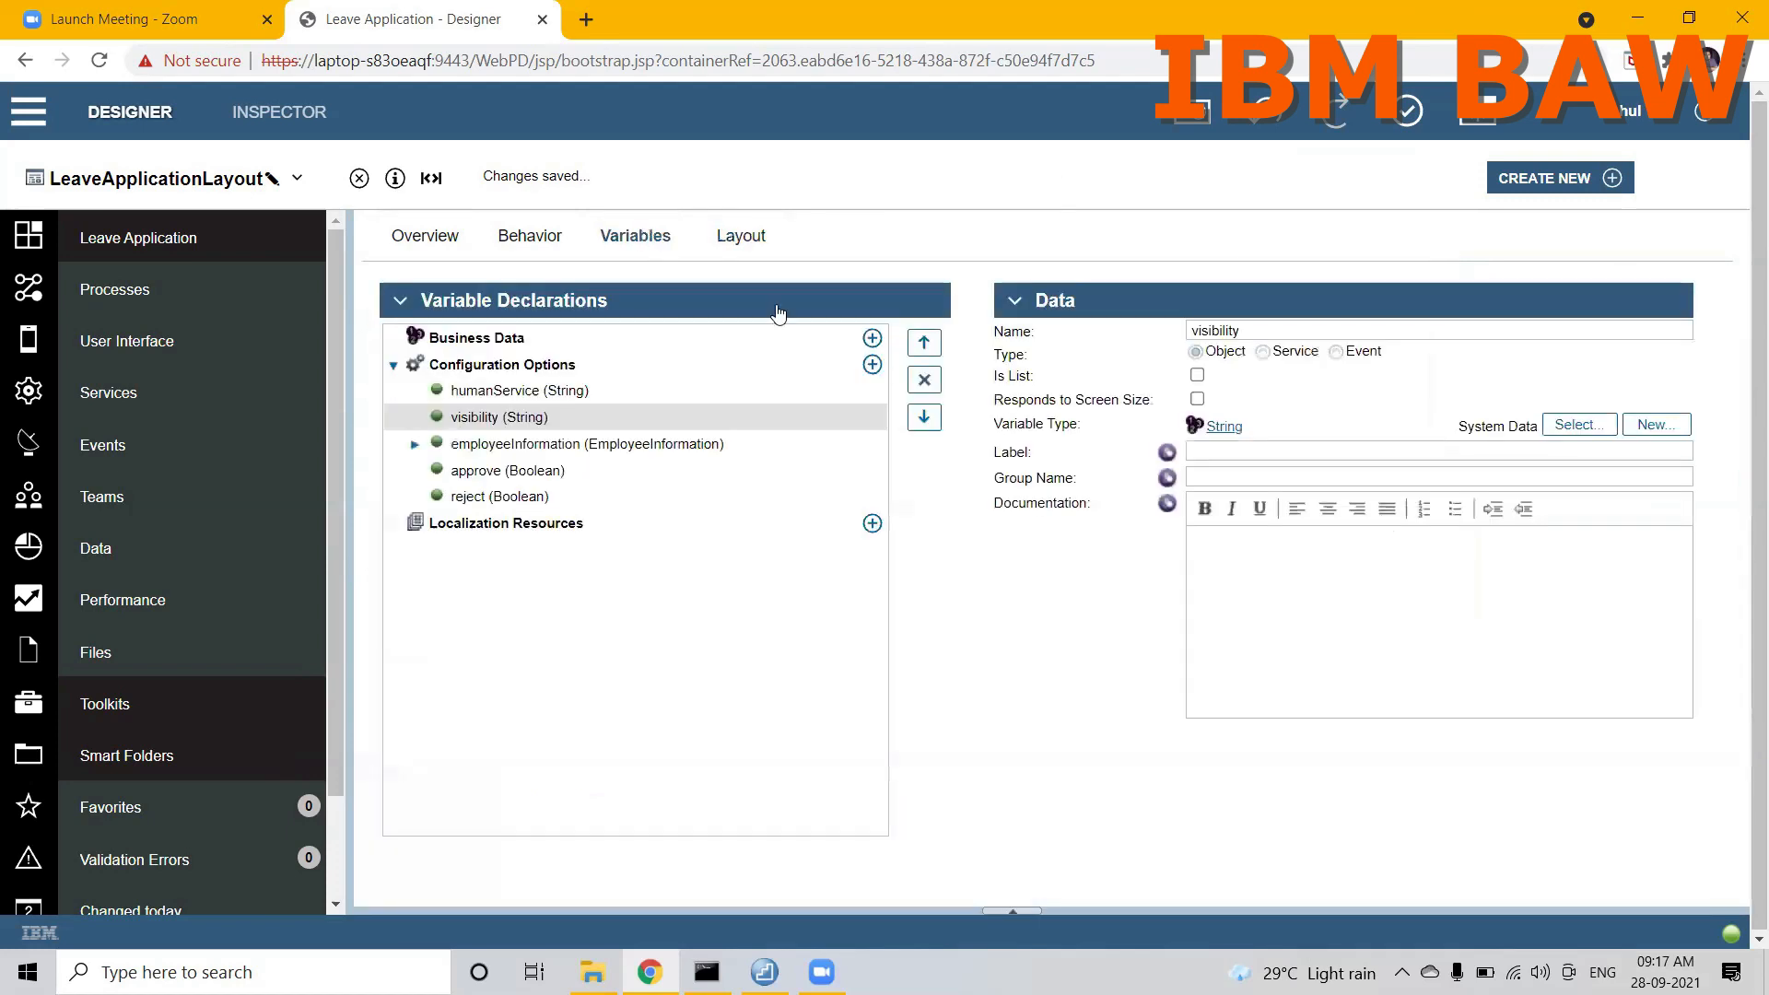
{"action": "left_click", "coordinate": [873, 365]}
{"action": "type", "text": "sectionVisibility"}
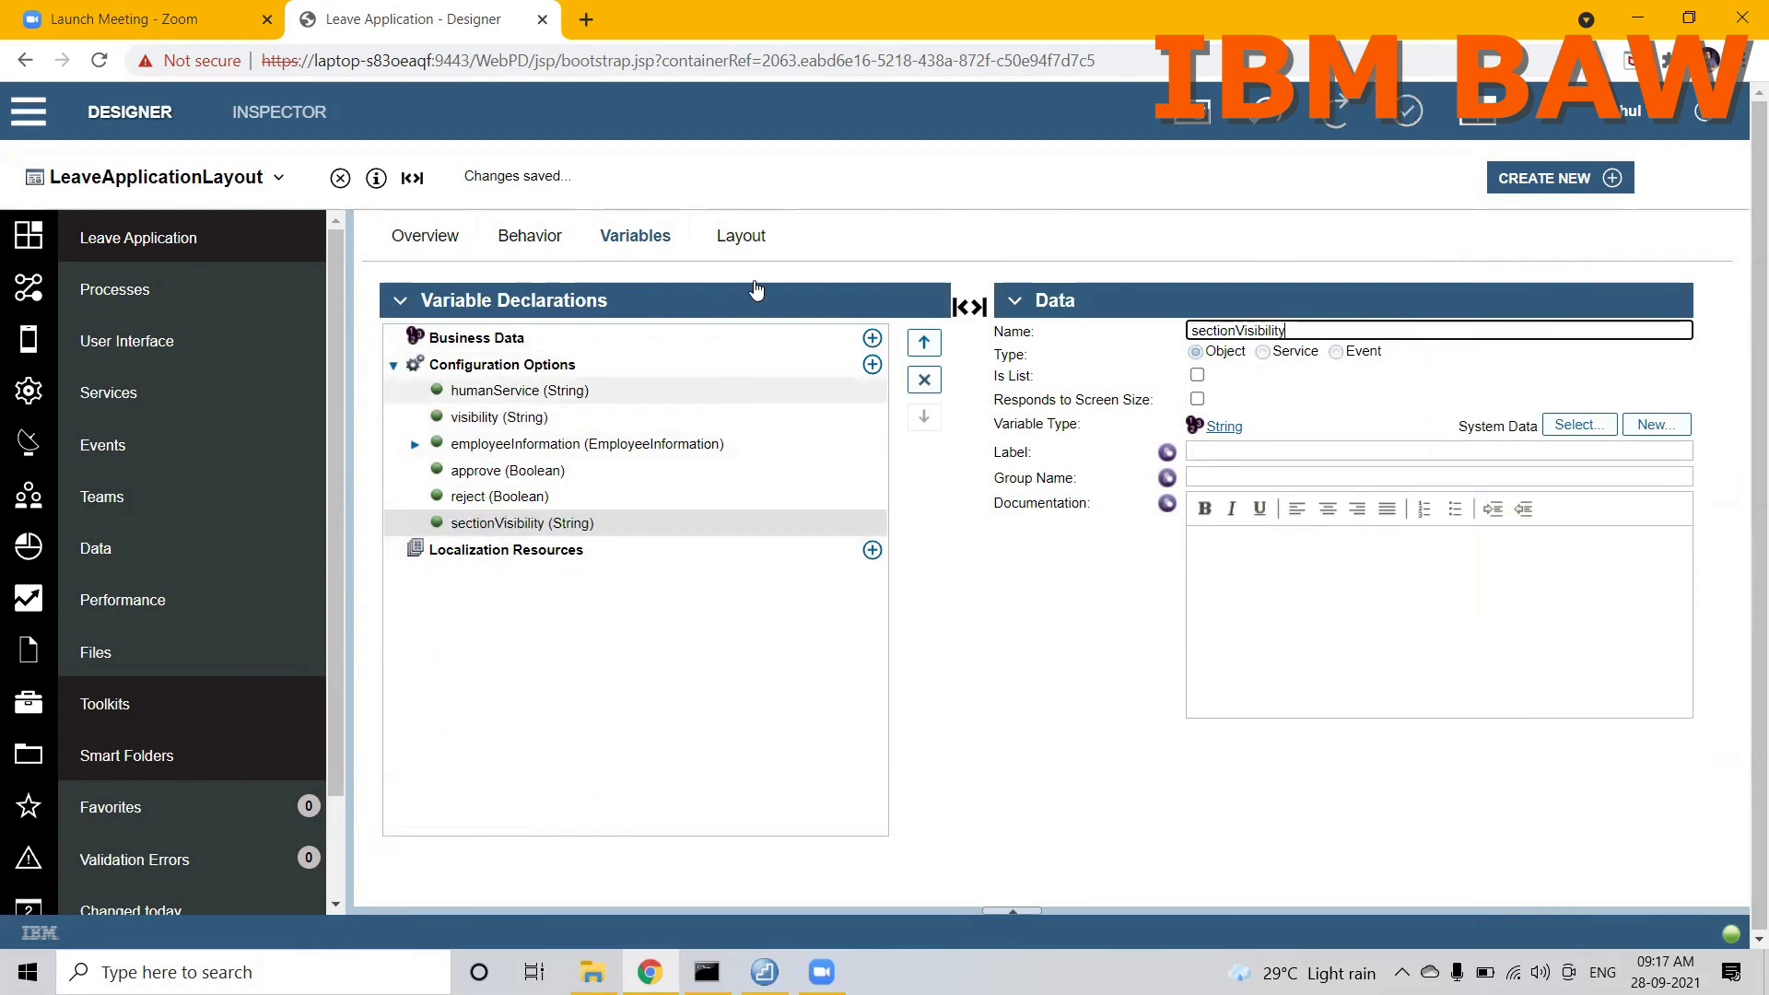
Step: Filter the stock views by "verti" and place a new Vertical Layout below the manager section in the layout
{"action": "left_click", "coordinate": [742, 242]}
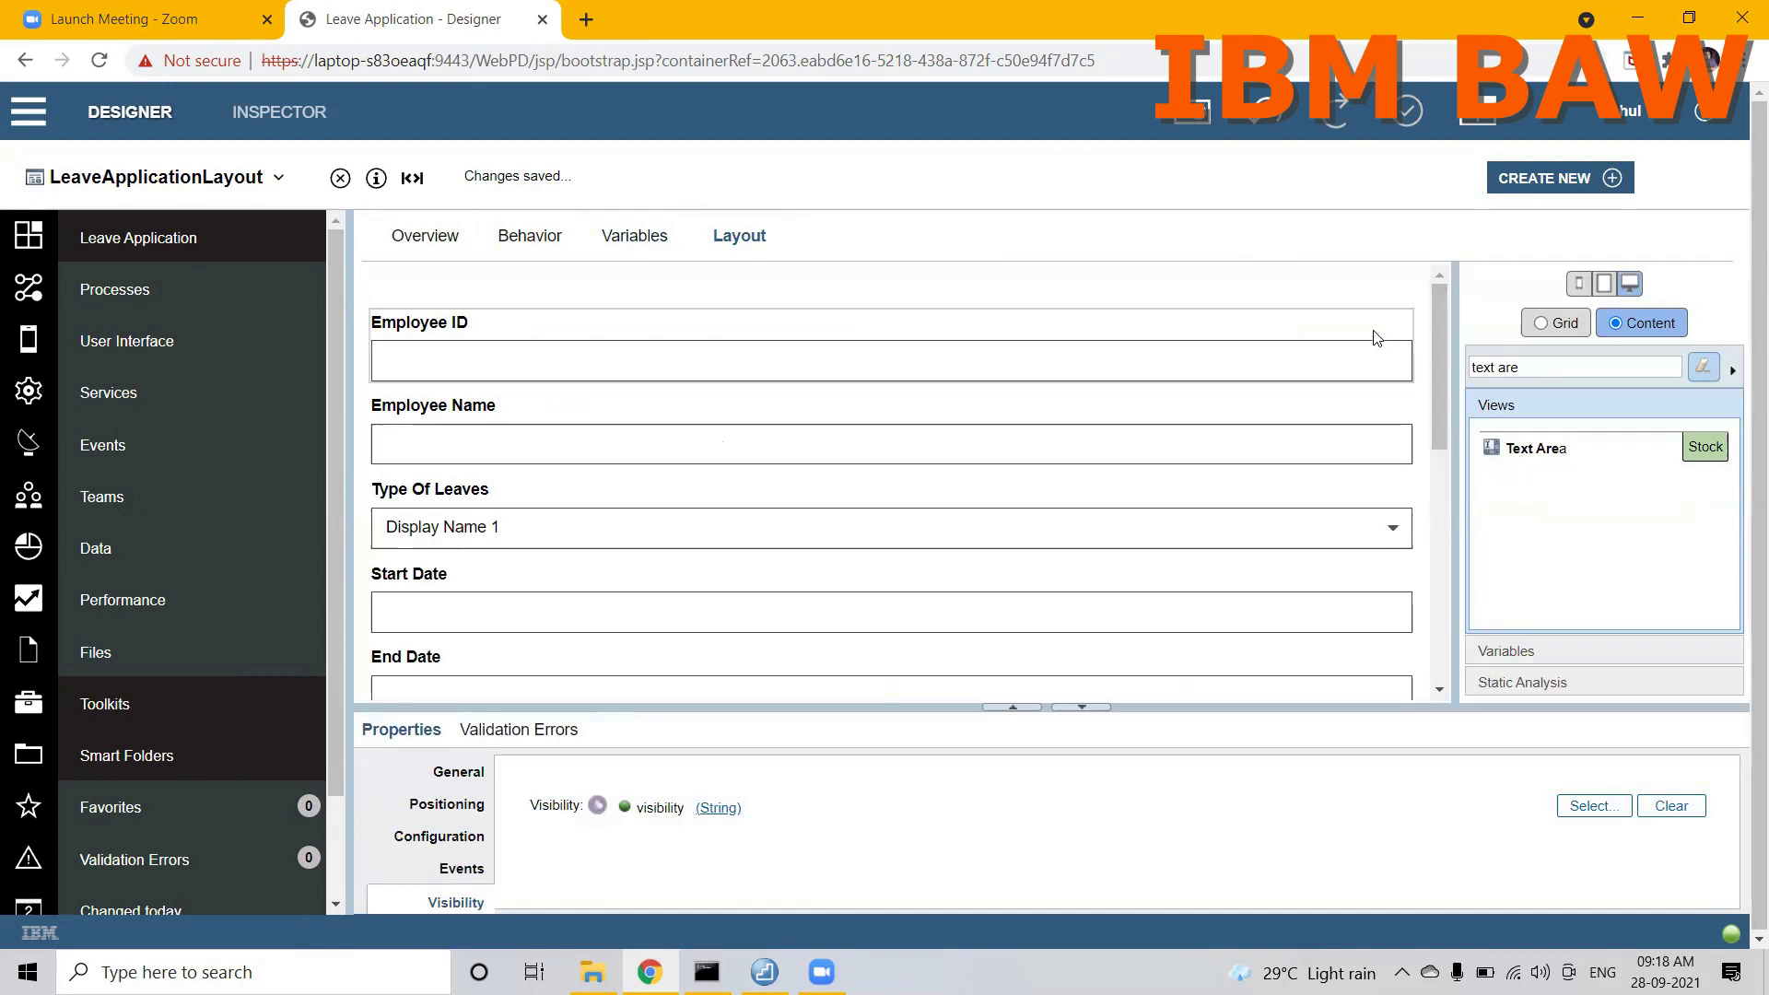
{"action": "left_click", "coordinate": [1304, 298]}
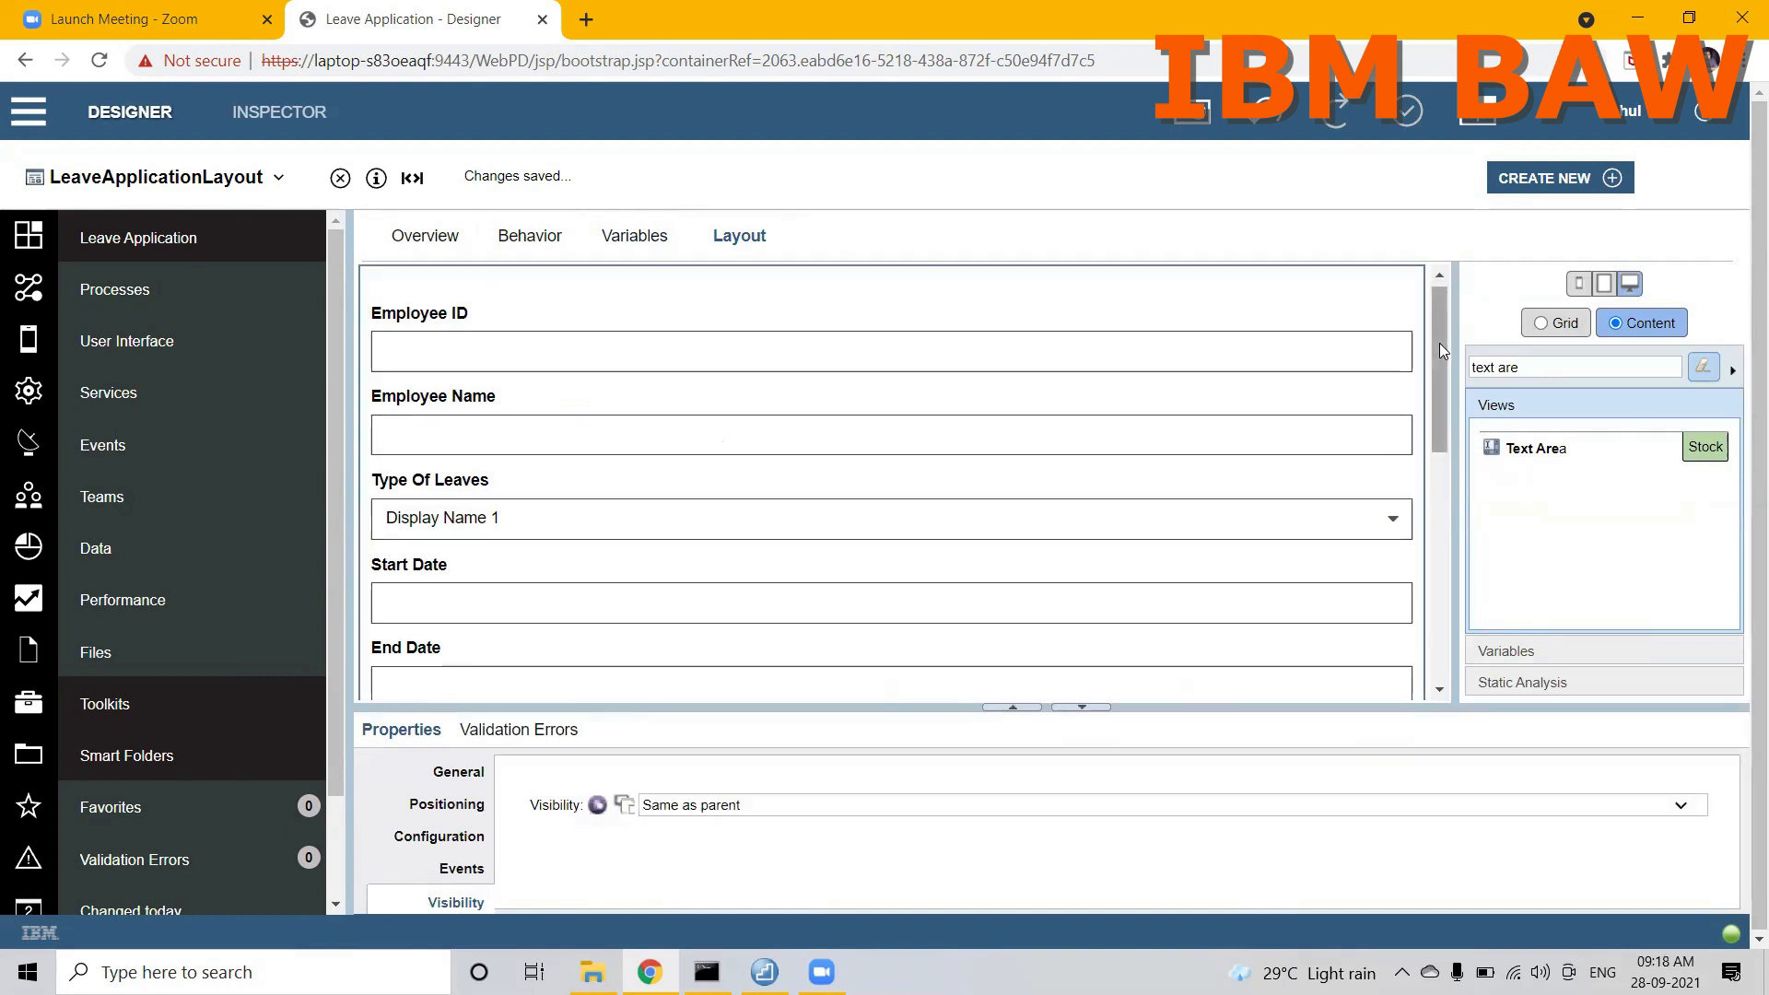
{"action": "left_click_drag", "start_coordinate": [1443, 346], "coordinate": [1434, 540]}
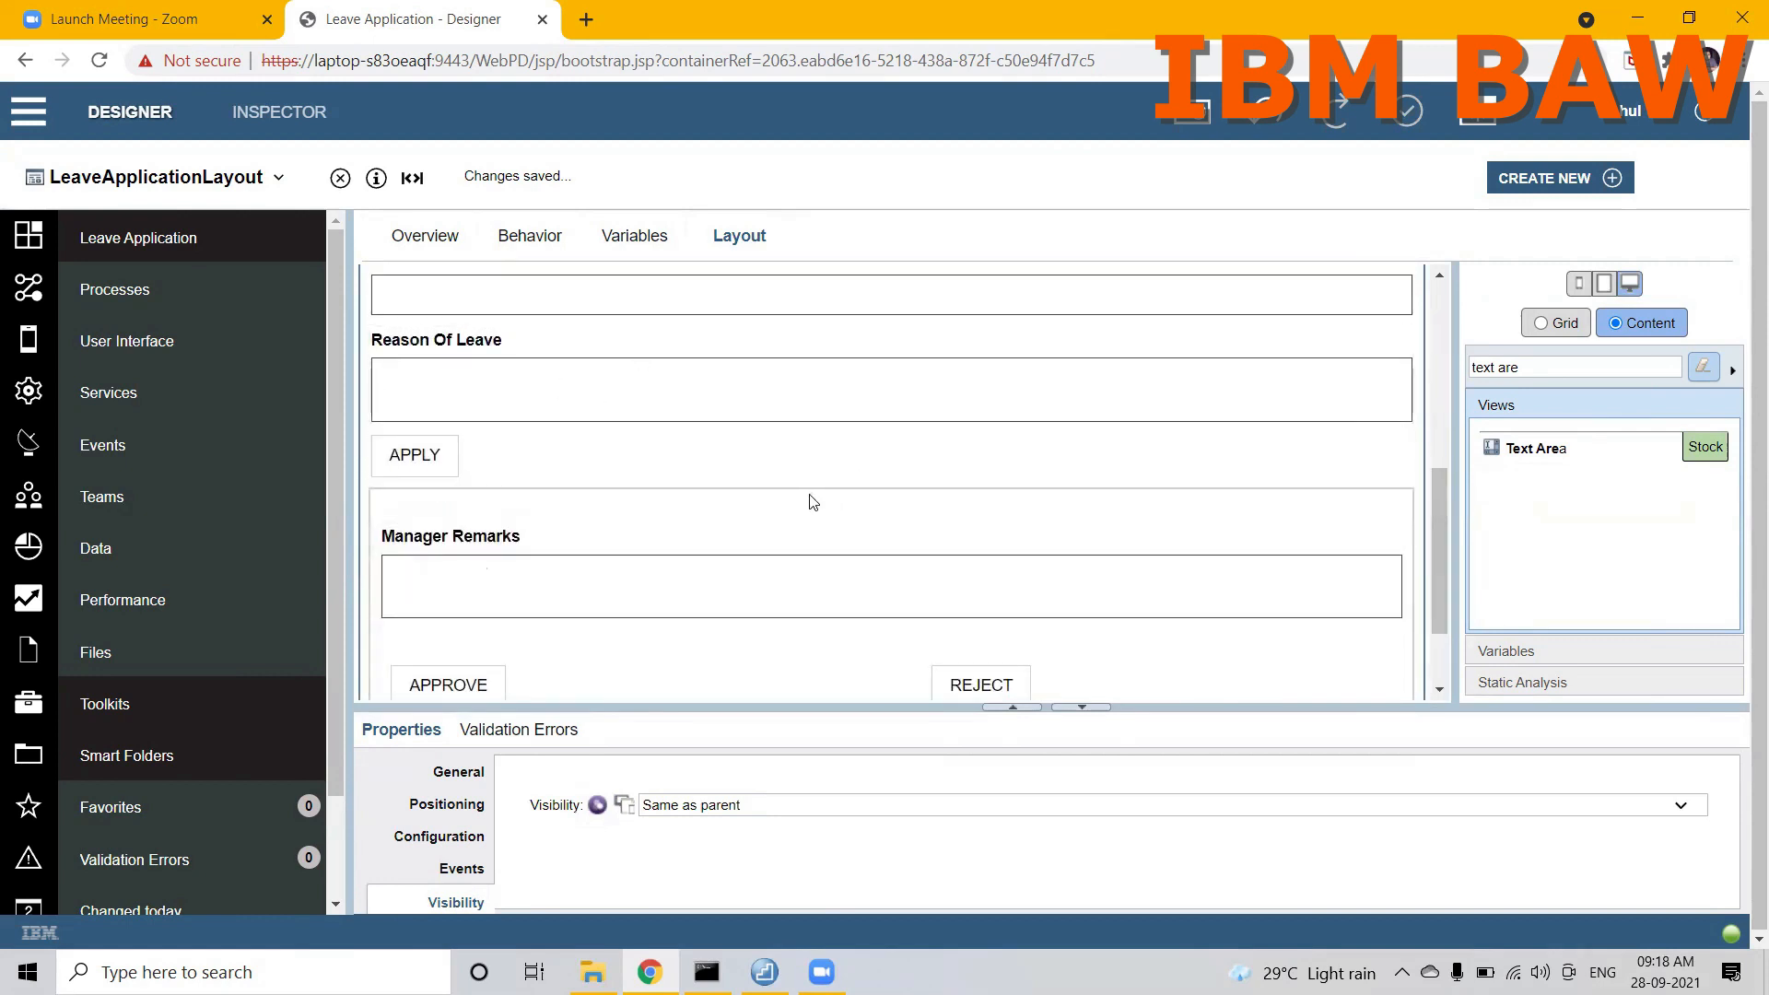
{"action": "left_click", "coordinate": [1526, 369]}
{"action": "key", "text": "BackSpace"}
{"action": "key", "text": "BackSpace"}
{"action": "key", "text": "BackSpace"}
{"action": "key", "text": "BackSpace"}
{"action": "key", "text": "BackSpace"}
{"action": "key", "text": "BackSpace"}
{"action": "key", "text": "BackSpace"}
{"action": "key", "text": "BackSpace"}
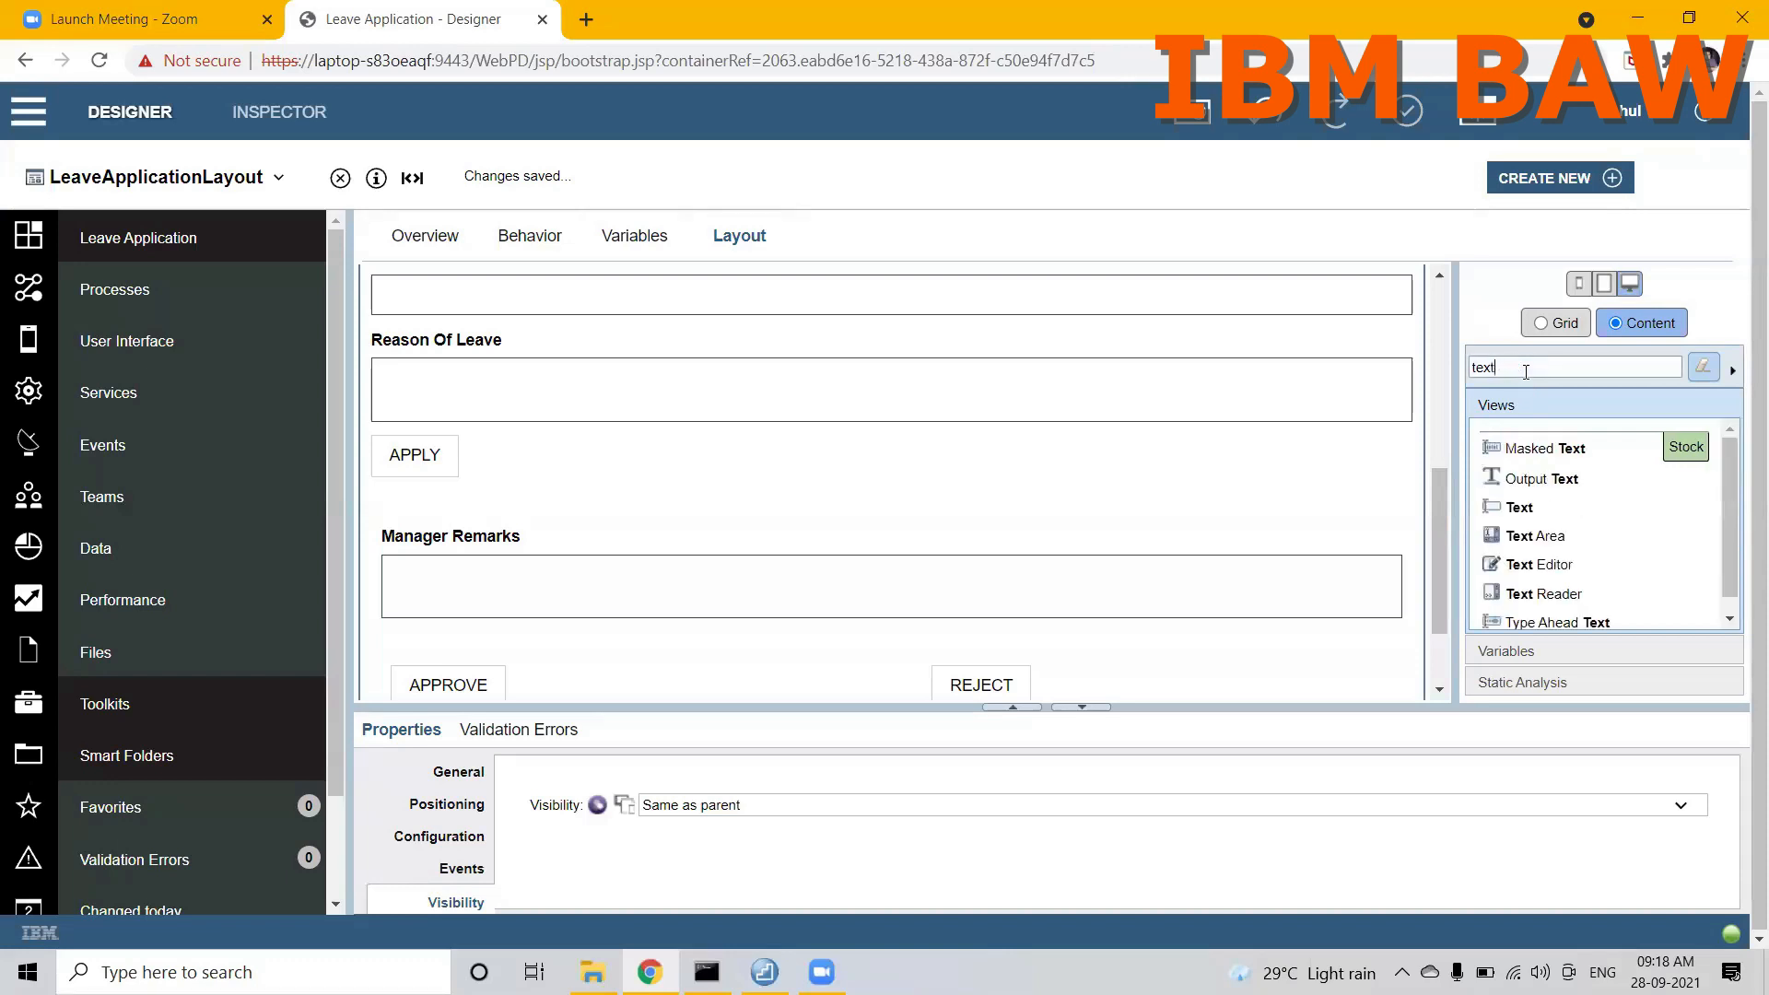
{"action": "type", "text": "verti"}
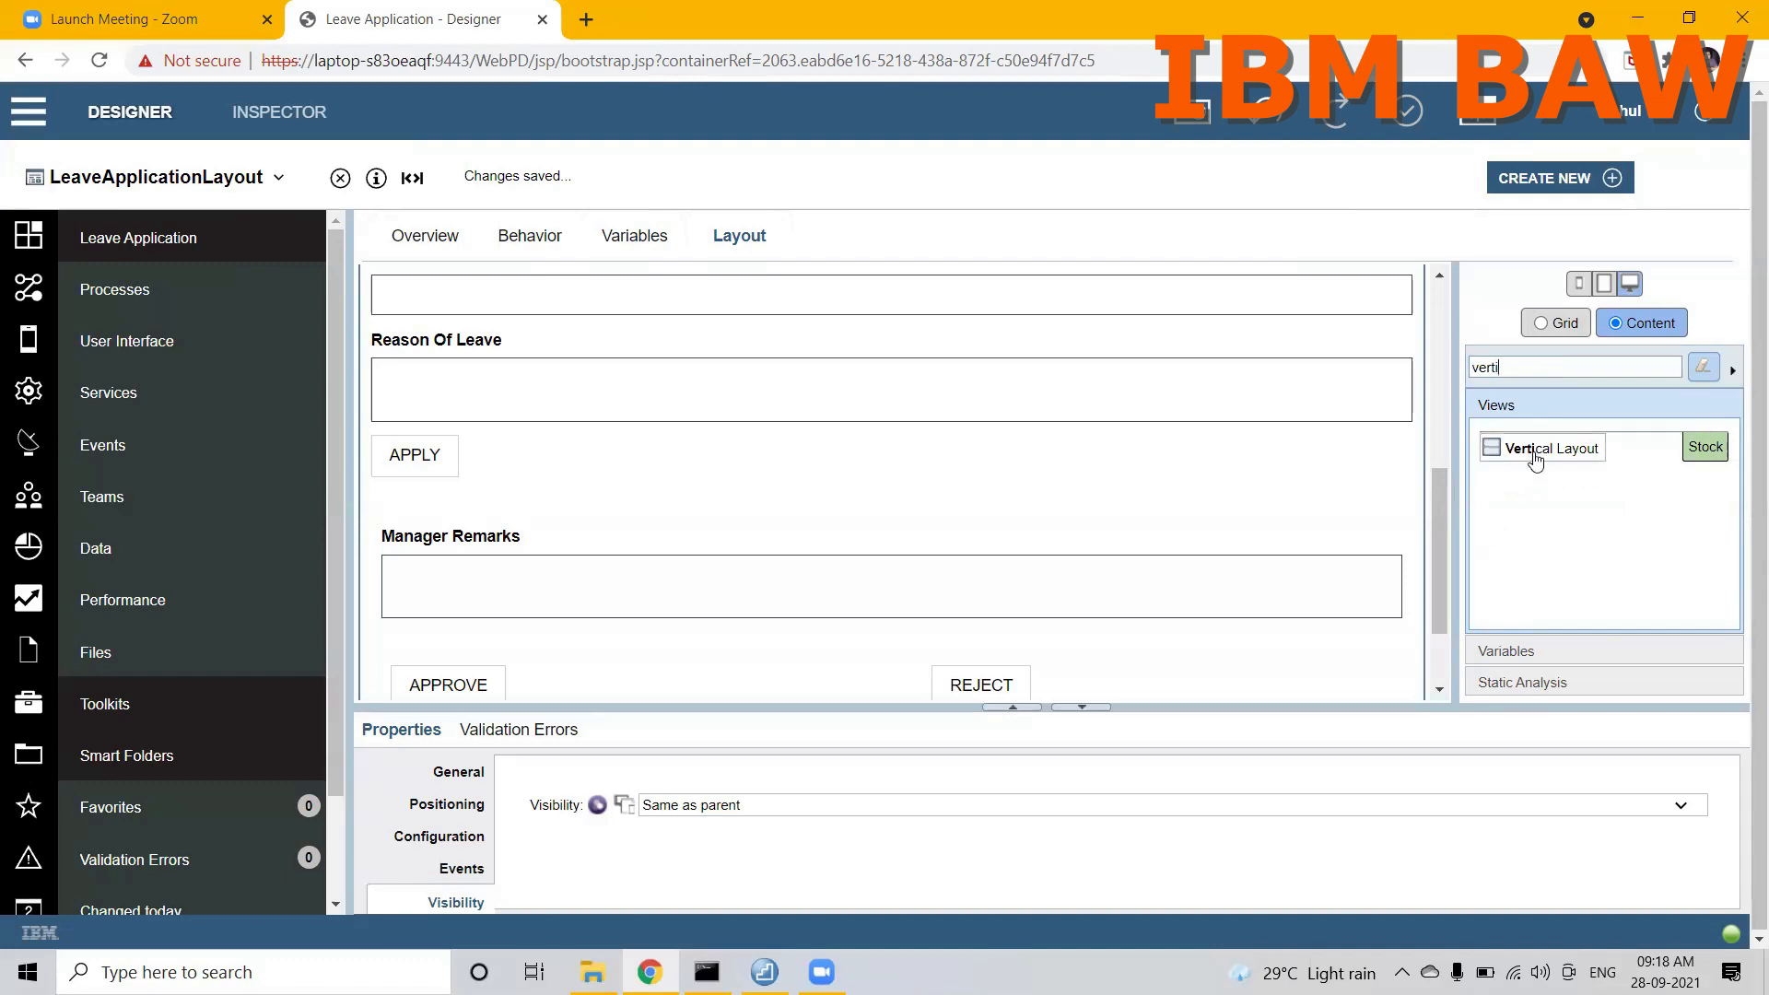
{"action": "left_click_drag", "start_coordinate": [1534, 458], "coordinate": [1101, 311]}
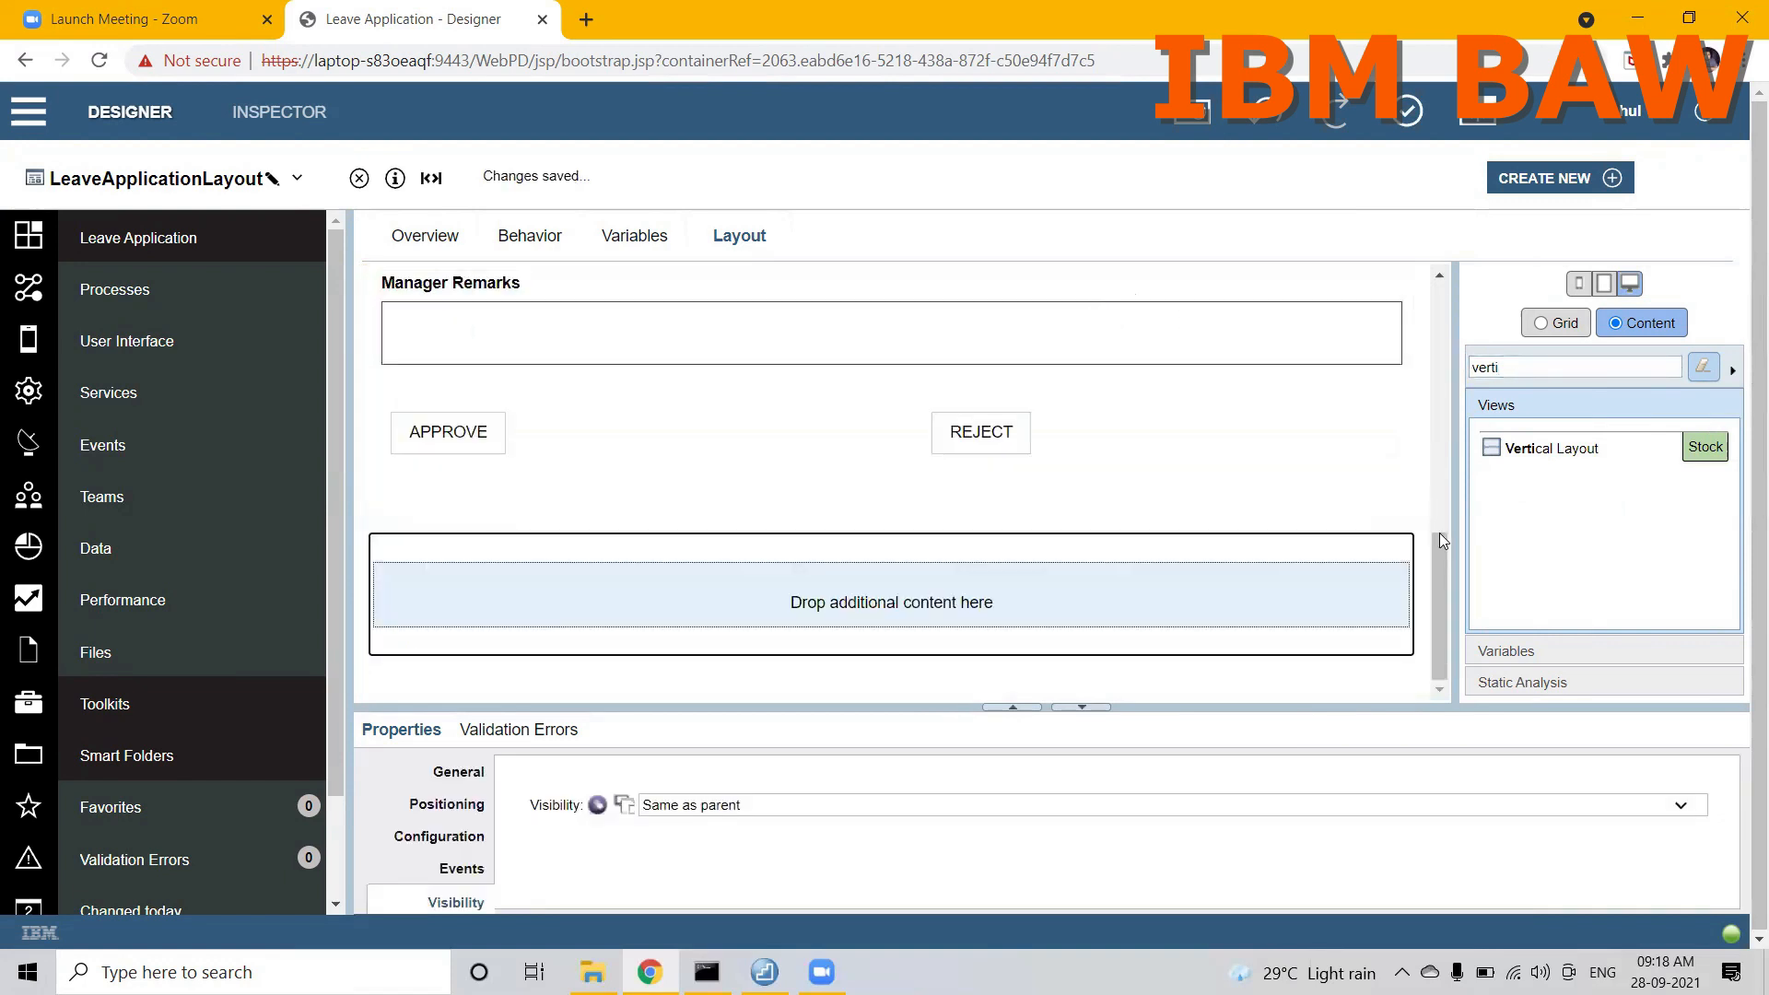
Step: Move the empty vertical layout above the Employee ID field, and select the Employee ID field
{"action": "left_click_drag", "start_coordinate": [1439, 558], "coordinate": [1439, 551]}
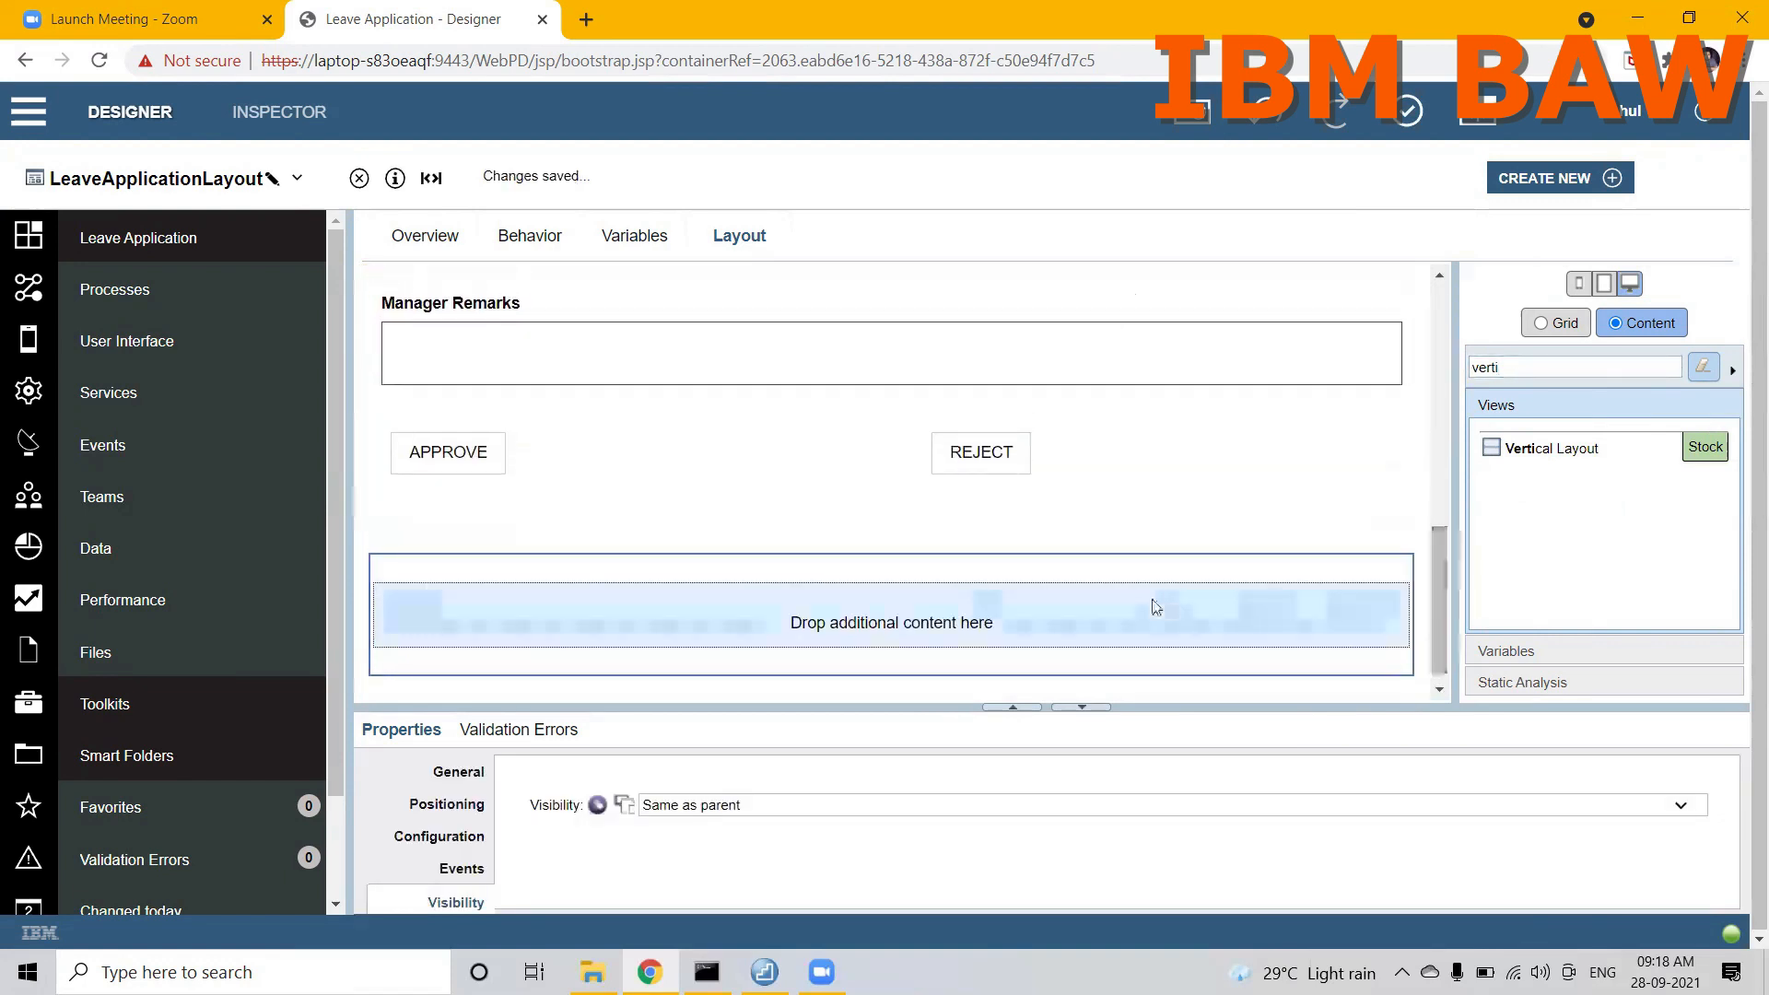
{"action": "left_click_drag", "start_coordinate": [1109, 574], "coordinate": [995, 328]}
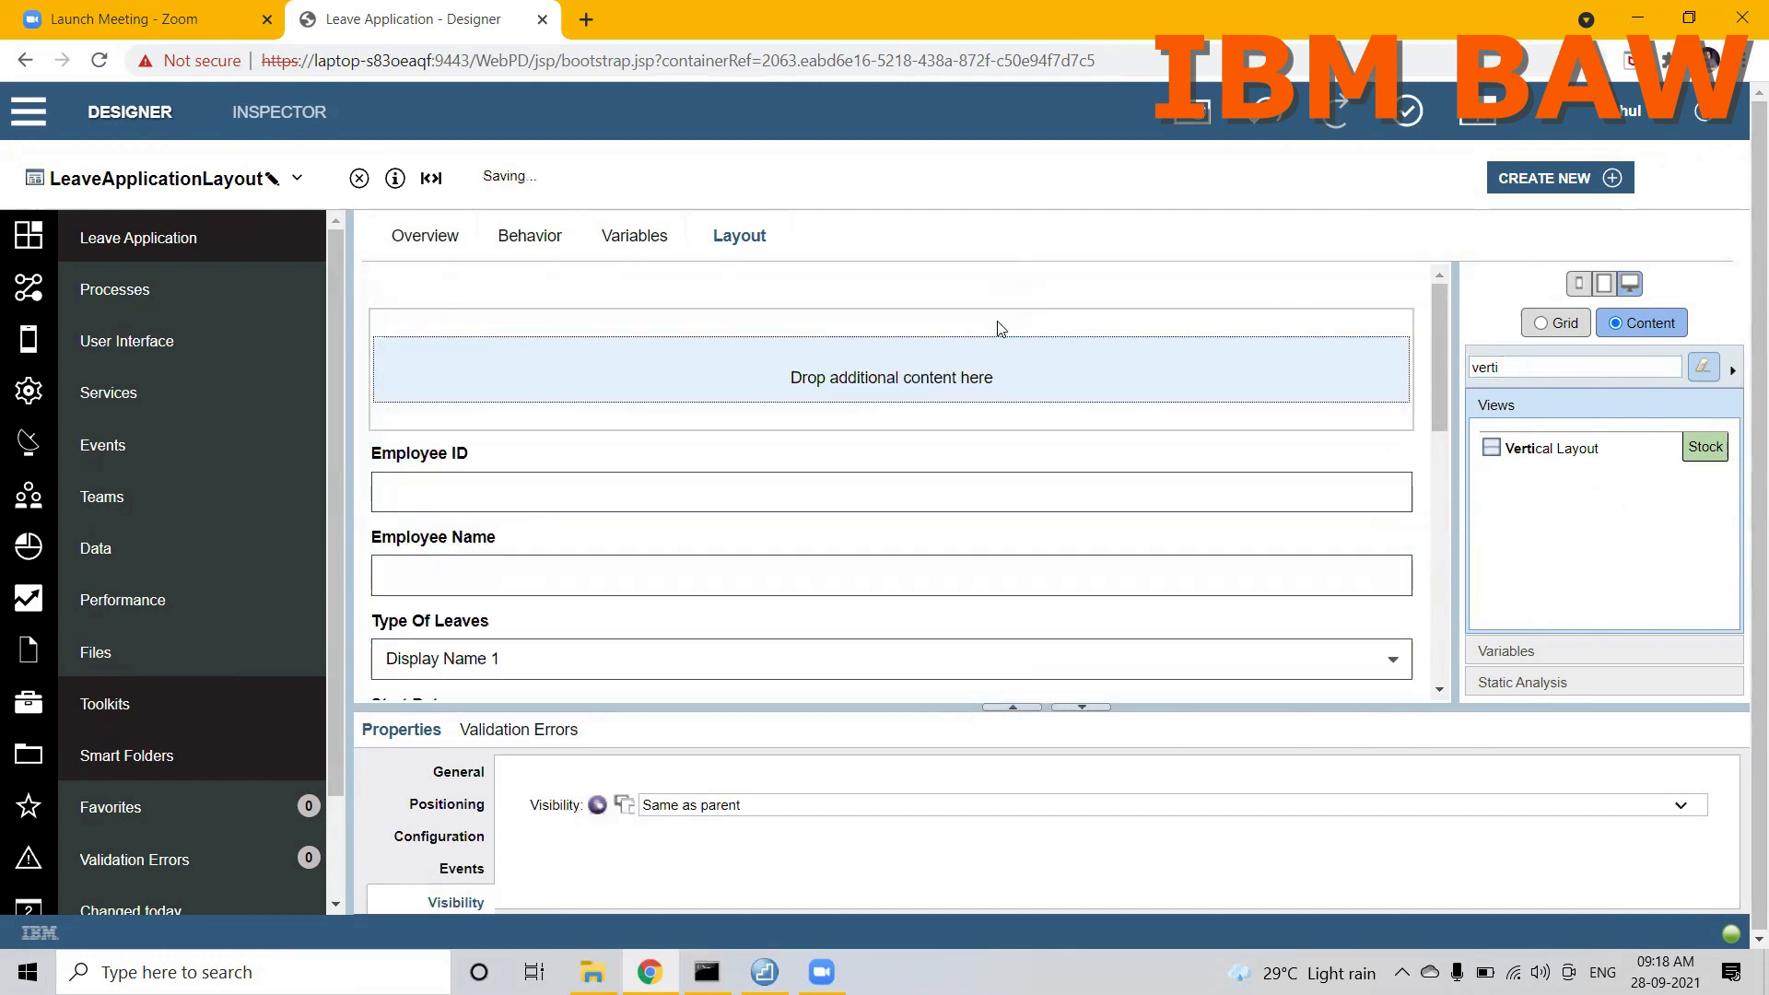
{"action": "left_click", "coordinate": [577, 468]}
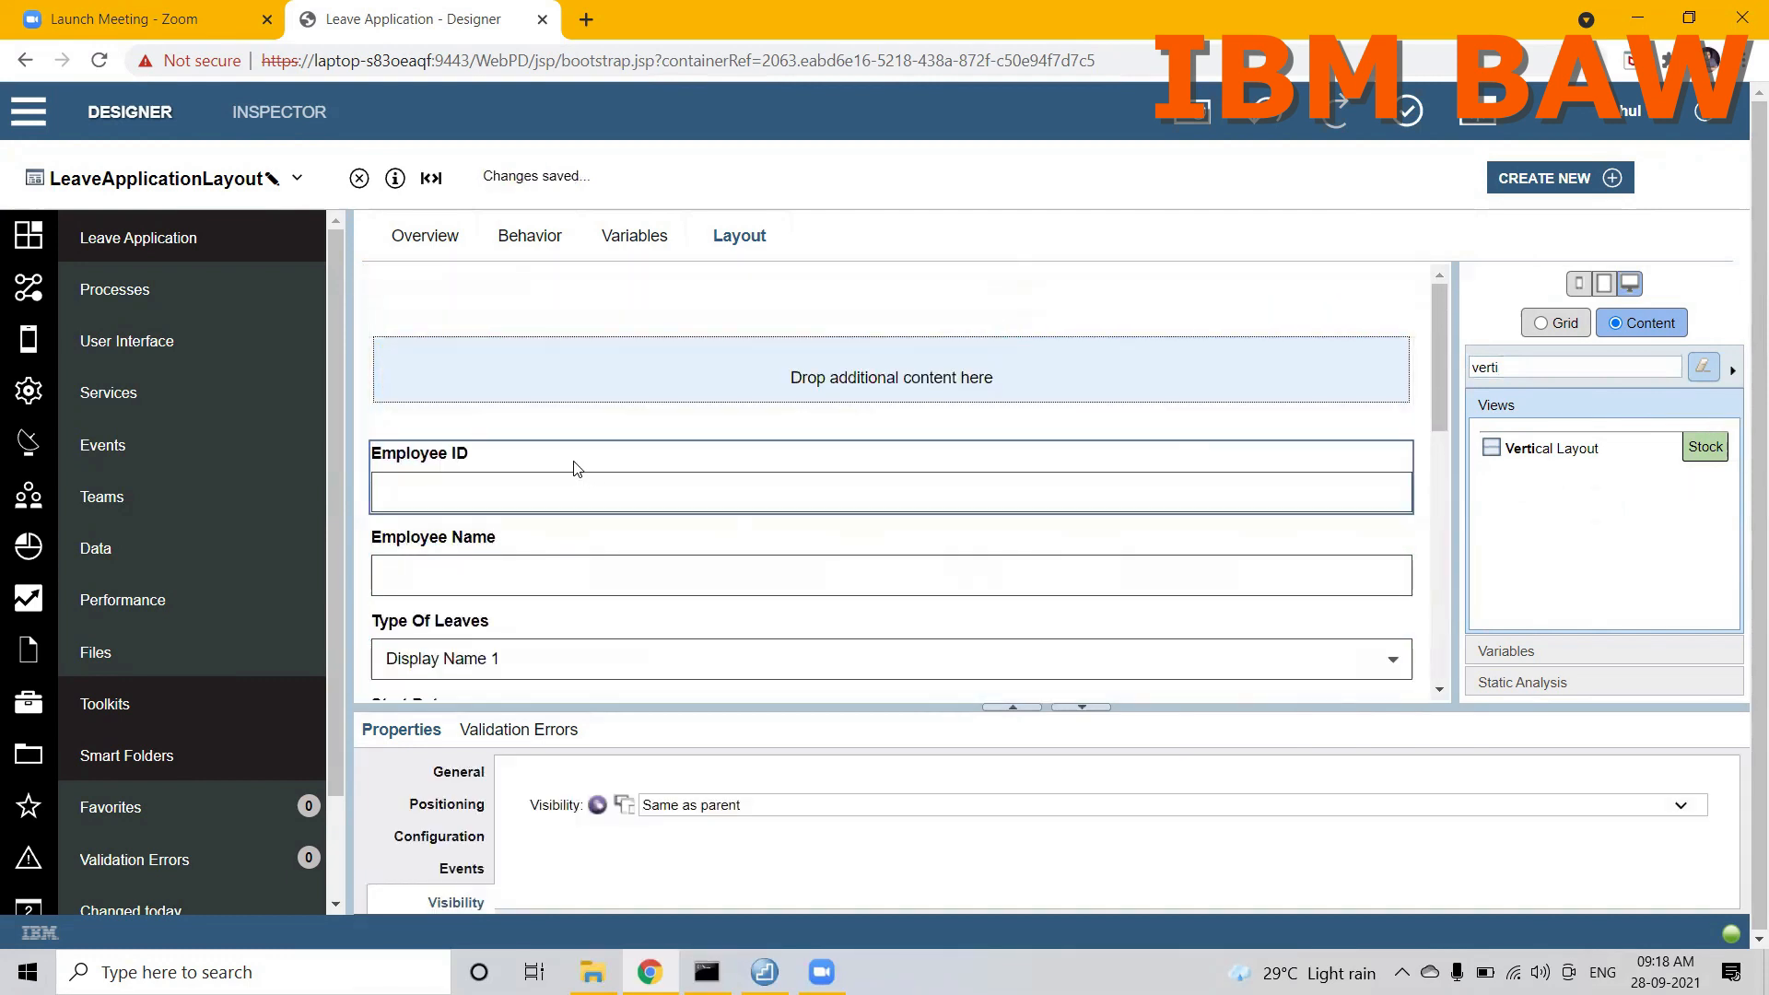
Step: Move the Employee ID, Employee Name, Type Of Leaves and Start Date fields into the new vertical layout, in that order
{"action": "left_click_drag", "start_coordinate": [577, 468], "coordinate": [556, 383]}
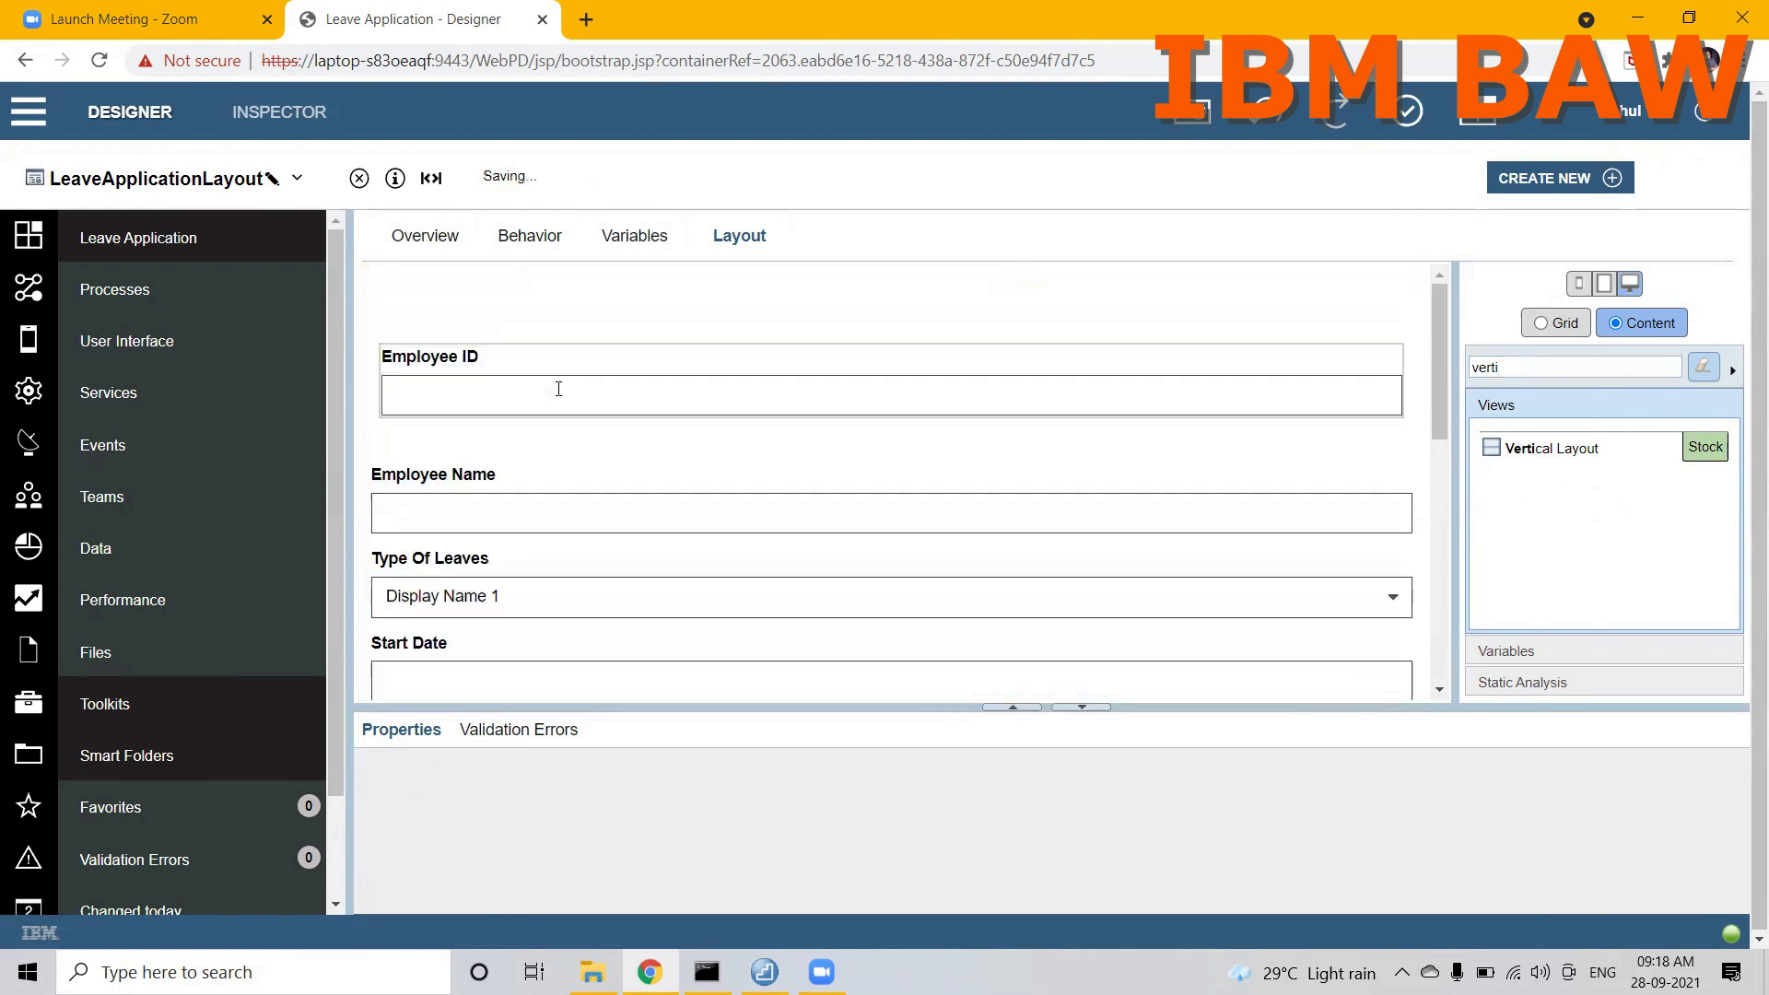
{"action": "left_click", "coordinate": [453, 475]}
{"action": "left_click_drag", "start_coordinate": [466, 472], "coordinate": [474, 422]}
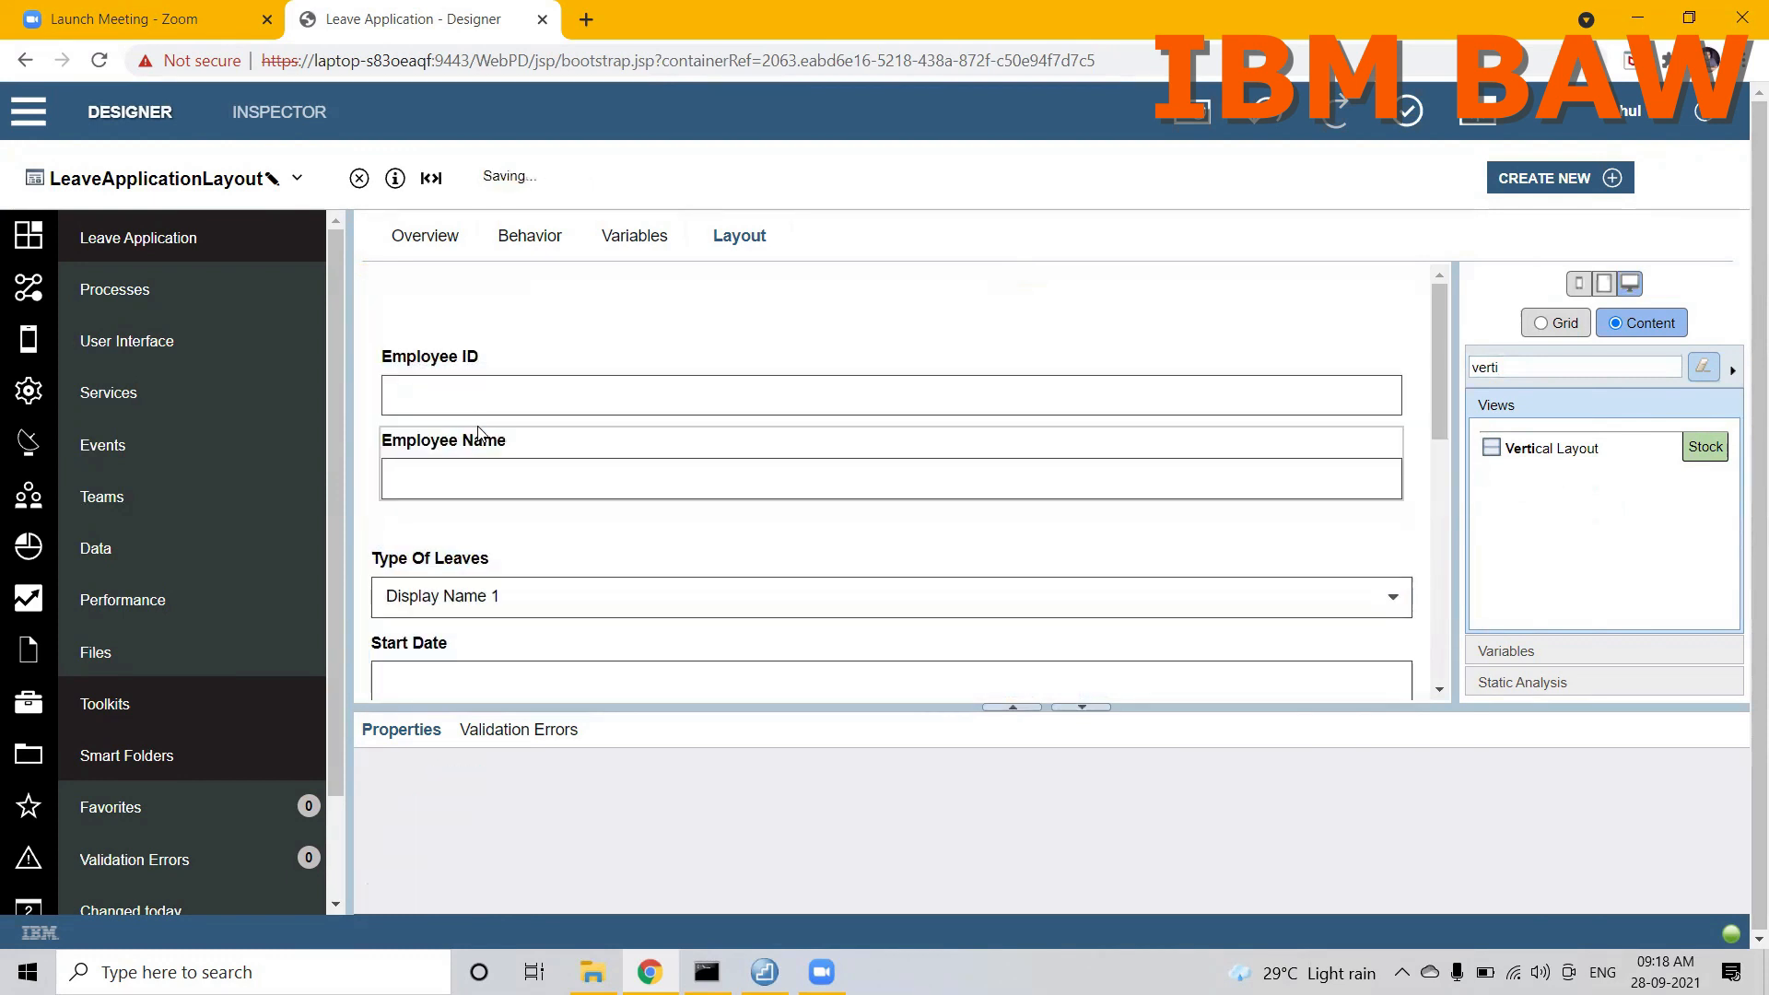
{"action": "left_click", "coordinate": [432, 560]}
{"action": "left_click_drag", "start_coordinate": [431, 560], "coordinate": [447, 507]}
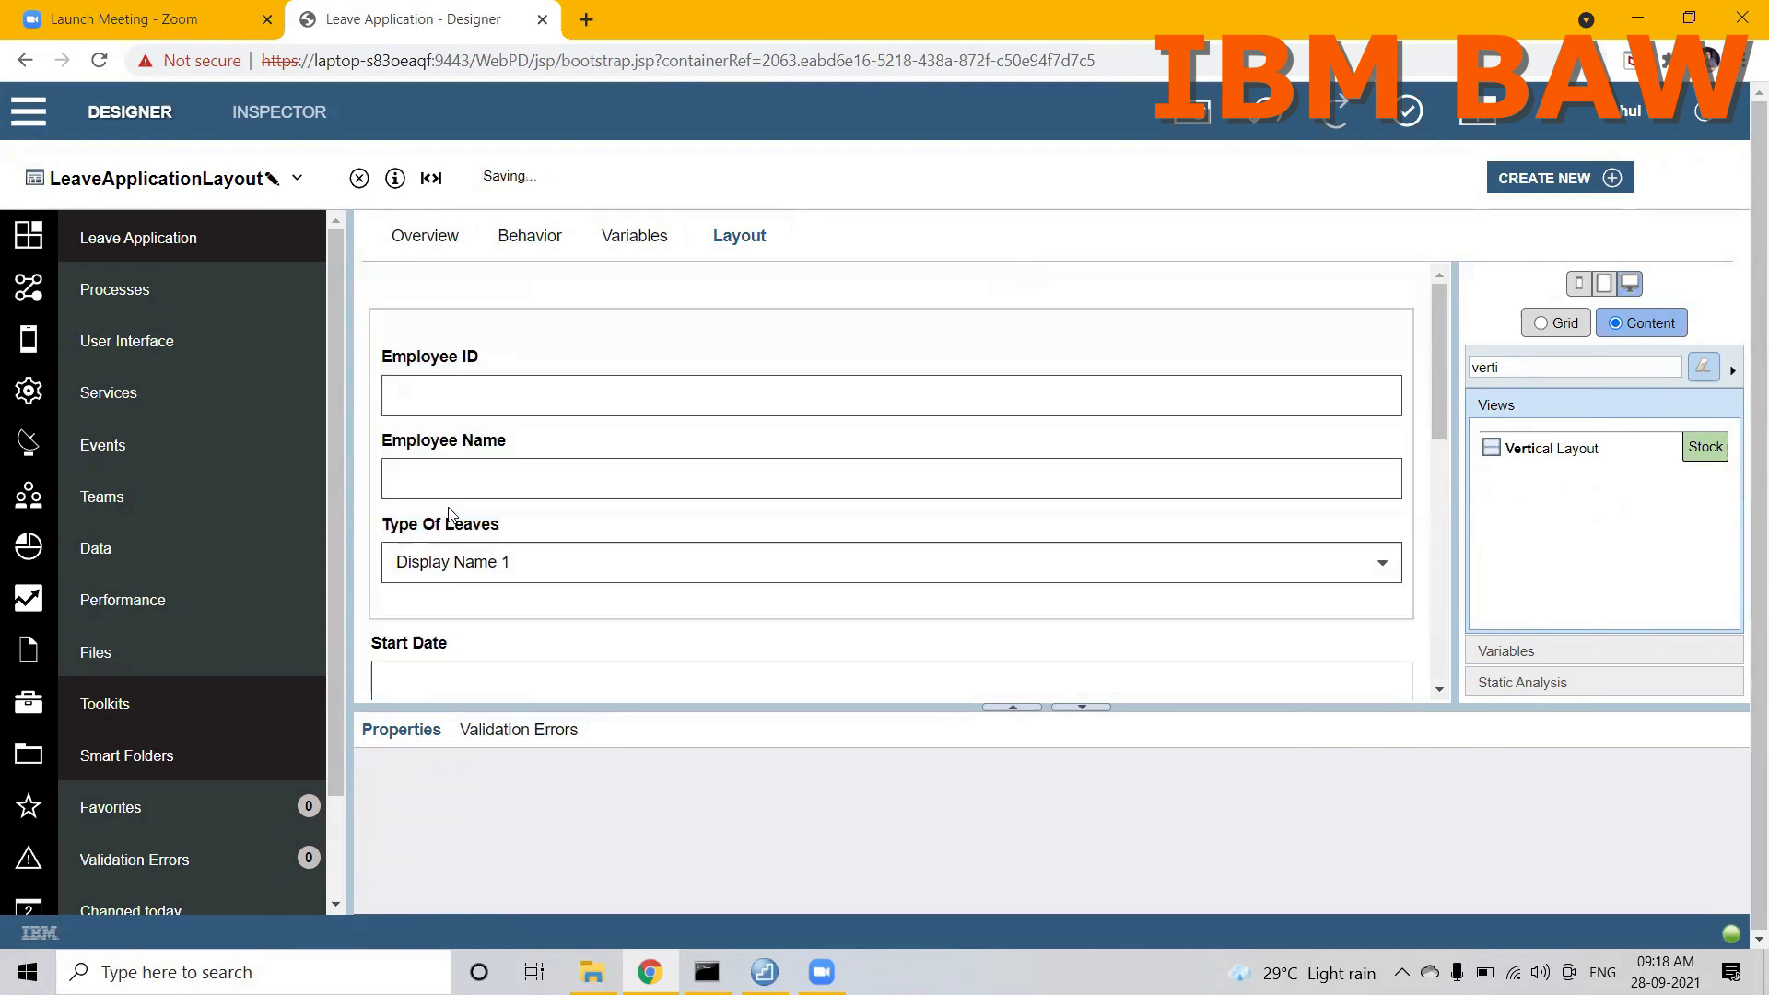
{"action": "left_click", "coordinate": [431, 639]}
{"action": "left_click_drag", "start_coordinate": [431, 640], "coordinate": [443, 597]}
Step: Move the End Date, Leave Duration and Reason Of Leave fields into the vertical layout below Start Date
{"action": "left_click_drag", "start_coordinate": [1436, 411], "coordinate": [1478, 707]}
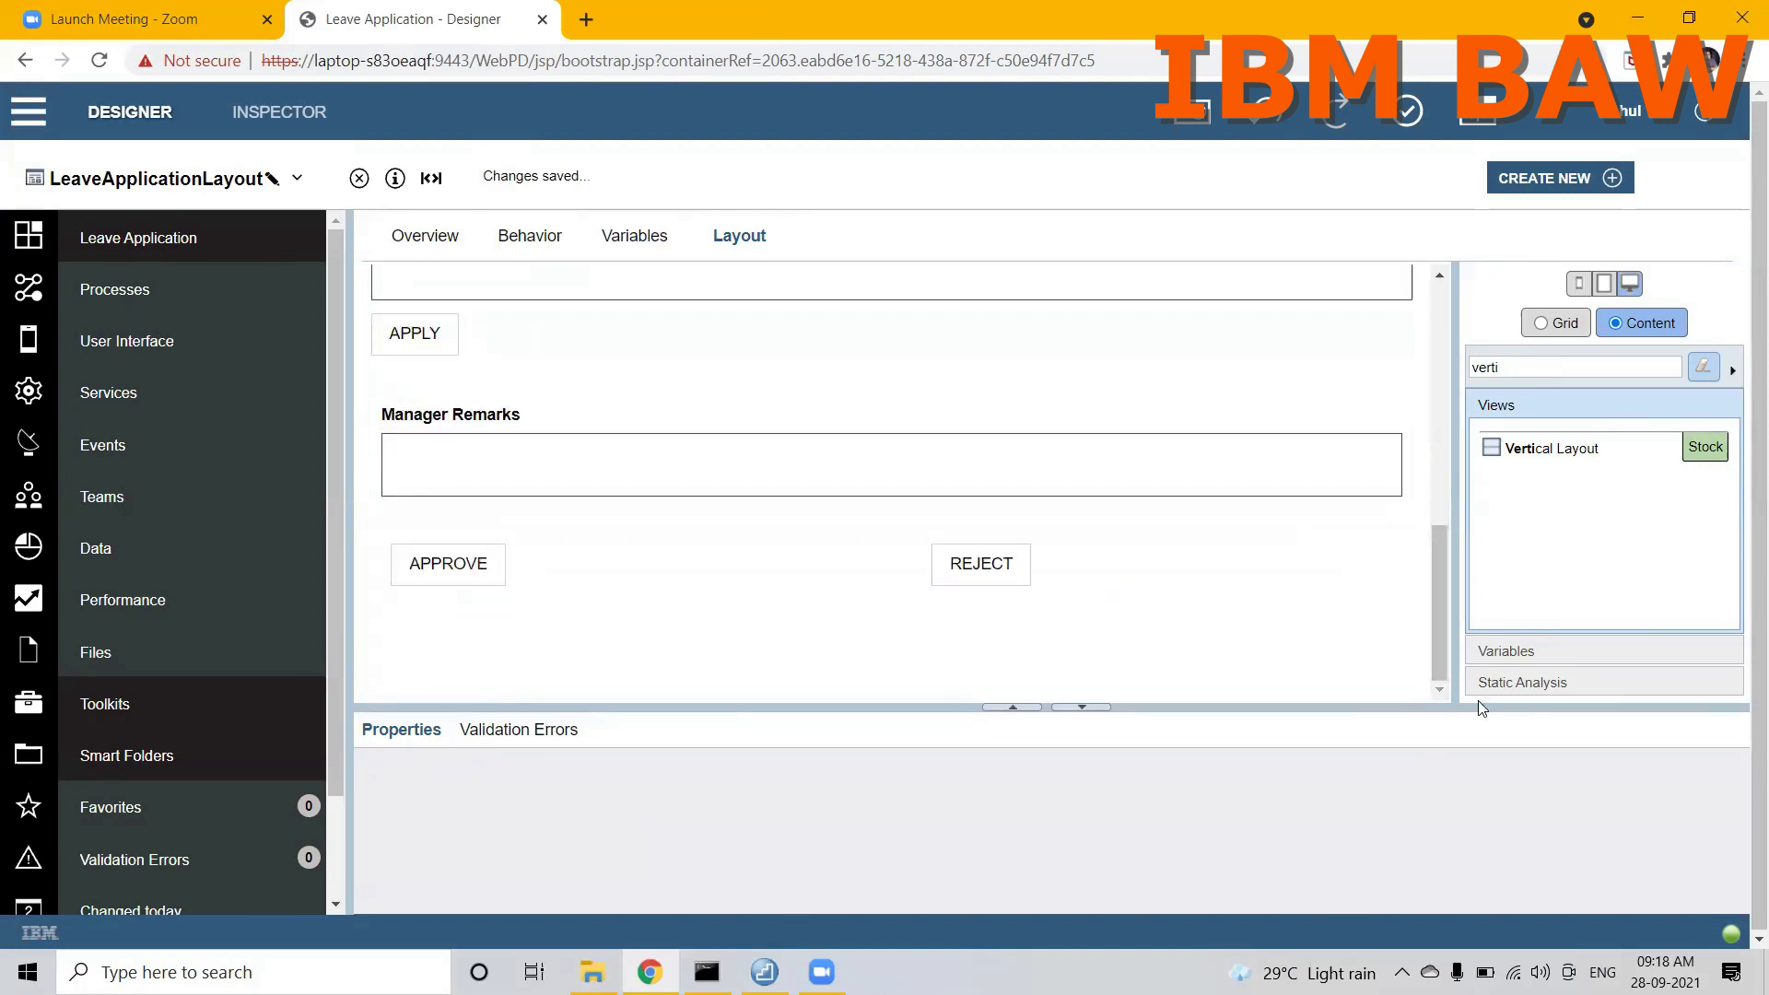
{"action": "left_click_drag", "start_coordinate": [1435, 598], "coordinate": [1437, 441]}
{"action": "left_click", "coordinate": [1127, 498]}
{"action": "left_click_drag", "start_coordinate": [1126, 498], "coordinate": [1121, 414]}
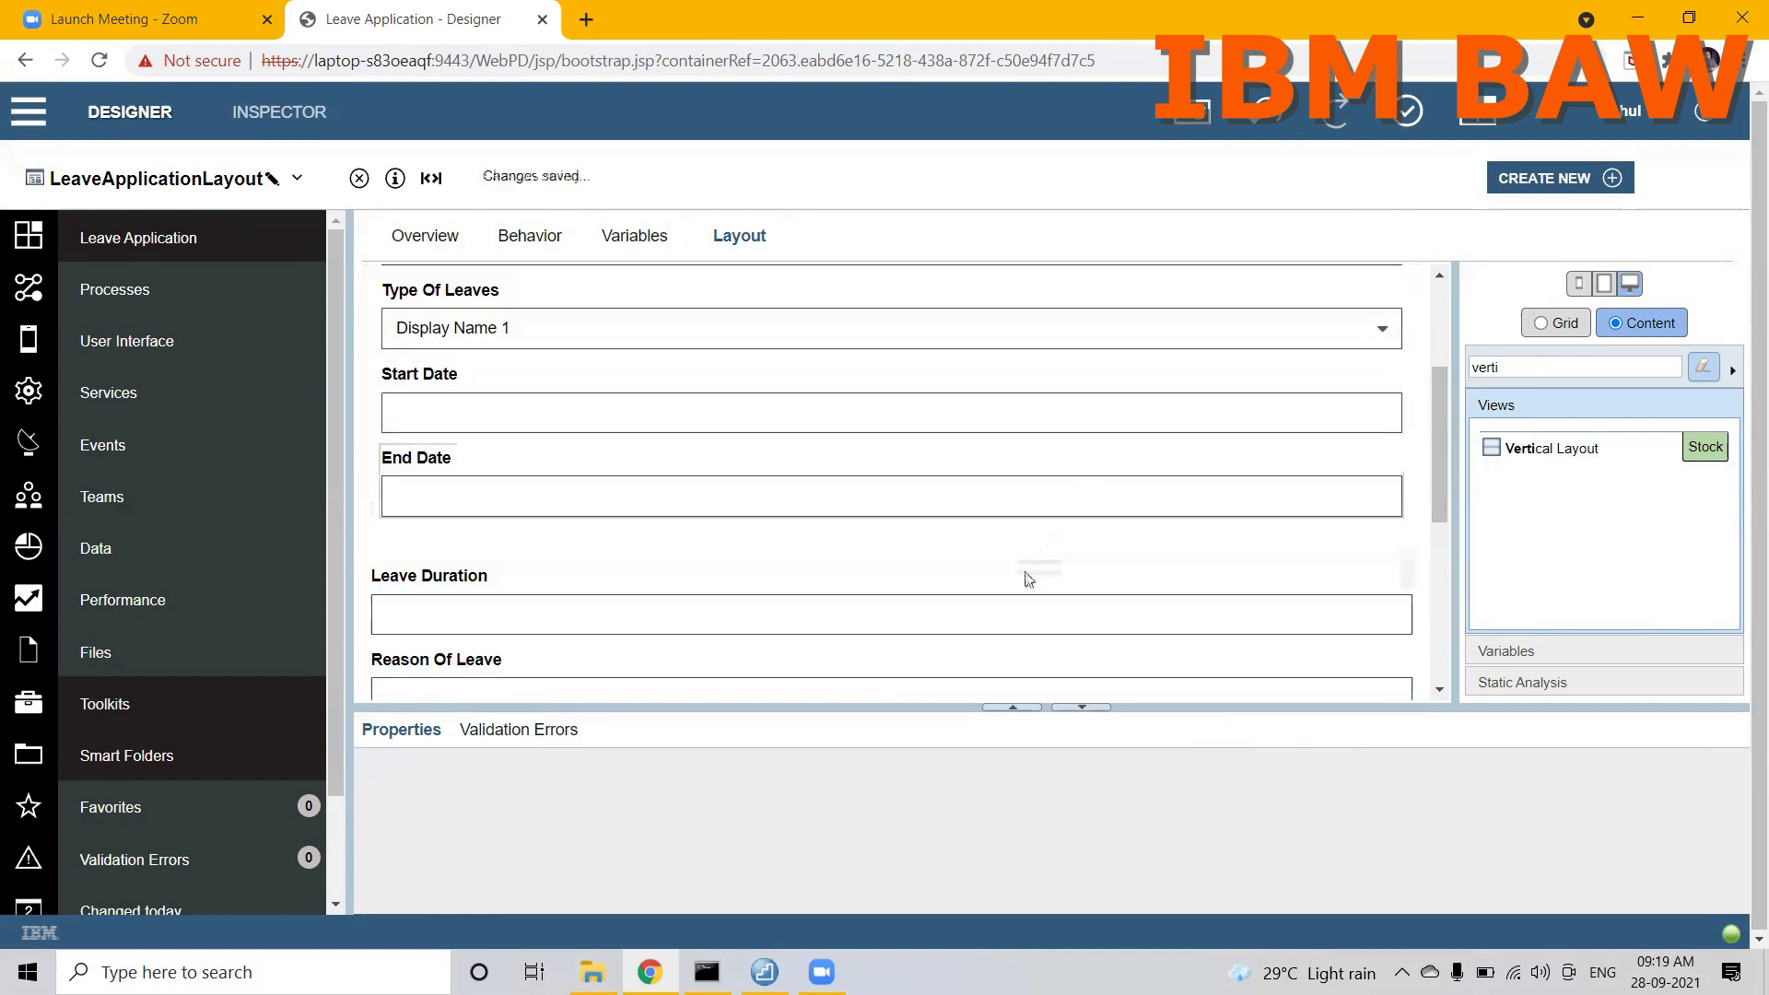
{"action": "left_click", "coordinate": [1028, 579]}
{"action": "left_click_drag", "start_coordinate": [1028, 579], "coordinate": [1021, 529]}
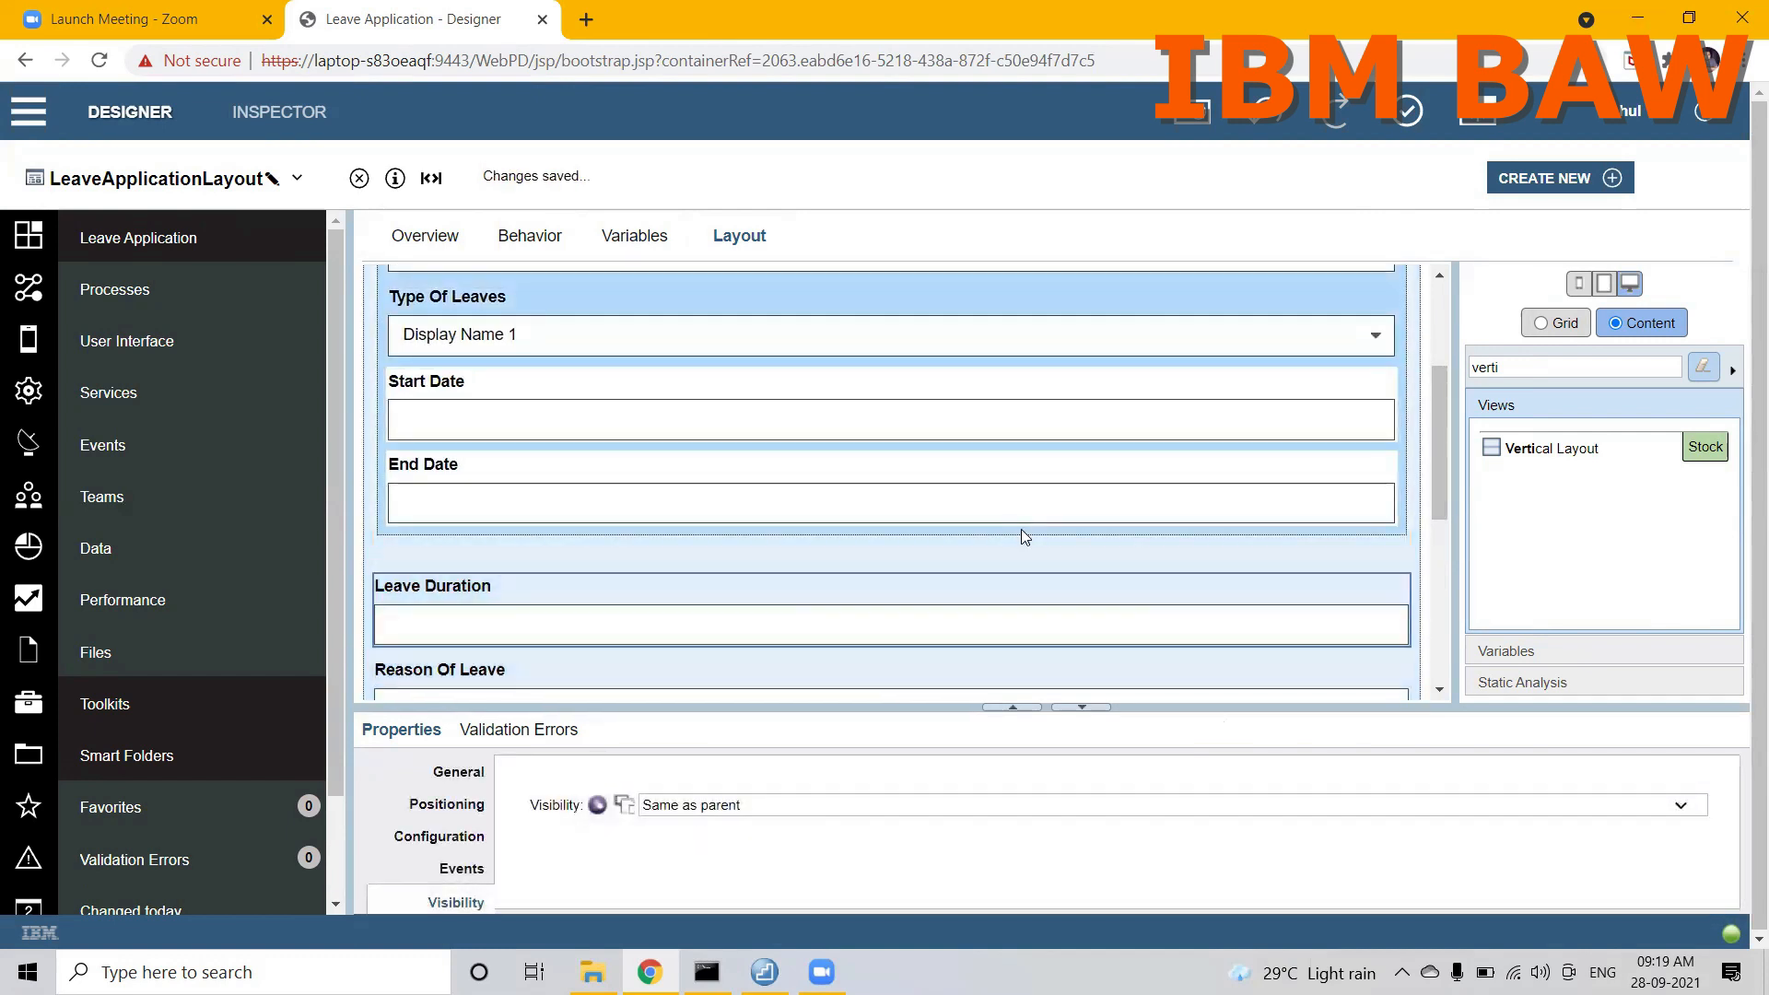
{"action": "left_click", "coordinate": [939, 659]}
{"action": "left_click_drag", "start_coordinate": [940, 659], "coordinate": [938, 562]}
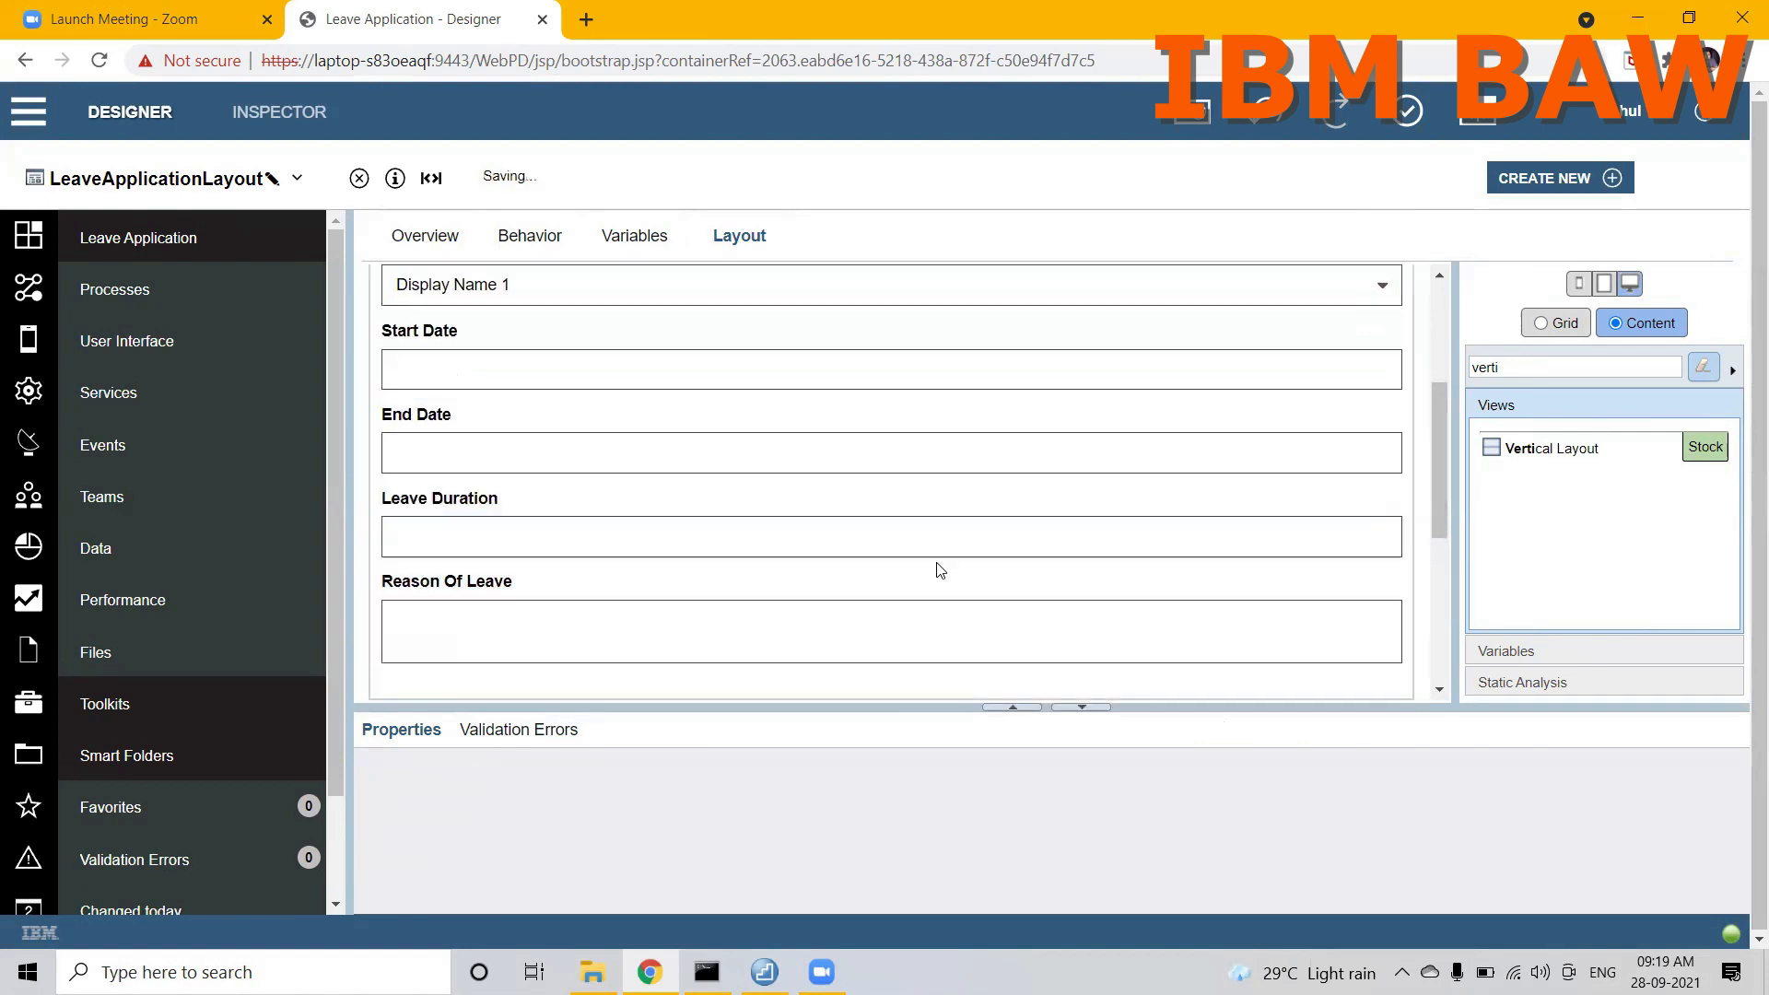
Step: Move the APPLY button into the vertical layout below the Reason Of Leave field
{"action": "left_click_drag", "start_coordinate": [1438, 487], "coordinate": [1441, 546]}
{"action": "left_click", "coordinate": [455, 582]}
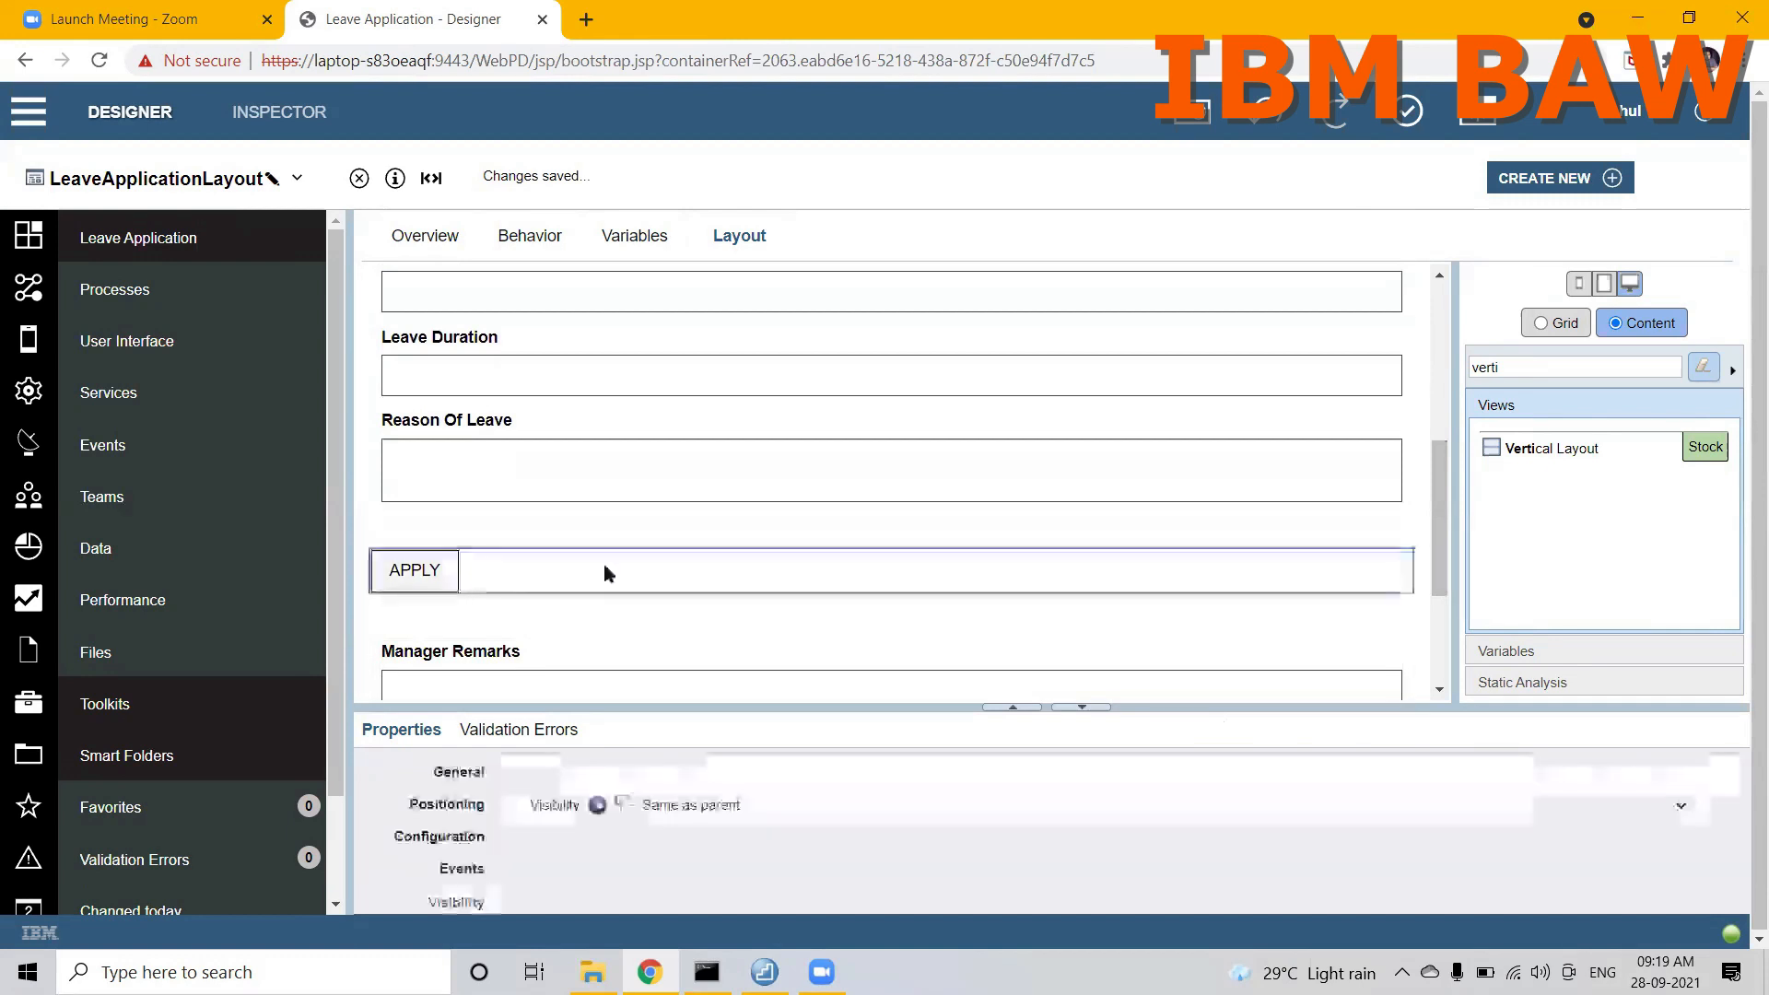
{"action": "left_click_drag", "start_coordinate": [608, 573], "coordinate": [600, 518]}
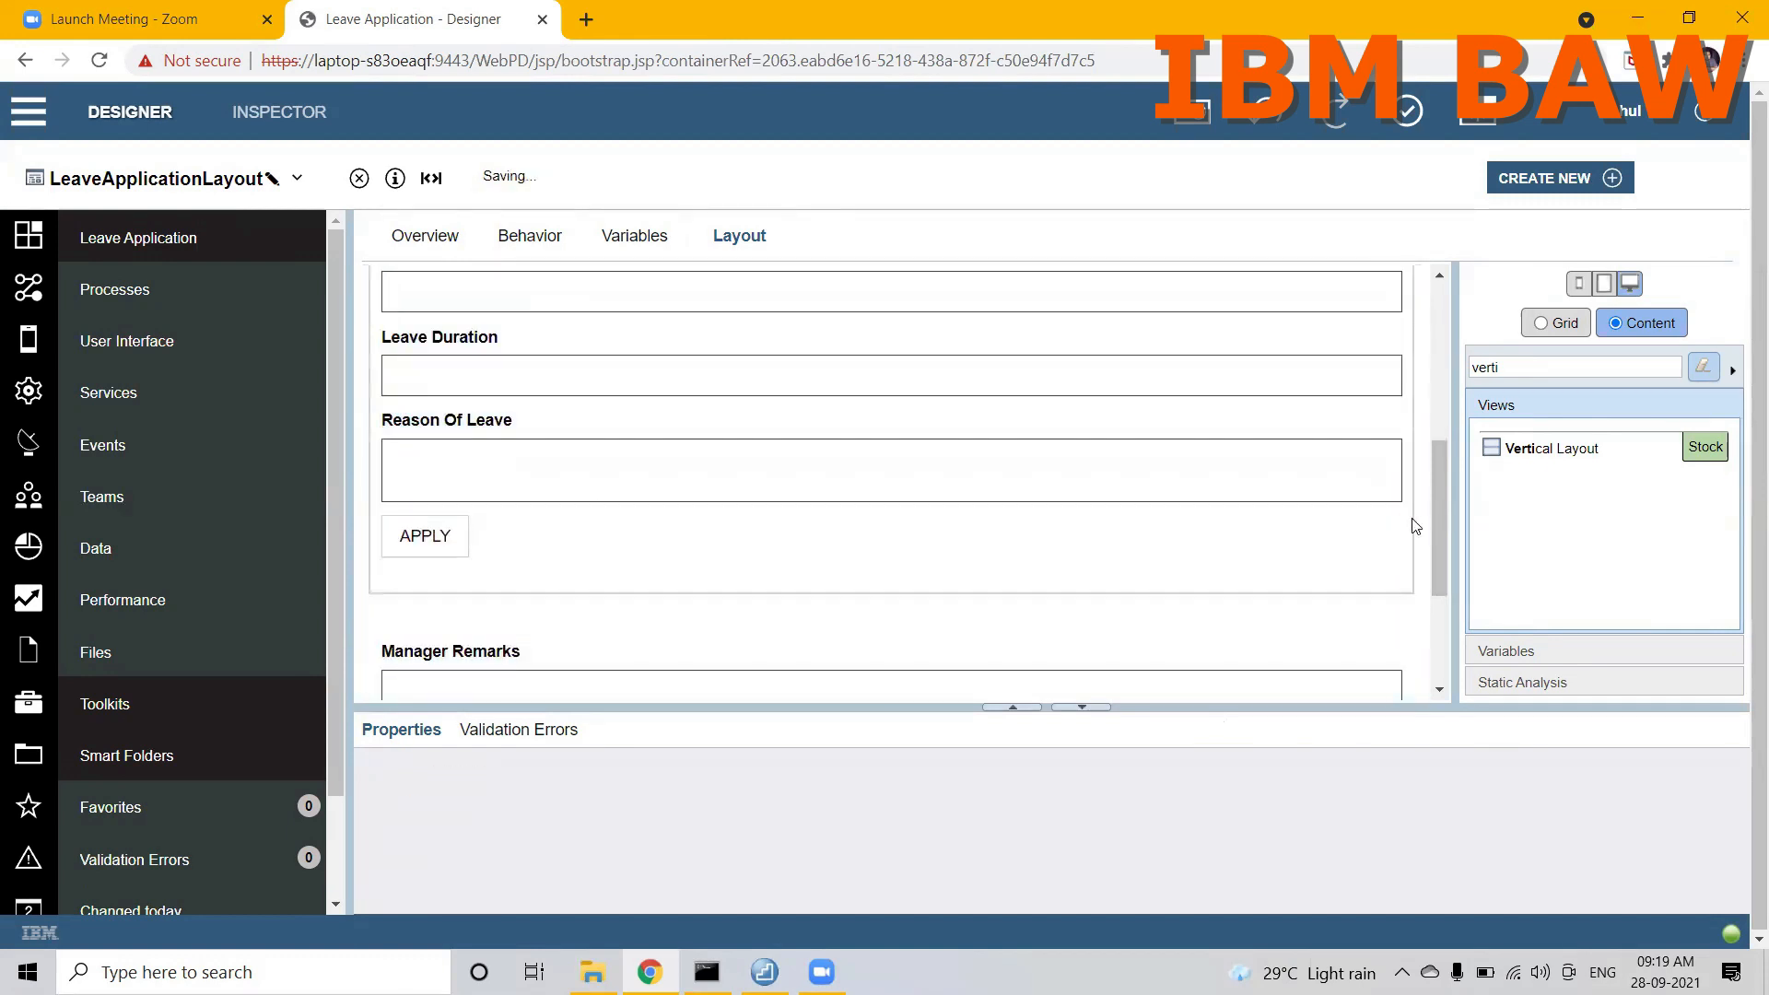
Step: Bind the visibility of the vertical layout holding the leave fields to the sectionVisibility (String) configuration option
{"action": "left_click_drag", "start_coordinate": [1438, 515], "coordinate": [1394, 332]}
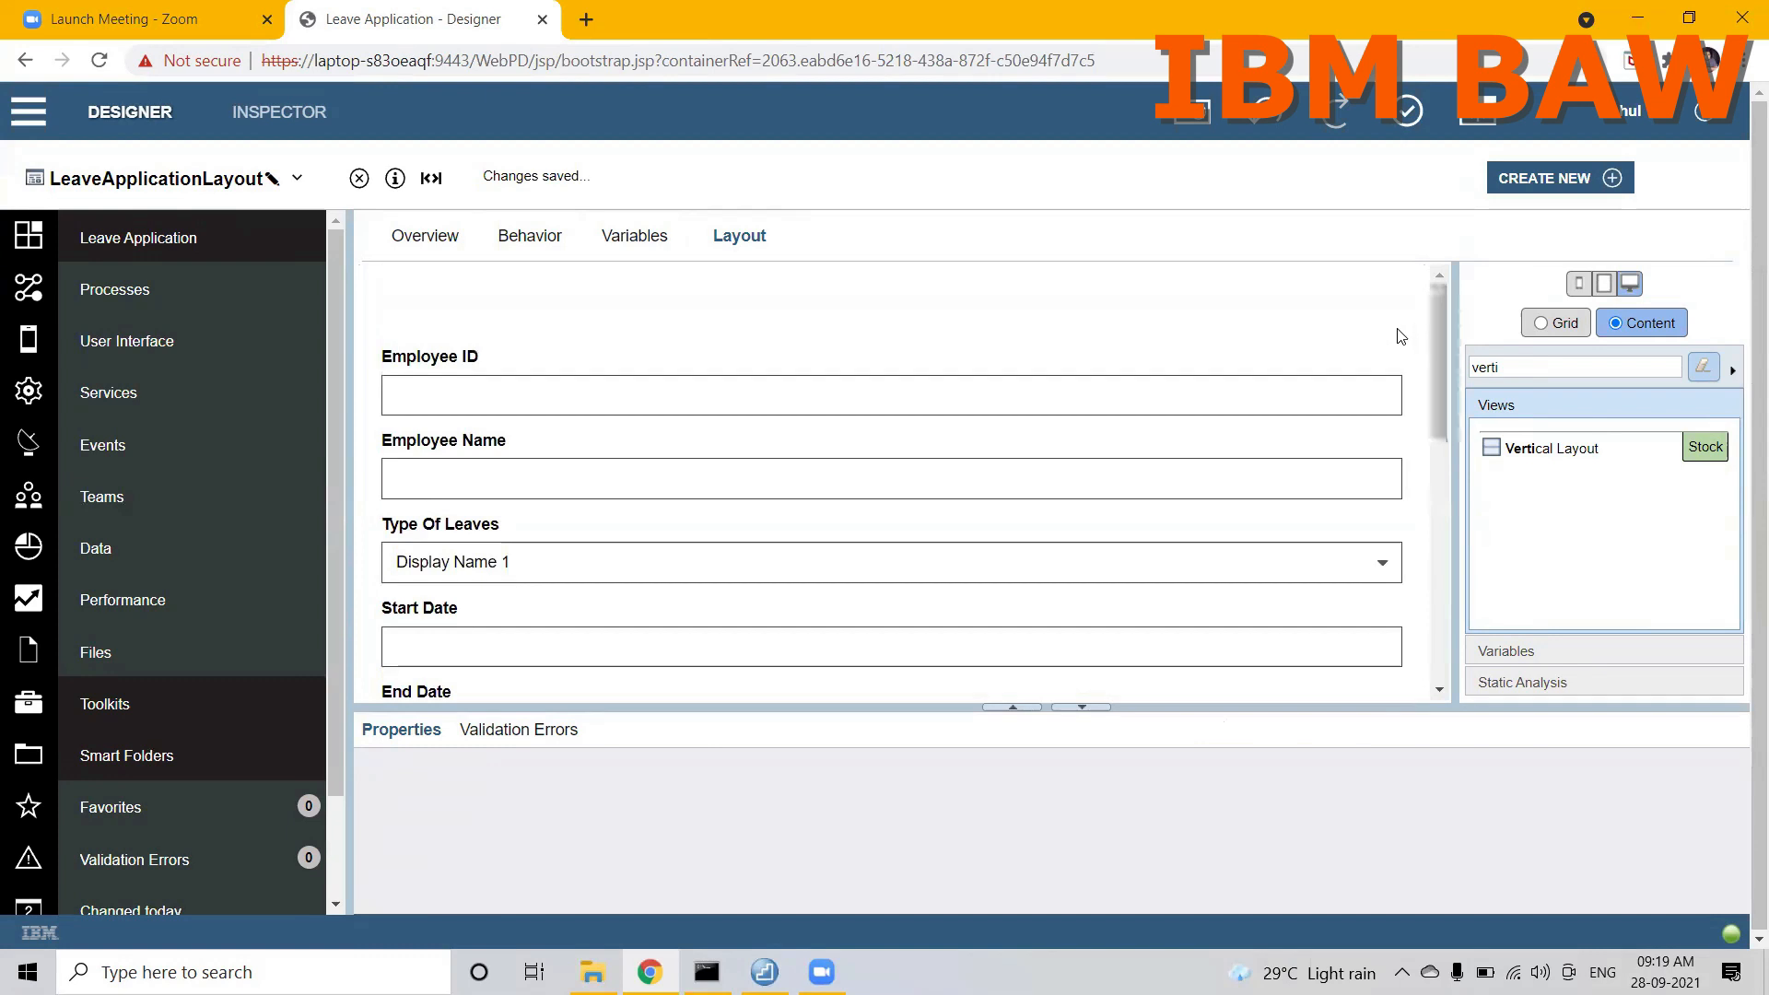
{"action": "left_click", "coordinate": [1338, 343]}
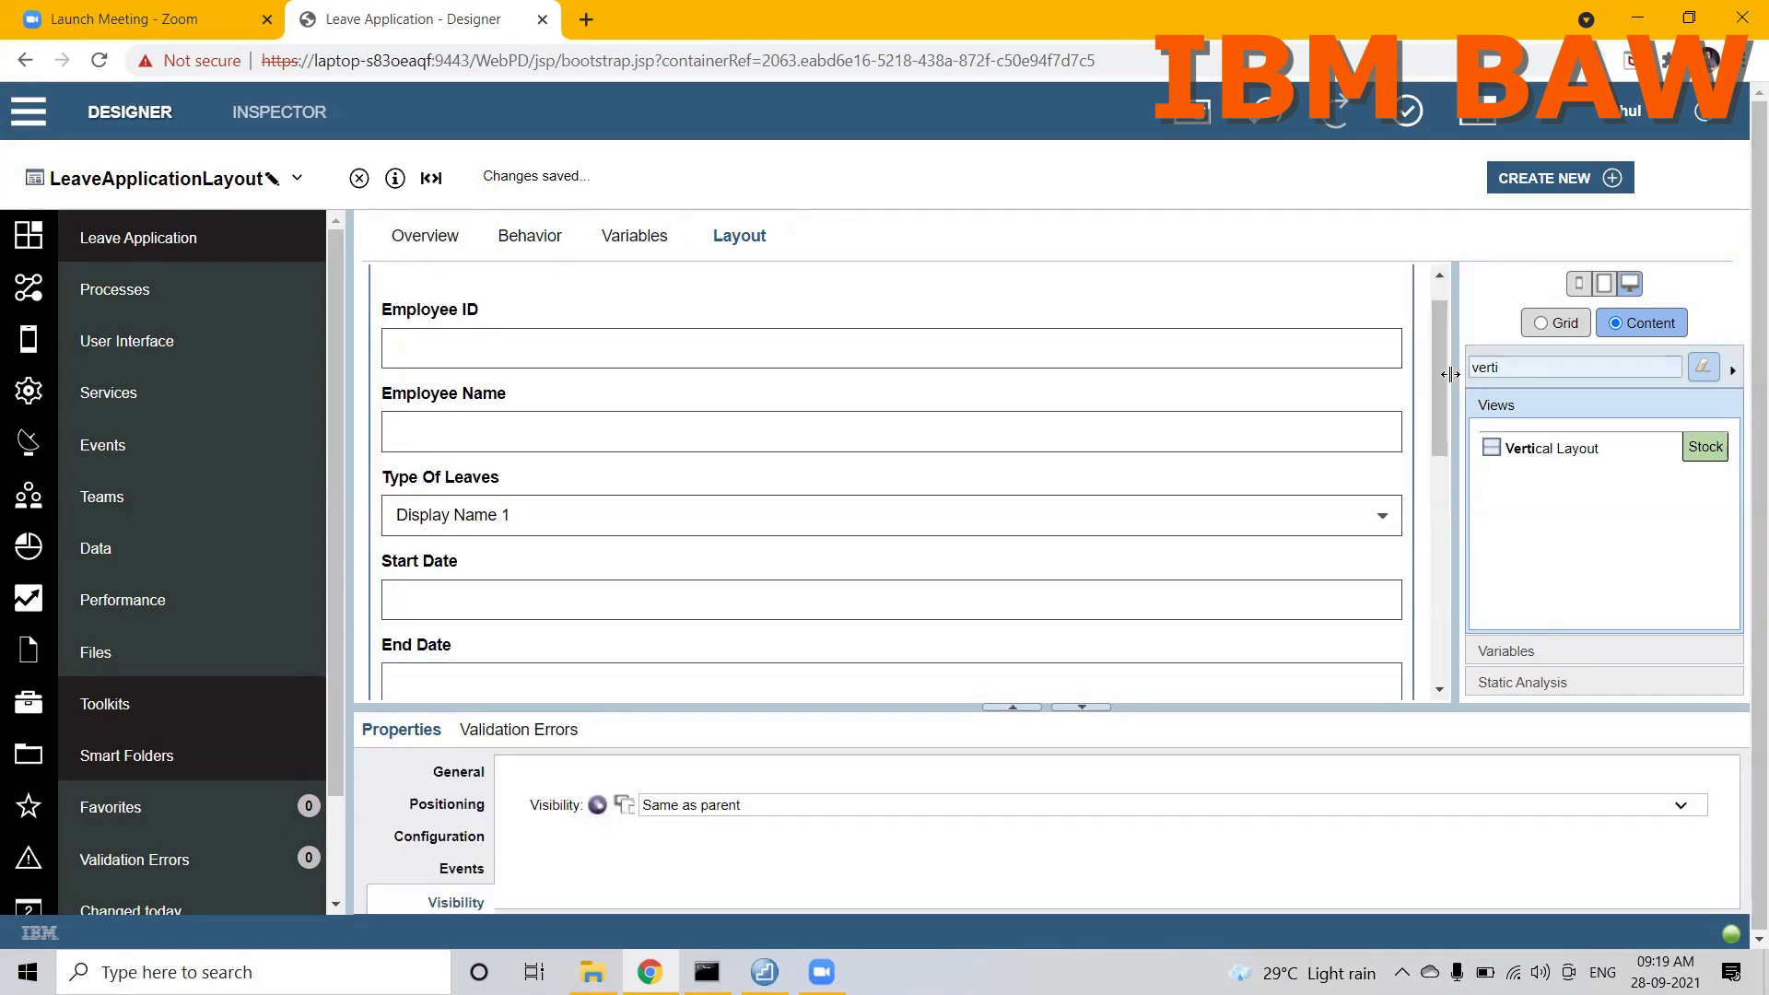
{"action": "left_click_drag", "start_coordinate": [1440, 385], "coordinate": [1439, 516]}
{"action": "left_click", "coordinate": [619, 806]}
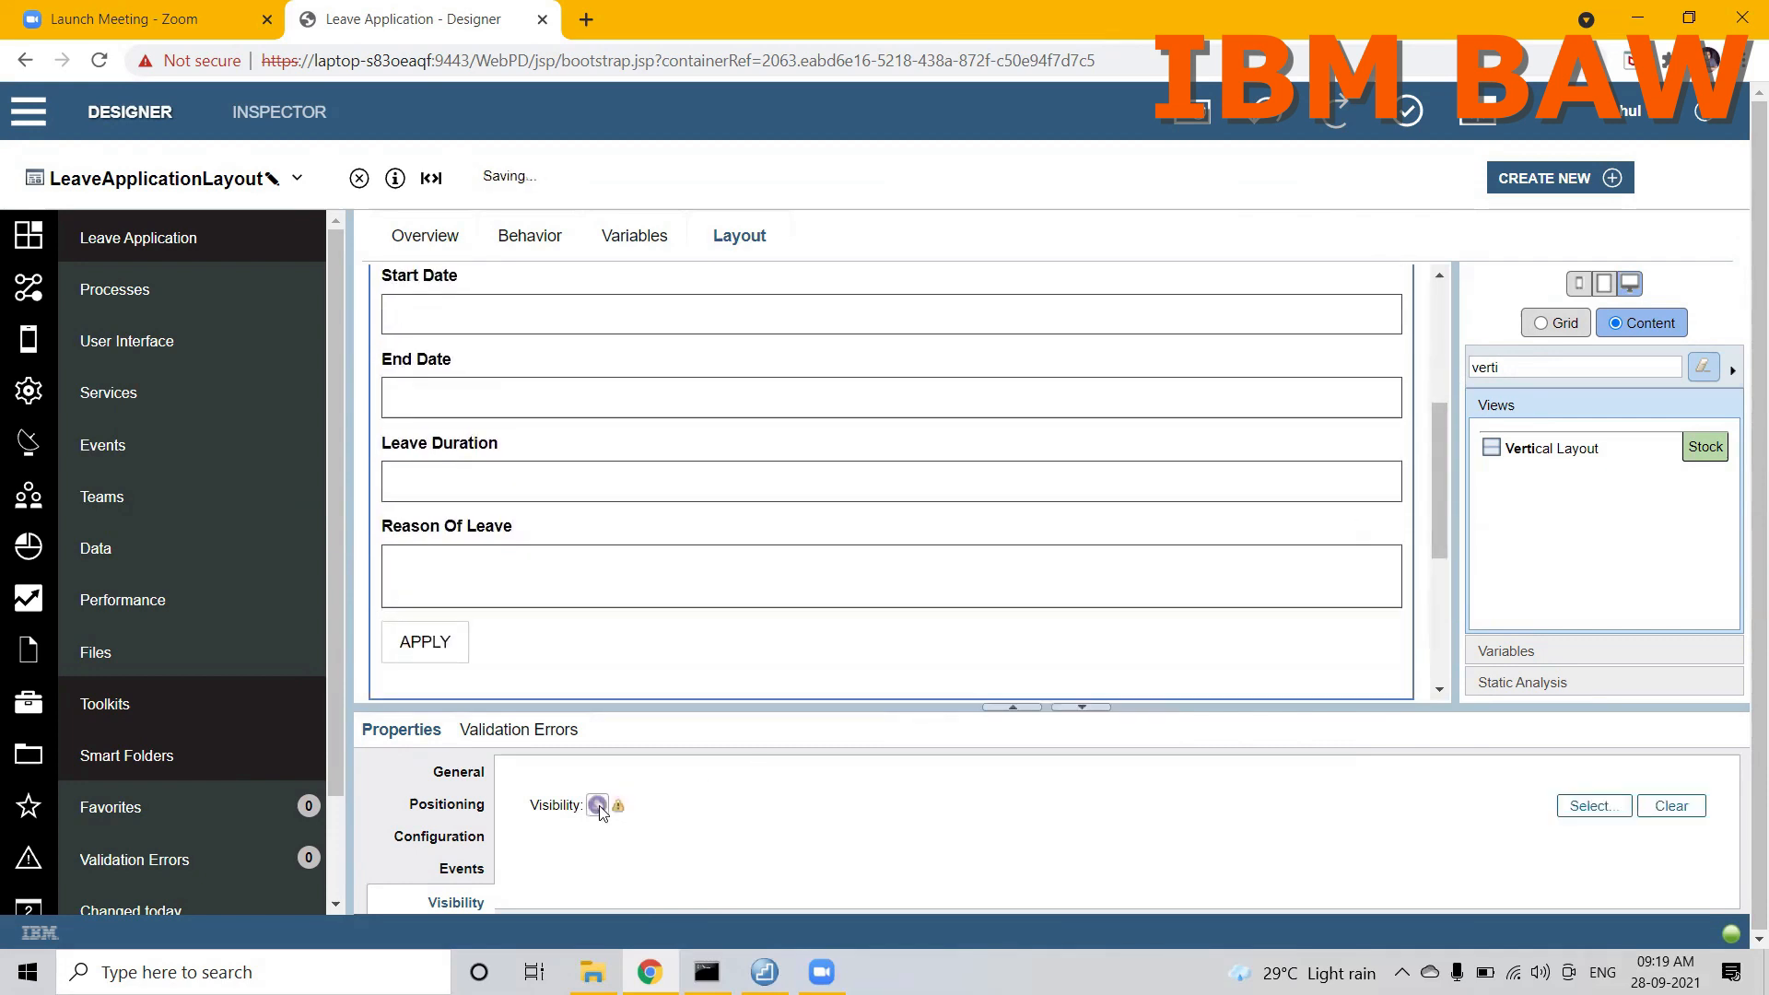
{"action": "left_click", "coordinate": [1594, 805]}
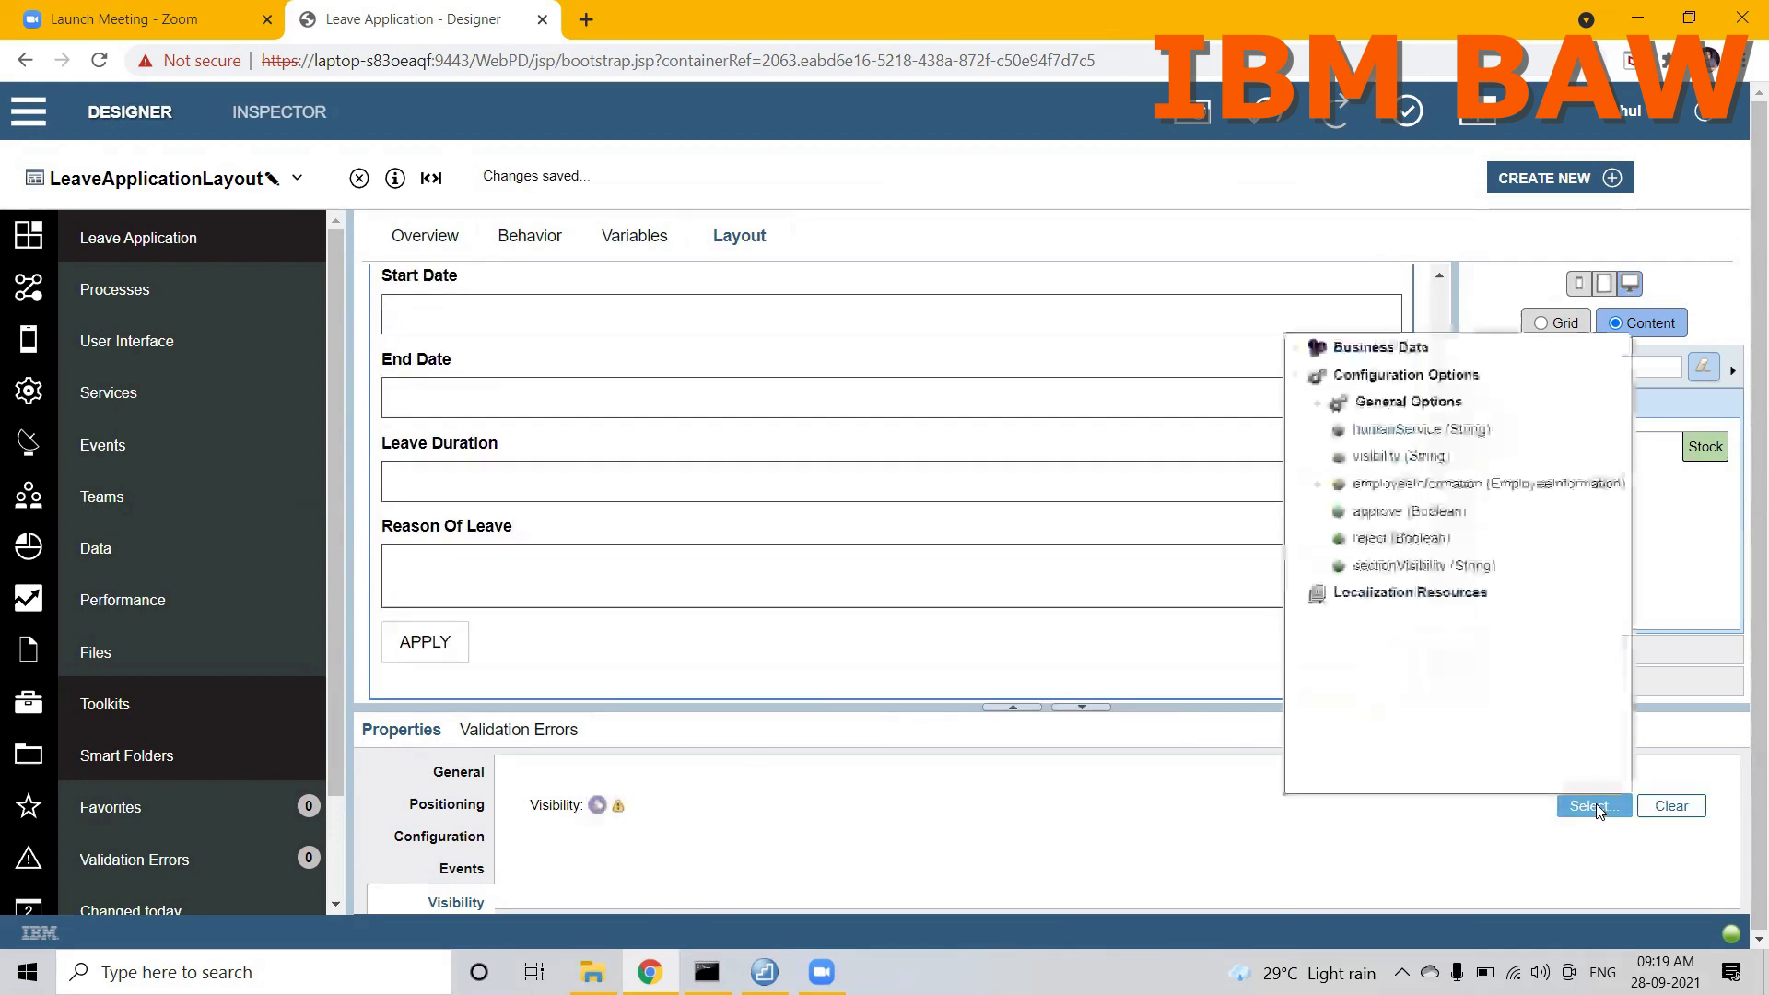
{"action": "left_click", "coordinate": [1378, 566]}
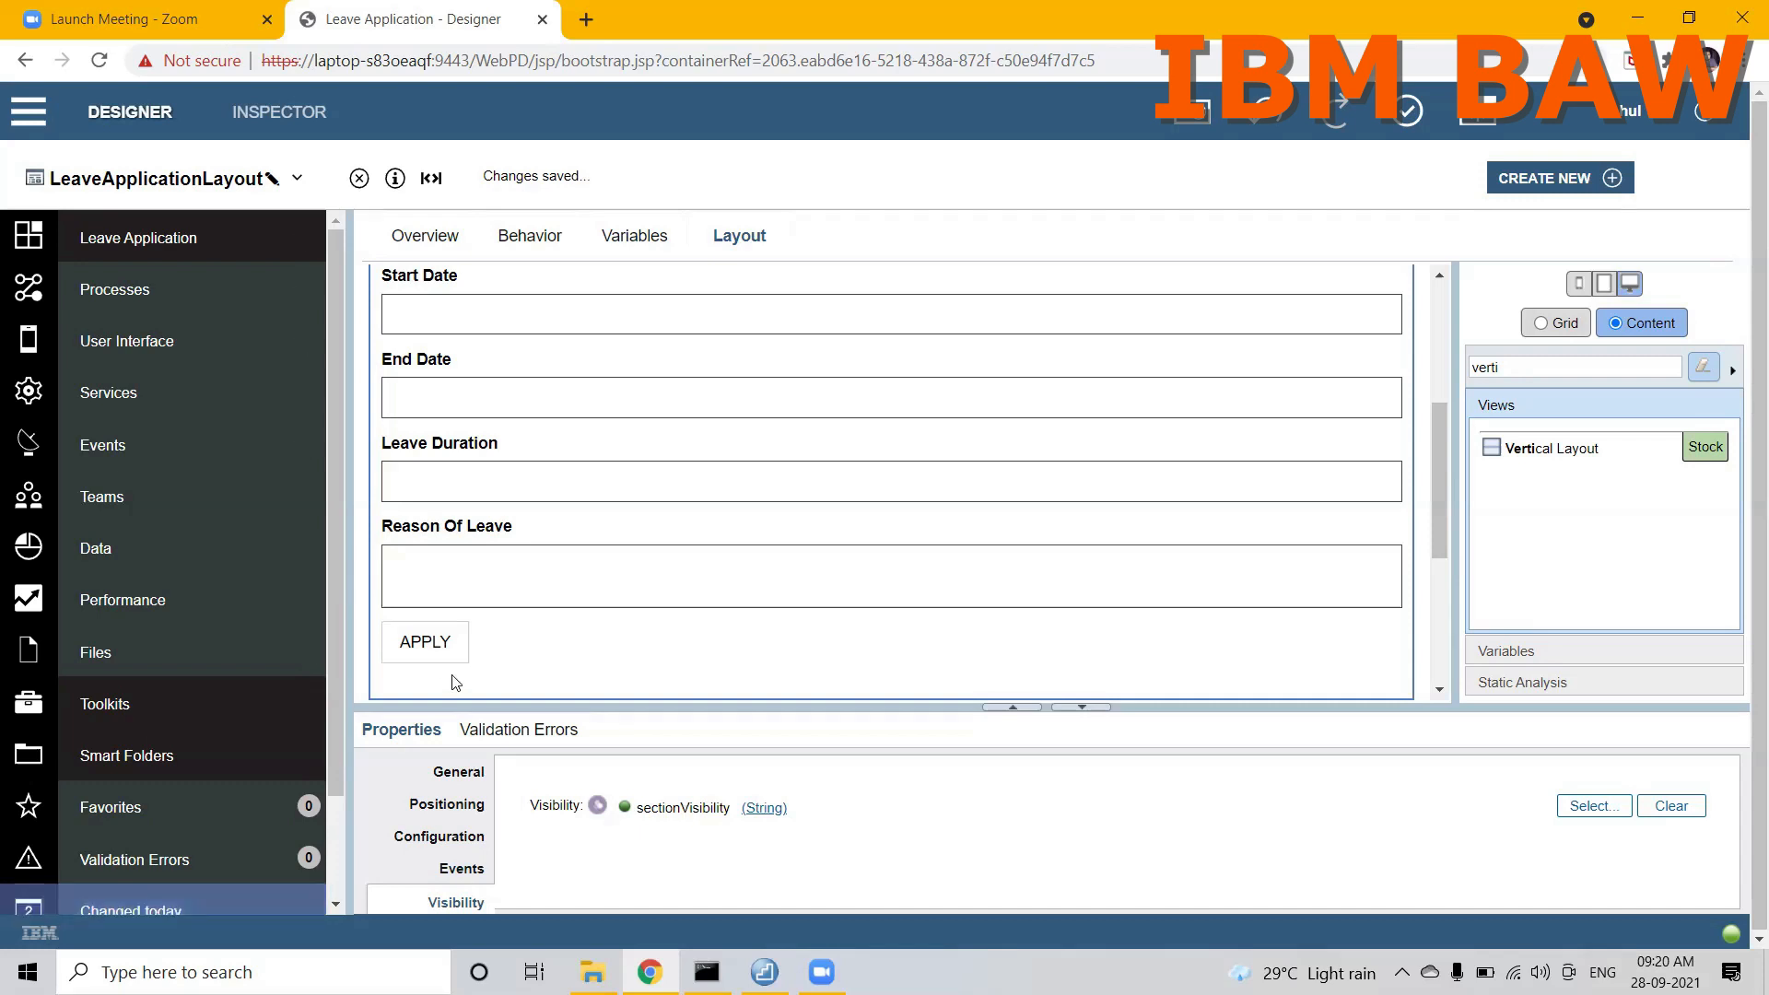
Step: Bind the APPLY button's visibility to the humanService (String) configuration option
{"action": "left_click", "coordinate": [437, 652]}
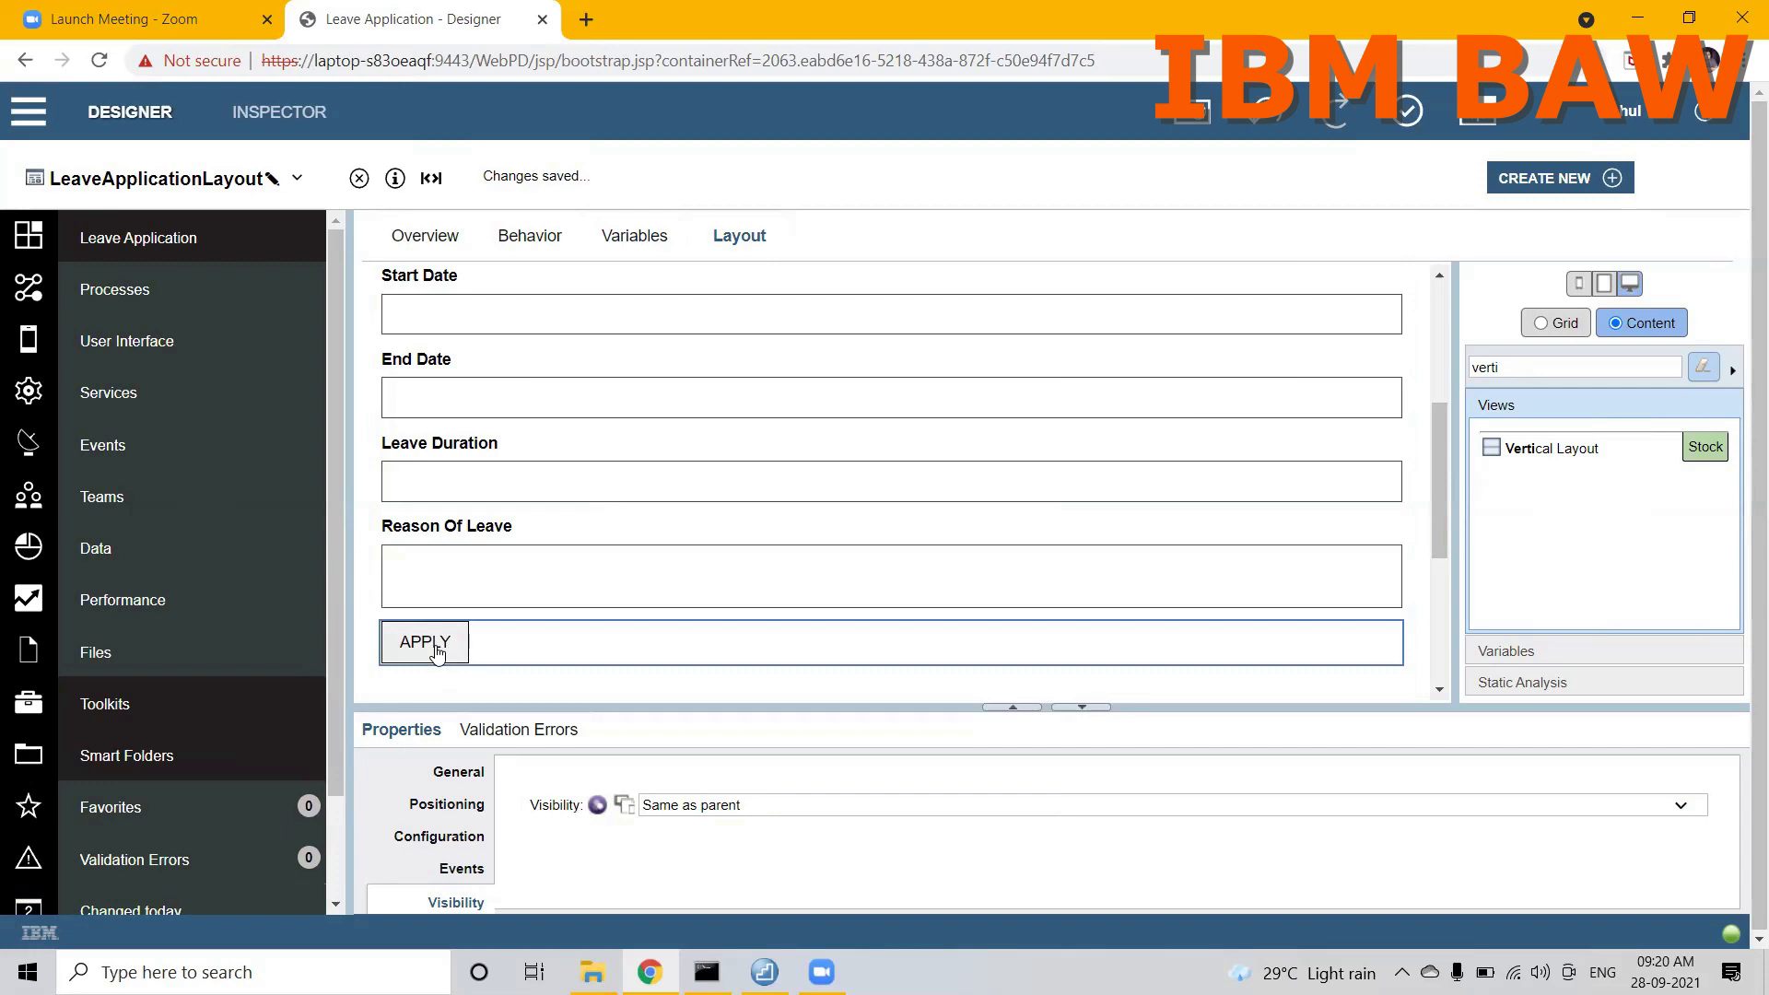
{"action": "left_click", "coordinate": [597, 807]}
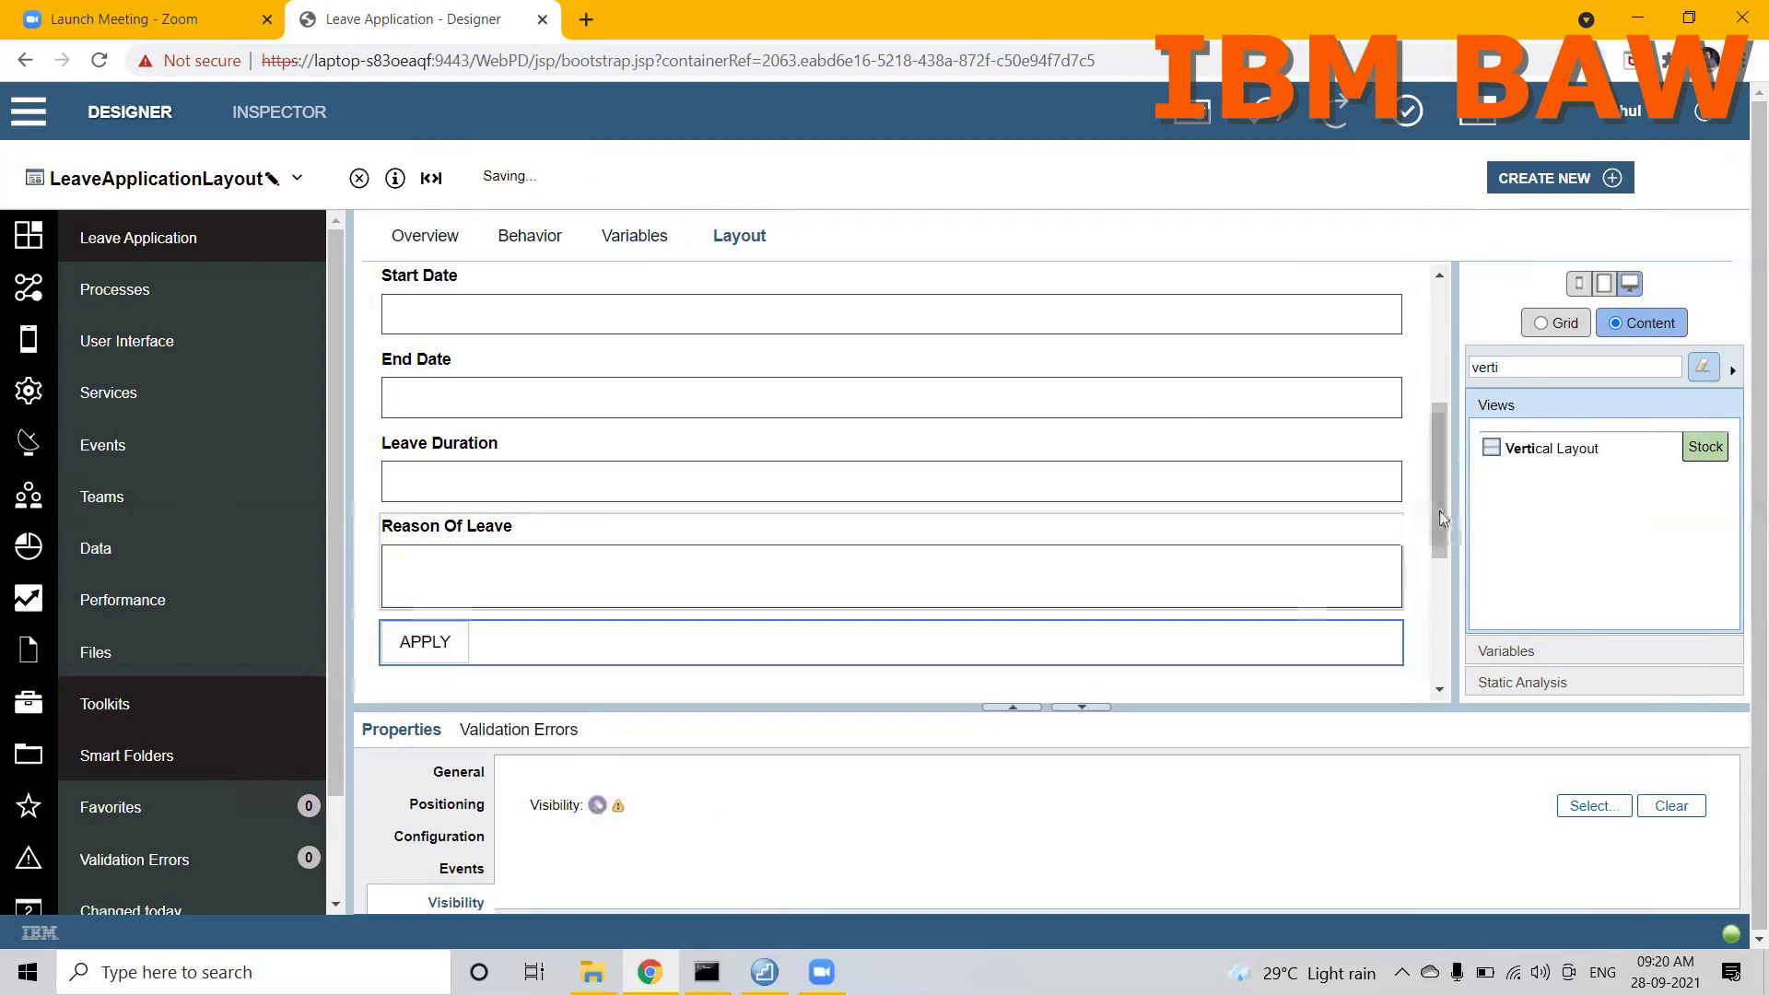
{"action": "left_click_drag", "start_coordinate": [1439, 508], "coordinate": [1448, 608]}
{"action": "scroll", "coordinate": [1222, 510], "scroll_direction": "down", "scroll_amount": 1}
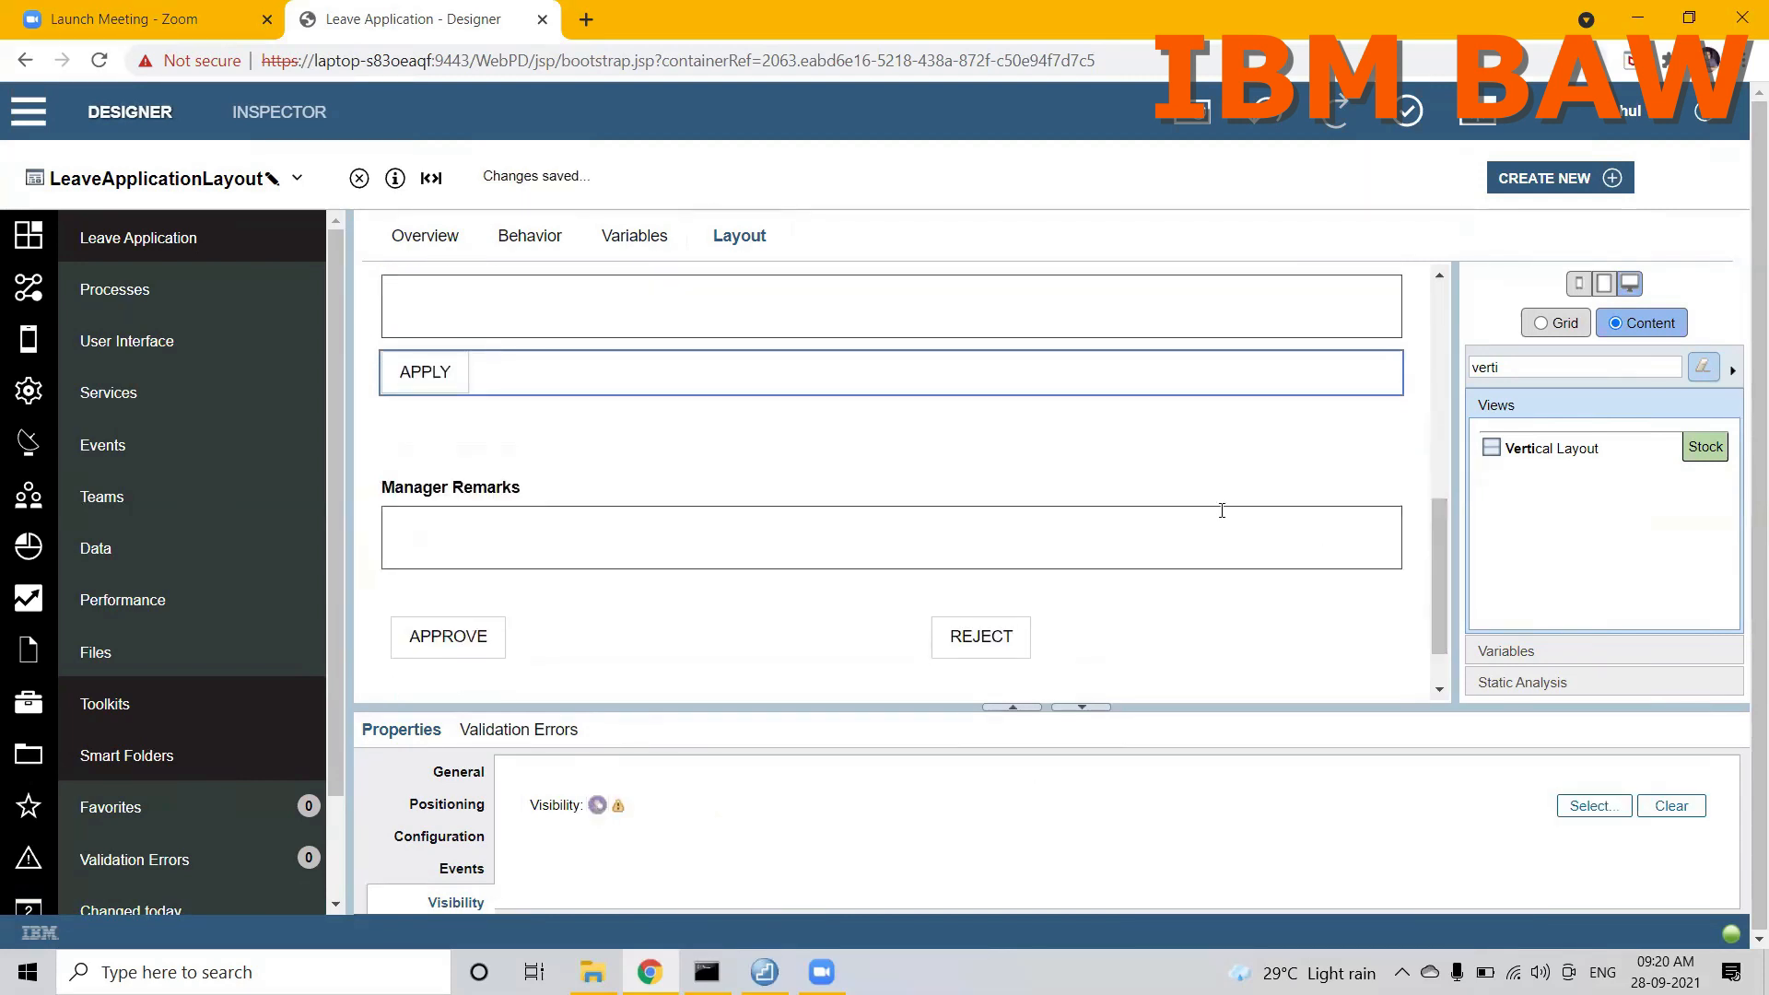
{"action": "left_click", "coordinate": [1090, 472]}
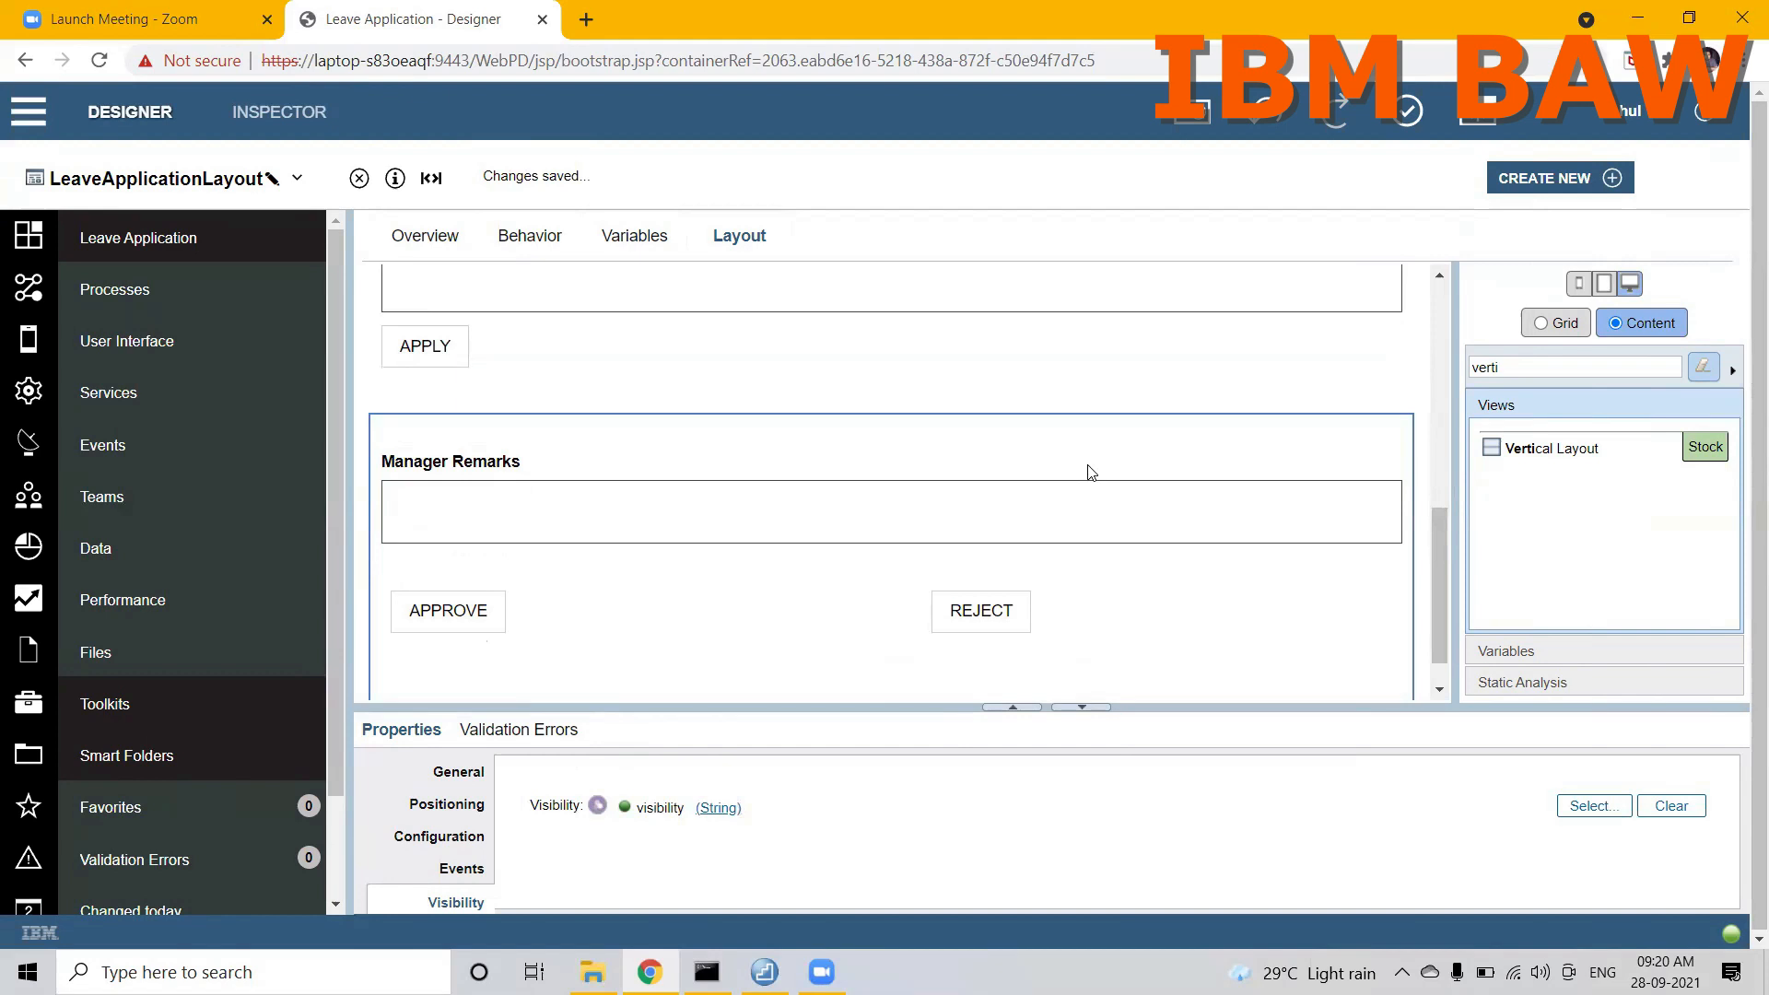
{"action": "left_click", "coordinate": [422, 345]}
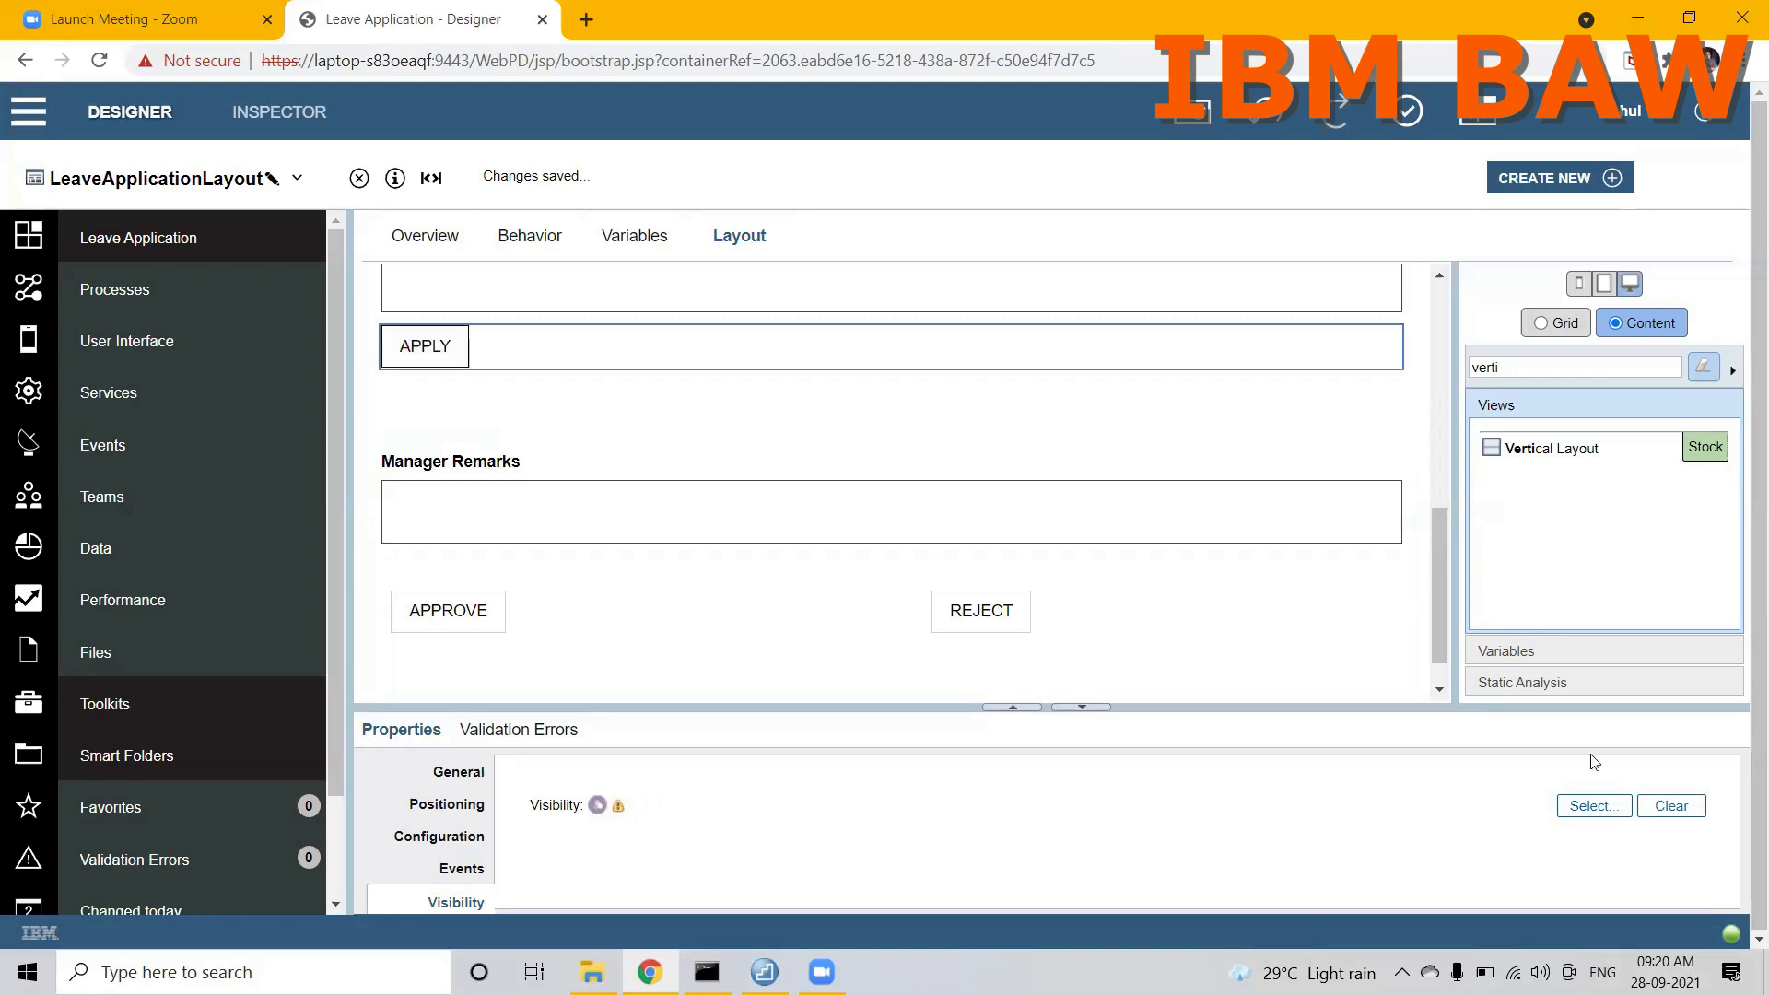
{"action": "left_click", "coordinate": [1594, 807]}
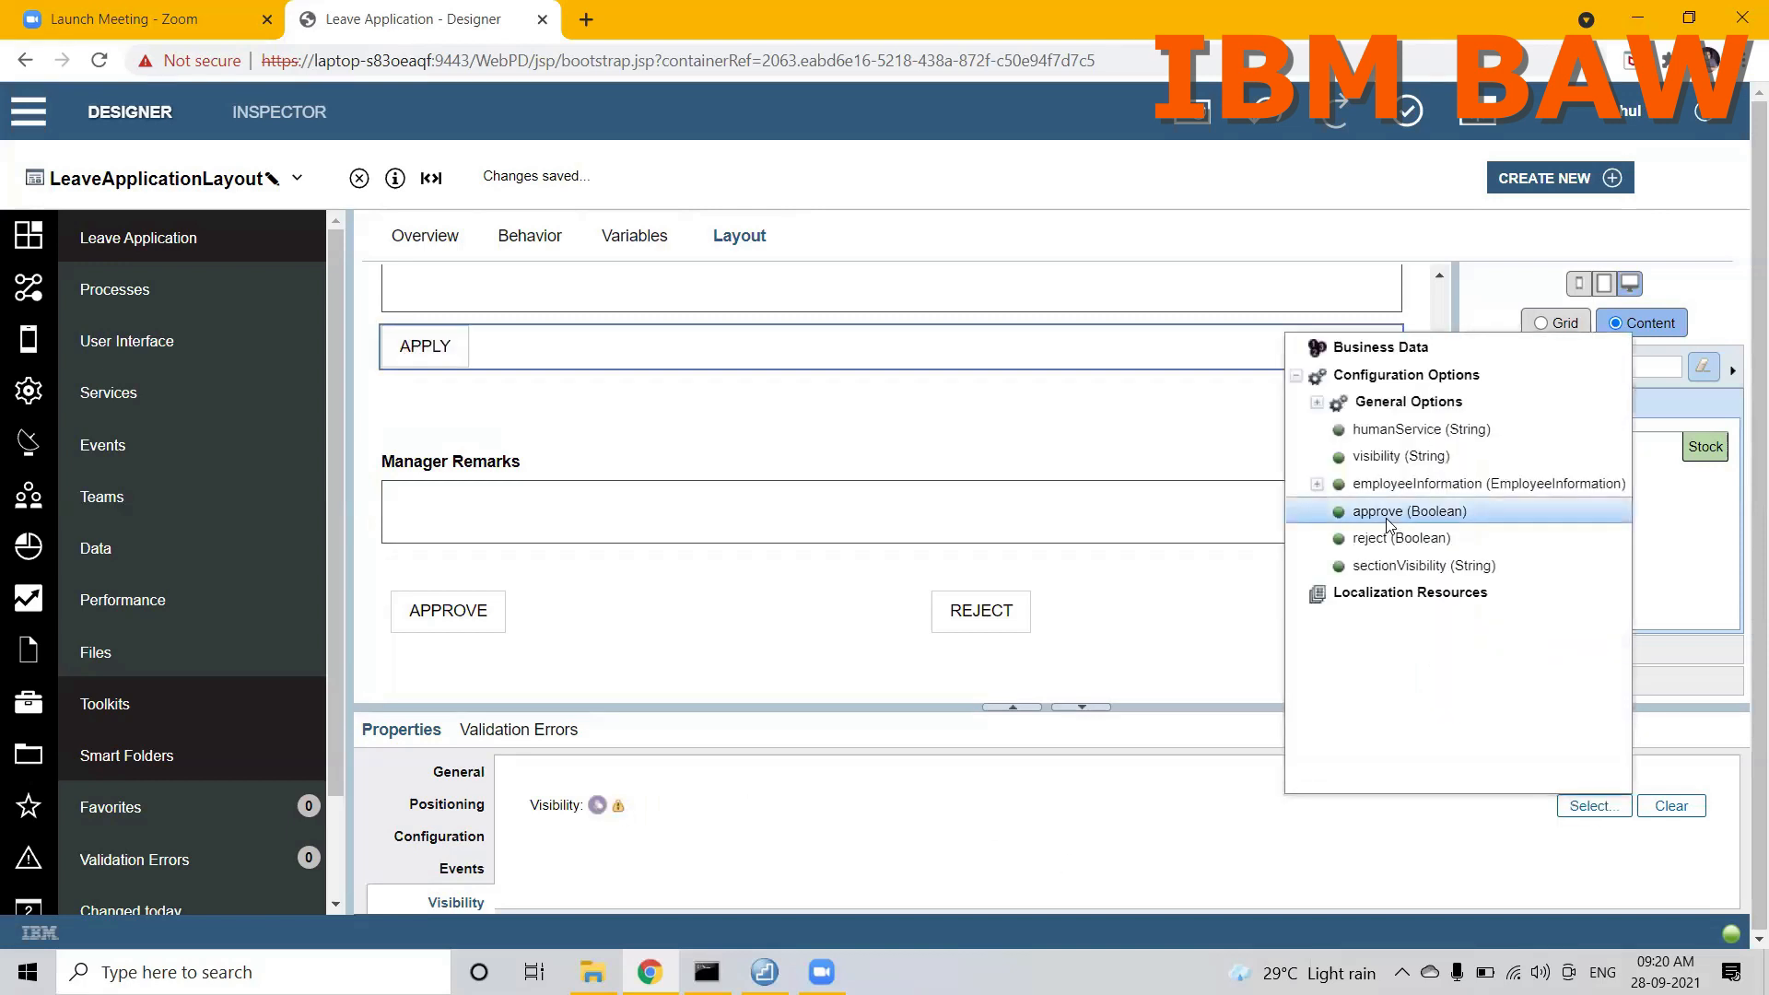
{"action": "left_click", "coordinate": [1385, 437]}
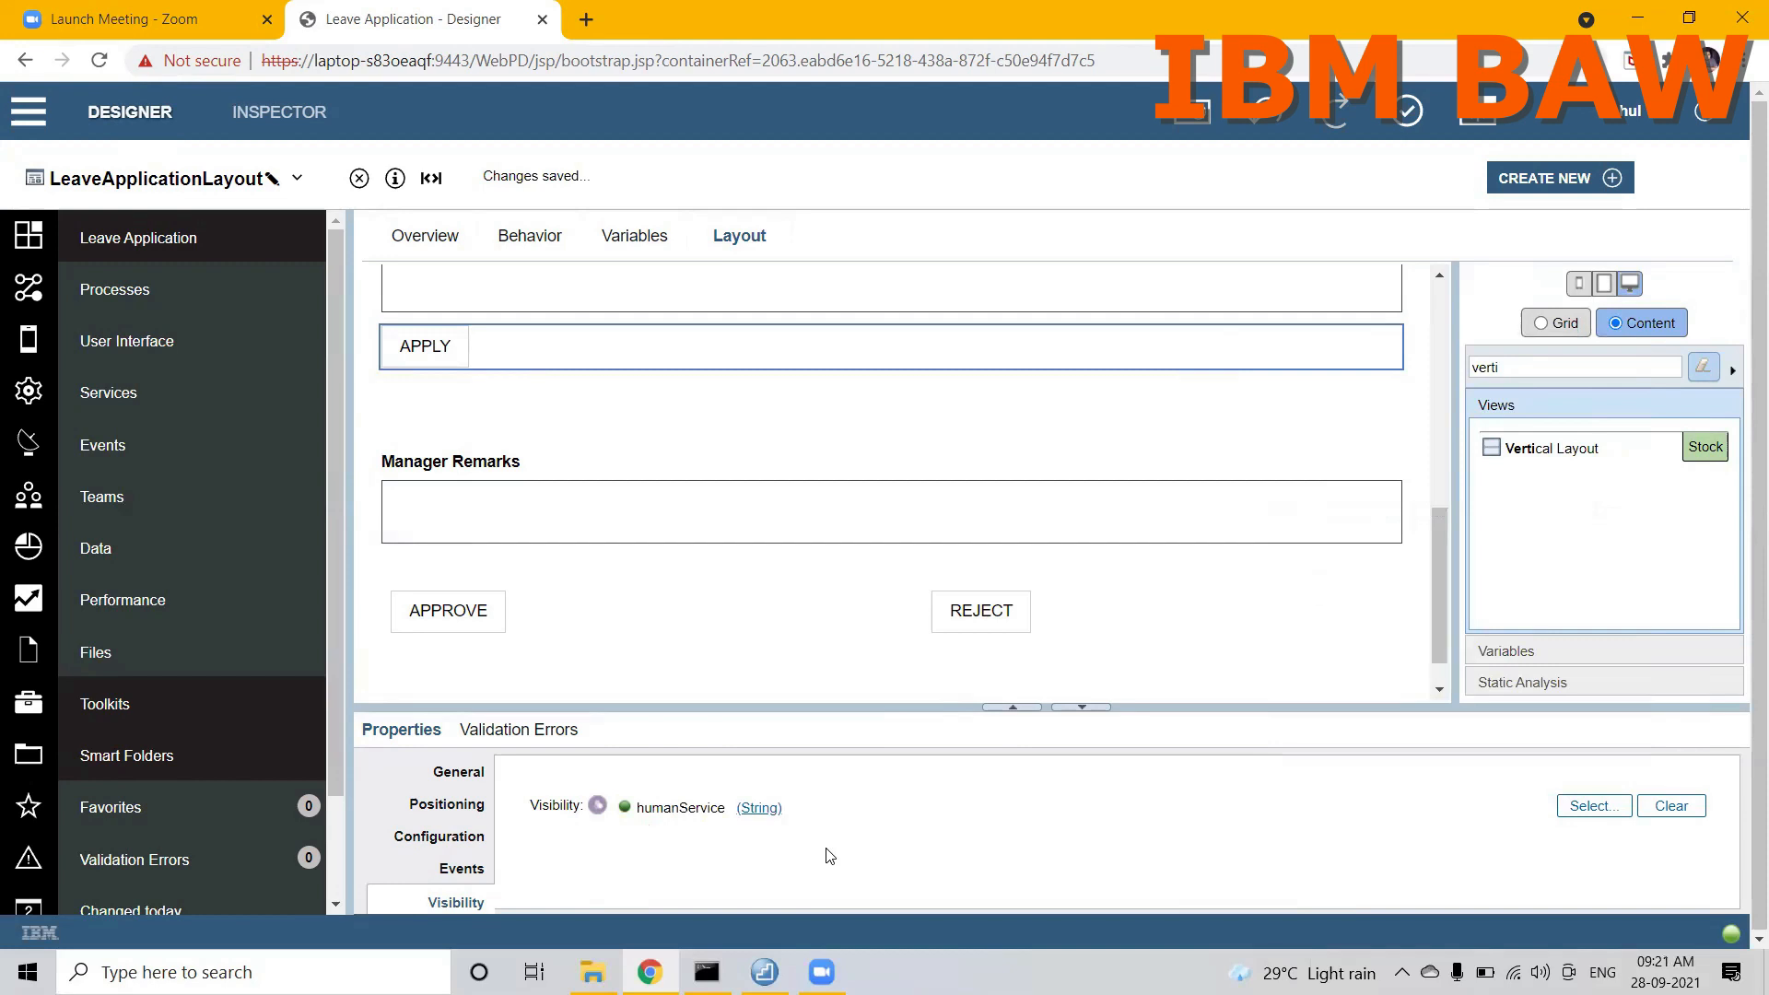
Step: Examine the visibility bindings of the leave fields layout, the APPLY button and the manager section
{"action": "left_click_drag", "start_coordinate": [1443, 551], "coordinate": [1432, 333]}
{"action": "left_click", "coordinate": [1366, 329]}
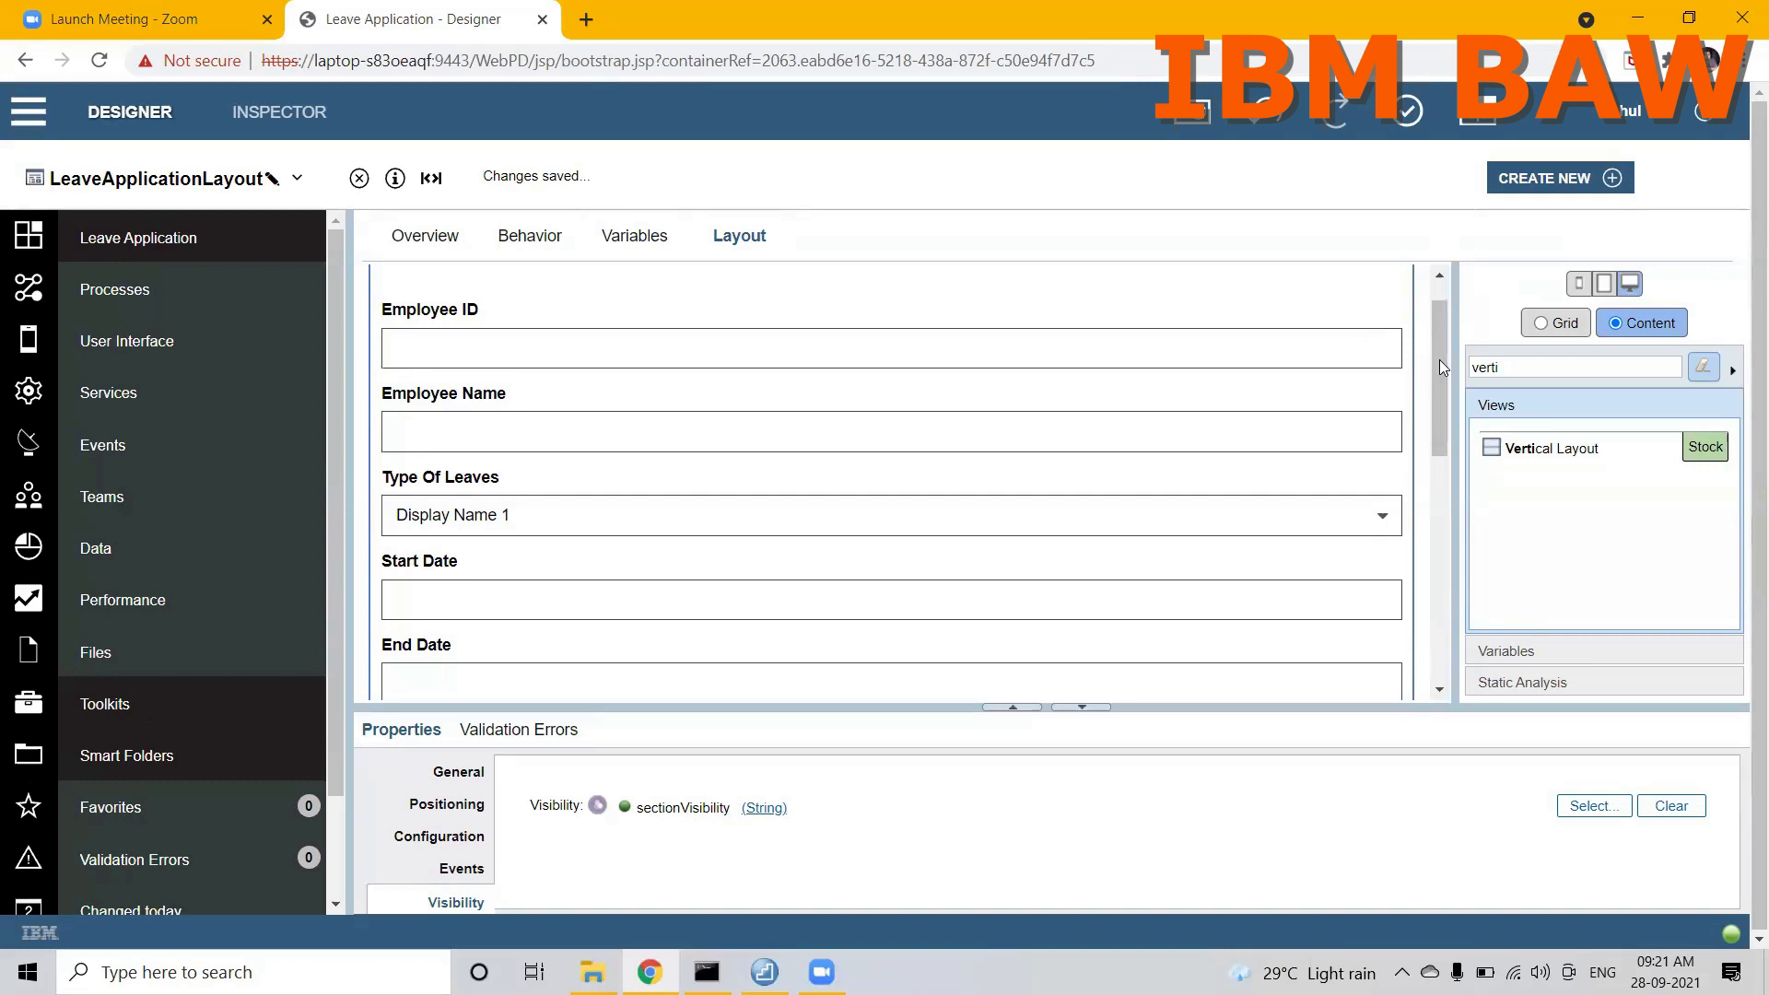
{"action": "left_click_drag", "start_coordinate": [1437, 361], "coordinate": [1430, 542]}
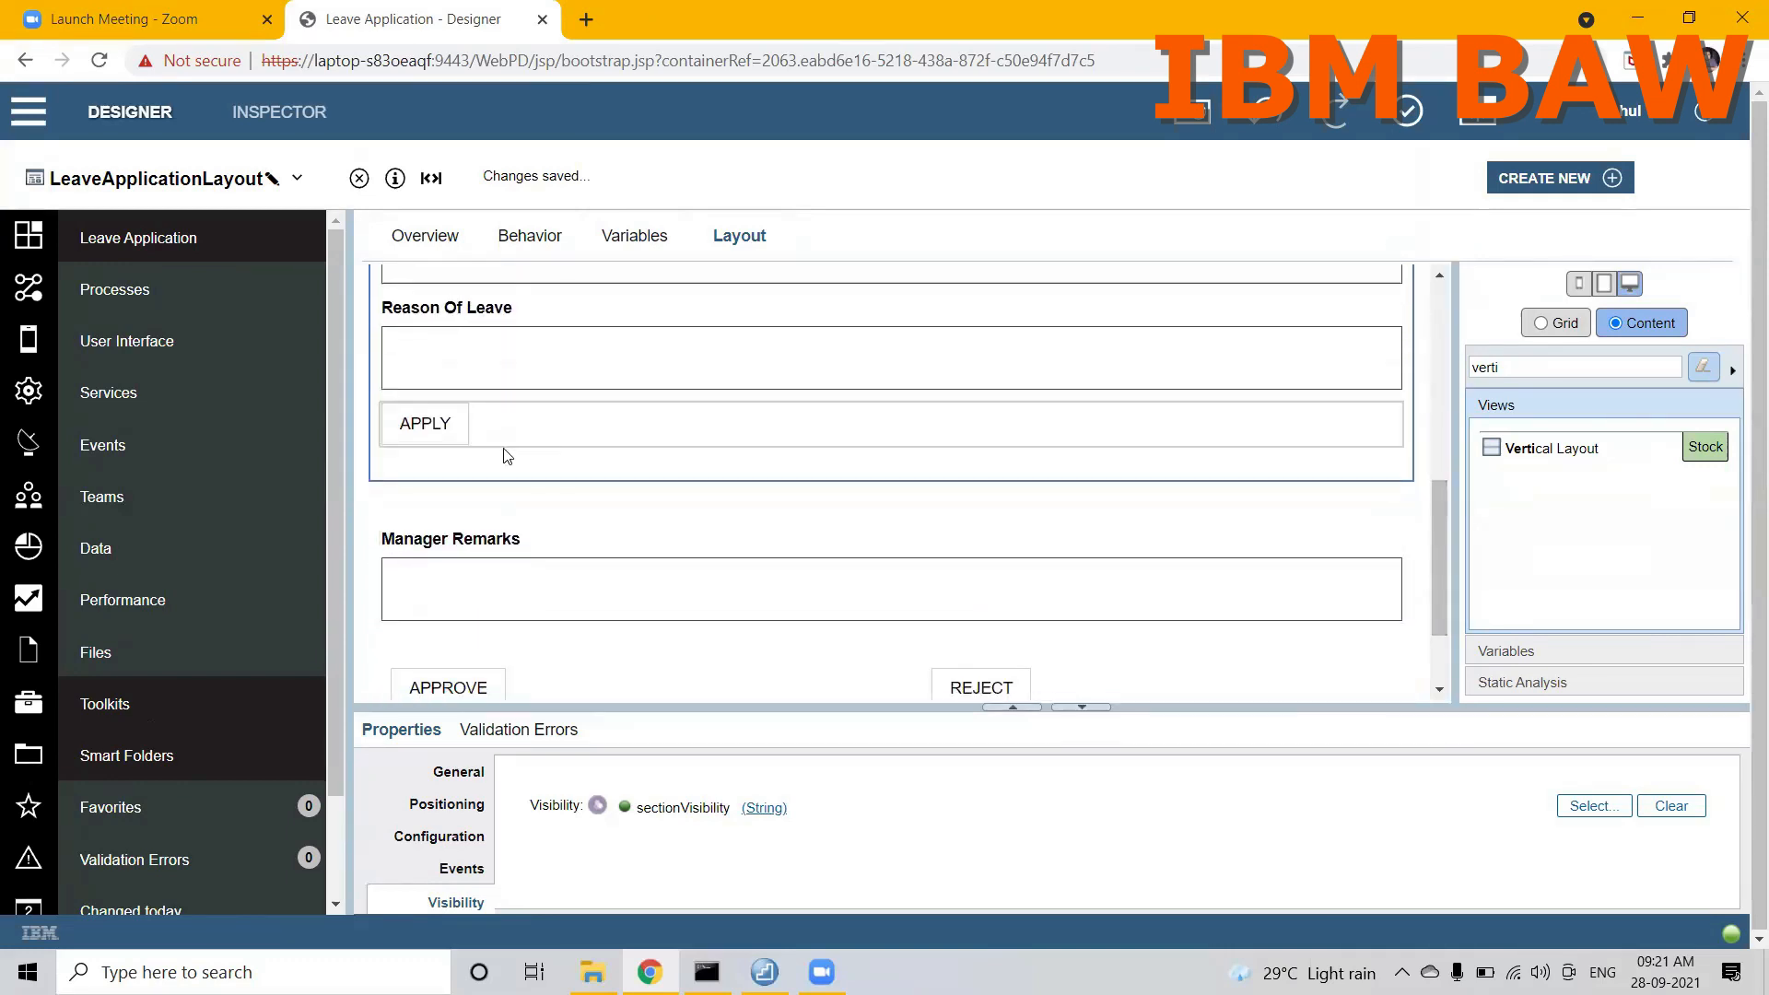
{"action": "left_click", "coordinate": [448, 433]}
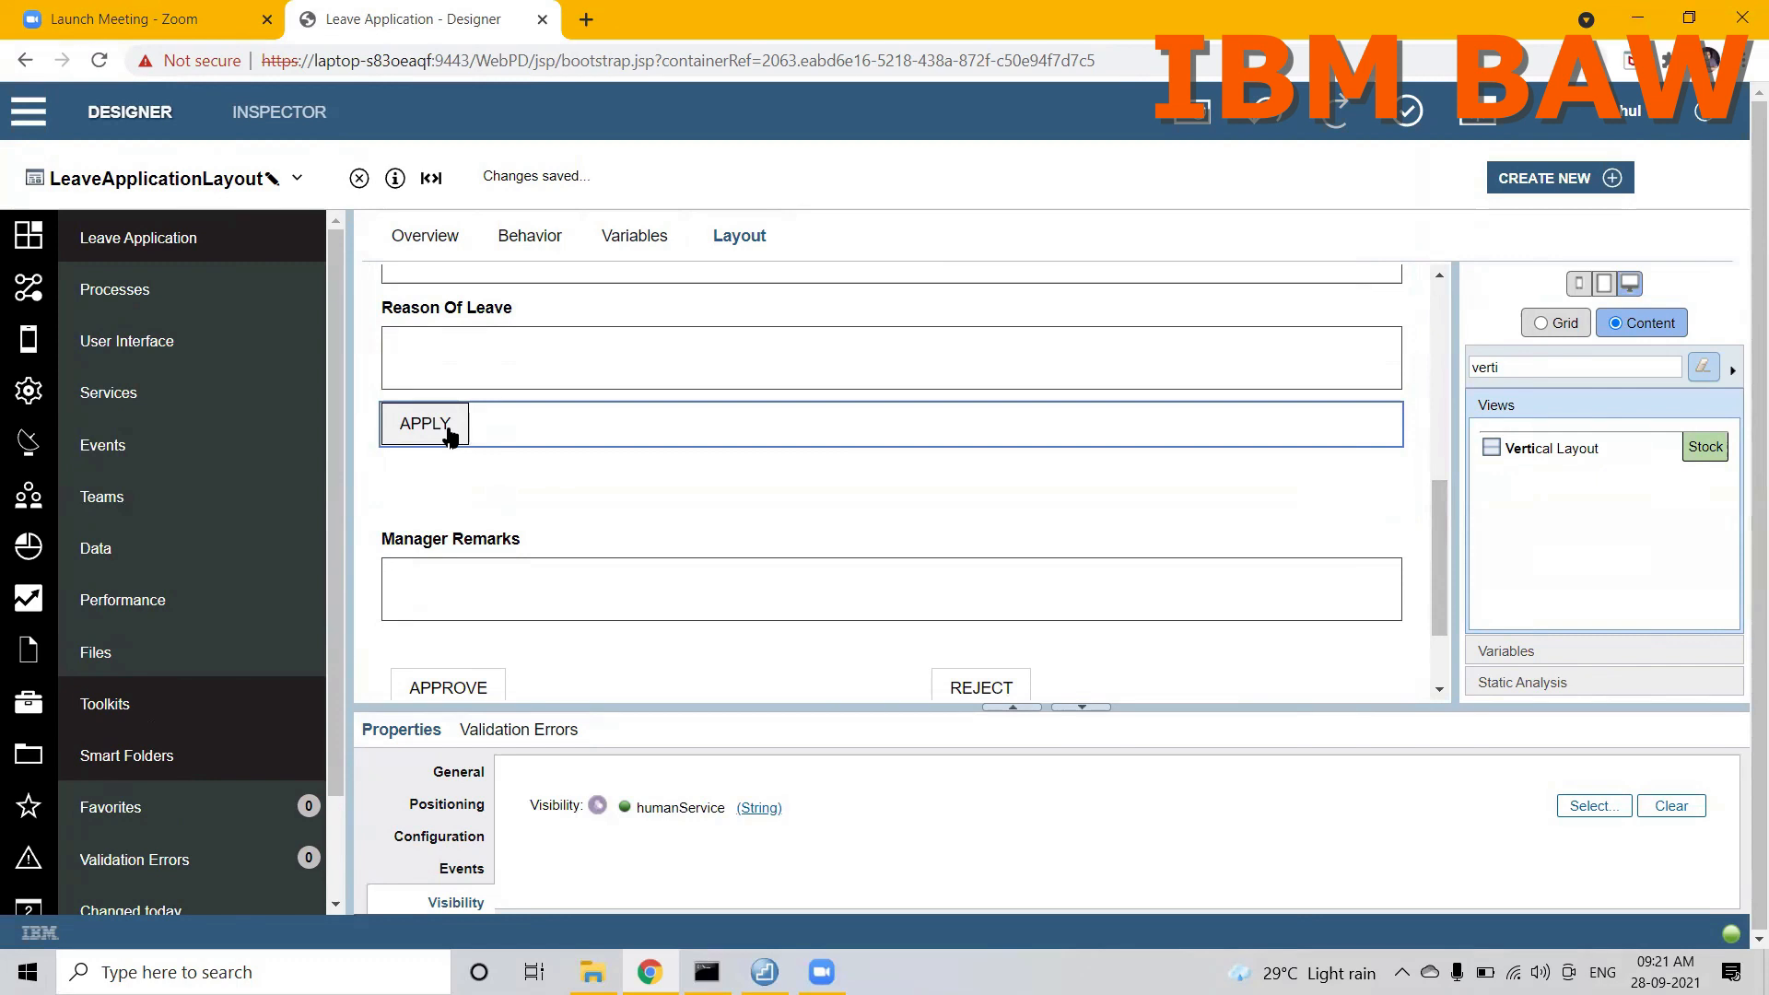
{"action": "left_click_drag", "start_coordinate": [1443, 565], "coordinate": [1445, 628]}
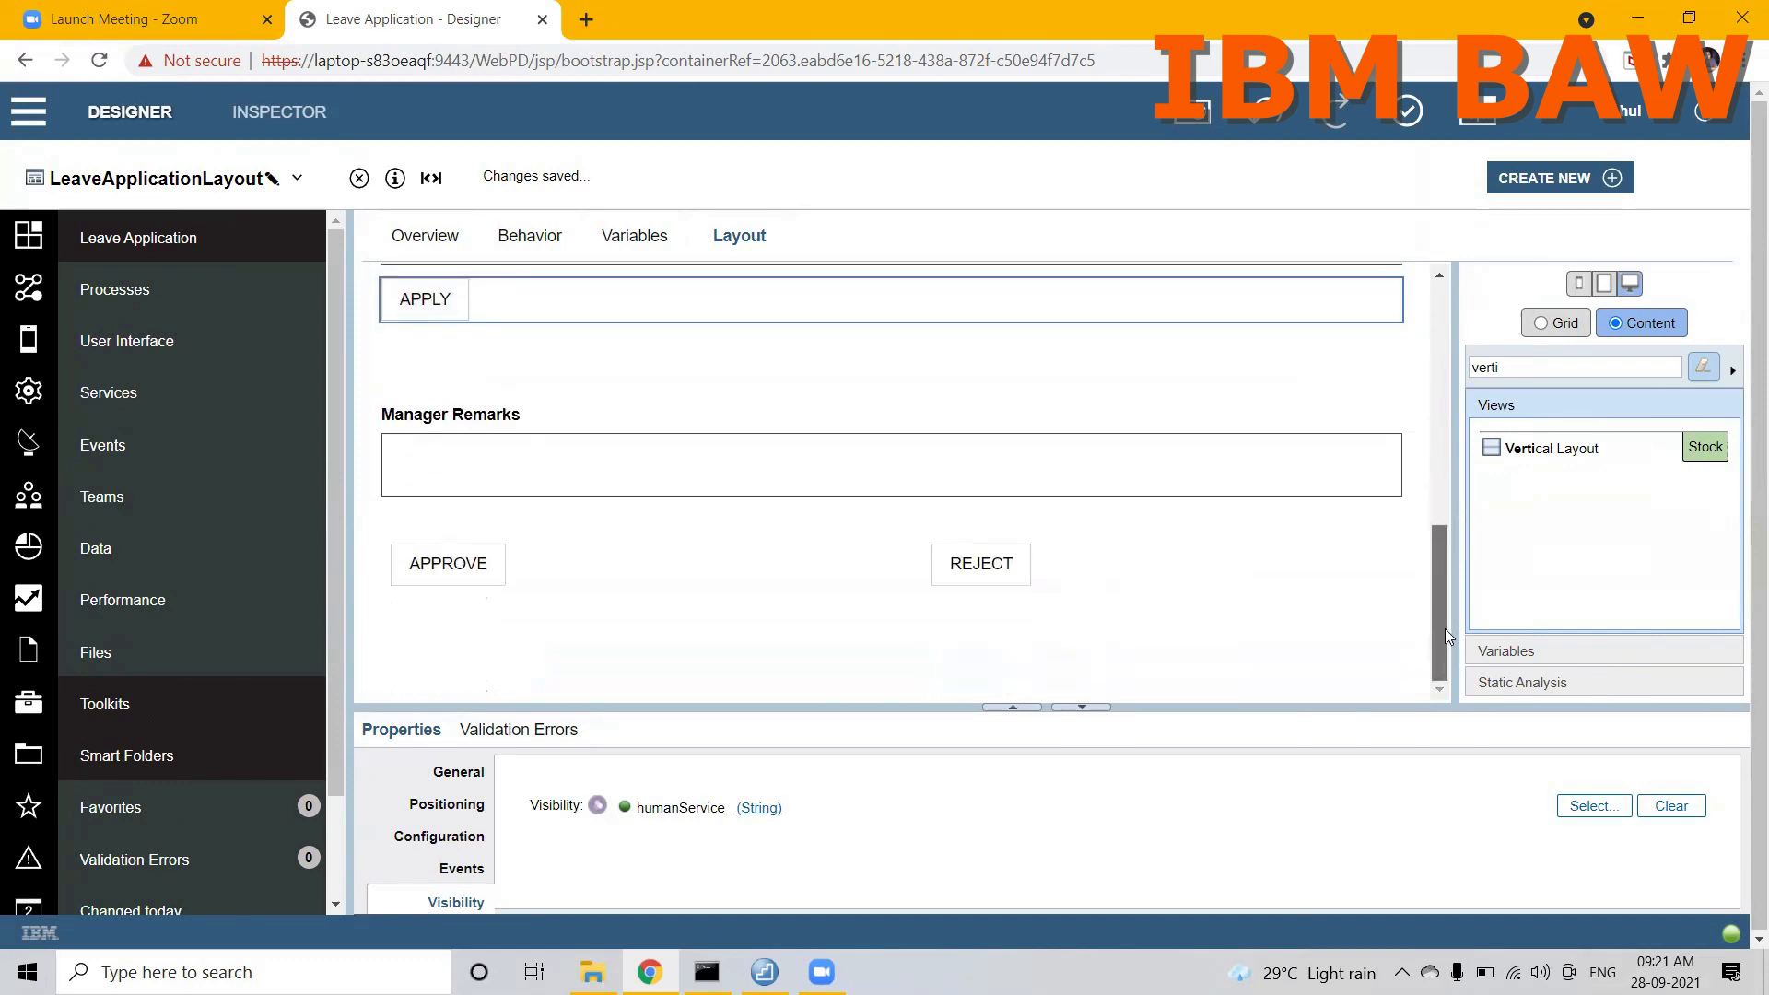
{"action": "left_click", "coordinate": [1287, 391]}
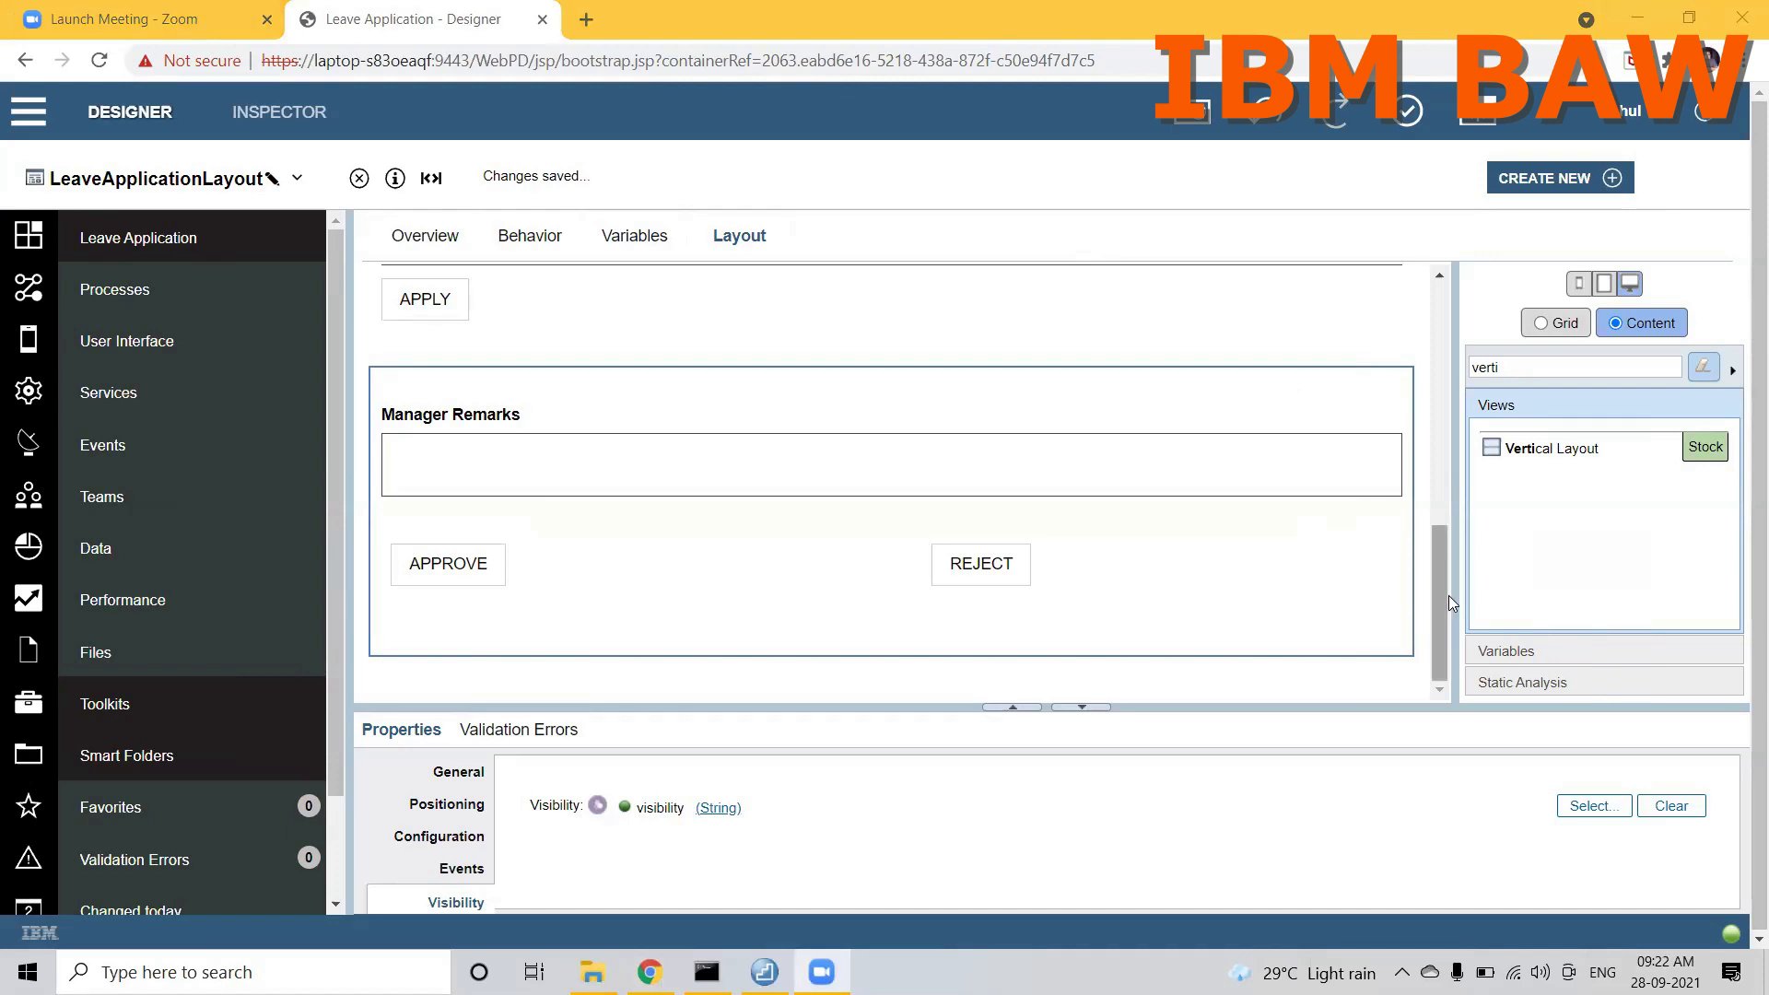
{"action": "left_click_drag", "start_coordinate": [1443, 599], "coordinate": [1442, 498]}
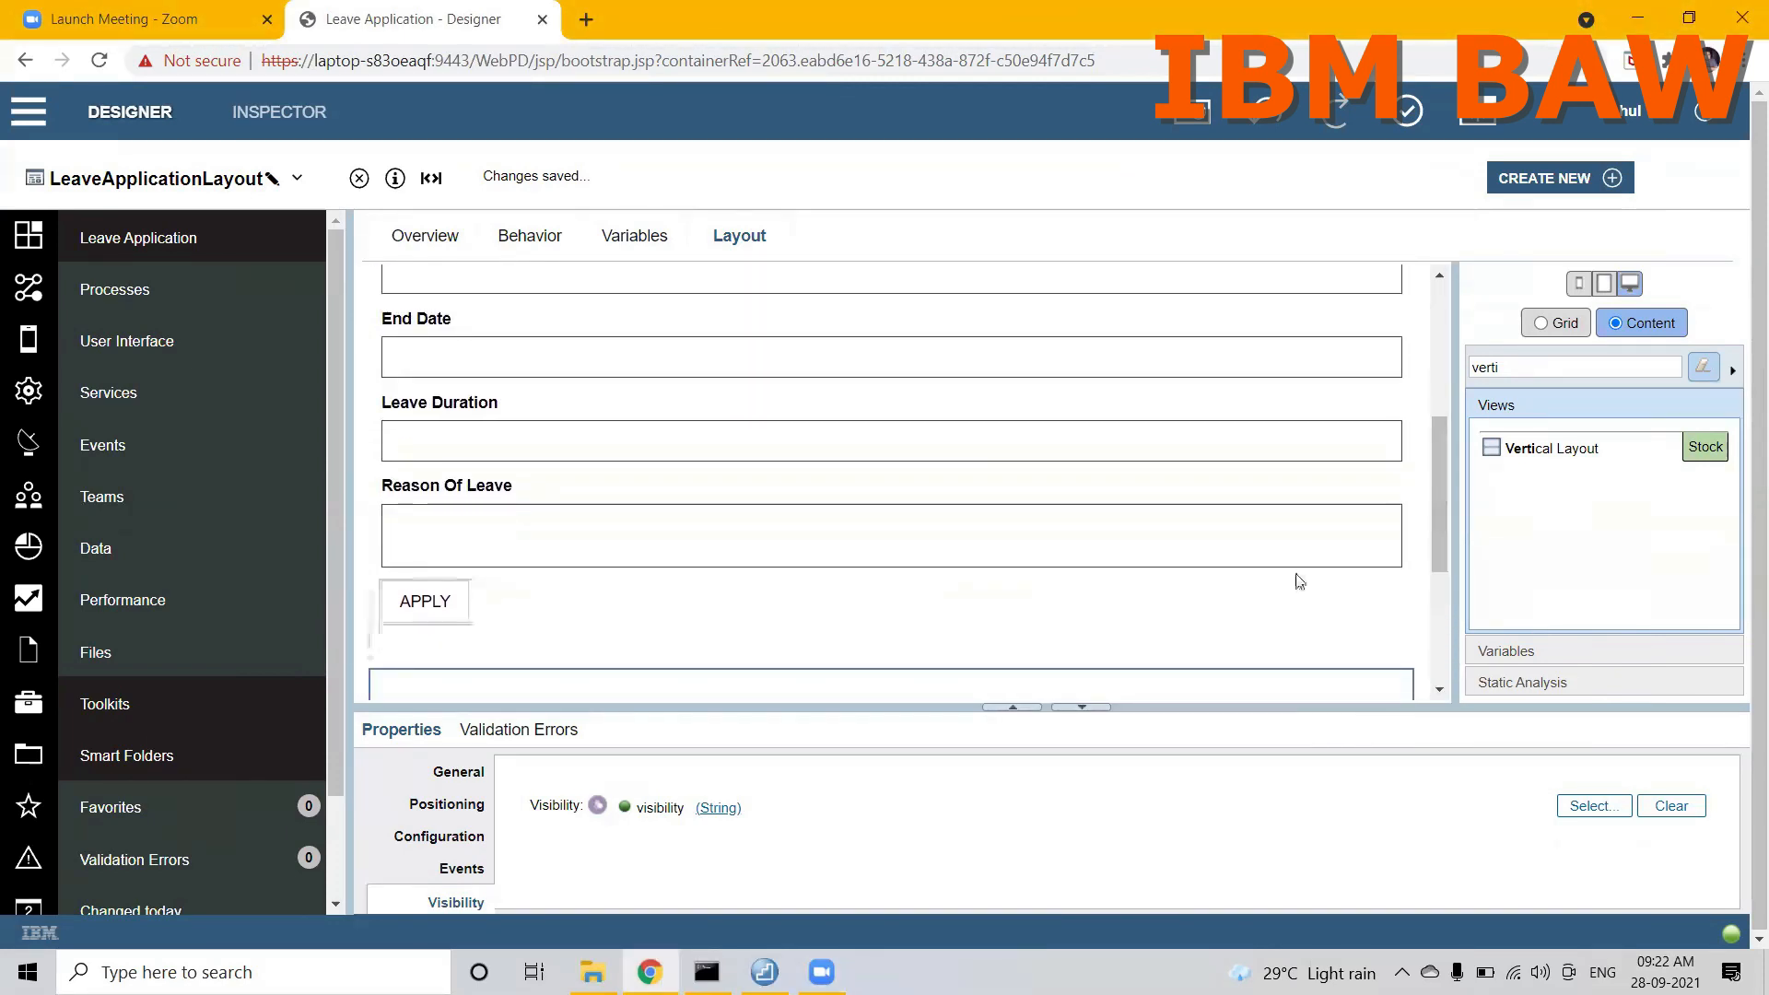
{"action": "left_click", "coordinate": [1385, 635]}
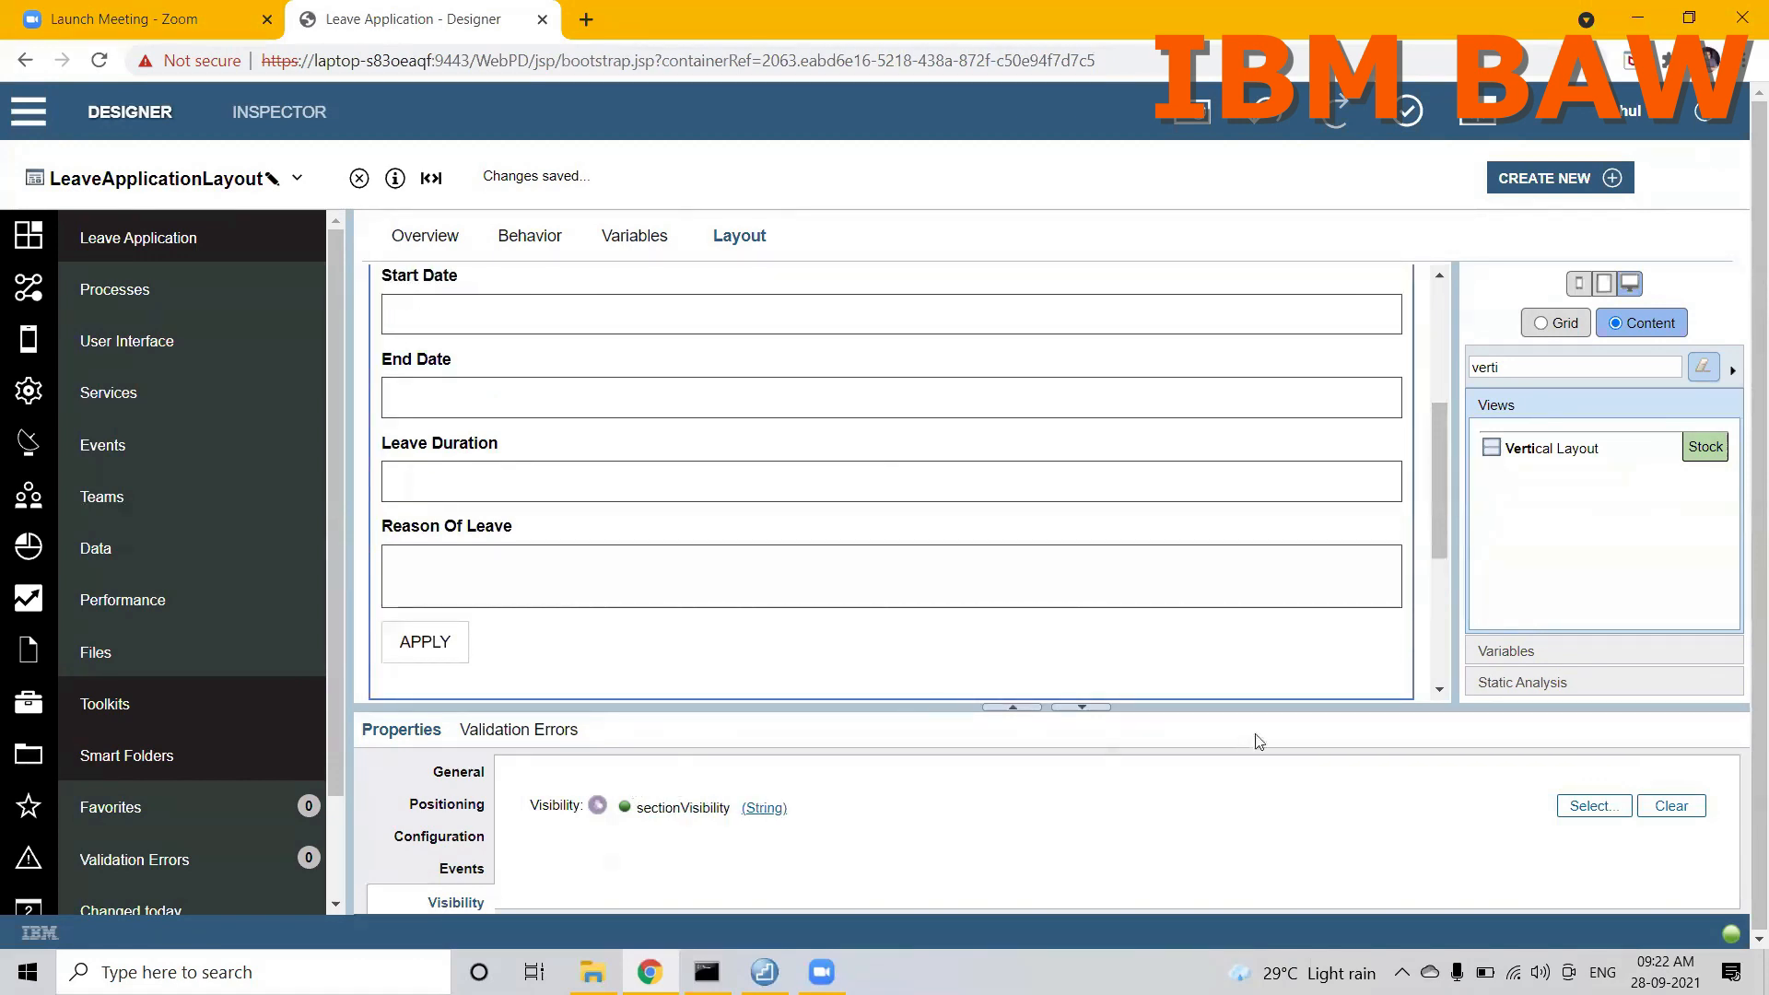
{"action": "left_click_drag", "start_coordinate": [1445, 513], "coordinate": [1445, 562]}
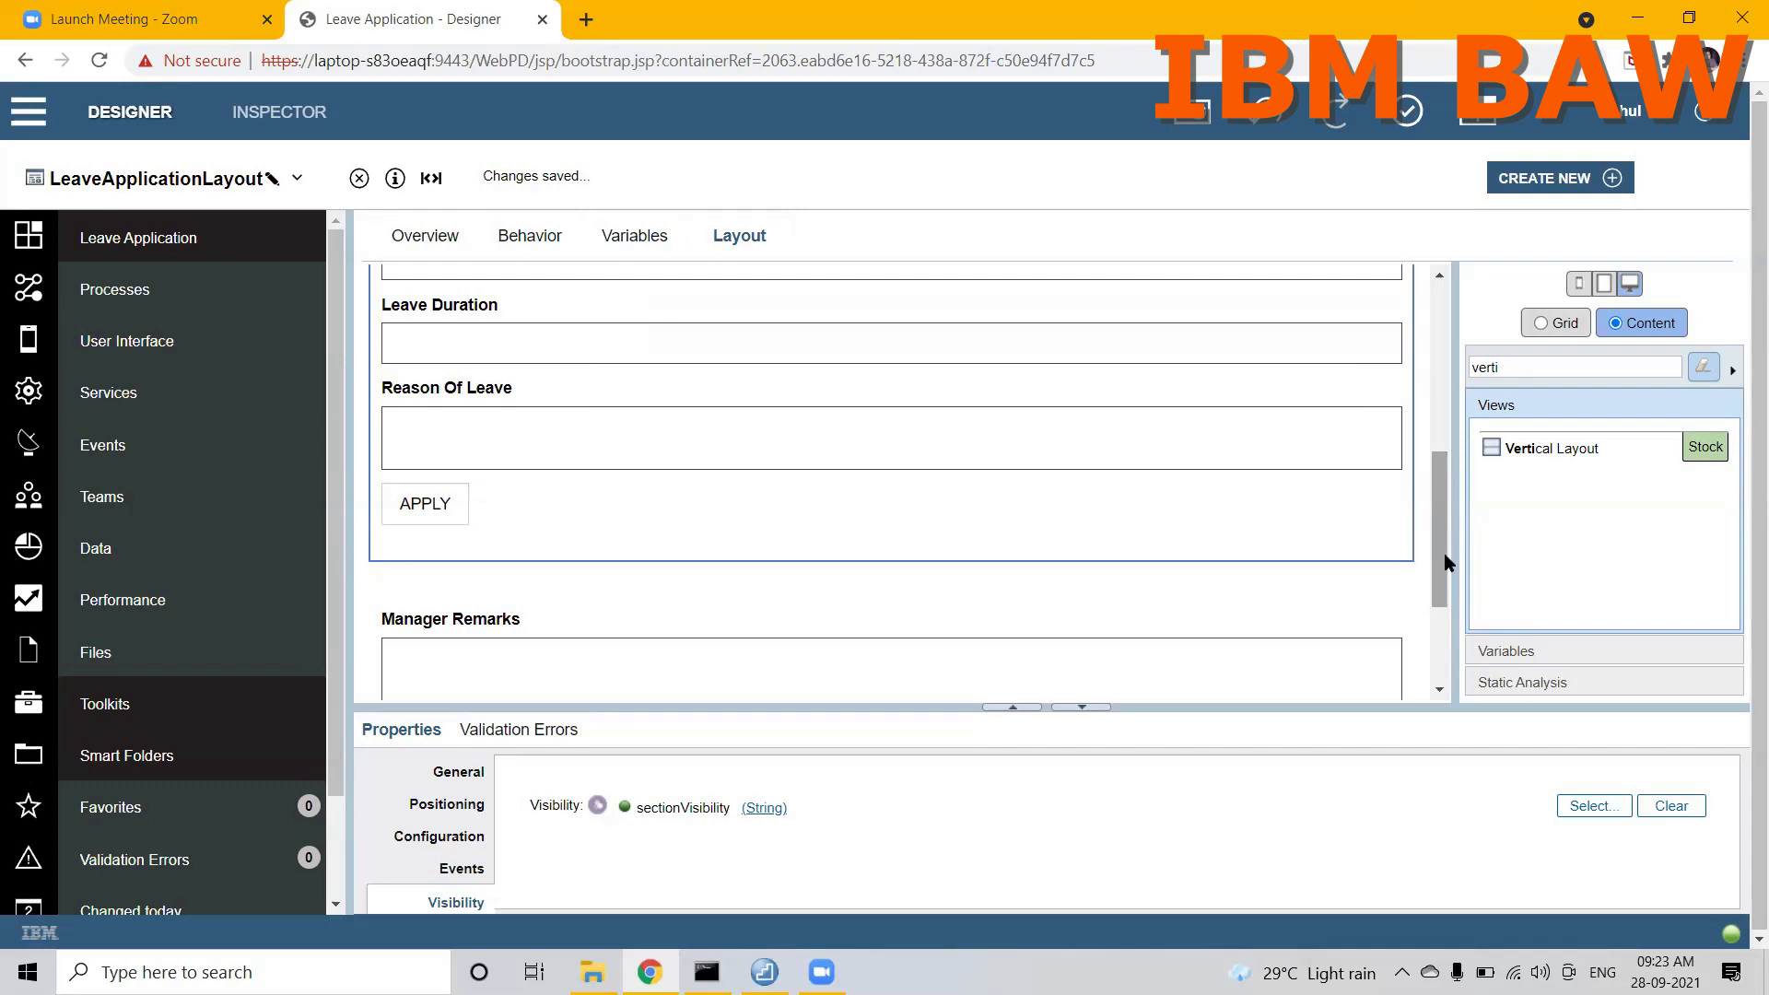
{"action": "left_click", "coordinate": [419, 518]}
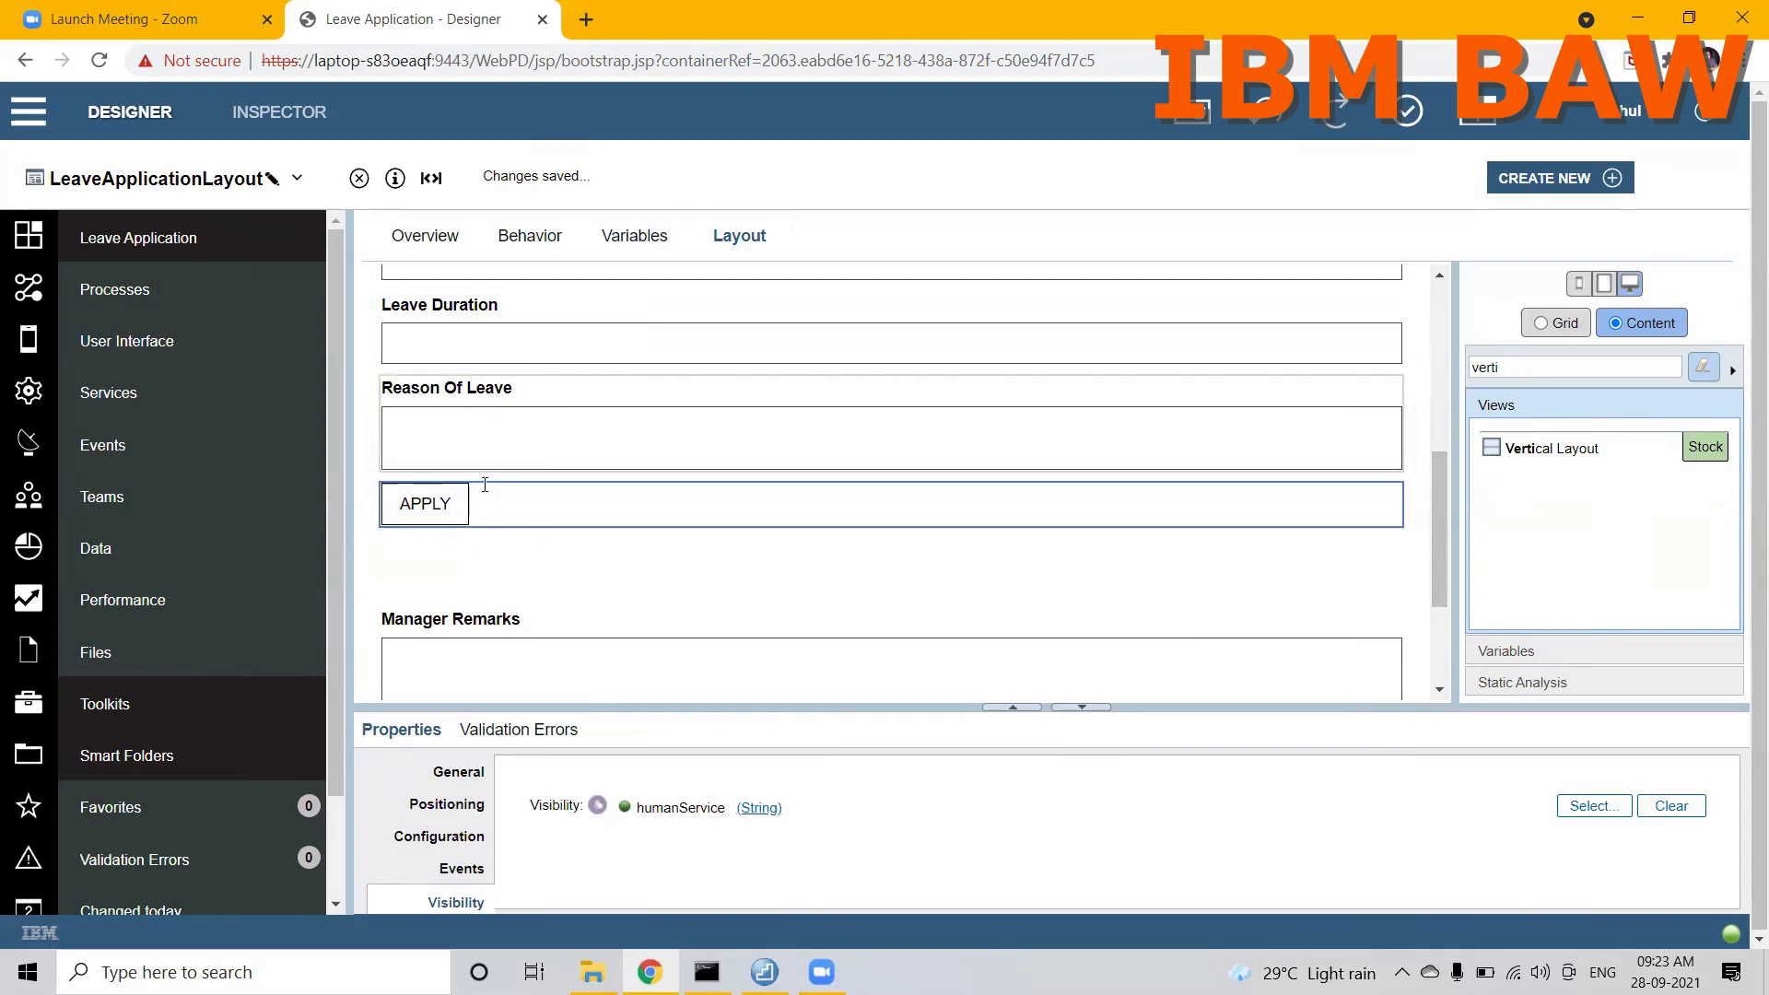
{"action": "left_click", "coordinate": [372, 434]}
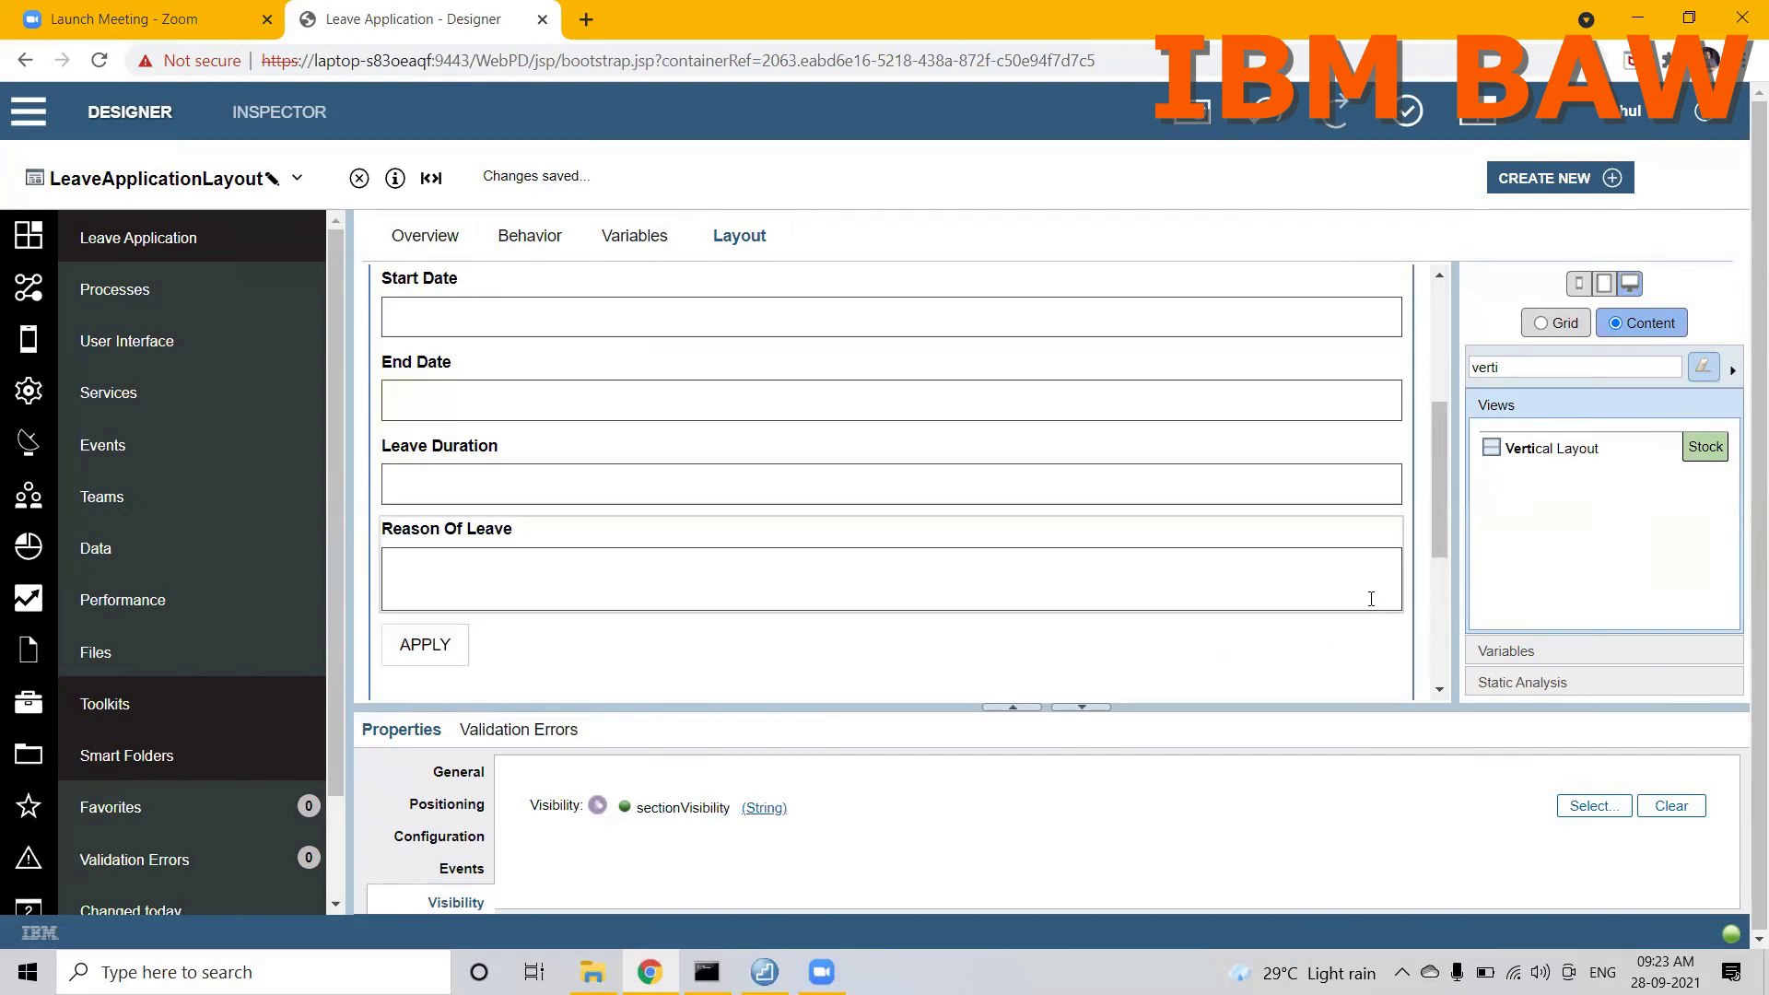
{"action": "left_click_drag", "start_coordinate": [1443, 495], "coordinate": [1441, 554]}
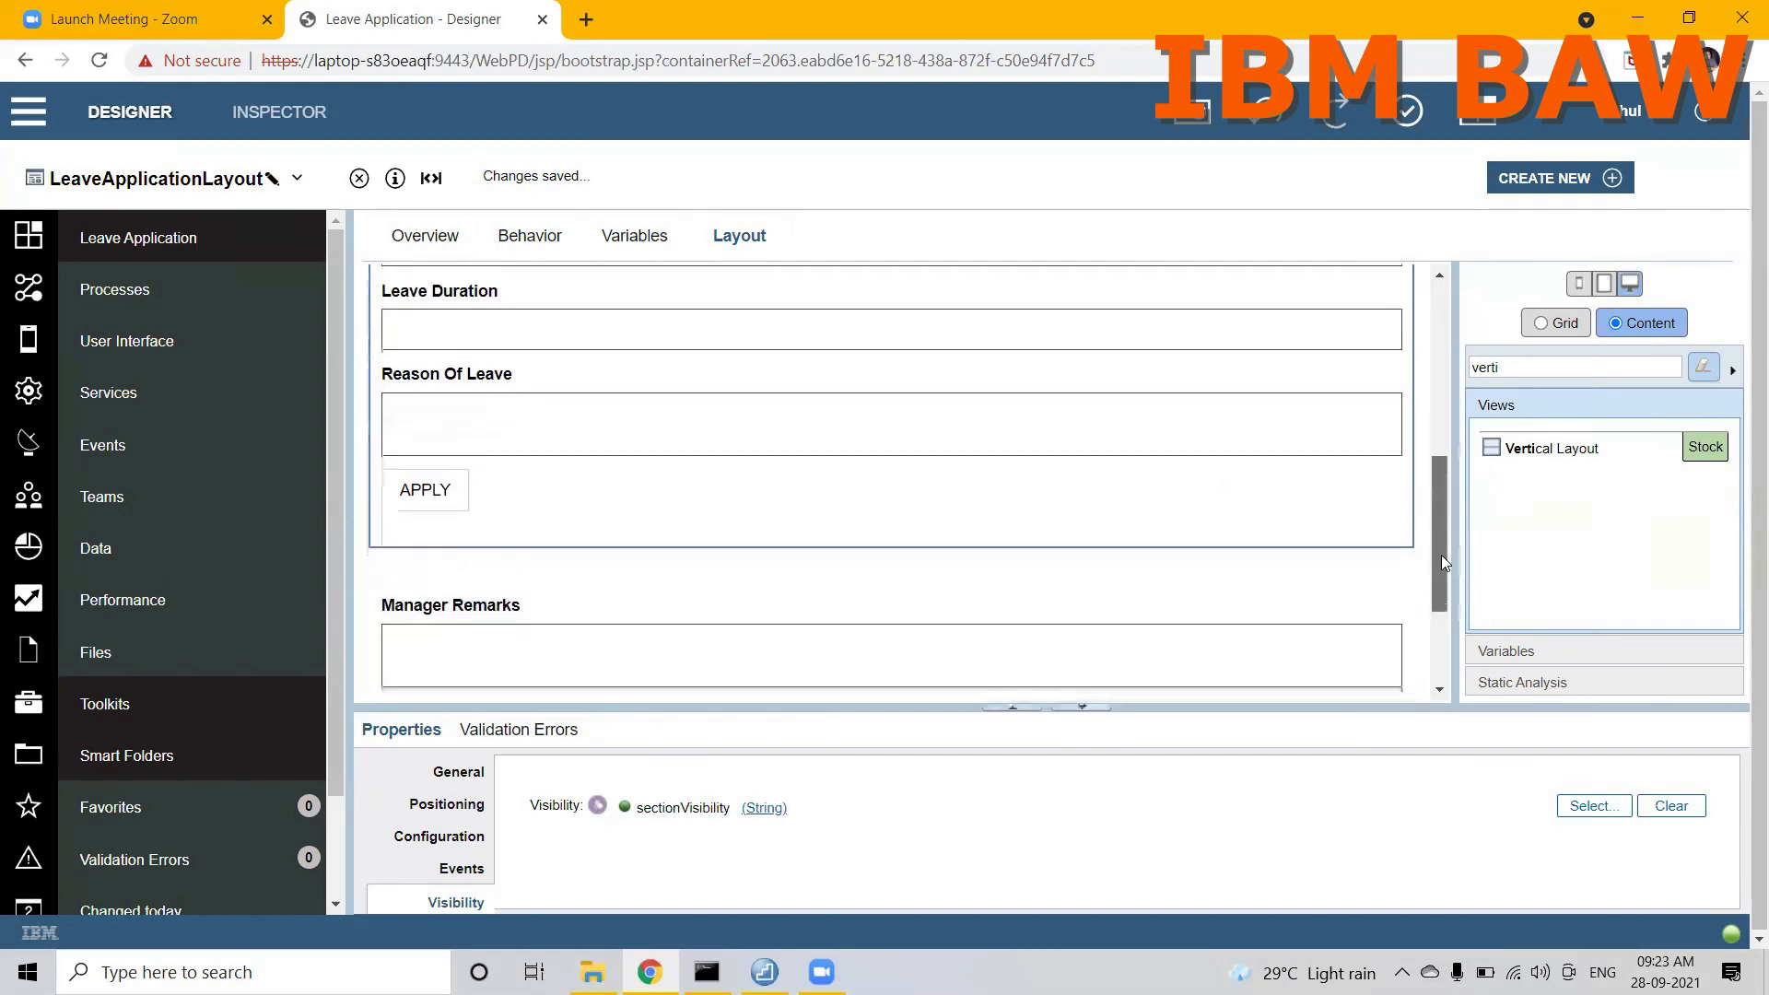
Step: Move the APPLY button out of the leave fields layout, placing it between that layout and the manager section
{"action": "left_click", "coordinate": [489, 479]}
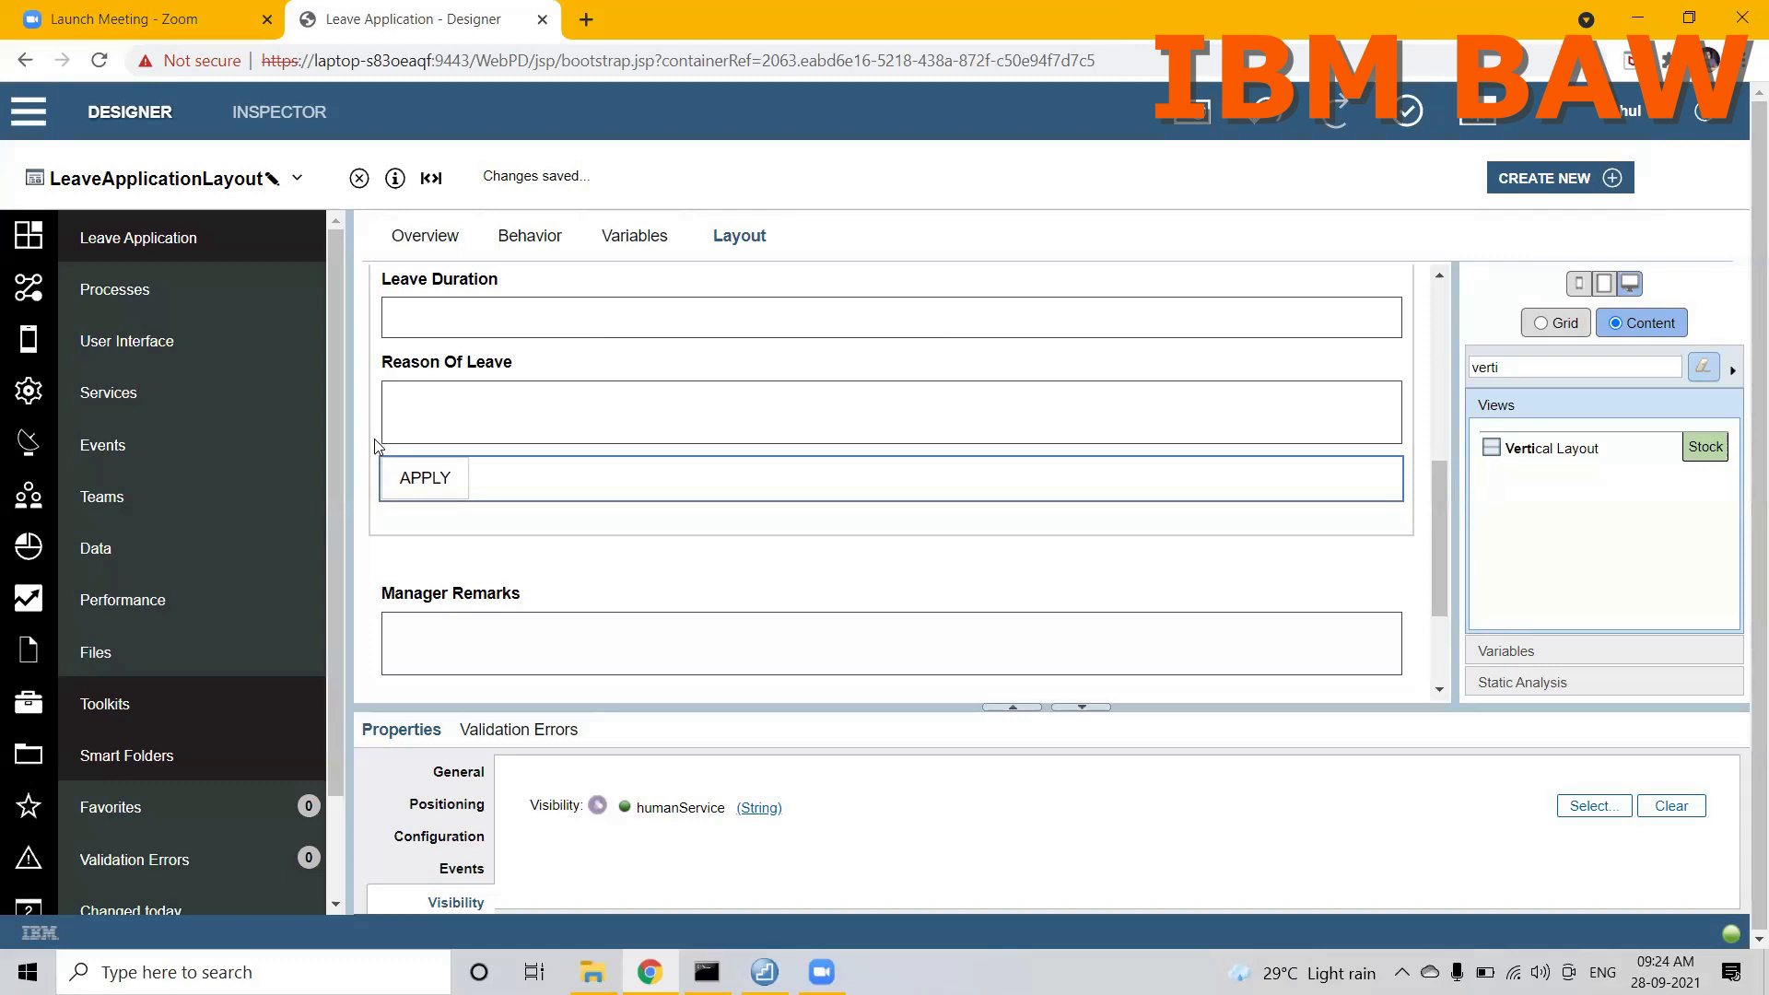
{"action": "left_click_drag", "start_coordinate": [434, 517], "coordinate": [432, 544]}
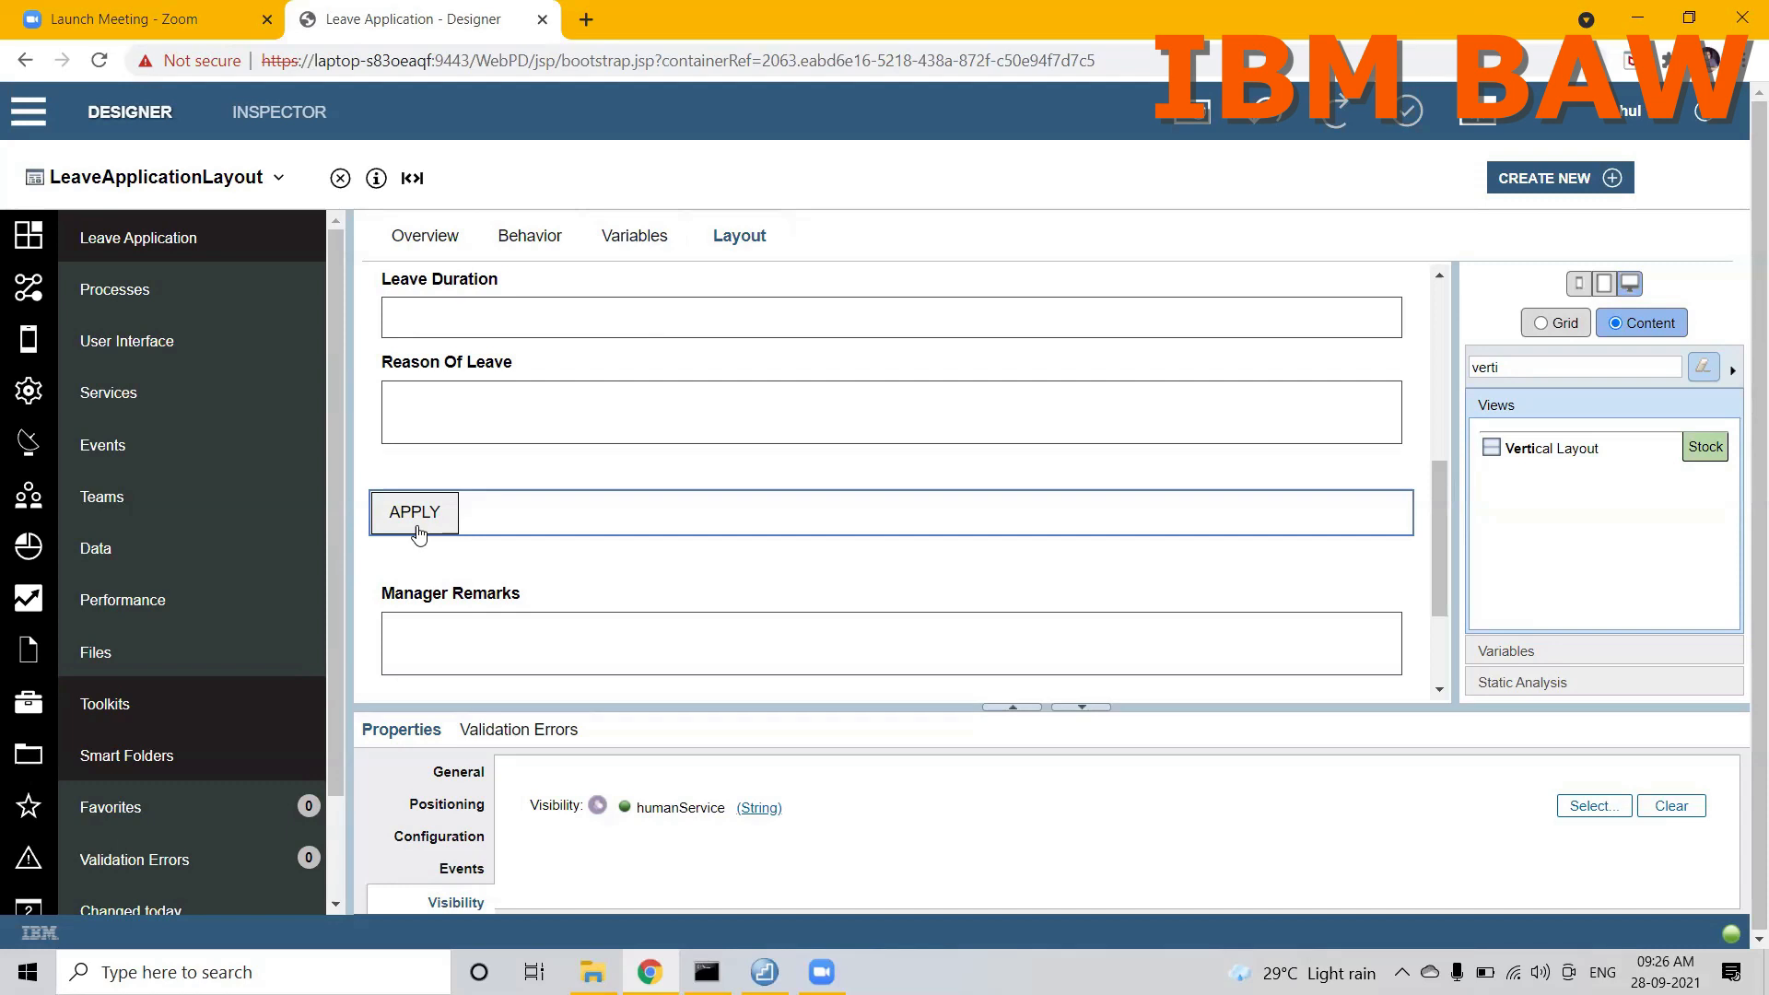
{"action": "left_click_drag", "start_coordinate": [1437, 492], "coordinate": [1424, 311]}
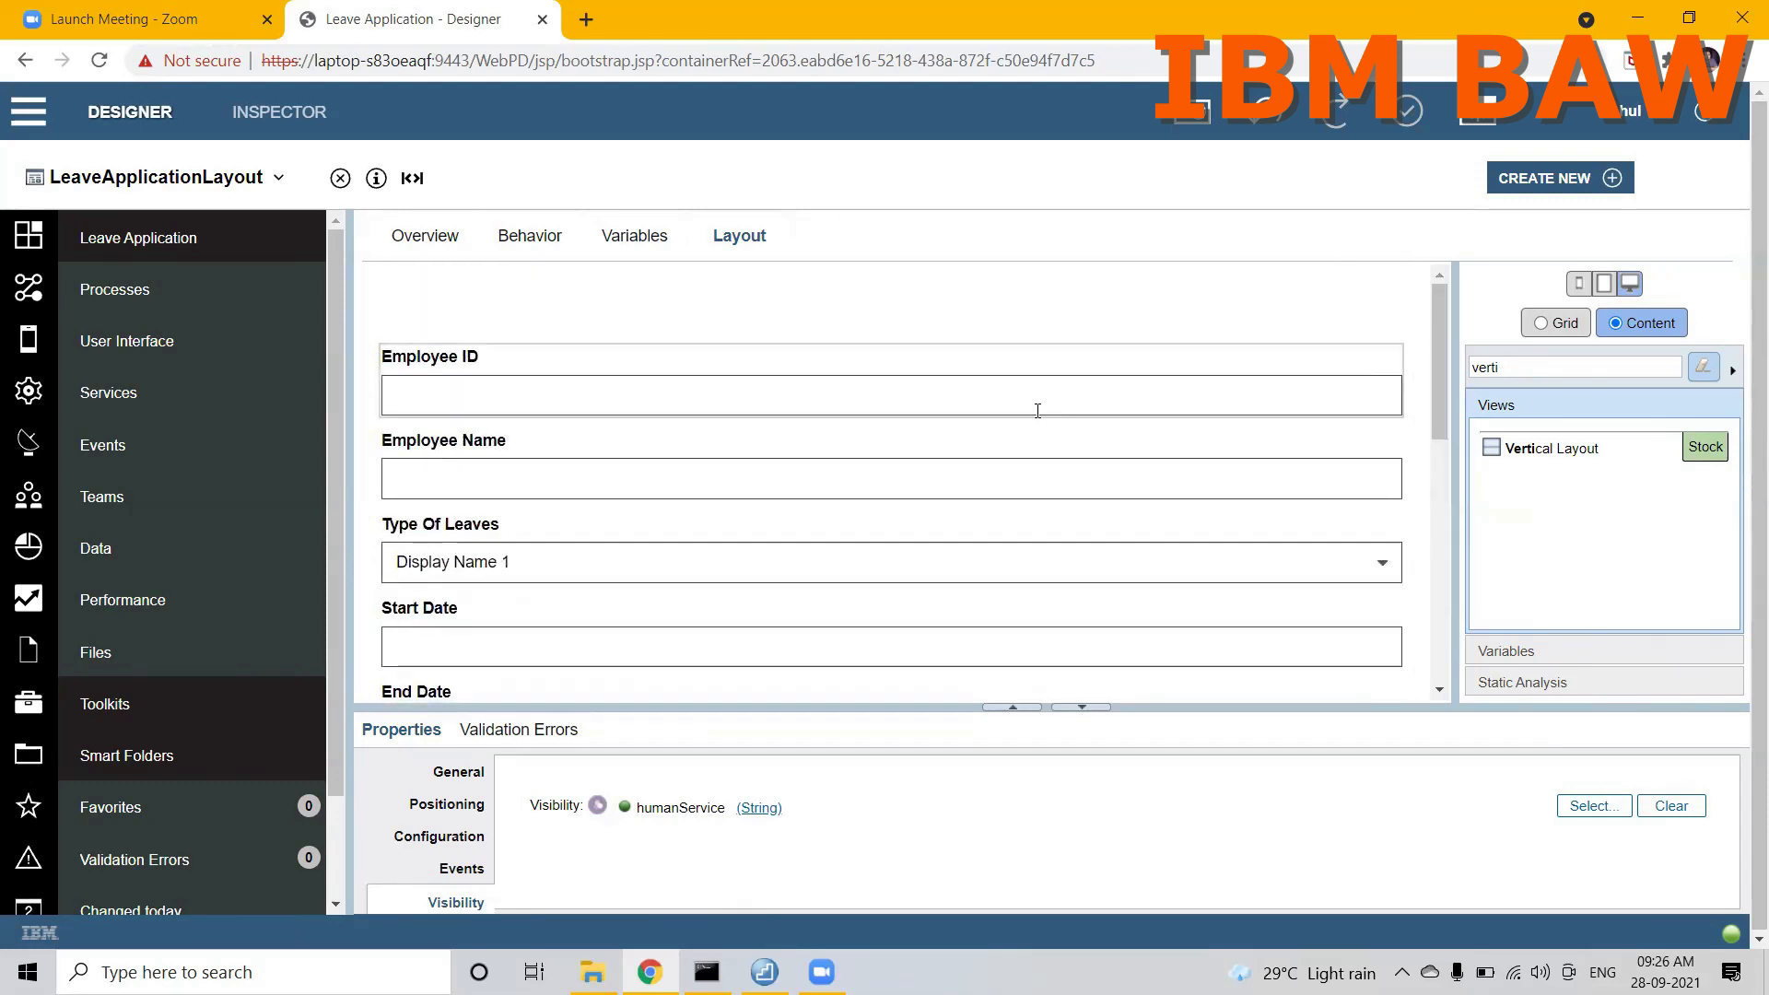
Step: Open the Employee CSHS client-side human service and display the layout of its Coach
{"action": "left_click", "coordinate": [81, 340]}
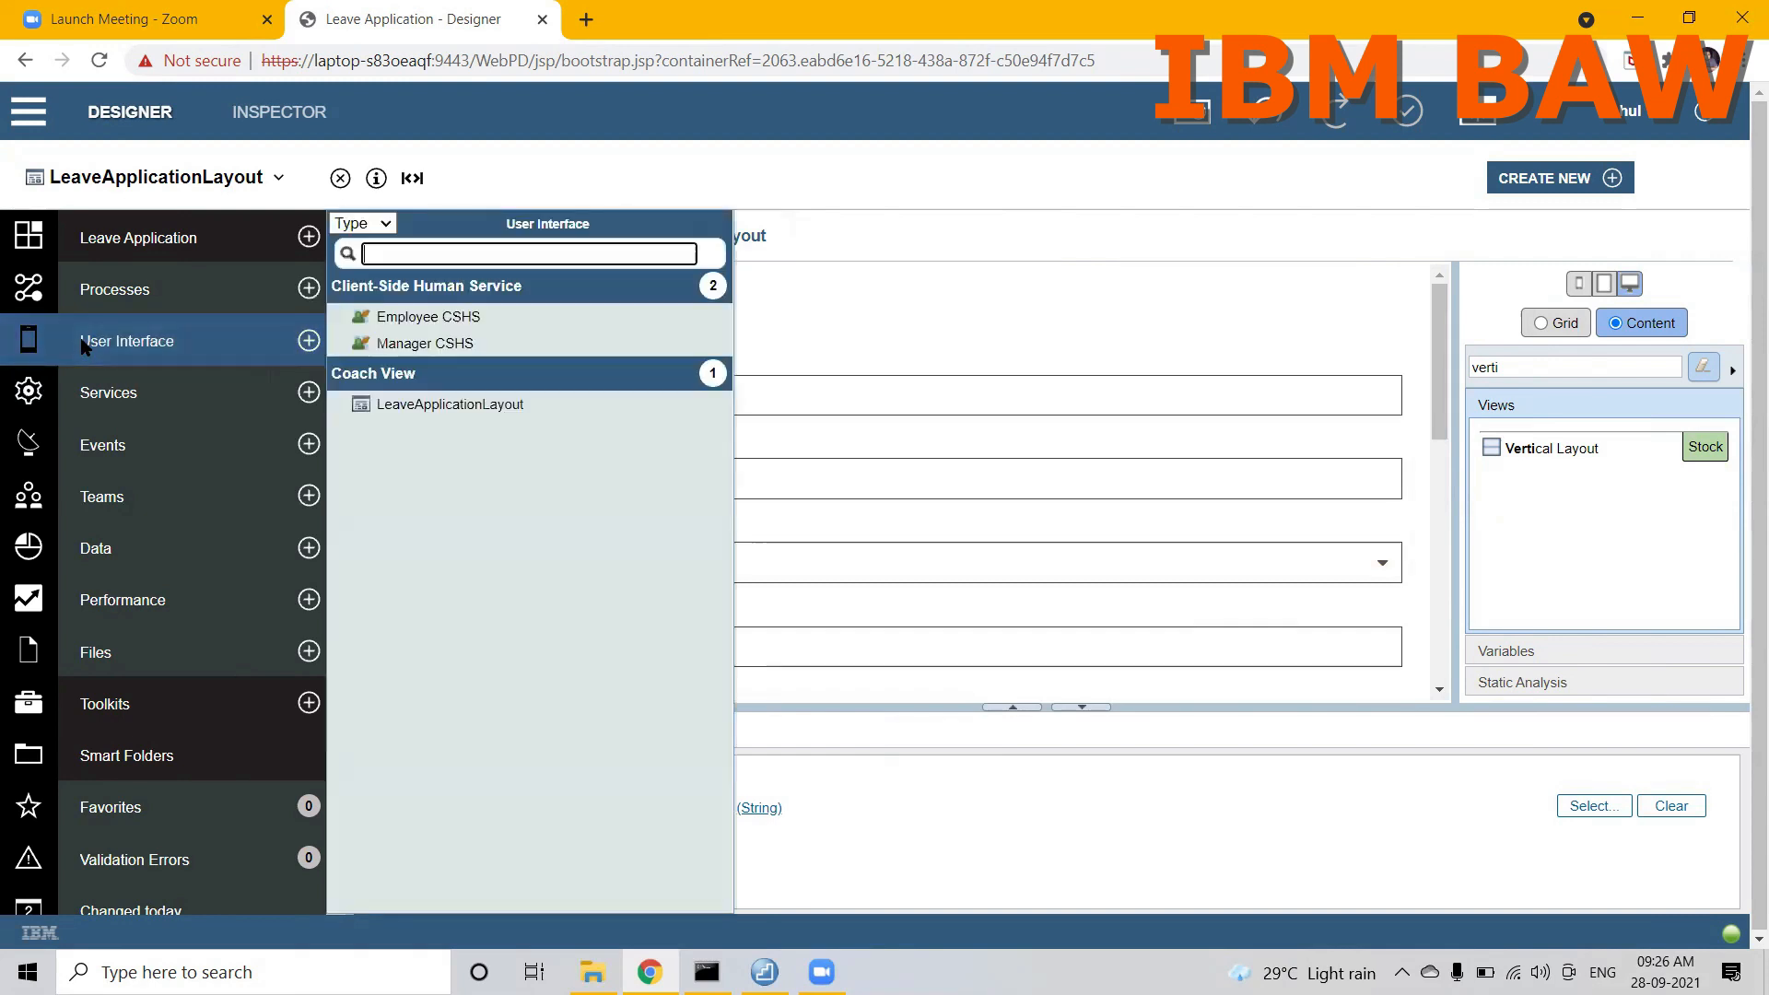
{"action": "left_click", "coordinate": [421, 317]}
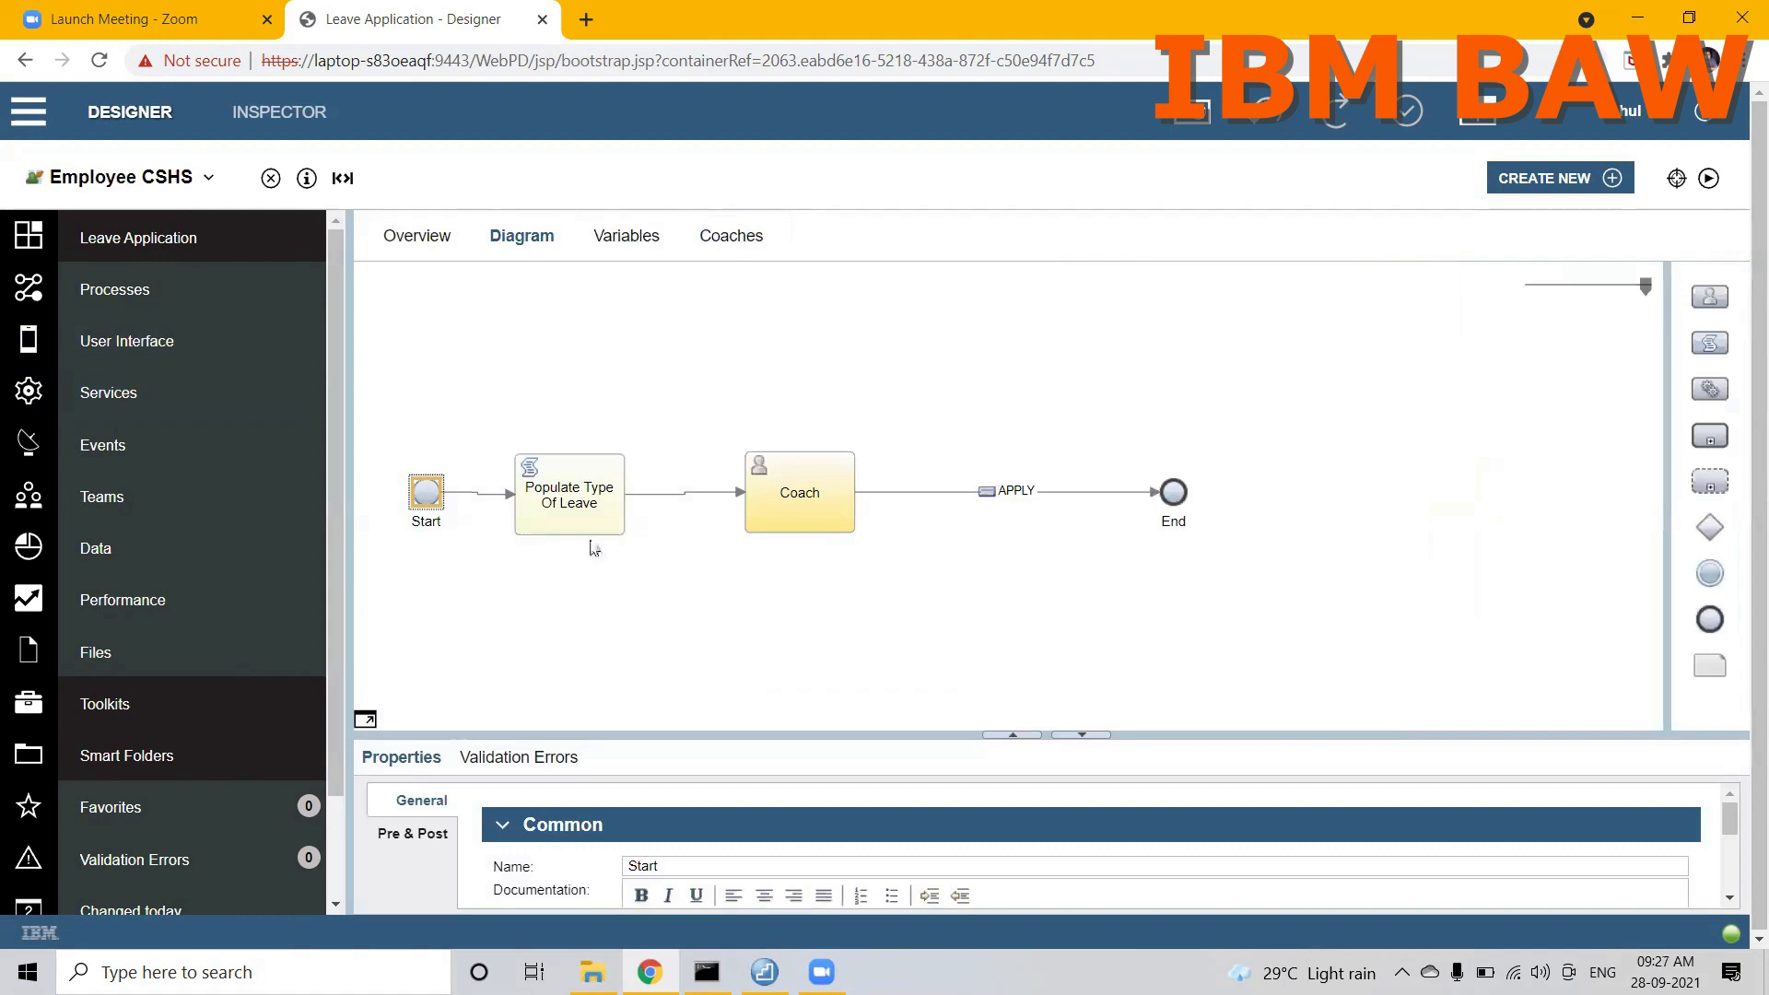
{"action": "left_click", "coordinate": [783, 497]}
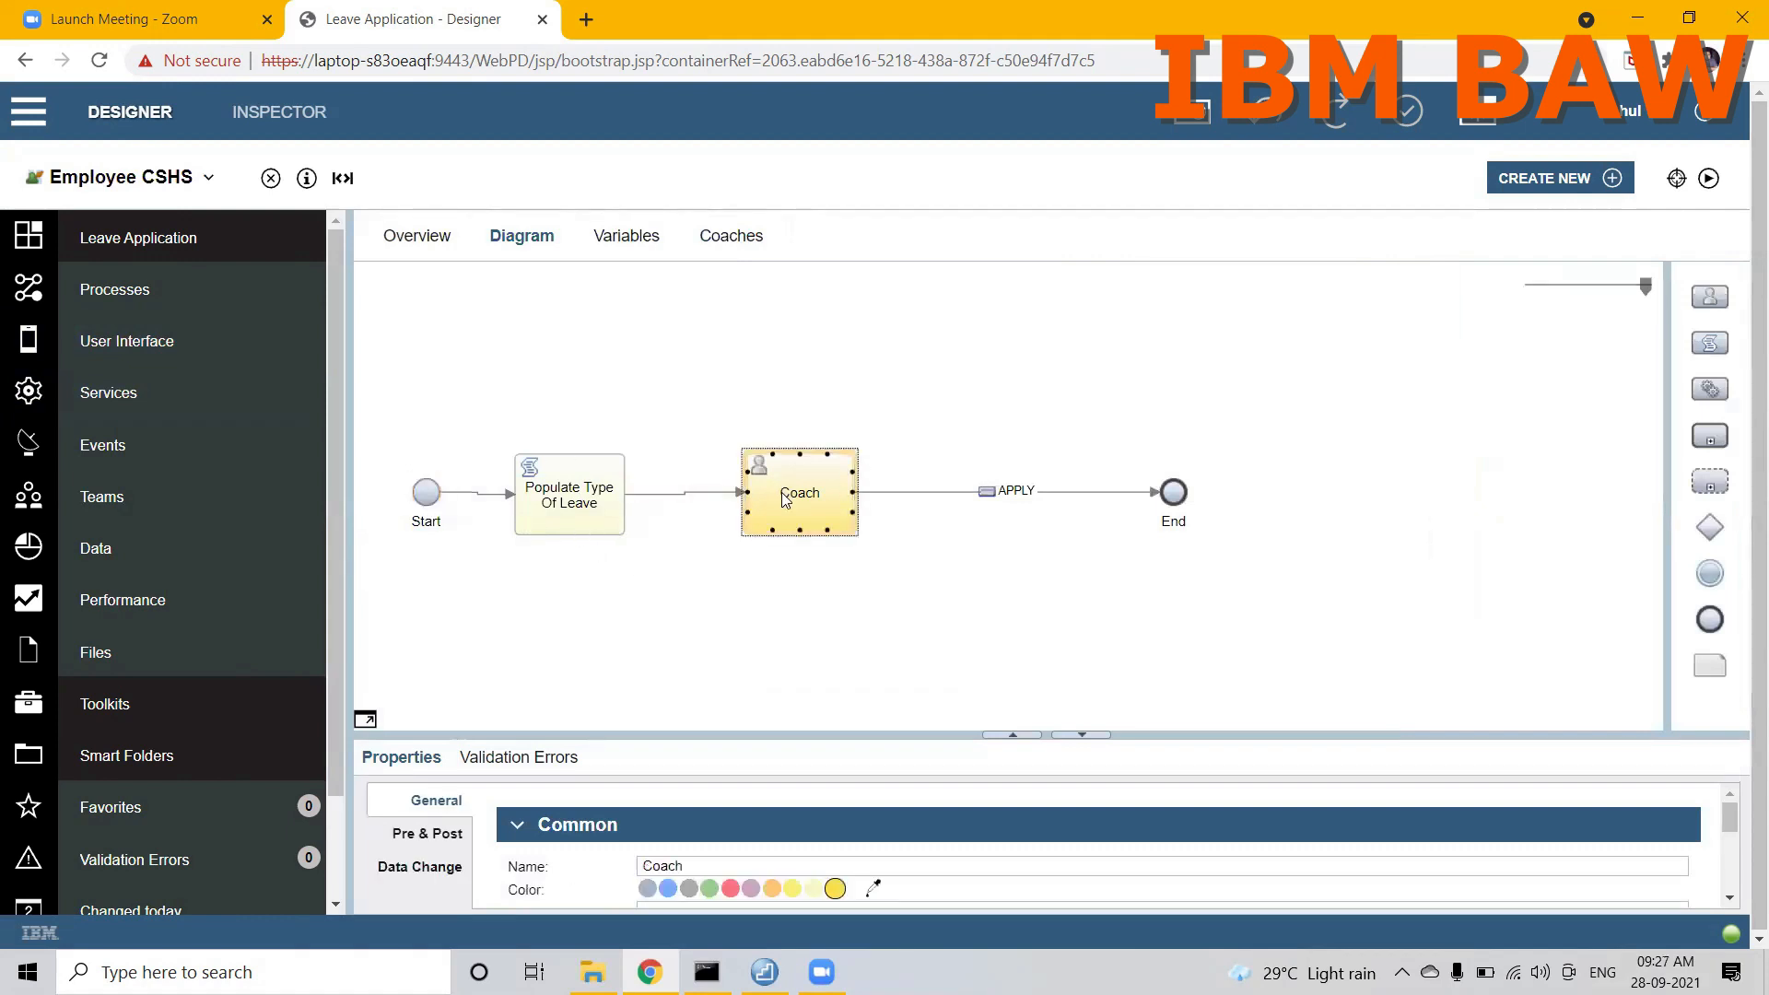
{"action": "left_click", "coordinate": [735, 244]}
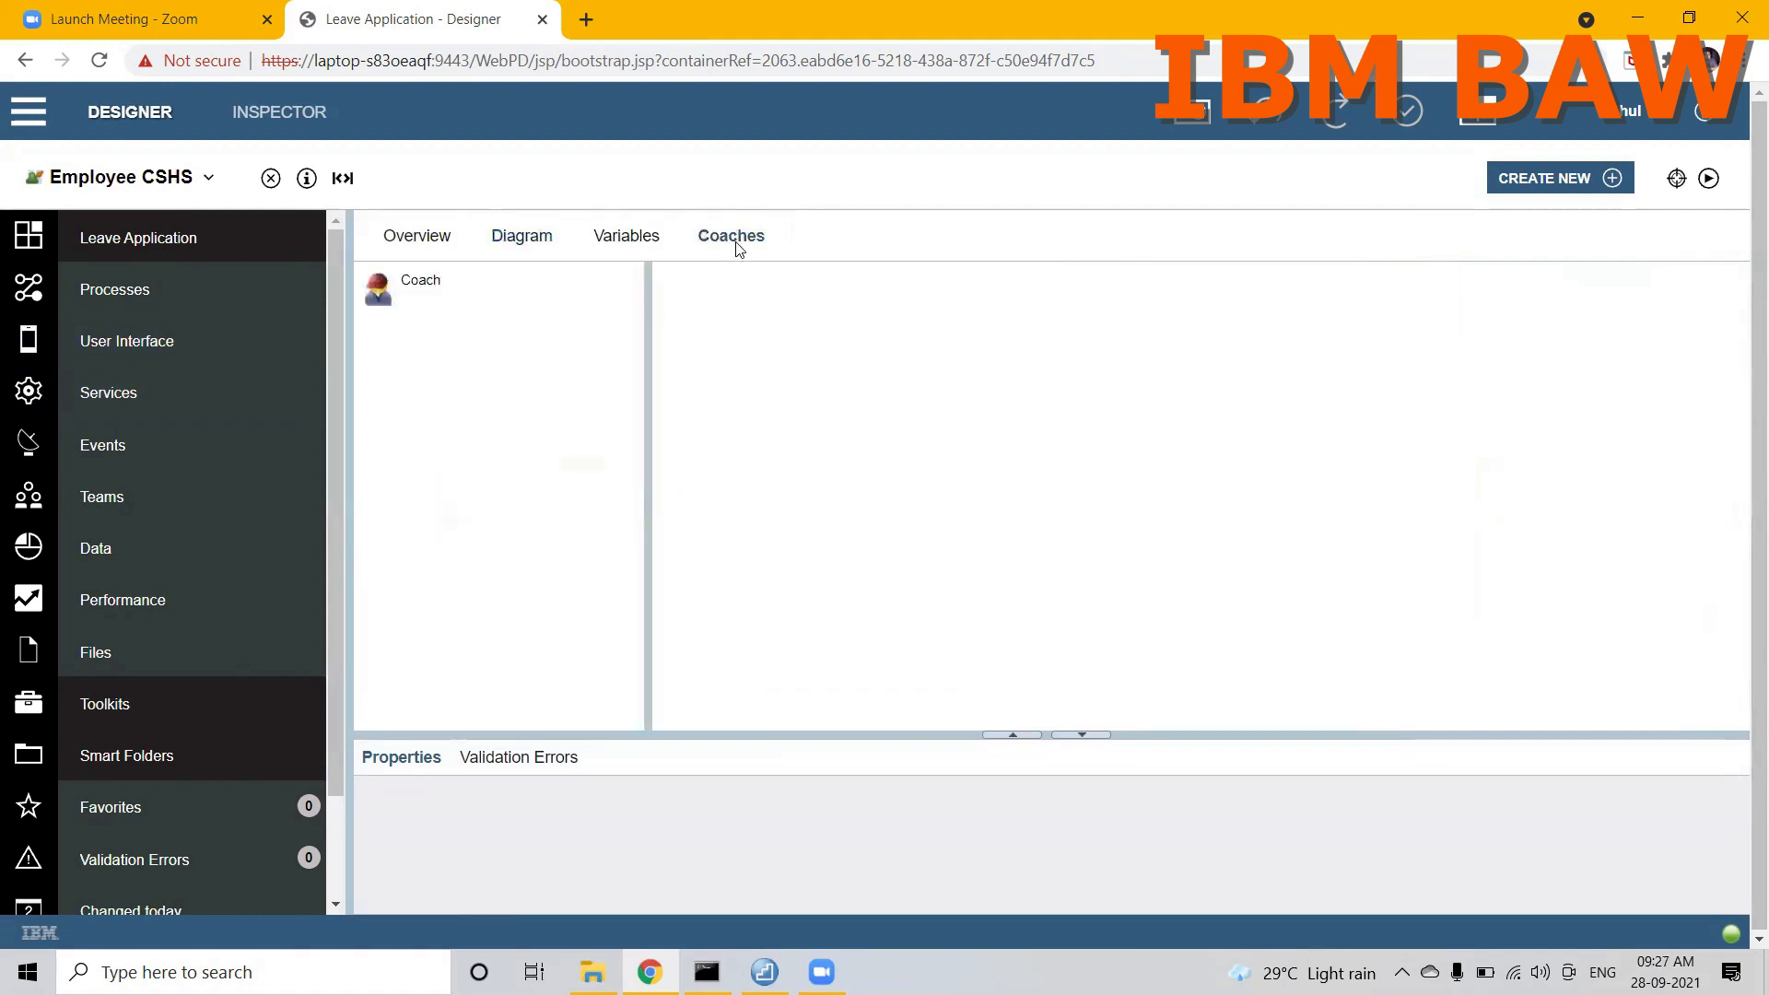
{"action": "left_click", "coordinate": [400, 306]}
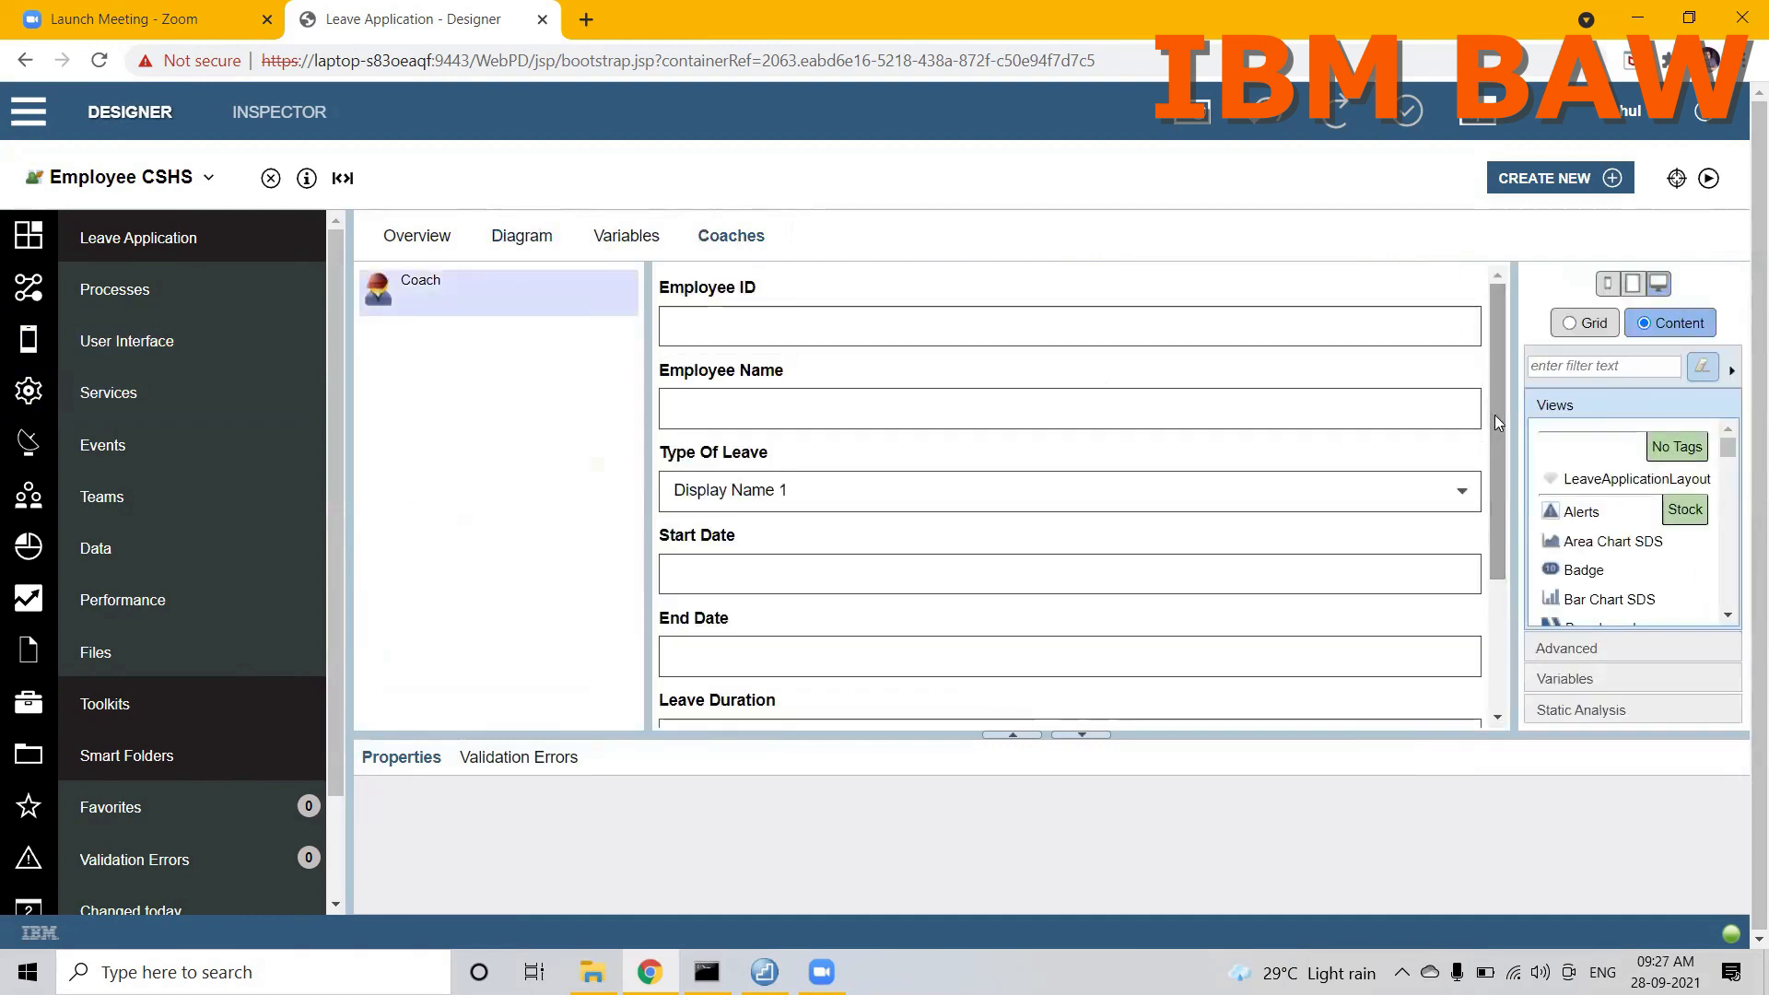
Step: Find the layout views with the filter "layout" and add a Vertical Layout above the Employee ID field
{"action": "left_click", "coordinate": [1604, 376]}
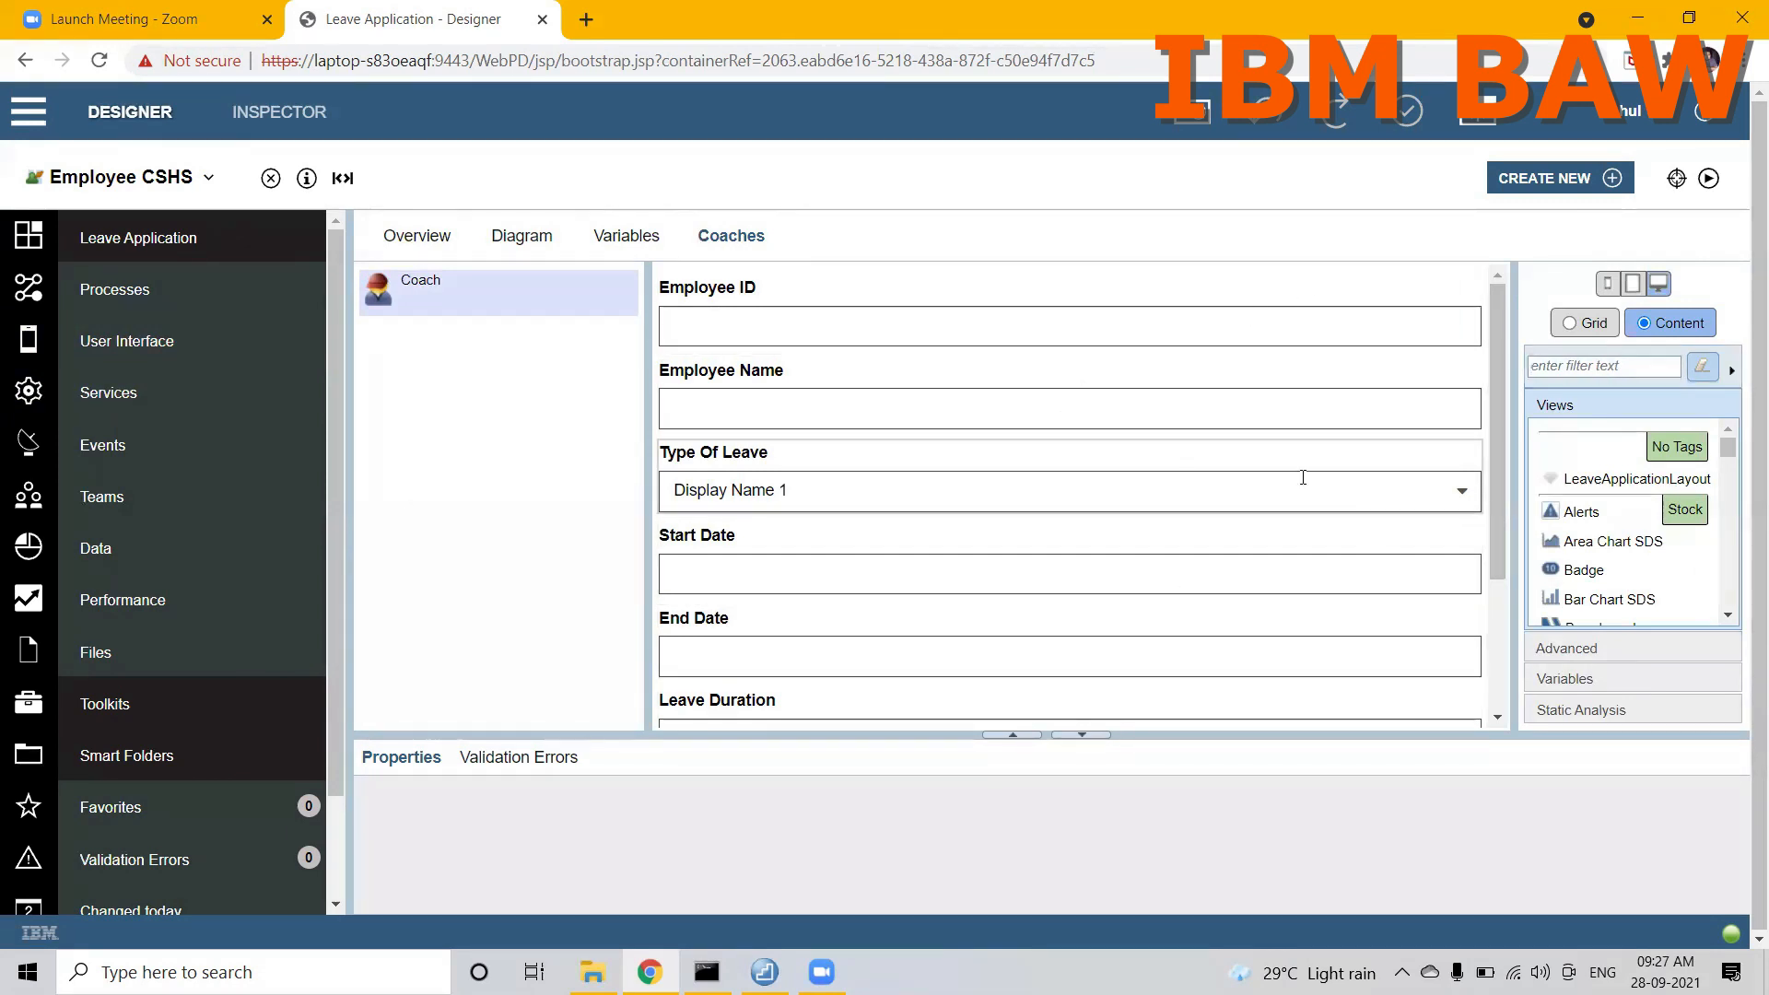
{"action": "left_click_drag", "start_coordinate": [1499, 503], "coordinate": [1472, 321]}
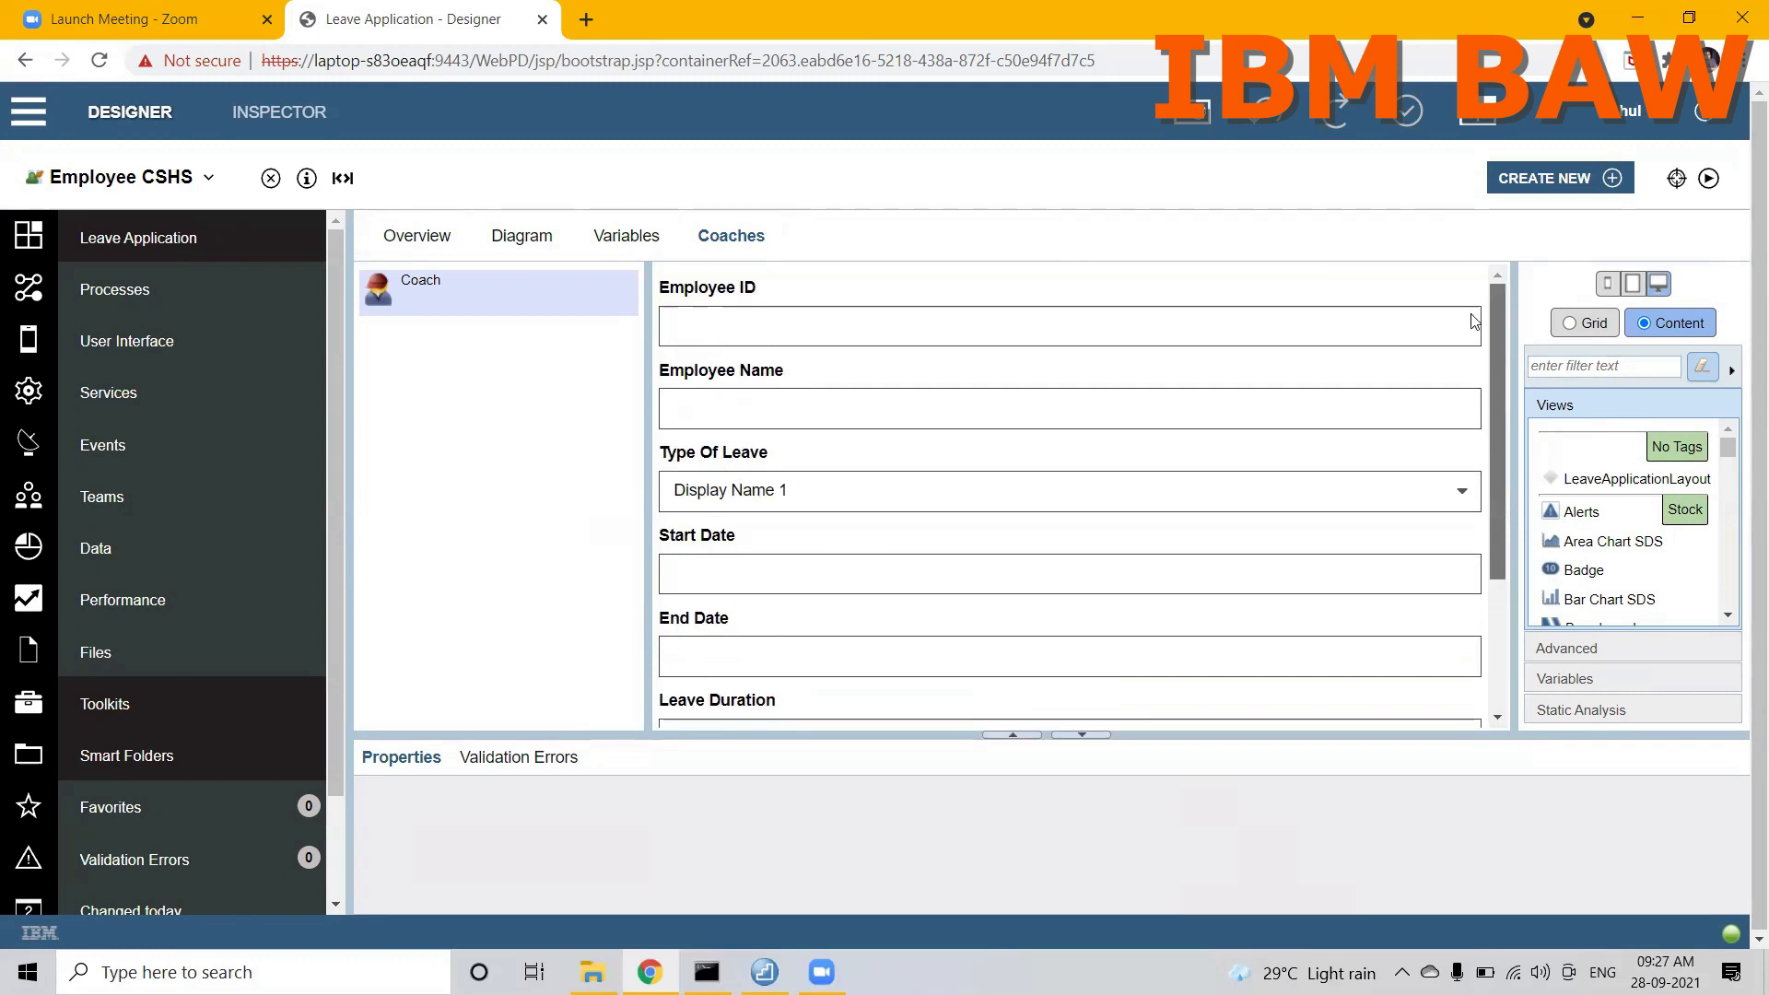
{"action": "left_click", "coordinate": [1570, 367]}
{"action": "type", "text": "layout"}
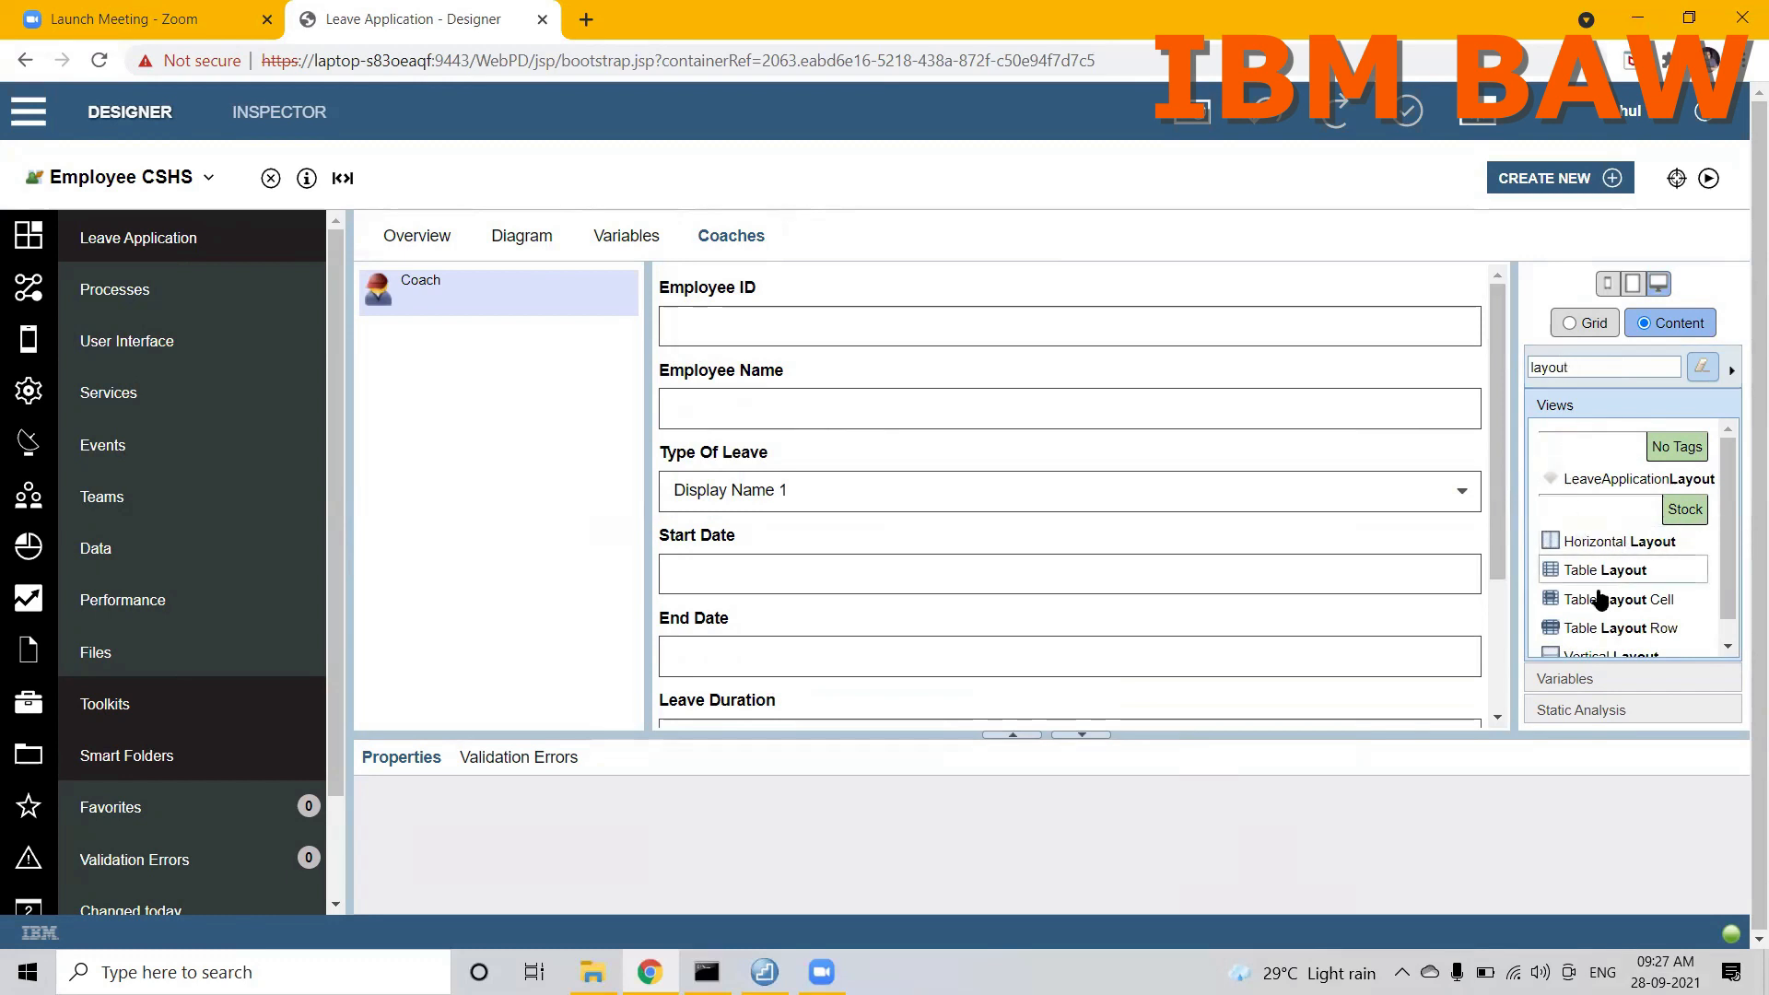
{"action": "left_click_drag", "start_coordinate": [1728, 545], "coordinate": [1728, 566]}
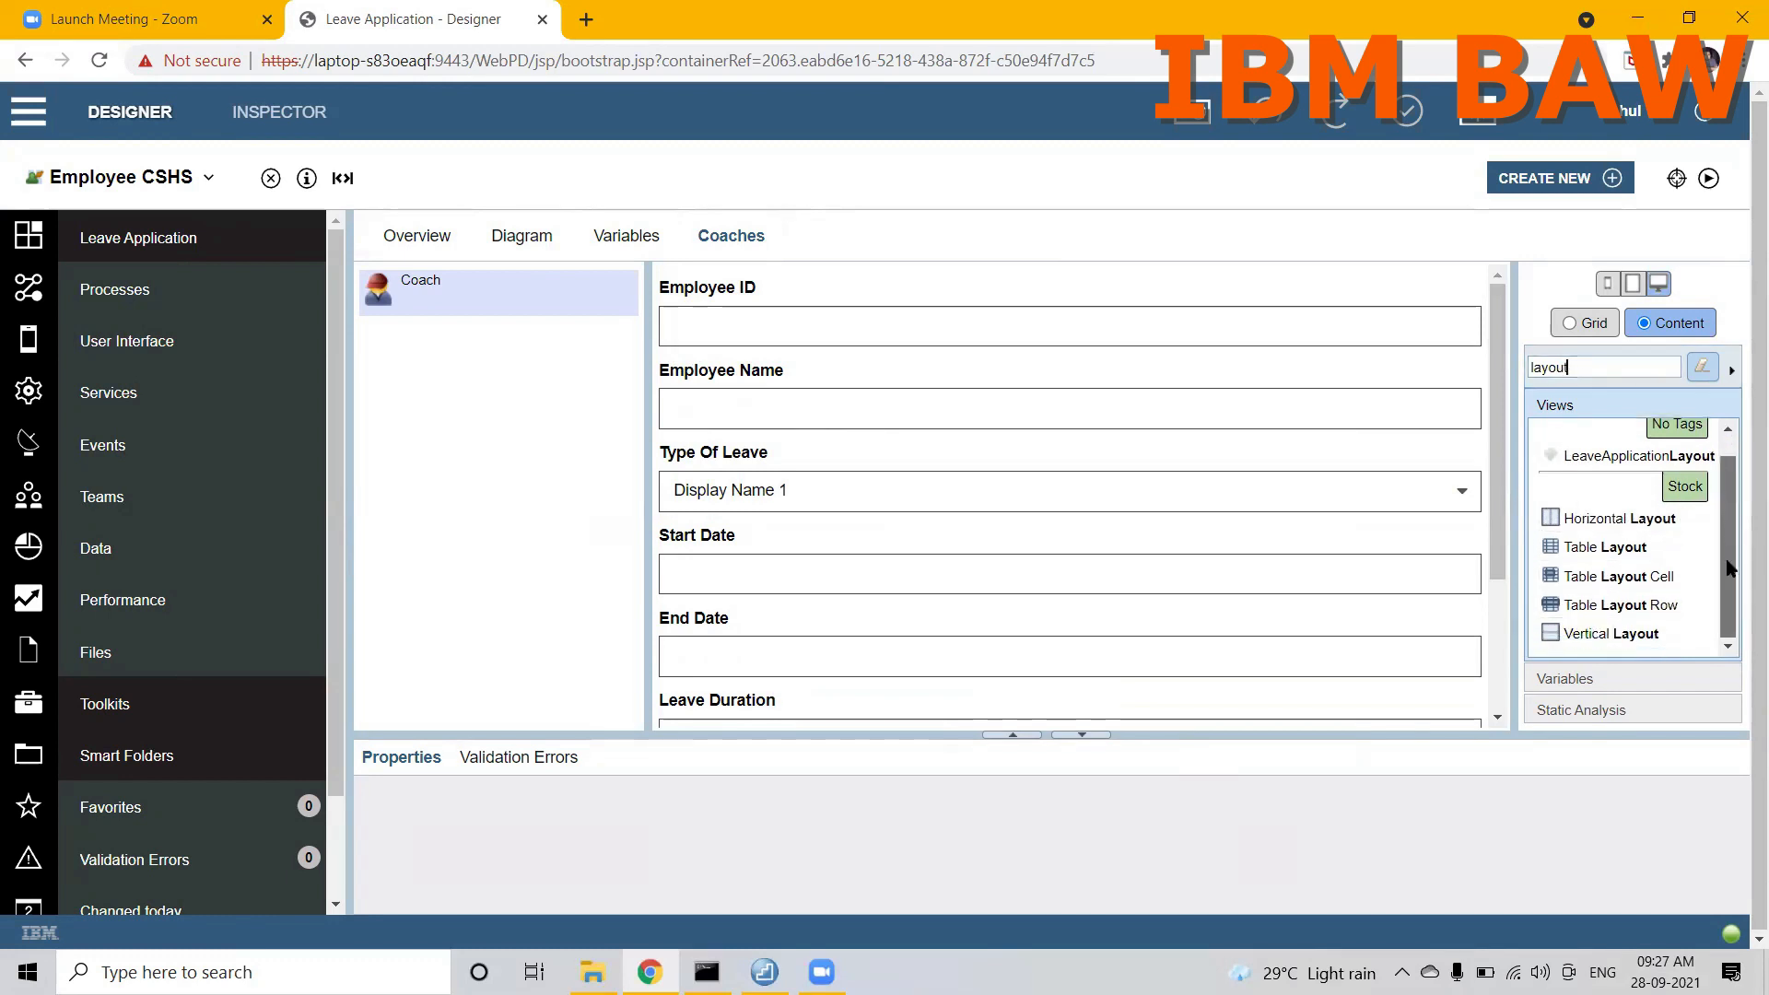
{"action": "left_click_drag", "start_coordinate": [1436, 371], "coordinate": [1379, 280]}
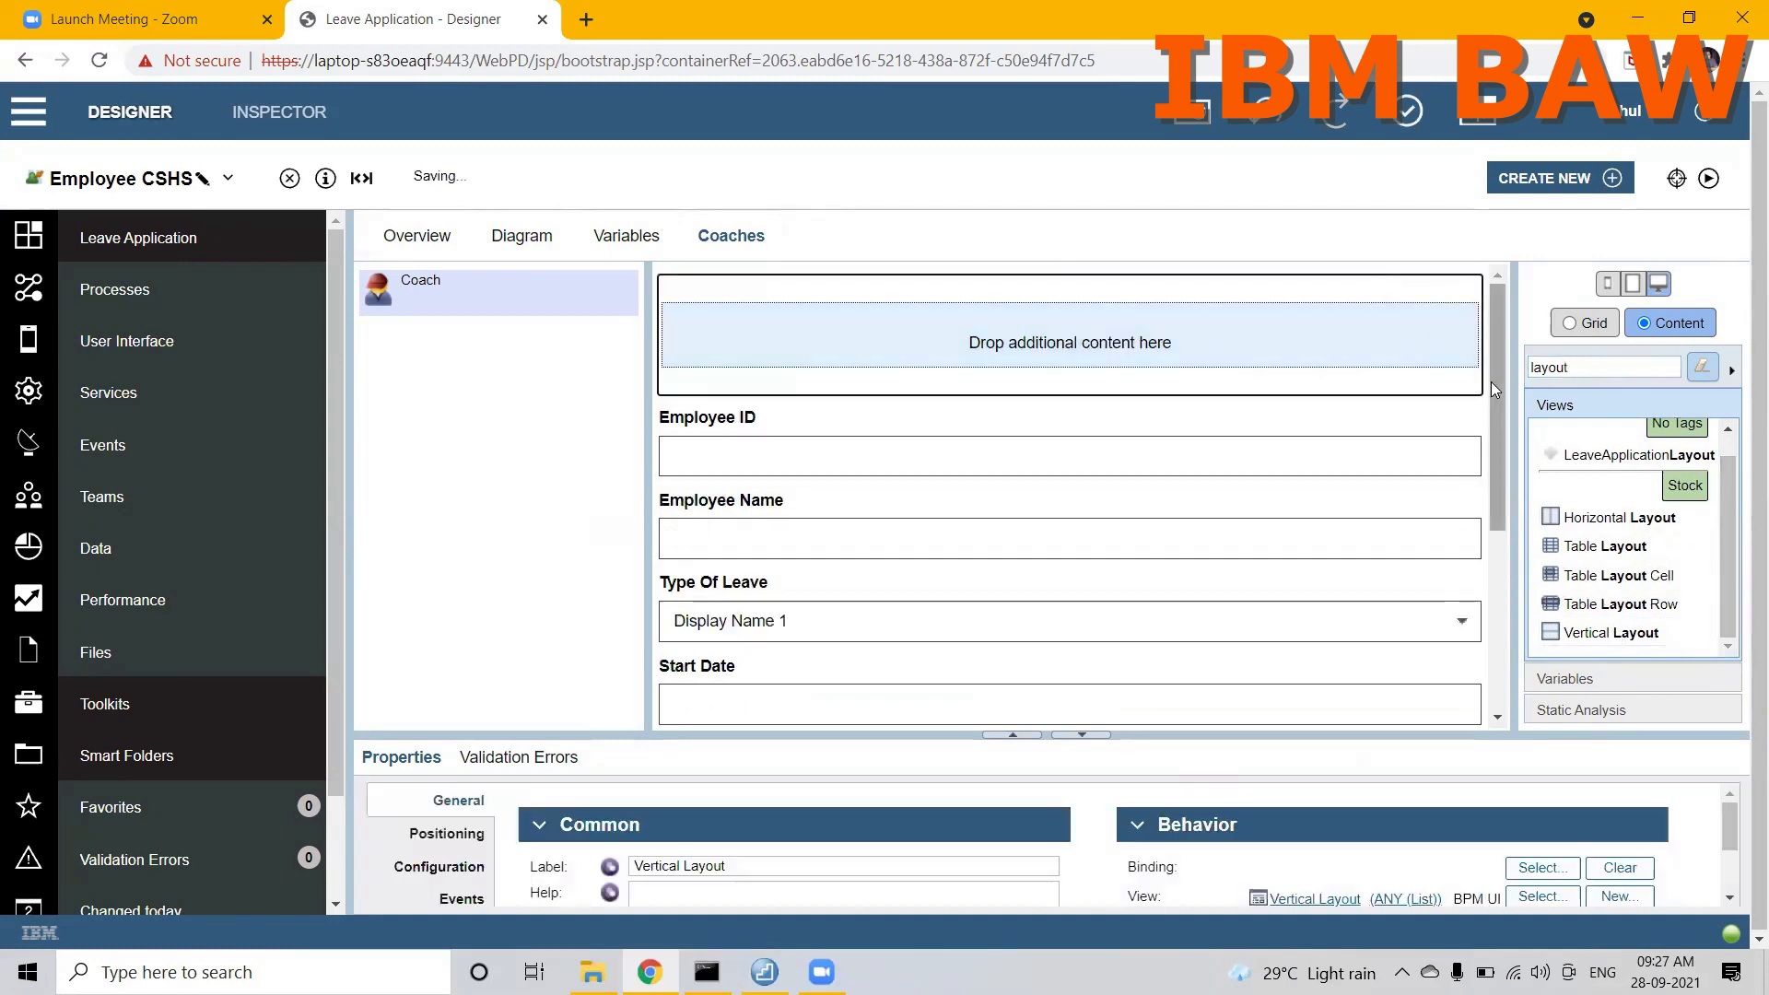
Step: Move the Employee ID, Employee Name, Type Of Leave, Start Date and End Date fields into the new vertical layout
{"action": "left_click_drag", "start_coordinate": [1496, 389], "coordinate": [1498, 411]}
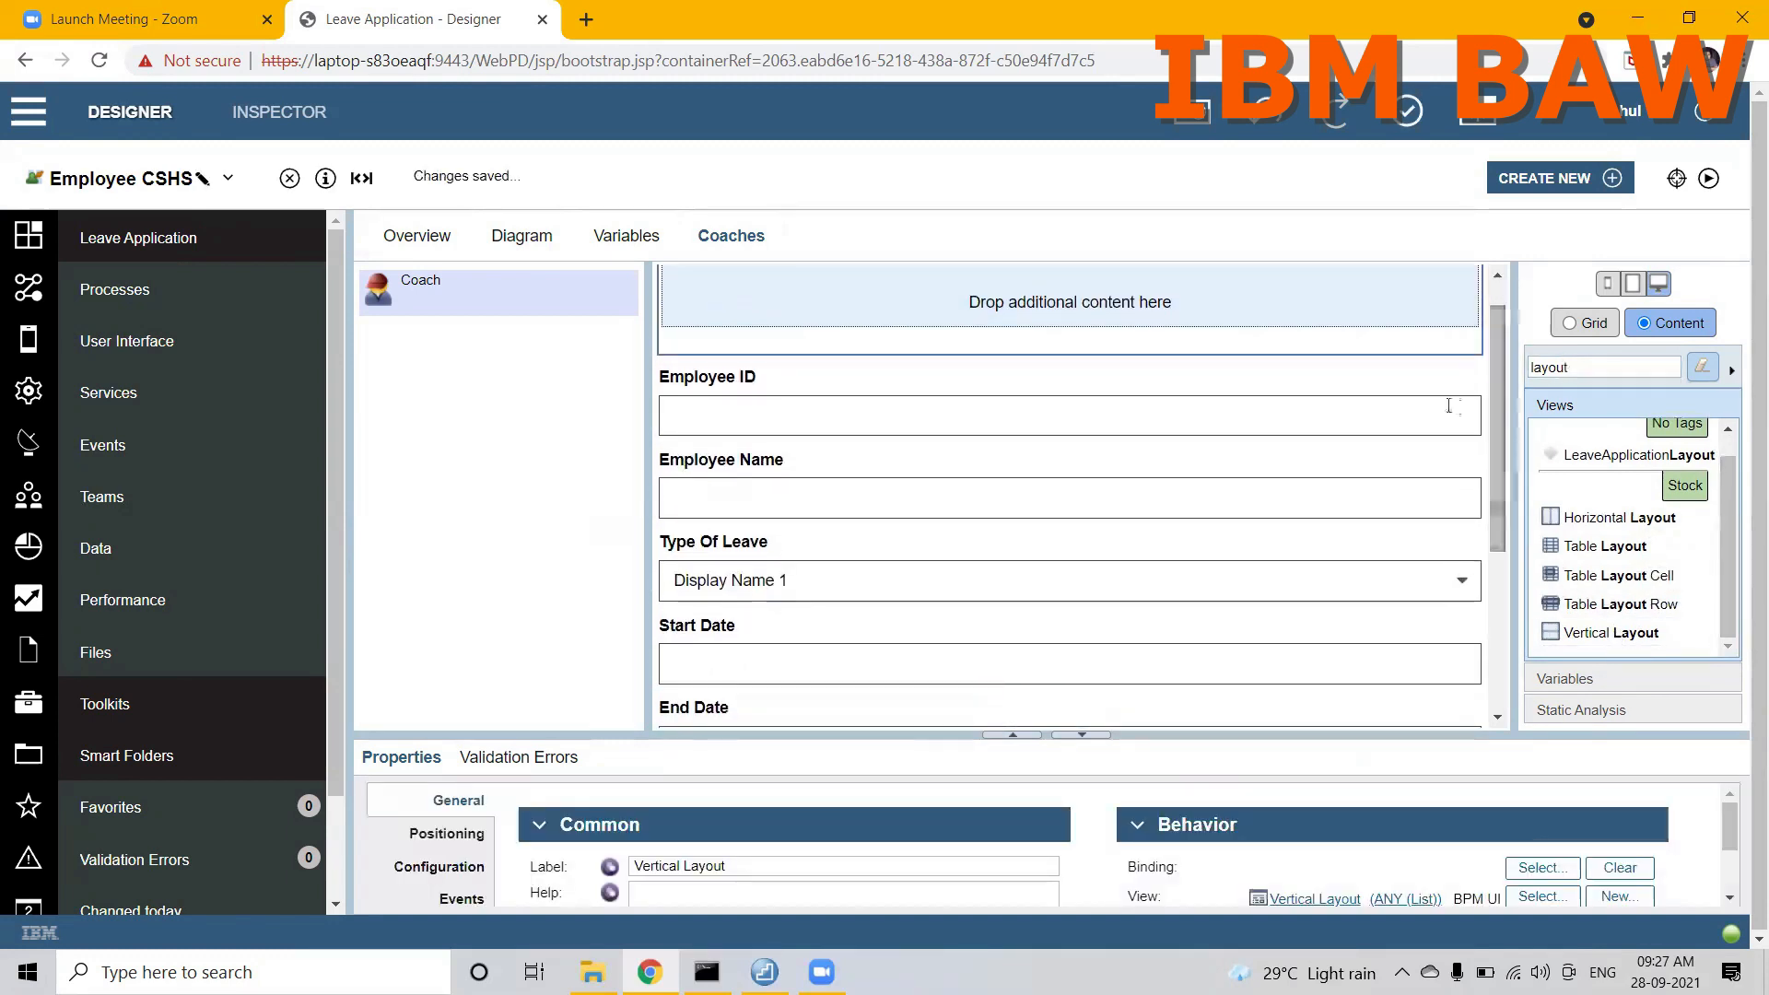
{"action": "double_click", "coordinate": [1406, 396]}
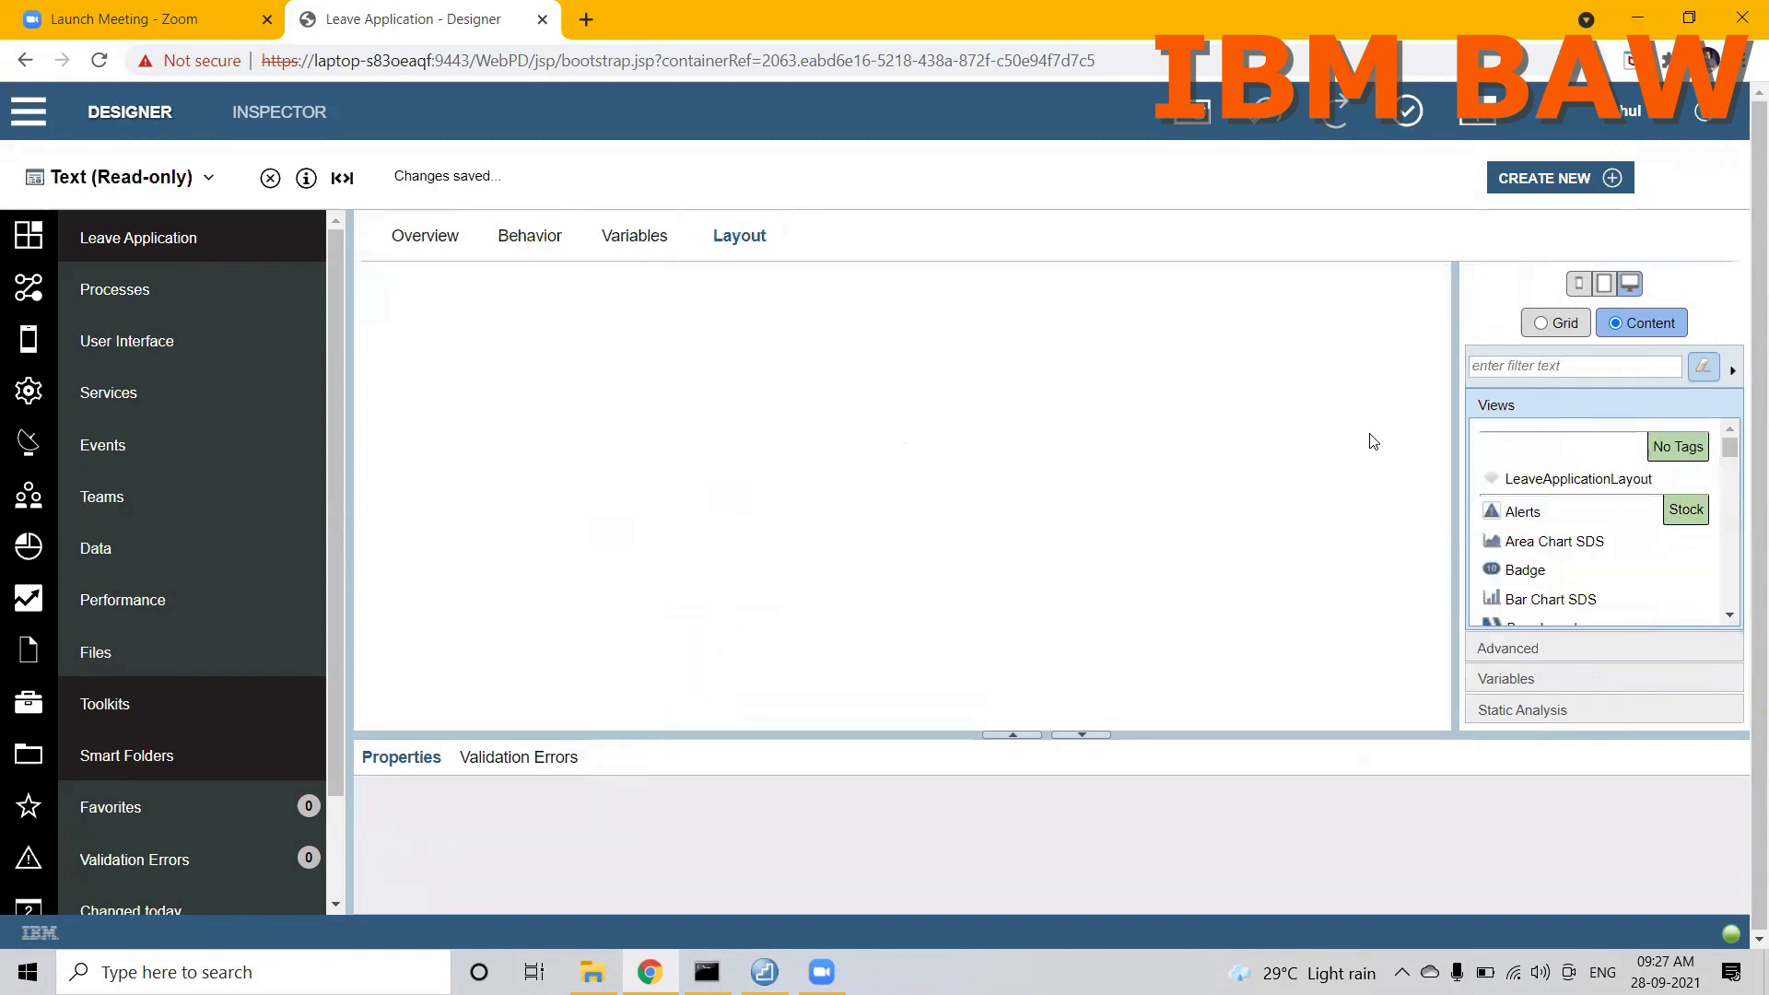
{"action": "left_click", "coordinate": [266, 177]}
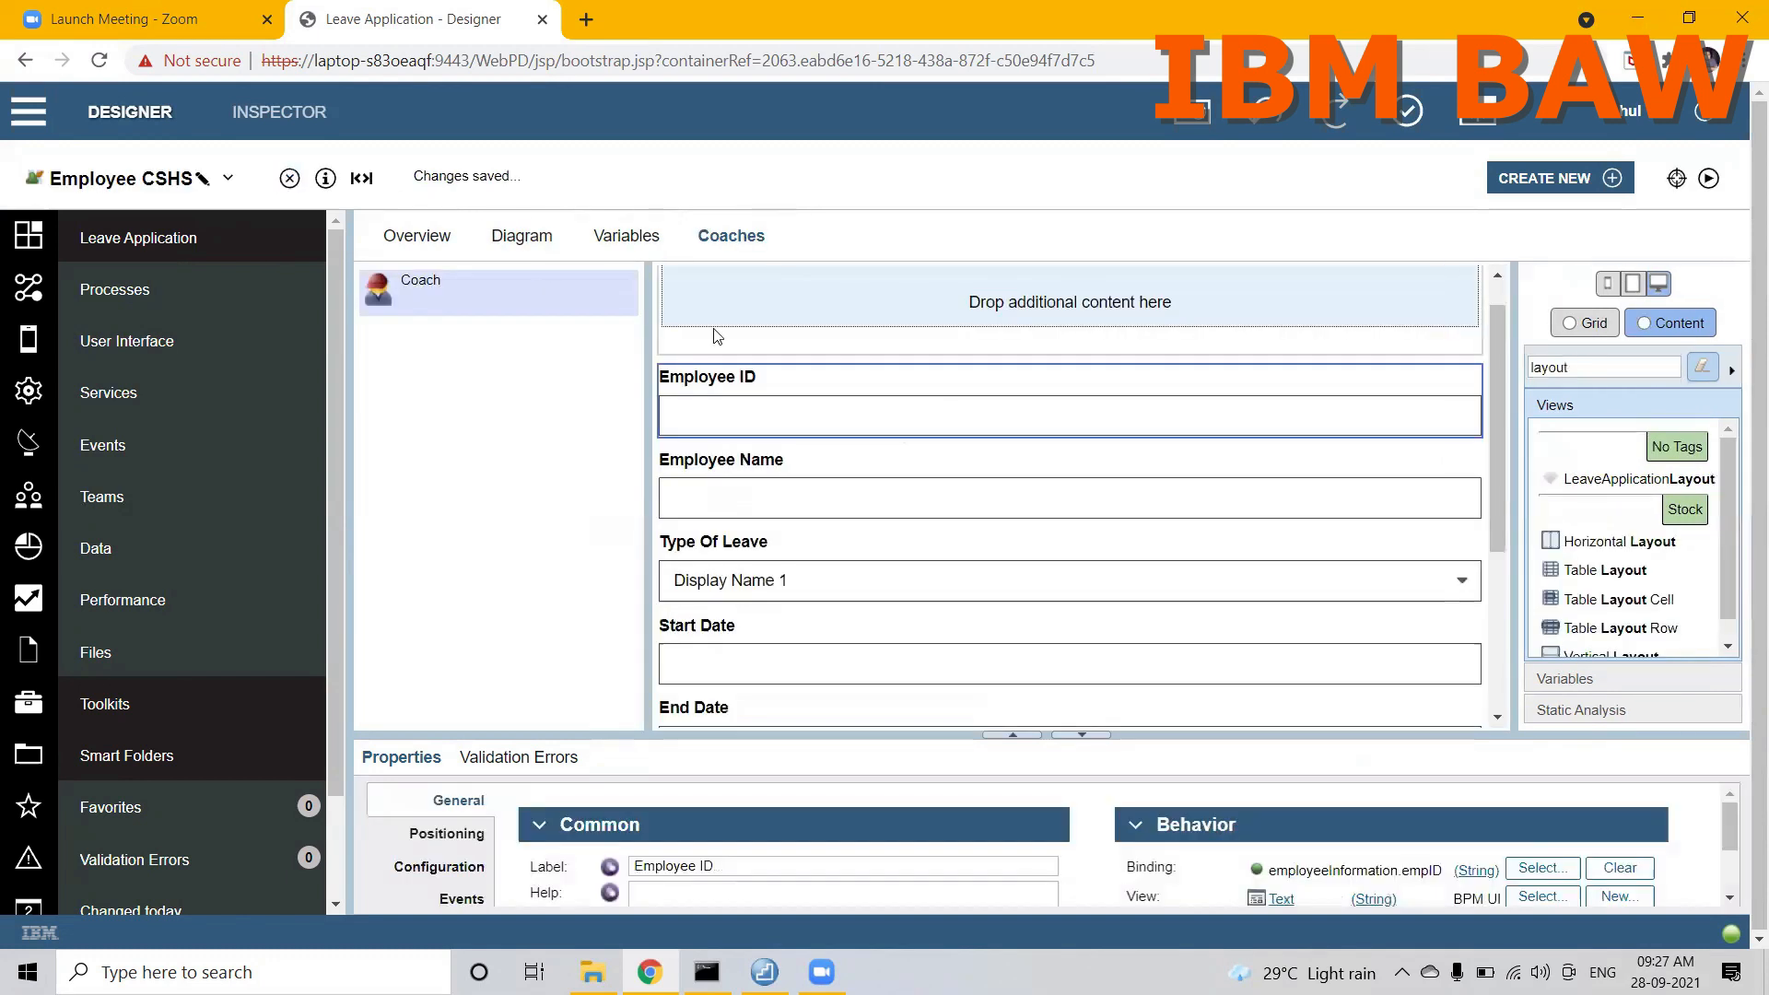
{"action": "left_click_drag", "start_coordinate": [800, 390], "coordinate": [798, 304]}
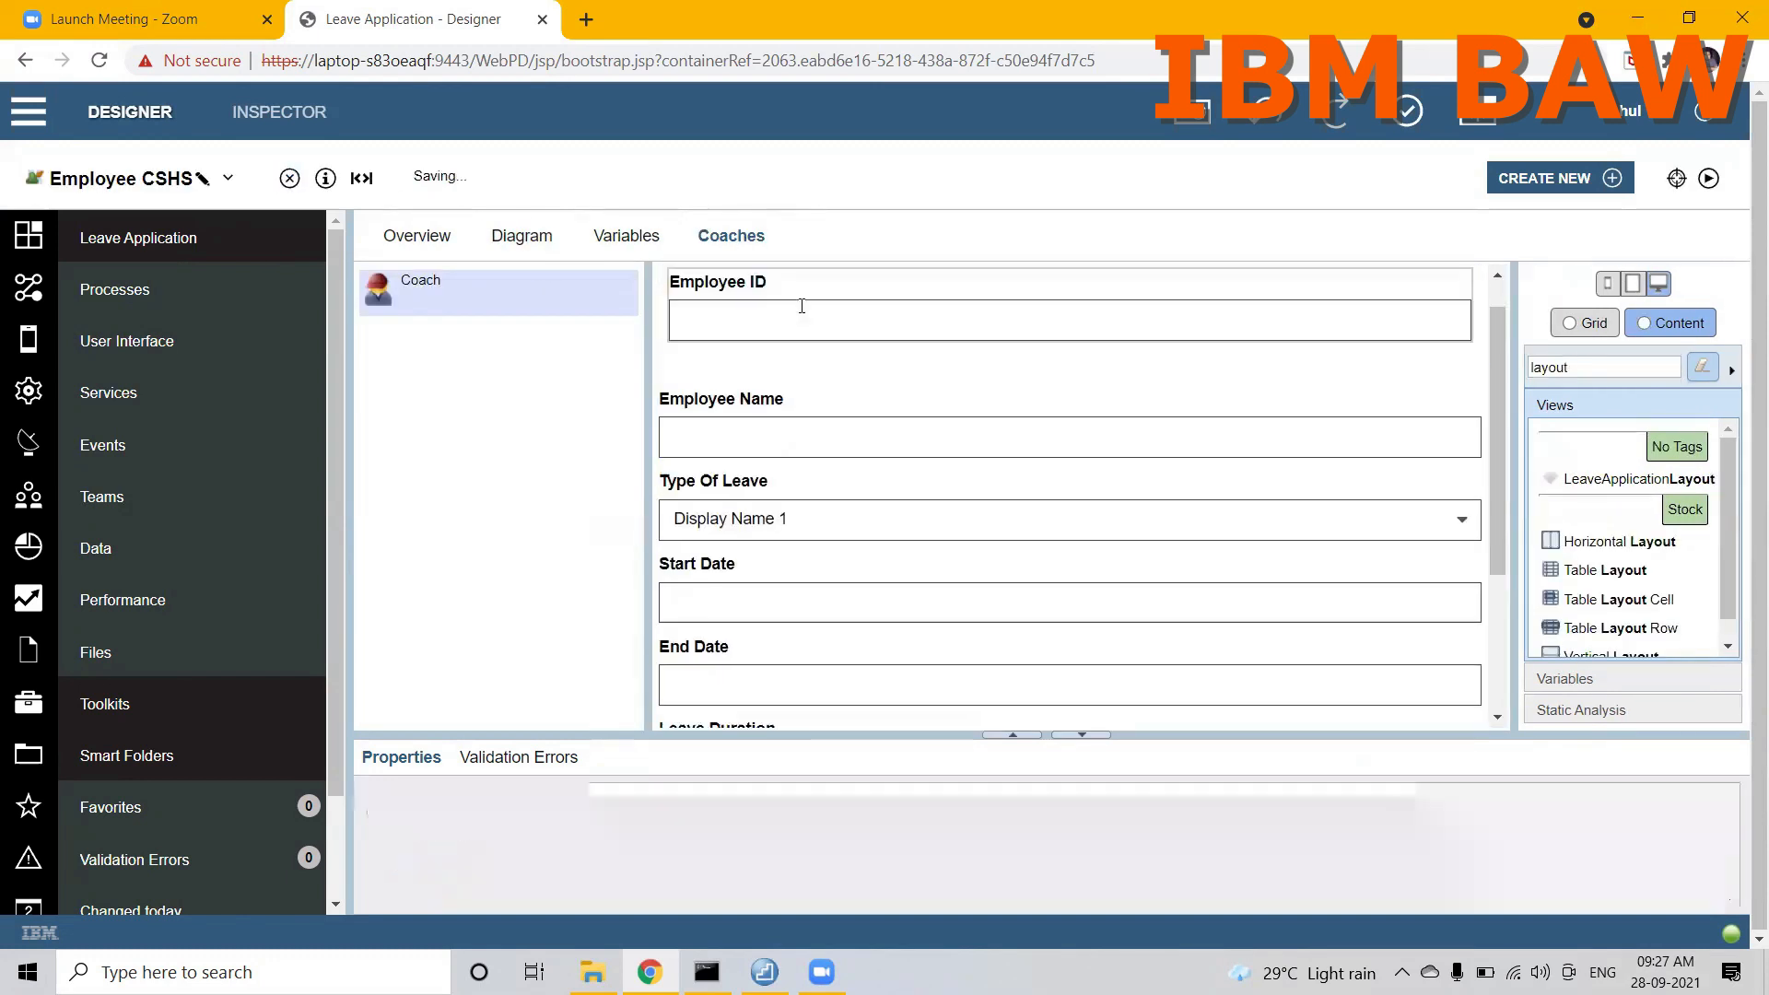
{"action": "left_click_drag", "start_coordinate": [751, 412], "coordinate": [750, 347]}
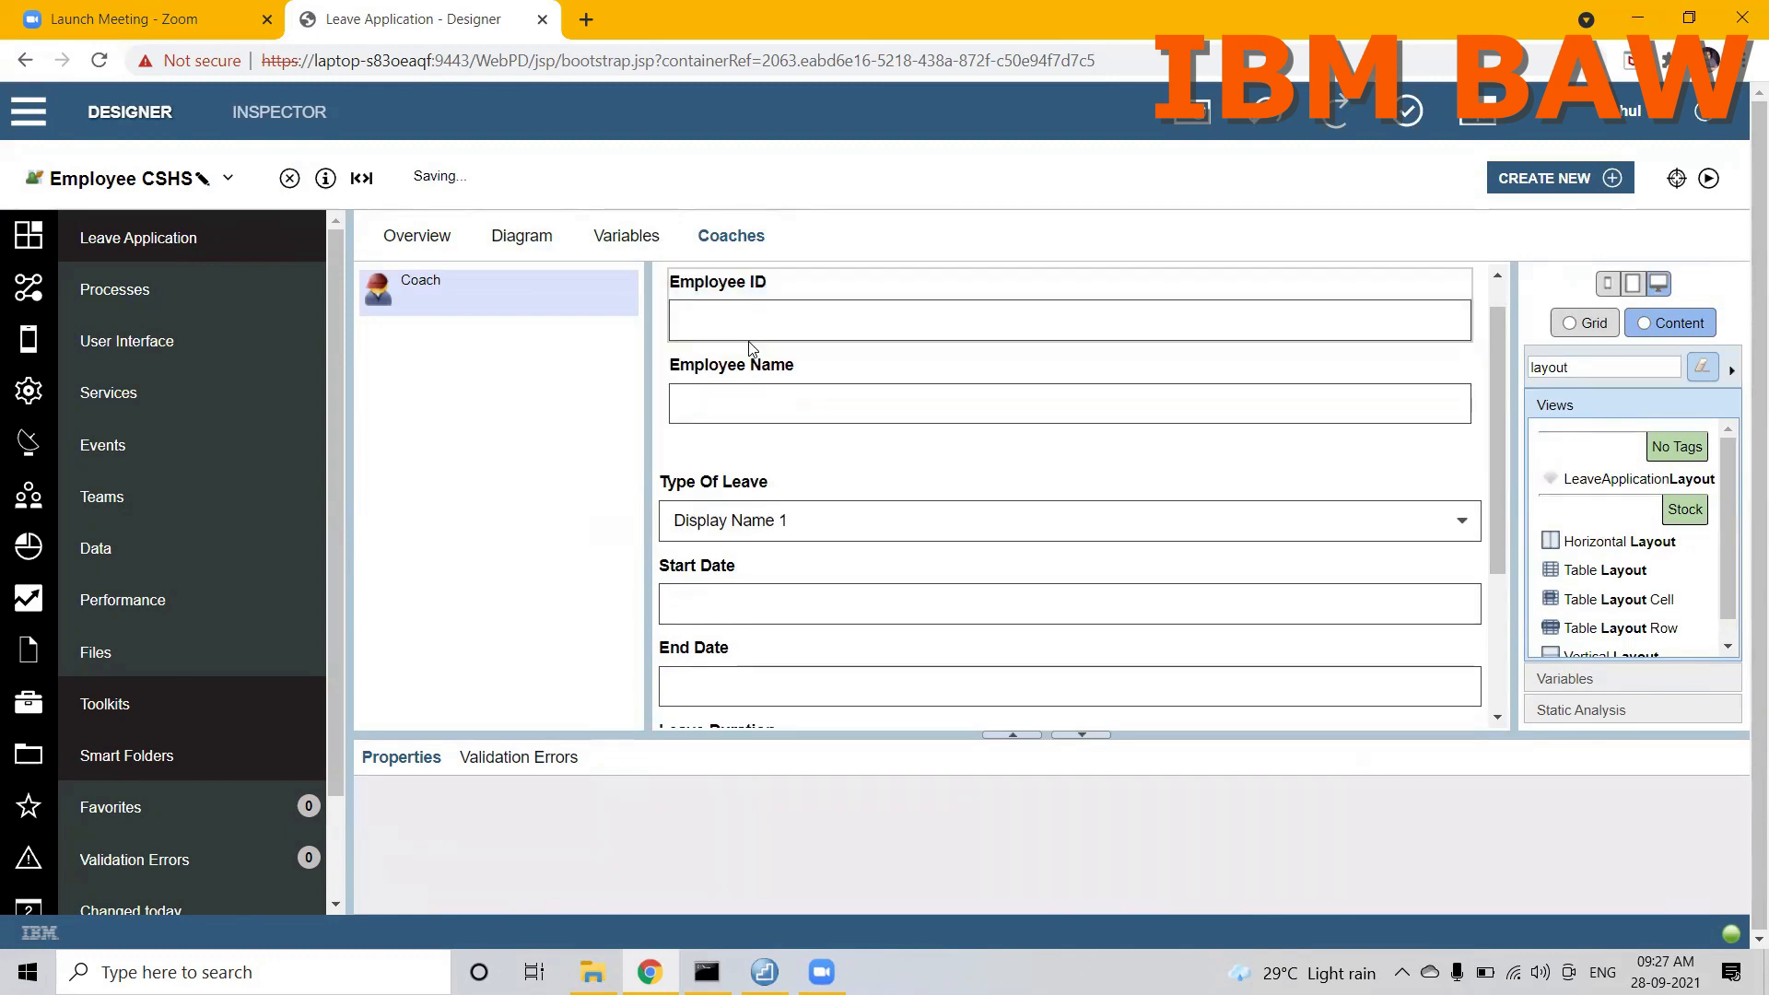
{"action": "left_click", "coordinate": [715, 481]}
{"action": "left_click_drag", "start_coordinate": [715, 481], "coordinate": [733, 377]}
{"action": "left_click_drag", "start_coordinate": [735, 373], "coordinate": [727, 419]}
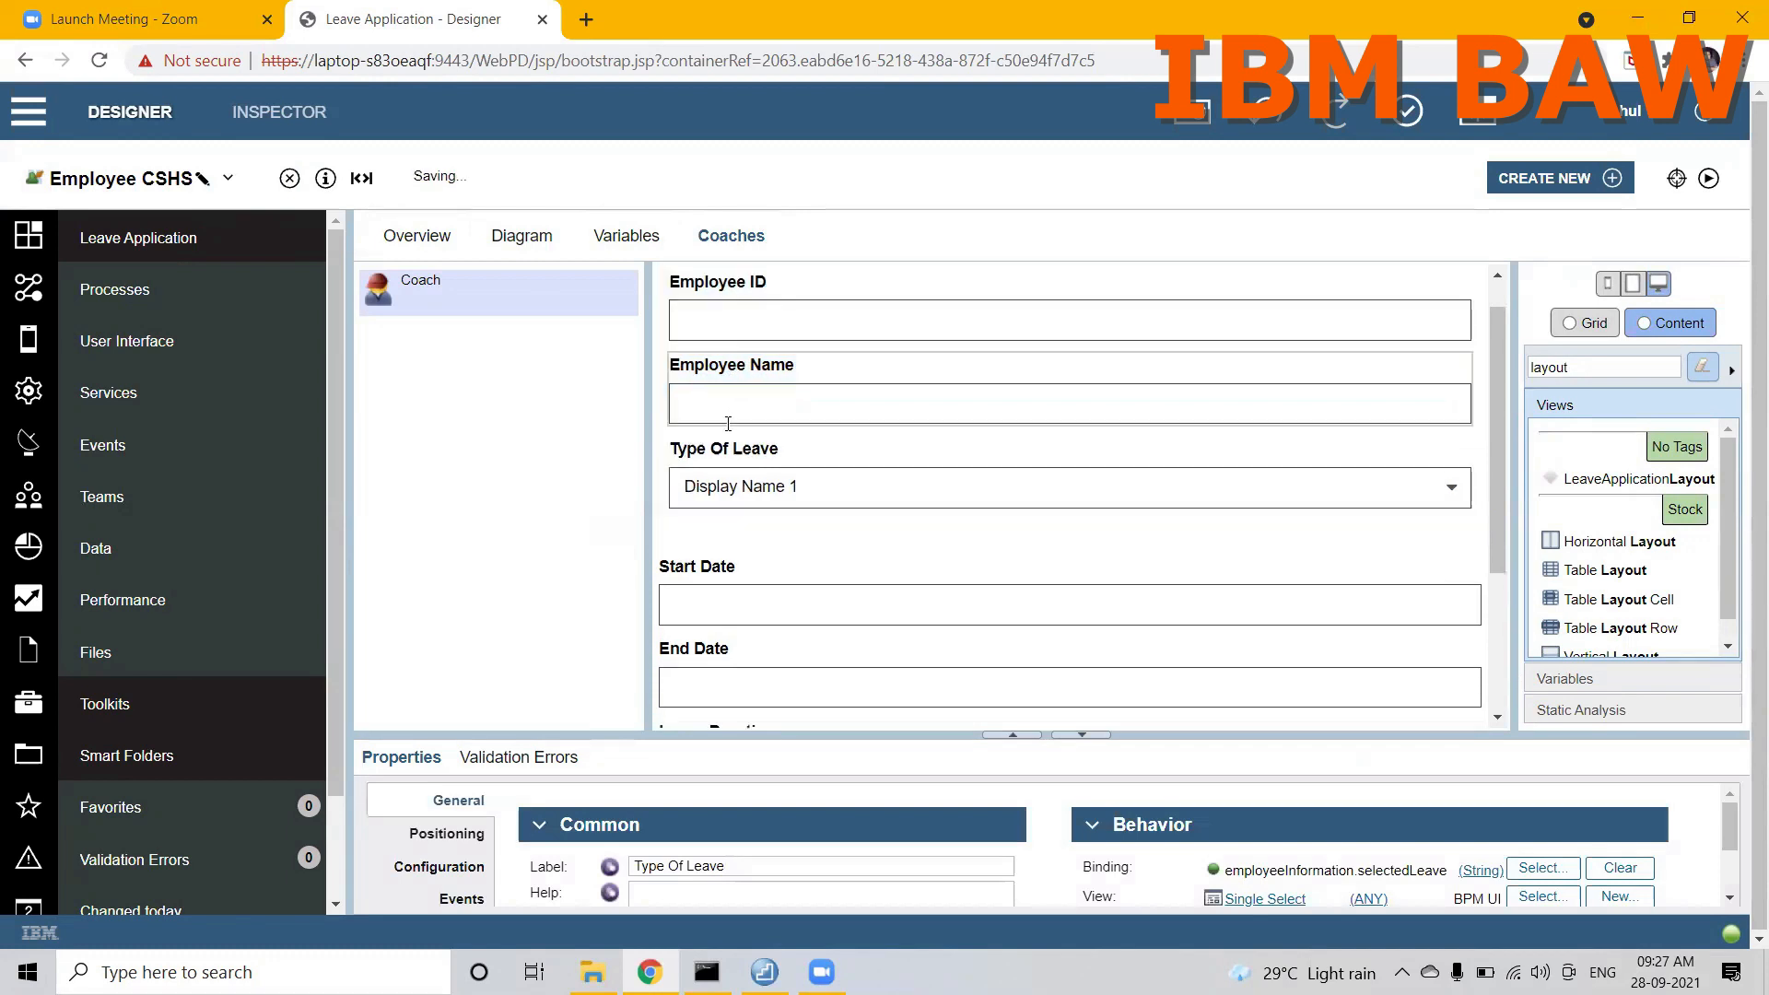
{"action": "left_click", "coordinate": [705, 558]}
{"action": "left_click_drag", "start_coordinate": [716, 515], "coordinate": [716, 518]}
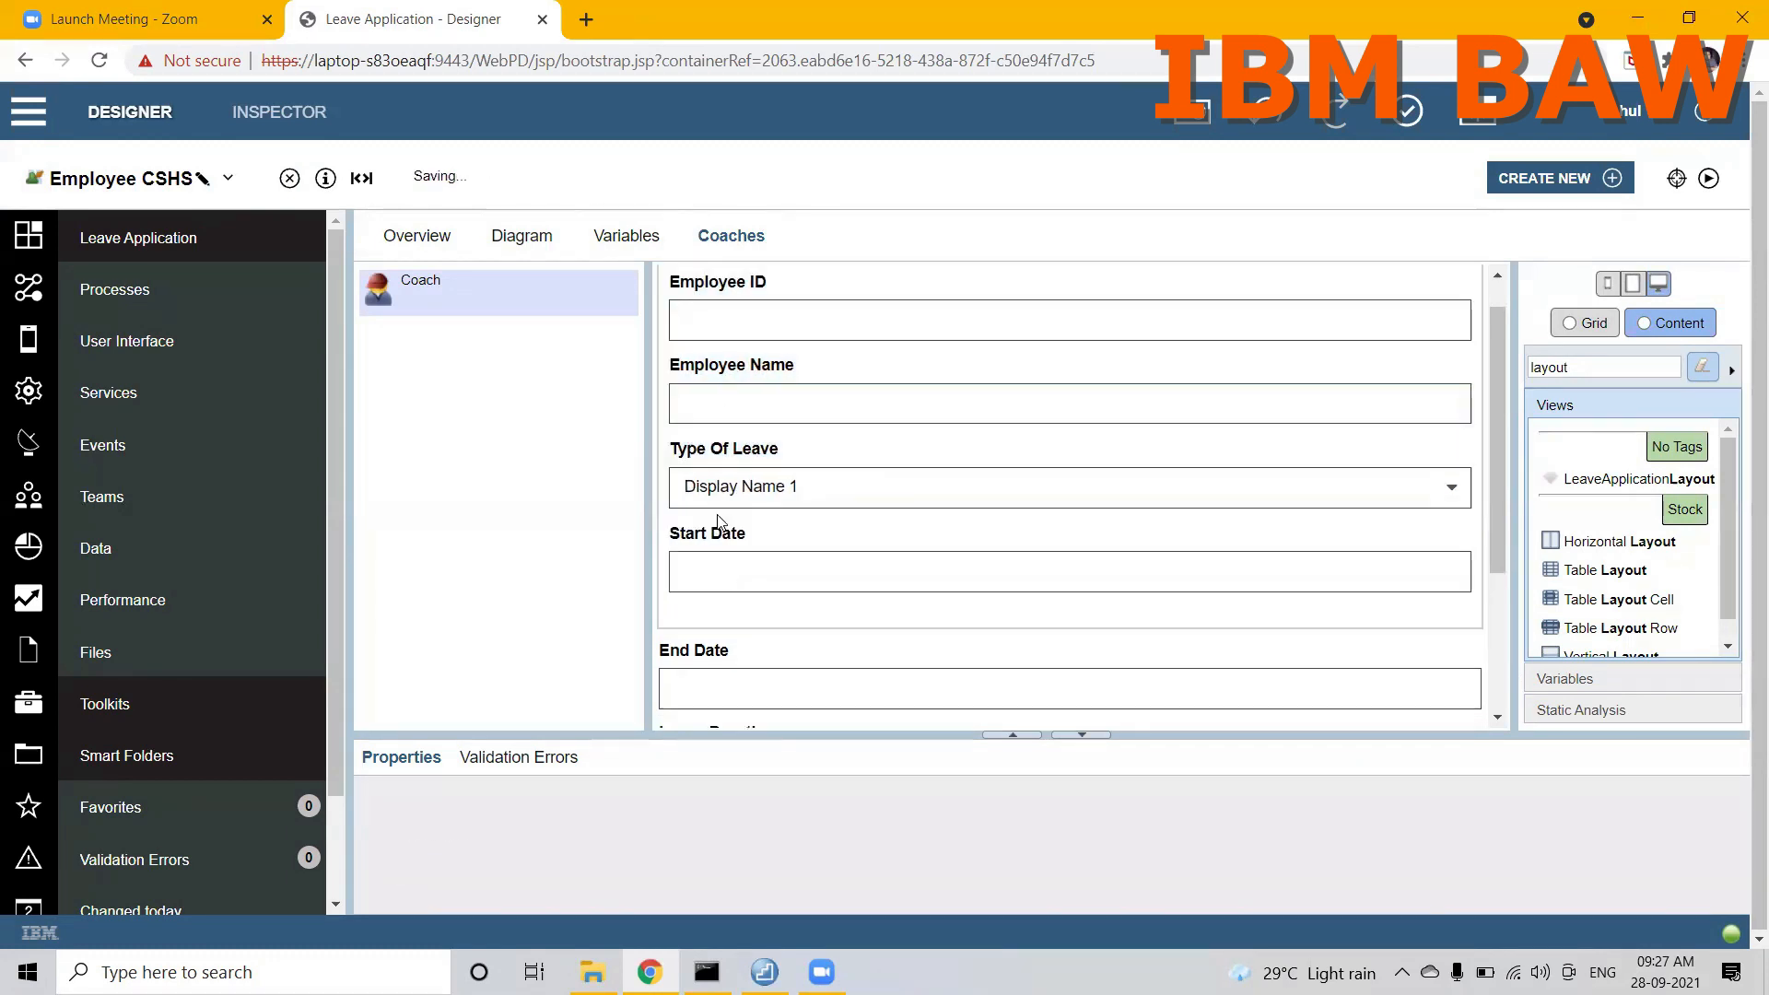
{"action": "left_click", "coordinate": [702, 648]}
{"action": "left_click_drag", "start_coordinate": [702, 647], "coordinate": [709, 599]}
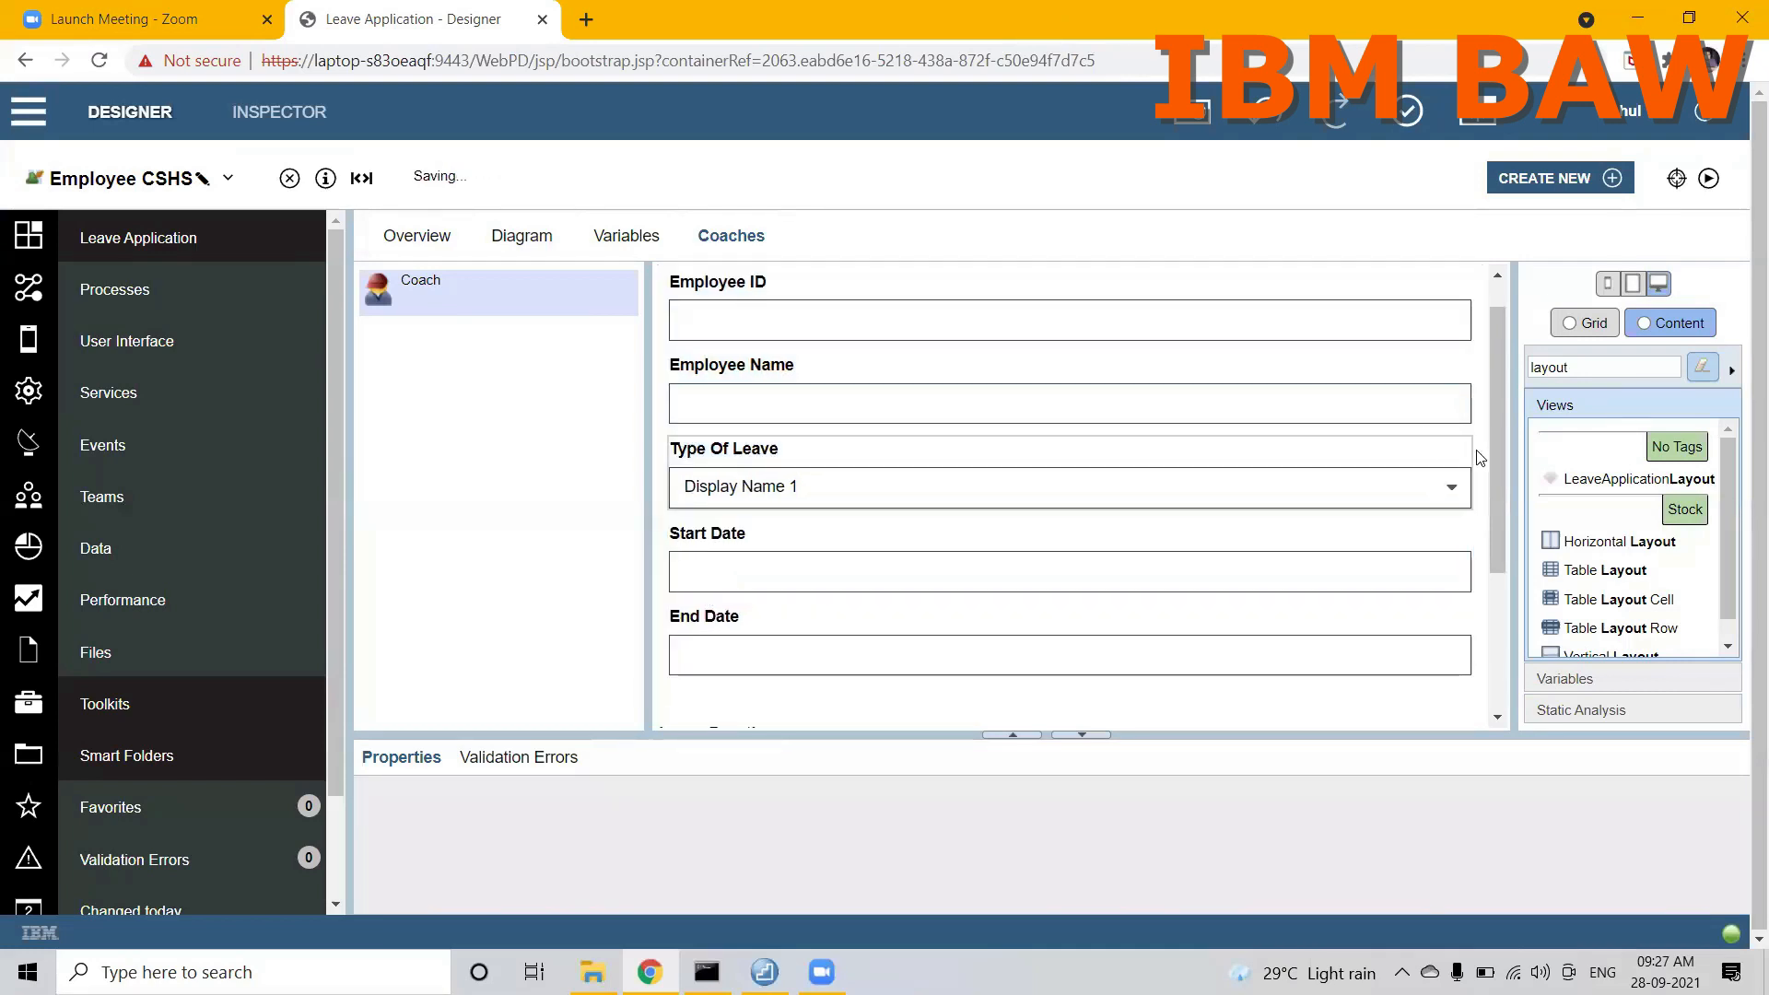
Step: Move the Leave Duration and Reason Of Leave fields and the APPLY button into the vertical layout below End Date
{"action": "left_click_drag", "start_coordinate": [1497, 459], "coordinate": [1503, 597]}
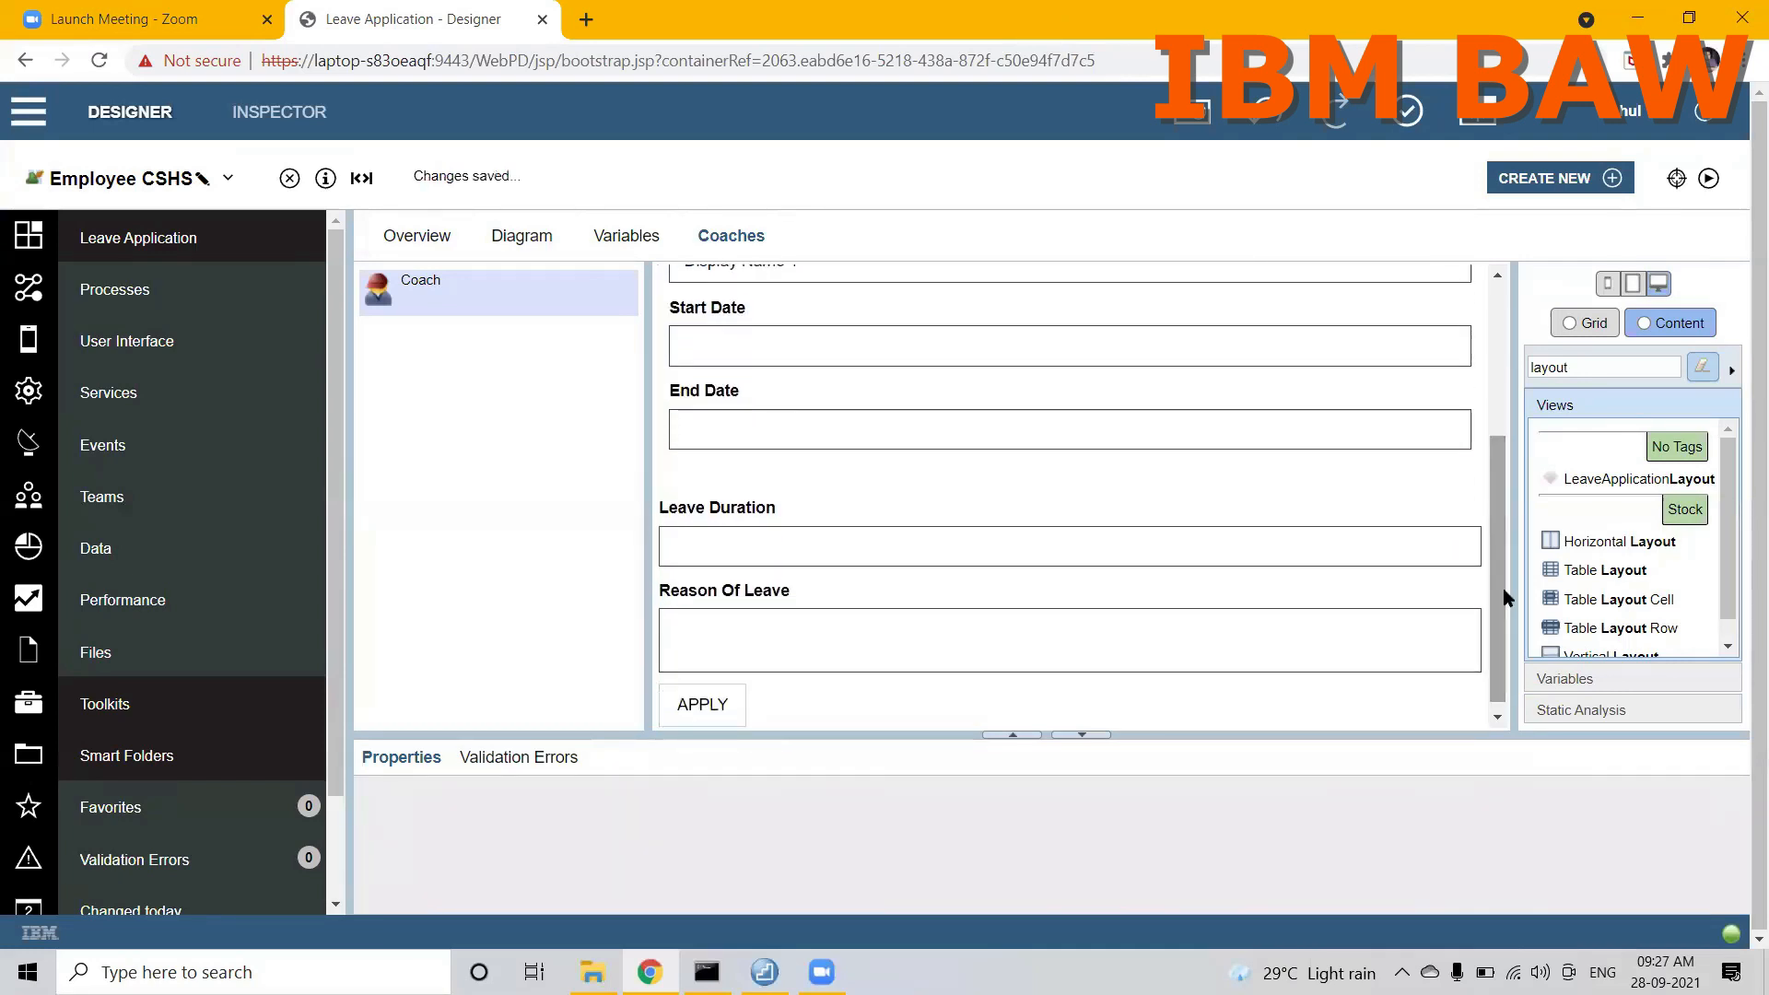
{"action": "left_click", "coordinate": [1014, 502]}
{"action": "left_click_drag", "start_coordinate": [1014, 501], "coordinate": [1004, 456]}
{"action": "left_click", "coordinate": [932, 586]}
{"action": "left_click_drag", "start_coordinate": [928, 591], "coordinate": [932, 544]}
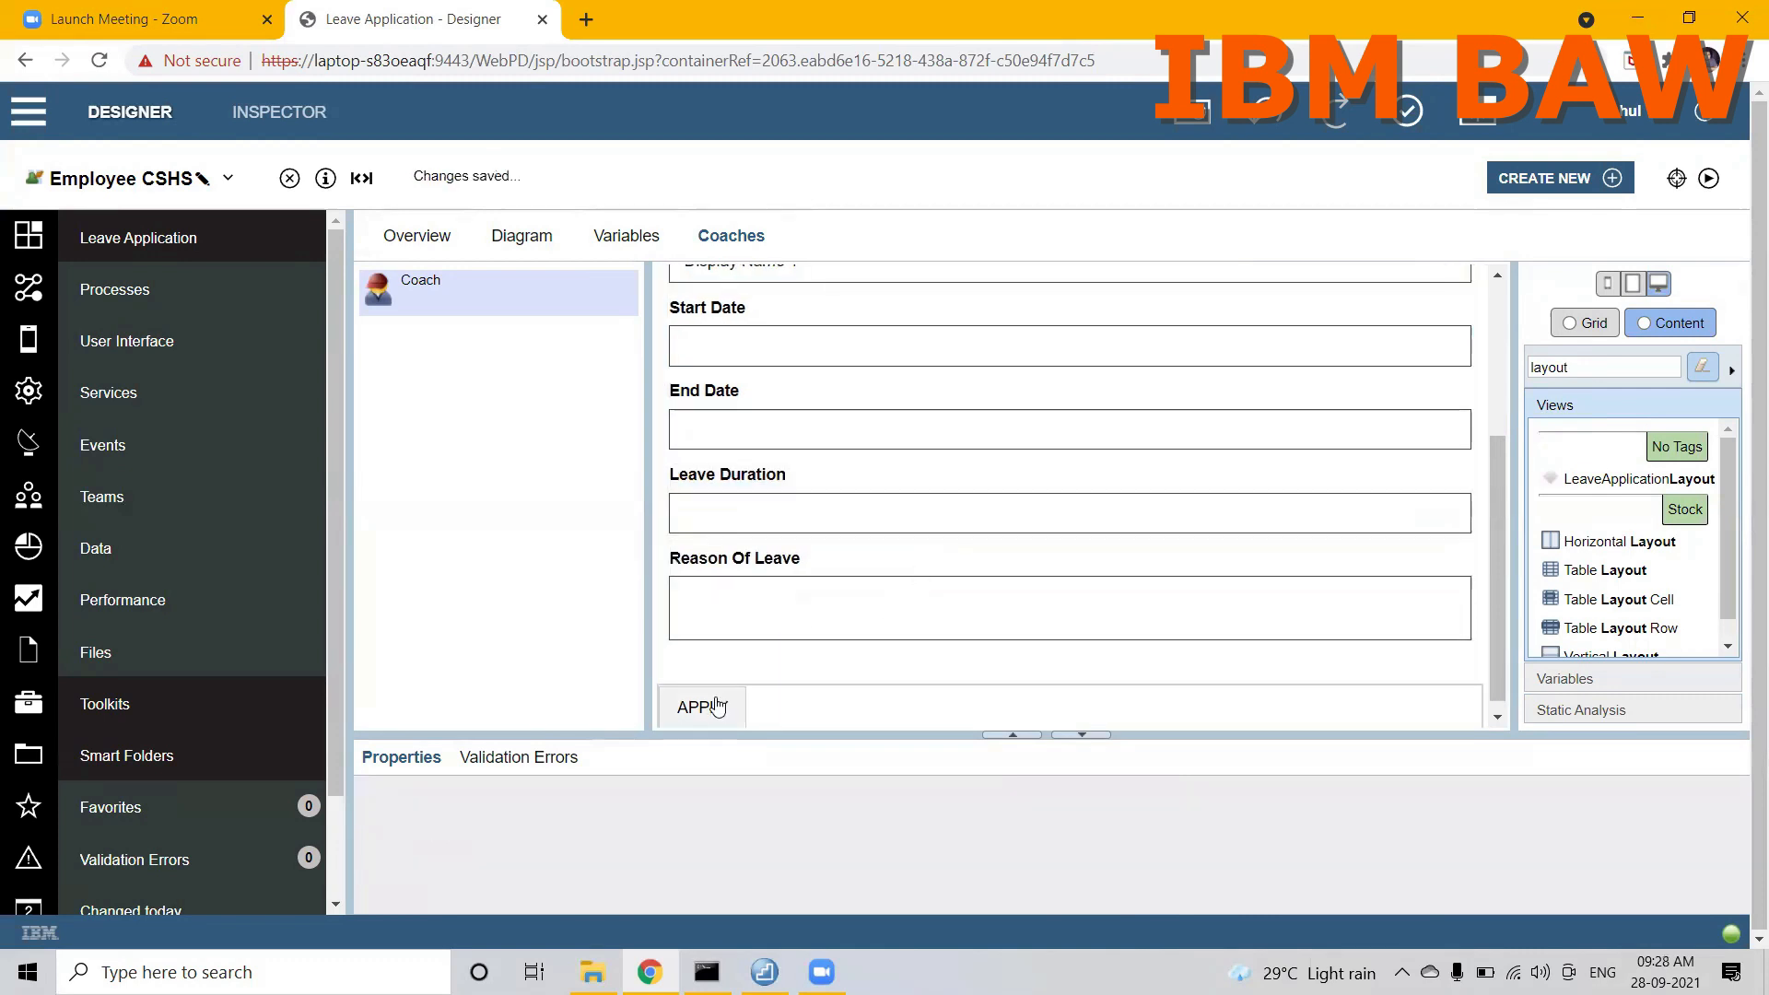
{"action": "left_click", "coordinate": [718, 706]}
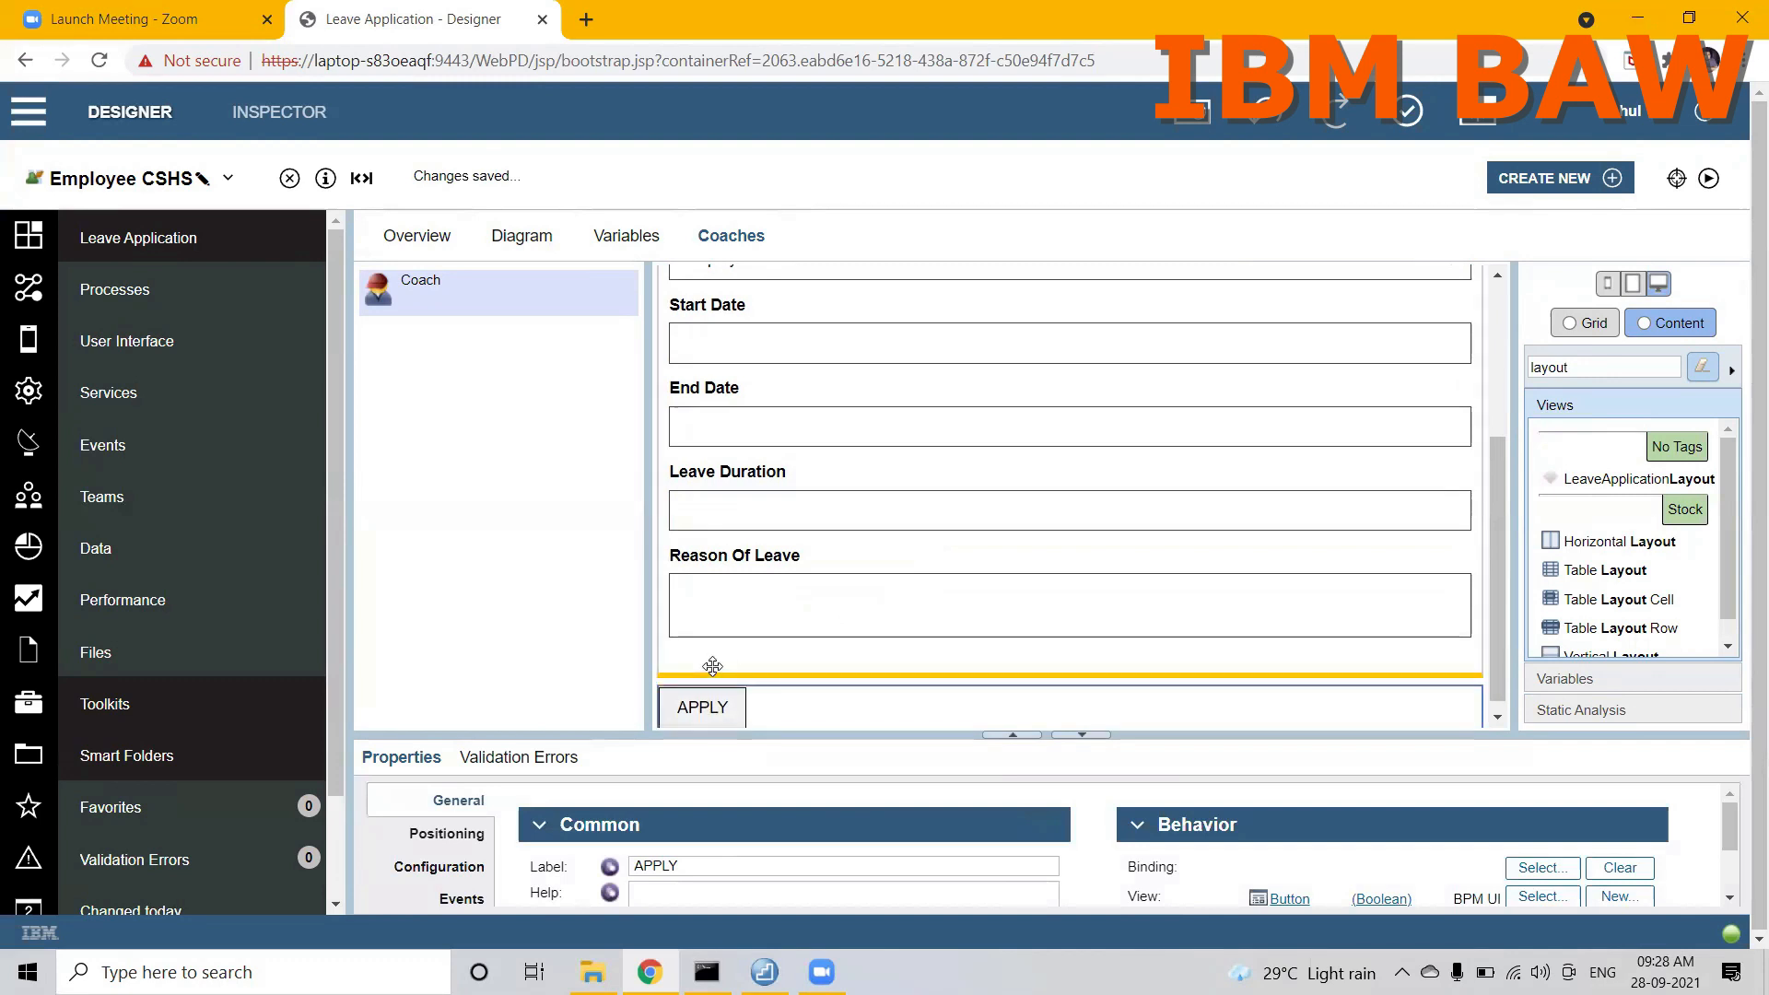
{"action": "left_click_drag", "start_coordinate": [709, 700], "coordinate": [712, 642]}
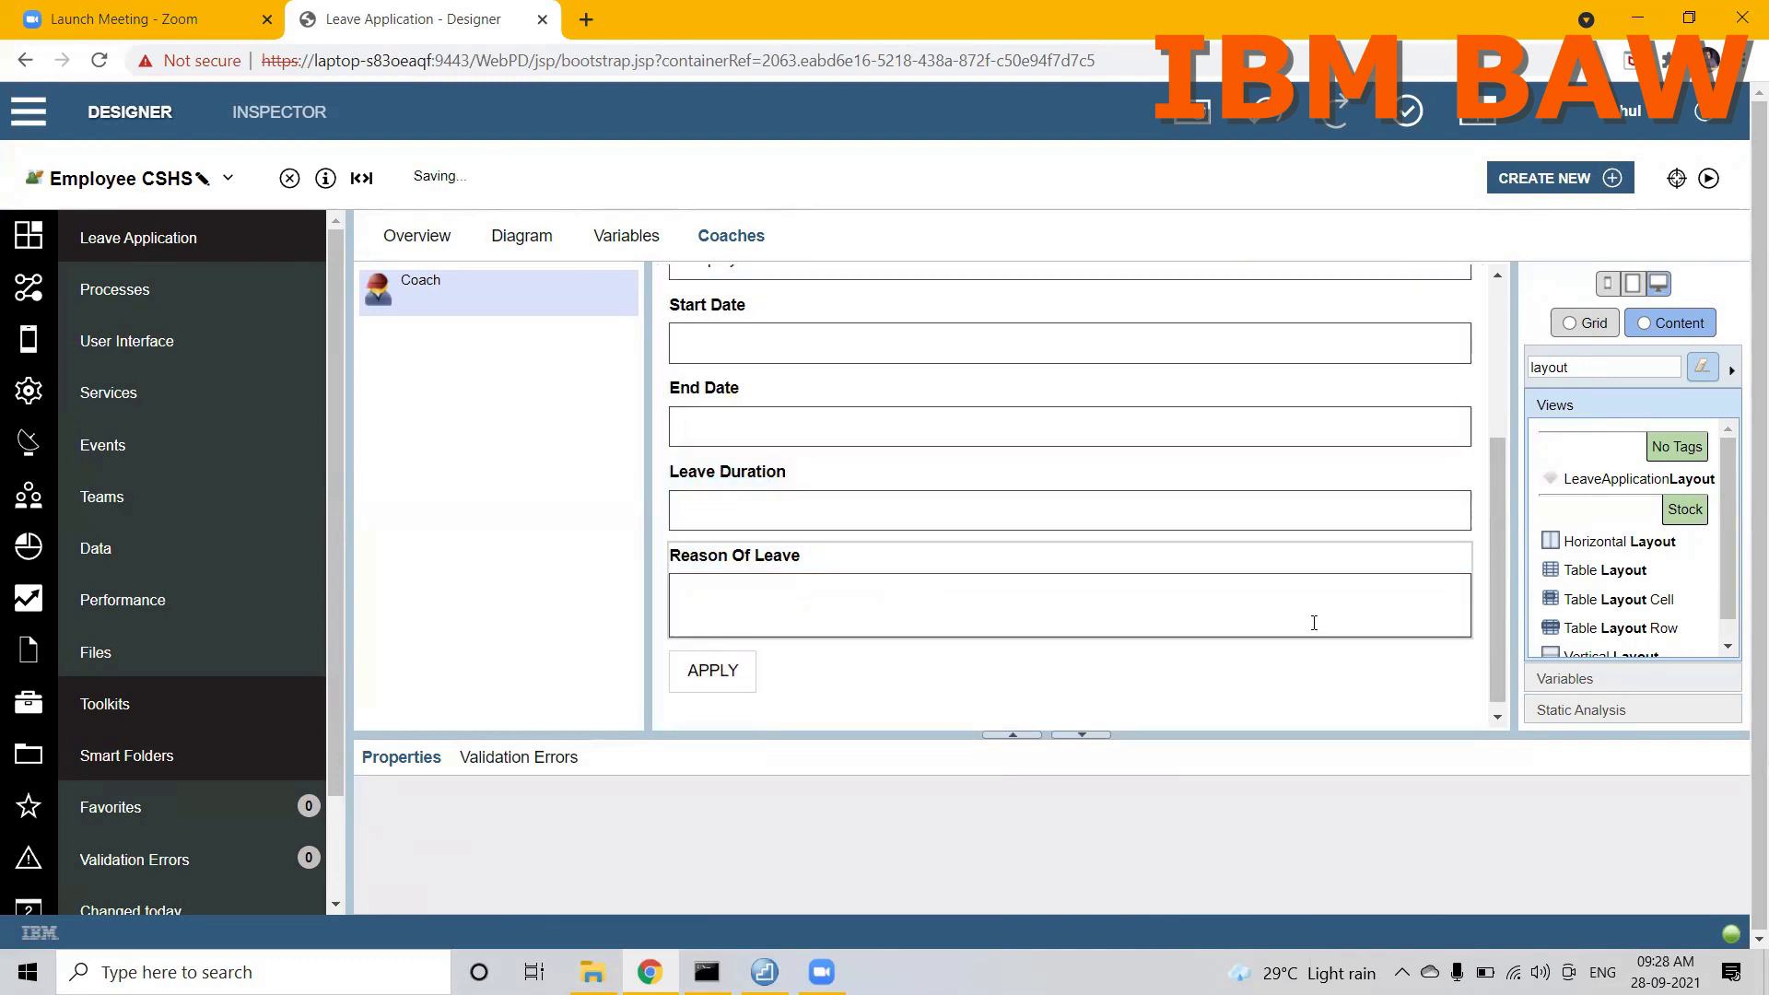
Step: Set the visibility of the vertical layout holding the old leave form to None
{"action": "left_click", "coordinate": [1293, 709]}
{"action": "mouse_move", "coordinate": [1495, 639]}
{"action": "left_mouse_down"}
{"action": "mouse_move", "coordinate": [1488, 467]}
{"action": "mouse_move", "coordinate": [1488, 645]}
{"action": "left_mouse_up"}
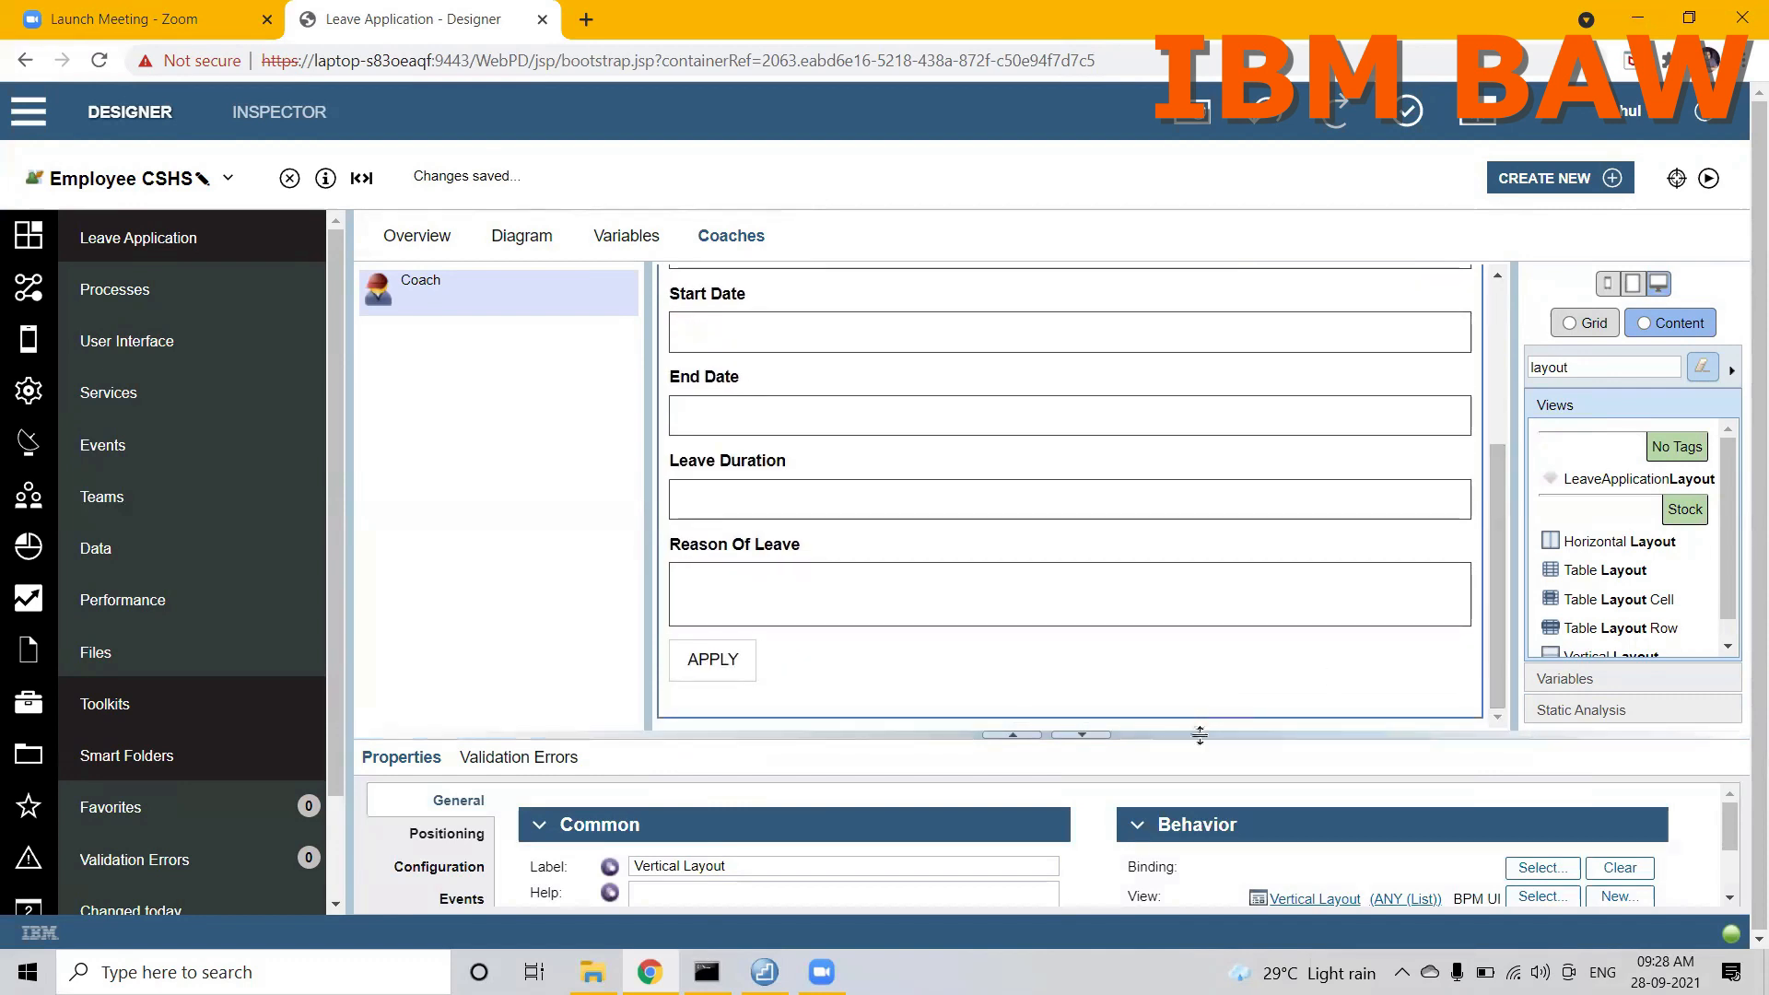
{"action": "left_click_drag", "start_coordinate": [1200, 735], "coordinate": [1153, 498]}
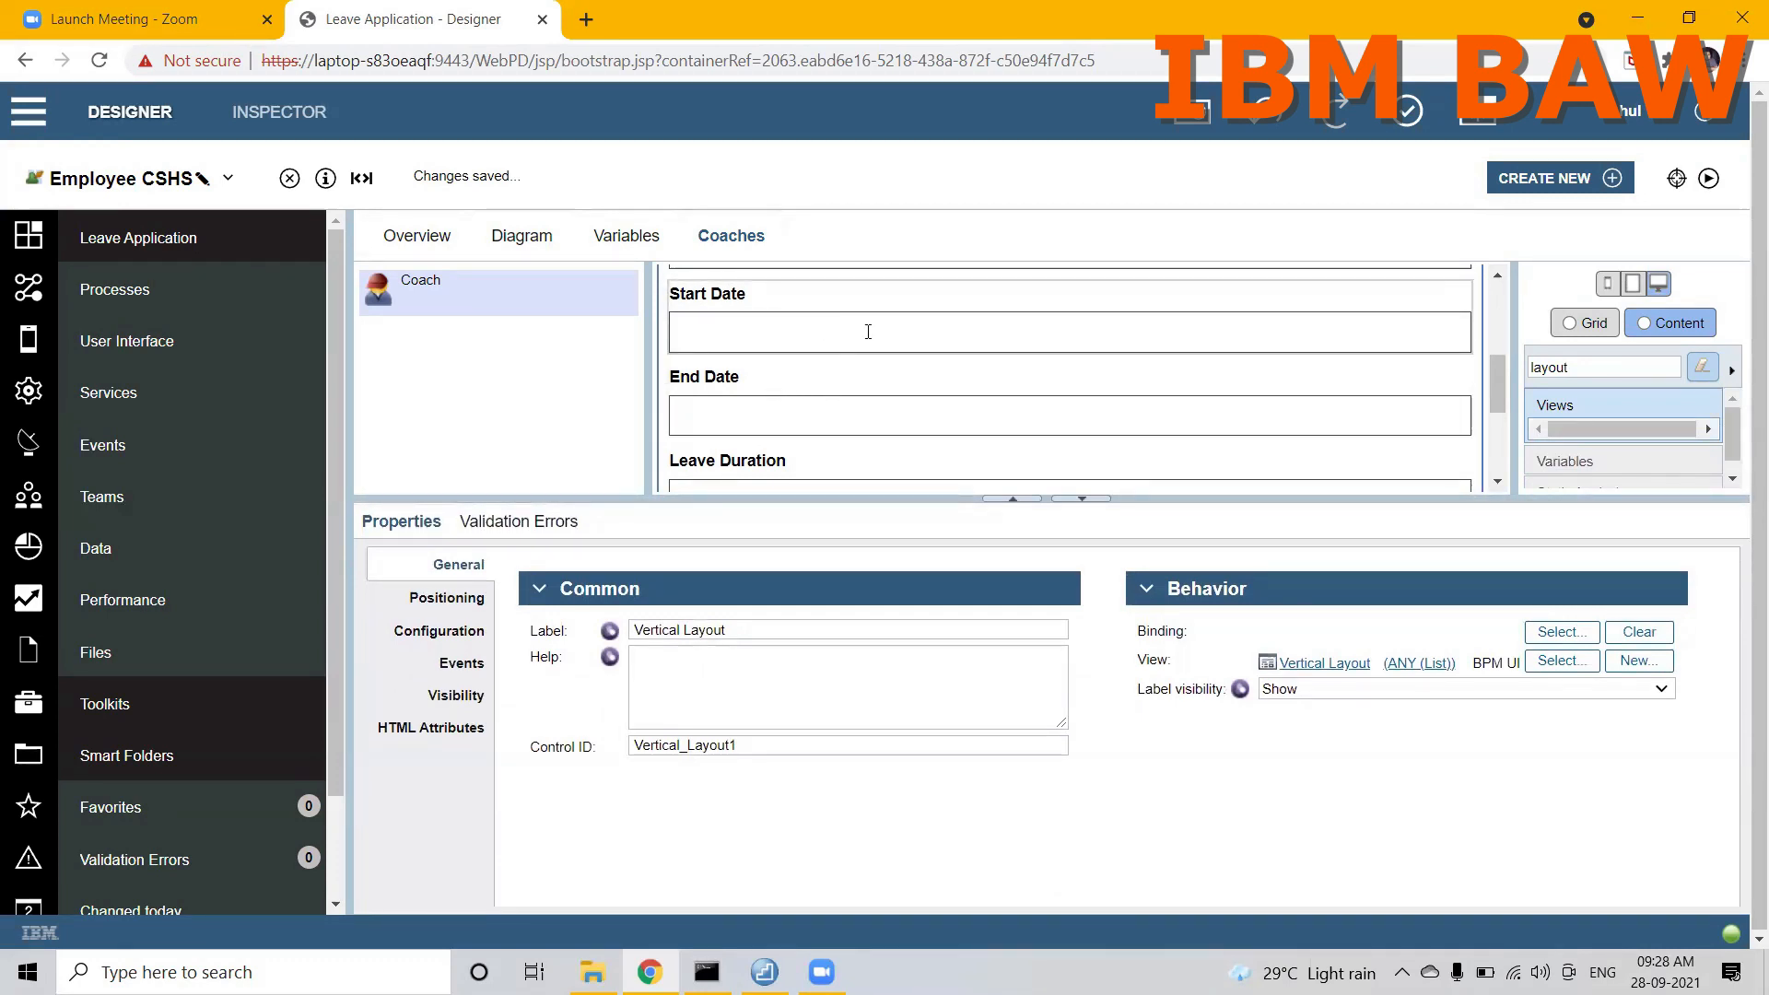
{"action": "left_click", "coordinate": [444, 696]}
{"action": "left_click", "coordinate": [696, 620]}
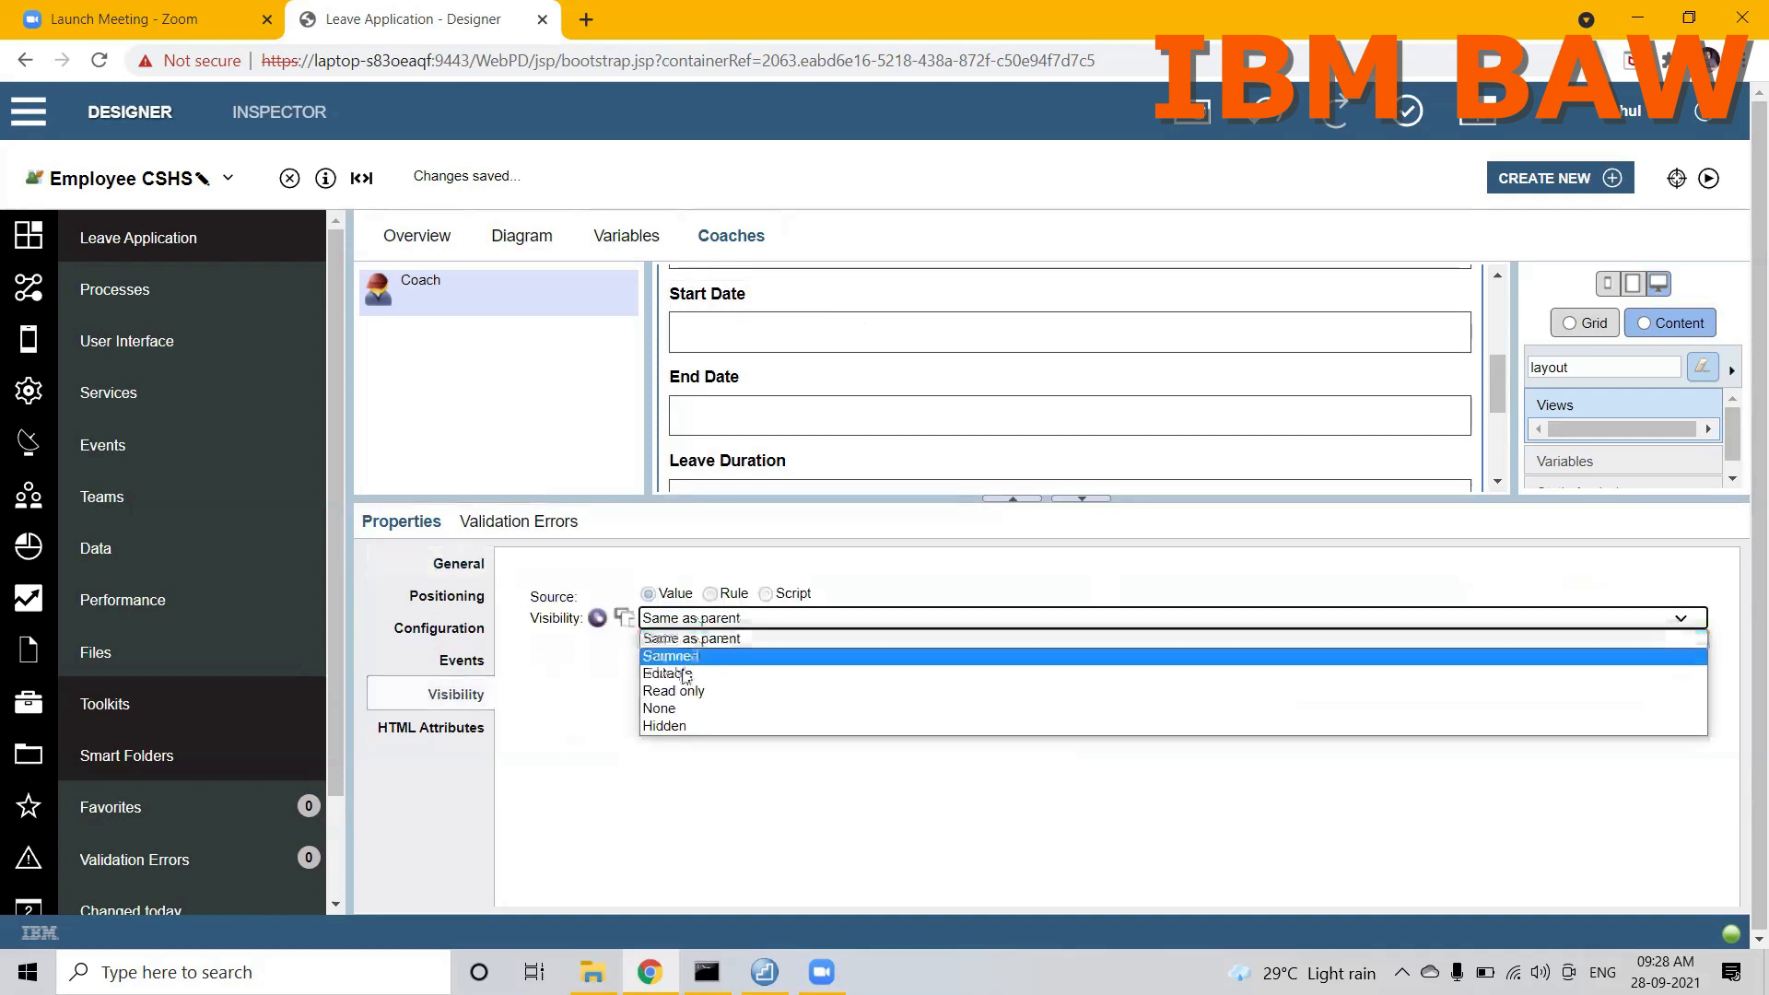
{"action": "left_click", "coordinate": [663, 709]}
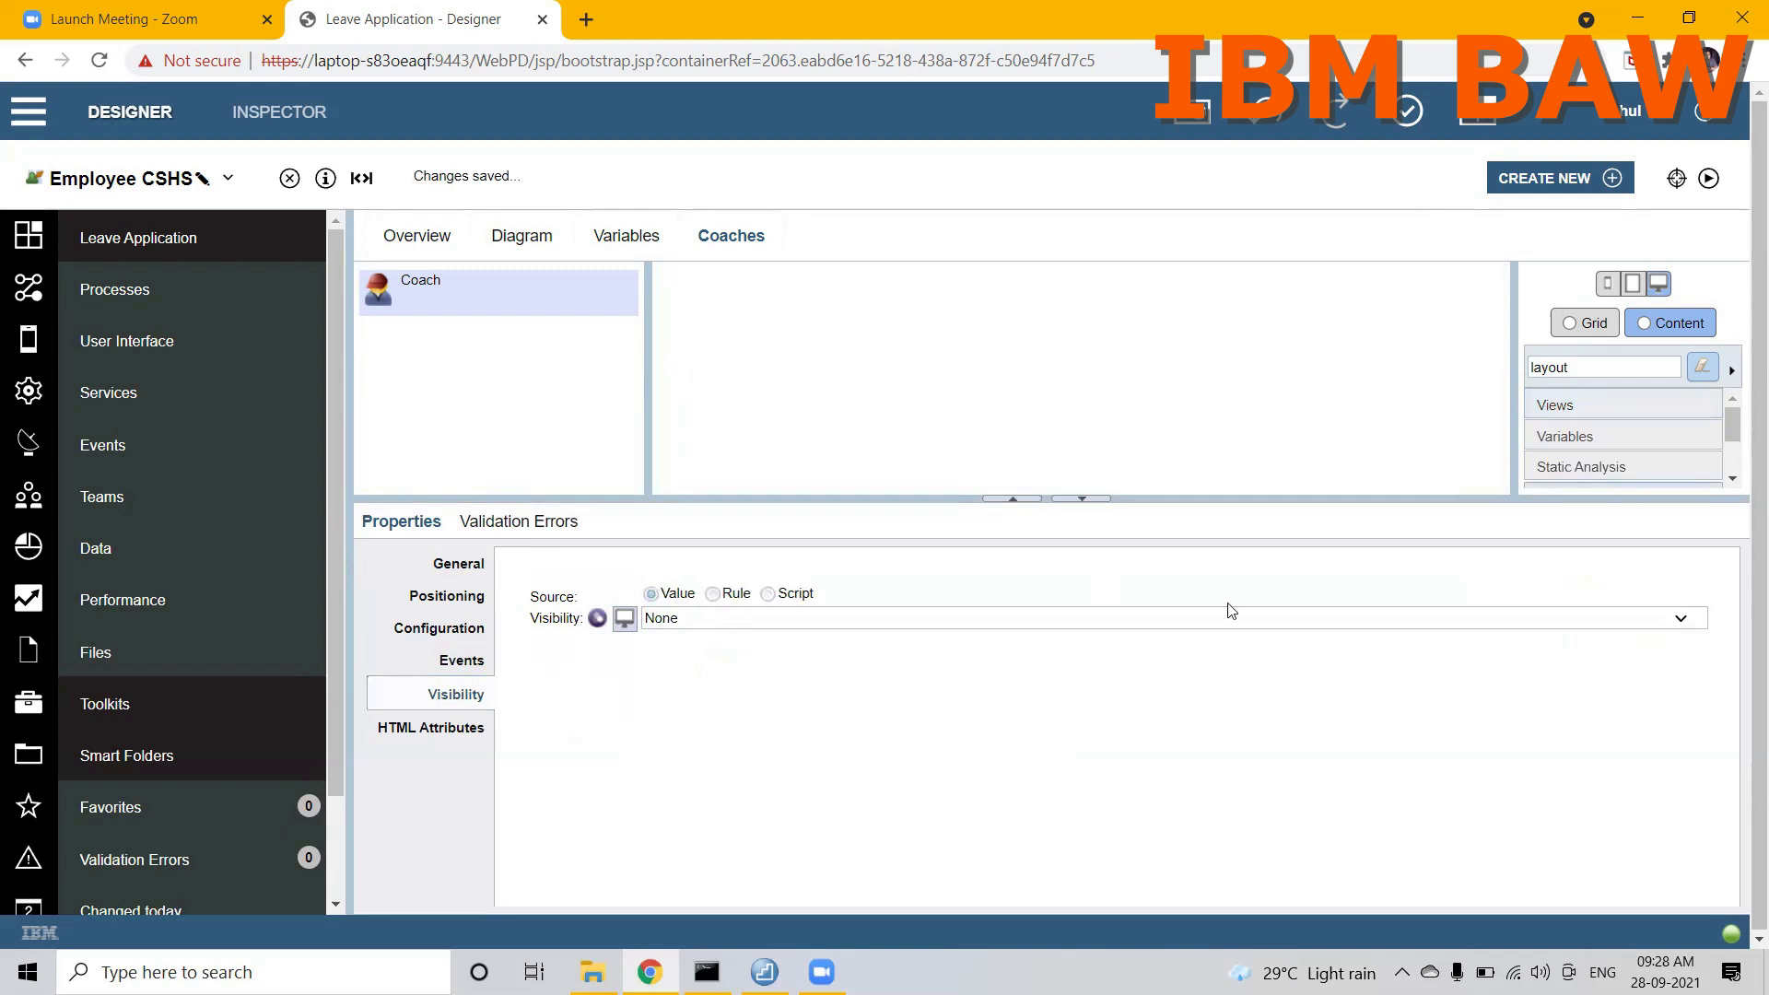
Step: Place the reusable LeaveApplicationLayout view on the emptied Employee coach canvas
{"action": "left_click_drag", "start_coordinate": [1213, 495], "coordinate": [1234, 829]}
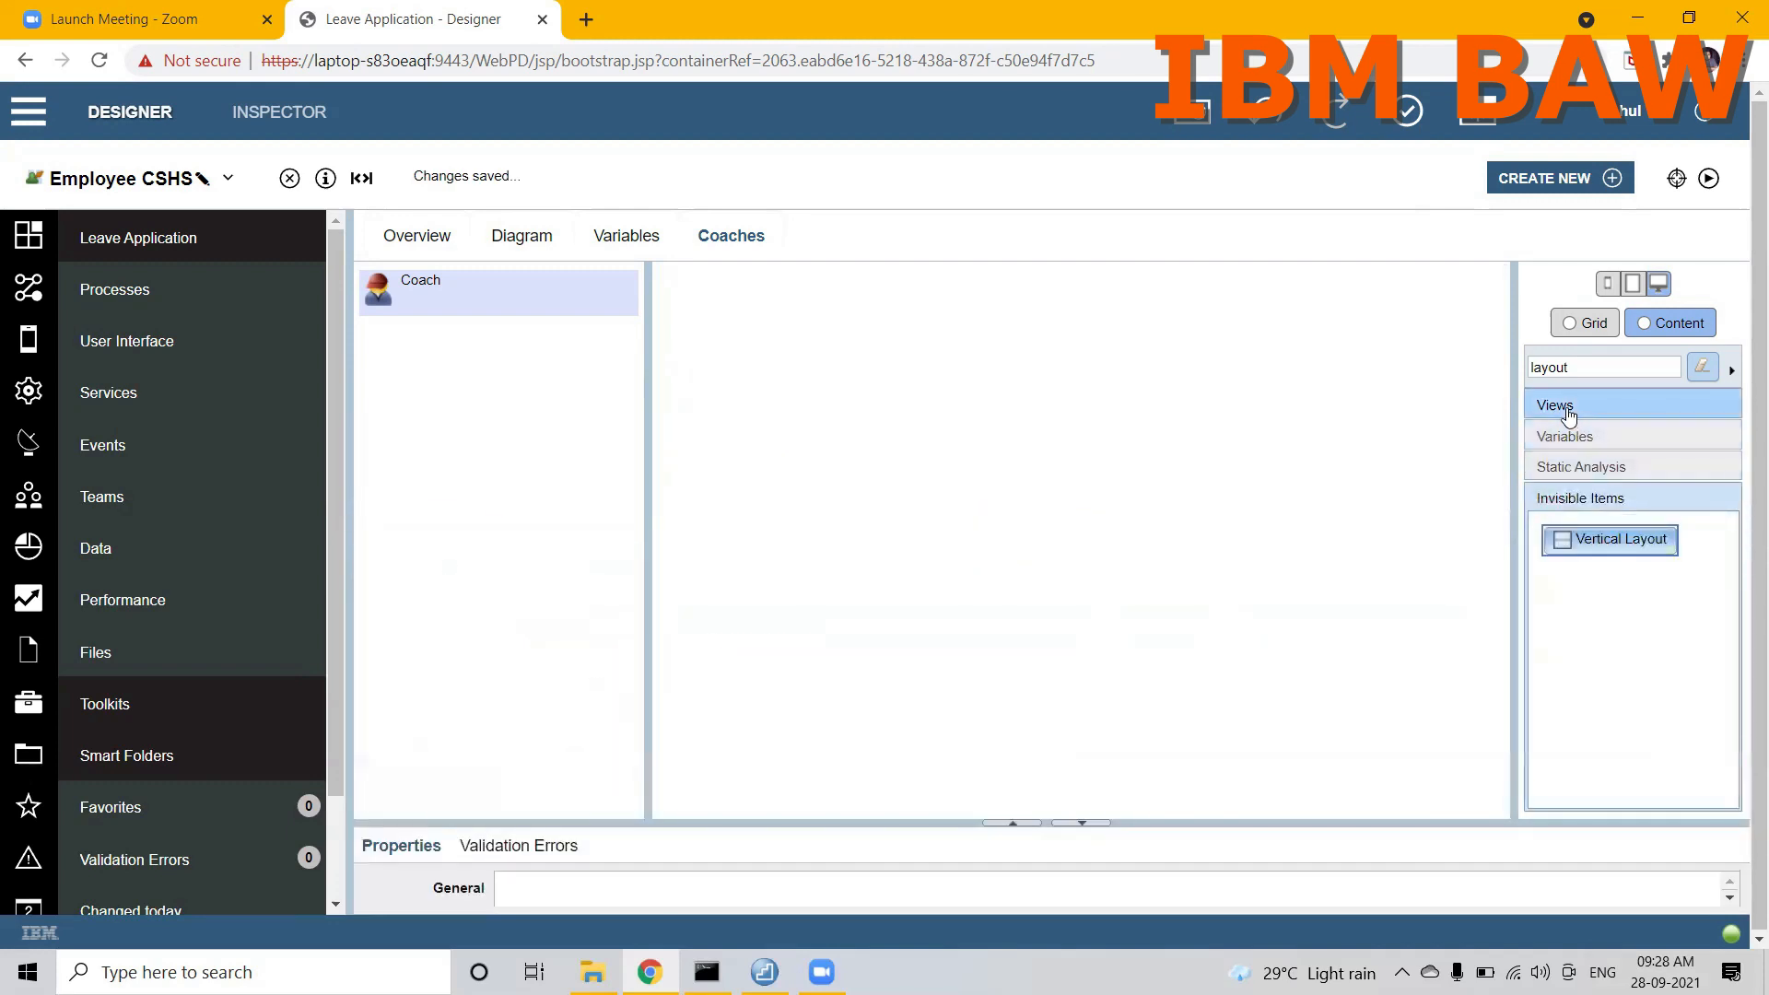
{"action": "left_click", "coordinate": [1567, 407]}
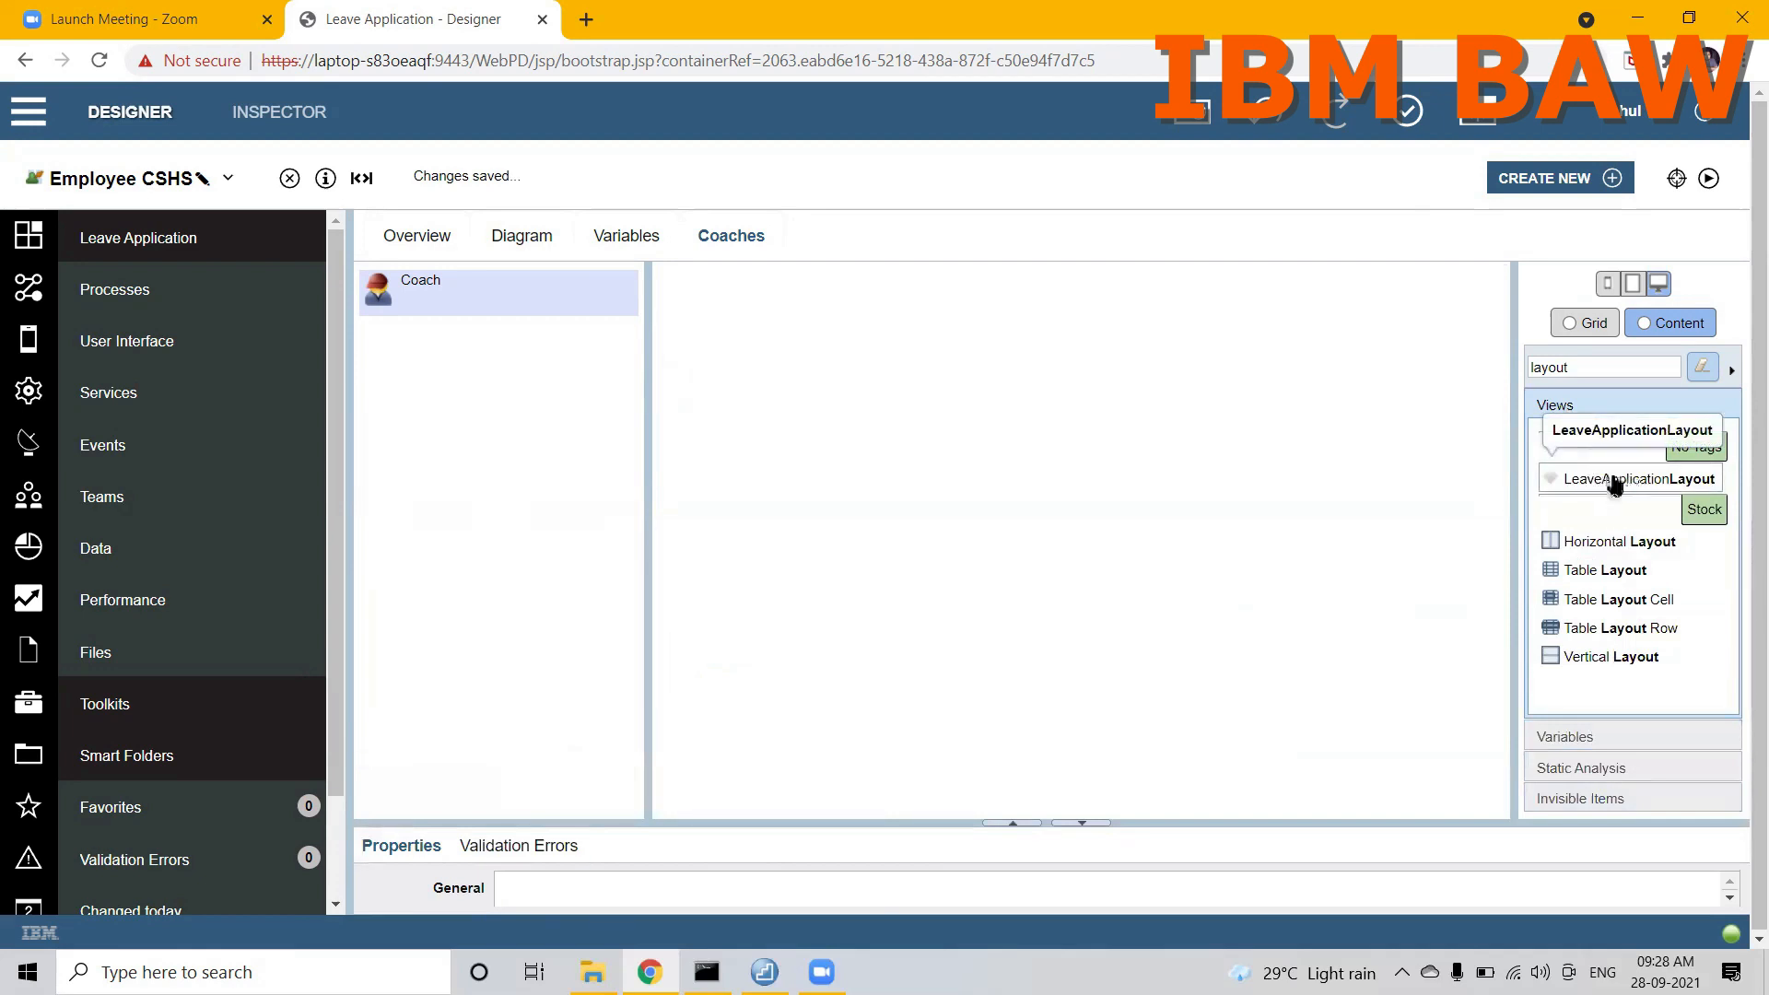
{"action": "left_click_drag", "start_coordinate": [1629, 490], "coordinate": [1145, 401]}
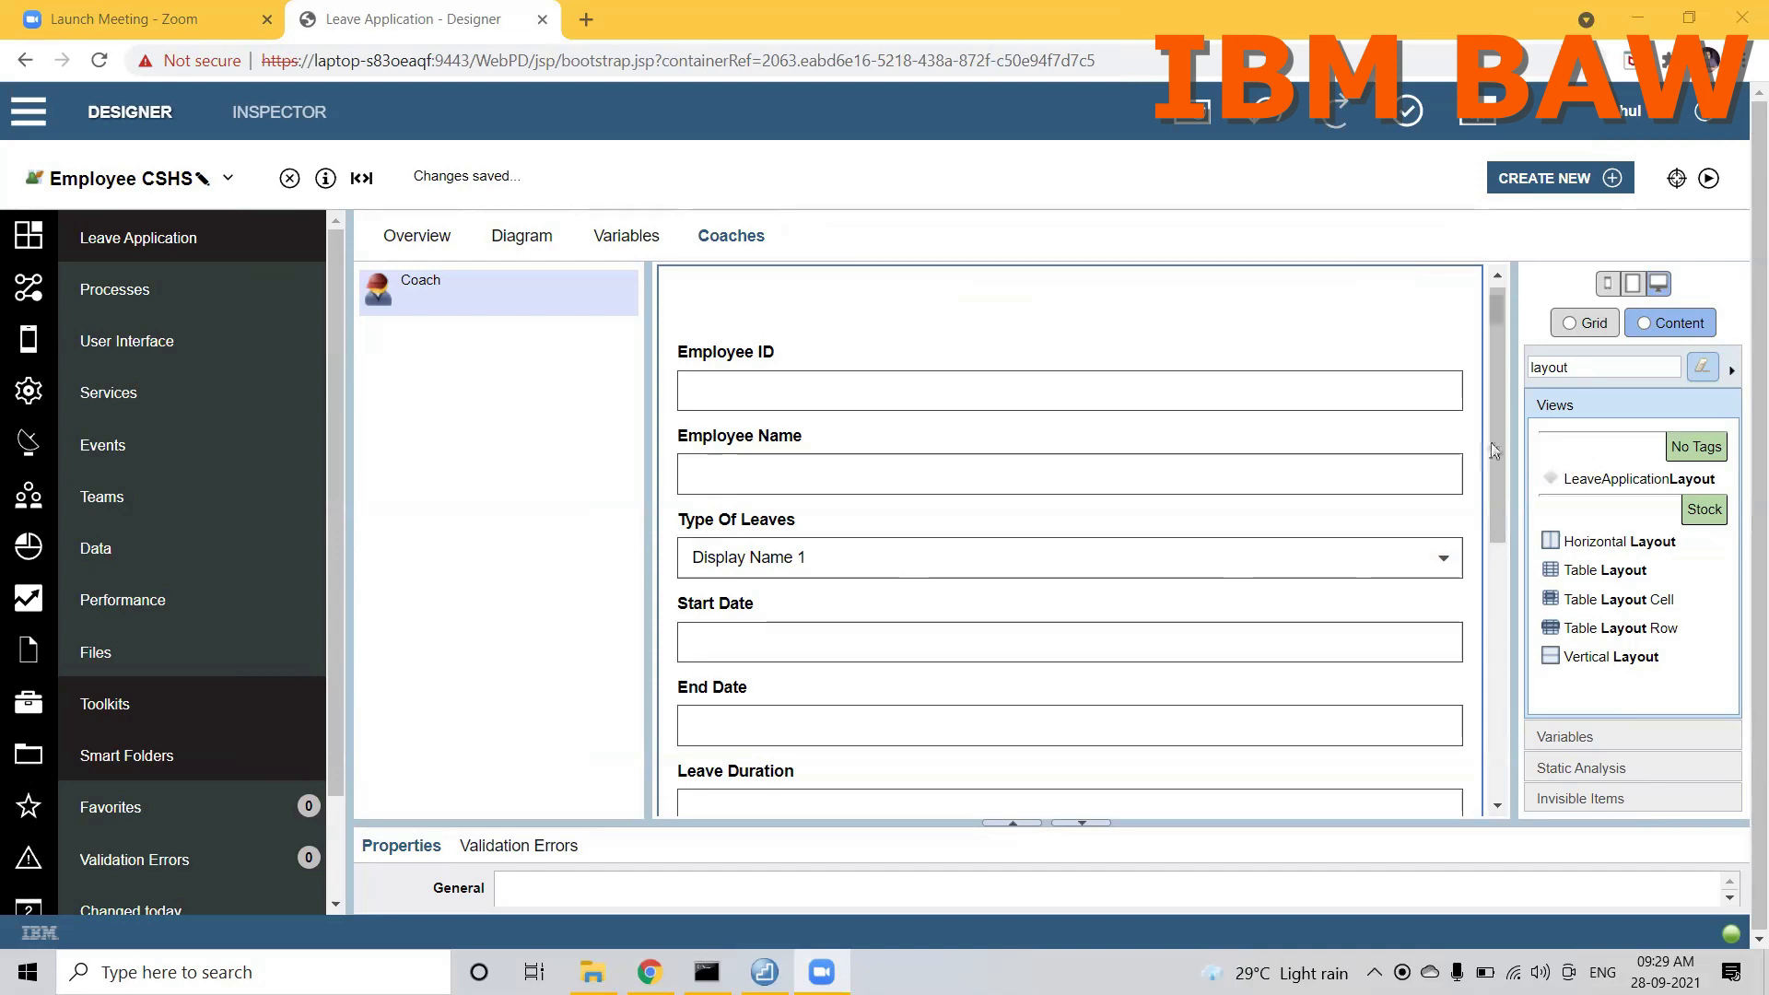
Step: Show the configuration options of the placed LeaveApplicationLayout view
{"action": "left_click_drag", "start_coordinate": [1495, 448], "coordinate": [1493, 341]}
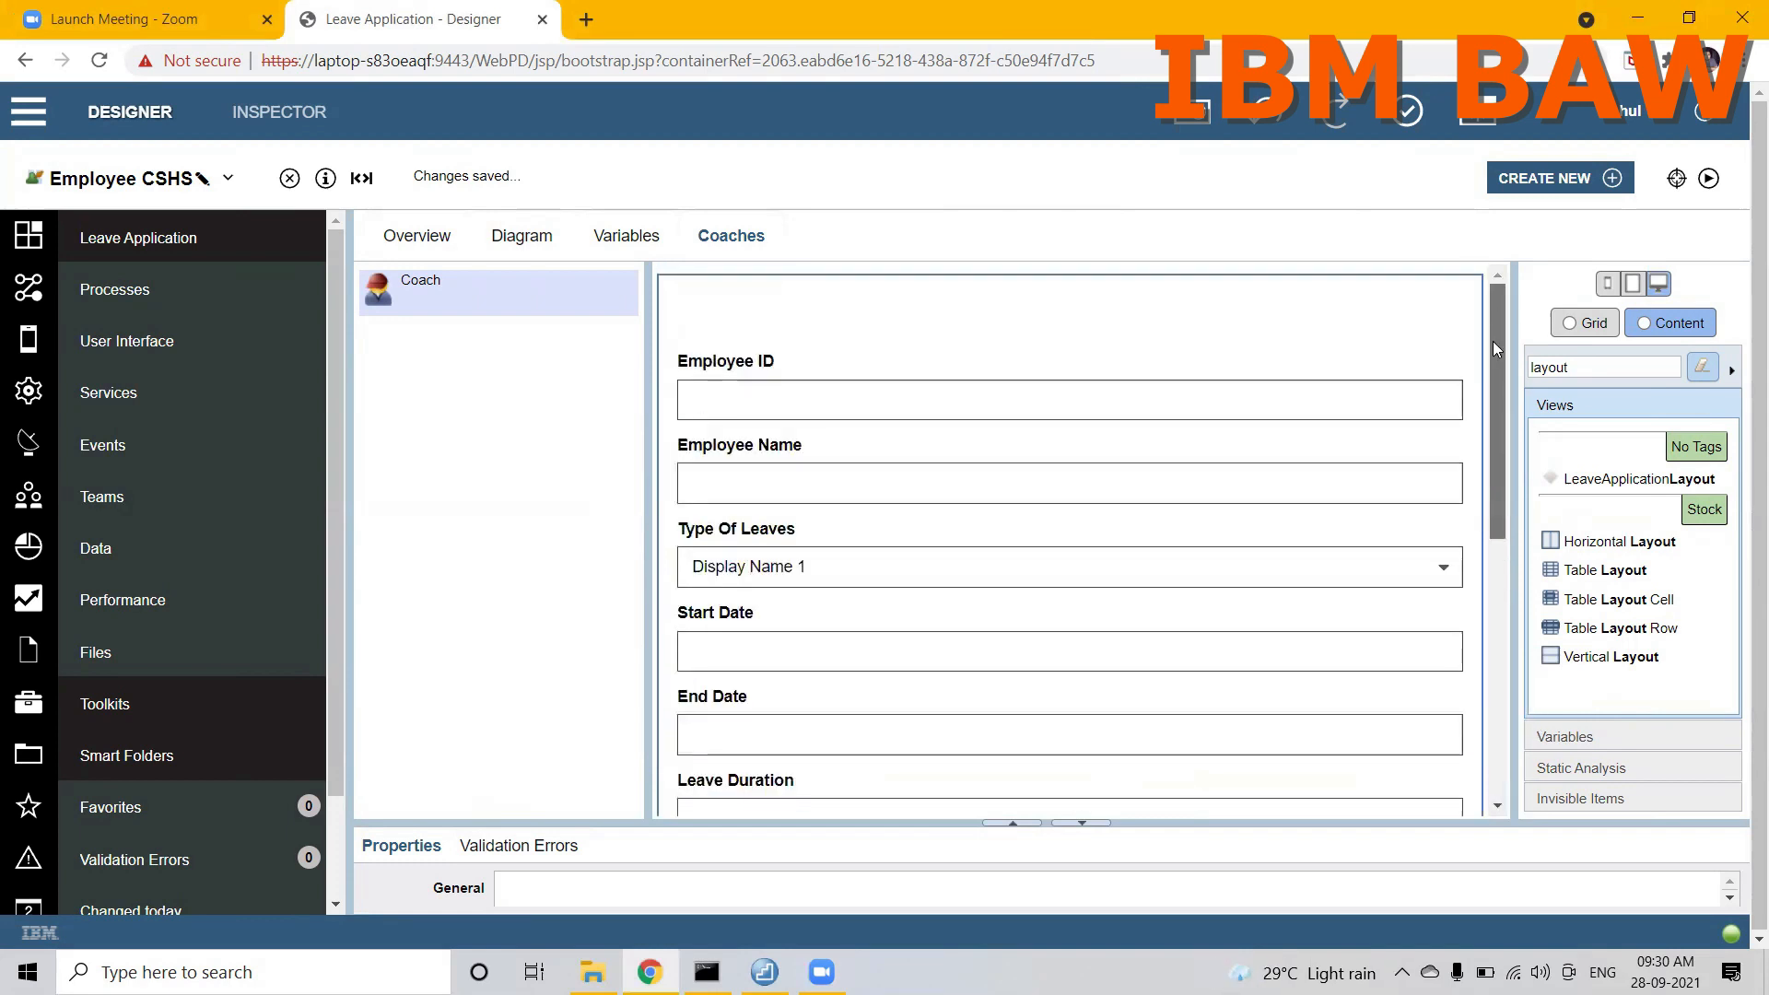
{"action": "left_click_drag", "start_coordinate": [1161, 819], "coordinate": [1148, 681]}
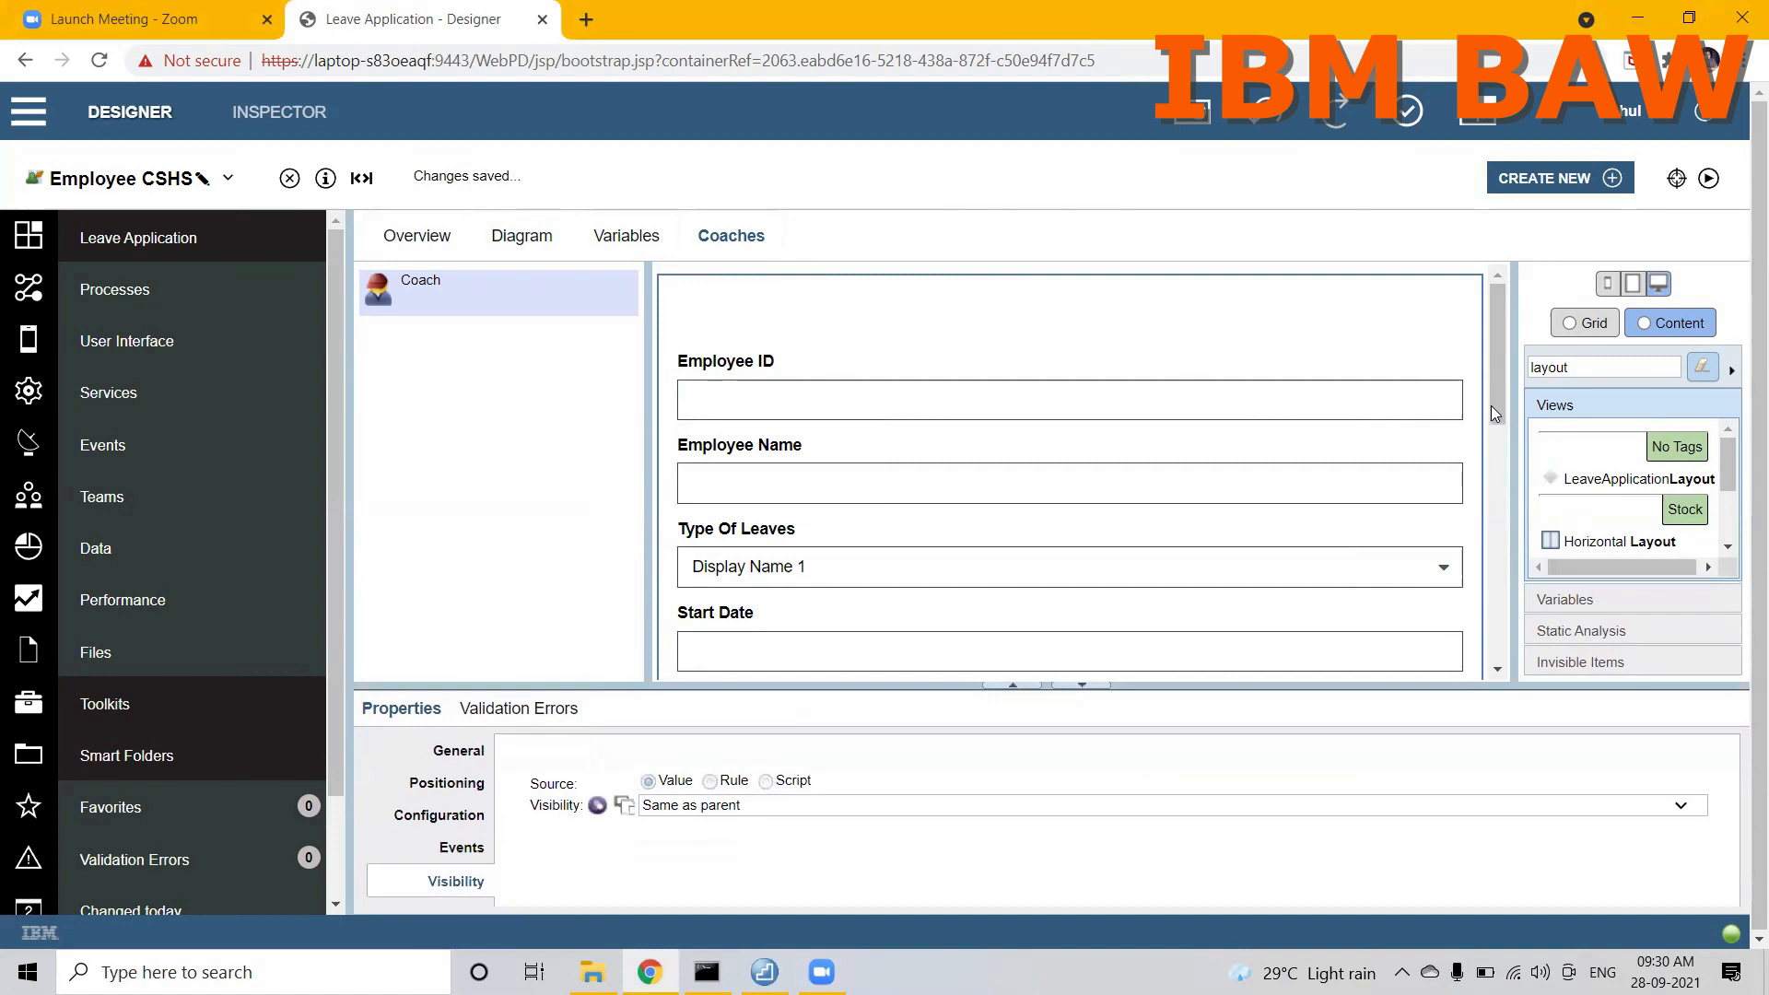
{"action": "mouse_move", "coordinate": [1492, 422]}
{"action": "left_mouse_down"}
{"action": "mouse_move", "coordinate": [1496, 593]}
{"action": "mouse_move", "coordinate": [1475, 405]}
{"action": "left_mouse_up"}
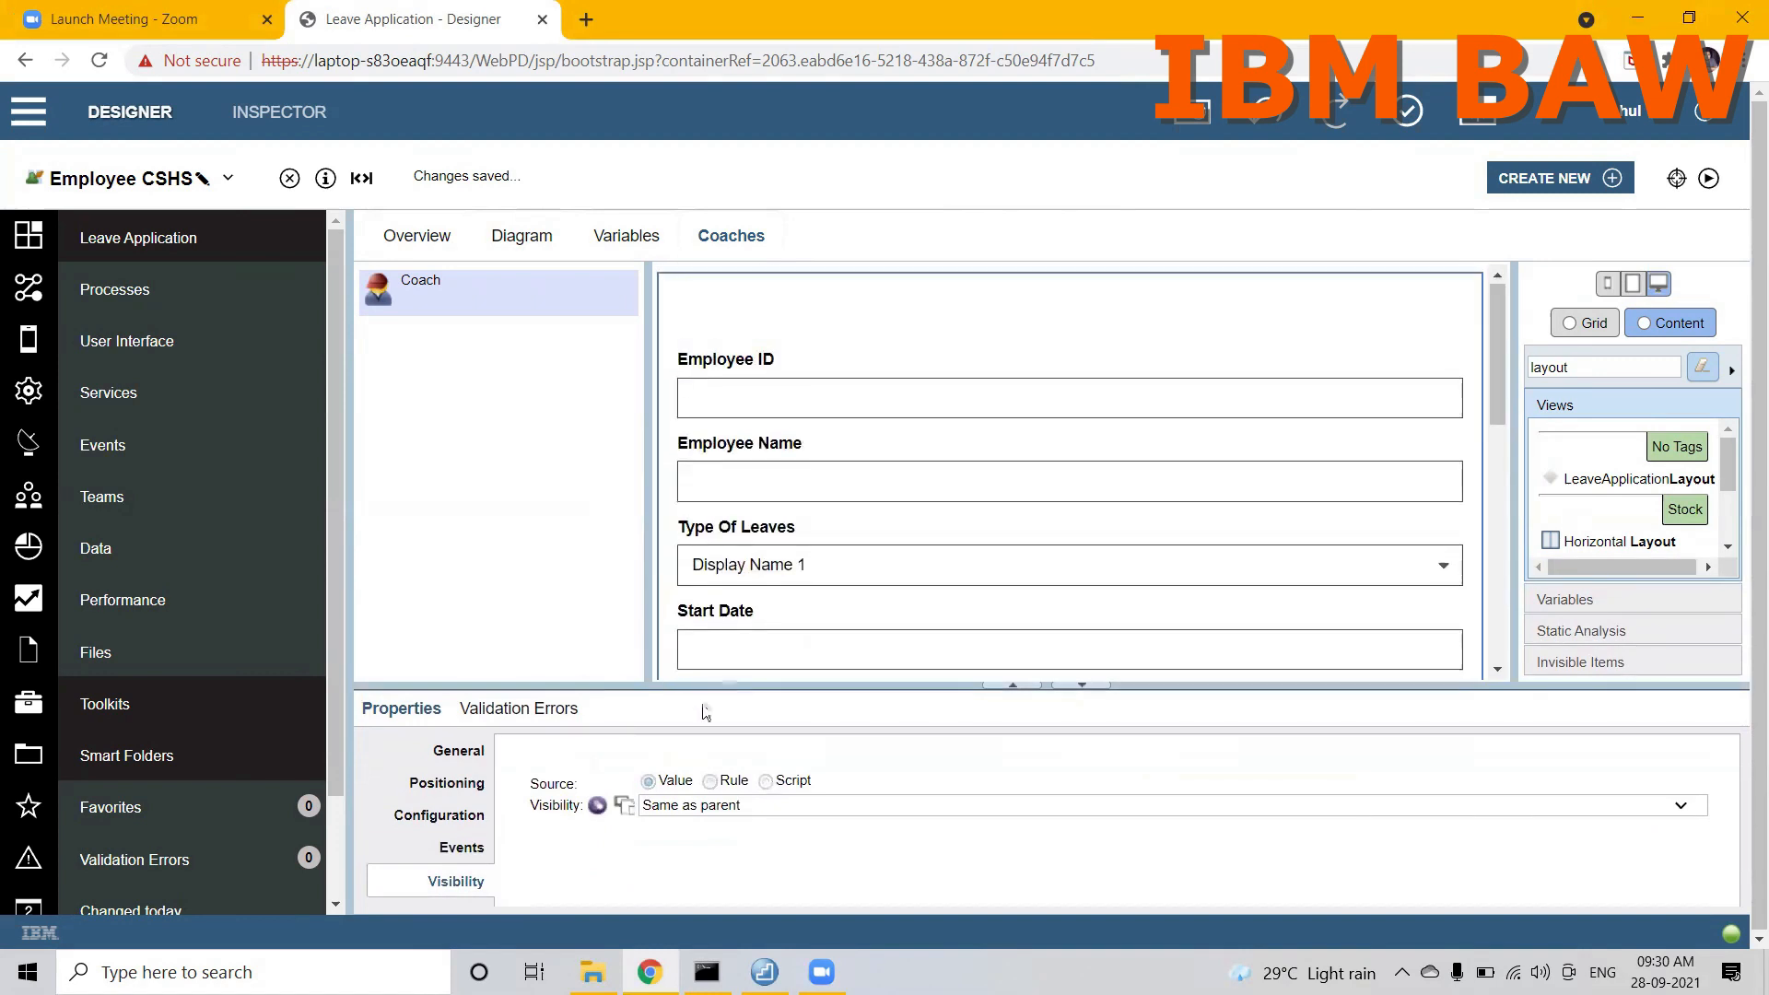
{"action": "left_click", "coordinate": [430, 818]}
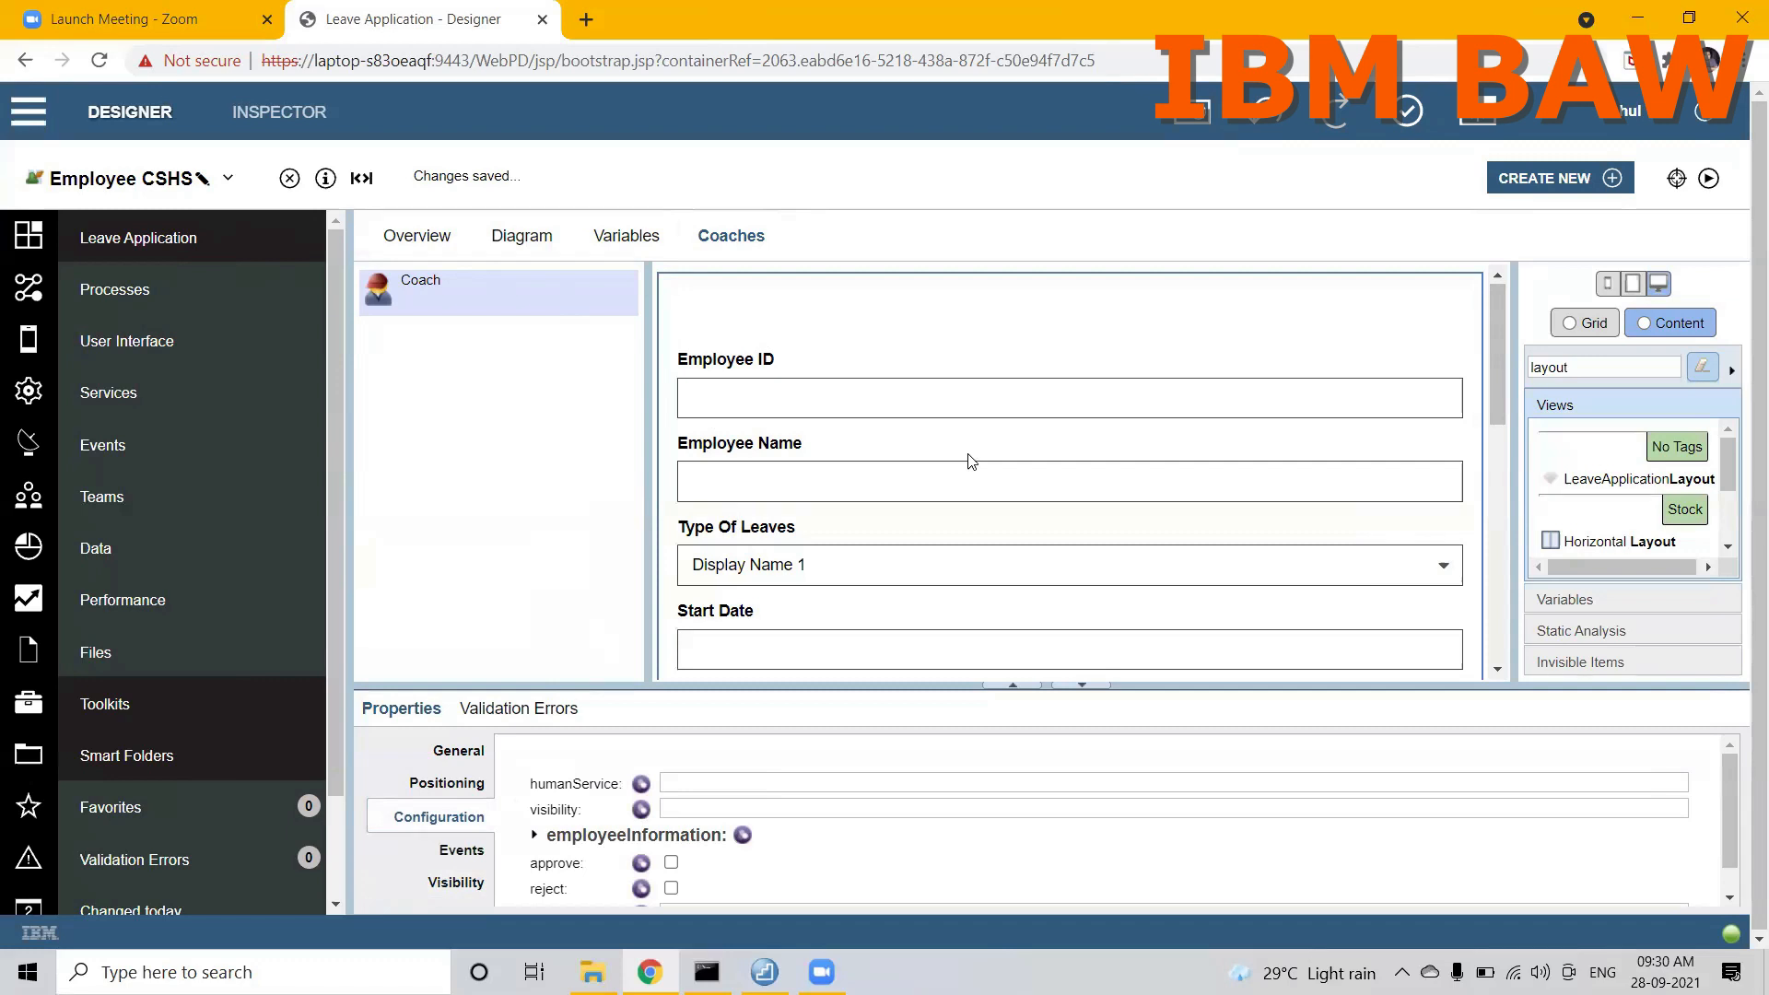
Step: Return to the LeaveApplicationLayout coach view definition
{"action": "left_click", "coordinate": [158, 180]}
{"action": "left_click", "coordinate": [143, 231]}
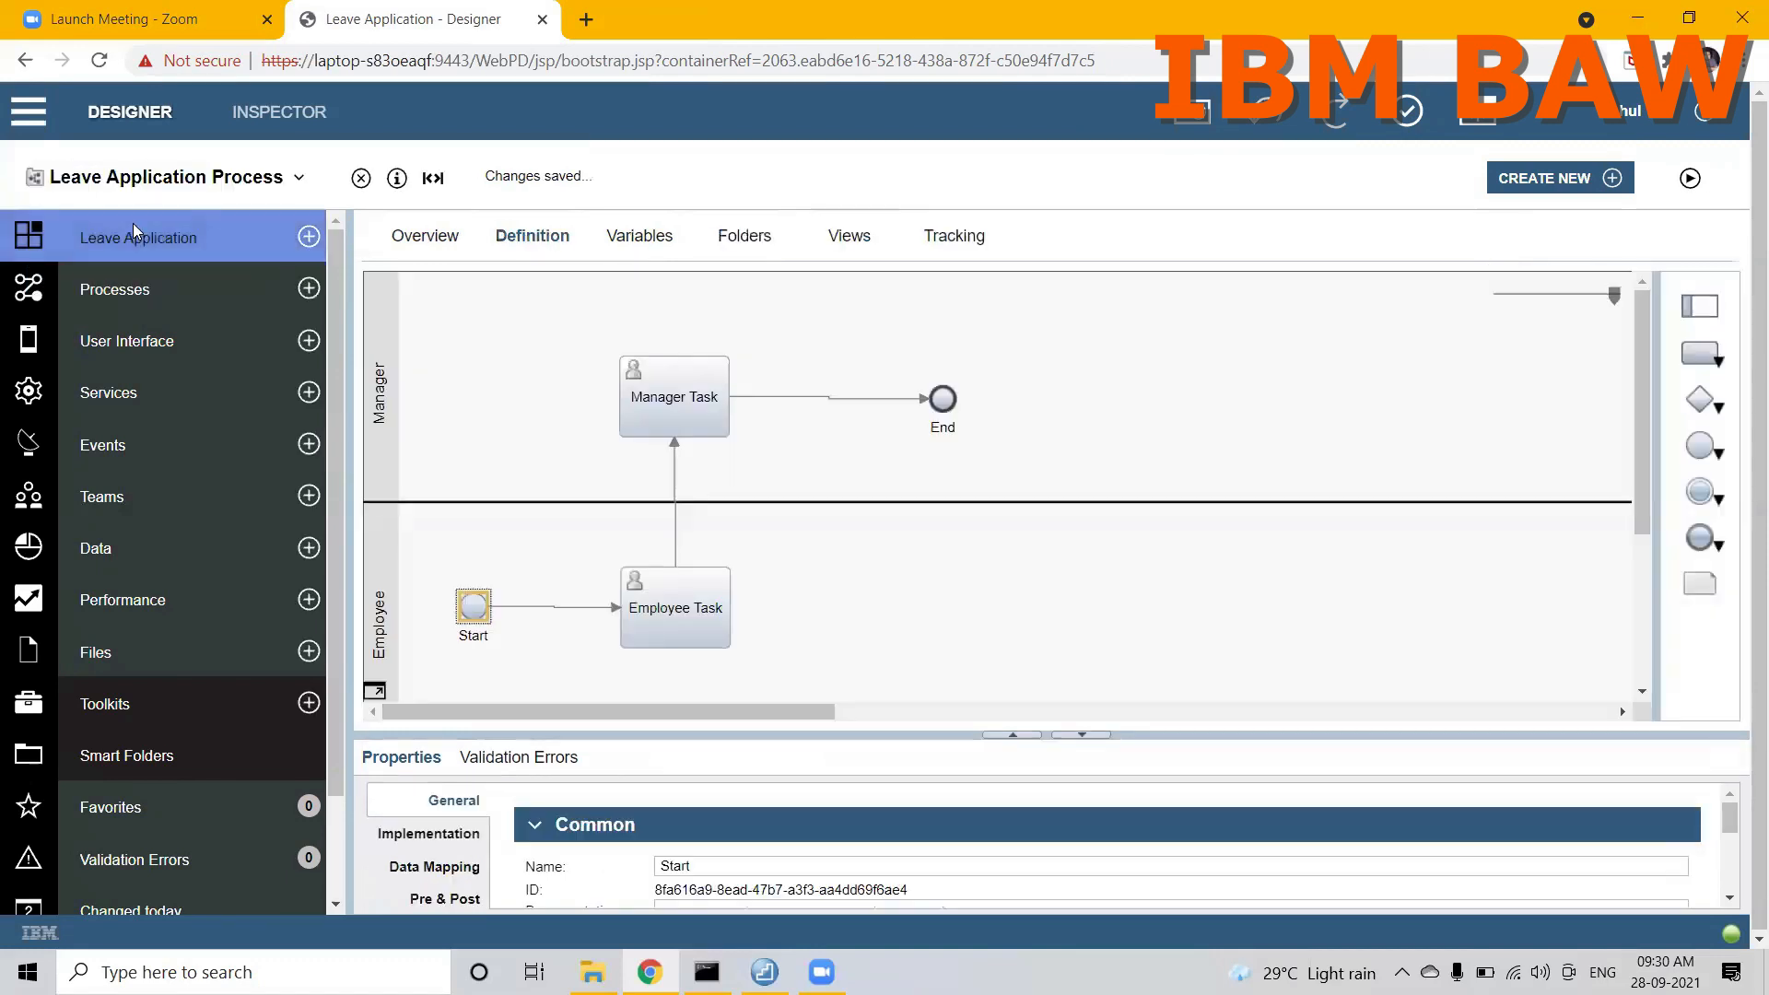
{"action": "left_click", "coordinate": [129, 181]}
{"action": "left_click", "coordinate": [131, 254]}
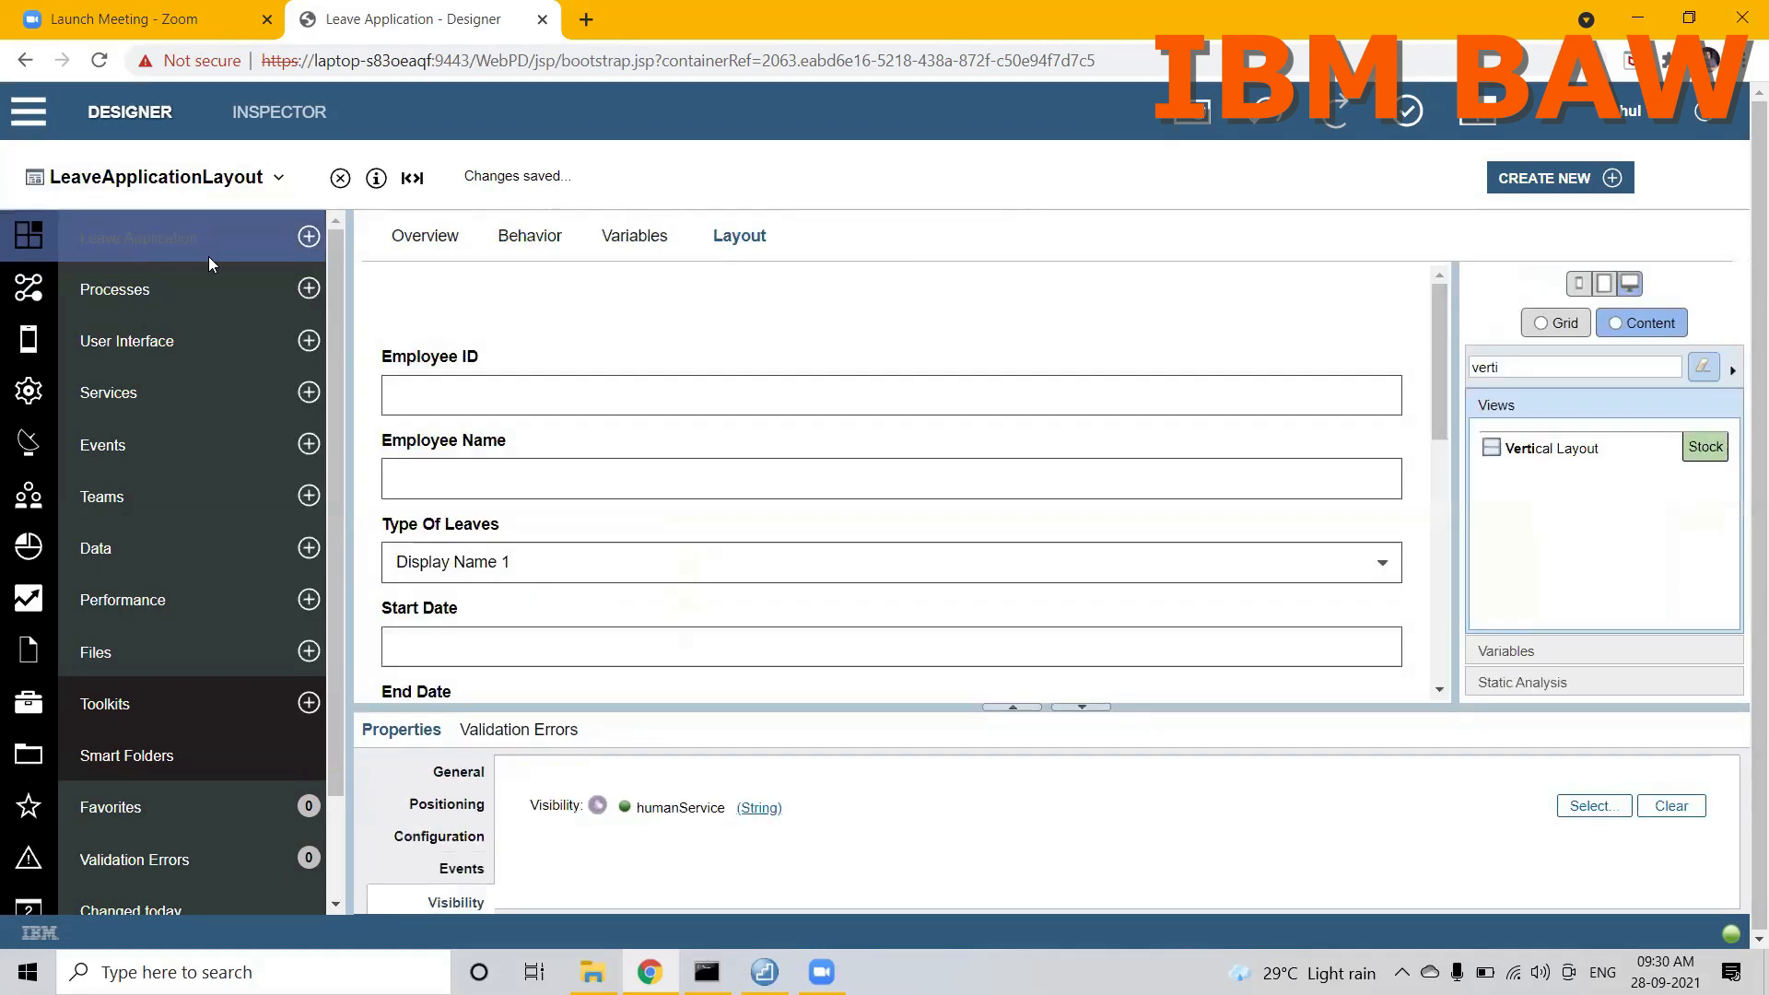
Step: Review each configuration option declared in LeaveApplicationLayout, from humanService to sectionVisibility, and return to its layout
{"action": "left_click", "coordinate": [614, 241]}
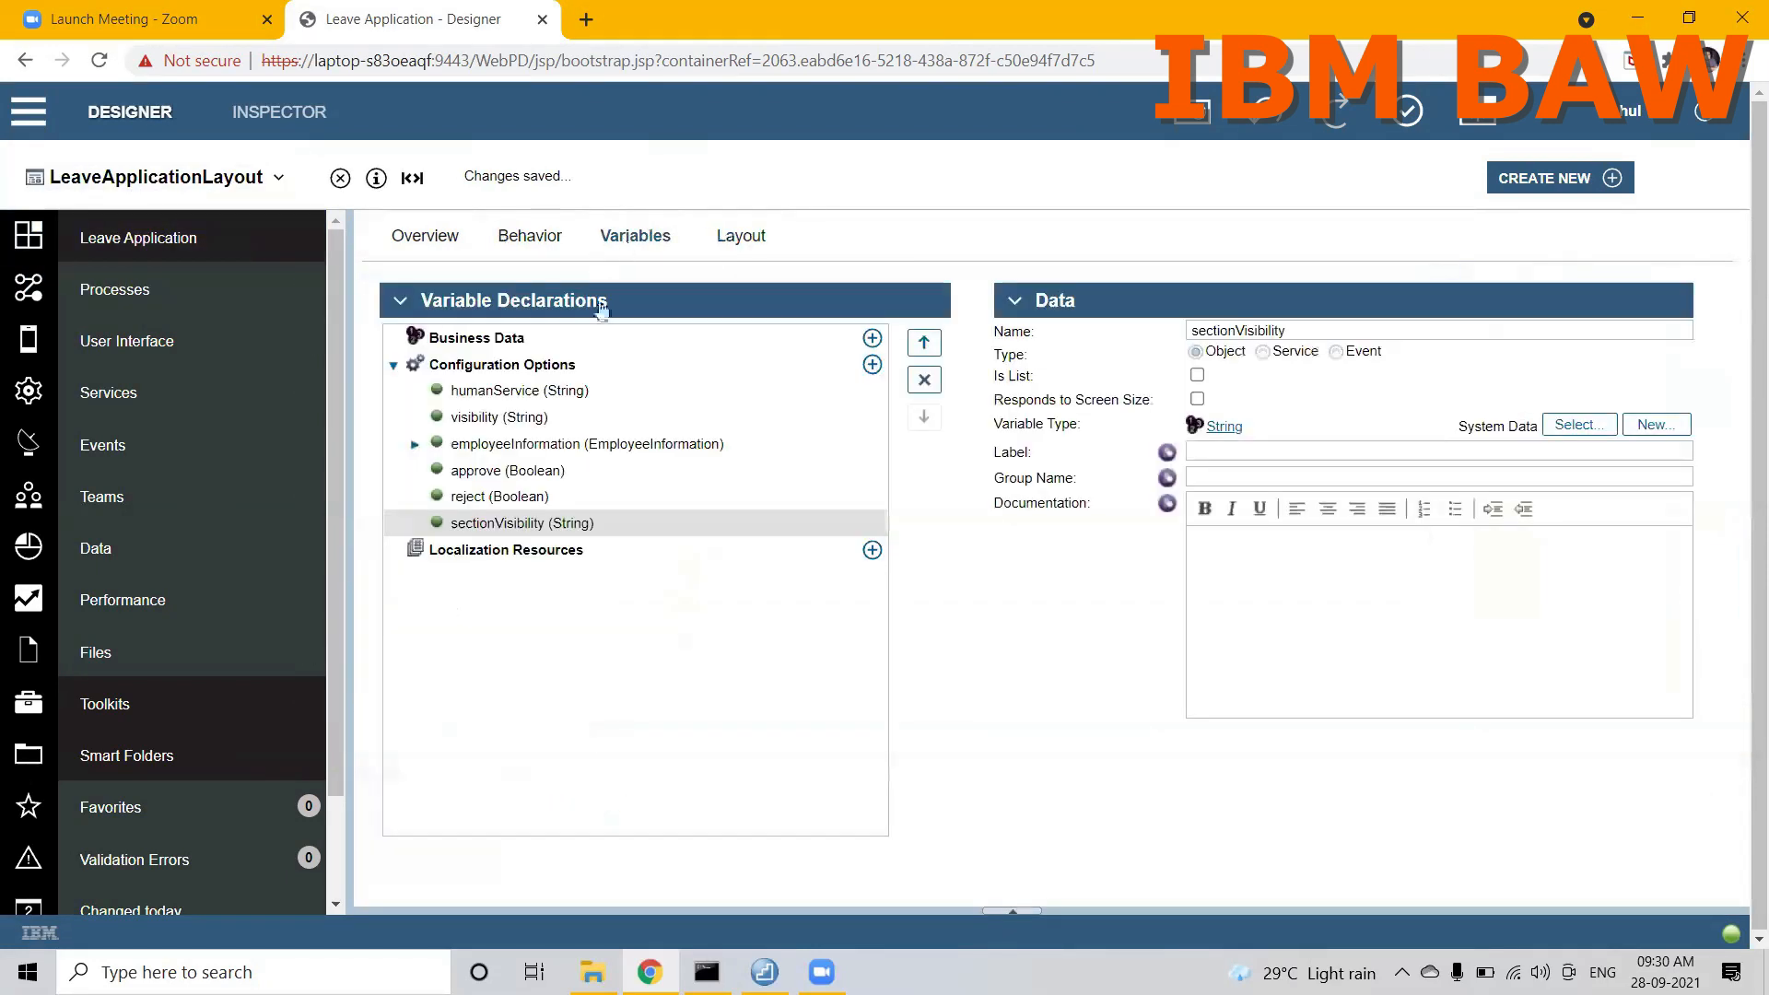
{"action": "left_click", "coordinate": [509, 399]}
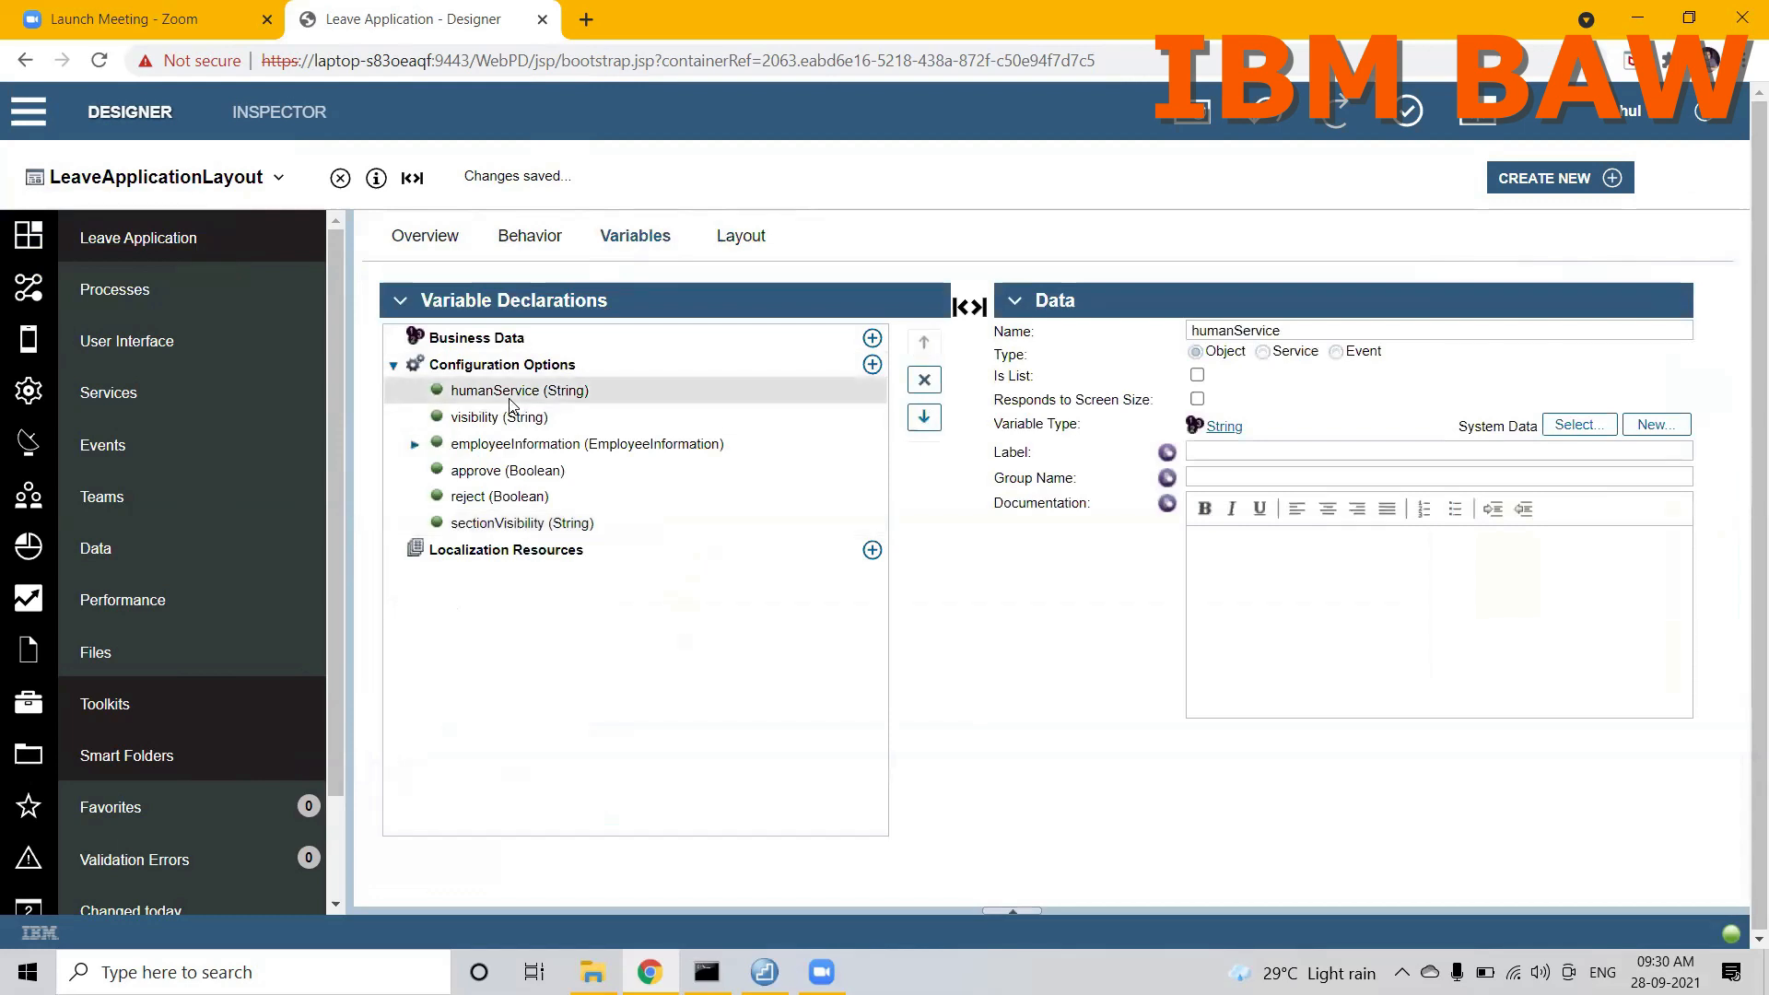
{"action": "left_click", "coordinate": [486, 424]}
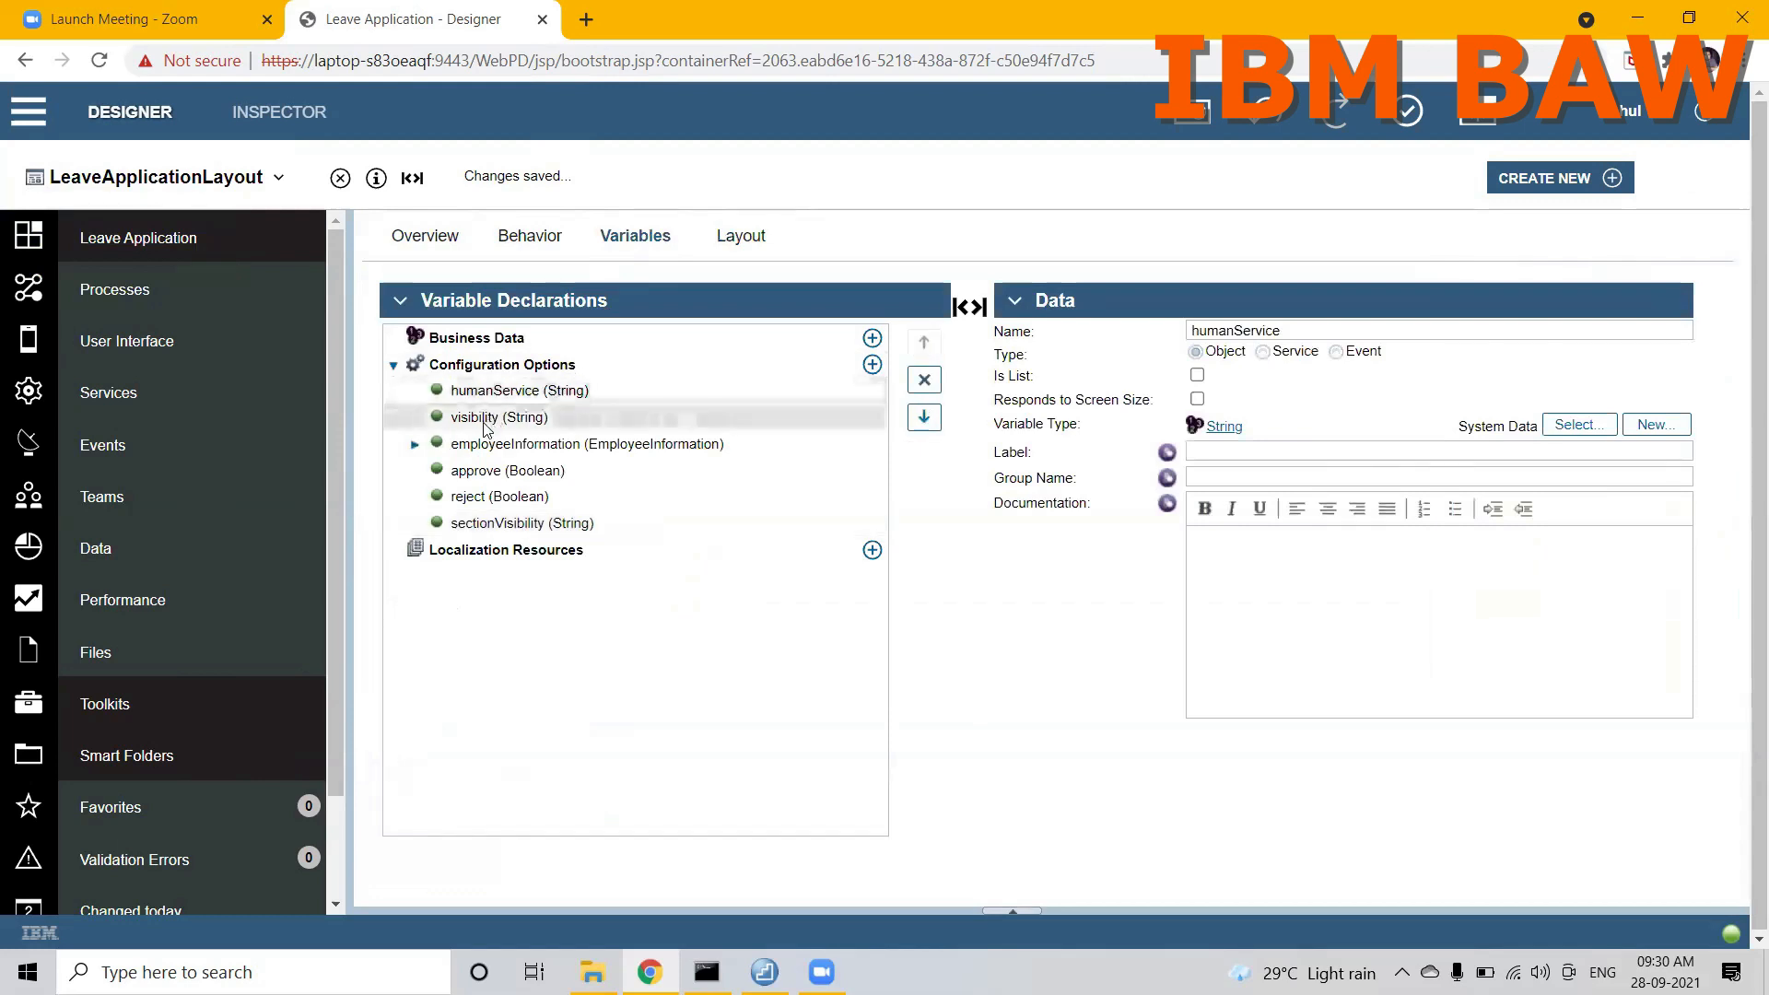
{"action": "left_click", "coordinate": [479, 451]}
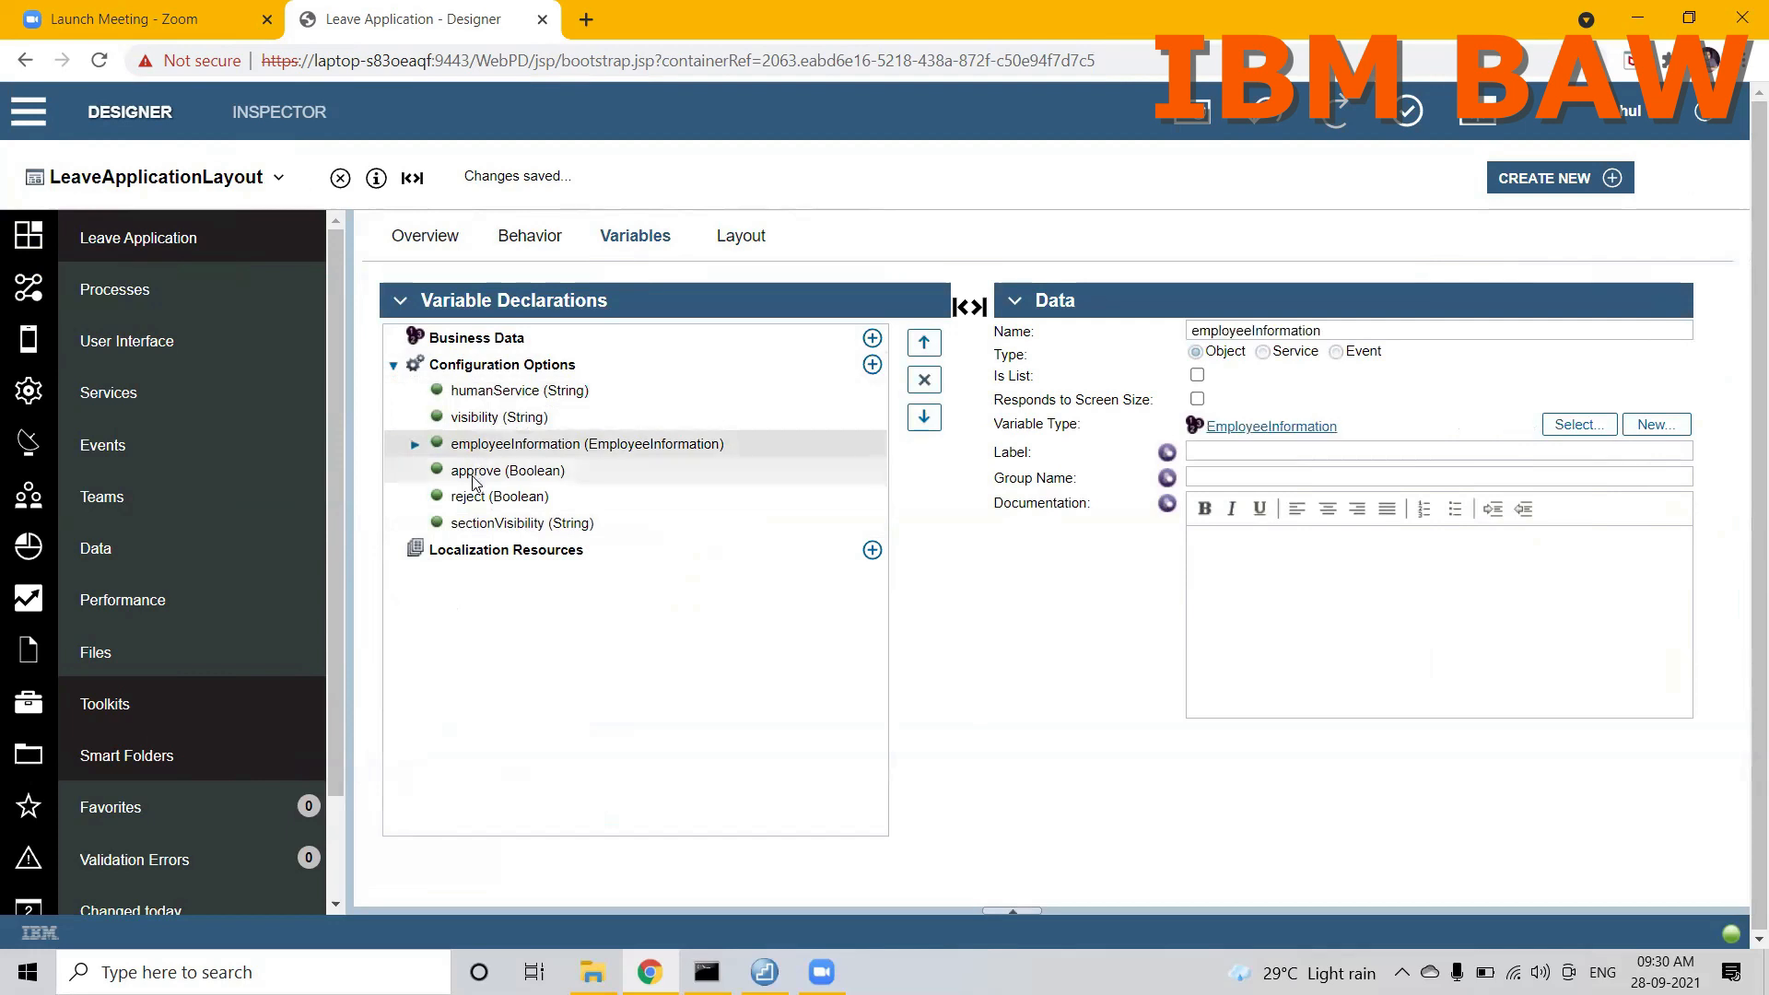
{"action": "left_click", "coordinate": [474, 472]}
{"action": "left_click", "coordinate": [470, 498]}
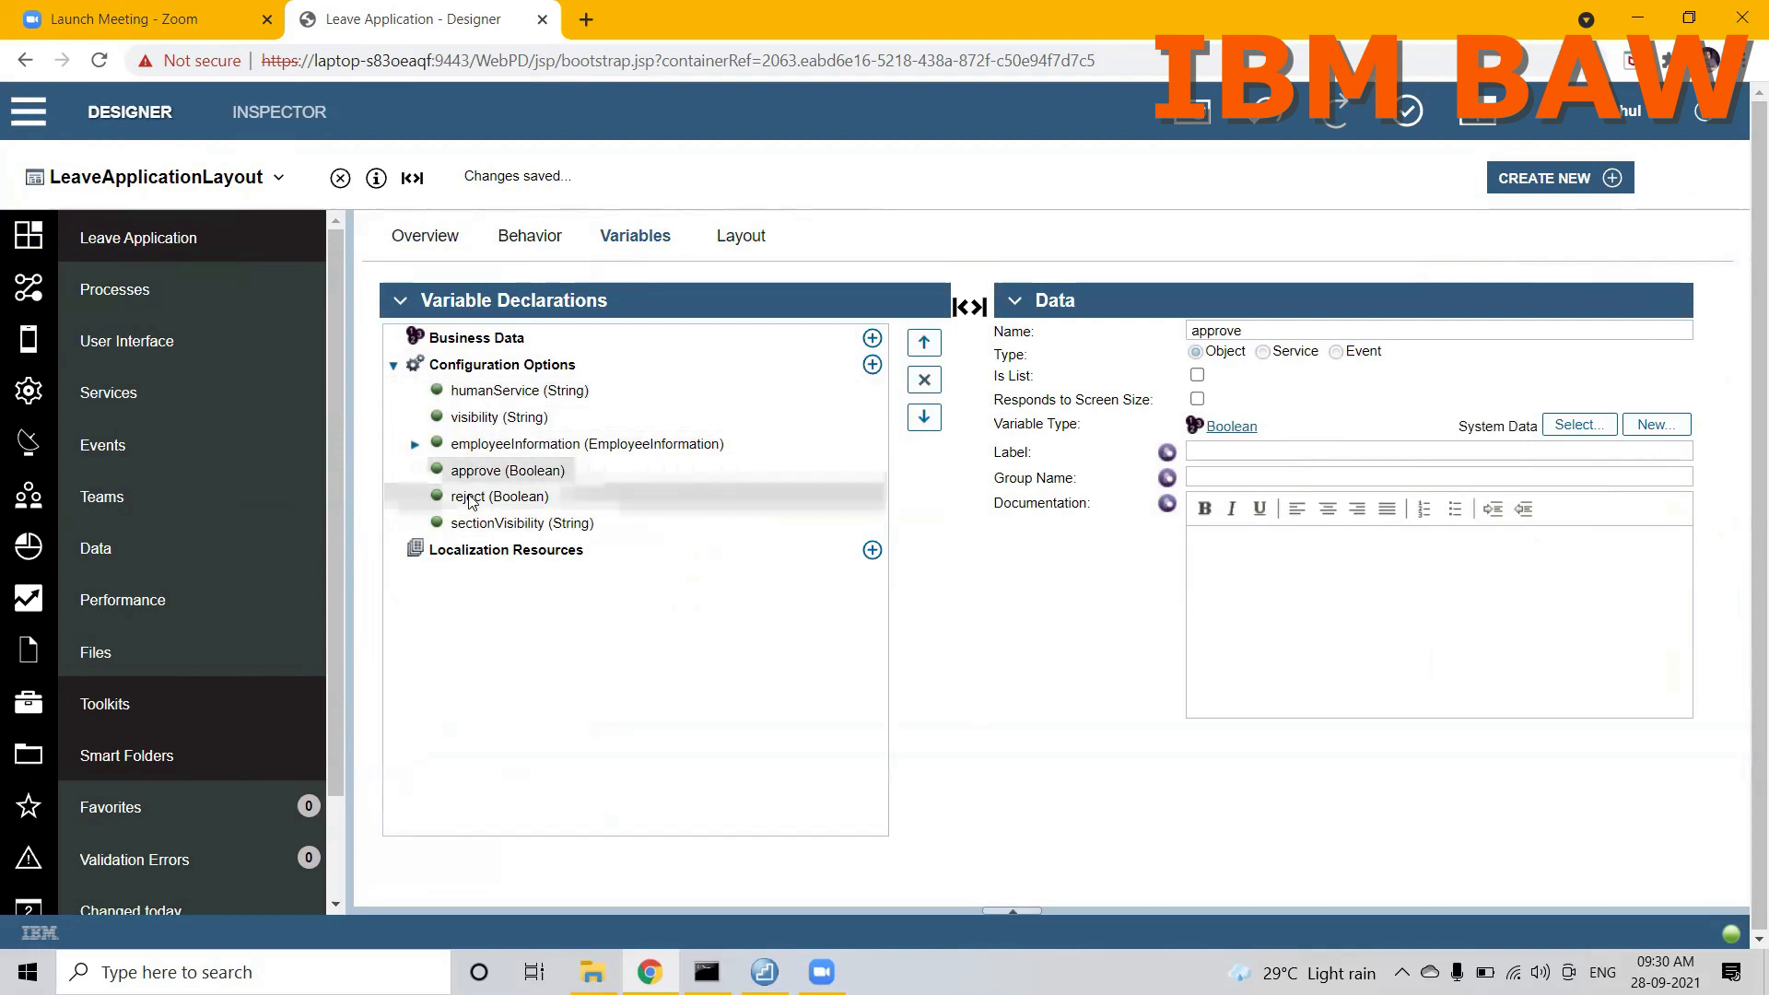
{"action": "left_click", "coordinate": [465, 532]}
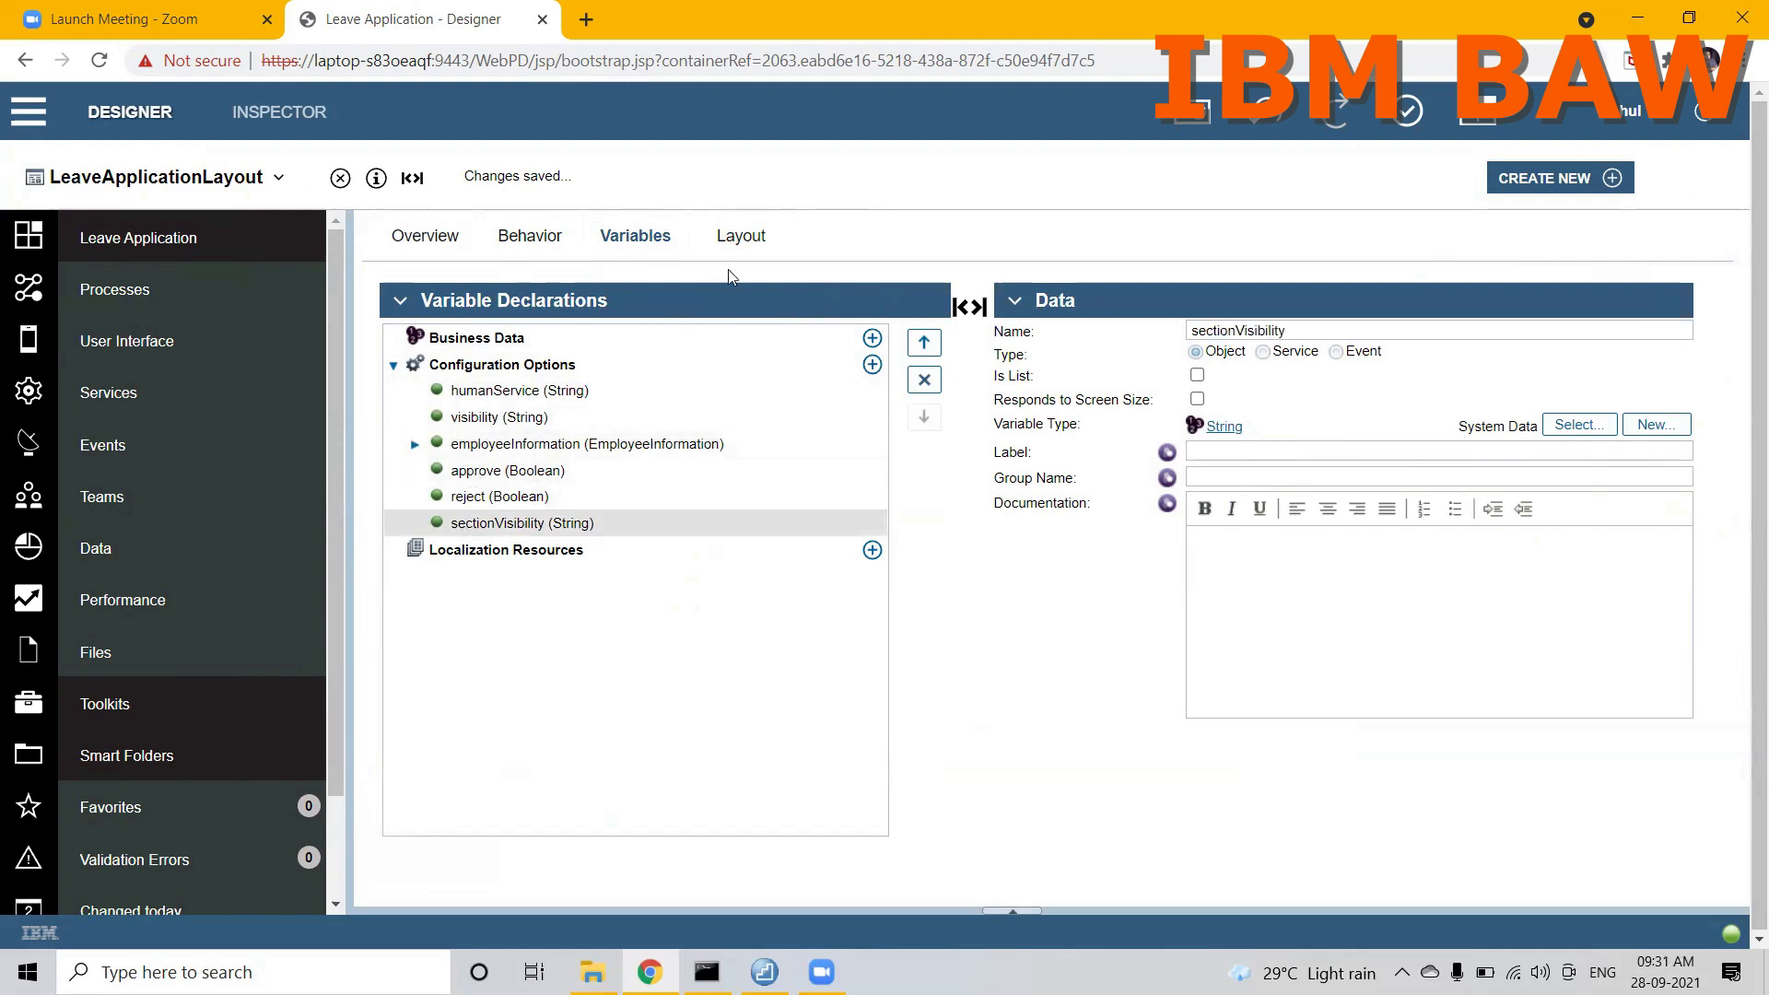
{"action": "left_click", "coordinate": [738, 241]}
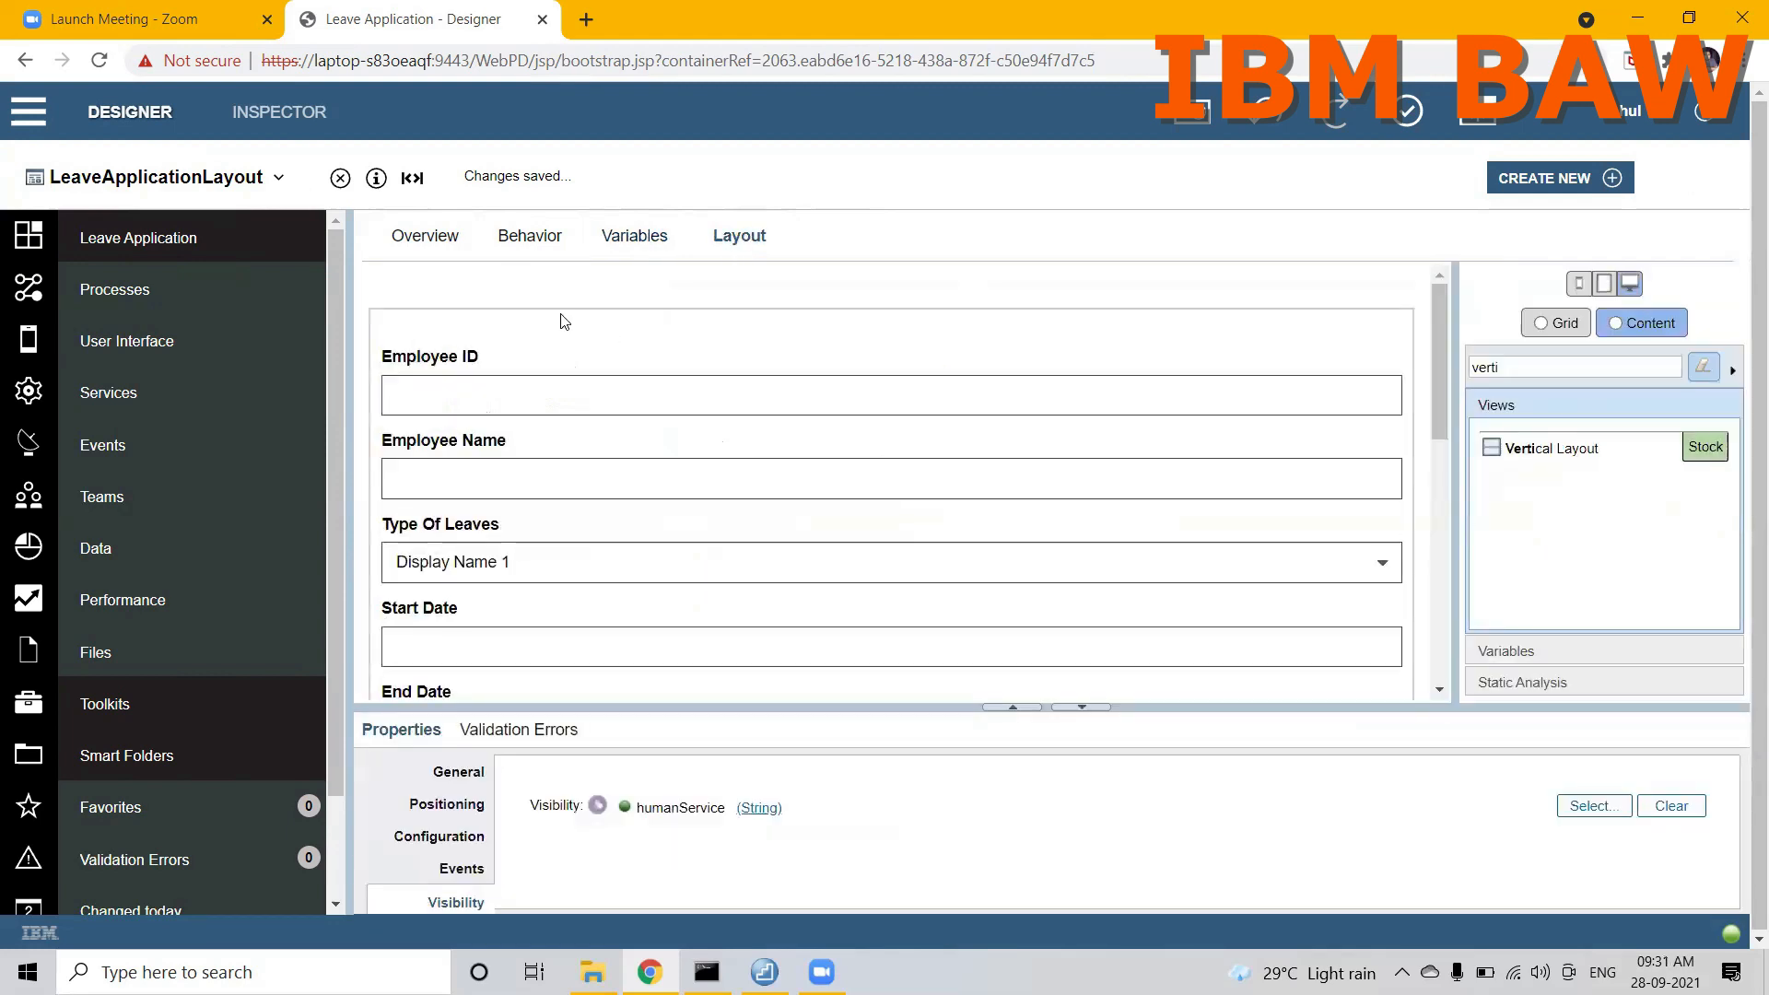
Step: In the Employee CSHS coach, bind the placed layout's employeeInformation option to the employeeInformation output variable
{"action": "left_click", "coordinate": [235, 177]}
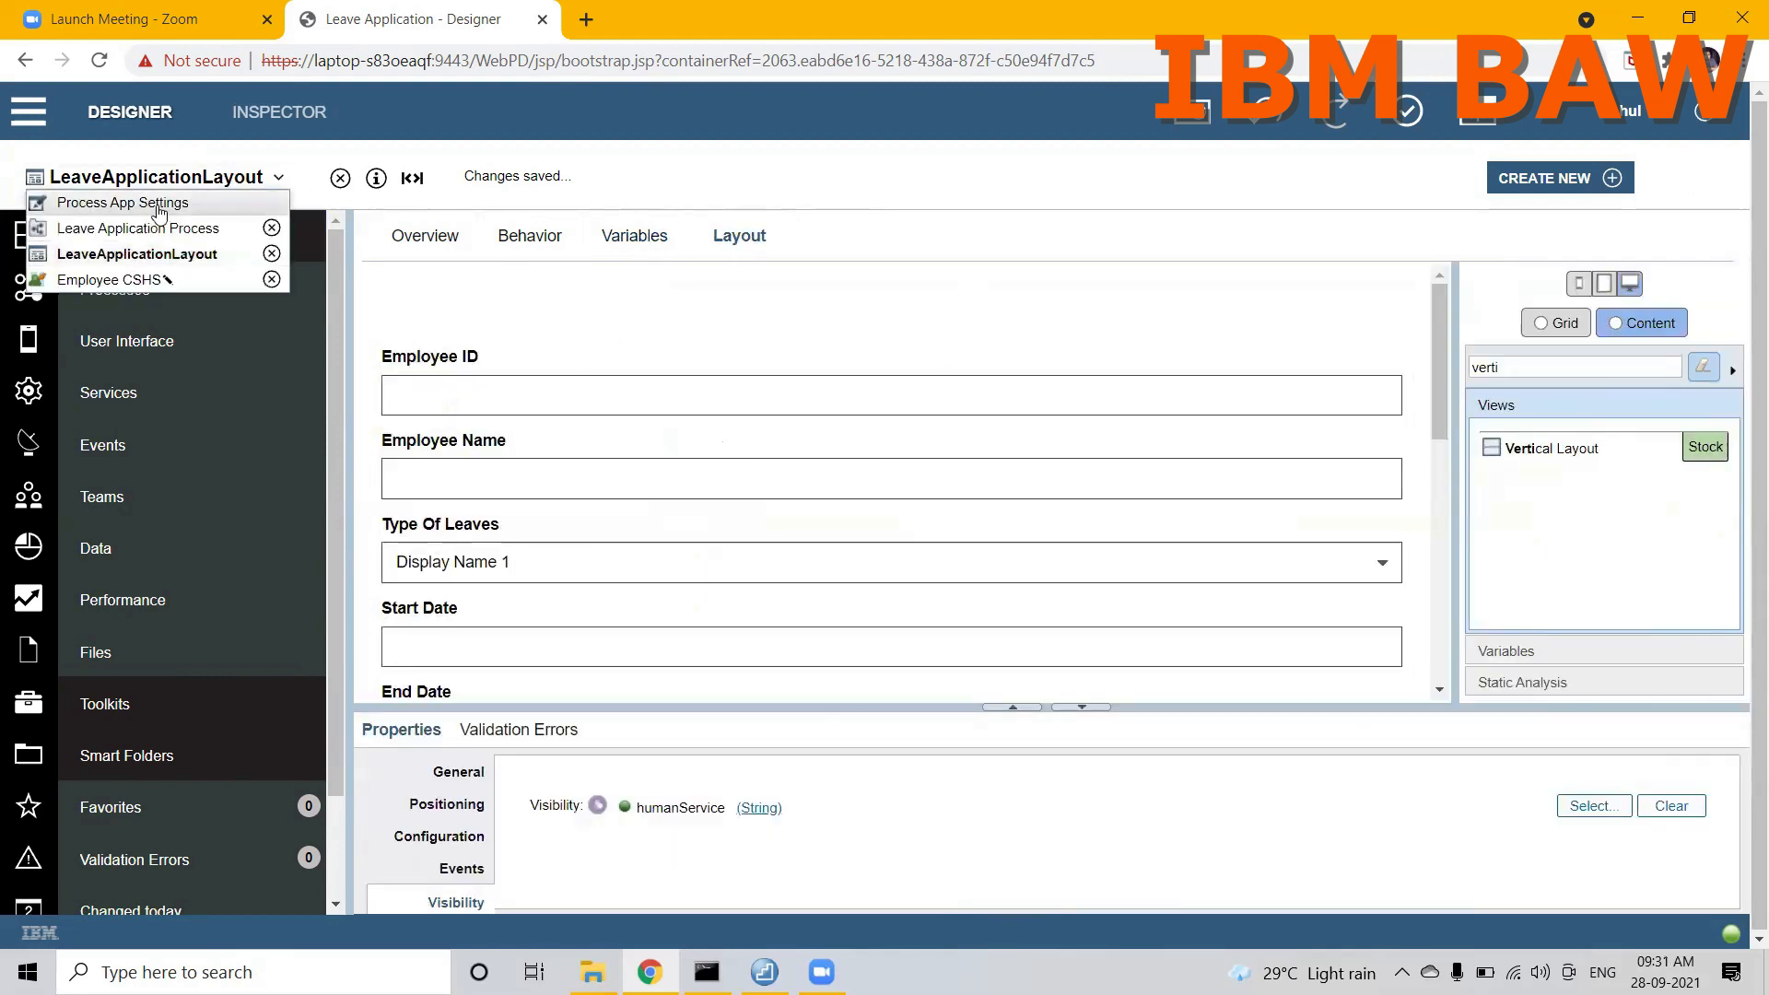
{"action": "left_click", "coordinate": [115, 280]}
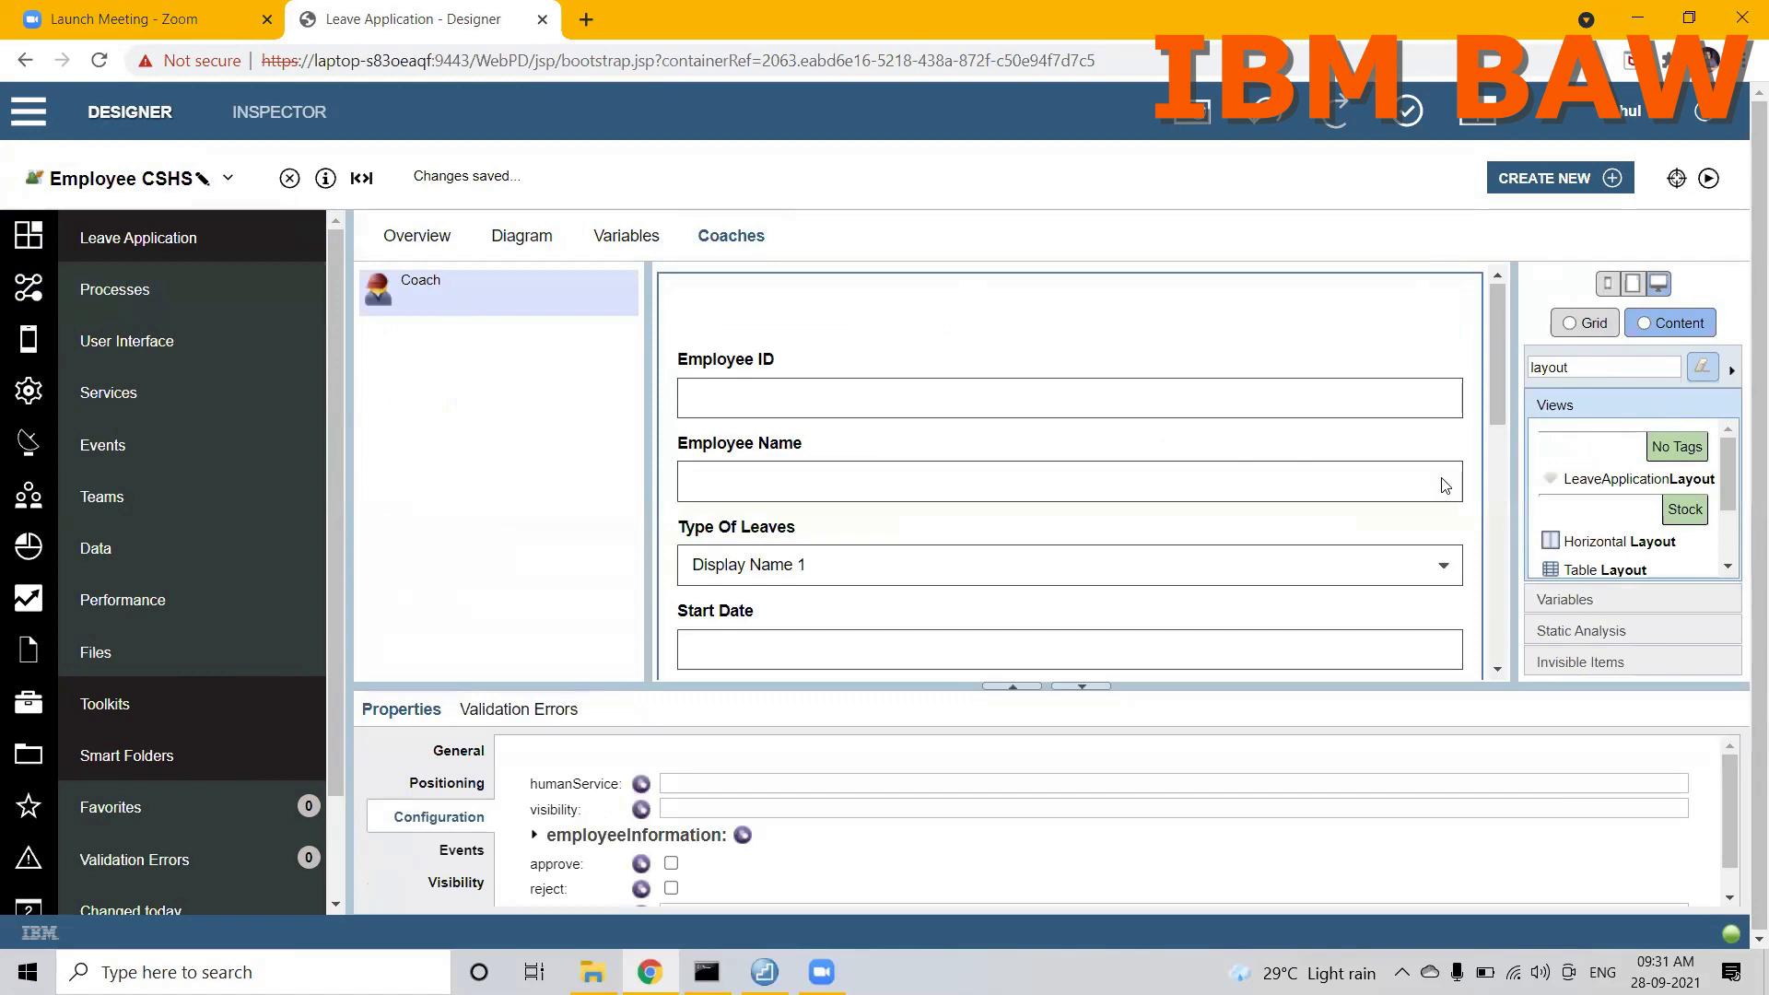
{"action": "left_click_drag", "start_coordinate": [1498, 372], "coordinate": [1502, 527]}
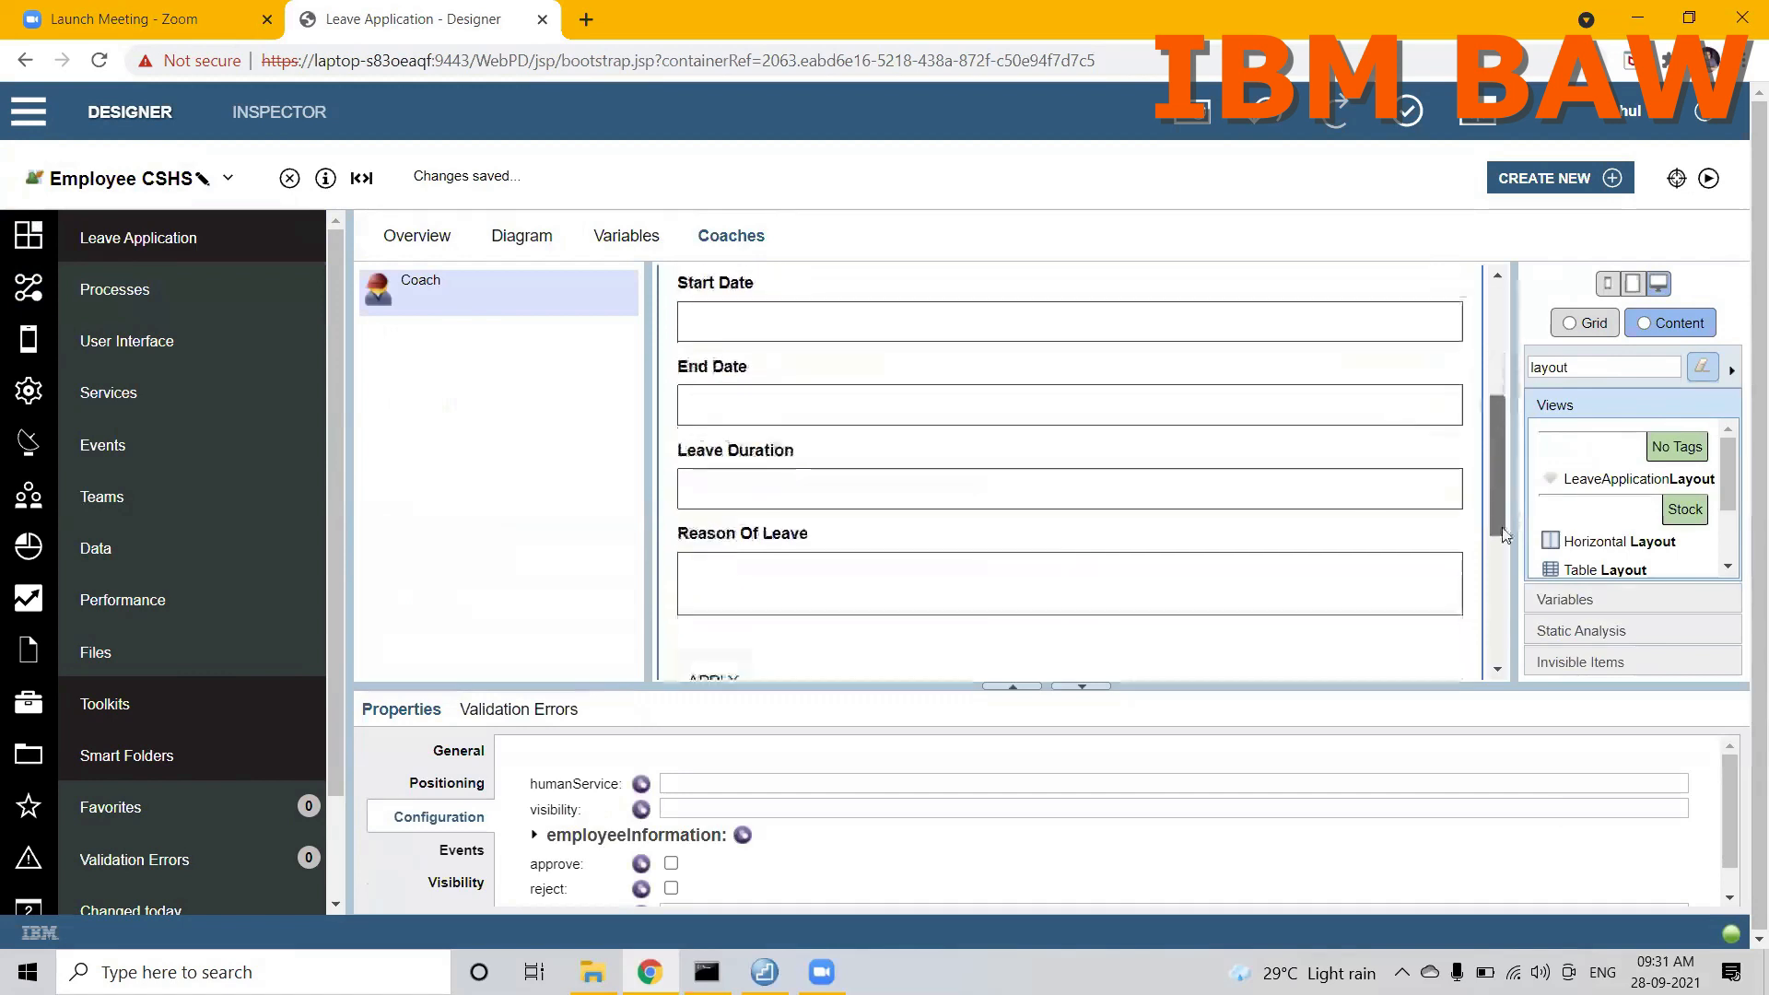
{"action": "scroll", "coordinate": [1502, 527], "scroll_direction": "down", "scroll_amount": 4}
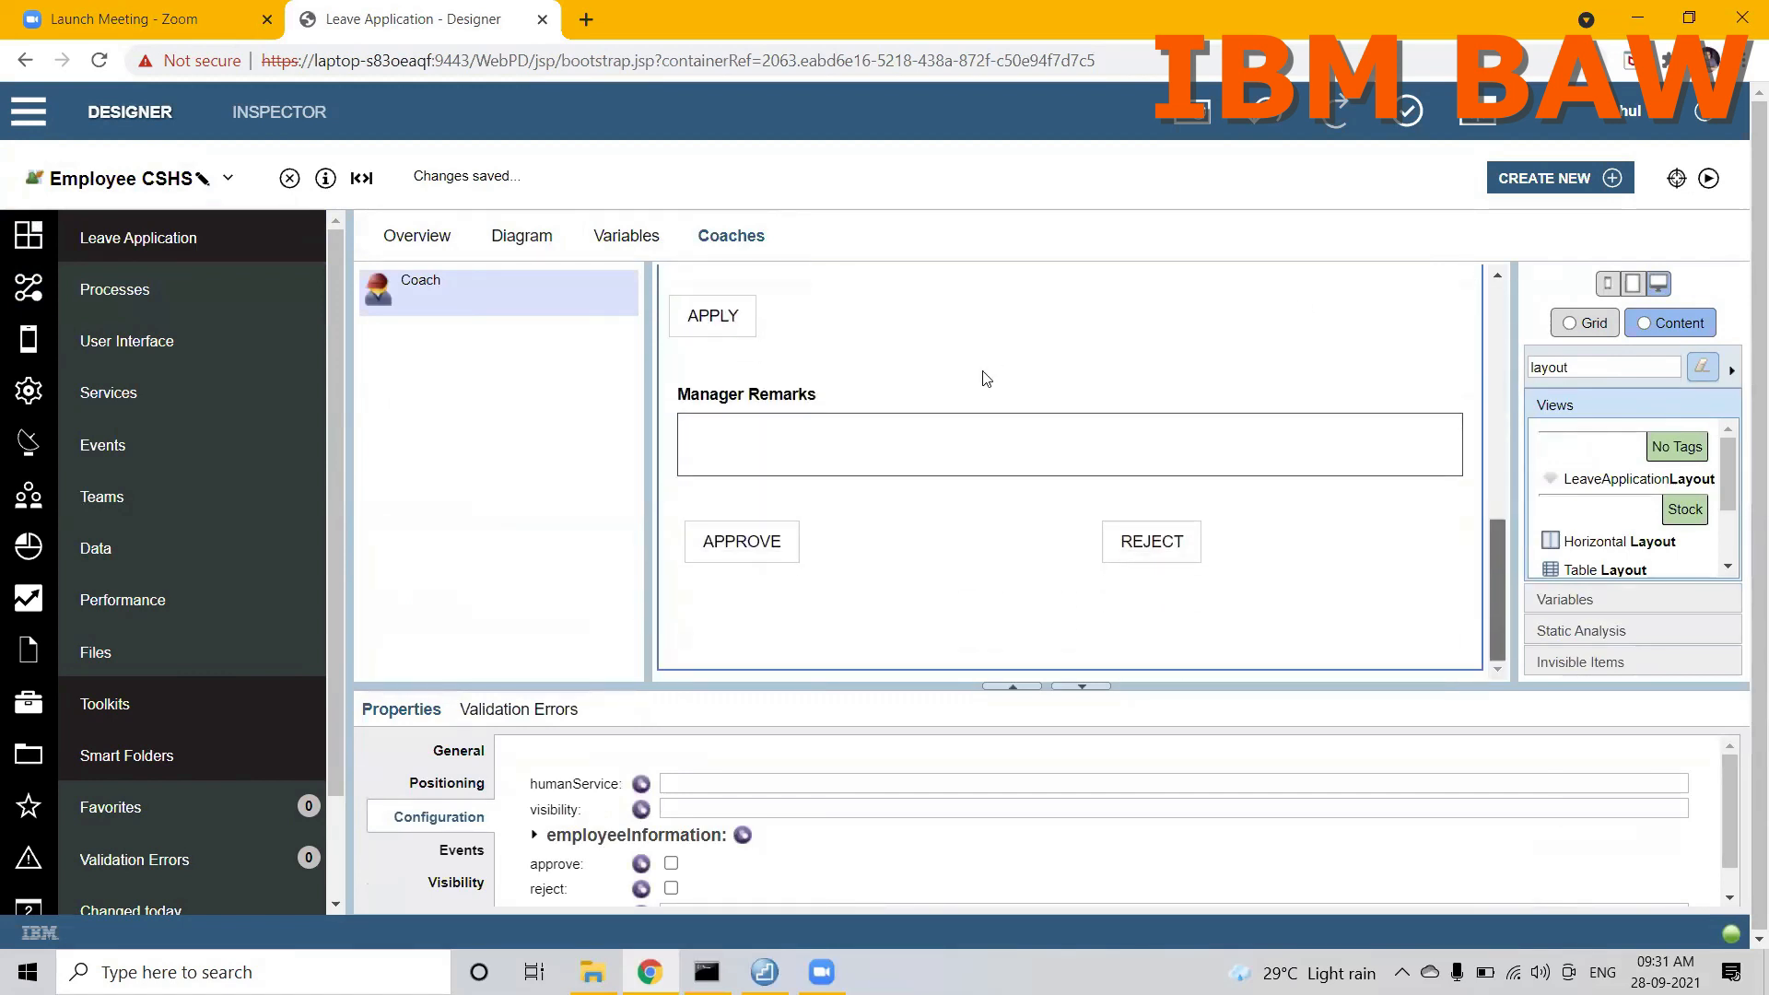
{"action": "scroll", "coordinate": [999, 375], "scroll_direction": "up", "scroll_amount": 8}
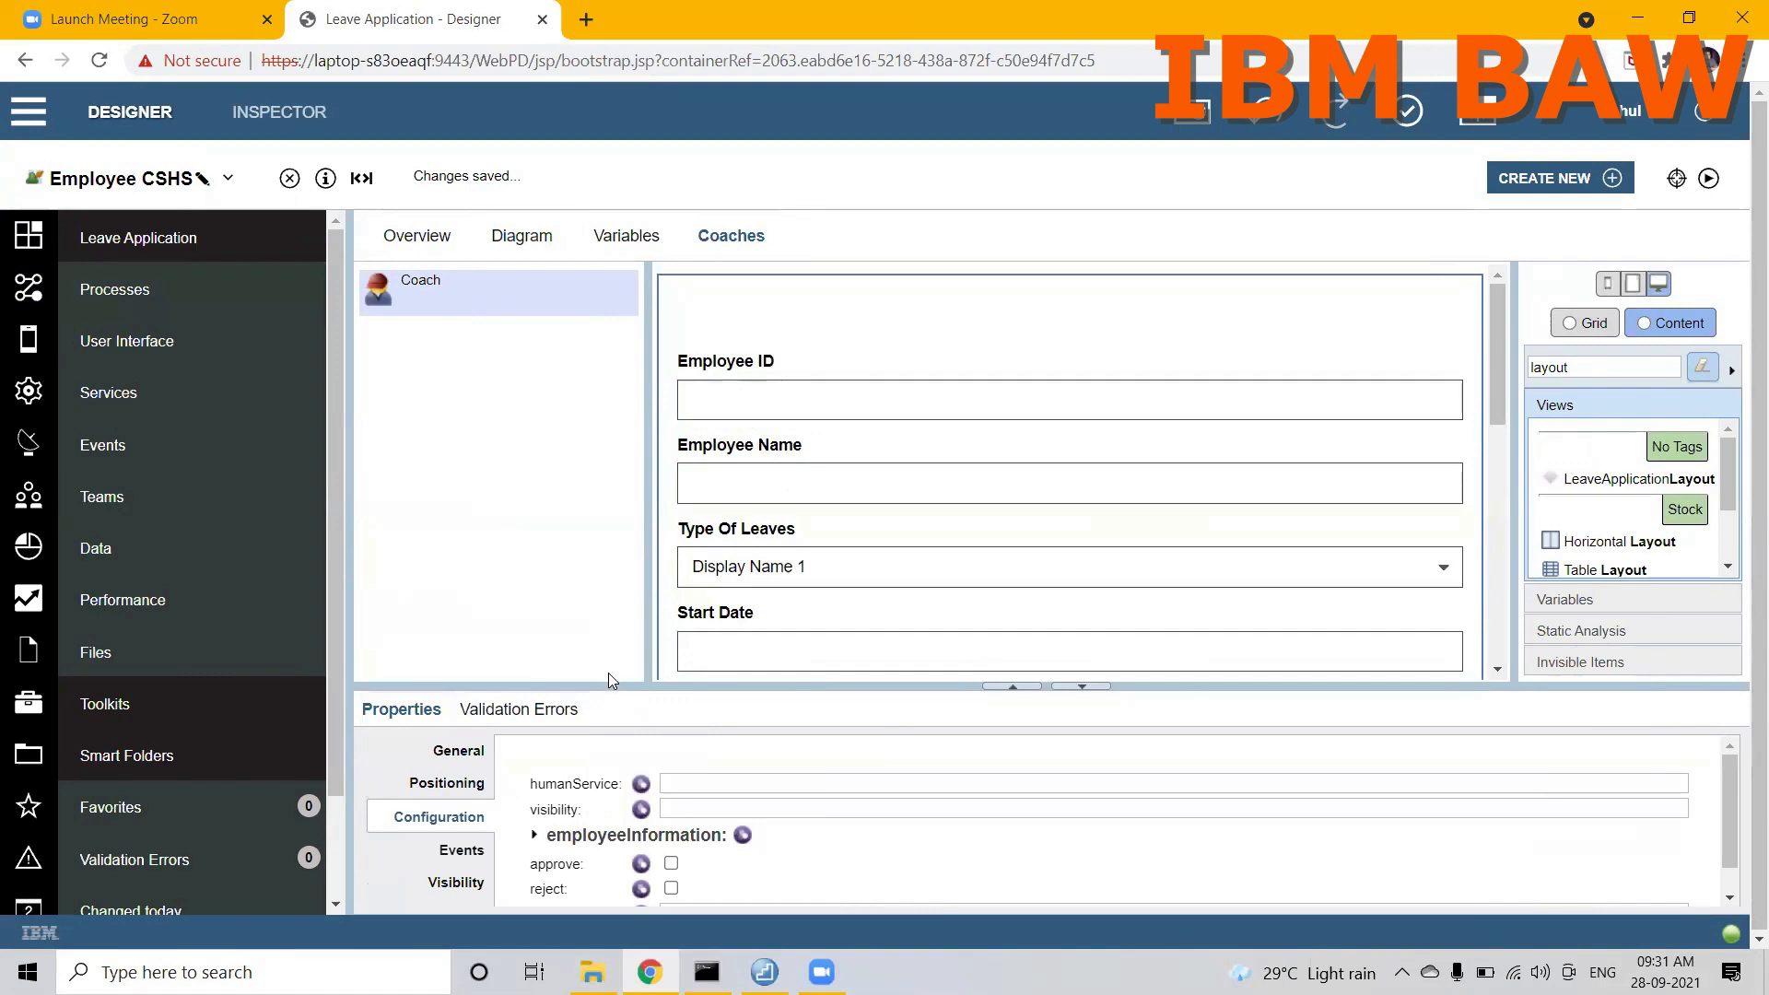
{"action": "left_click_drag", "start_coordinate": [602, 686], "coordinate": [592, 545]}
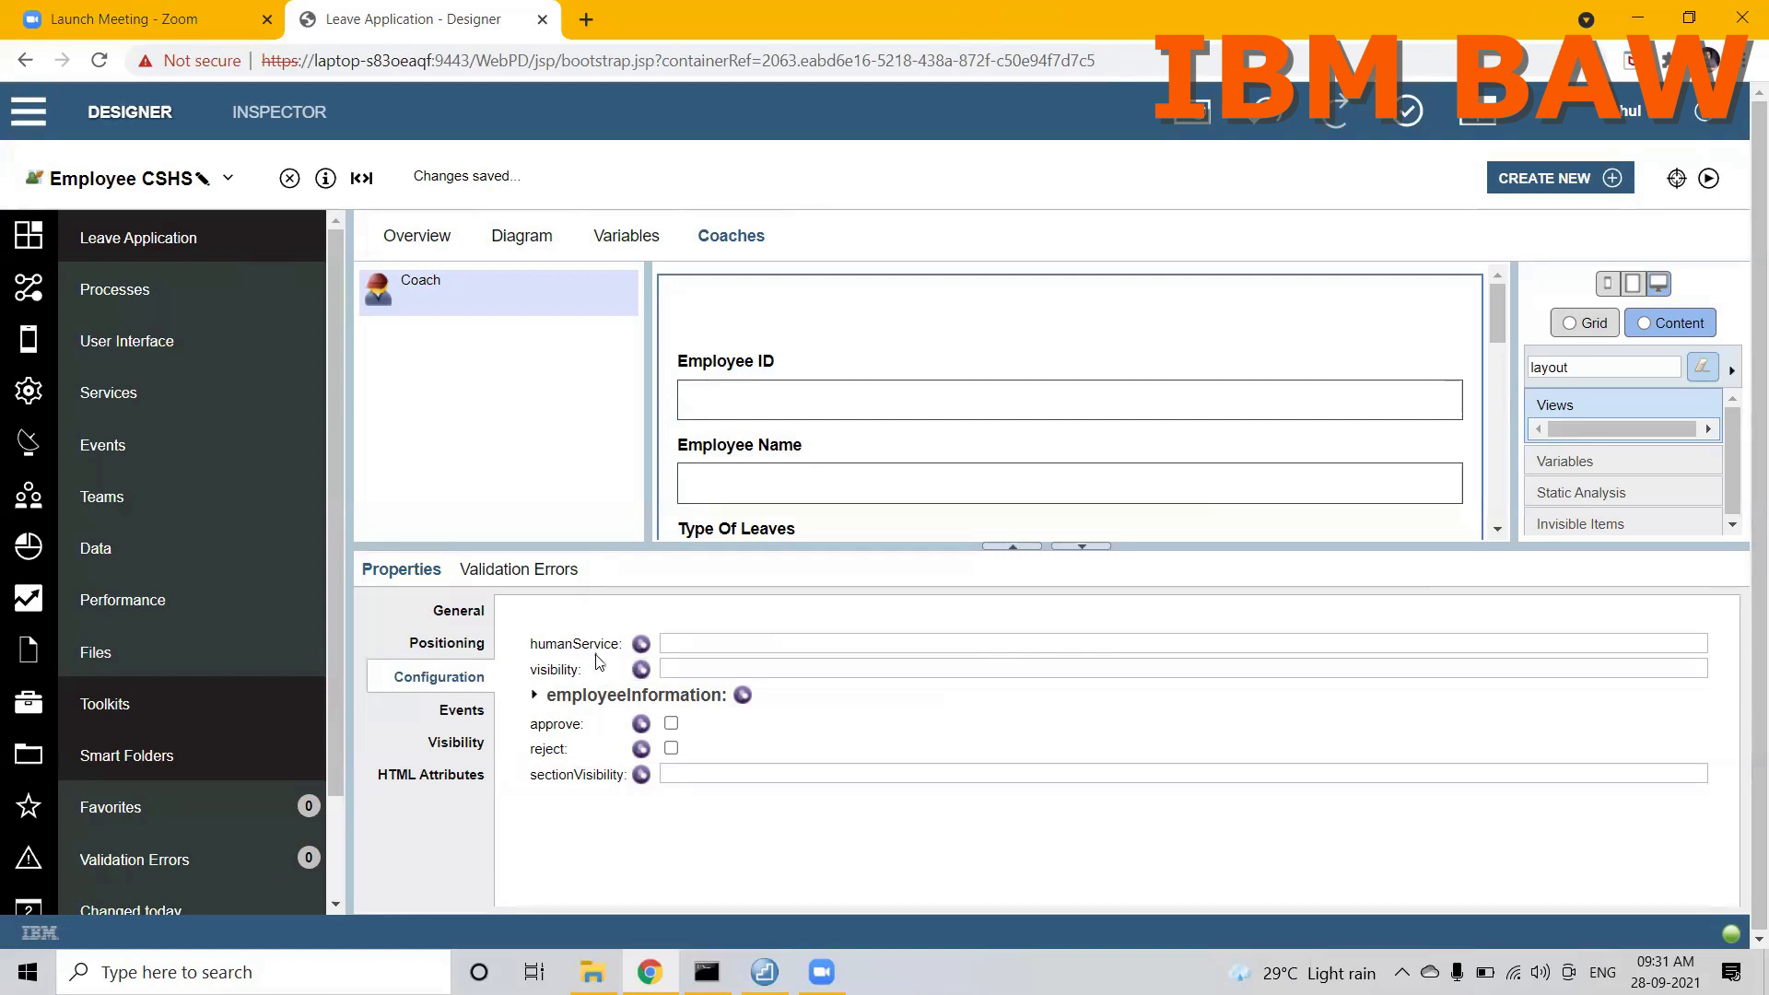
{"action": "left_click", "coordinate": [743, 697]}
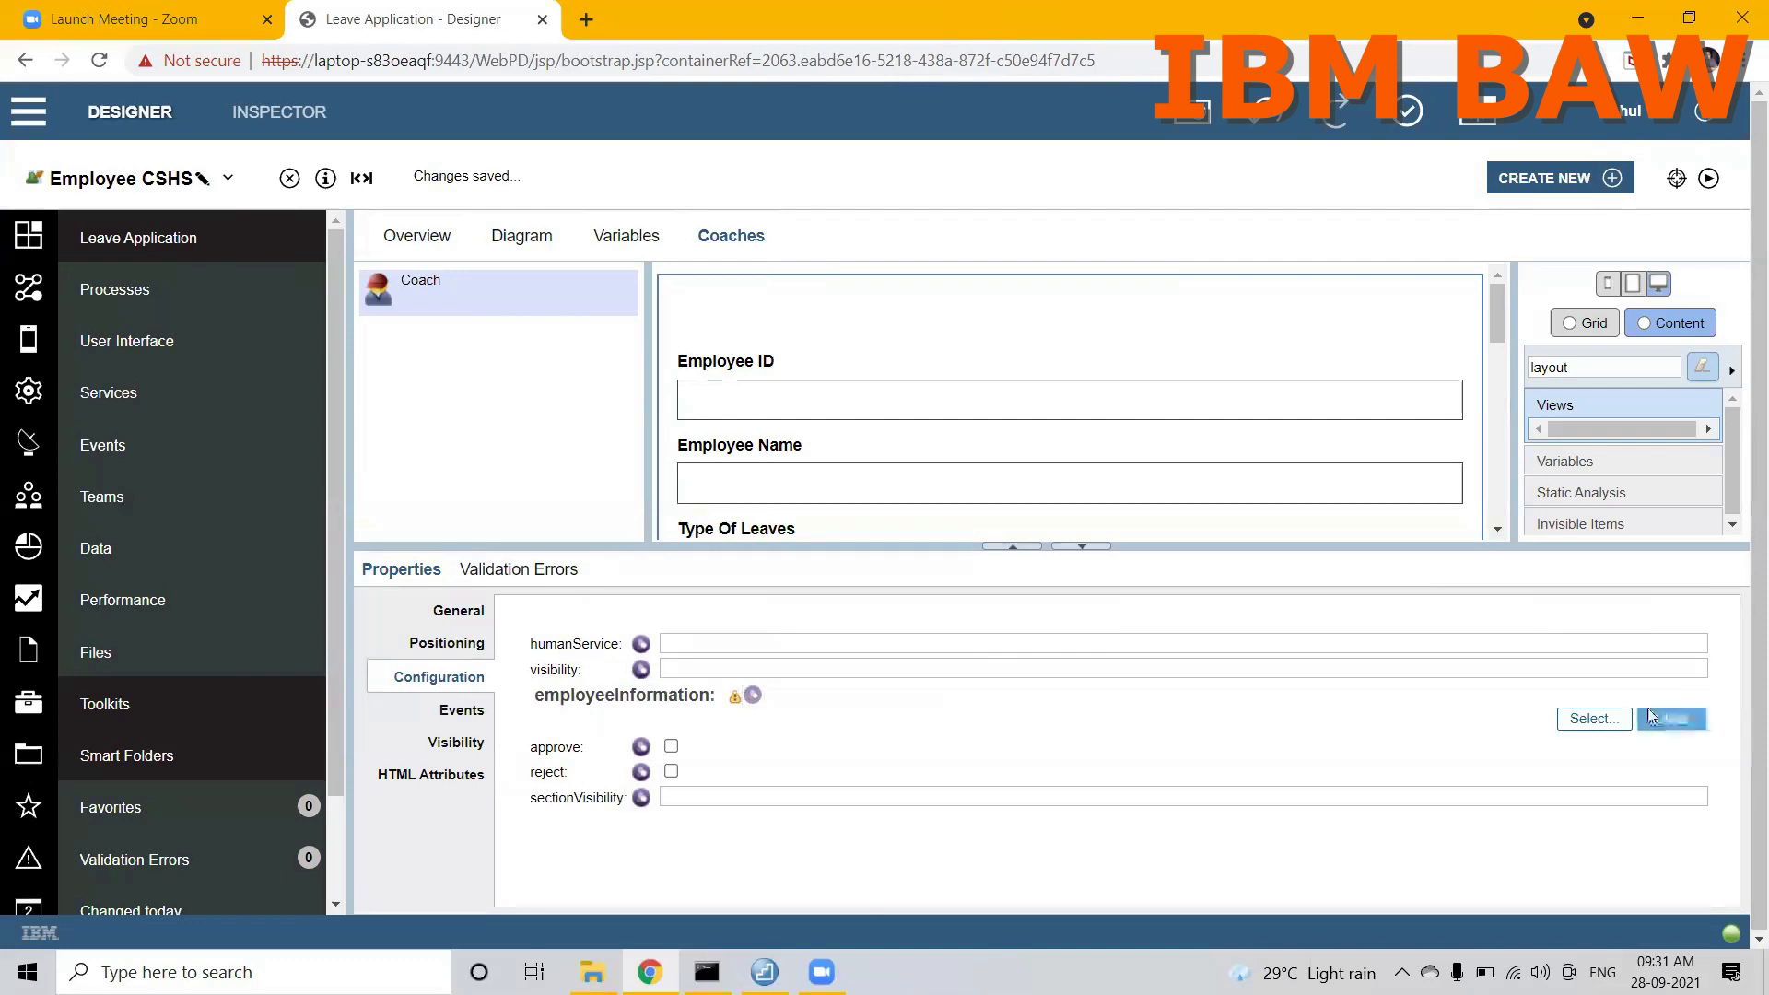
{"action": "left_click", "coordinate": [1586, 721]}
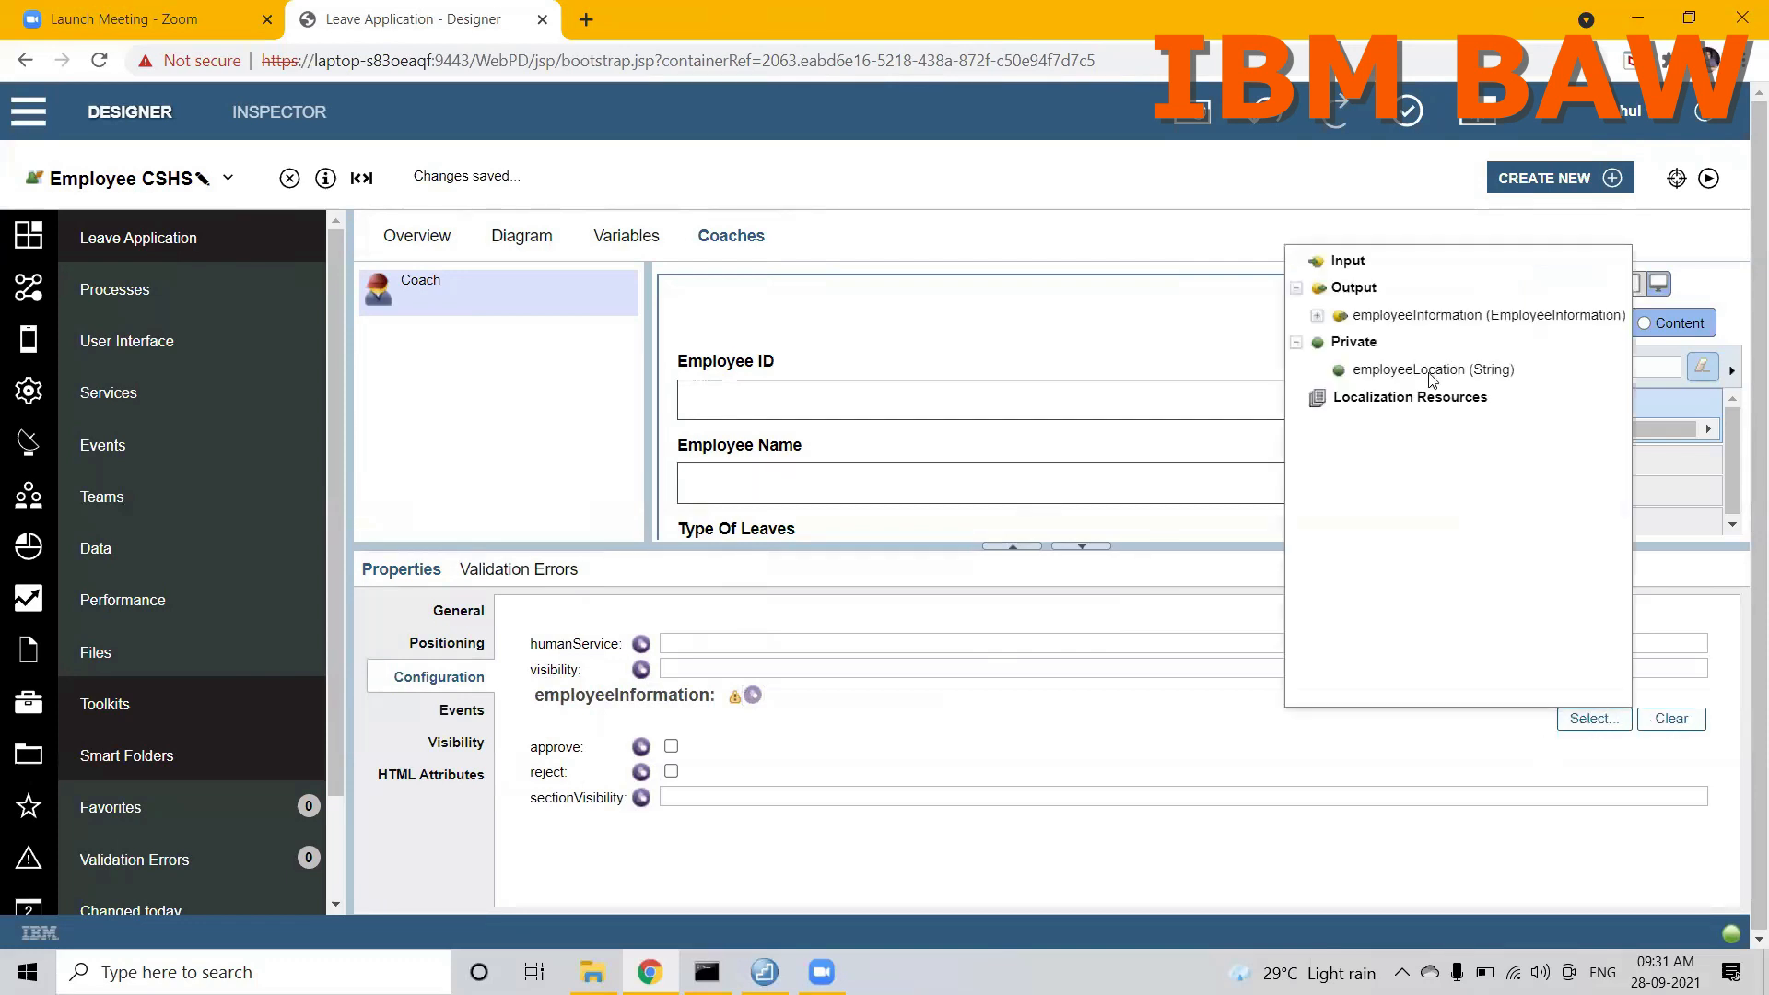
{"action": "left_click", "coordinate": [1392, 319]}
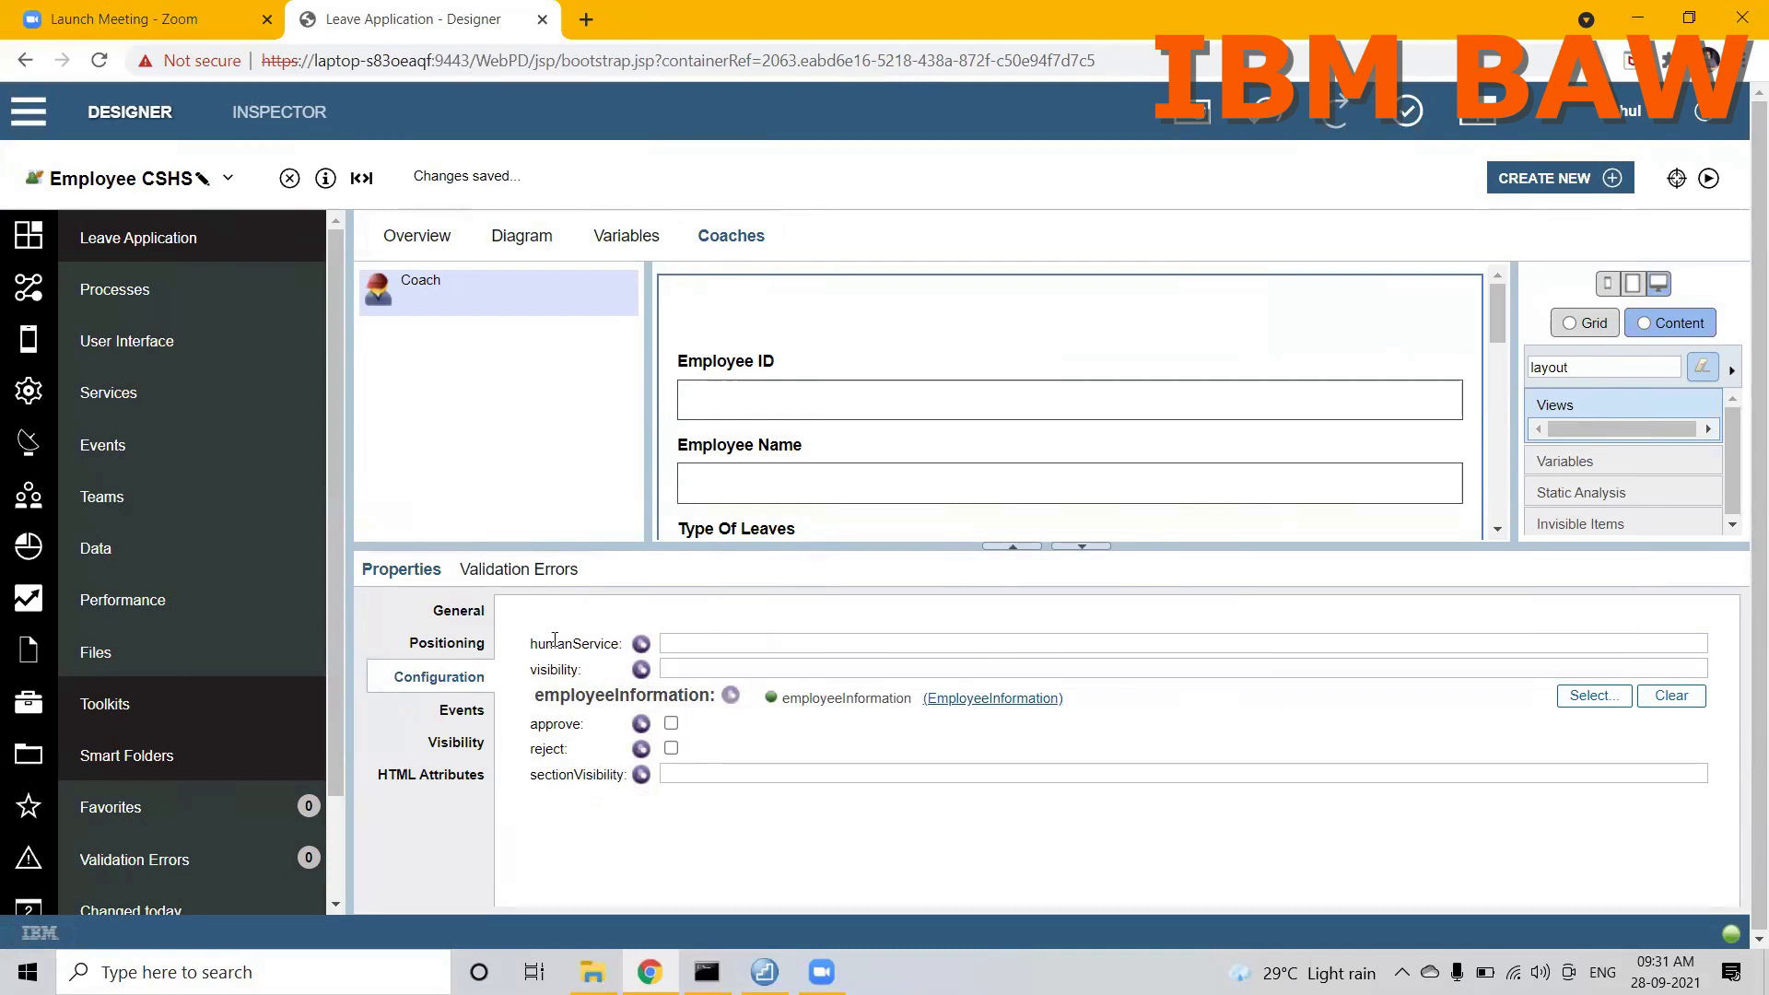
Step: Add a private String variable named visibility to Employee CSHS
{"action": "left_click", "coordinate": [626, 238]}
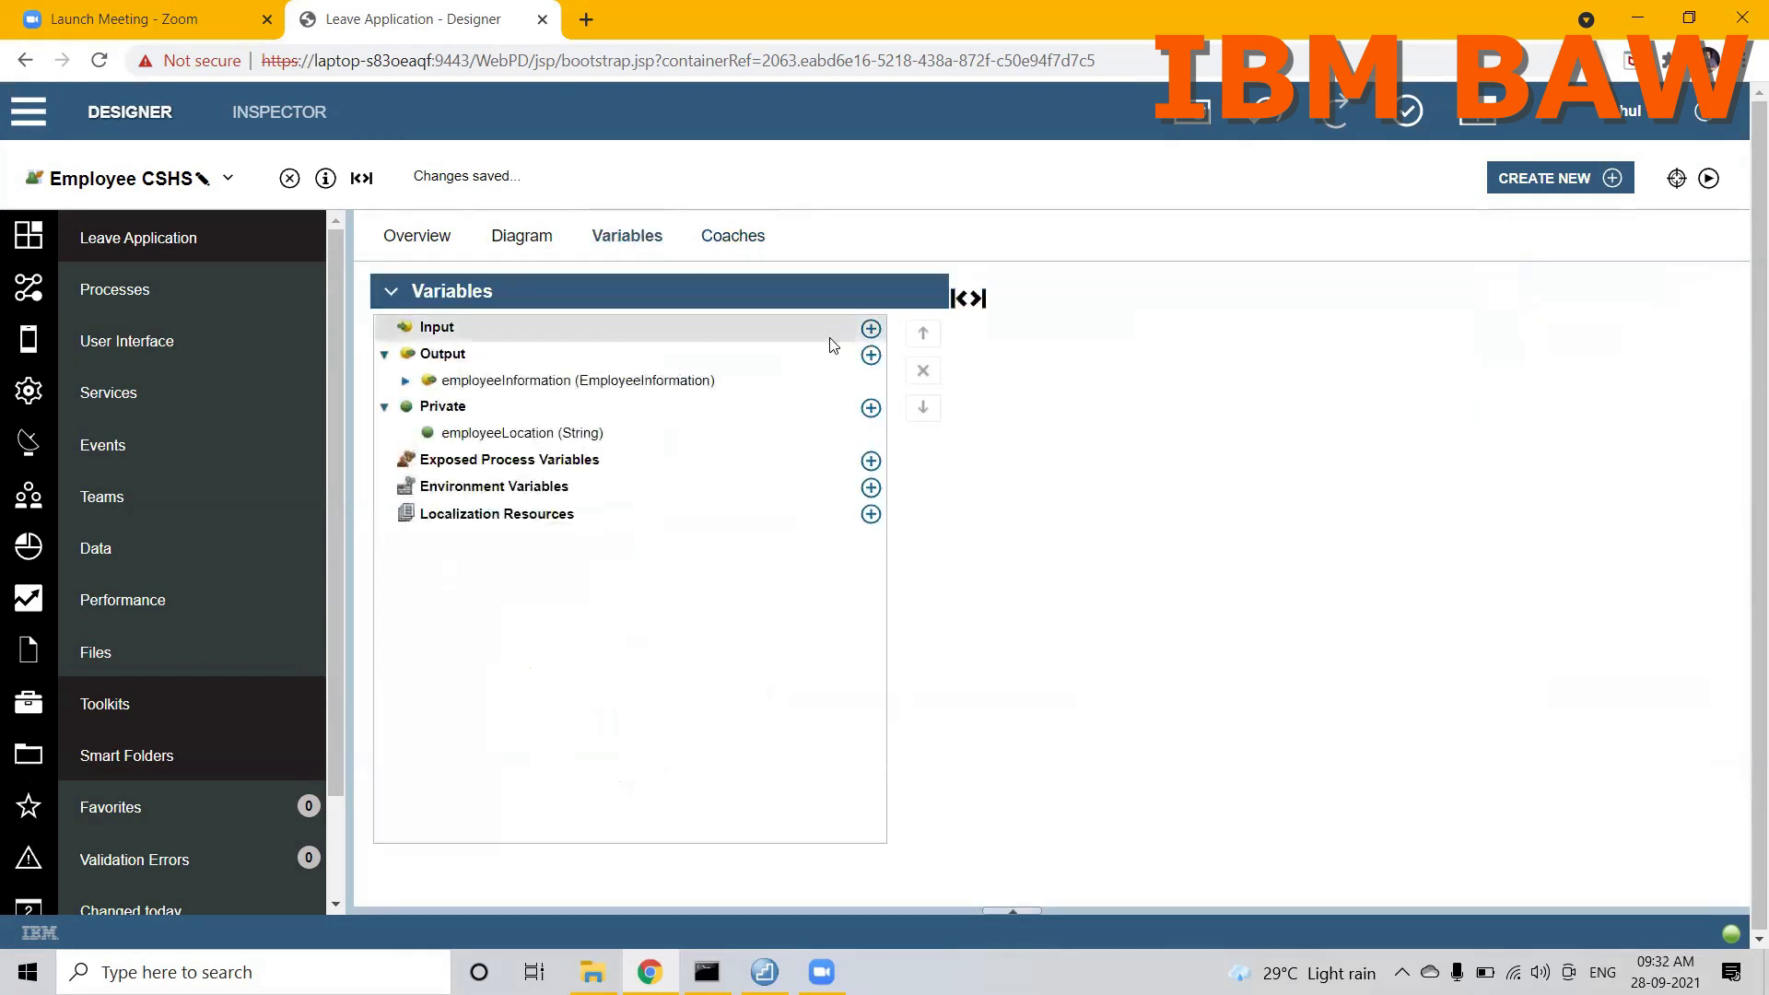
{"action": "left_click", "coordinate": [871, 407]}
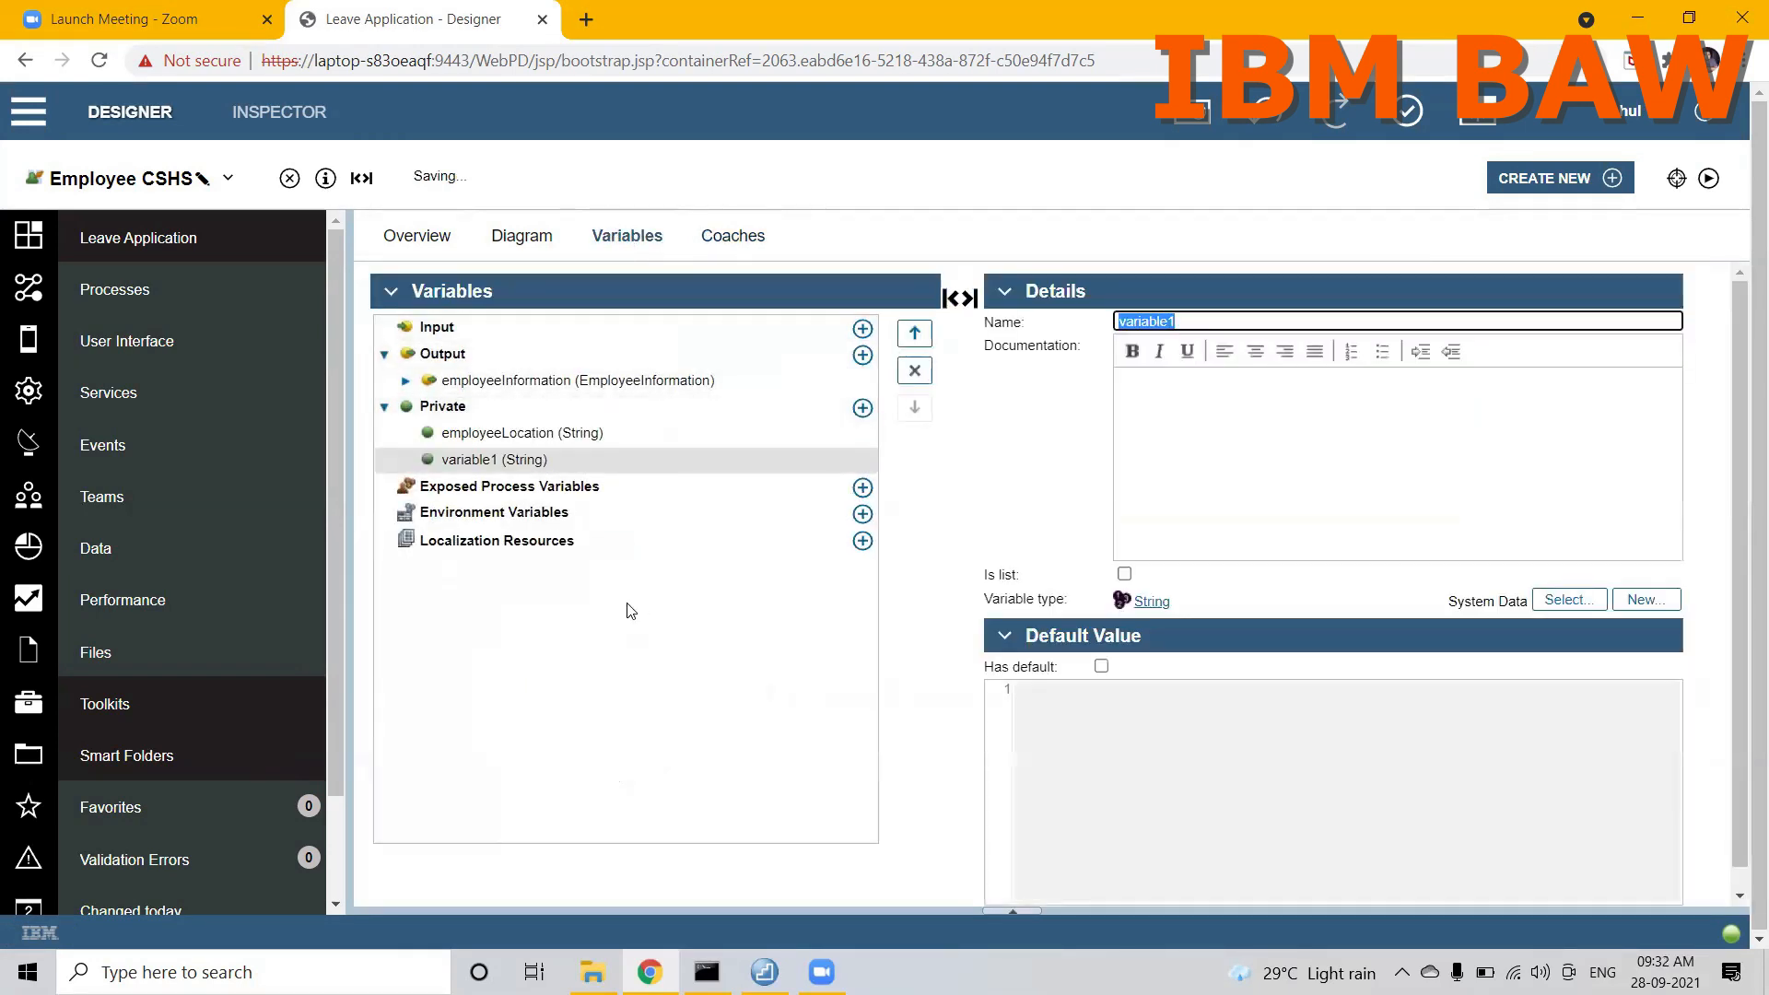
{"action": "type", "text": "visibility"}
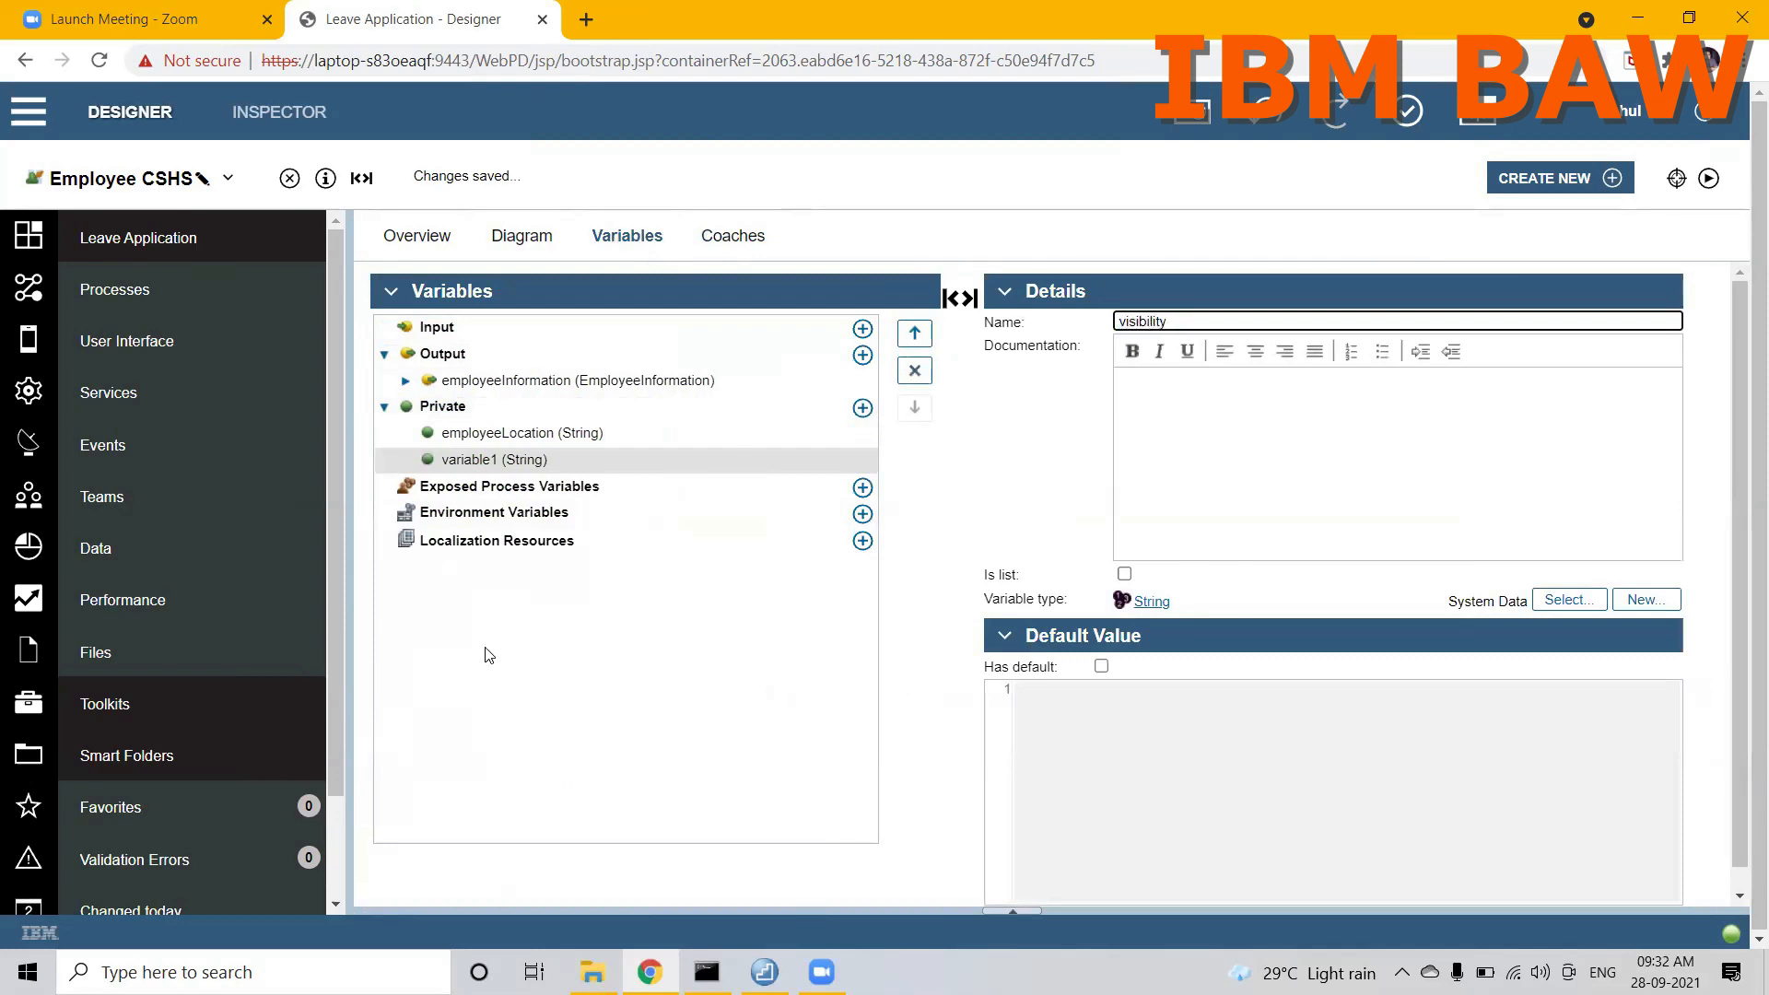
Step: Add a private String variable named sectionVisibility to Employee CSHS and return to the coach
{"action": "left_click", "coordinate": [862, 408]}
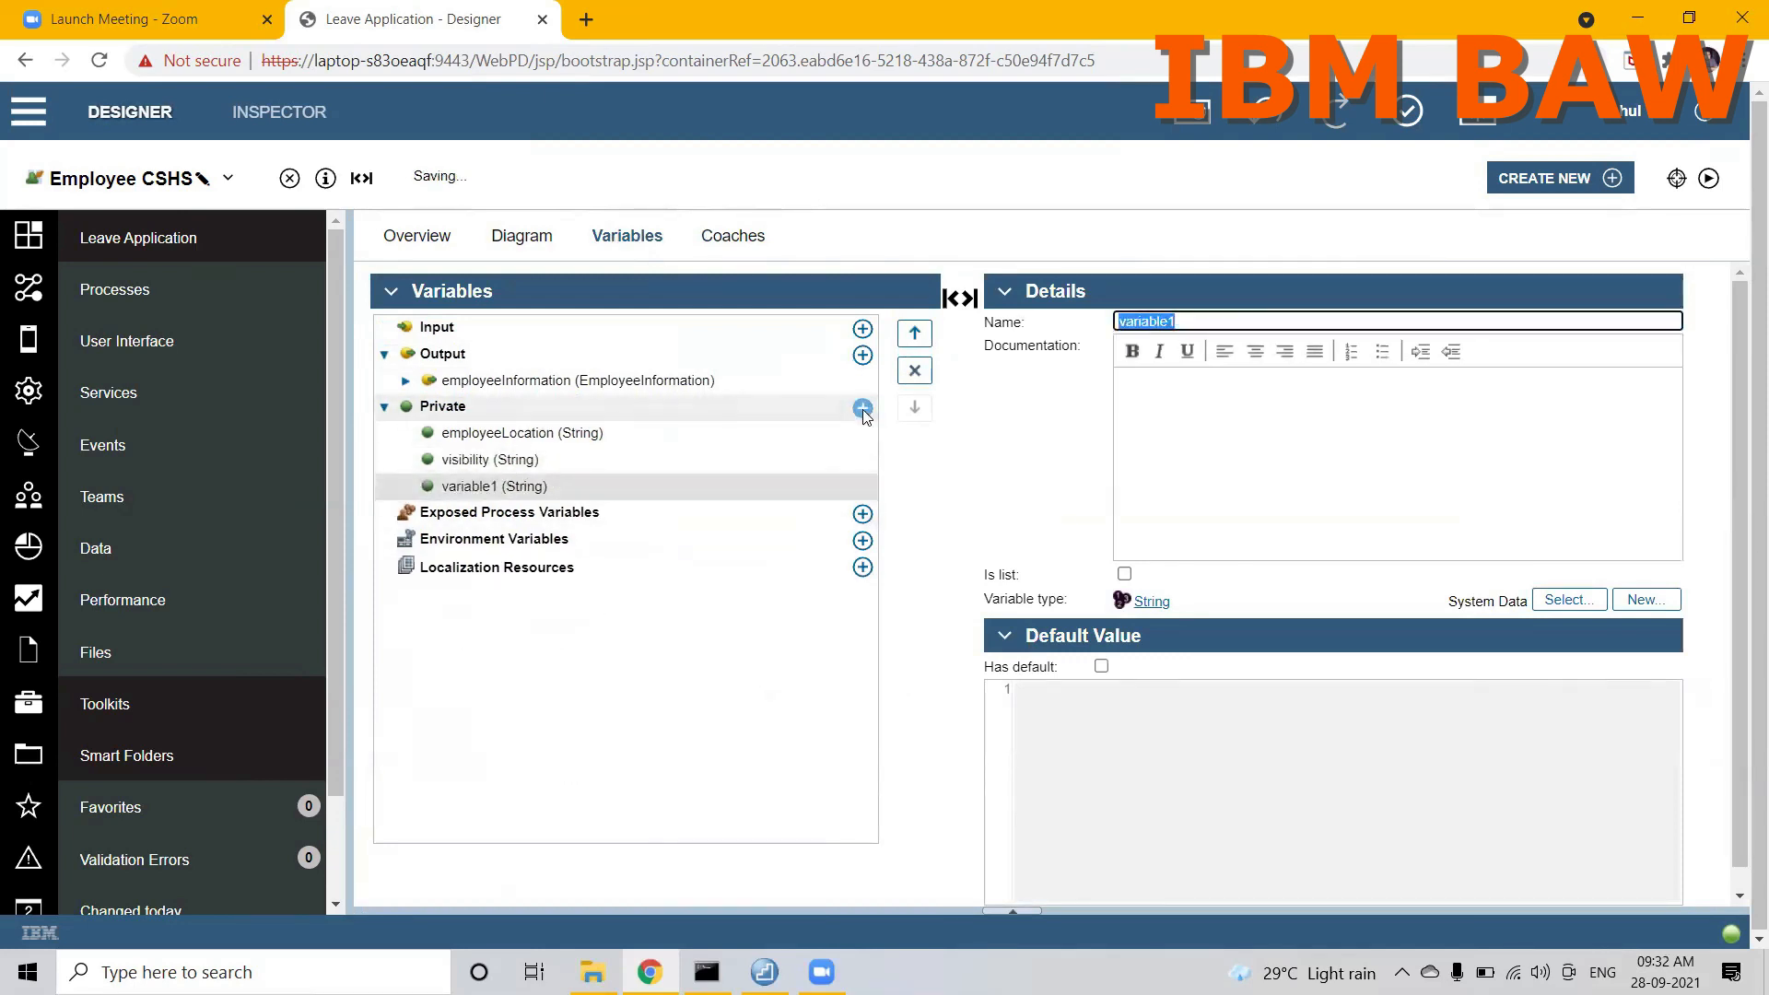
{"action": "type", "text": "sectio"}
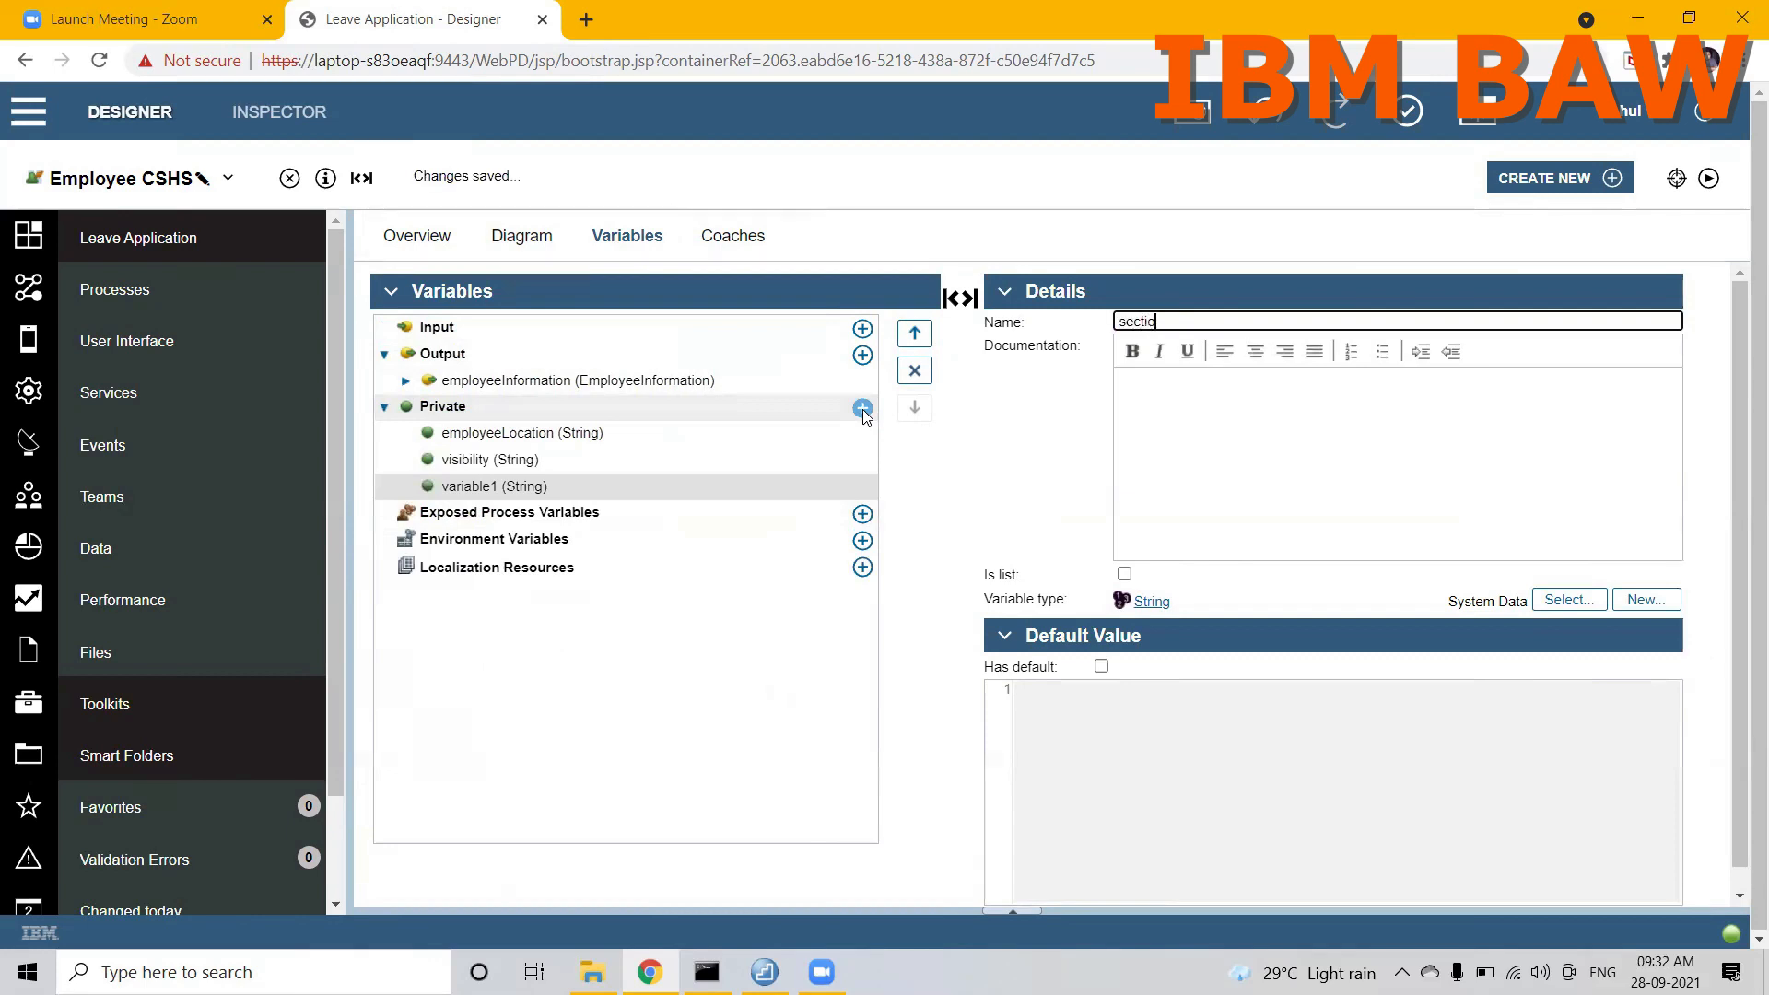
{"action": "type", "text": "nVisibility"}
{"action": "left_click", "coordinate": [959, 297]}
{"action": "left_click", "coordinate": [1714, 302]}
{"action": "left_click", "coordinate": [731, 237]}
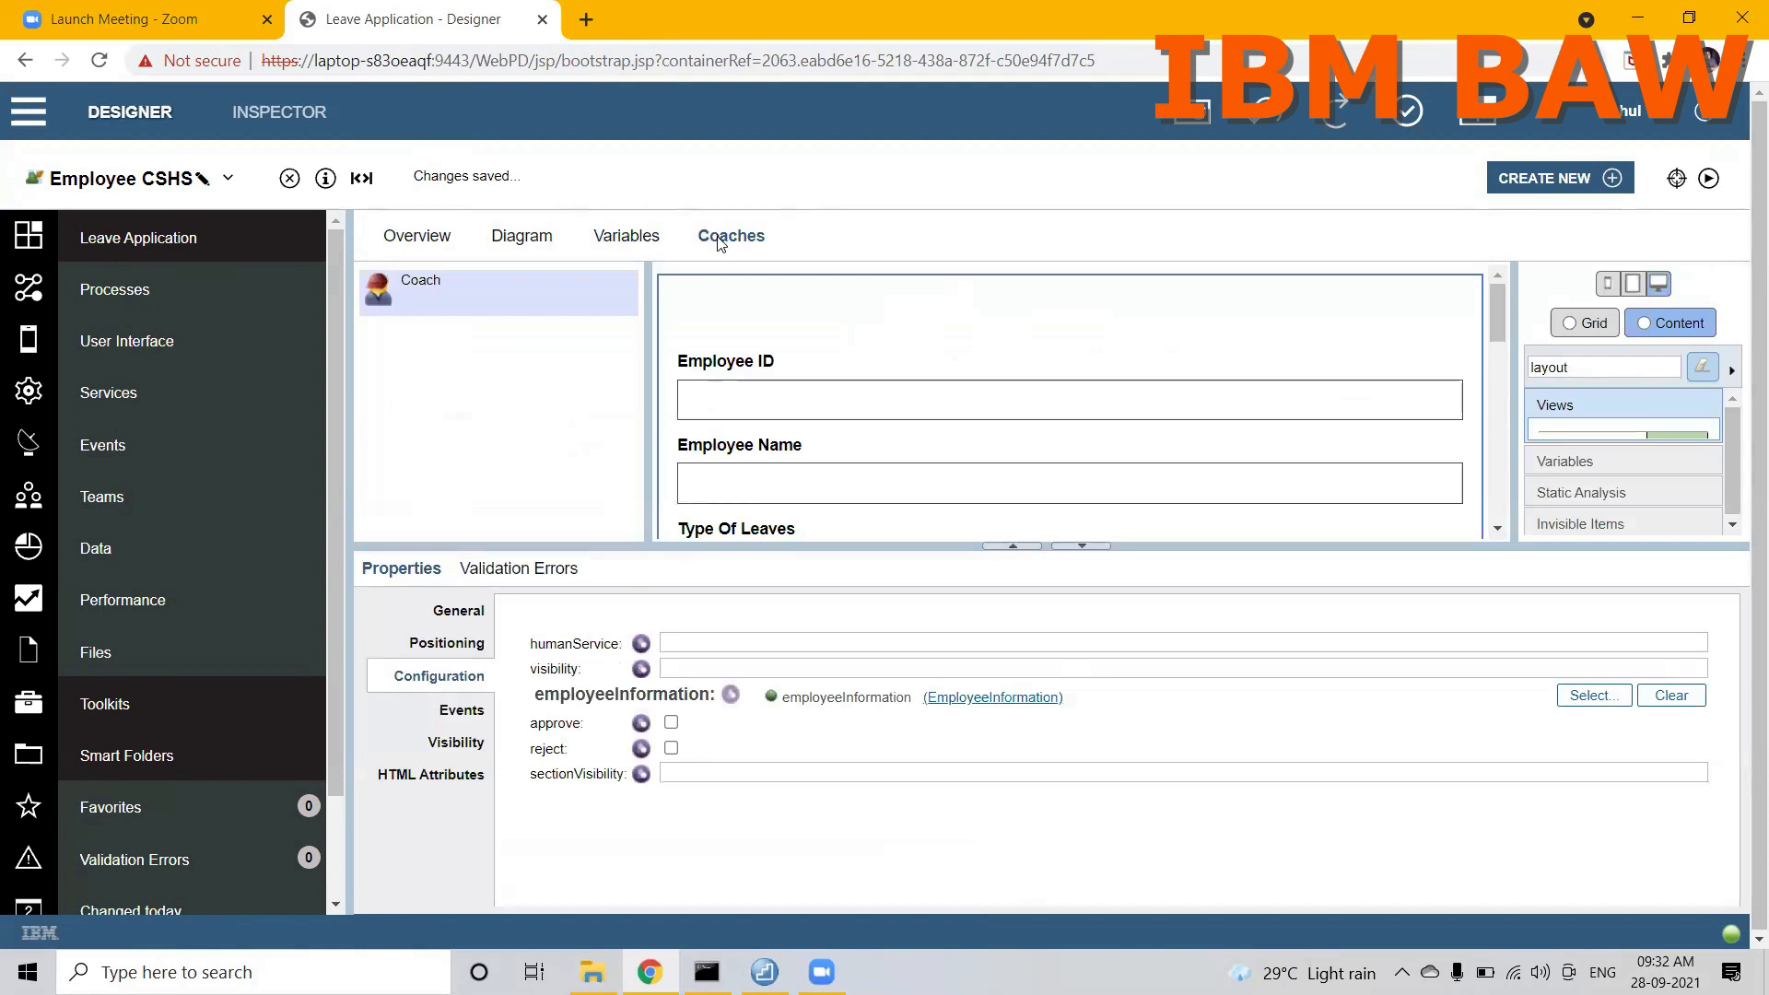
Step: Add a private String variable named humanService to Employee CSHS
{"action": "left_click", "coordinate": [634, 236]}
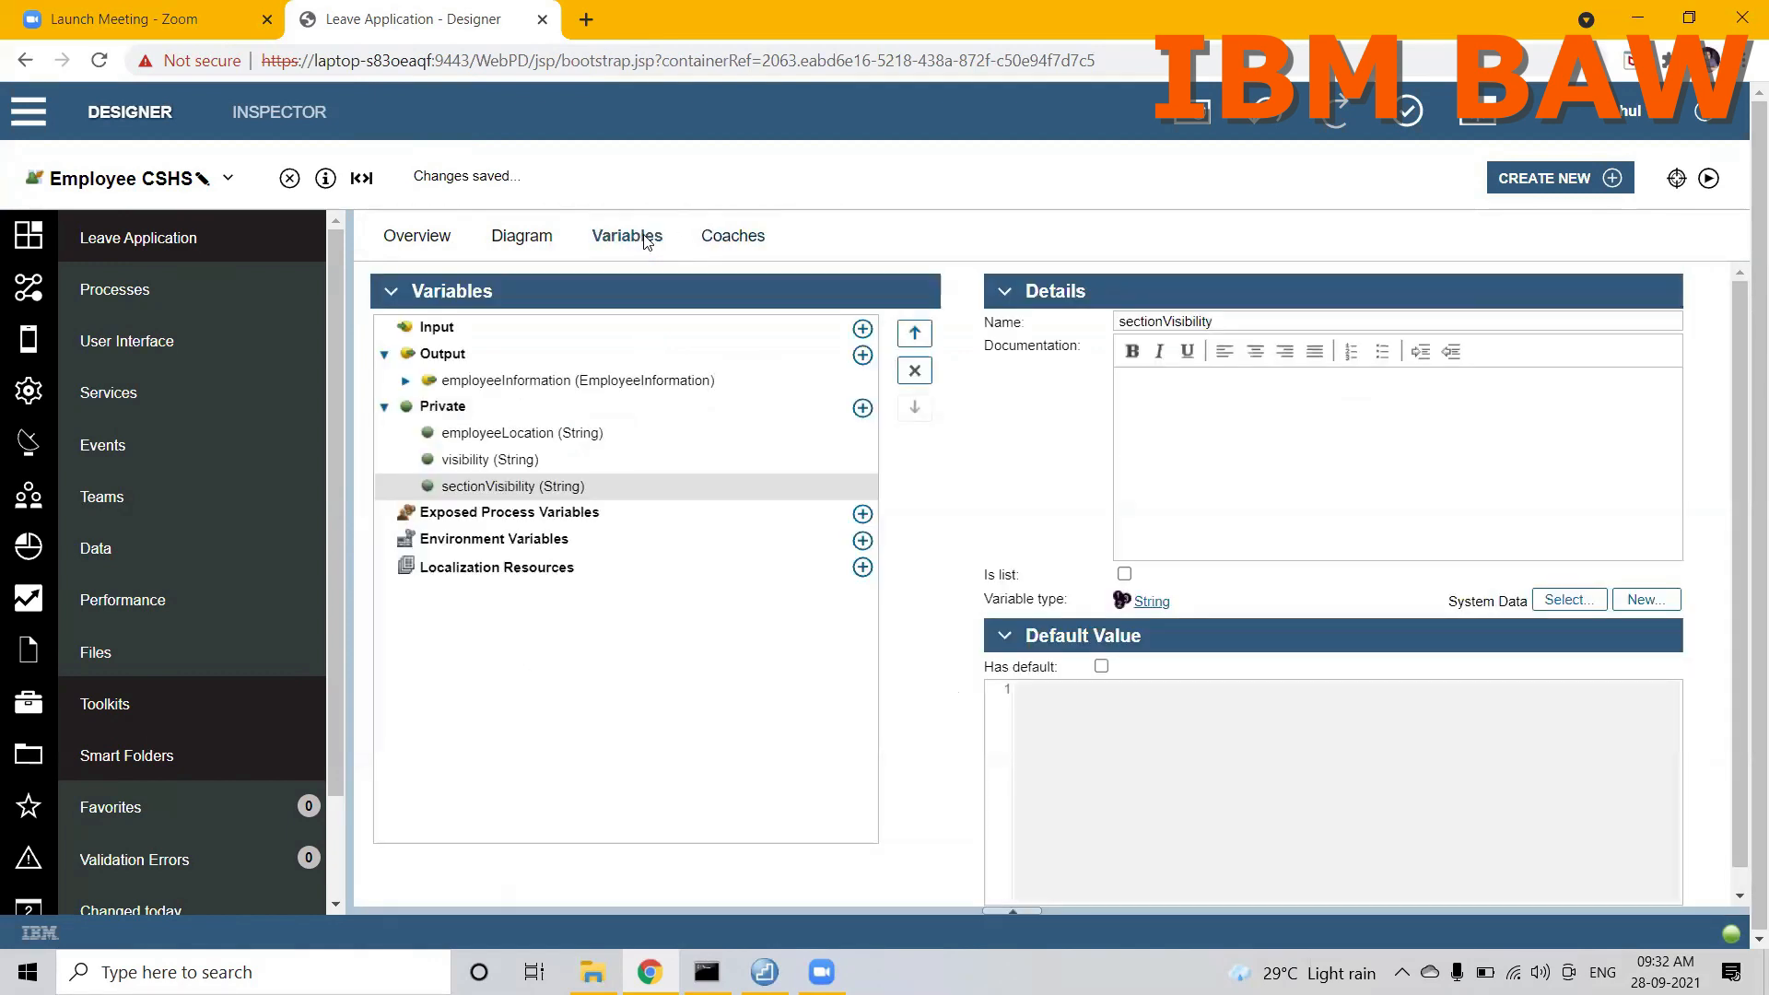
{"action": "left_click", "coordinate": [863, 408]}
{"action": "type", "text": "HumanS"}
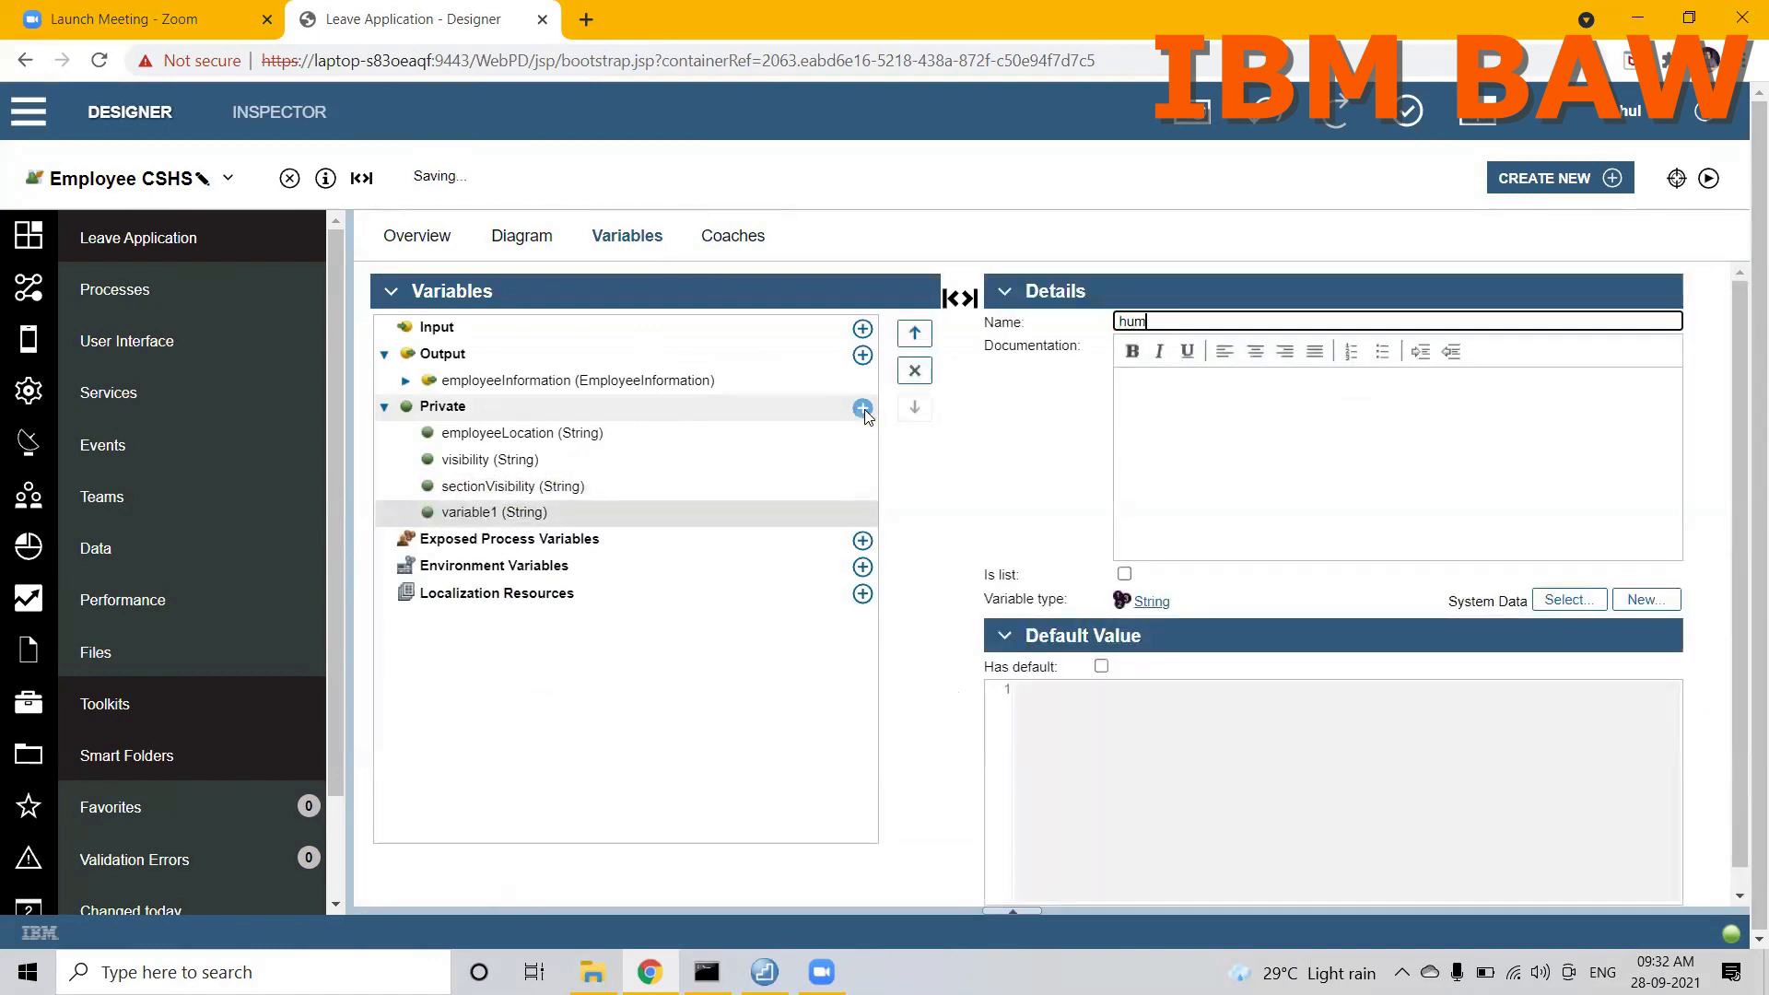
{"action": "type", "text": "ervice"}
Step: Bind the placed layout's humanService and visibility options to the private variables humanService and visibility
{"action": "left_click", "coordinate": [720, 241]}
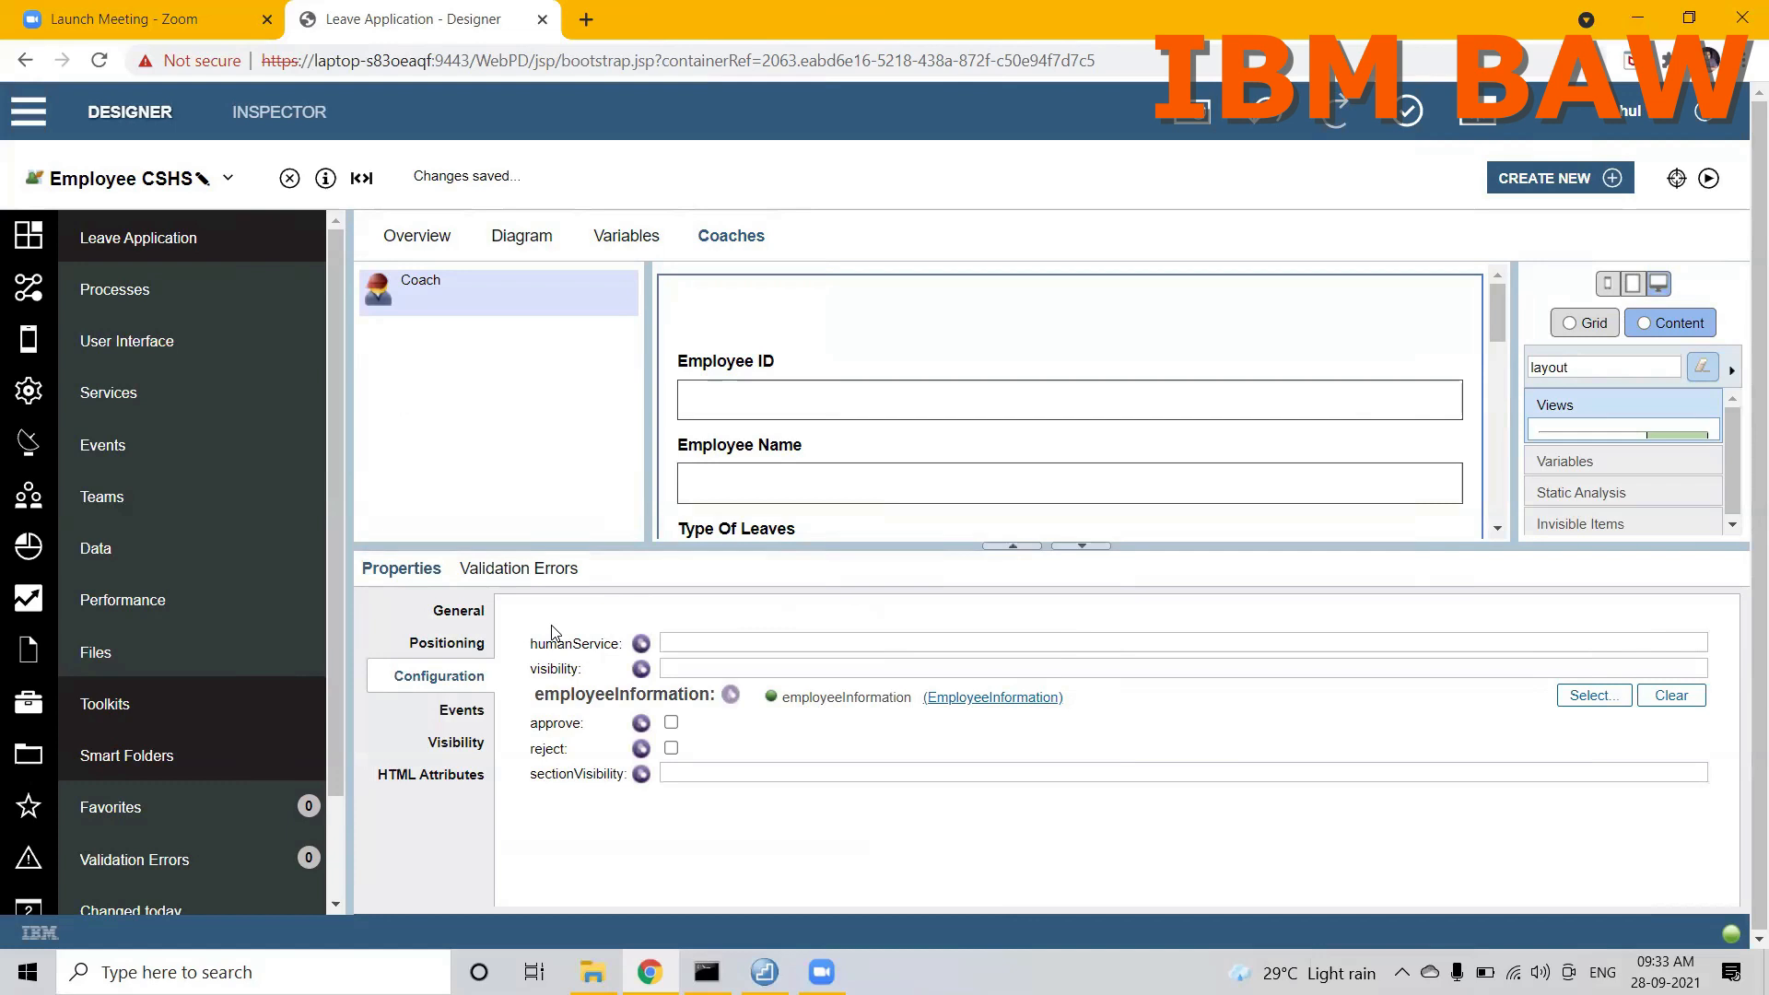
{"action": "left_click", "coordinate": [642, 643]}
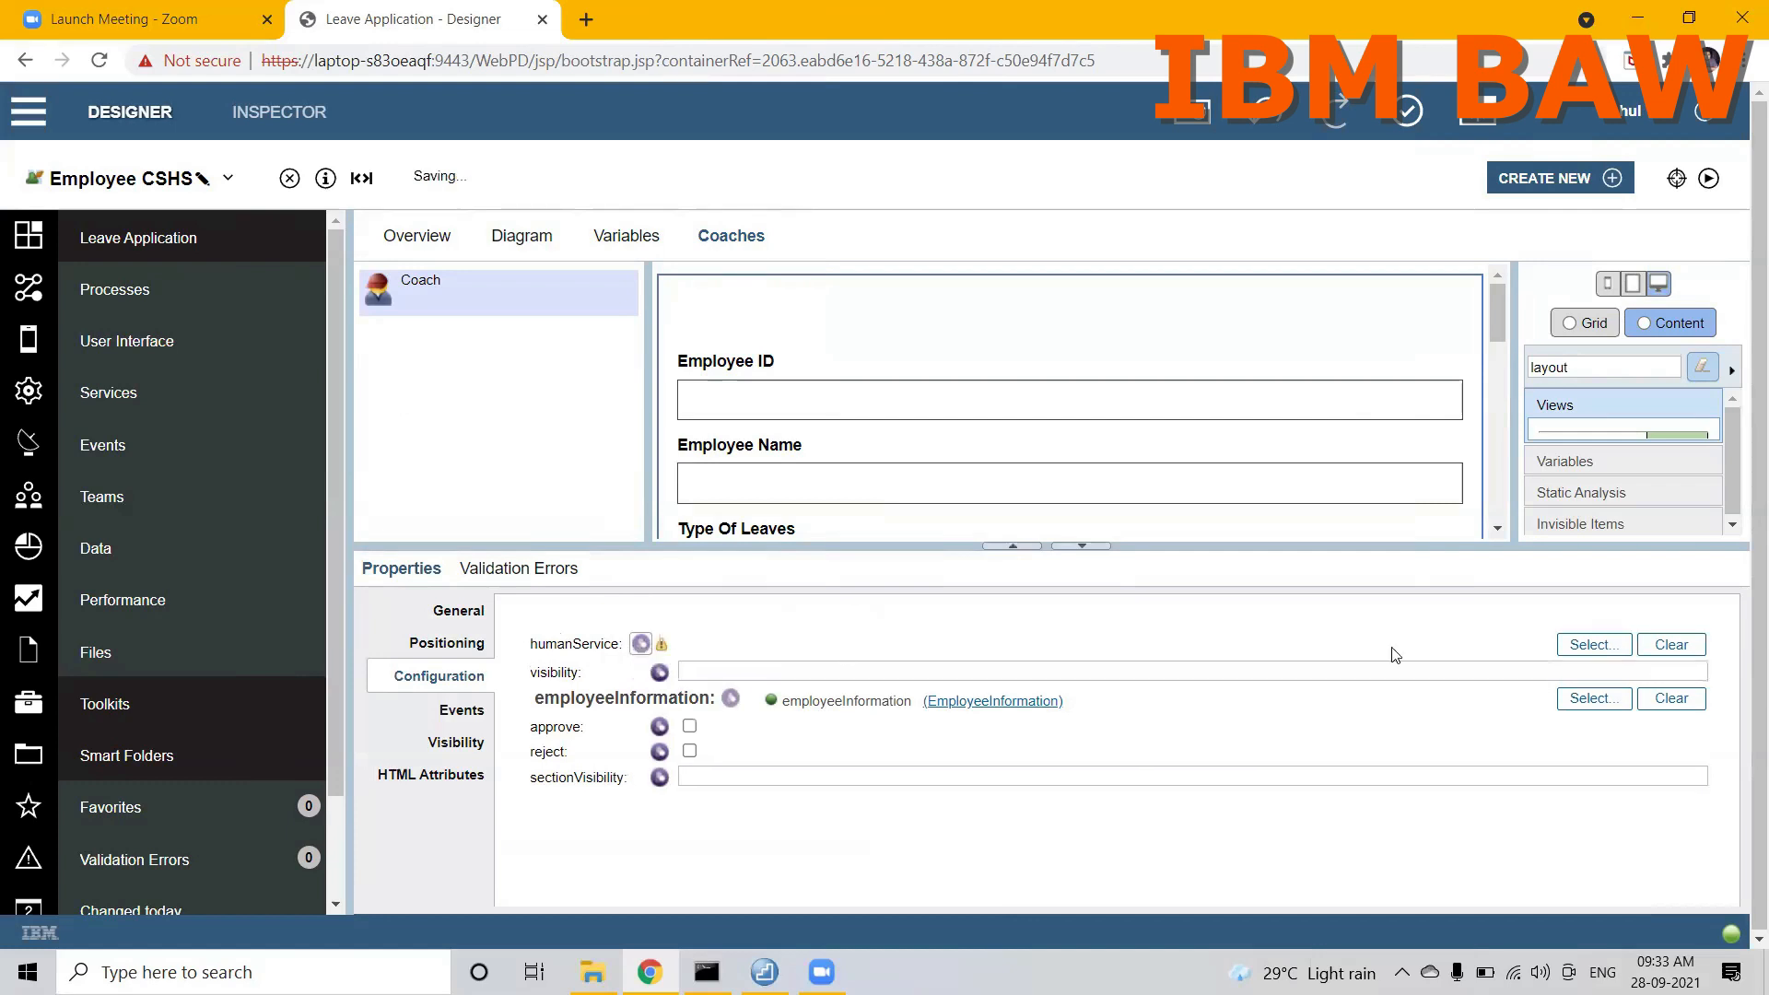
{"action": "left_click", "coordinate": [1593, 648]}
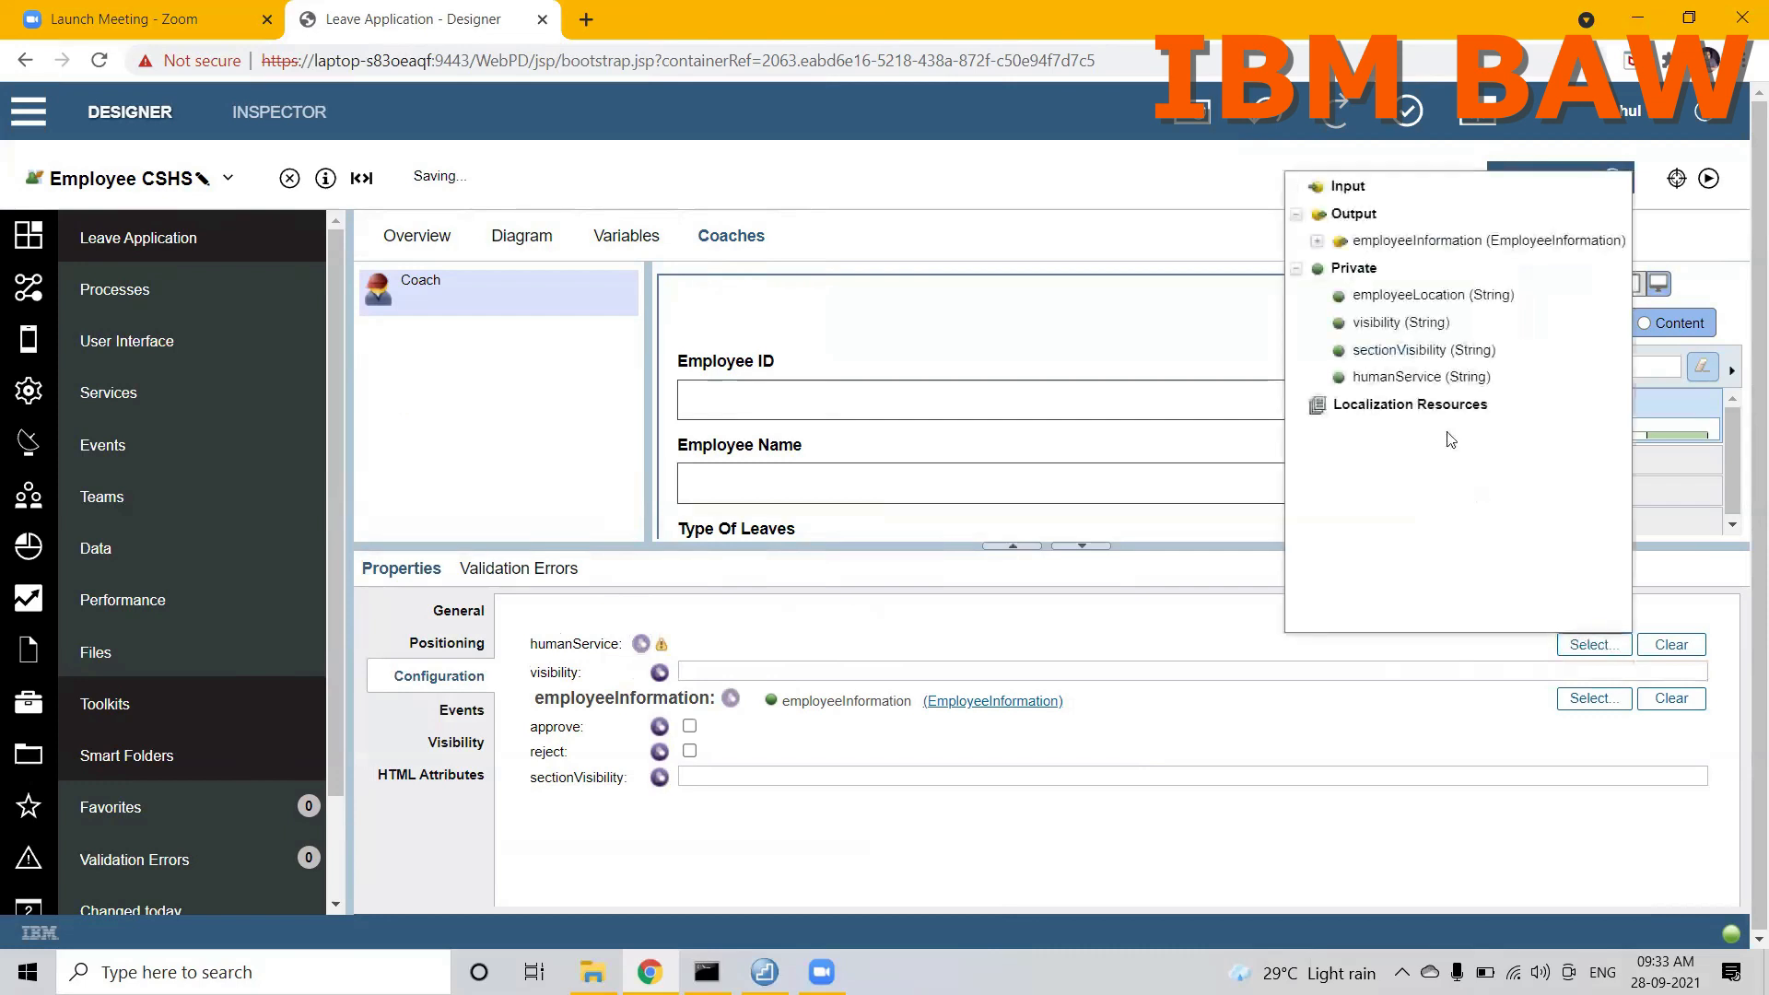
{"action": "left_click", "coordinate": [1427, 376]}
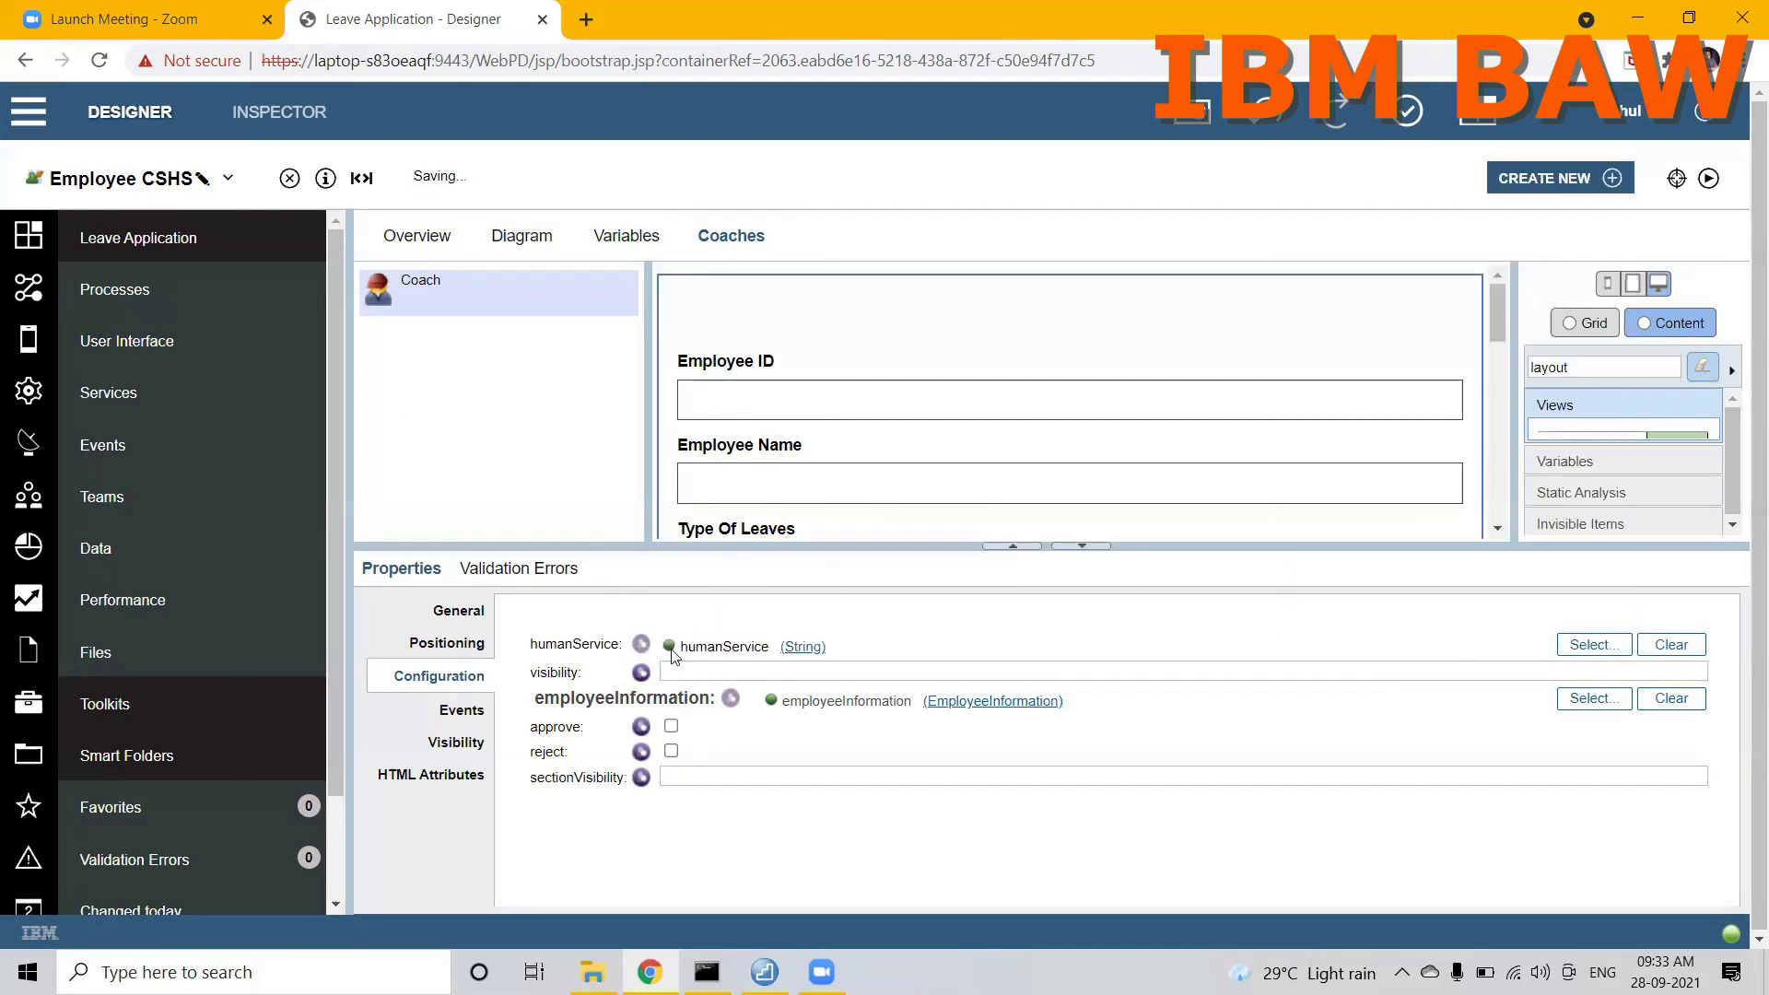
{"action": "left_click", "coordinate": [641, 672]}
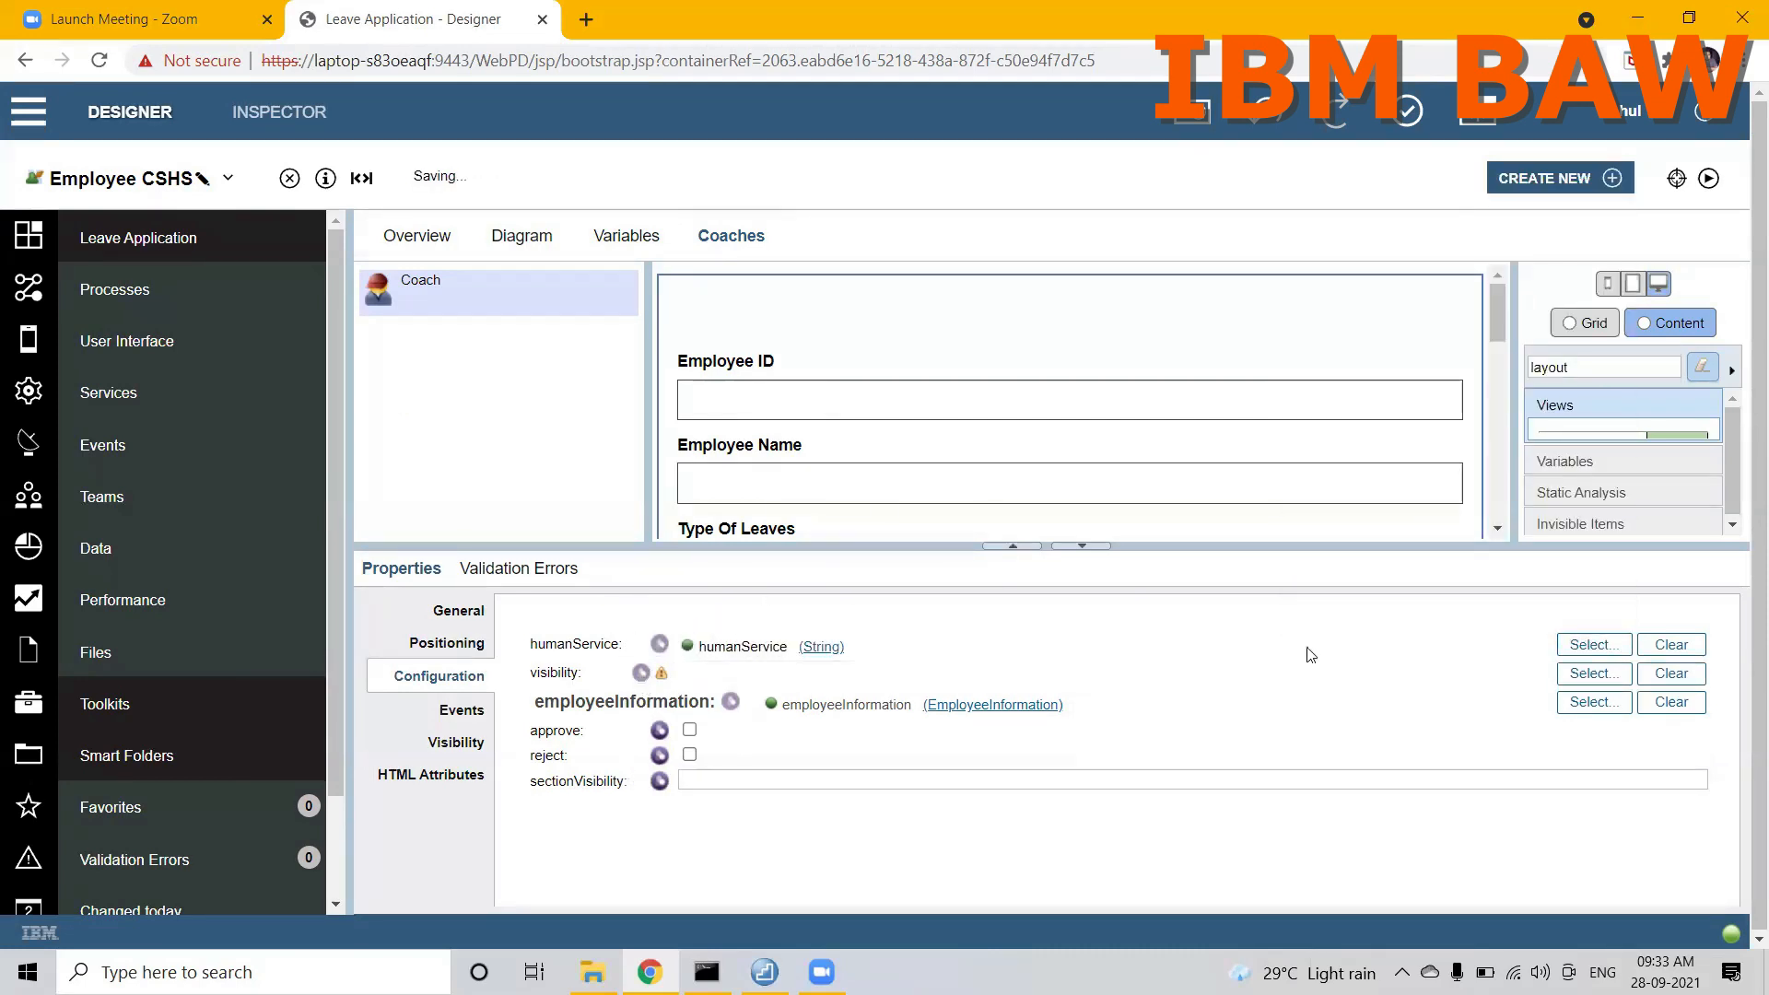
{"action": "left_click", "coordinate": [1593, 673]}
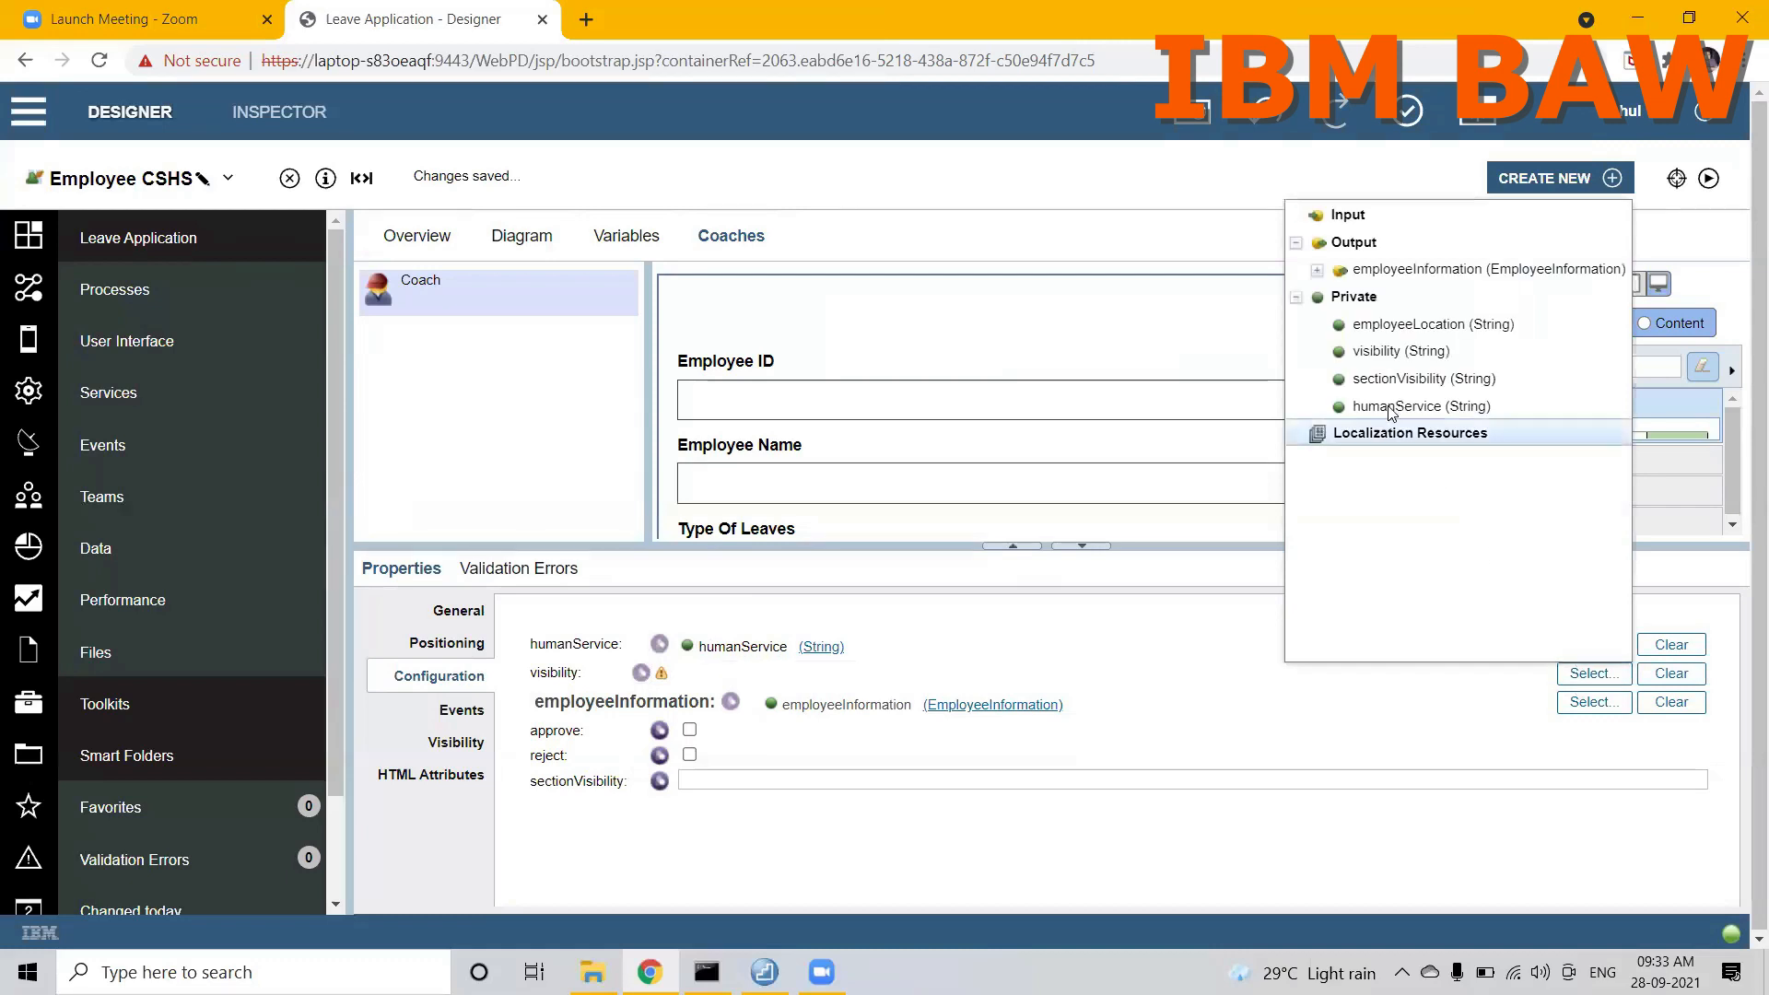
{"action": "left_click", "coordinate": [1396, 351]}
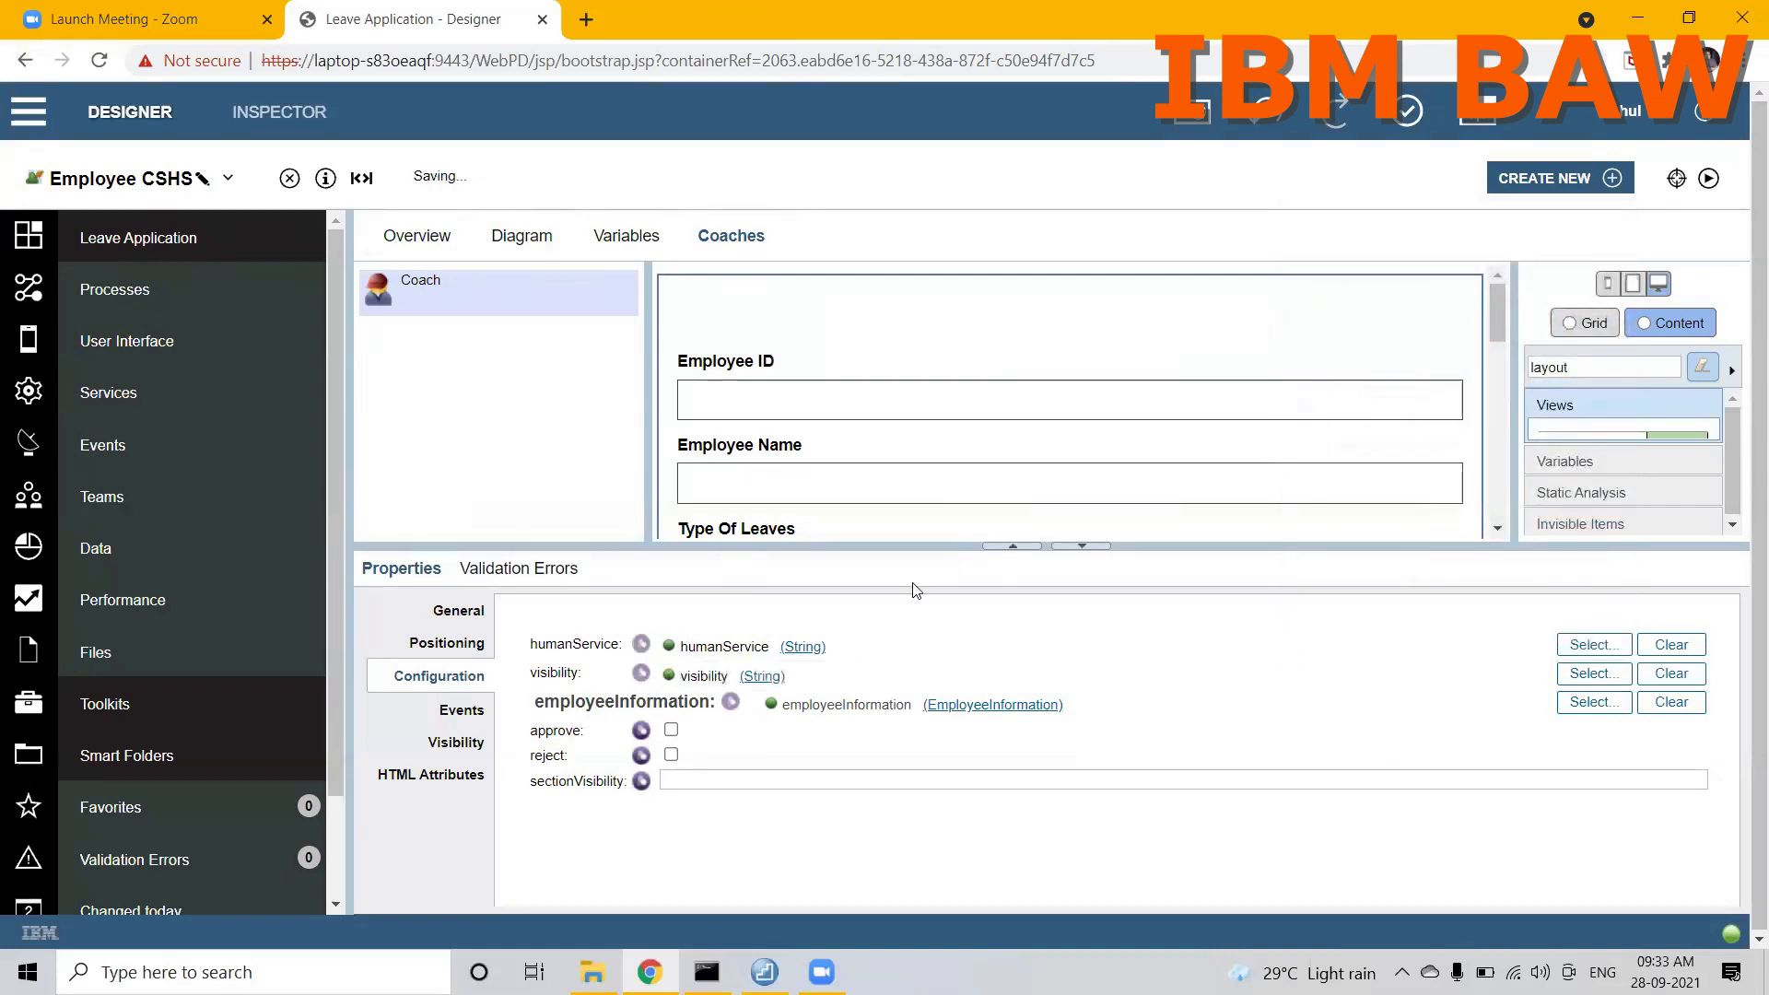
Step: Bind the placed layout's sectionVisibility option to the private variable sectionVisibility
{"action": "left_click", "coordinate": [641, 781]}
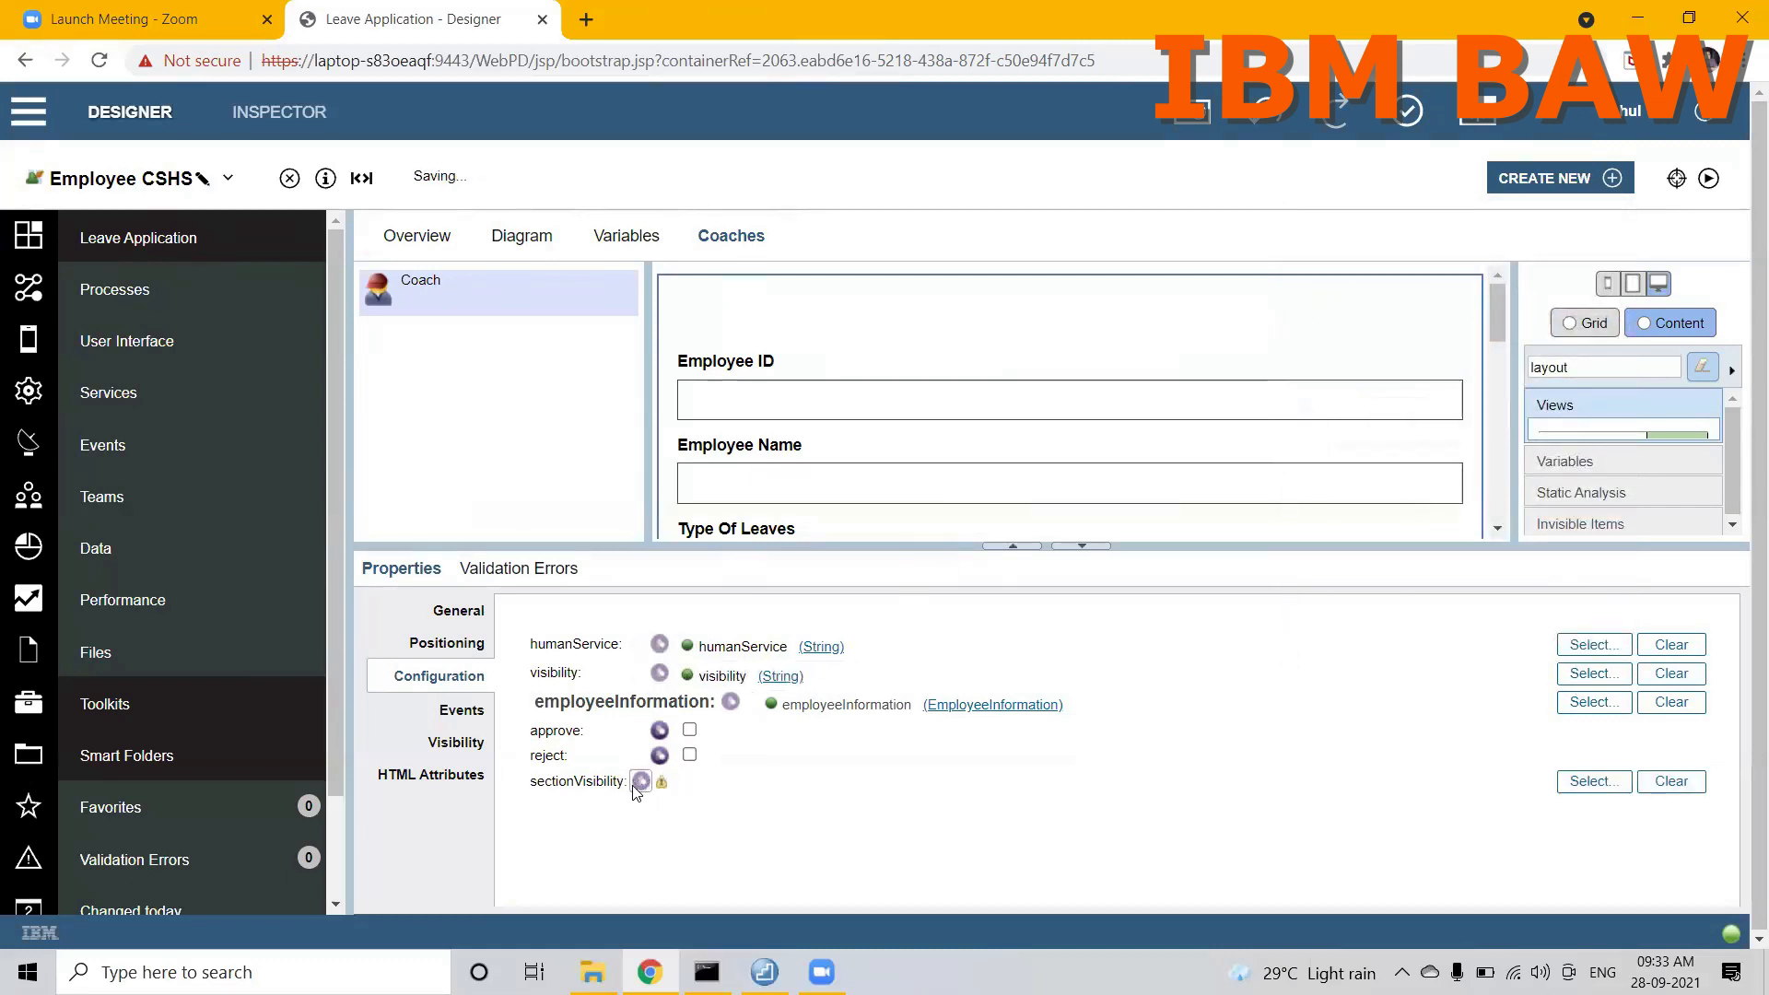
{"action": "left_click", "coordinate": [1585, 781]}
{"action": "left_click", "coordinate": [1382, 489]}
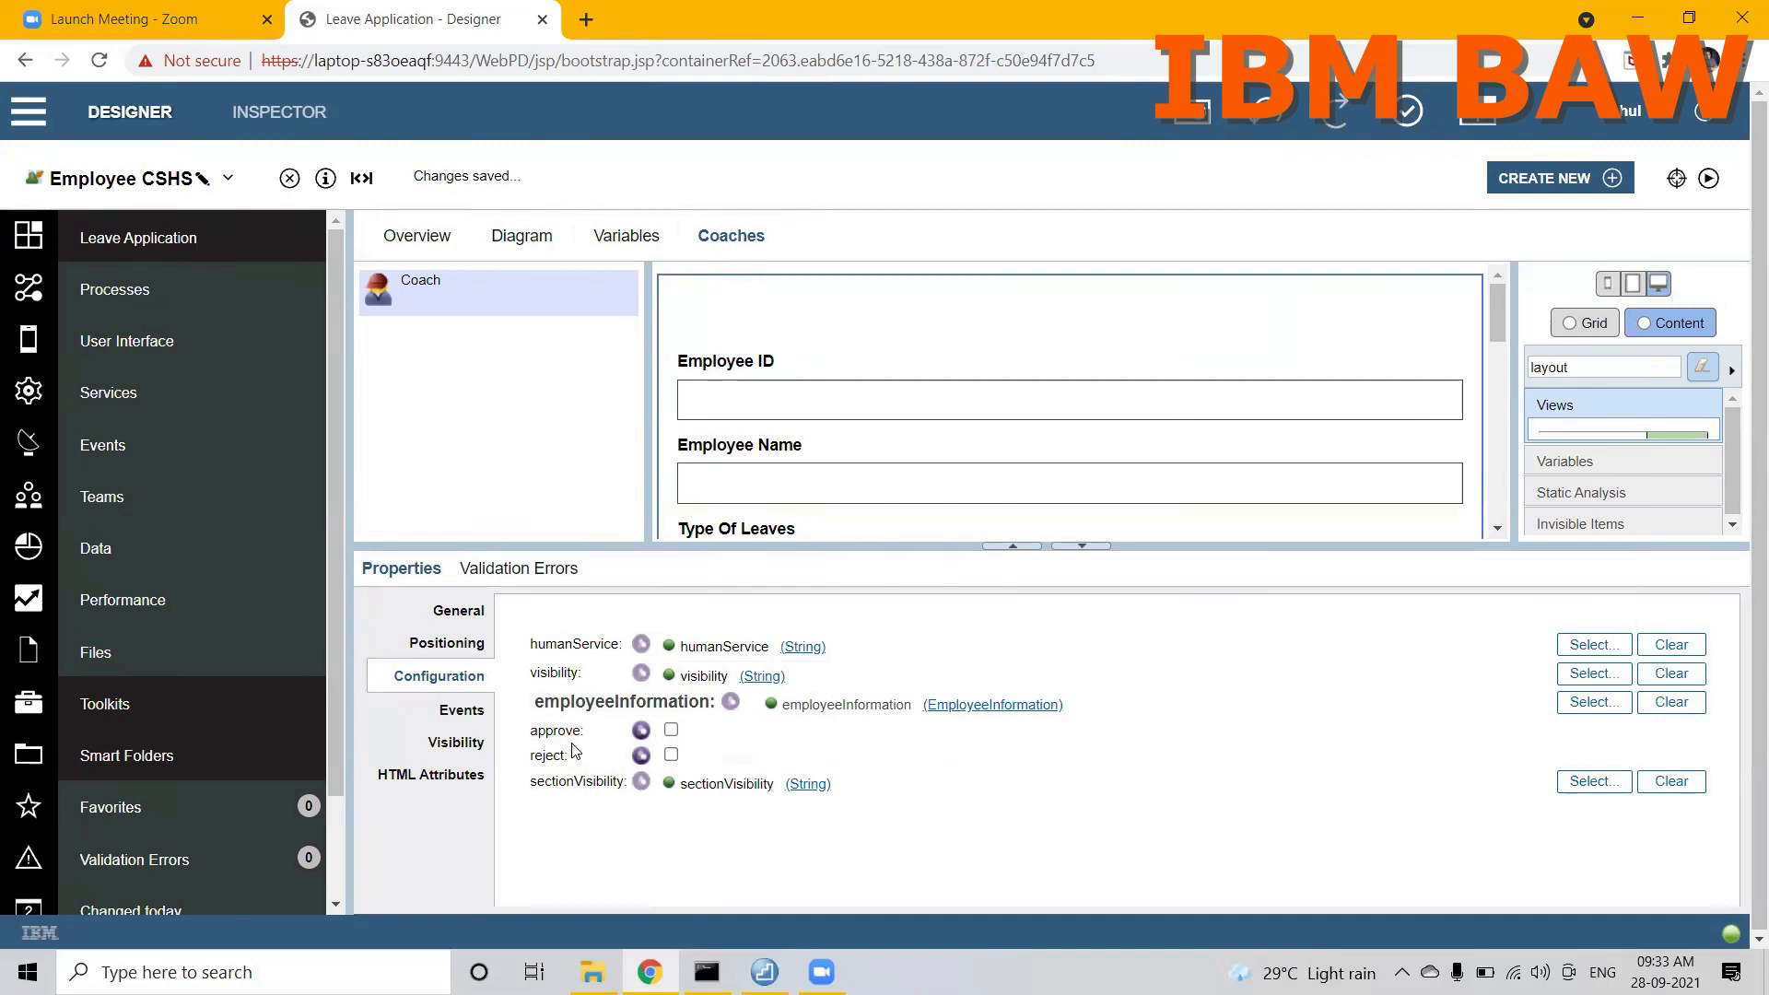
{"action": "left_click_drag", "start_coordinate": [683, 784], "coordinate": [777, 791]}
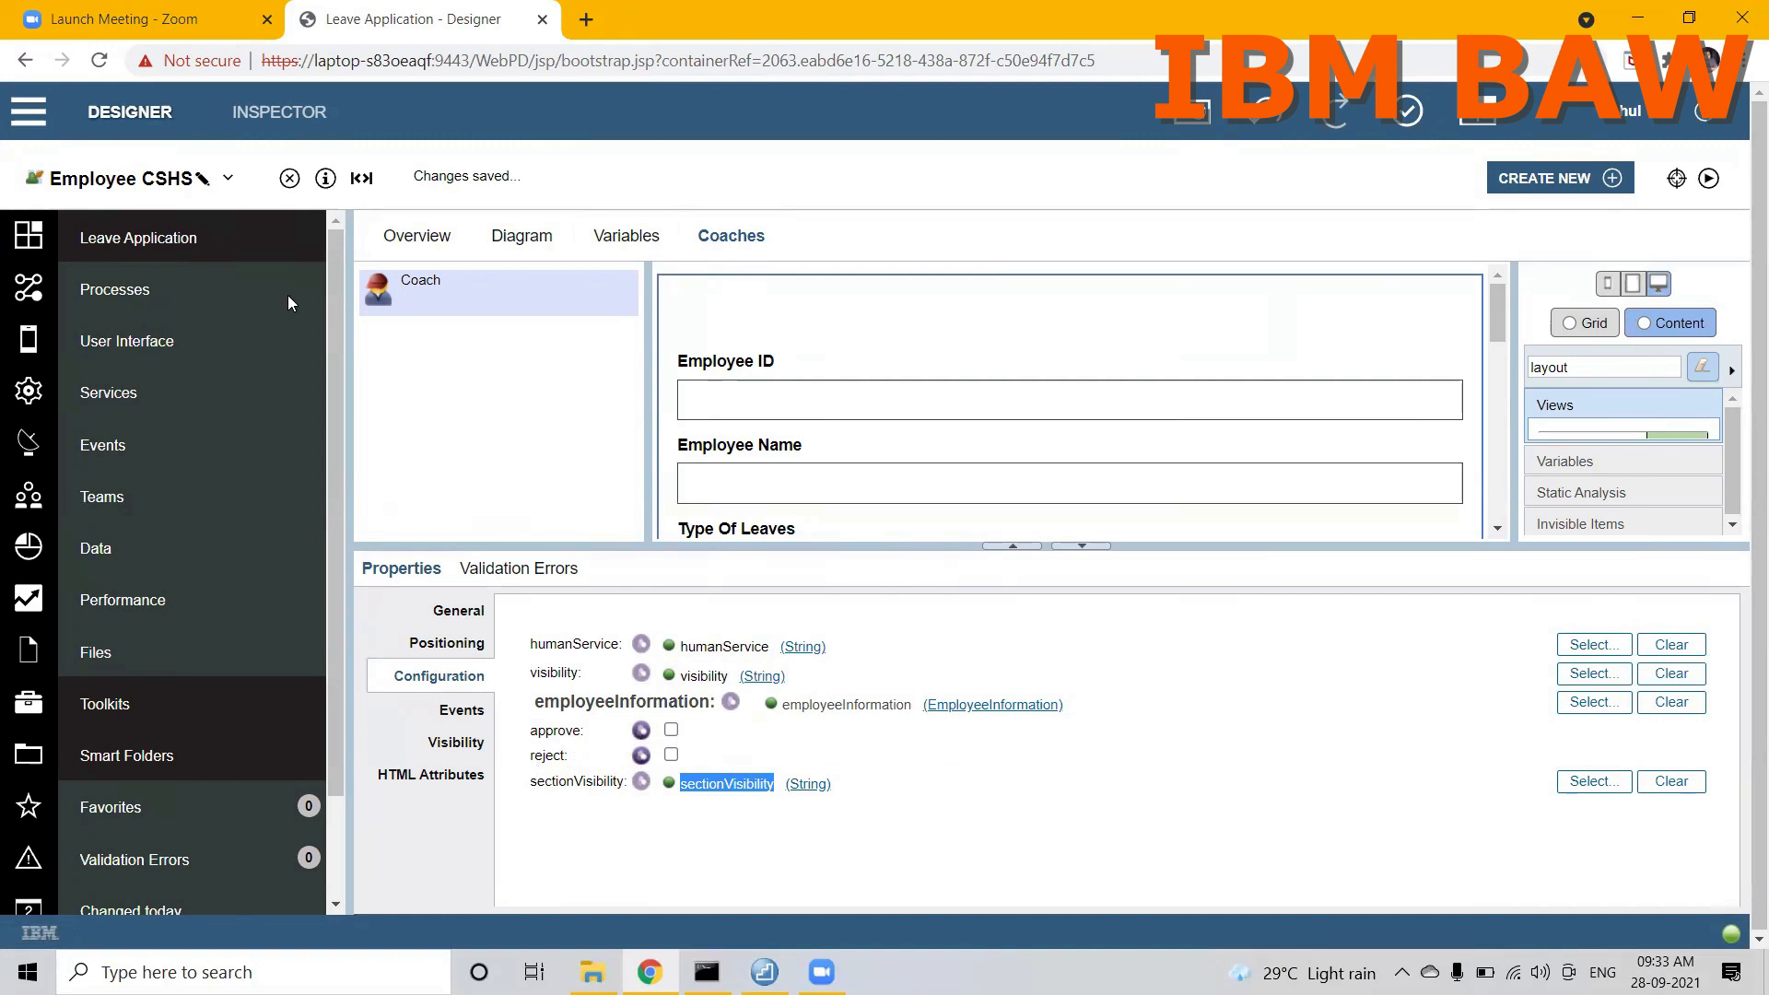
Step: Compare the manager remarks section's visibility binding in LeaveApplicationLayout with the layout's option bindings in the Employee CSHS coach
{"action": "left_click", "coordinate": [227, 177]}
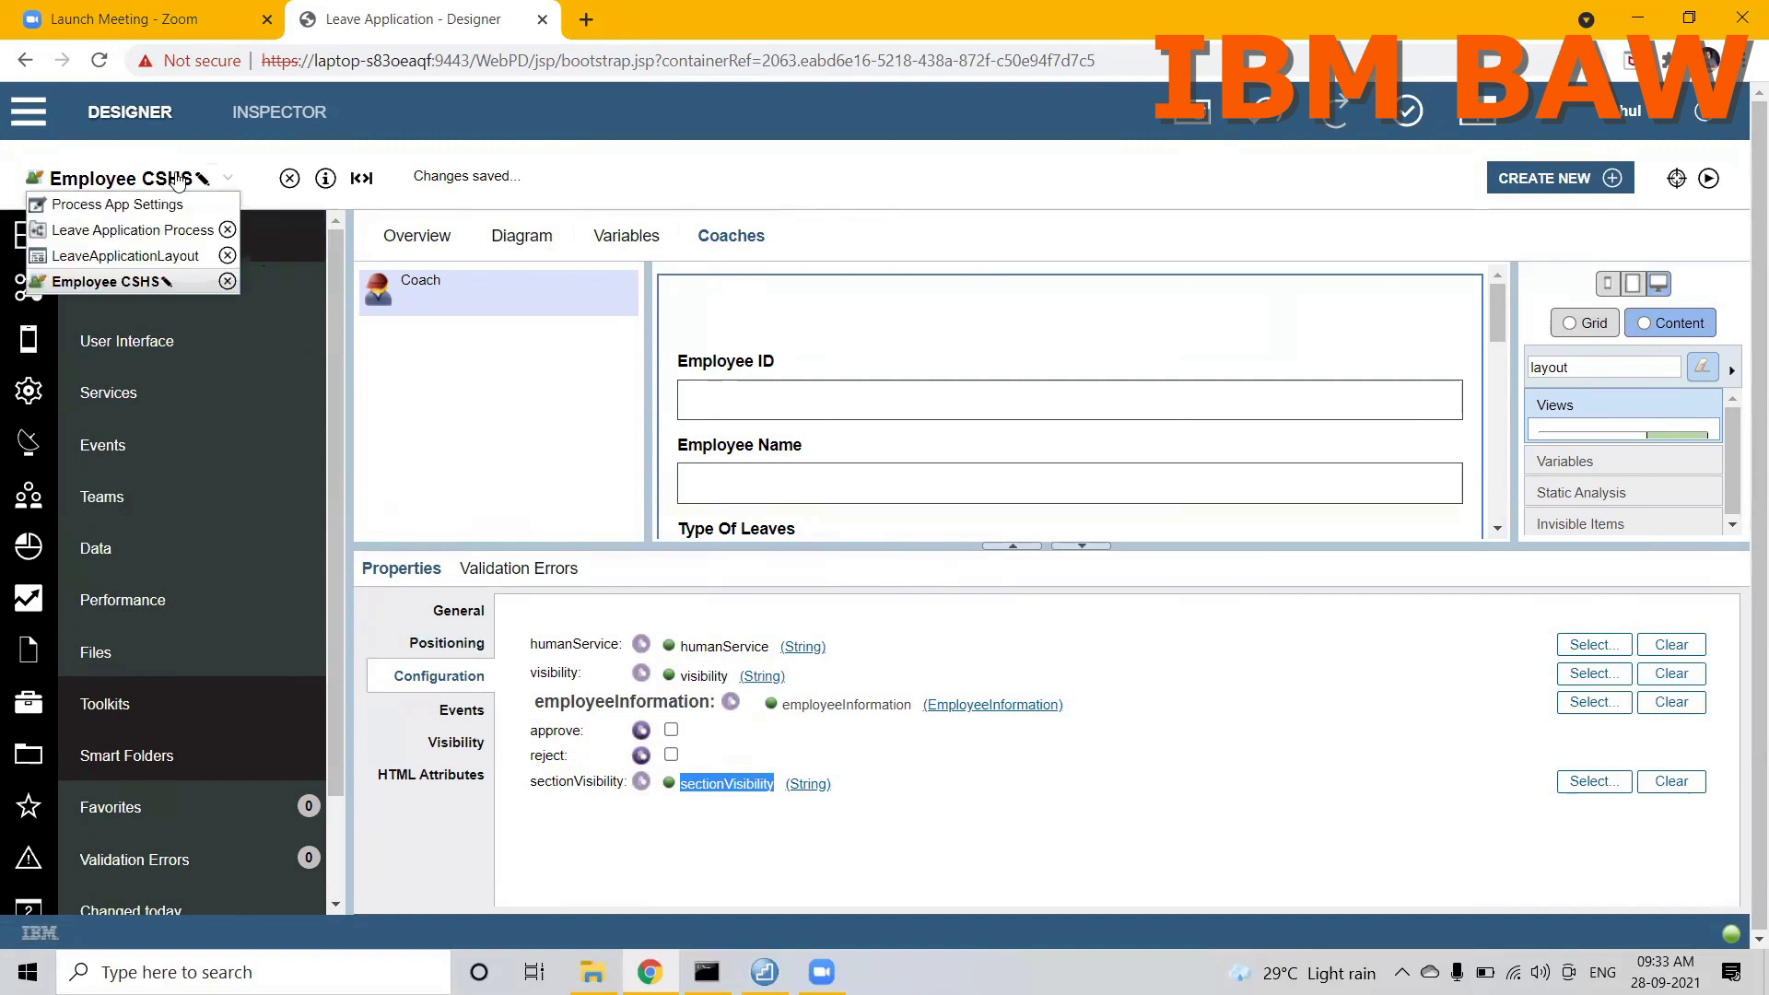
{"action": "left_click", "coordinate": [113, 255]}
{"action": "left_click_drag", "start_coordinate": [1441, 411], "coordinate": [1437, 615]}
{"action": "left_click", "coordinate": [1204, 498]}
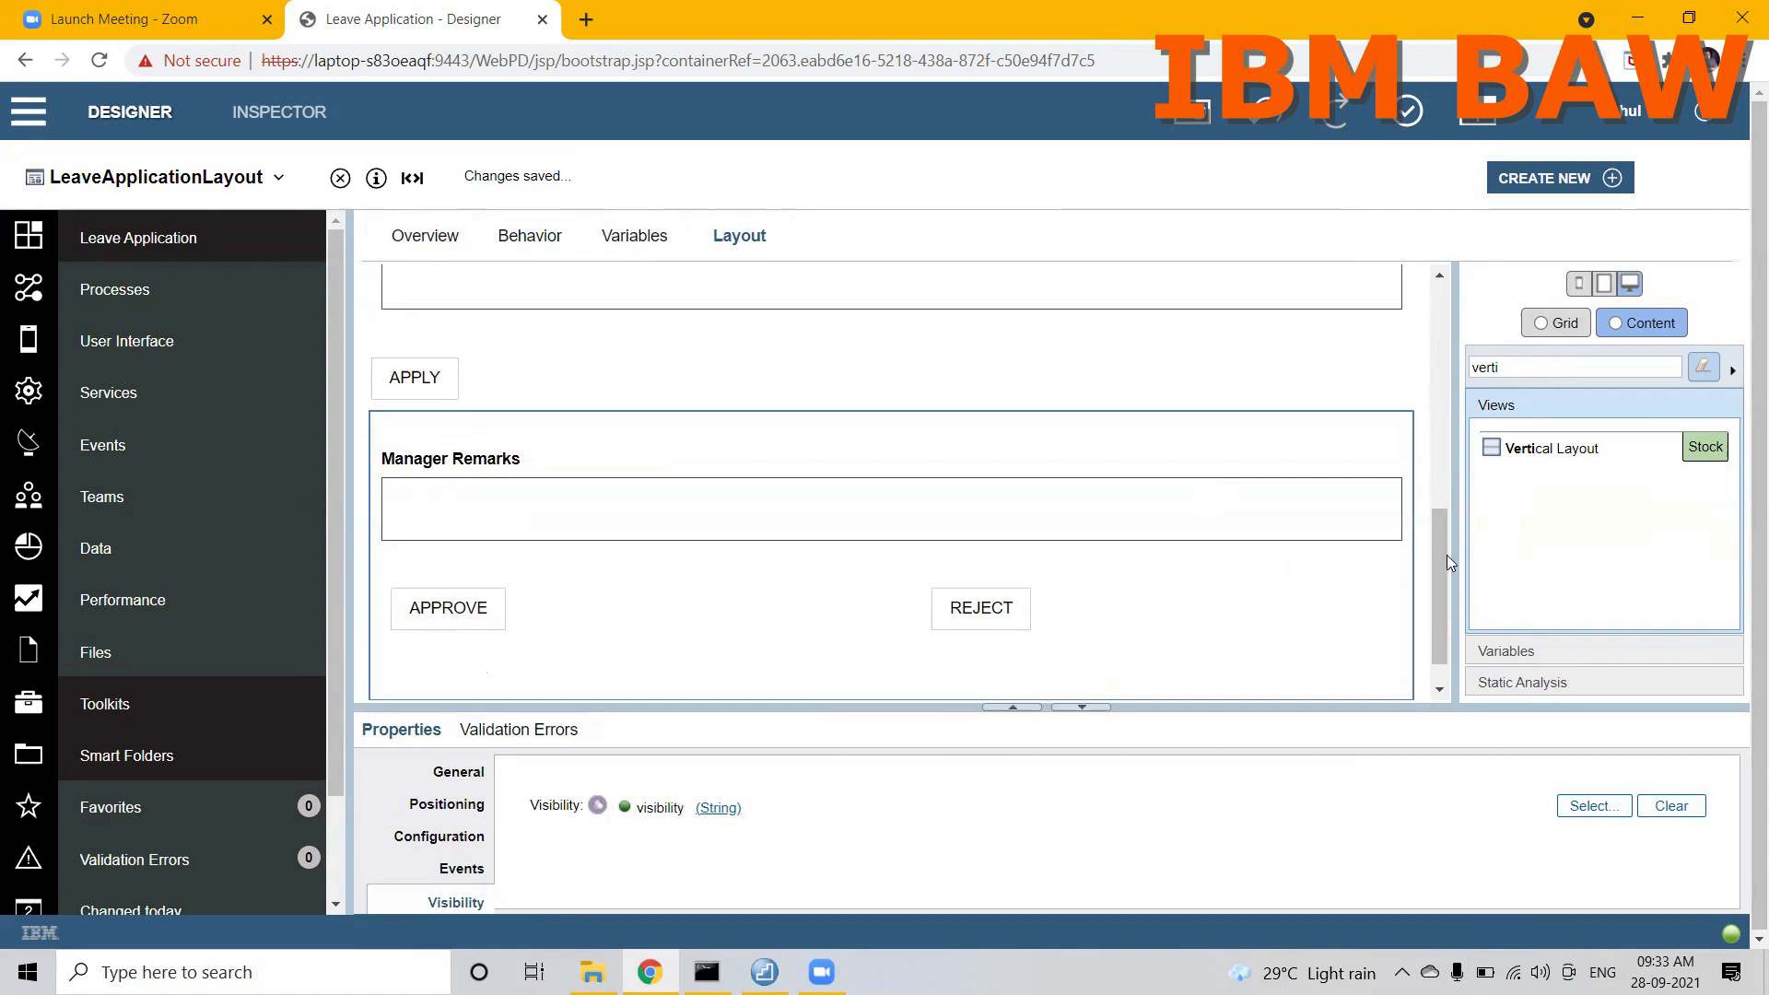
{"action": "left_click_drag", "start_coordinate": [1439, 554], "coordinate": [1439, 566]}
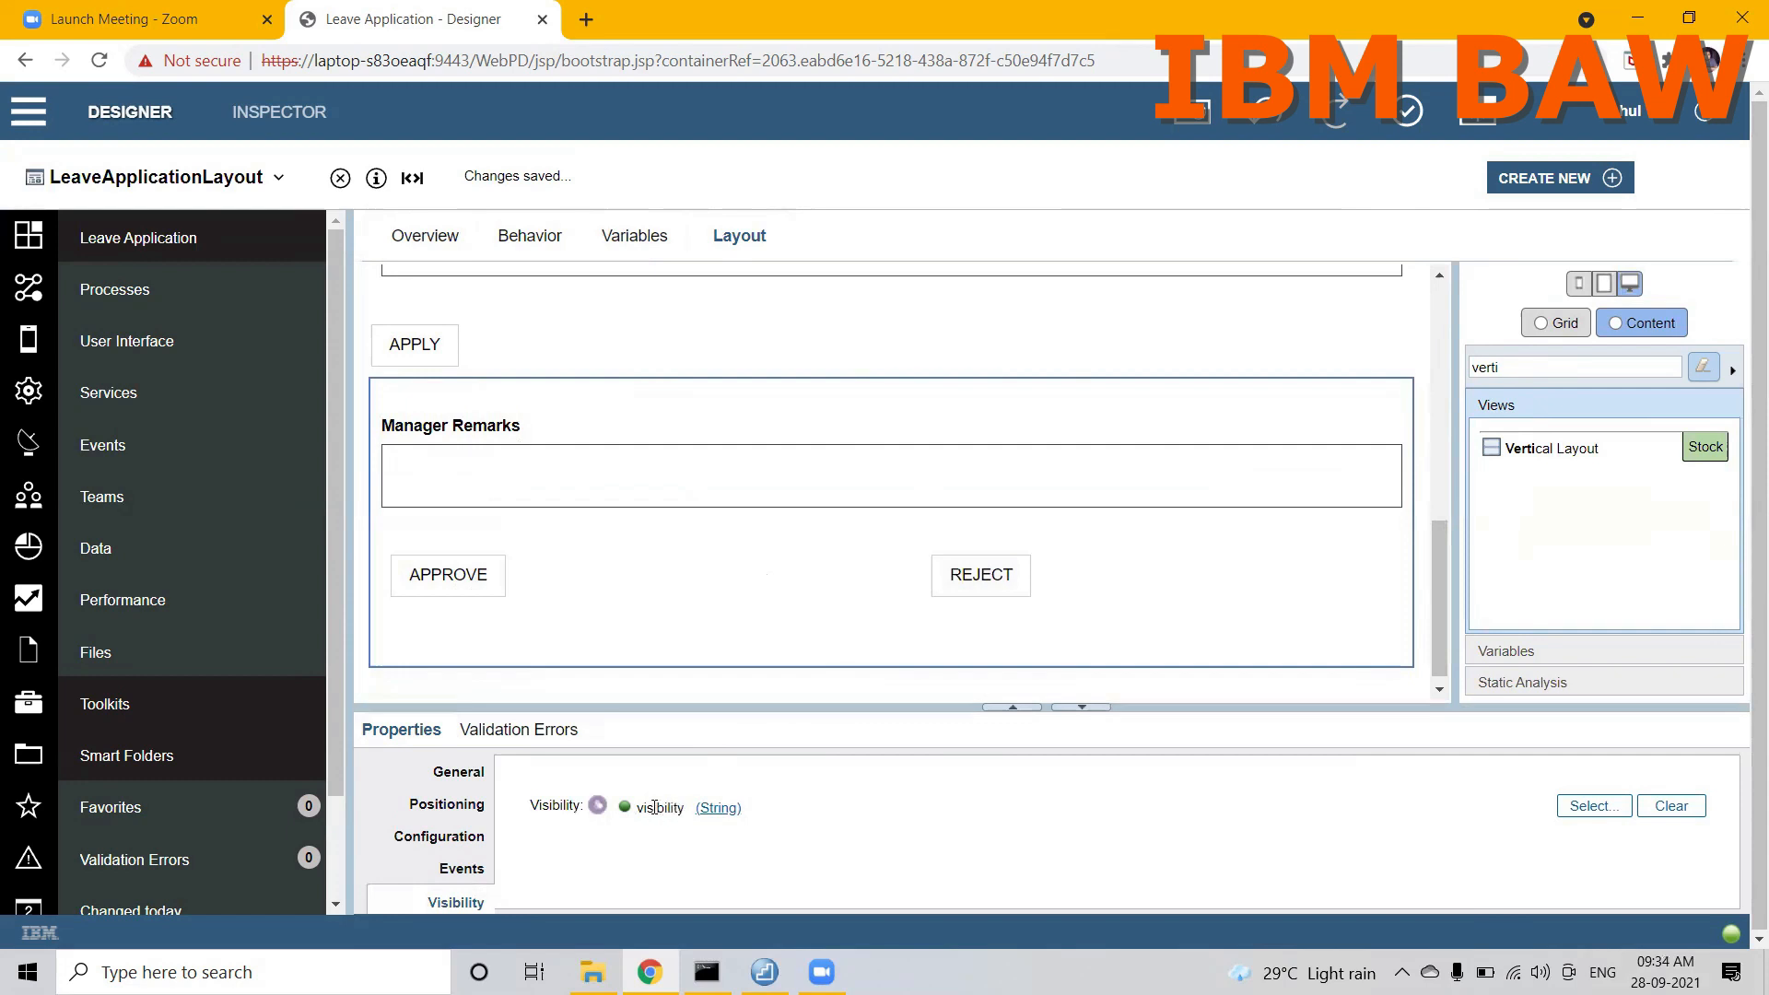
{"action": "left_click", "coordinate": [273, 177]}
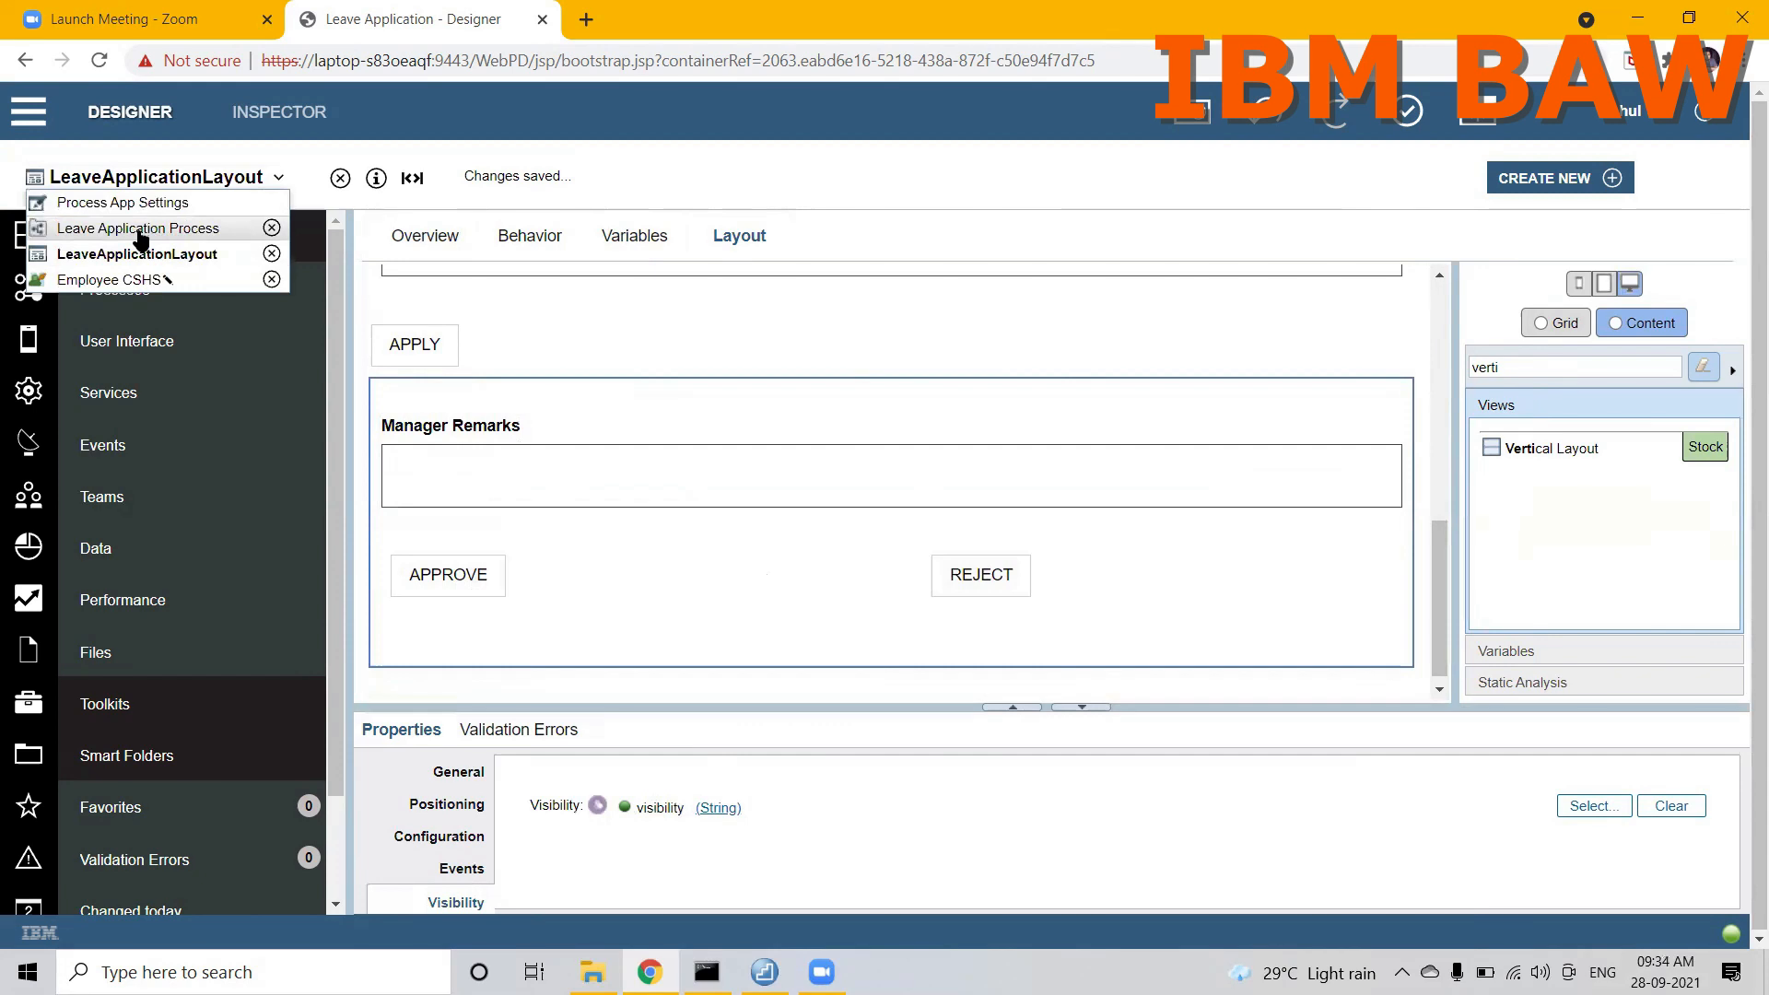
{"action": "left_click", "coordinate": [109, 280]}
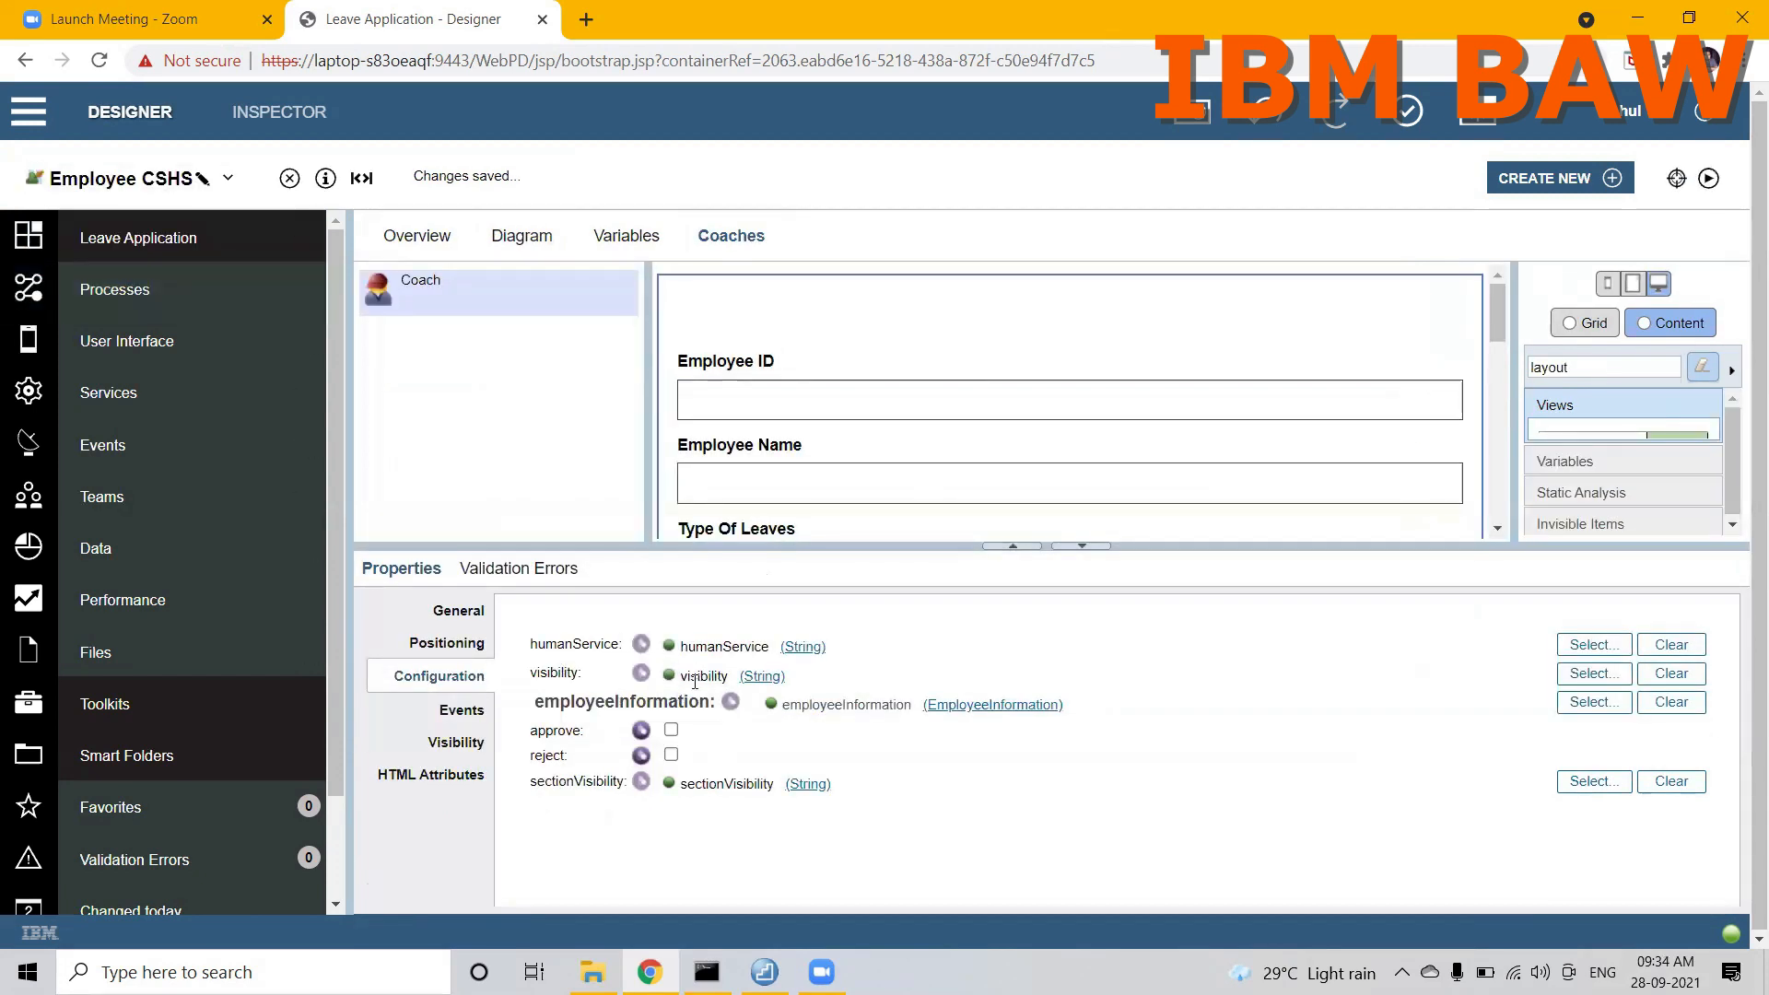
{"action": "left_click_drag", "start_coordinate": [693, 678], "coordinate": [730, 678]}
{"action": "left_click_drag", "start_coordinate": [1497, 315], "coordinate": [1507, 502]}
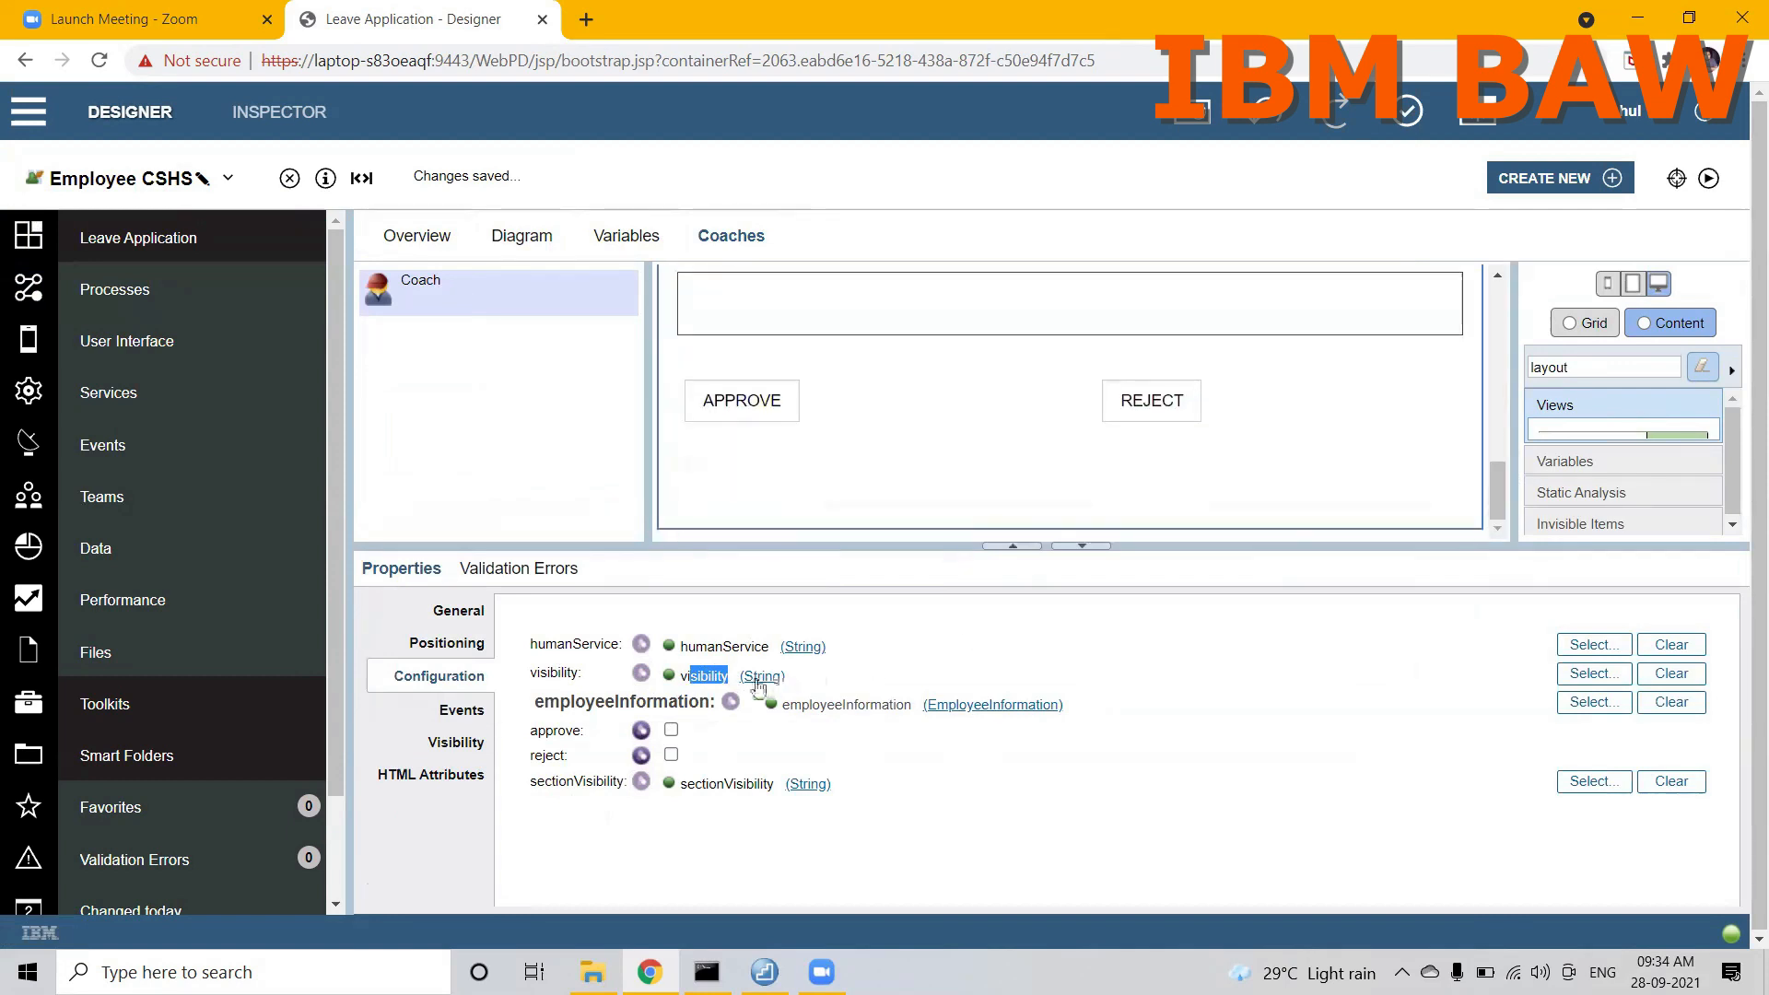
{"action": "left_click", "coordinate": [707, 675]}
Step: Open the Populate Type Of Leave script in the Employee CSHS diagram and insert blank lines above the employeeInformation initialisation
{"action": "left_click", "coordinate": [522, 238]}
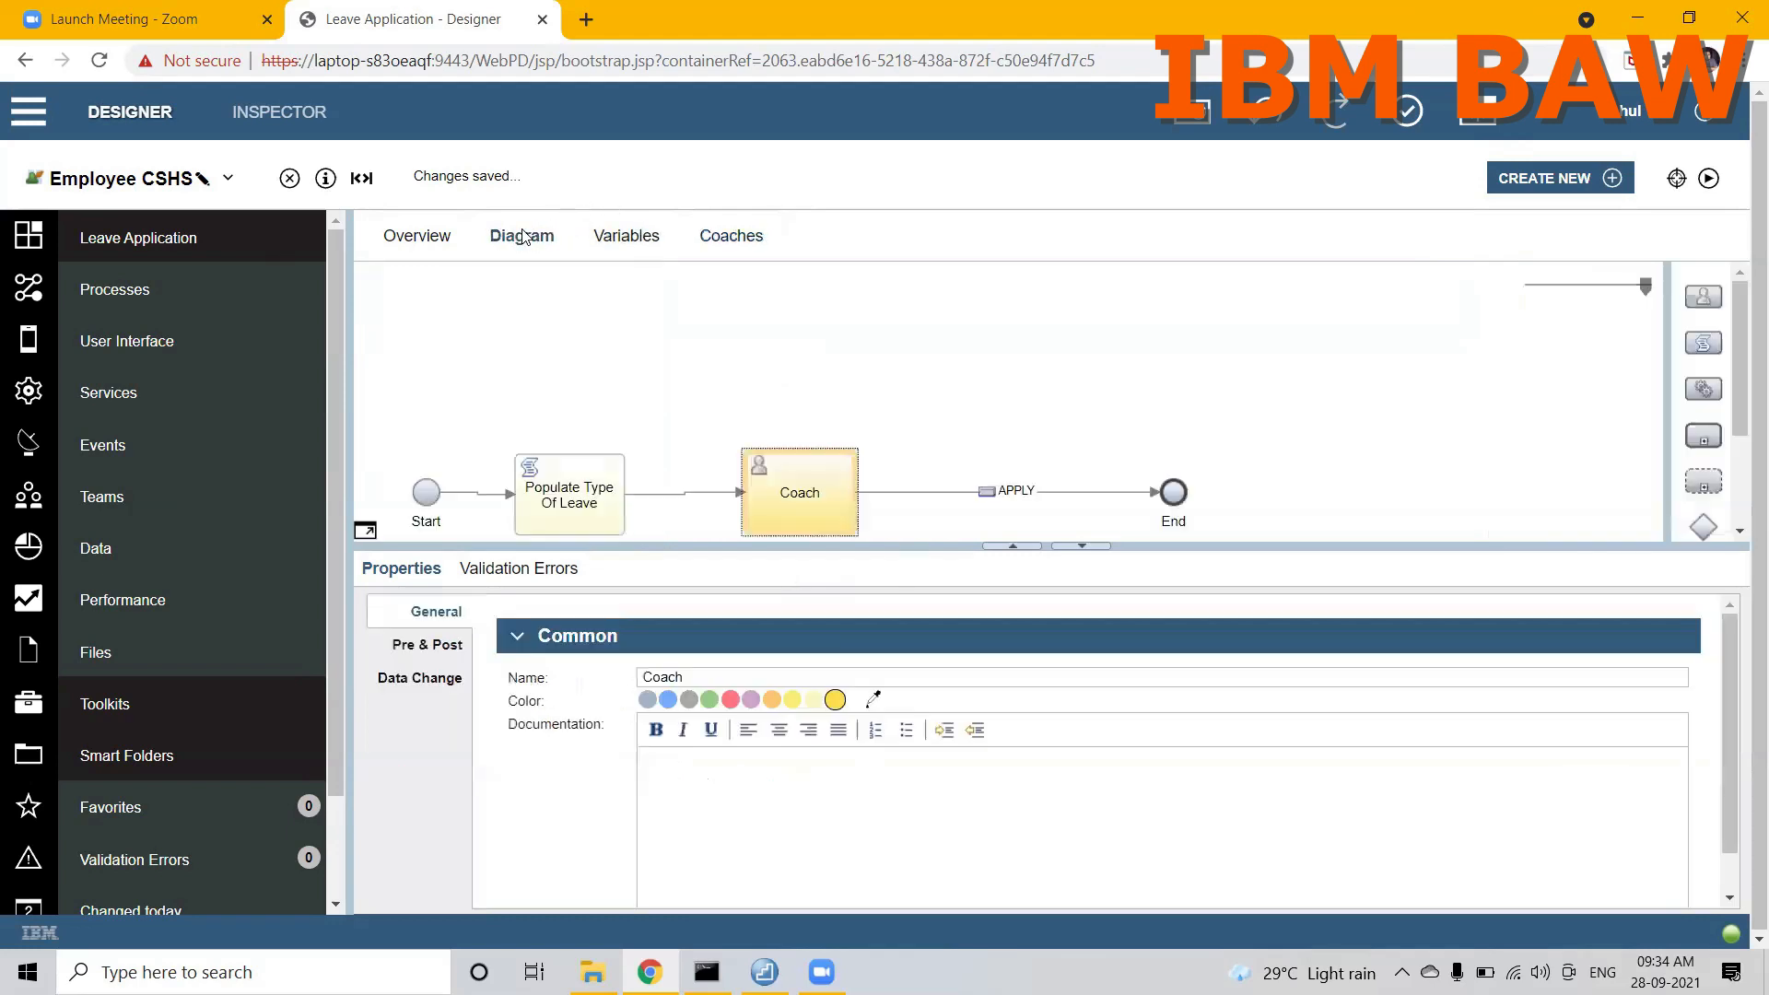
{"action": "left_click", "coordinate": [544, 490]}
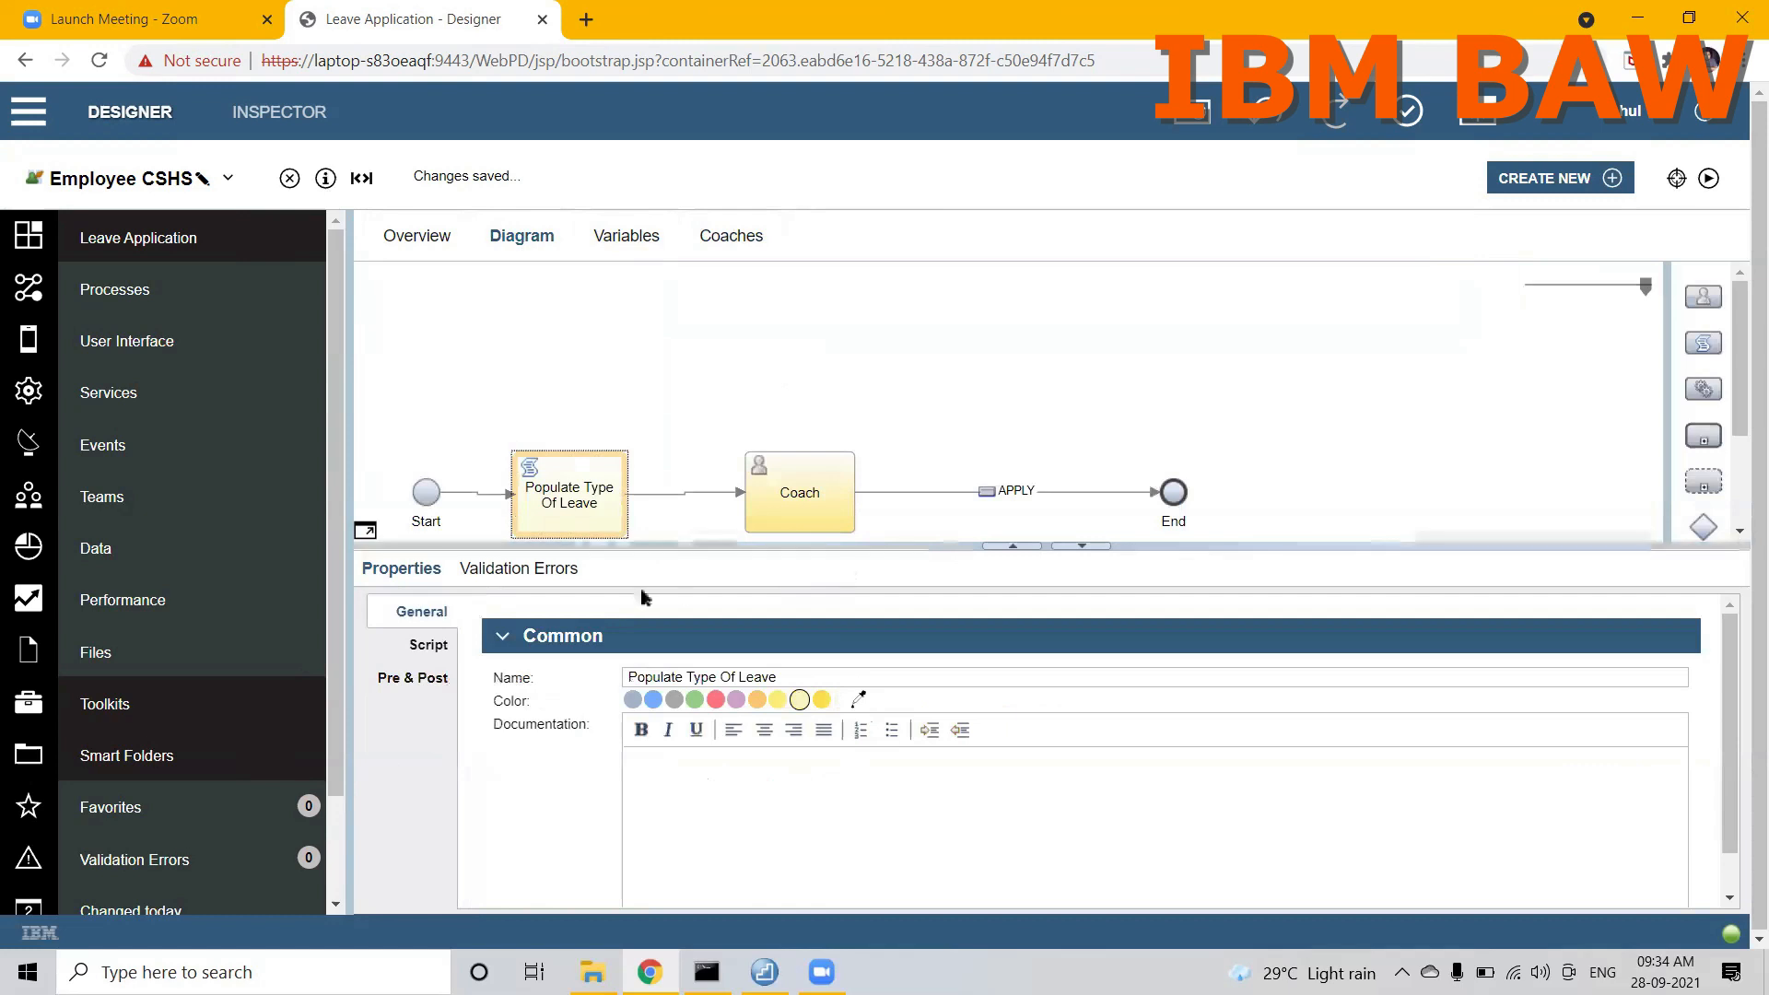
{"action": "left_click", "coordinate": [427, 646]}
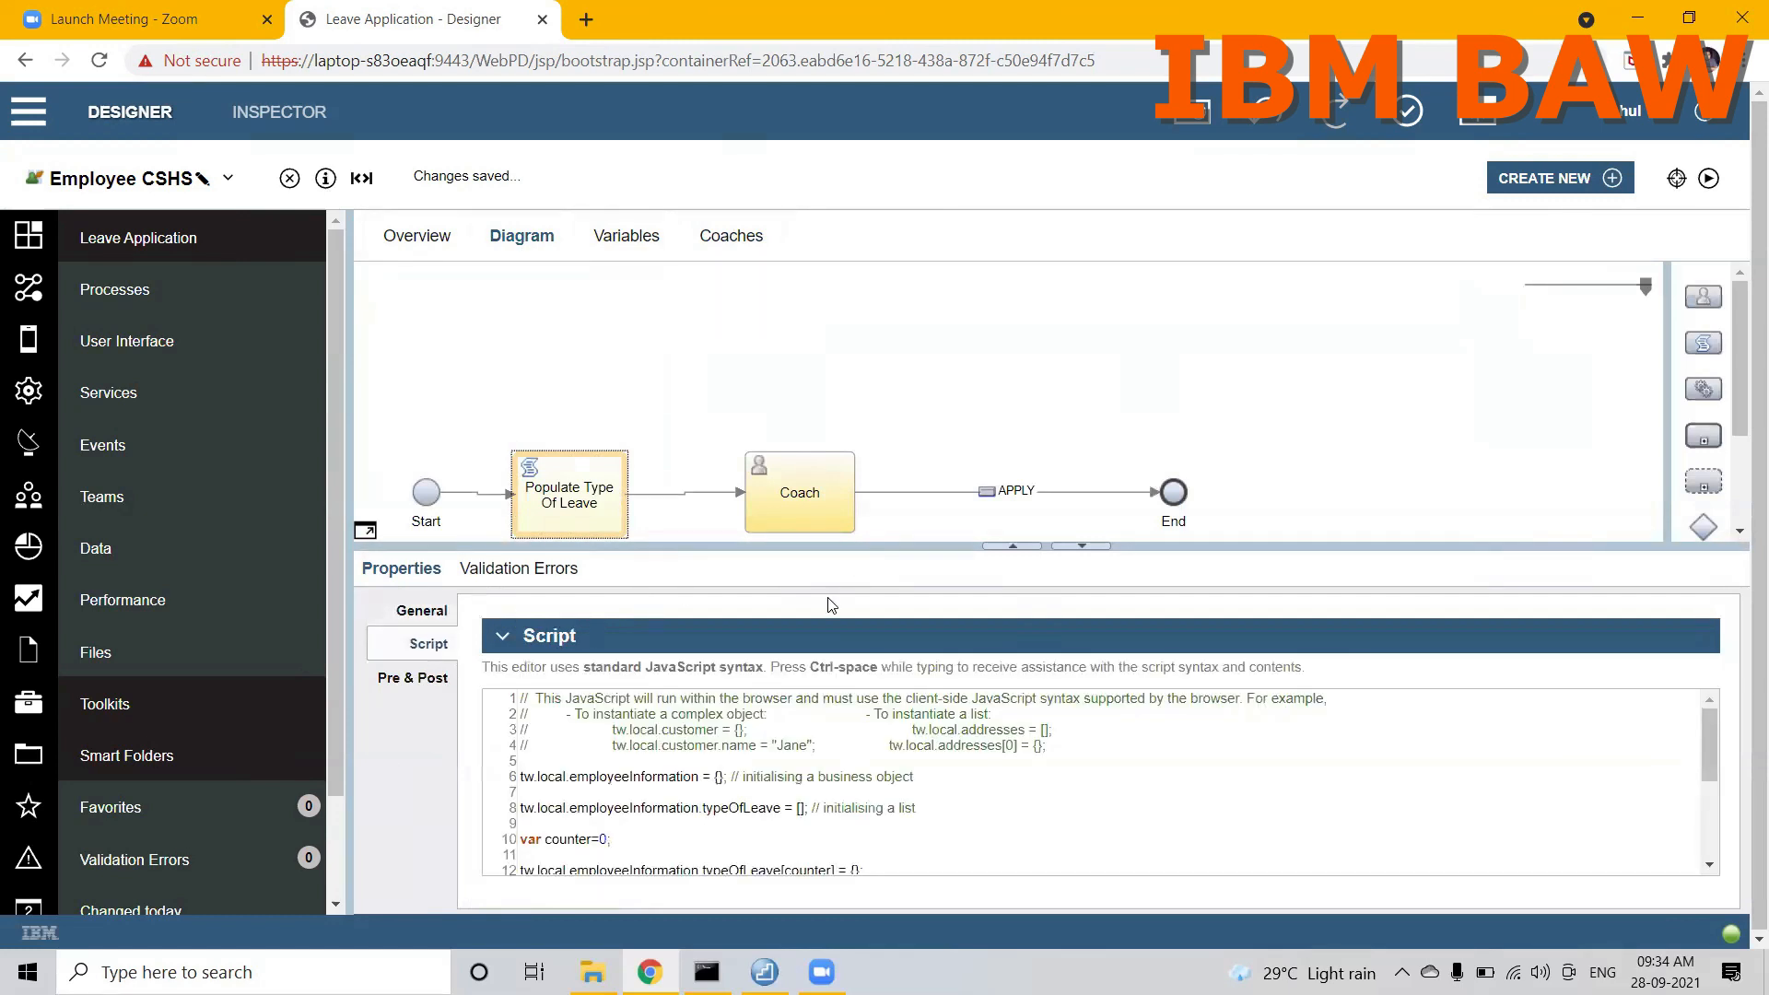
{"action": "left_click_drag", "start_coordinate": [928, 286], "coordinate": [894, 228]}
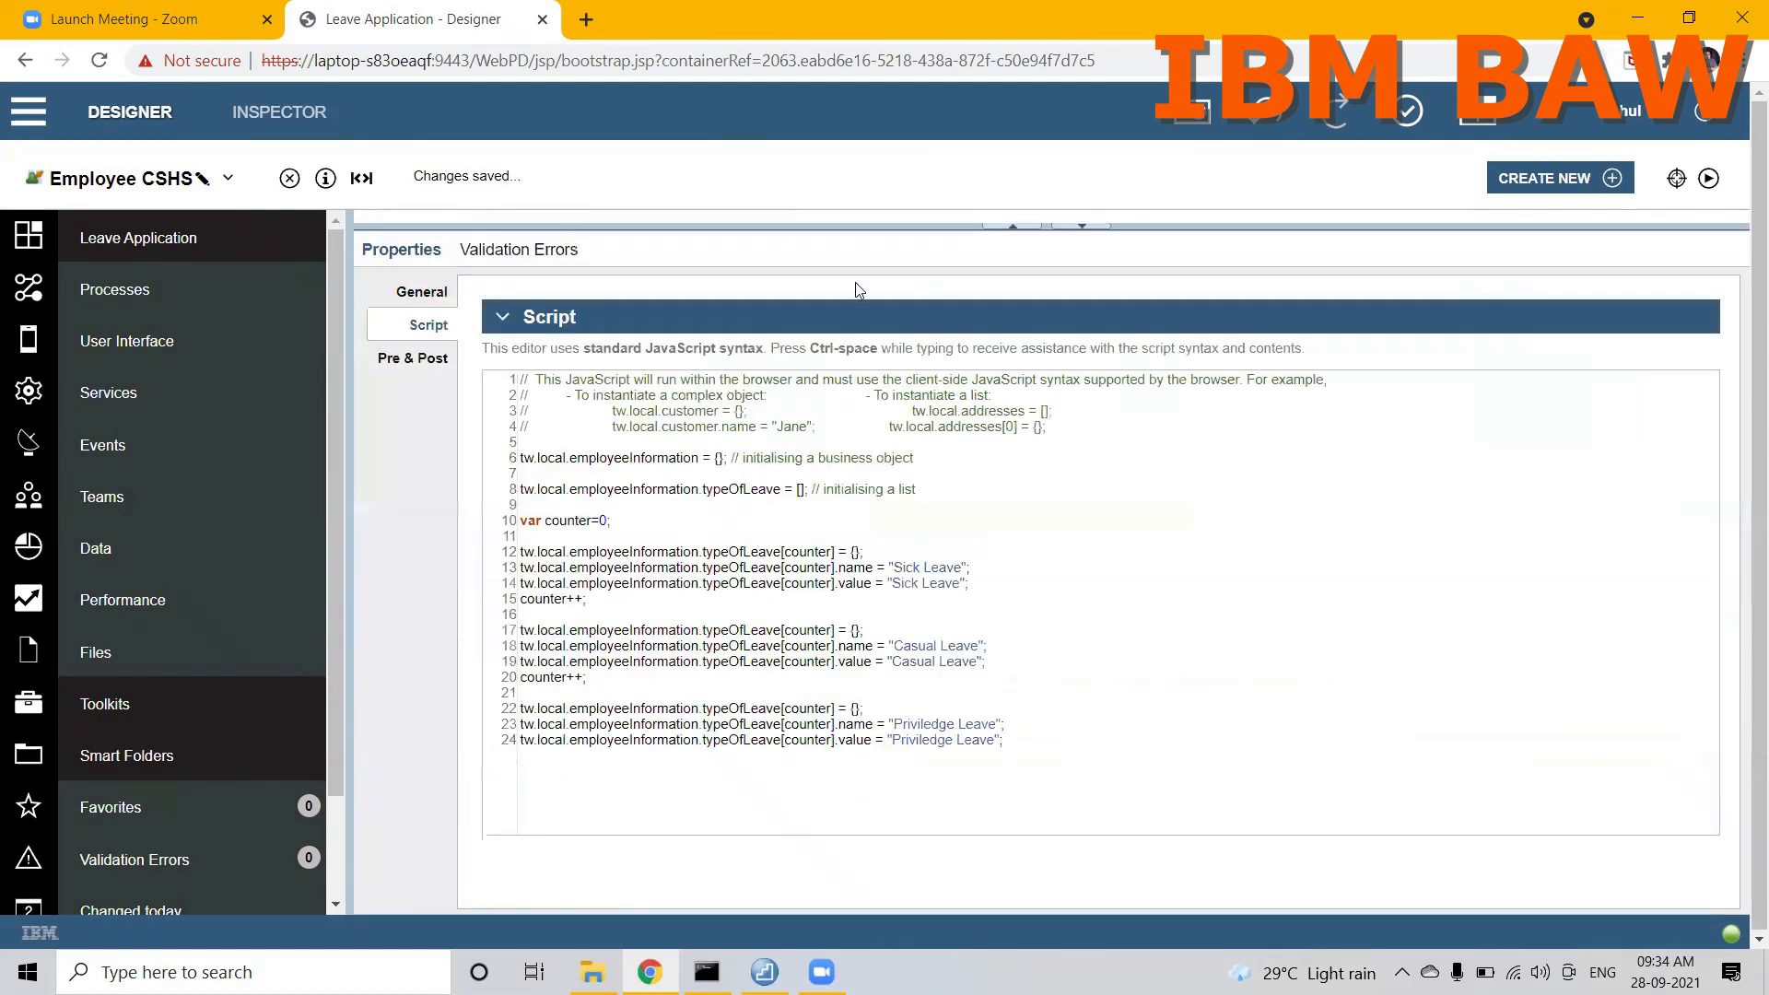
{"action": "left_click", "coordinate": [545, 783]}
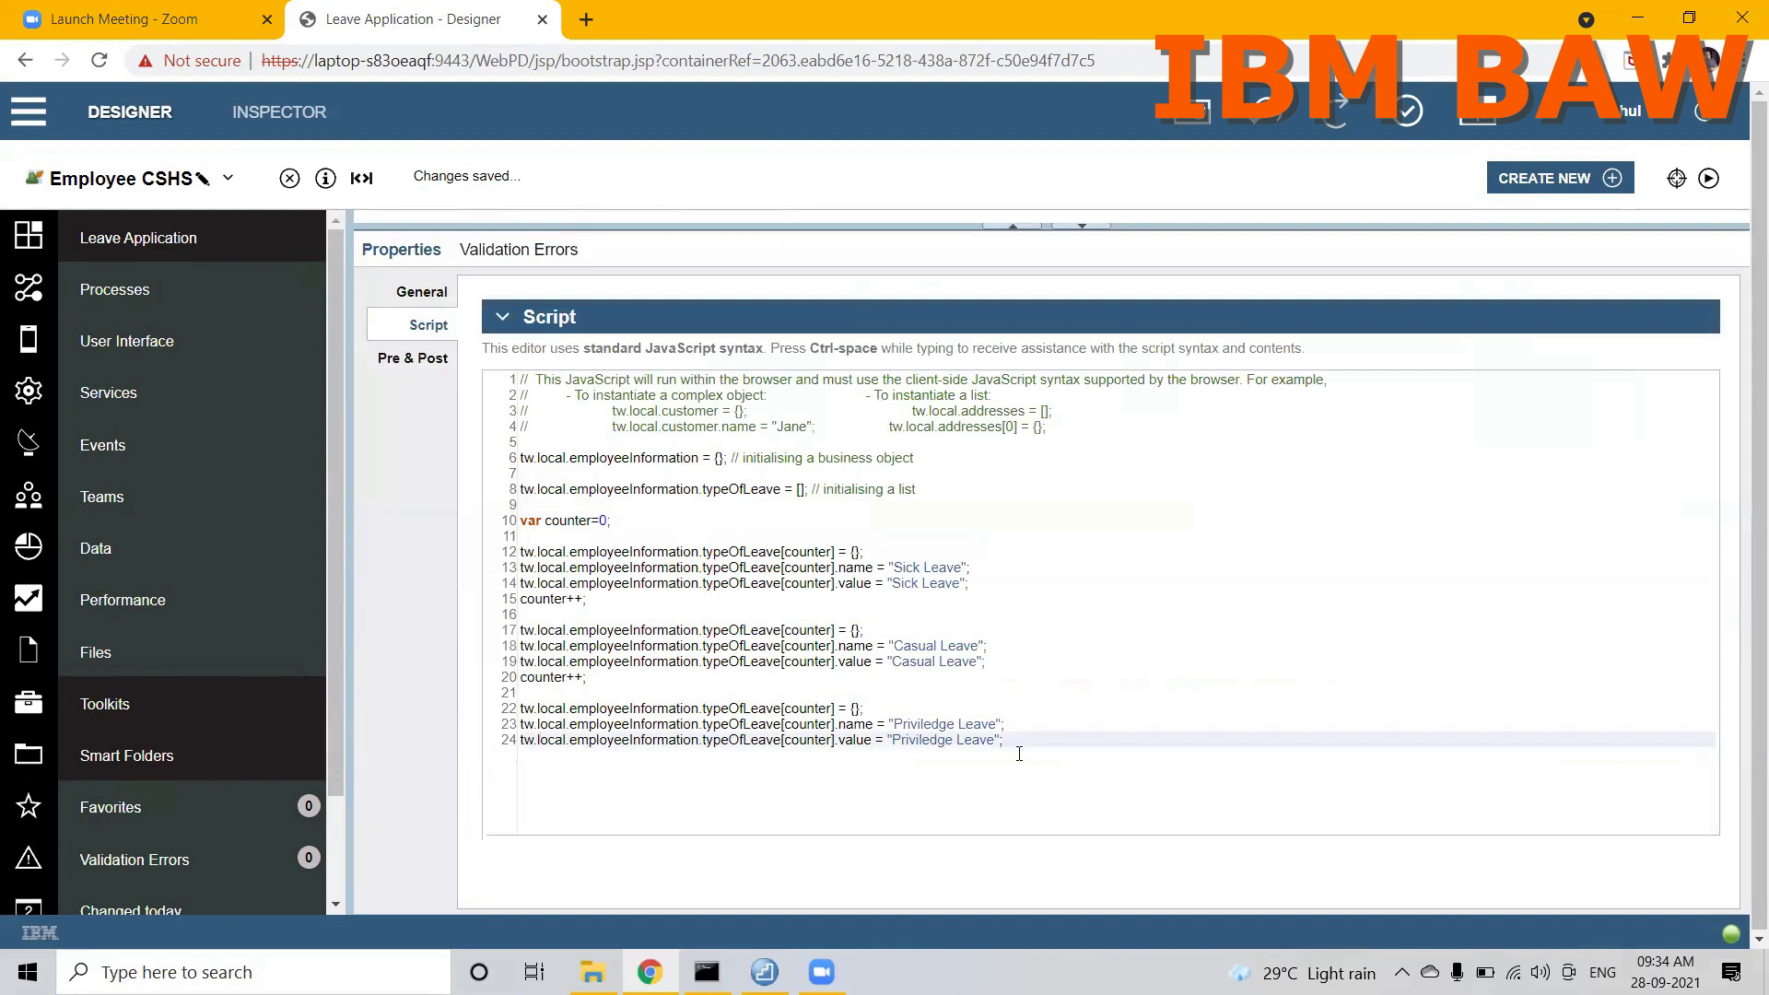
{"action": "left_click", "coordinate": [541, 441]}
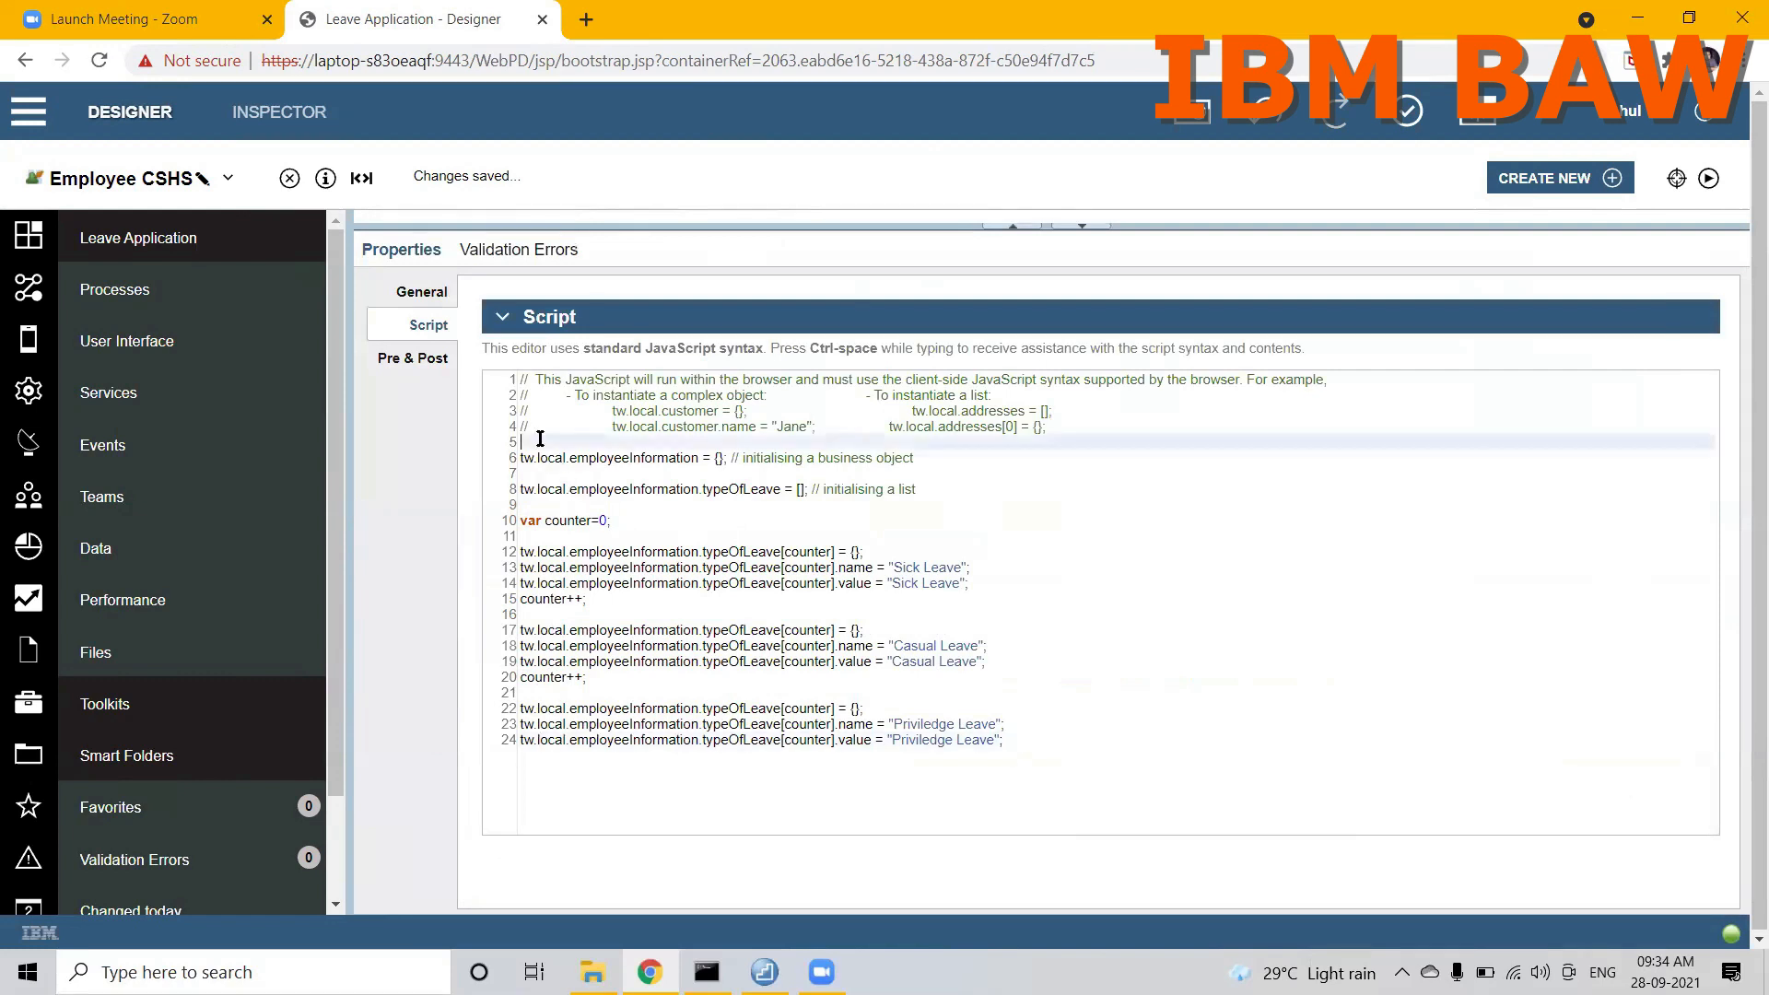
{"action": "key", "text": "Return"}
{"action": "key", "text": "Return"}
{"action": "key", "text": "Return"}
{"action": "key", "text": "Return"}
{"action": "key", "text": "Up"}
{"action": "key", "text": "Up"}
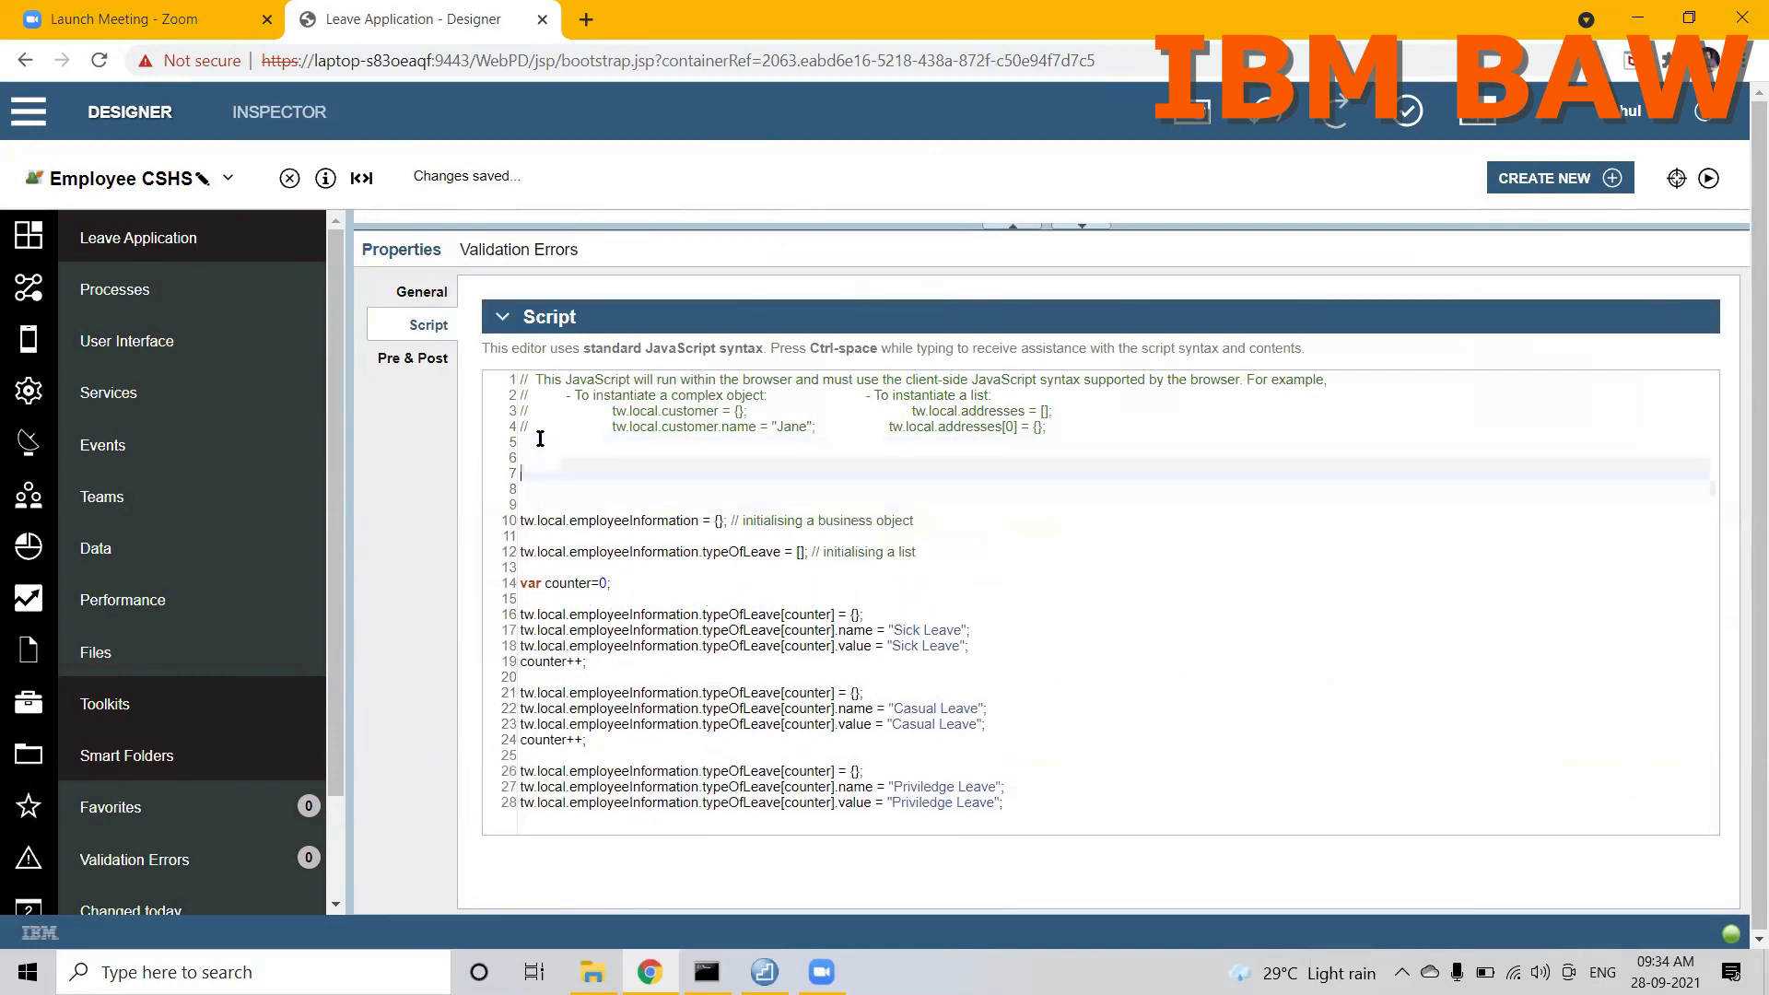
Step: Add the script line tw.local.visibility = "NONE"; above the employeeInformation initialisation
{"action": "type", "text": "tw.local.vi"}
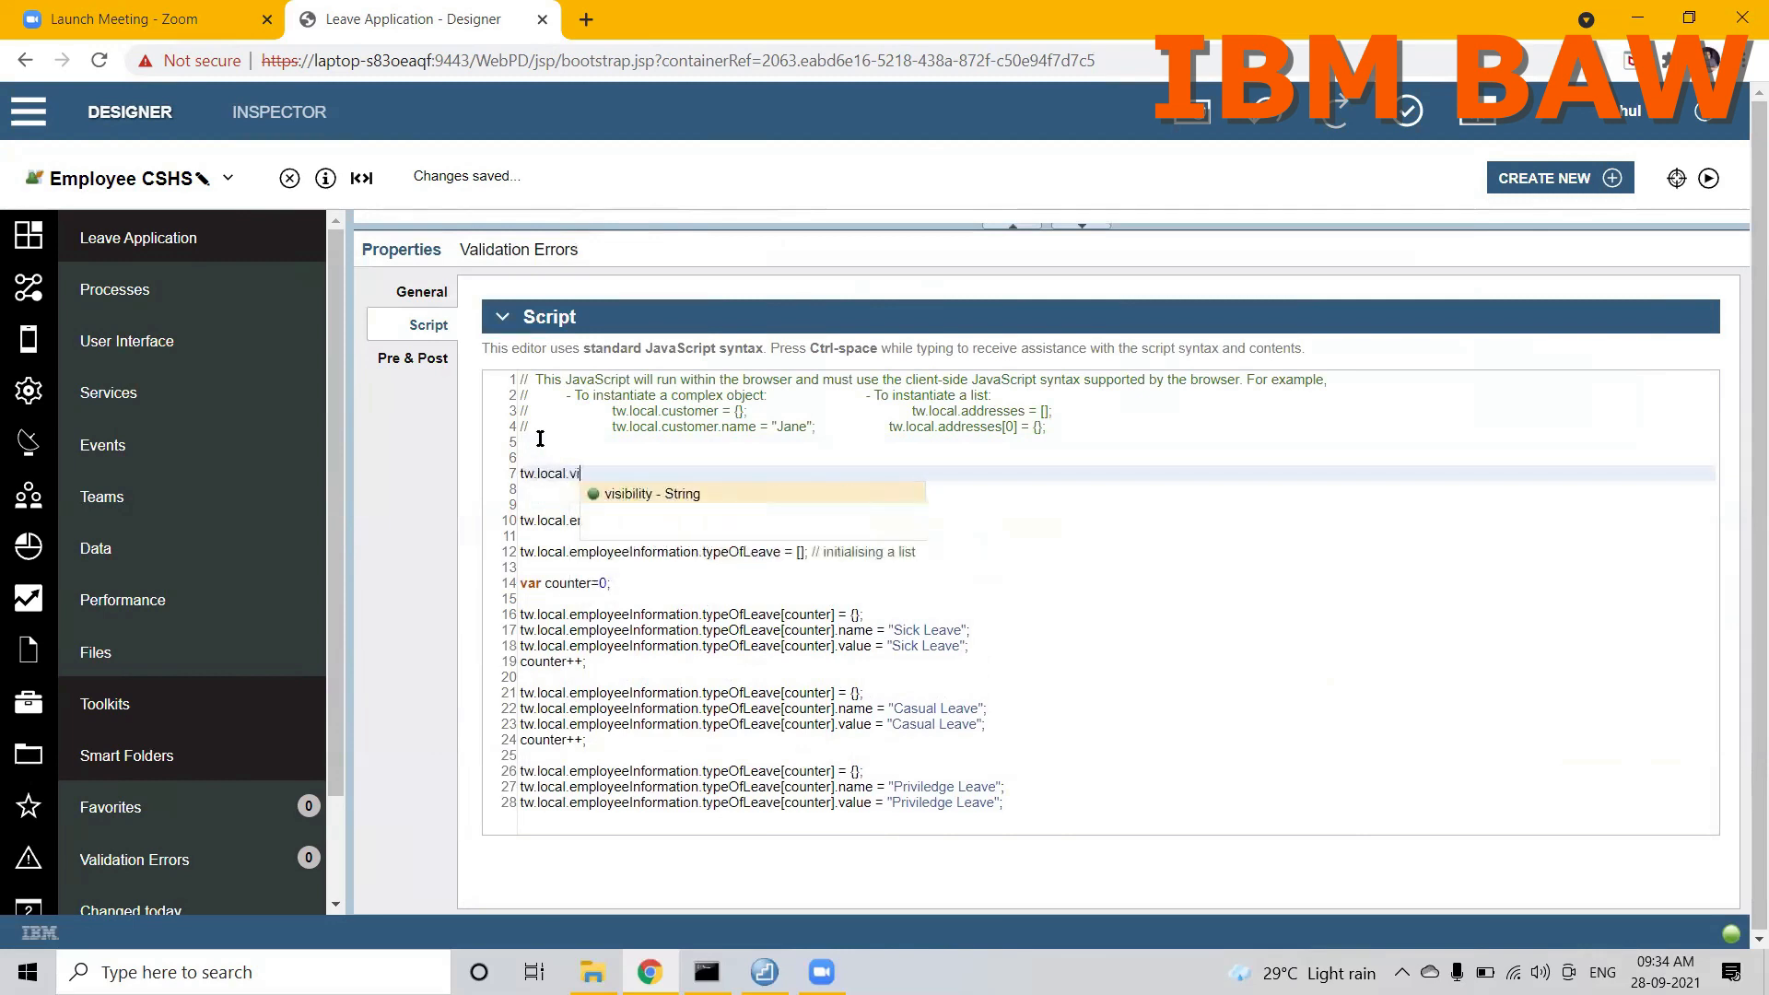
{"action": "key", "text": "Return"}
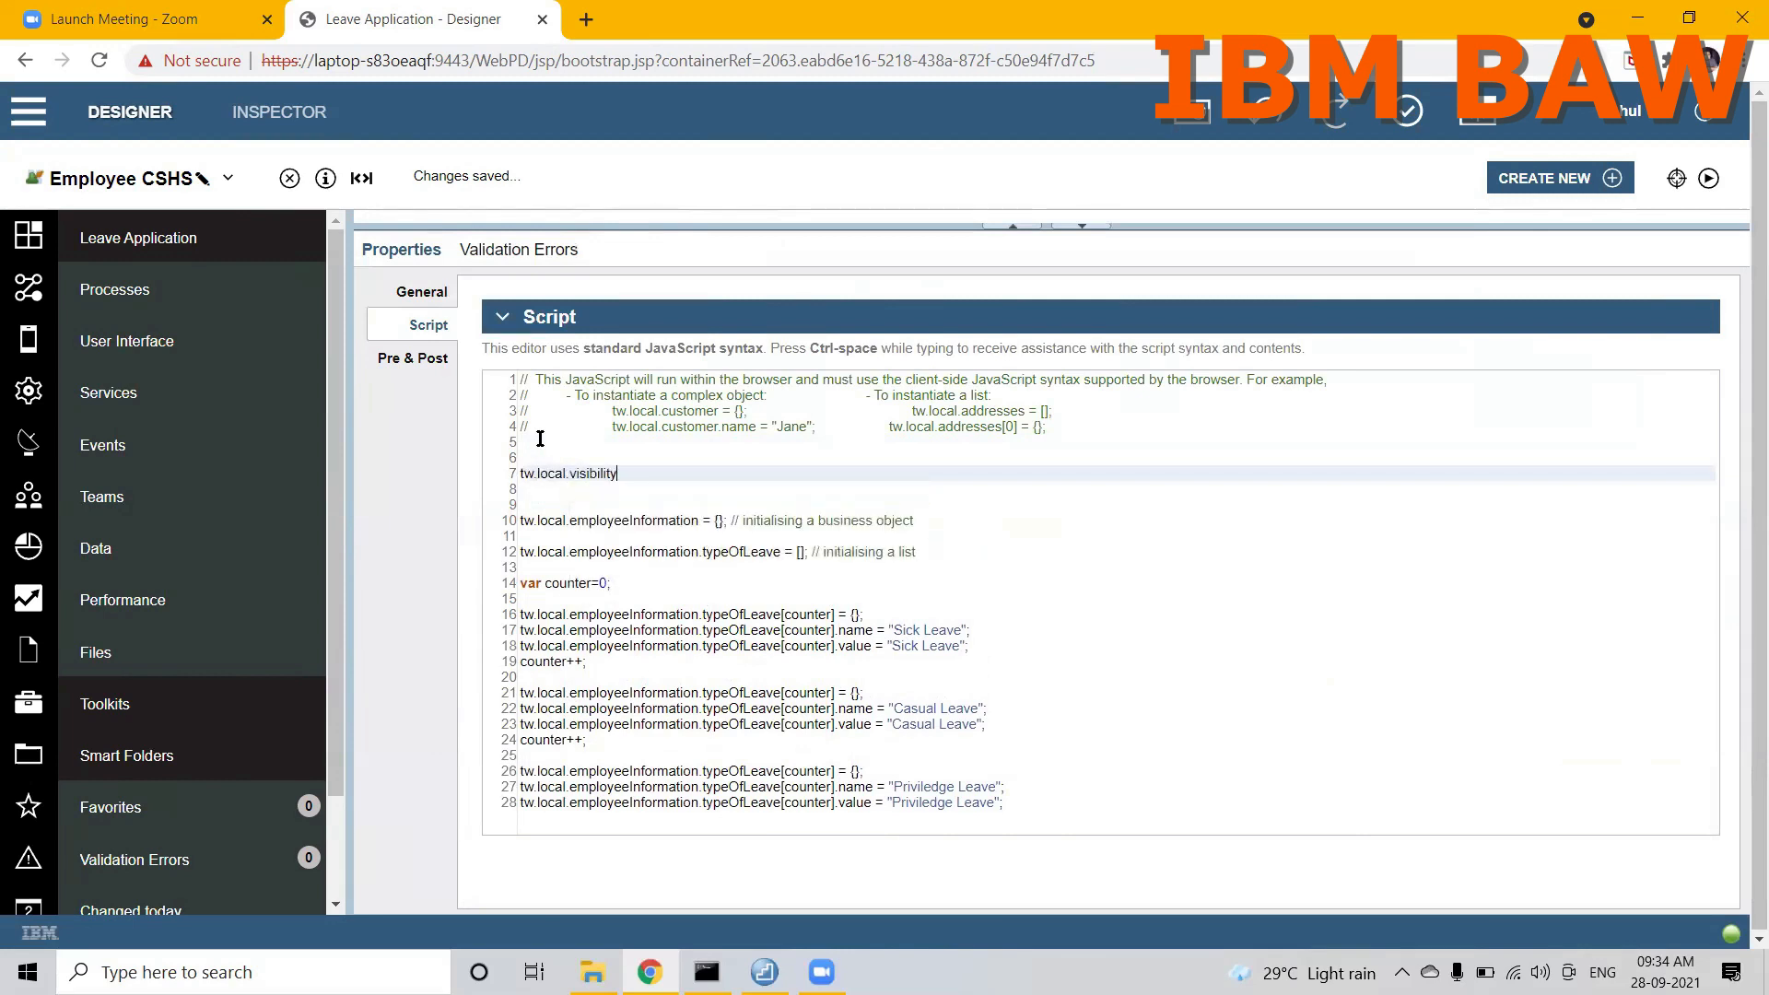
{"action": "type", "text": "= \"\""}
{"action": "key", "text": "Left"}
{"action": "double_click", "coordinate": [588, 474]}
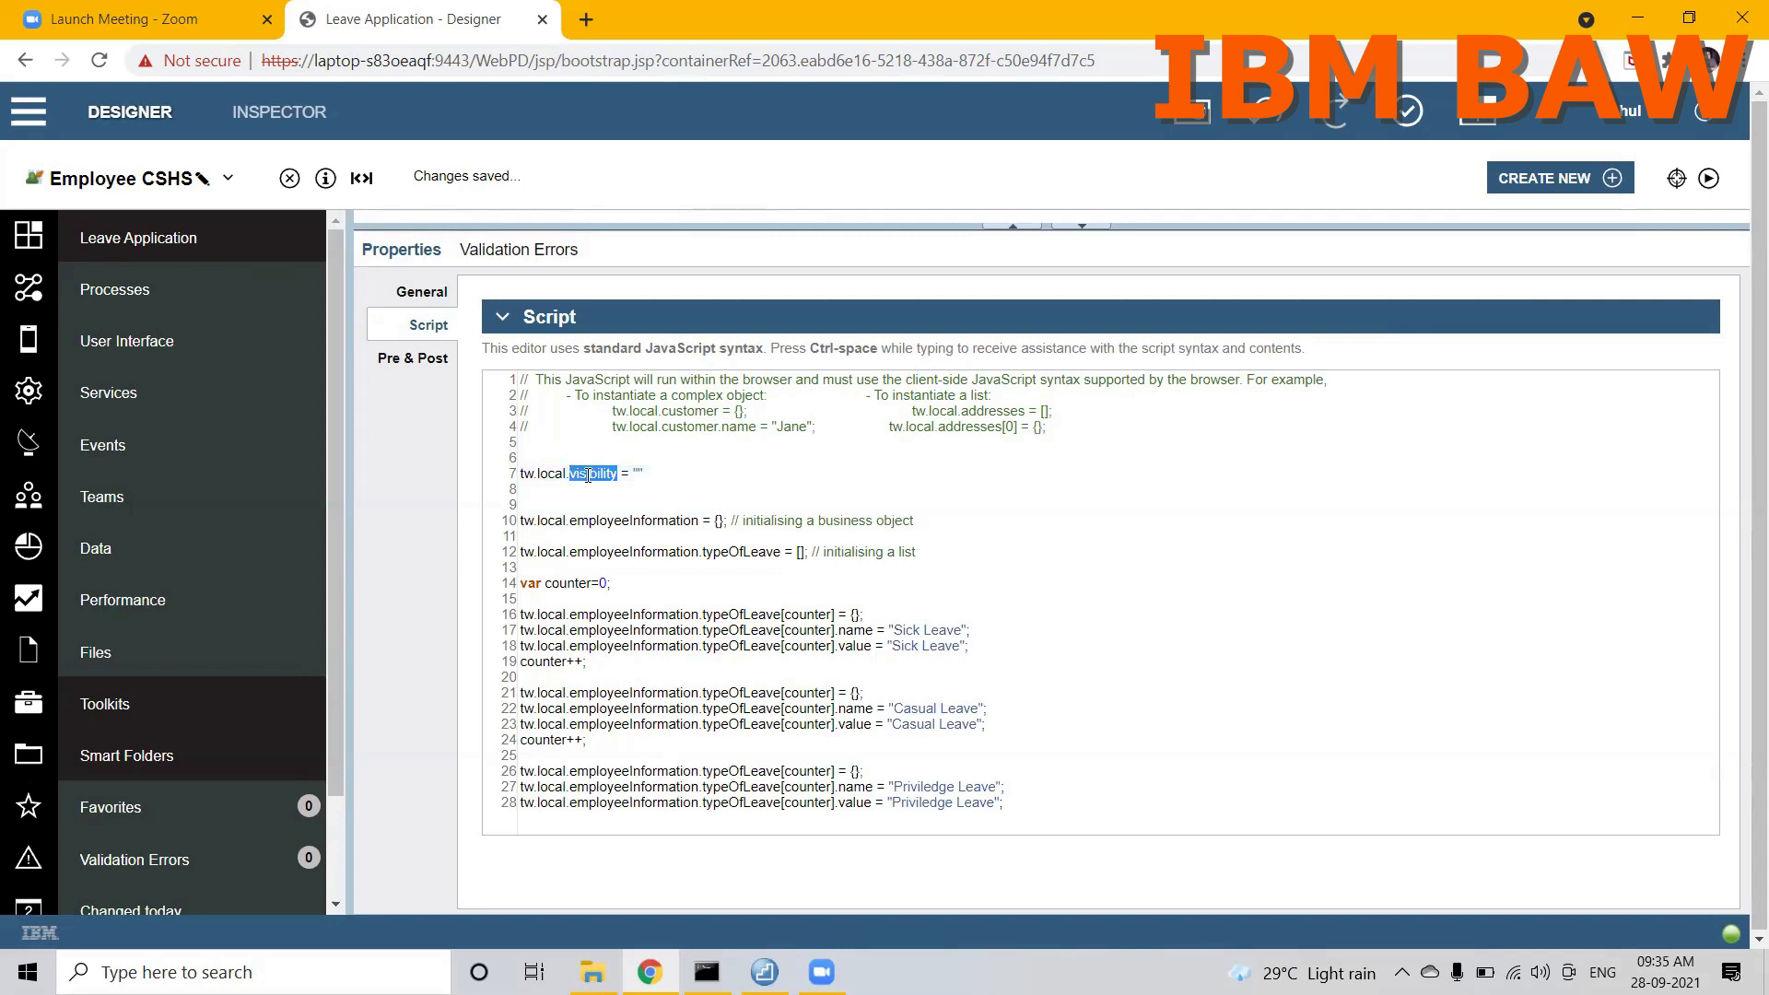
{"action": "left_click", "coordinate": [639, 474]}
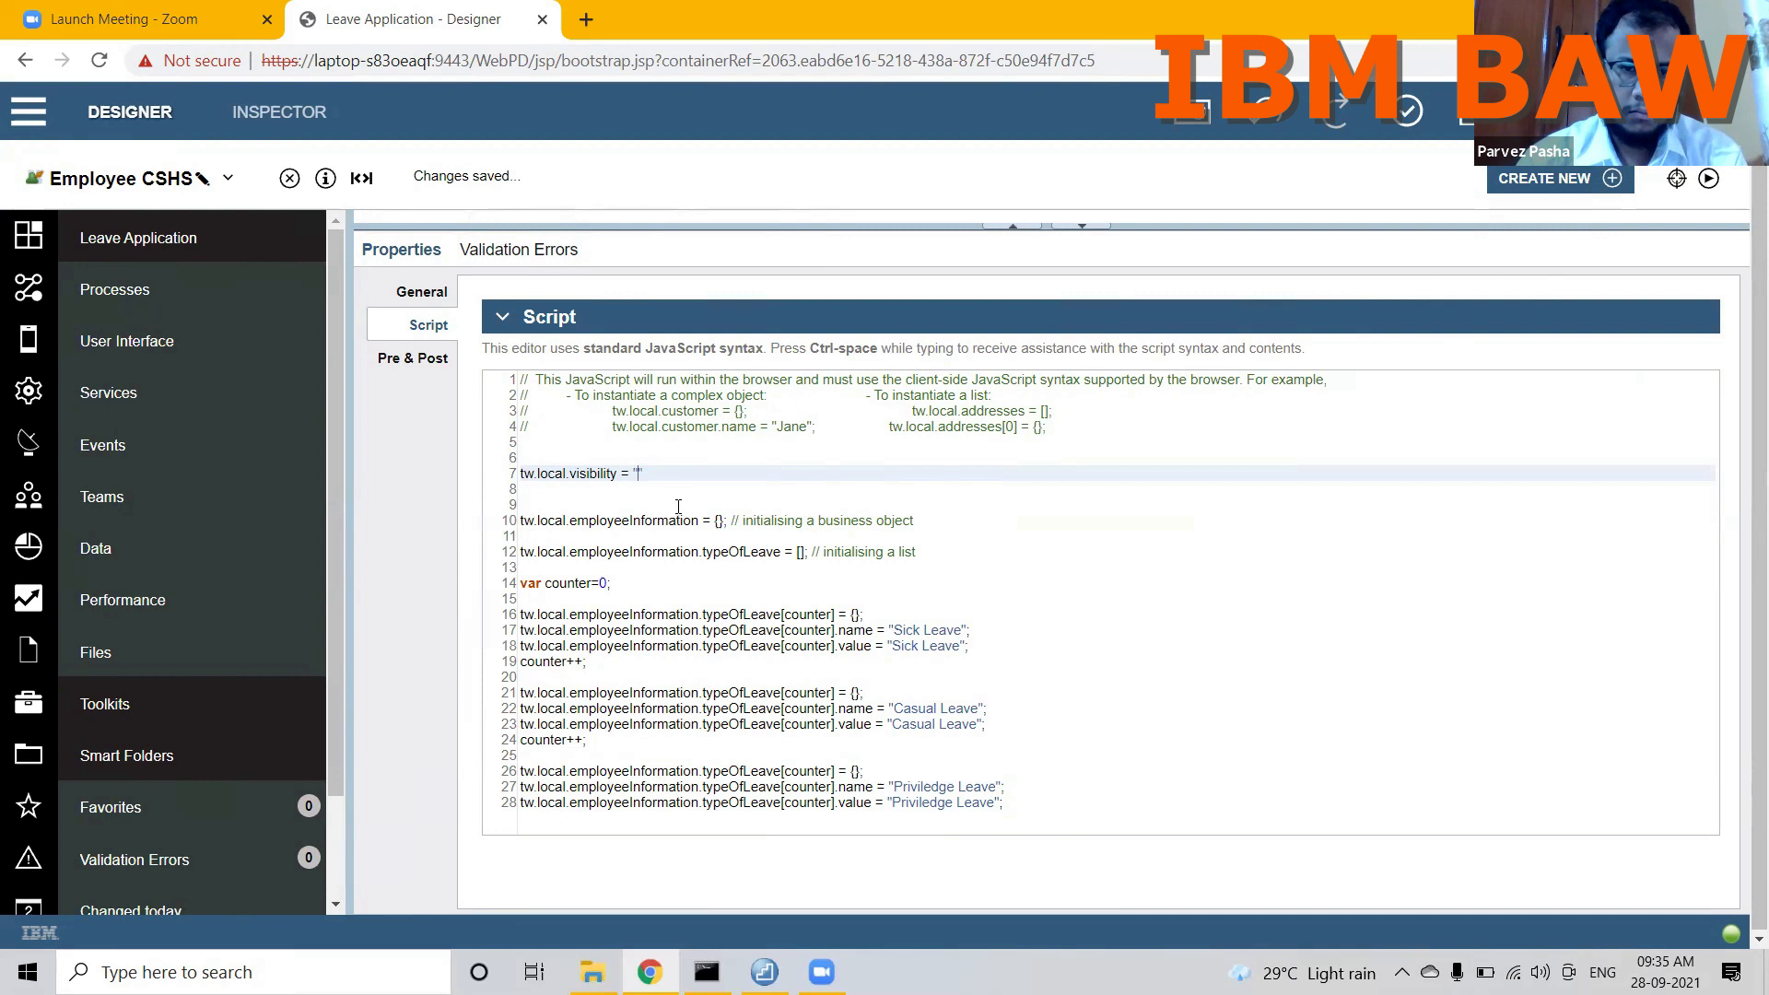
{"action": "type", "text": "NONE\";"}
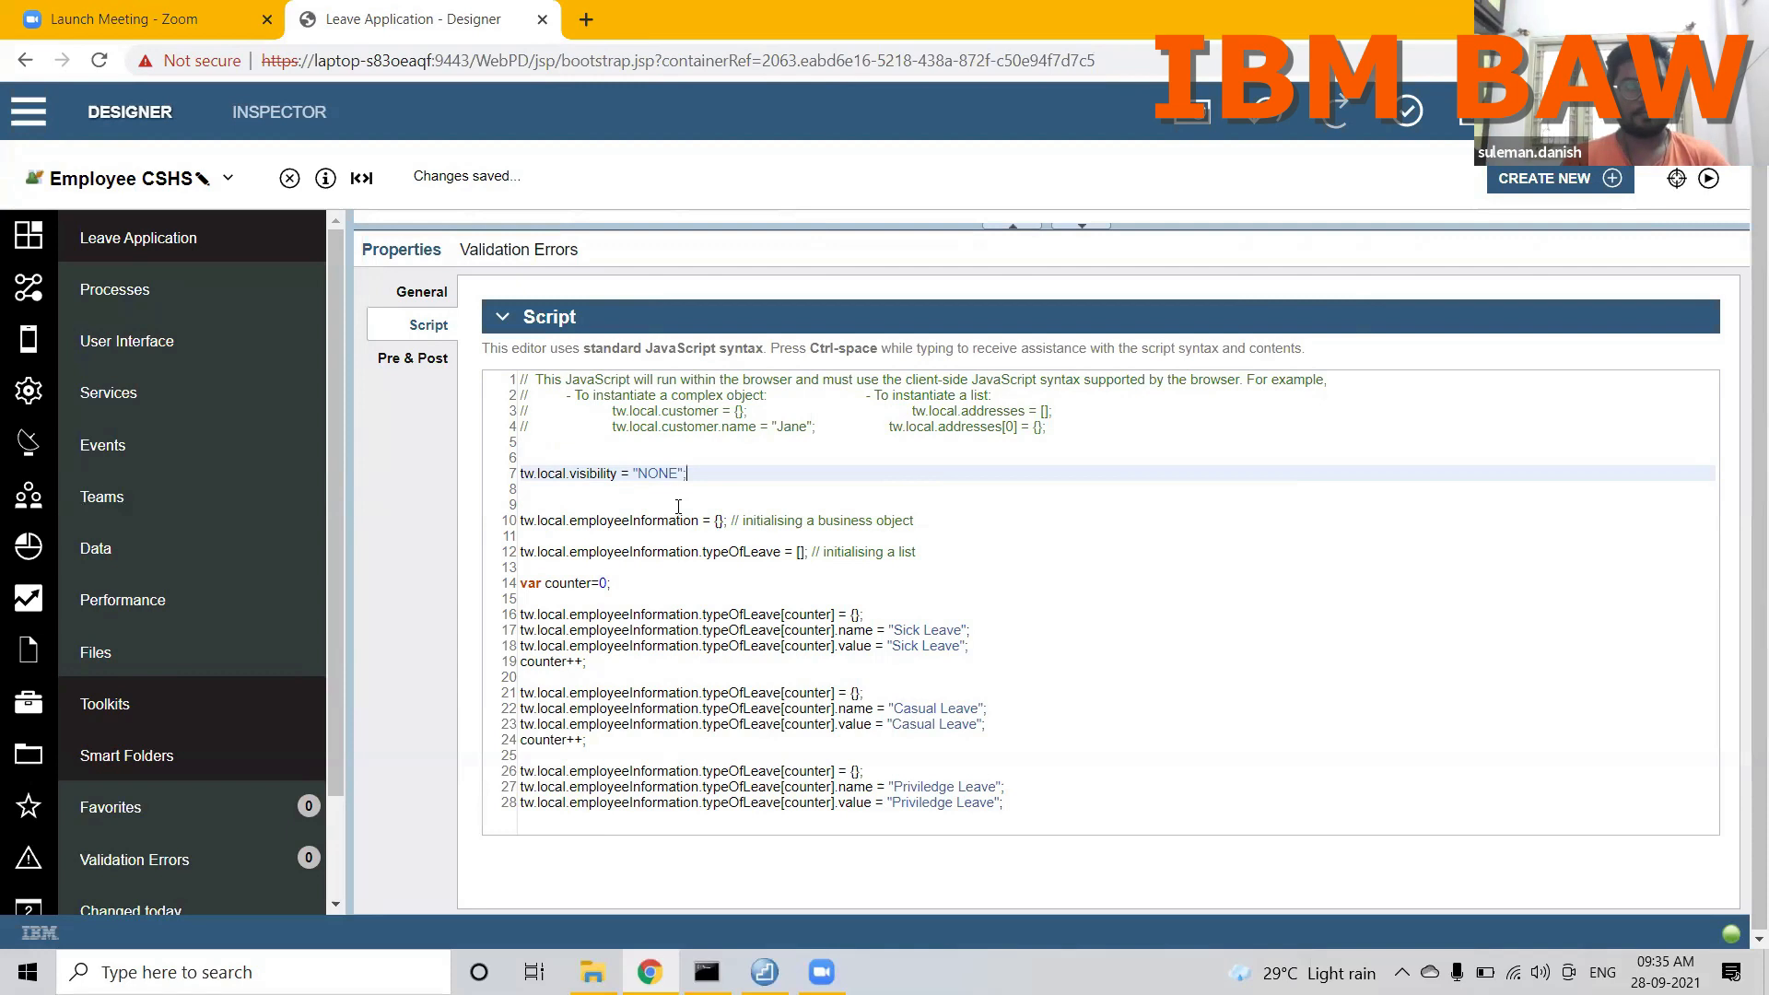
Step: Add the script line tw.local.sectionVisibility = "EDITABLE"; below the visibility assignment
{"action": "key", "text": "Return"}
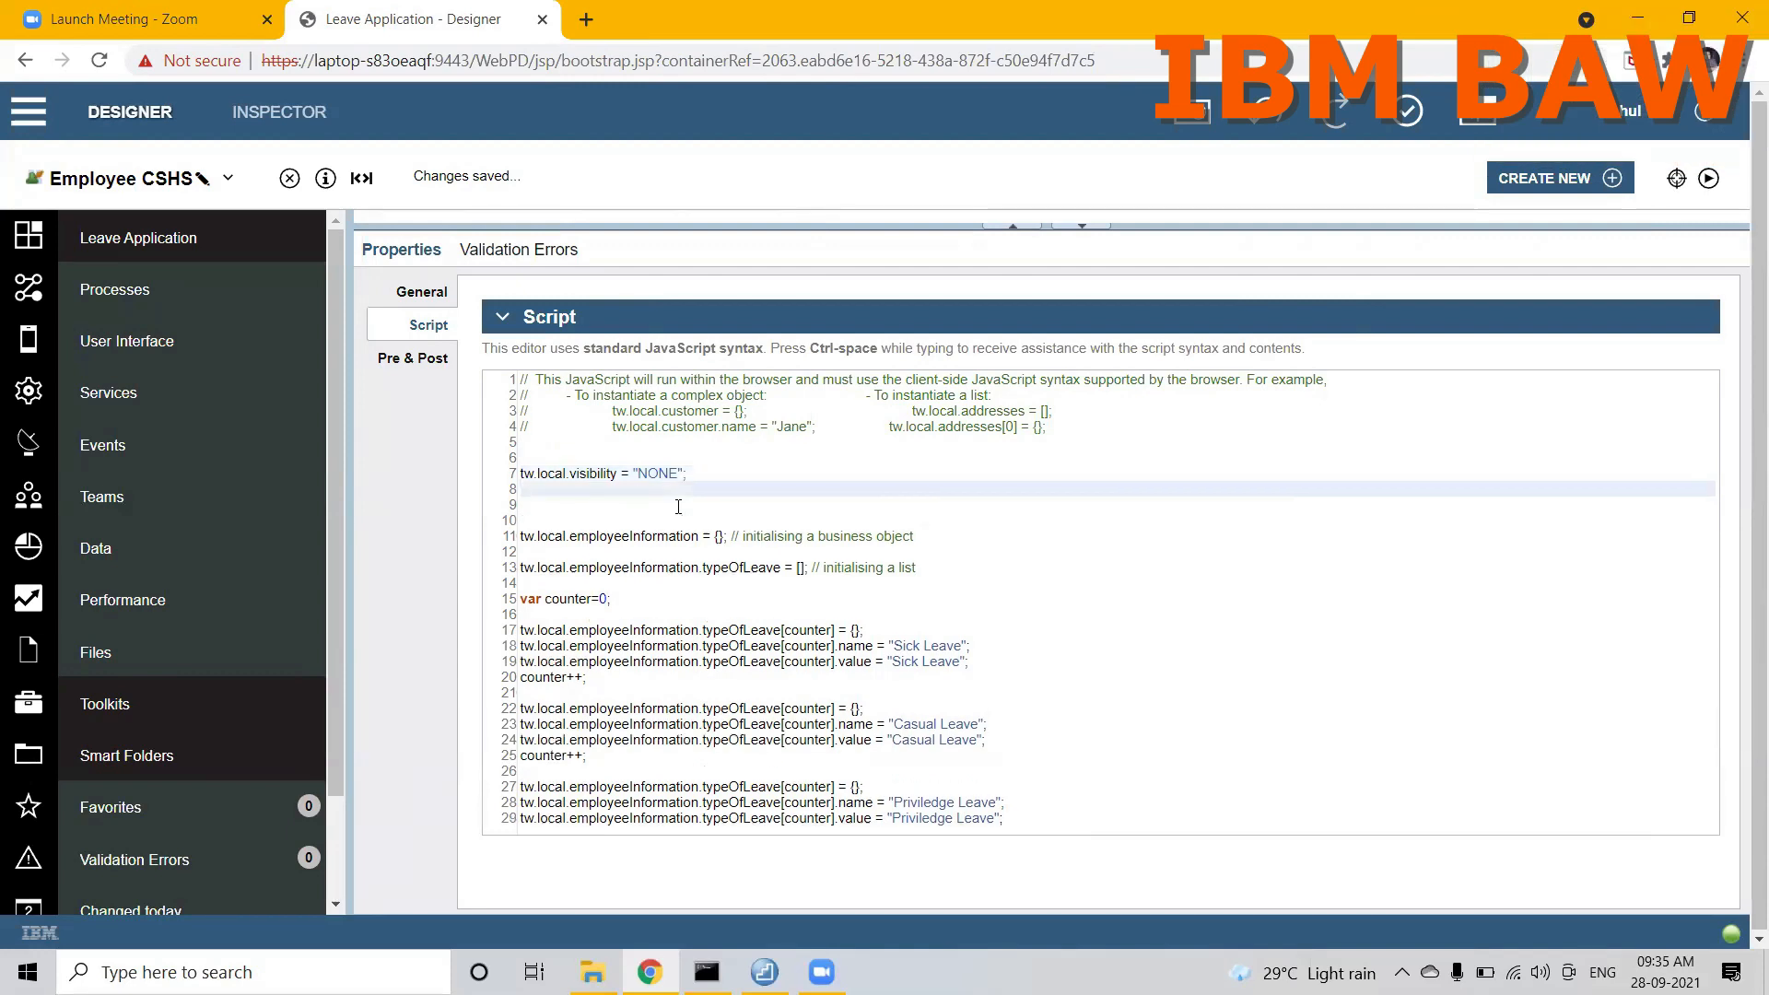
{"action": "type", "text": "tw.local."}
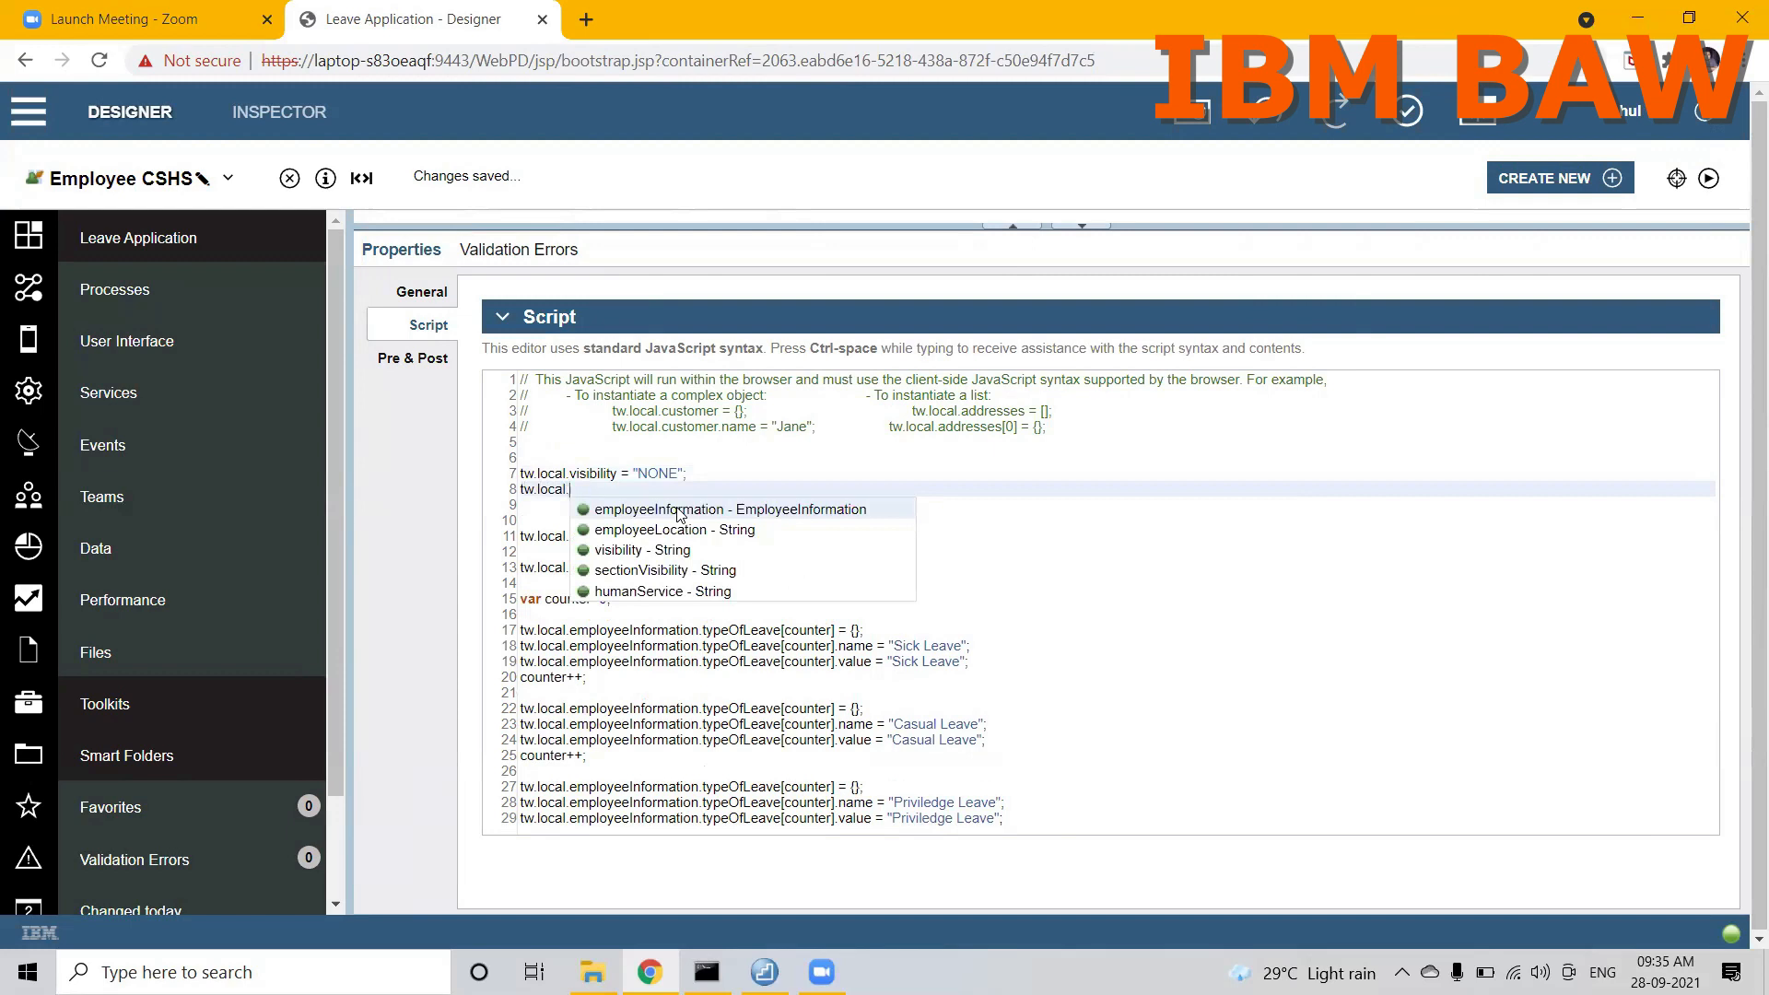
{"action": "key", "text": "Down"}
{"action": "key", "text": "Down"}
{"action": "key", "text": "Down"}
{"action": "key", "text": "Return"}
{"action": "type", "text": "="}
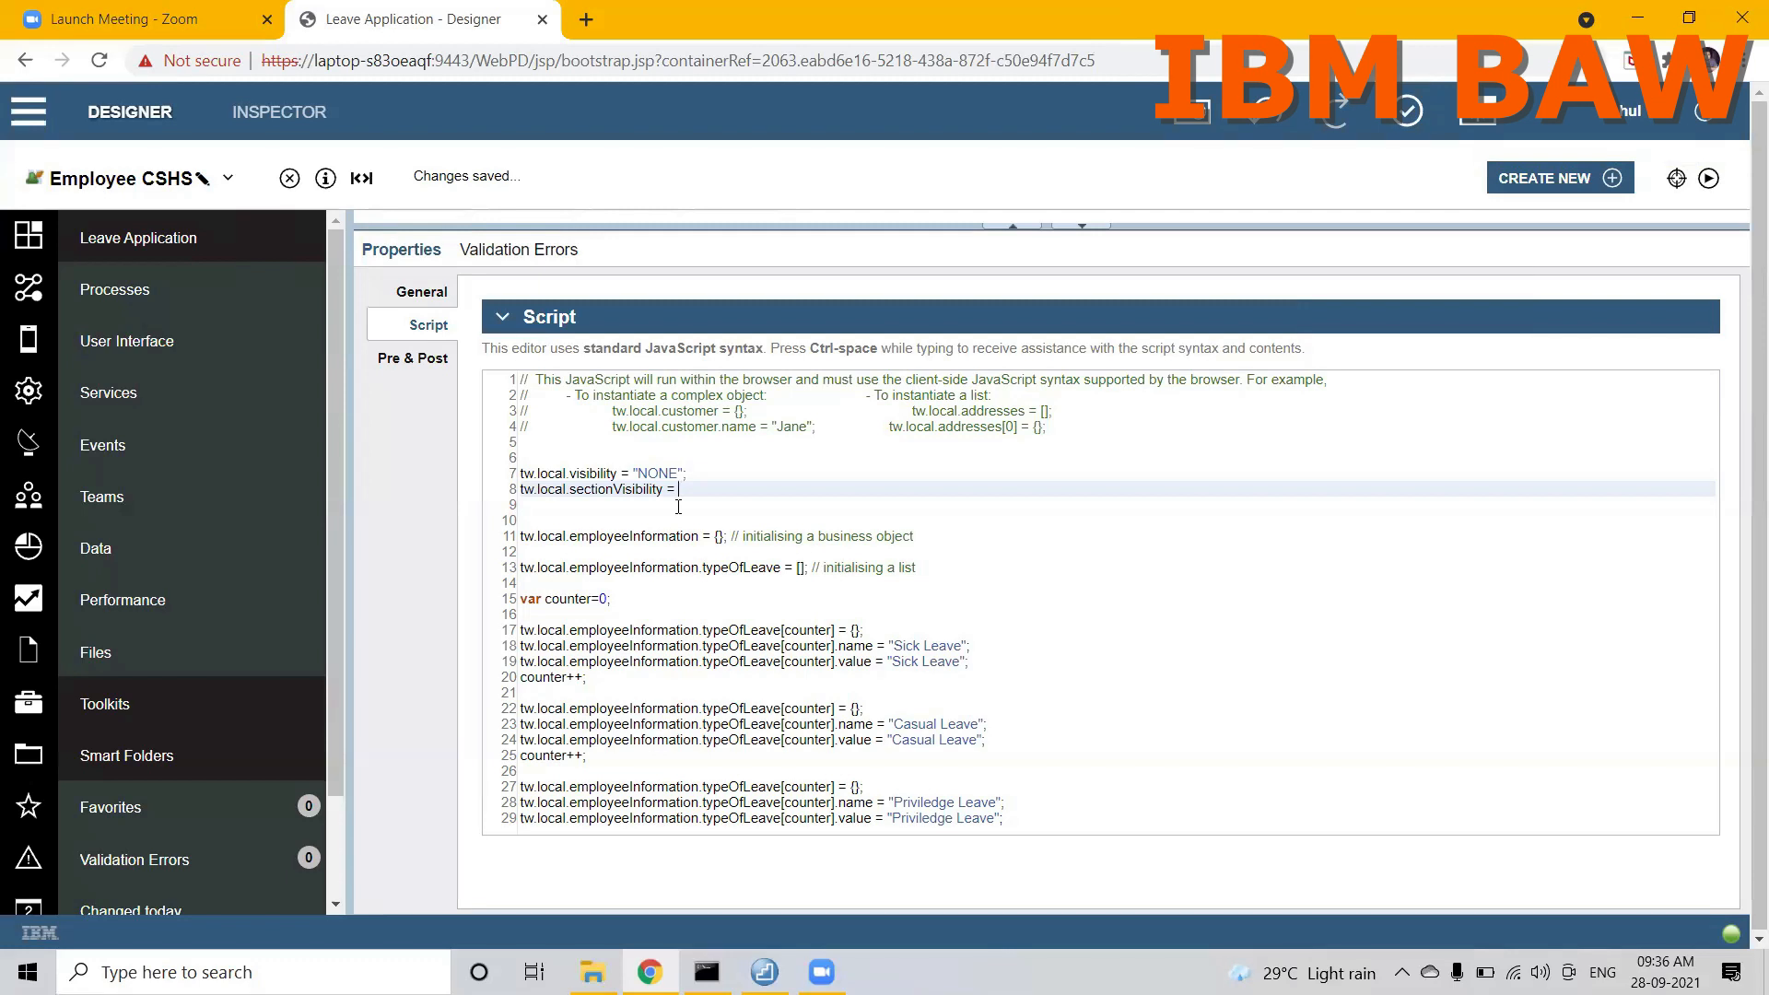
{"action": "type", "text": "\"\""}
{"action": "type", "text": "EDITABL"}
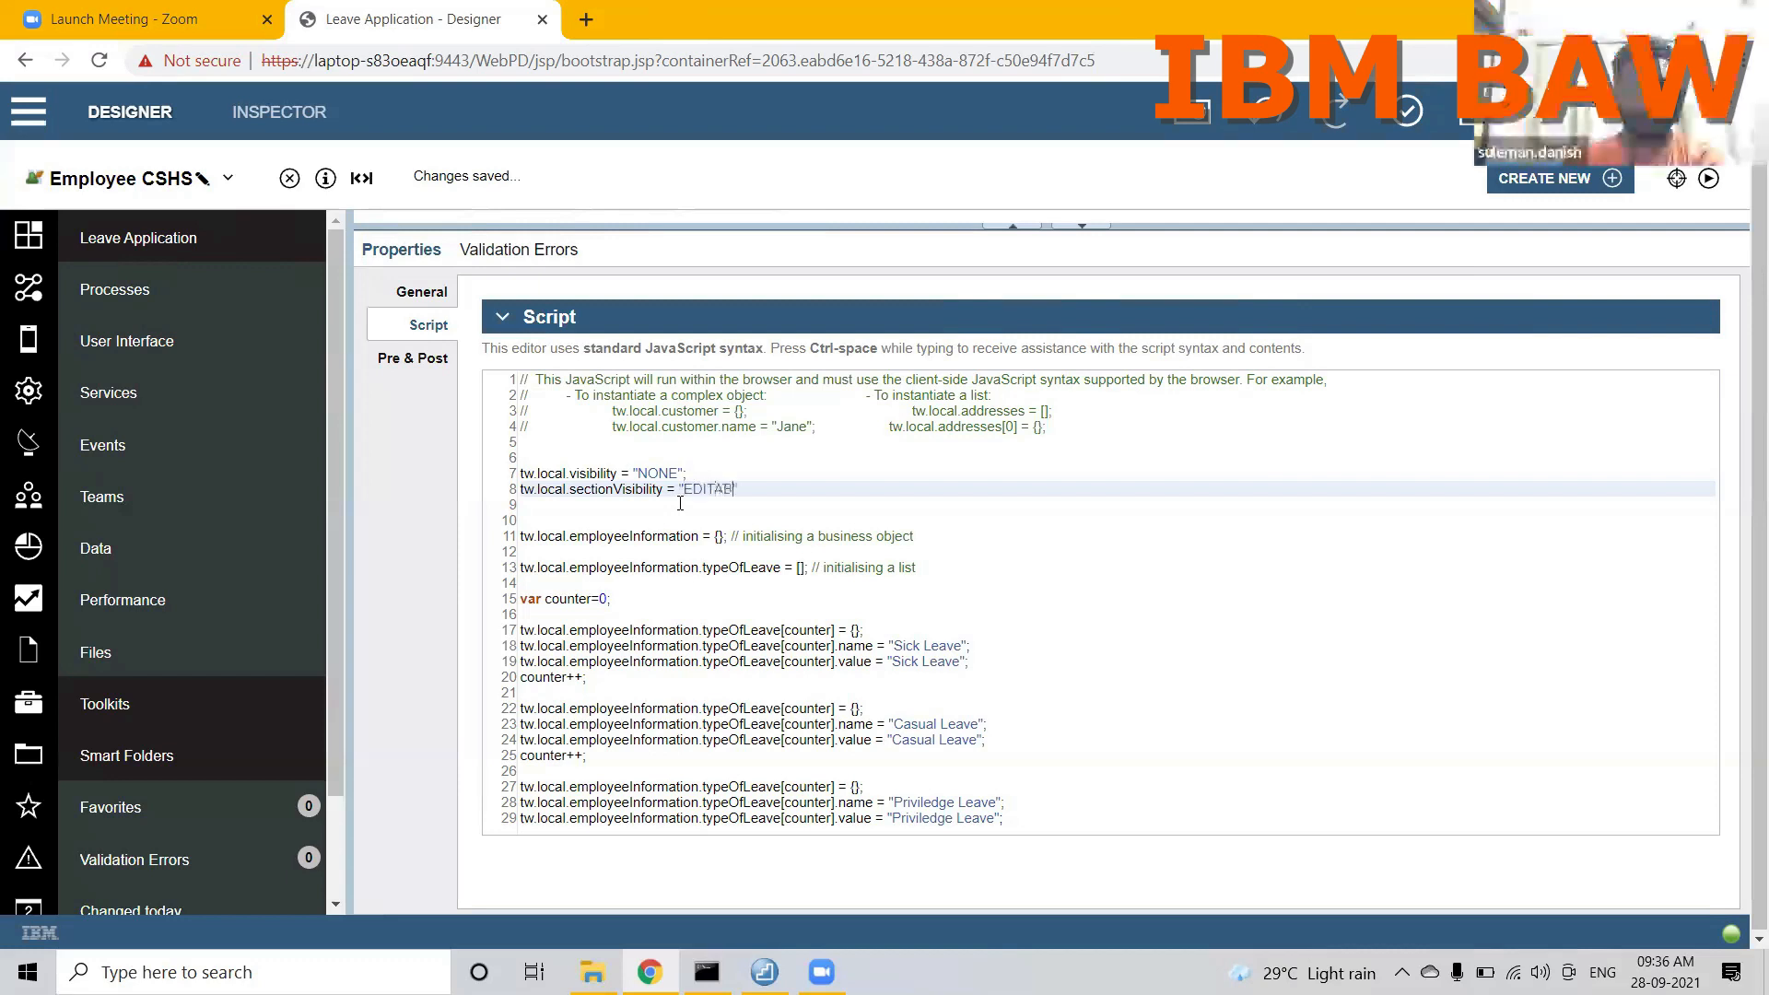
{"action": "type", "text": "E\";"}
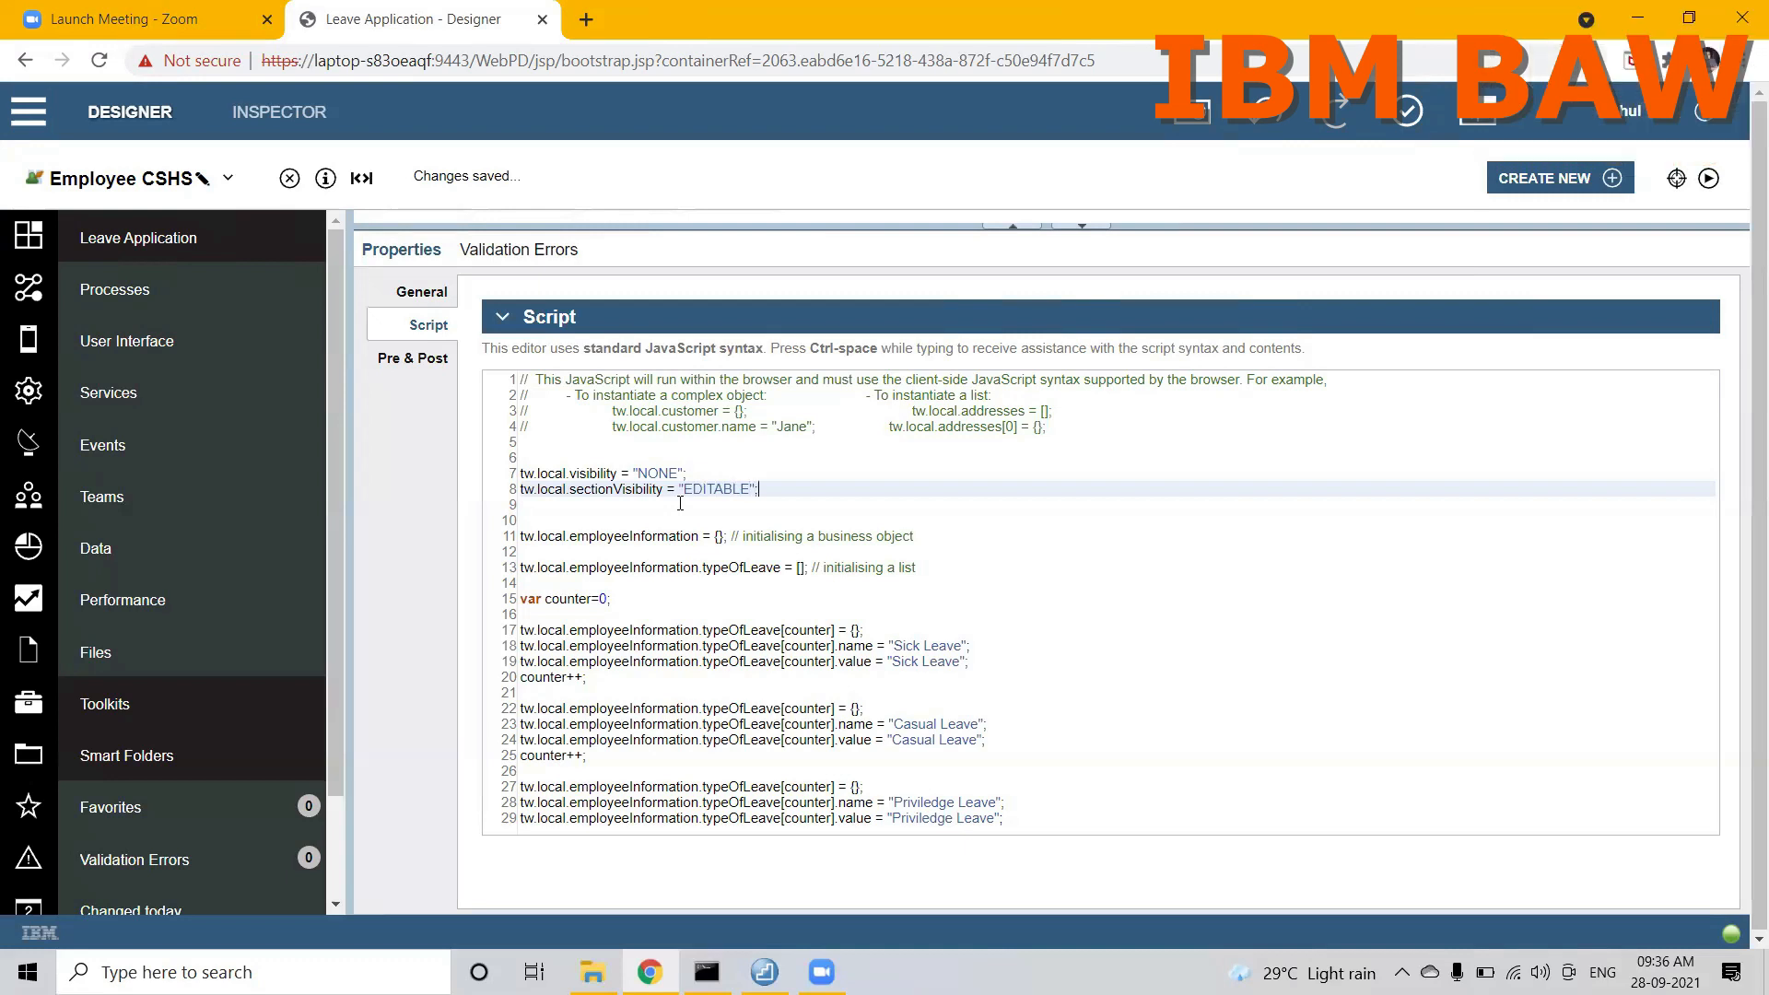
Step: Add the script line tw.local.humanService = "EDITABLE"; below the sectionVisibility assignment and save Employee CSHS
{"action": "key", "text": "Return"}
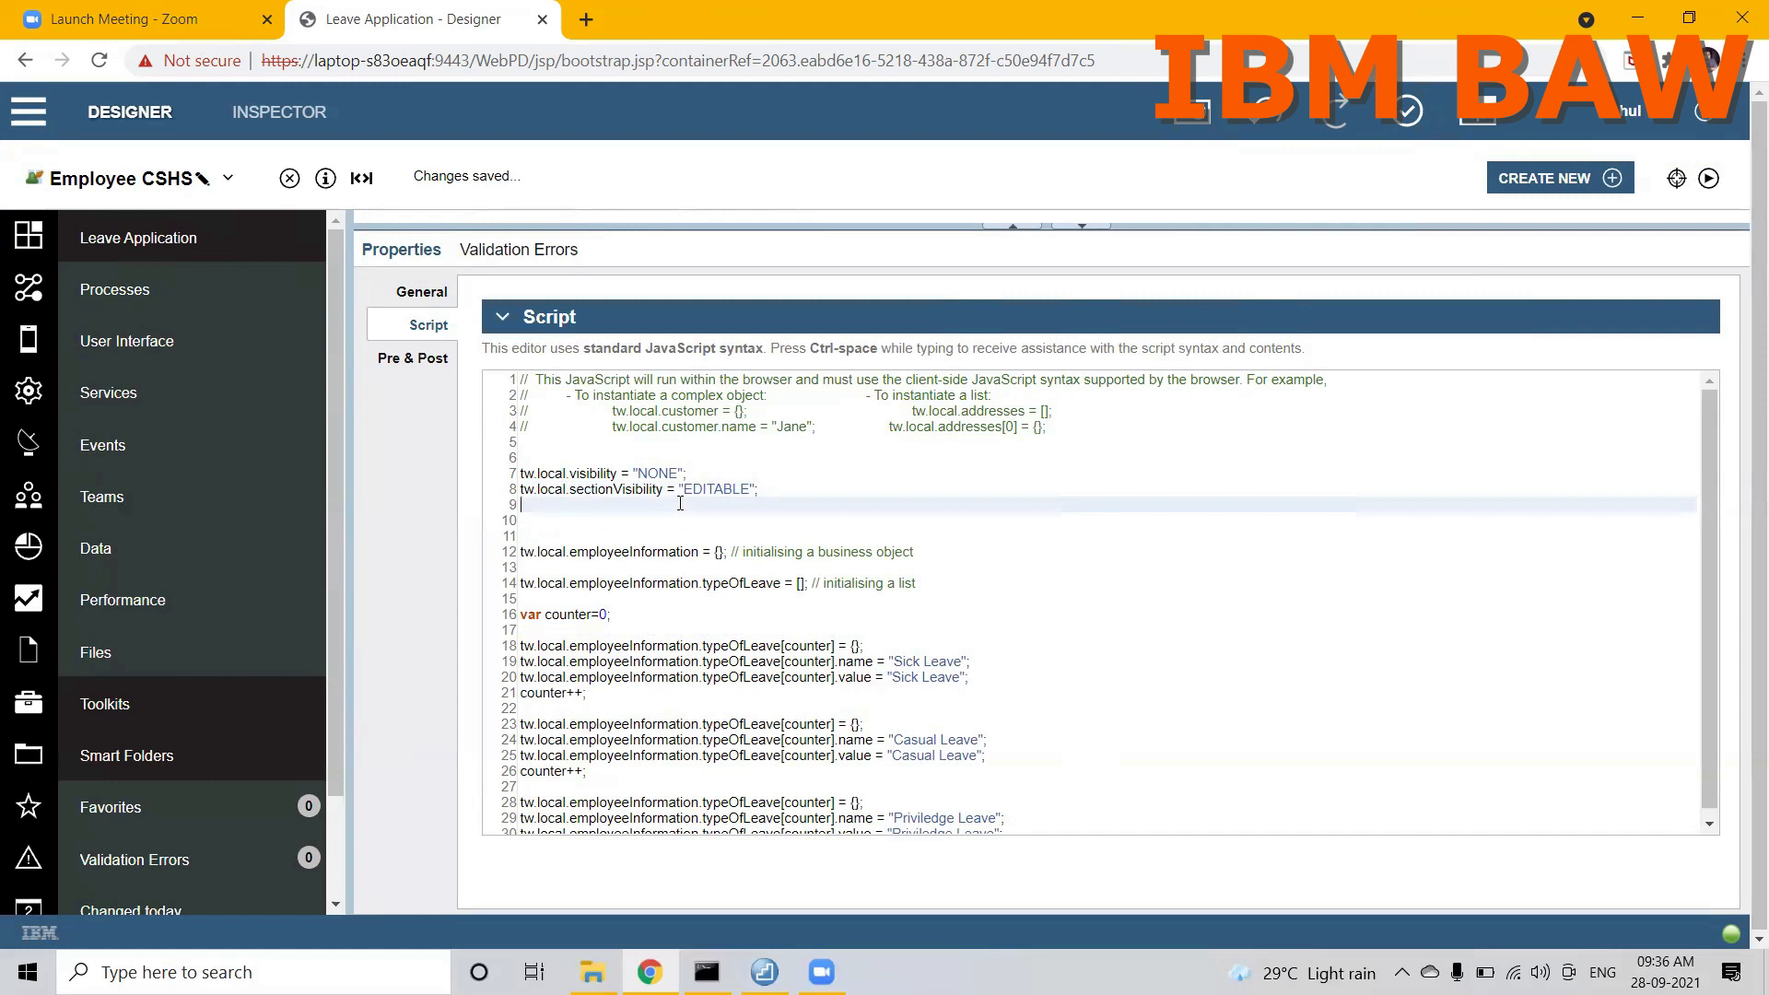
{"action": "type", "text": "tw.local."}
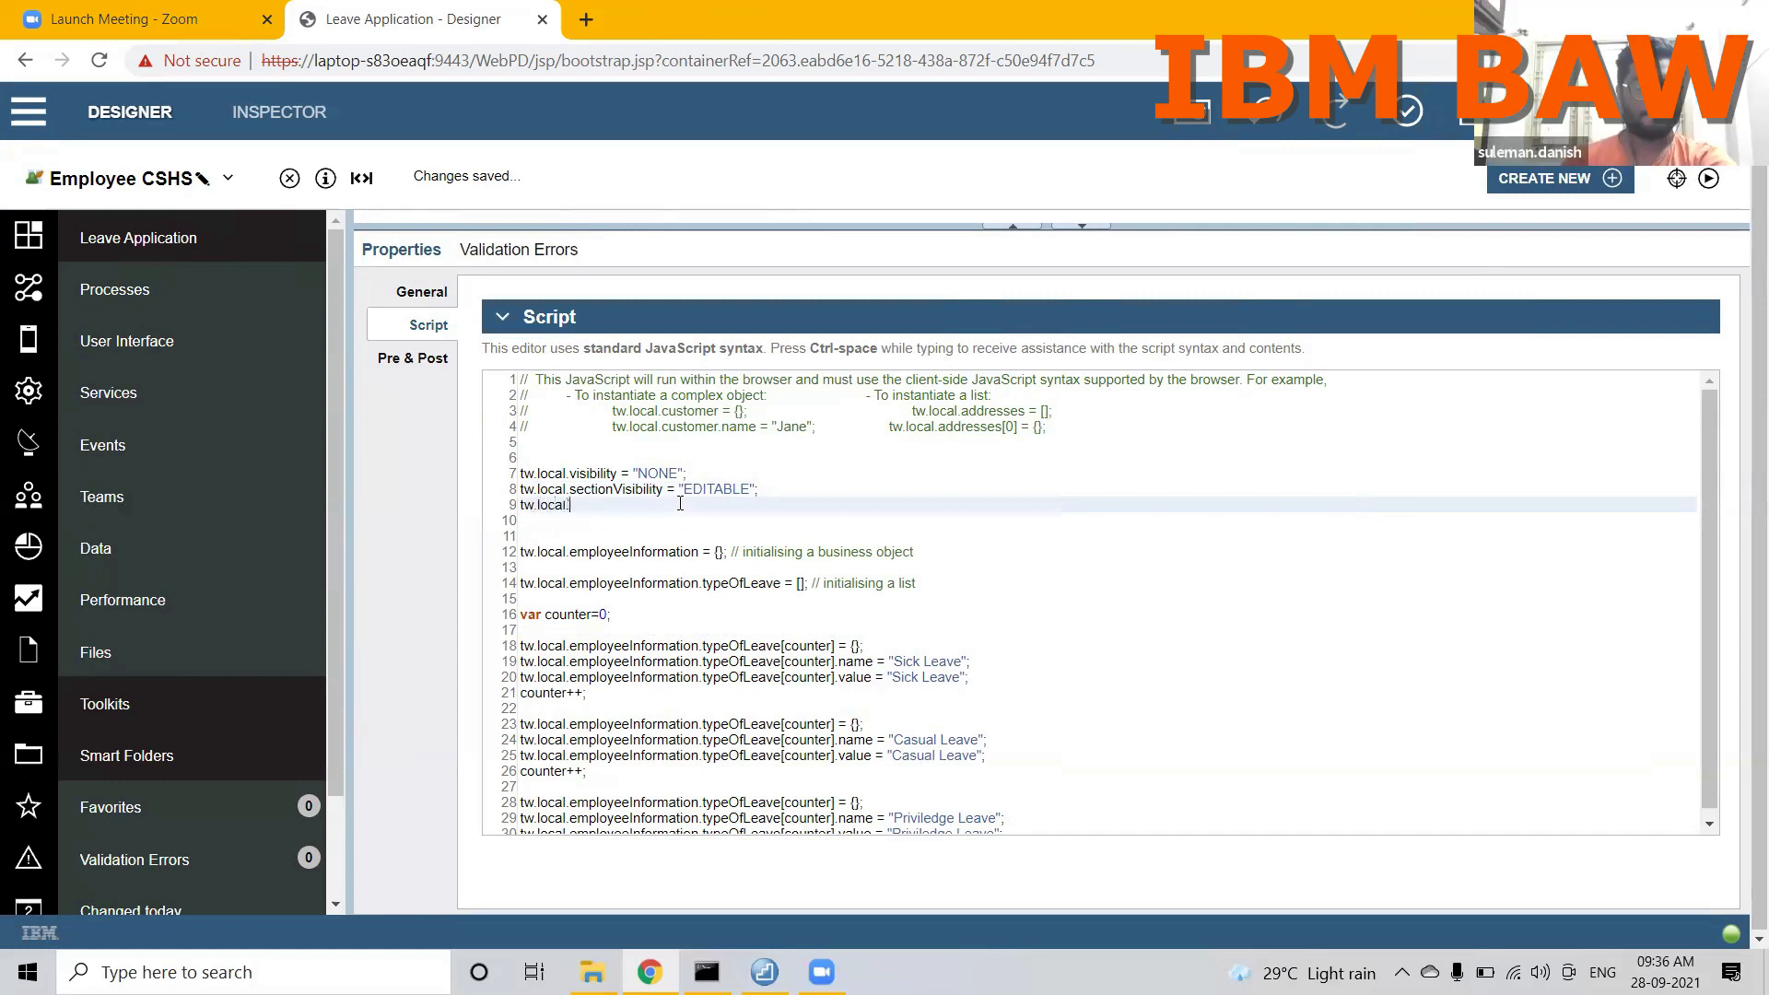
{"action": "type", "text": "humanService = "}
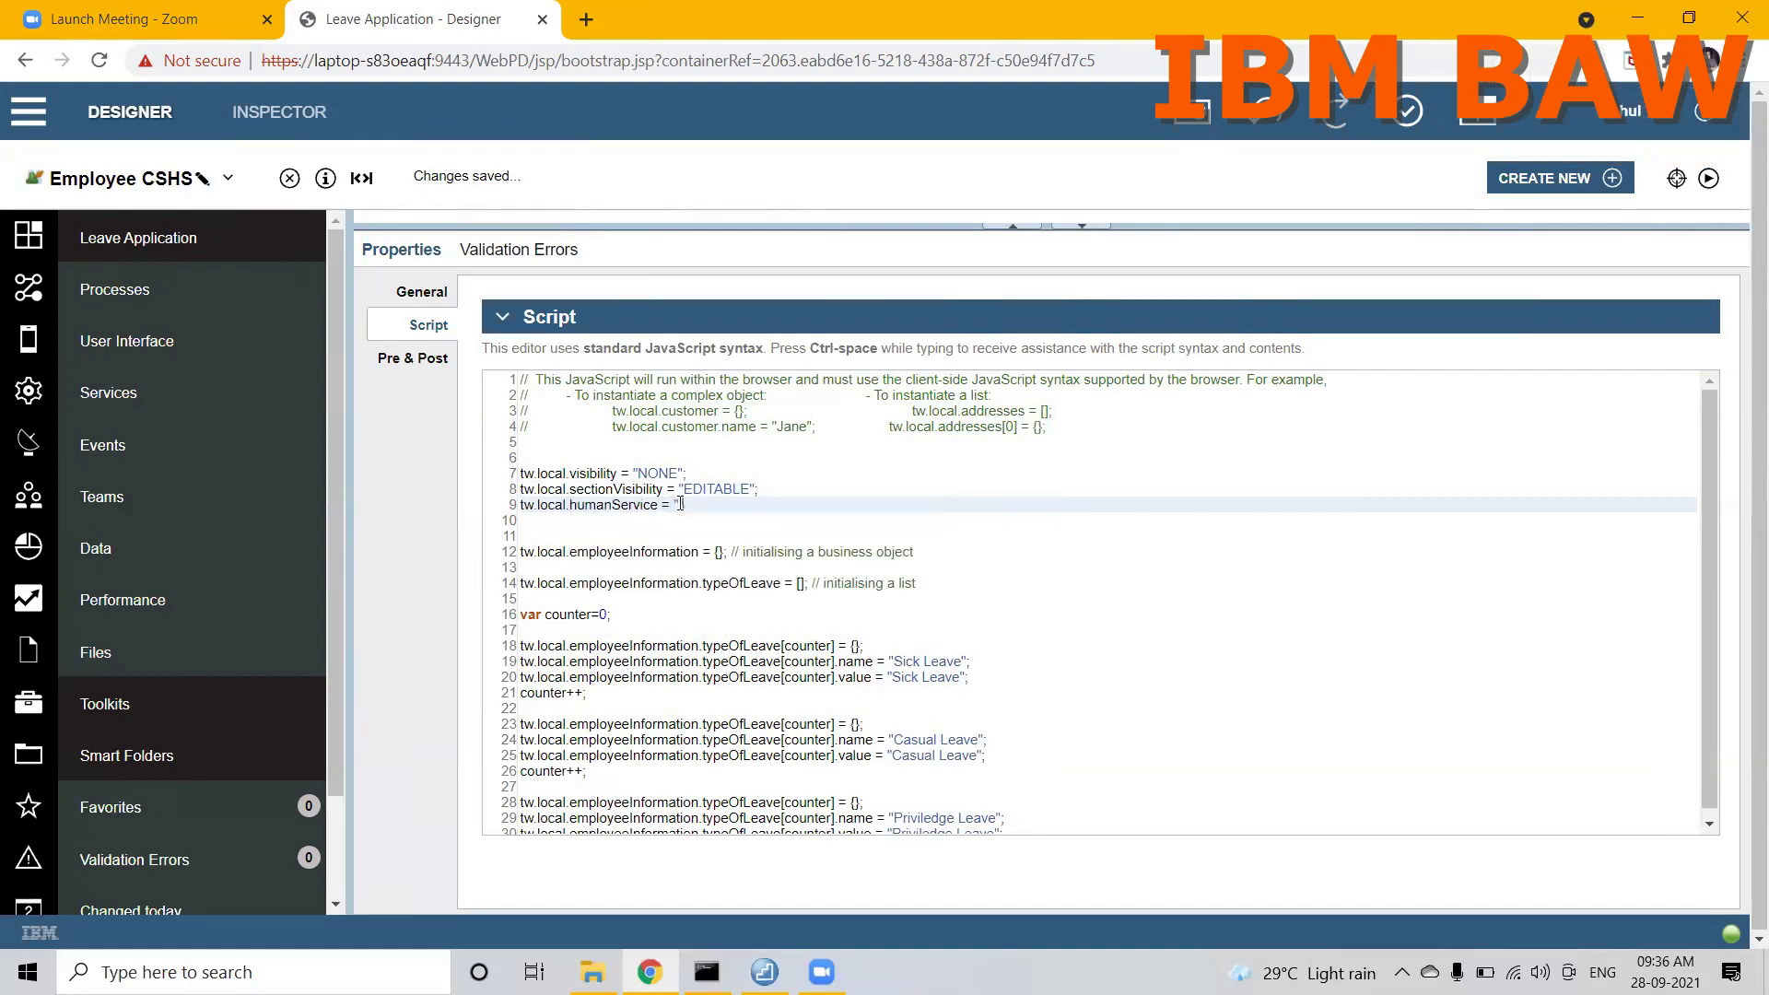
{"action": "type", "text": "\"EDITABLE\";"}
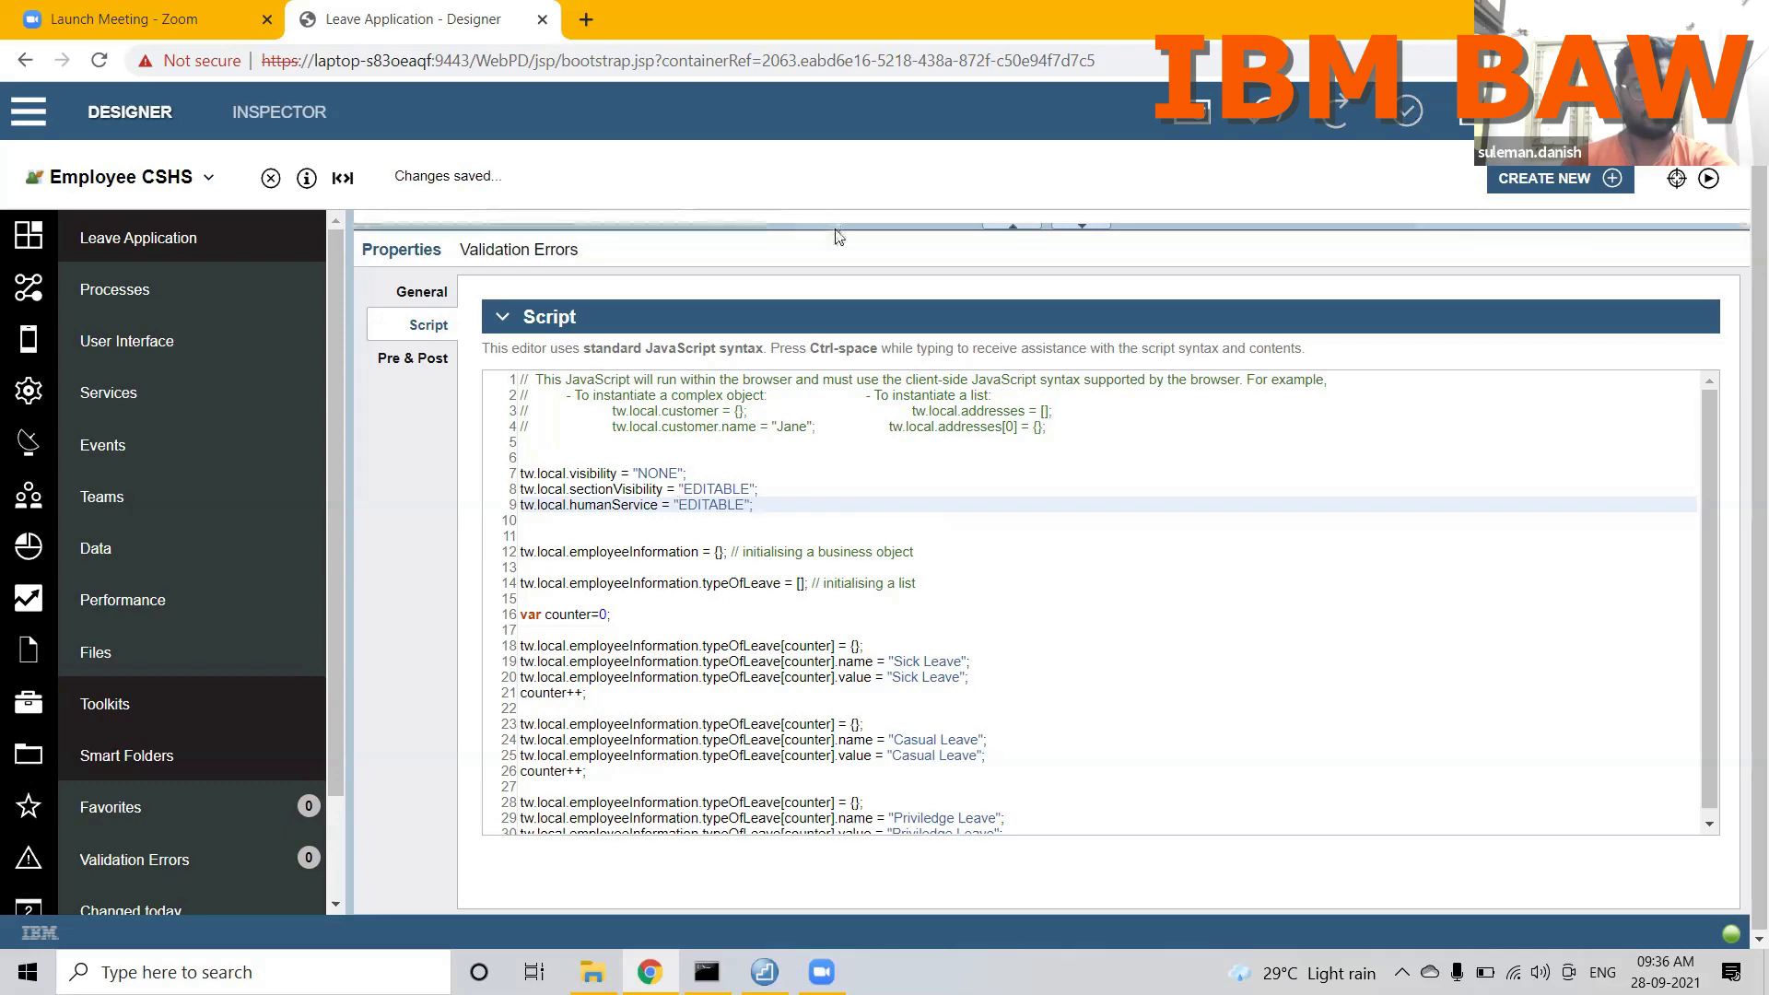
{"action": "key", "text": "ctrl+a"}
{"action": "left_click", "coordinate": [776, 582]}
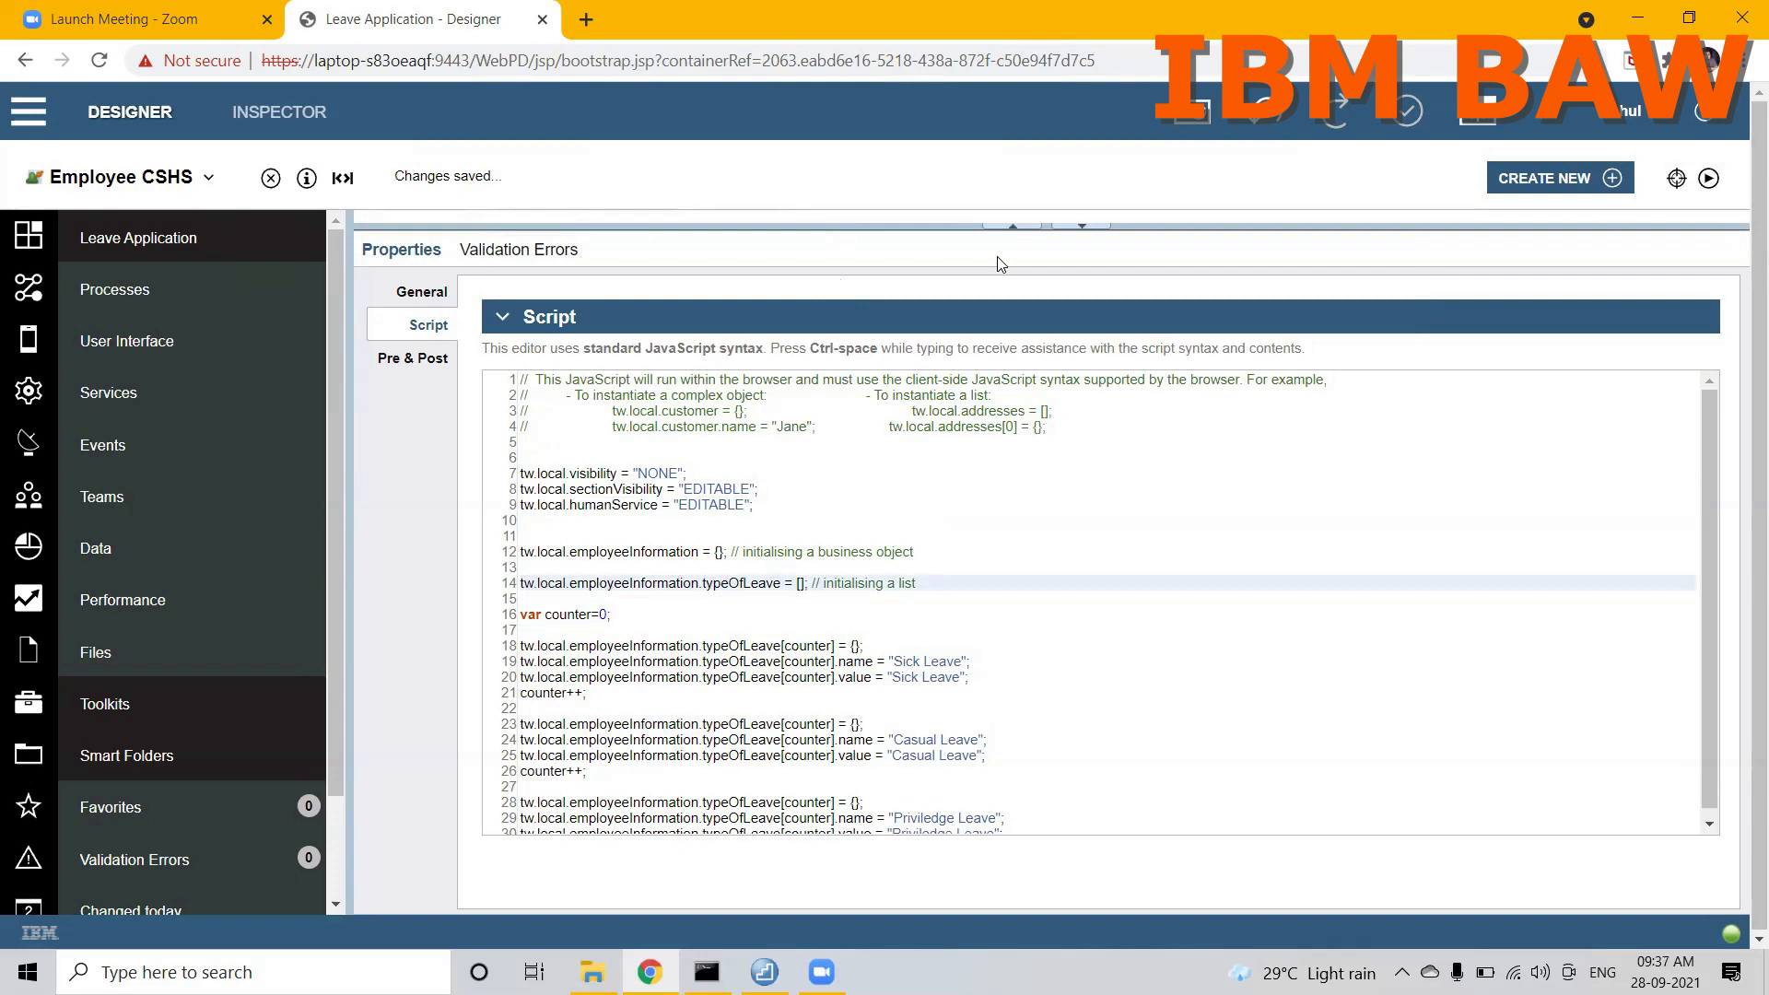
Step: Bring the diagram back into view, then run Employee CSHS in a maximized window and open the form's Type Of Leaves list
{"action": "left_click", "coordinate": [1006, 225]}
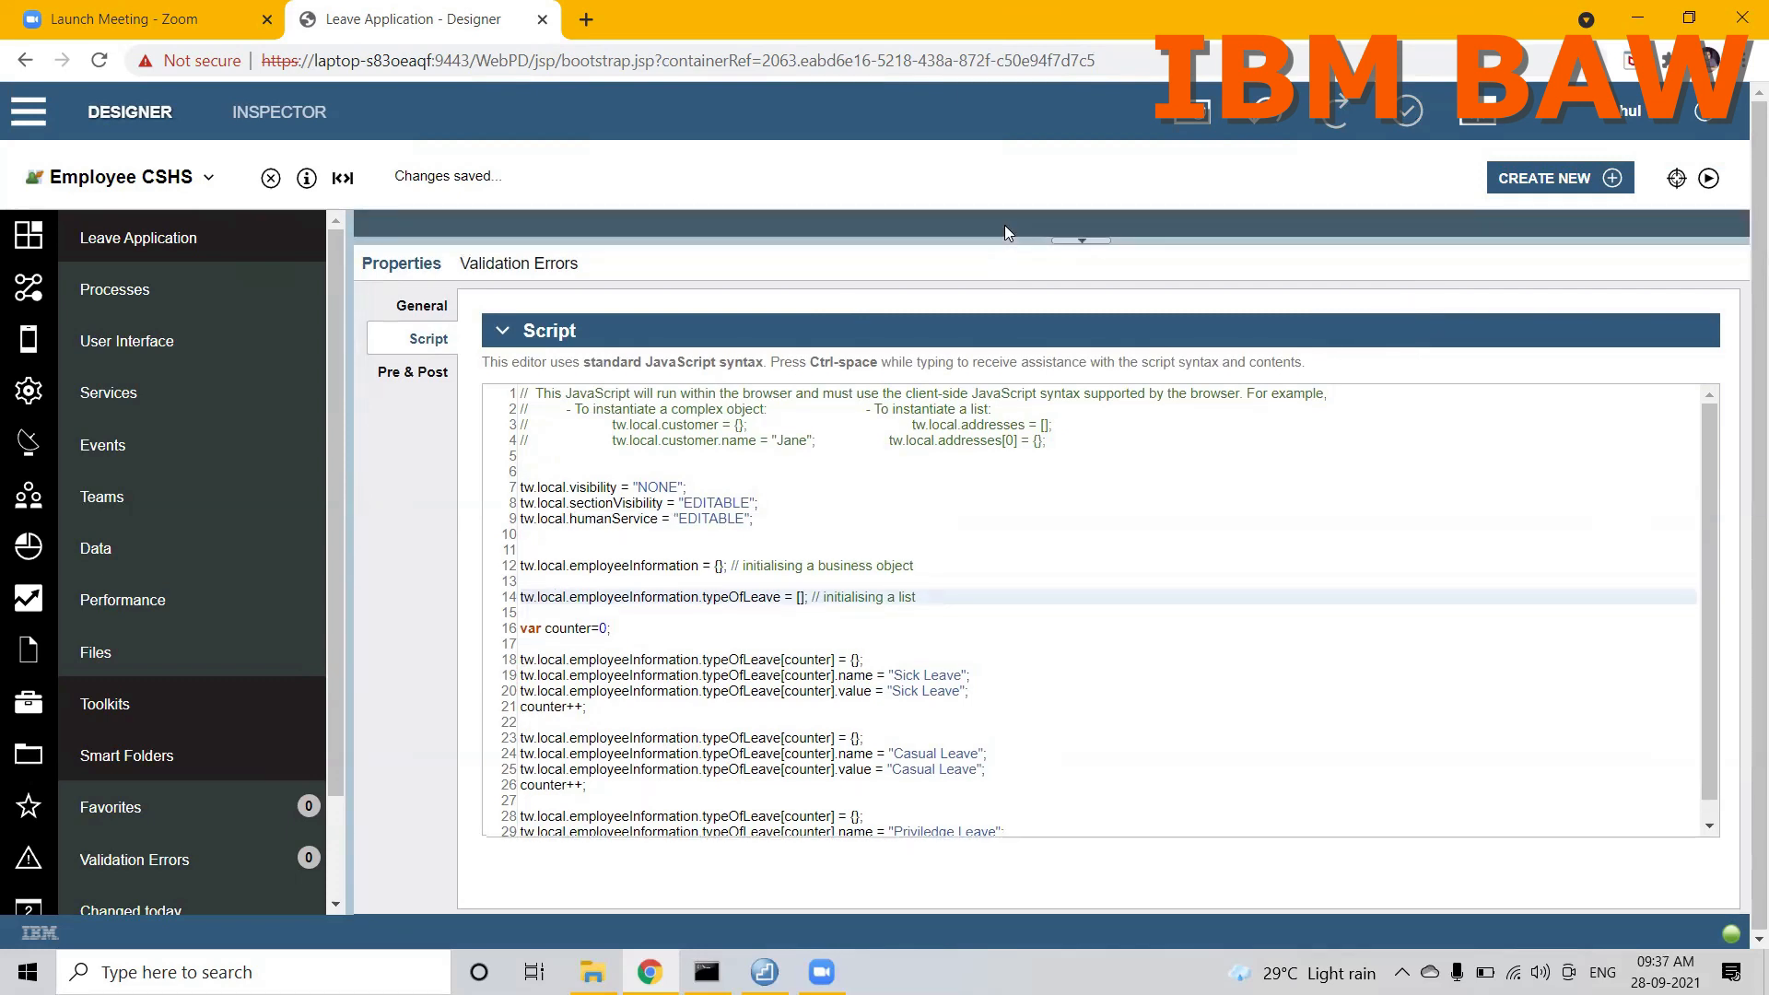
{"action": "left_click", "coordinate": [1078, 240]}
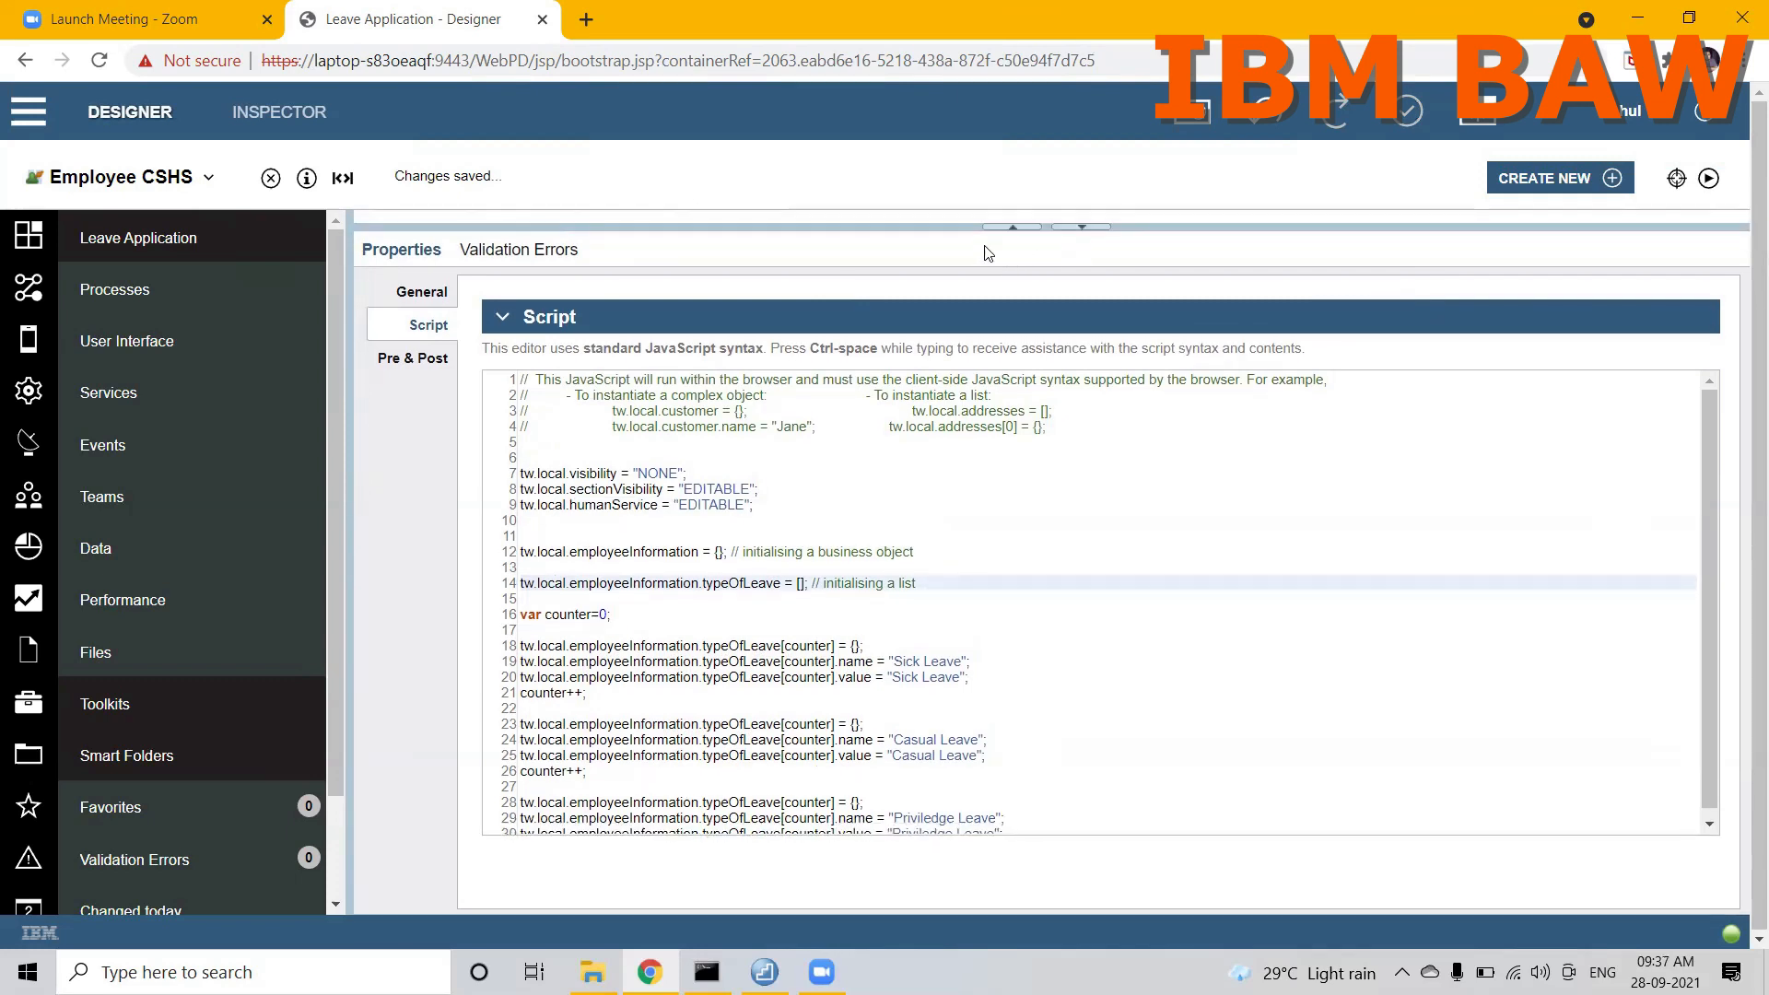
{"action": "left_click_drag", "start_coordinate": [961, 227], "coordinate": [967, 587]}
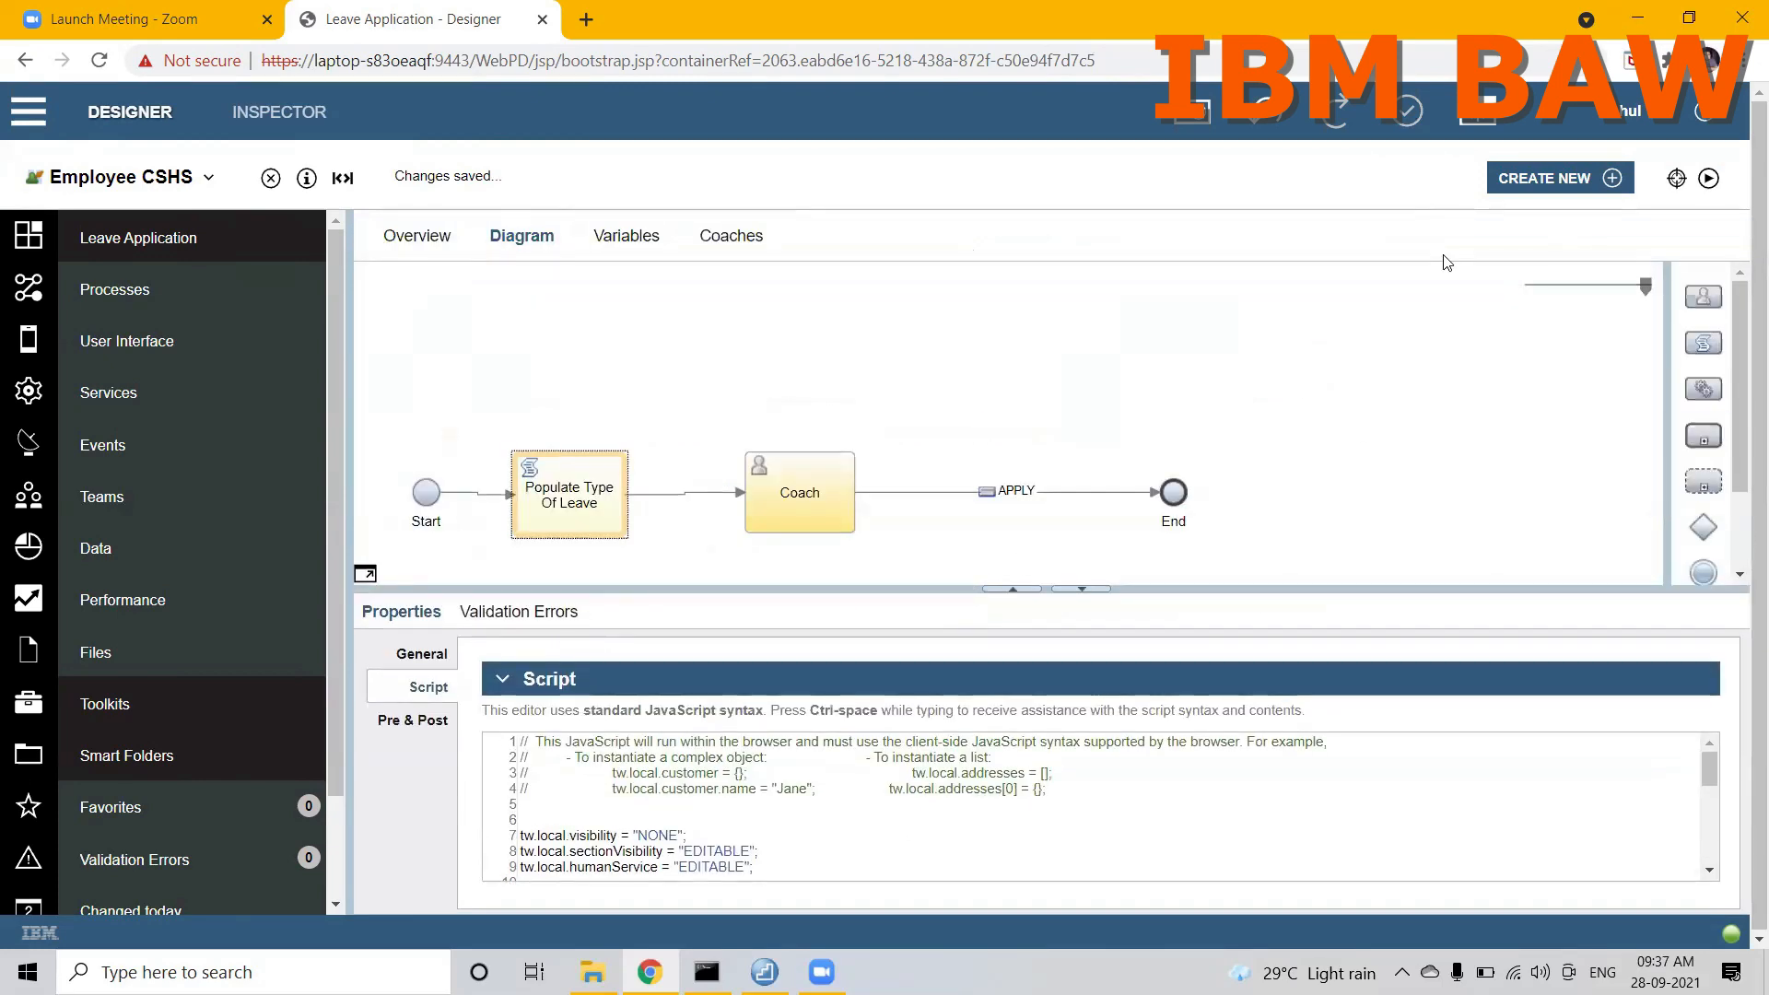
{"action": "left_click", "coordinate": [1427, 348]}
{"action": "left_click", "coordinate": [973, 802]}
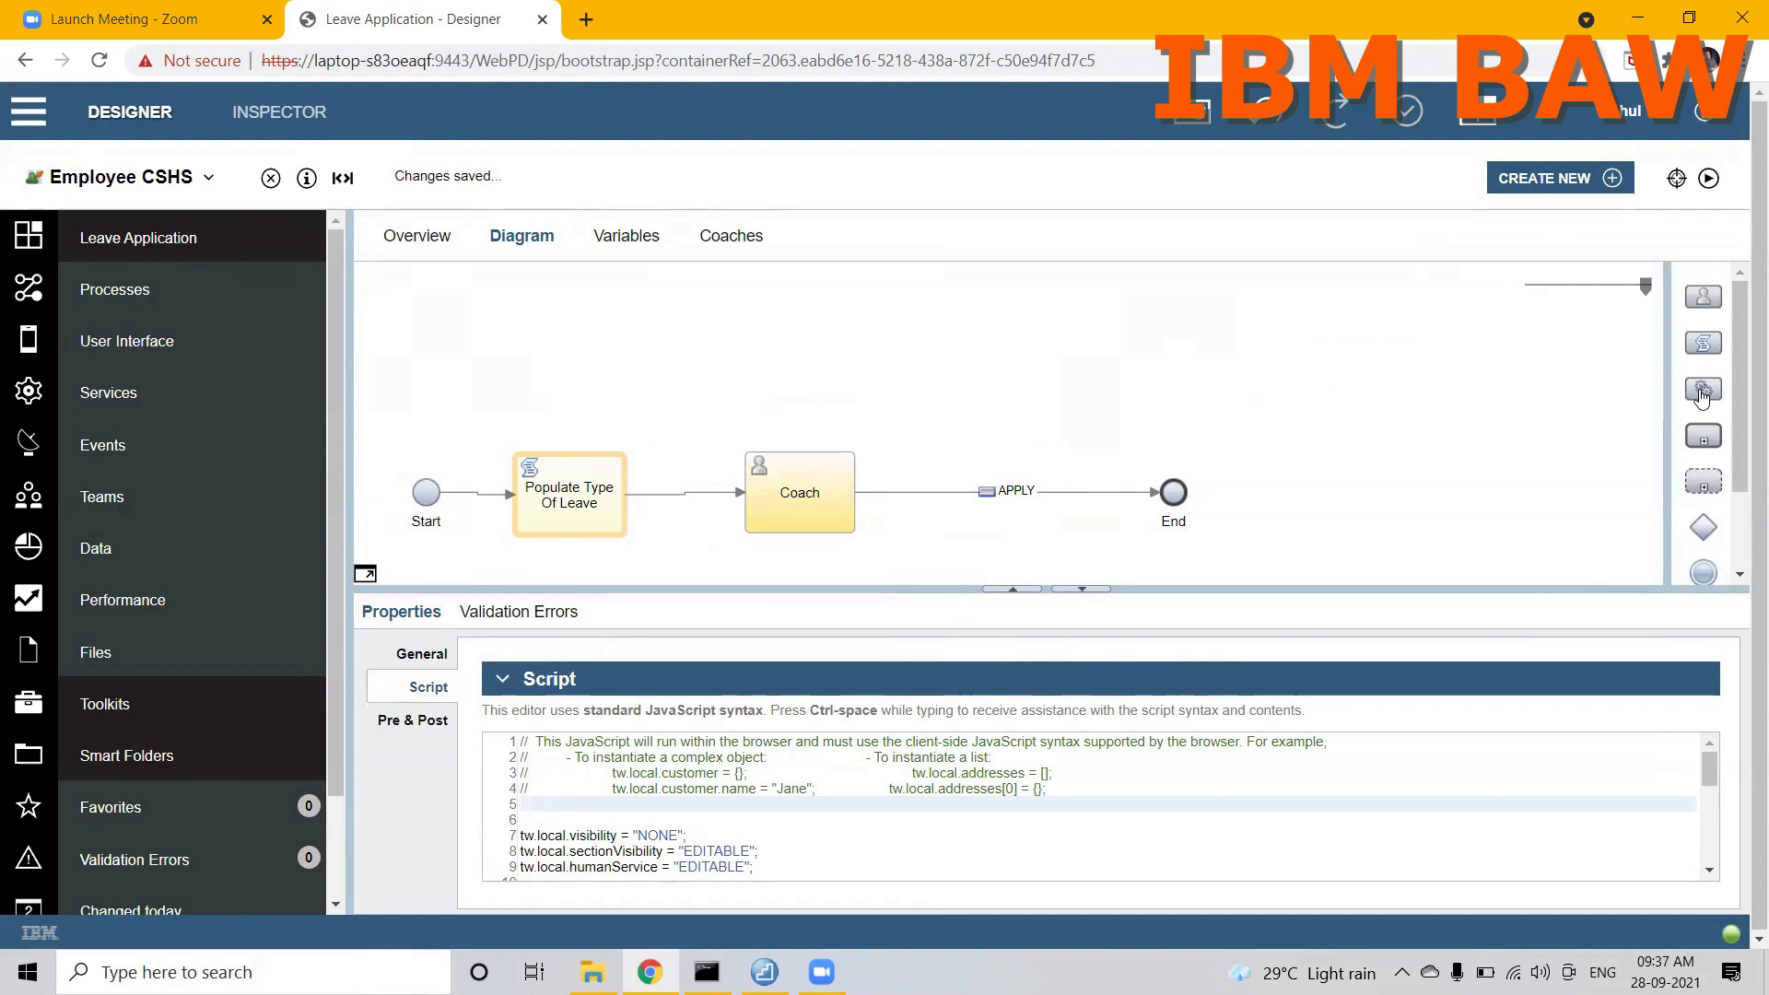
{"action": "left_click", "coordinate": [1708, 179]}
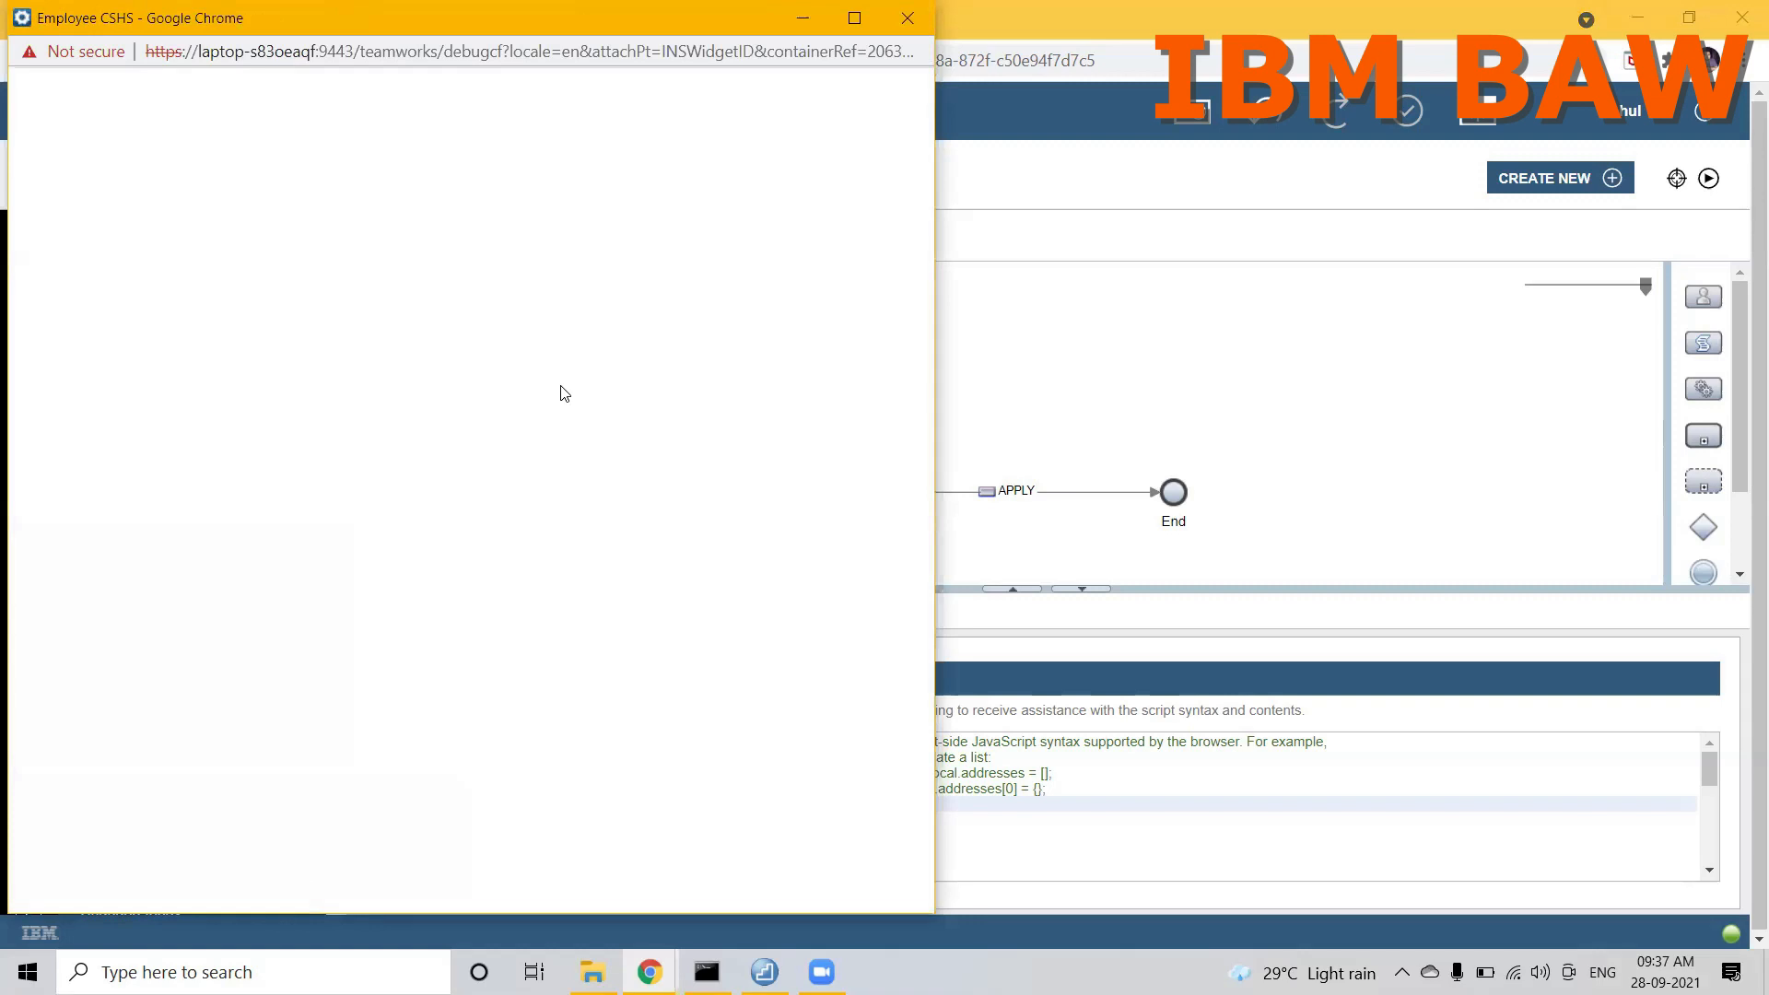
{"action": "double_click", "coordinate": [340, 29]}
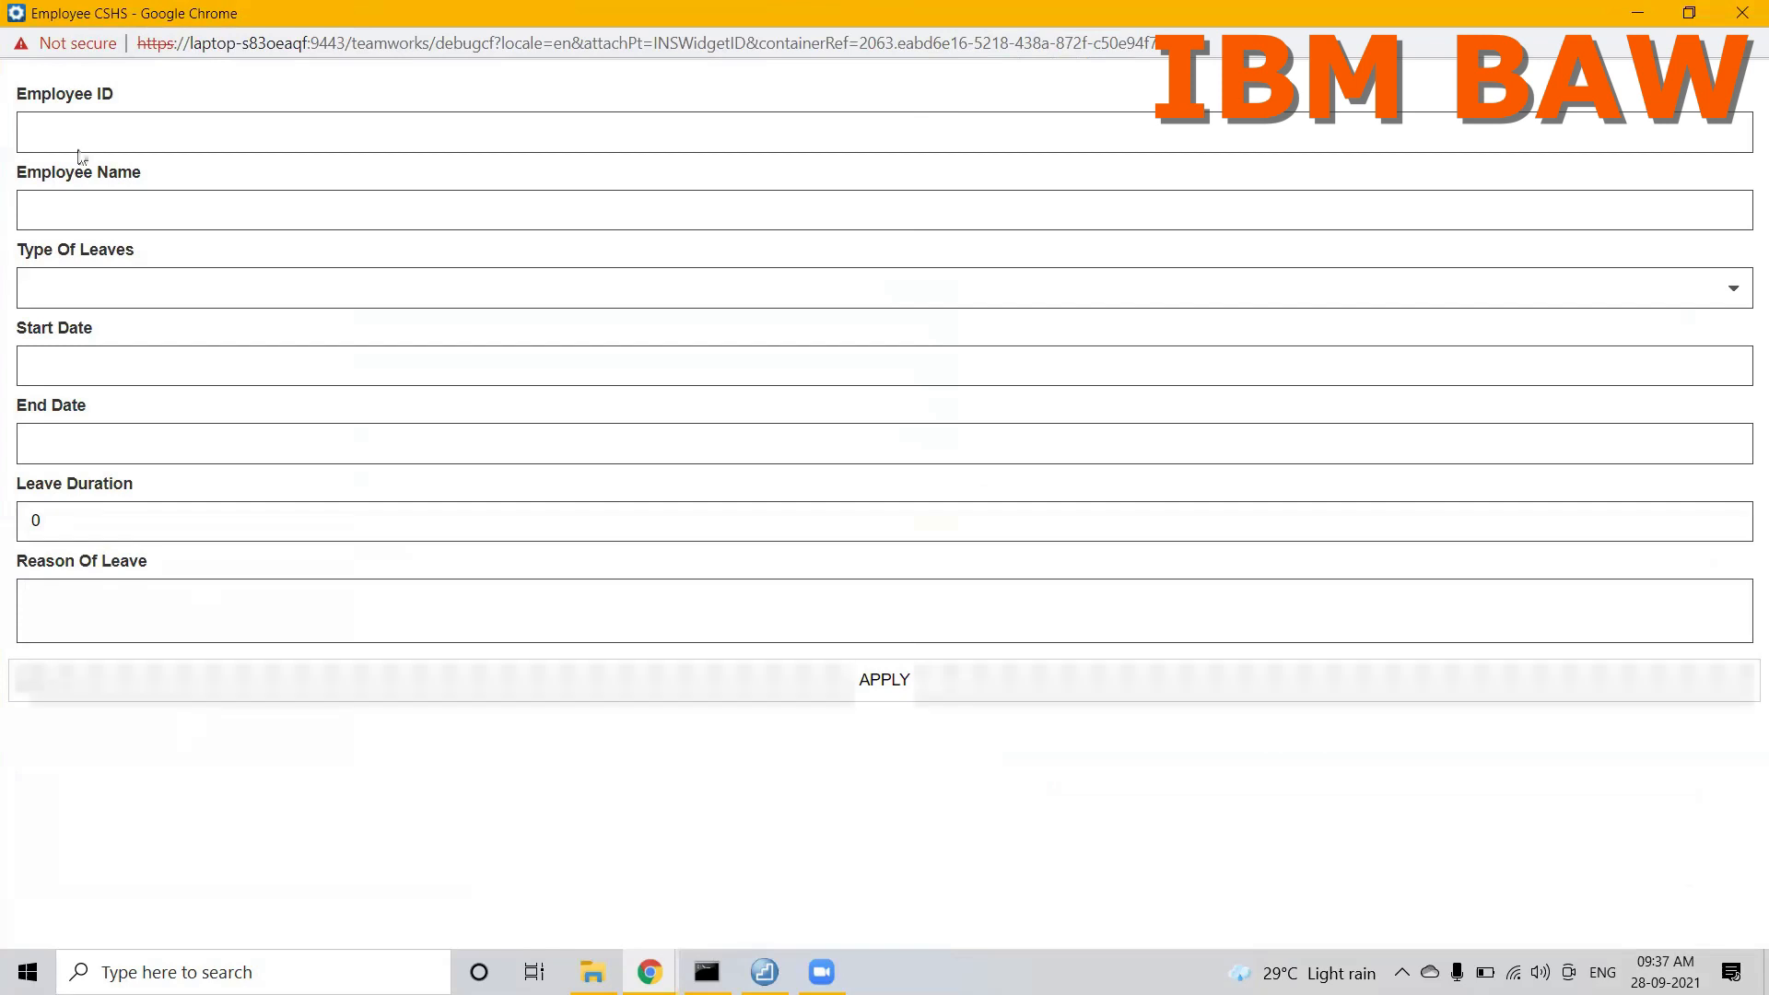
{"action": "left_click", "coordinate": [104, 293]}
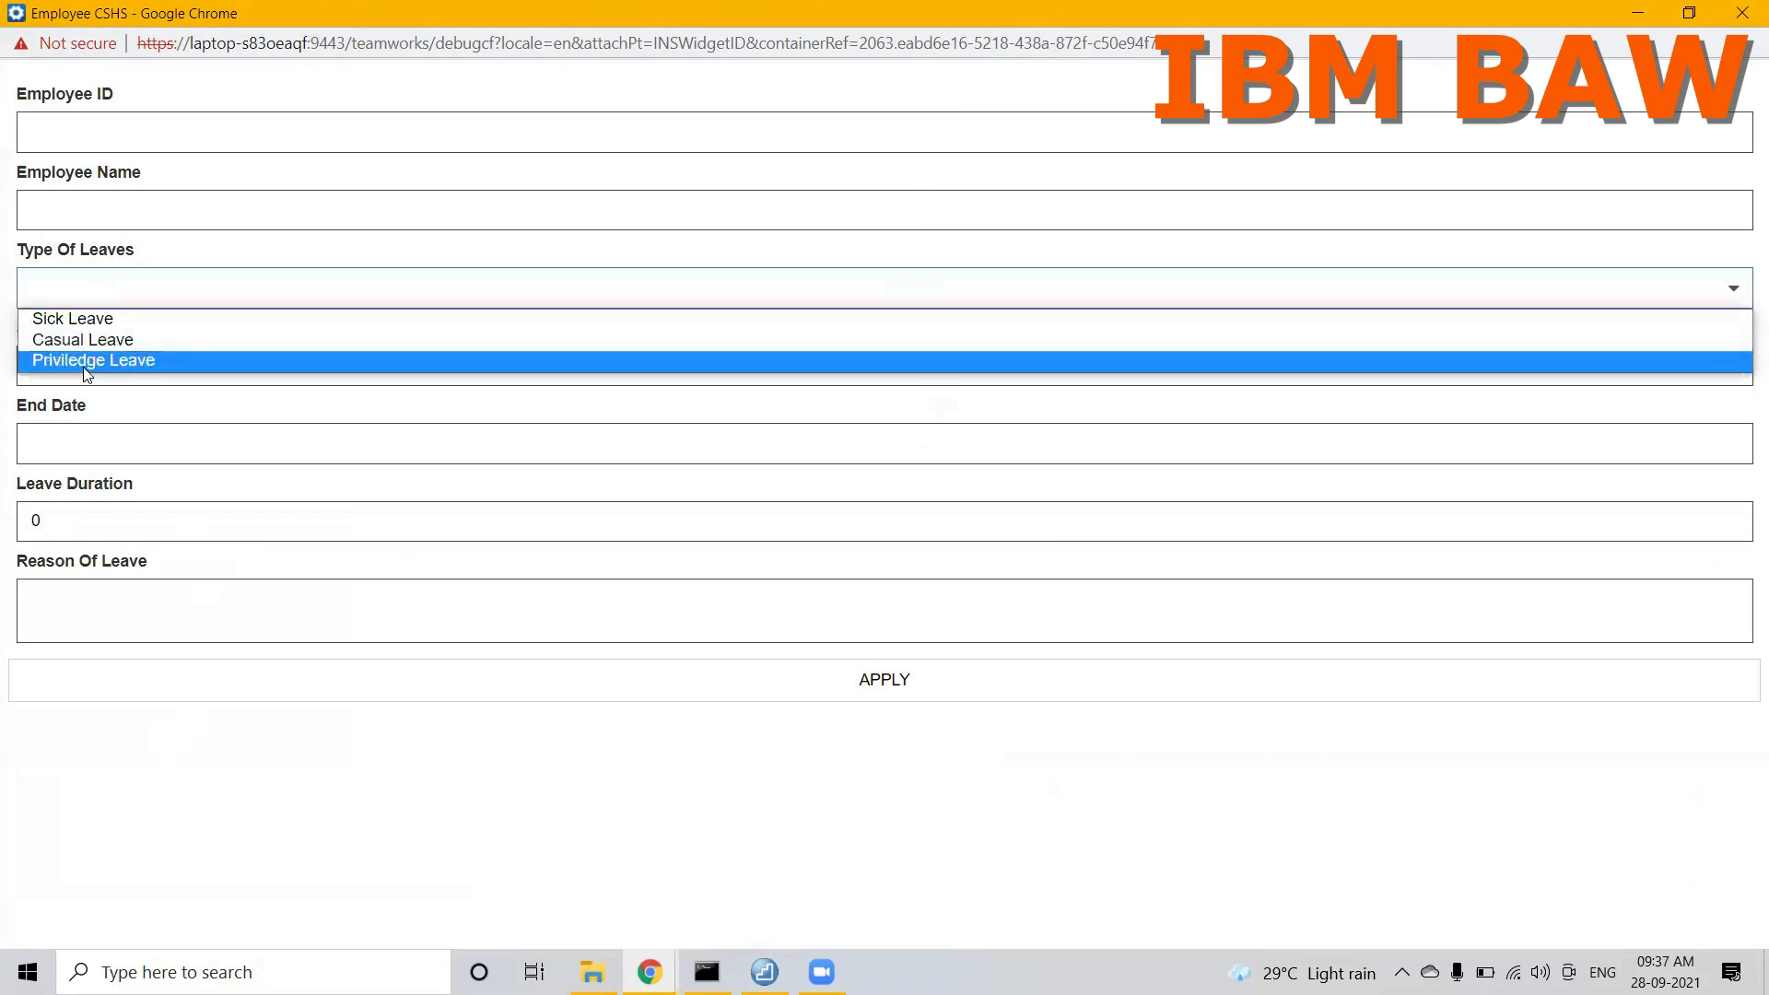
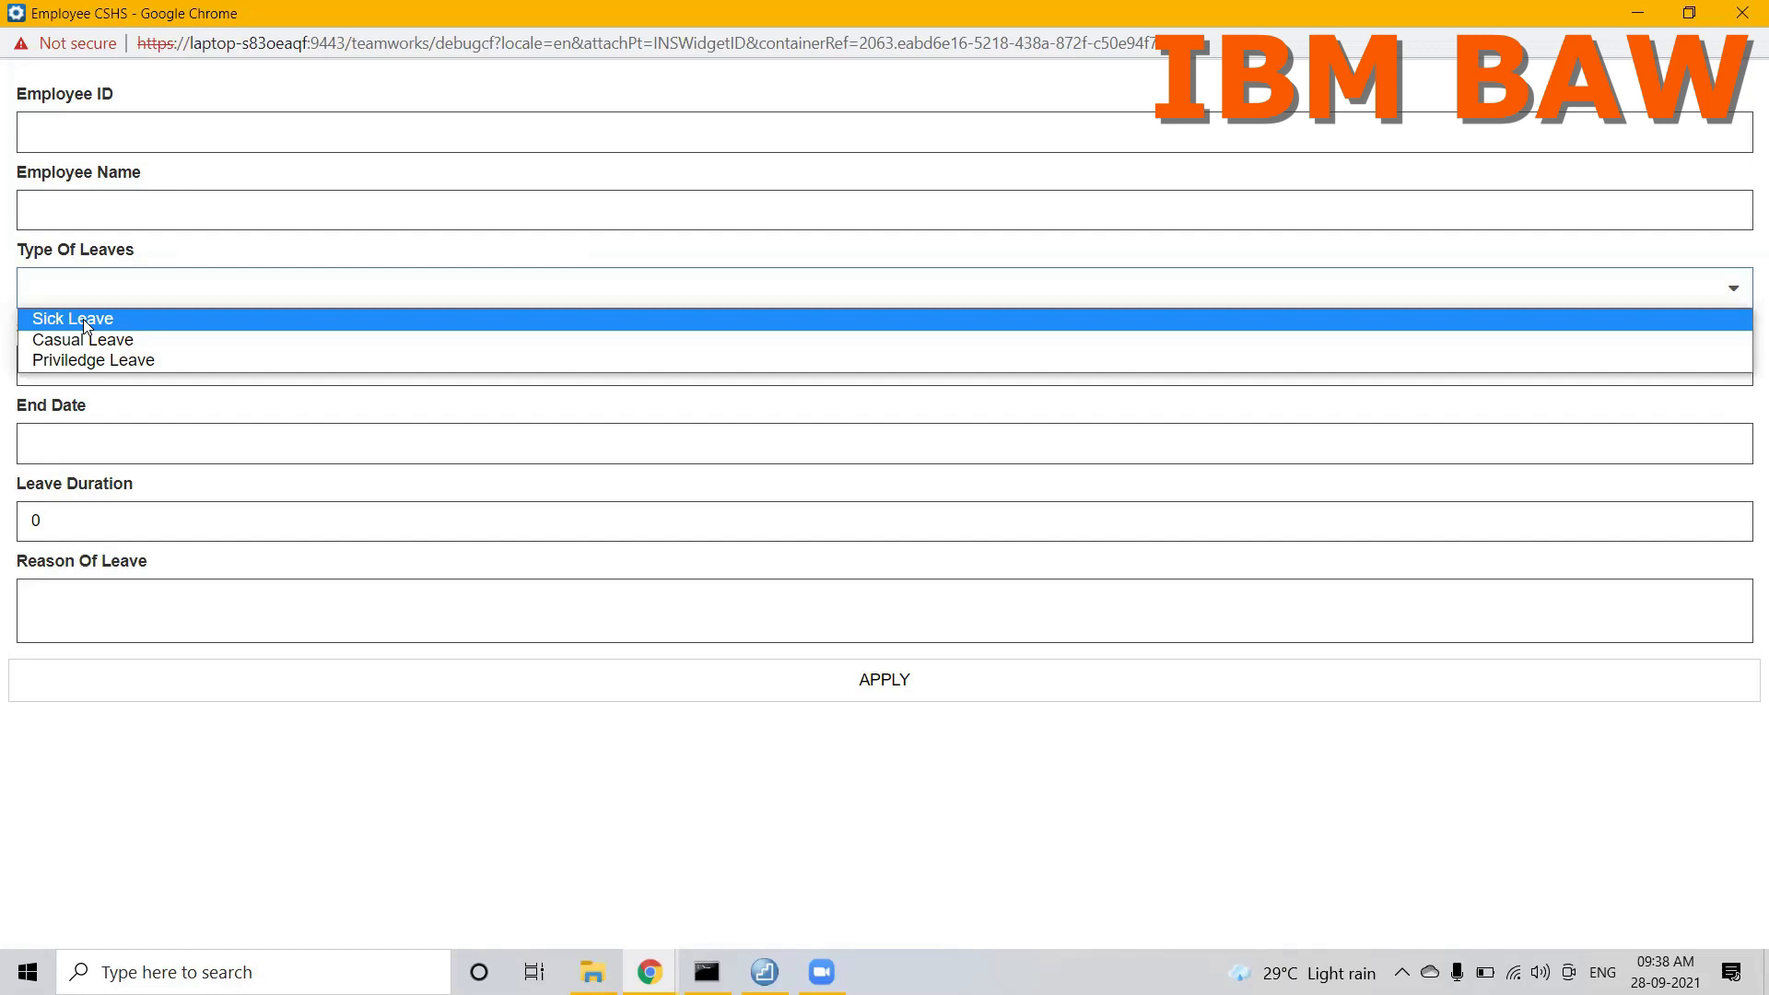
Step: Close the running Employee CSHS form and open the Coach of Manager CSHS for editing
{"action": "left_click", "coordinate": [184, 741]}
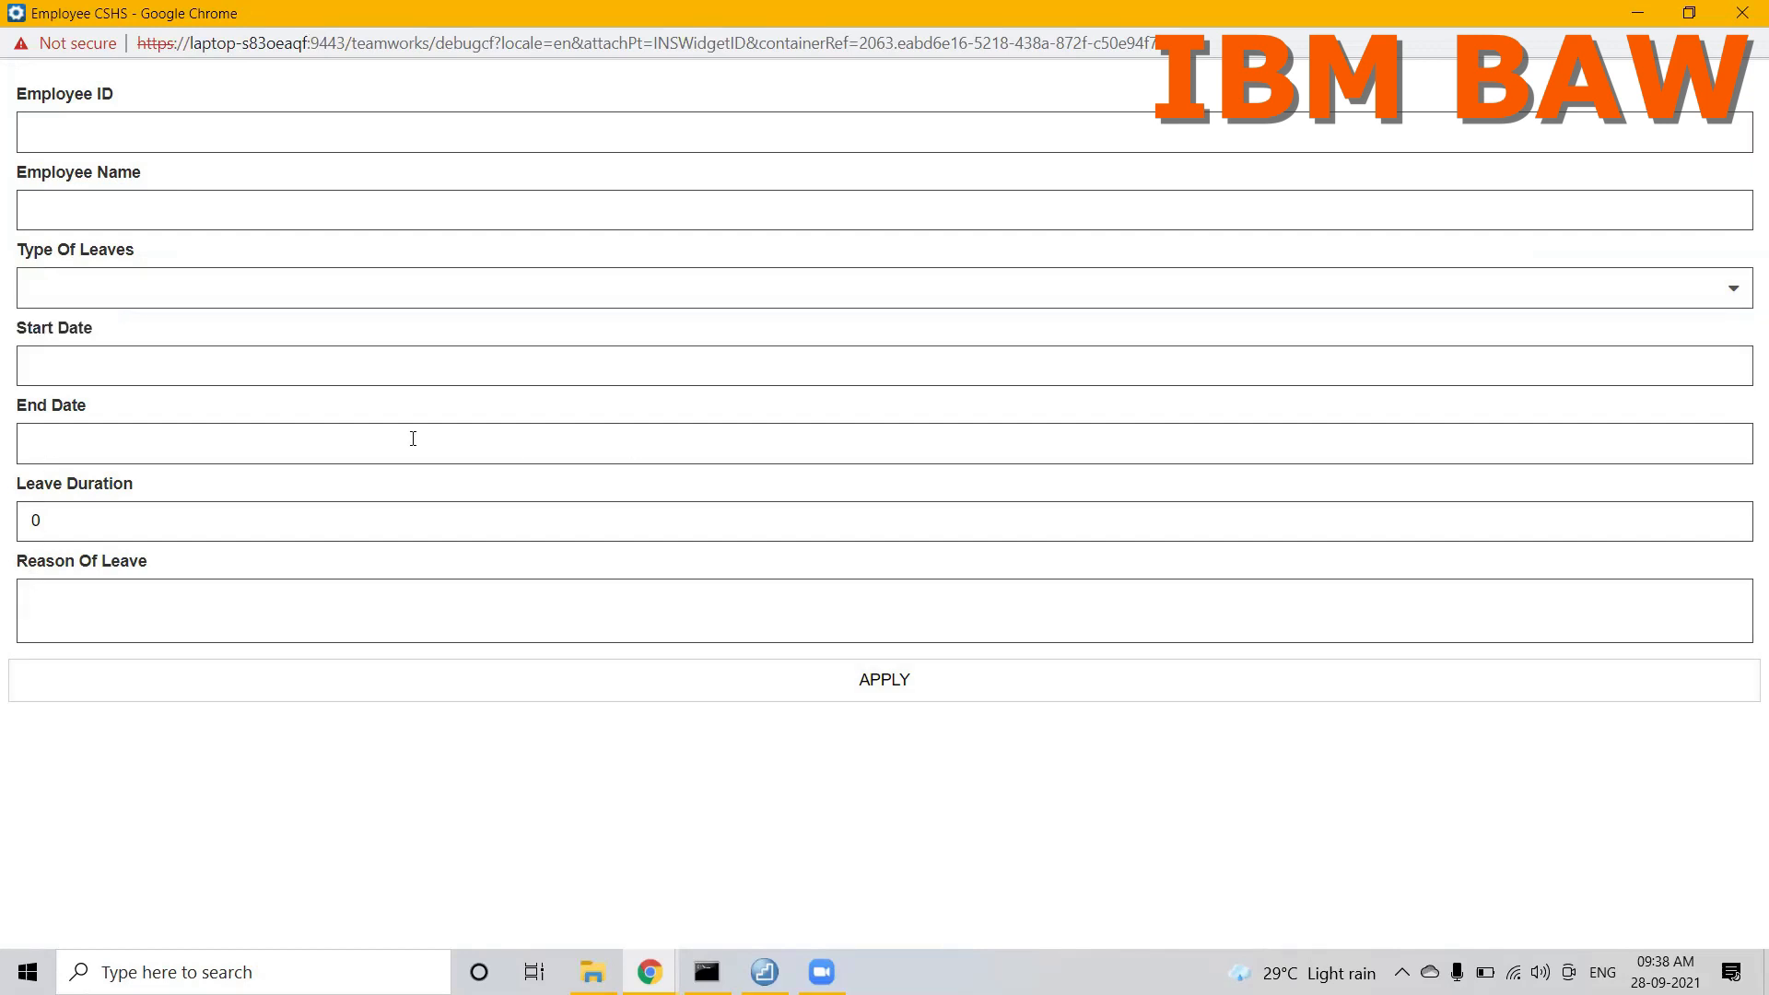
{"action": "left_click", "coordinate": [1742, 13]}
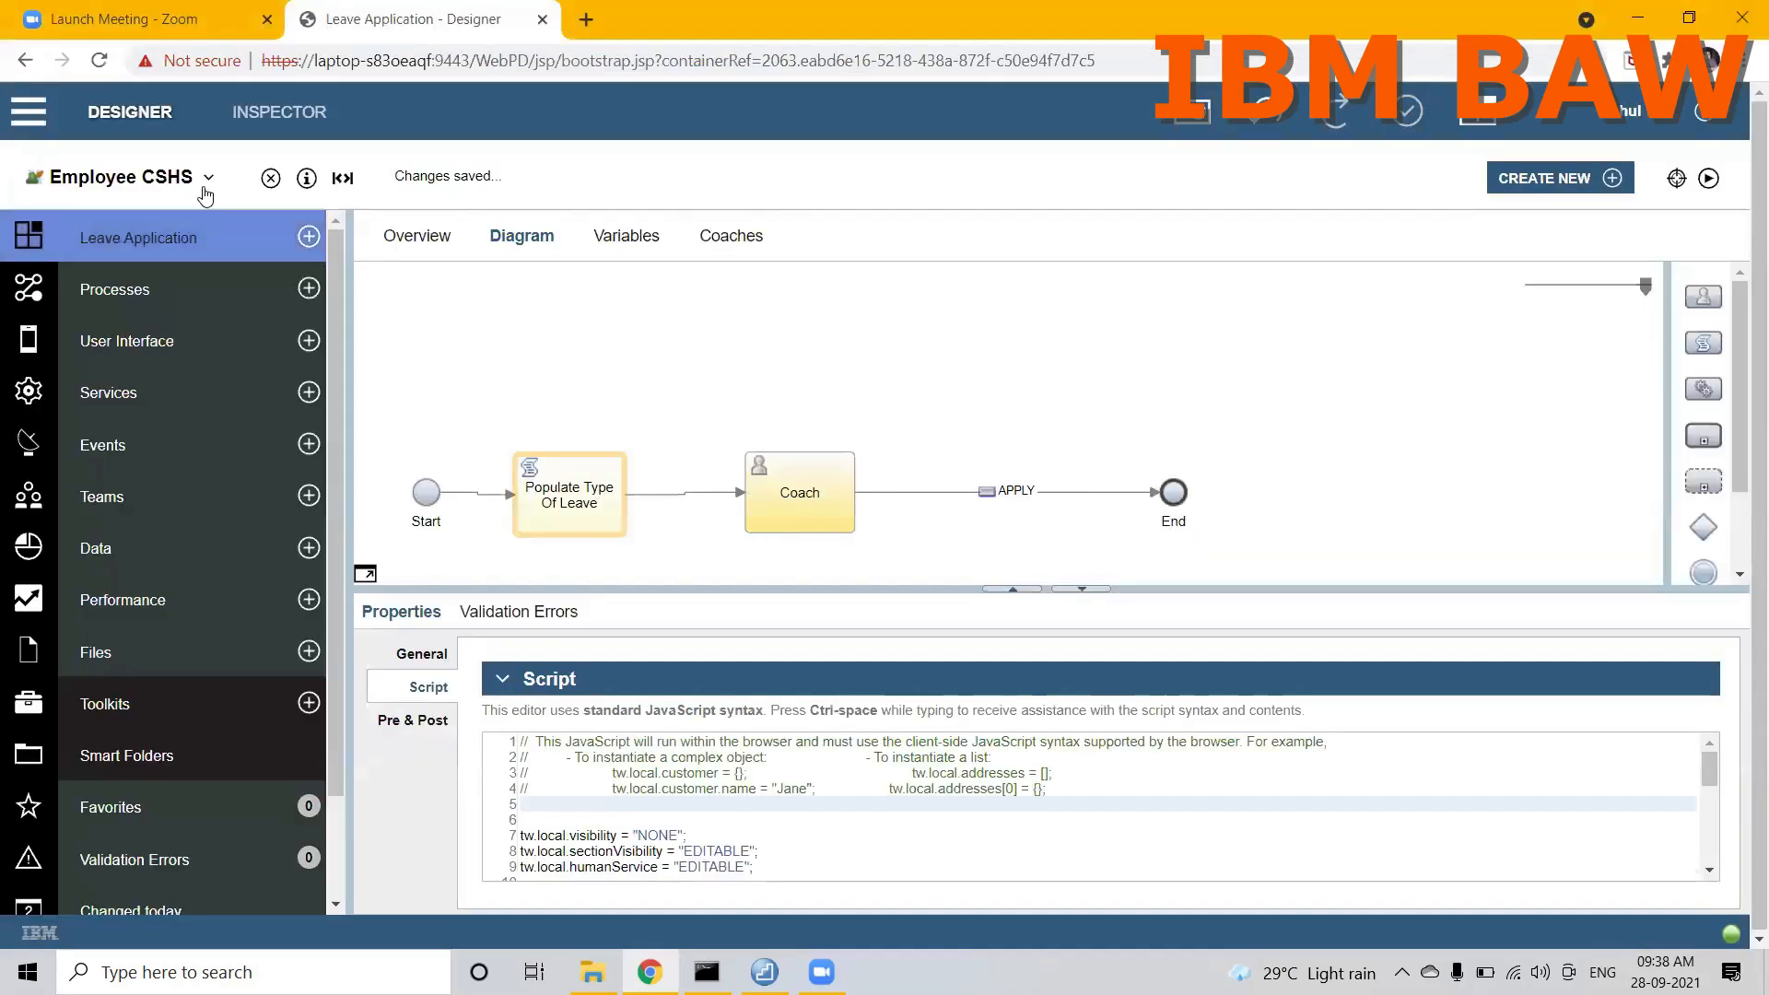
{"action": "left_click", "coordinate": [173, 180]}
{"action": "left_click", "coordinate": [120, 343]}
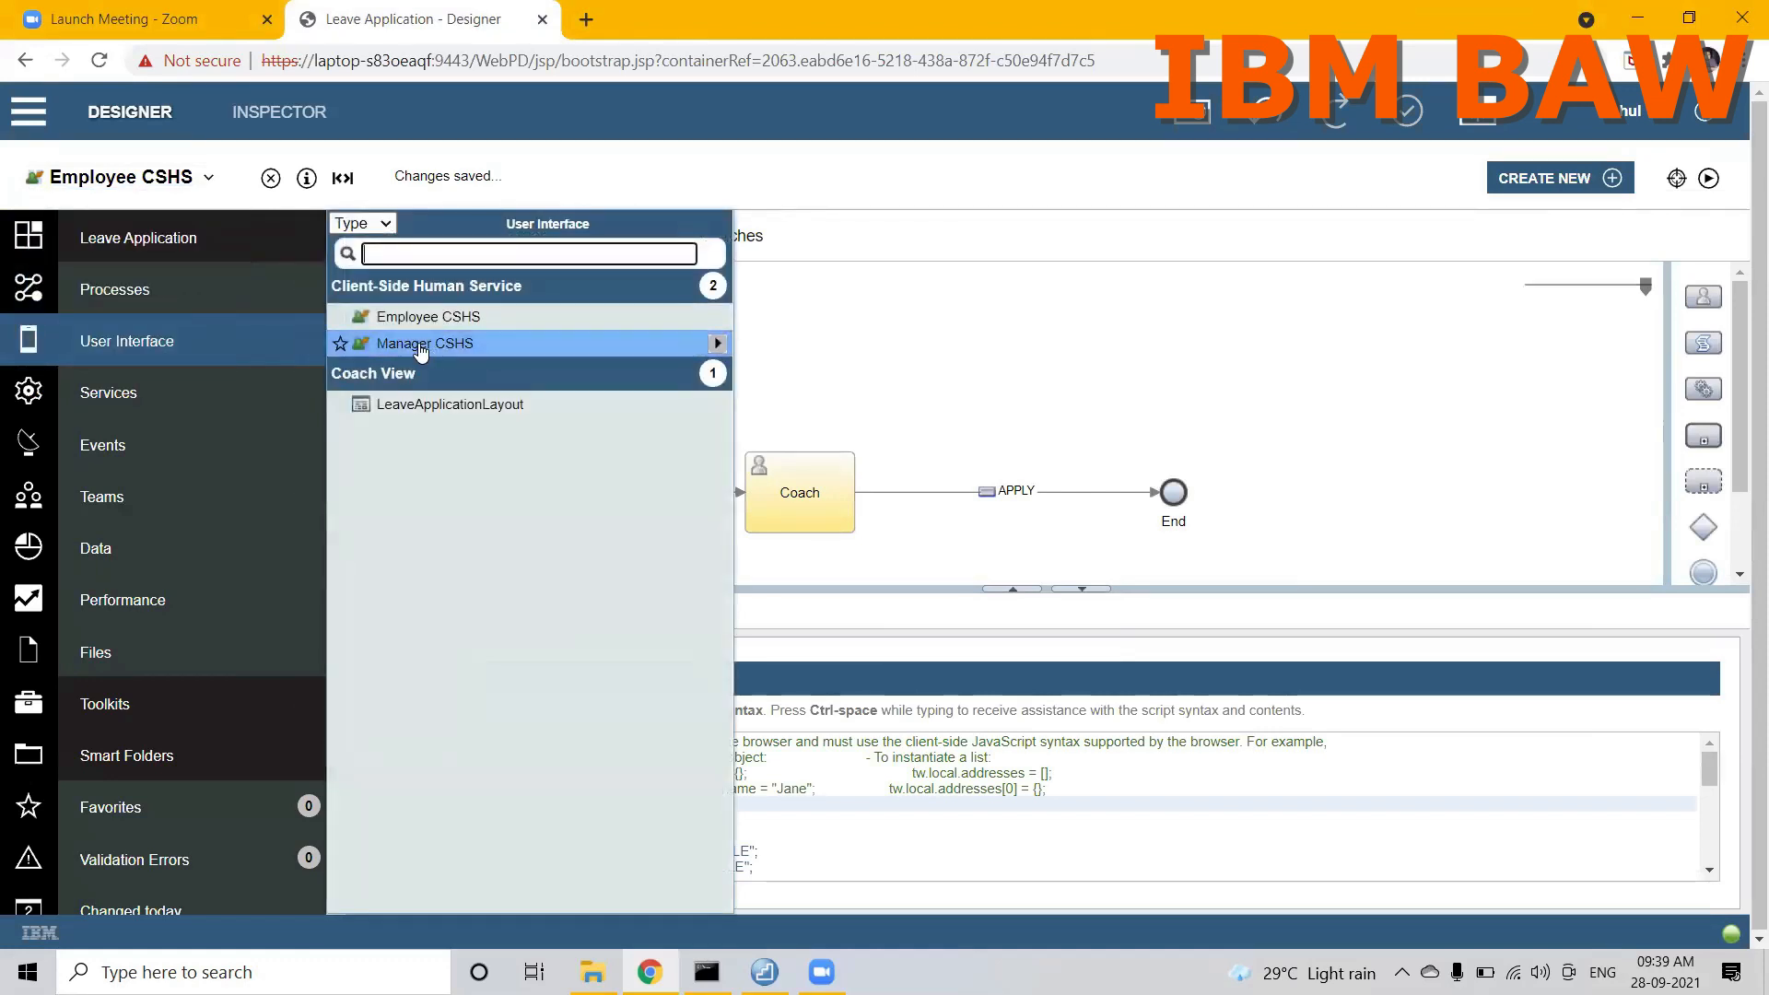
{"action": "left_click", "coordinate": [420, 350]}
{"action": "left_click", "coordinate": [823, 506]}
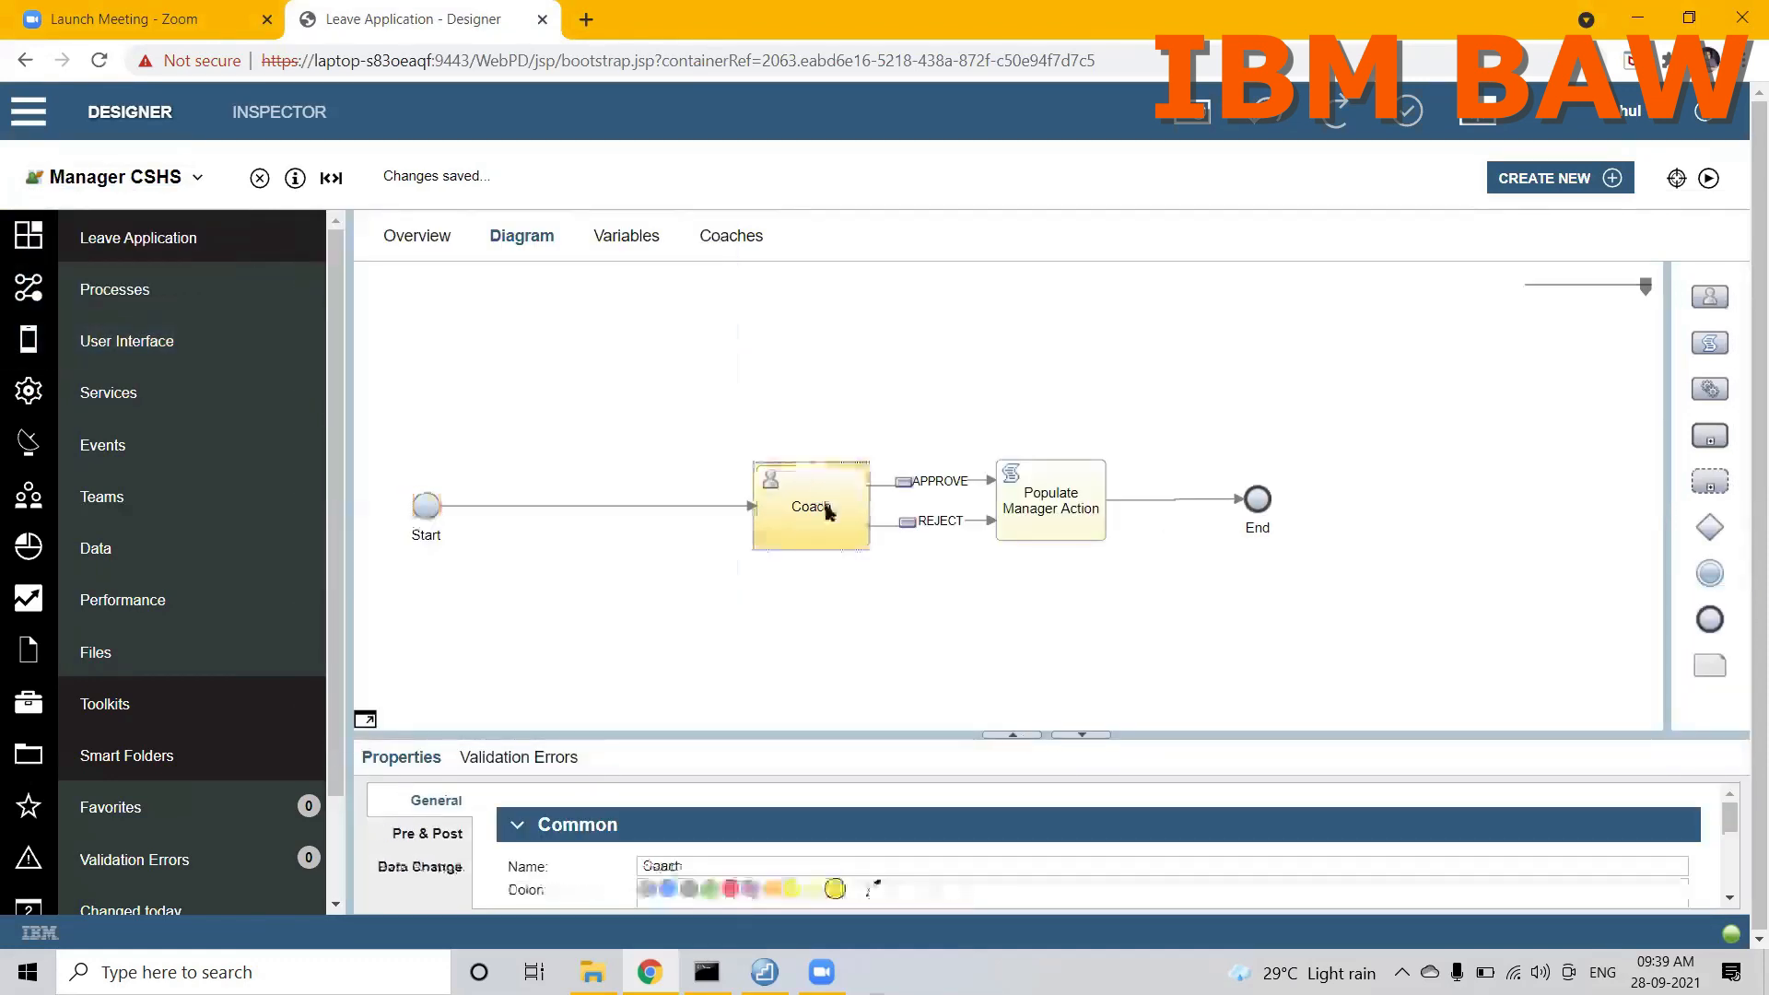
{"action": "left_click", "coordinate": [733, 237]}
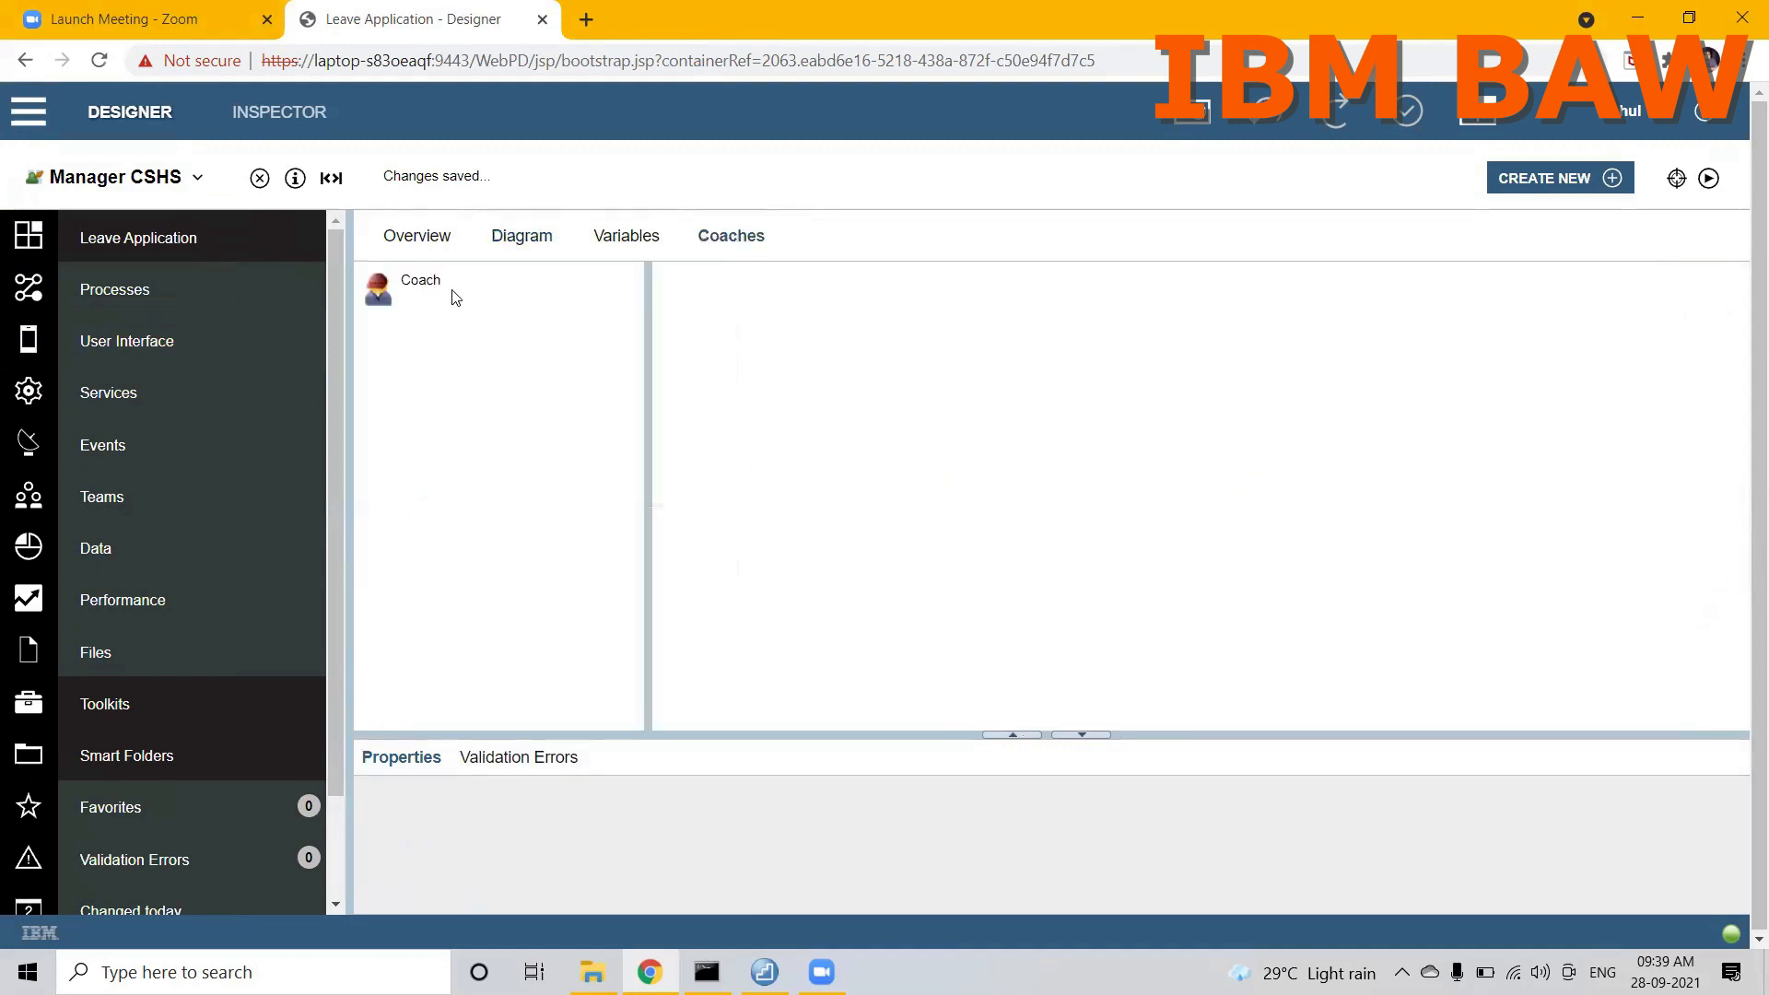
{"action": "left_click", "coordinate": [422, 285]}
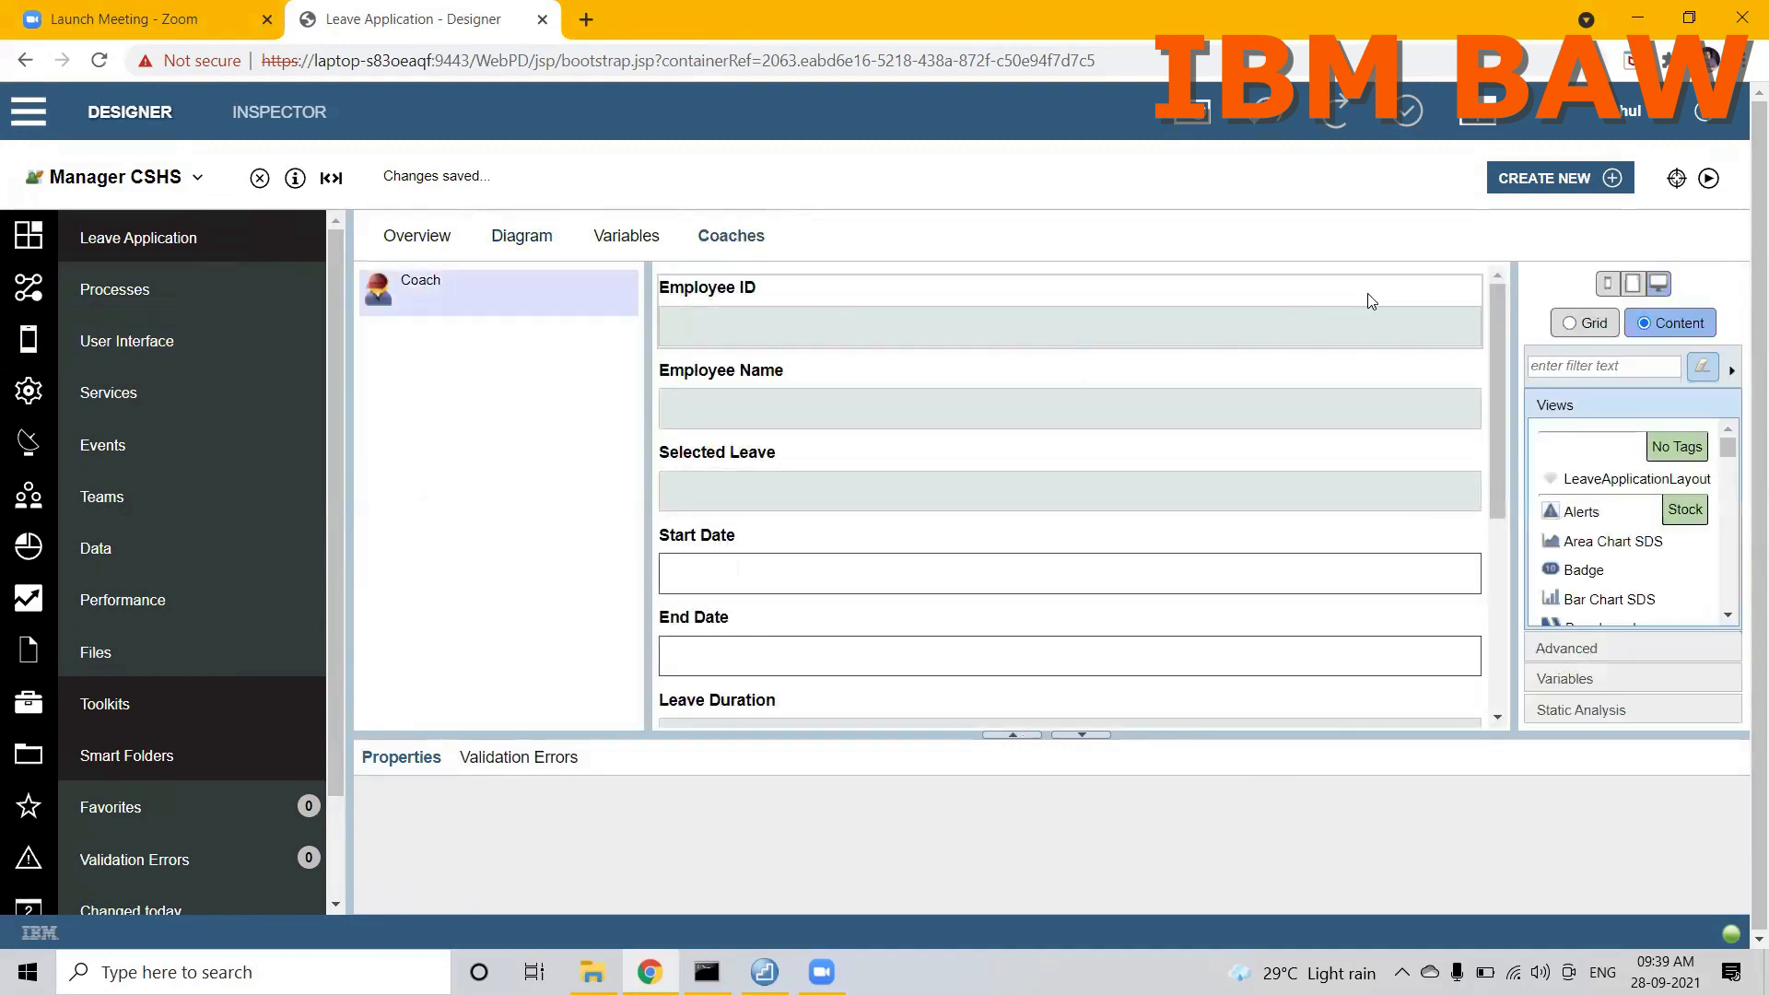
Step: Filter the available views by "layout" and place a Vertical Layout above the Employee ID field
{"action": "left_click", "coordinate": [1599, 369]}
{"action": "type", "text": "layout"}
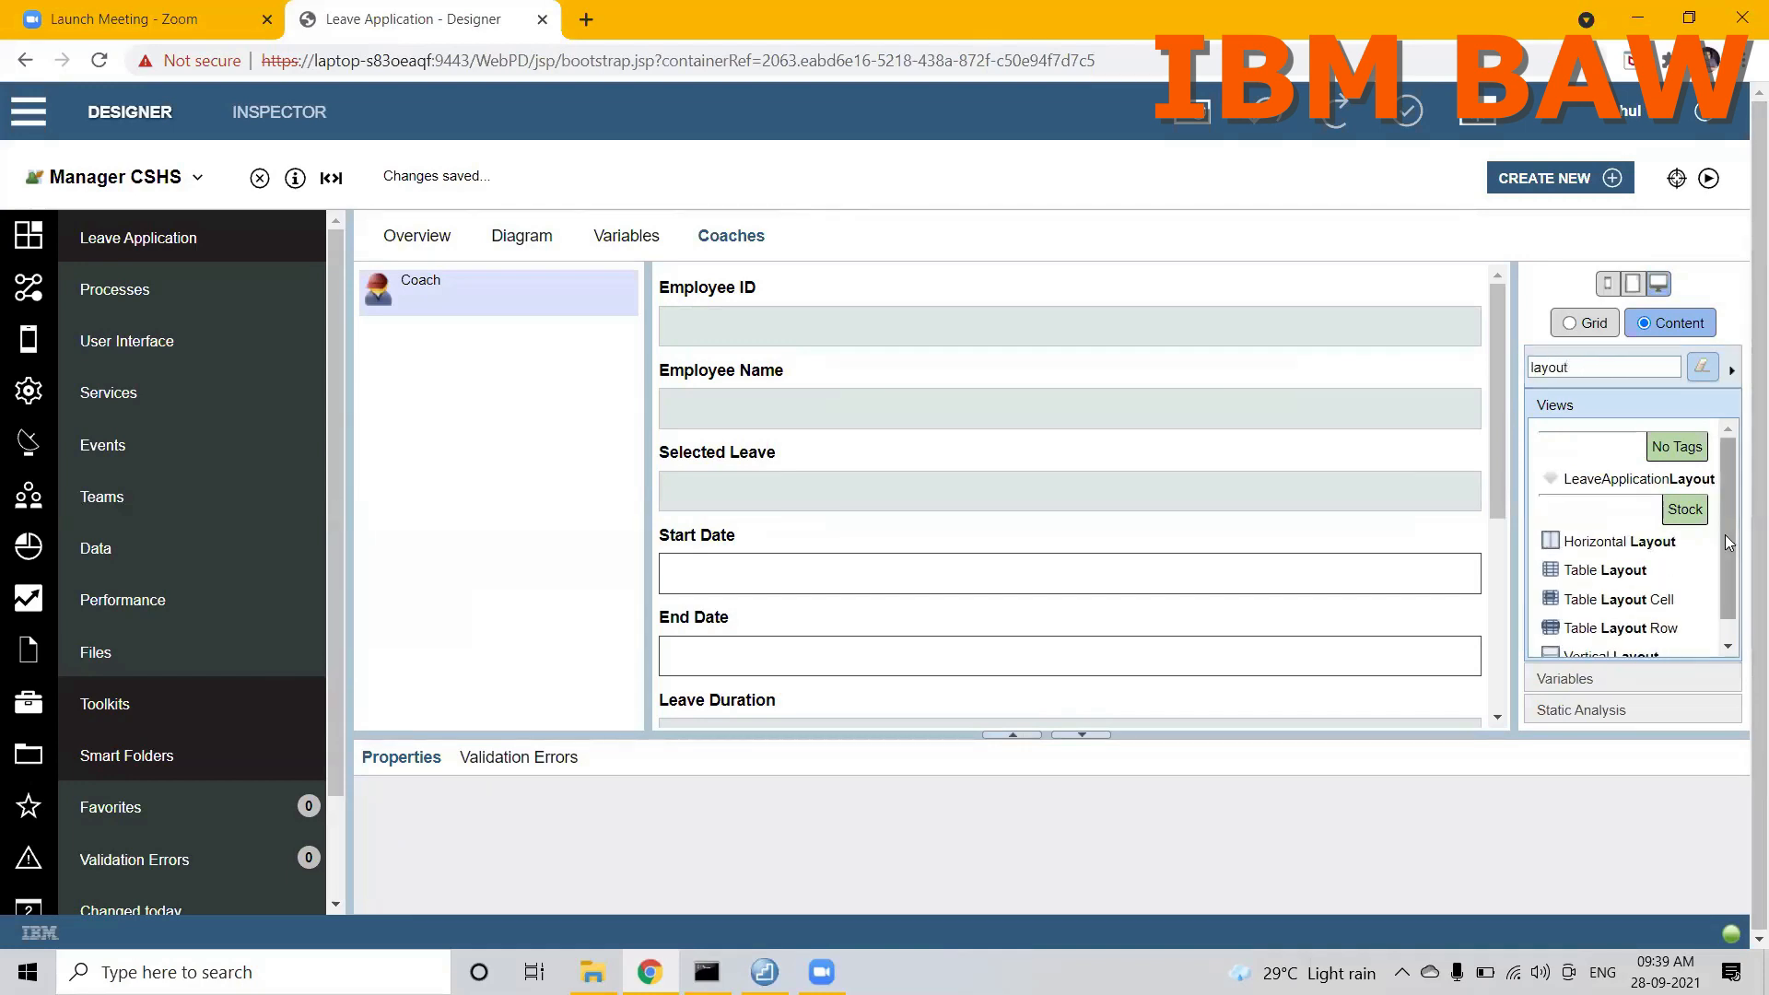
{"action": "left_click_drag", "start_coordinate": [1729, 542], "coordinate": [1729, 562]}
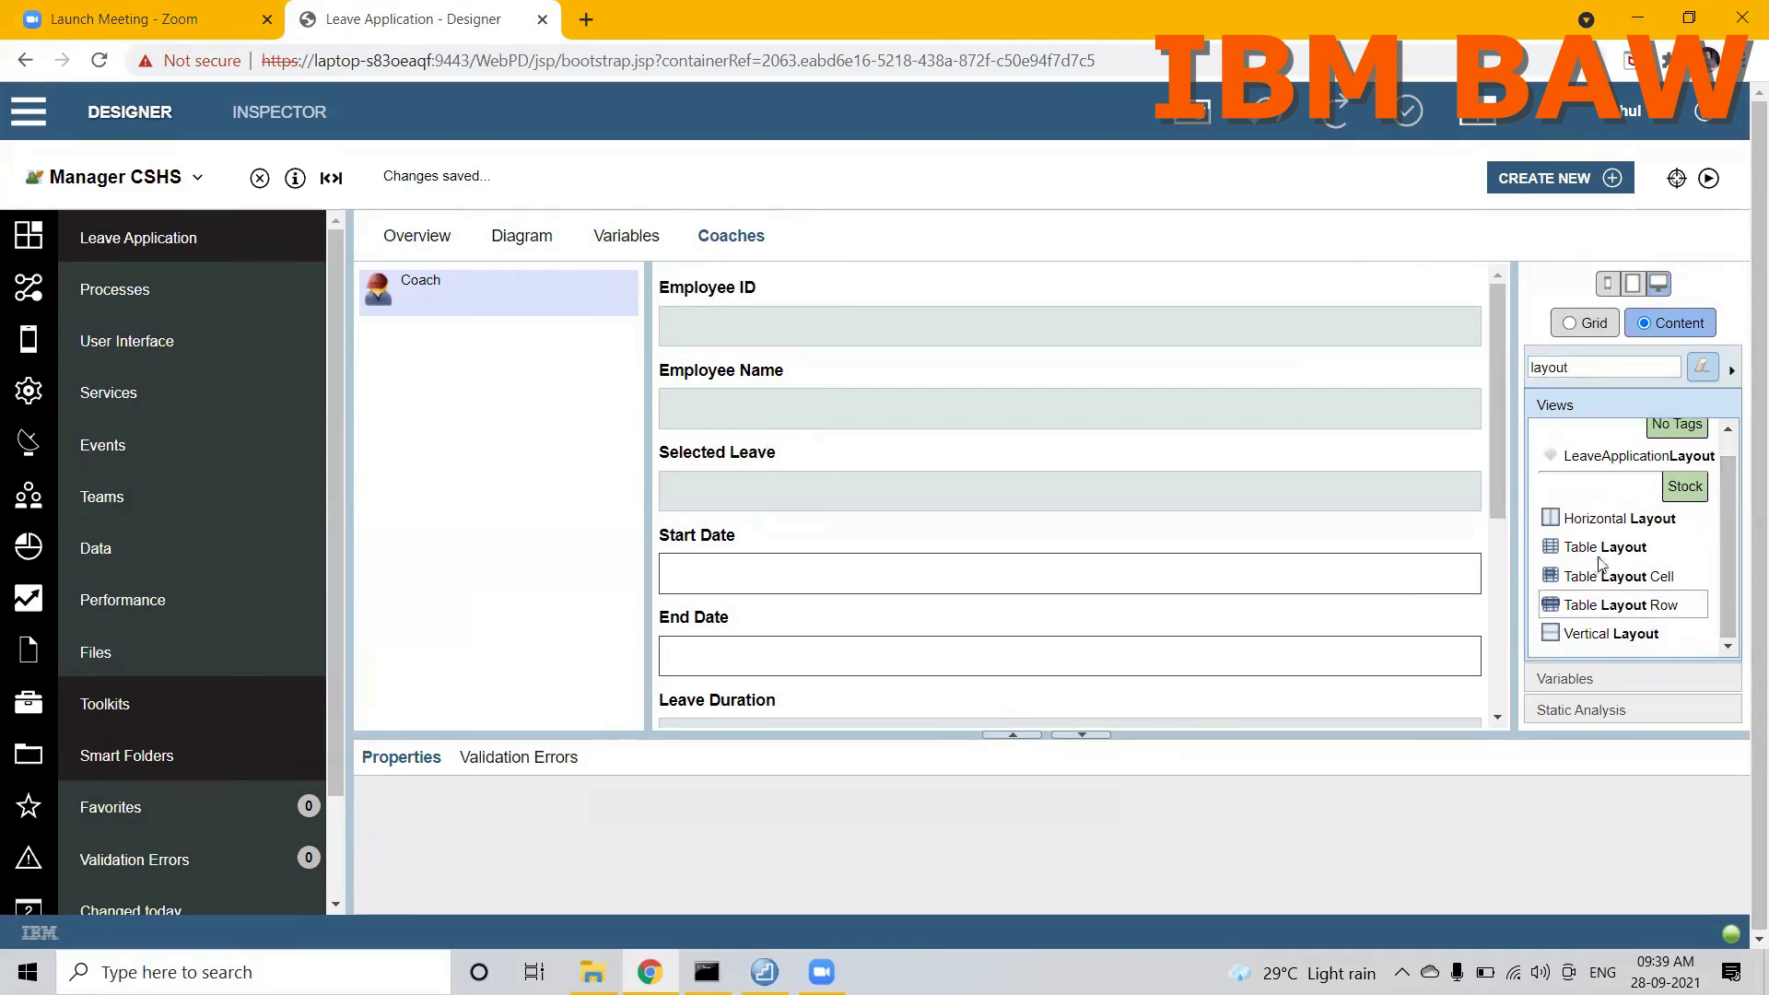
{"action": "left_click_drag", "start_coordinate": [1585, 634], "coordinate": [1401, 297]}
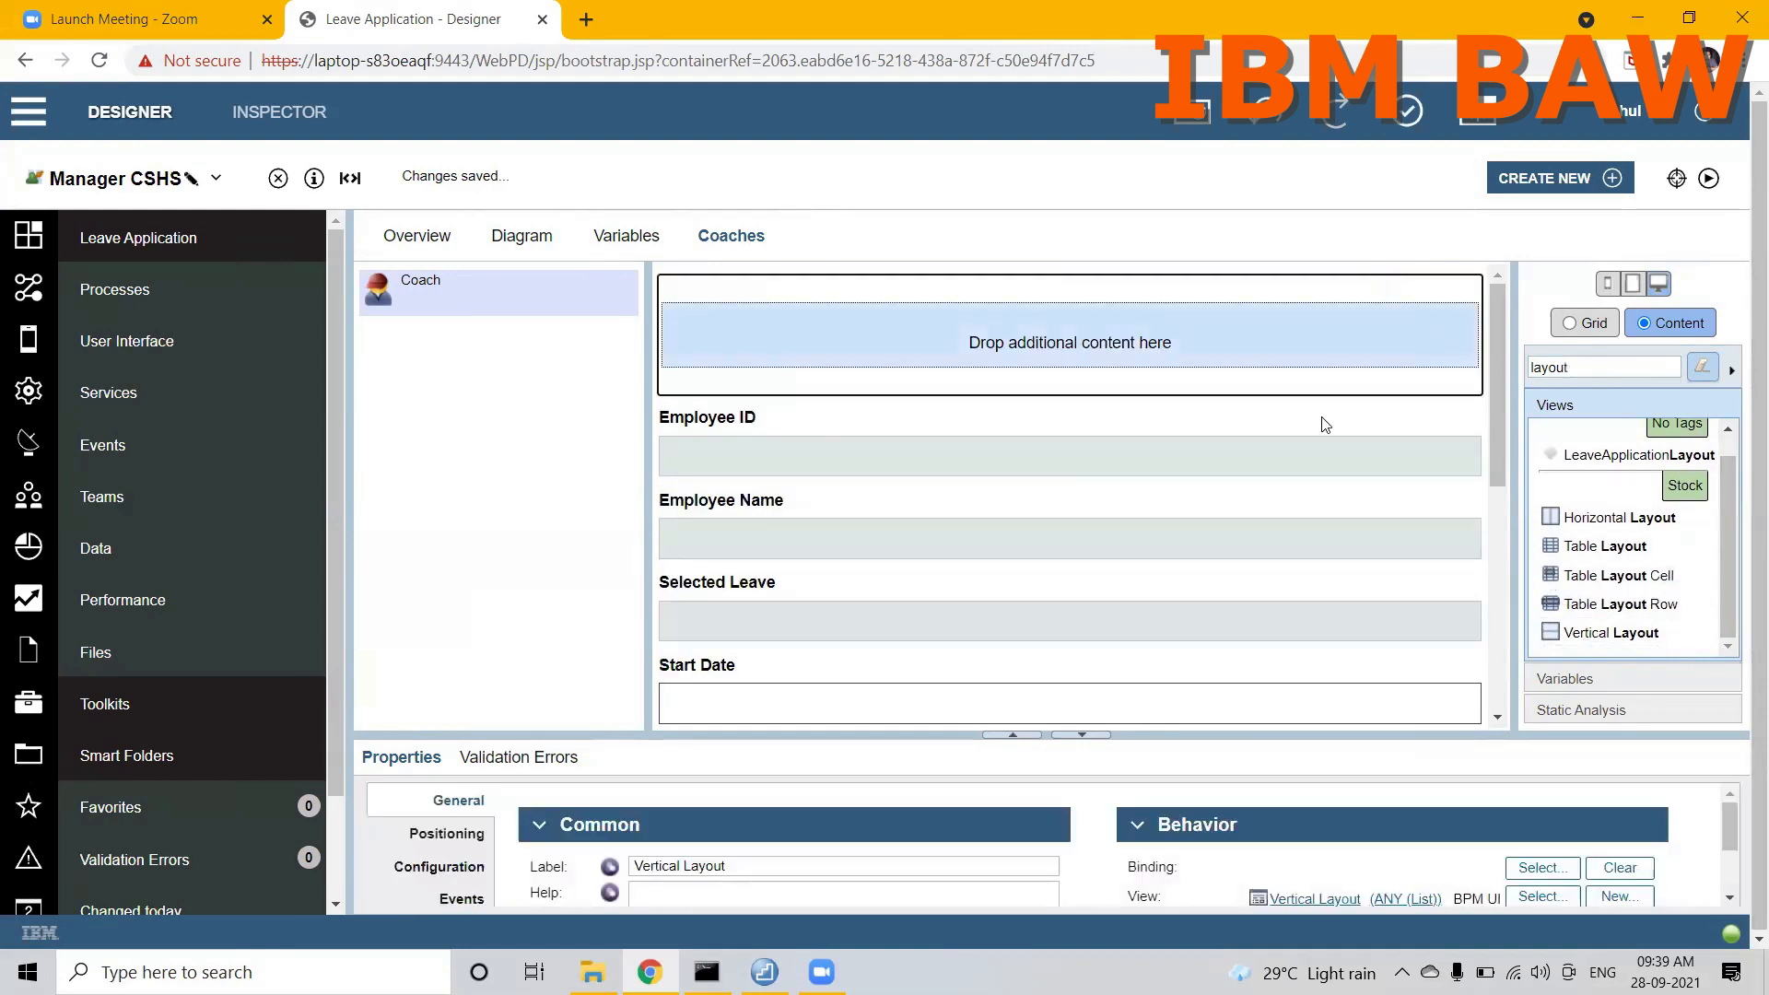
Step: Move the Employee ID, Employee Name, Selected Leave and Start Date fields into the Vertical Layout in that order
{"action": "left_click_drag", "start_coordinate": [1259, 440], "coordinate": [1032, 373]}
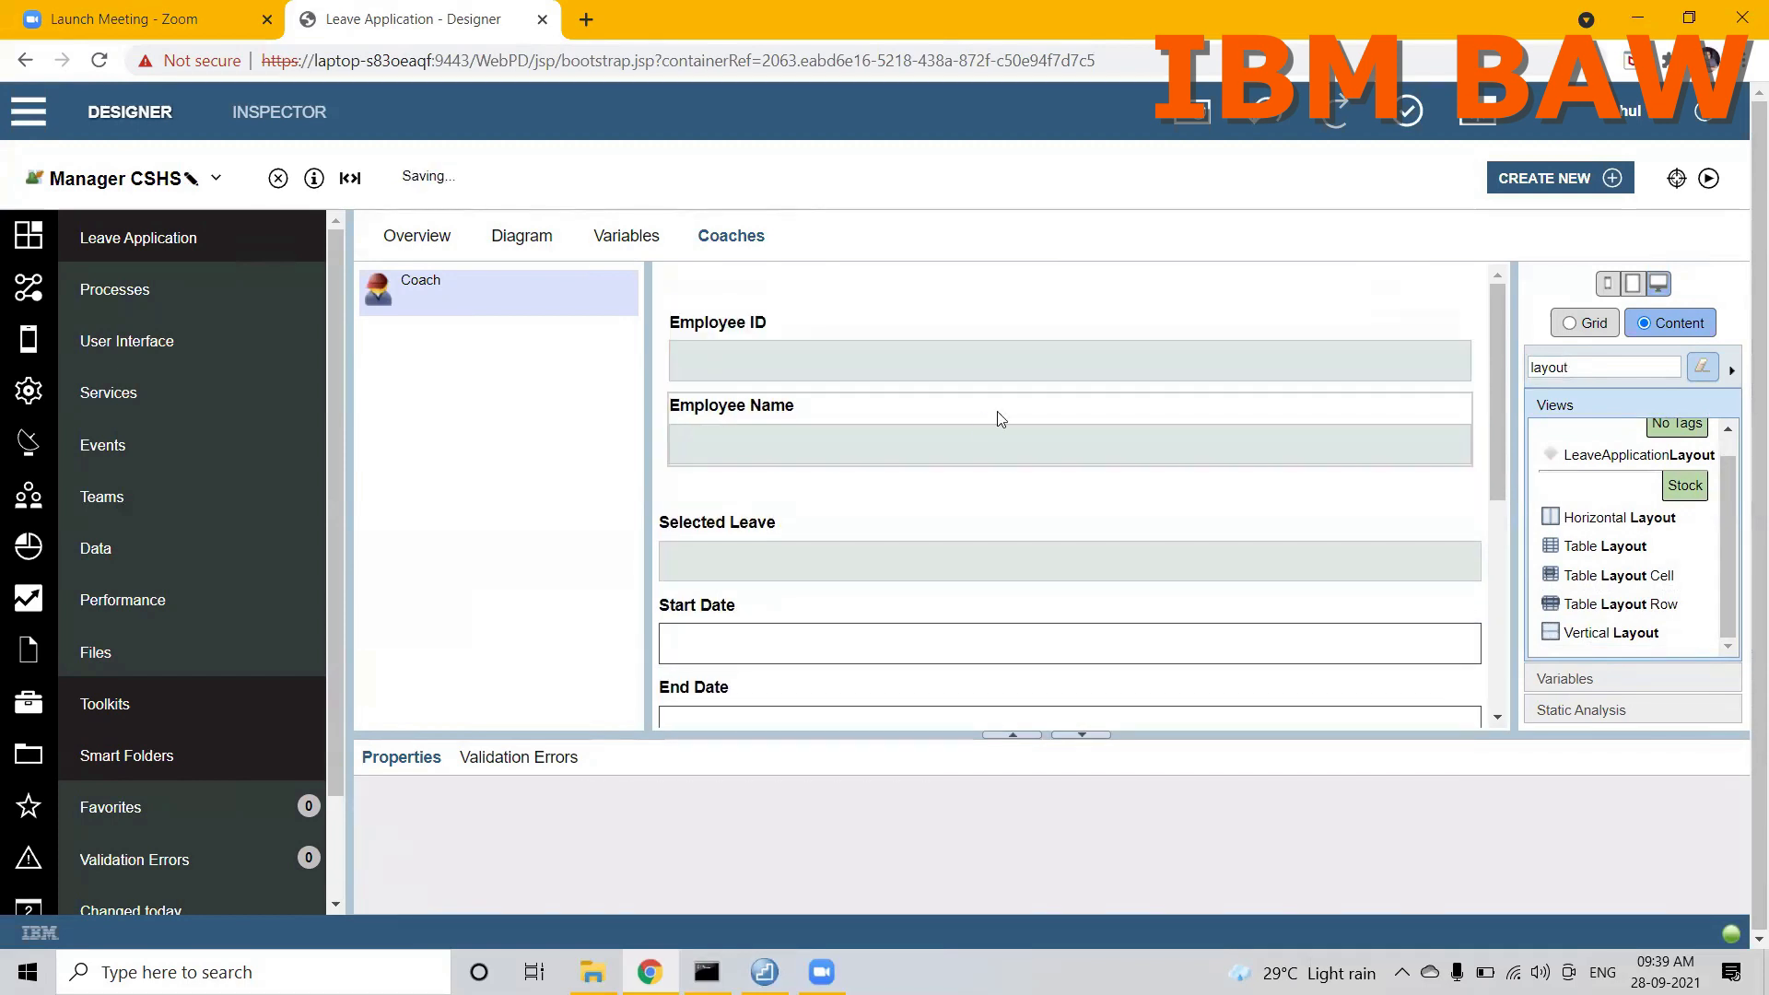
{"action": "left_click", "coordinate": [942, 513]}
{"action": "left_click_drag", "start_coordinate": [942, 514], "coordinate": [948, 470]}
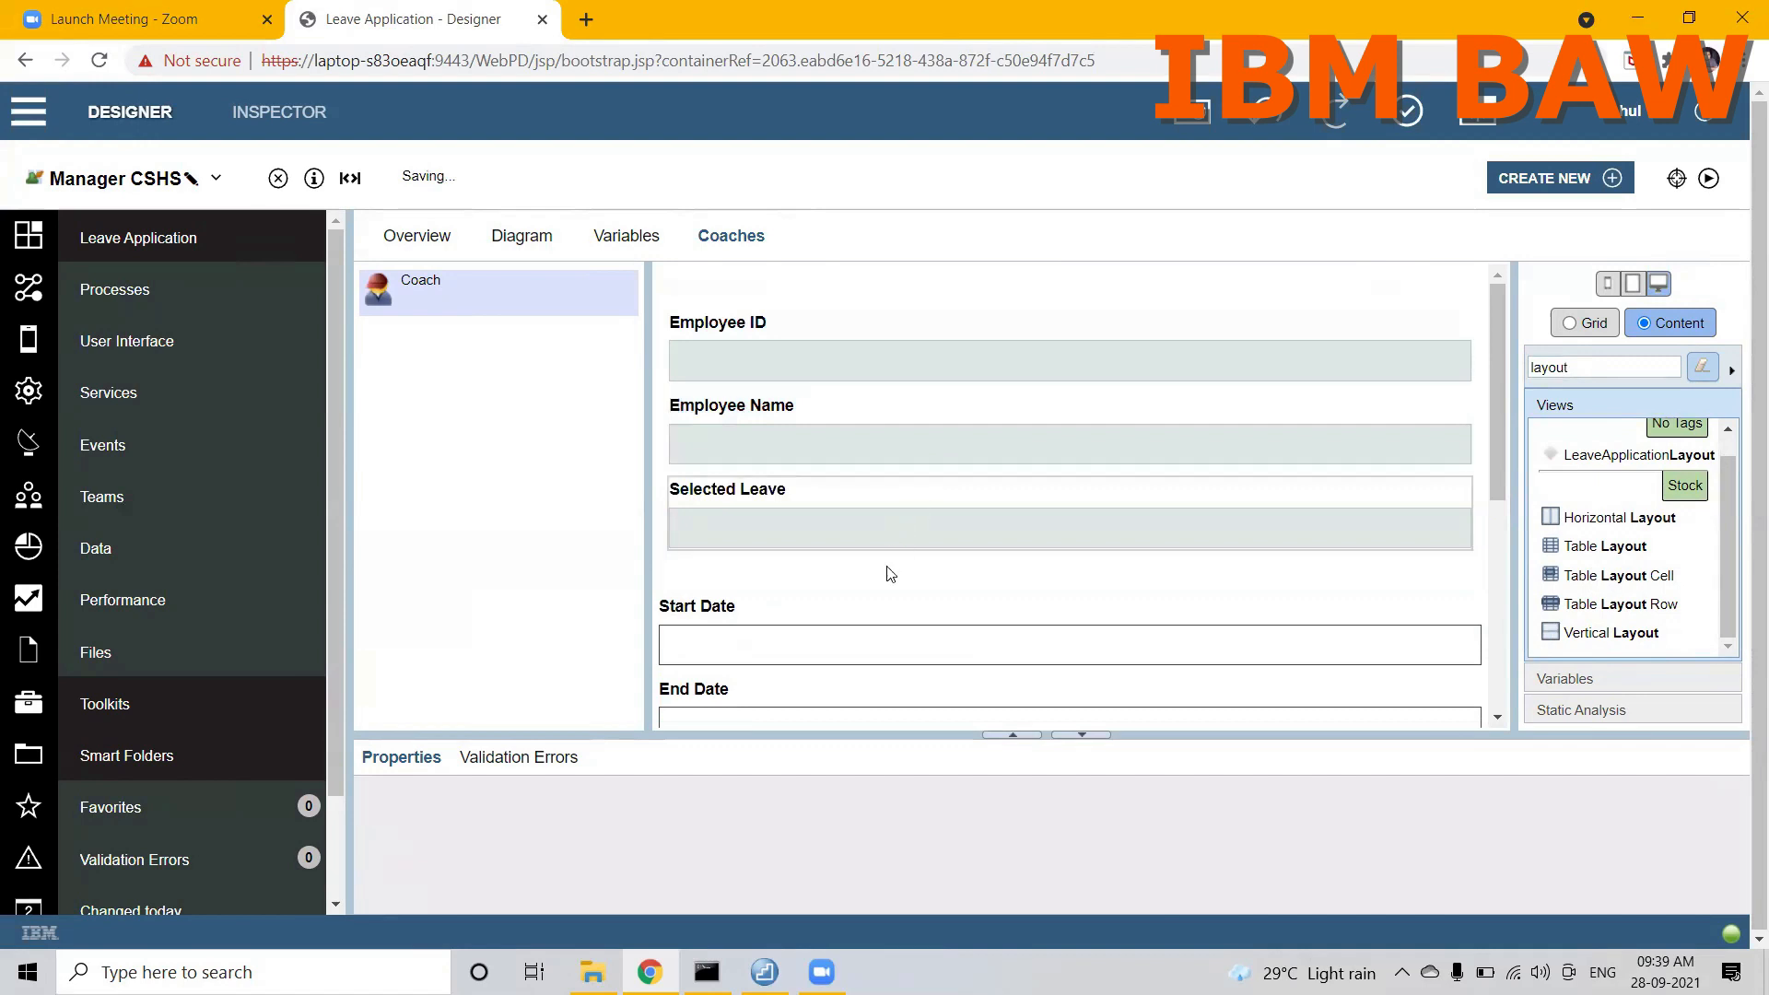
{"action": "left_click_drag", "start_coordinate": [872, 608], "coordinate": [878, 559]}
Step: Move the End Date, Leave Duration and Reason Of Leave fields into the Vertical Layout below Start Date
{"action": "left_click", "coordinate": [863, 596]}
{"action": "left_click_drag", "start_coordinate": [1497, 495], "coordinate": [1498, 590]}
{"action": "left_click", "coordinate": [1400, 492]}
{"action": "left_click_drag", "start_coordinate": [1398, 486], "coordinate": [1364, 444]}
{"action": "left_click", "coordinate": [1259, 584]}
{"action": "left_click_drag", "start_coordinate": [1259, 584], "coordinate": [1252, 514]}
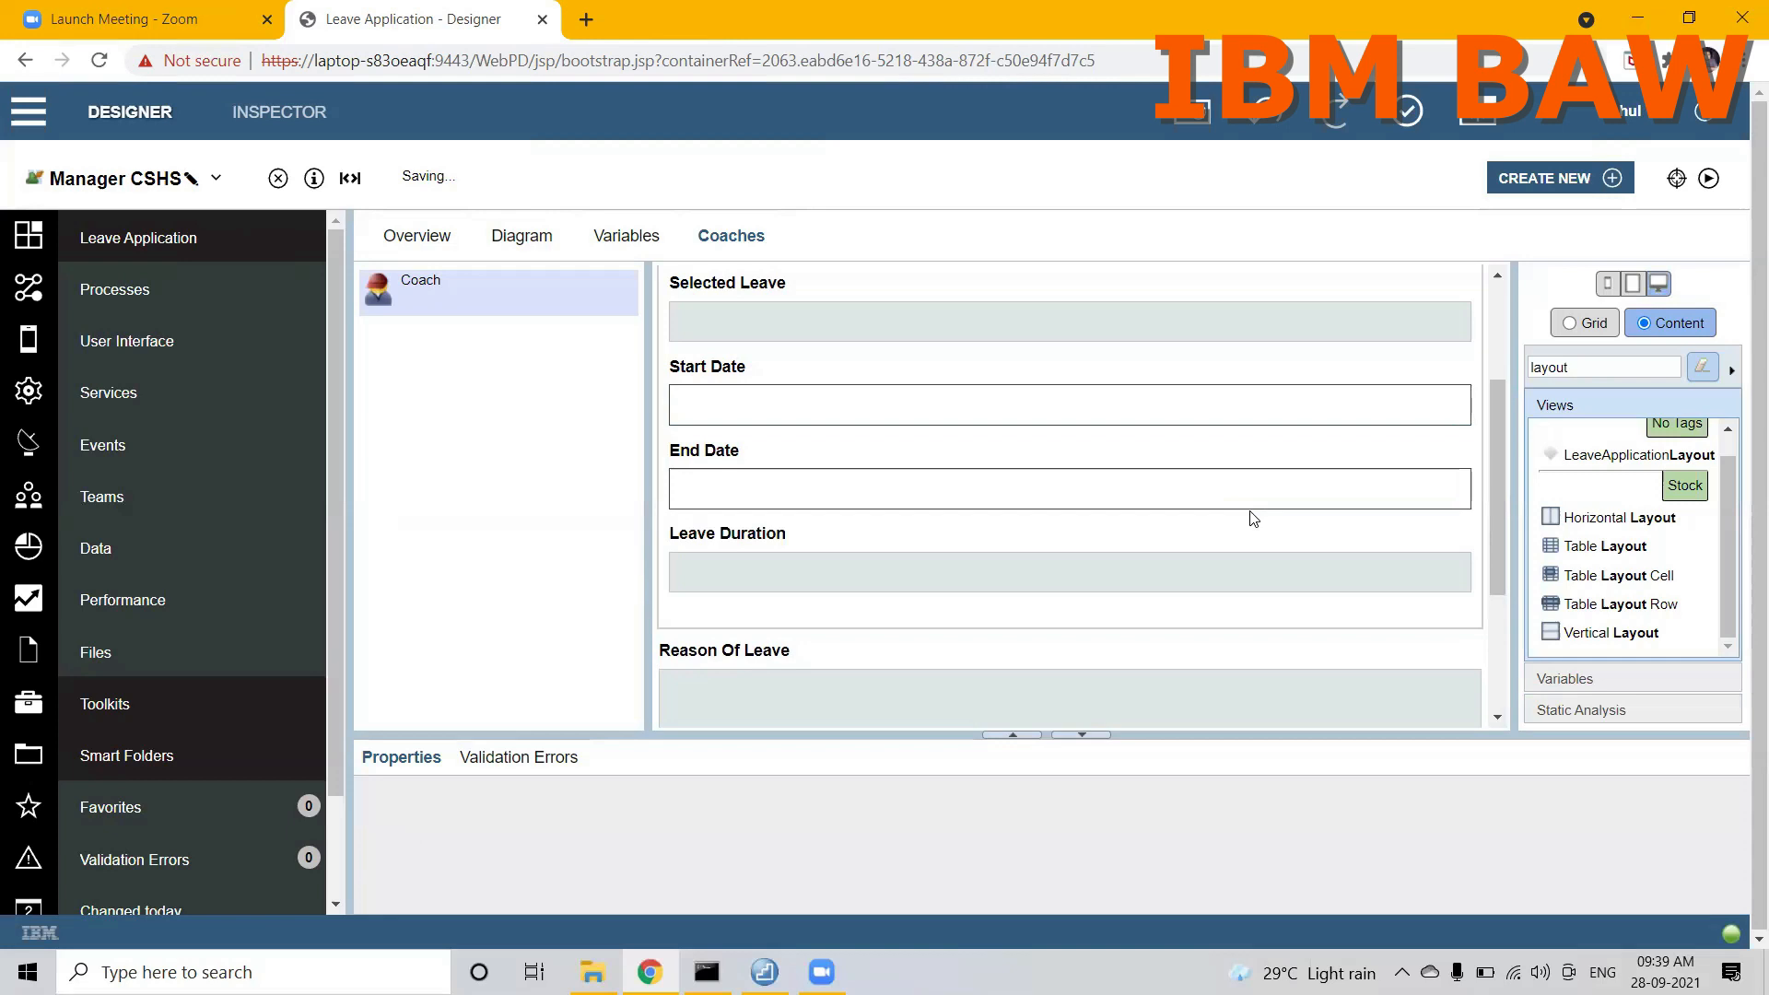
{"action": "left_click", "coordinate": [1186, 666]}
{"action": "left_click_drag", "start_coordinate": [1185, 664], "coordinate": [1167, 595]}
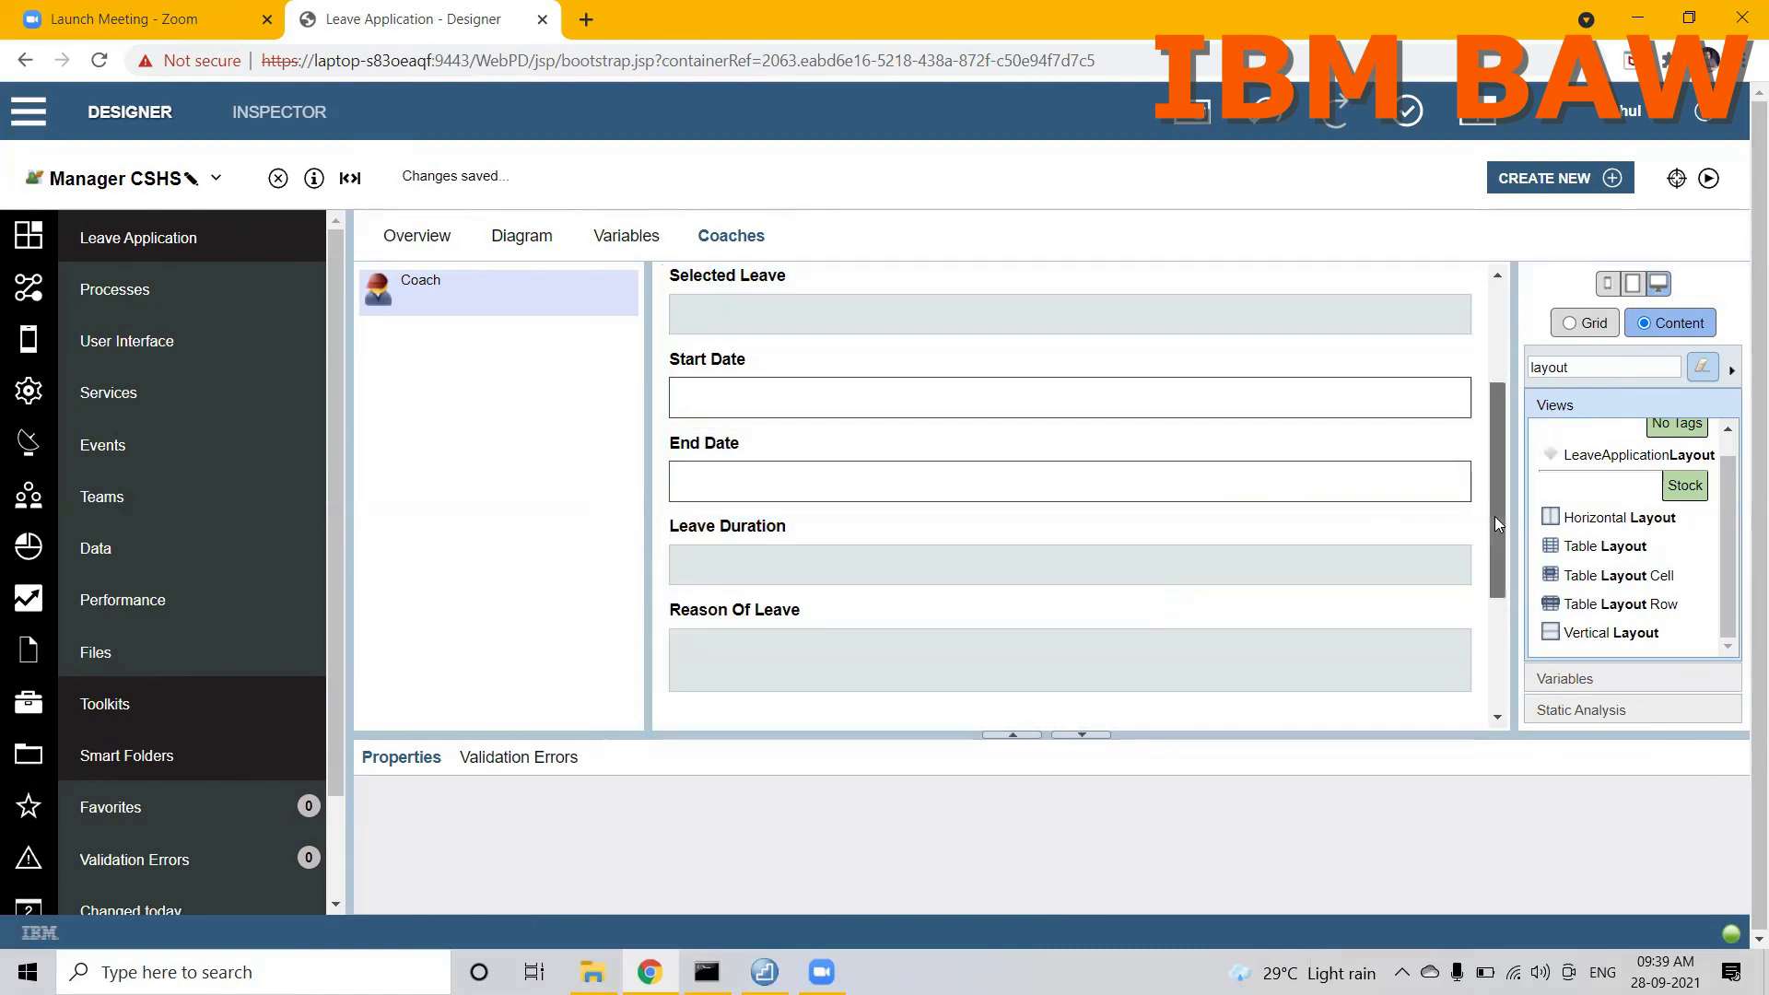
Step: Move the Manager Remarks field and the row with the APPROVE and REJECT buttons to the end of the Vertical Layout
{"action": "left_click_drag", "start_coordinate": [1495, 516], "coordinate": [1506, 684]}
{"action": "left_click", "coordinate": [1095, 521]}
{"action": "left_click_drag", "start_coordinate": [1094, 520], "coordinate": [1078, 410]}
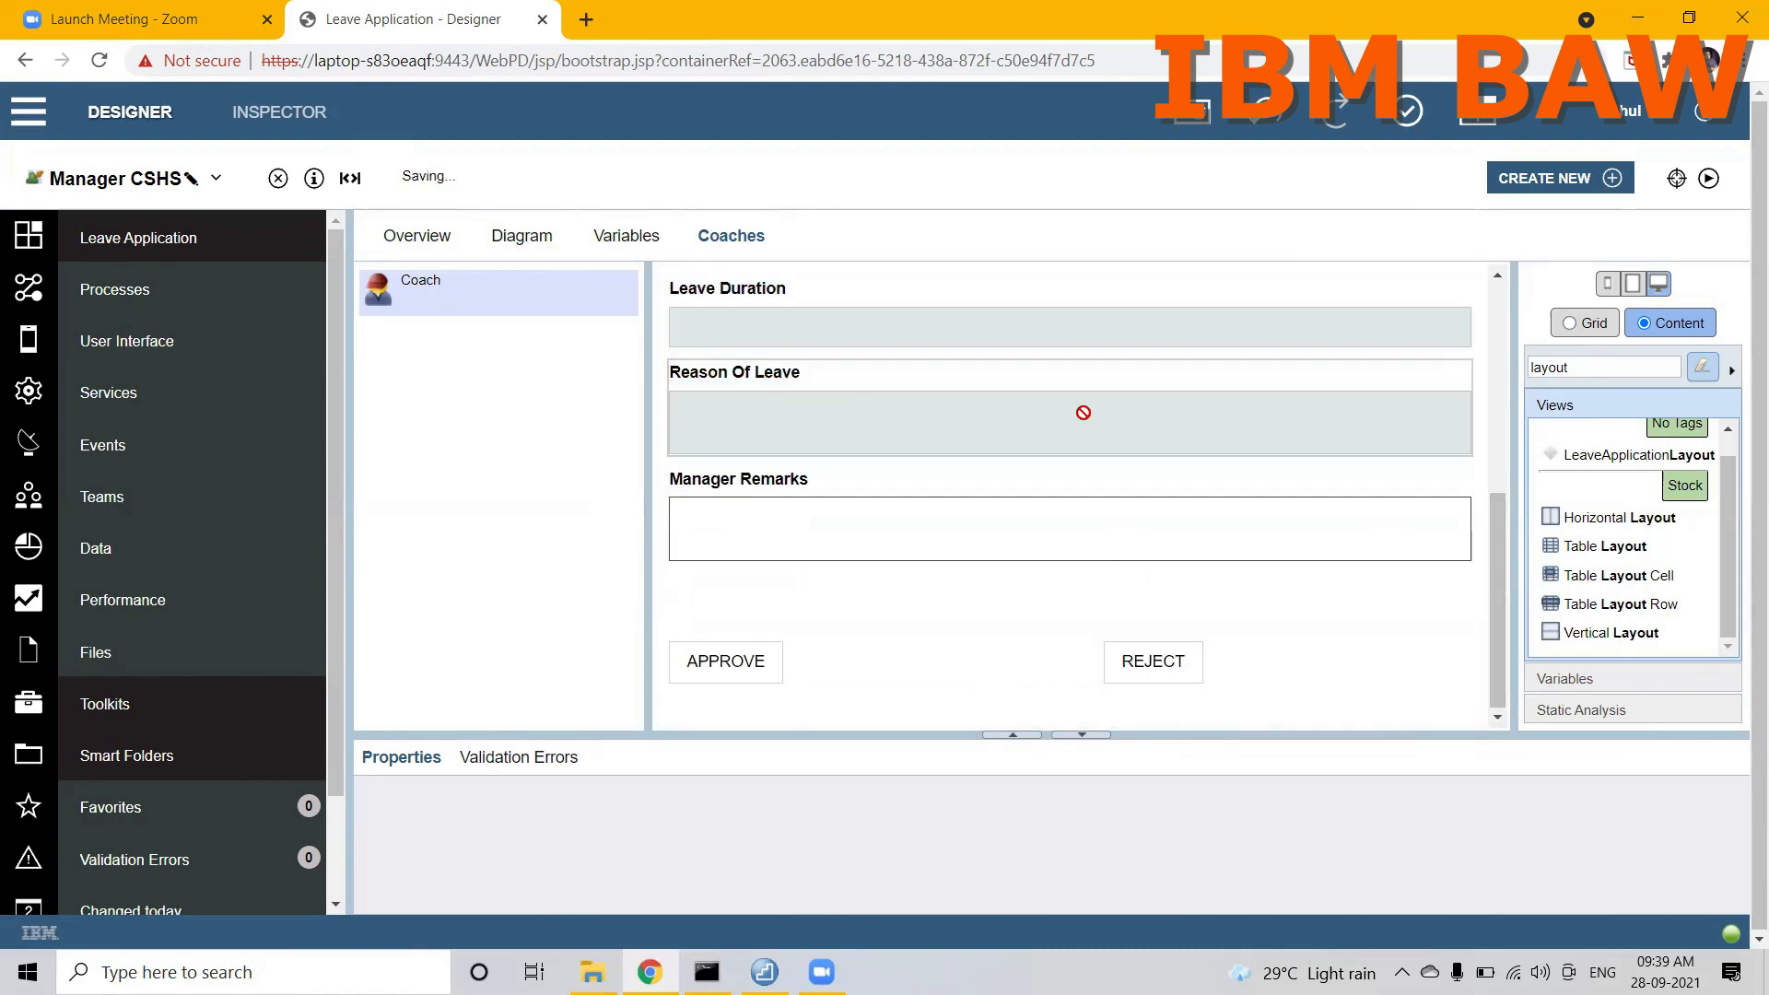
{"action": "left_click", "coordinate": [882, 626]}
{"action": "left_click_drag", "start_coordinate": [882, 589], "coordinate": [880, 564]}
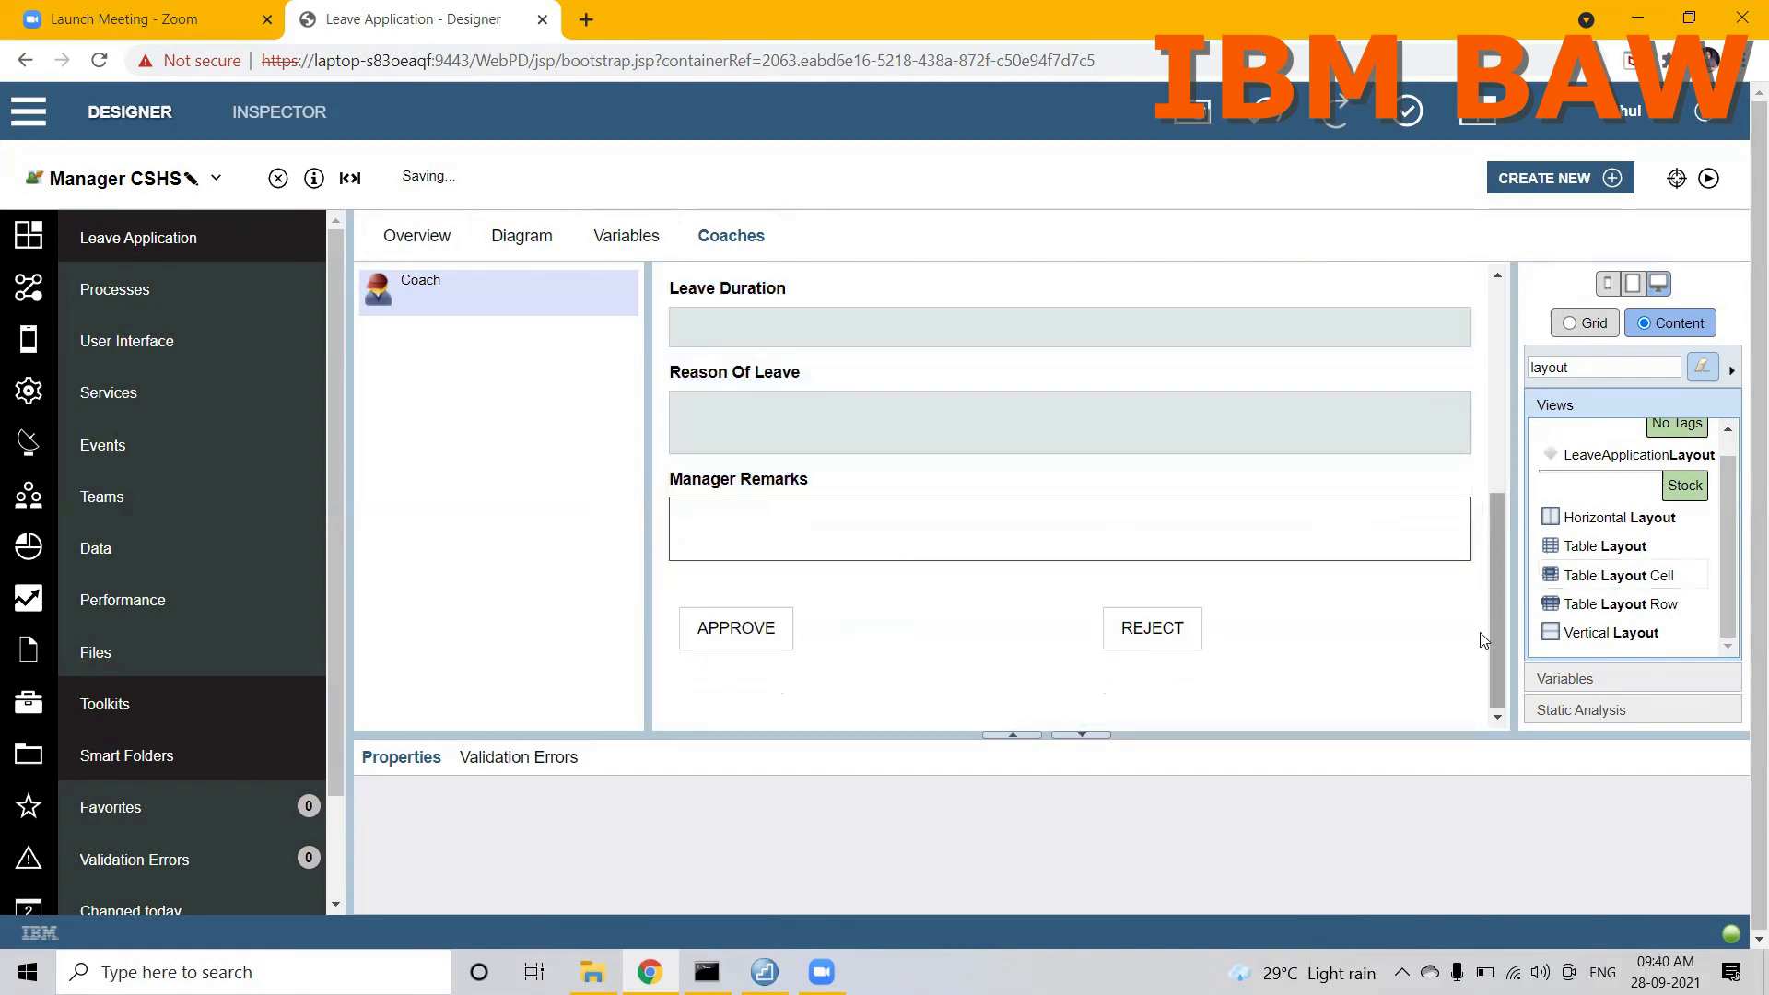
Step: Set the visibility of the Vertical Layout holding the old manager fields to None and save Manager CSHS
{"action": "left_click", "coordinate": [1487, 689]}
{"action": "left_click_drag", "start_coordinate": [1501, 675], "coordinate": [1488, 739]}
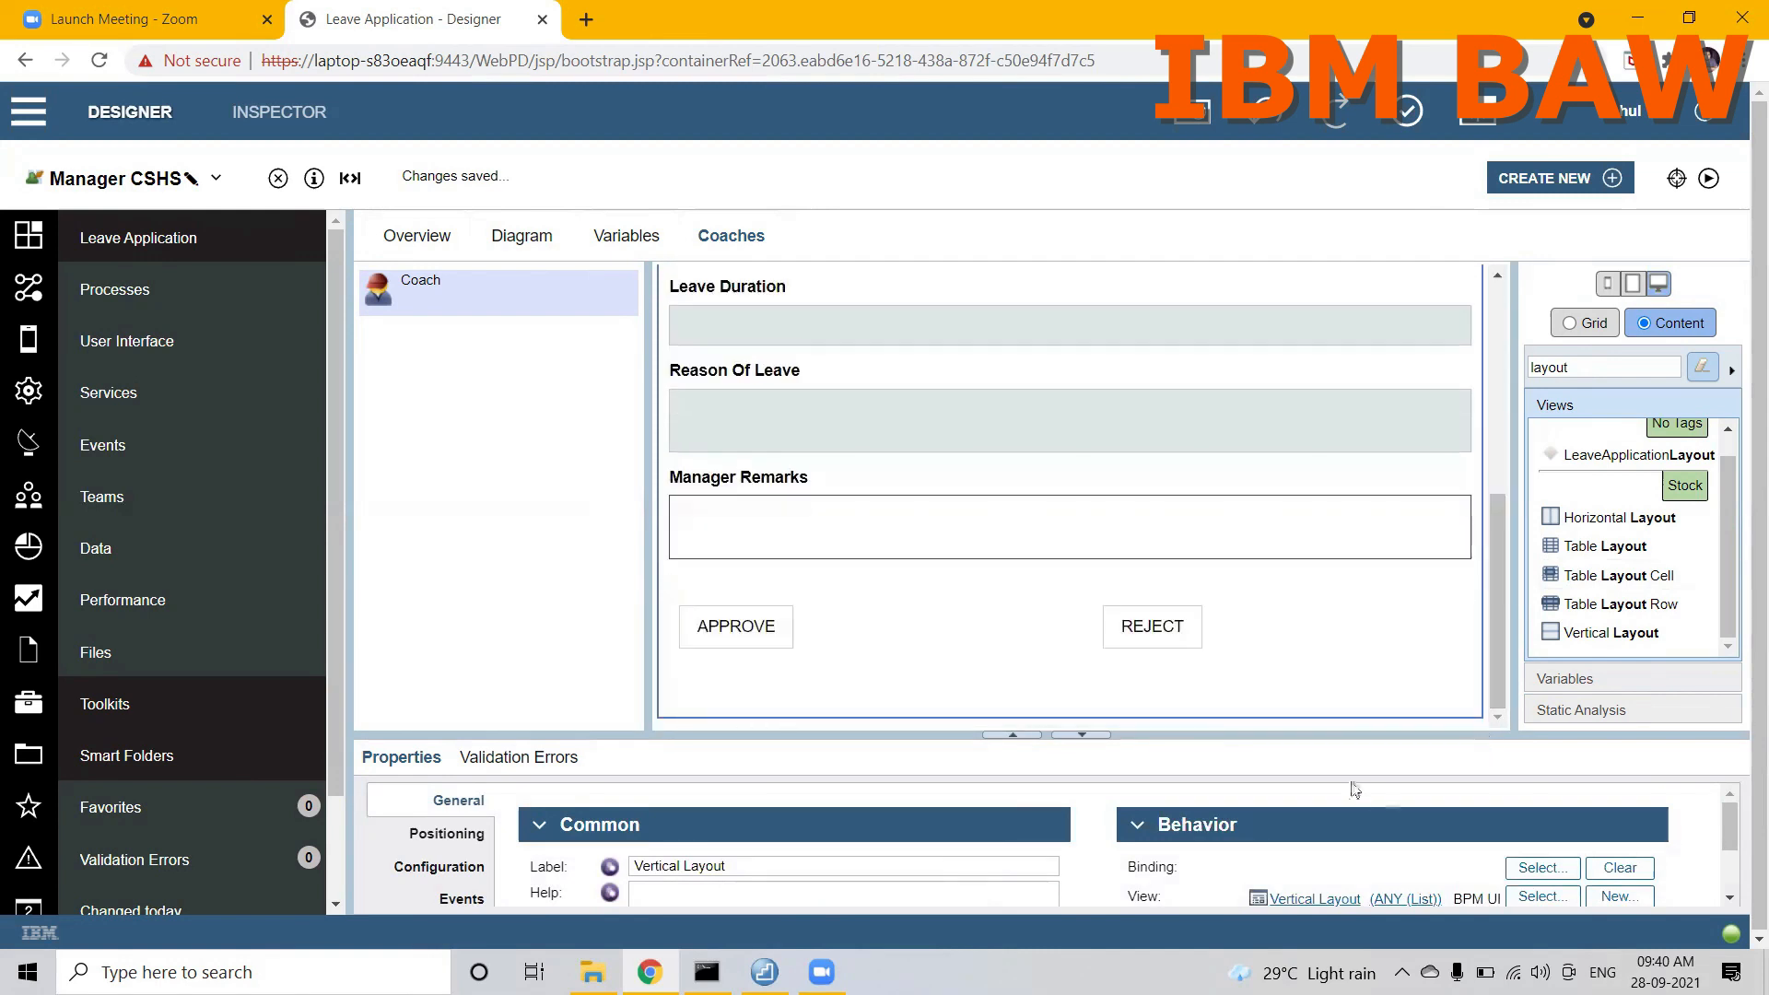
{"action": "left_click_drag", "start_coordinate": [1272, 734], "coordinate": [1255, 510]}
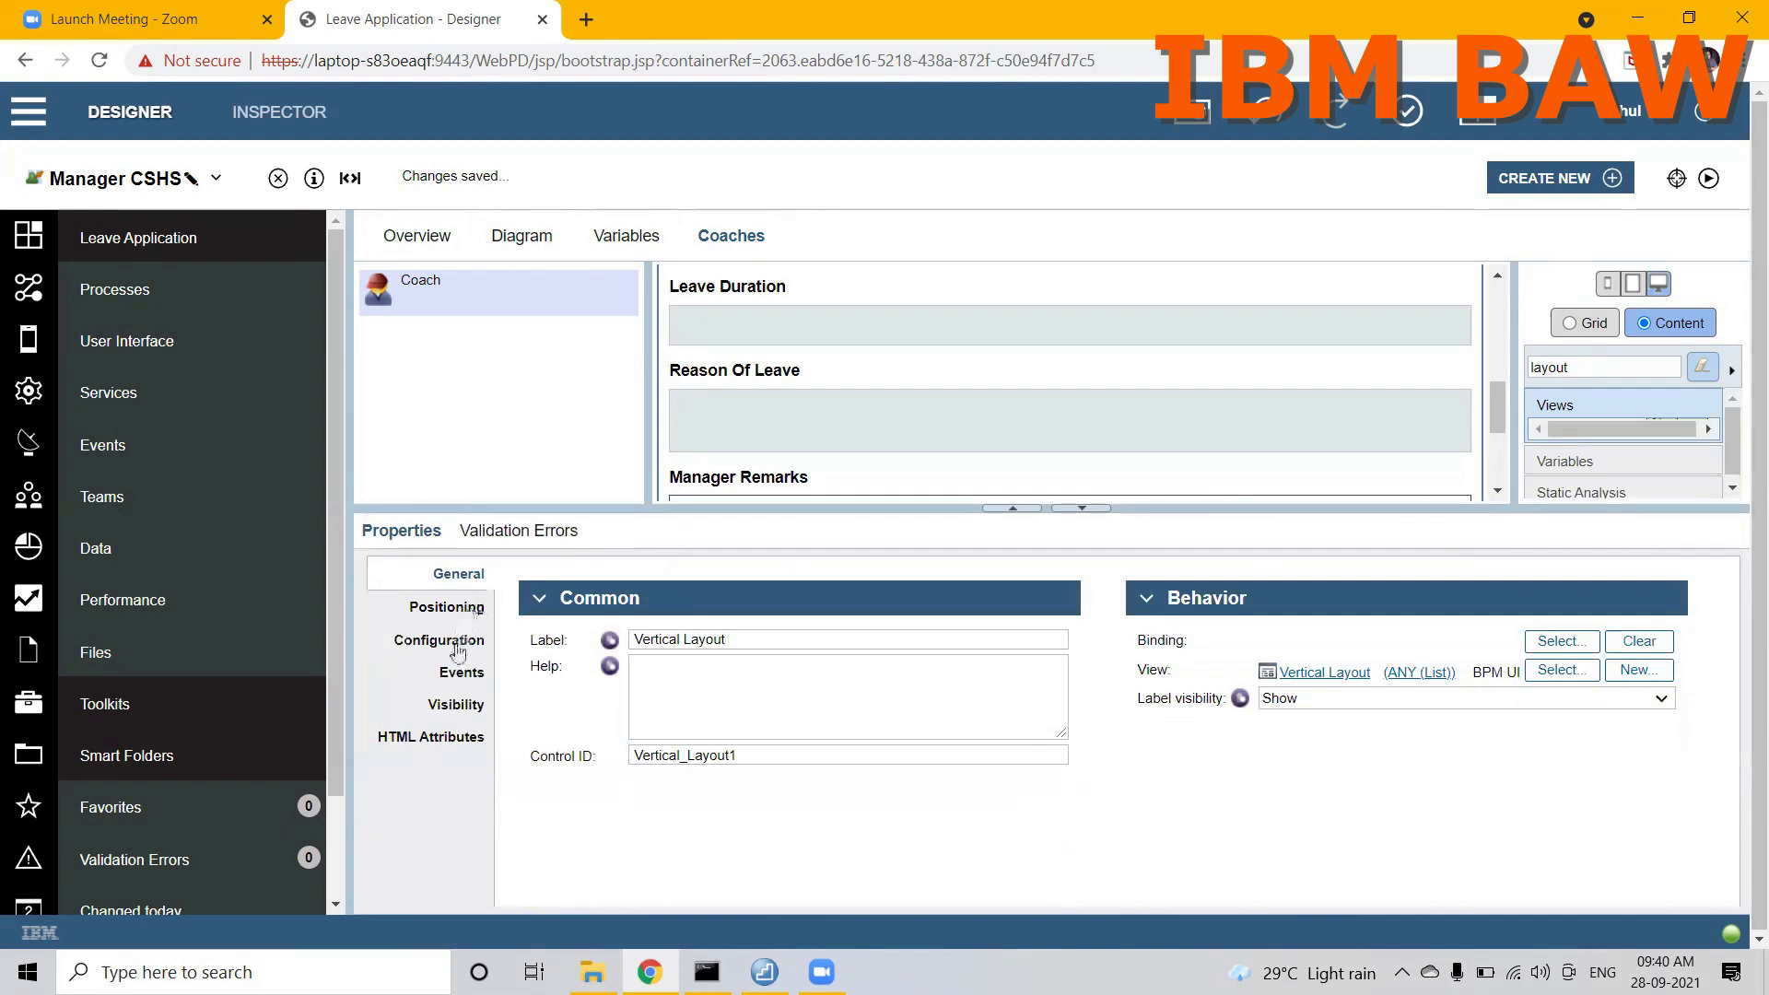
{"action": "left_click", "coordinate": [447, 705]}
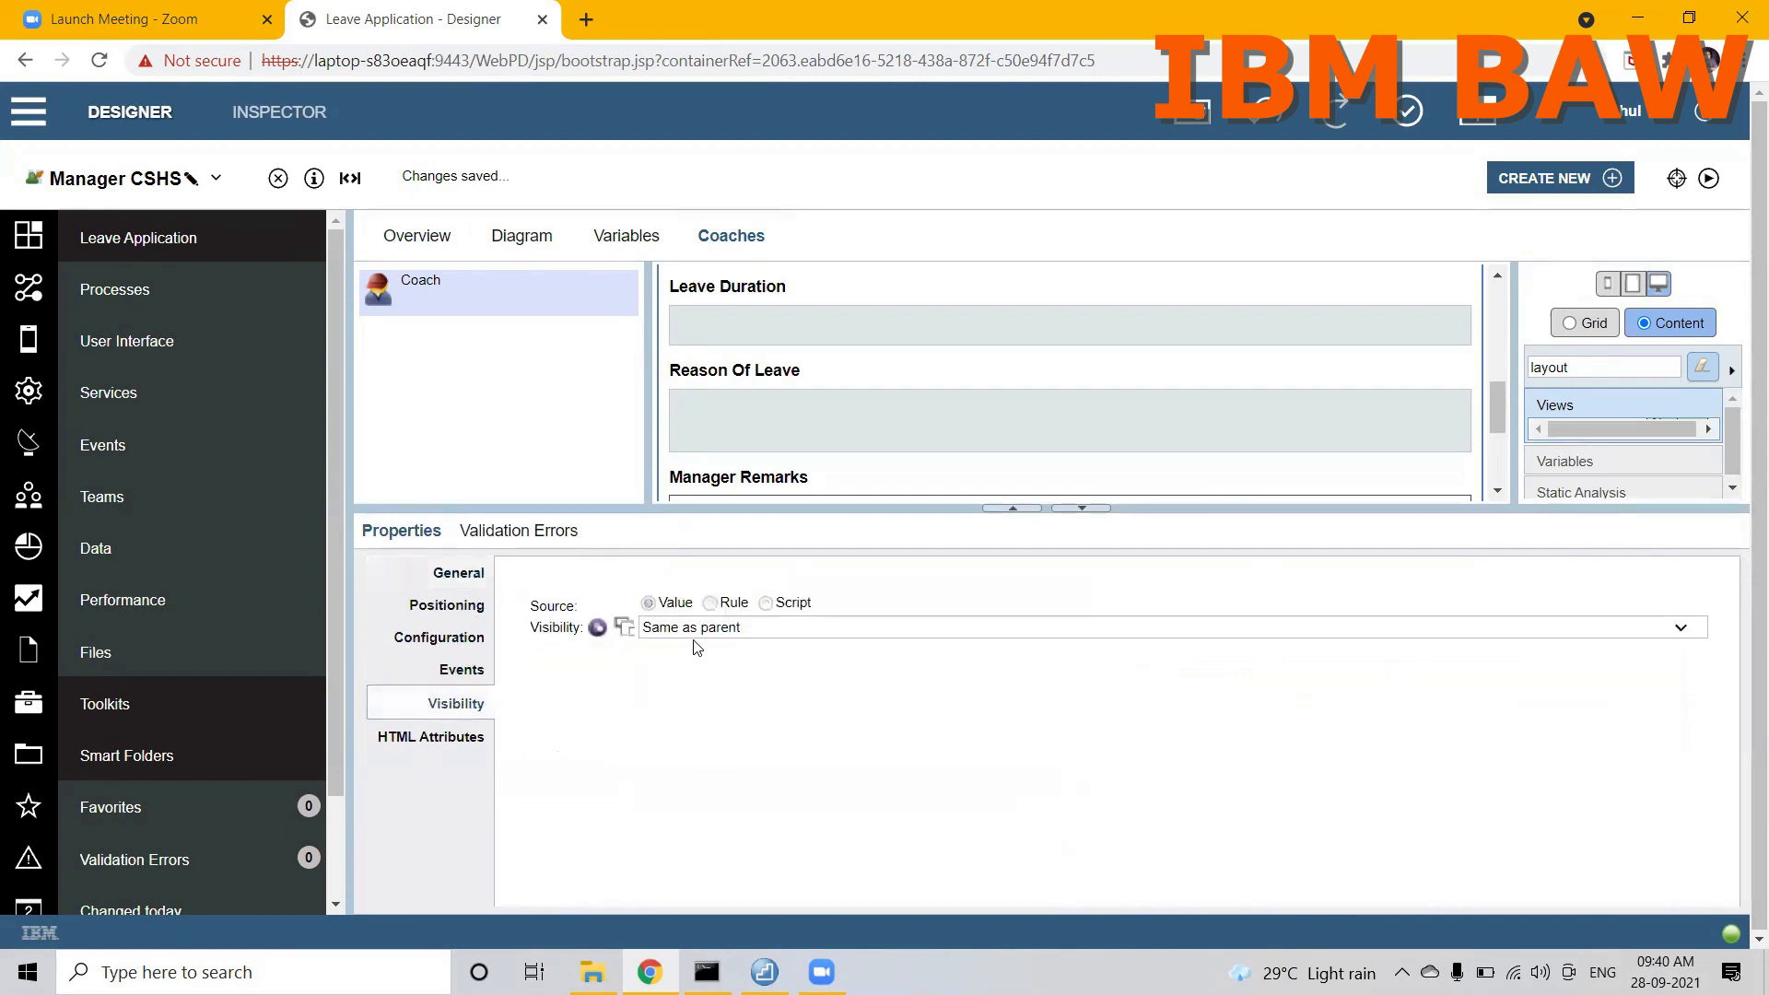
{"action": "left_click", "coordinate": [705, 628]}
{"action": "left_click", "coordinate": [661, 719]}
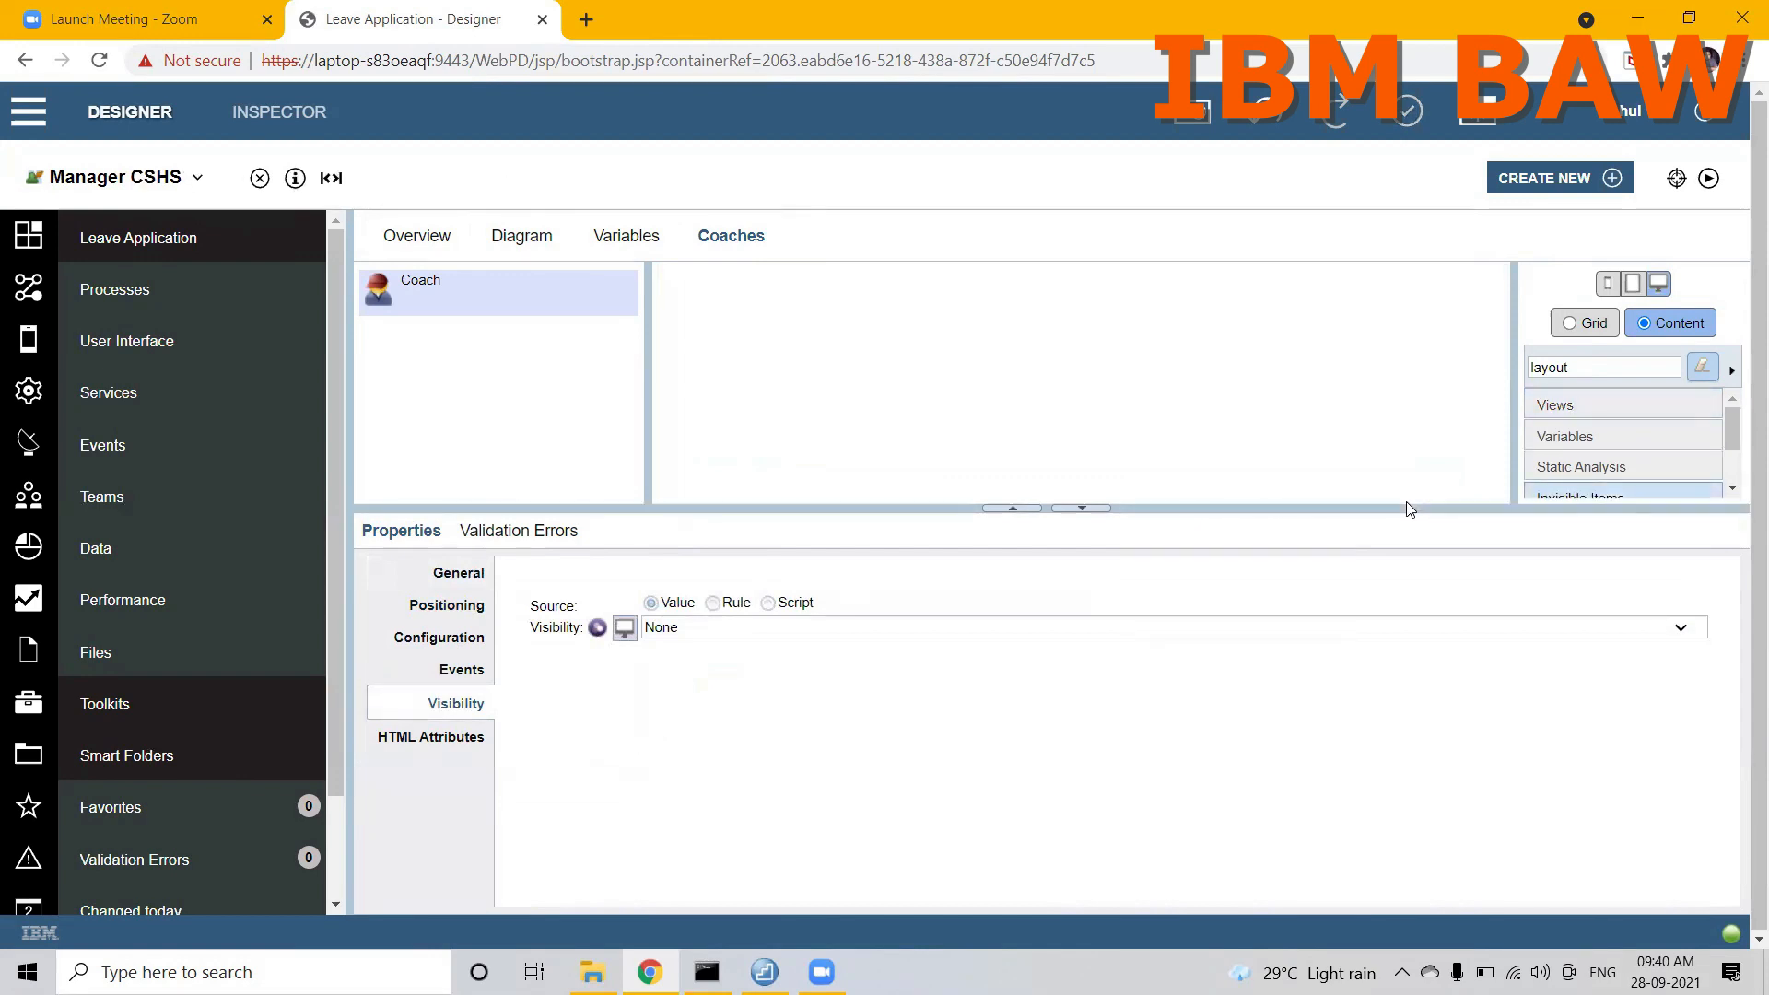
Step: Add the LeaveApplicationLayout view to the emptied Manager CSHS coach
{"action": "left_click_drag", "start_coordinate": [1408, 509], "coordinate": [1425, 754]}
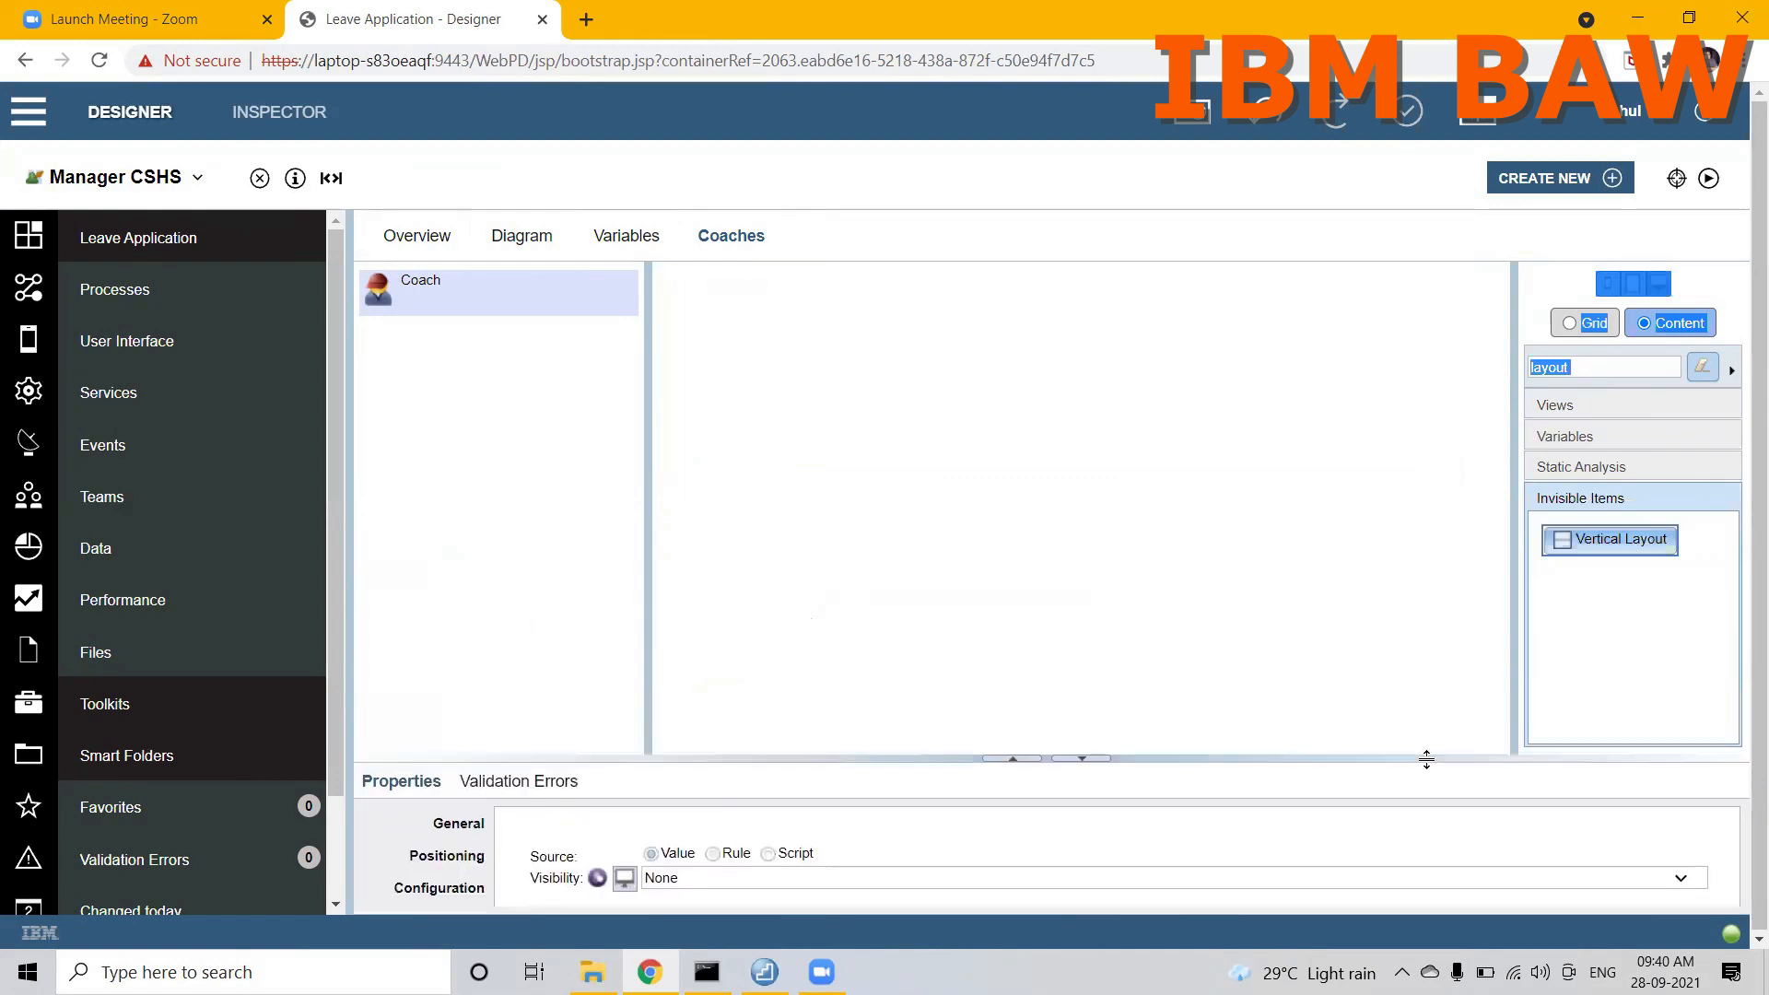
{"action": "left_click", "coordinate": [1358, 623]}
{"action": "left_click", "coordinate": [1554, 406]}
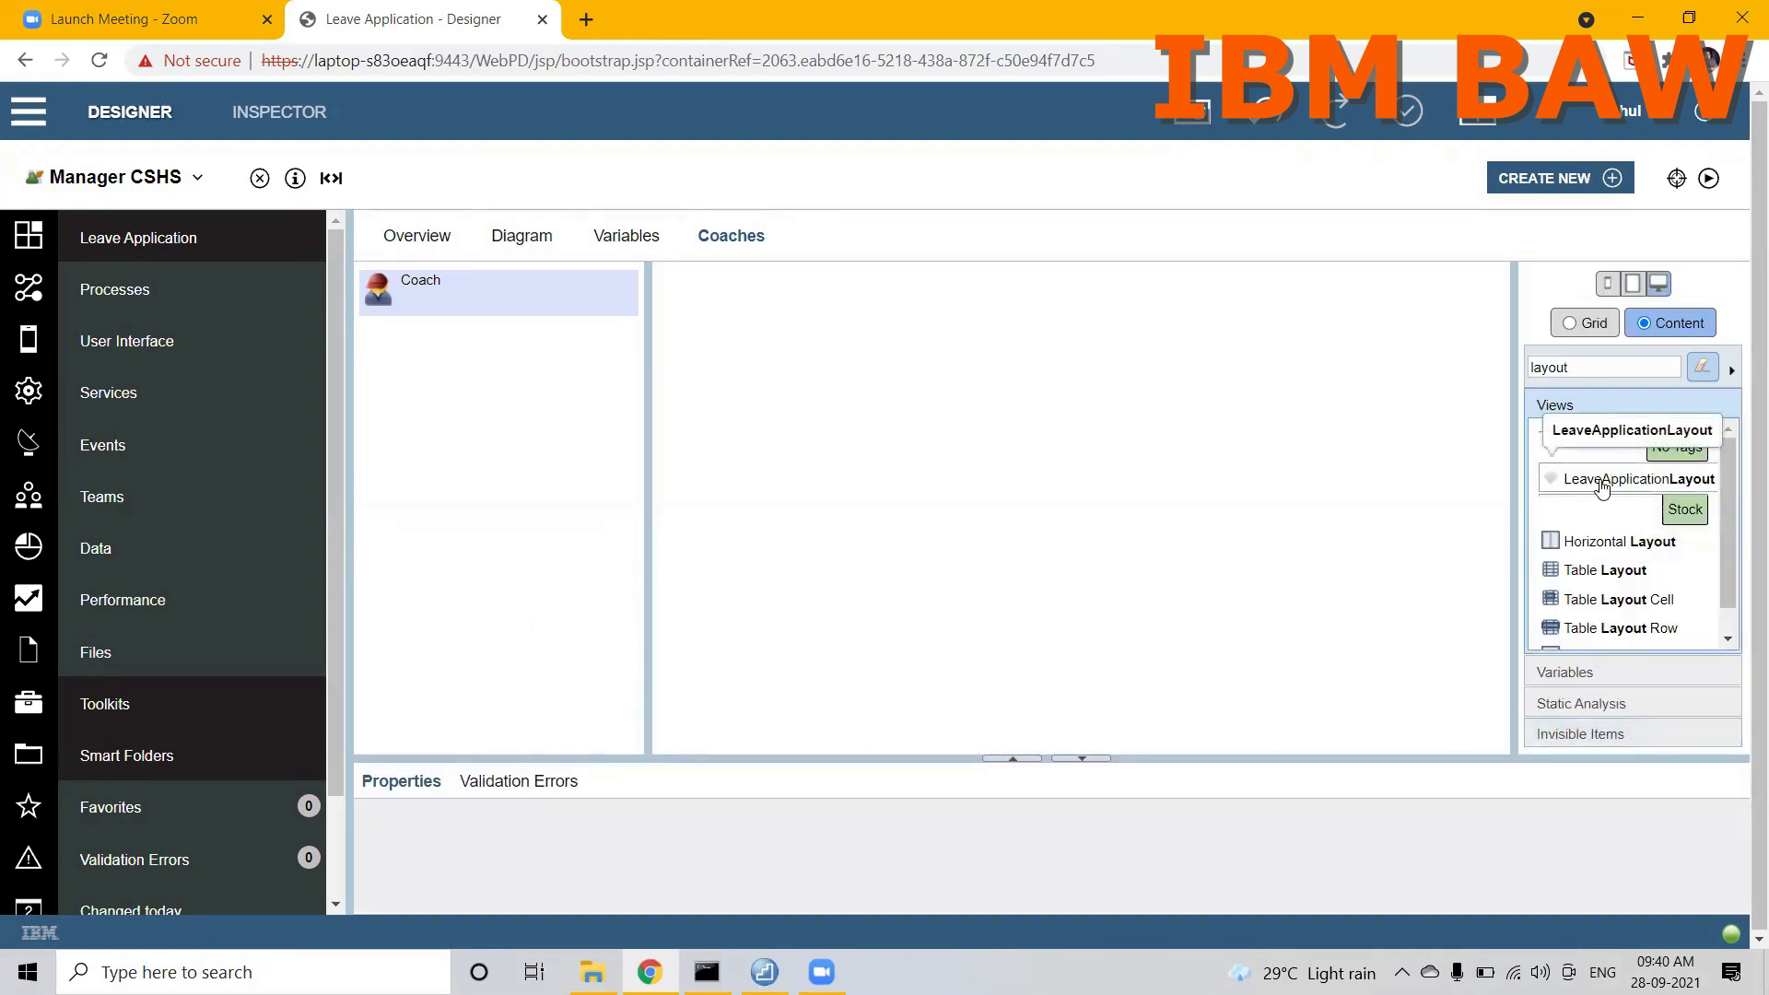
{"action": "left_click_drag", "start_coordinate": [1601, 486], "coordinate": [1250, 448]}
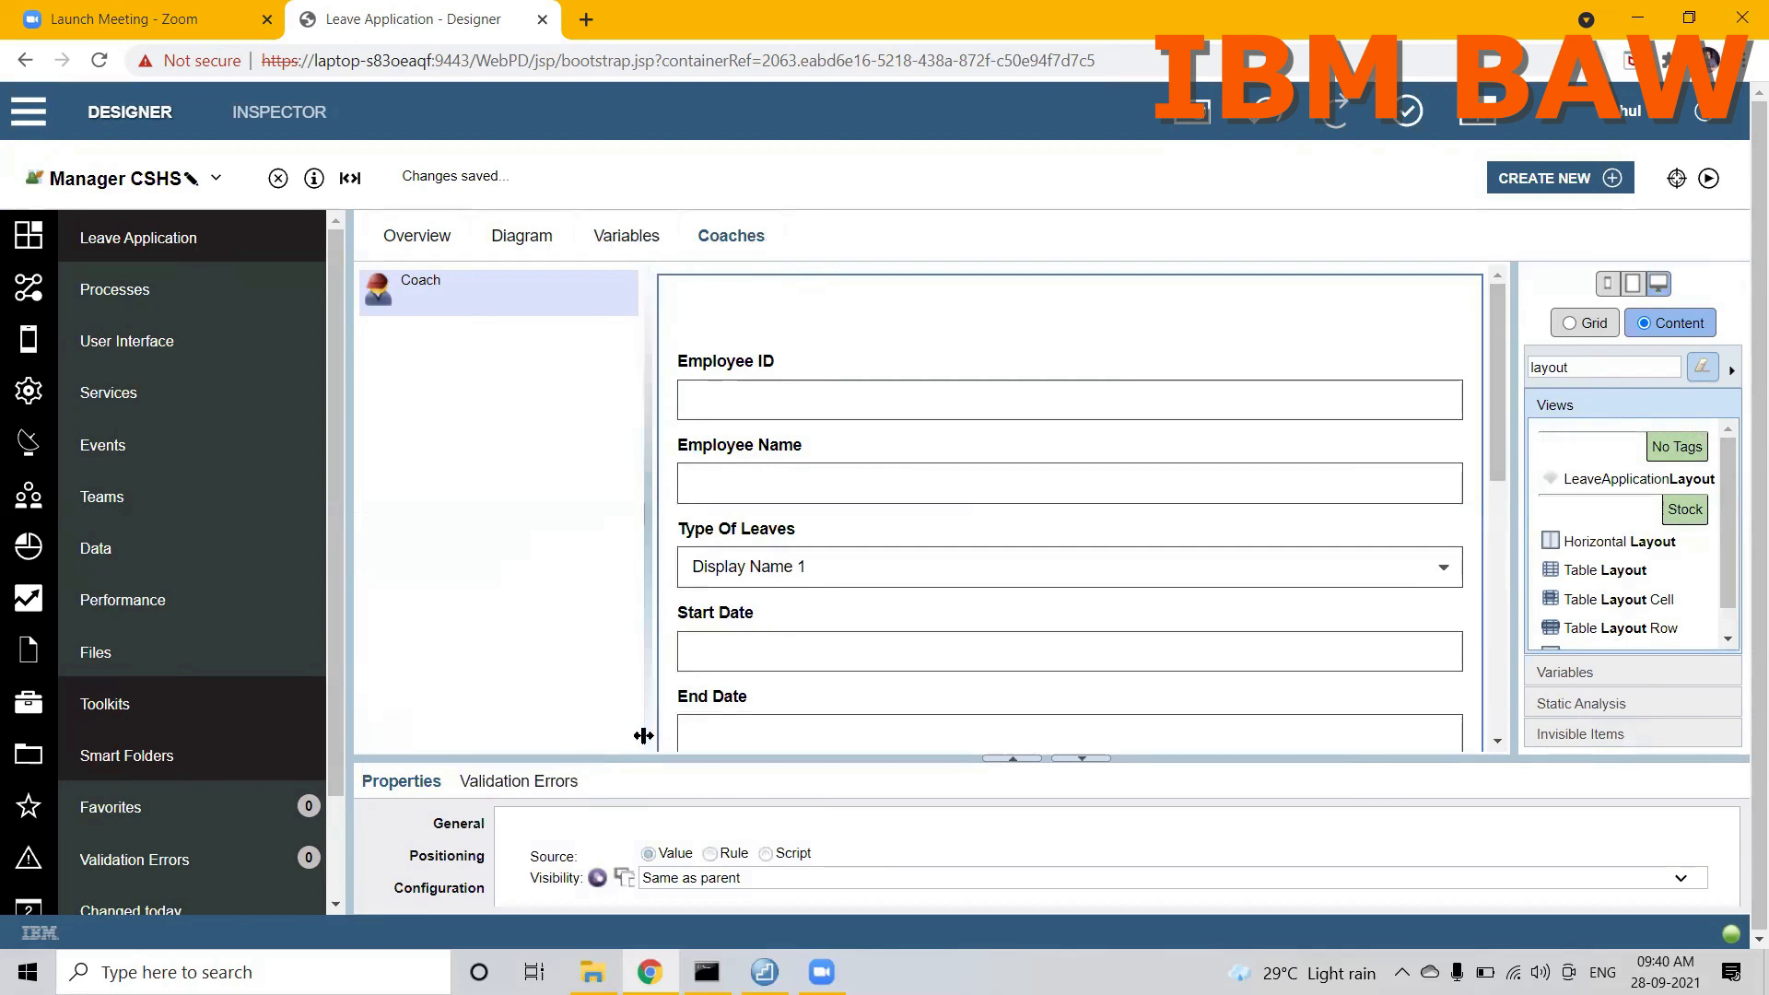
Step: Bind the LeaveApplicationLayout's employeeInformation configuration option to the input variable employeeInformation
{"action": "left_click_drag", "start_coordinate": [616, 755], "coordinate": [607, 577]}
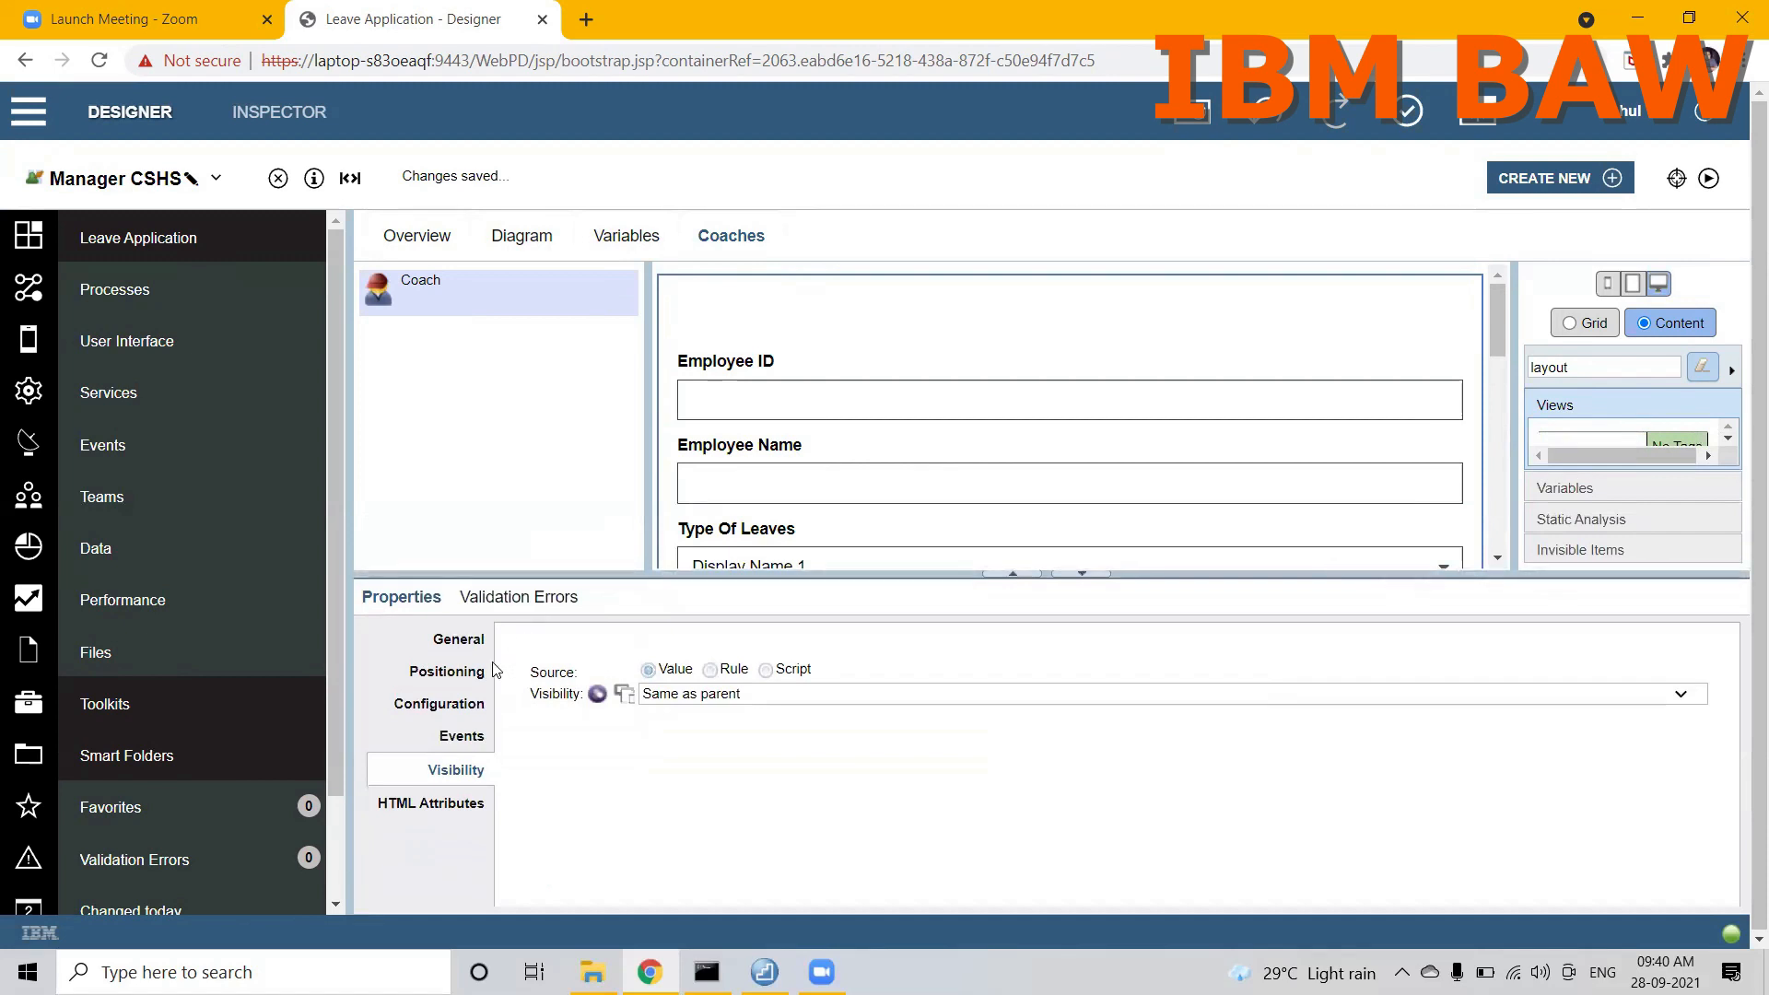
{"action": "left_click", "coordinate": [466, 706]}
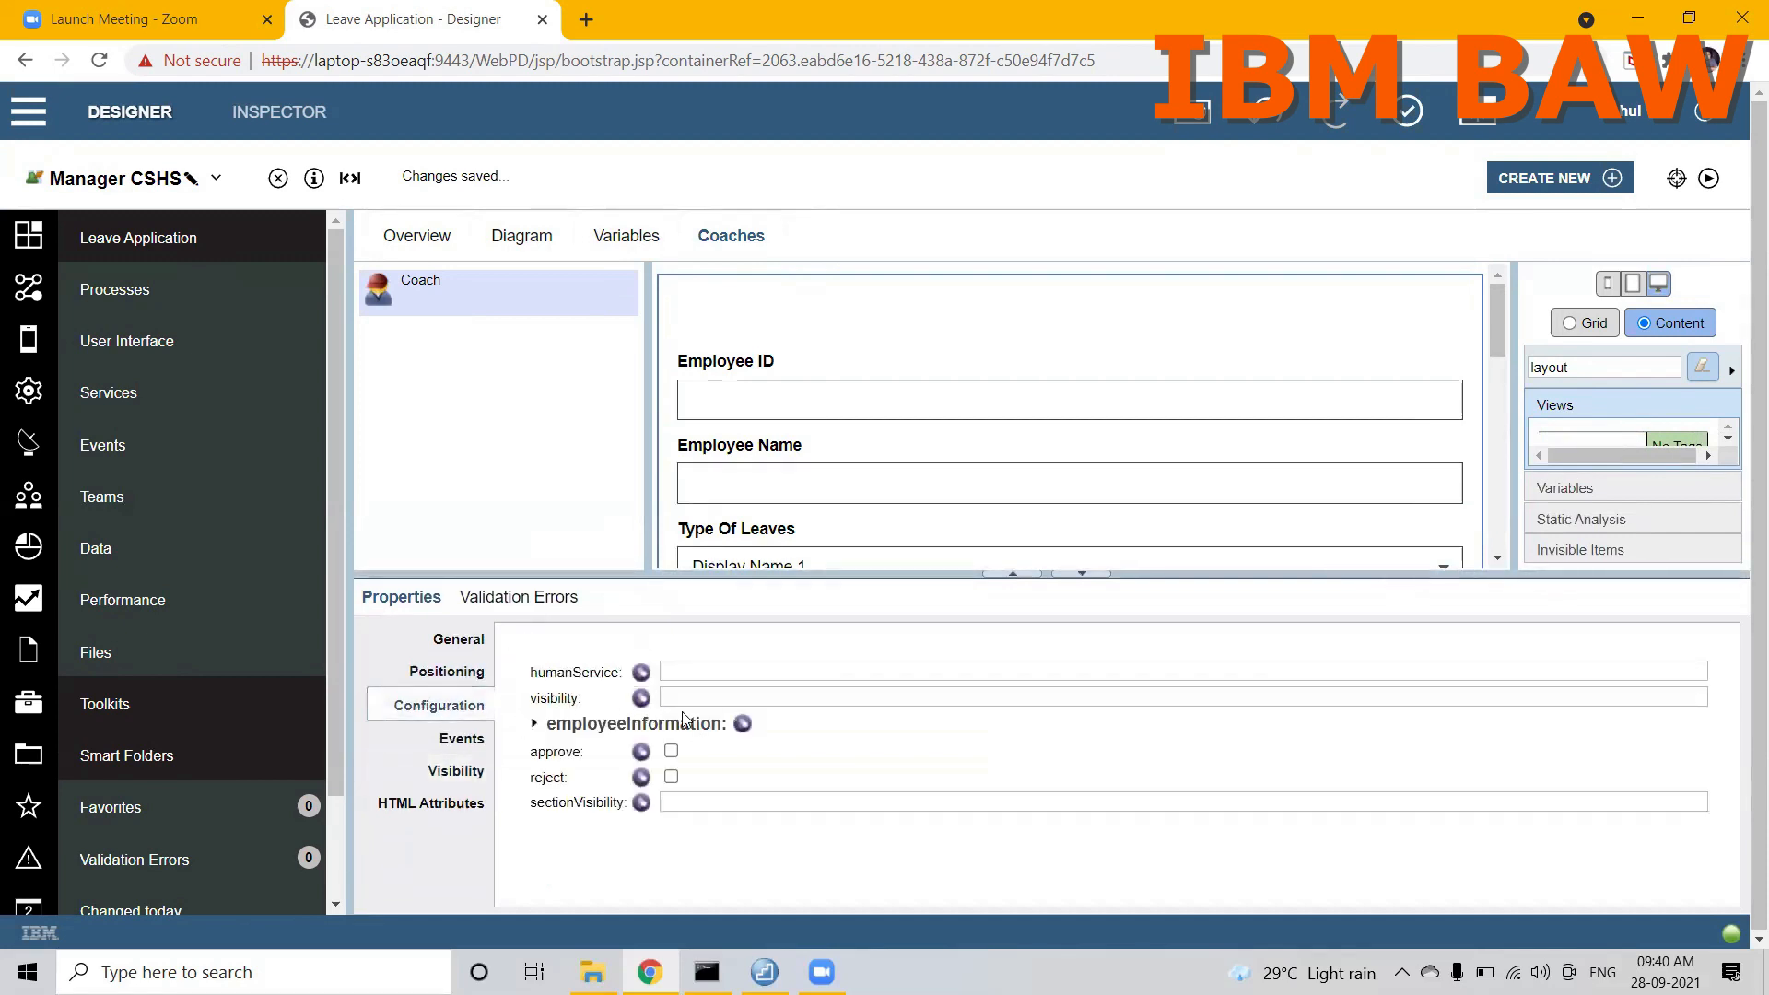
{"action": "left_click", "coordinate": [742, 723]}
{"action": "left_click", "coordinate": [1594, 747]}
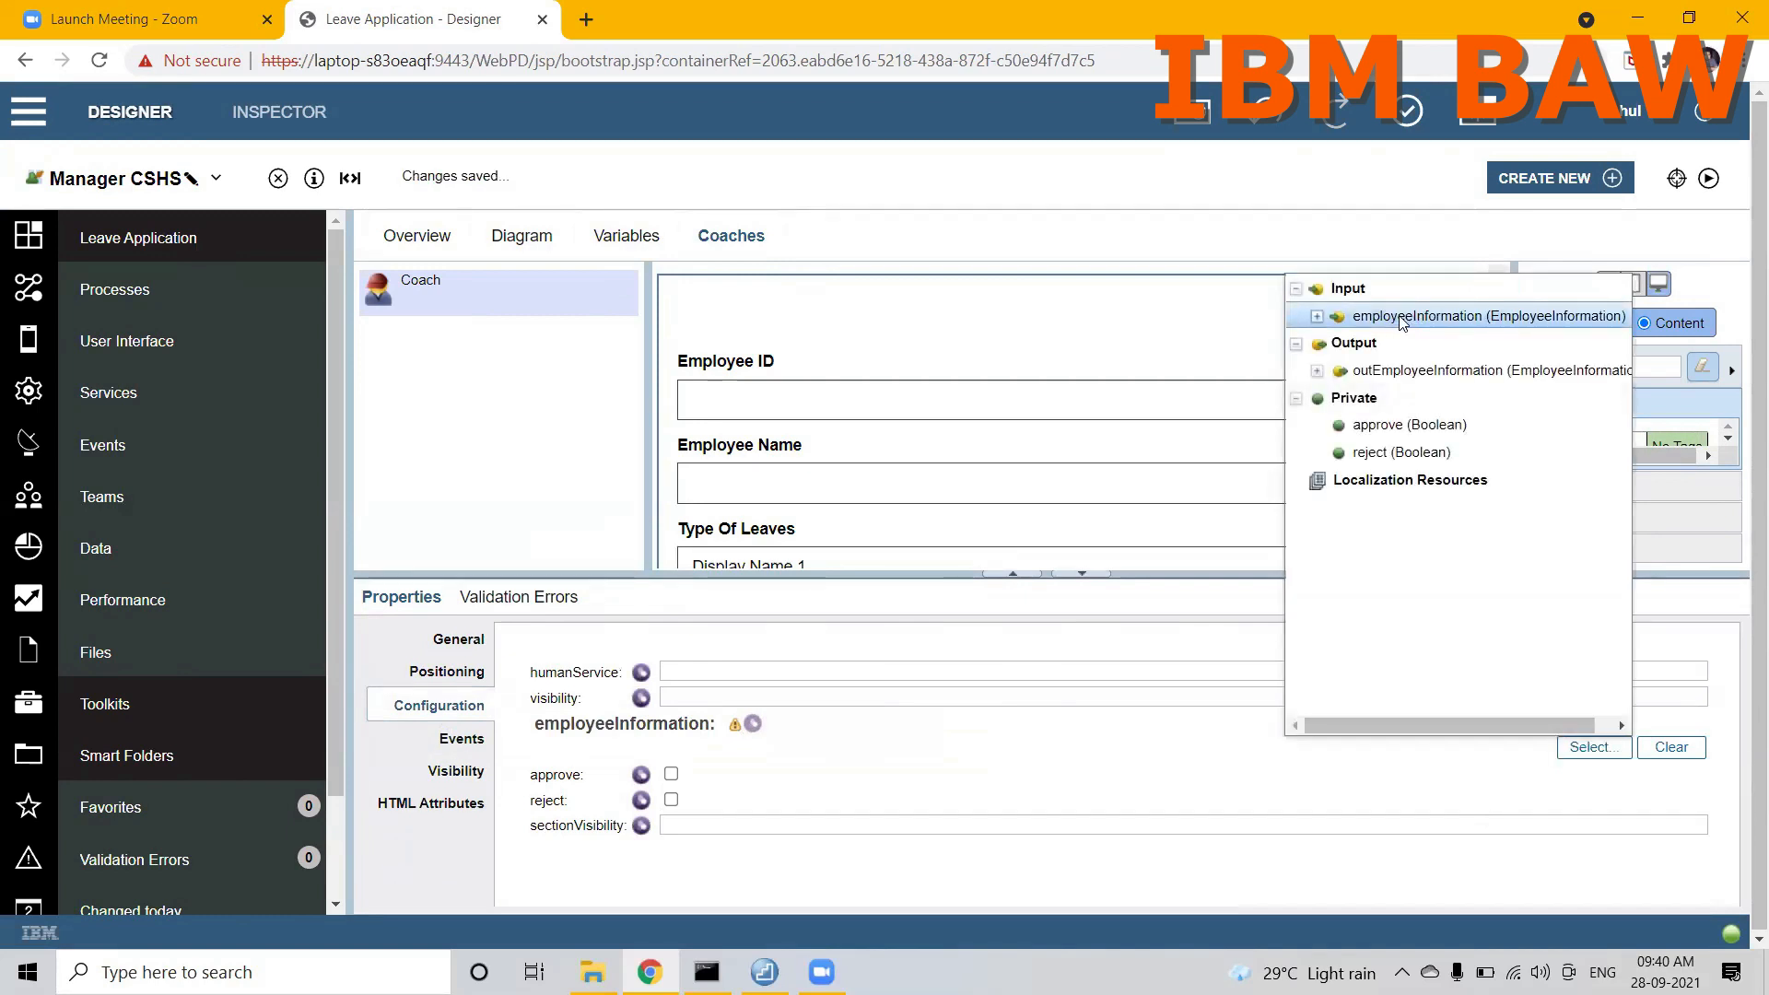
{"action": "left_click", "coordinate": [1399, 318]}
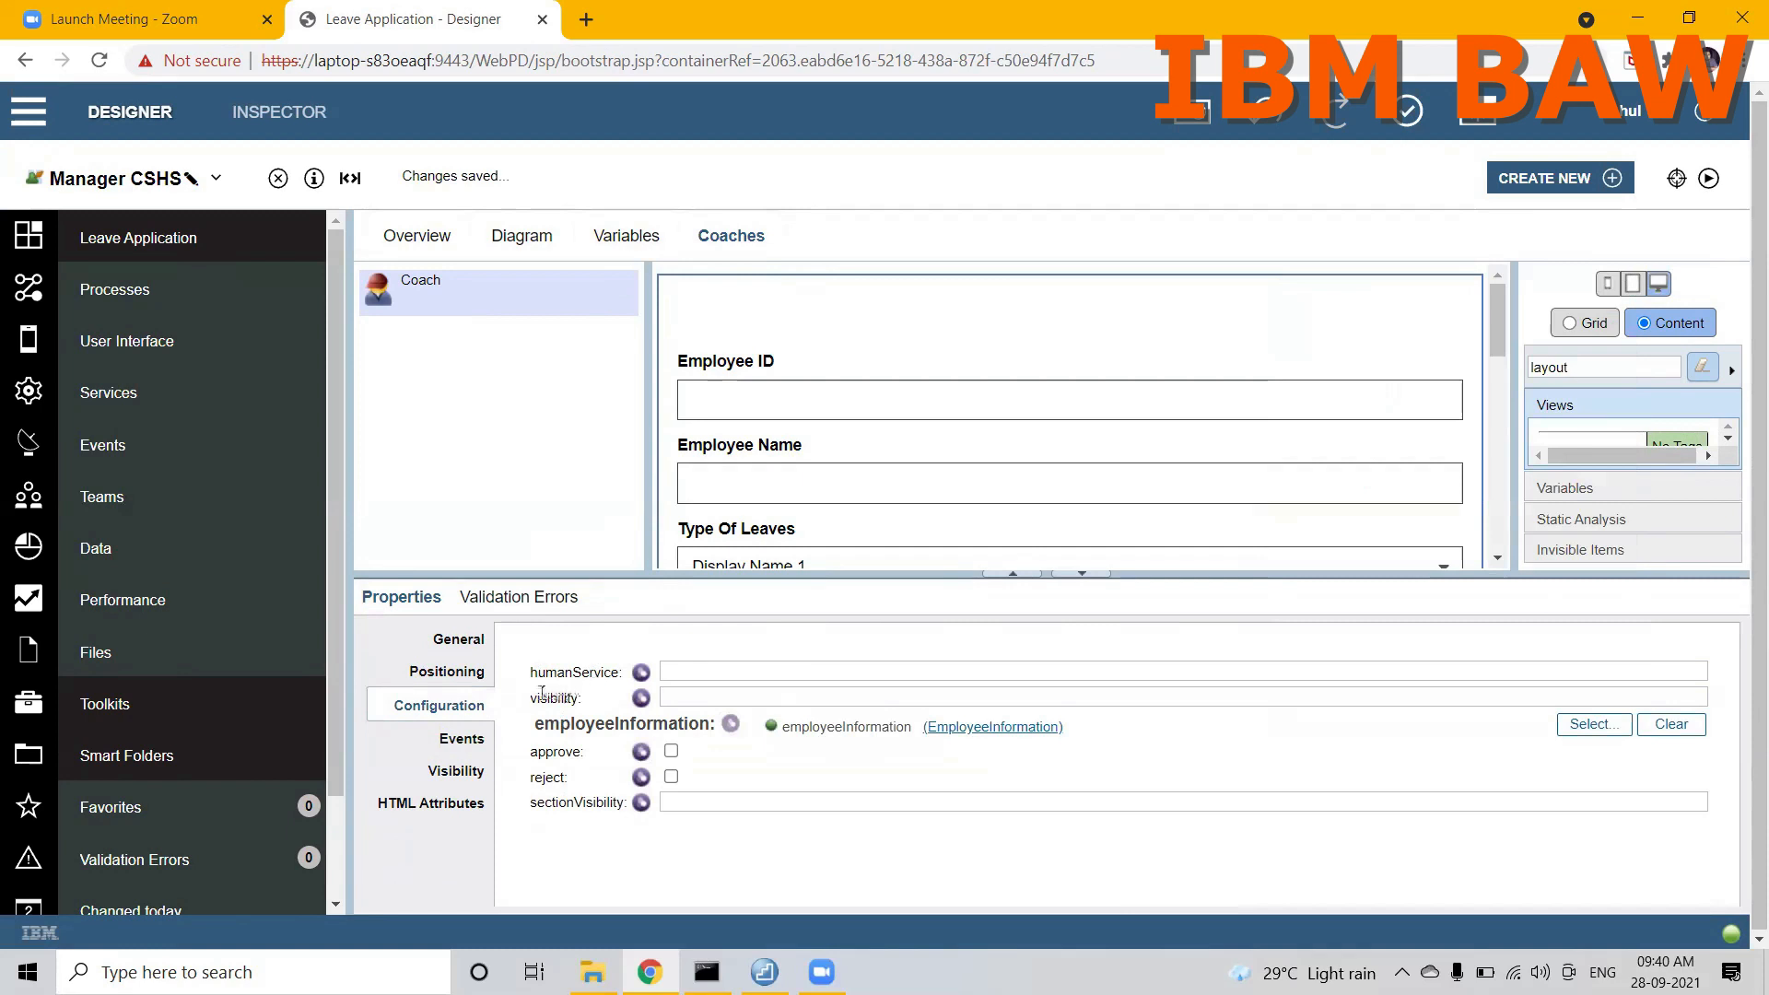
Step: Create a private String variable named sectionVisibility in Manager CSHS
{"action": "left_click", "coordinate": [630, 238]}
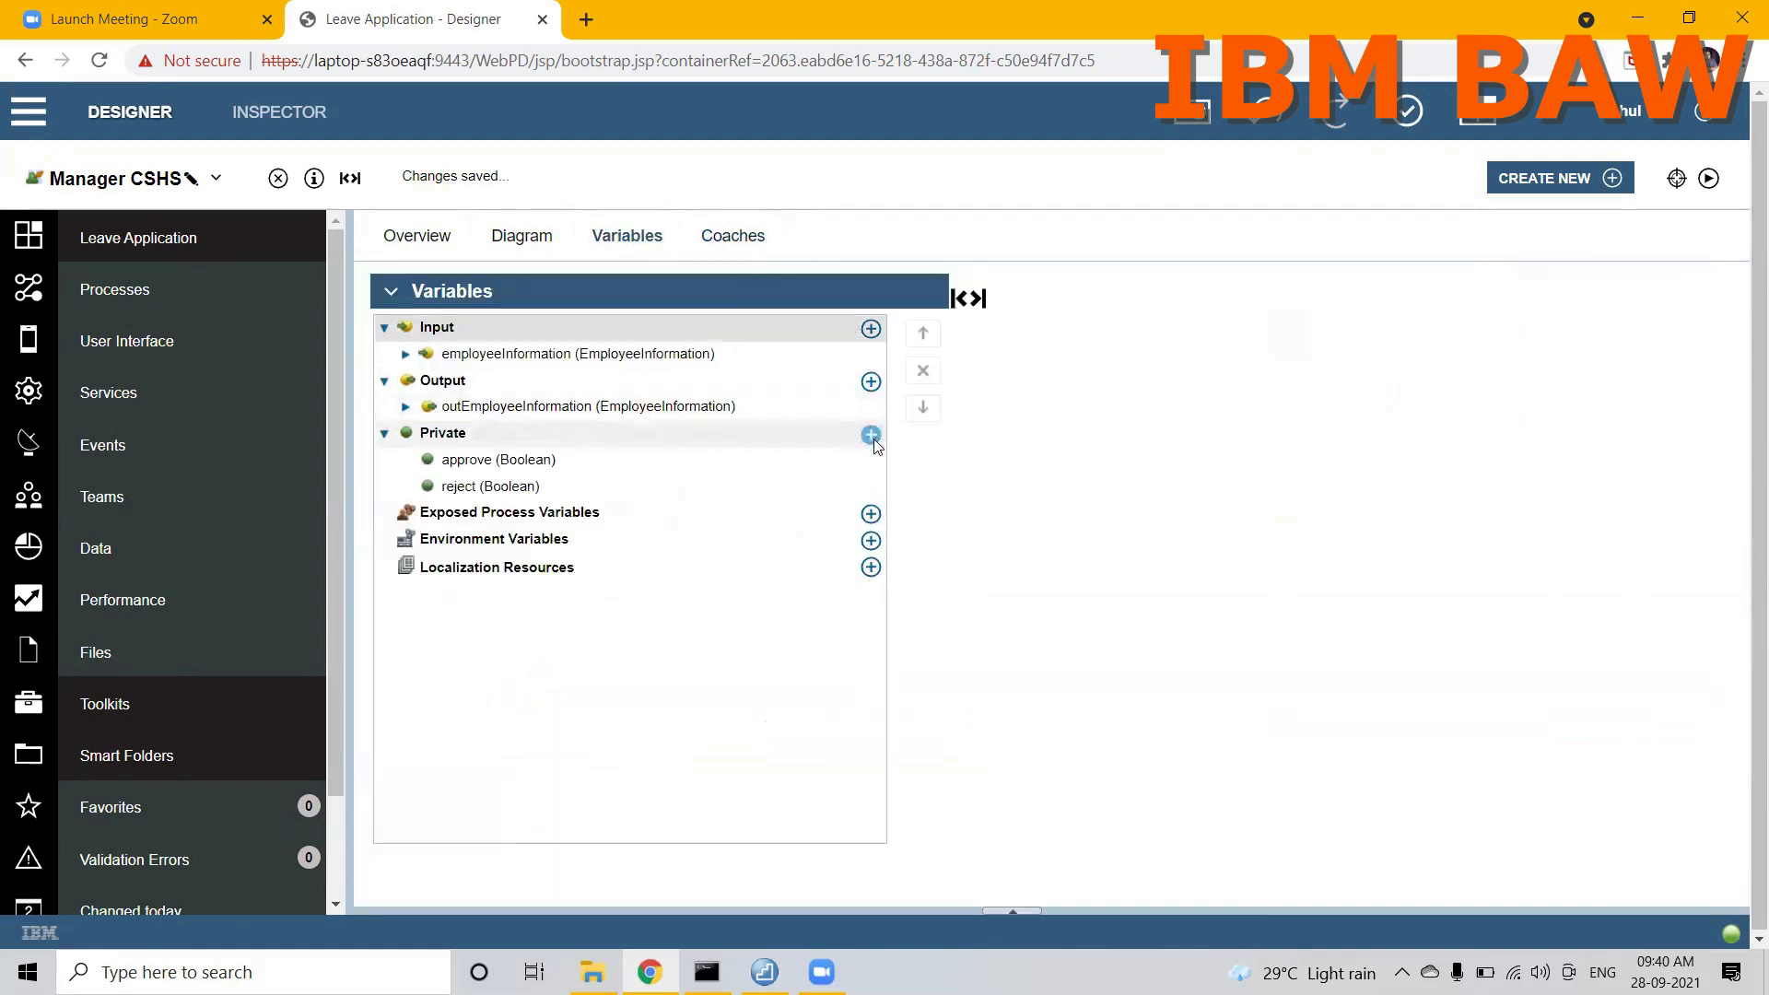
{"action": "left_click", "coordinate": [871, 434]}
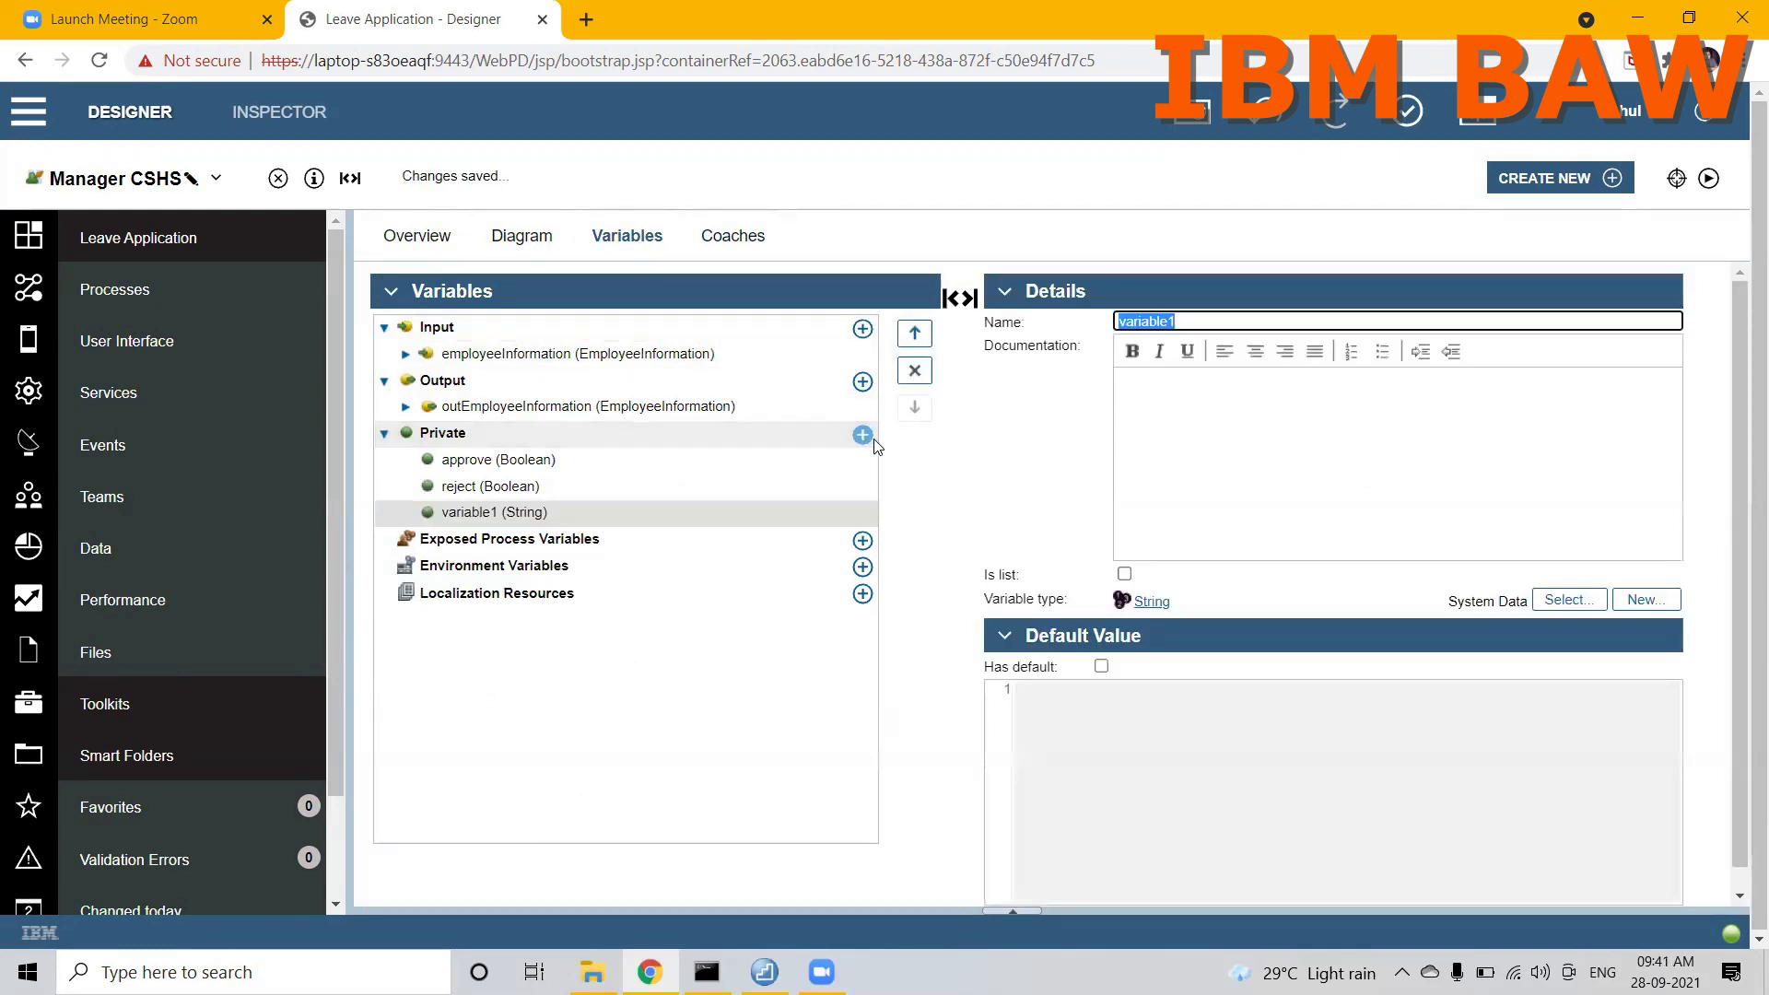
{"action": "type", "text": "sectionVisibility"}
Step: Create two more private String variables named visibility and humanService, and save Manager CSHS
{"action": "left_click", "coordinate": [862, 436]}
{"action": "type", "text": "visibility"}
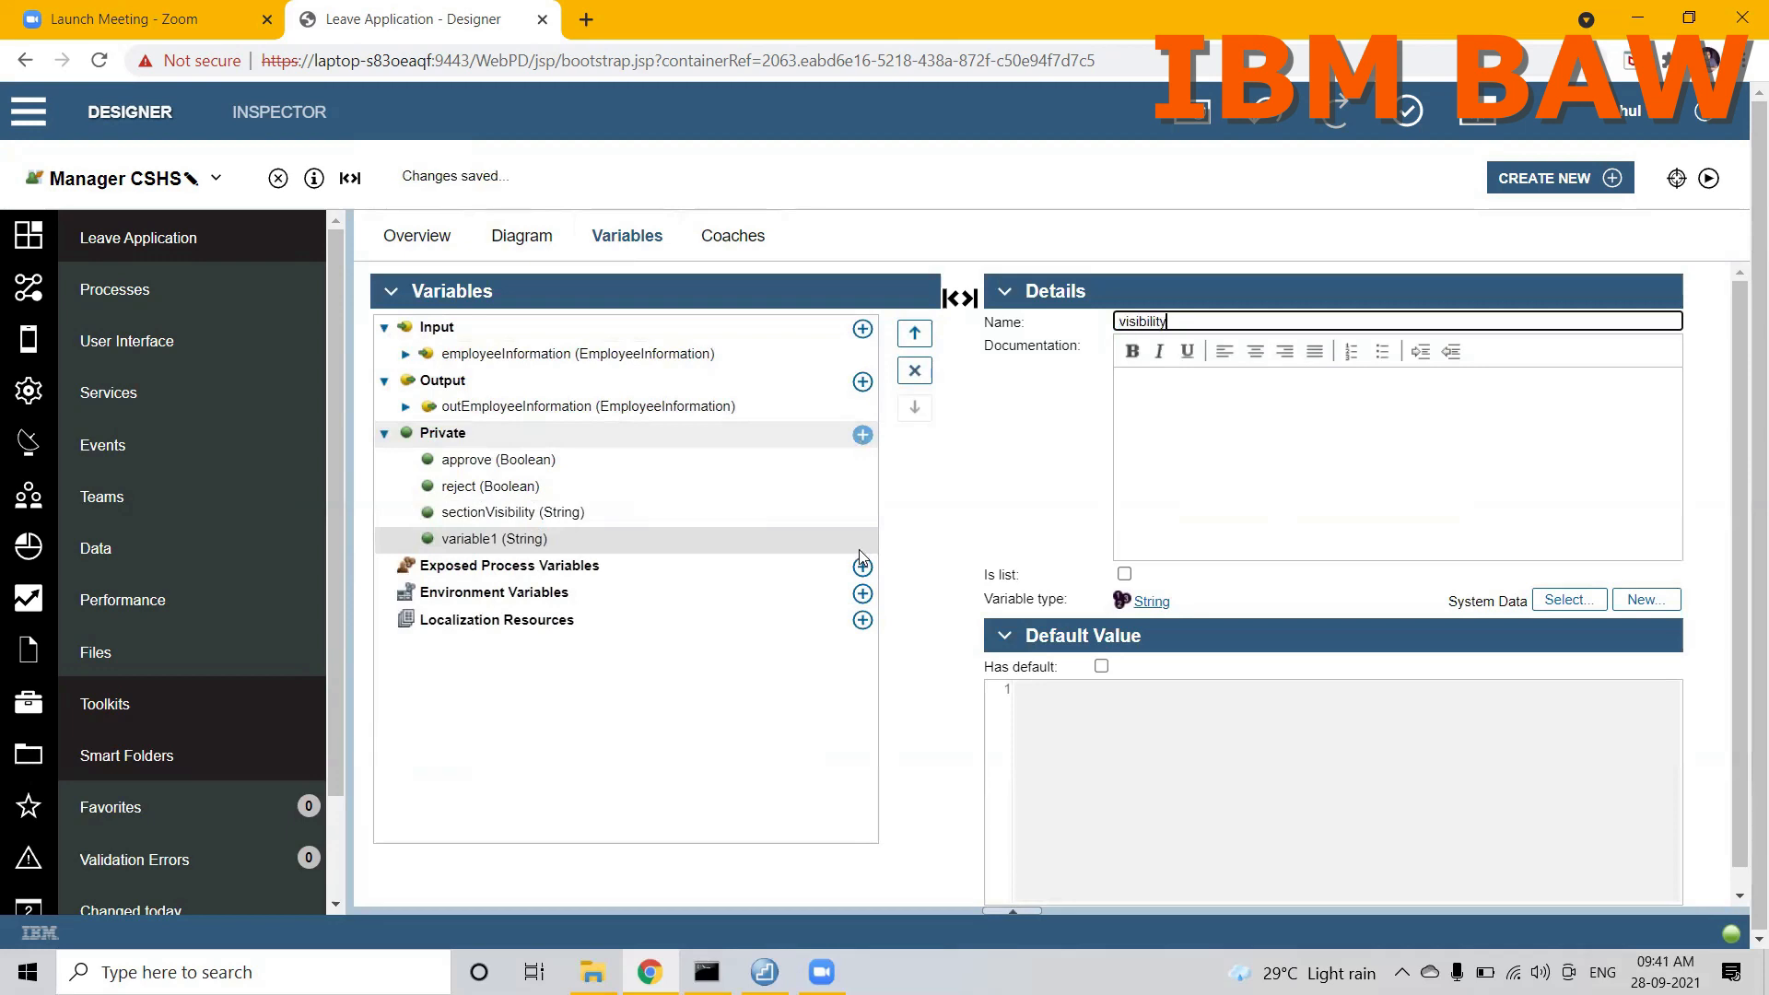
{"action": "left_click", "coordinate": [863, 435]}
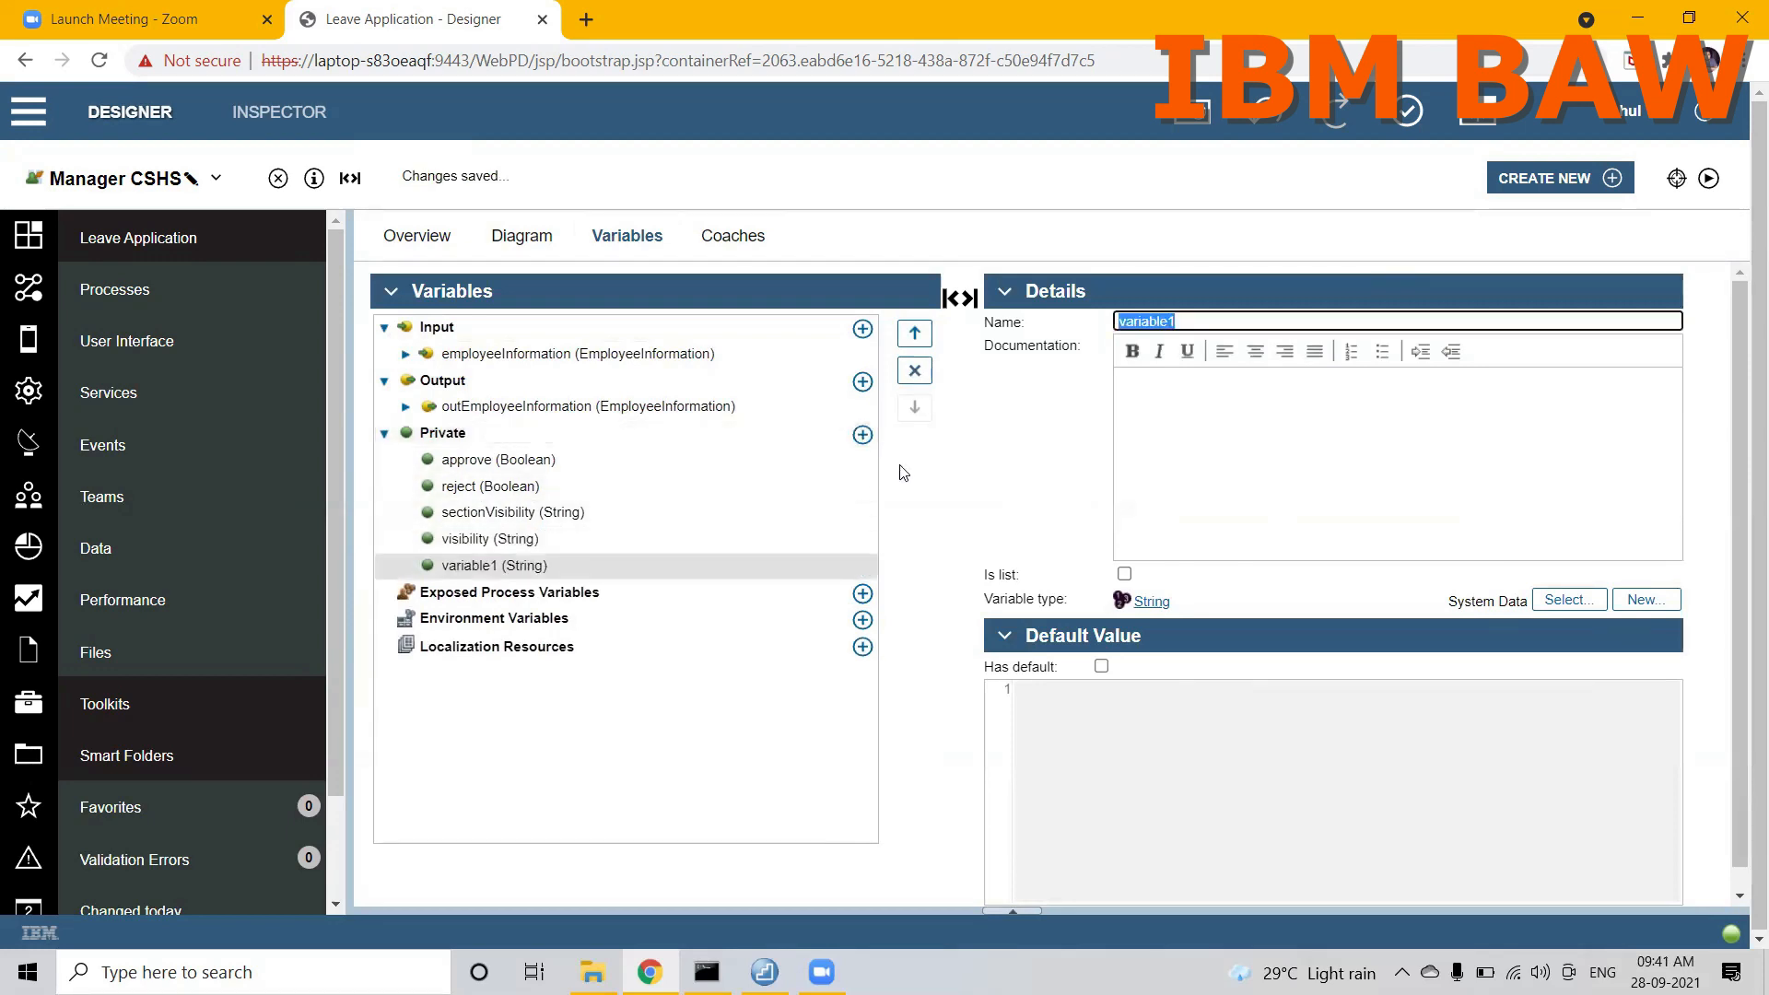
{"action": "type", "text": "humanSrervice"}
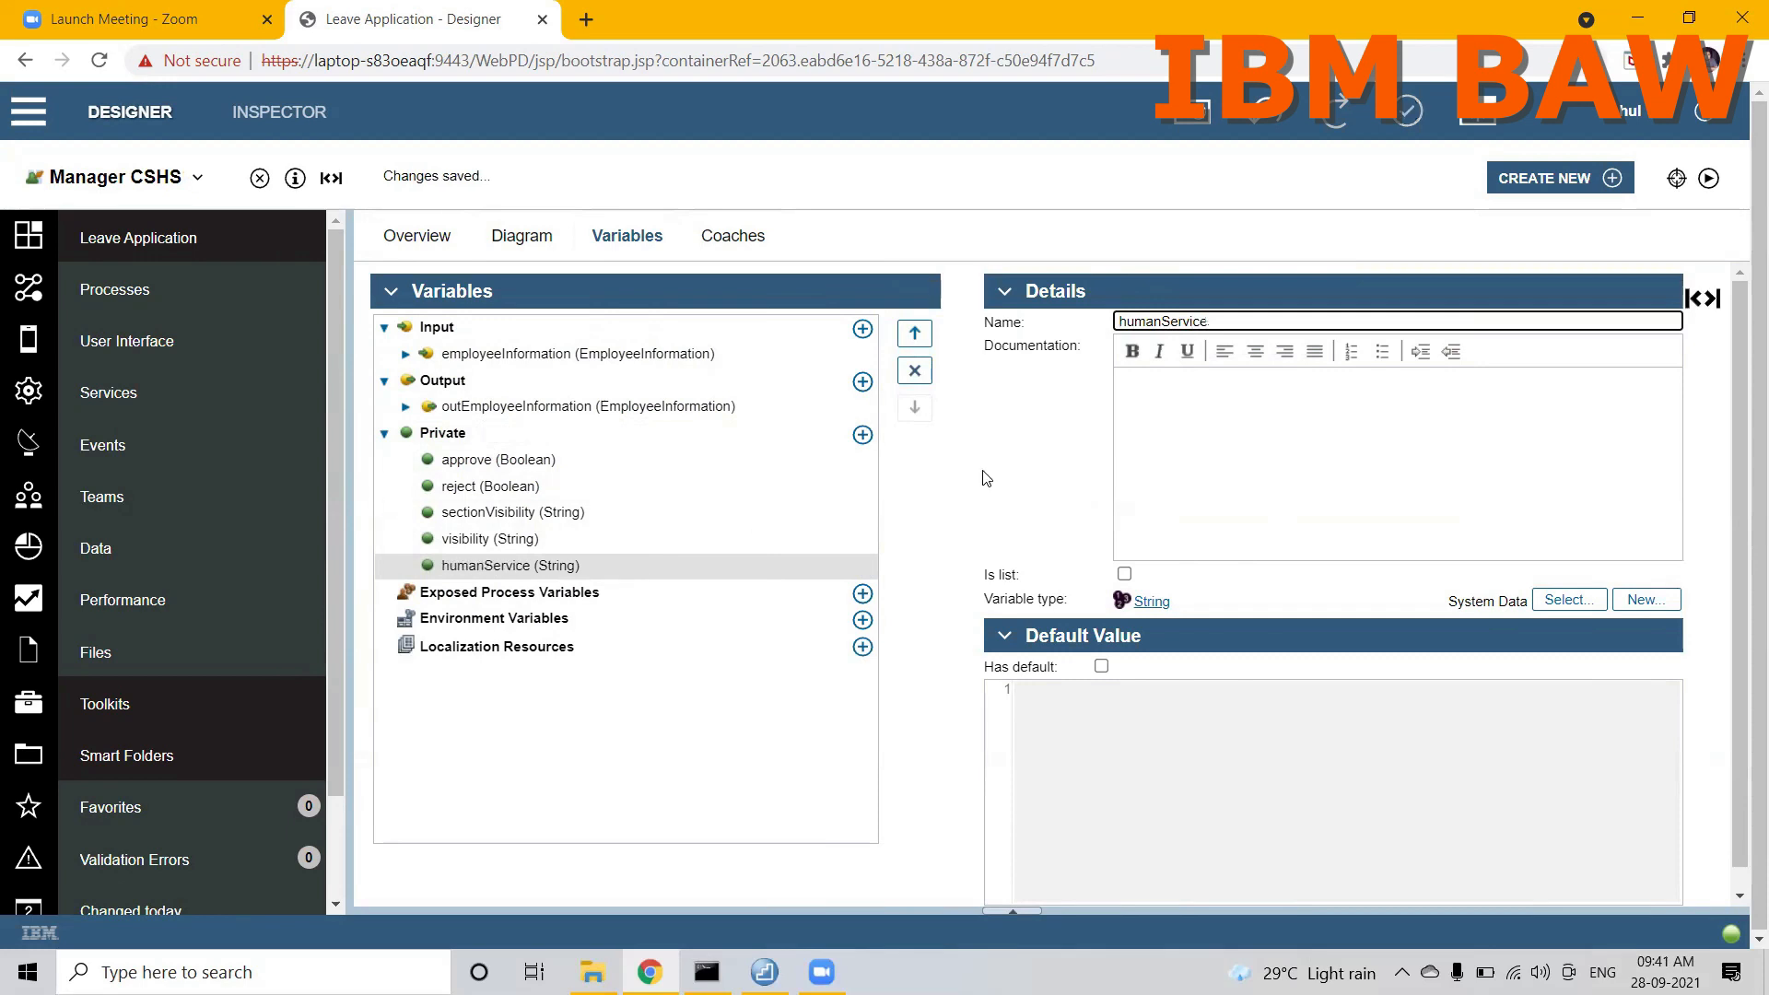
Step: Return to the coach and bind the LeaveApplicationLayout's humanService option to the private variable humanService
{"action": "left_click", "coordinate": [744, 245]}
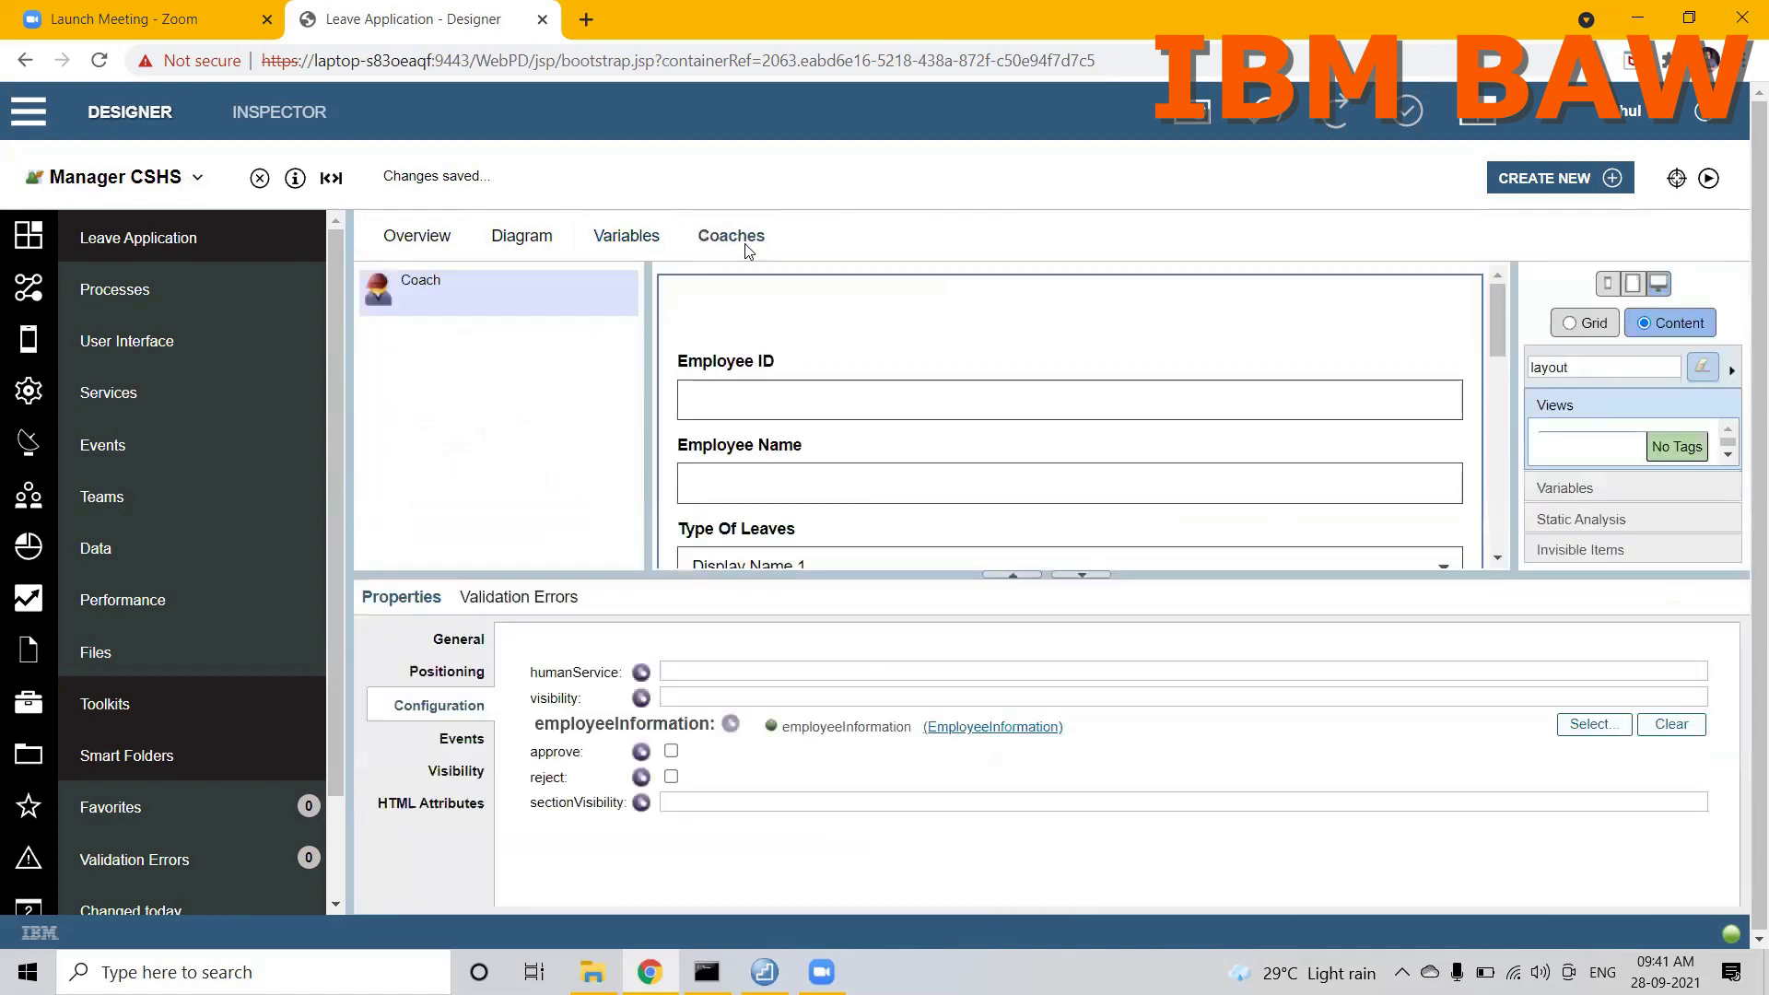
{"action": "left_click", "coordinate": [640, 673]}
{"action": "left_click", "coordinate": [1608, 685]}
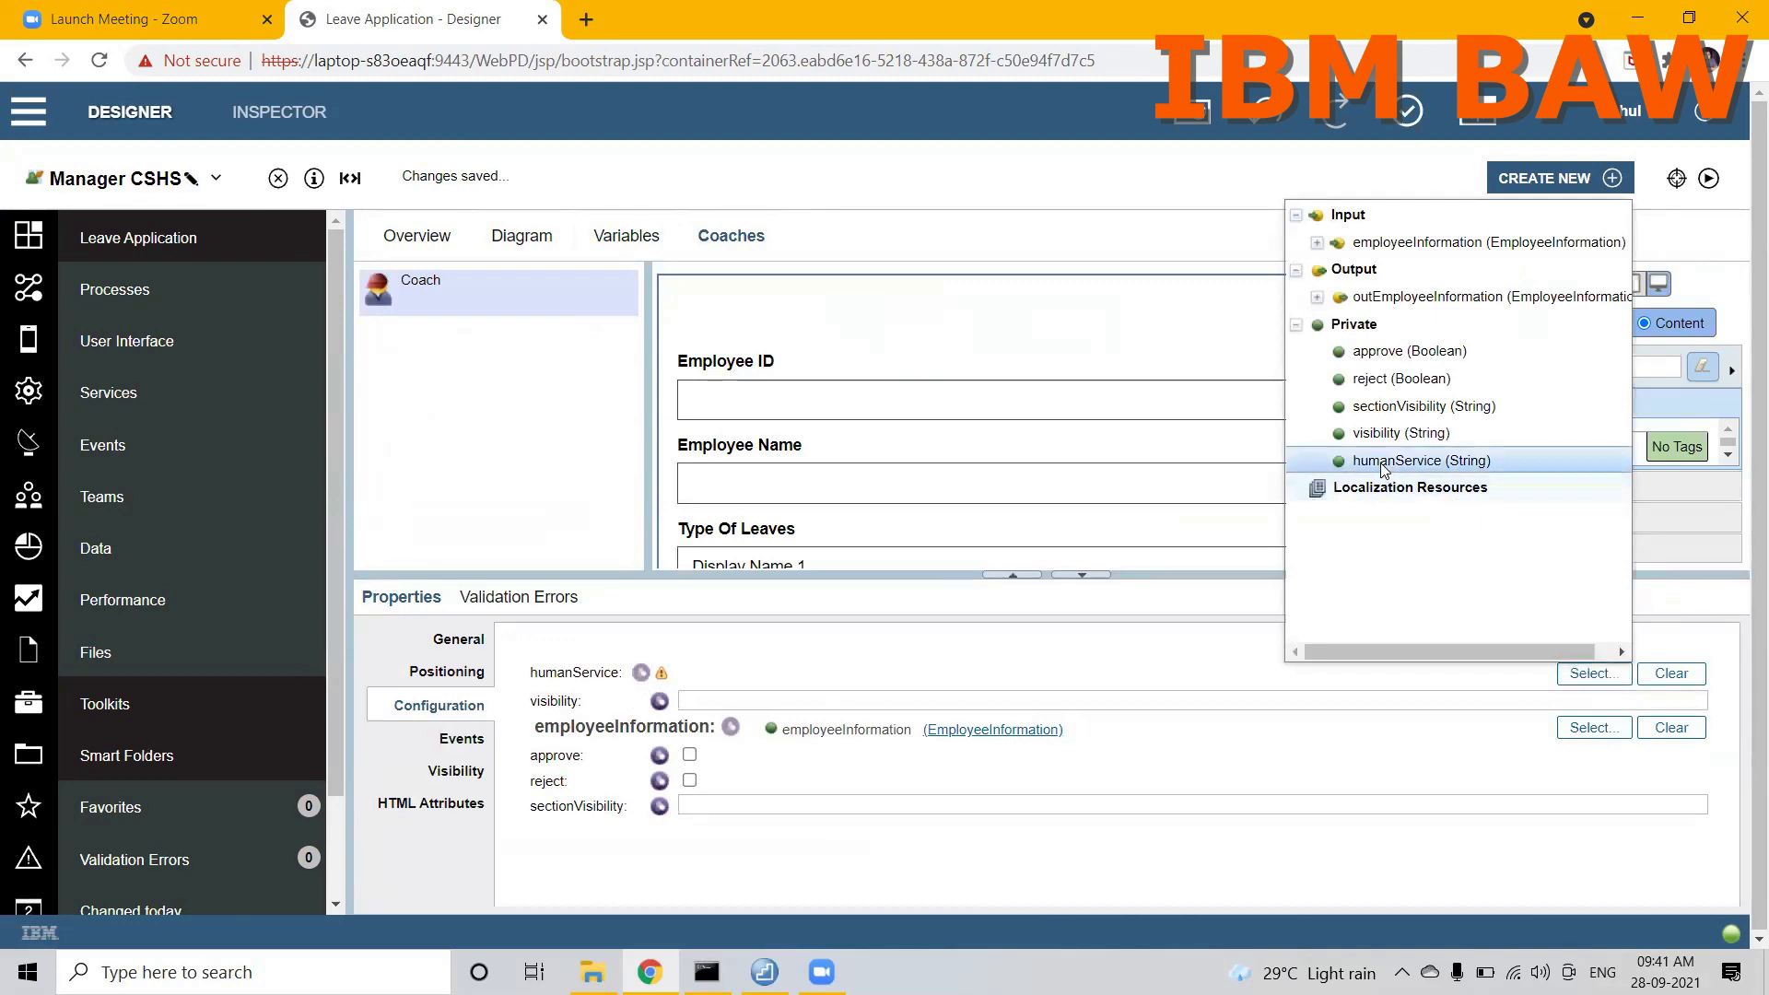
{"action": "left_click", "coordinate": [1380, 461]}
Step: Bind the LeaveApplicationLayout's visibility and sectionVisibility options to the private variables visibility and sectionVisibility
{"action": "left_click", "coordinate": [659, 701]}
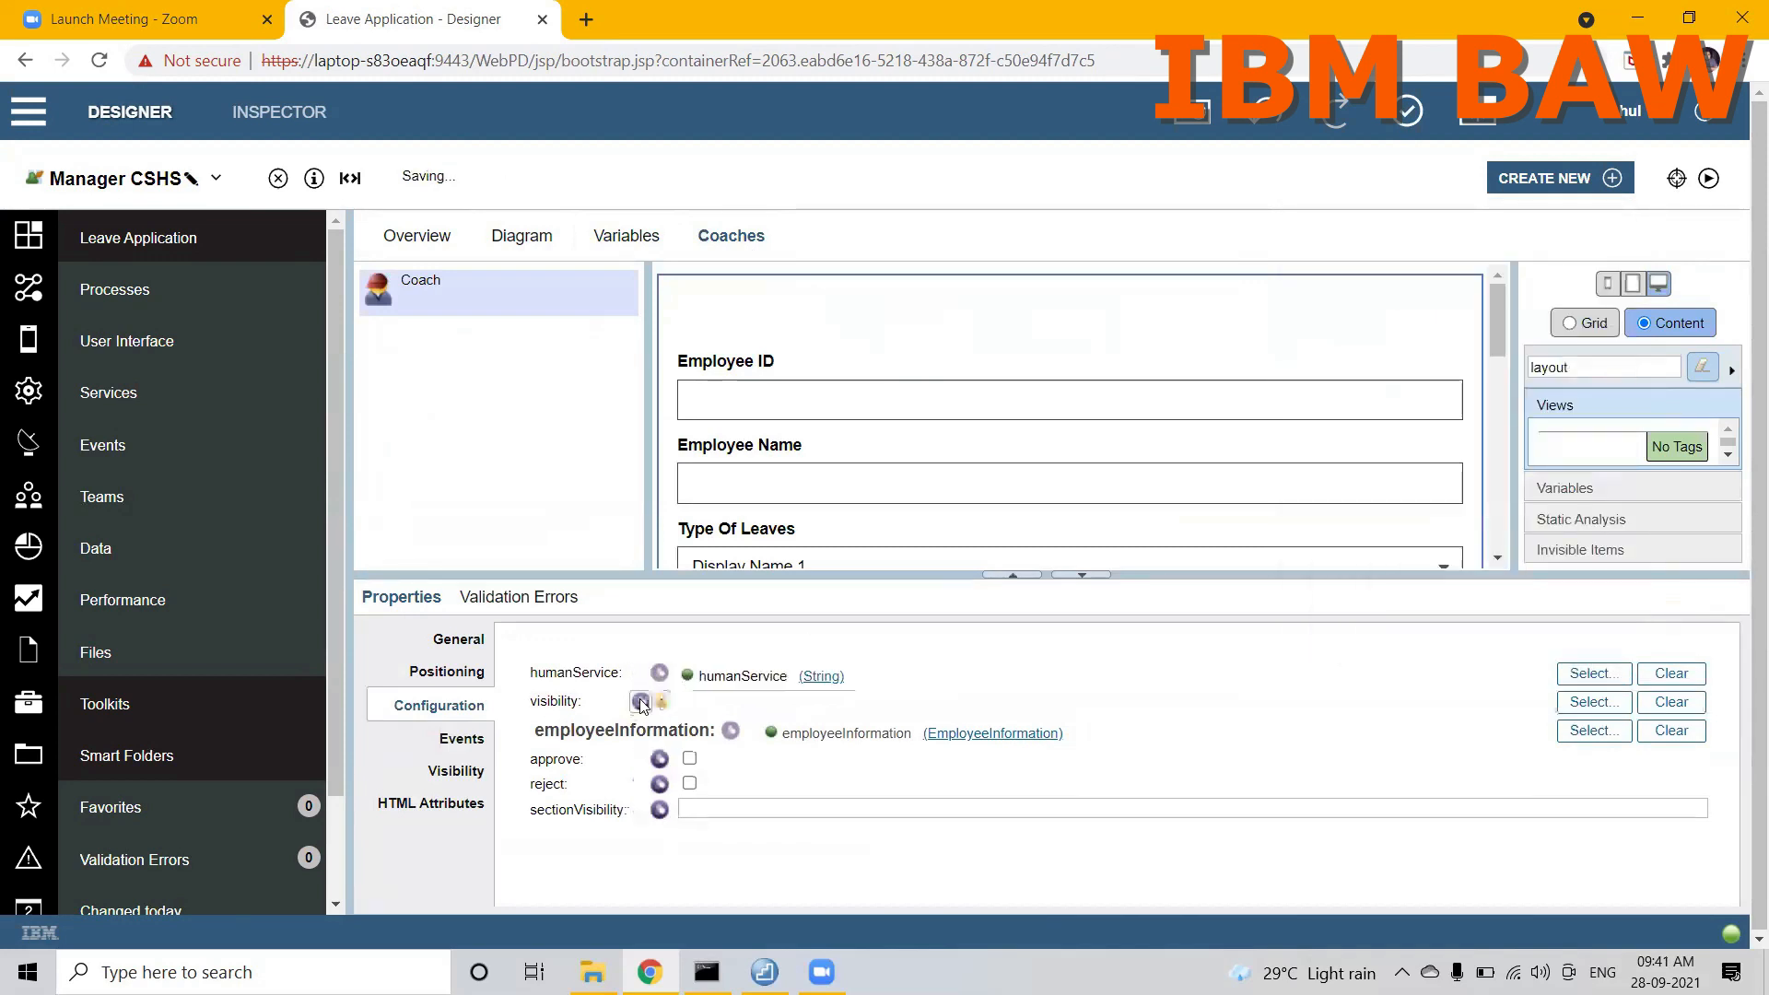
{"action": "left_click", "coordinate": [1578, 702]}
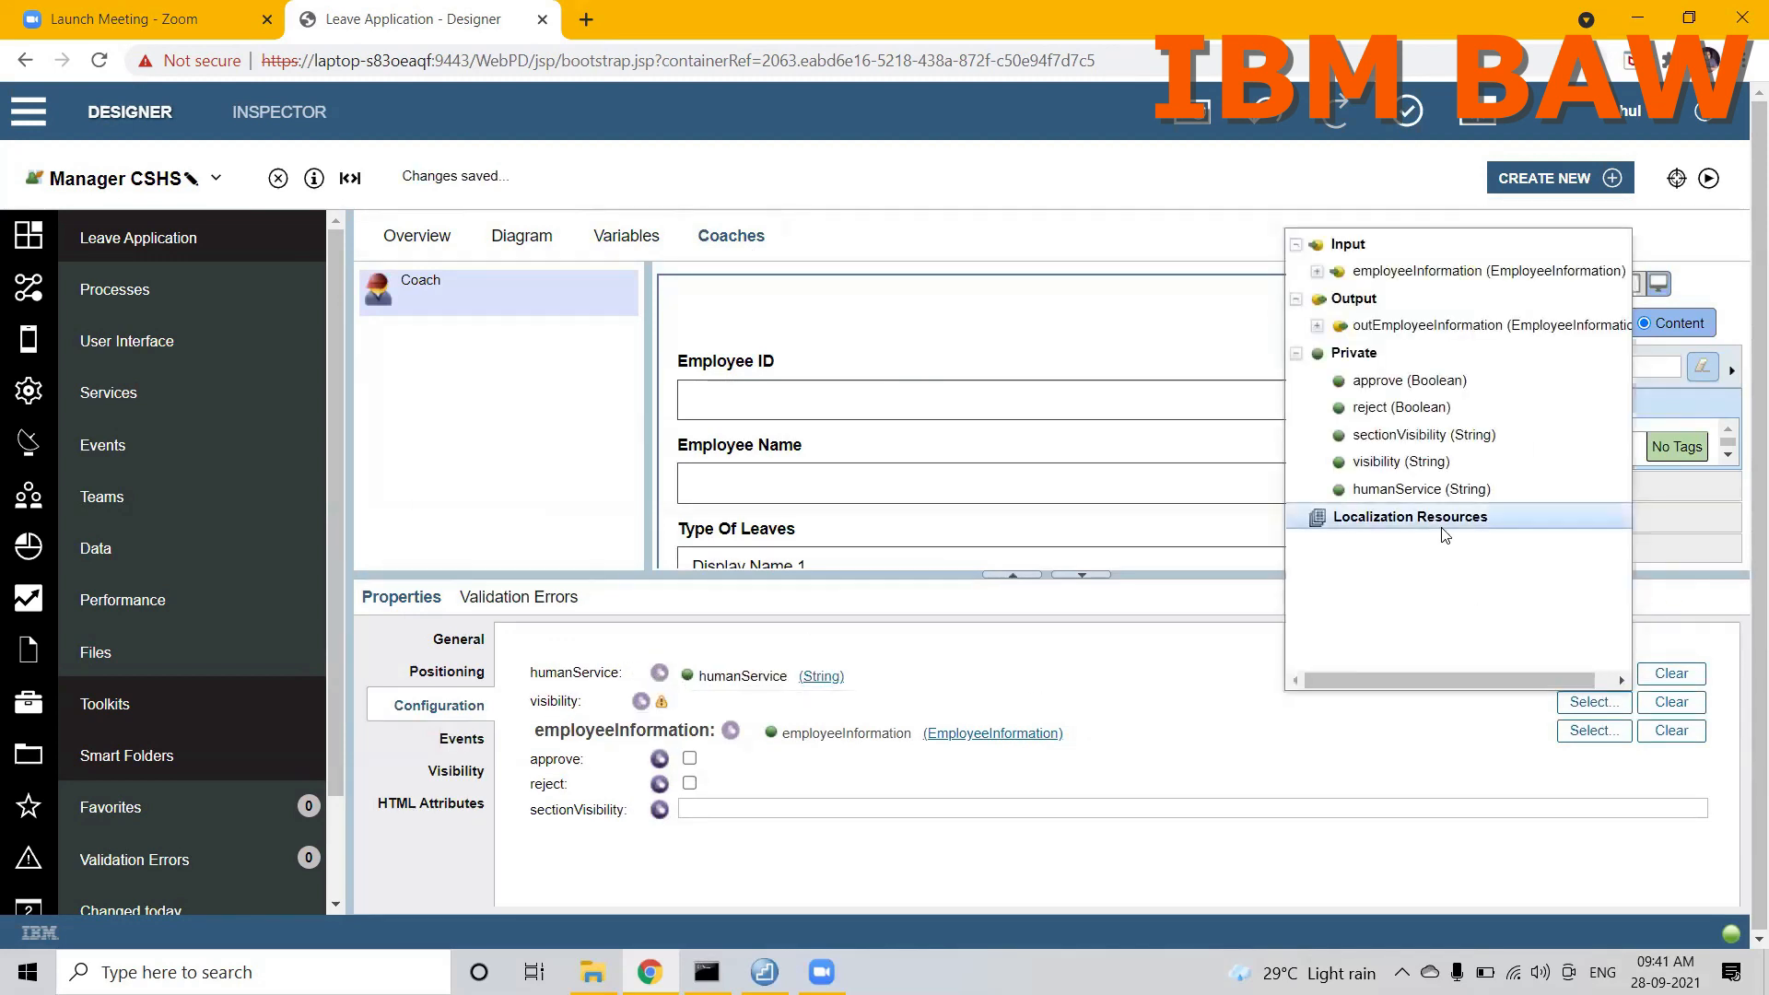
{"action": "left_click", "coordinate": [1396, 462]}
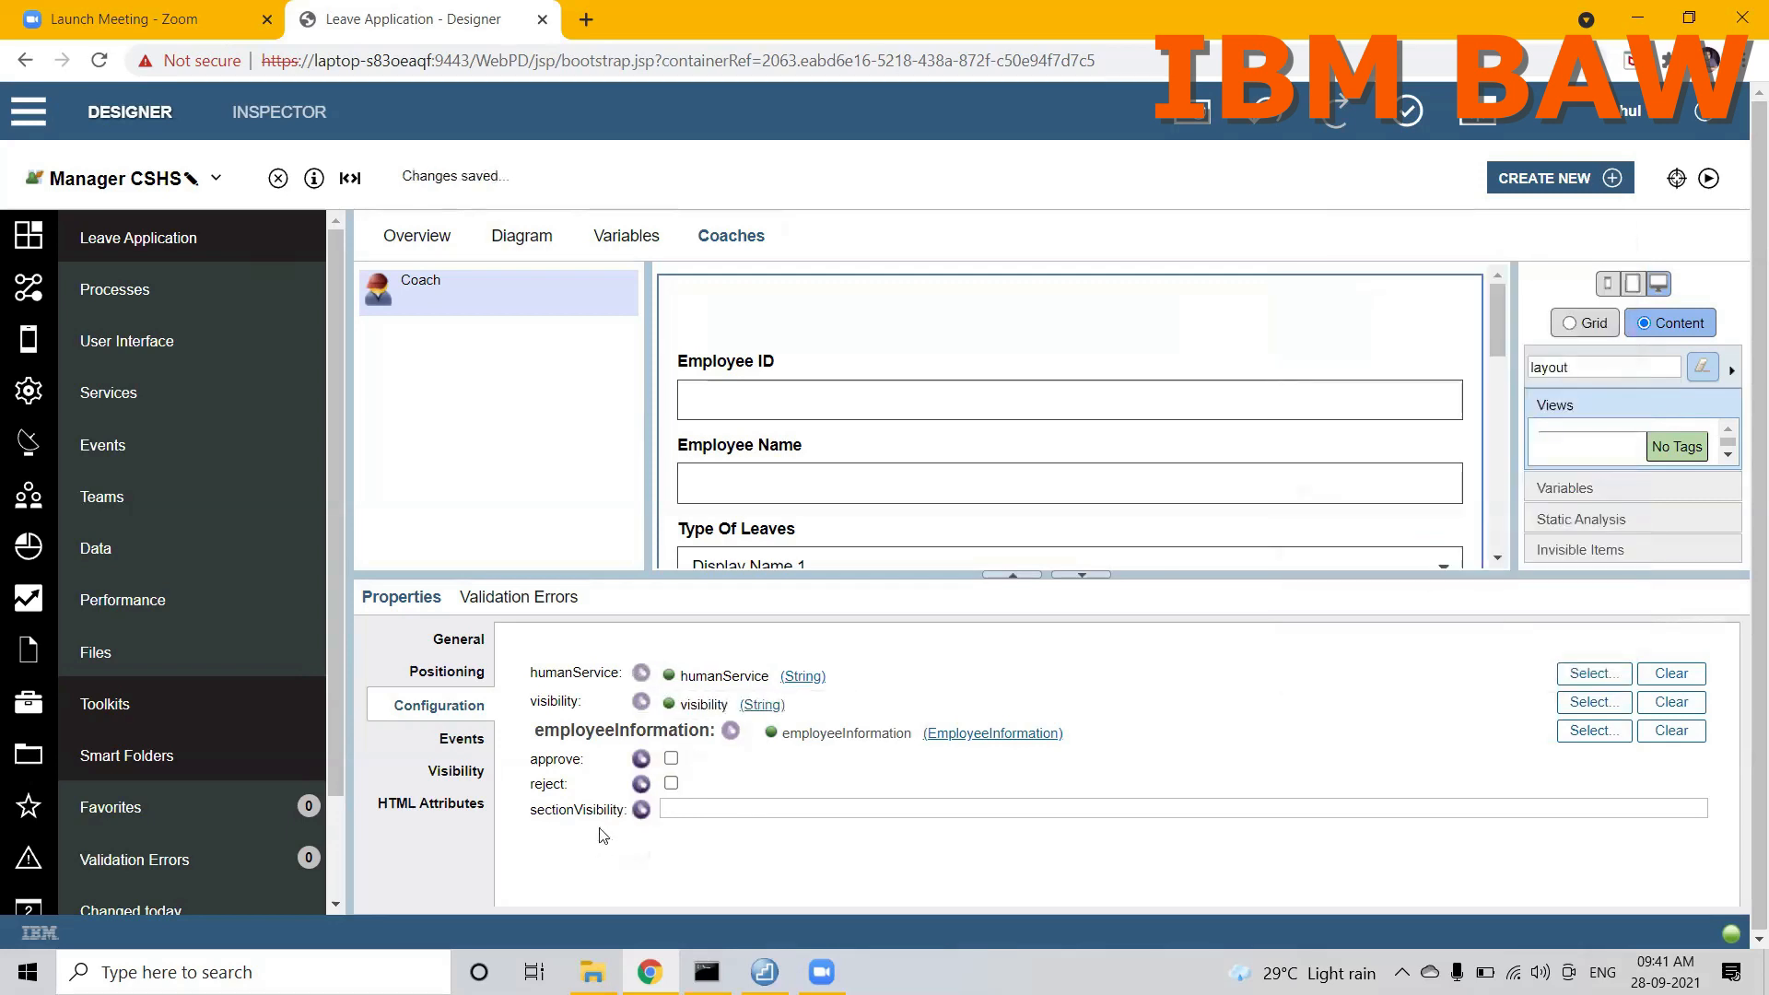
{"action": "left_click", "coordinate": [641, 810]}
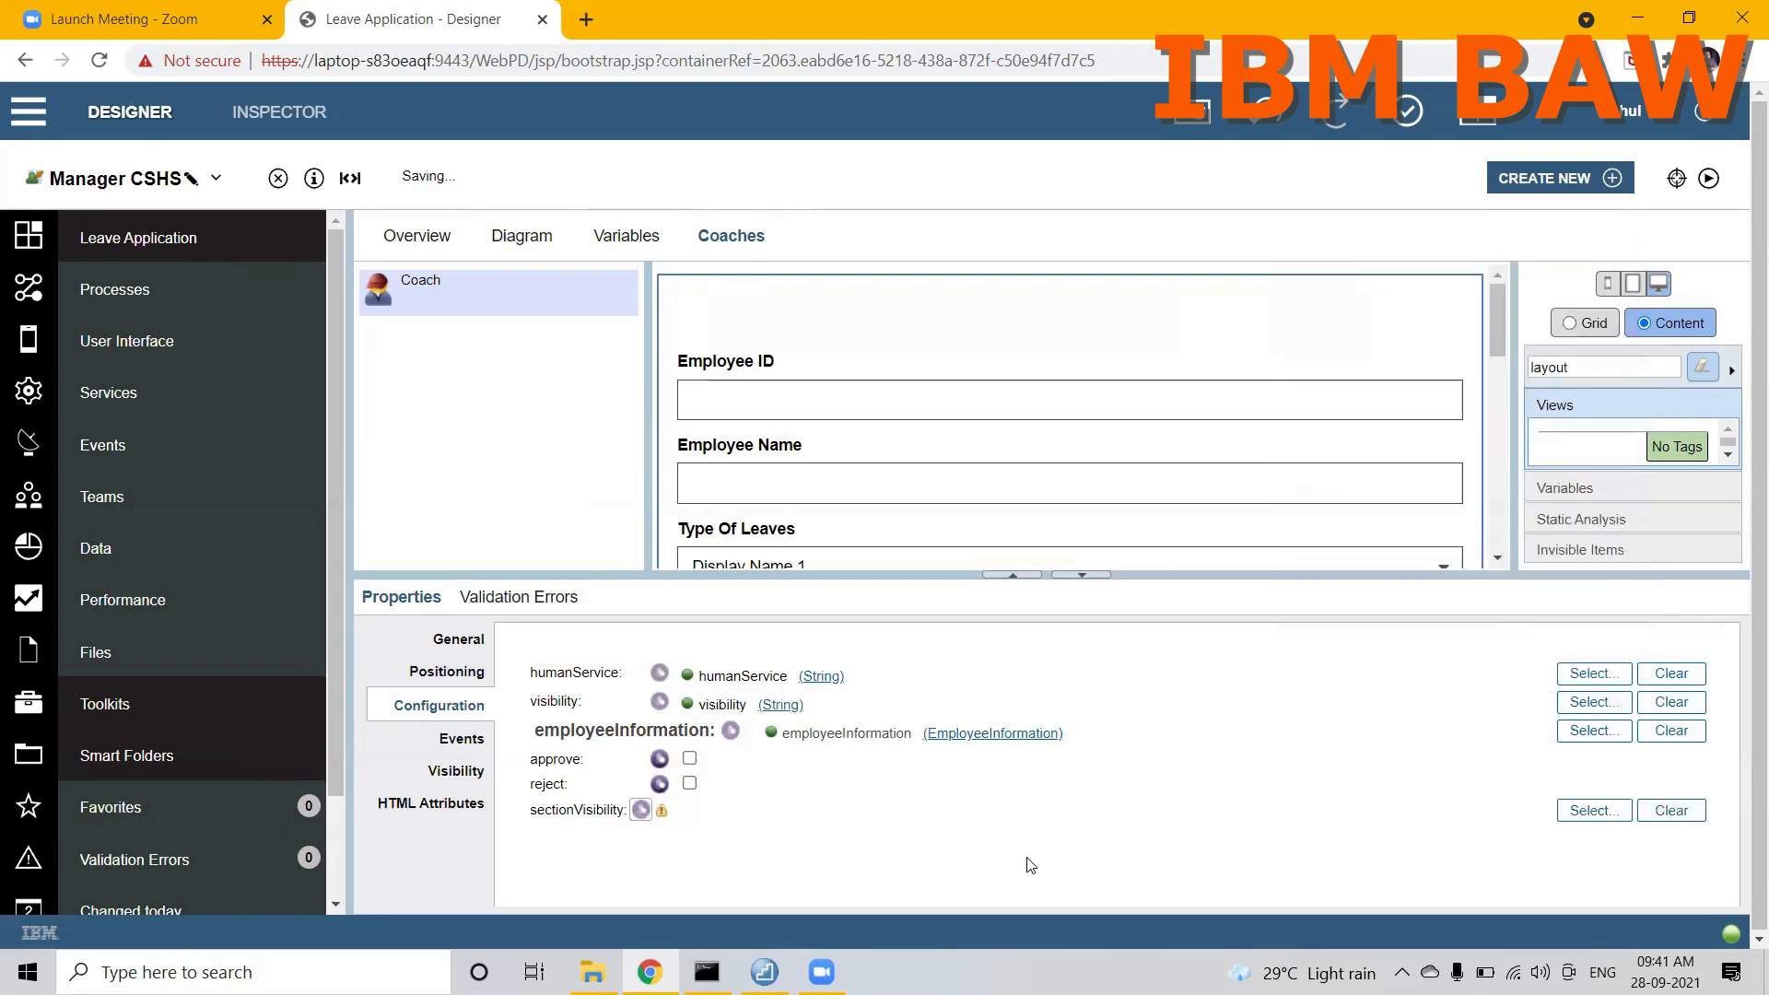
{"action": "left_click", "coordinate": [1579, 813]}
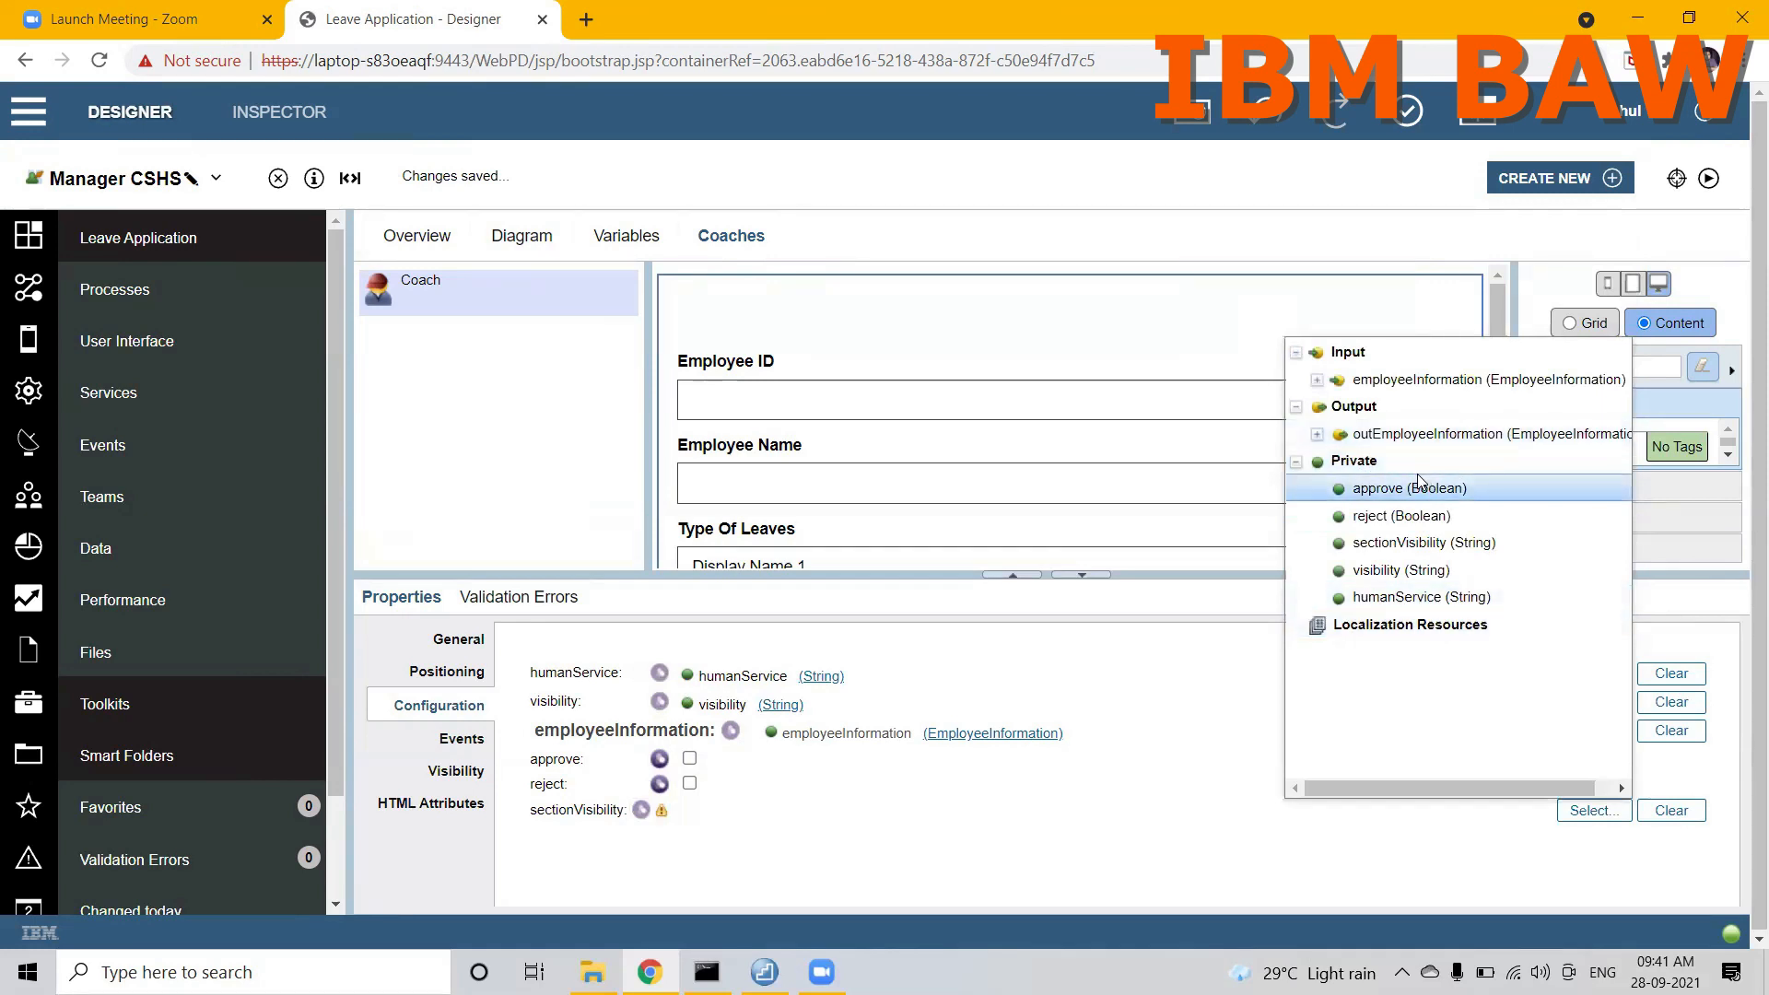
{"action": "left_click", "coordinate": [1393, 543]}
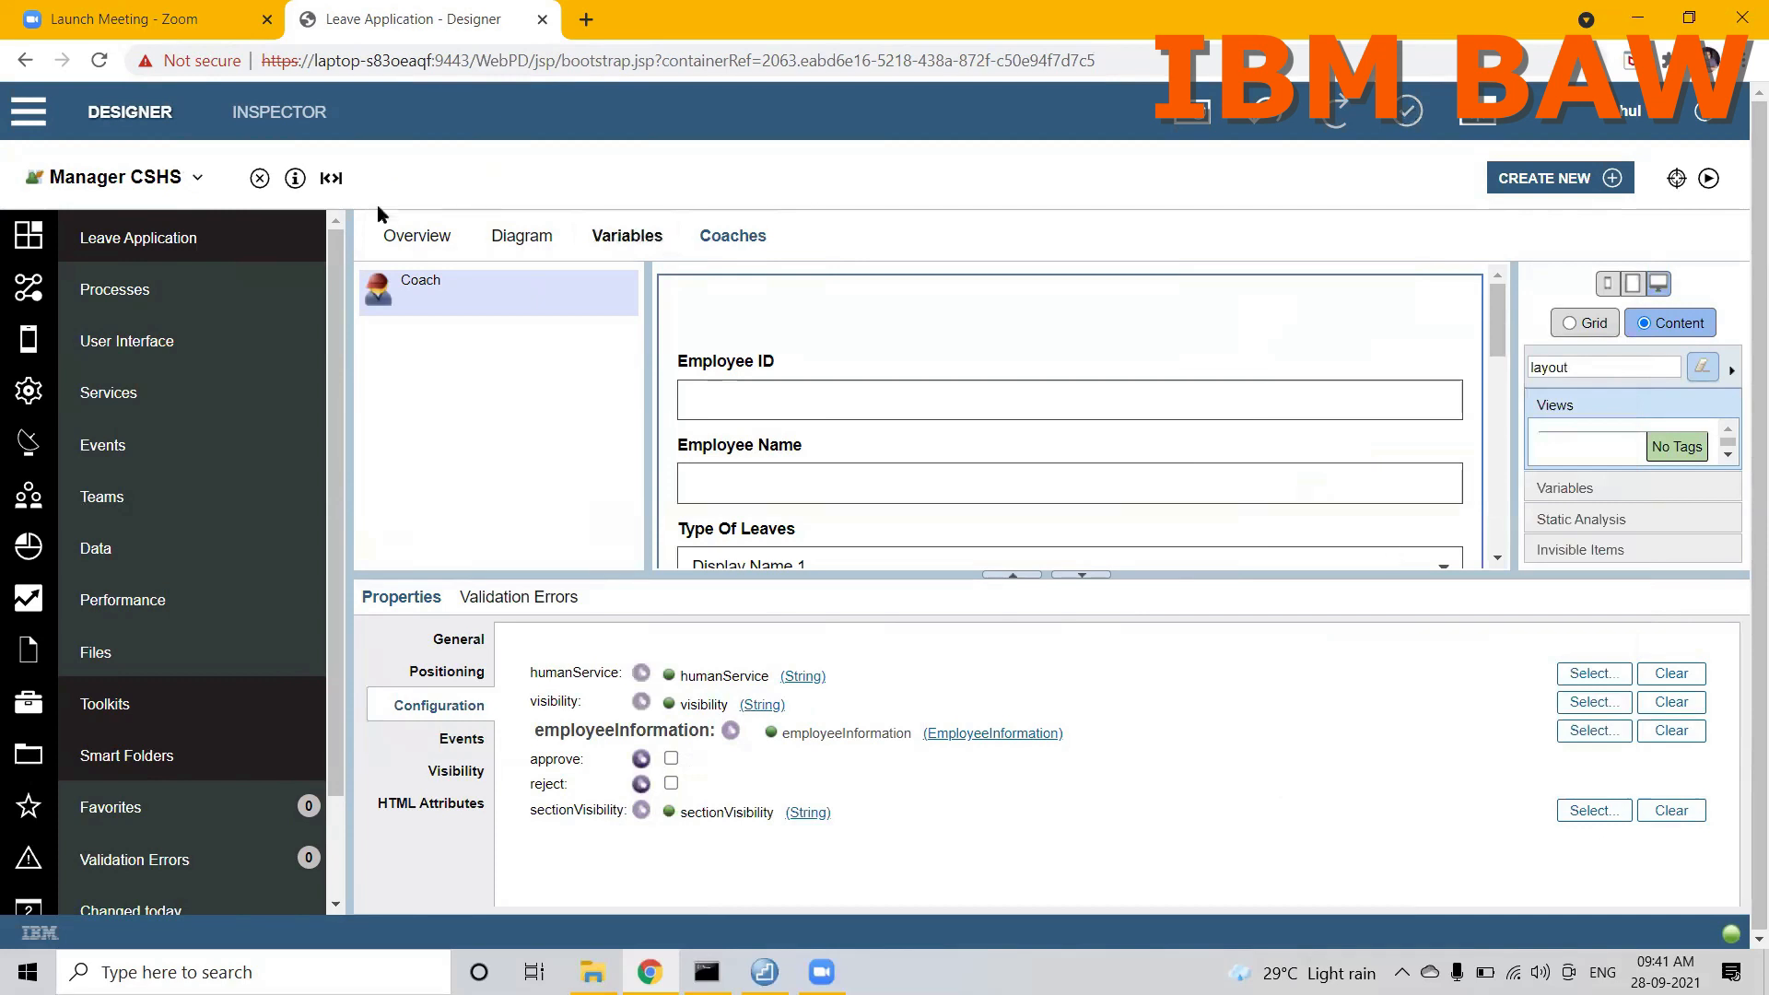
Step: Open the LeaveApplicationLayout view and inspect the bindings of its APPROVE and REJECT buttons
{"action": "left_click", "coordinate": [475, 642]}
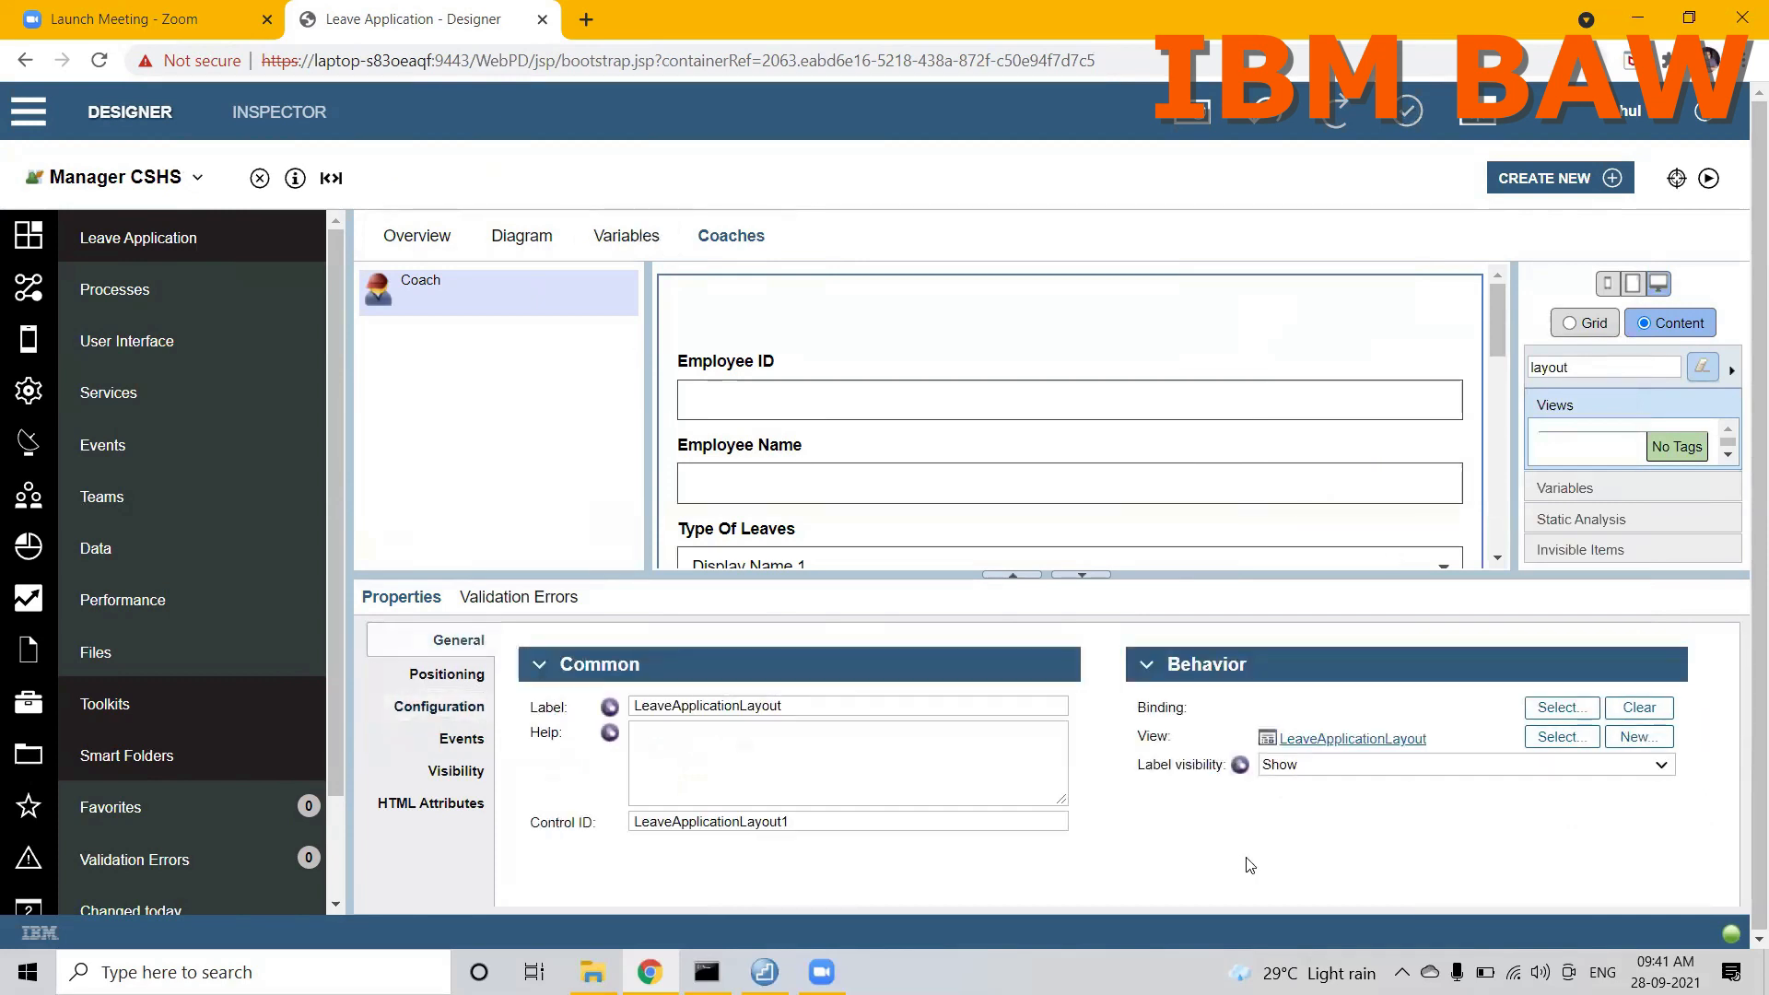
{"action": "left_click", "coordinate": [1367, 739]}
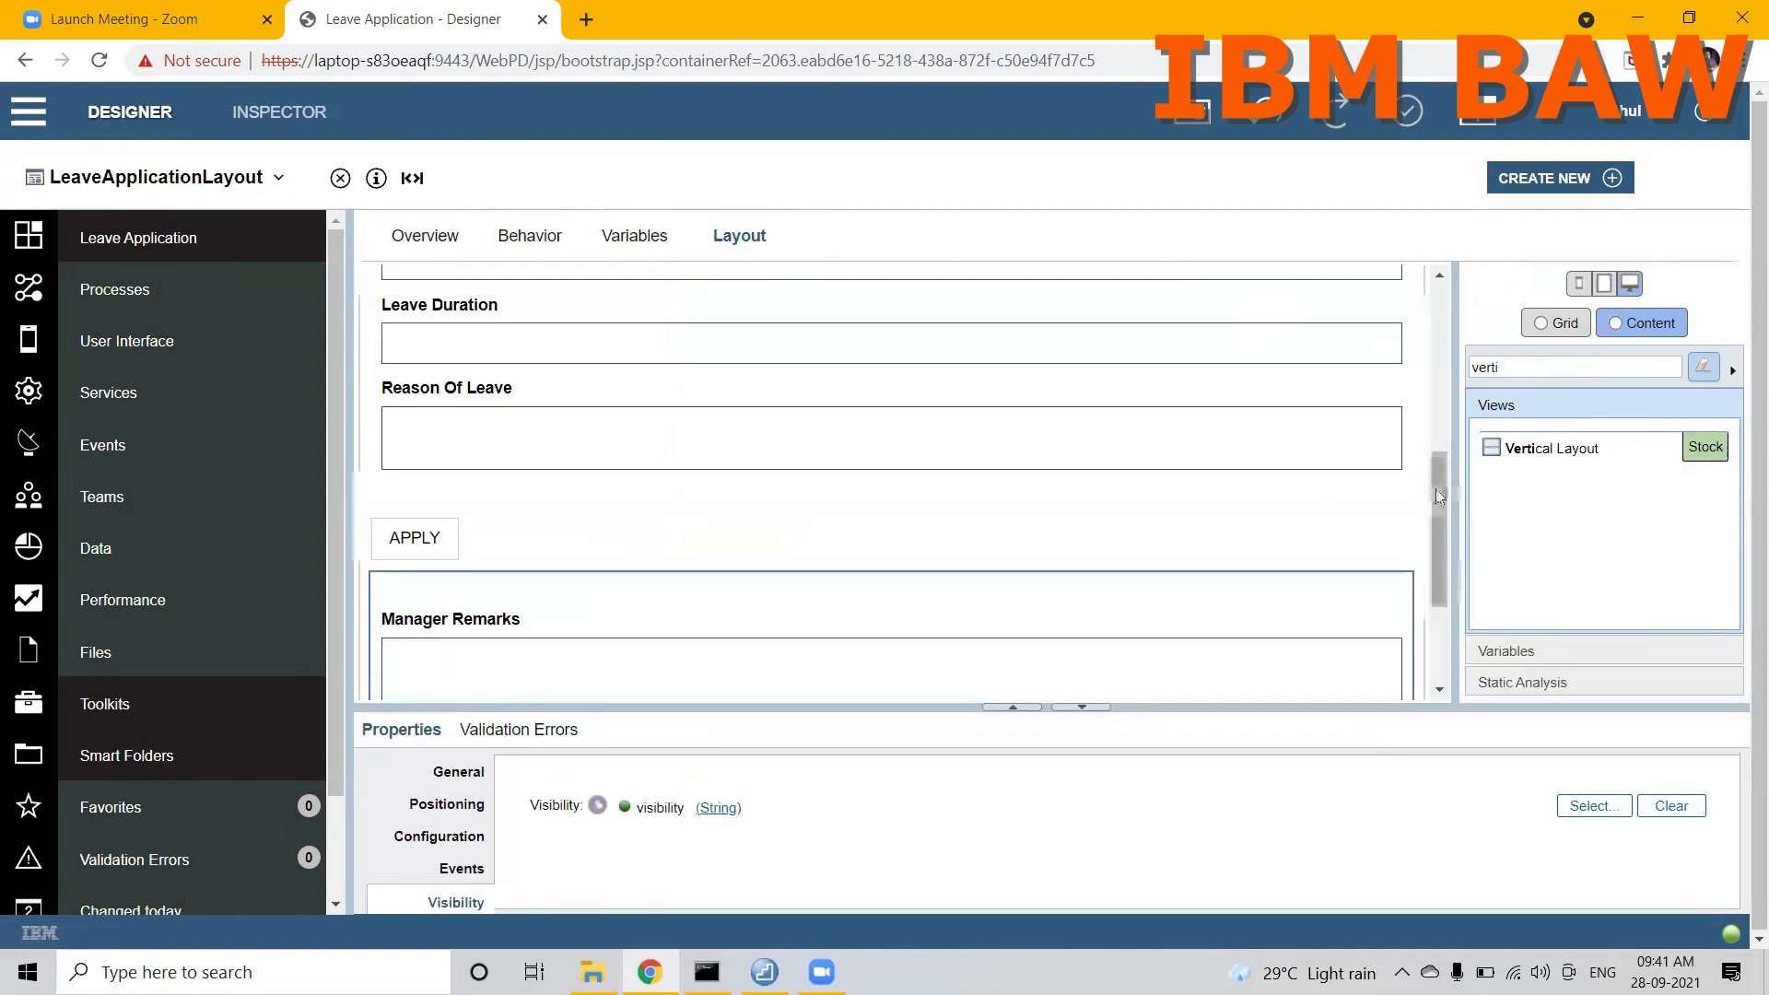
{"action": "scroll", "coordinate": [1434, 547], "scroll_direction": "down", "scroll_amount": 2}
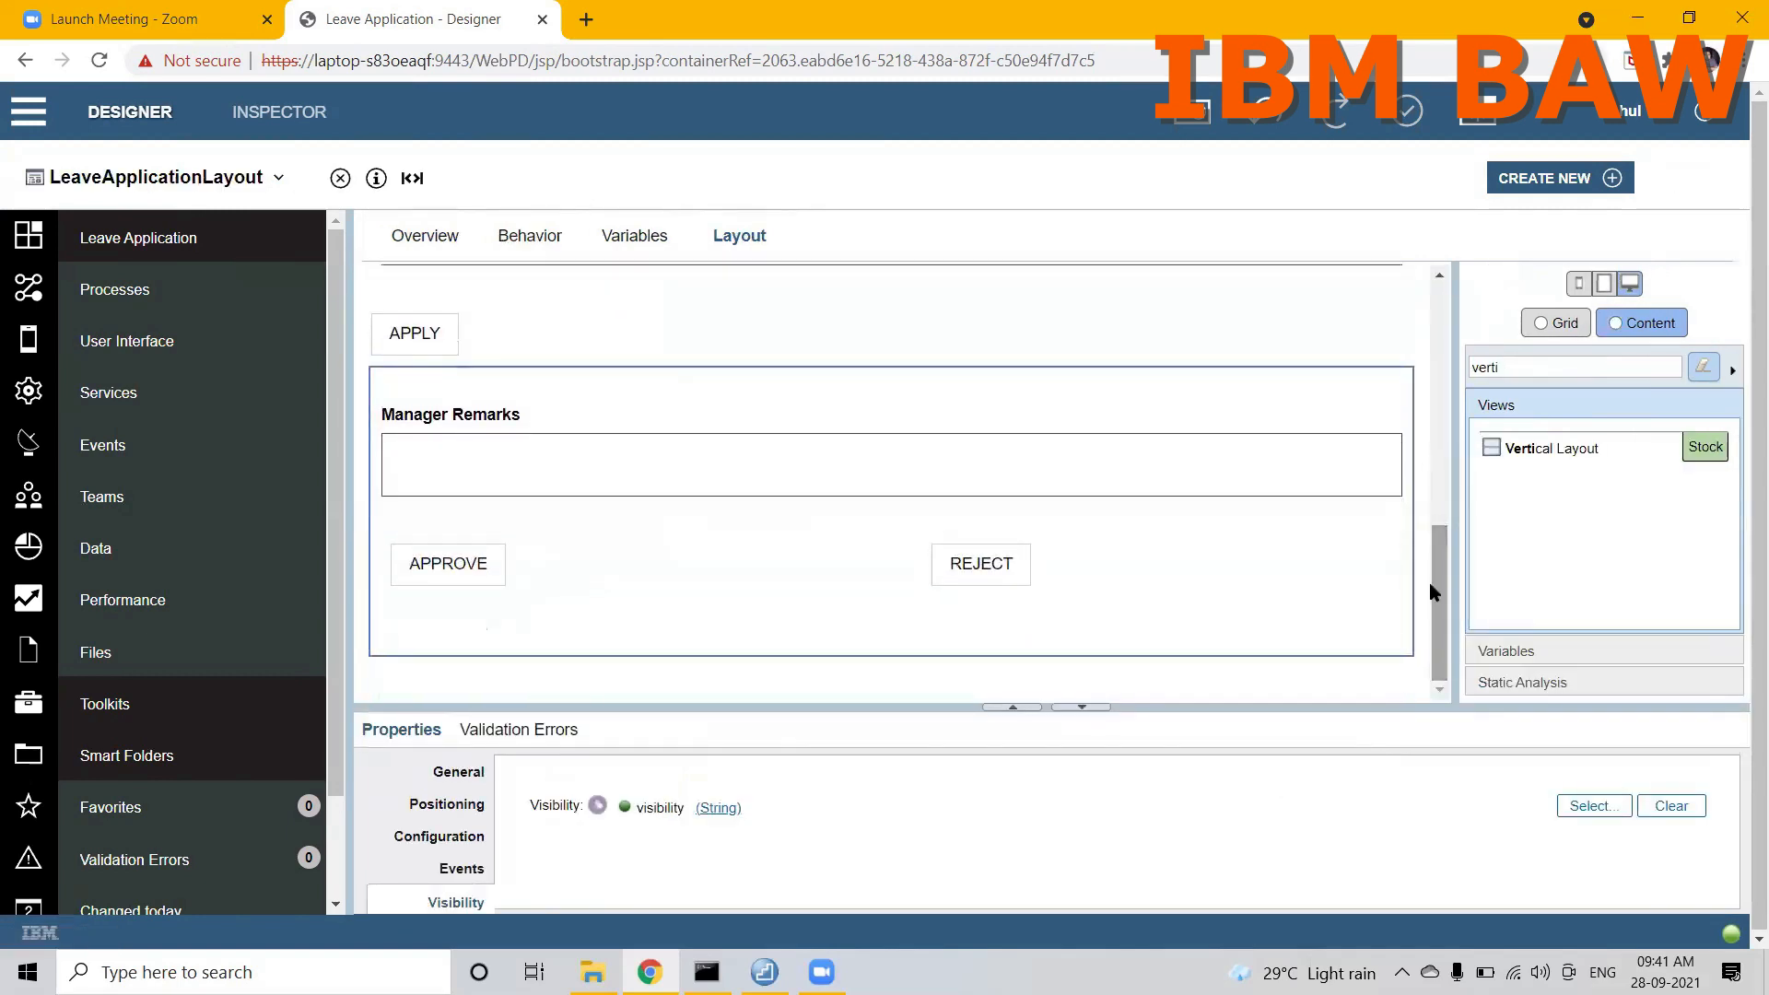
{"action": "left_click", "coordinate": [454, 559]}
{"action": "left_click", "coordinate": [458, 772]}
{"action": "left_click", "coordinate": [996, 570]}
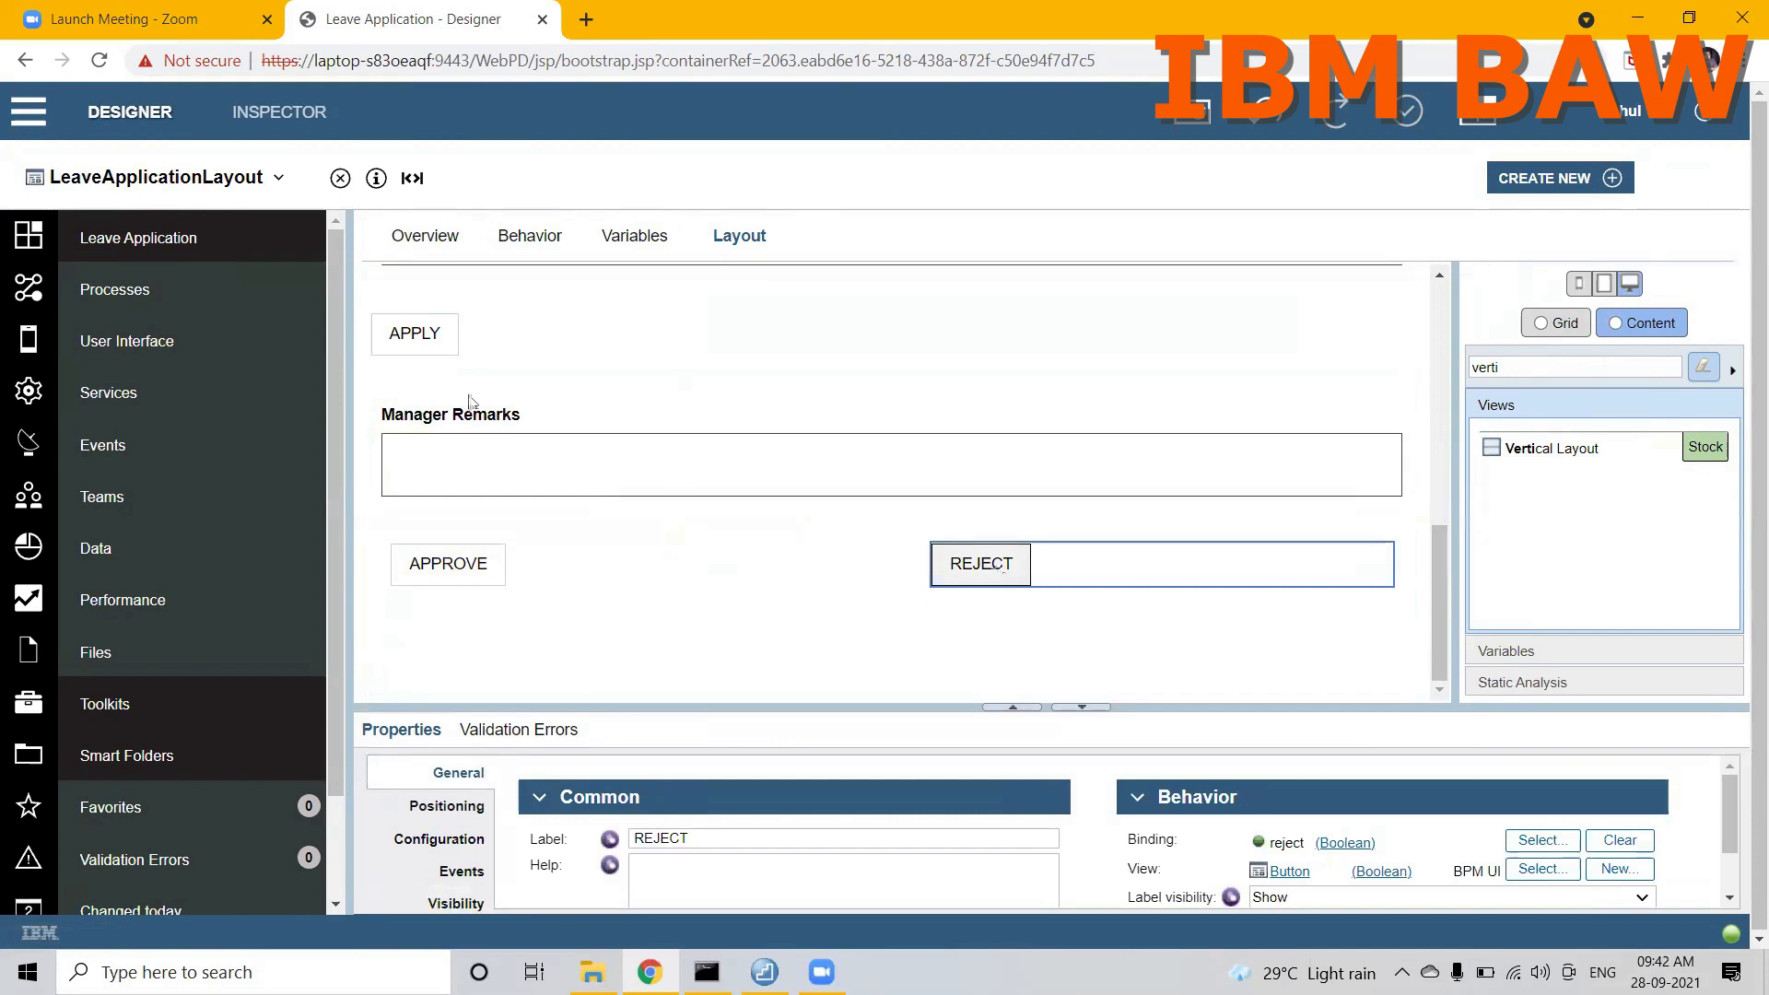
Step: Return to Manager CSHS and bind the LeaveApplicationLayout's approve and reject options to the private variables approve and reject
{"action": "left_click", "coordinate": [184, 179]}
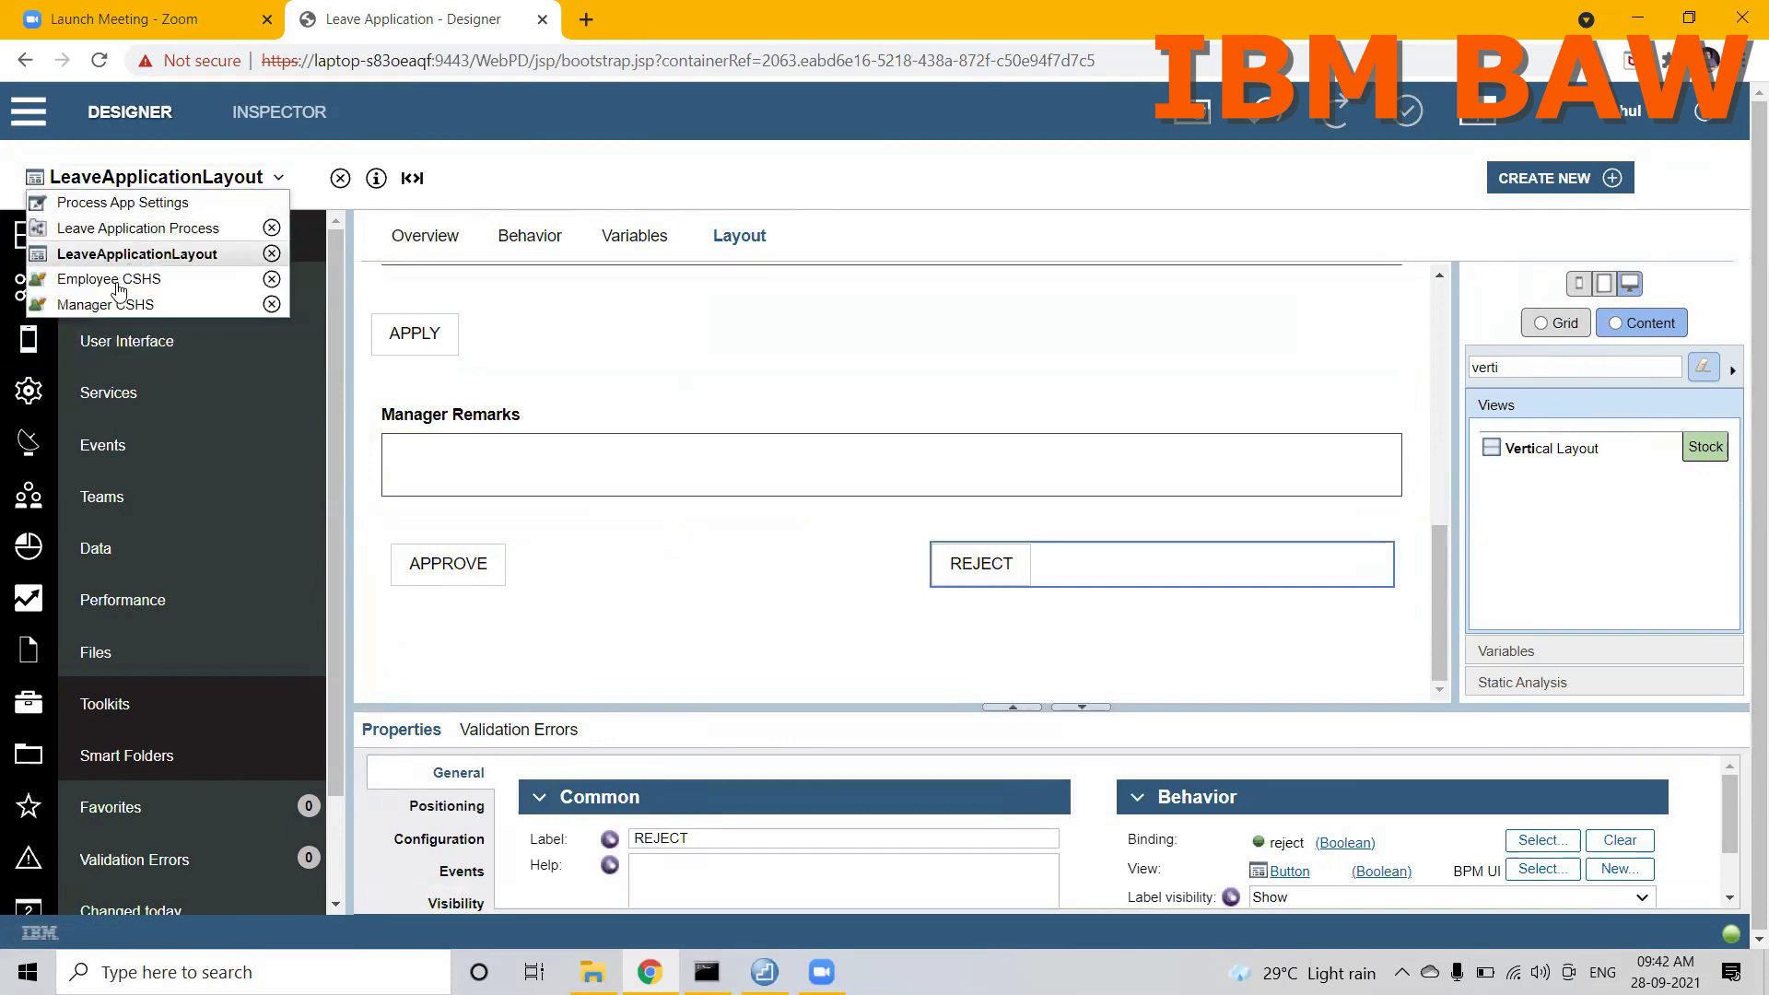
{"action": "left_click", "coordinate": [105, 305]}
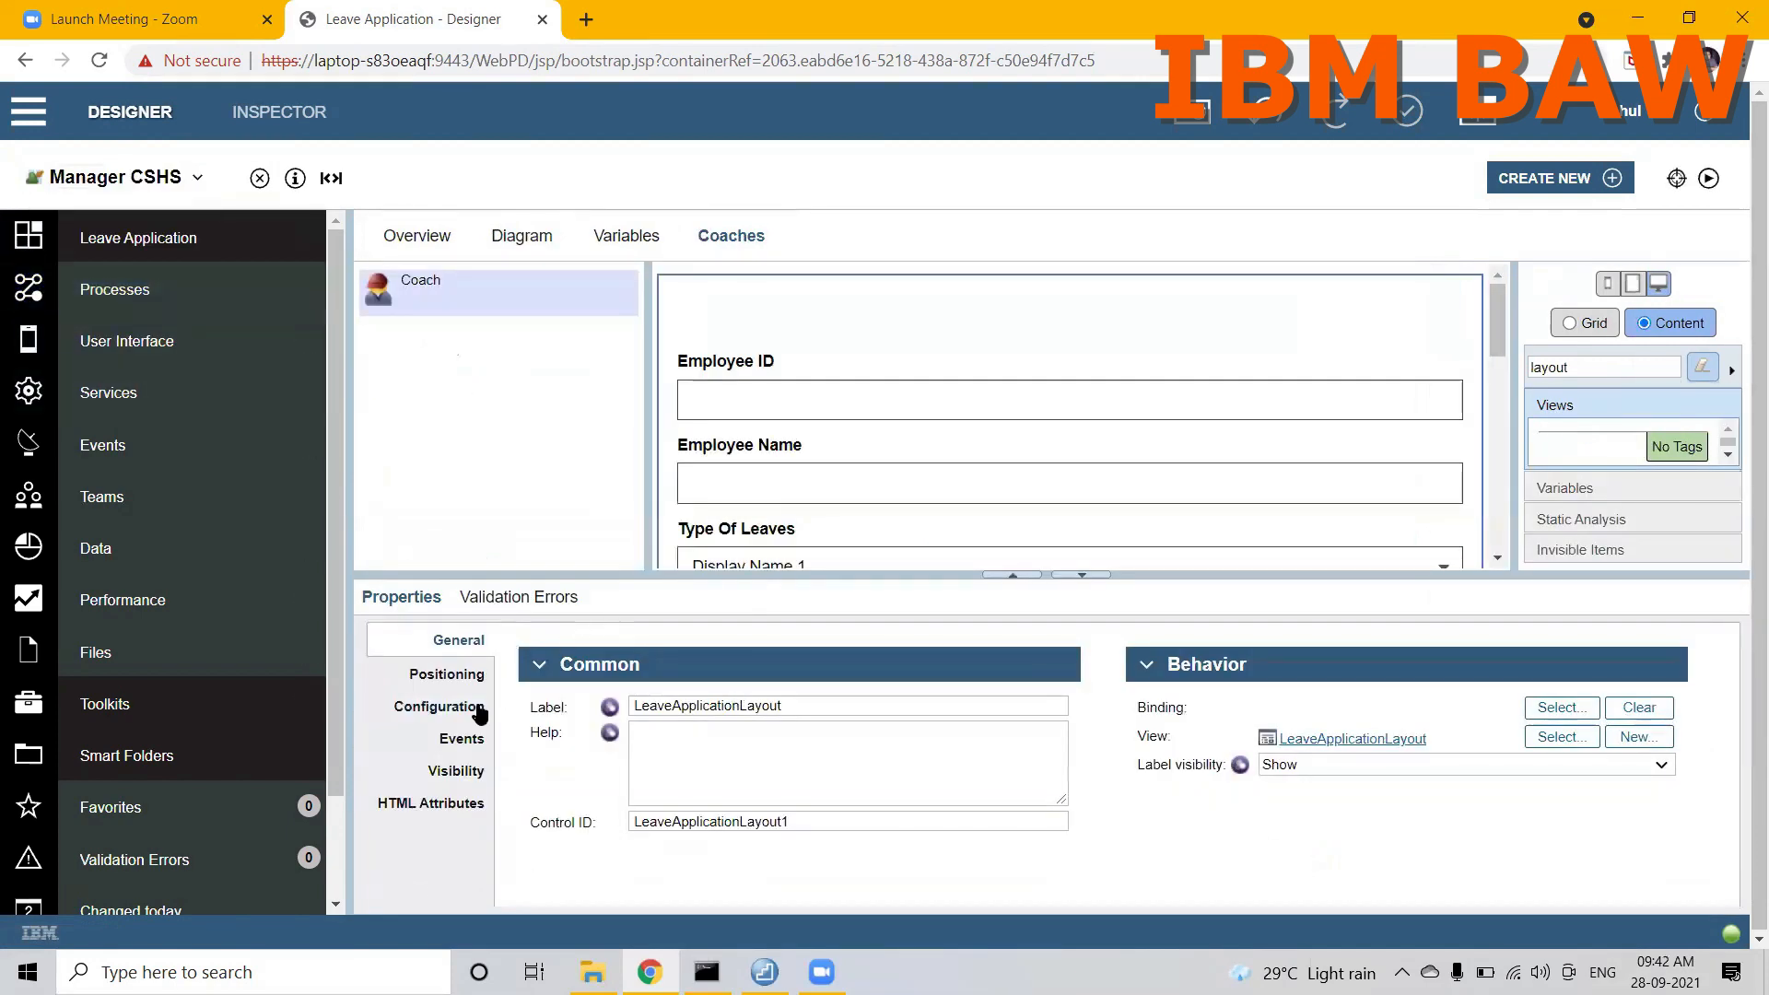
{"action": "left_click", "coordinate": [439, 706]}
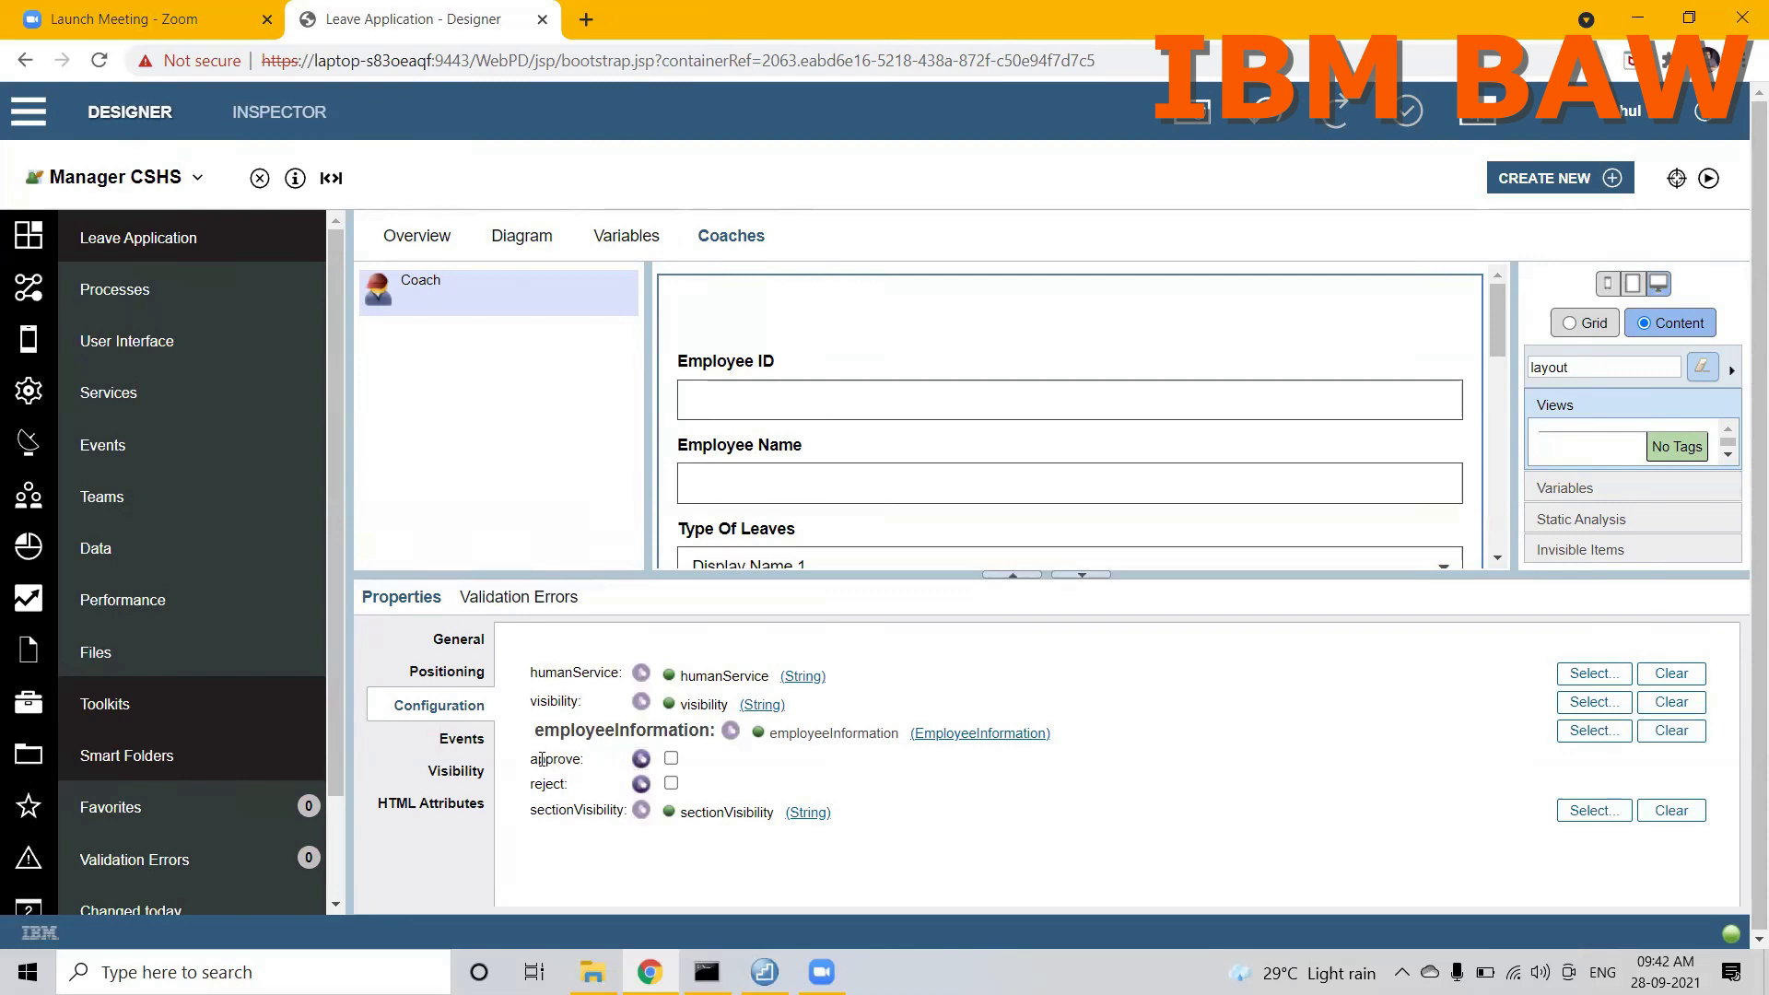
{"action": "left_click", "coordinate": [641, 759]}
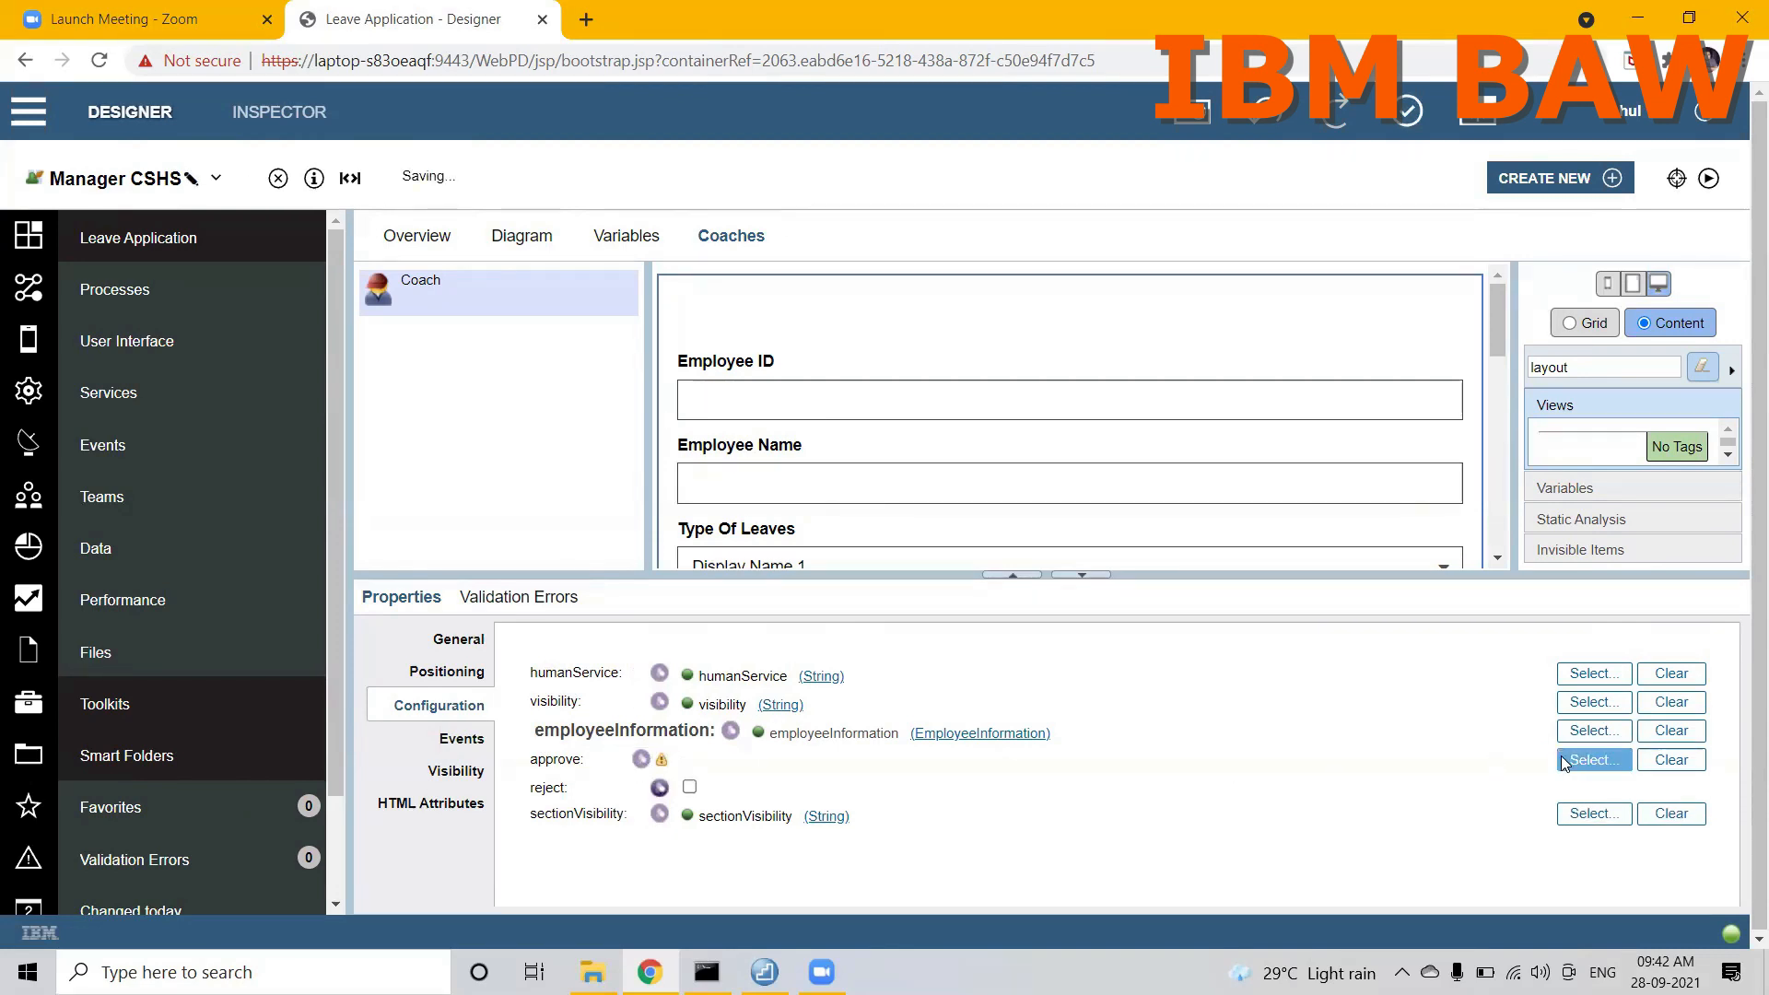
{"action": "left_click", "coordinate": [1594, 760]}
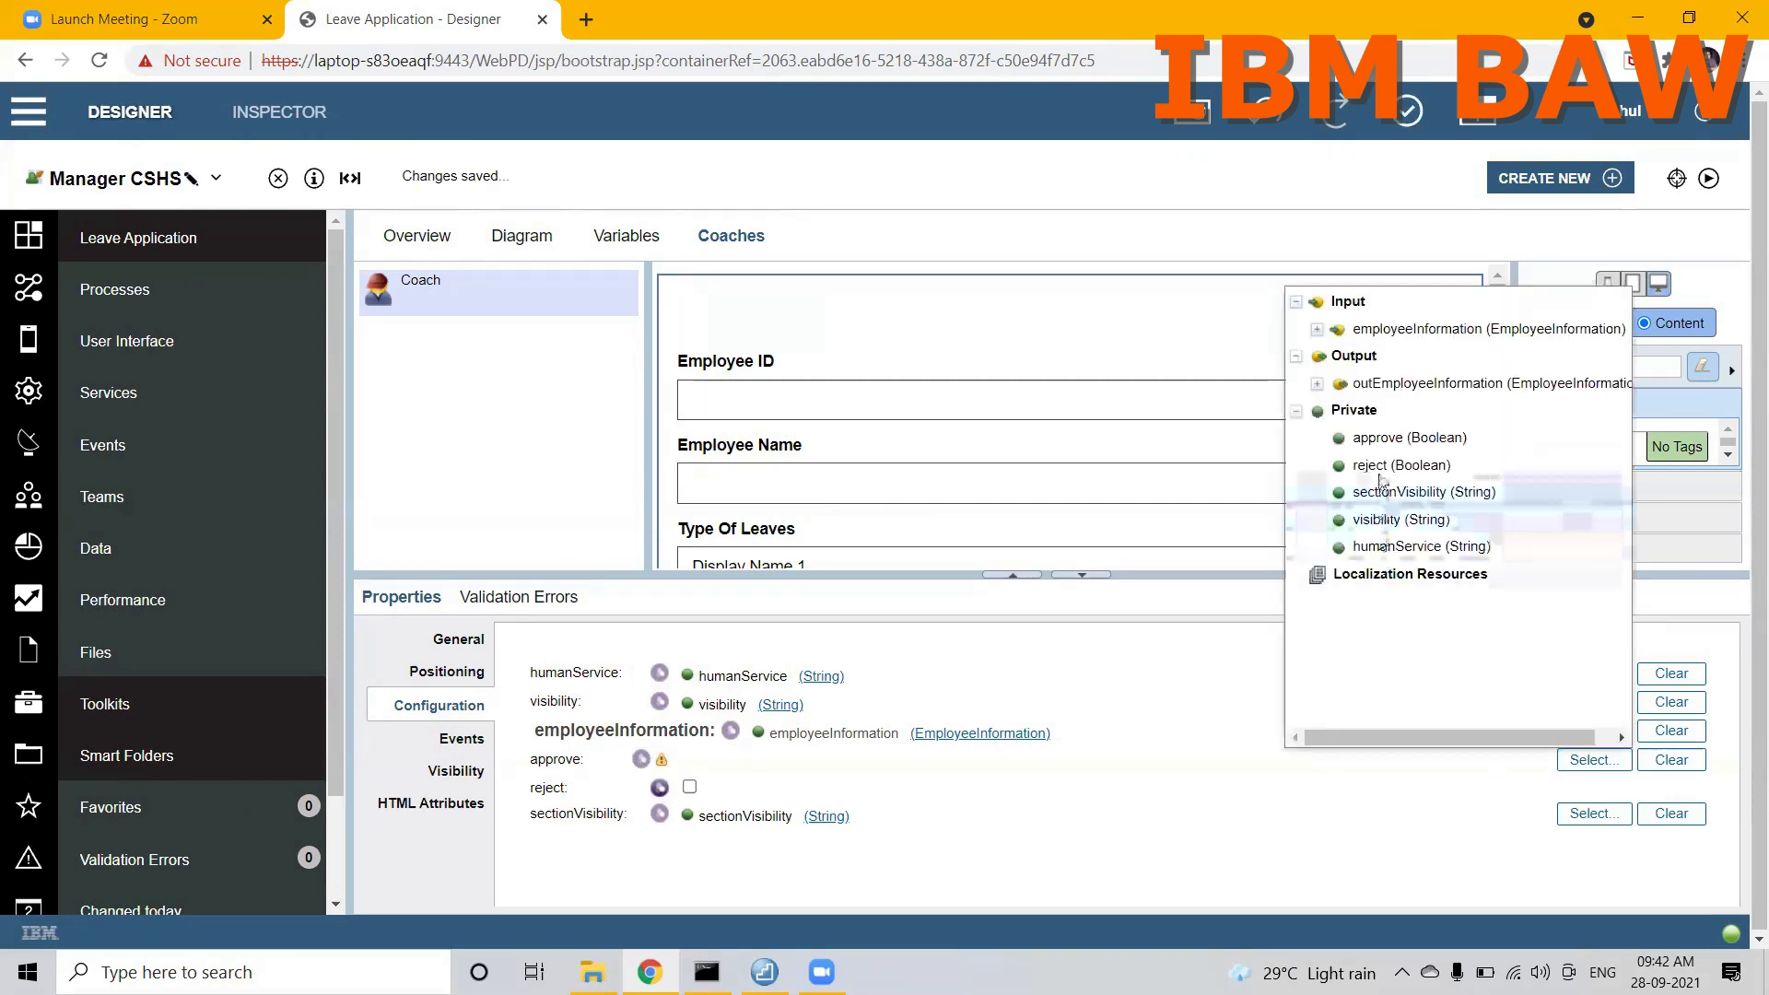
{"action": "left_click", "coordinate": [1382, 438]}
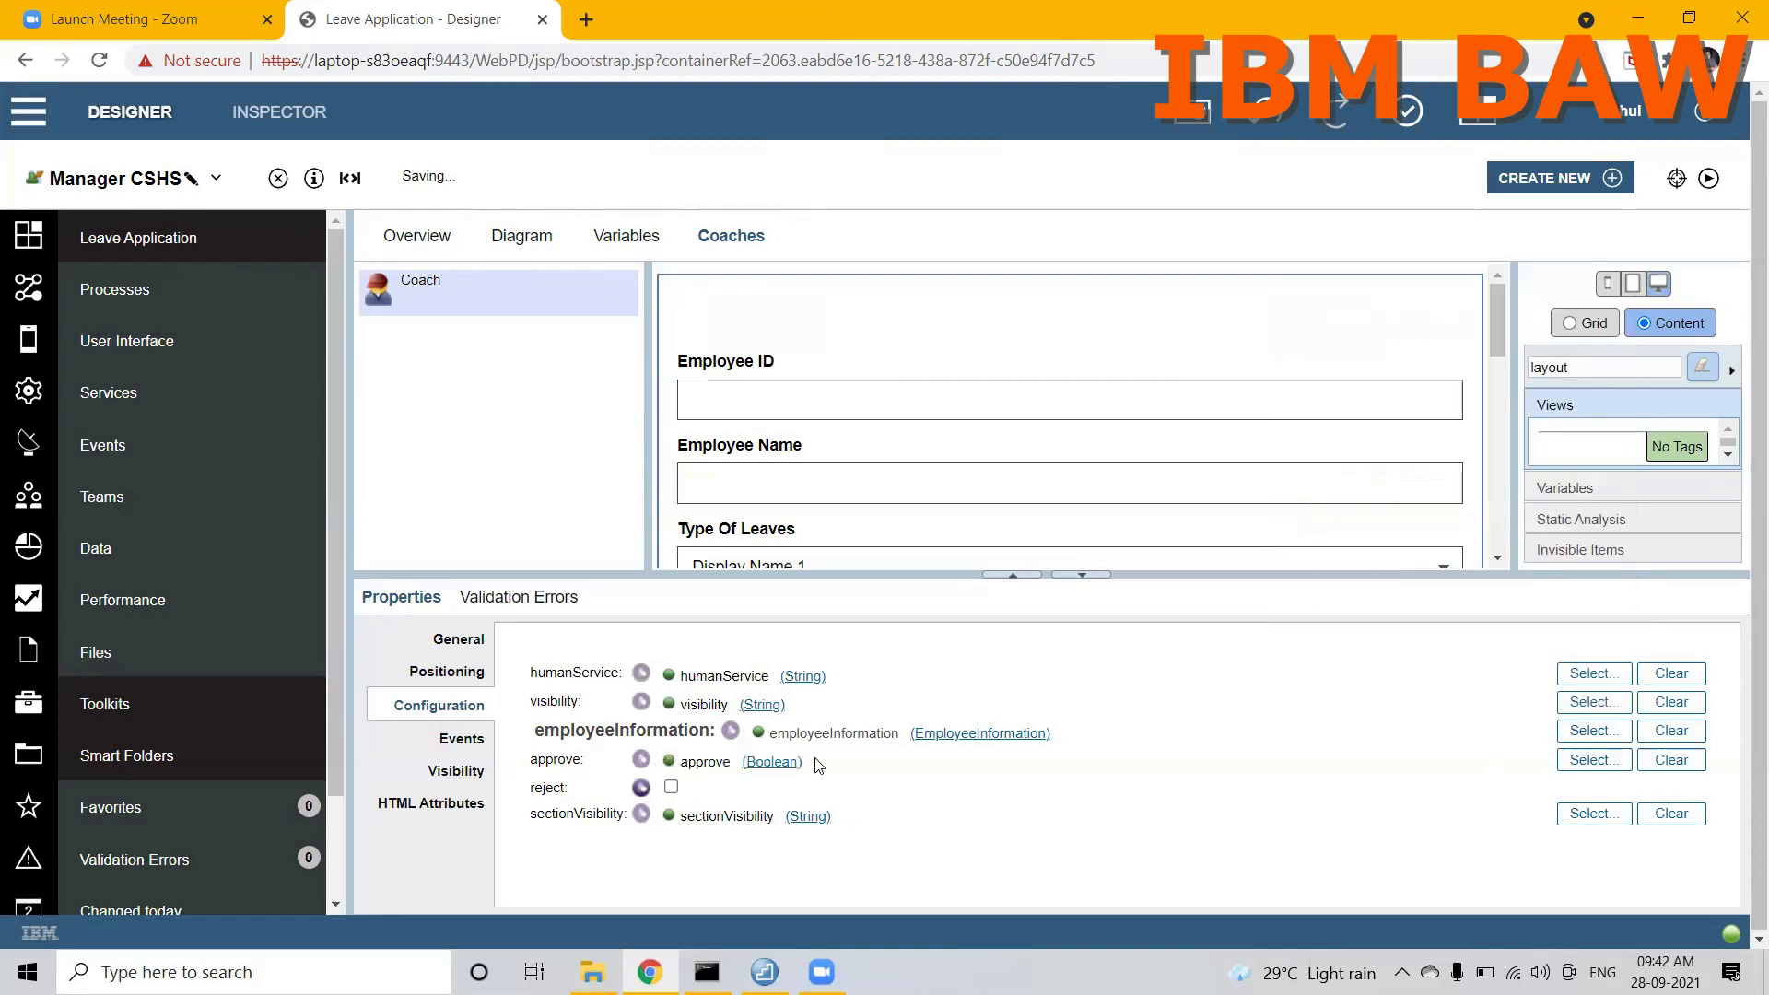
{"action": "left_click", "coordinate": [642, 788]}
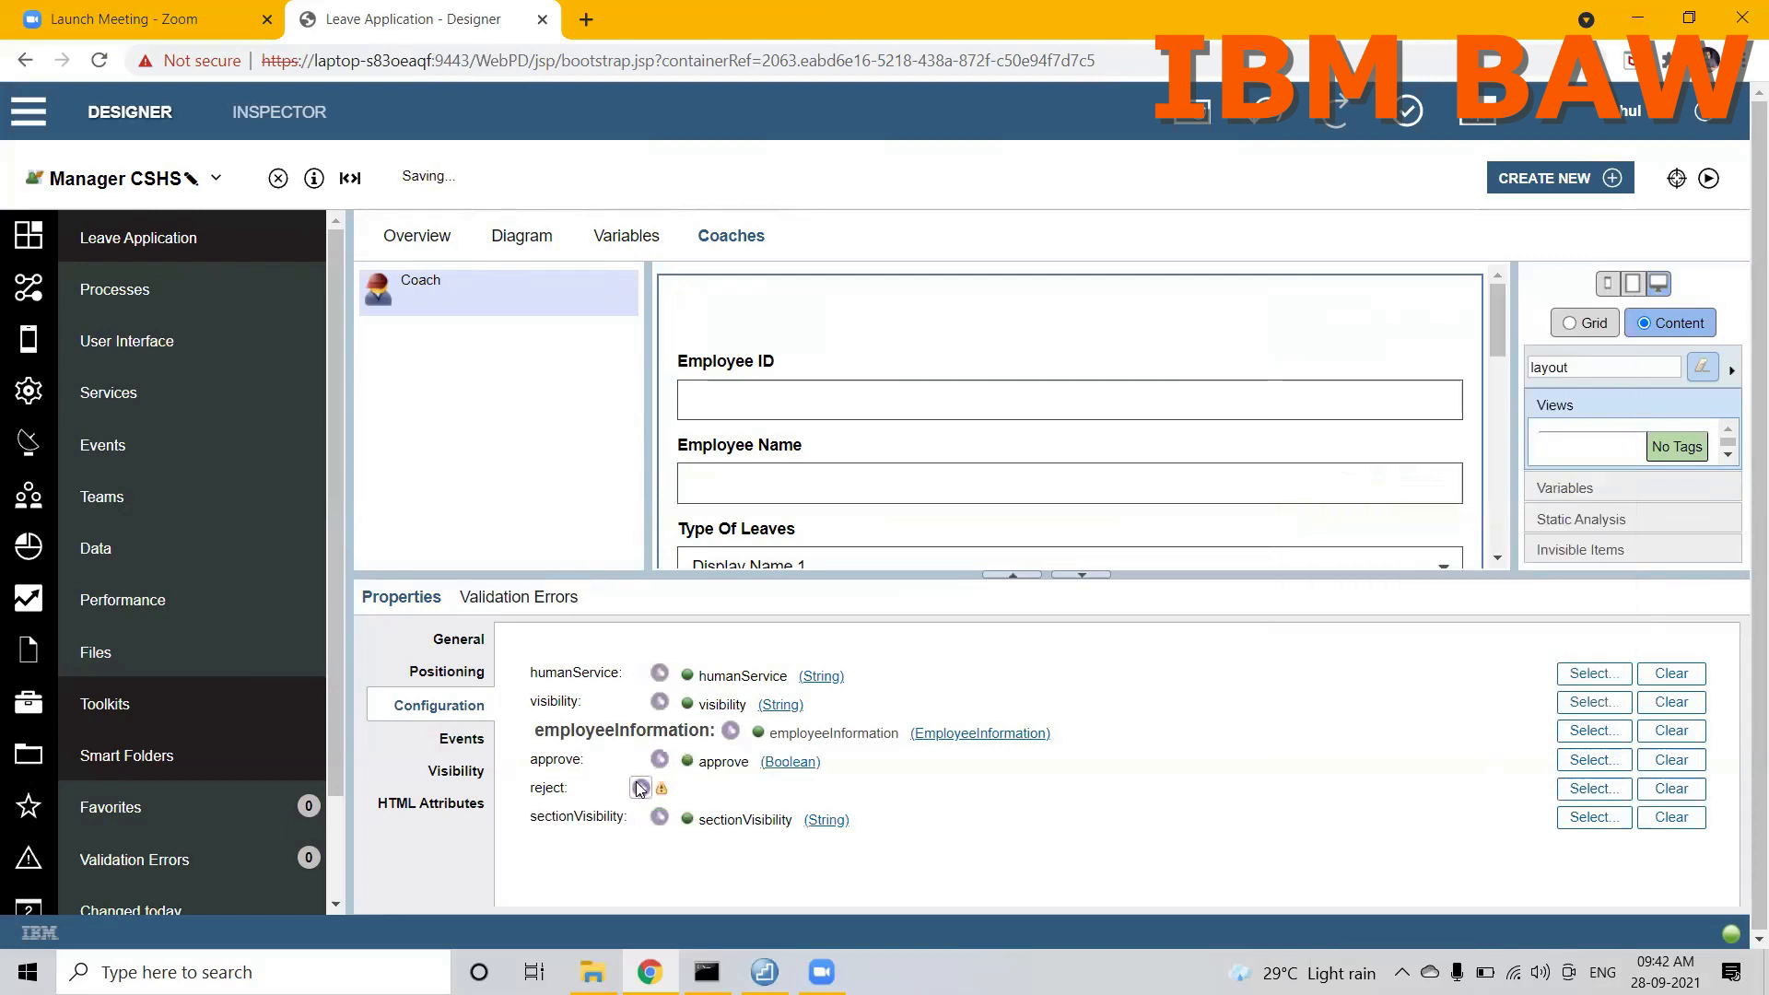
{"action": "left_click", "coordinate": [1593, 790]}
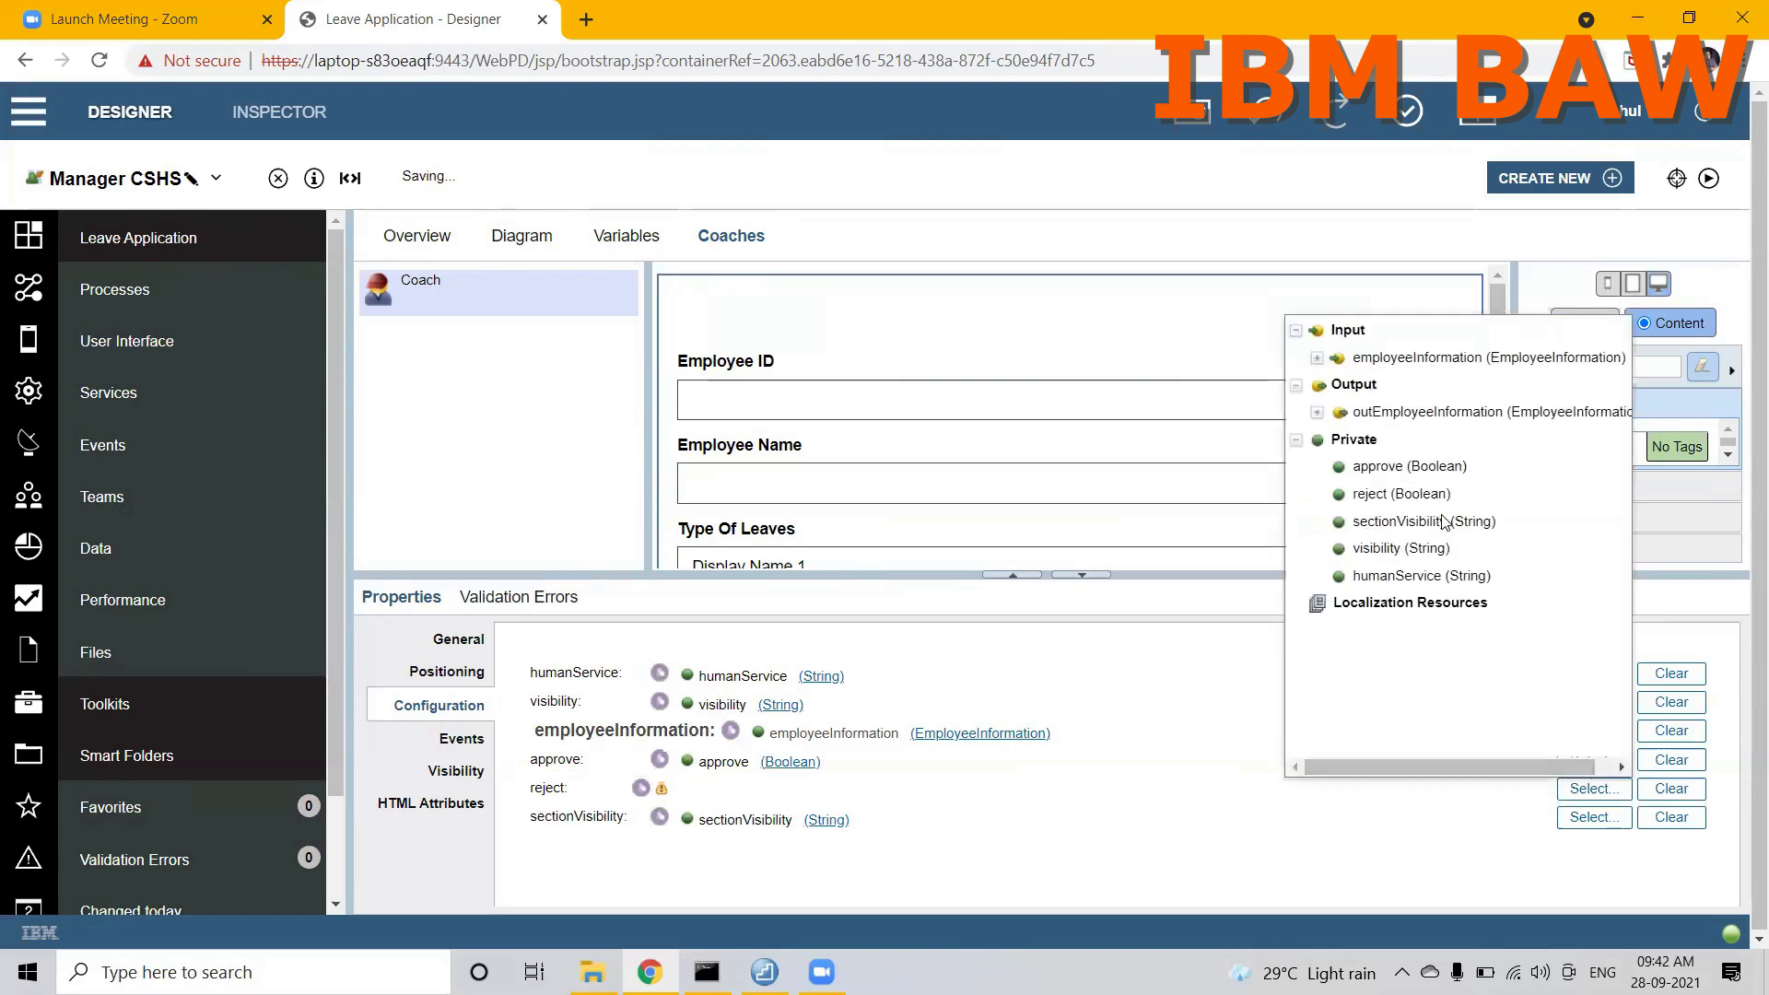
{"action": "left_click", "coordinate": [1382, 495]}
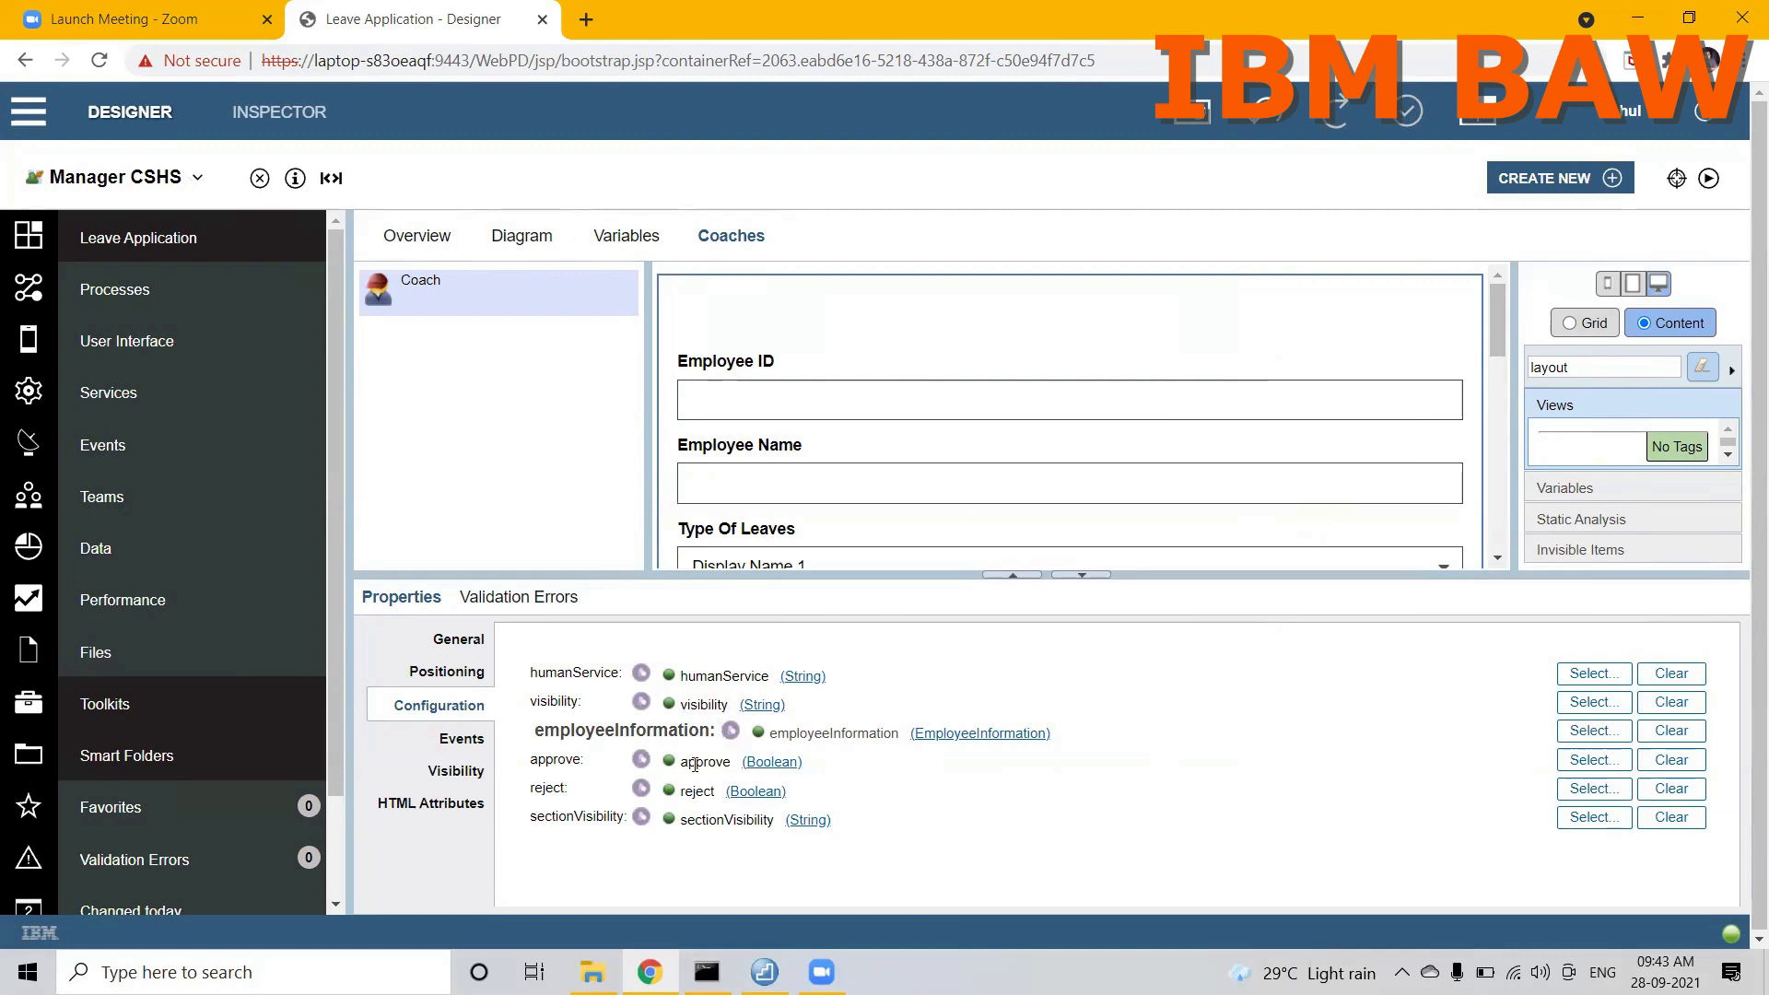
{"action": "mouse_move", "coordinate": [694, 763]}
{"action": "left_mouse_down"}
{"action": "mouse_move", "coordinate": [725, 763]}
{"action": "mouse_move", "coordinate": [688, 792]}
{"action": "mouse_move", "coordinate": [704, 793]}
{"action": "left_mouse_up"}
Step: Add a client-side script to the Manager CSHS diagram and route the flow from Start through it to Coach
{"action": "left_click", "coordinate": [522, 237]}
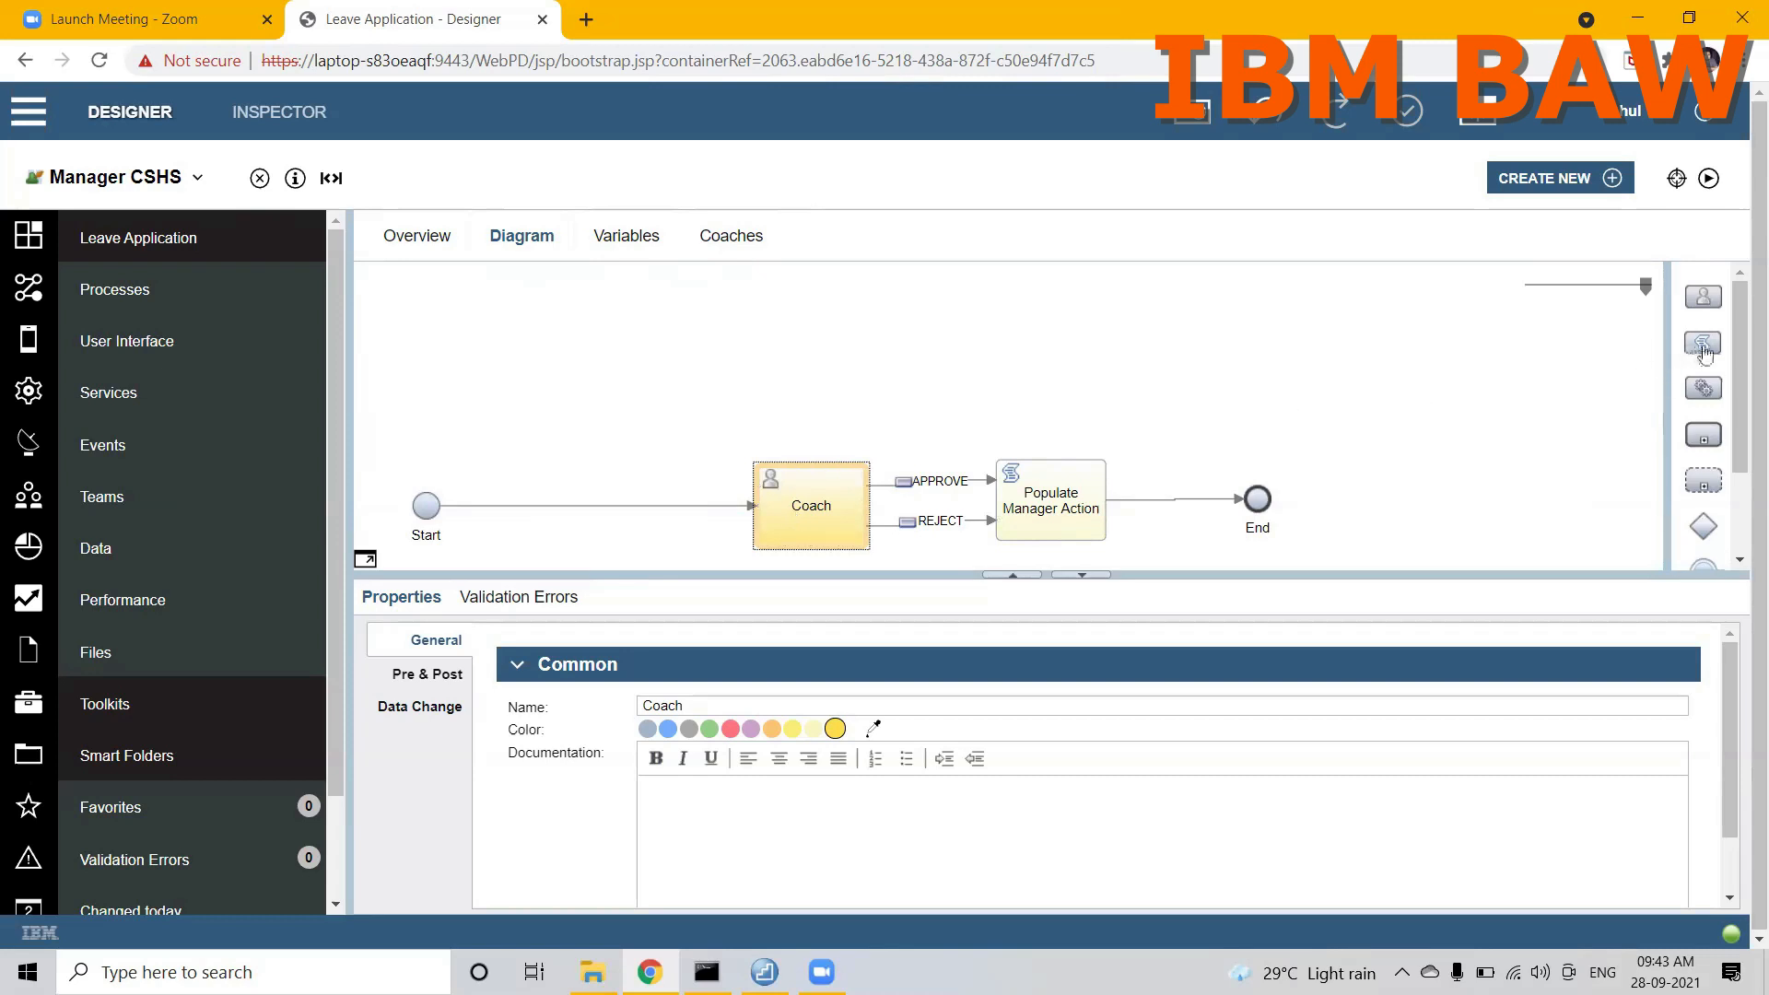
{"action": "left_click_drag", "start_coordinate": [850, 358], "coordinate": [589, 389]}
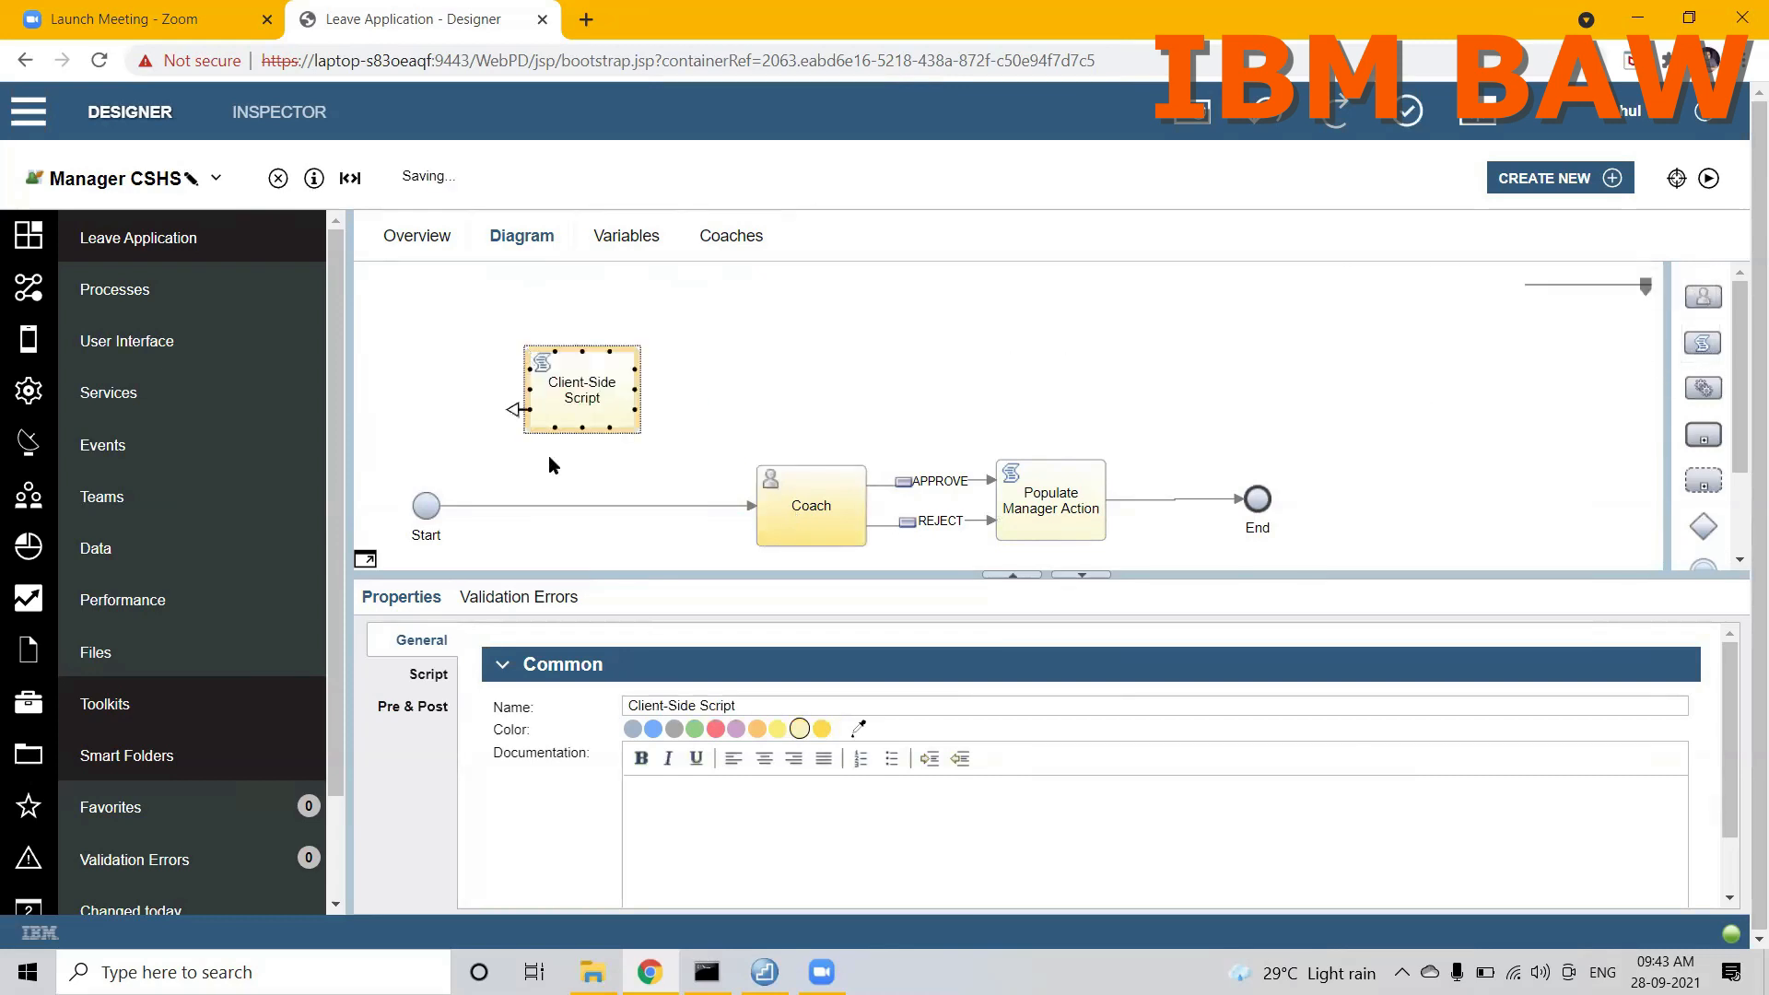
{"action": "left_click", "coordinate": [551, 507]}
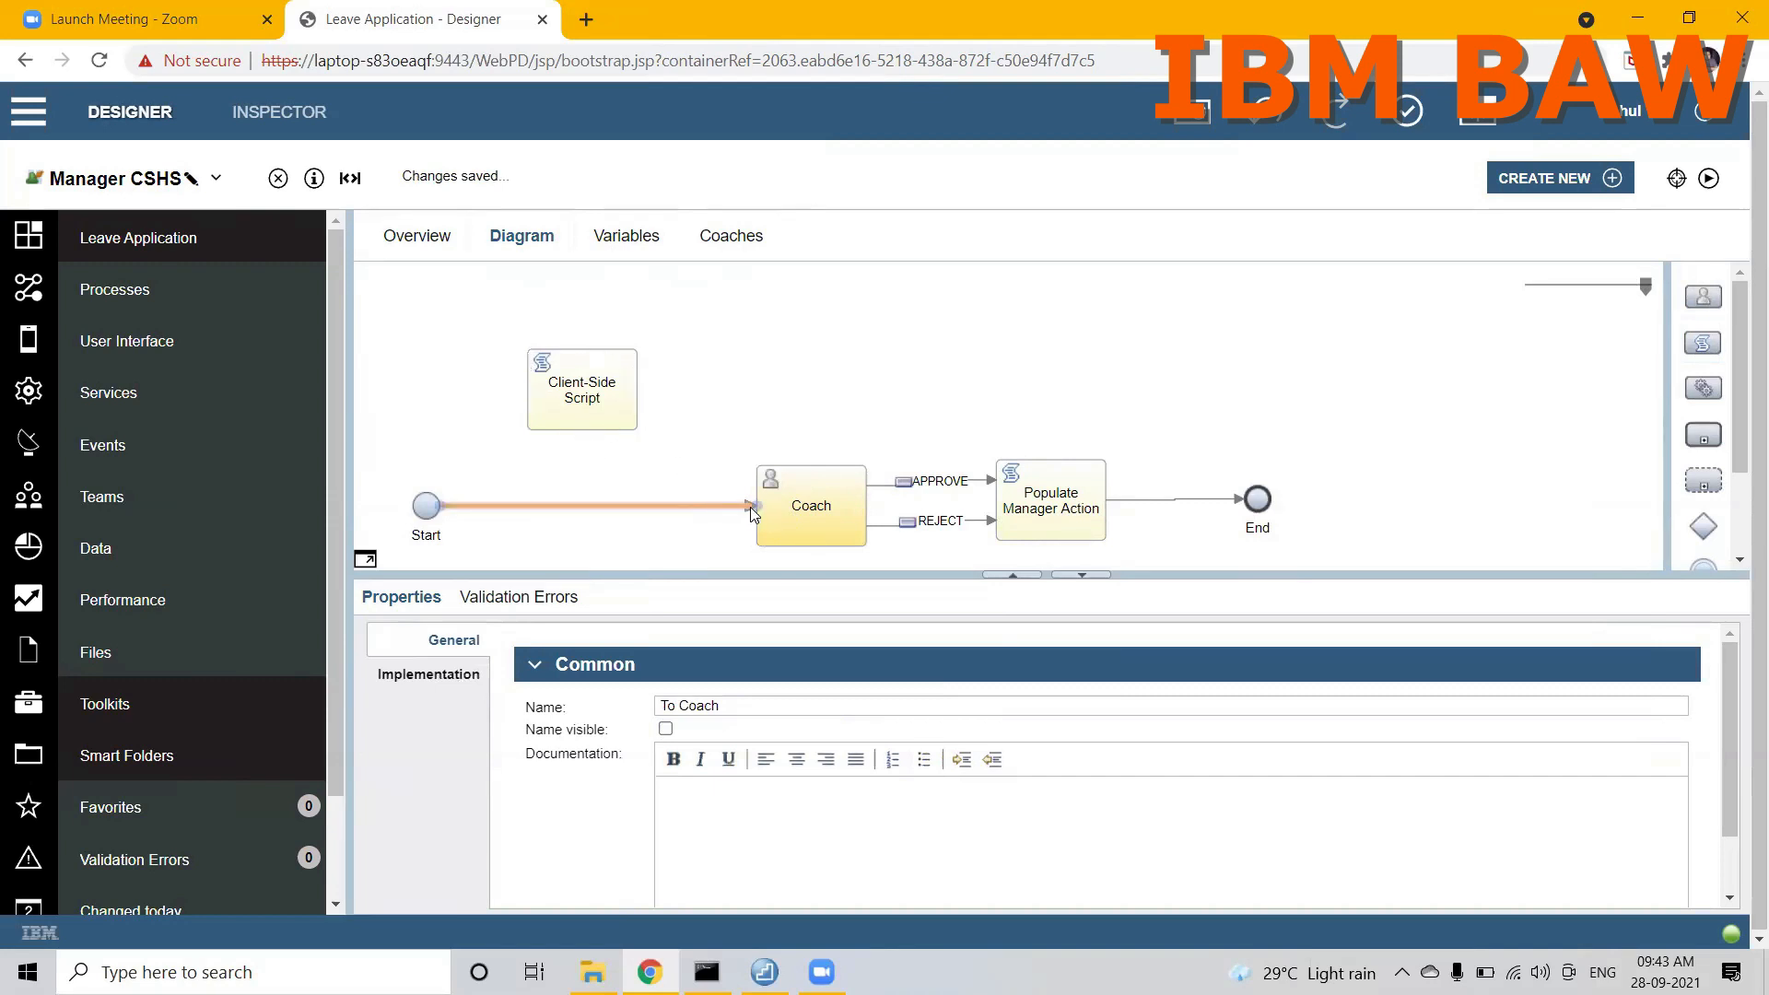
{"action": "left_click_drag", "start_coordinate": [759, 512], "coordinate": [535, 392]}
{"action": "left_click_drag", "start_coordinate": [650, 389], "coordinate": [770, 506]}
Step: Move the client-side script down into line with Start and Coach
{"action": "left_click", "coordinate": [582, 406]}
{"action": "key", "text": "Down"}
{"action": "key", "text": "Down"}
{"action": "key", "text": "Down"}
{"action": "key", "text": "Down"}
{"action": "key", "text": "Down"}
{"action": "key", "text": "Down"}
{"action": "key", "text": "Down"}
{"action": "key", "text": "Down"}
{"action": "key", "text": "Down"}
{"action": "key", "text": "Down"}
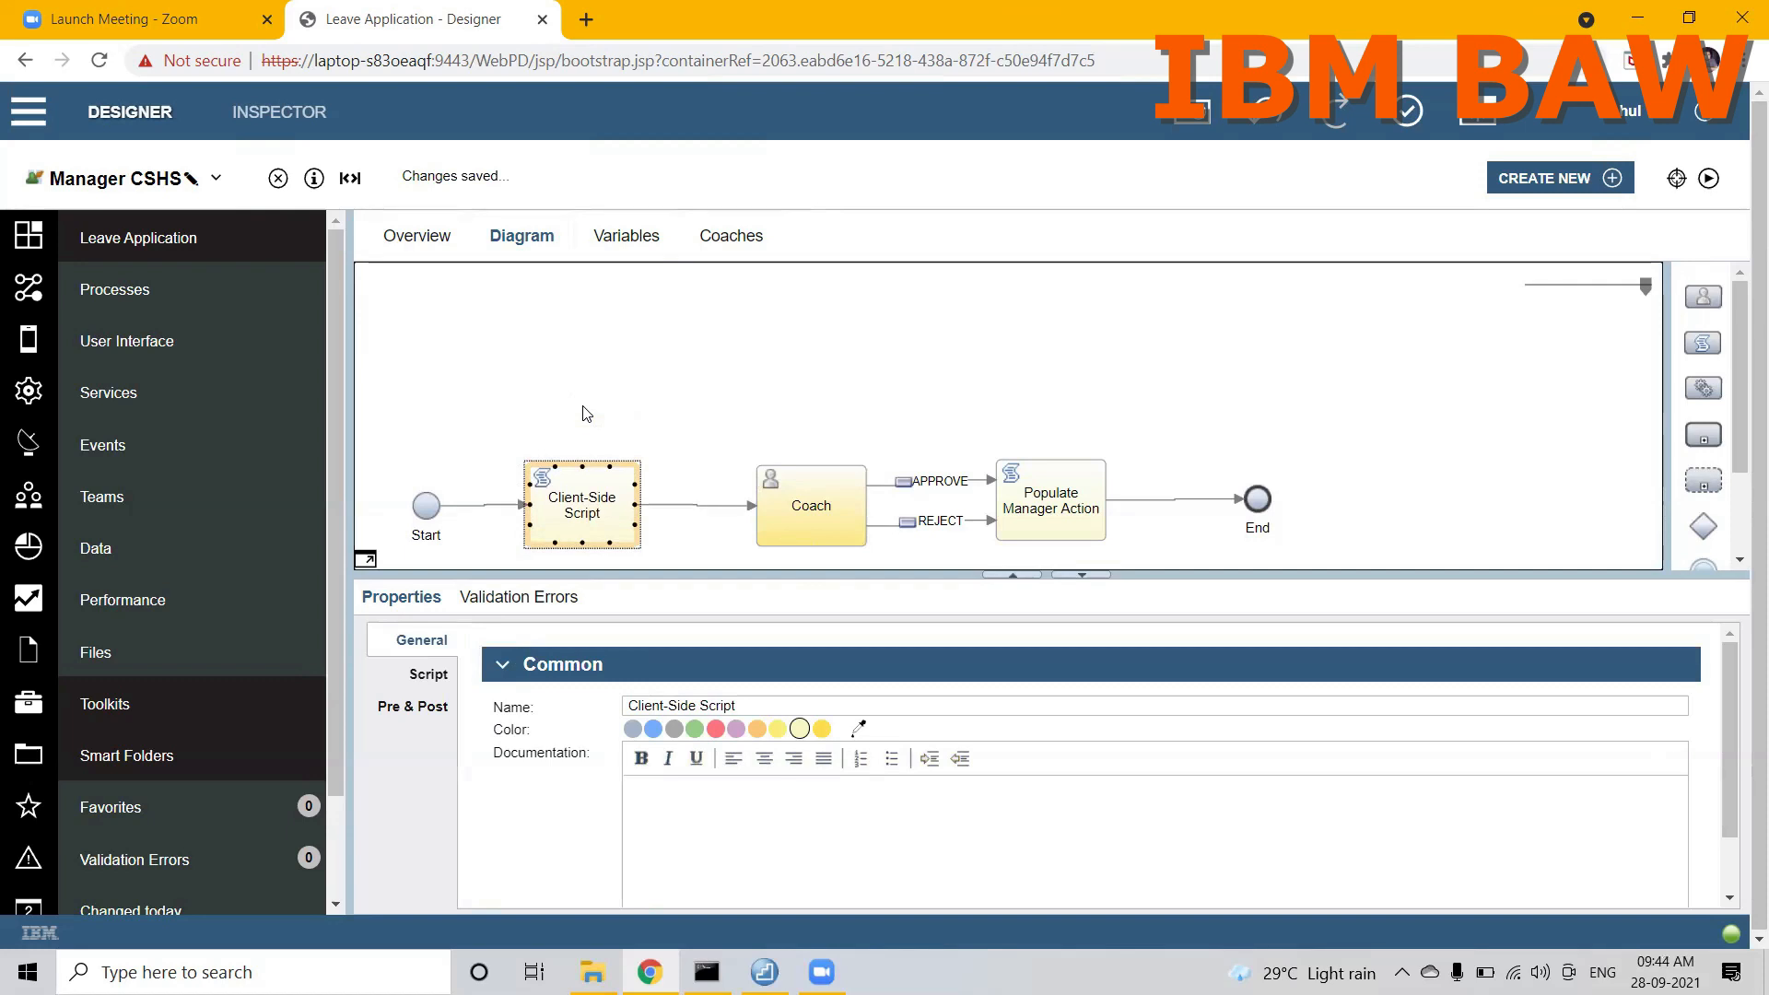
Step: Rename the client-side script as Populate Visibility
{"action": "left_click", "coordinate": [742, 706]}
{"action": "key", "text": "ctrl+a"}
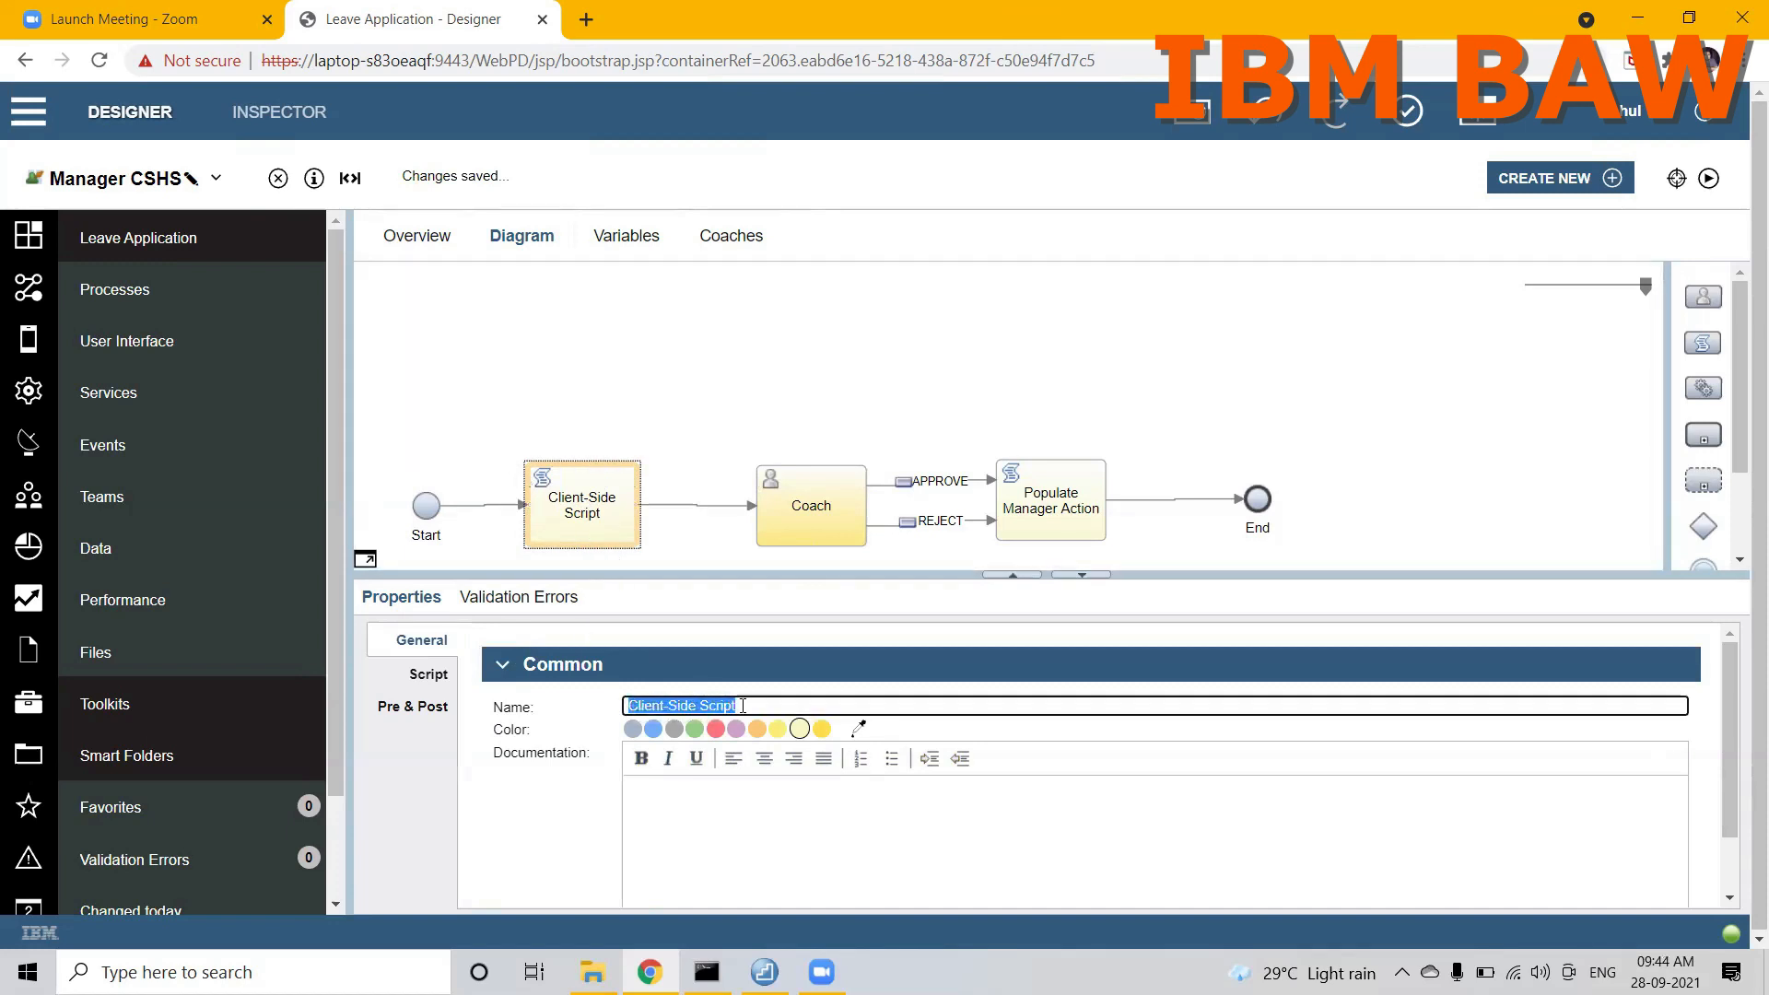
{"action": "type", "text": "Populate Visibility"}
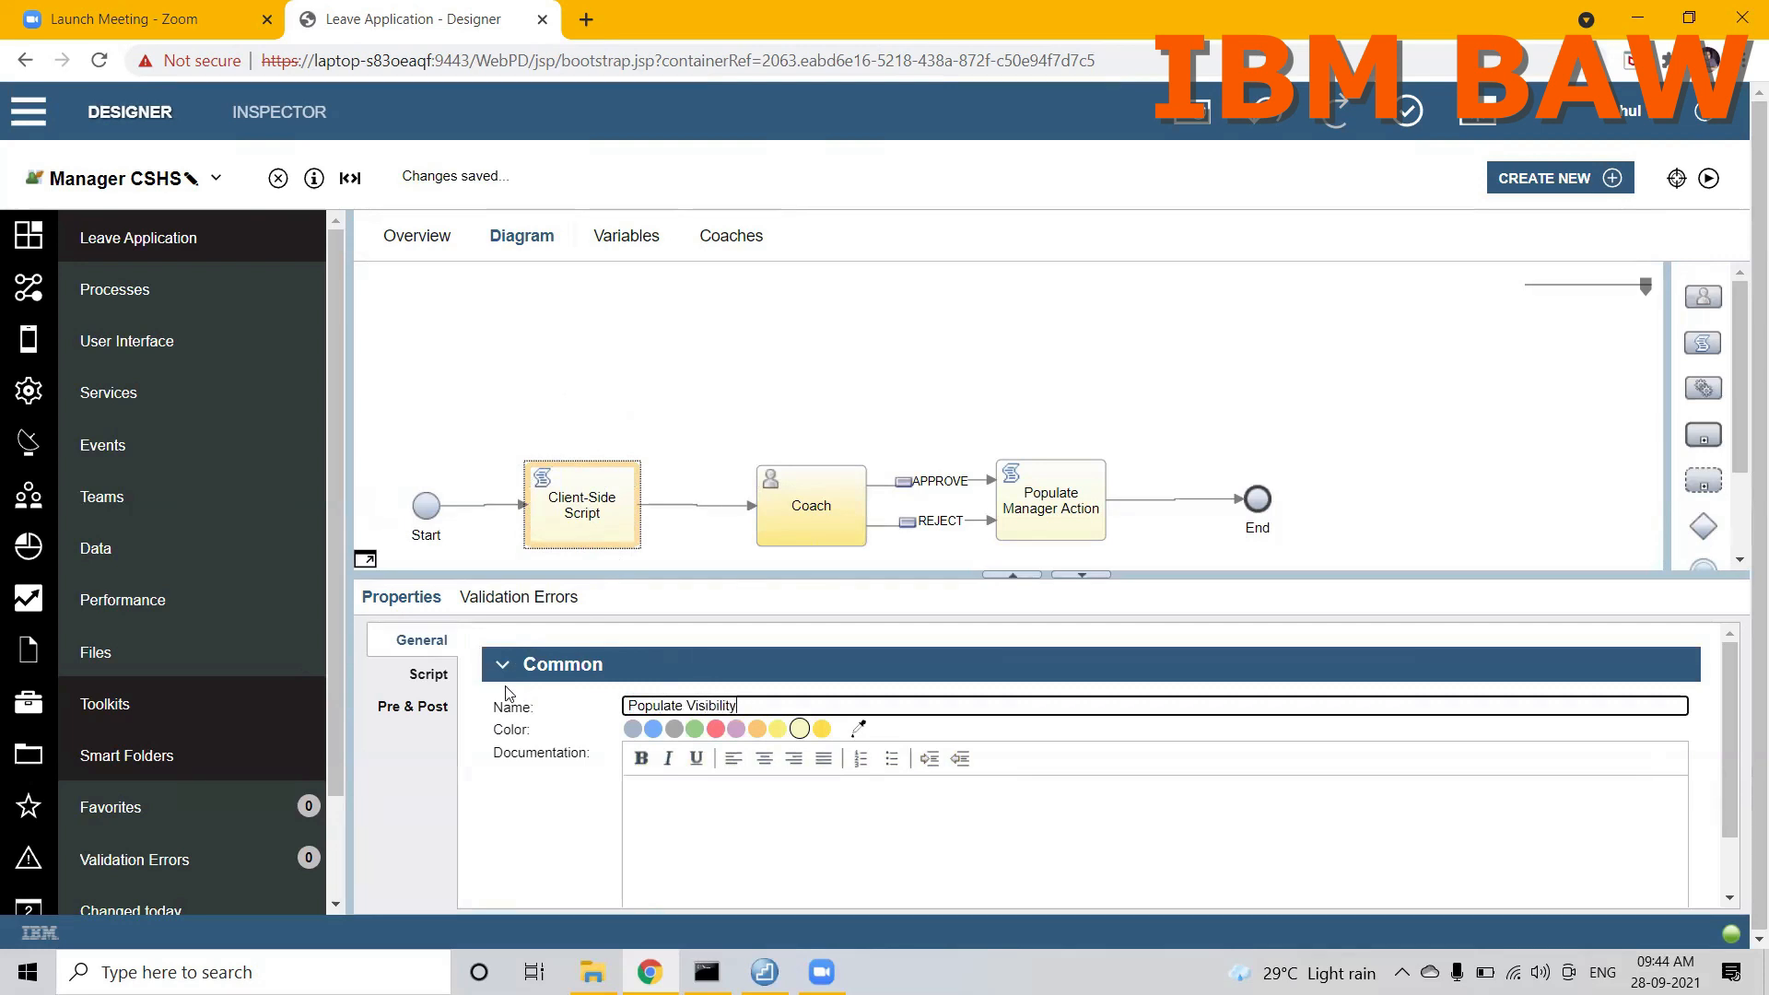
Step: In the Populate Visibility script, add a line that sets tw.local.sectionVisibility to "READ-ONLY"
{"action": "left_click", "coordinate": [435, 679]}
{"action": "left_click", "coordinate": [549, 813]}
{"action": "key", "text": "Return"}
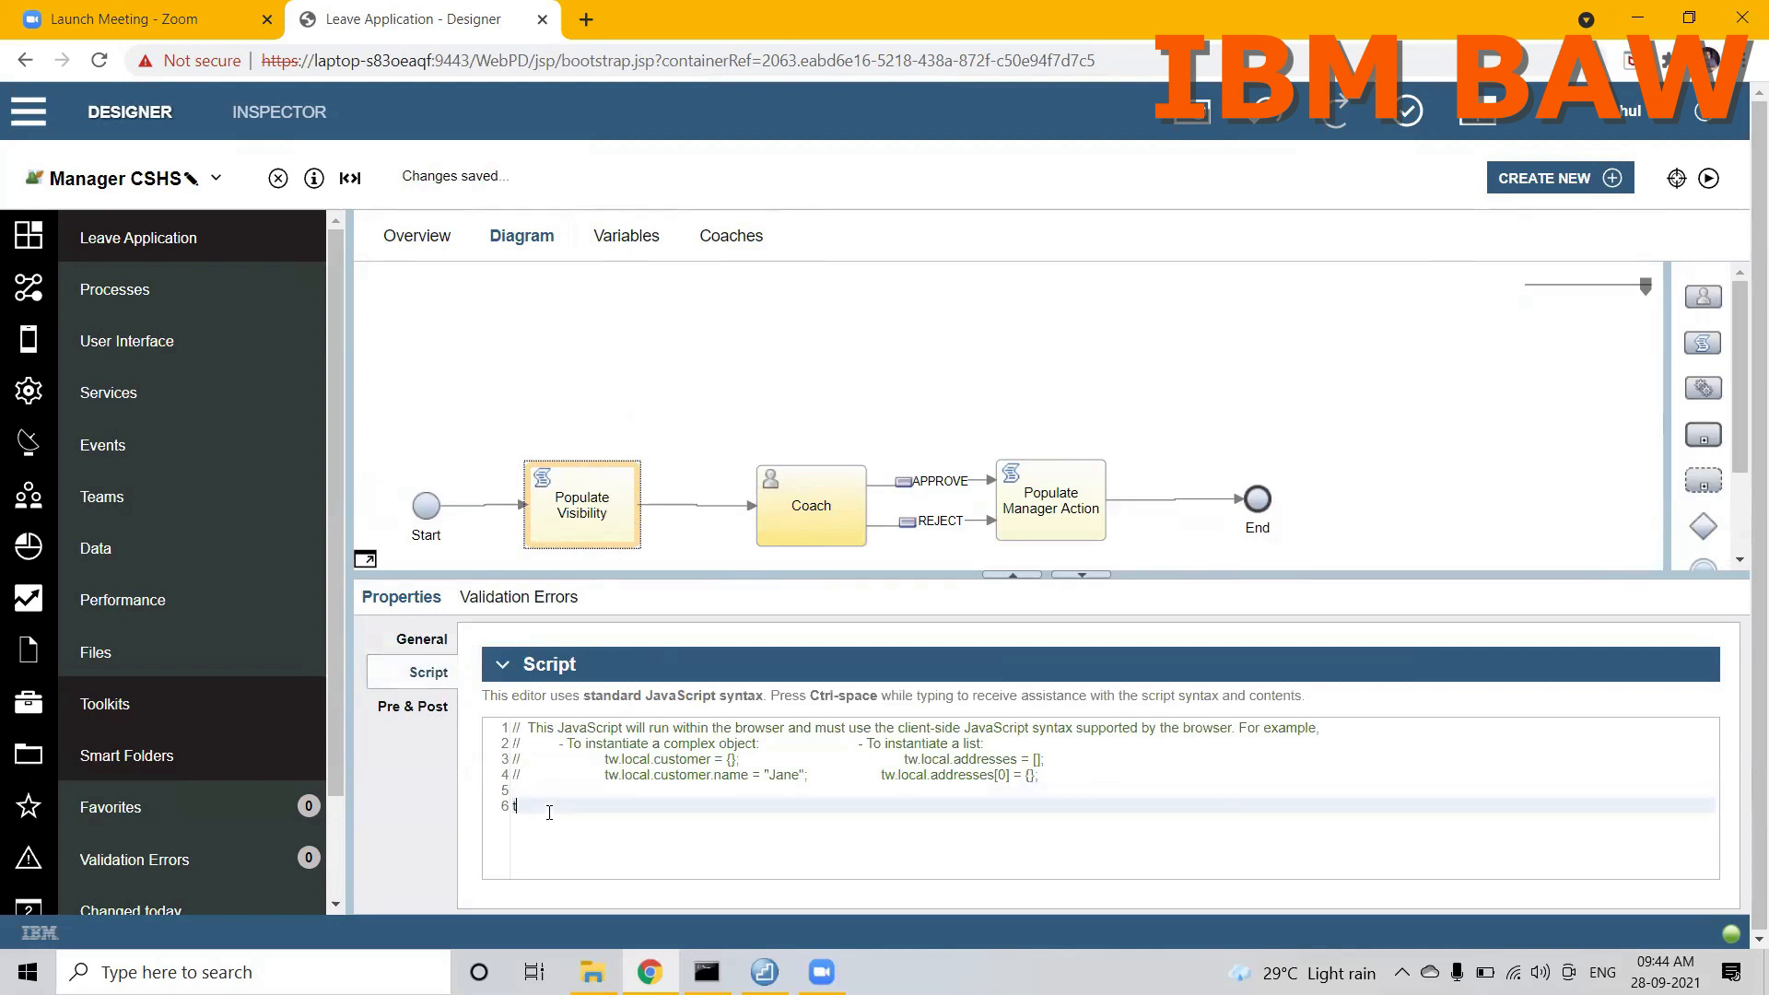
{"action": "type", "text": "w.local."}
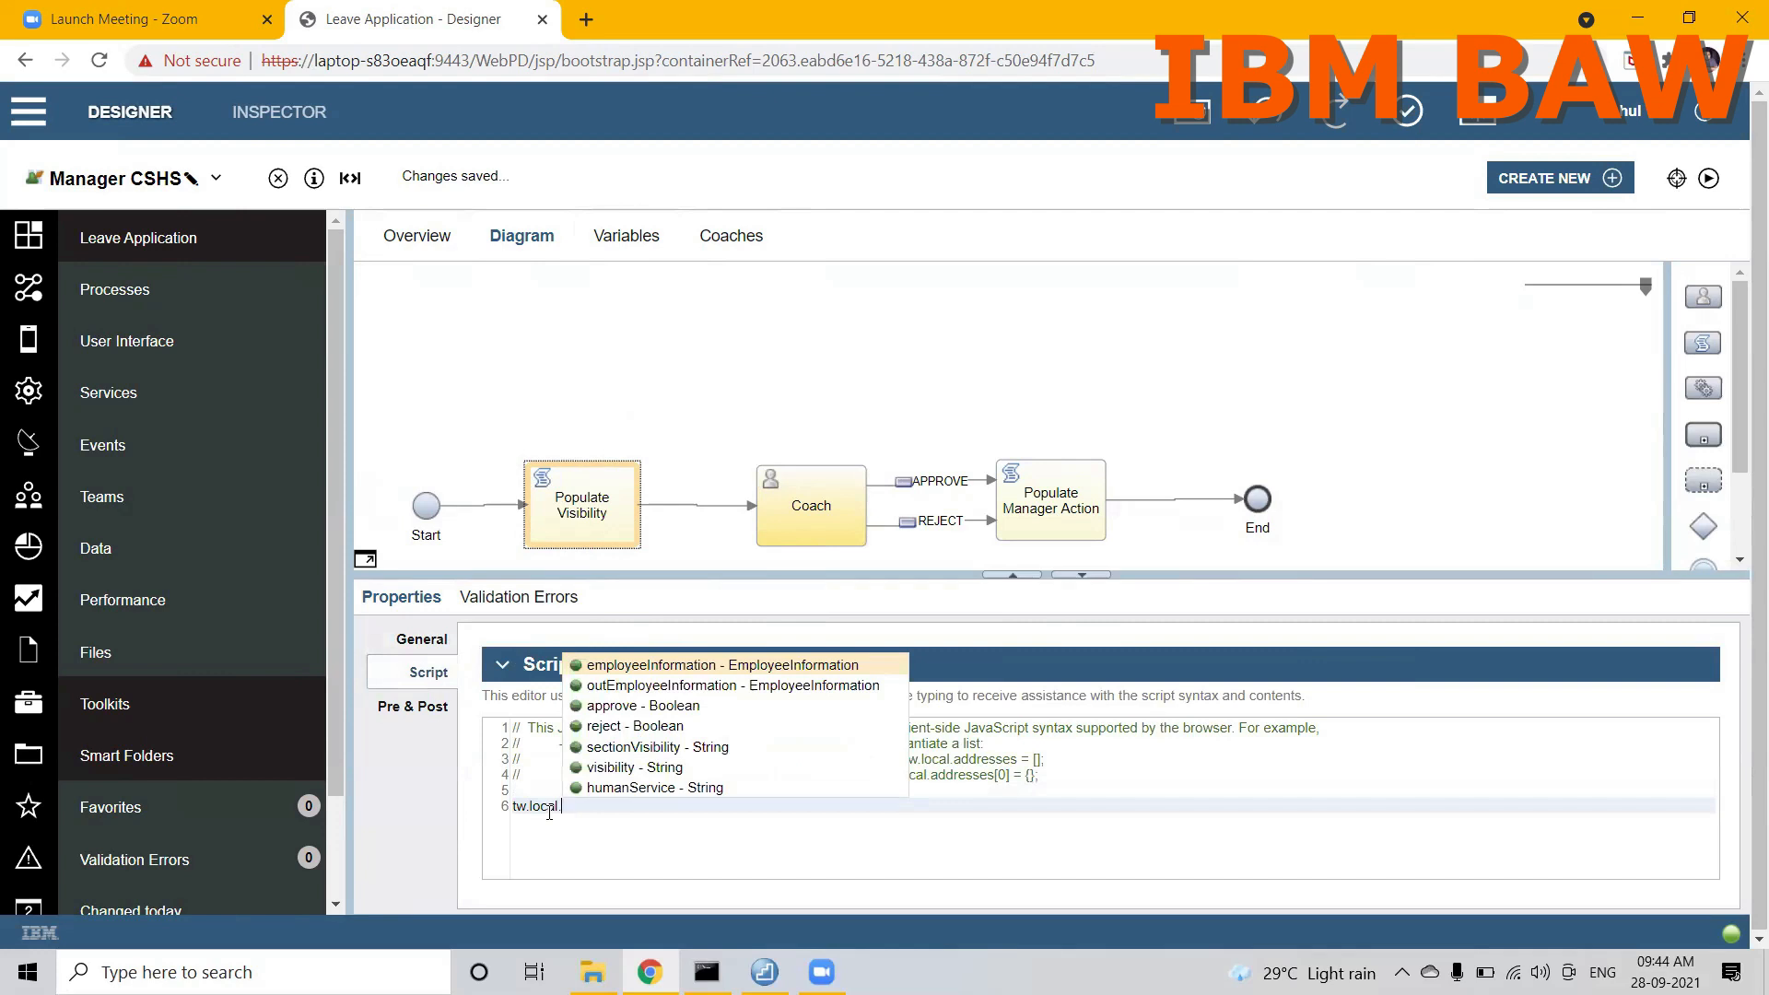
{"action": "type", "text": "sec"}
{"action": "key", "text": "Return"}
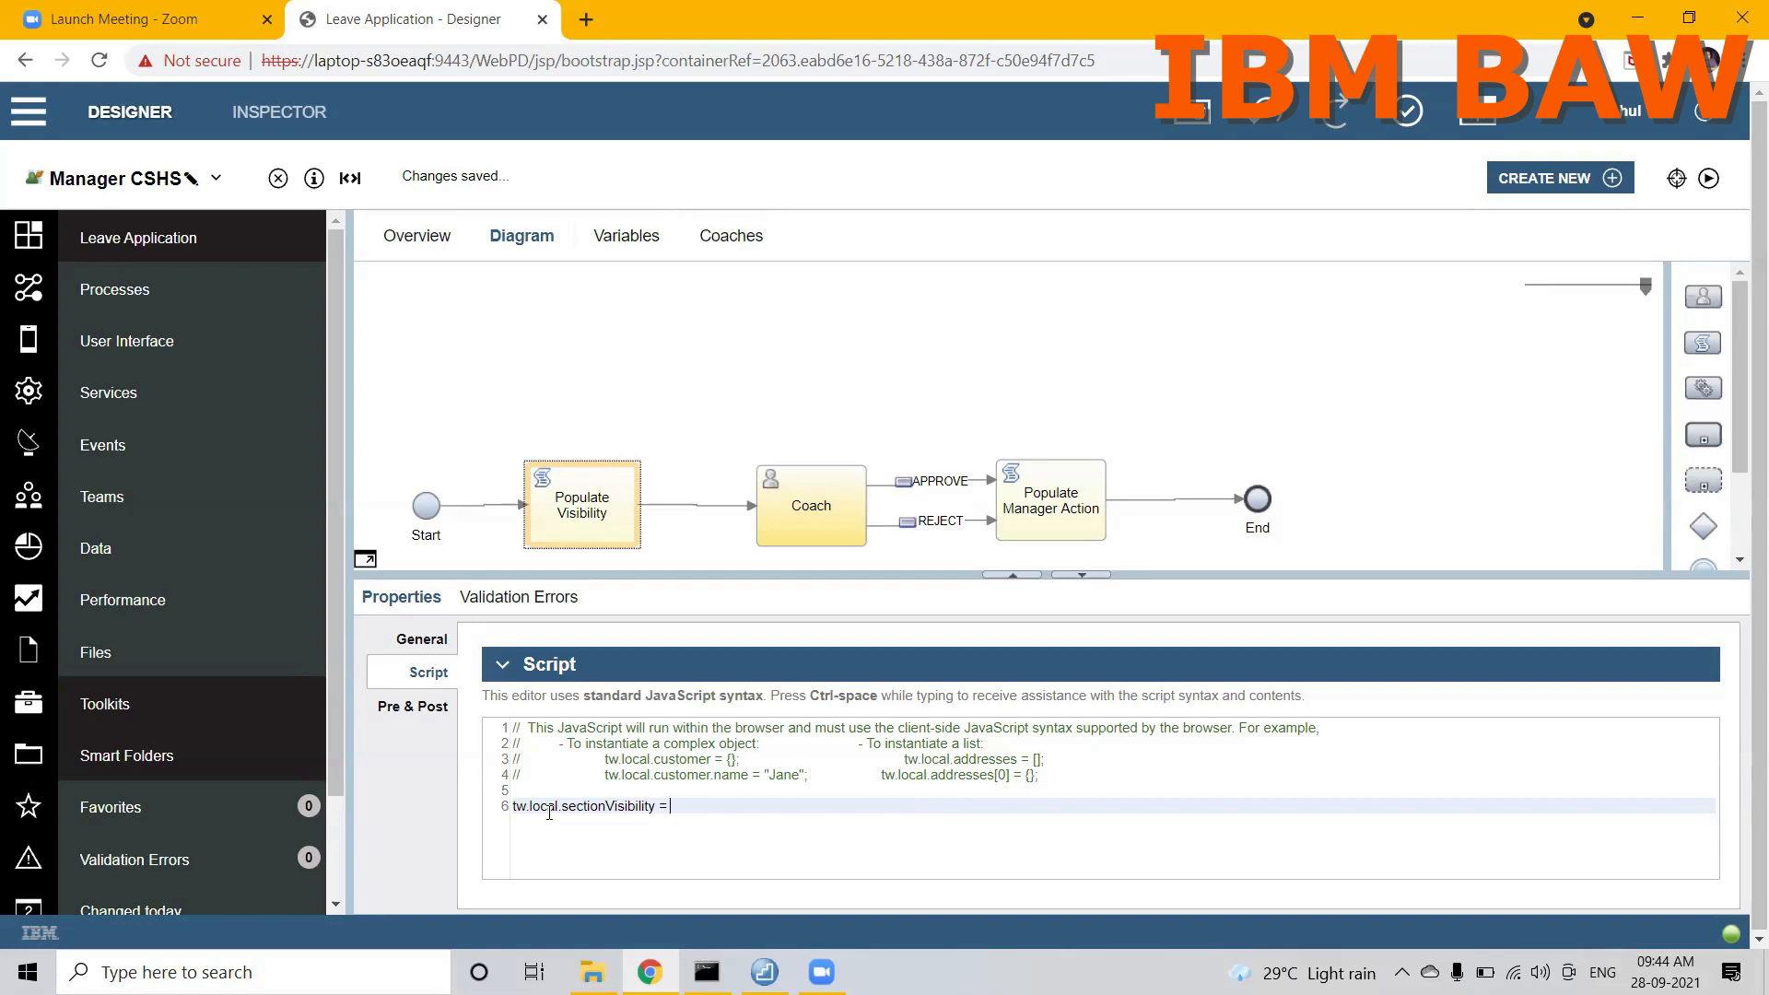
{"action": "type", "text": "\"\""}
{"action": "type", "text": "READ"}
{"action": "type", "text": "-ONLY"}
{"action": "type", "text": ";"}
Step: Add a second script line that sets tw.local.visibility to "EDITABLE"
{"action": "key", "text": "Return"}
{"action": "type", "text": "tw.local .vi"}
{"action": "key", "text": "Return"}
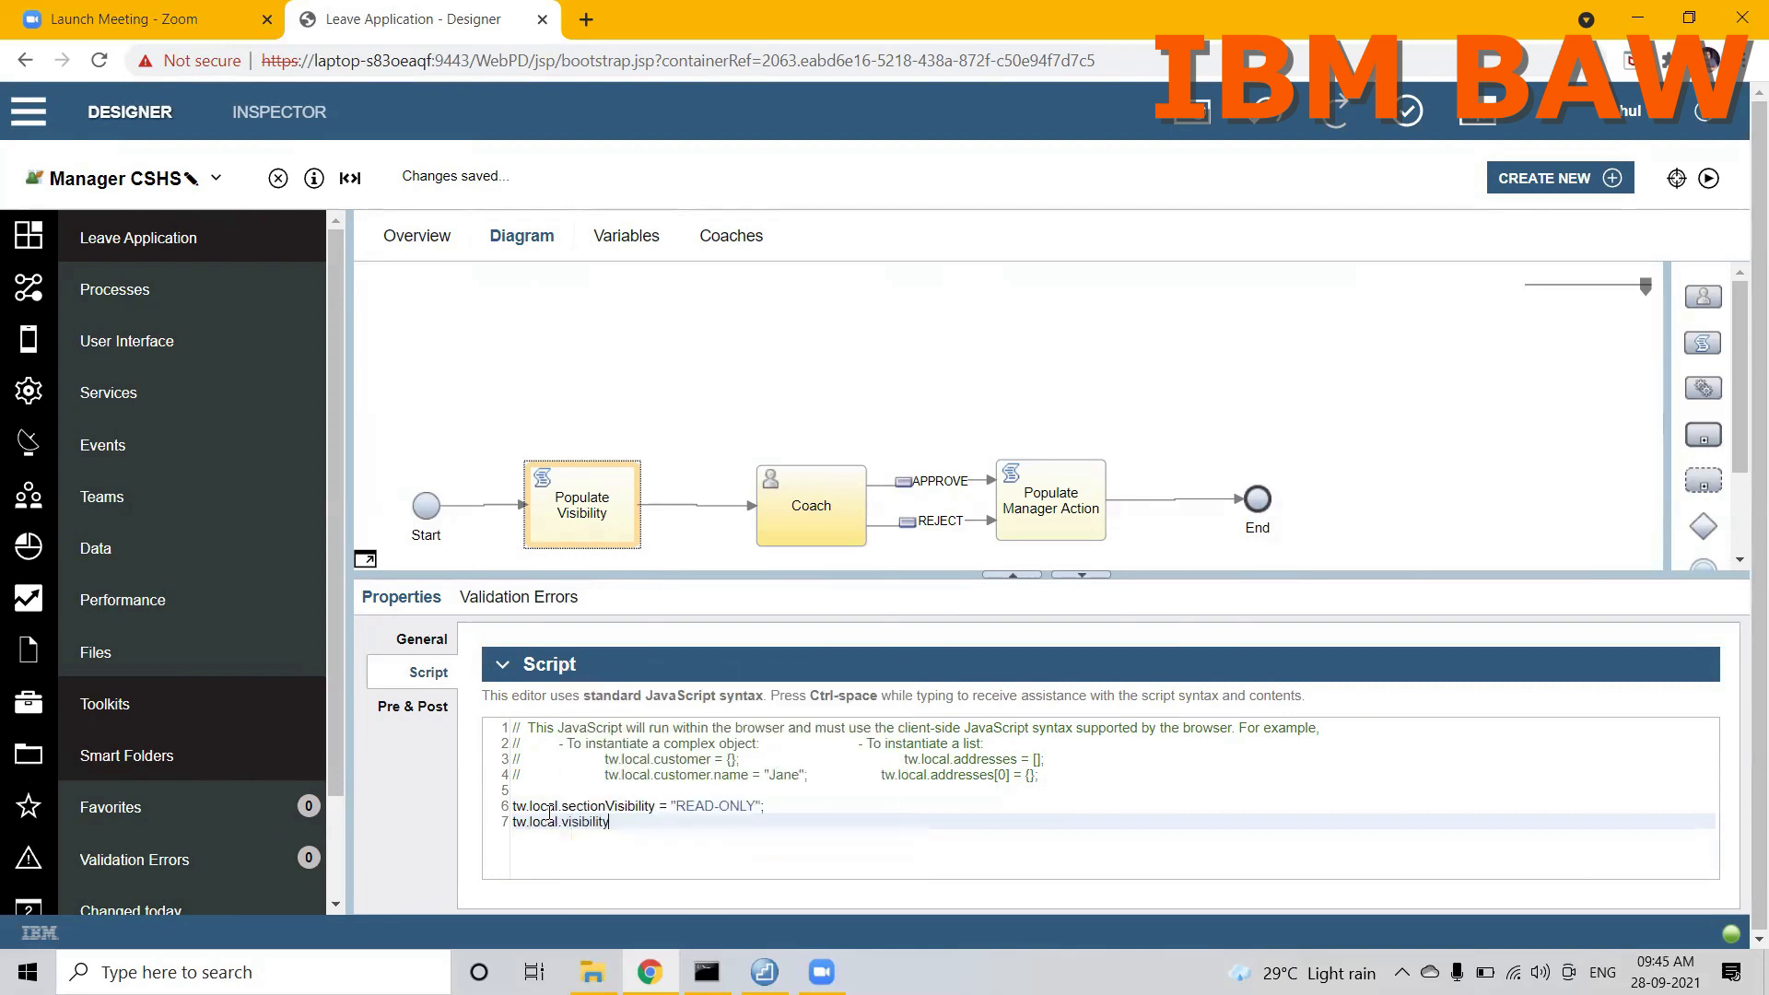
{"action": "type", "text": "= "}
{"action": "type", "text": "\"\""}
{"action": "type", "text": "EDIT"}
{"action": "type", "text": "ABLE\";"}
Step: Add a third script line that sets tw.local.humanService to "NONE", and save Manager CSHS
{"action": "key", "text": "Return"}
{"action": "type", "text": "tw.local."}
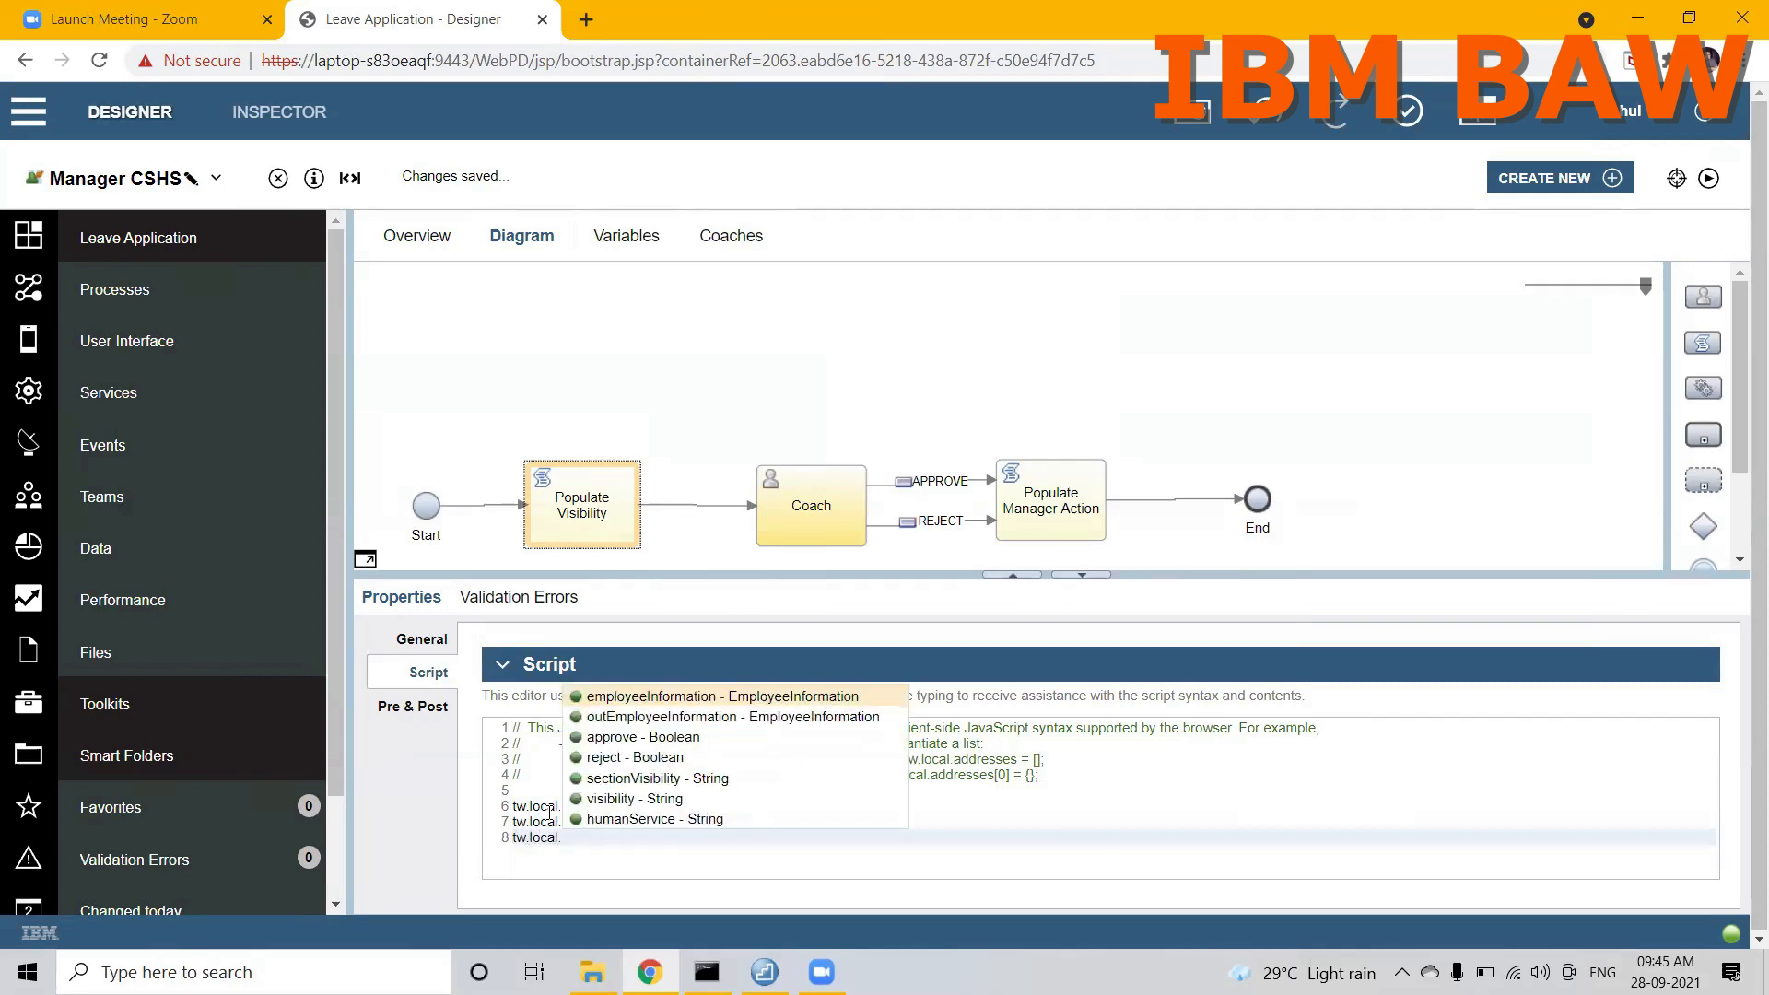
{"action": "key", "text": "Down"}
{"action": "key", "text": "Down"}
{"action": "key", "text": "Down"}
{"action": "key", "text": "Down"}
{"action": "key", "text": "Down"}
{"action": "key", "text": "Down"}
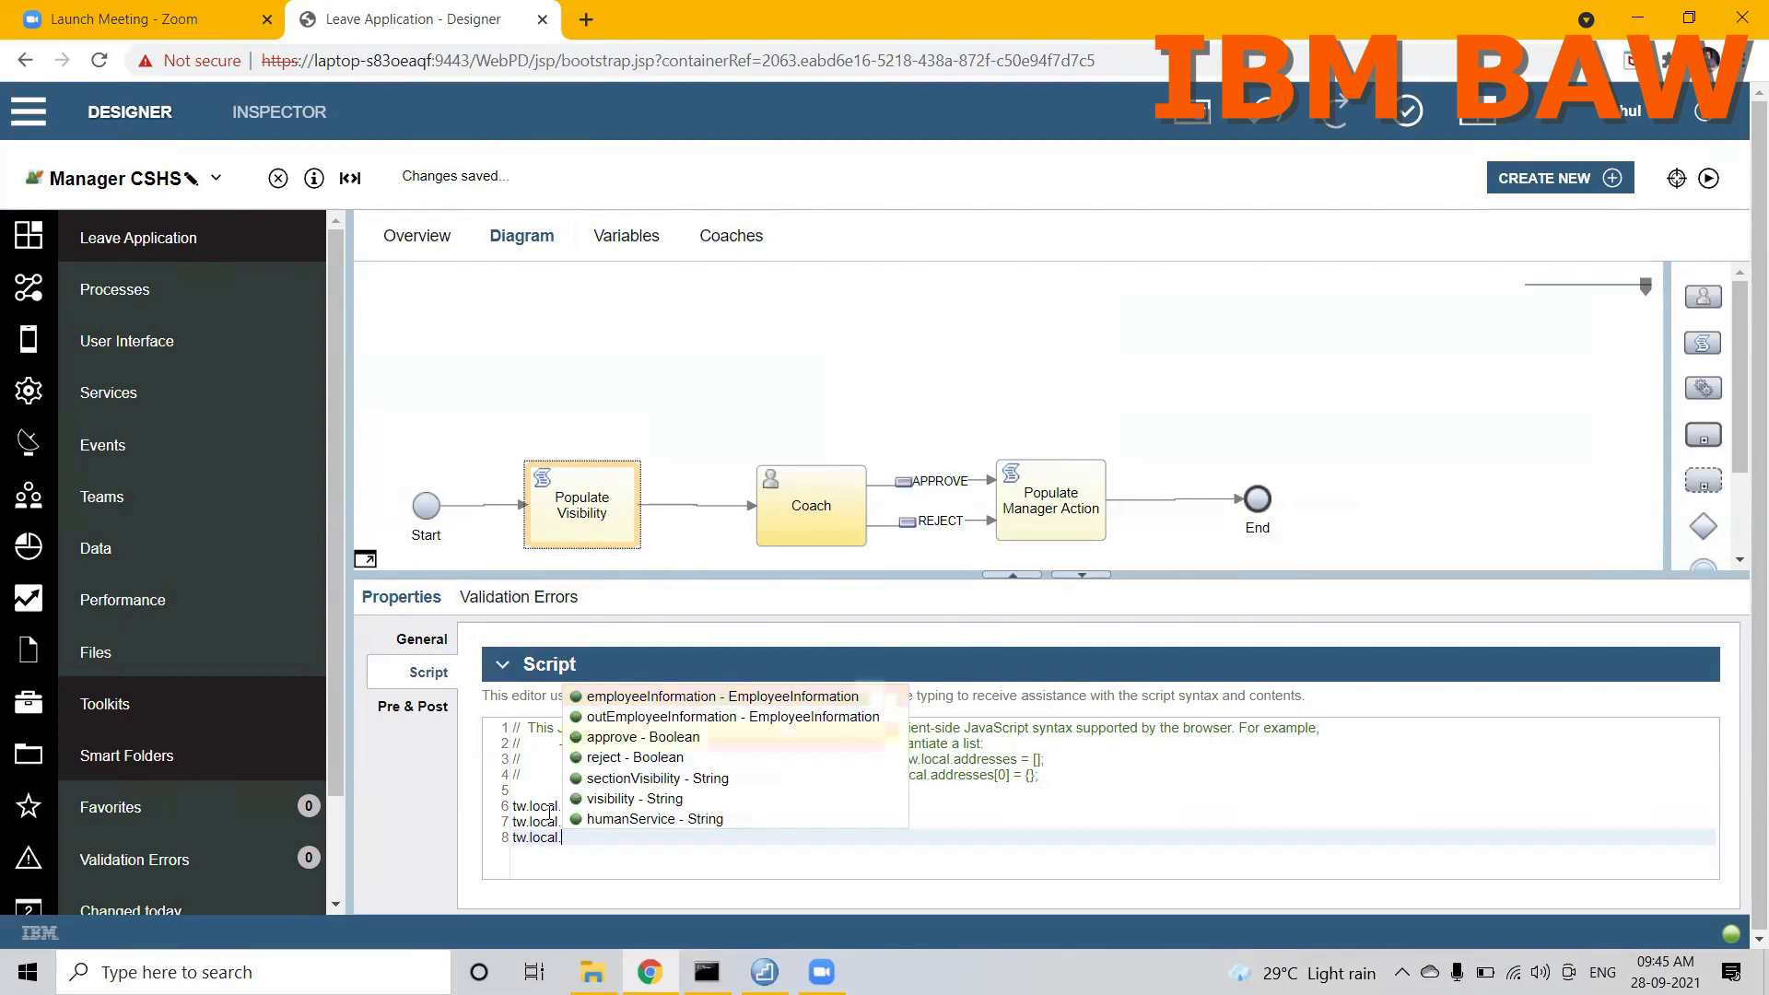
{"action": "key", "text": "Return"}
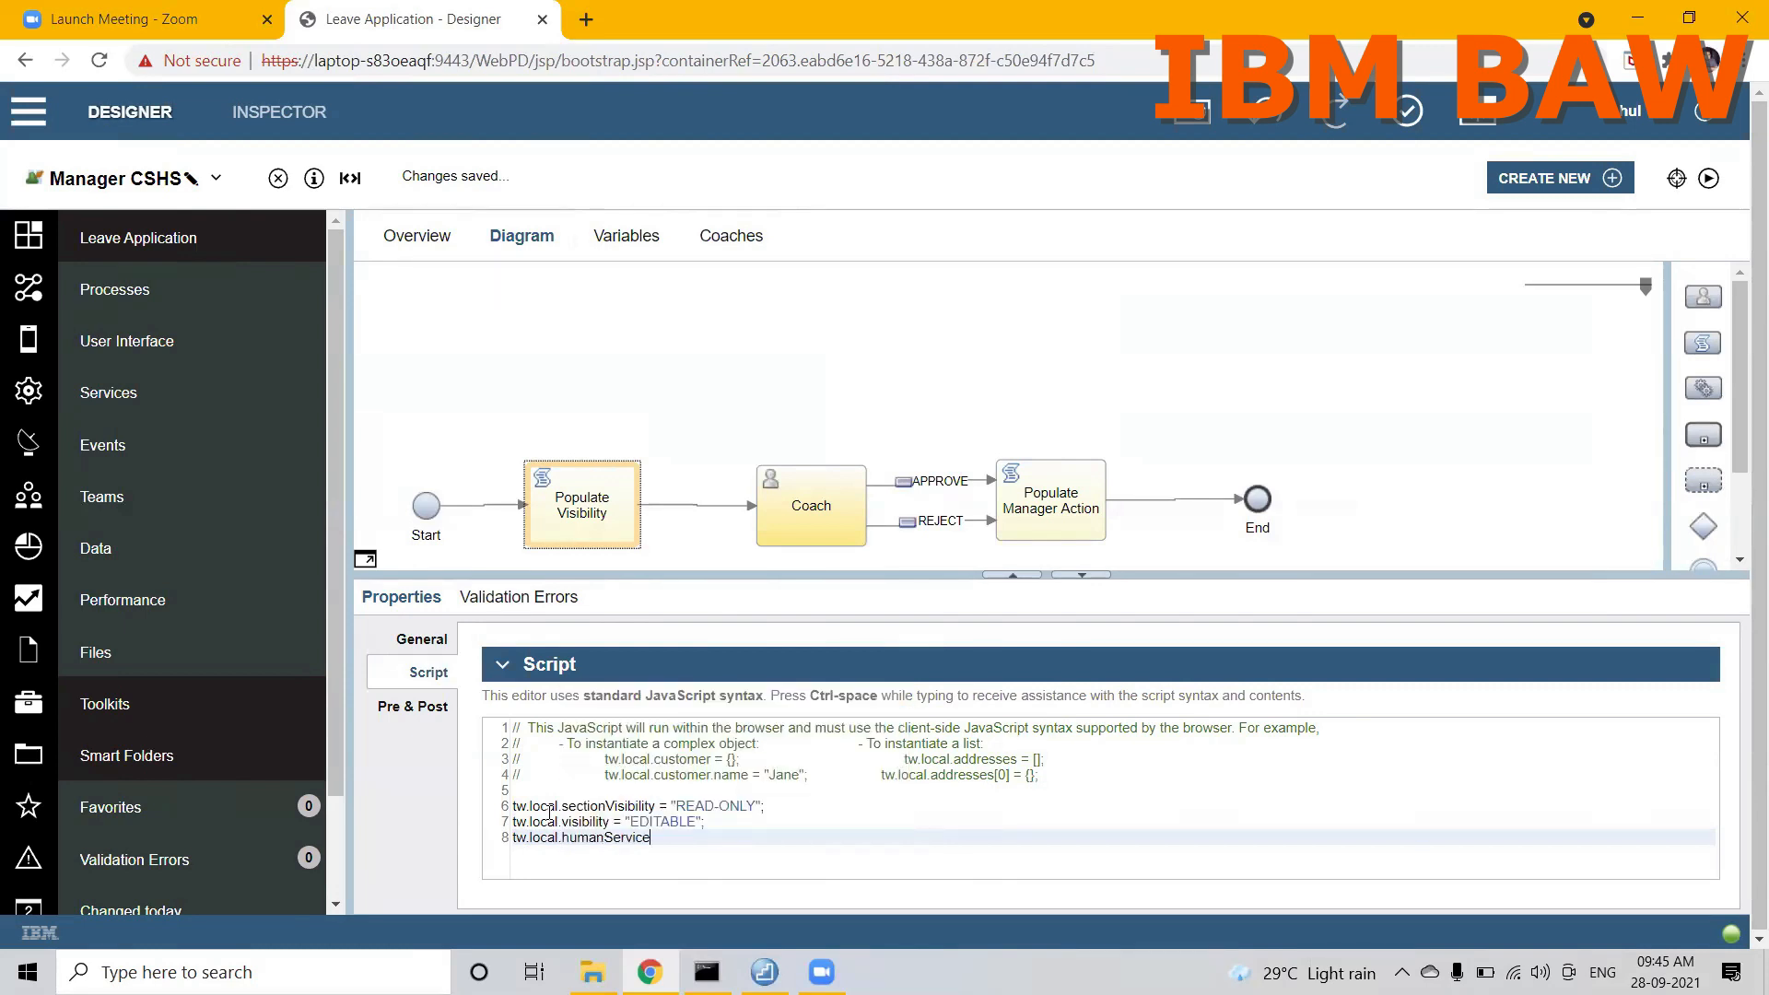
{"action": "type", "text": "= \"NONE\";"}
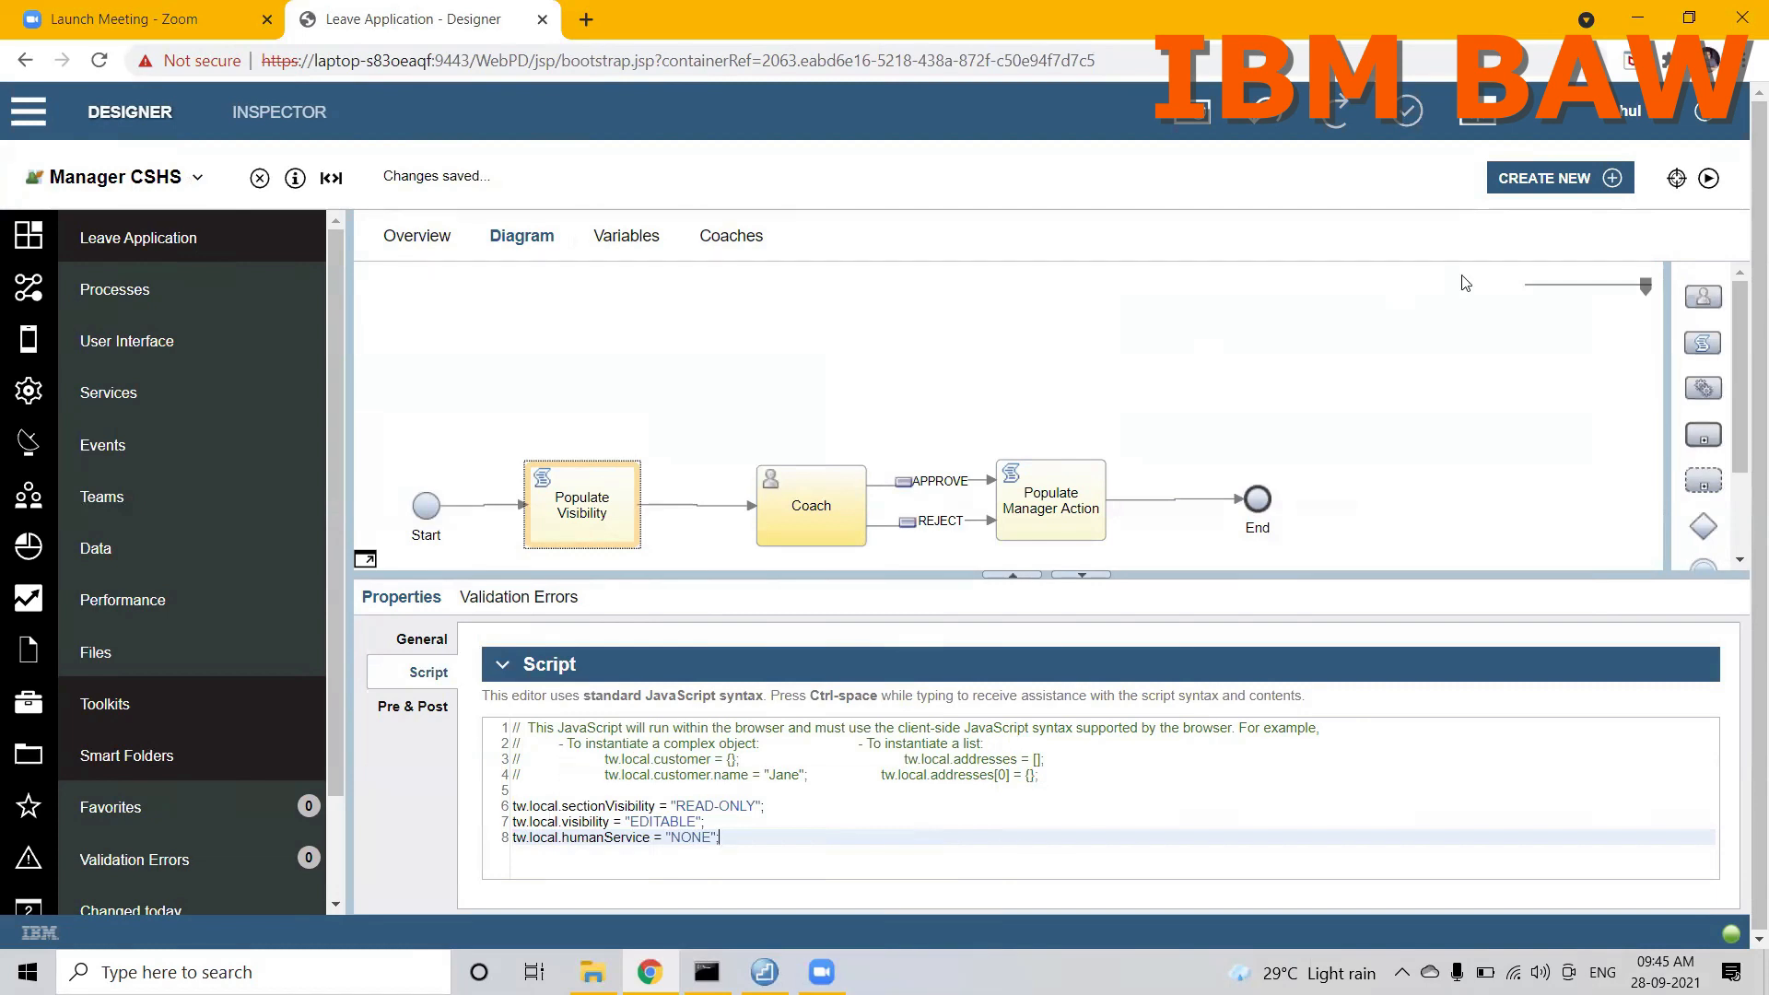
Step: Run Manager CSHS and maximize its form window to check which fields are editable
{"action": "left_click", "coordinate": [1711, 181]}
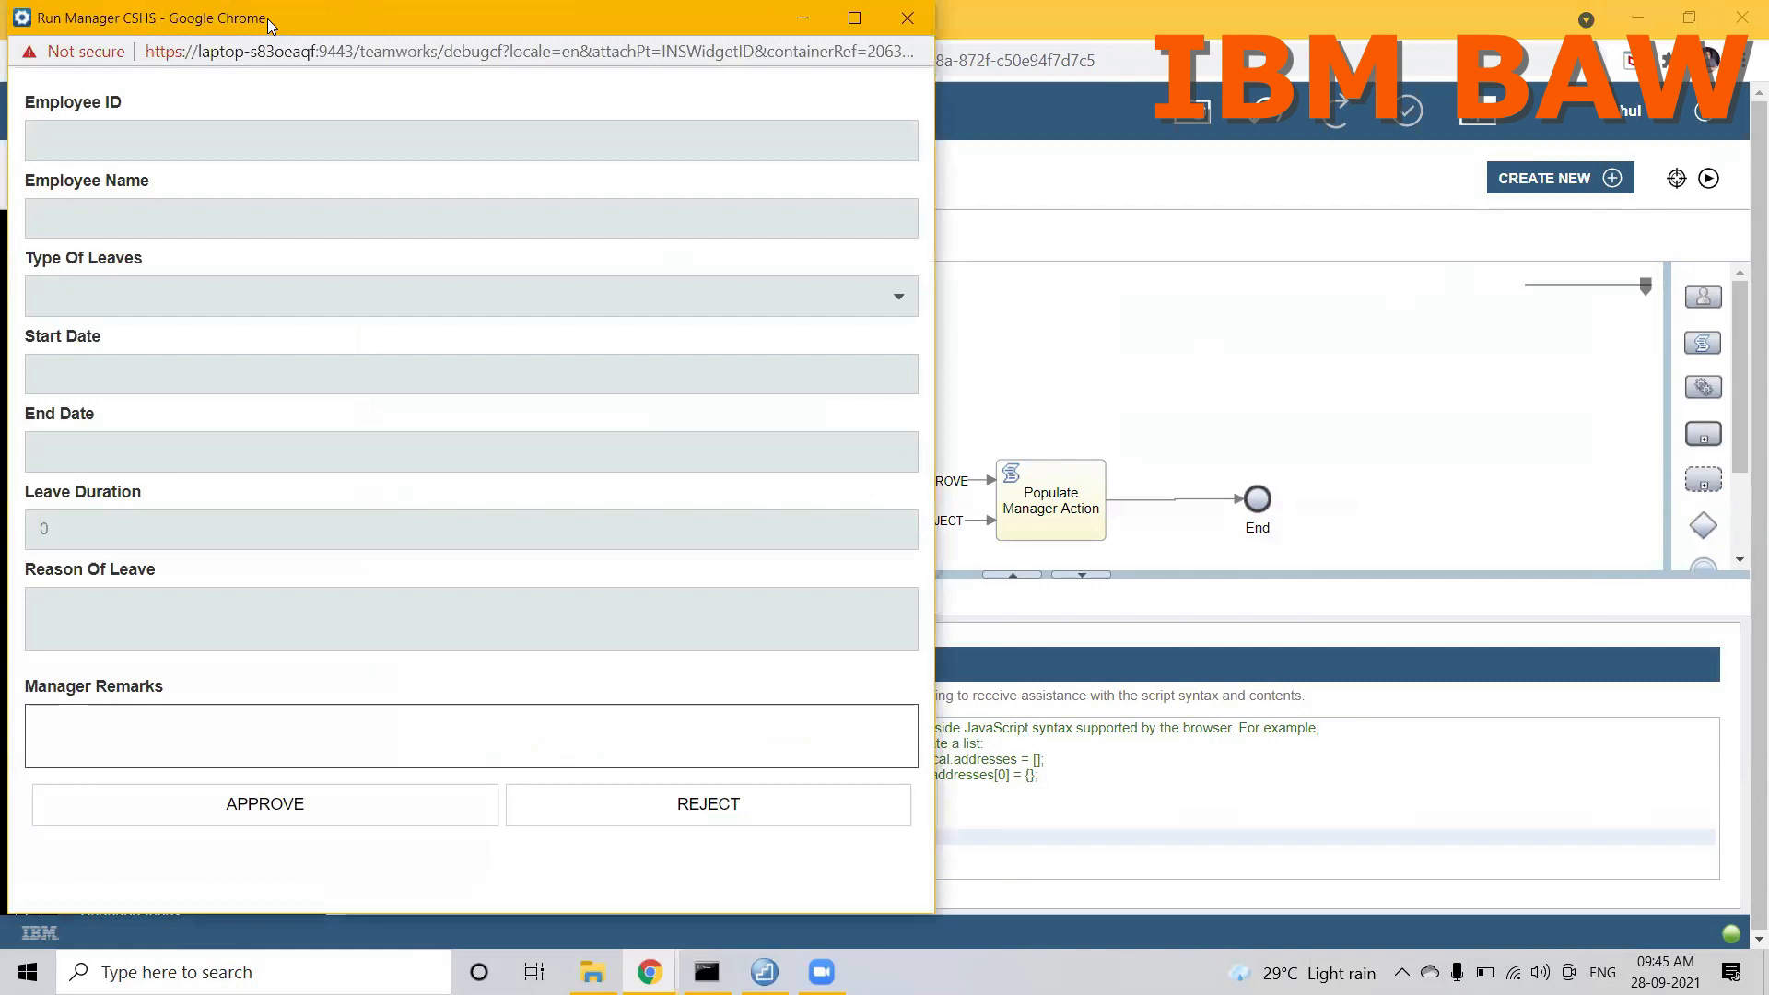
{"action": "double_click", "coordinate": [267, 19]}
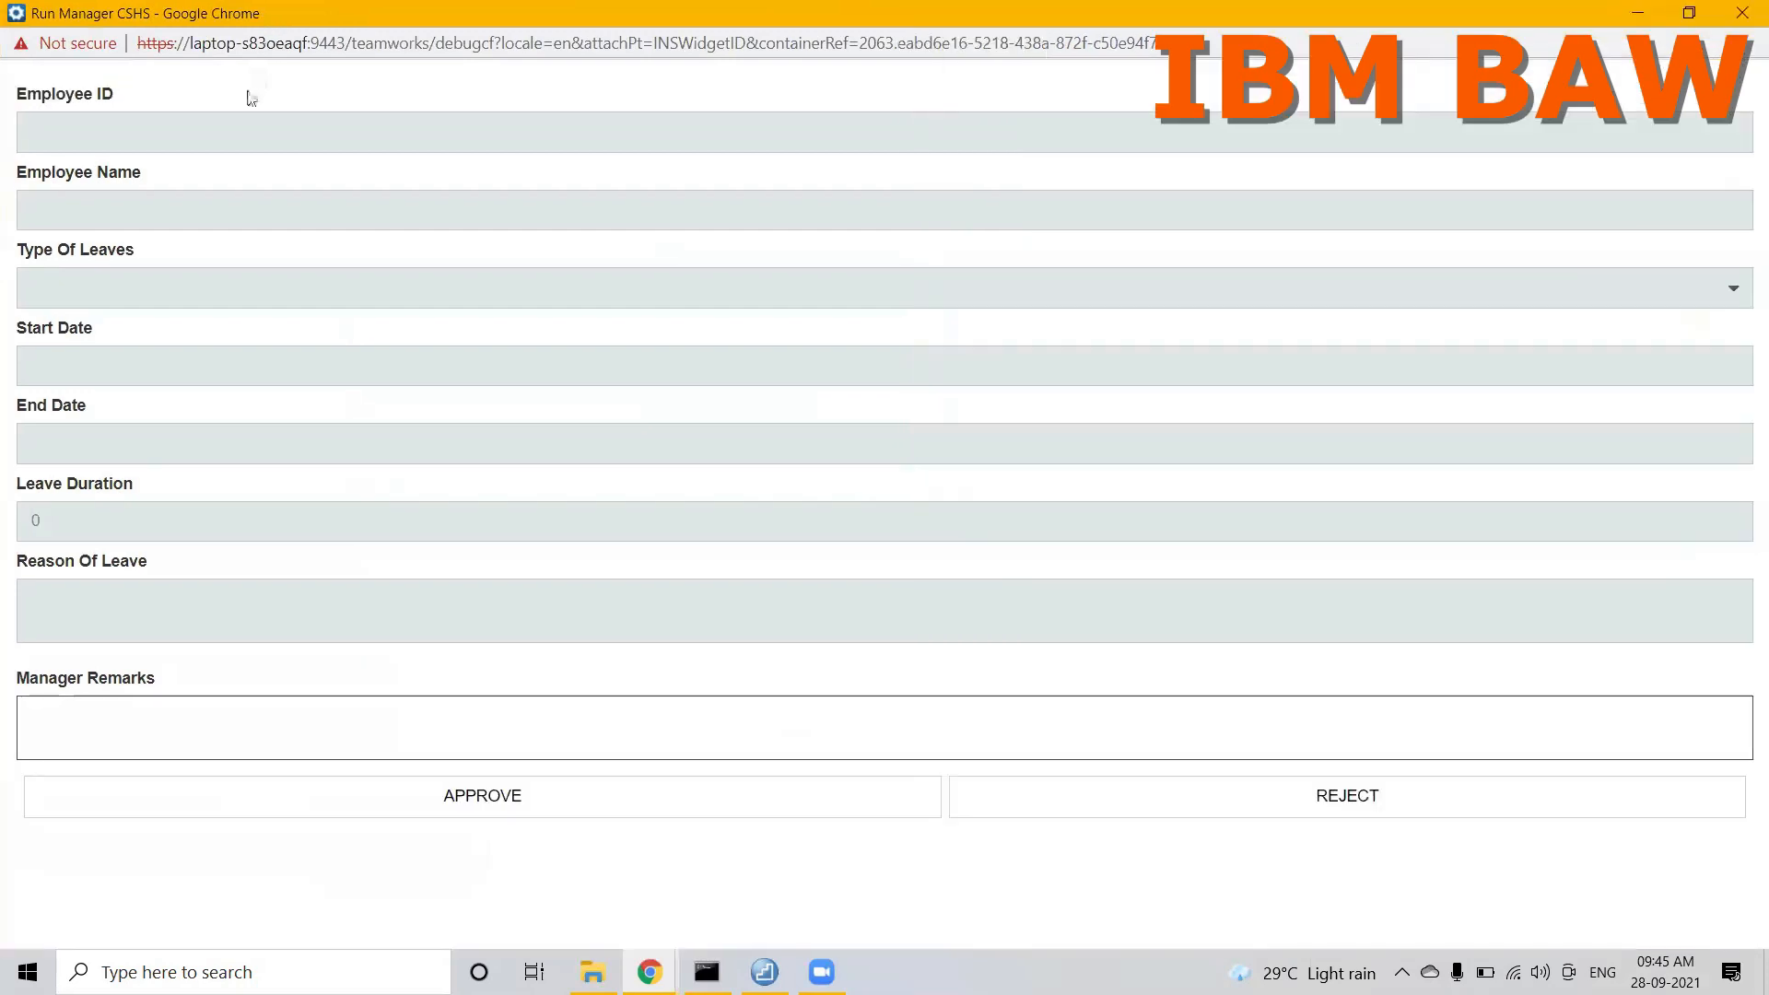
Step: Comment out the tw.local.humanService line in the Populate Visibility script and run Manager CSHS to check the form's buttons
{"action": "left_click", "coordinate": [140, 730]}
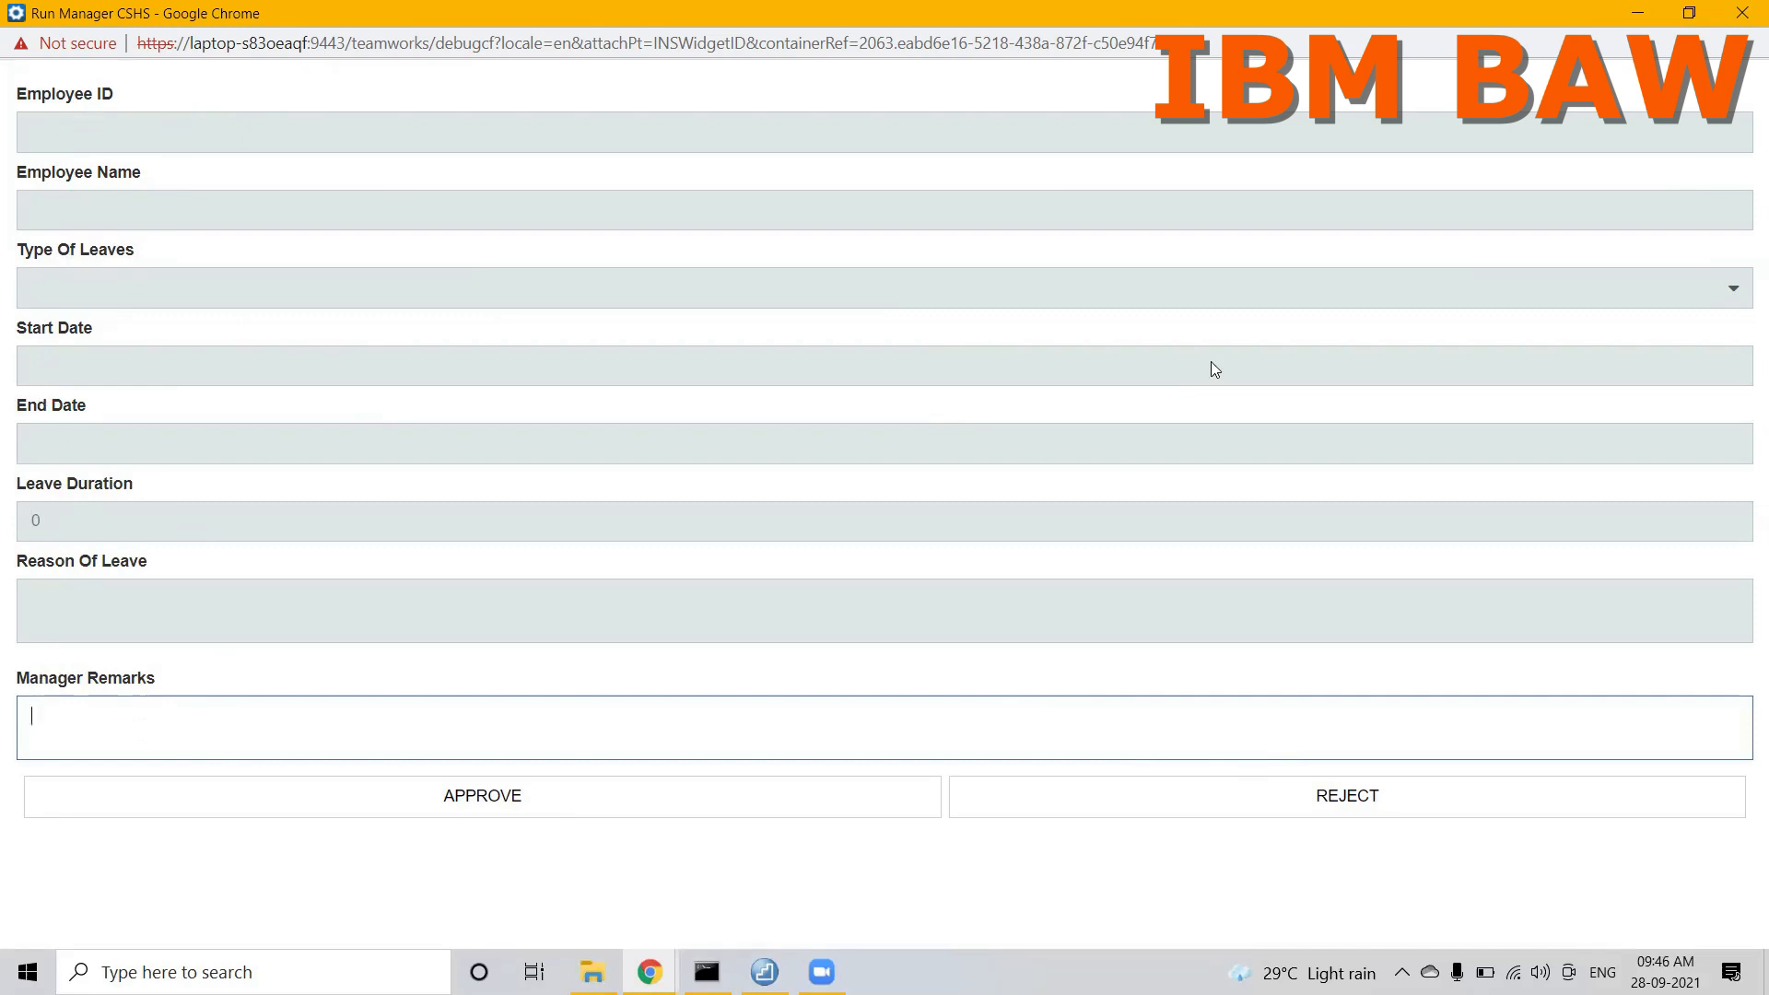
{"action": "key", "text": "alt+Tab"}
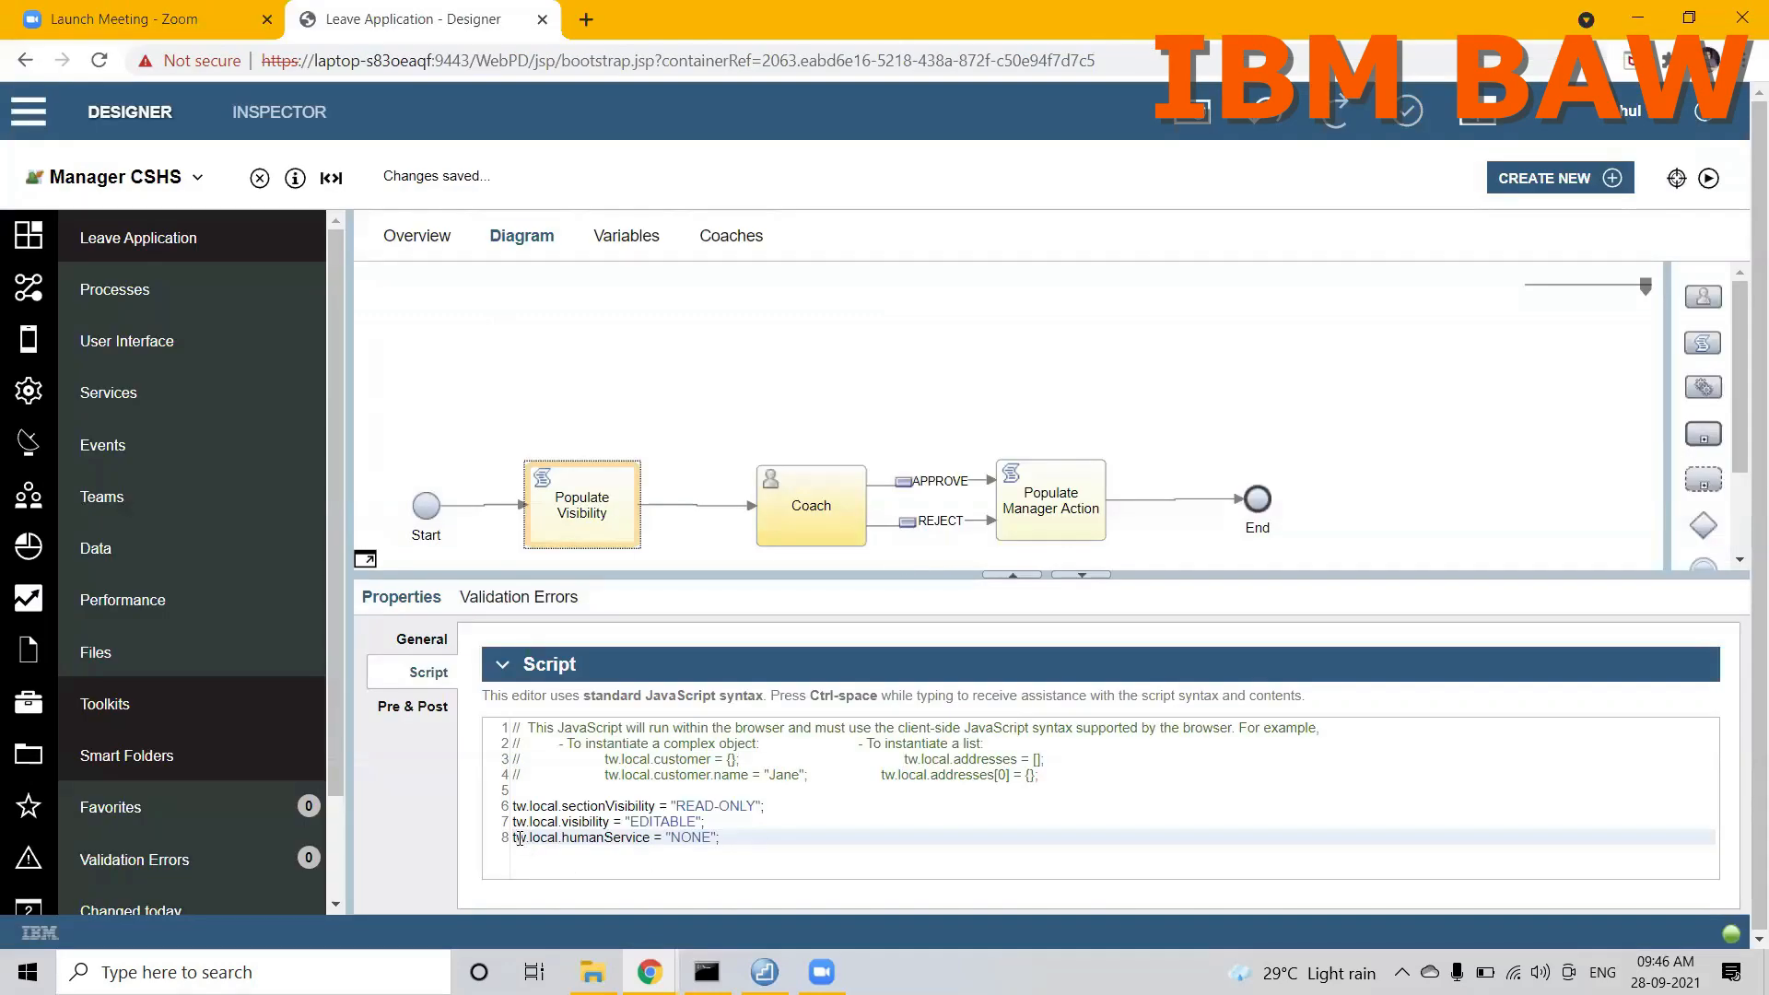
{"action": "type", "text": "//"}
{"action": "left_click", "coordinate": [873, 826]}
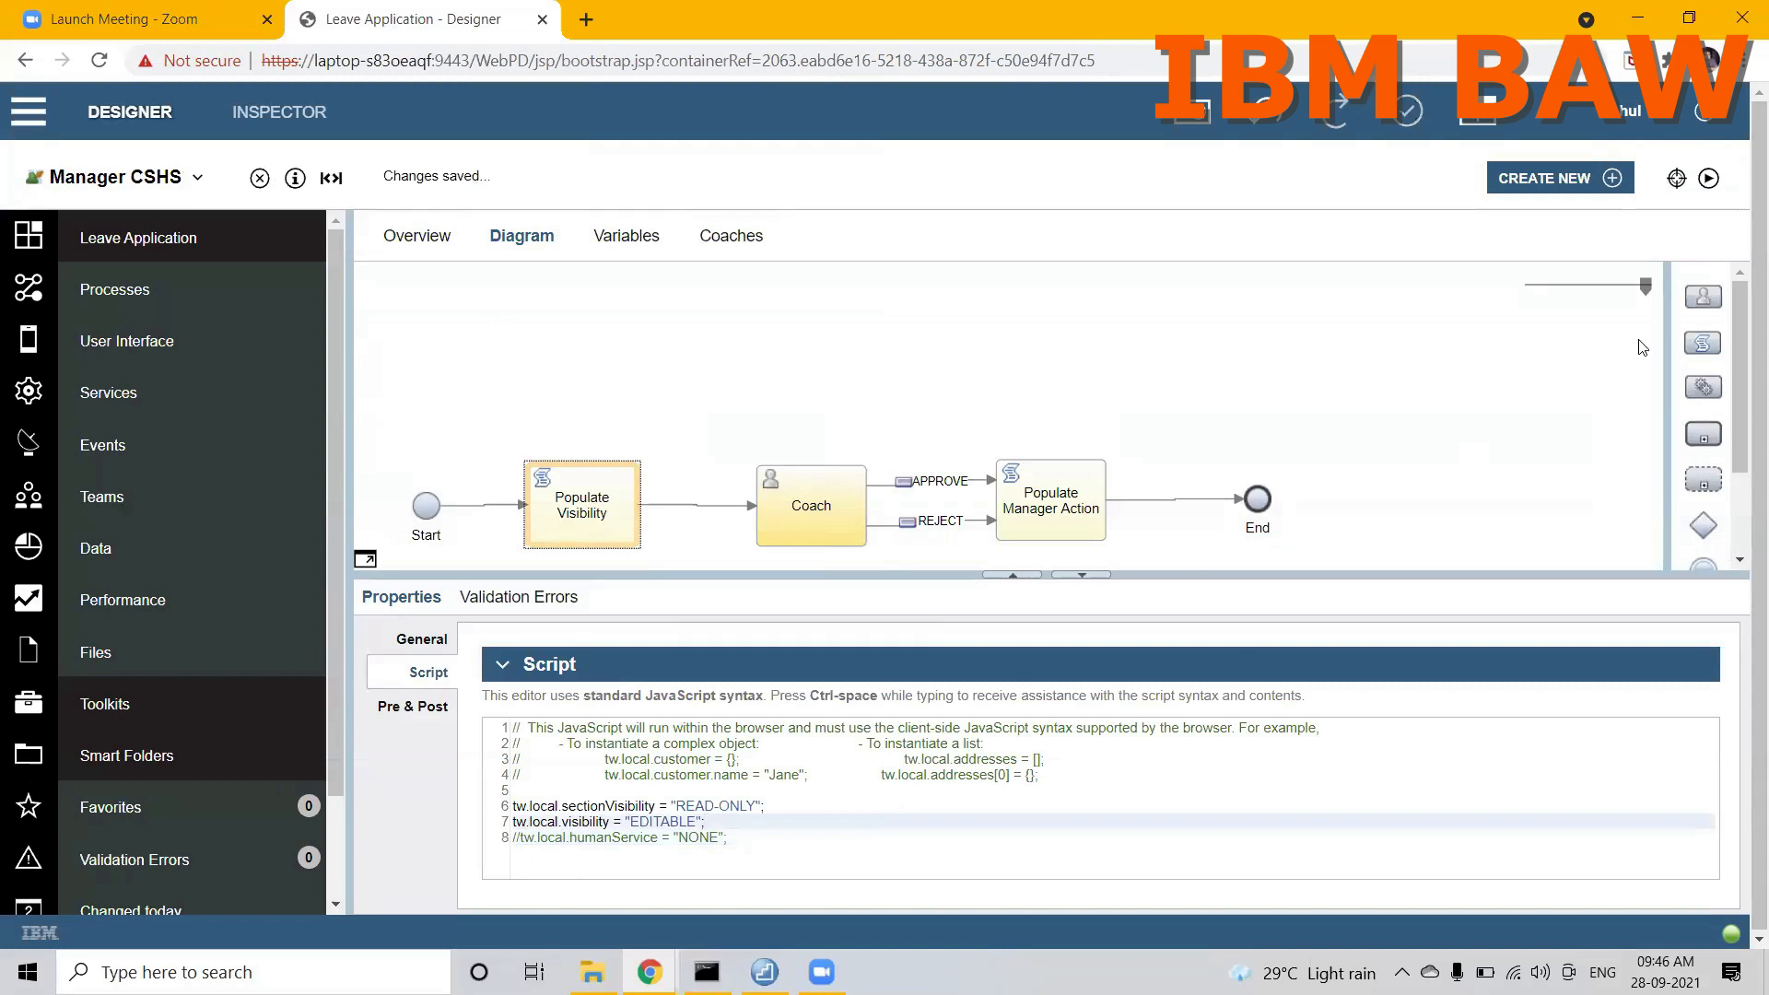
{"action": "left_click", "coordinate": [1710, 180]}
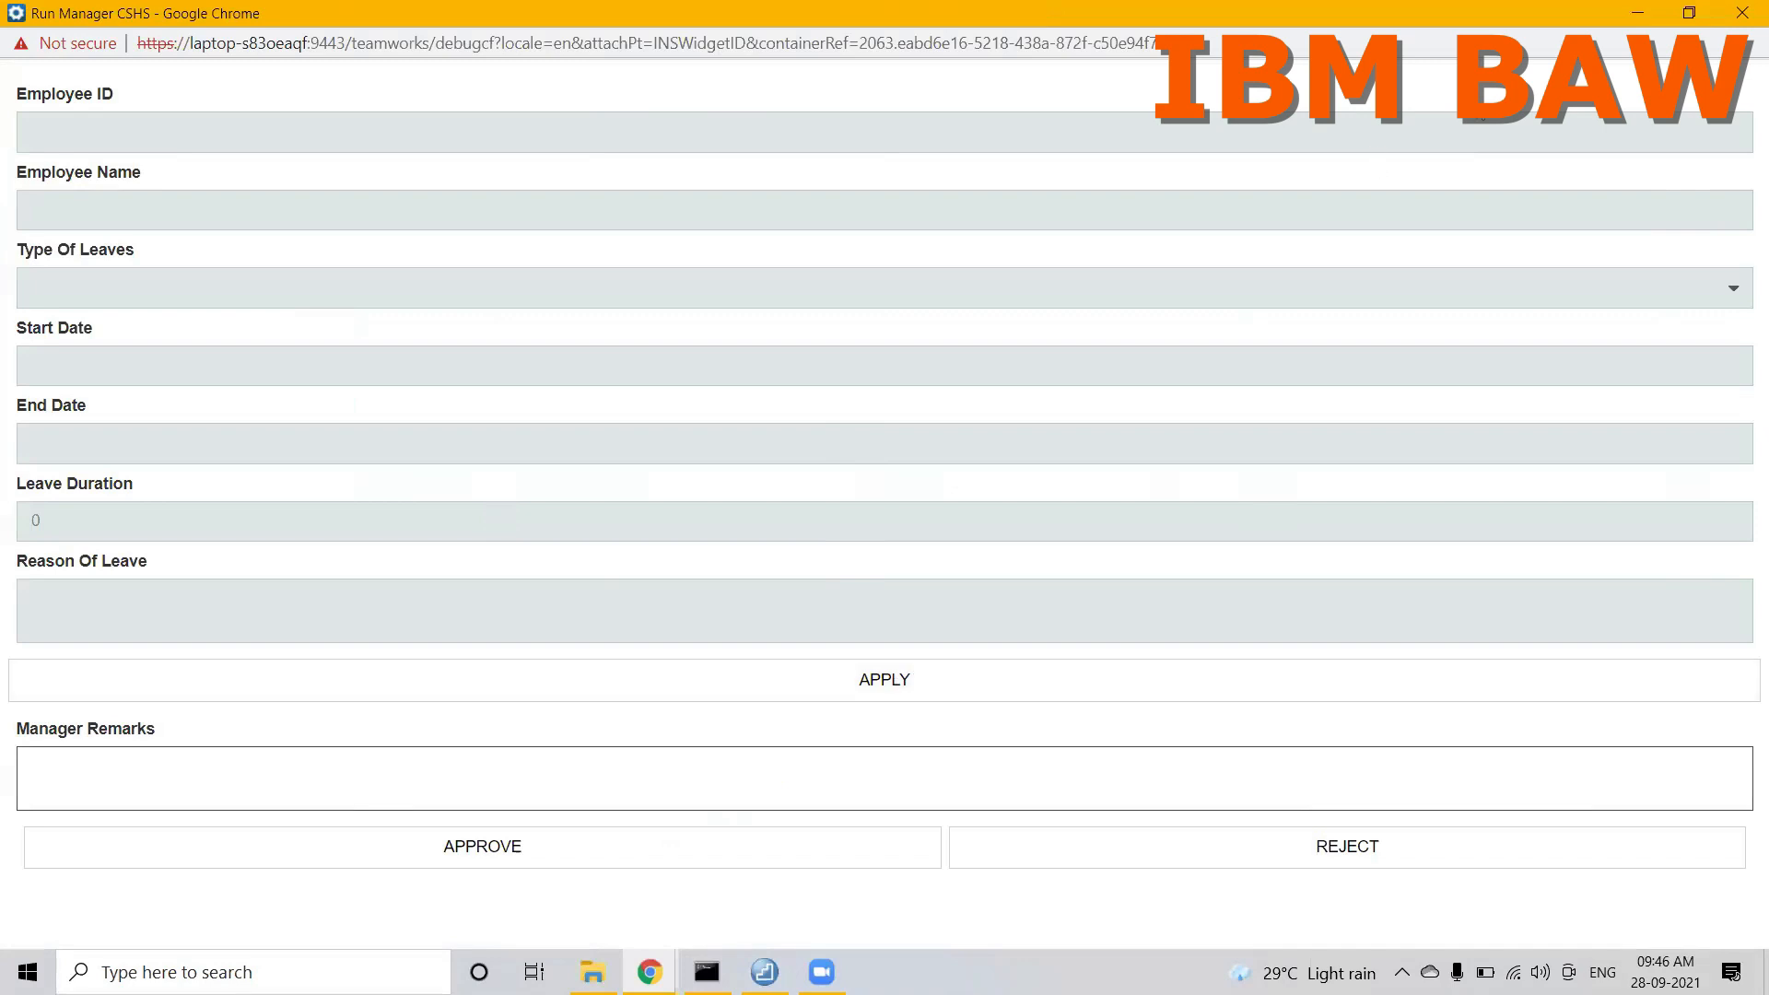
{"action": "left_click", "coordinate": [1742, 13]}
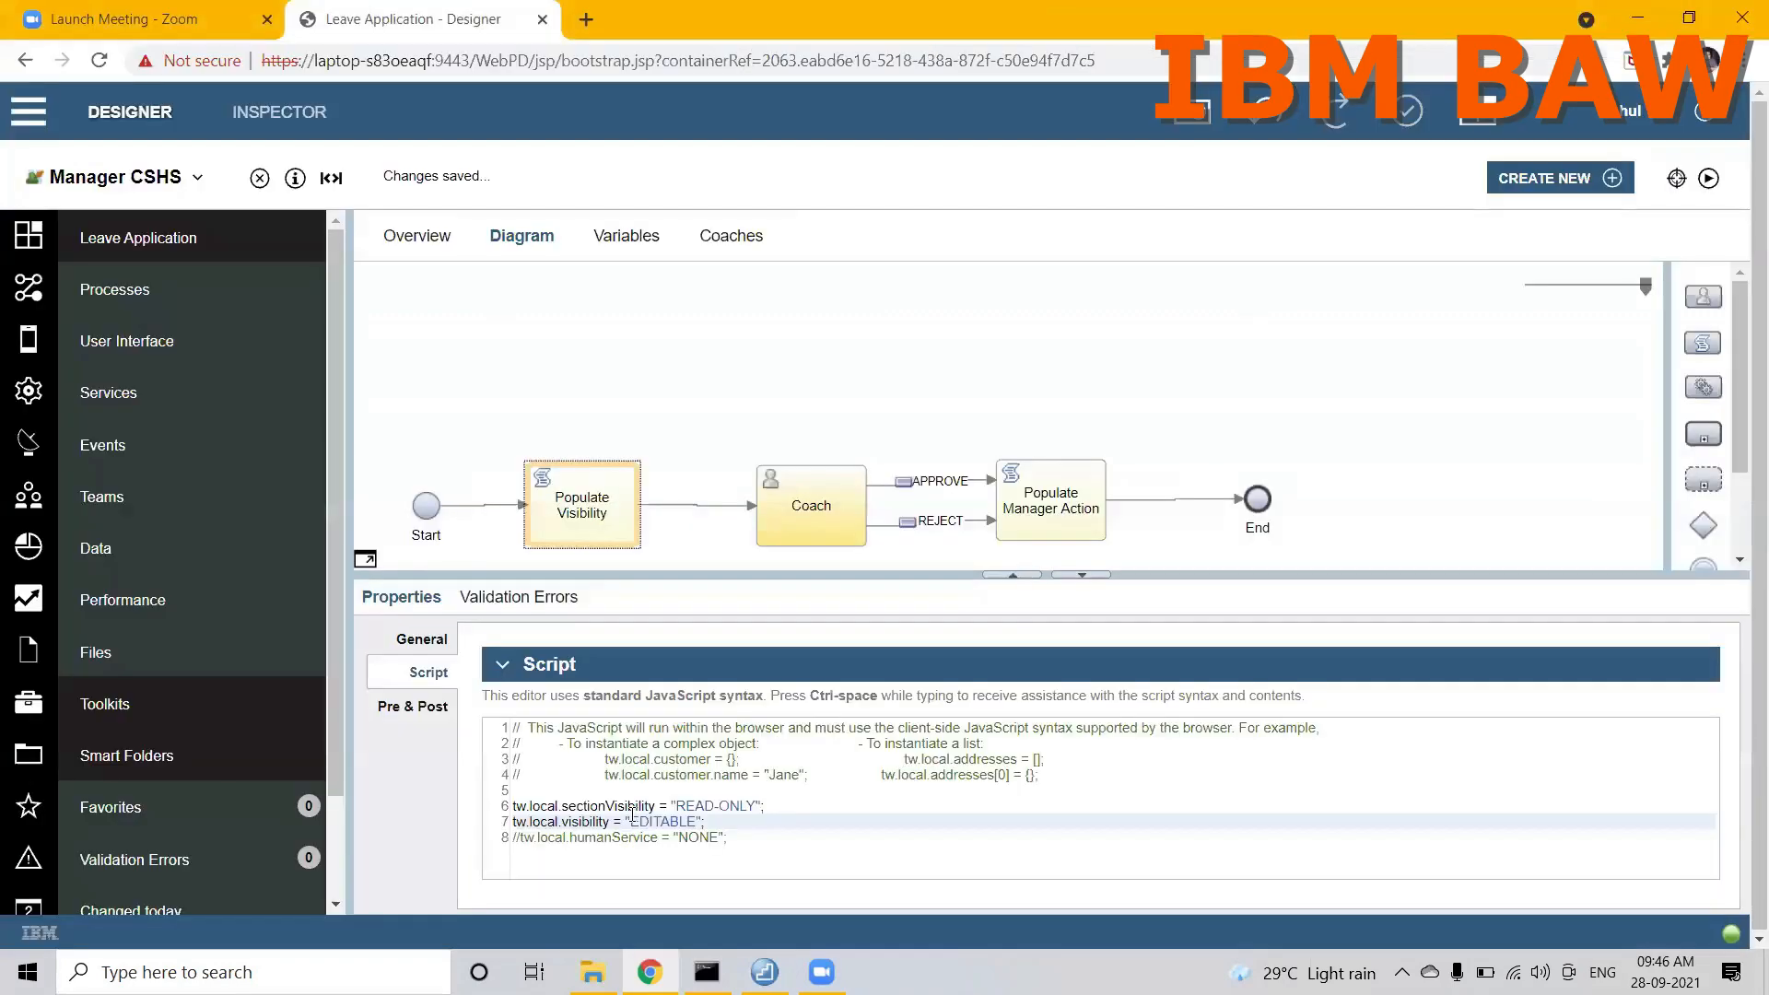
Step: Uncomment the tw.local.humanService line and run Manager CSHS again to check the form, closing it when finished
{"action": "left_click", "coordinate": [522, 839]}
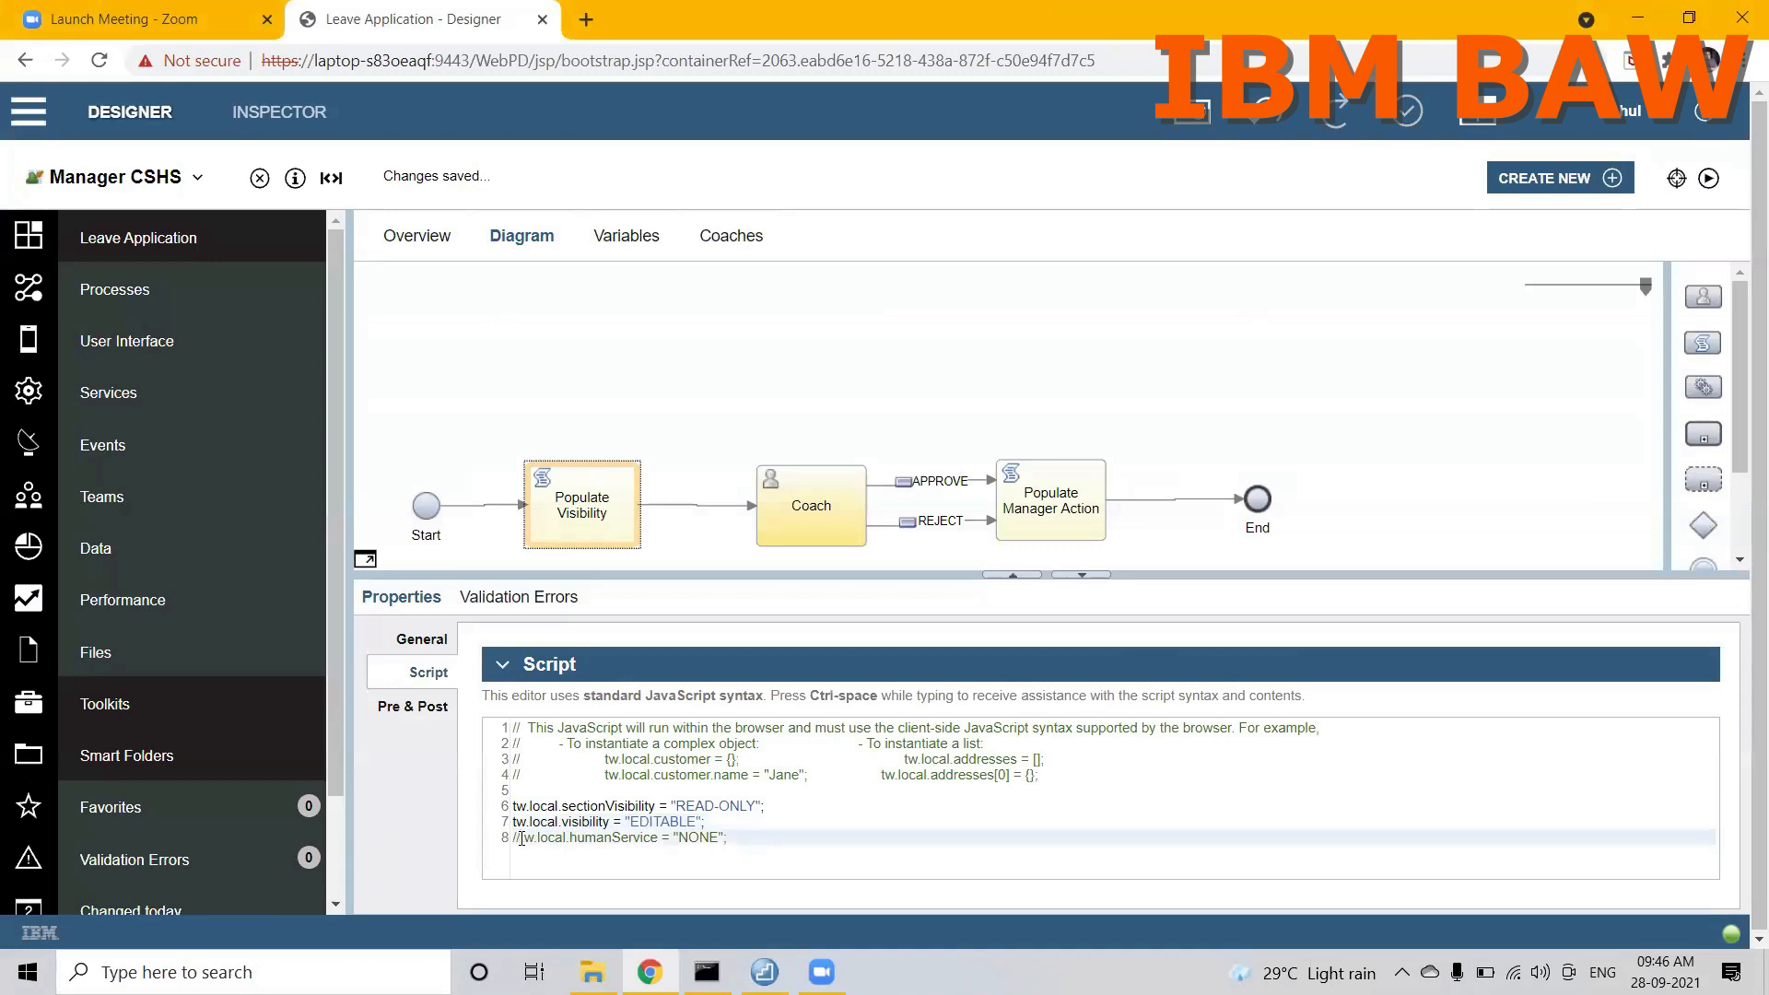
{"action": "key", "text": "BackSpace"}
{"action": "key", "text": "BackSpace"}
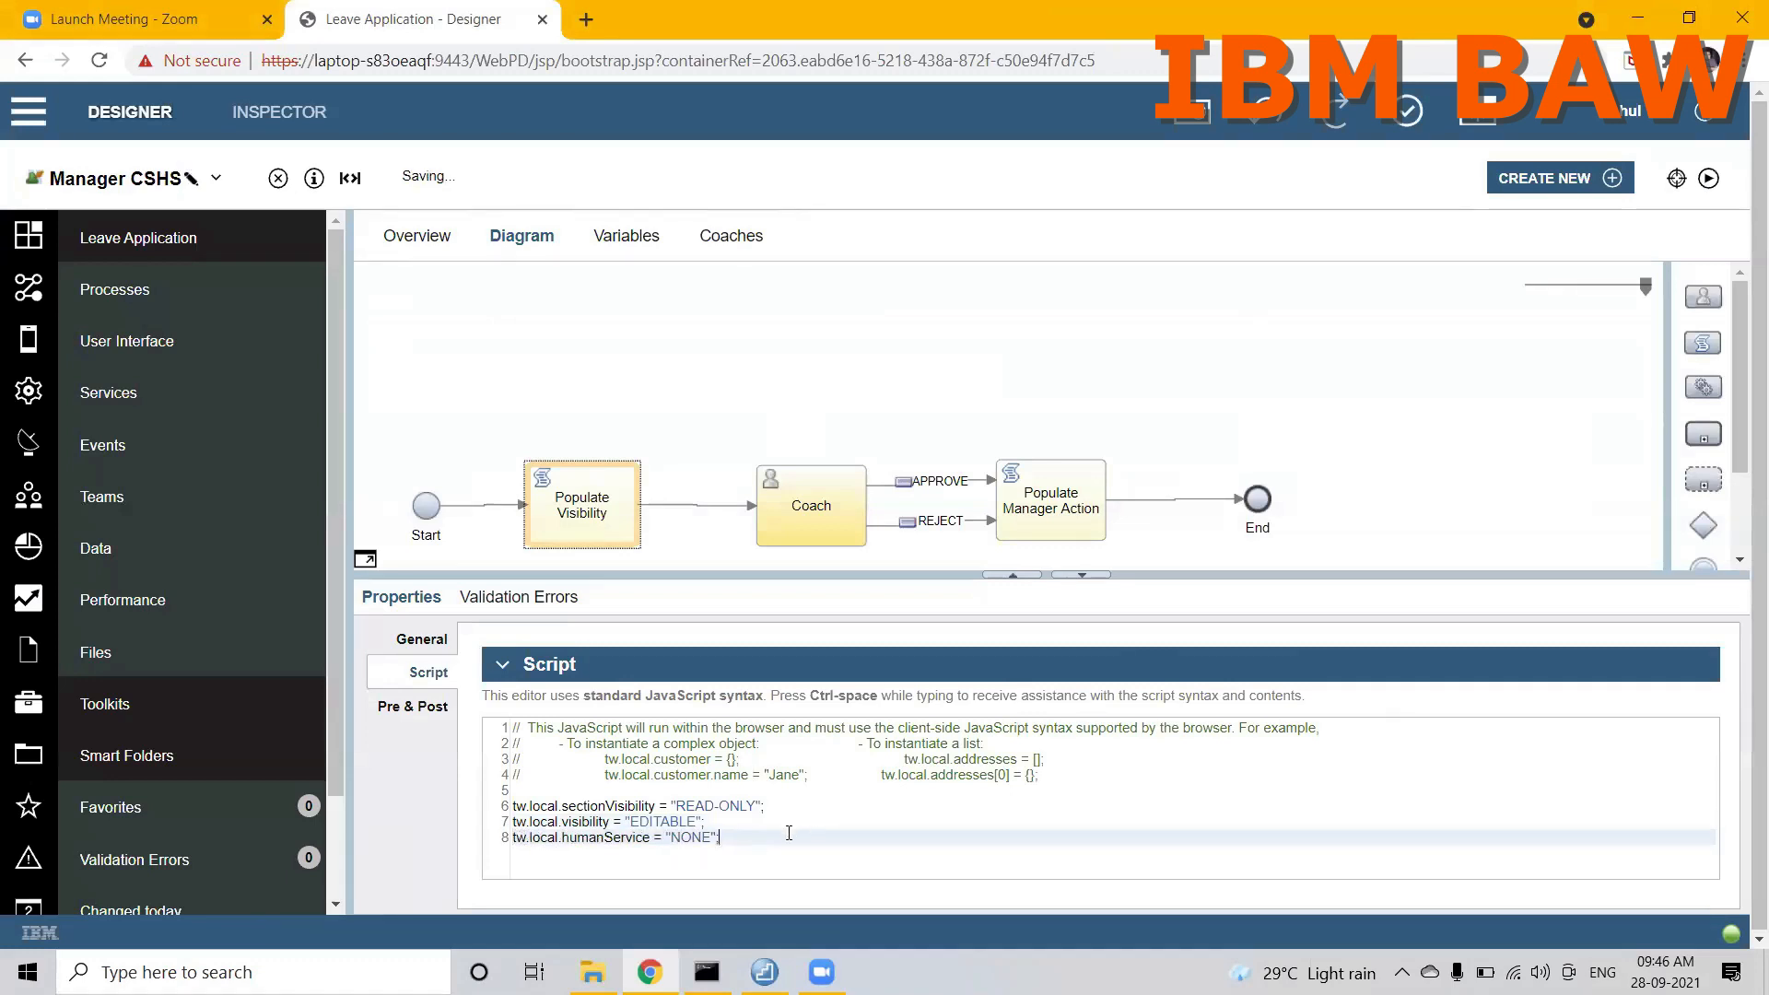
{"action": "left_click", "coordinate": [1705, 183]}
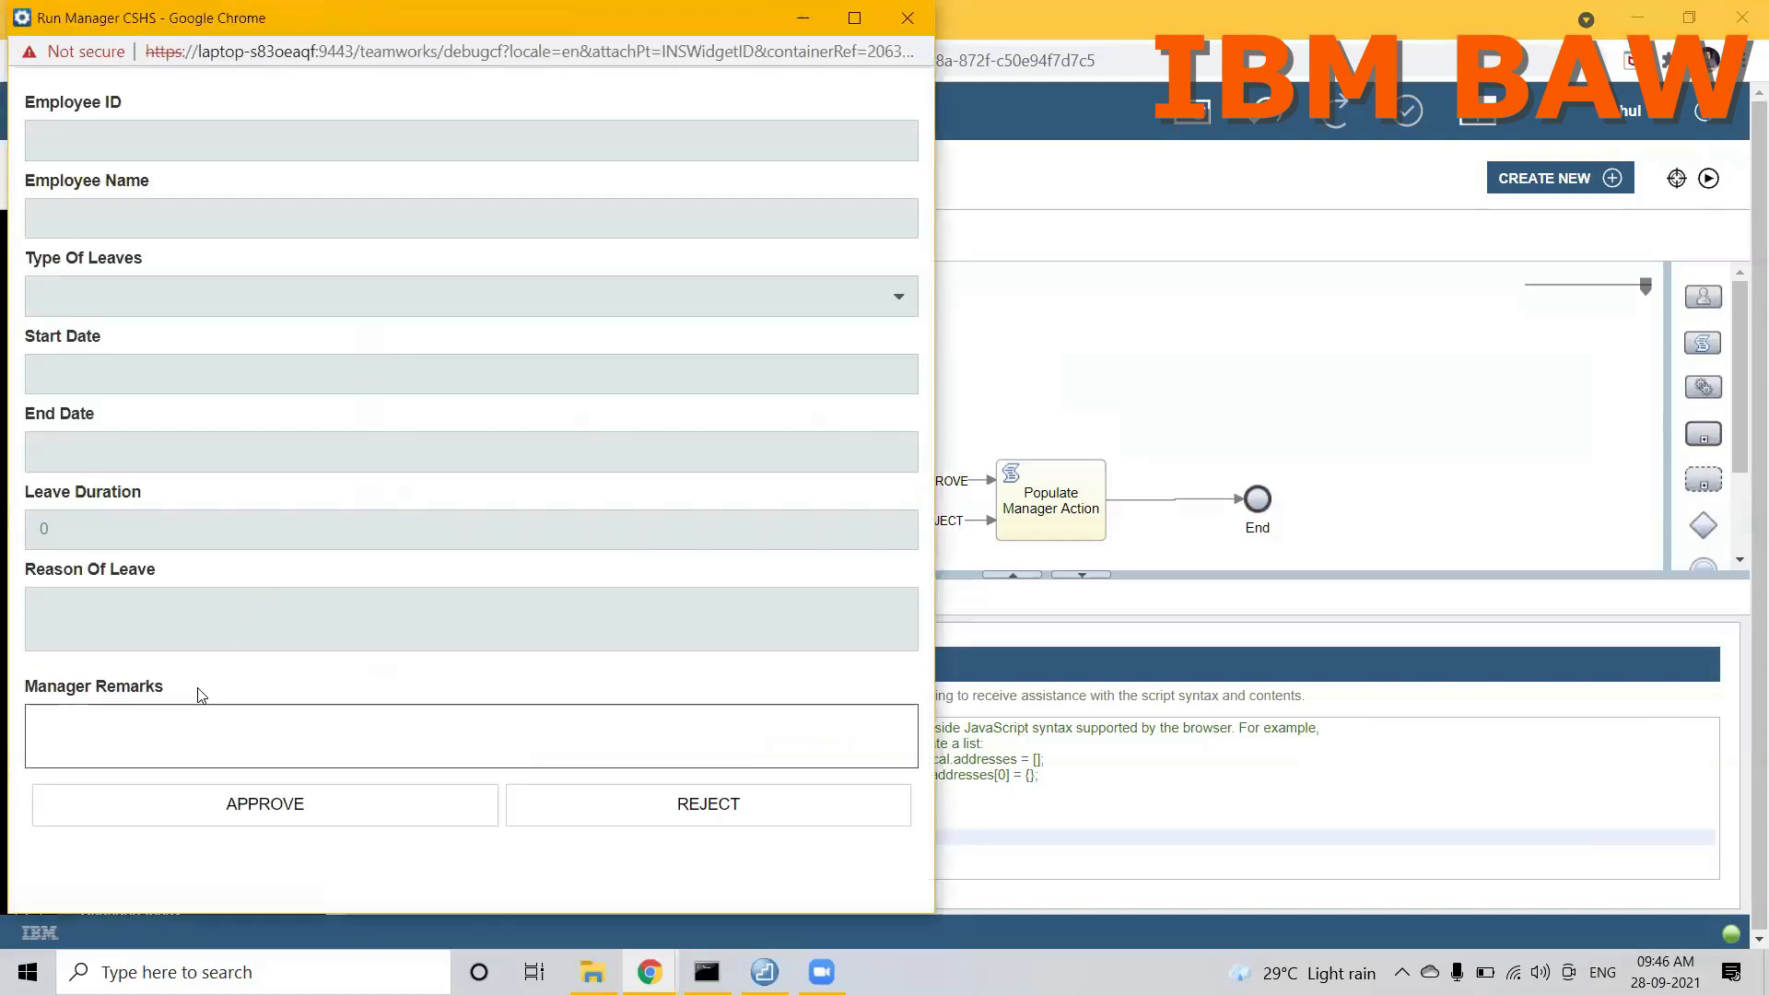
{"action": "double_click", "coordinate": [376, 22]}
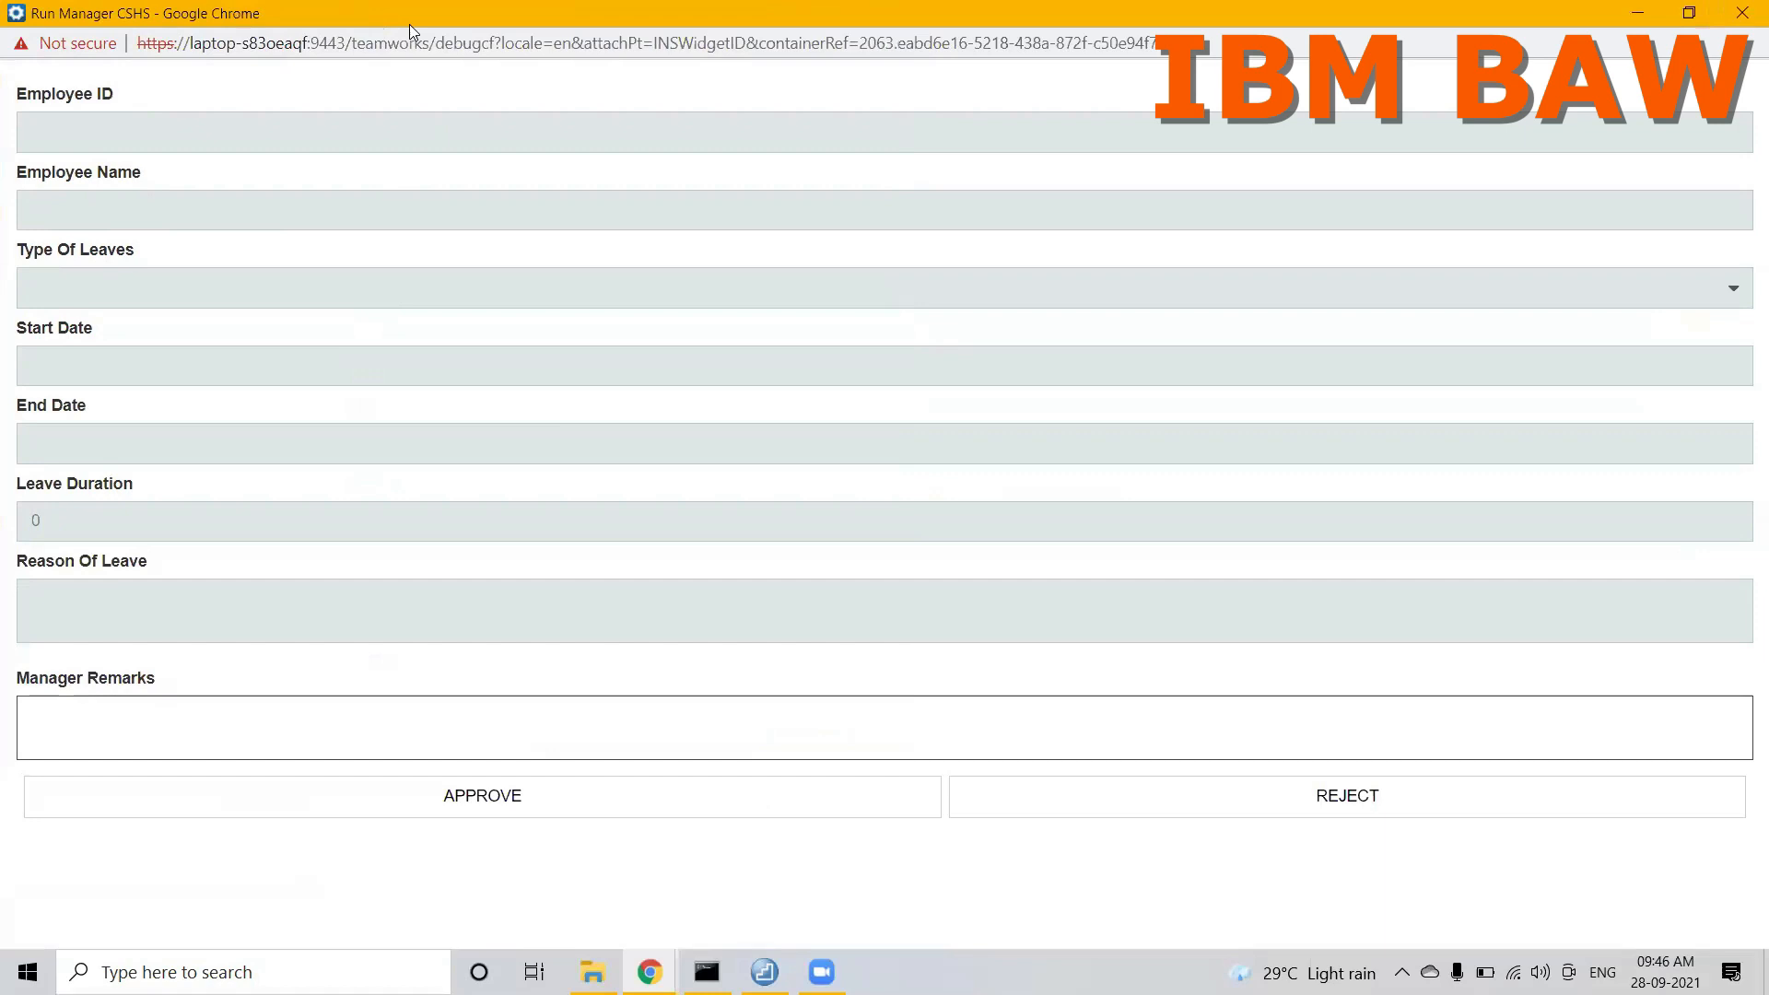
{"action": "left_click", "coordinate": [1741, 13]}
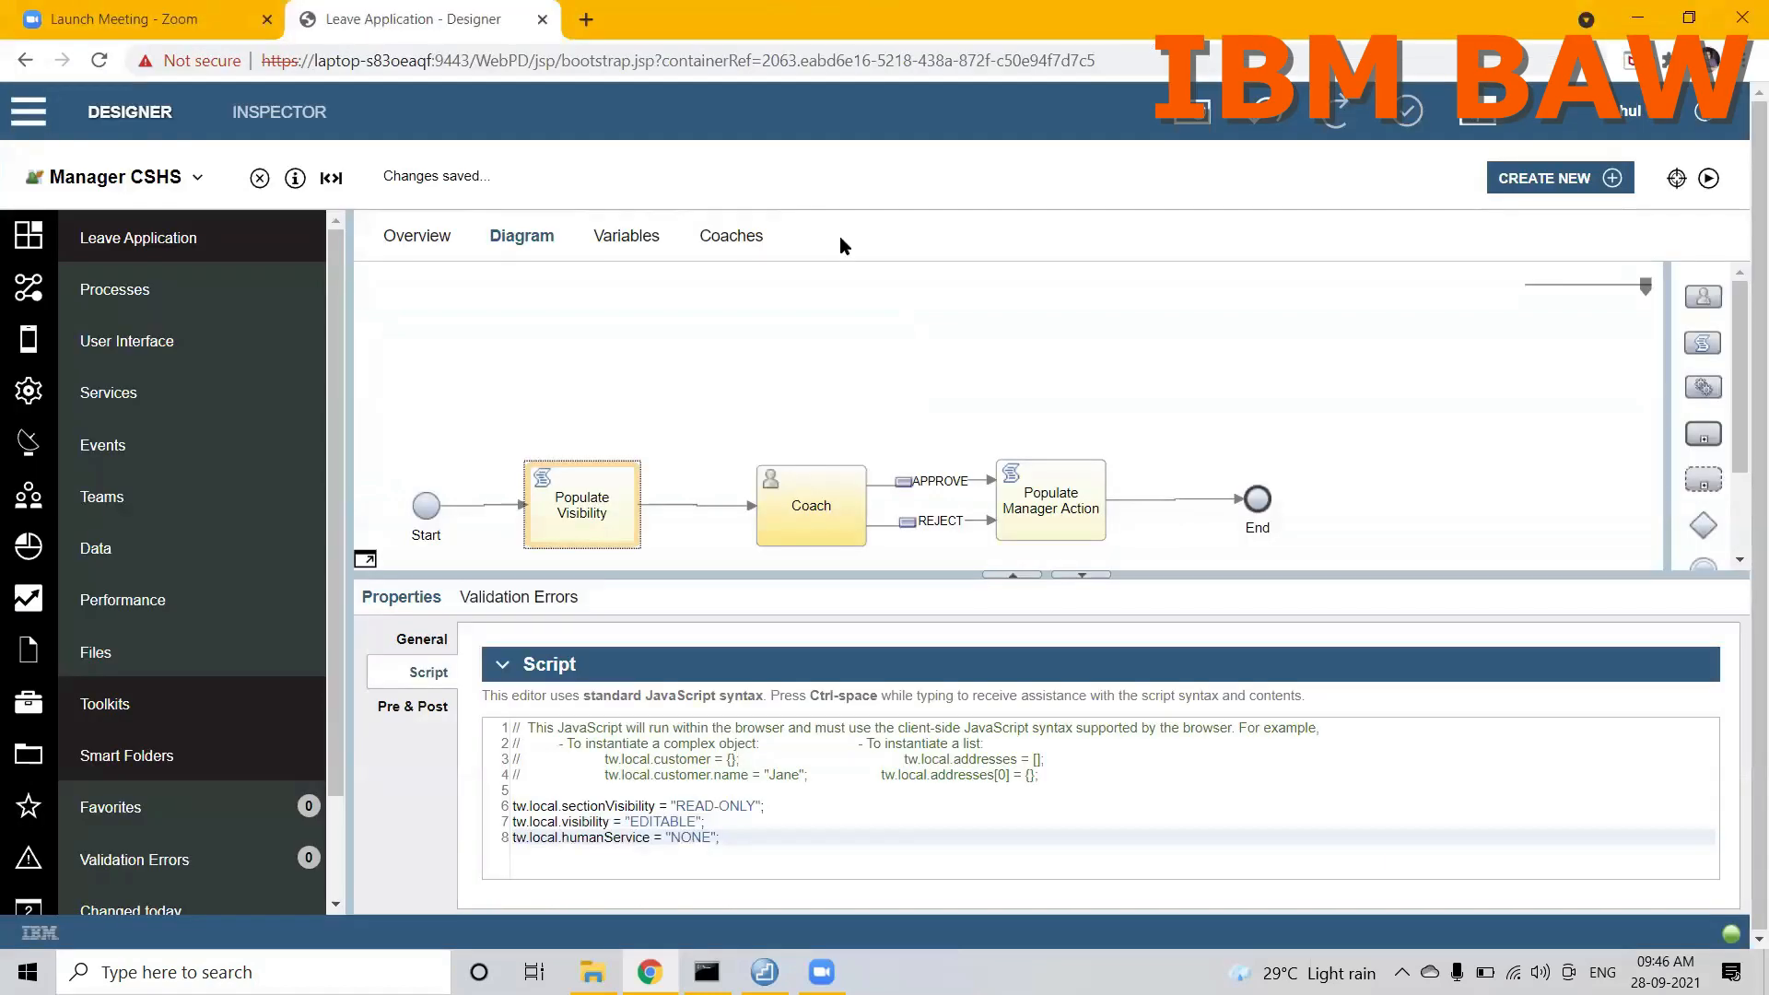
Step: Open Leave Application Process, run it, and launch its Employee Task in a maximized form window
{"action": "left_click", "coordinate": [152, 189]}
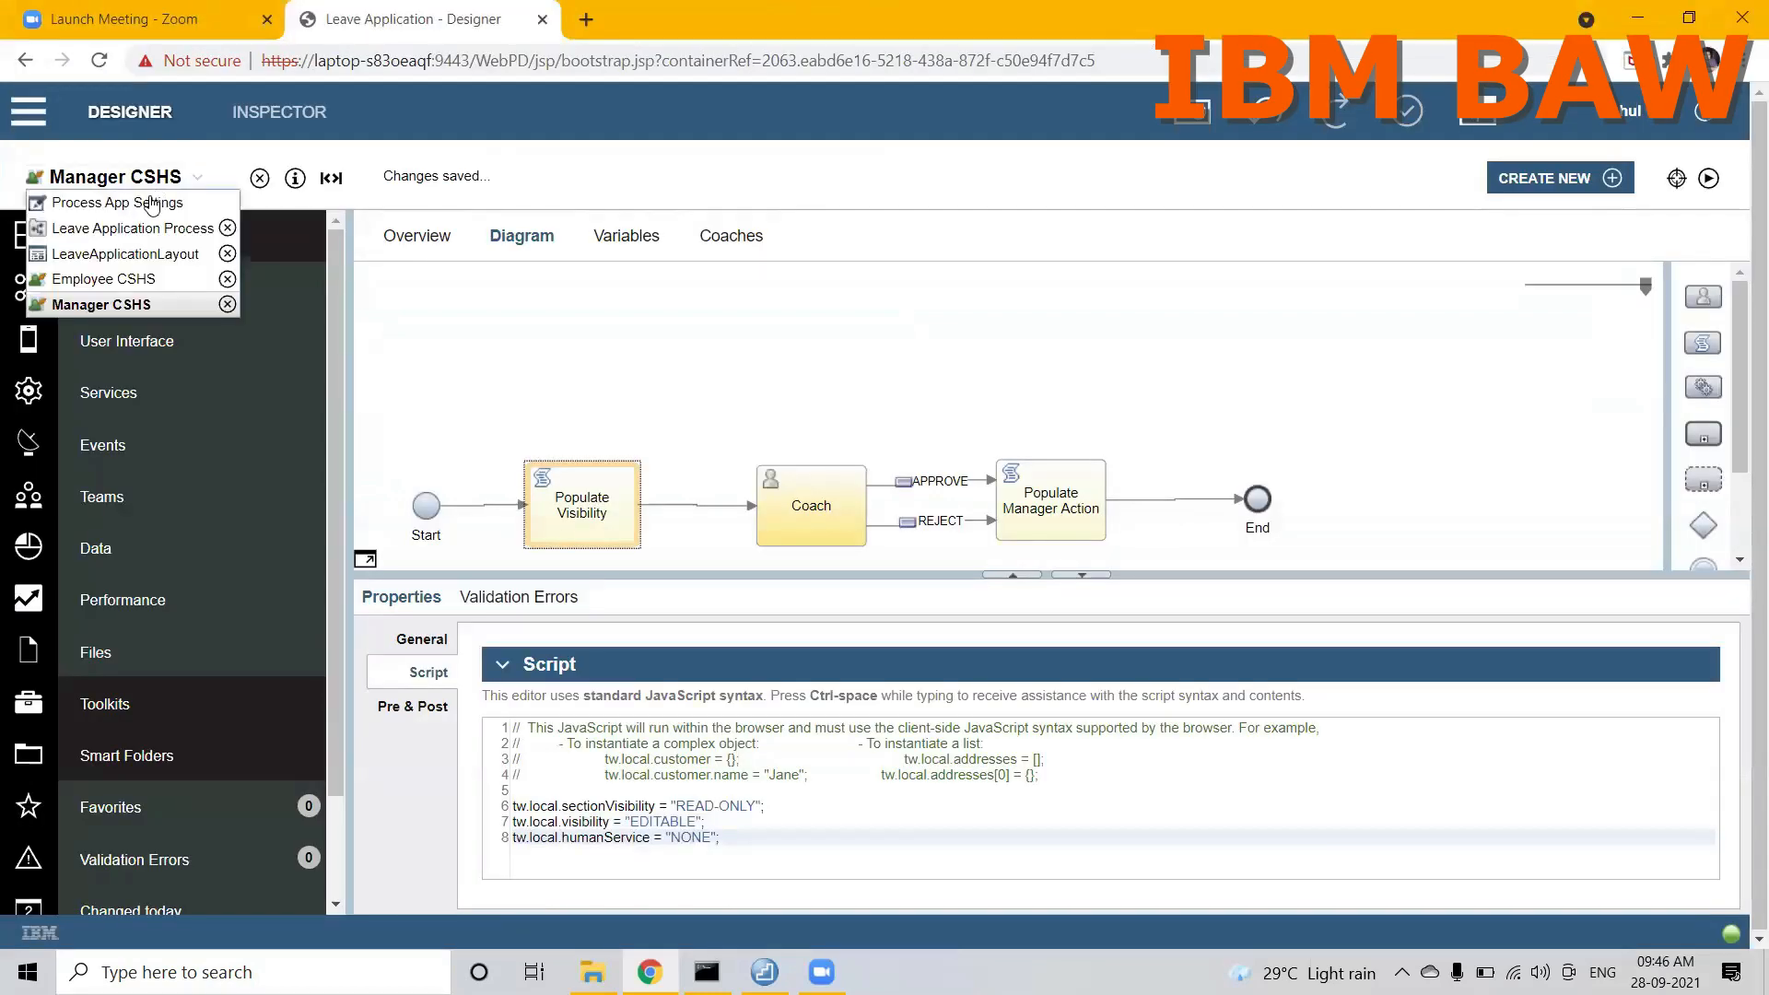
{"action": "left_click", "coordinate": [111, 227]}
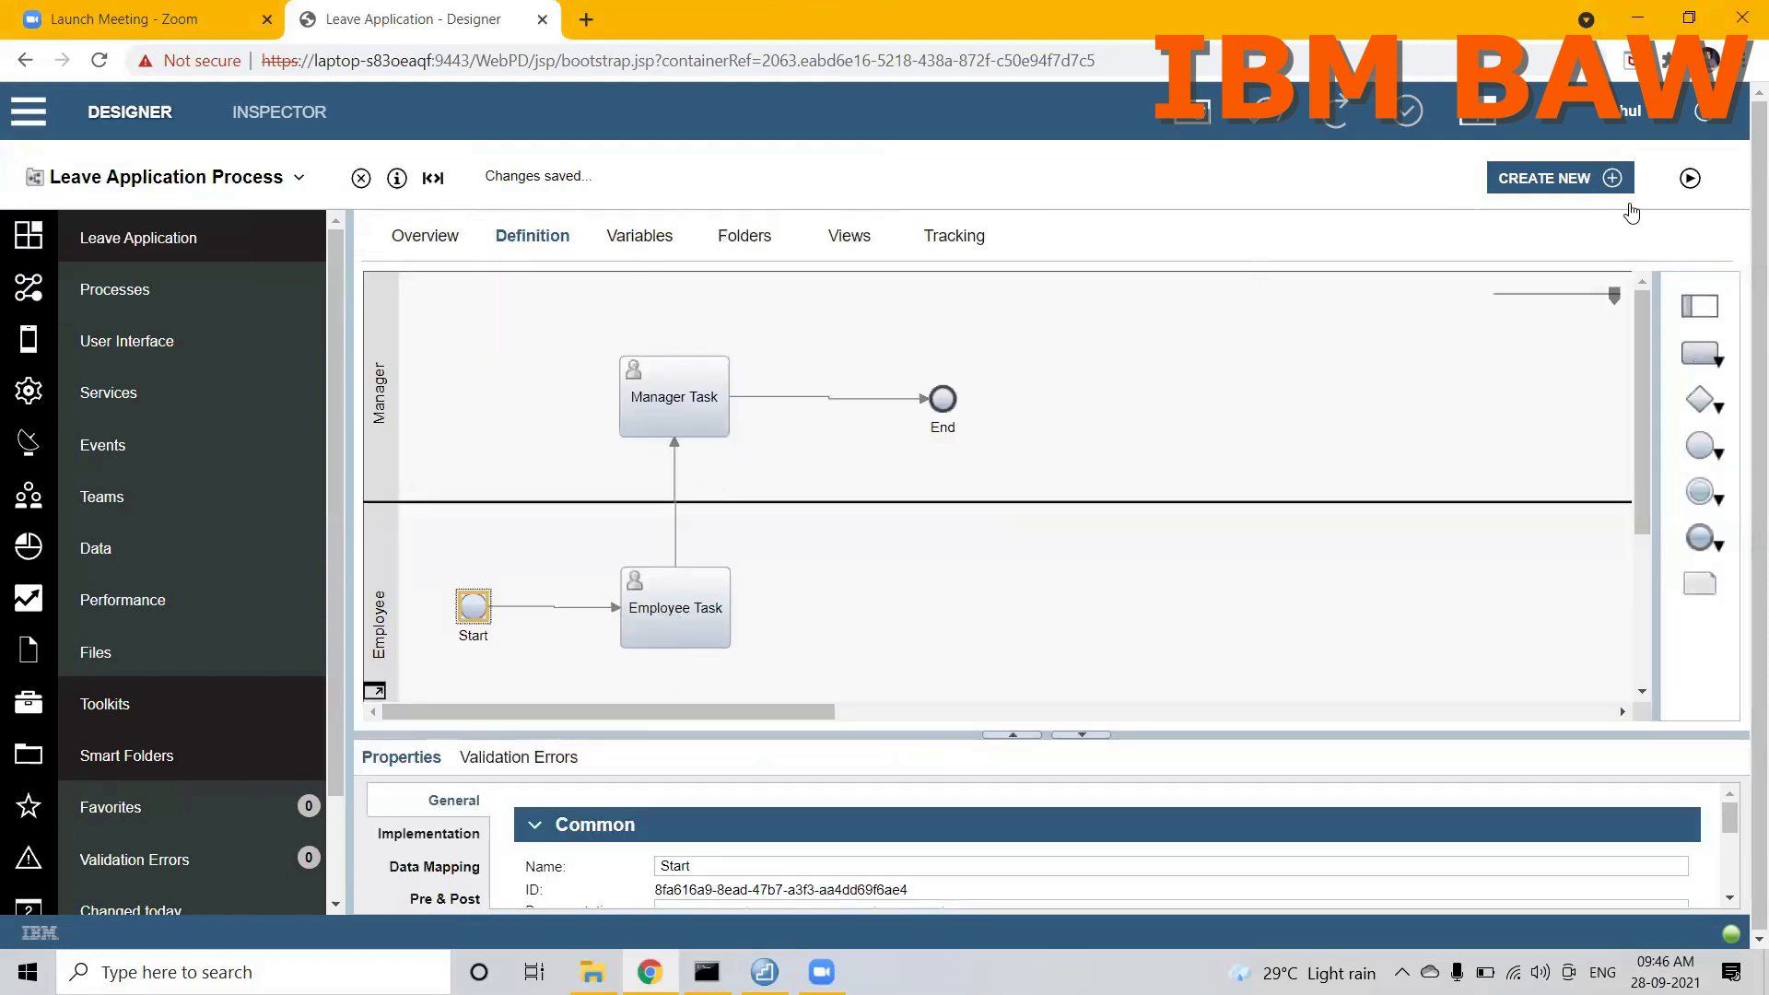
{"action": "left_click", "coordinate": [1690, 178]}
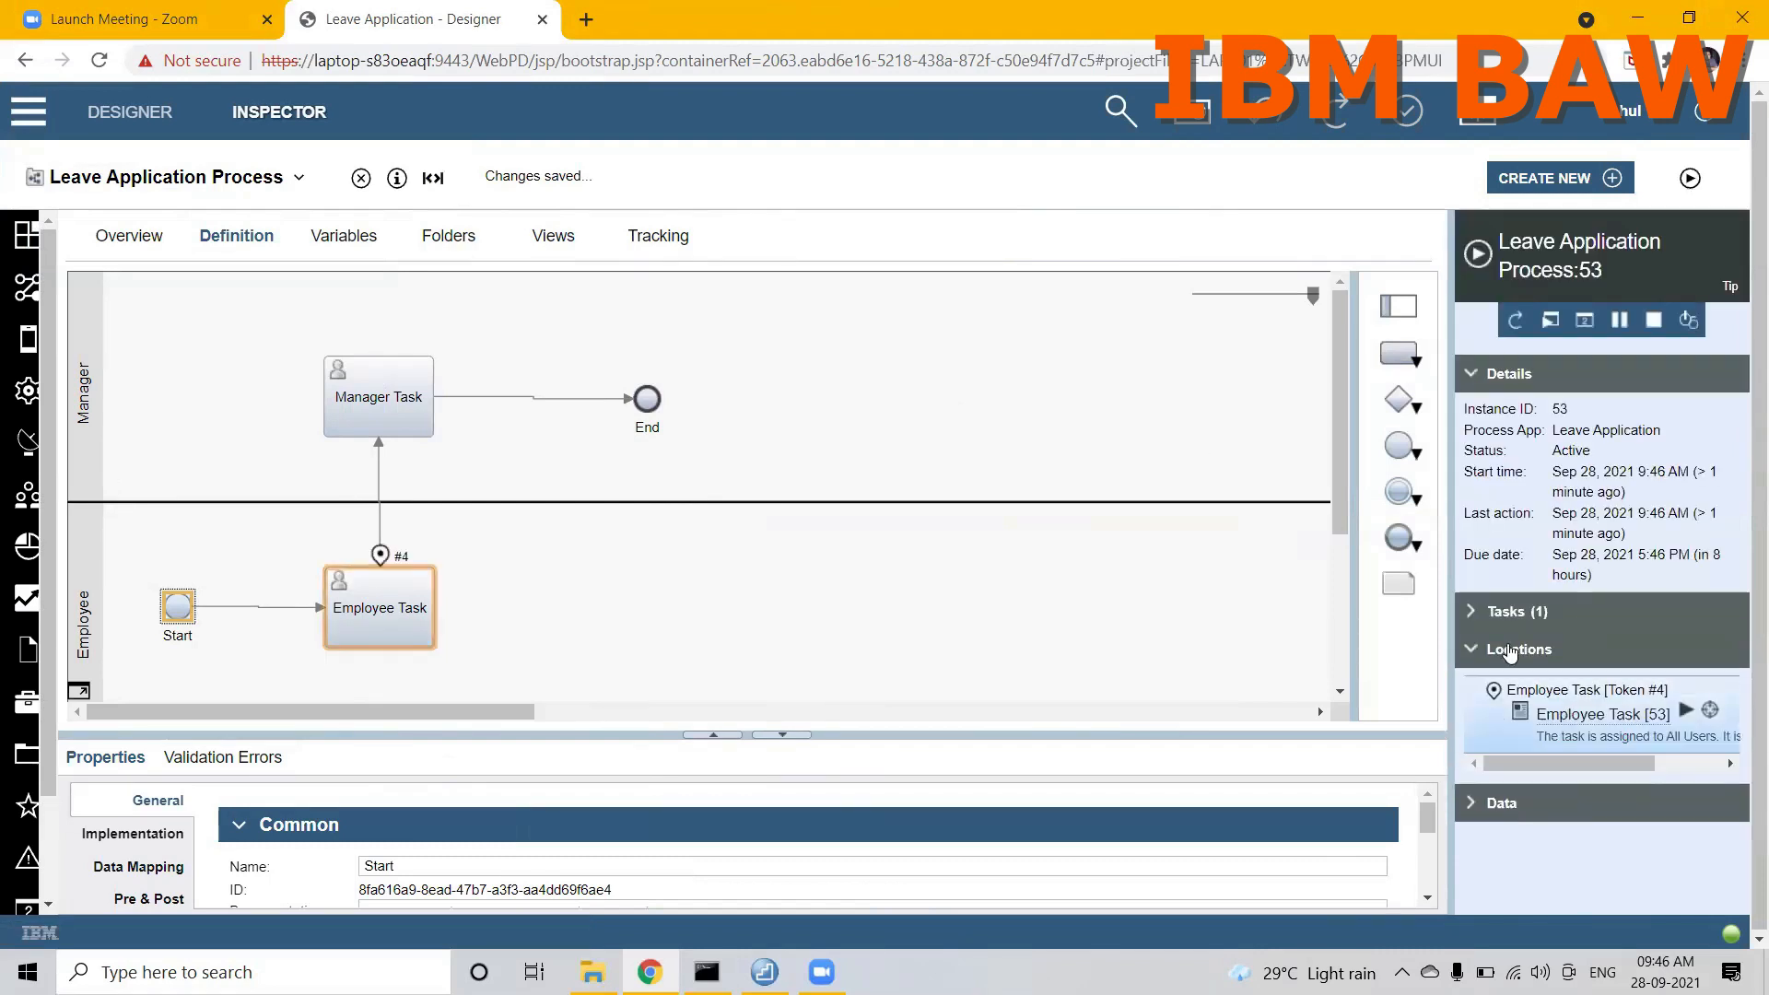
{"action": "left_click", "coordinate": [1471, 613]}
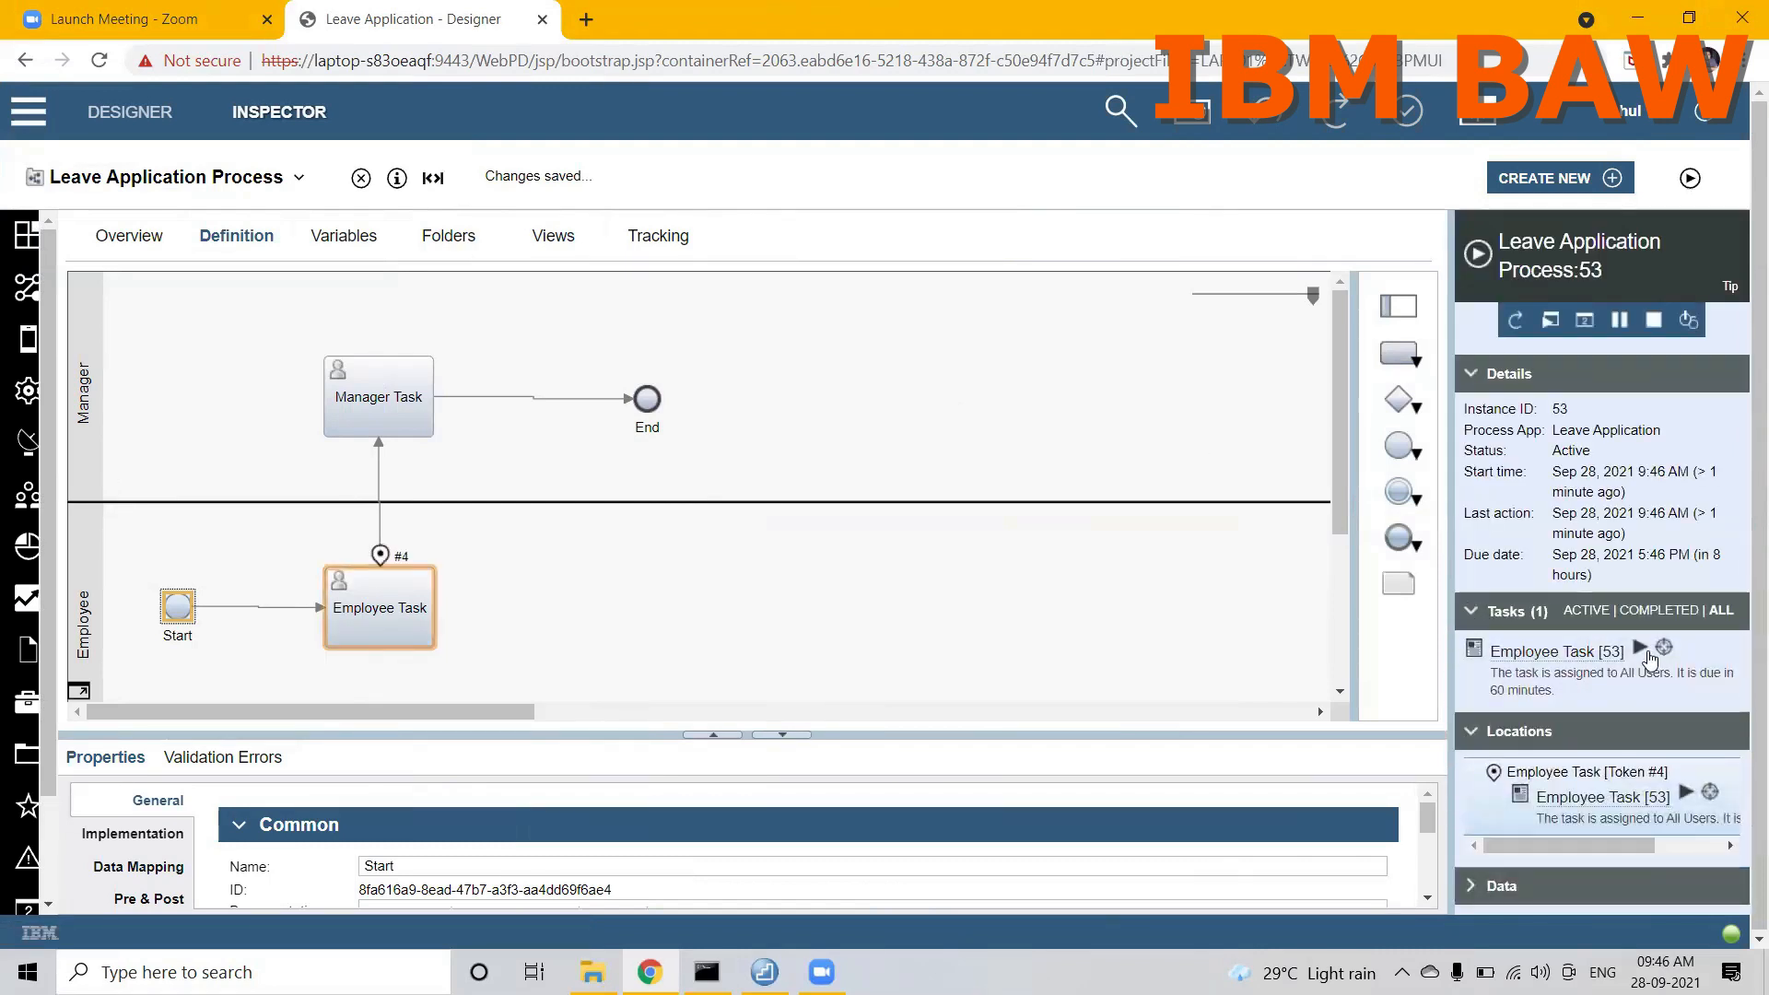
{"action": "left_click", "coordinate": [1641, 648]}
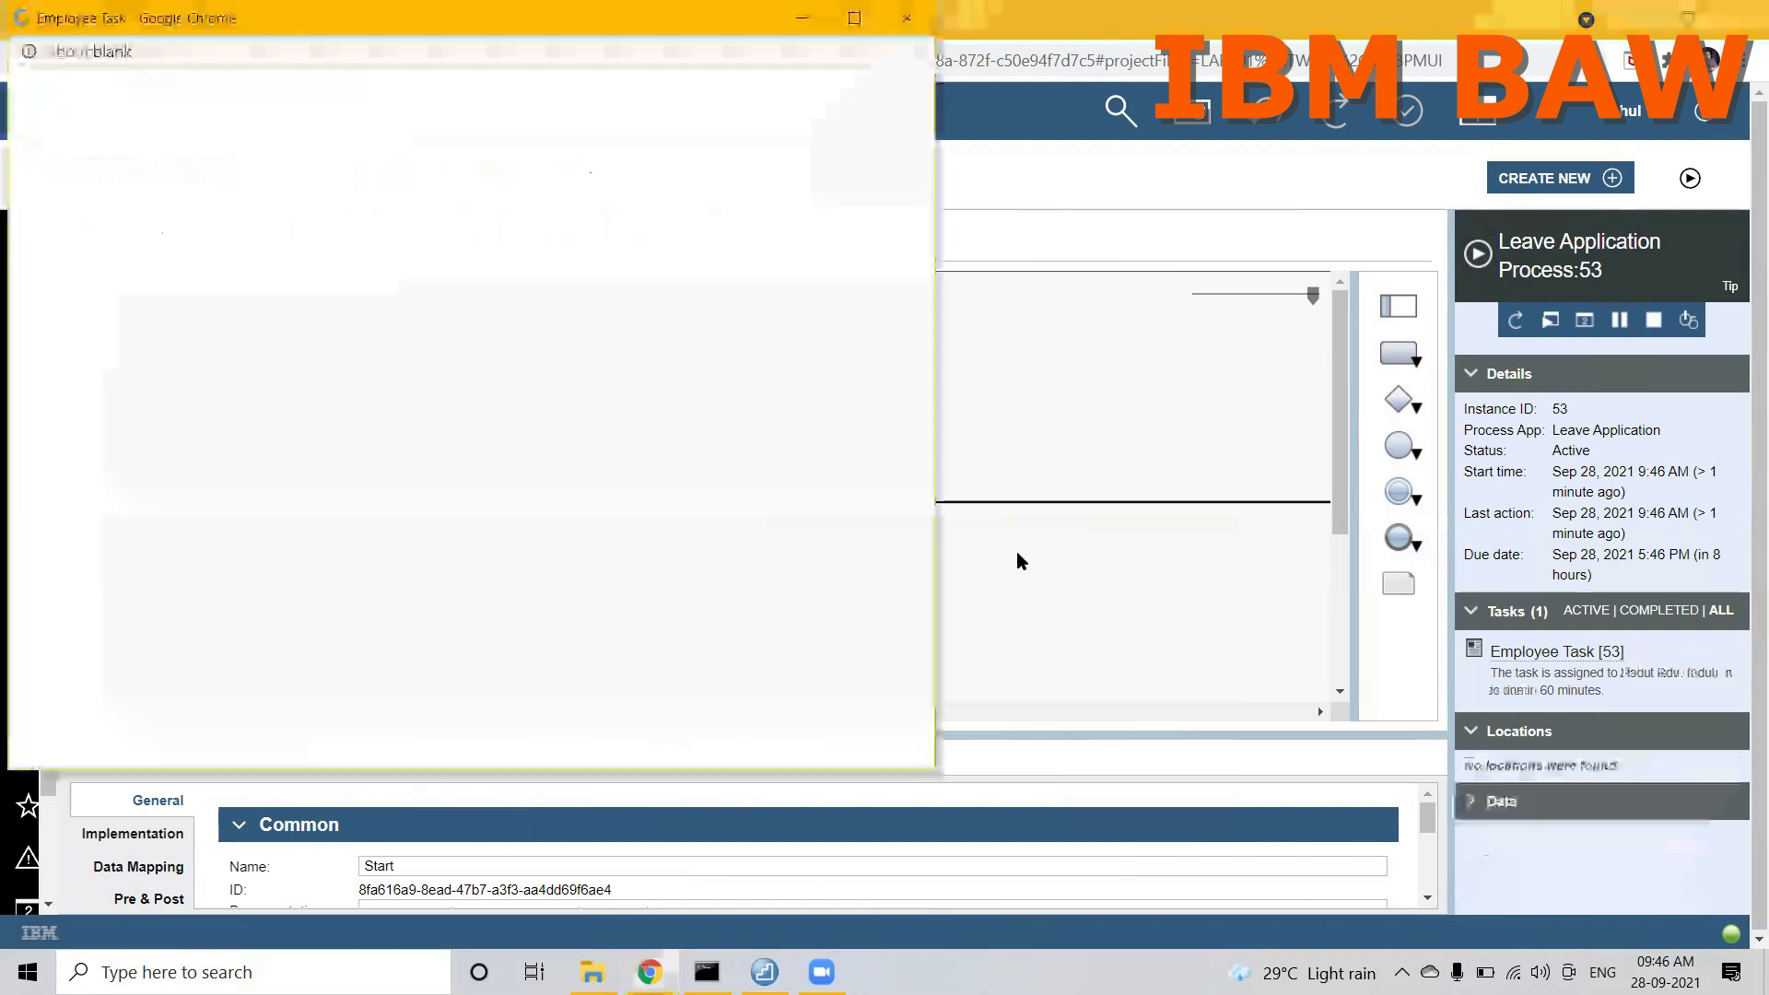
{"action": "double_click", "coordinate": [317, 23]}
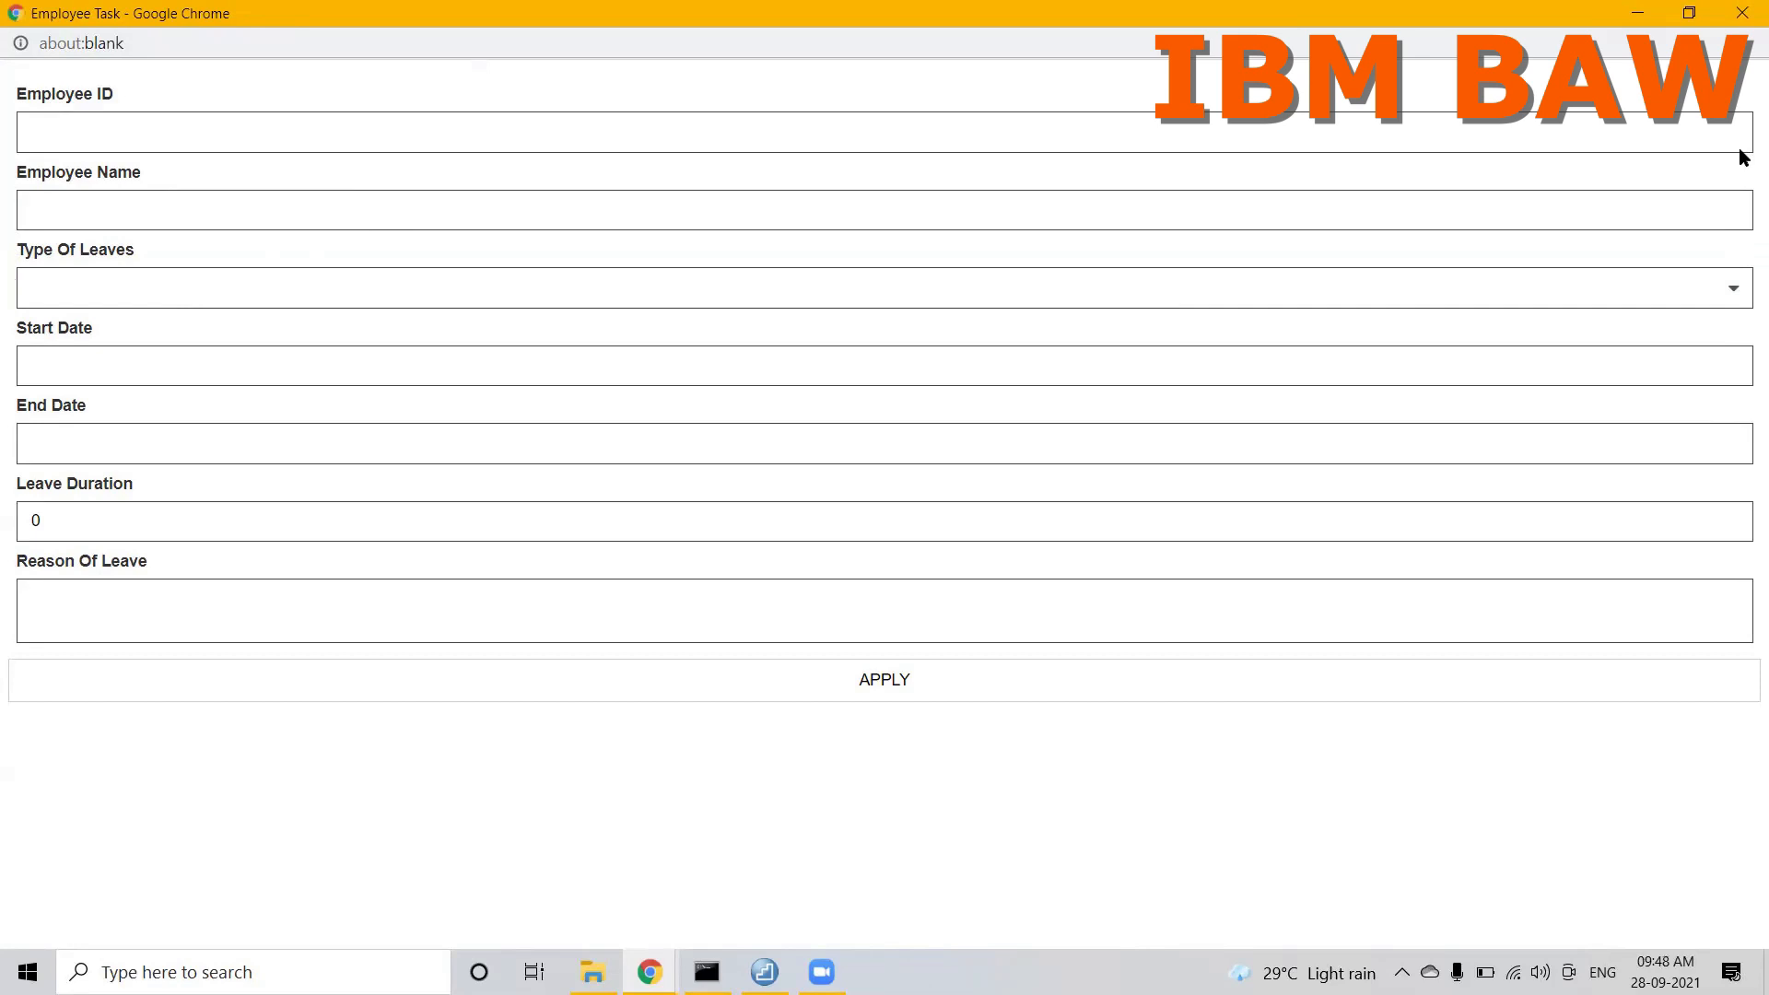
Step: Fill in the employee ID and the employee's full name on the leave form
{"action": "left_click", "coordinate": [555, 136]}
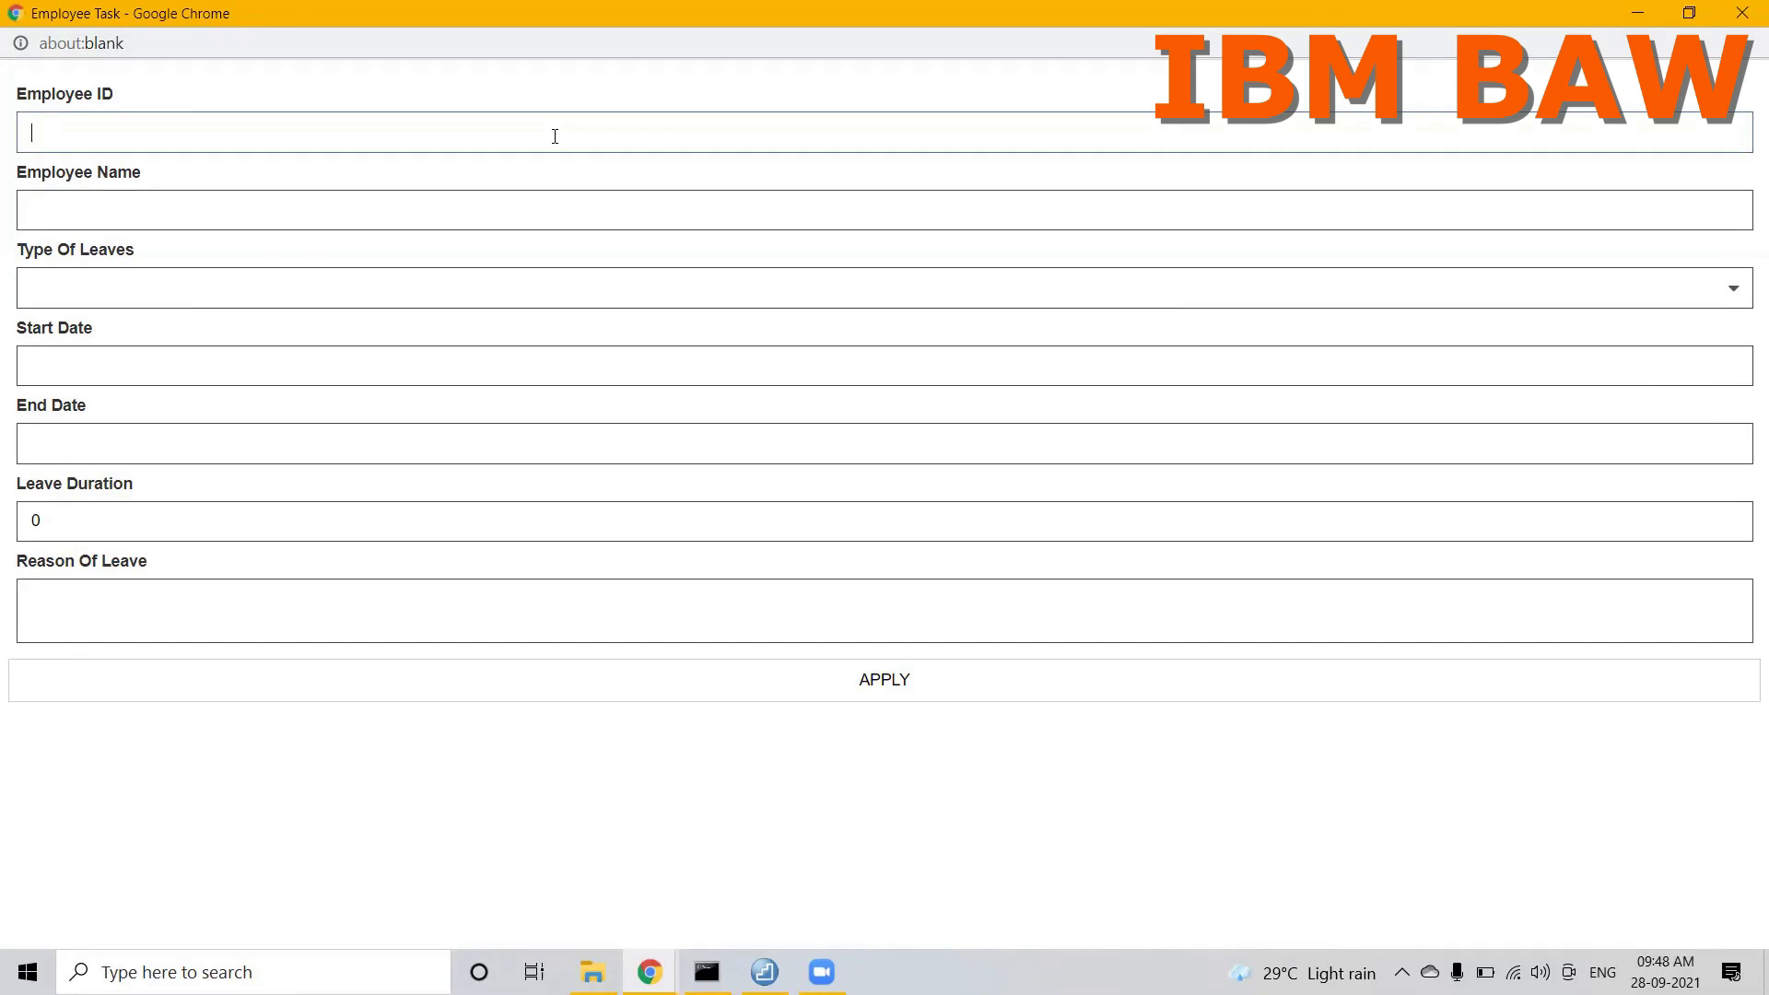
{"action": "type", "text": "Rah"}
{"action": "key", "text": "BackSpace"}
{"action": "key", "text": "BackSpace"}
{"action": "key", "text": "BackSpace"}
{"action": "key", "text": "BackSpace"}
{"action": "type", "text": "23908"}
{"action": "key", "text": "Tab"}
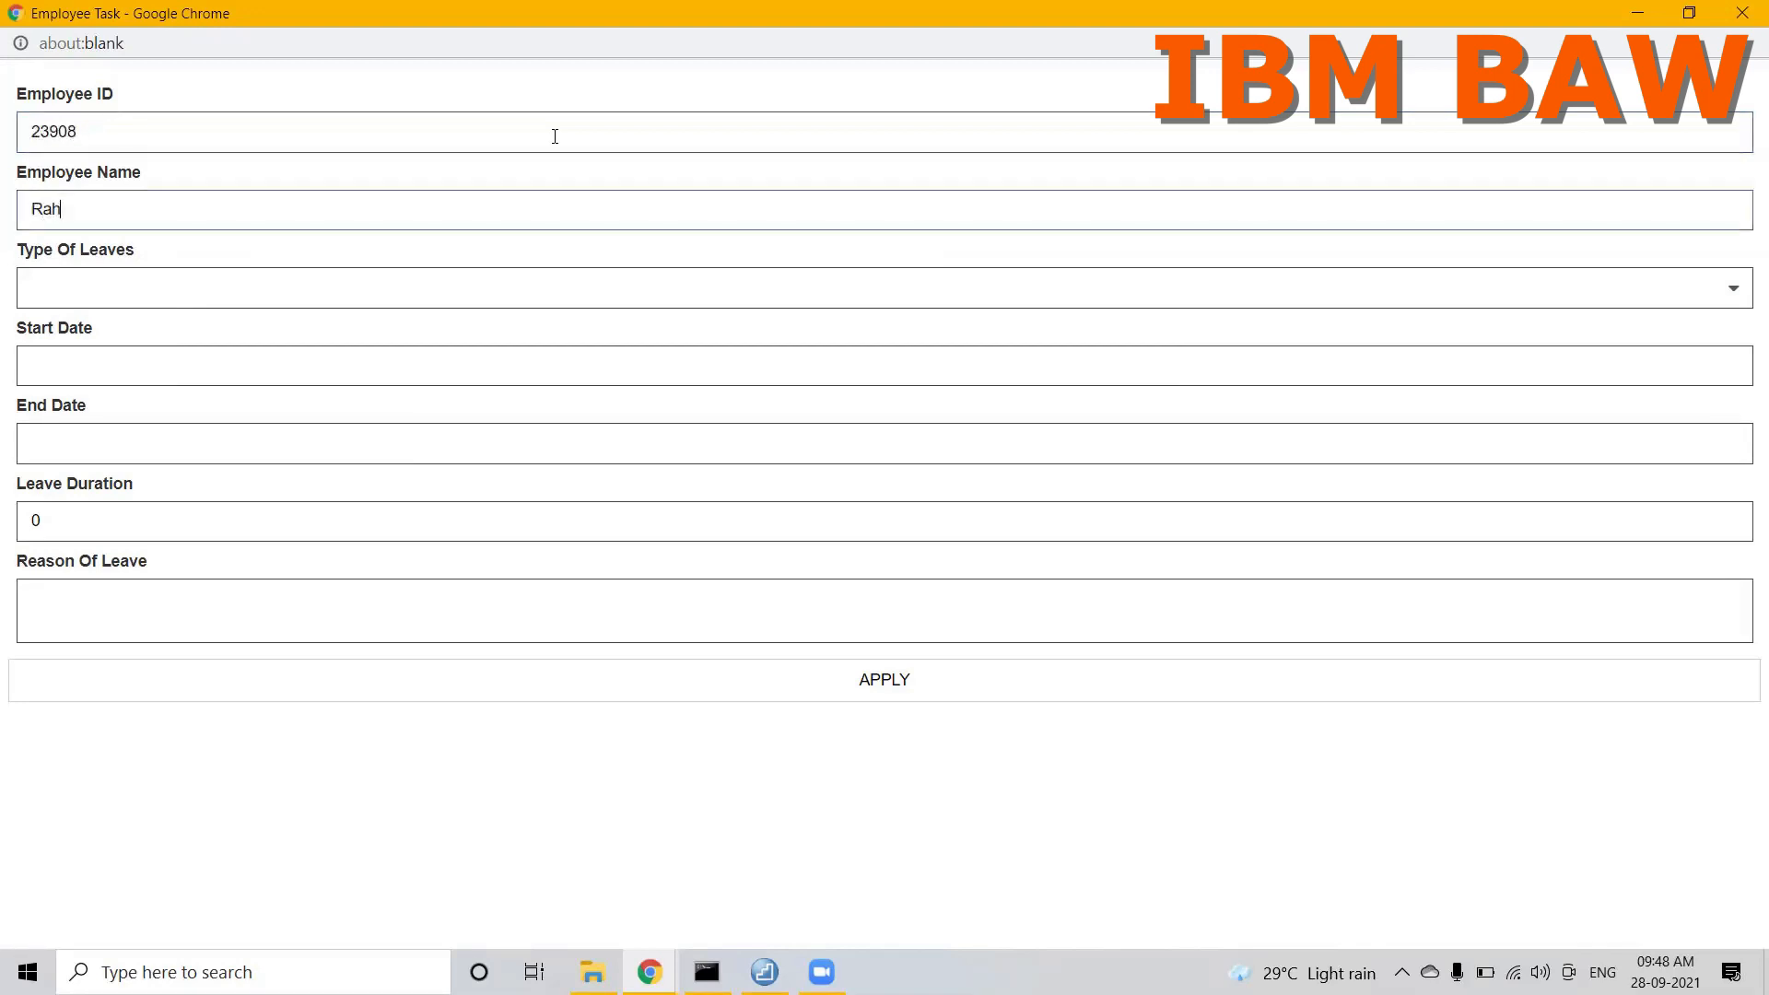
{"action": "key", "text": "Tab"}
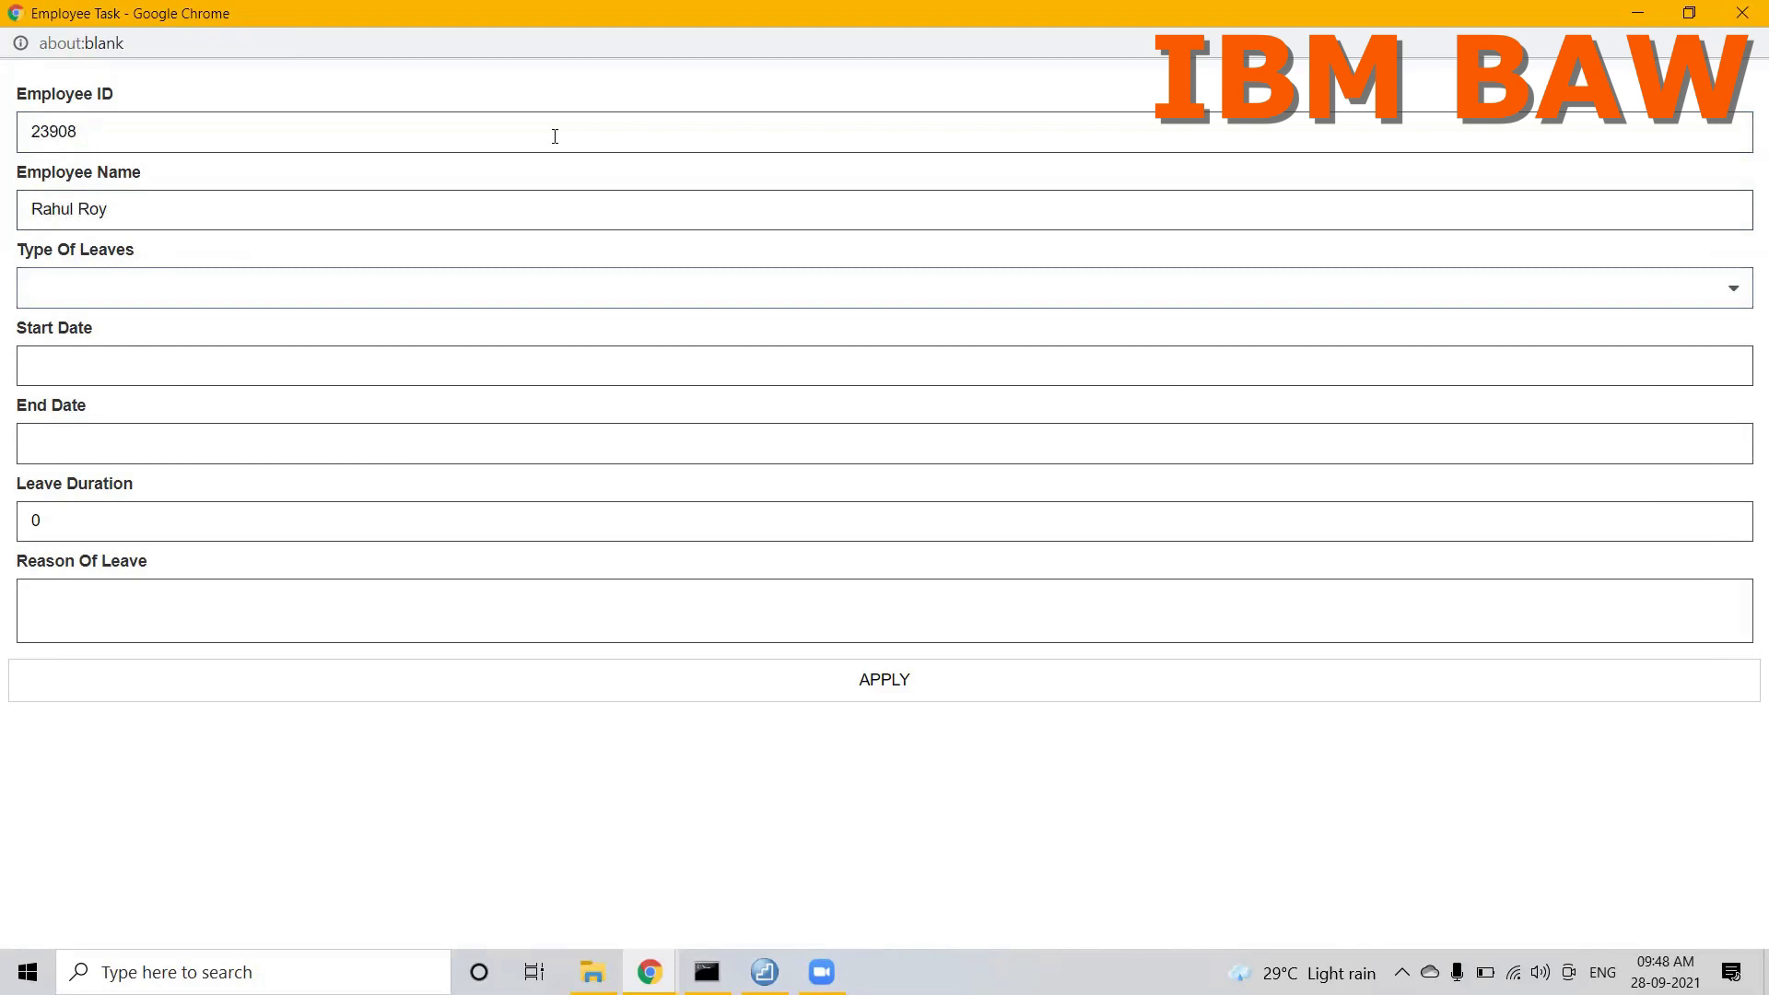
Step: Choose Priviledge Leave as the leave type, with start date 9/16/2021 and end date 9/22/2021
{"action": "left_click", "coordinate": [454, 288]}
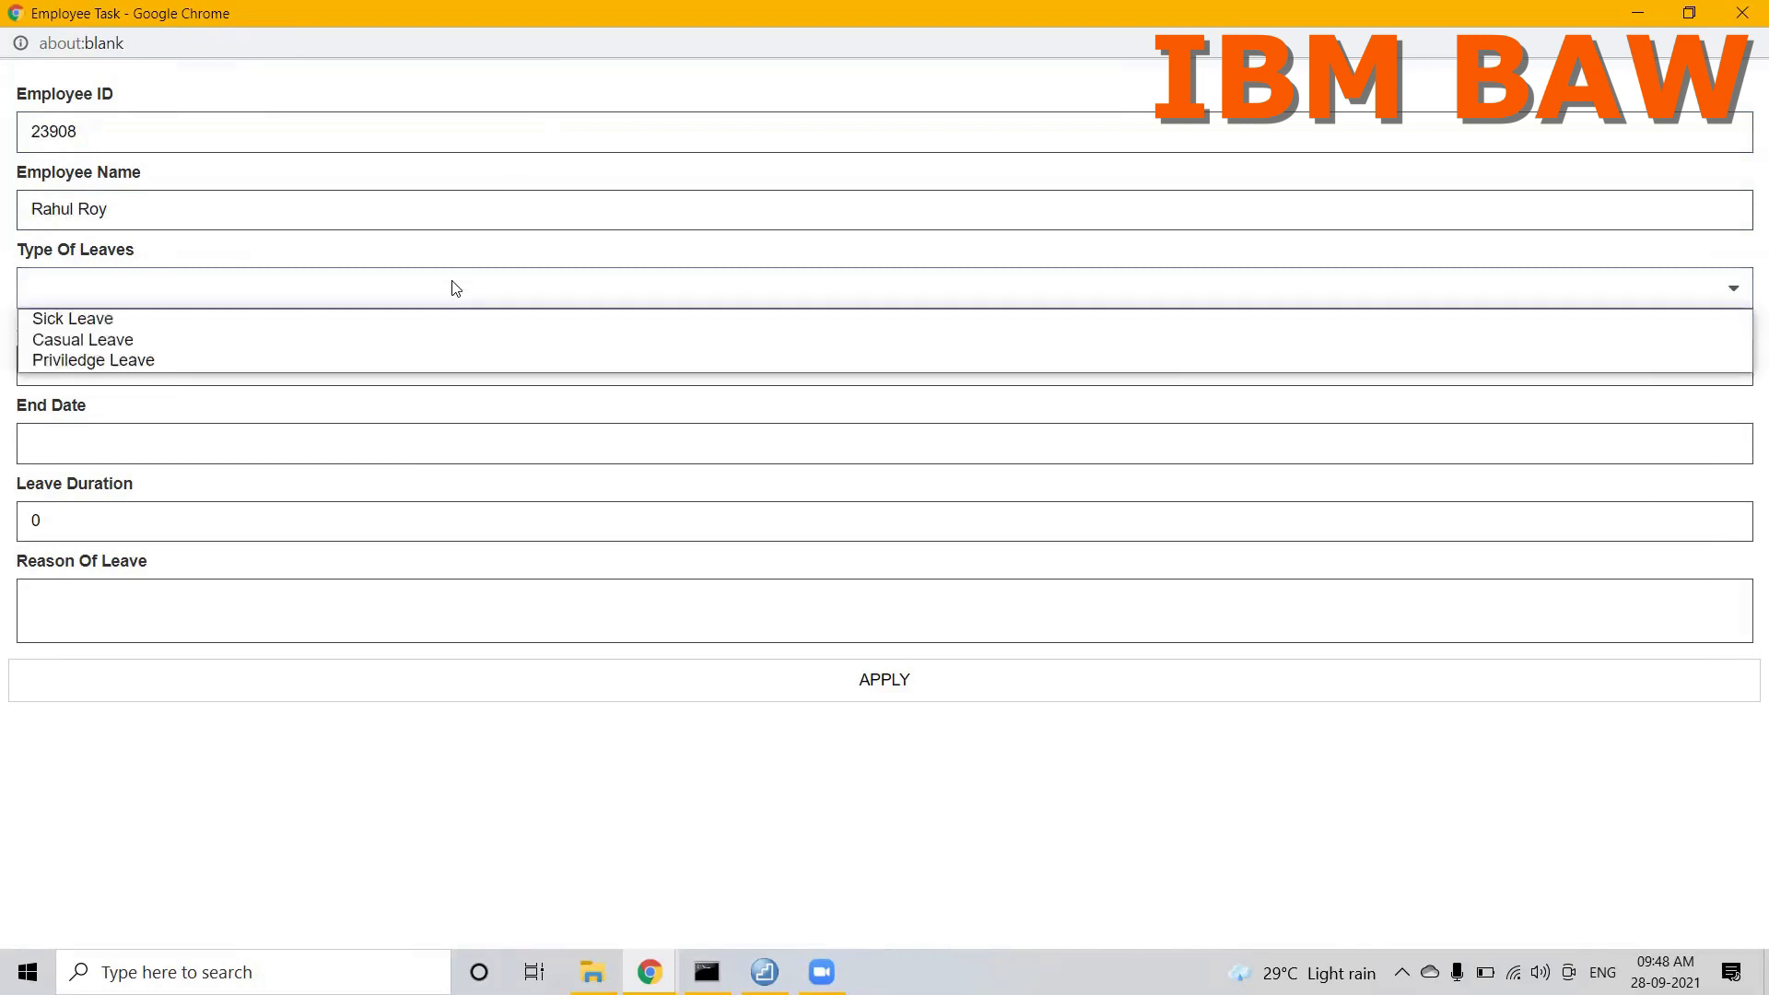
{"action": "left_click", "coordinate": [281, 361]}
{"action": "left_click", "coordinate": [229, 367]}
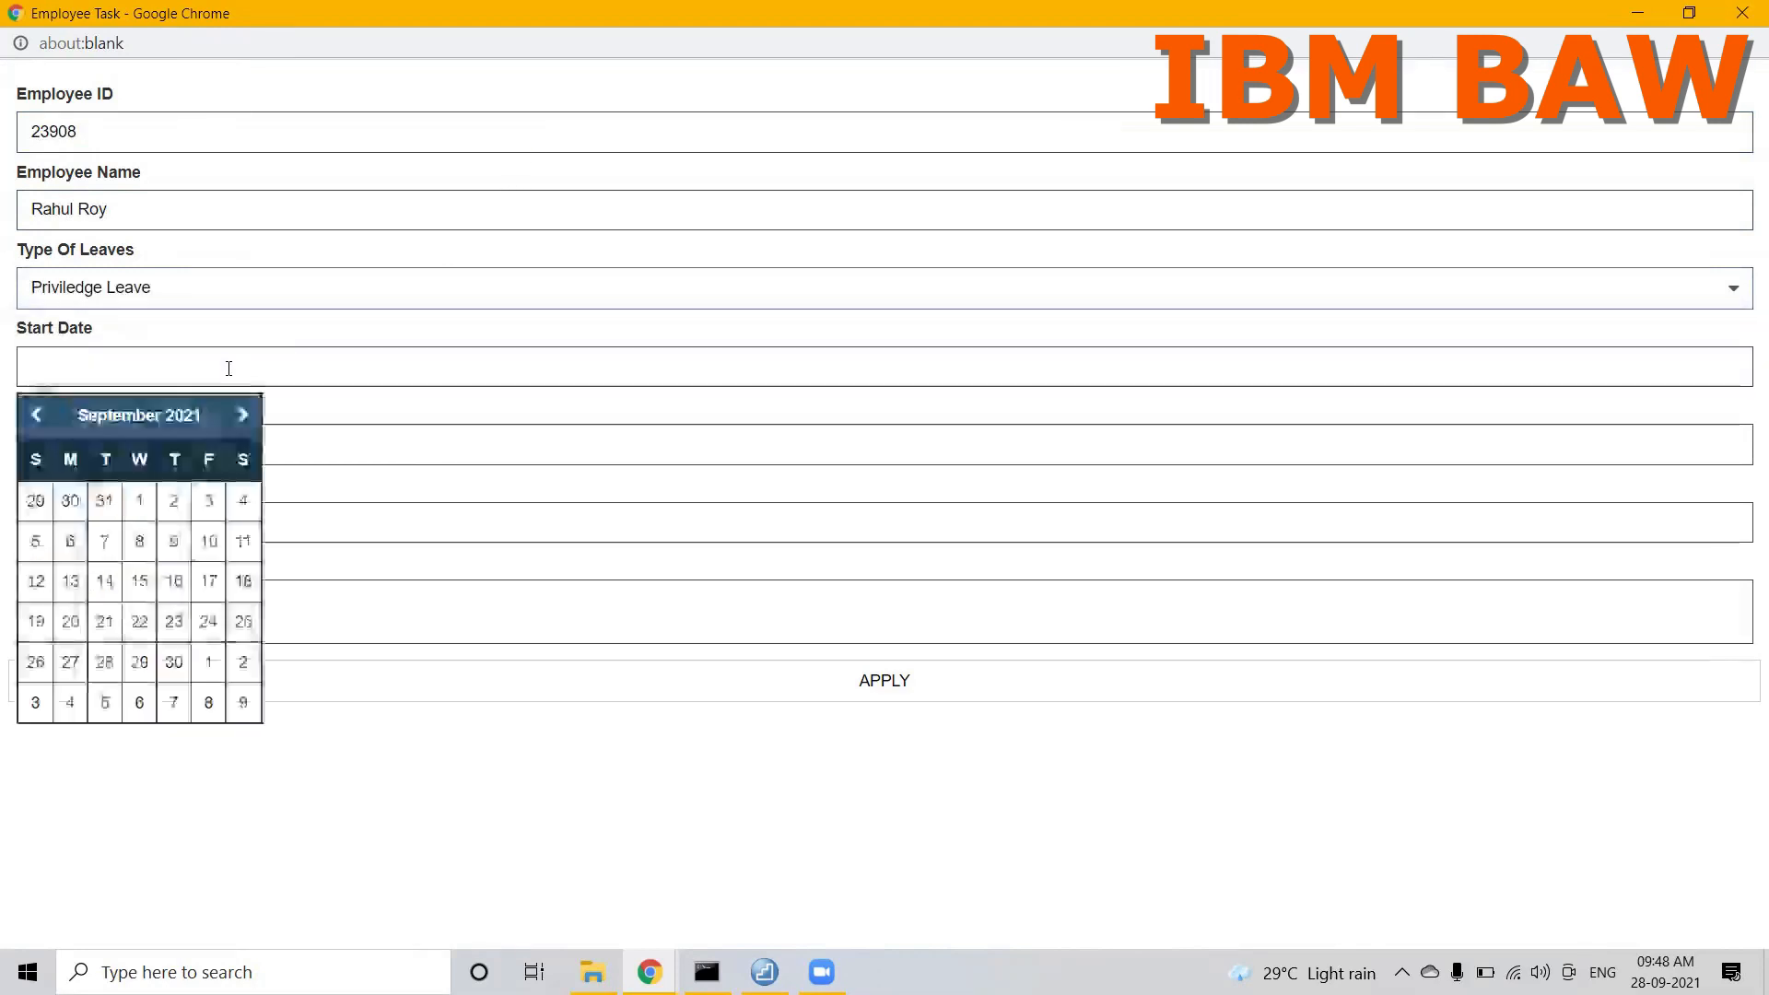
{"action": "left_click", "coordinate": [175, 582]}
{"action": "left_click", "coordinate": [96, 449]}
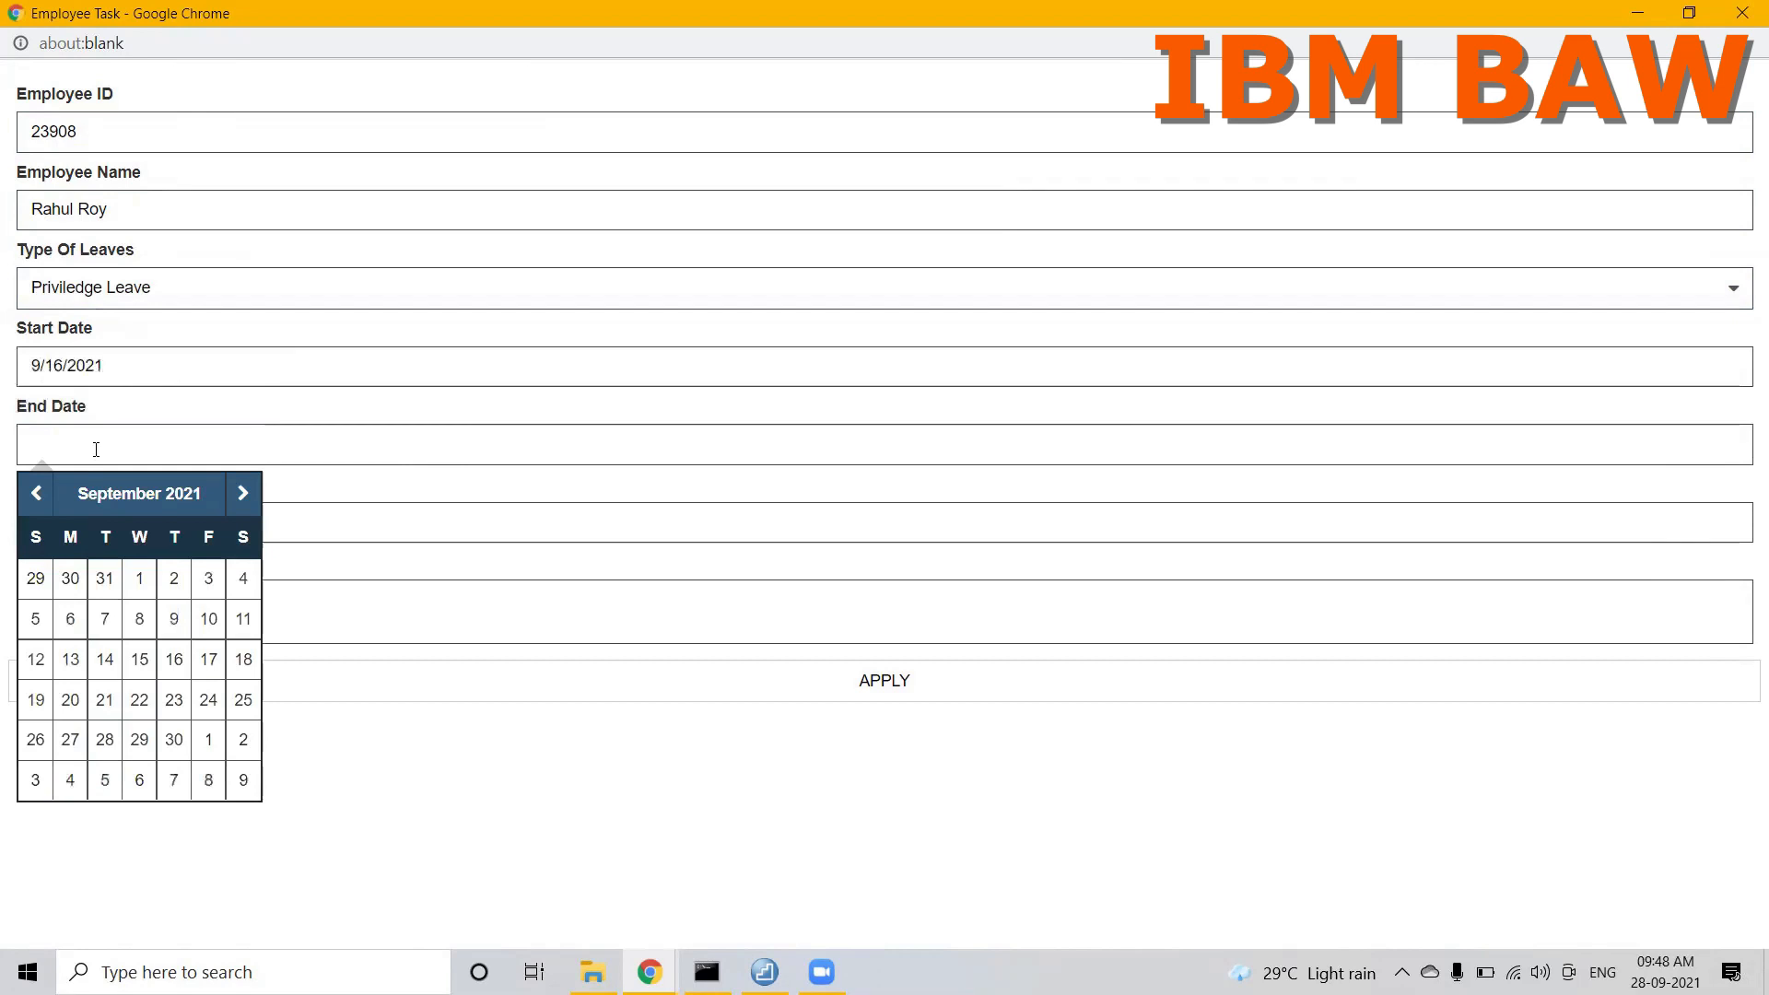
{"action": "left_click", "coordinate": [136, 705]}
Step: Submit the leave application with a leave duration of 4 and Vacation as the reason
{"action": "left_click", "coordinate": [68, 512]}
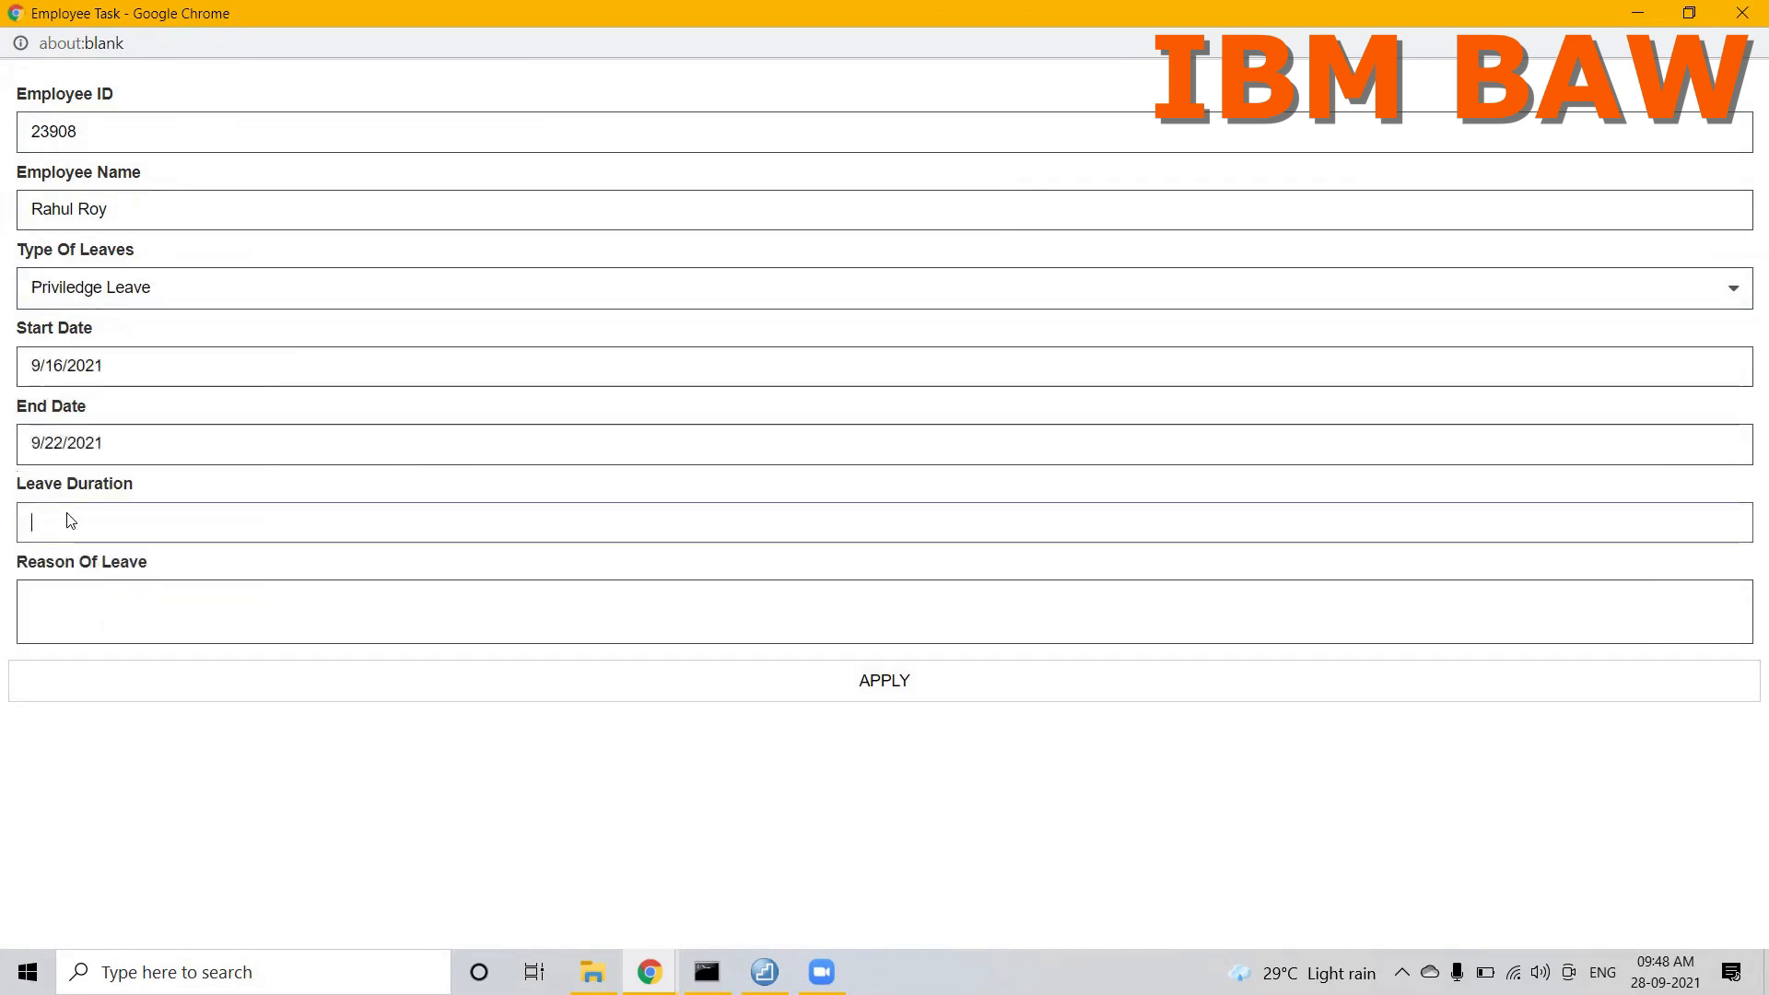
{"action": "left_click", "coordinate": [55, 523]}
{"action": "left_click_drag", "start_coordinate": [136, 489], "coordinate": [13, 495]}
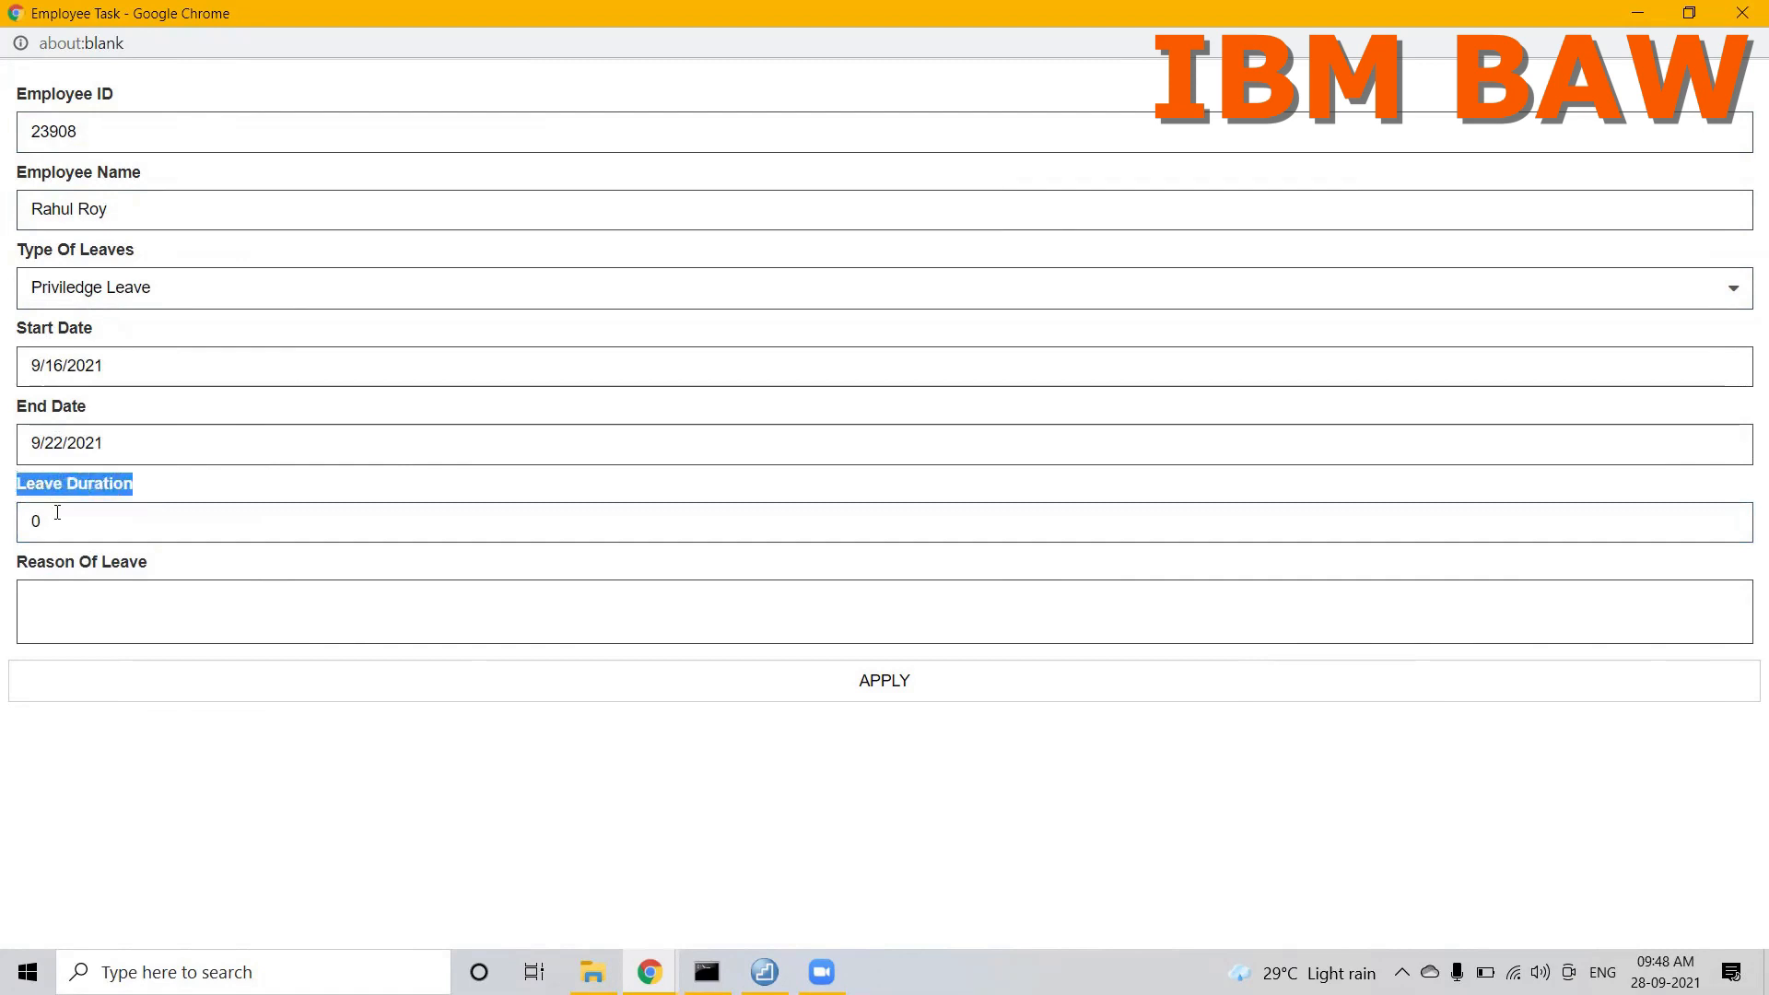
{"action": "left_click", "coordinate": [57, 512]}
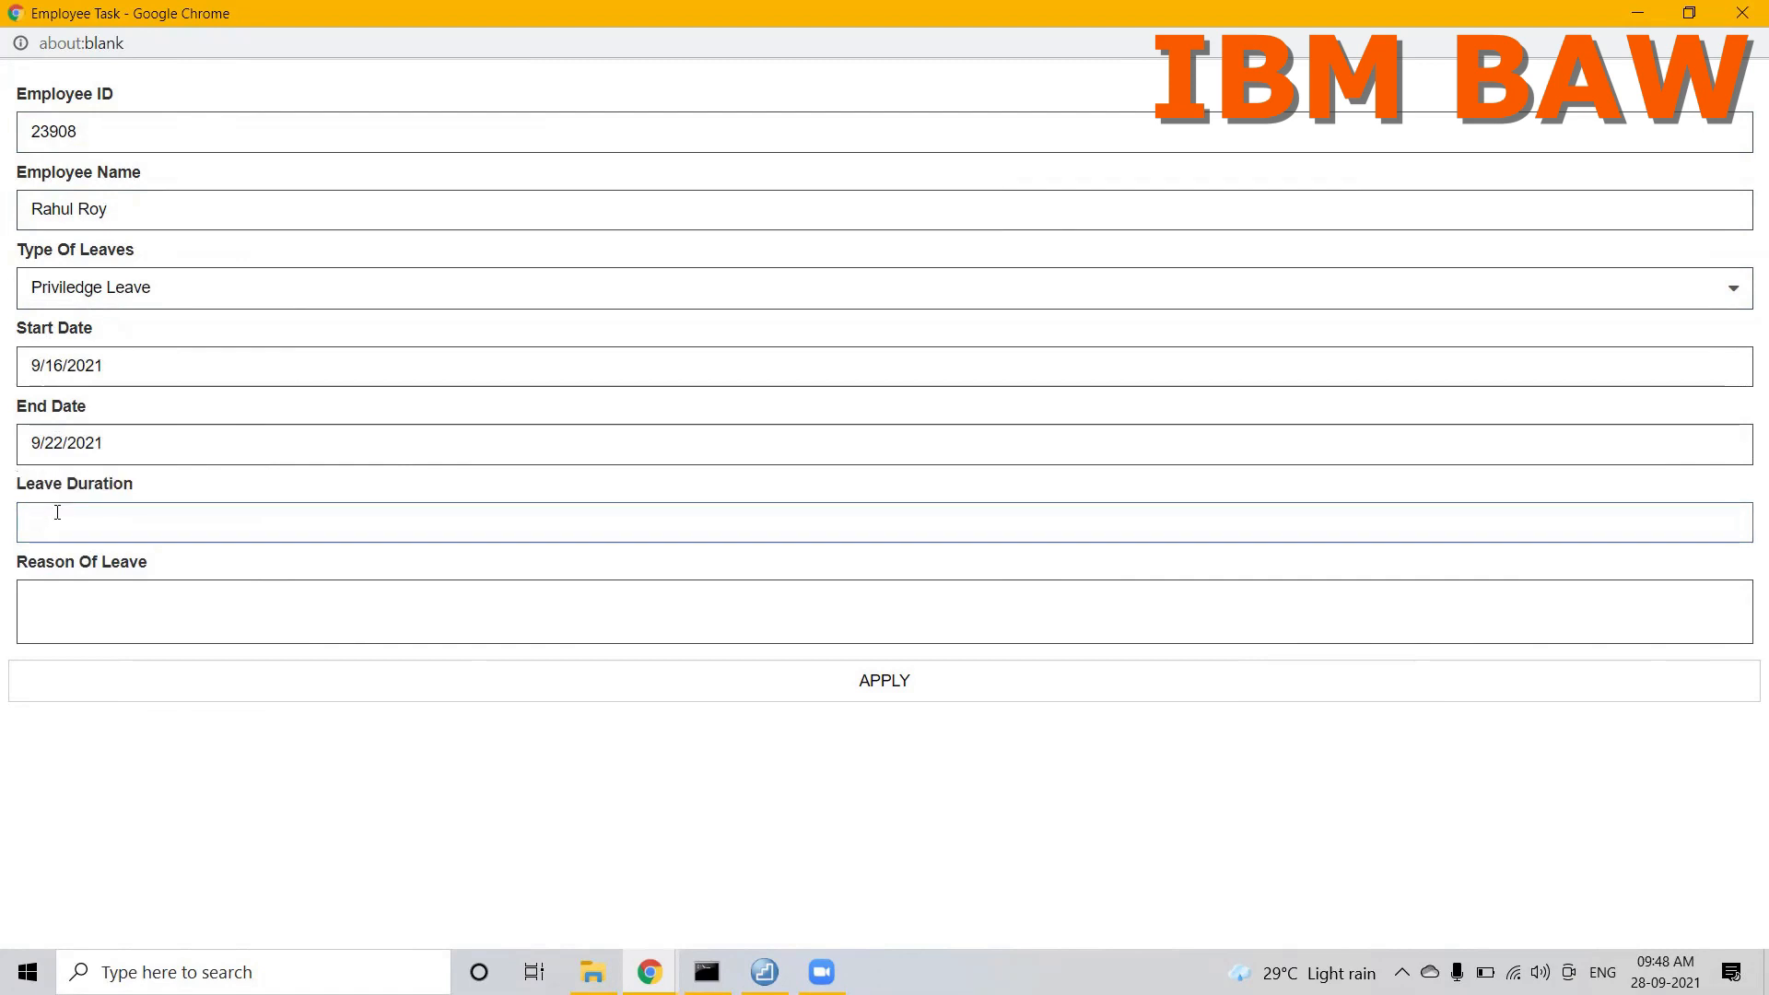
{"action": "left_click", "coordinate": [76, 604]}
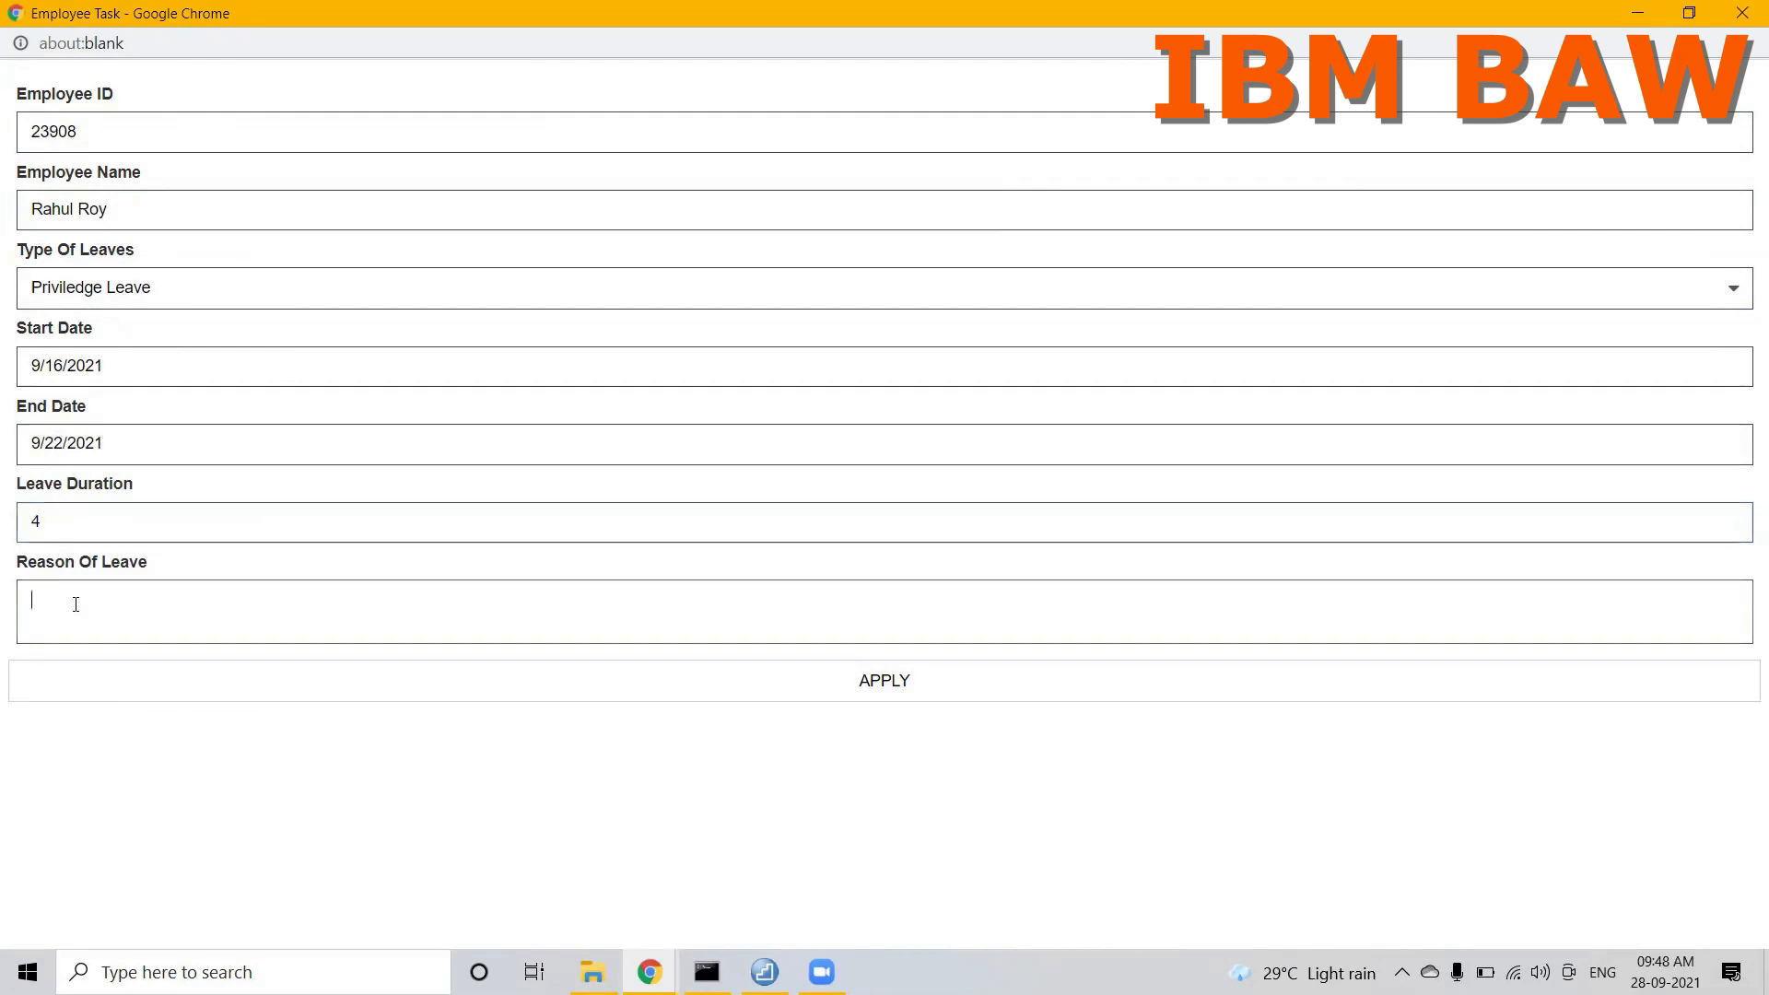
{"action": "type", "text": "Vacation"}
{"action": "left_click", "coordinate": [717, 678]}
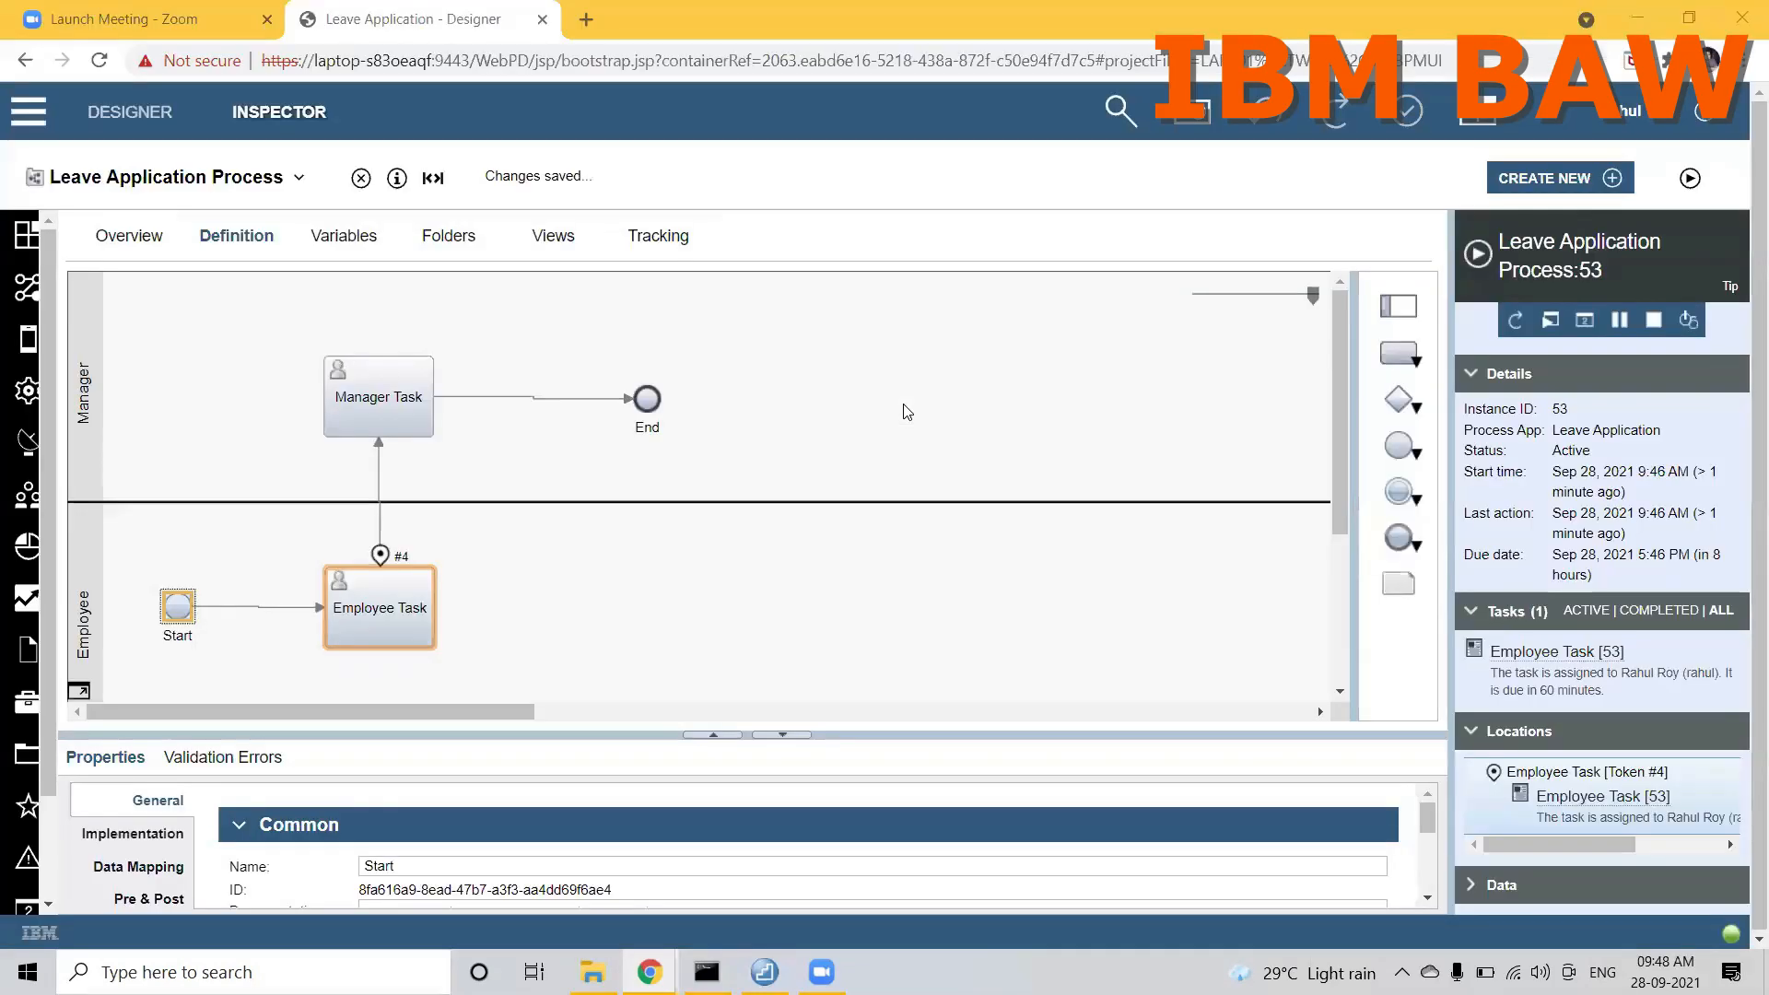
Step: Minimize the task form and inspect the APPLY connection and the coach's APPLY button in Employee CSHS
{"action": "left_click", "coordinate": [1638, 13]}
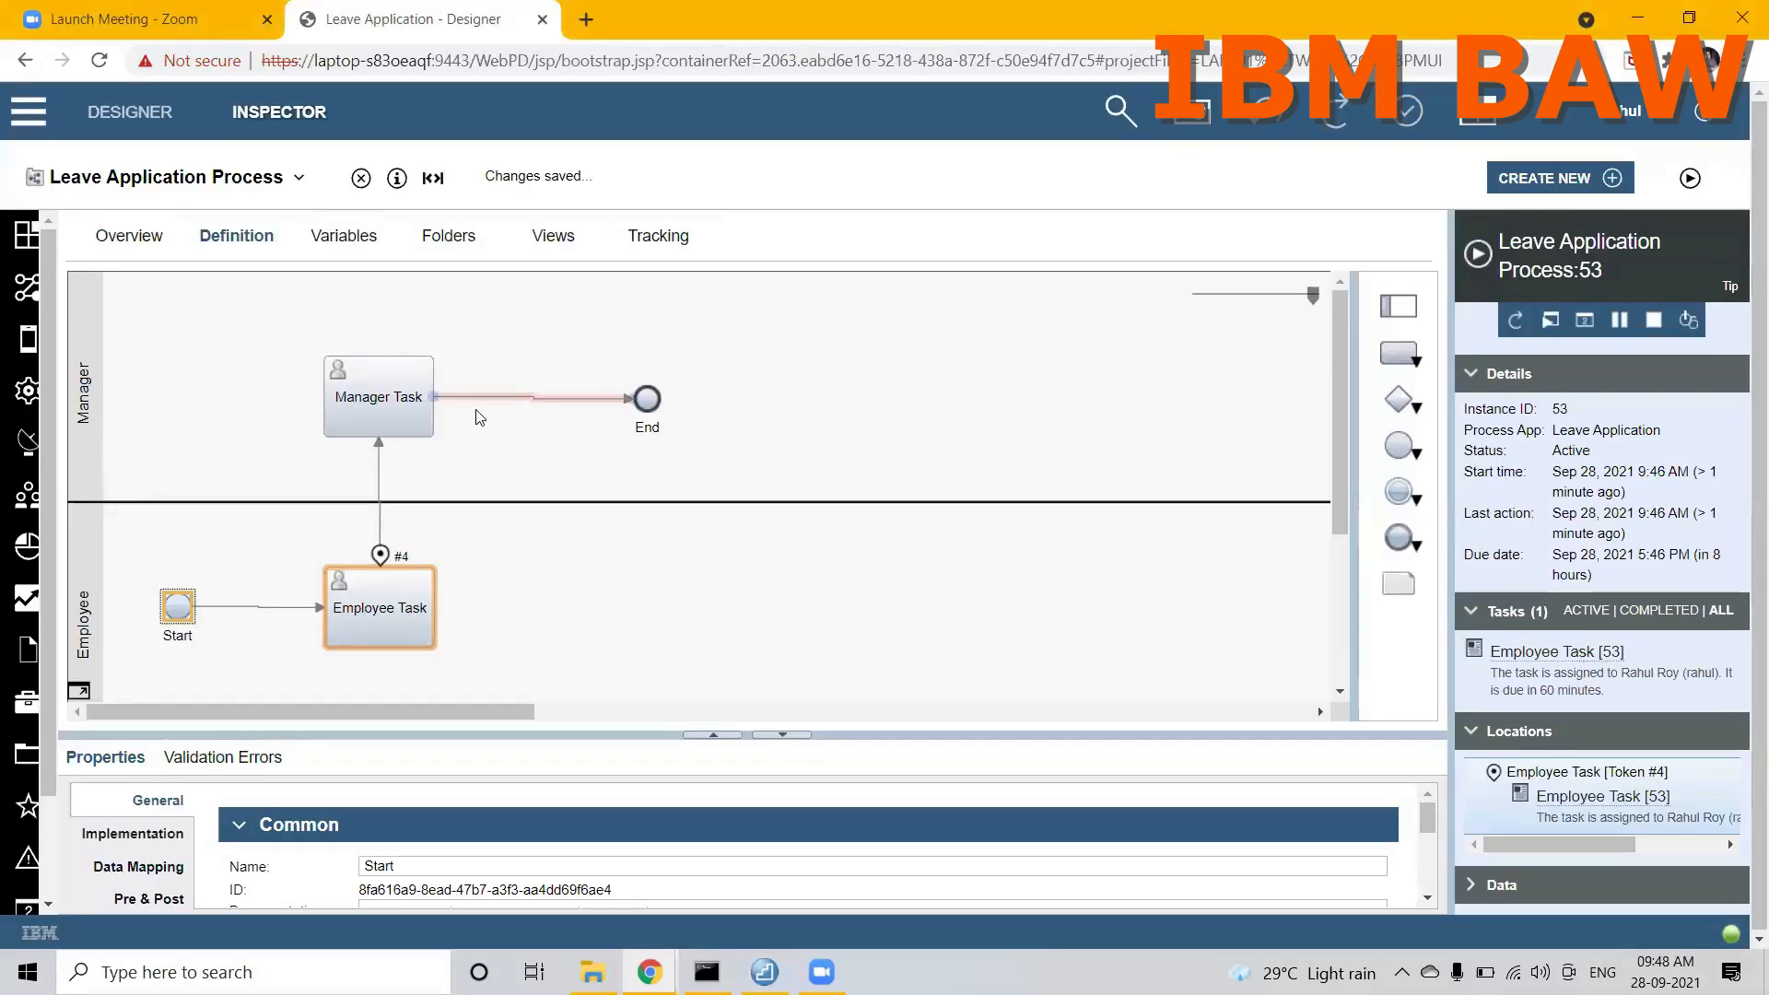
{"action": "left_click", "coordinate": [241, 180]}
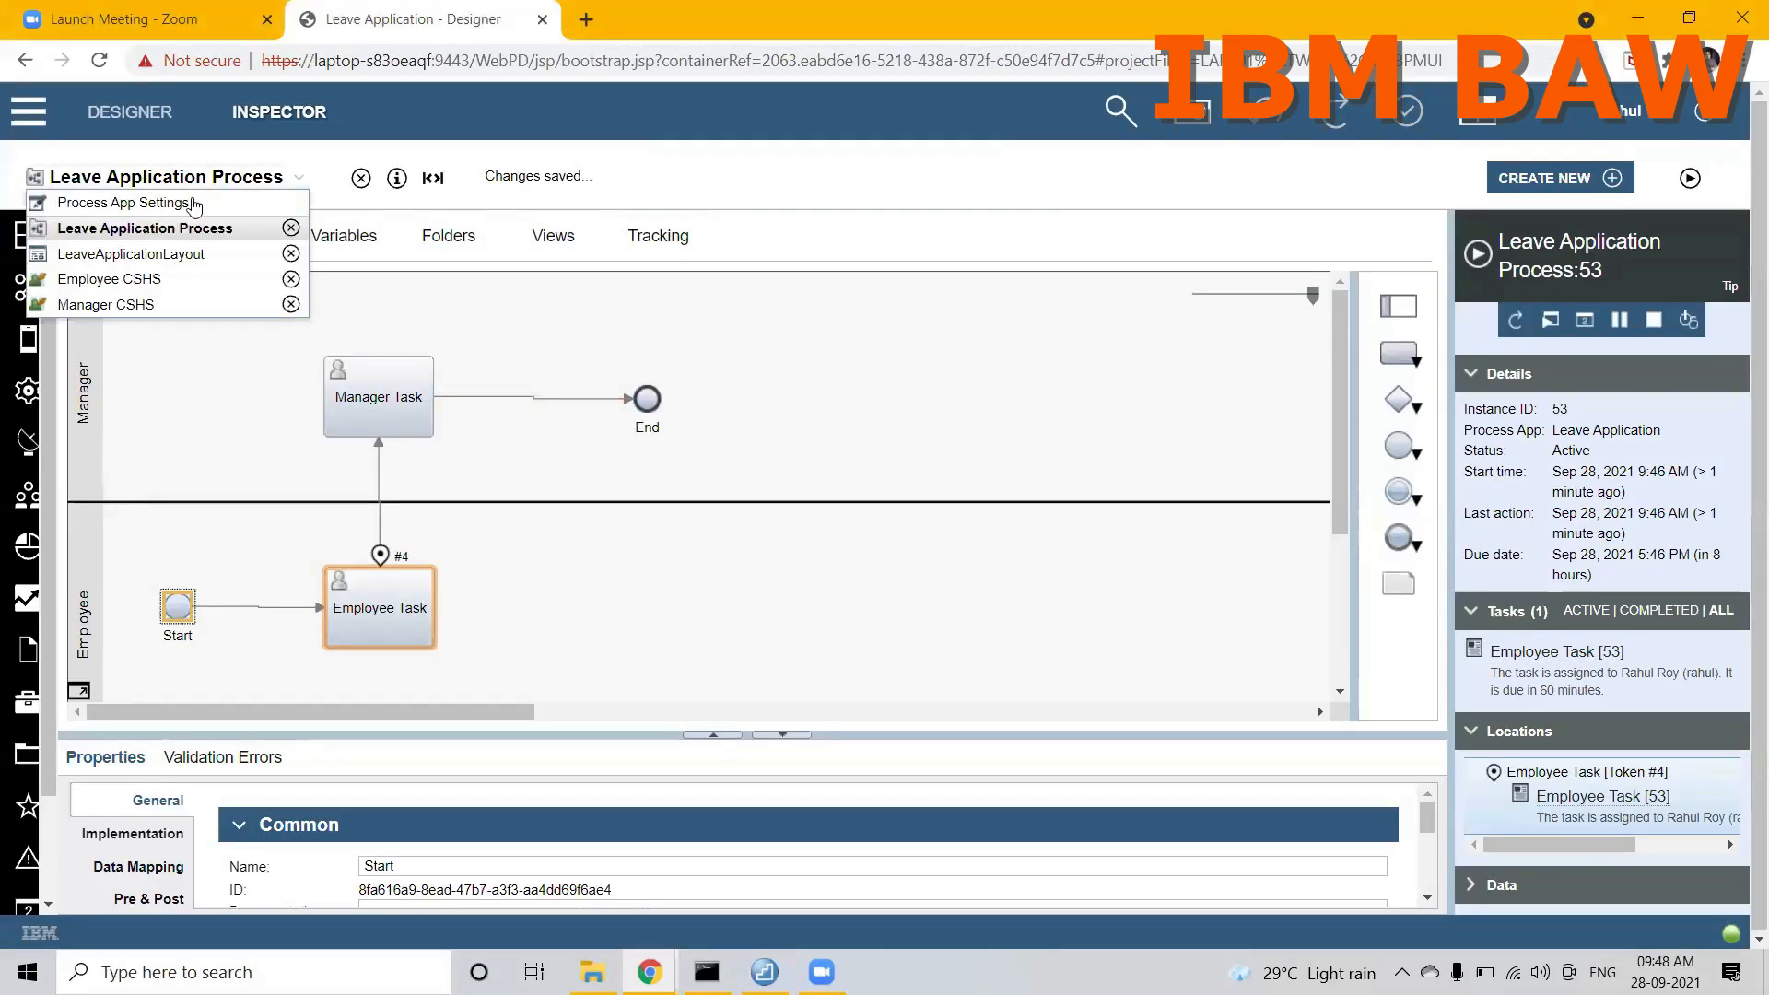
{"action": "left_click", "coordinate": [116, 281]}
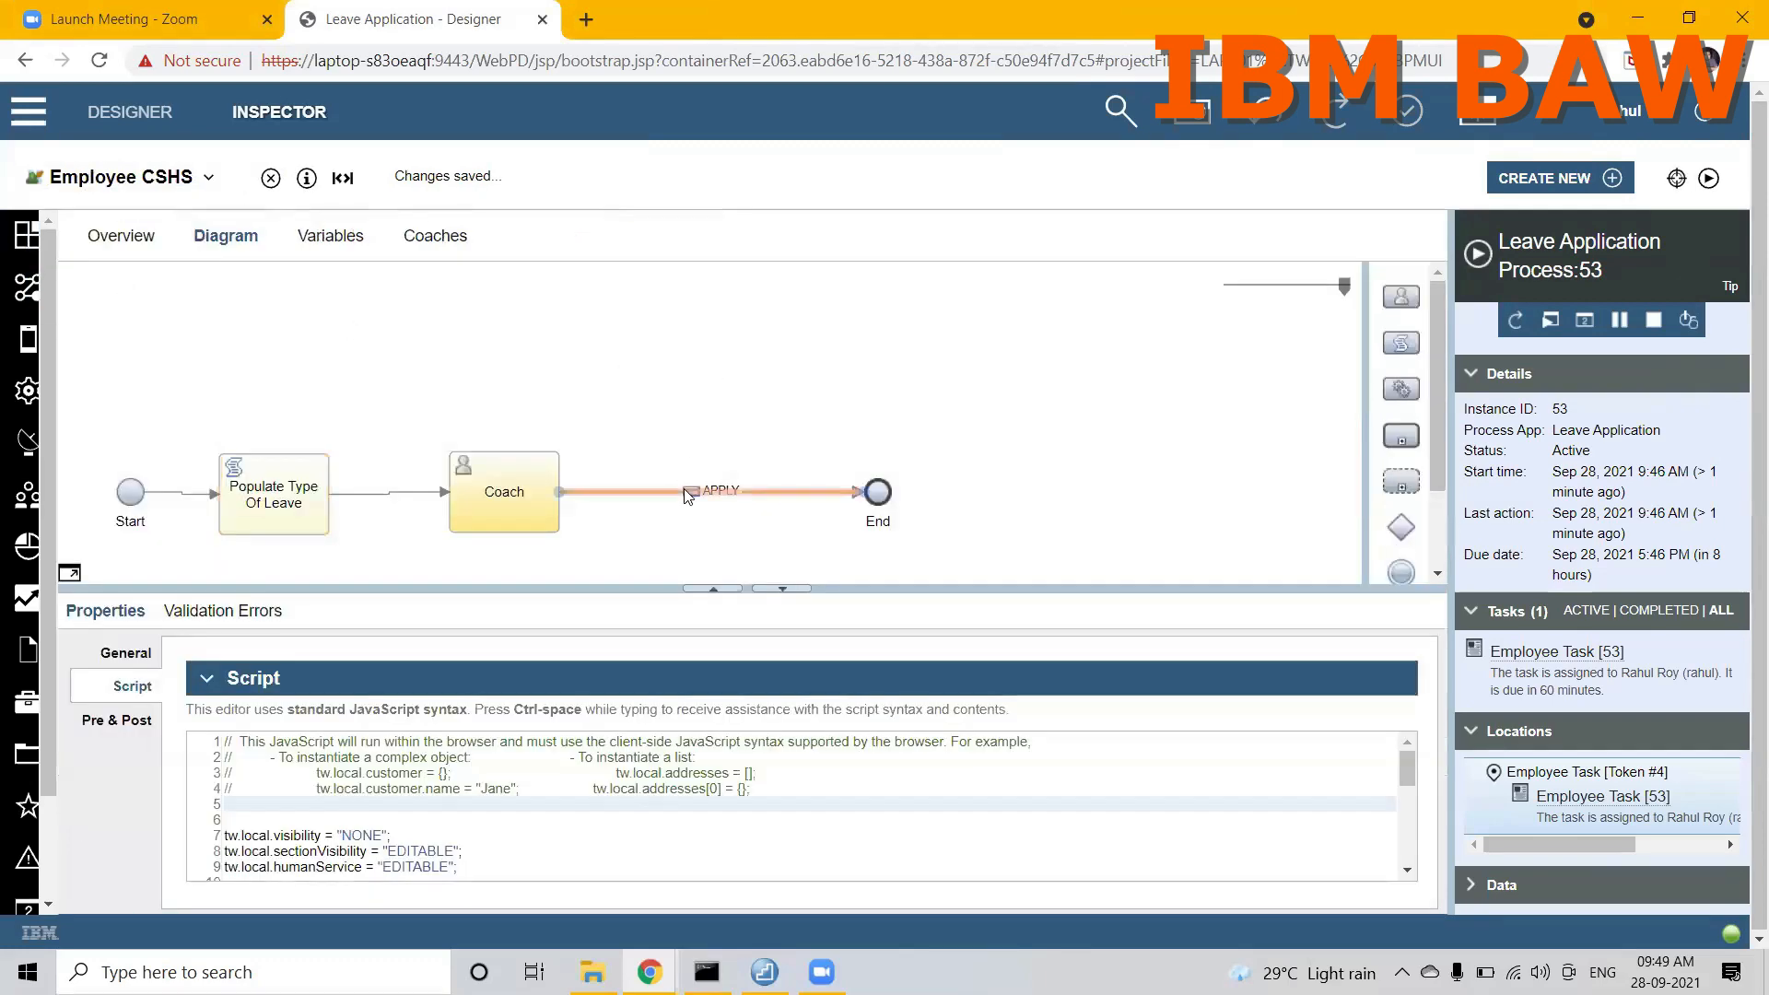
{"action": "left_click", "coordinate": [677, 499]}
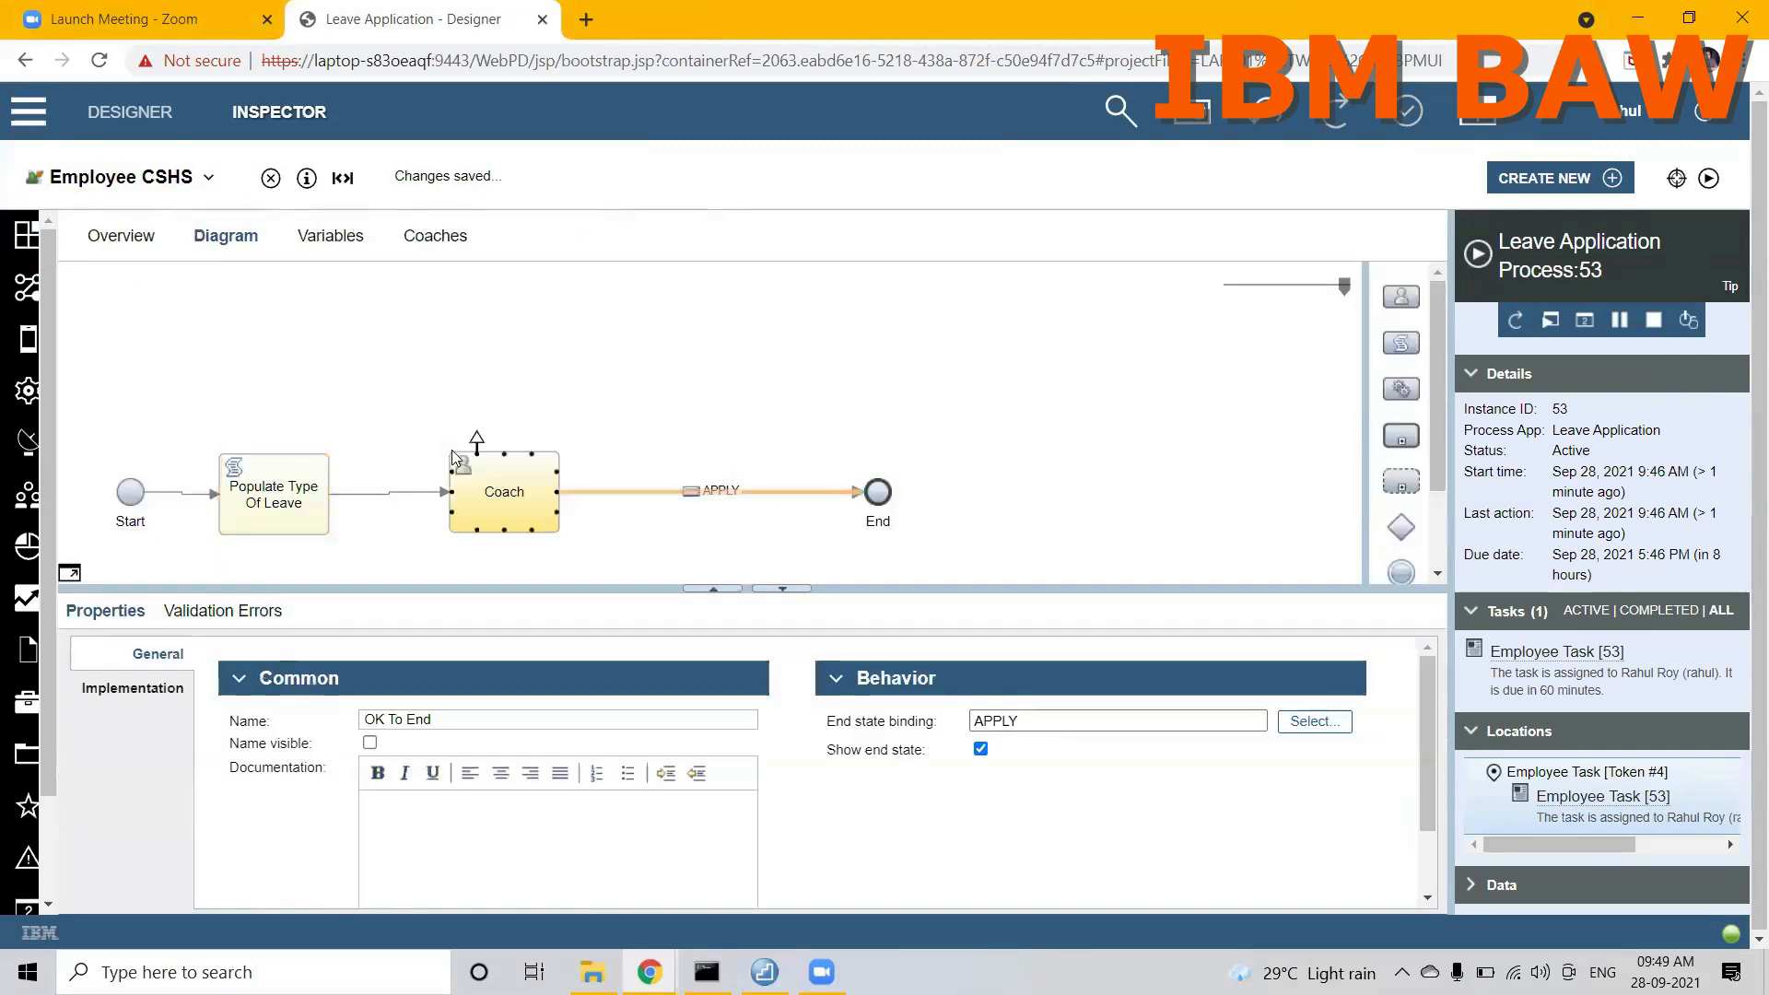
{"action": "left_click", "coordinate": [433, 242]}
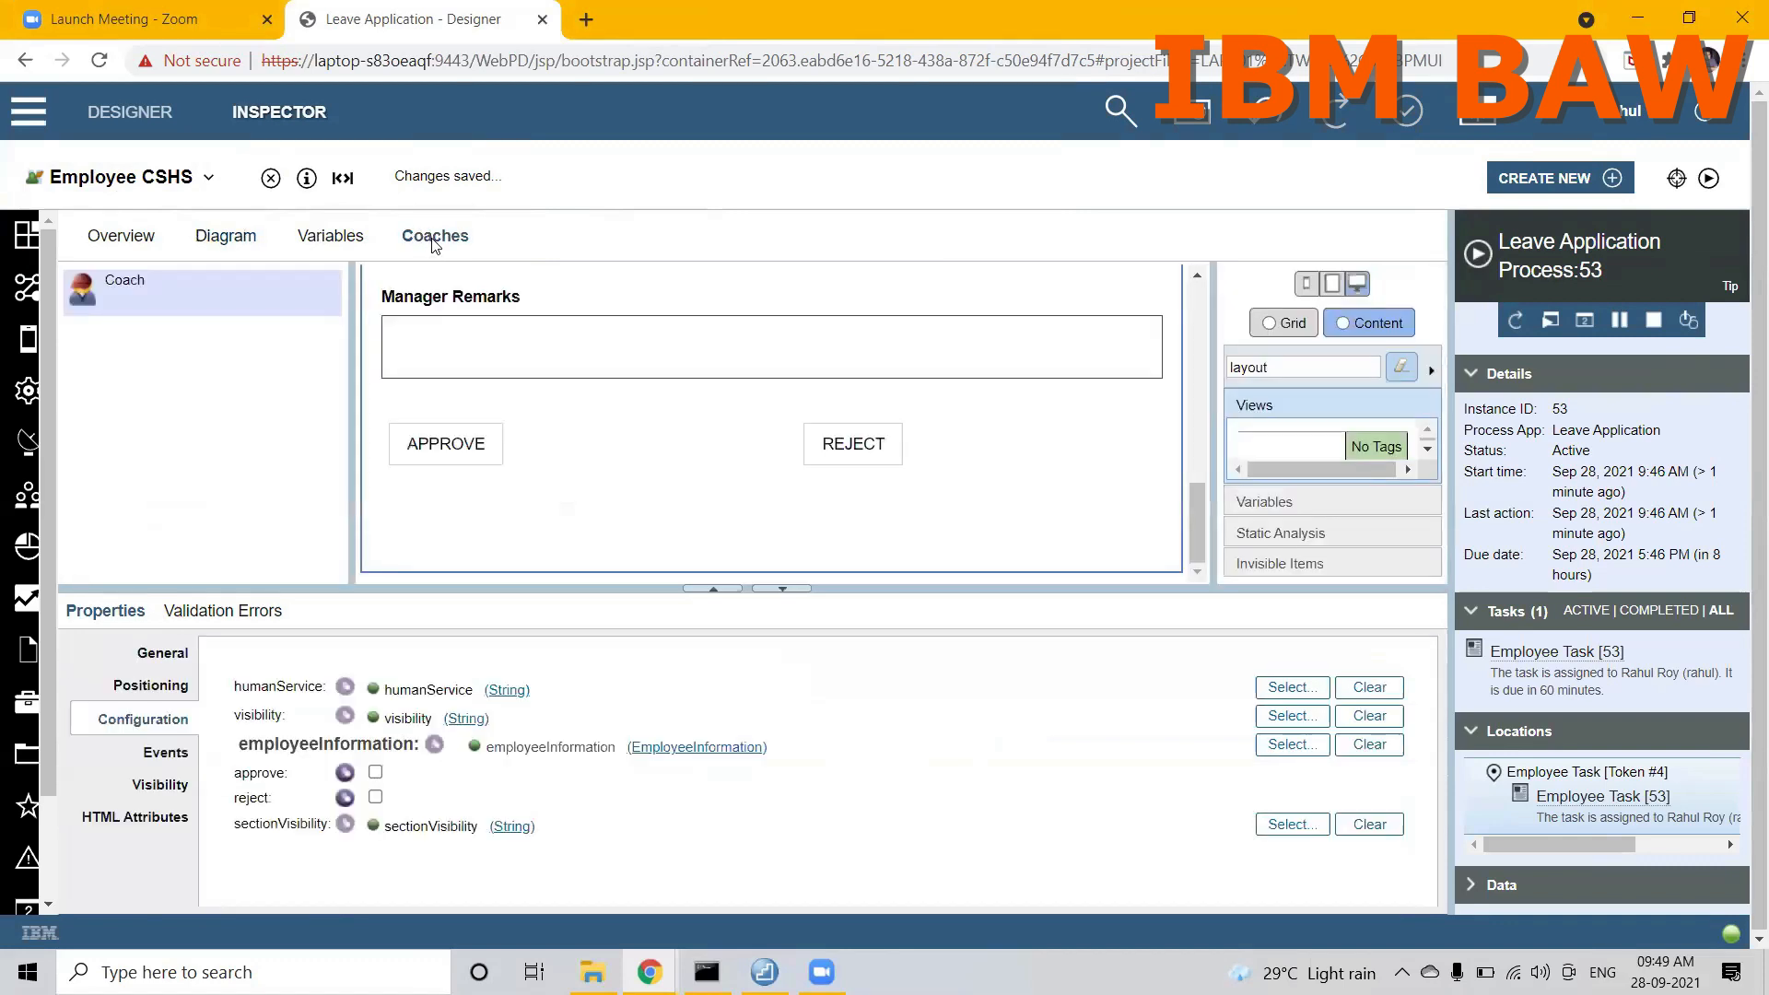
{"action": "left_click_drag", "start_coordinate": [1198, 496], "coordinate": [1198, 450]}
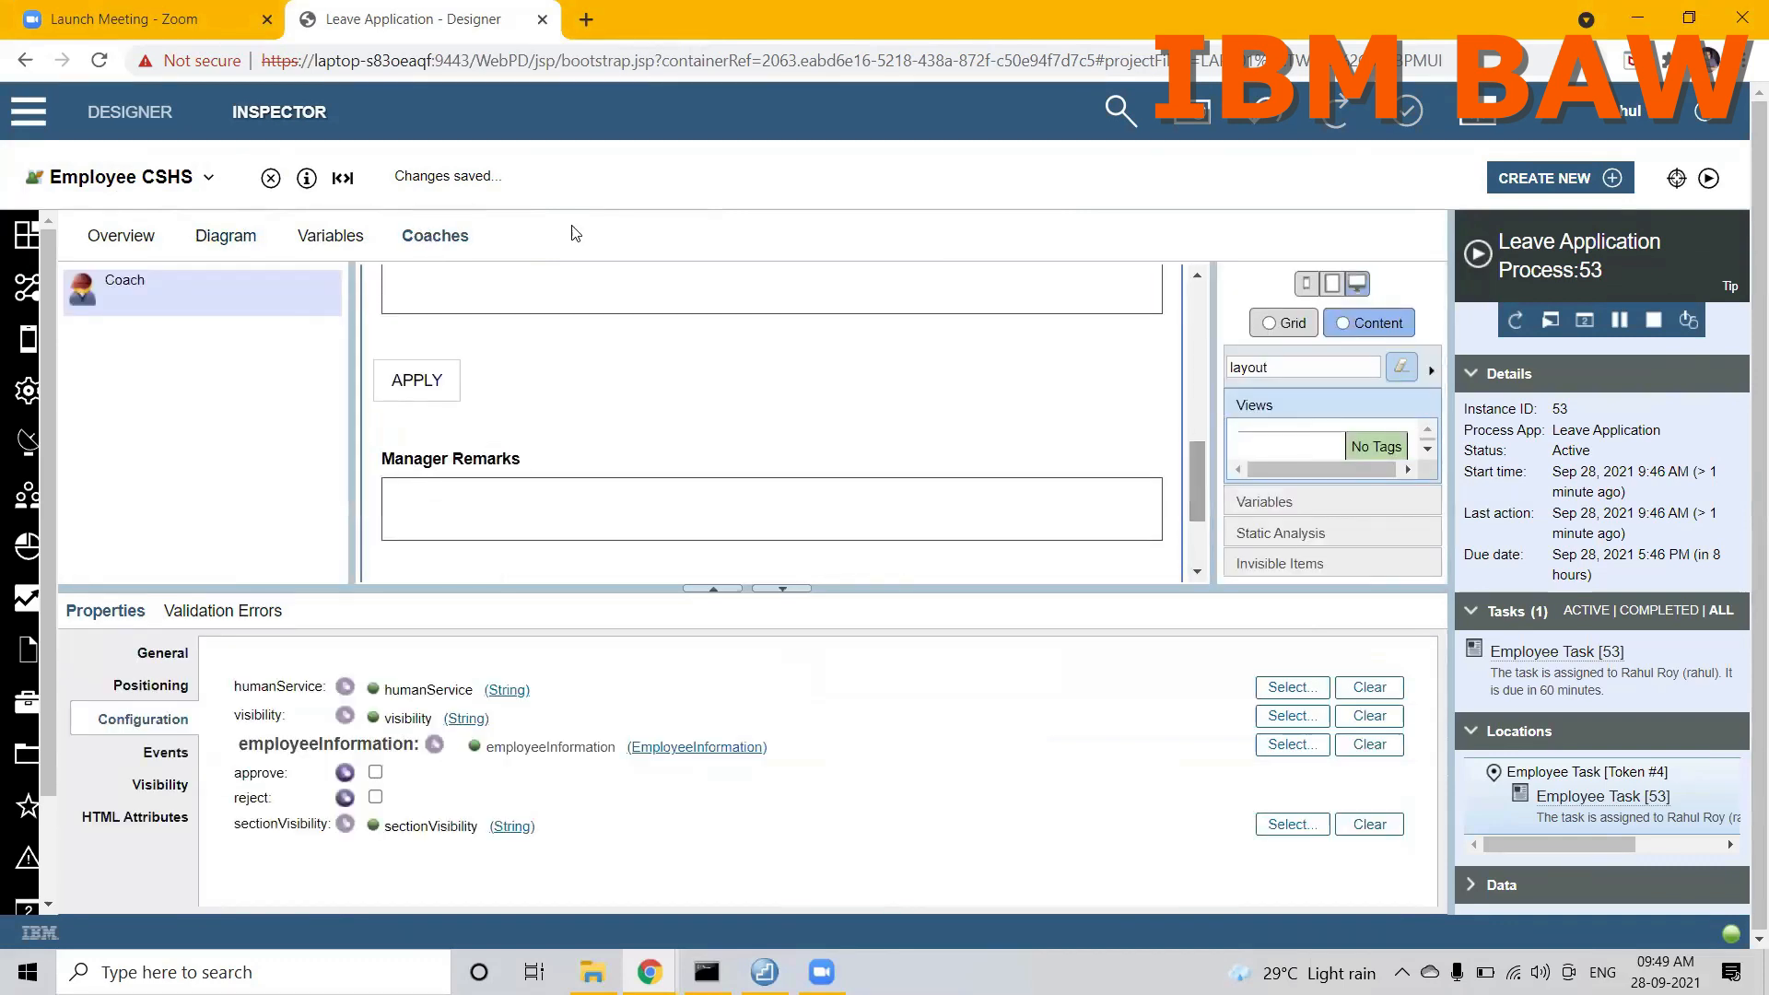
Step: Set the end state binding of the coach-to-End connection in Employee CSHS to the coach's upper APPLY button
{"action": "left_click", "coordinate": [218, 251]}
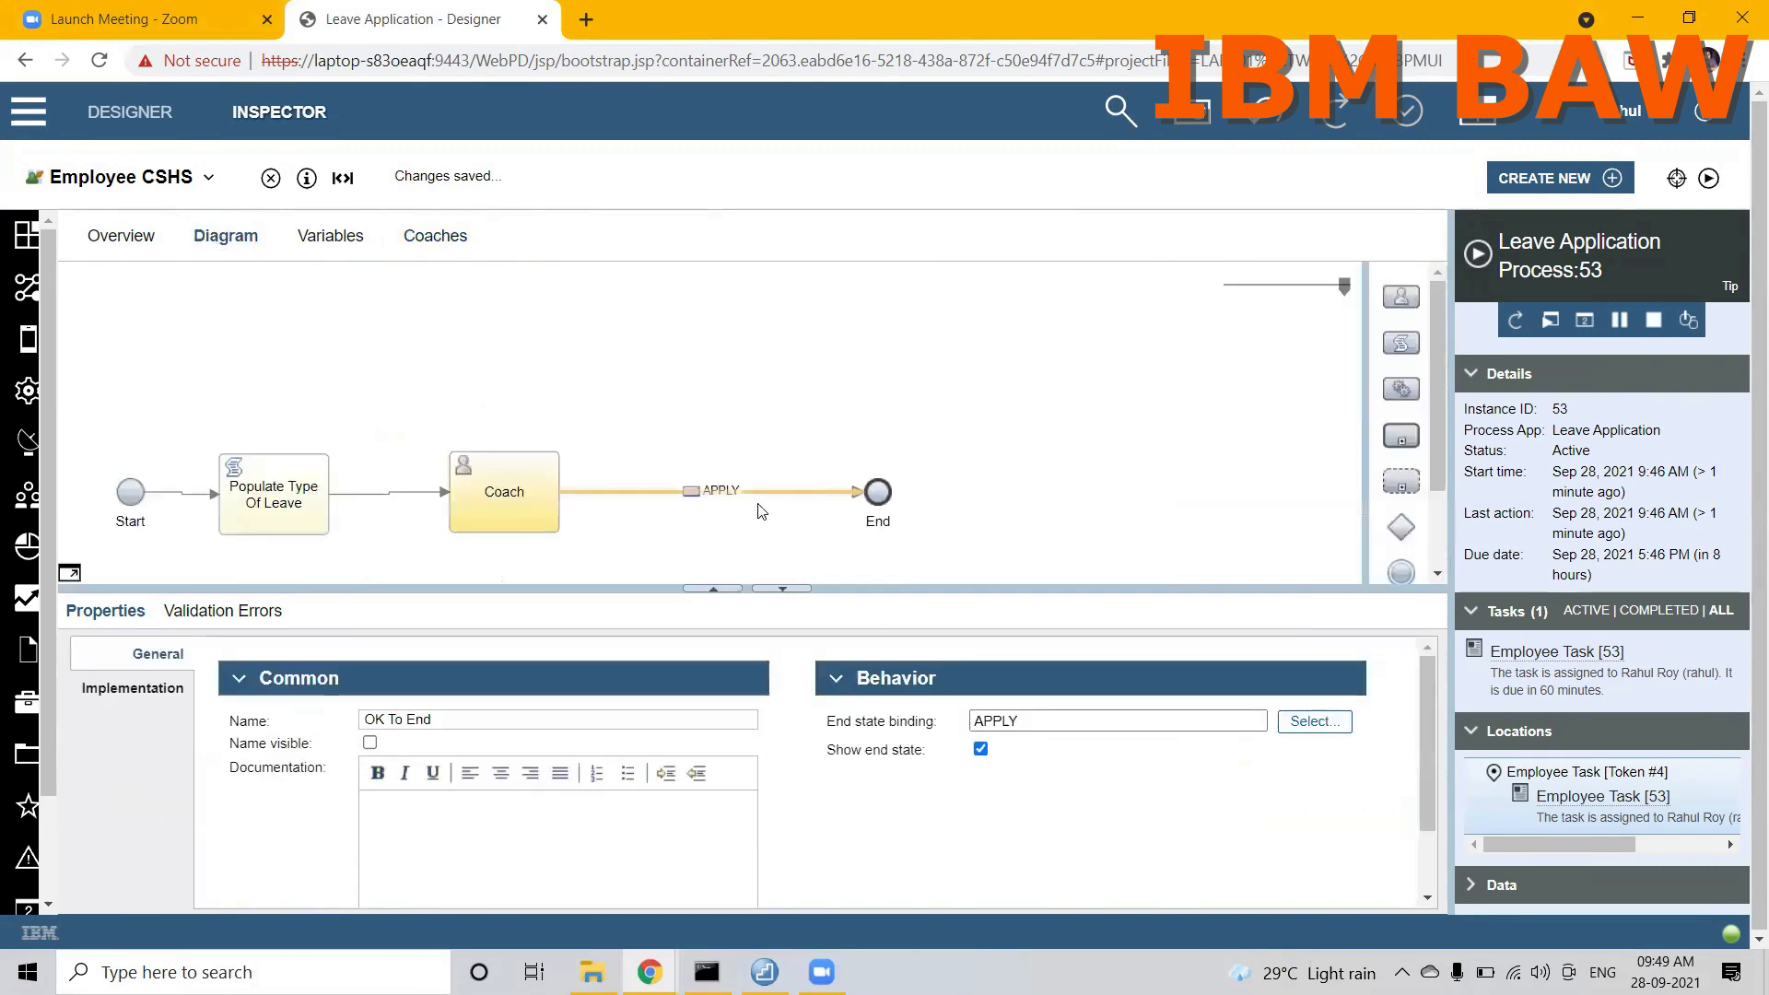
{"action": "left_click", "coordinate": [1301, 725]}
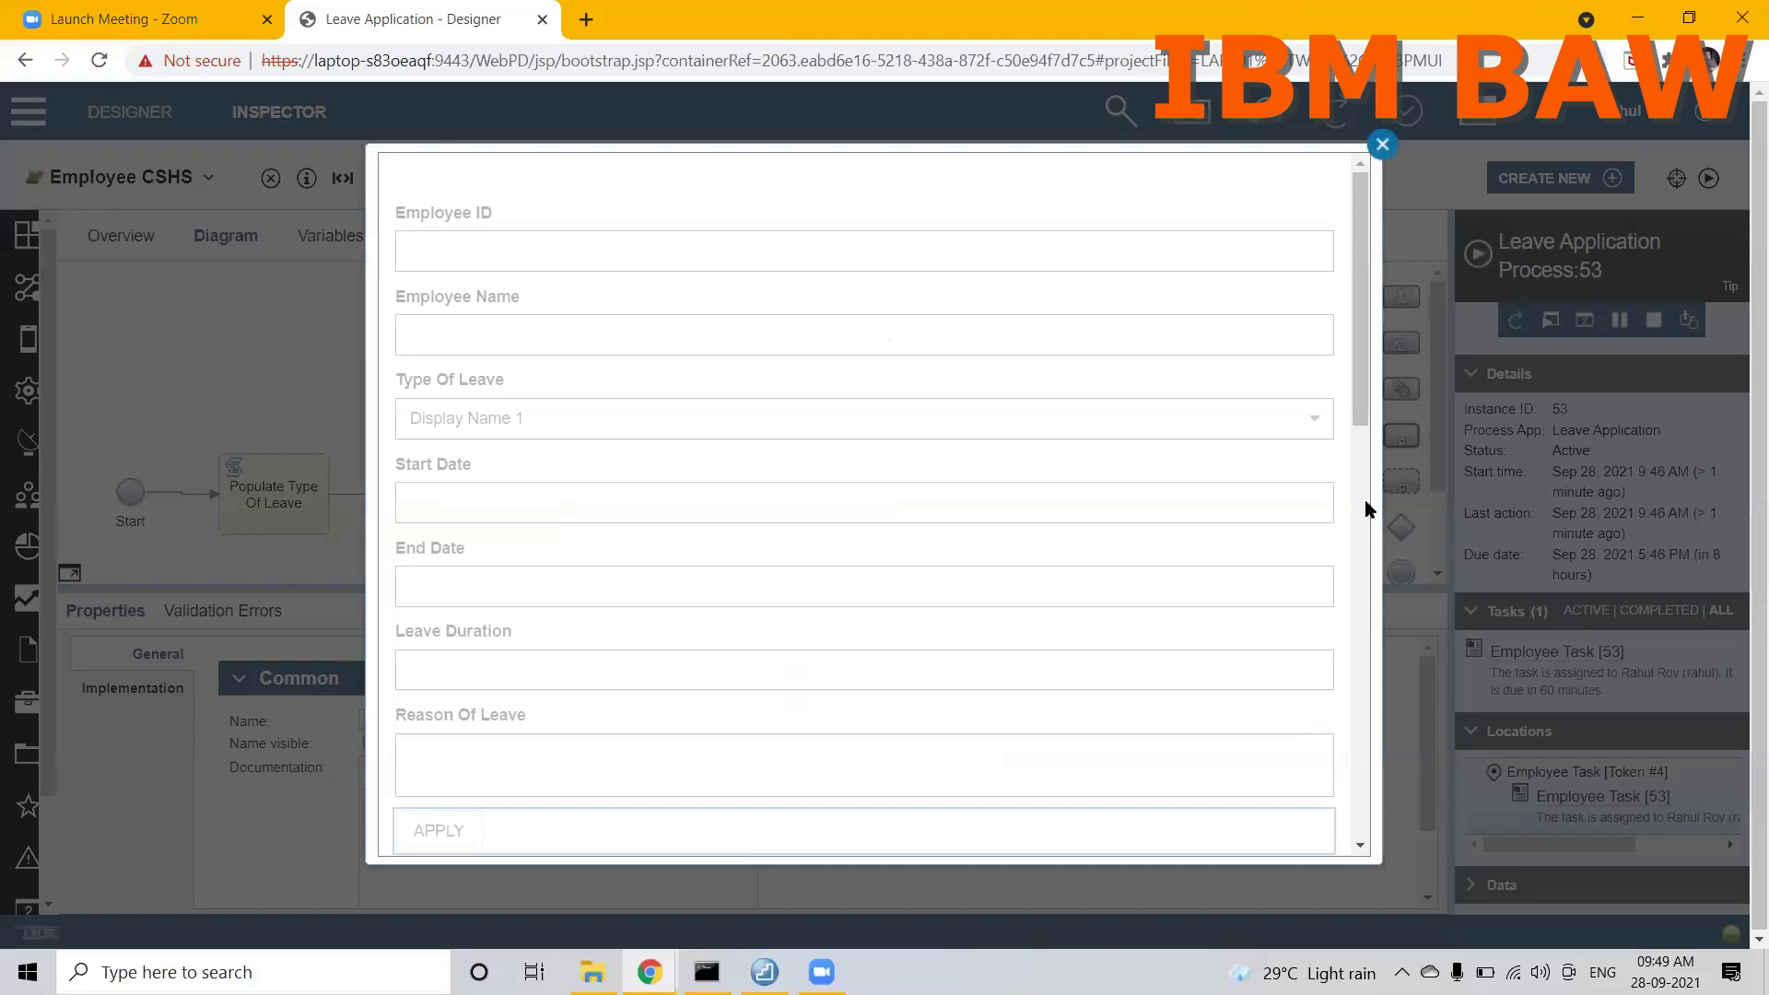
{"action": "scroll", "coordinate": [1356, 392], "scroll_direction": "down", "scroll_amount": 3}
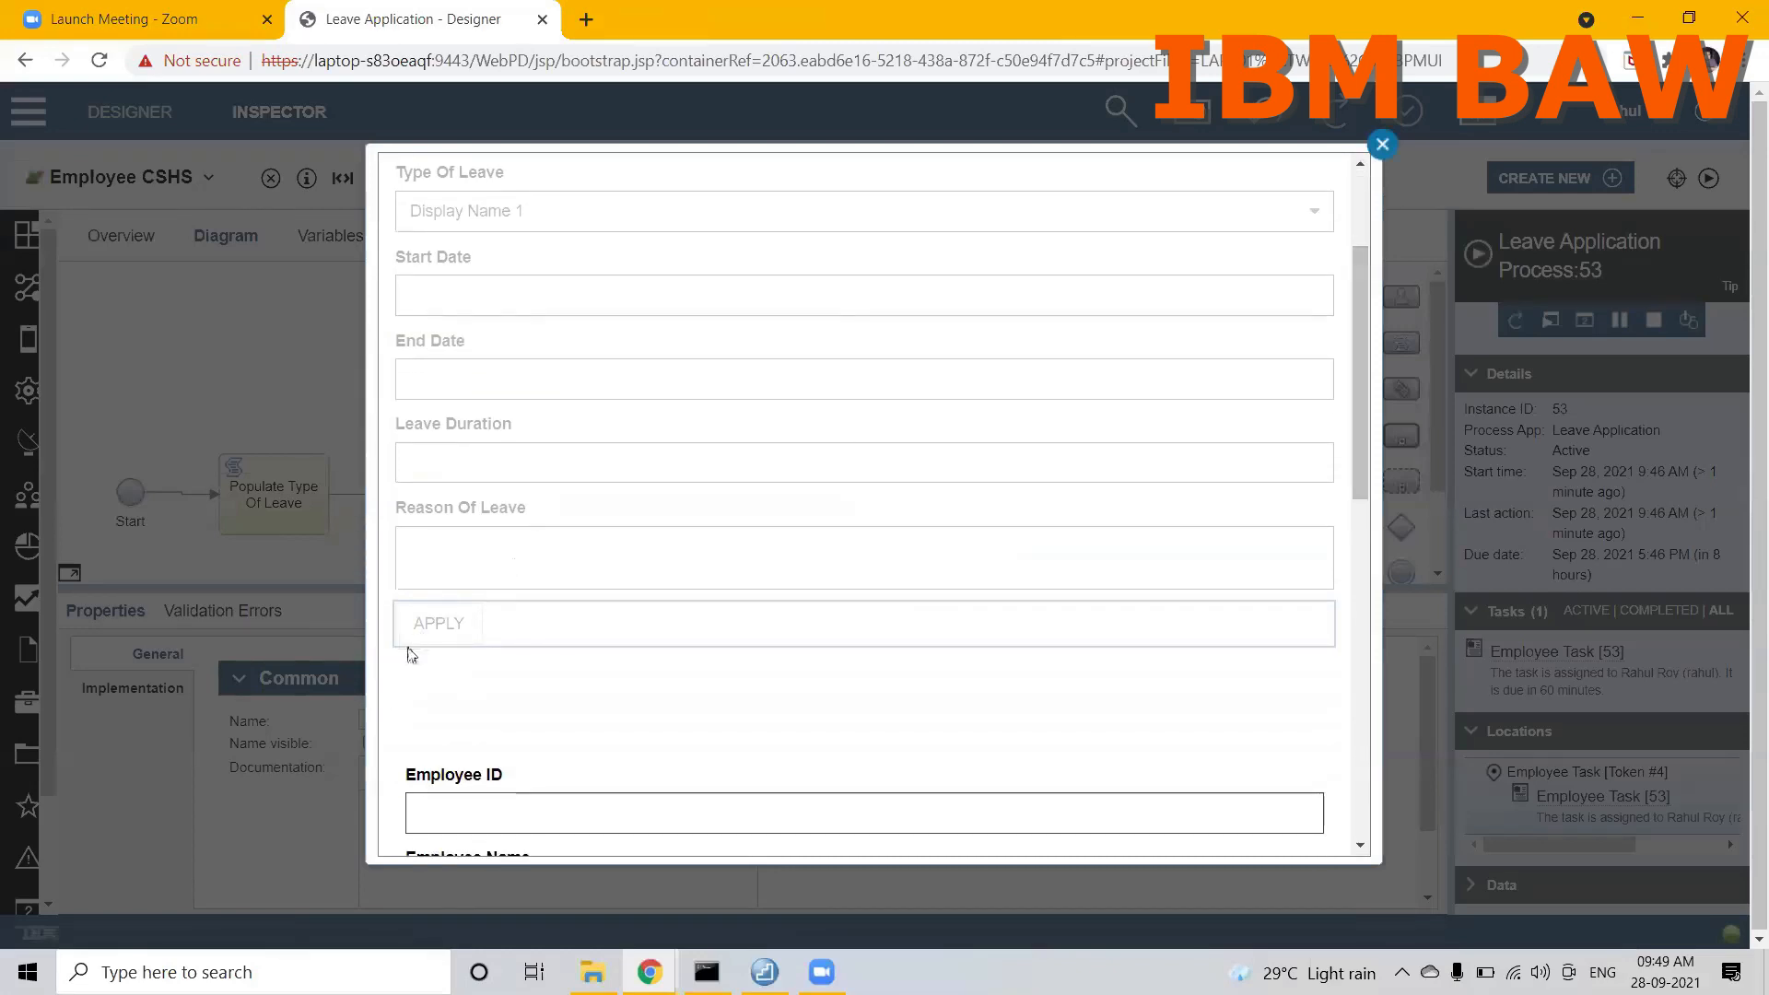
{"action": "left_click", "coordinate": [424, 625]}
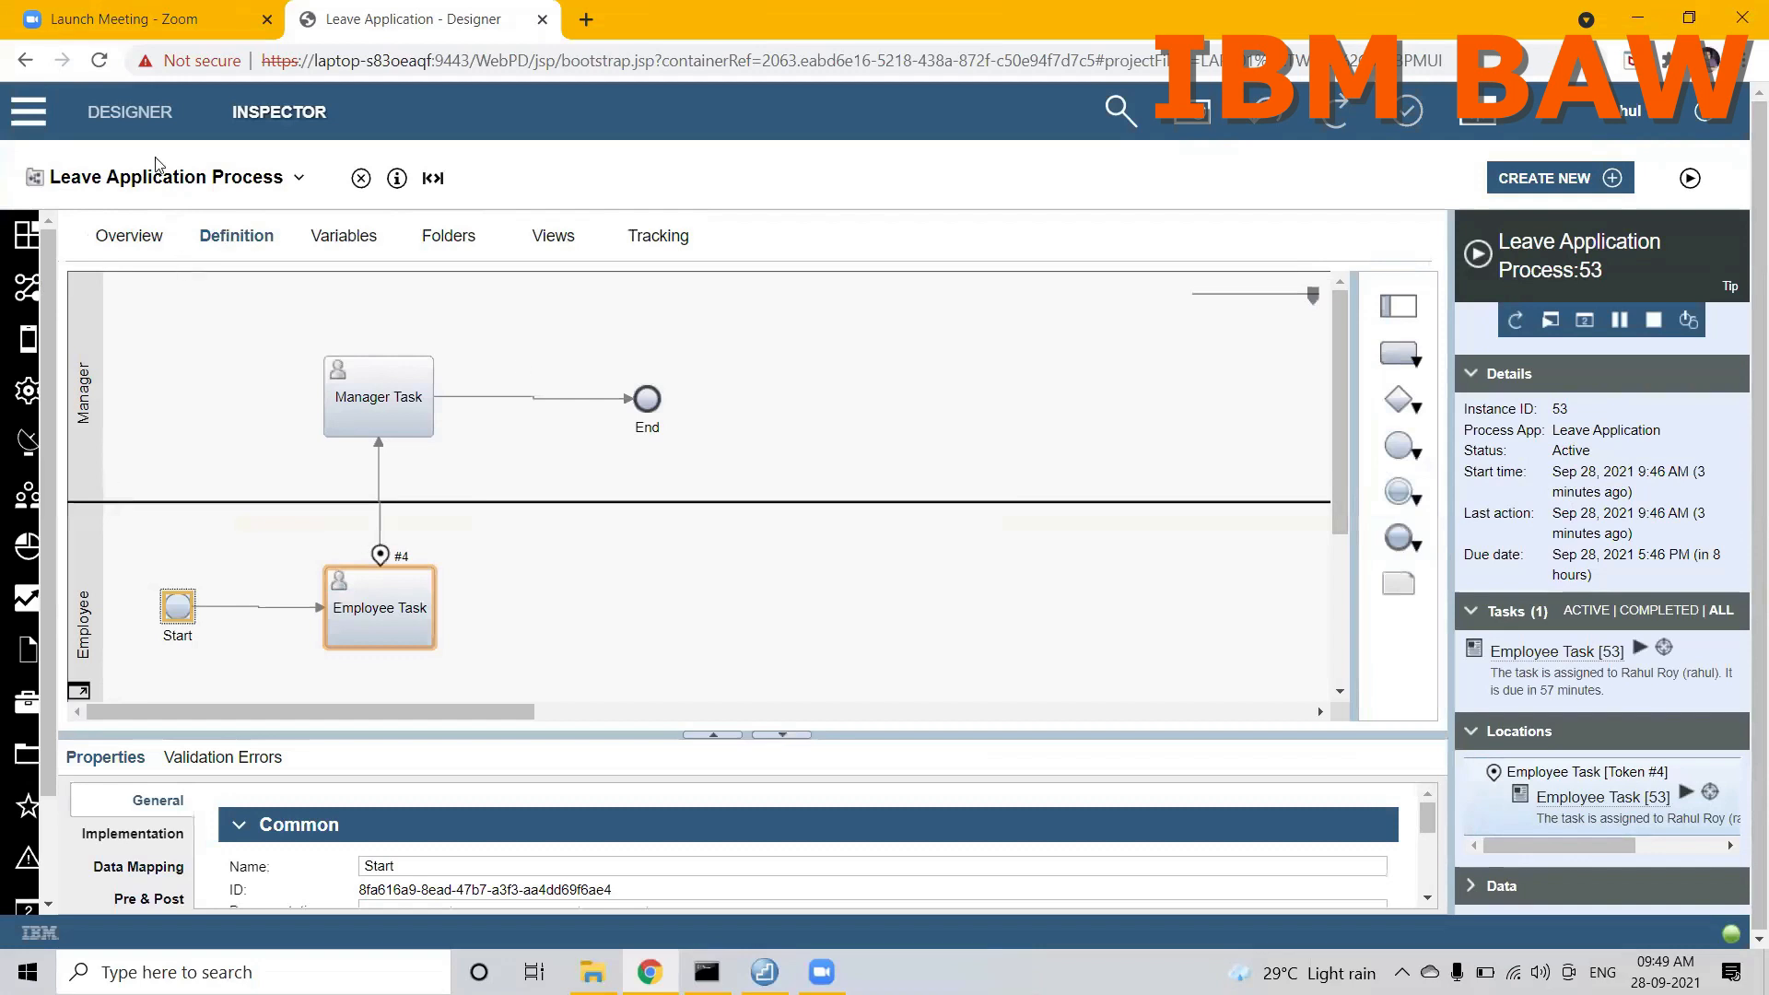
Step: Run a new instance of the Leave Application Process and maximize its Employee Task form
{"action": "left_click", "coordinate": [141, 179]}
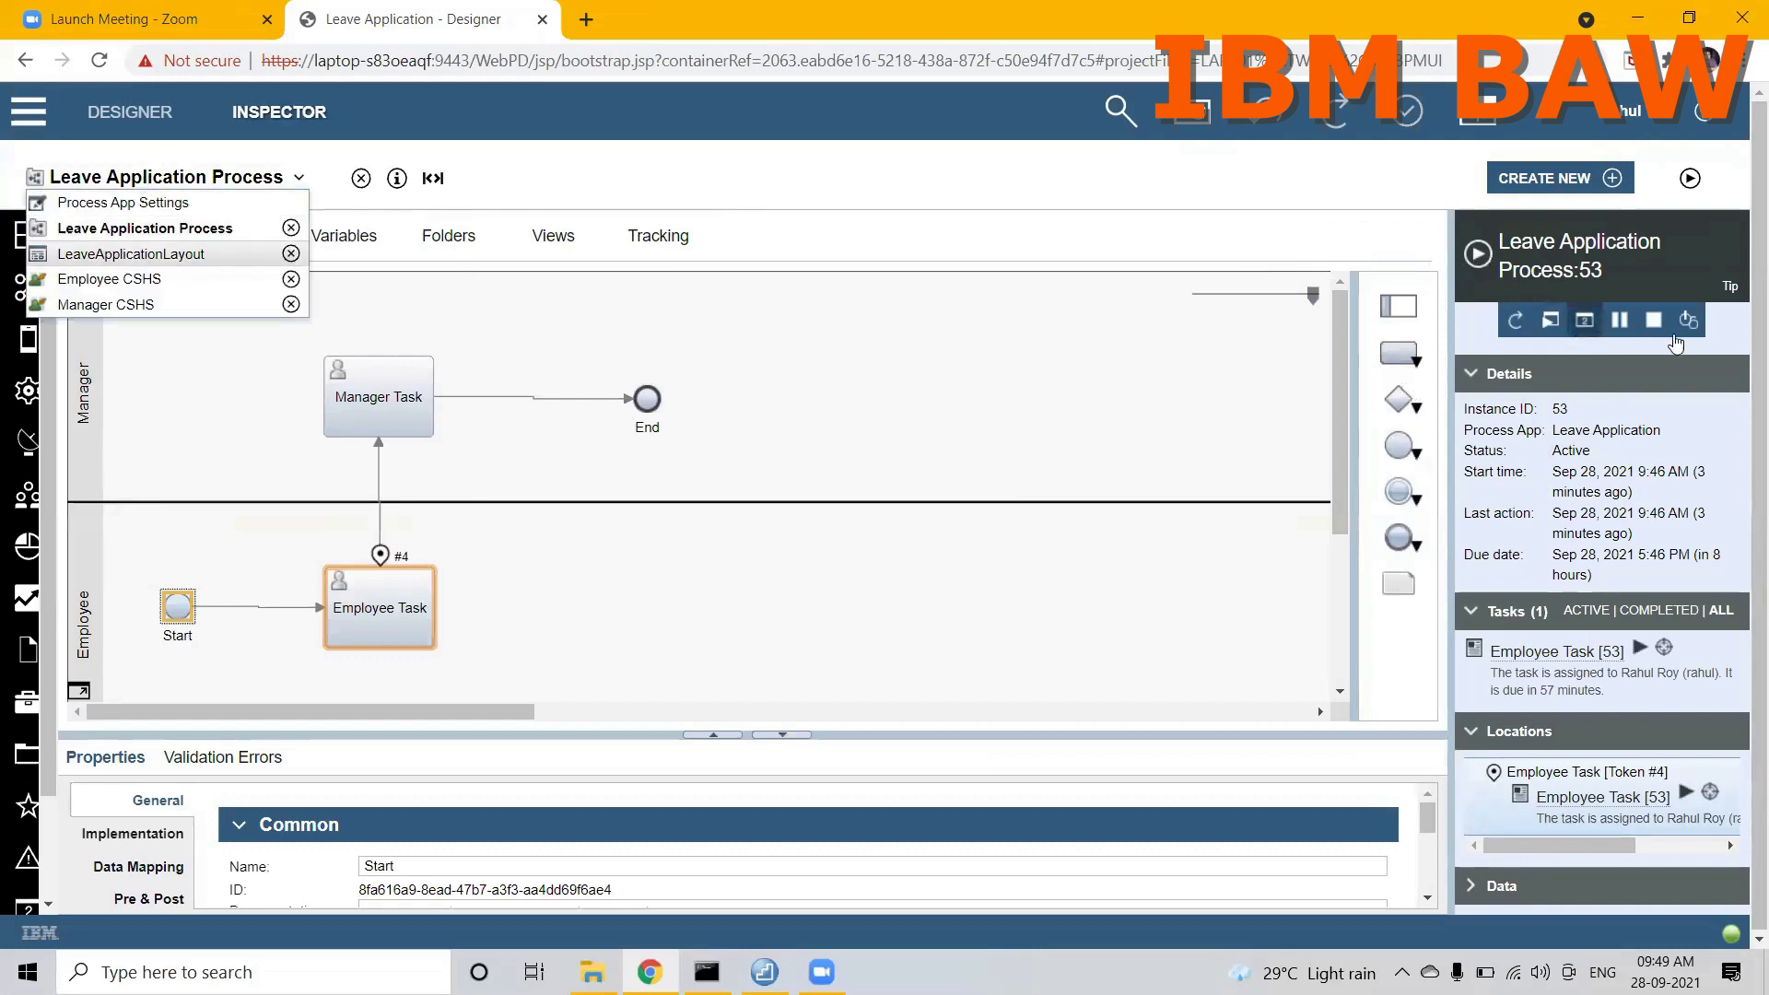
{"action": "left_click", "coordinate": [1690, 177]}
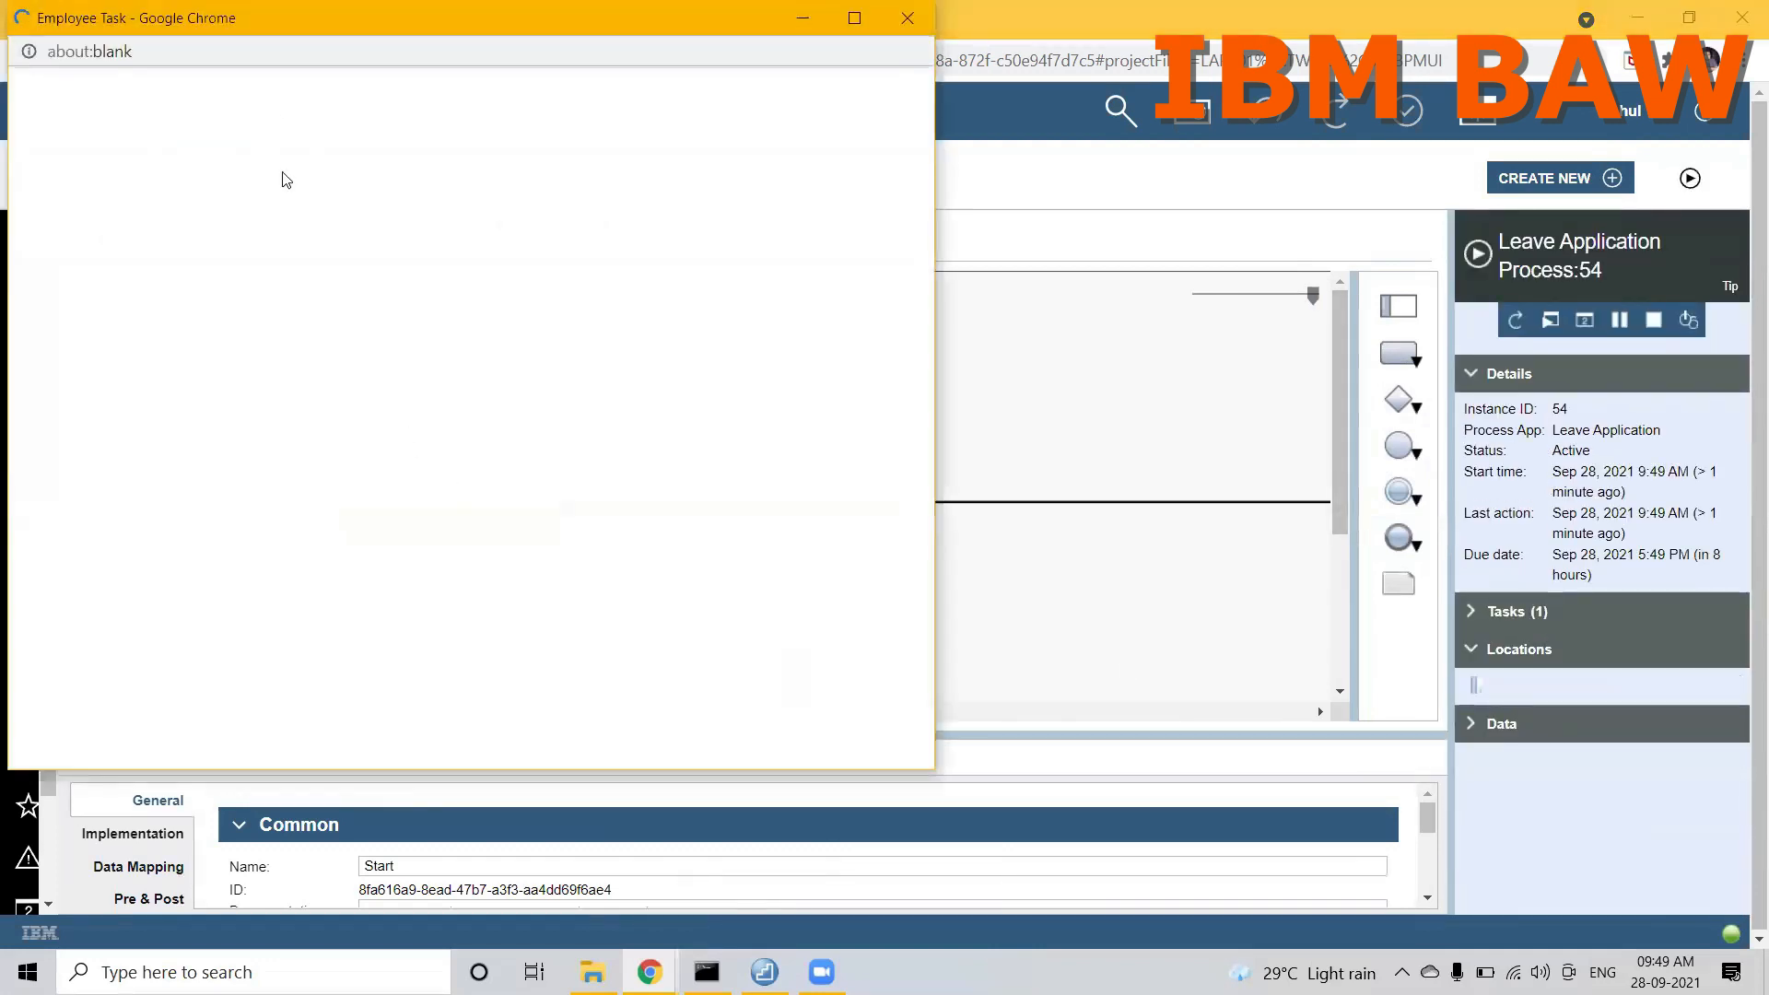
{"action": "double_click", "coordinate": [210, 28]}
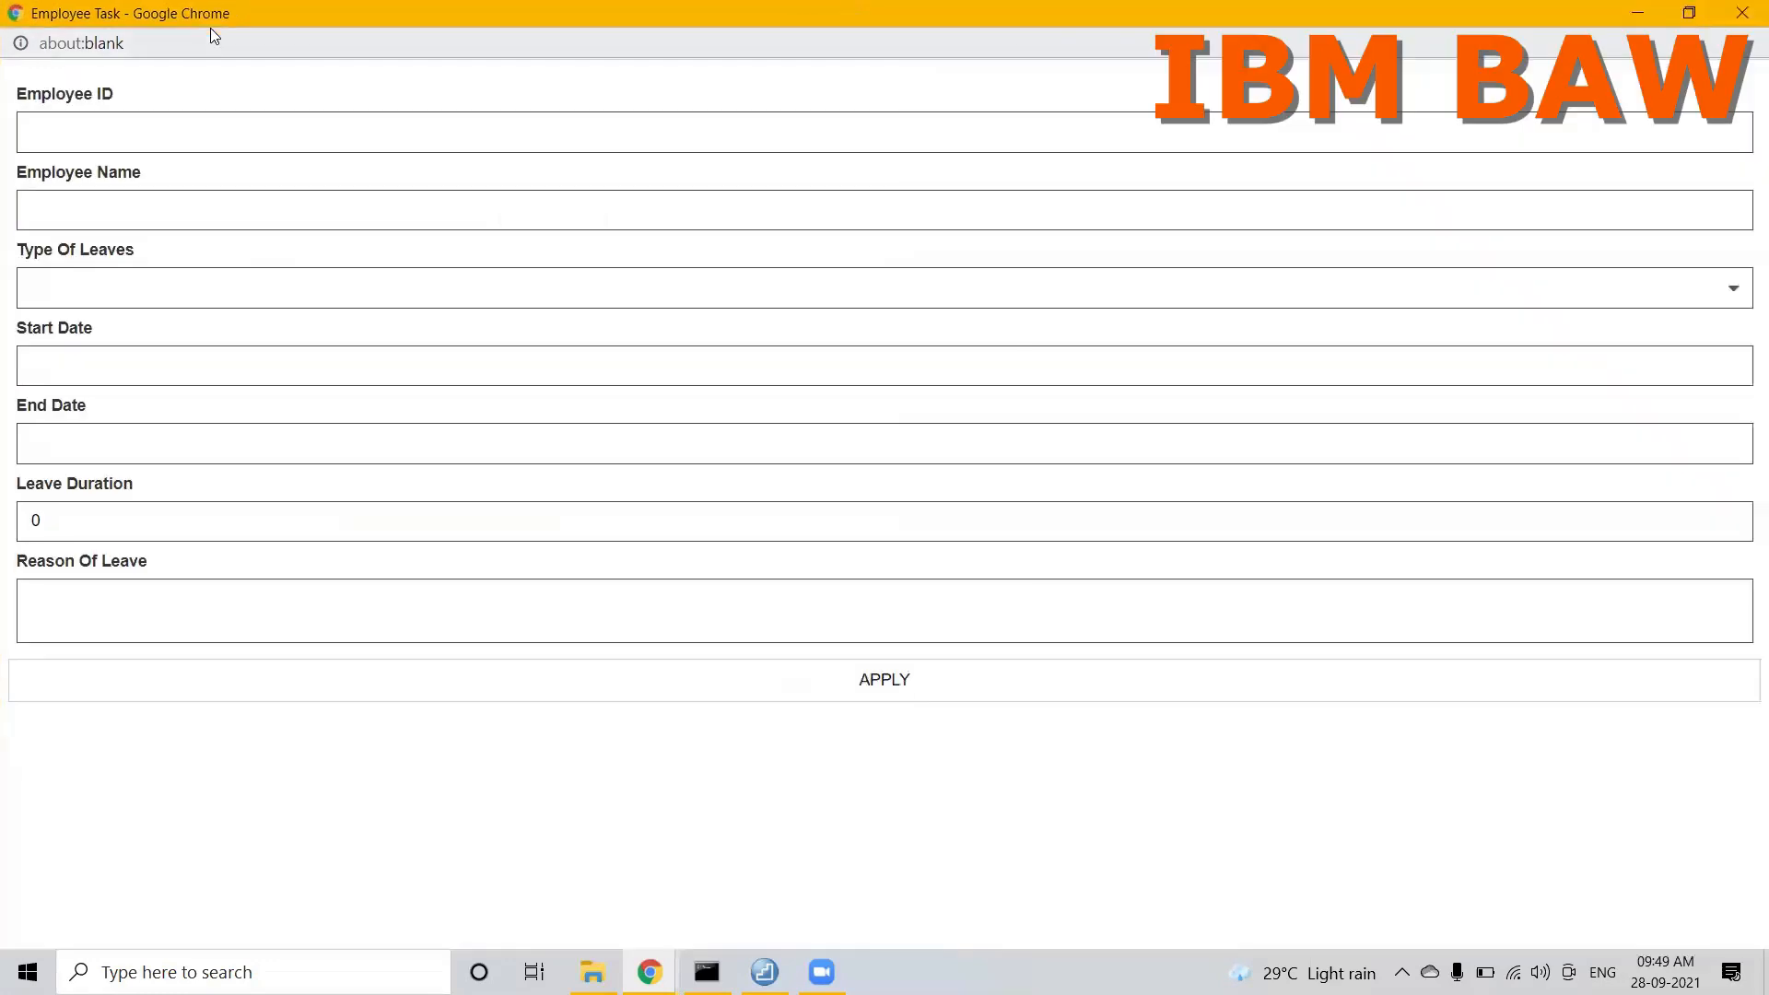
Step: Enter the employee ID and the employee's full name in the new leave form
{"action": "left_click", "coordinate": [147, 129]}
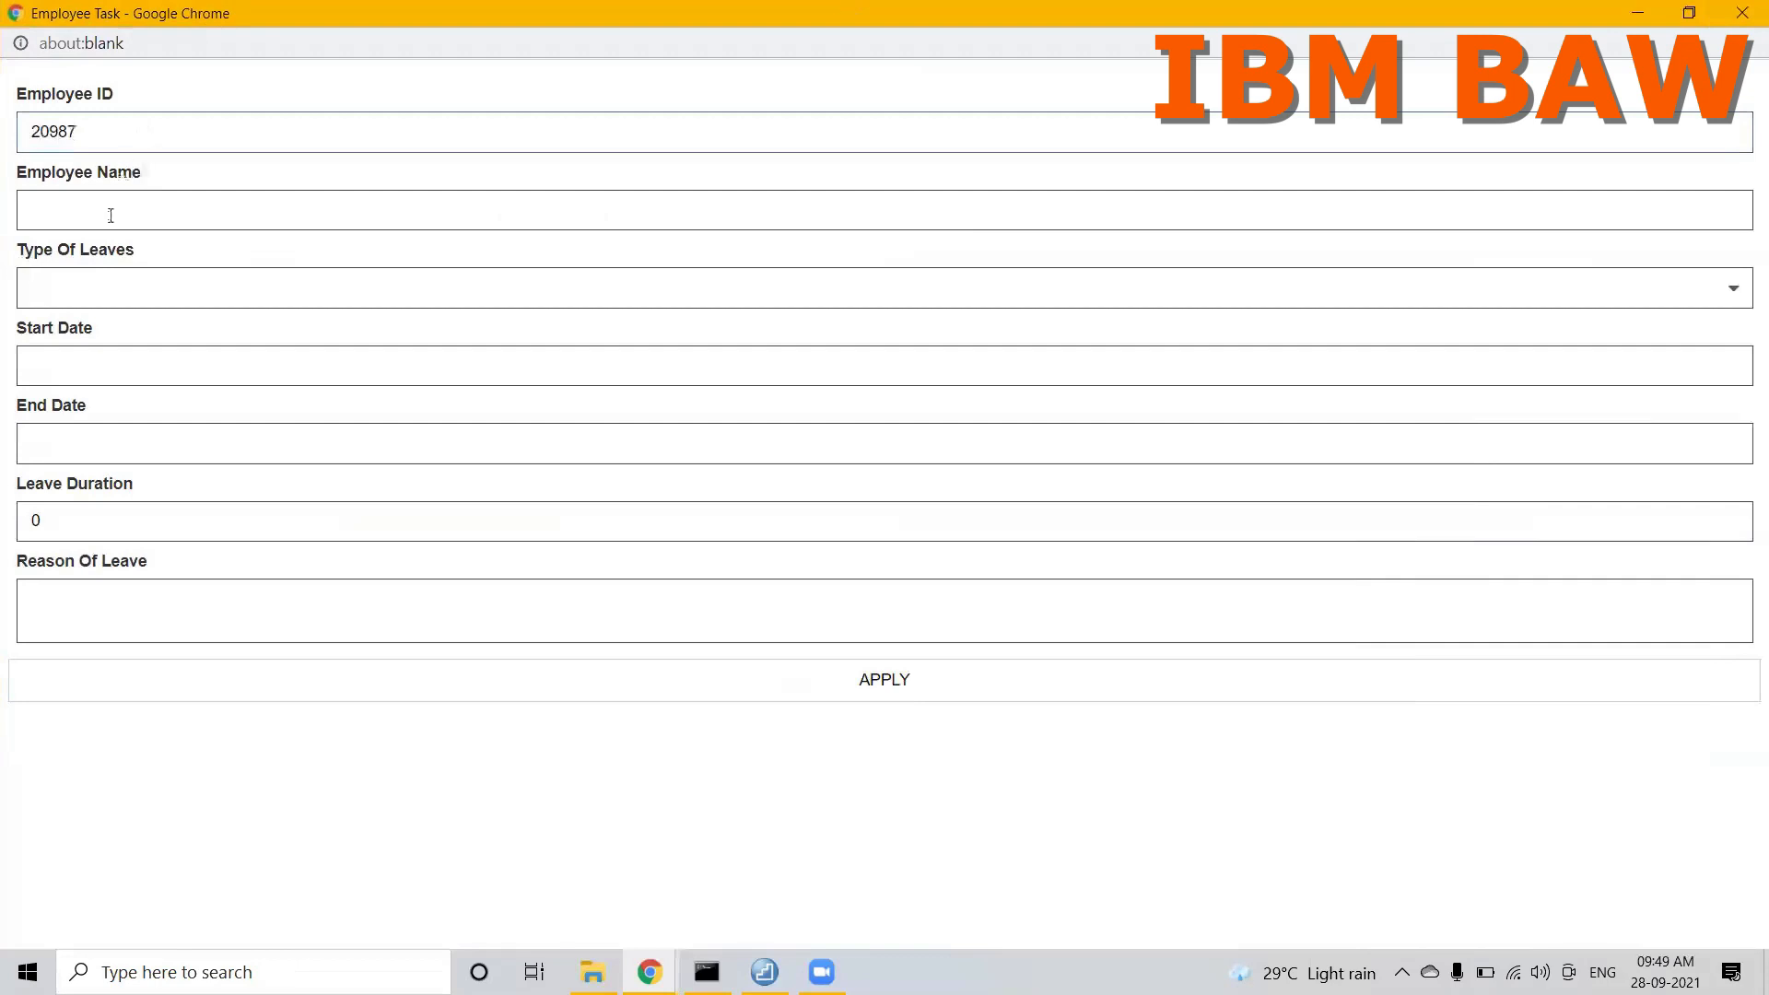
{"action": "key", "text": "Tab"}
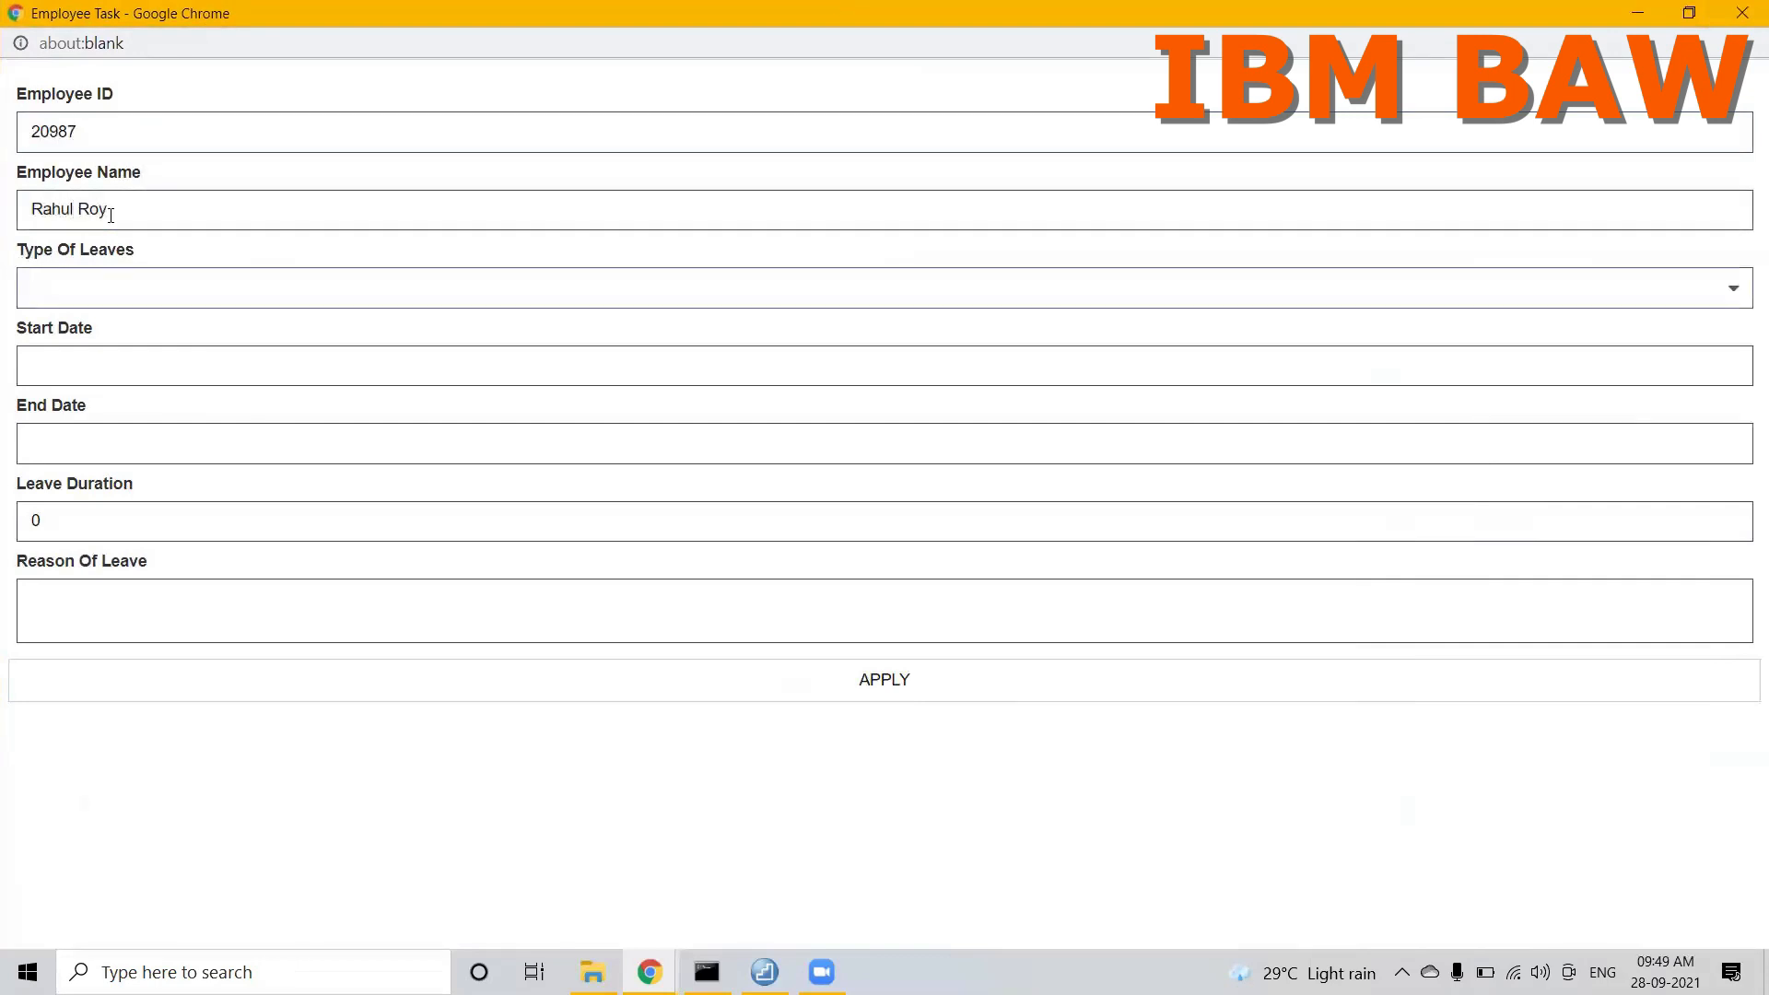
Step: Choose Casual Leave as the leave type, with start date 9/23/2021 and end date 9/25/2021
{"action": "left_click", "coordinate": [86, 288]}
{"action": "left_click", "coordinate": [73, 338]}
{"action": "left_click", "coordinate": [68, 360]}
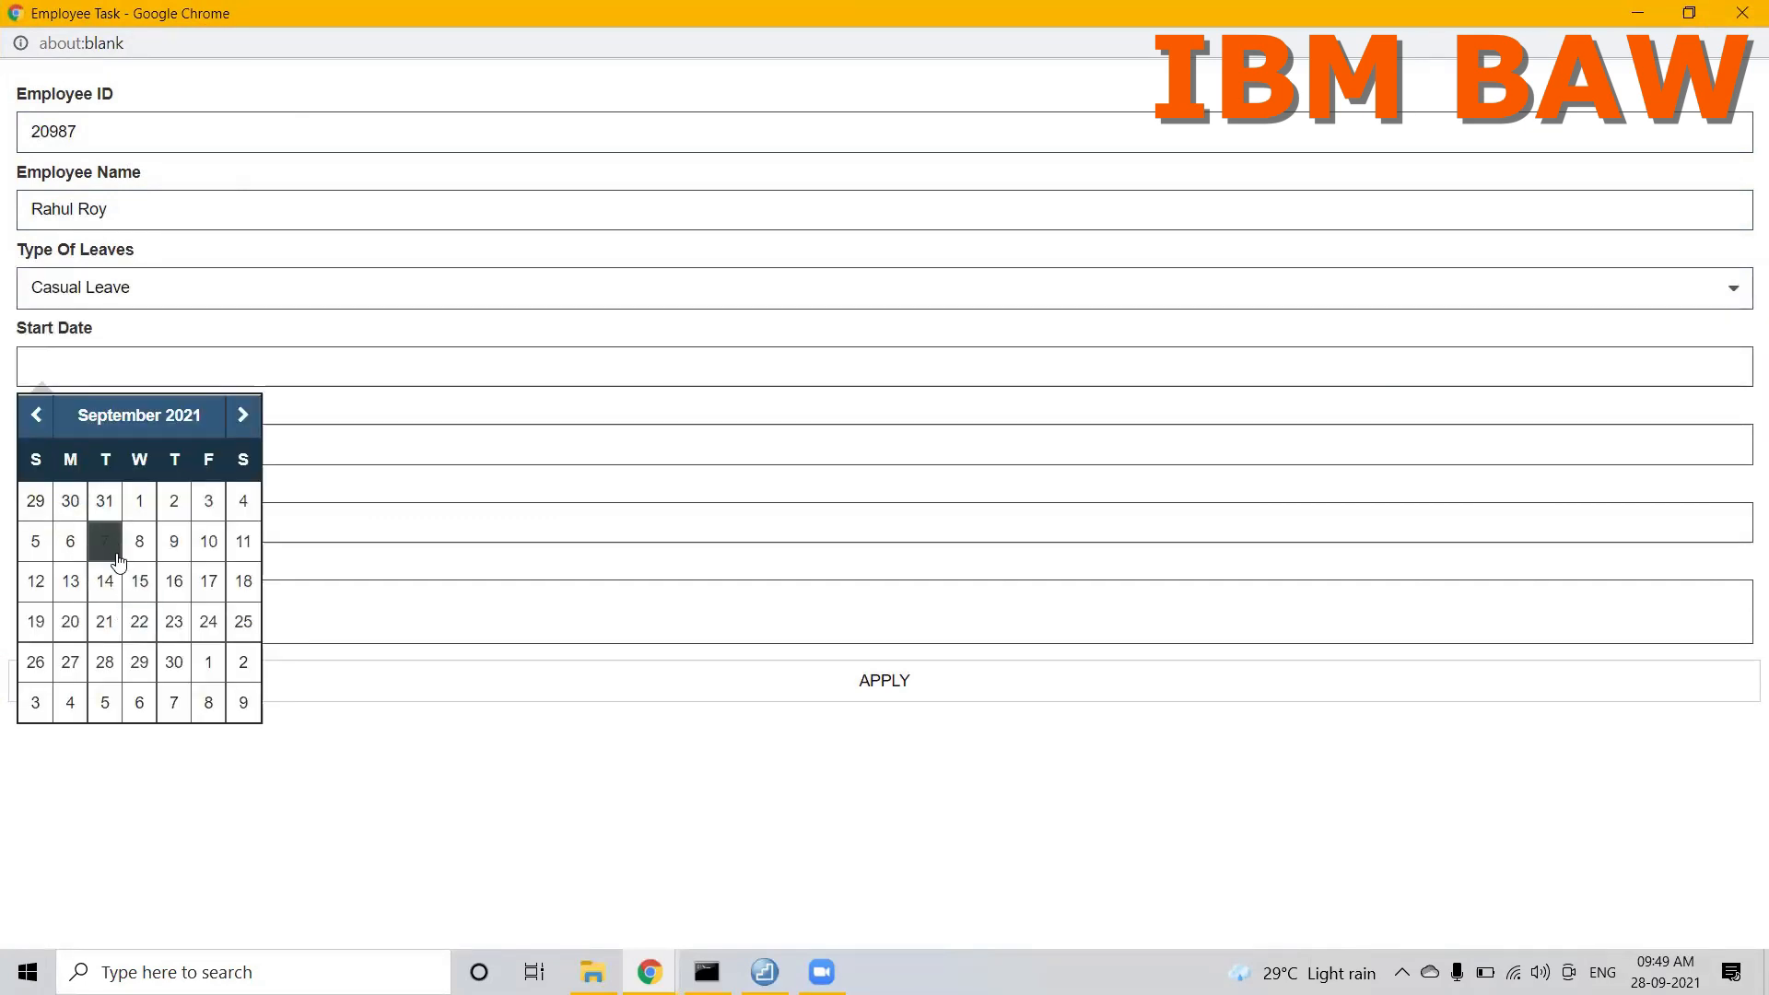
{"action": "left_click", "coordinate": [175, 623]}
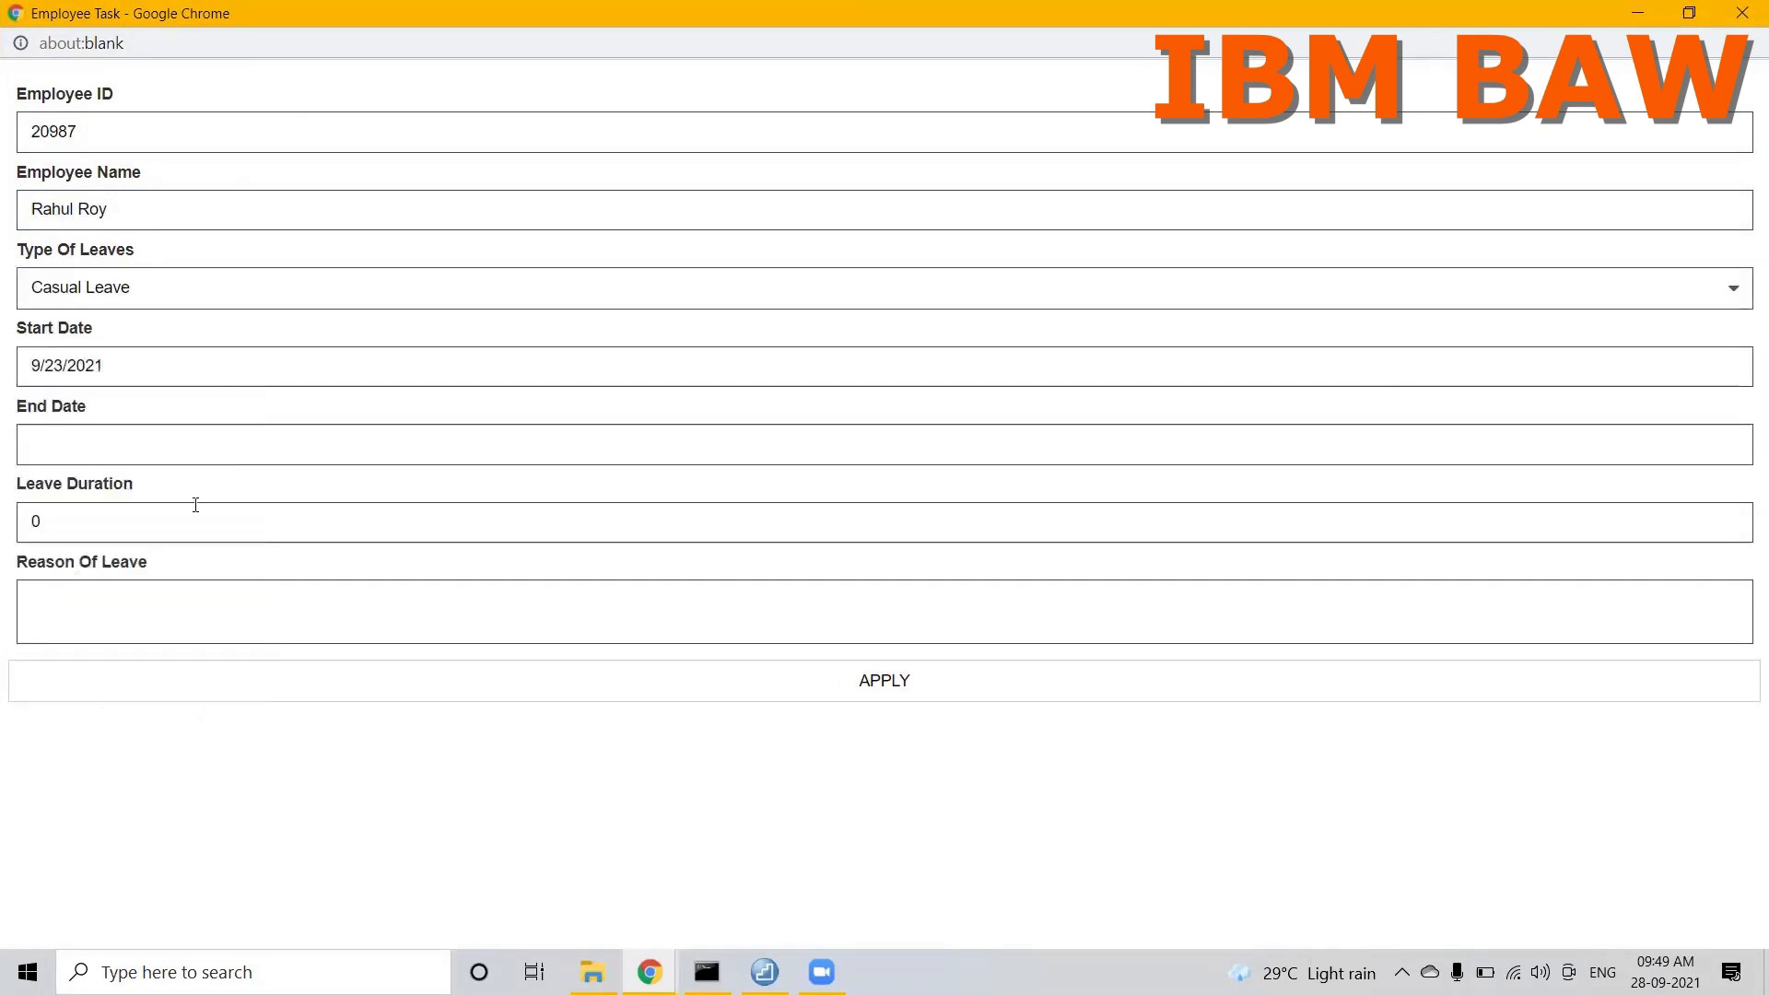
{"action": "left_click", "coordinate": [168, 448]}
{"action": "left_click", "coordinate": [242, 695]}
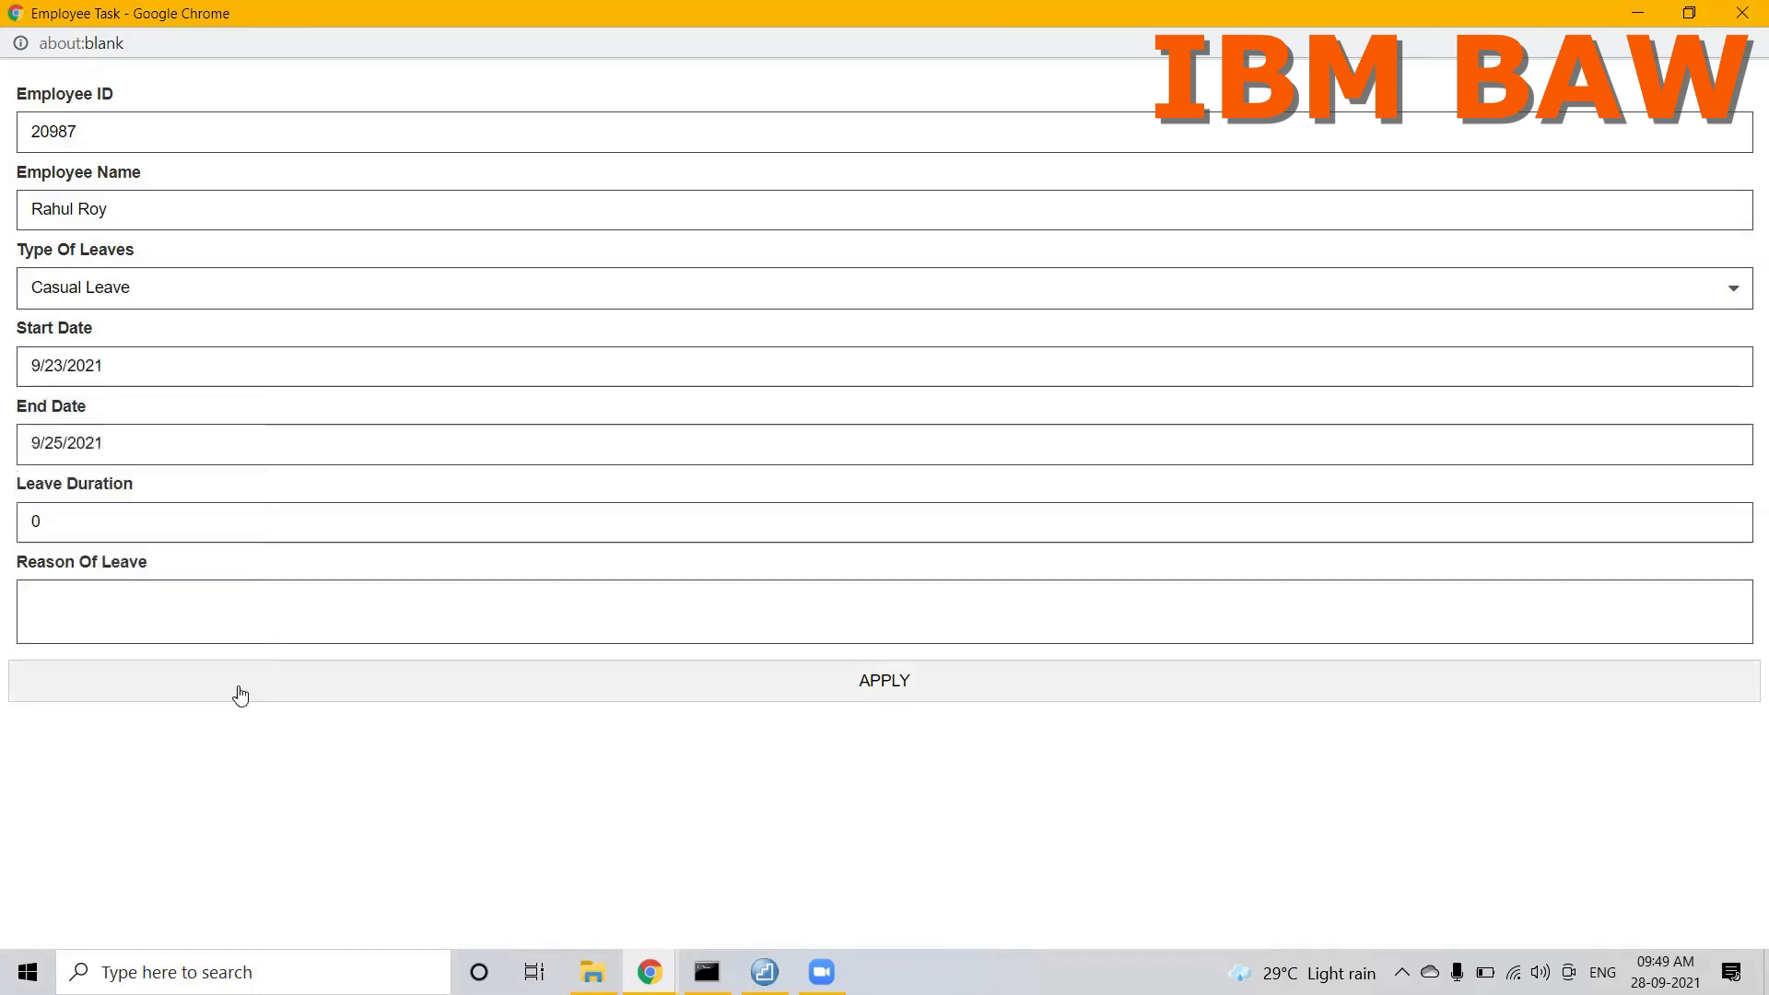
Step: Set the leave duration to 3 and the reason to Vacation, and submit the application
{"action": "left_click", "coordinate": [143, 513]}
{"action": "key", "text": "BackSpace"}
{"action": "type", "text": "3"}
{"action": "left_click", "coordinate": [127, 611]}
{"action": "type", "text": "Vacation"}
{"action": "left_click", "coordinate": [307, 700]}
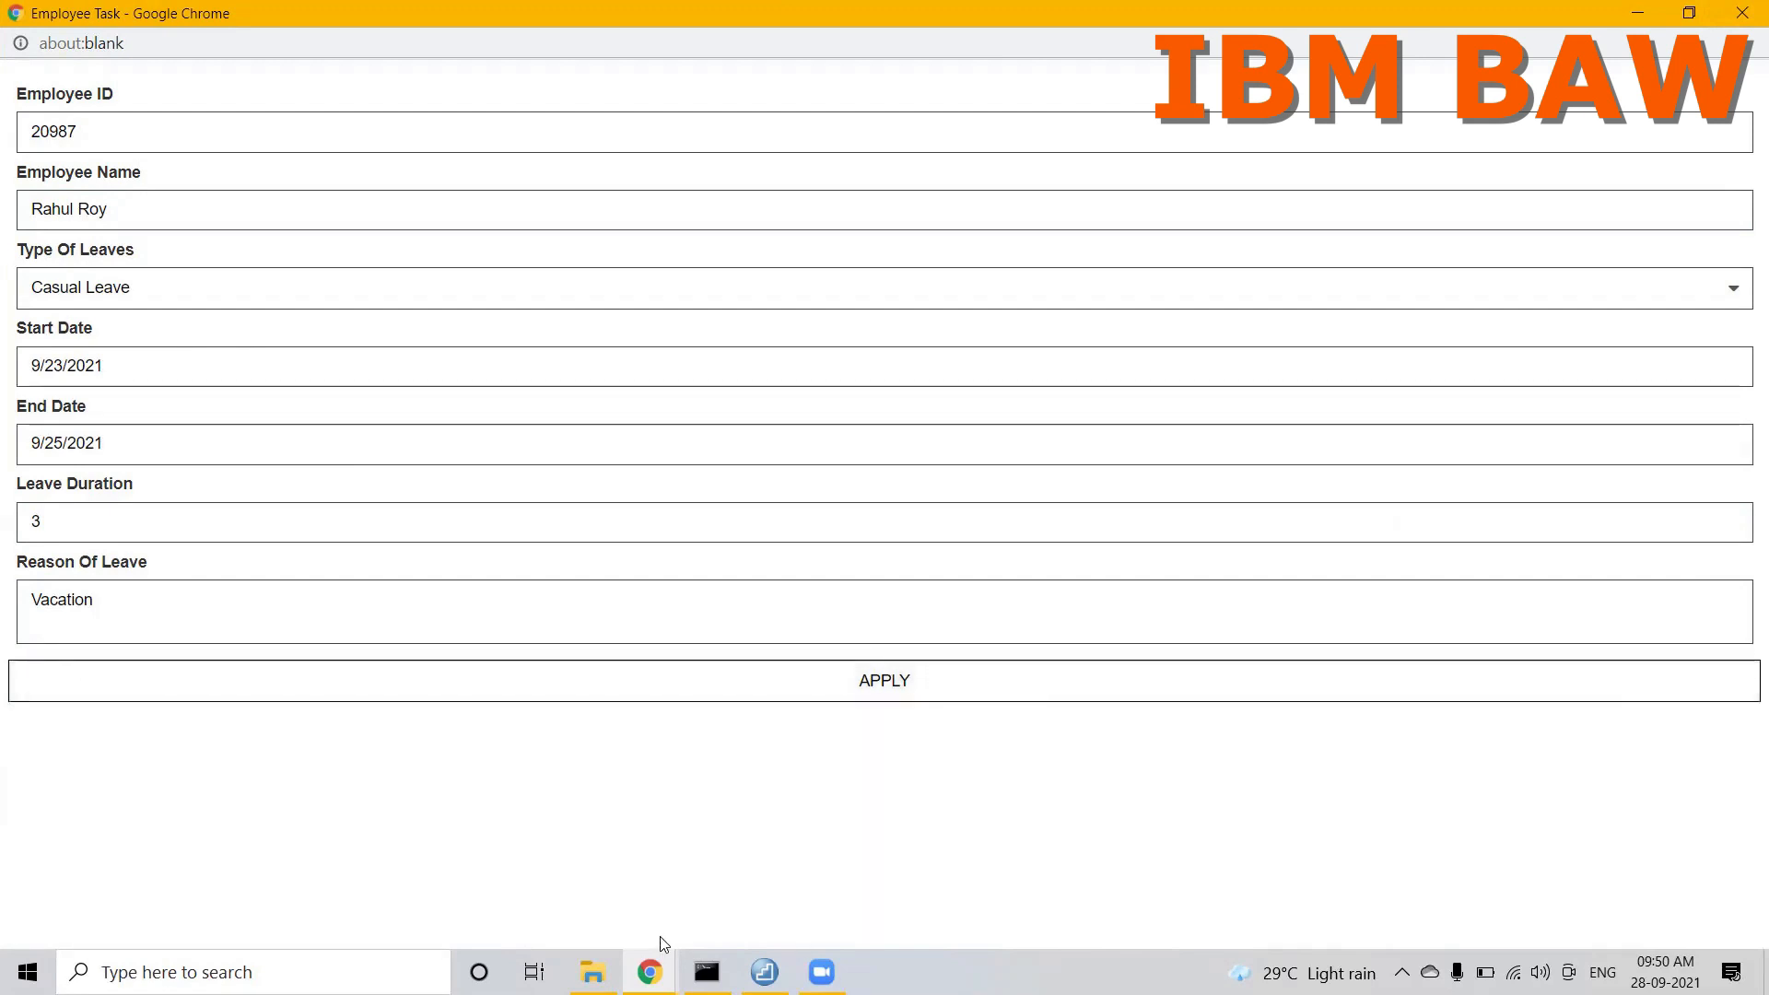
Step: Return to the Leave Application Designer window and inspect the APPLY button's binding in LeaveApplicationLayout
{"action": "left_click", "coordinate": [652, 971]}
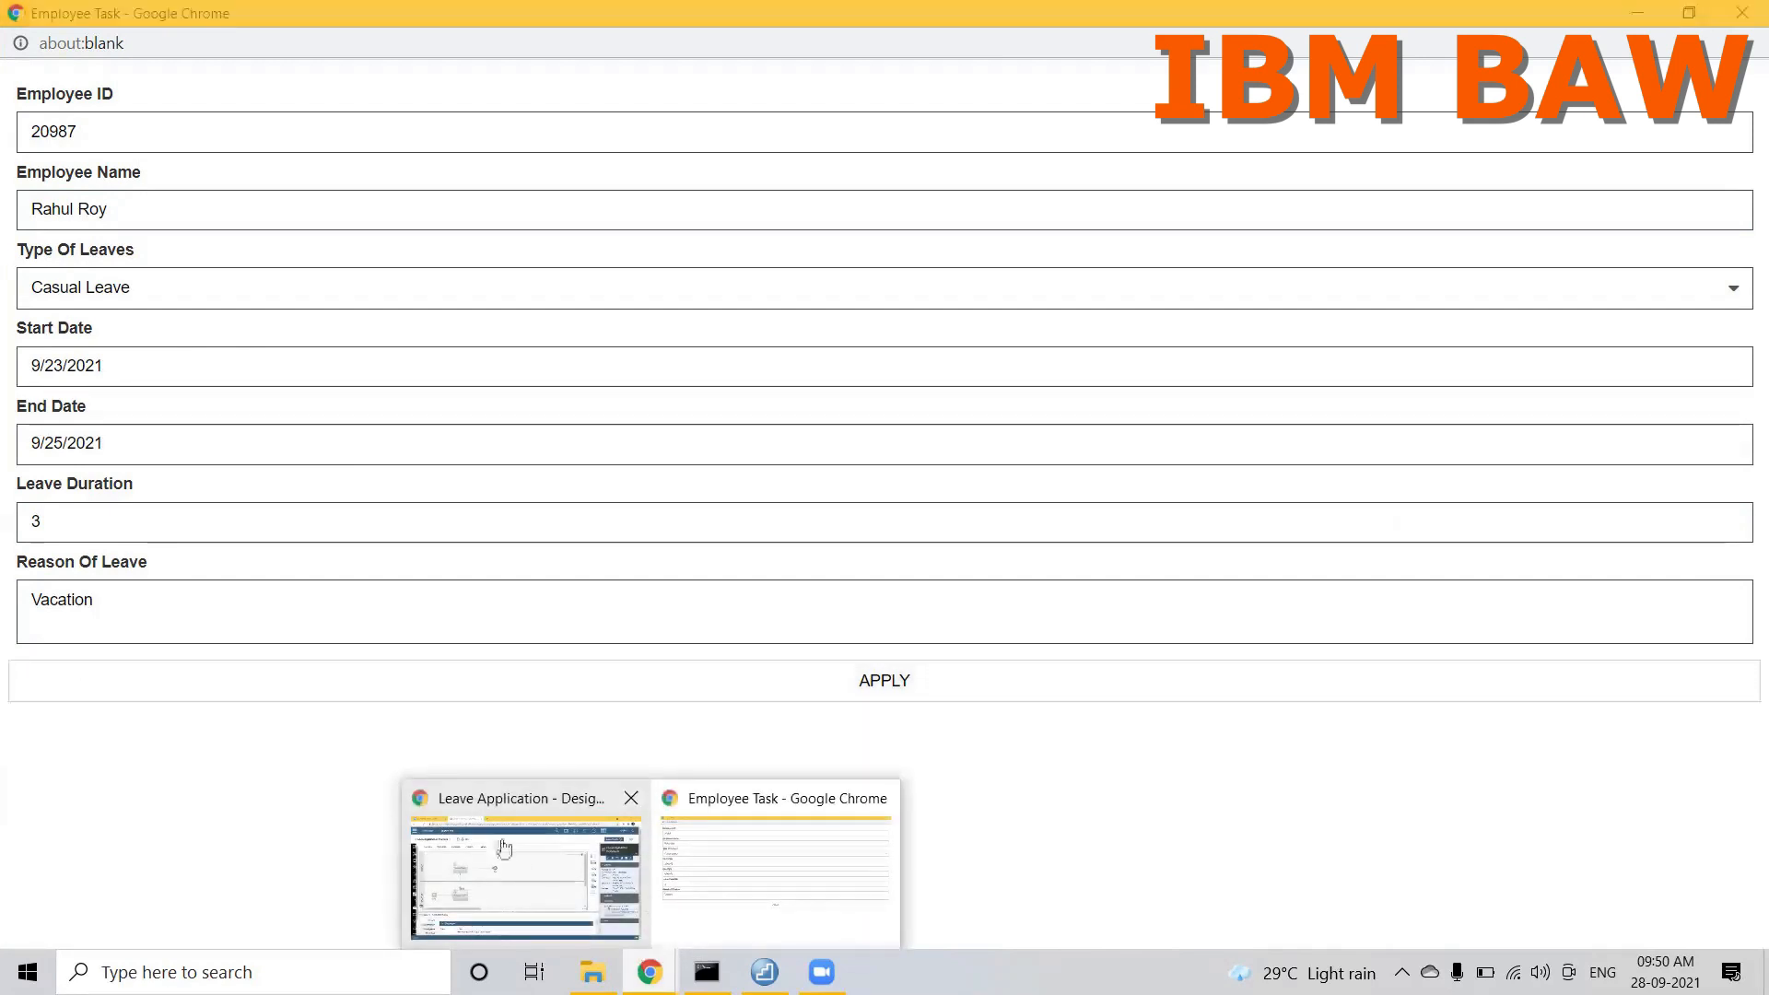
{"action": "left_click", "coordinate": [502, 849]}
{"action": "left_click", "coordinate": [256, 178]}
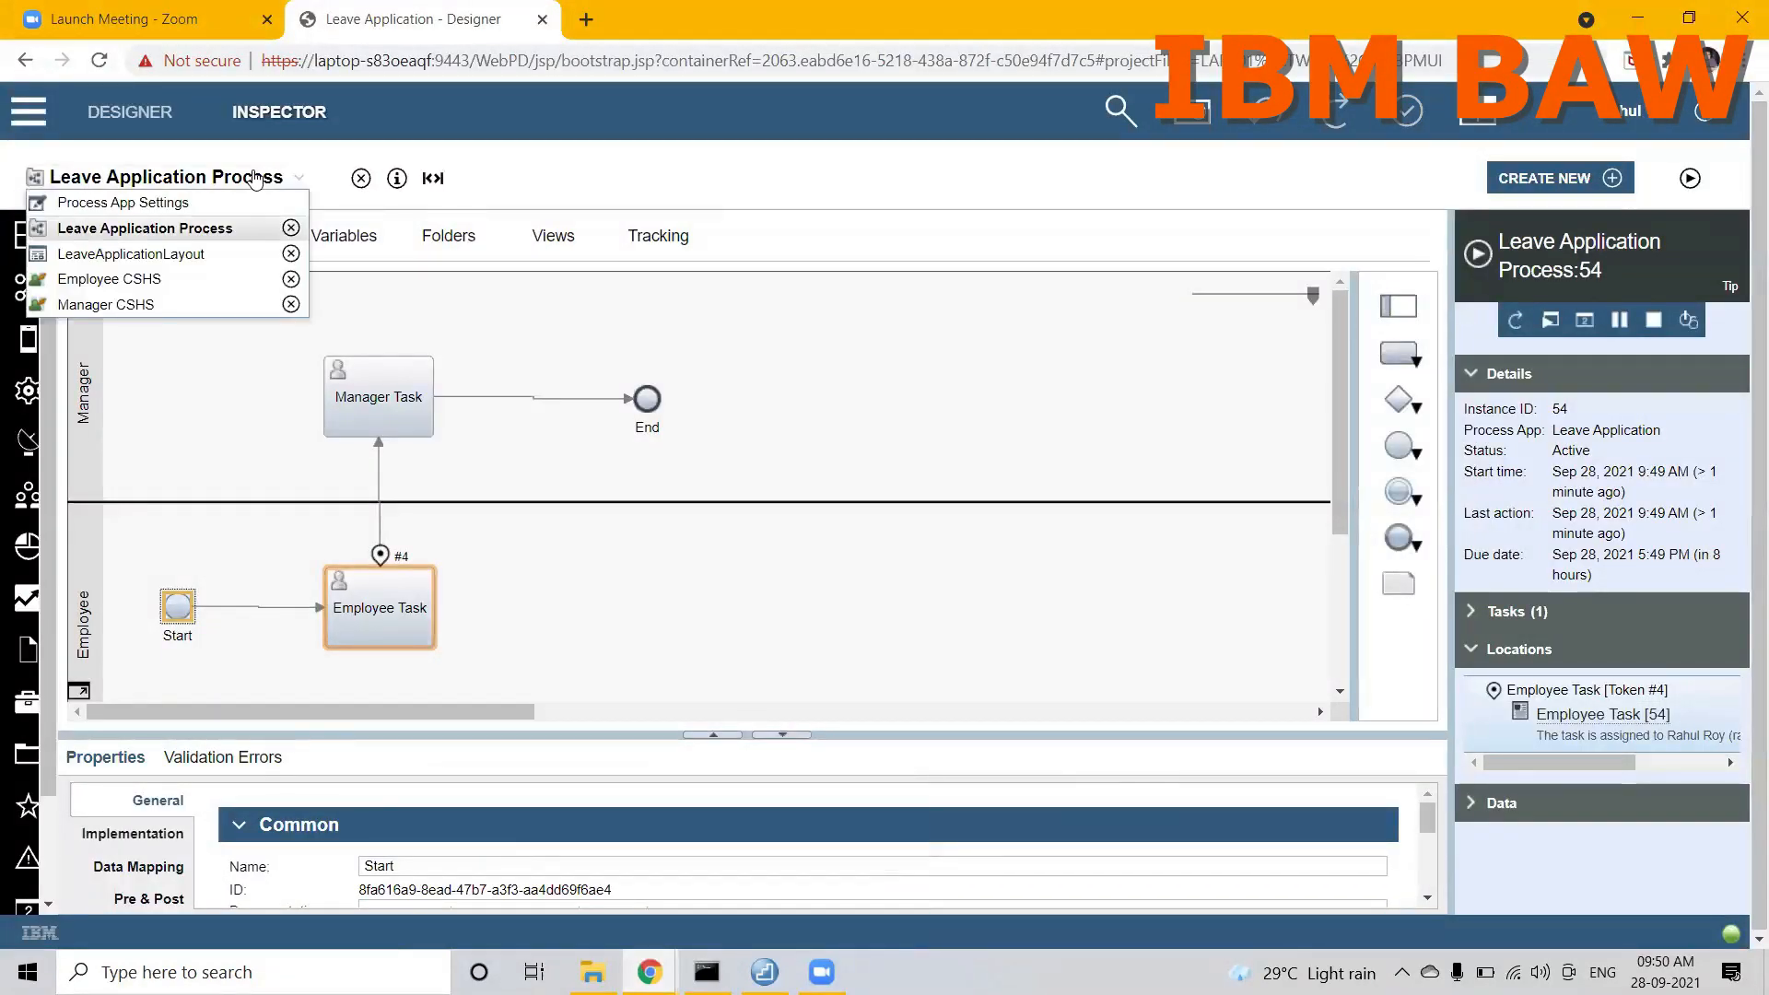
{"action": "left_click", "coordinate": [129, 278]}
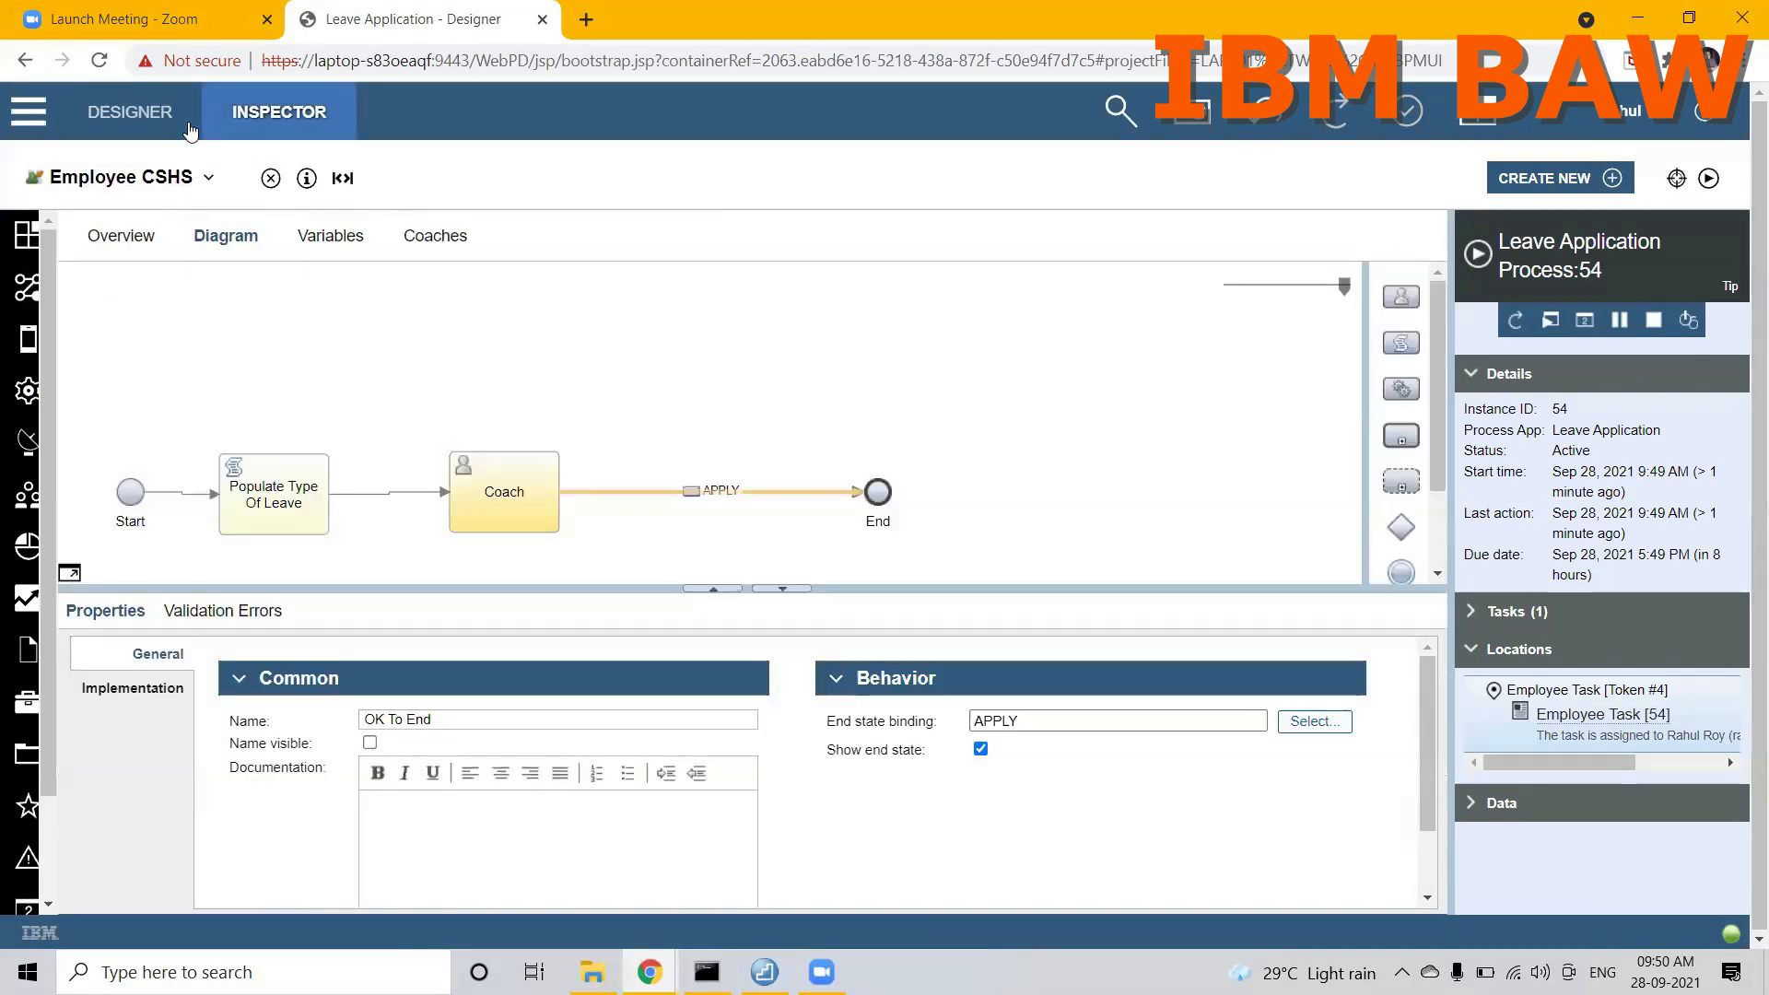
{"action": "left_click", "coordinate": [155, 177]}
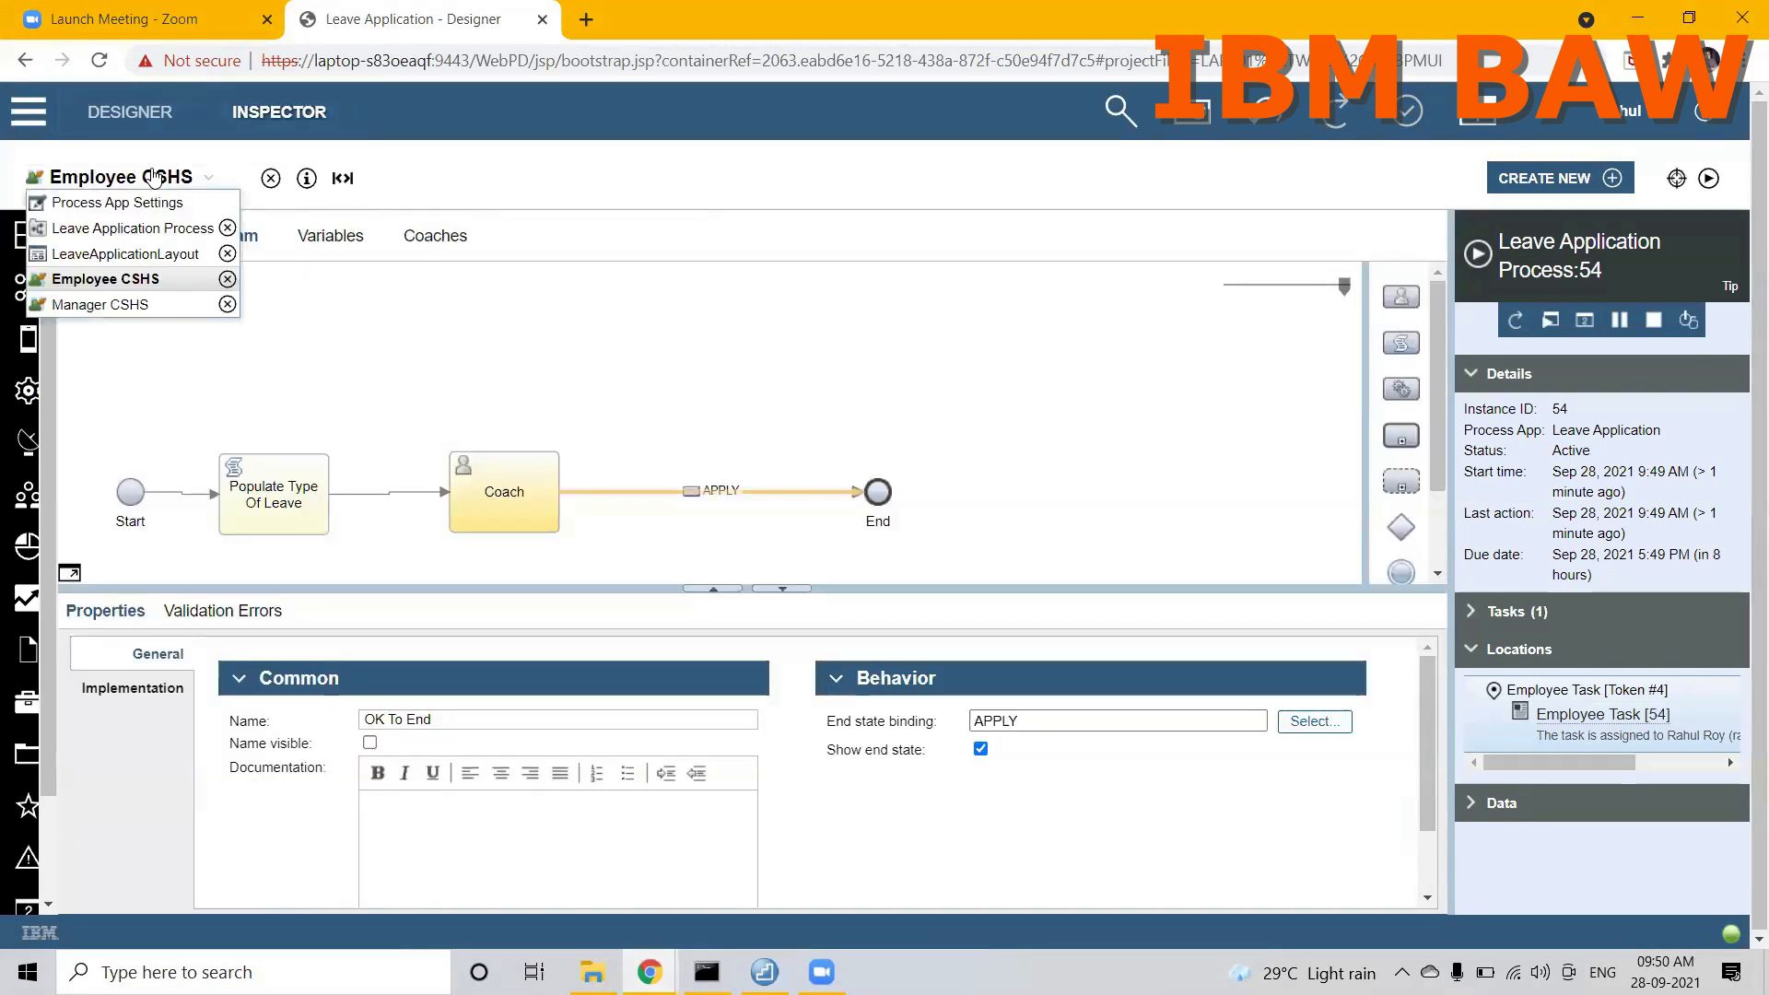
{"action": "left_click", "coordinate": [121, 258]}
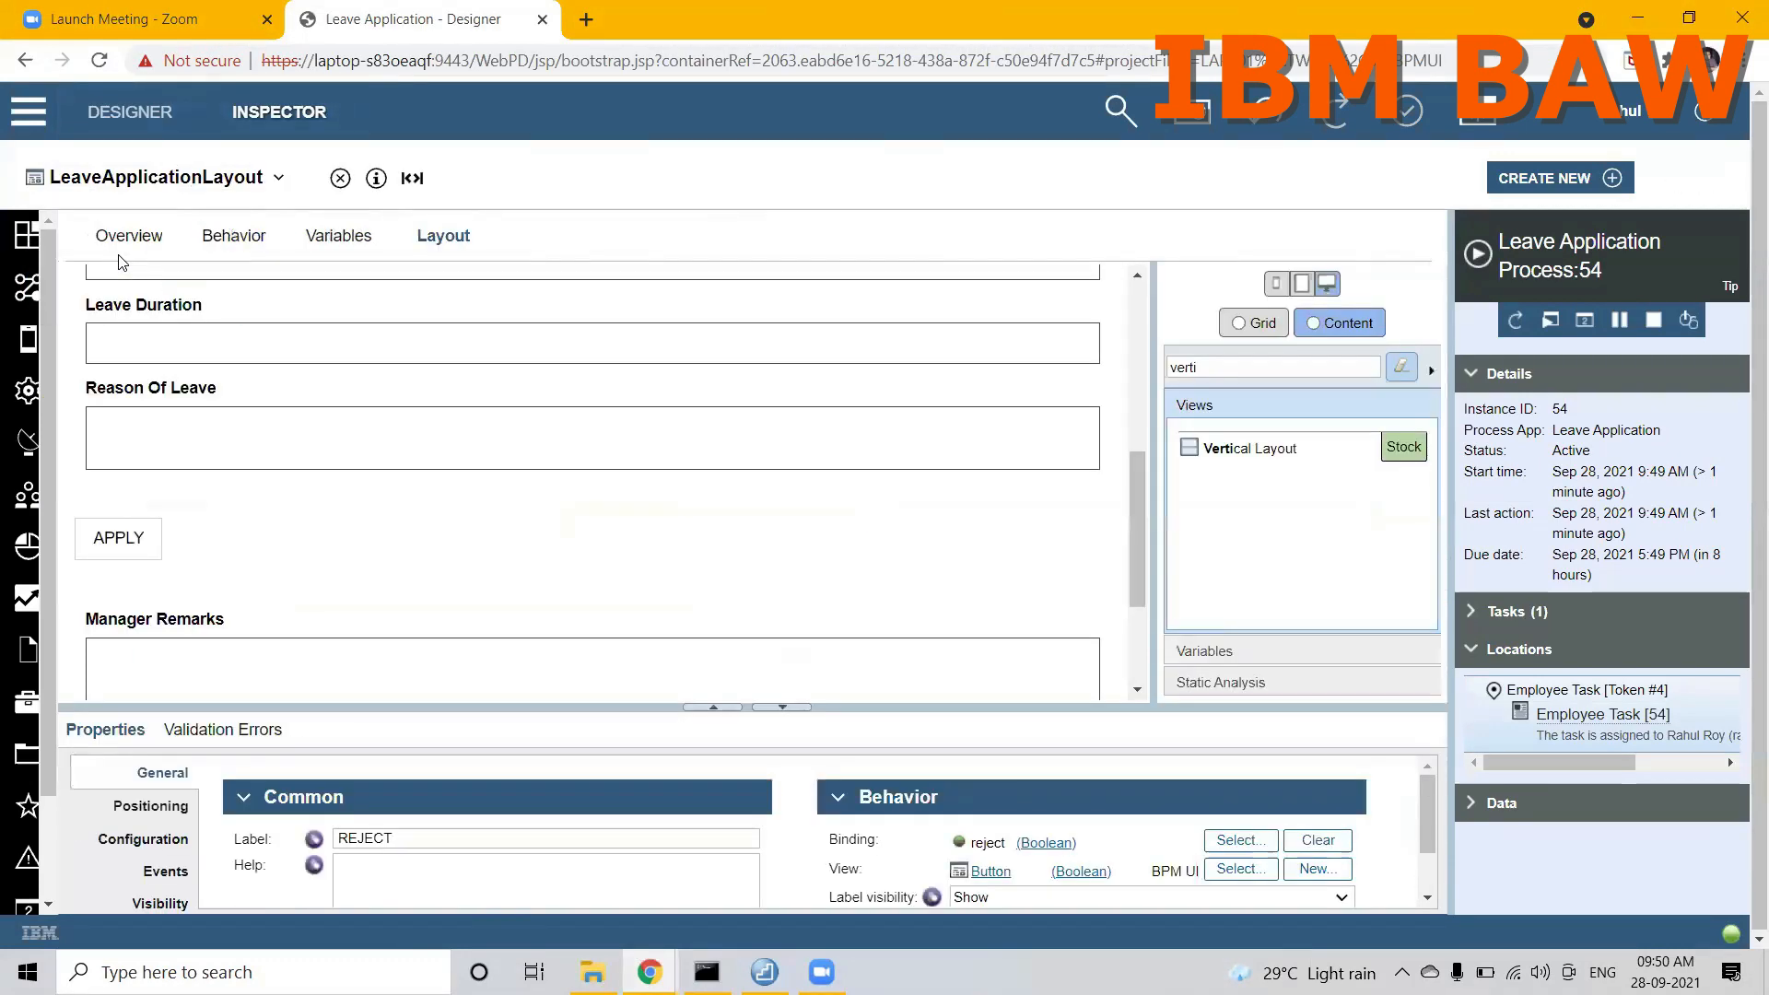
{"action": "left_click", "coordinate": [134, 540]}
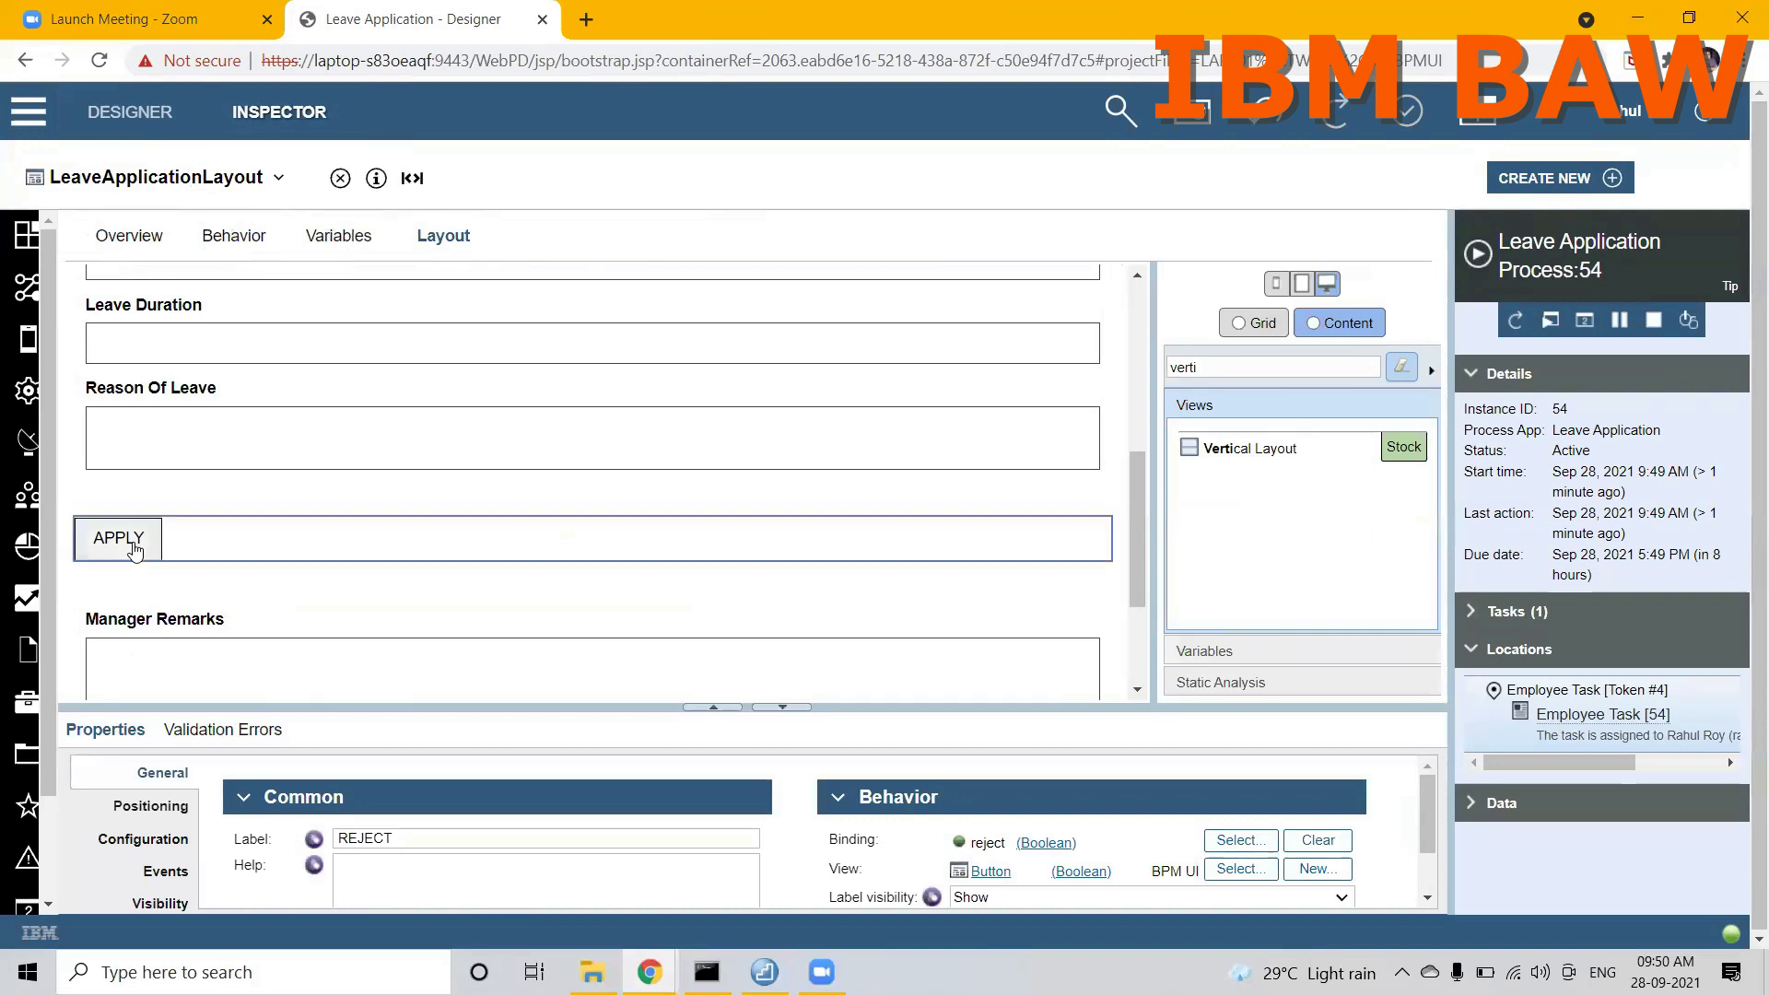
Step: Add a Boolean configuration option named apply to the LeaveApplicationLayout view
{"action": "left_click", "coordinate": [343, 238]}
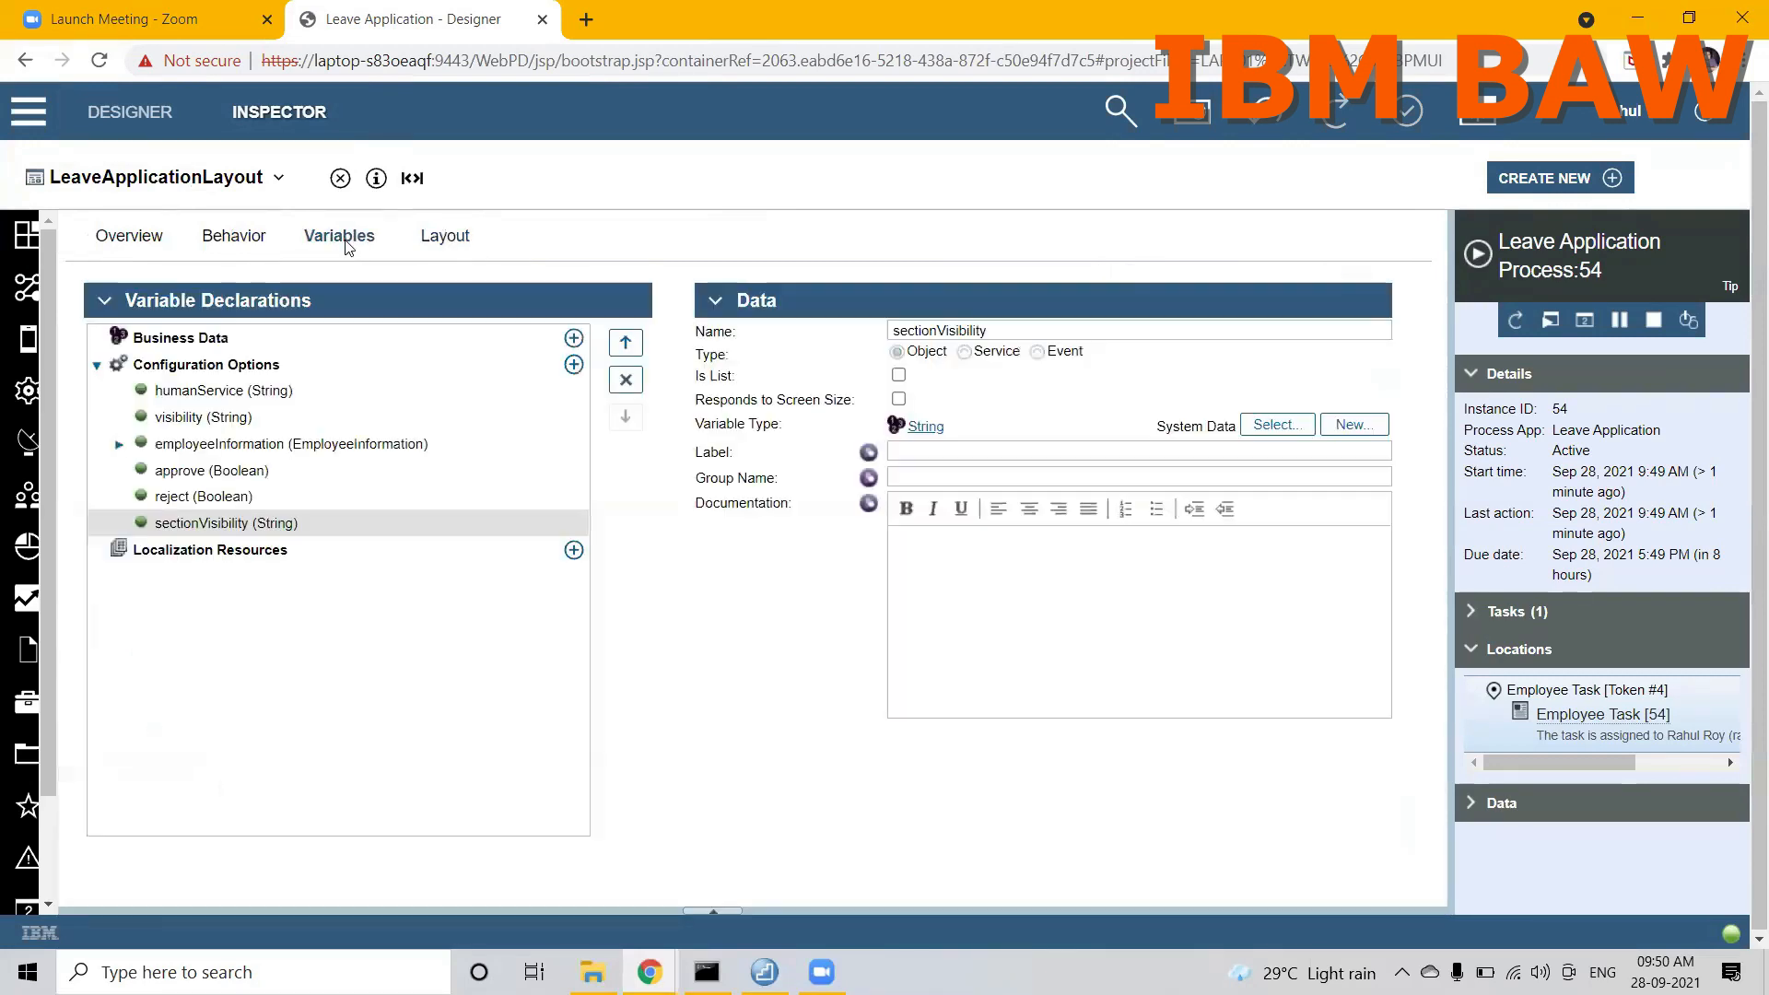
{"action": "left_click", "coordinate": [573, 364]}
{"action": "type", "text": "apply"}
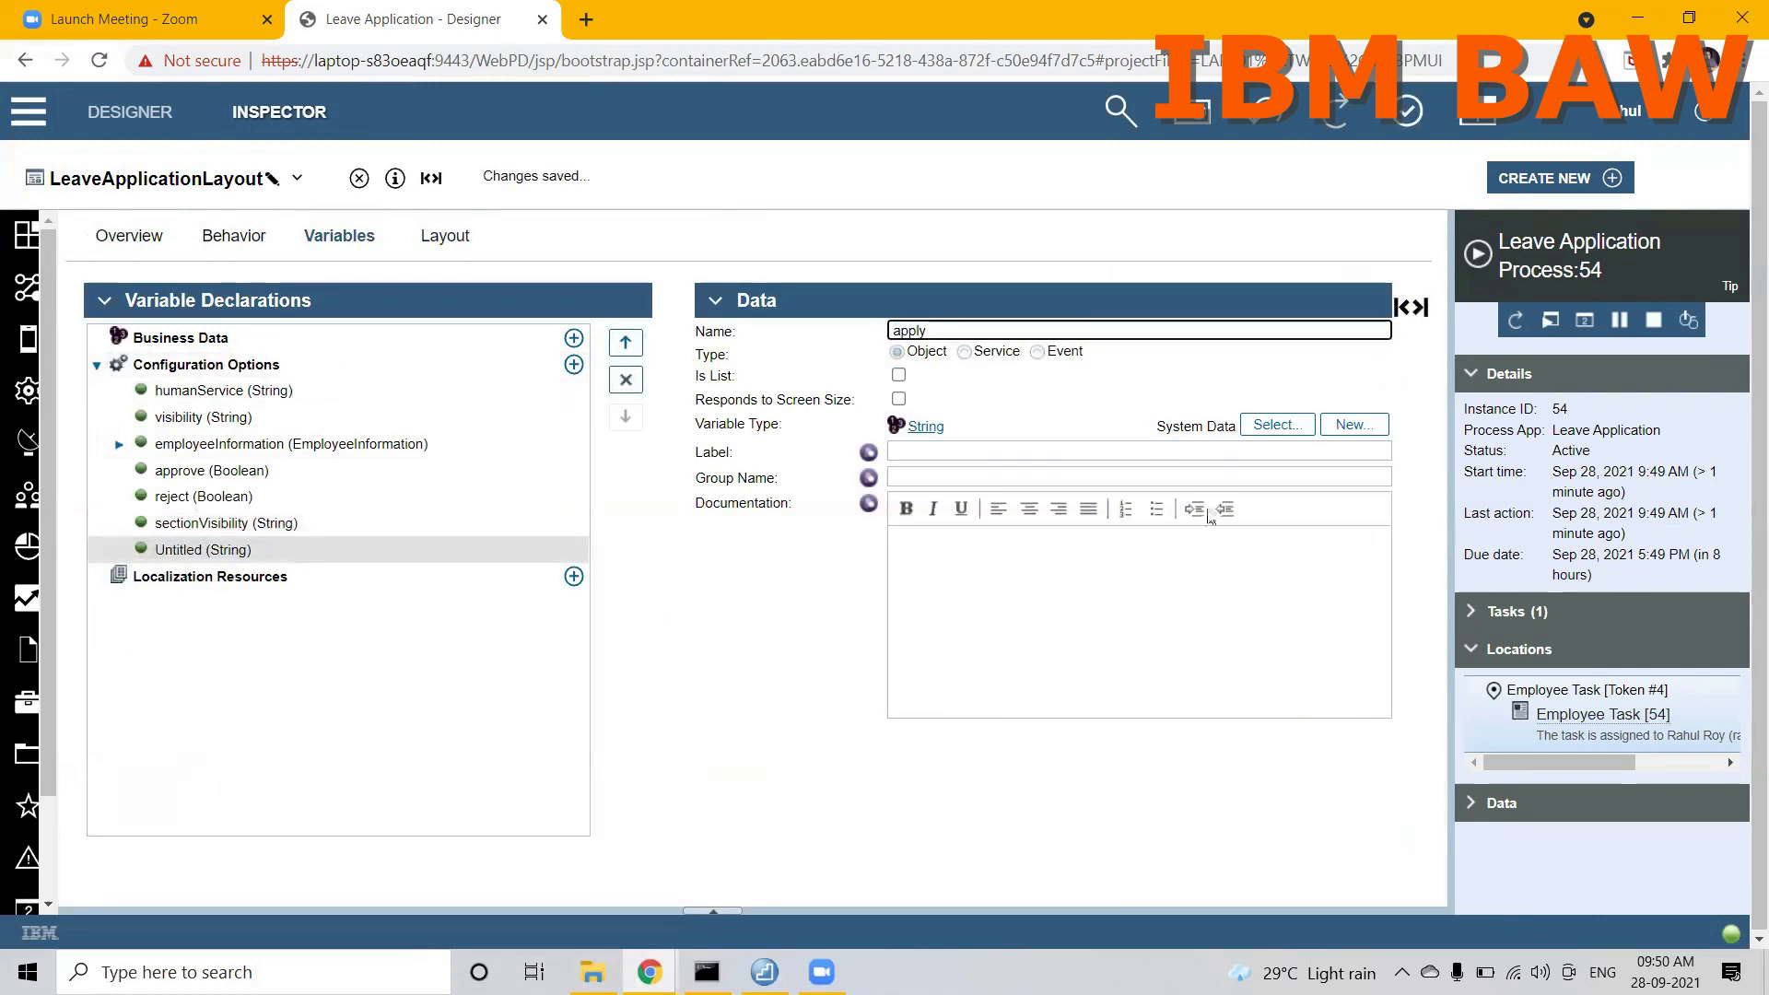
{"action": "left_click", "coordinate": [1277, 425]}
{"action": "type", "text": "boole"}
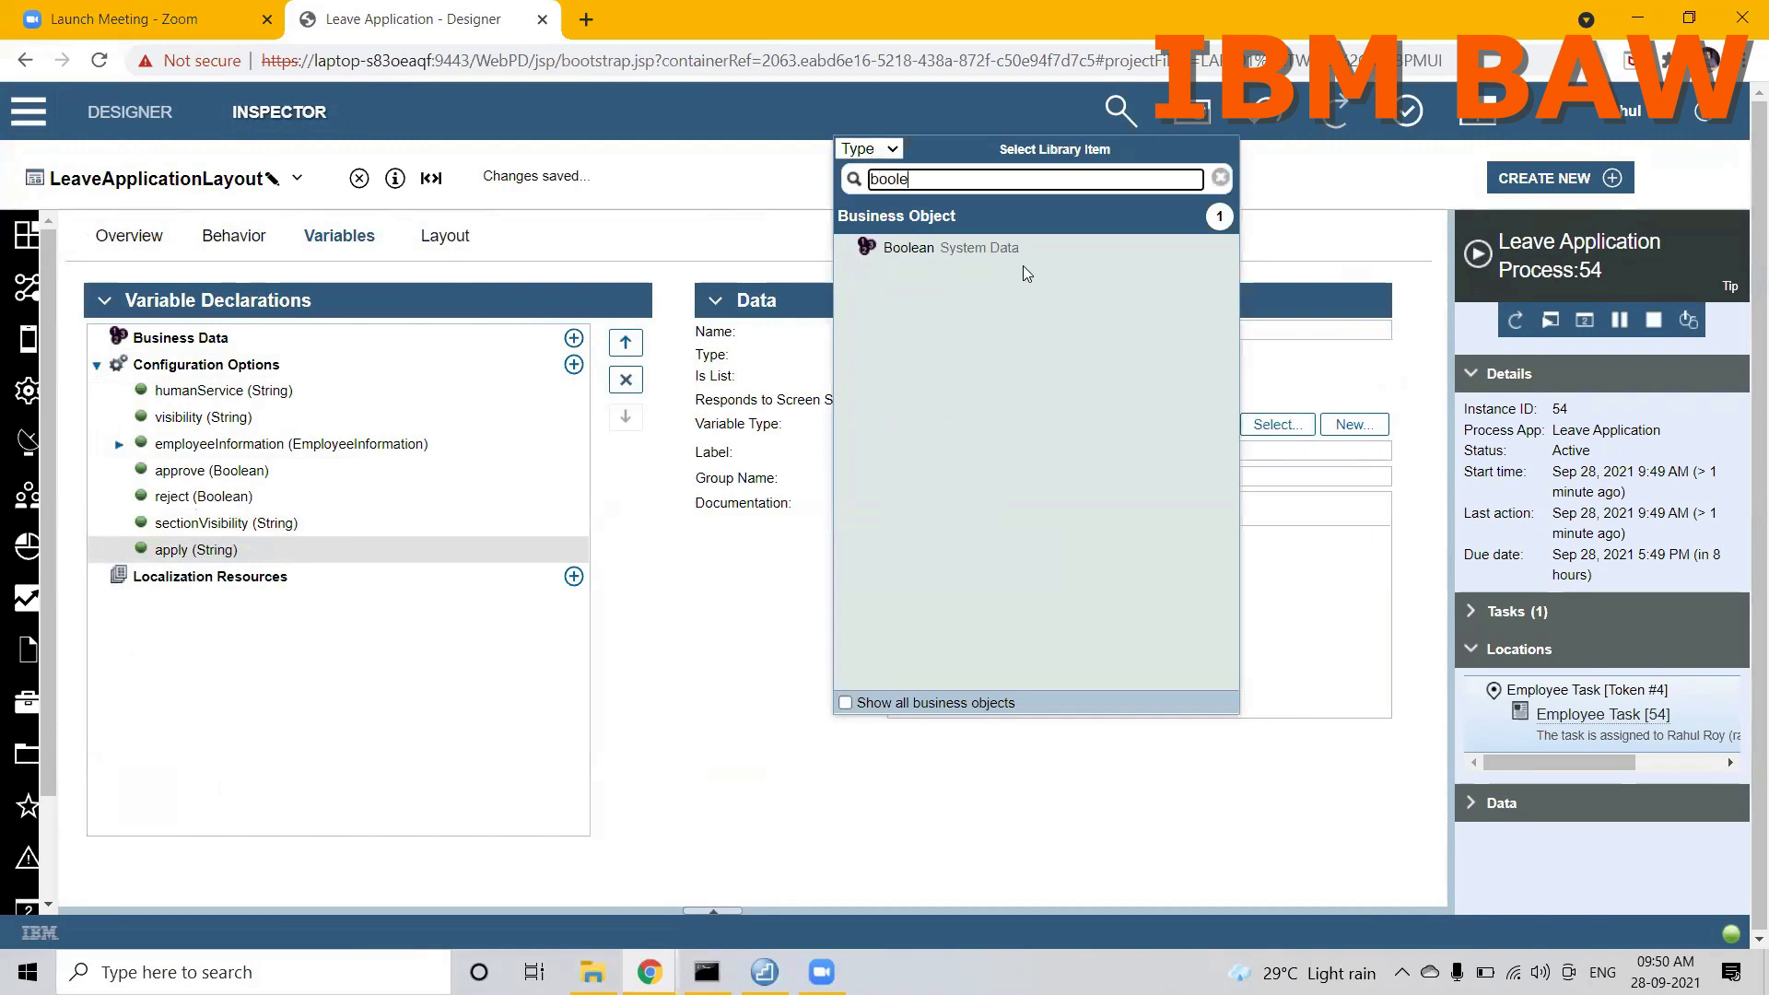
{"action": "left_click", "coordinate": [1014, 252]}
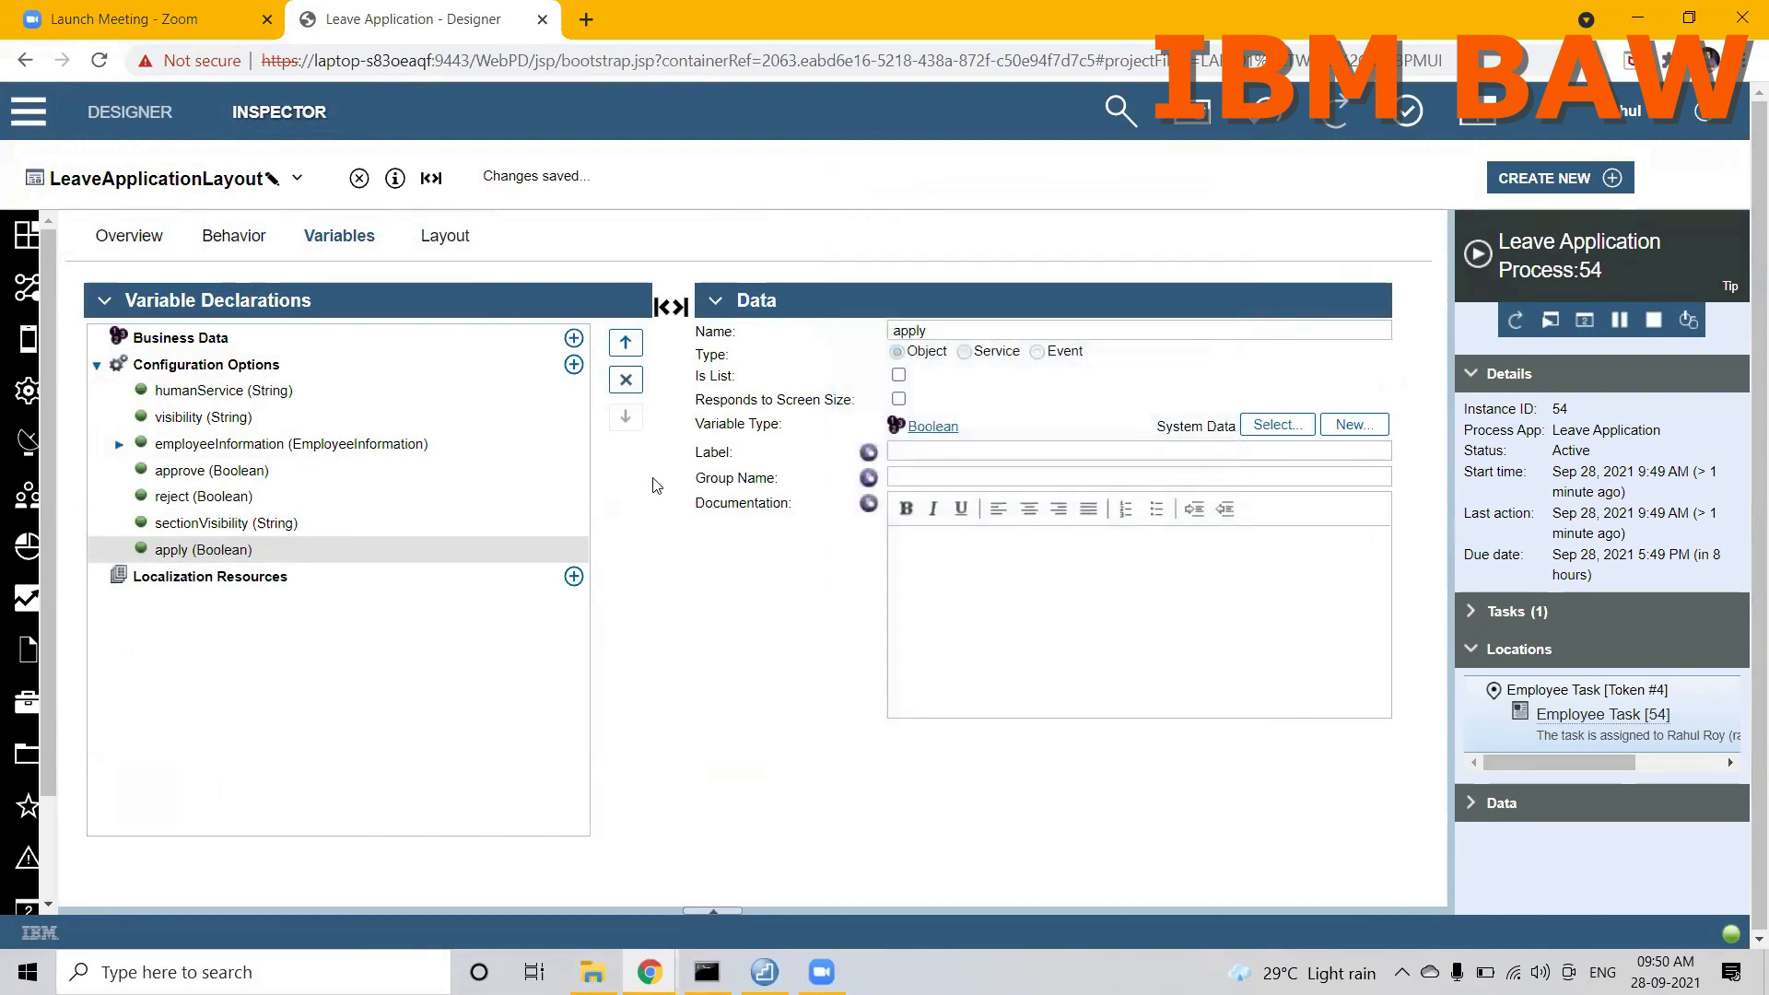
Step: Bind the APPLY button in LeaveApplicationLayout to the apply configuration option
{"action": "left_click", "coordinate": [444, 242]}
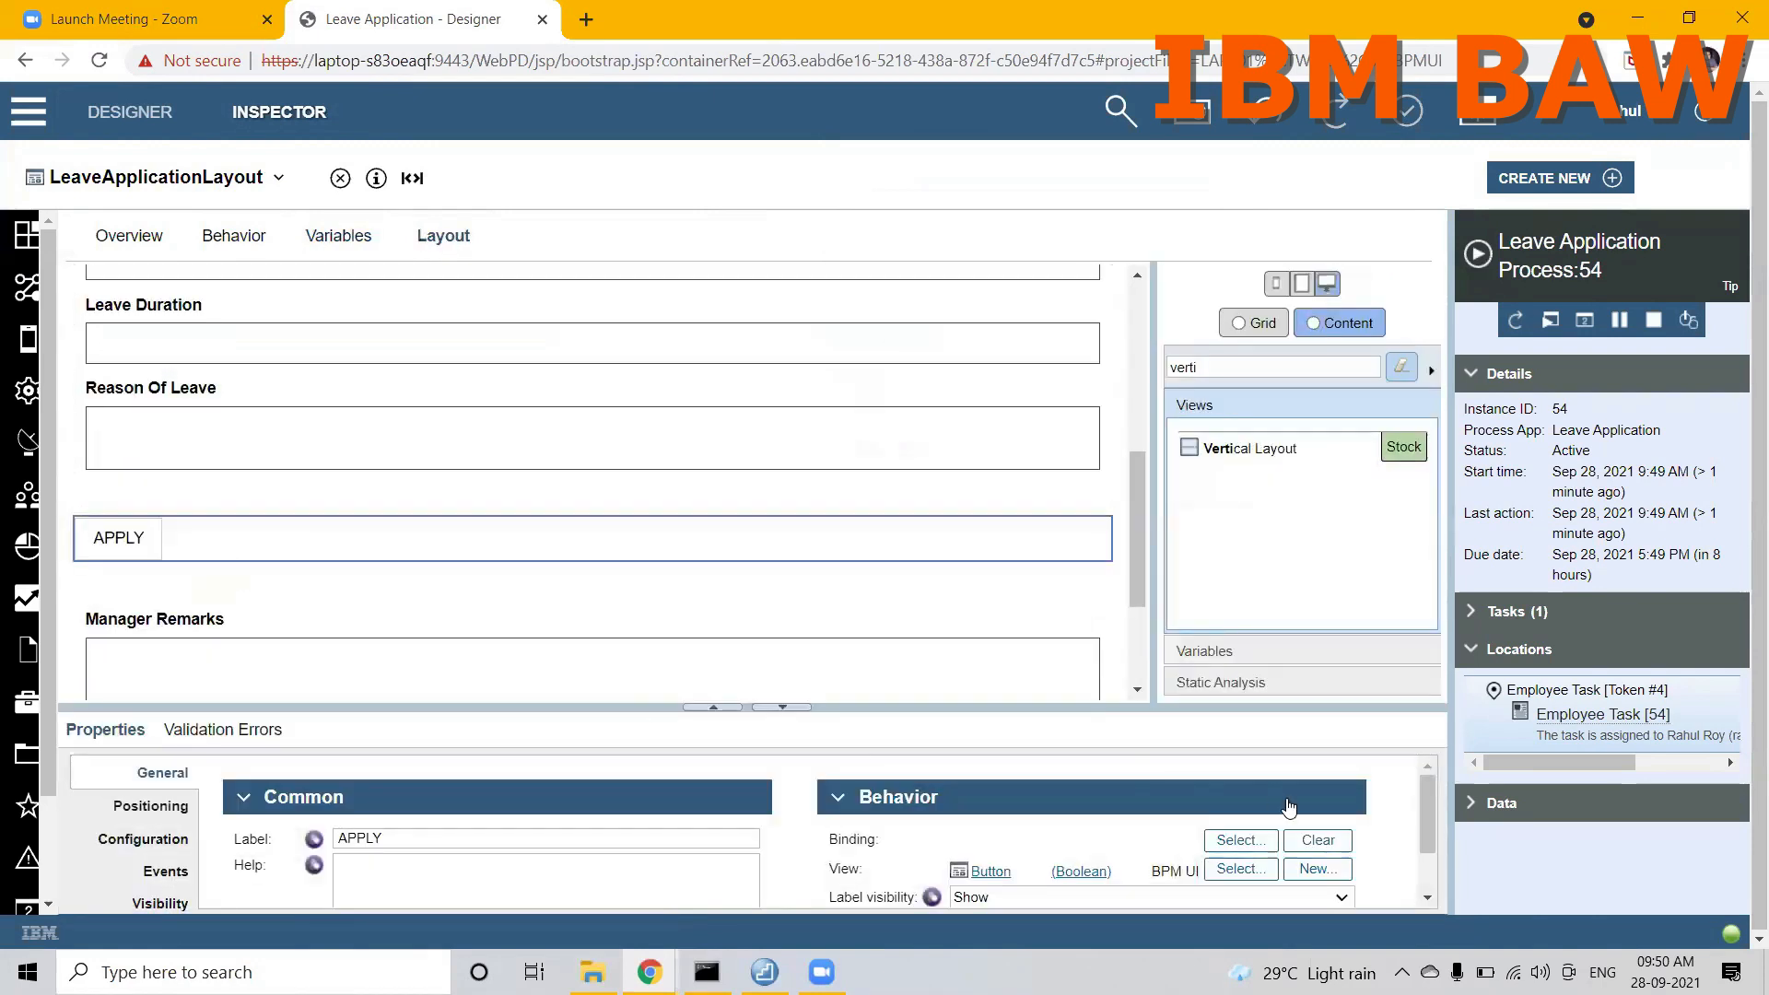
{"action": "left_click", "coordinate": [1253, 841]}
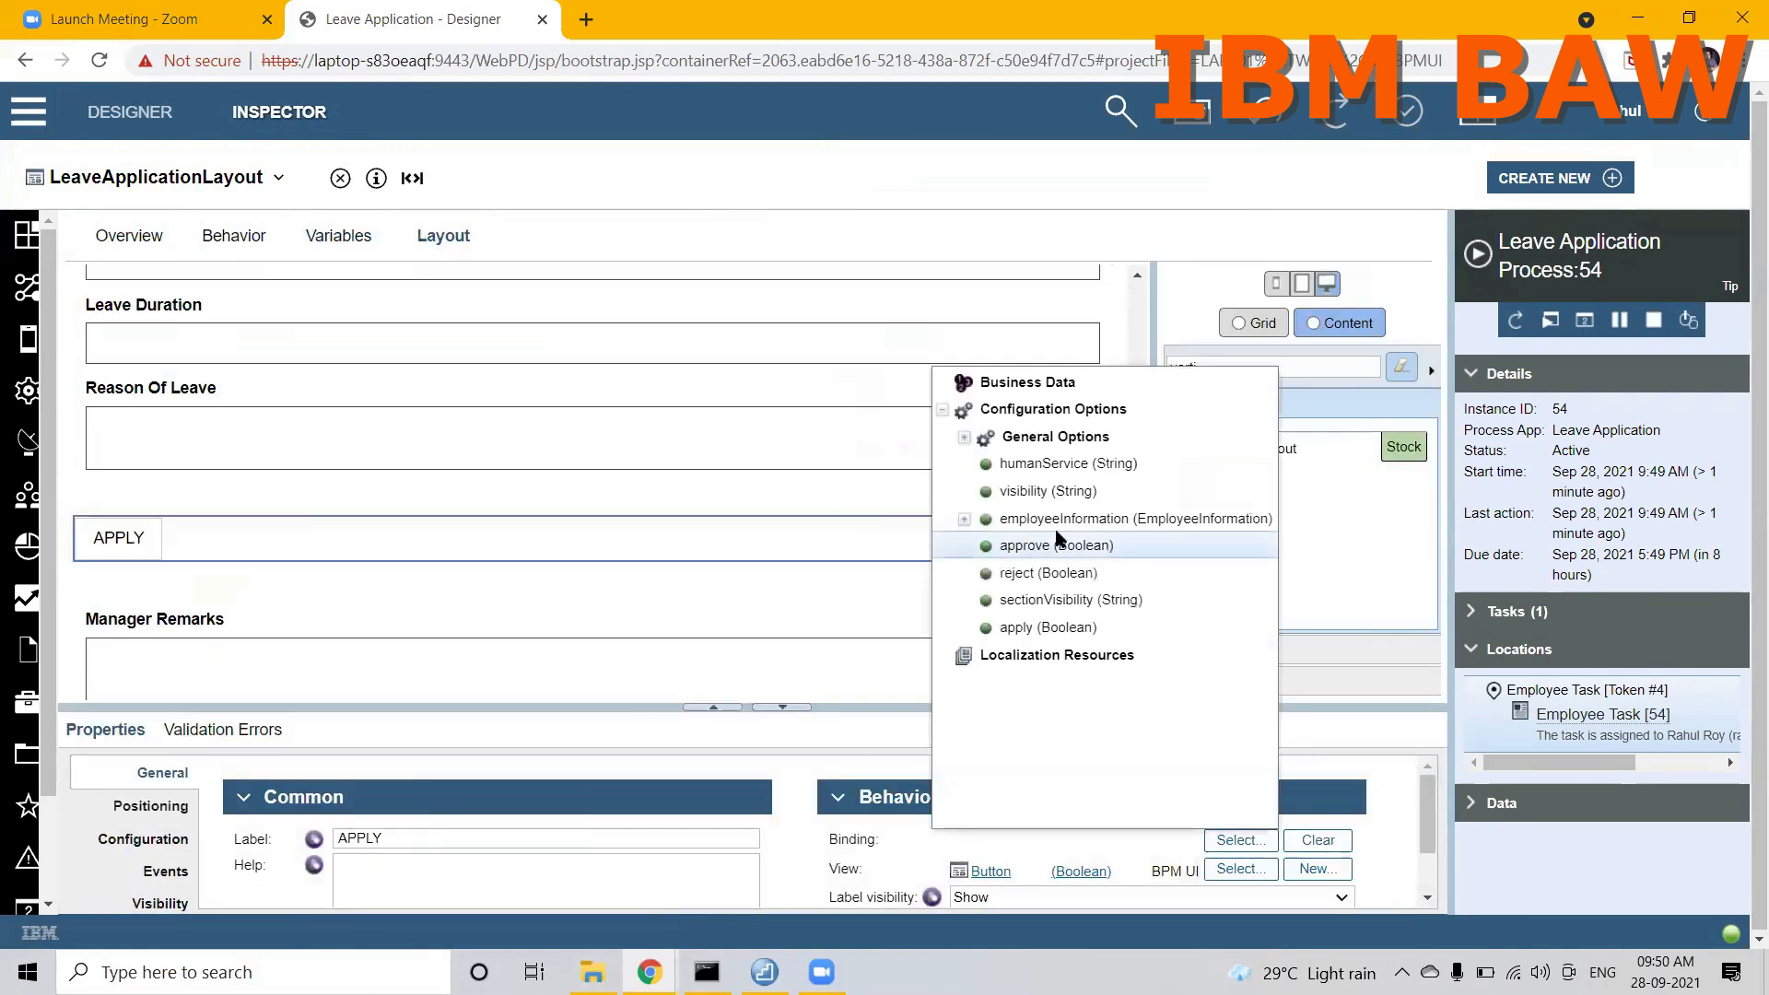
{"action": "left_click", "coordinate": [1025, 626]}
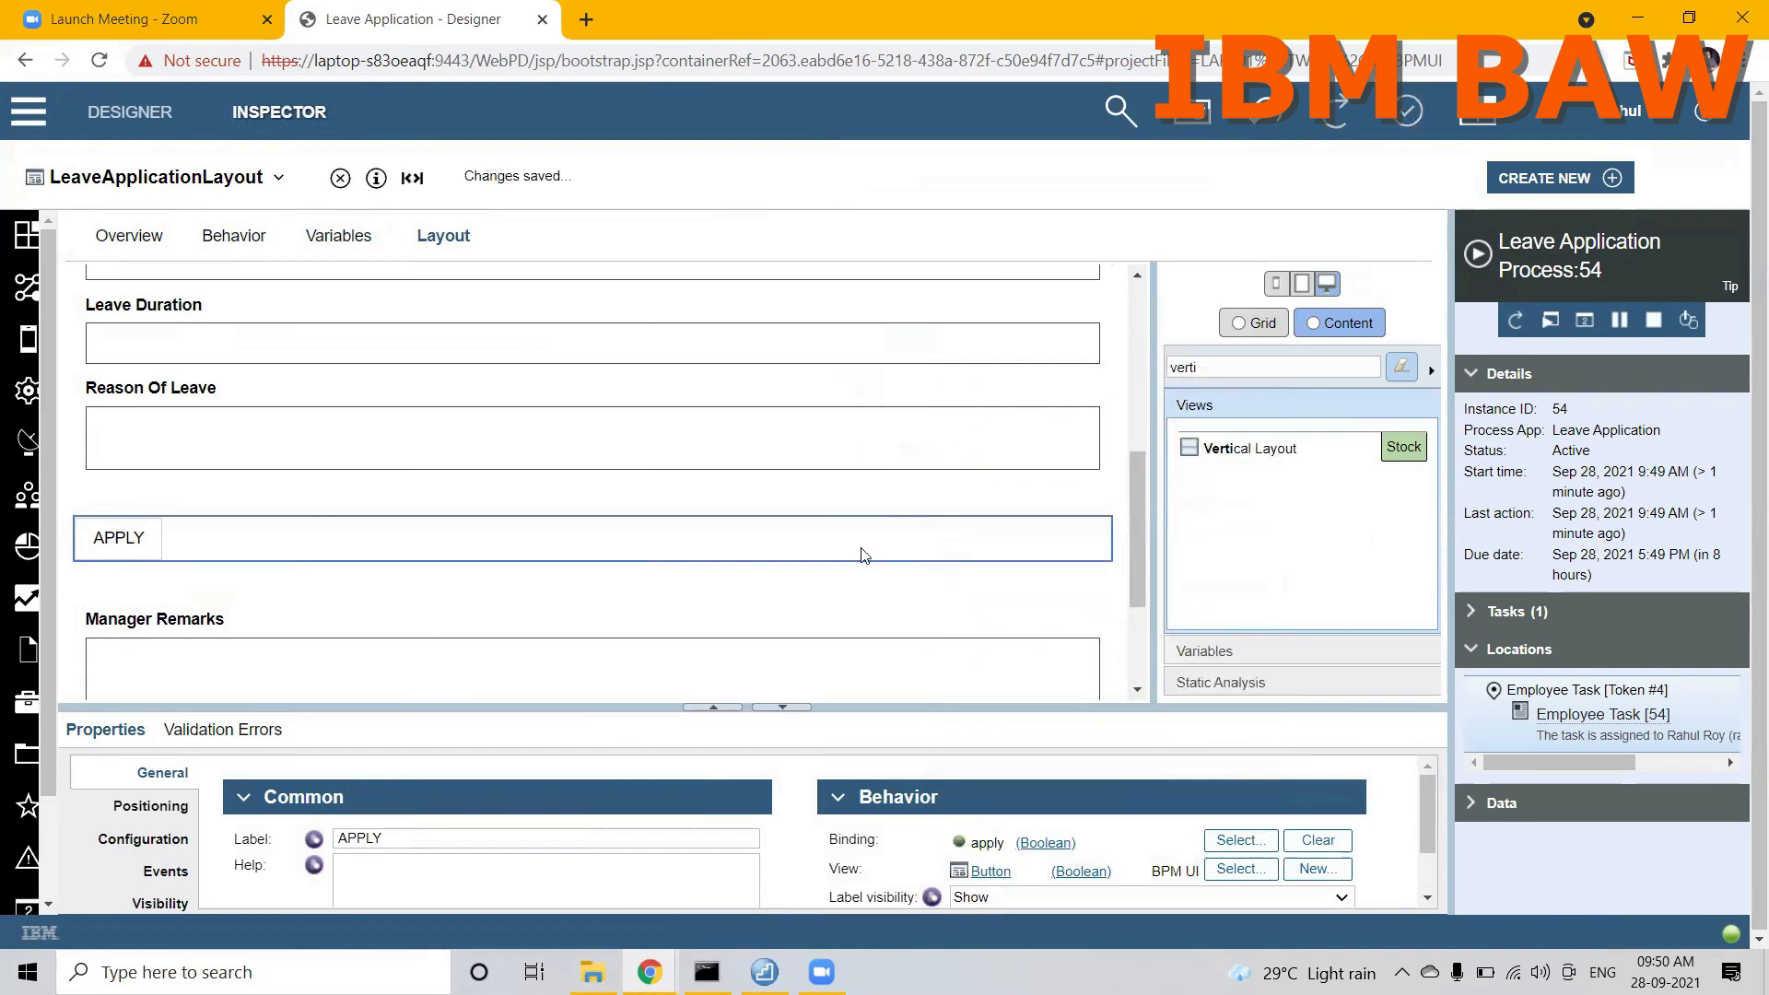
Step: Add a private Boolean variable named apply to Employee CSHS
{"action": "left_click", "coordinate": [272, 178]}
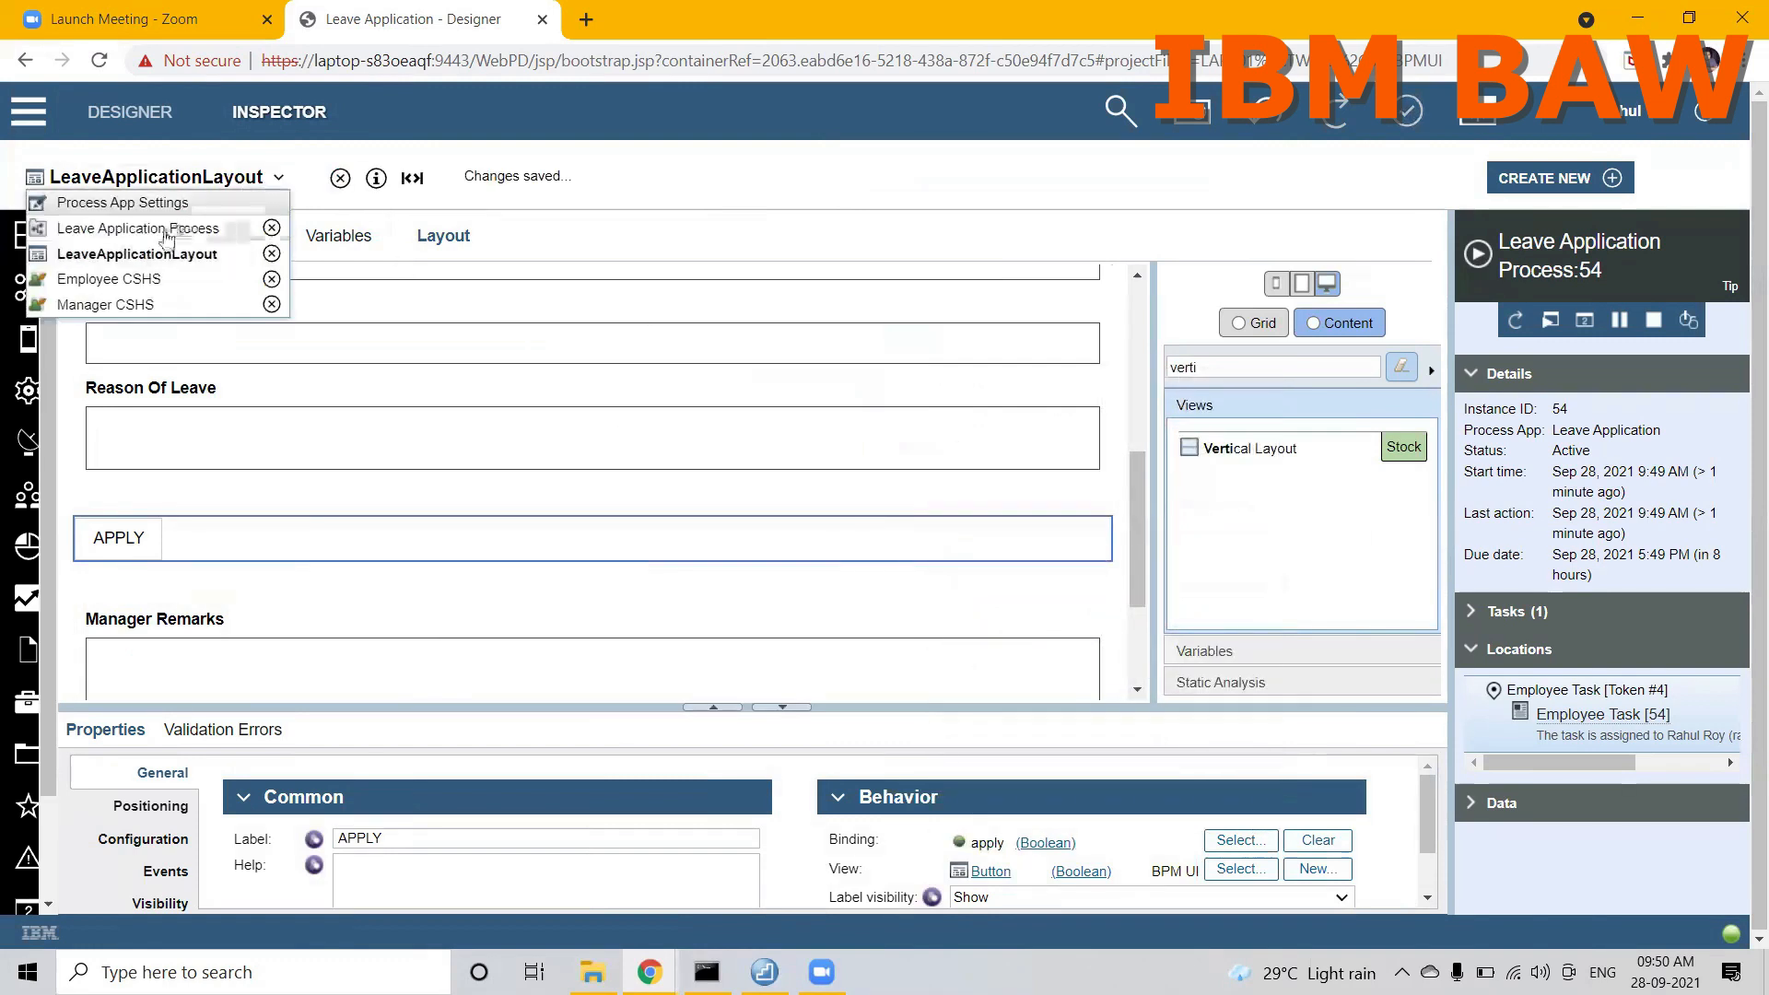
{"action": "left_click", "coordinate": [147, 280]}
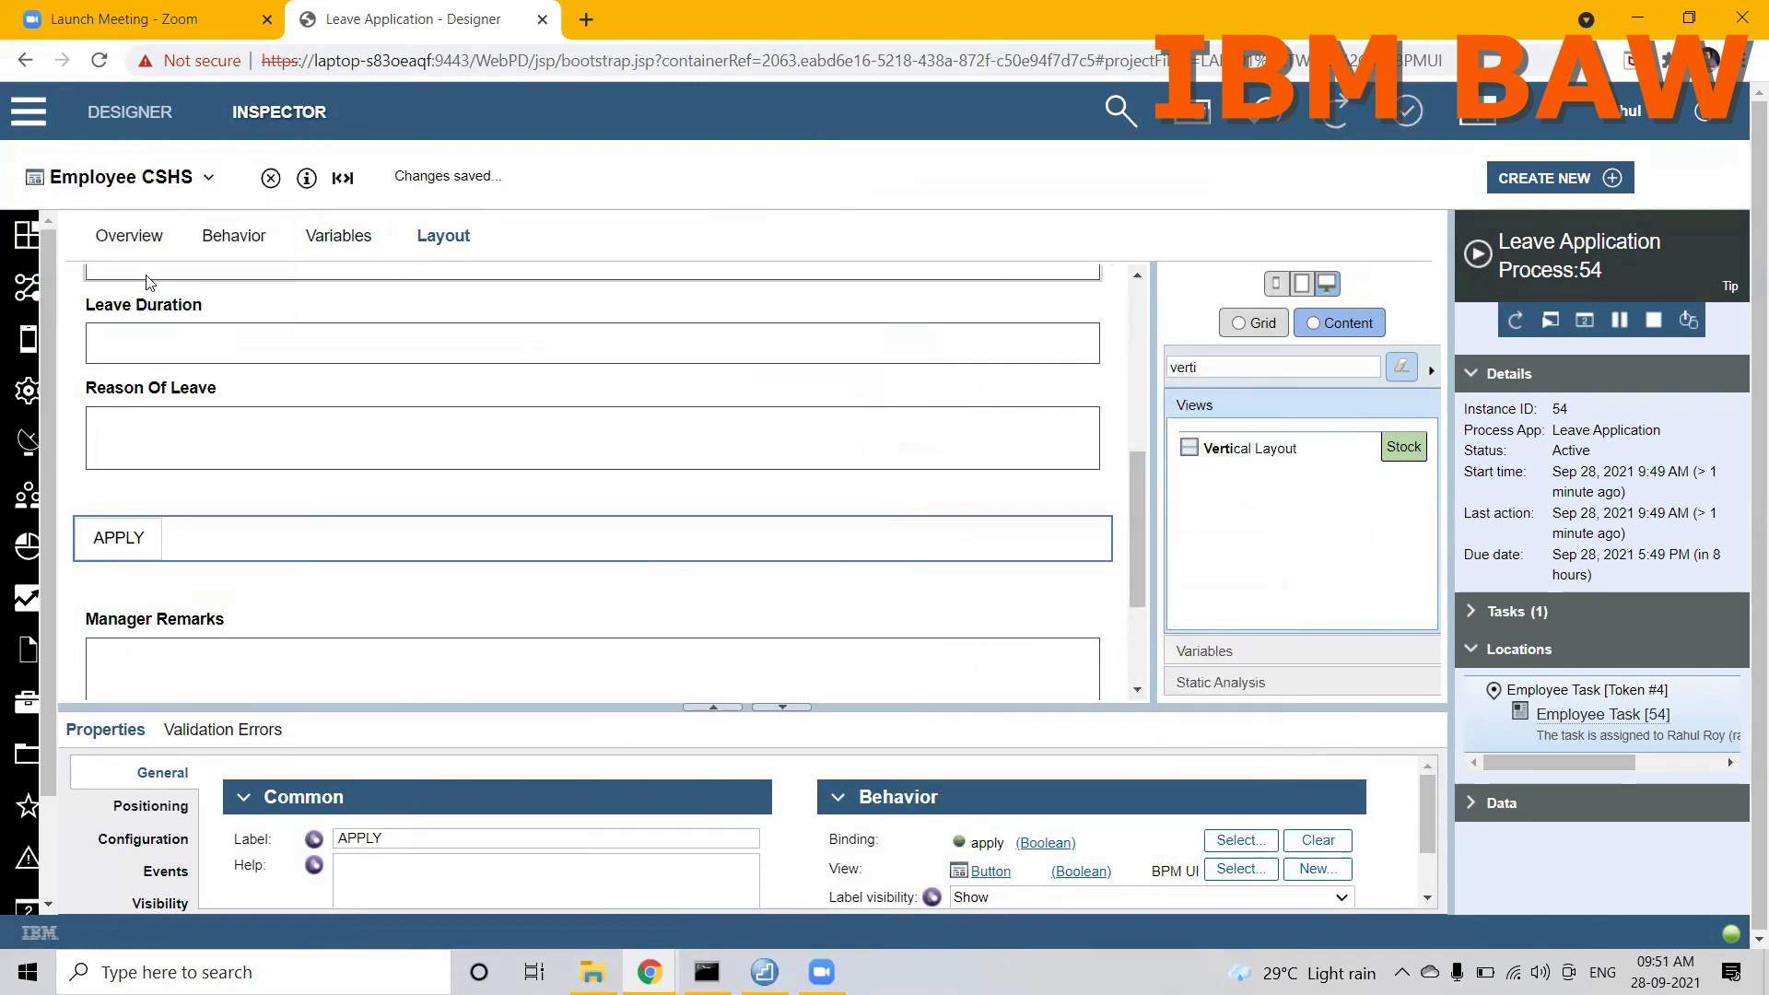
{"action": "left_click", "coordinate": [326, 237]}
{"action": "left_click", "coordinate": [564, 408]}
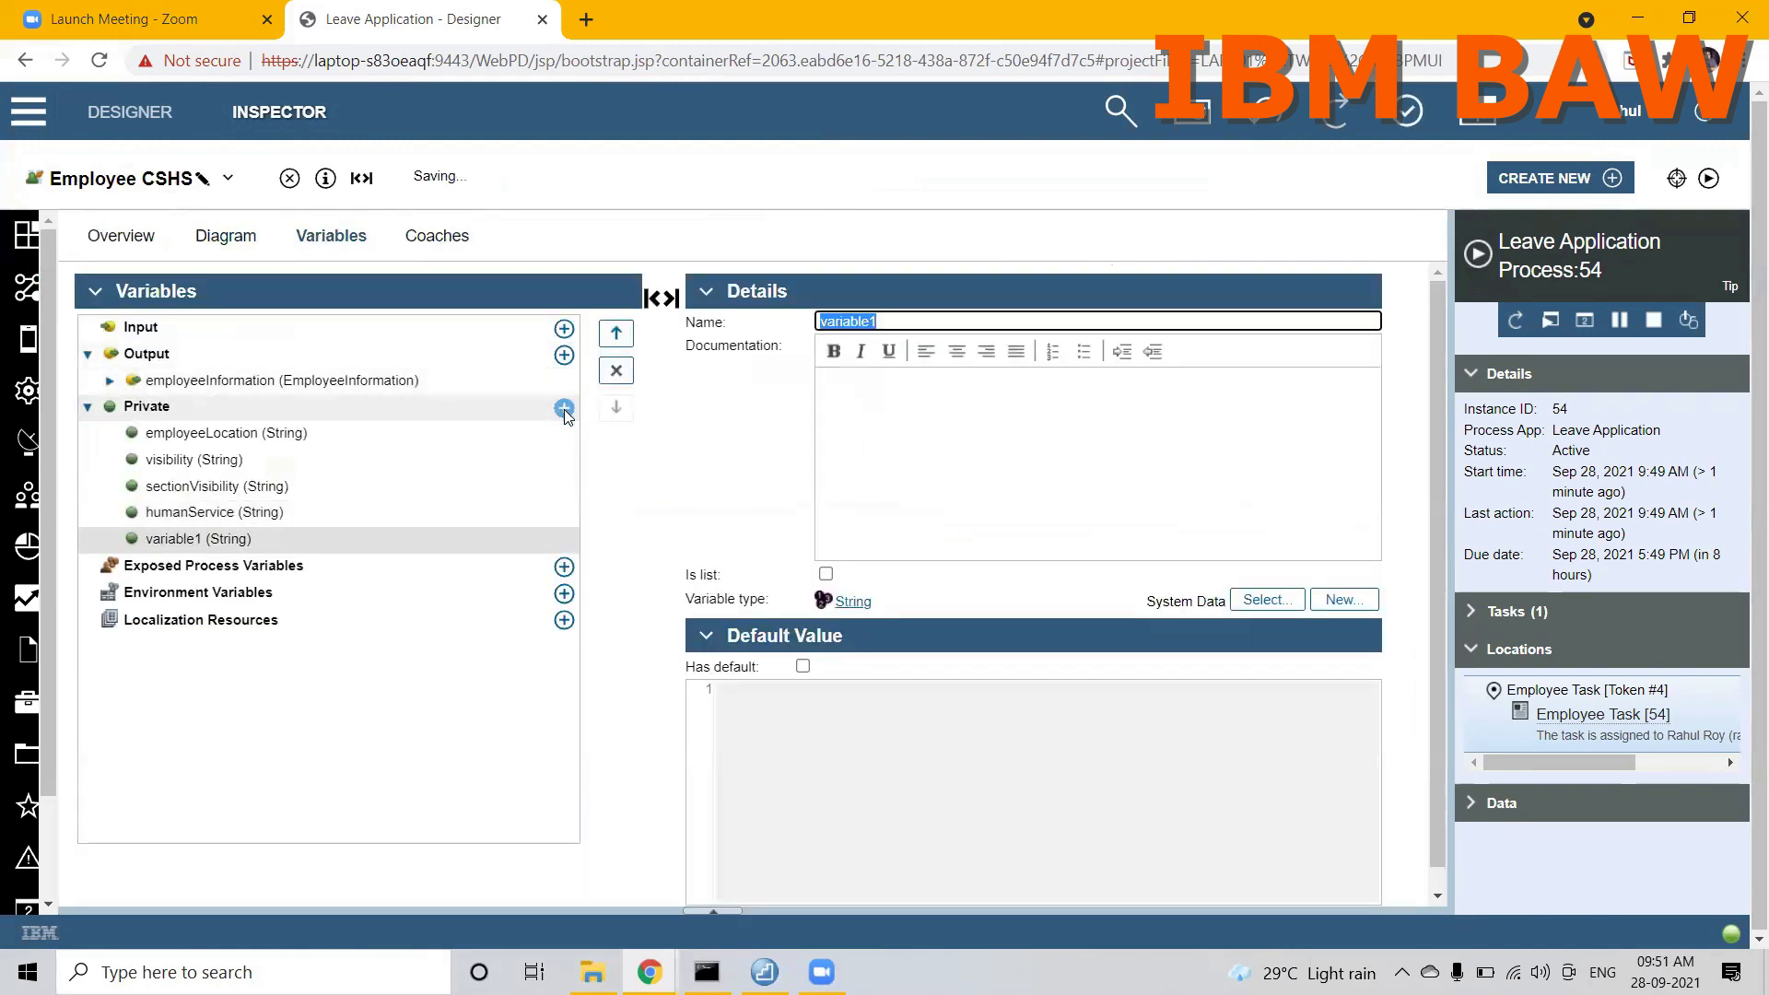
{"action": "type", "text": "apply"}
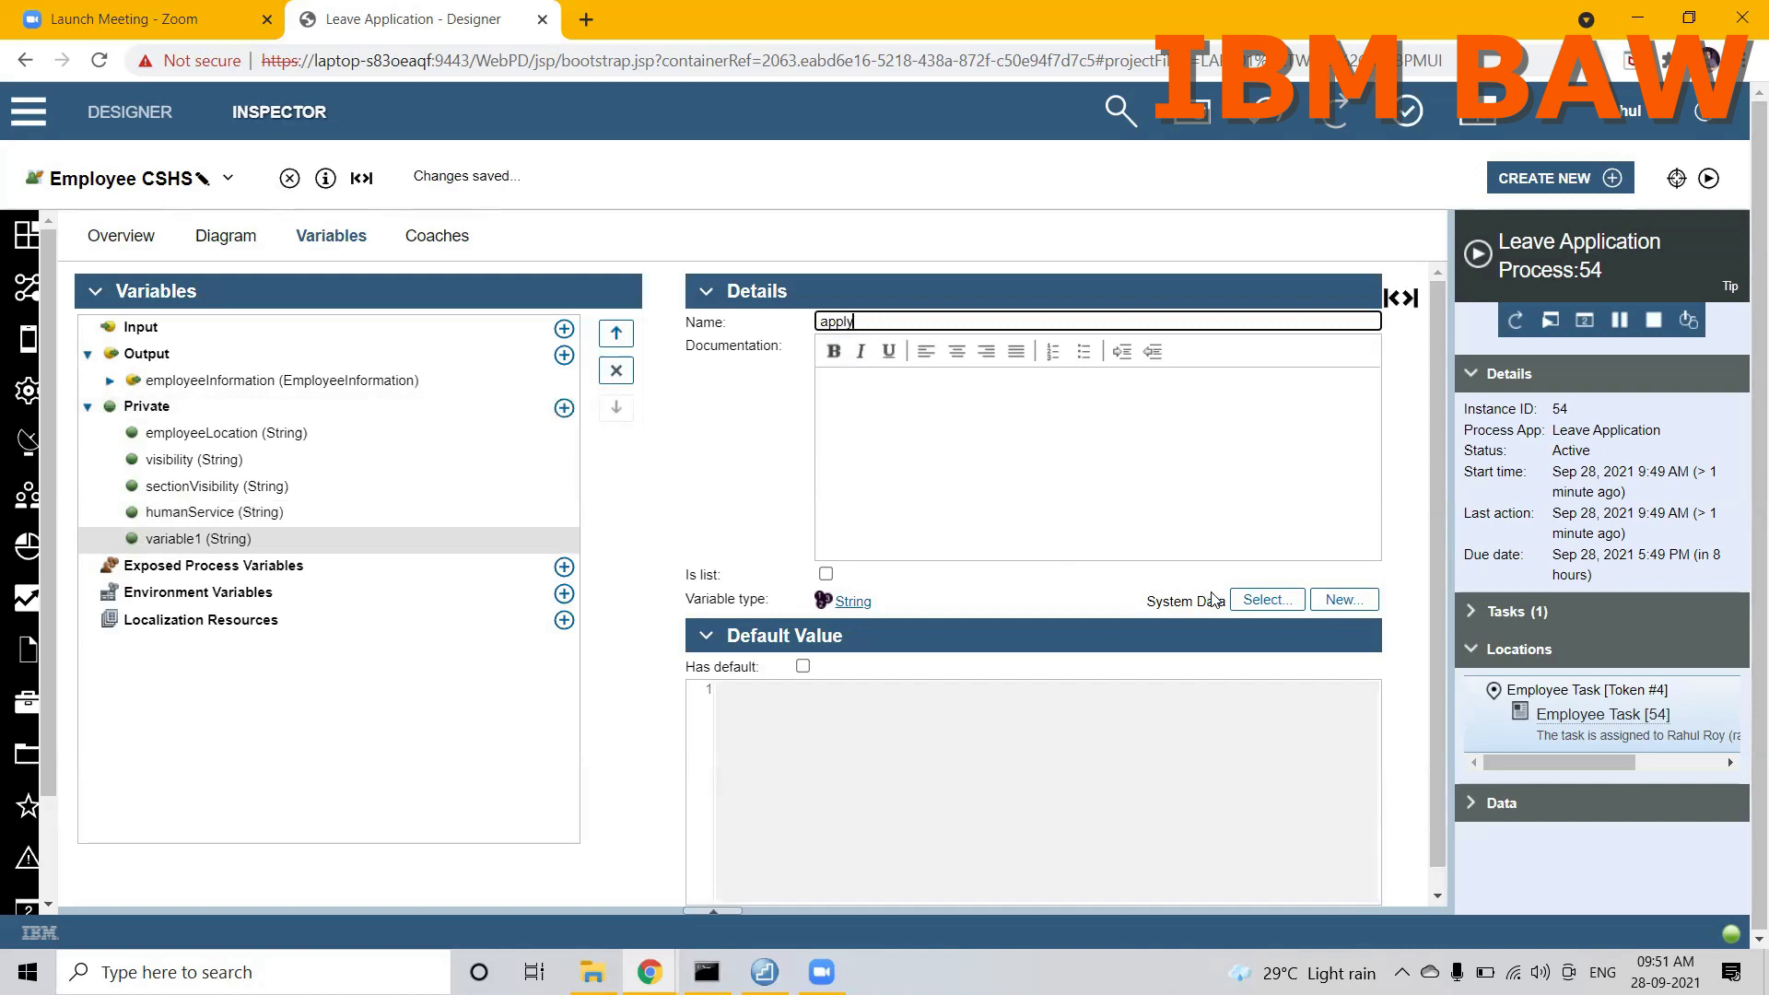
{"action": "left_click", "coordinate": [1258, 602]}
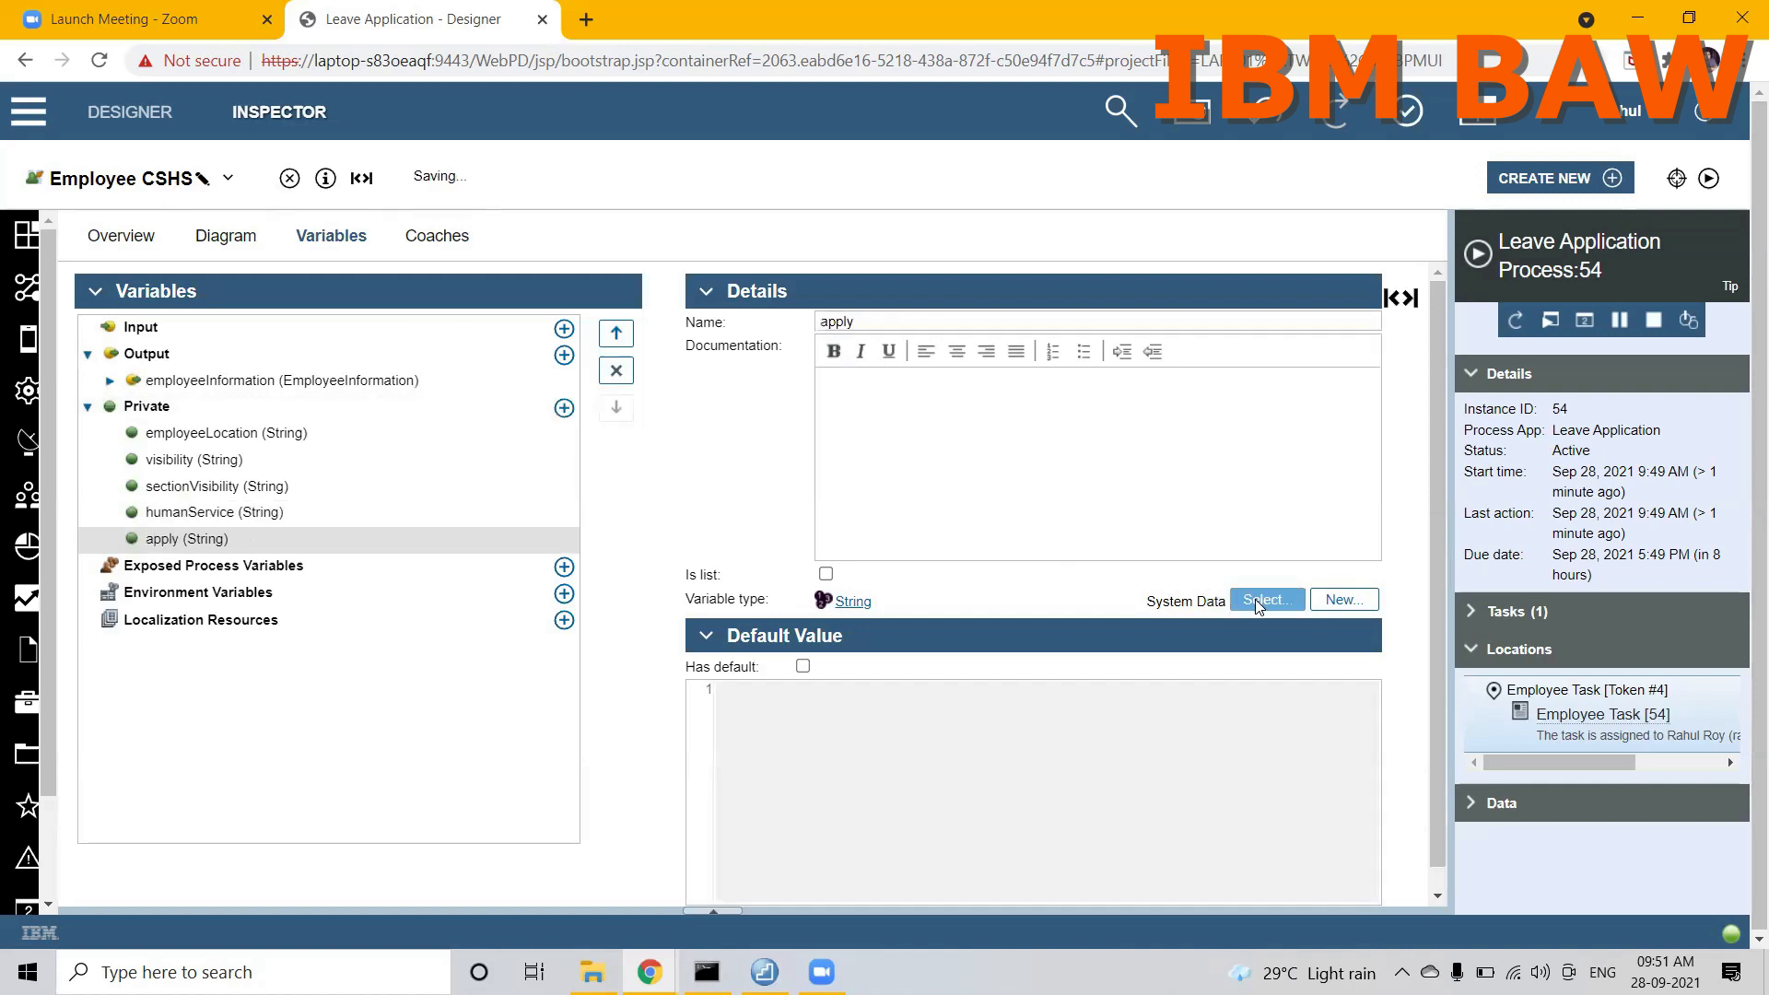
{"action": "type", "text": "bool"}
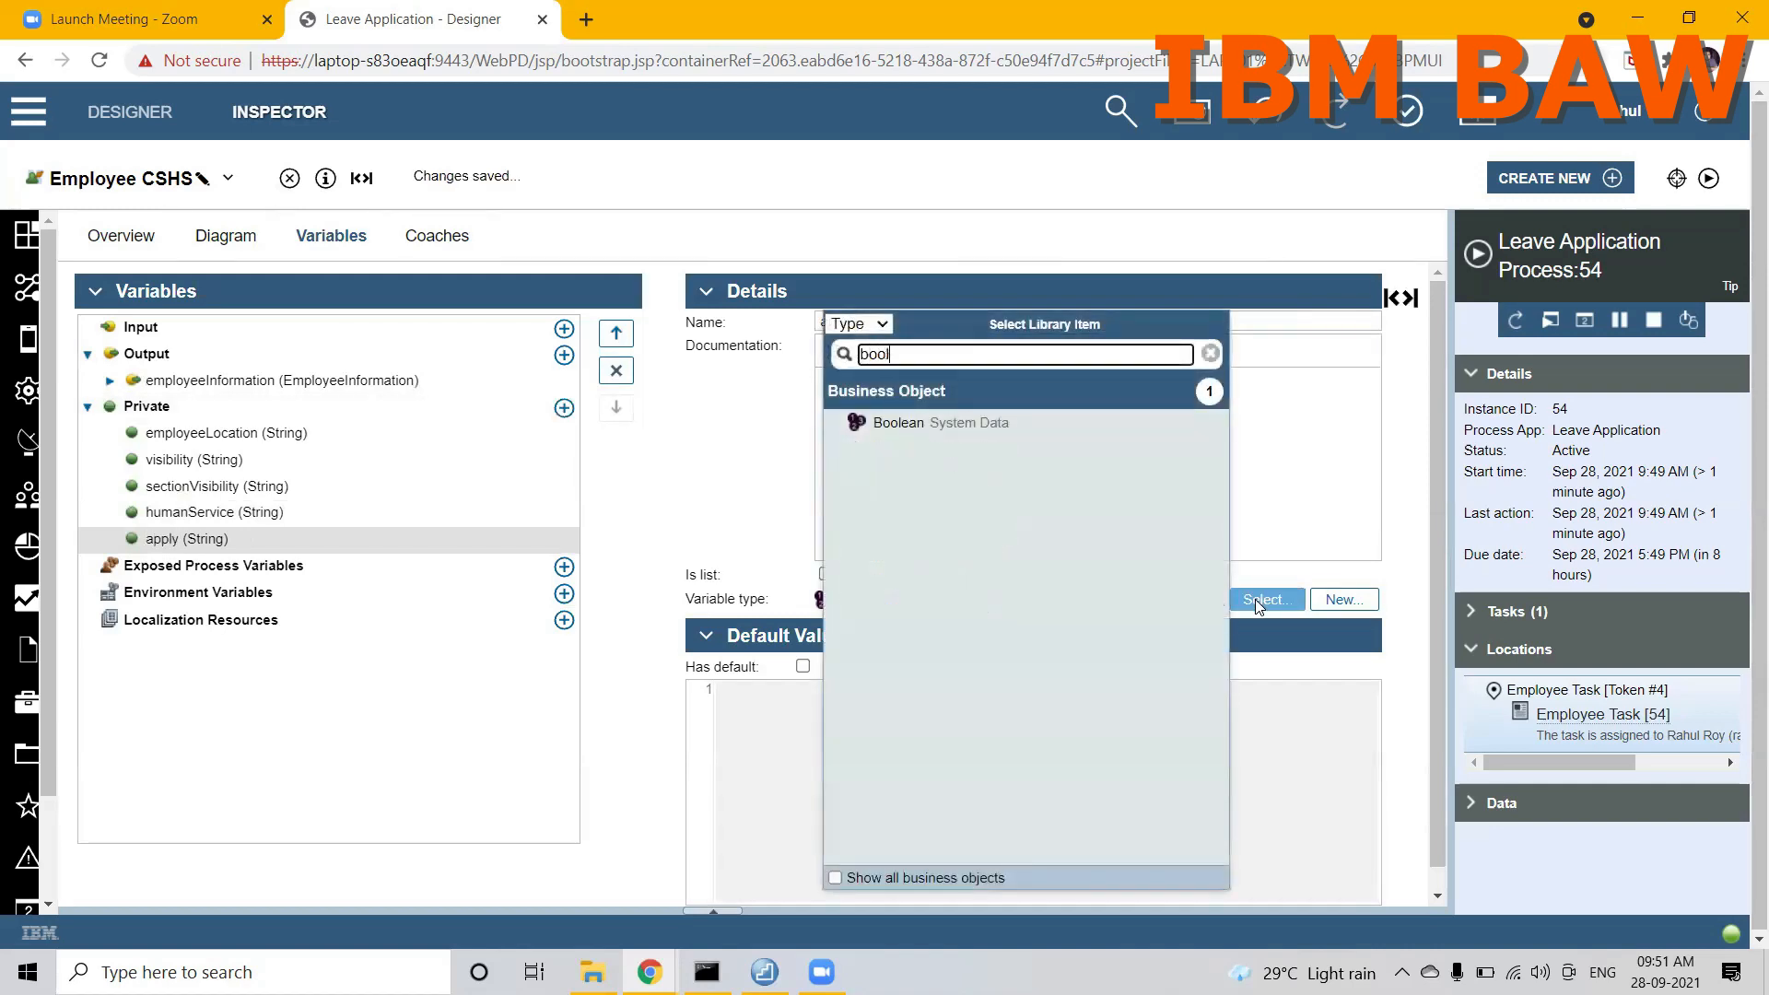
{"action": "left_click", "coordinate": [899, 423]}
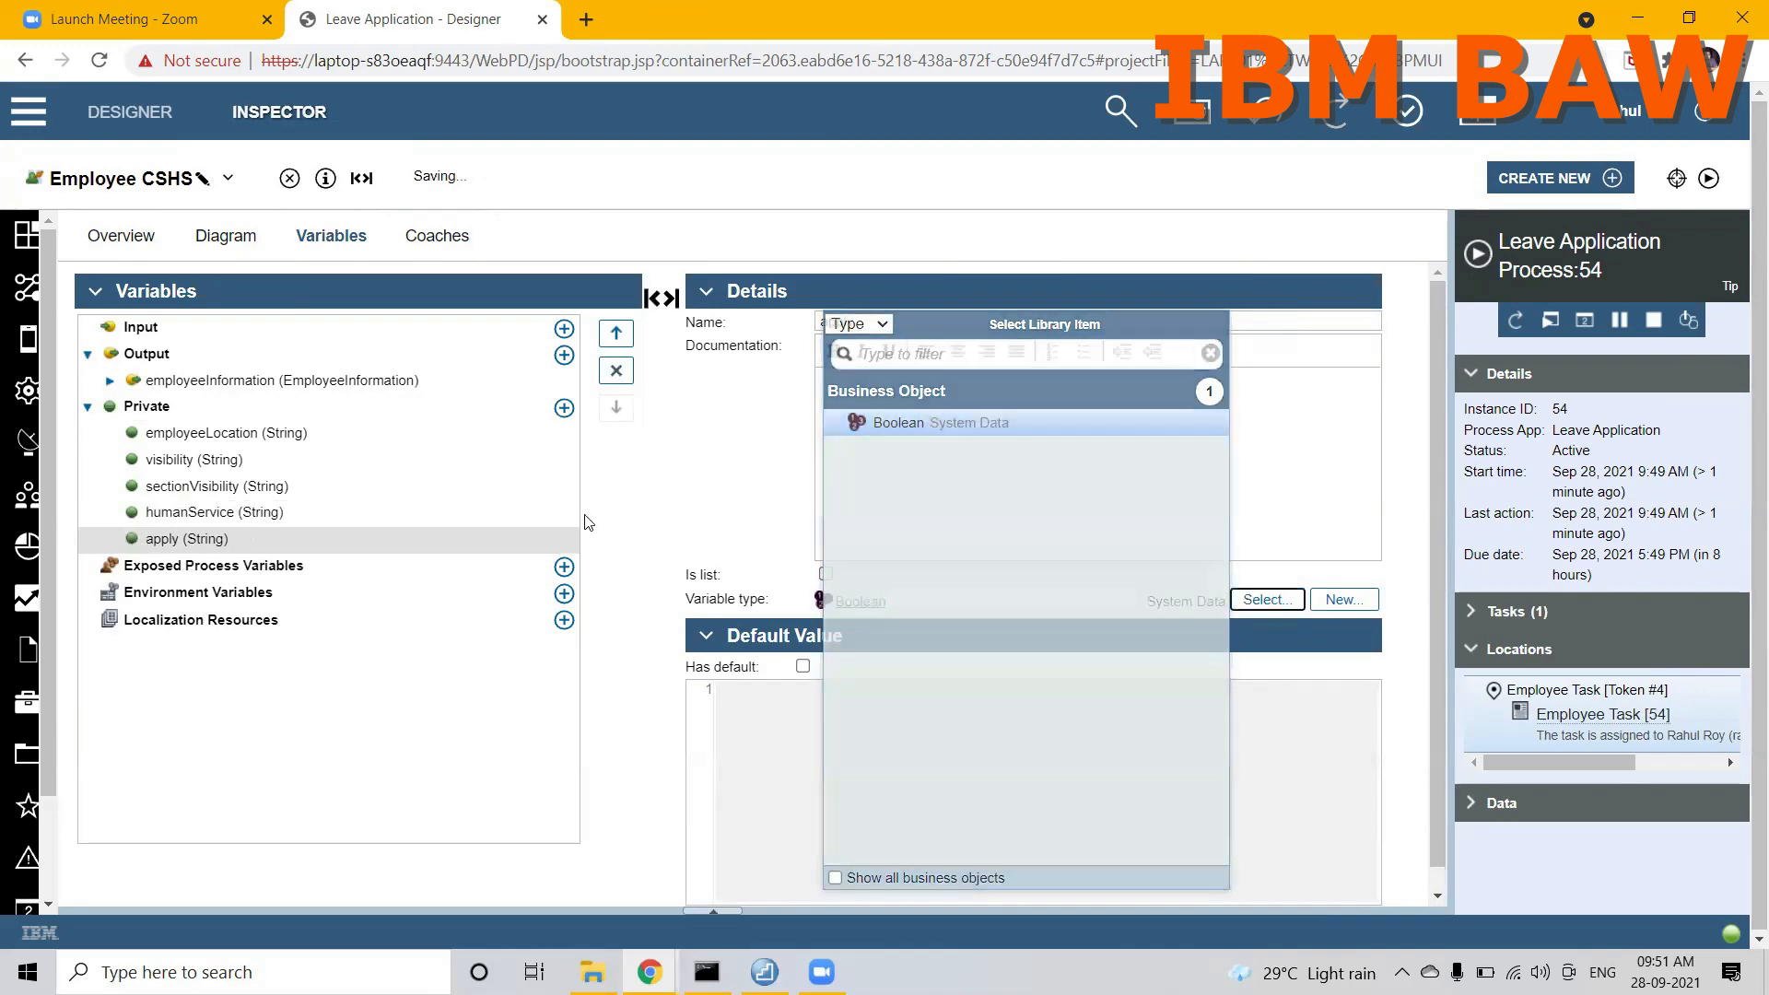
Step: Map the apply configuration option of the LeaveApplicationLayout view in the Employee CSHS coach to the private apply variable
{"action": "left_click", "coordinate": [433, 237]}
{"action": "left_click", "coordinate": [415, 311]}
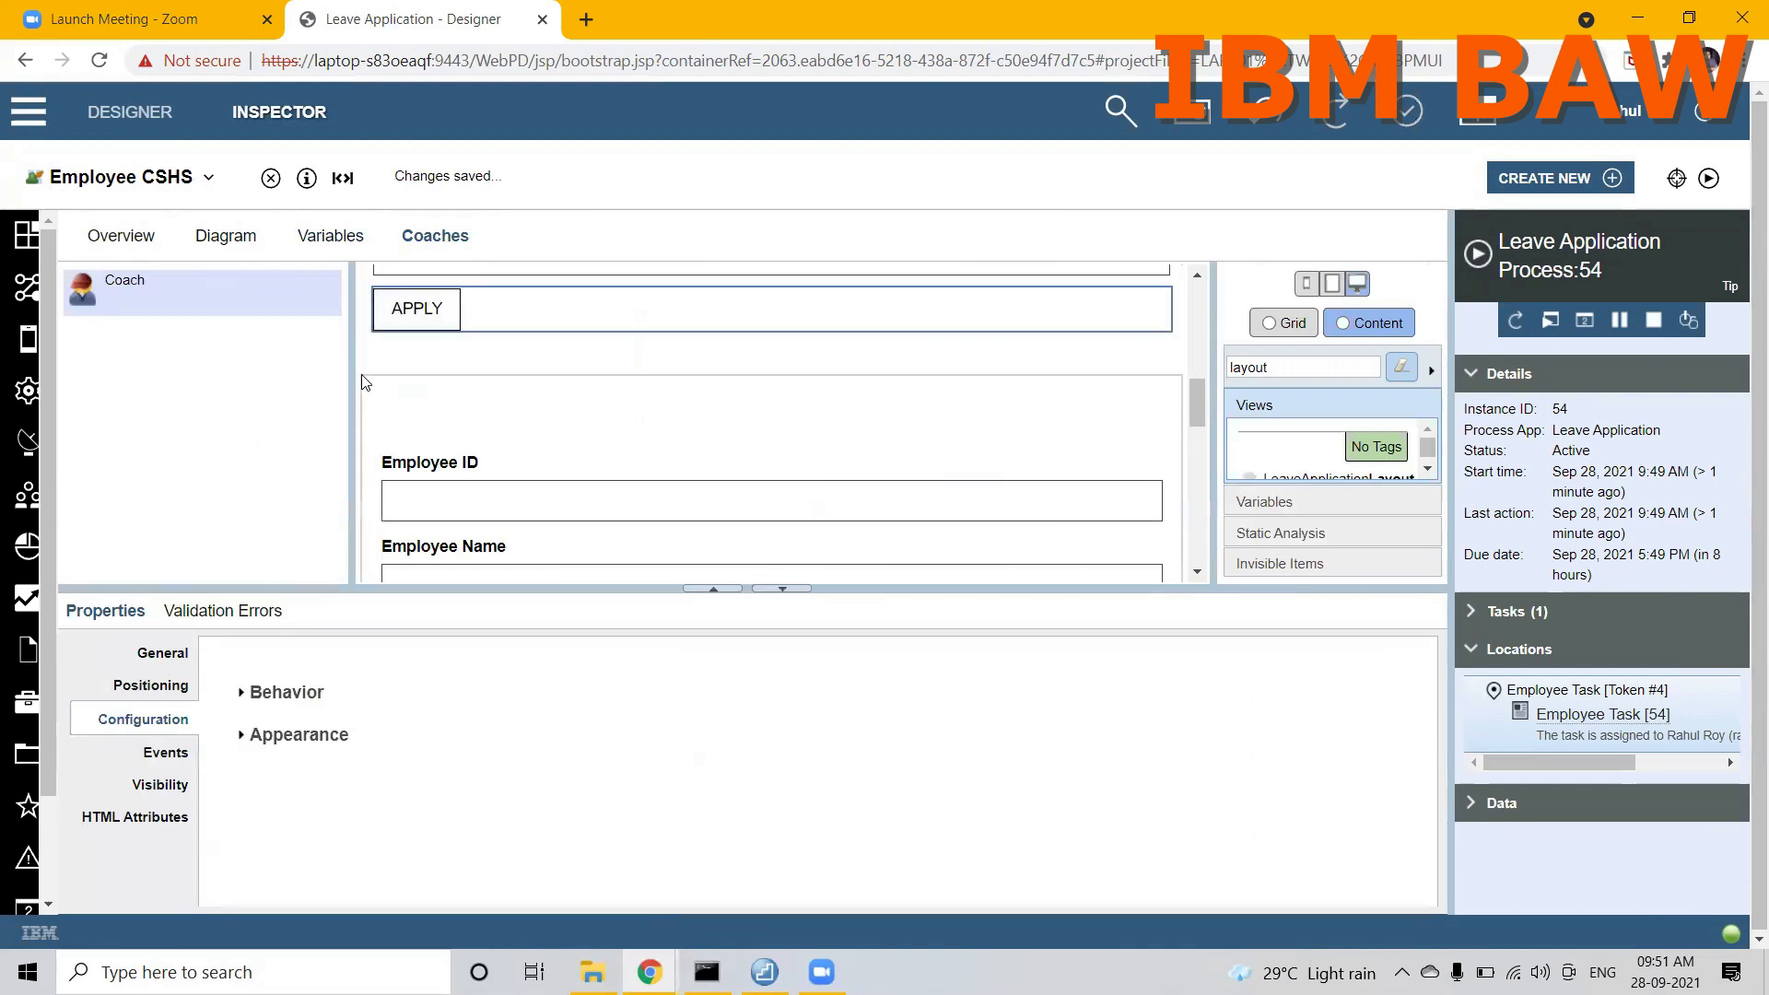
{"action": "left_click_drag", "start_coordinate": [359, 588], "coordinate": [396, 855]}
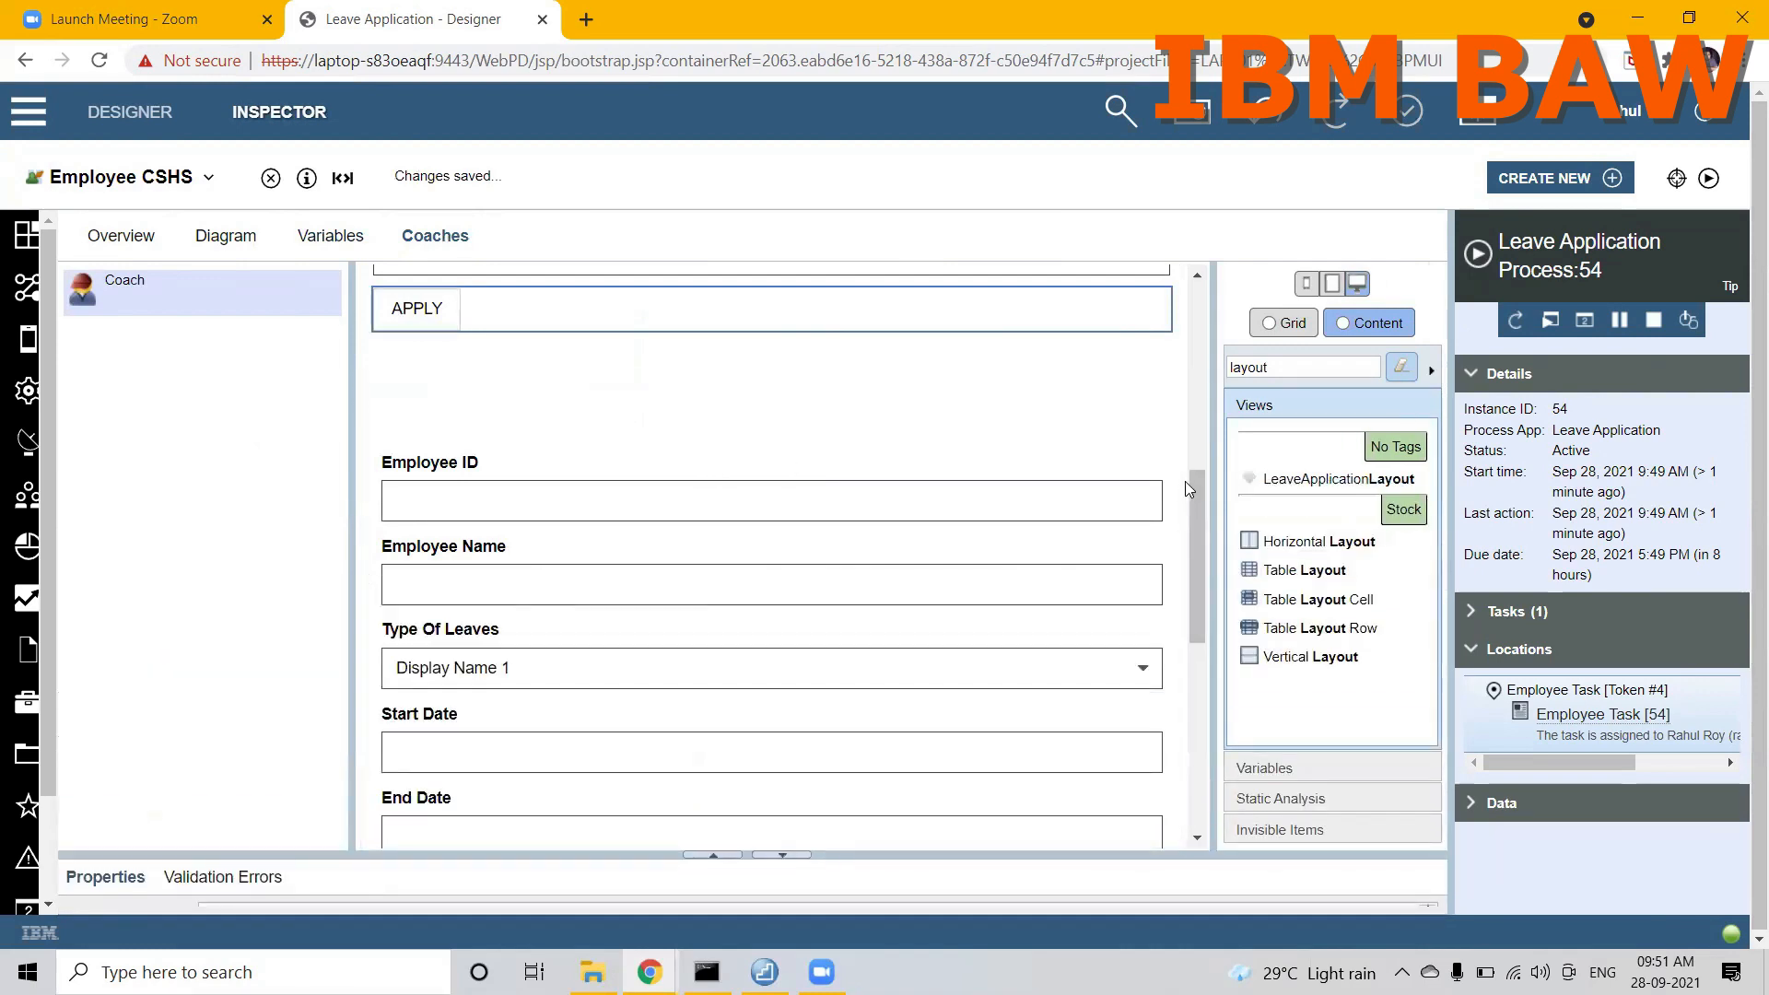
{"action": "scroll", "coordinate": [1178, 415], "scroll_direction": "down", "scroll_amount": 1}
{"action": "left_click_drag", "start_coordinate": [1196, 516], "coordinate": [1192, 706]}
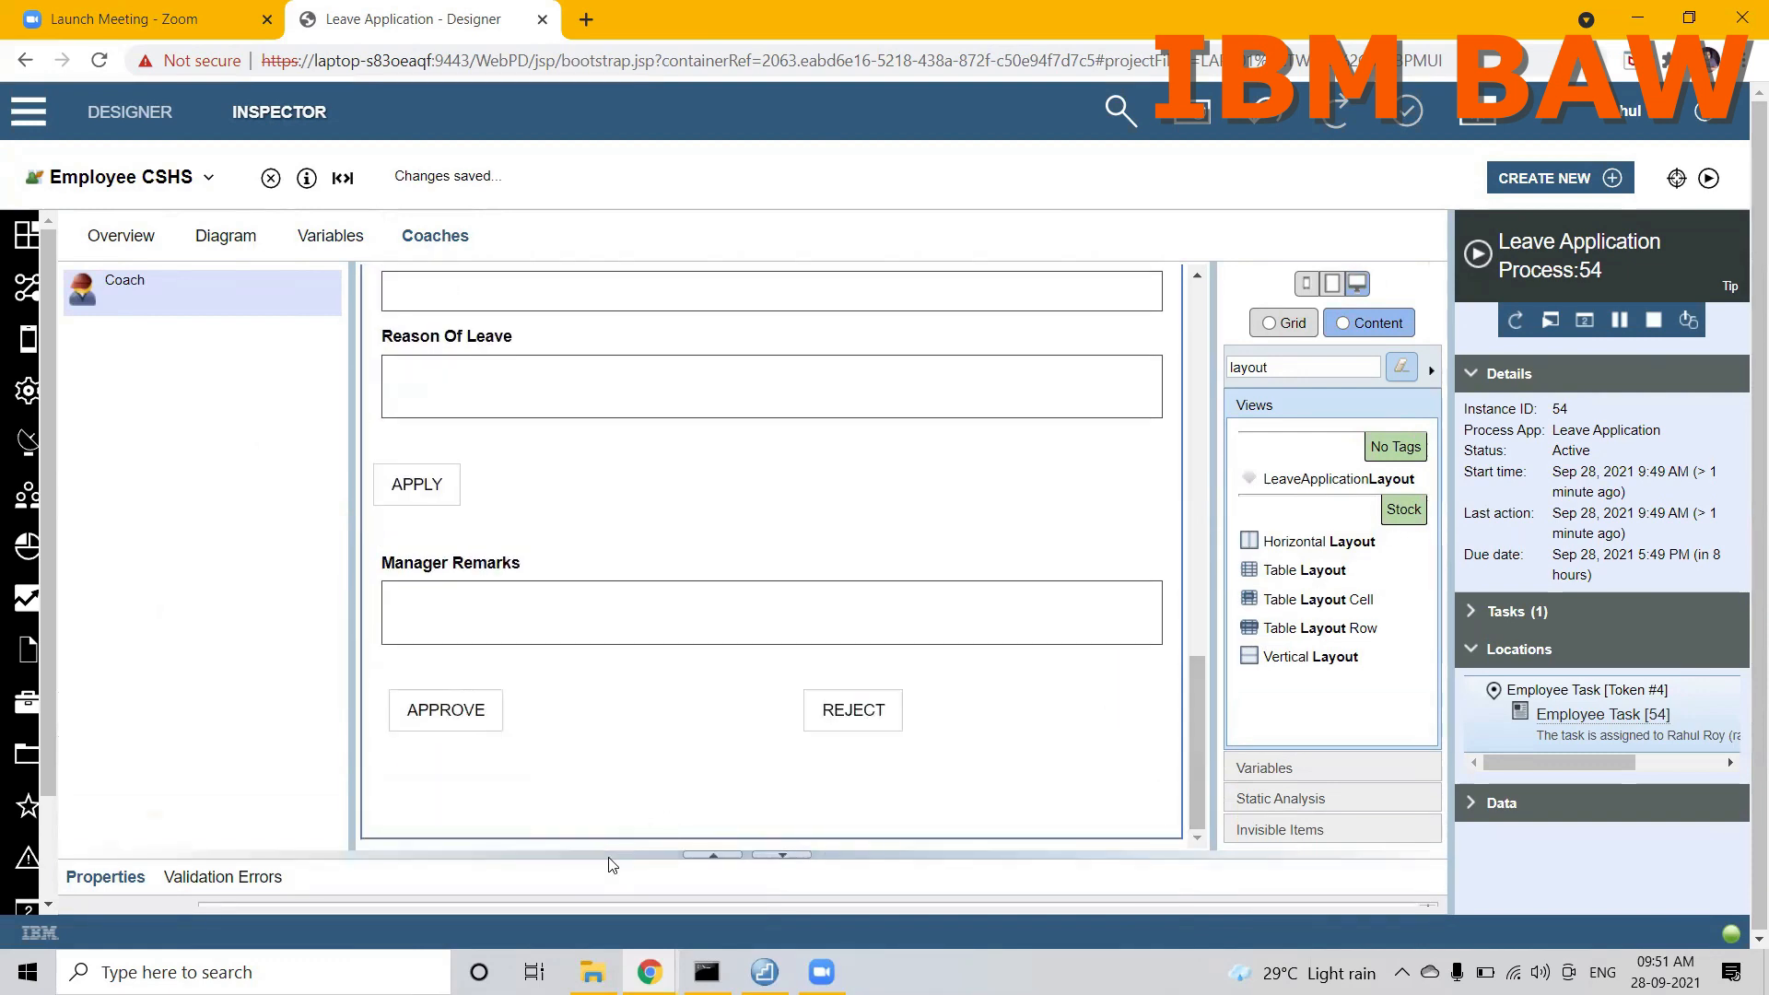
{"action": "left_click_drag", "start_coordinate": [617, 853], "coordinate": [600, 487]}
{"action": "left_click", "coordinate": [345, 751]}
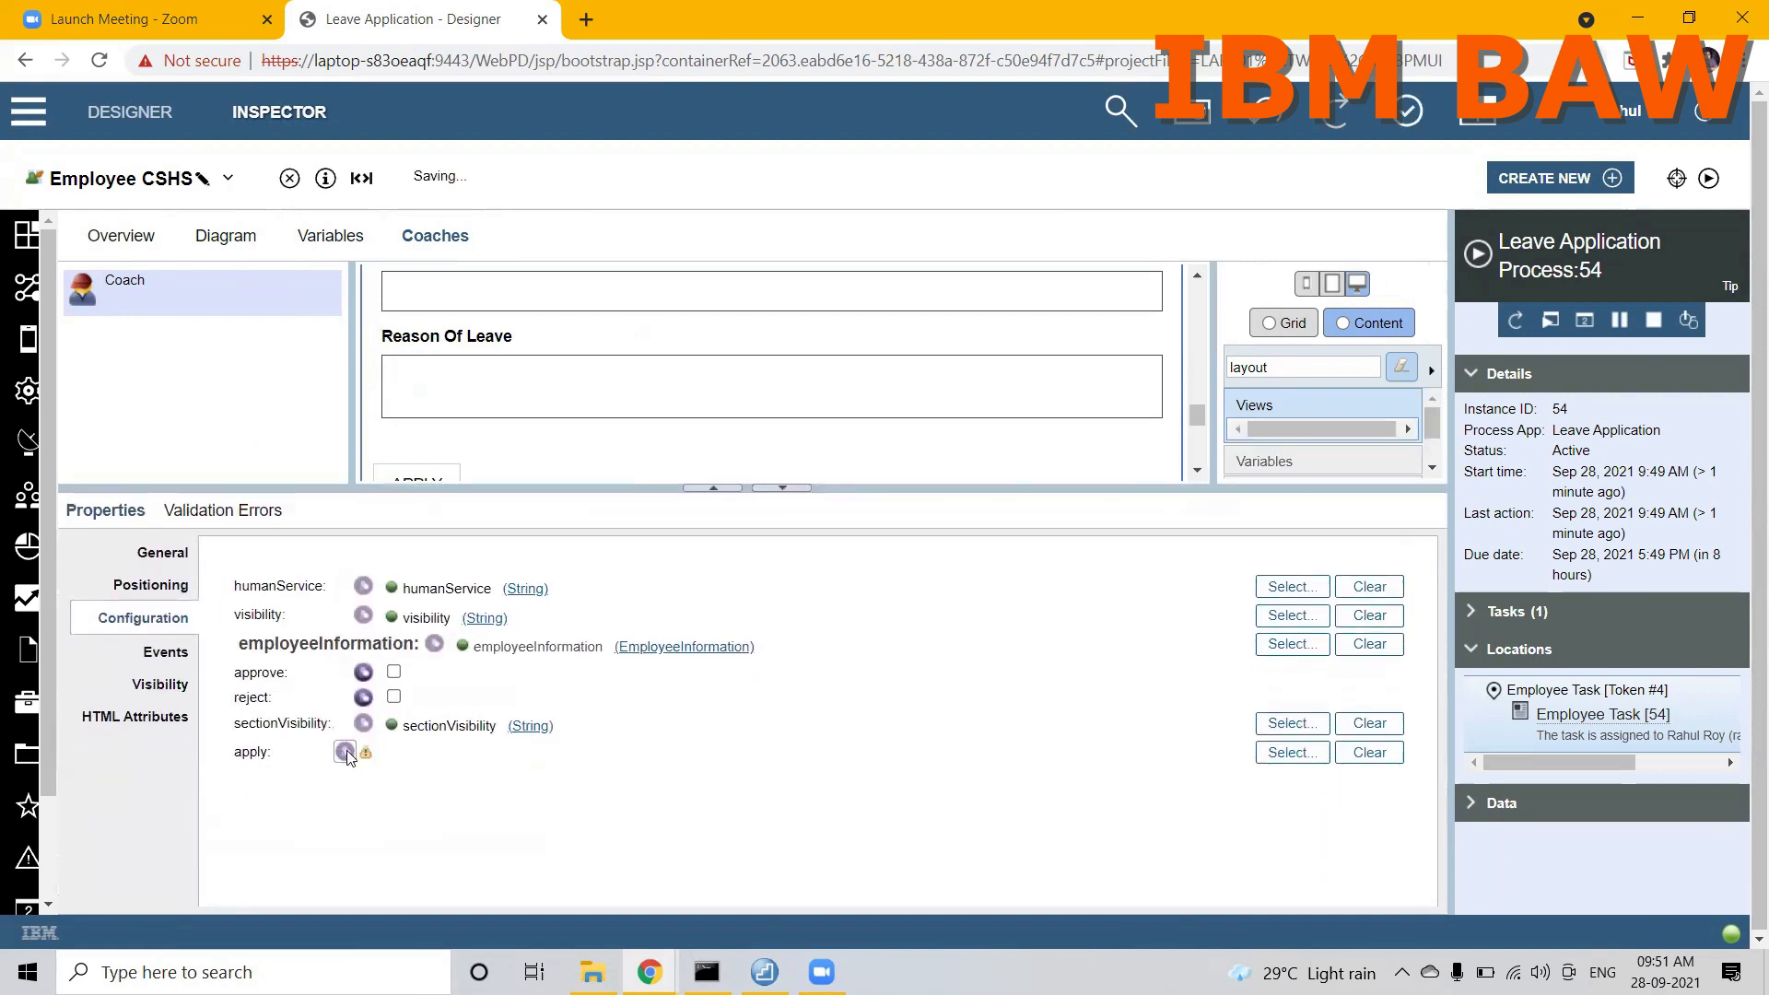
{"action": "left_click", "coordinate": [1271, 754]}
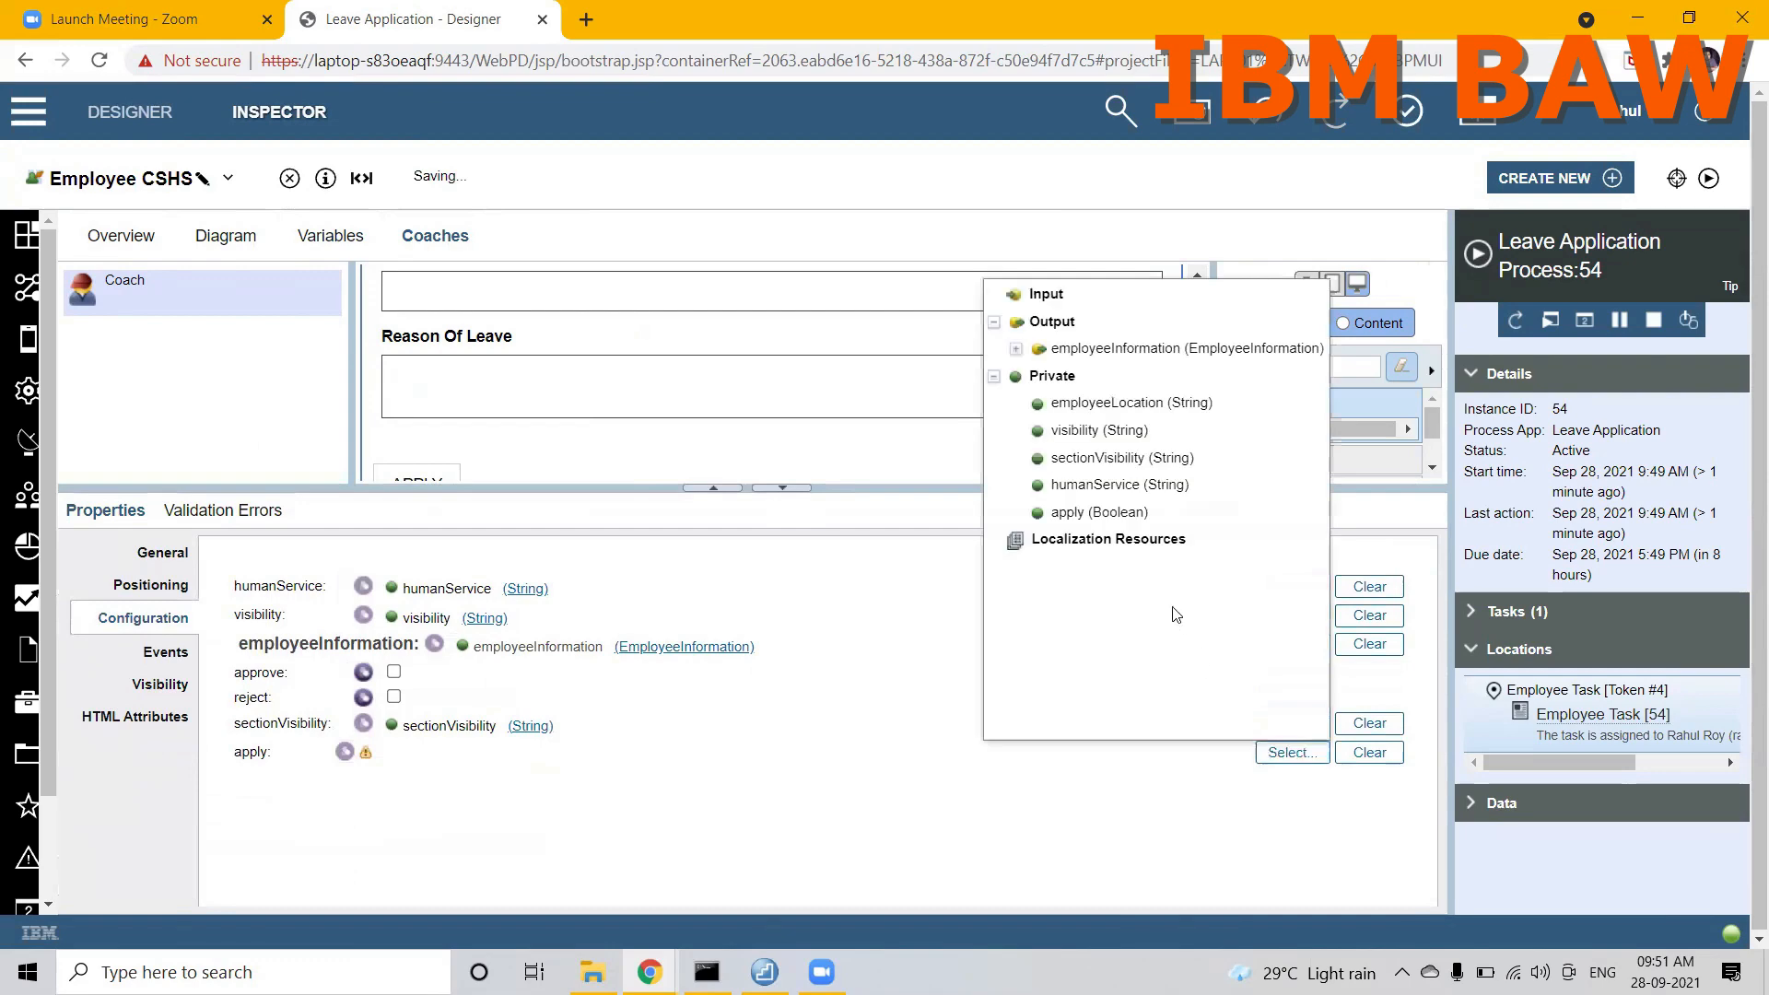
{"action": "left_click", "coordinate": [1096, 512]}
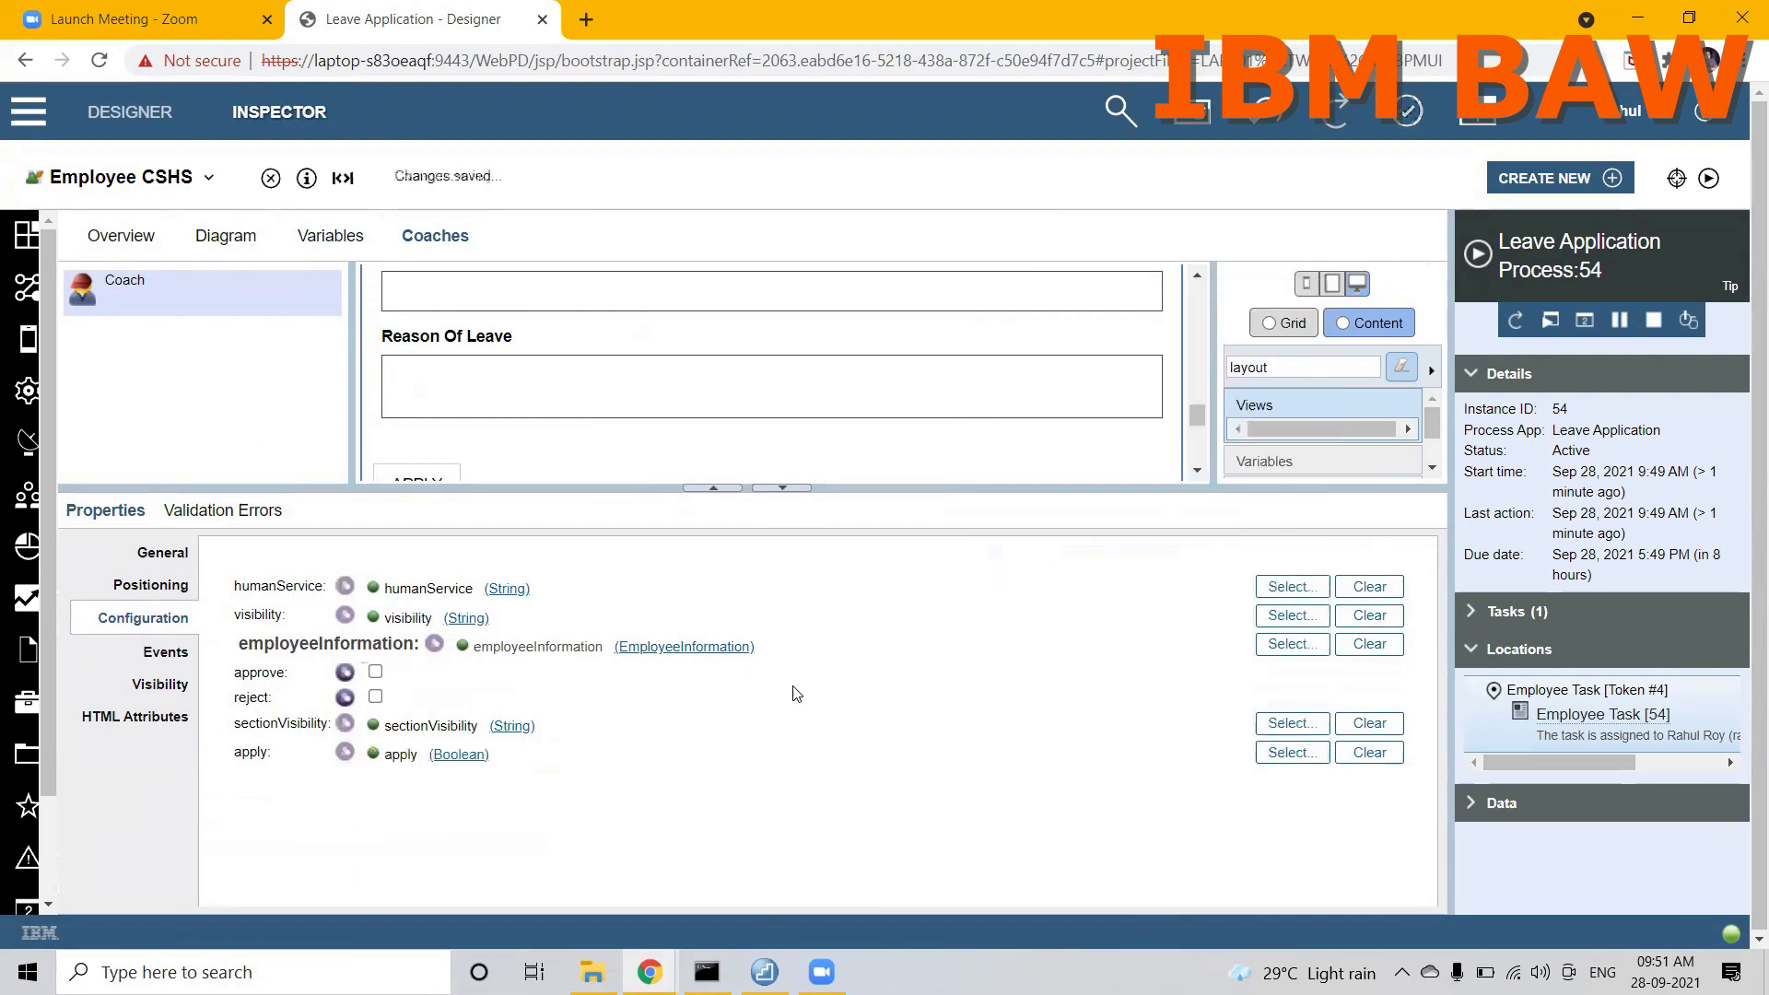
{"action": "left_click_drag", "start_coordinate": [1106, 487], "coordinate": [1101, 673]}
Step: Run the Leave Application Process, check the Employee Task form with its APPLY button, and close the form window
{"action": "left_click", "coordinate": [166, 178]}
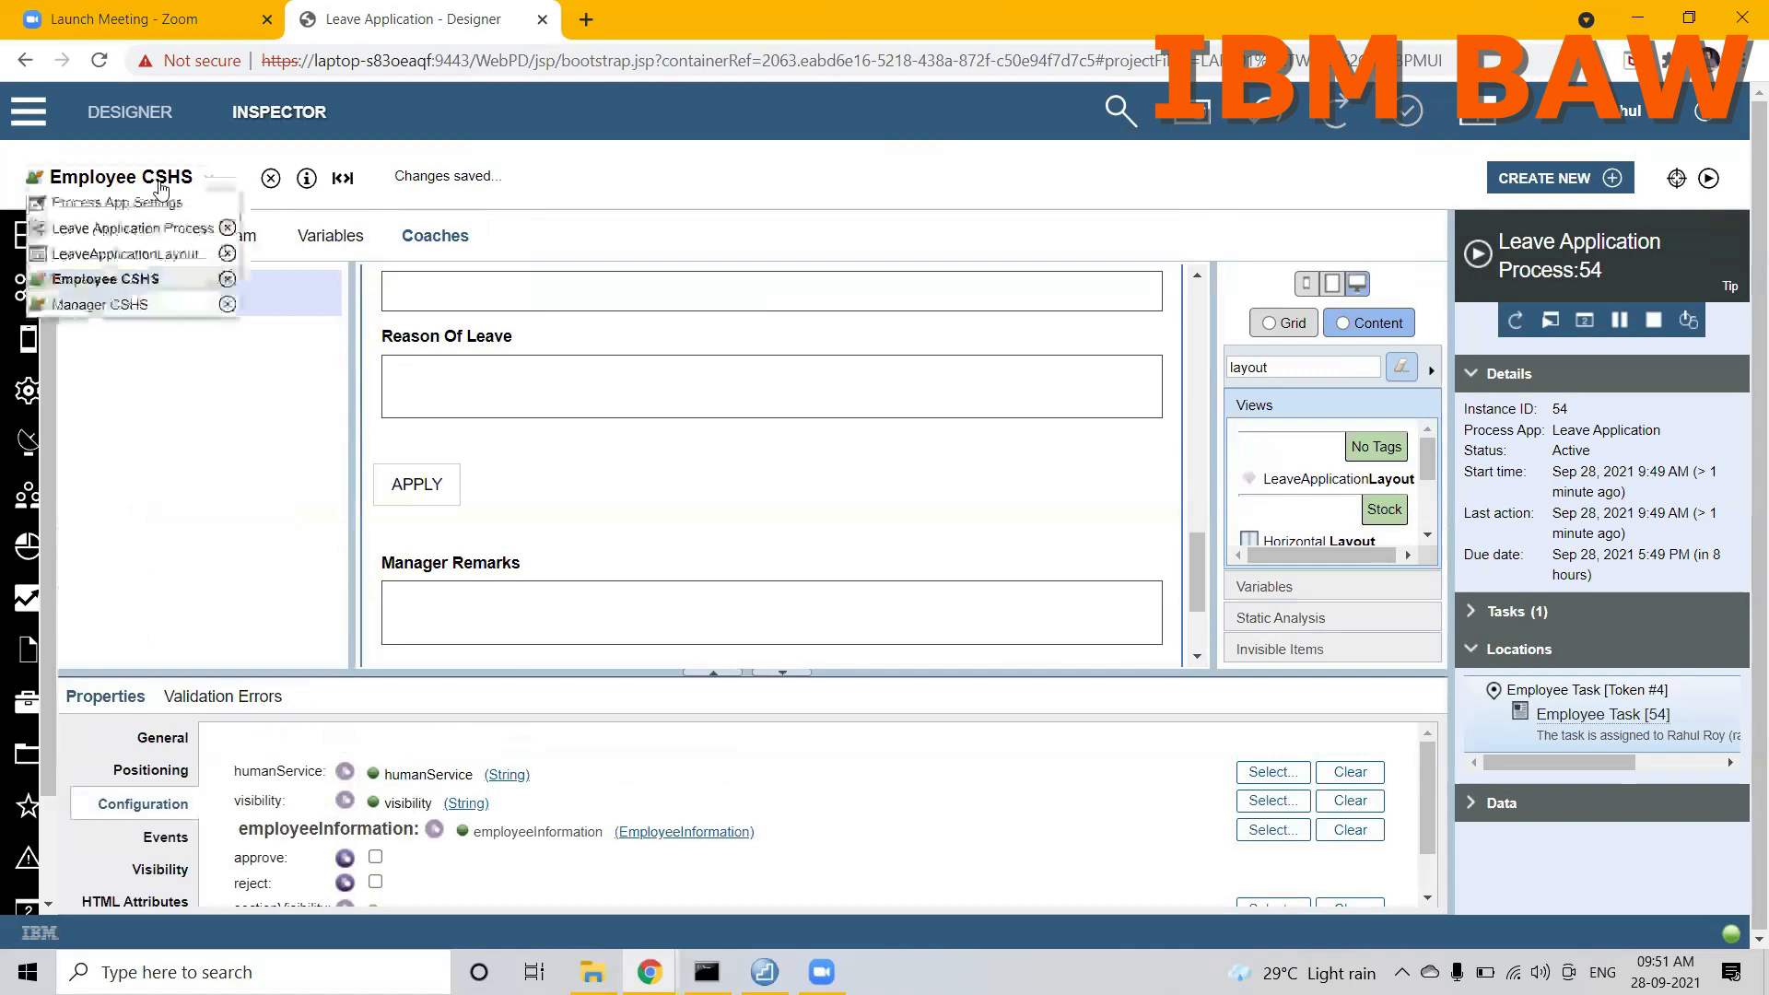
{"action": "left_click", "coordinate": [138, 231]}
{"action": "left_click", "coordinate": [1688, 185]}
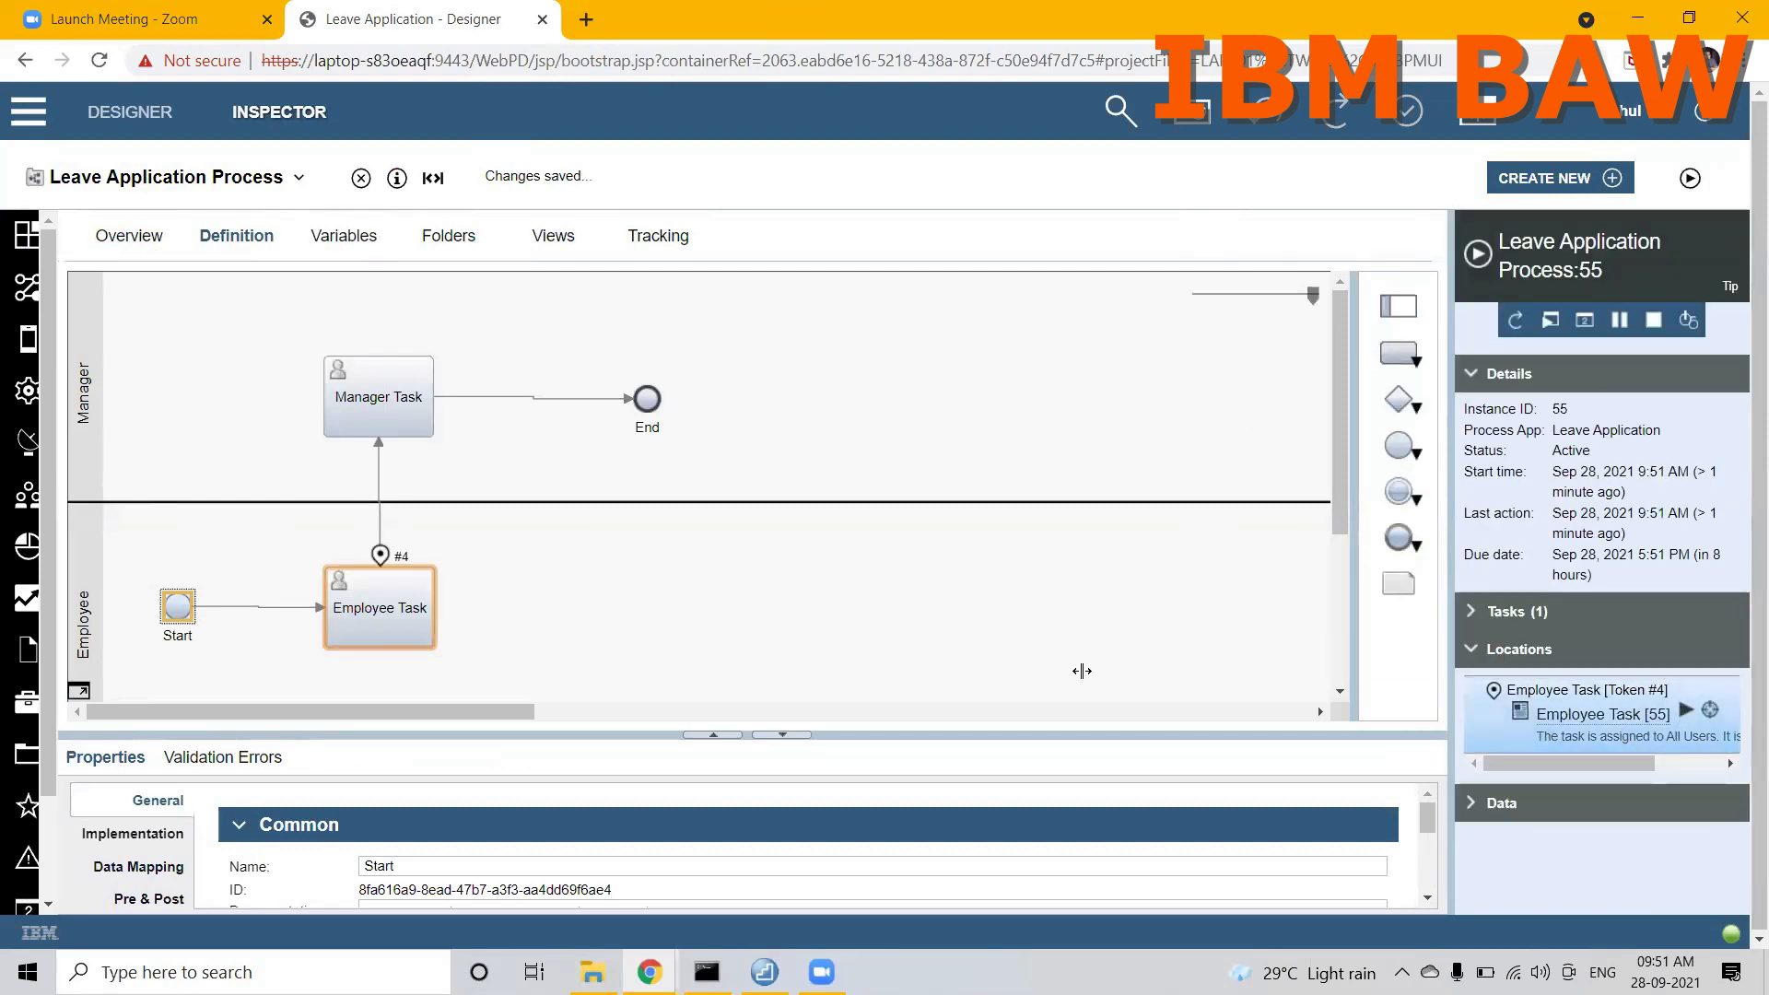
{"action": "left_click", "coordinate": [1681, 709]}
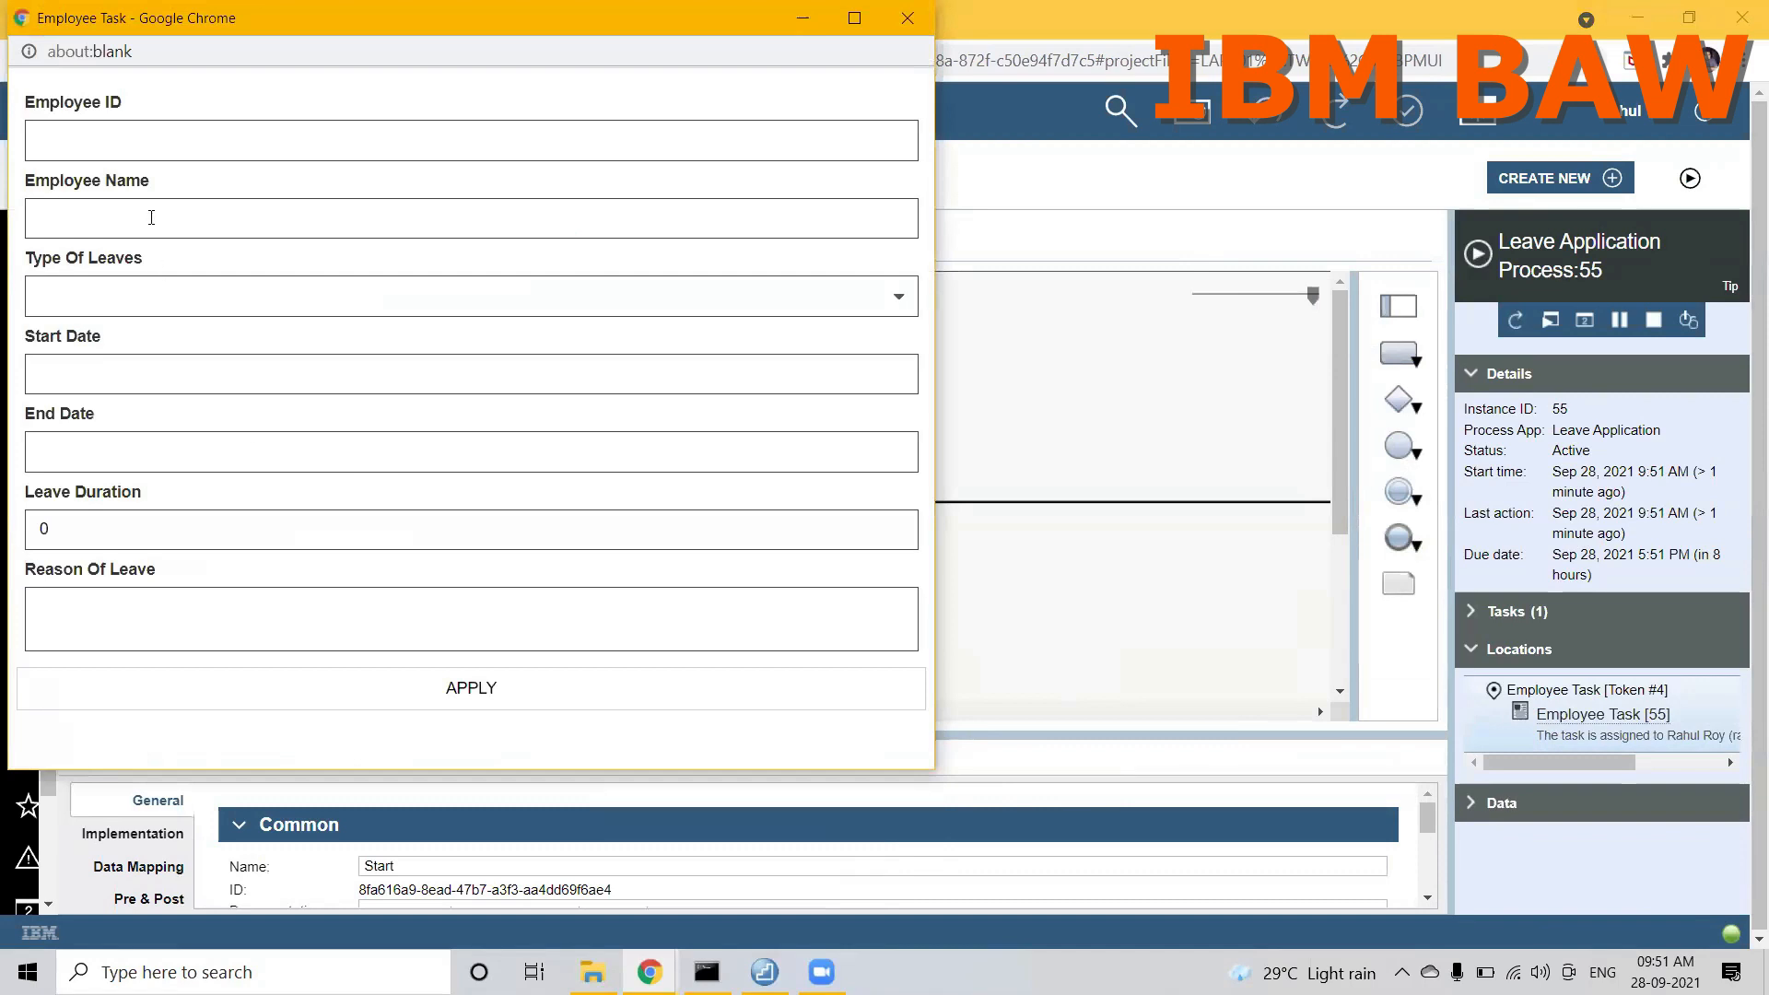
{"action": "double_click", "coordinate": [590, 17]}
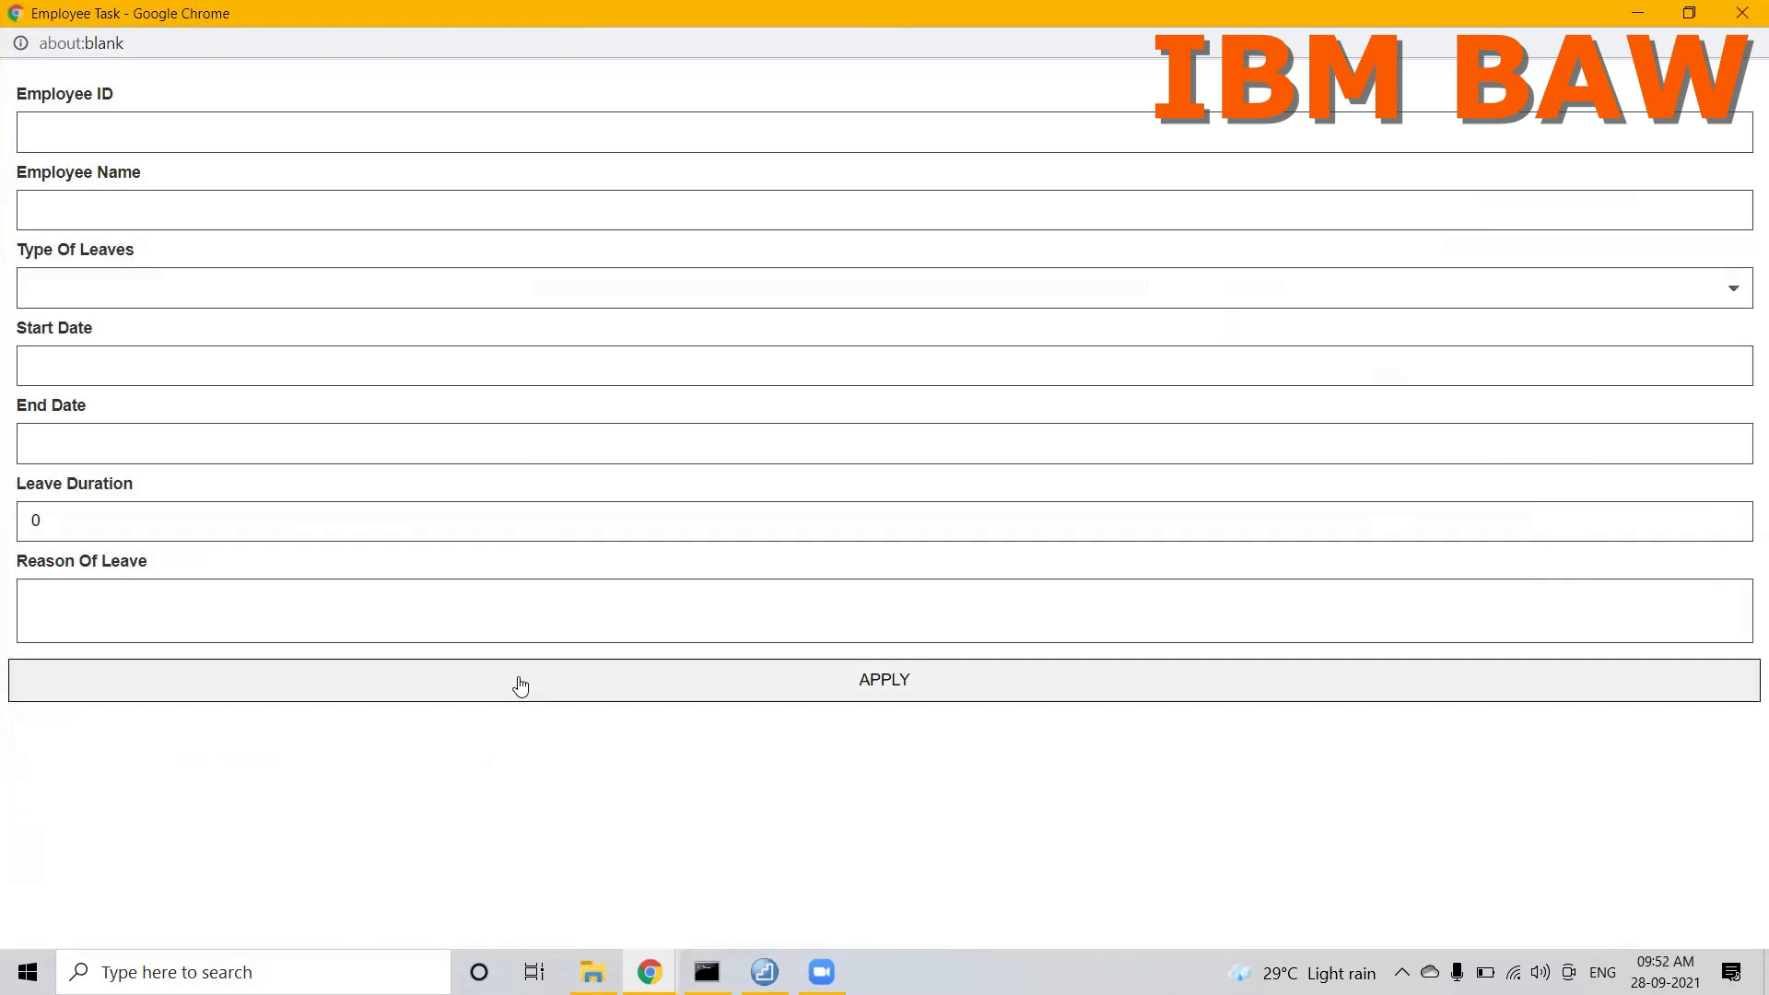
{"action": "double_click", "coordinate": [343, 9]}
{"action": "left_click", "coordinate": [958, 434]}
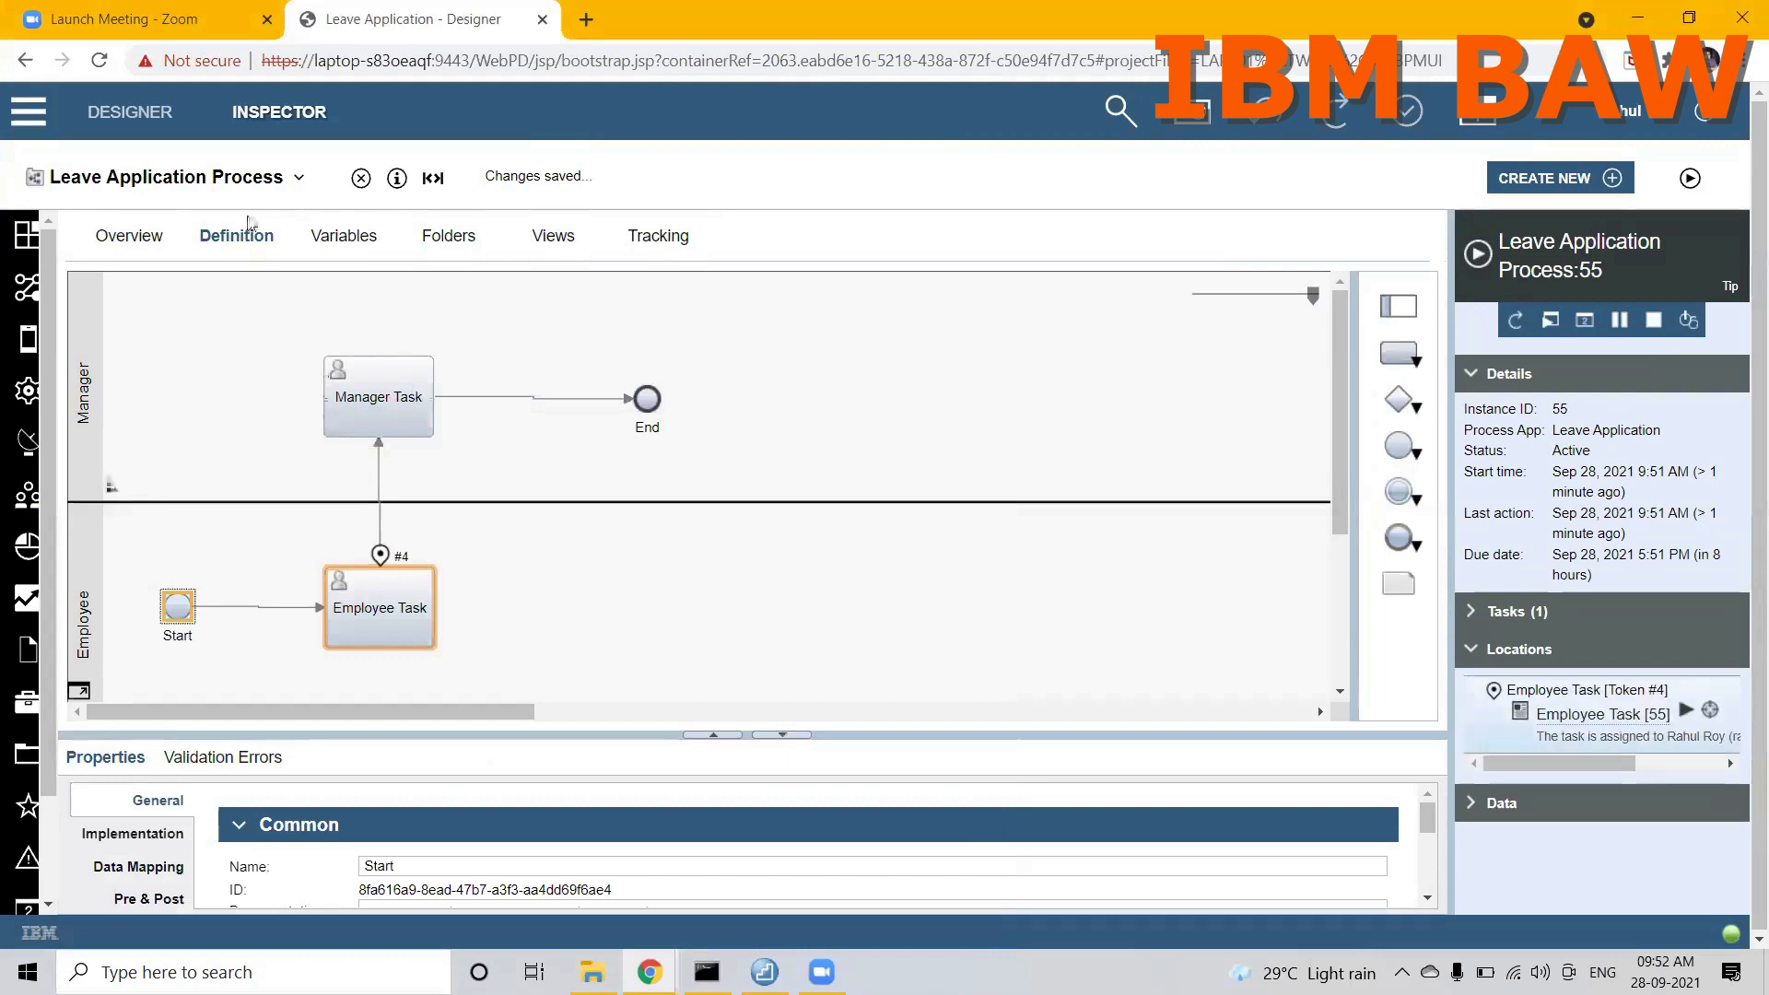
Step: Delete the invisible Vertical Layout holding the old leave form from the Employee CSHS coach
{"action": "left_click", "coordinate": [229, 189]}
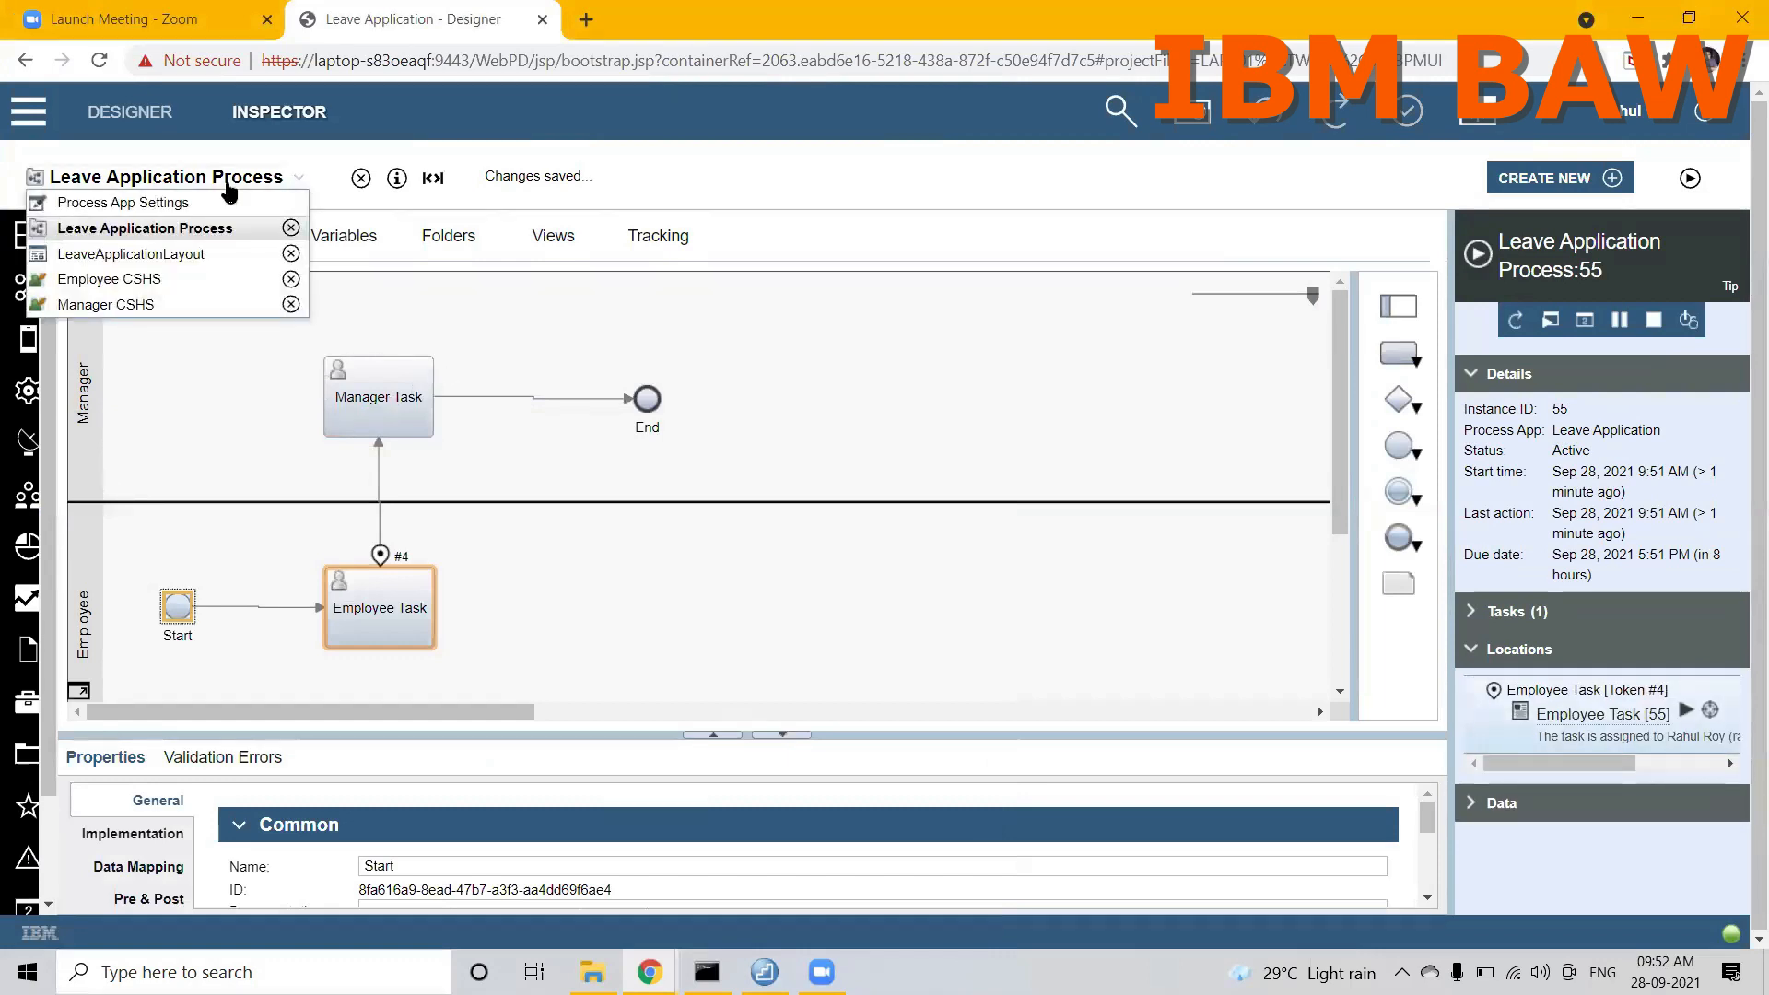
{"action": "left_click", "coordinate": [96, 277]}
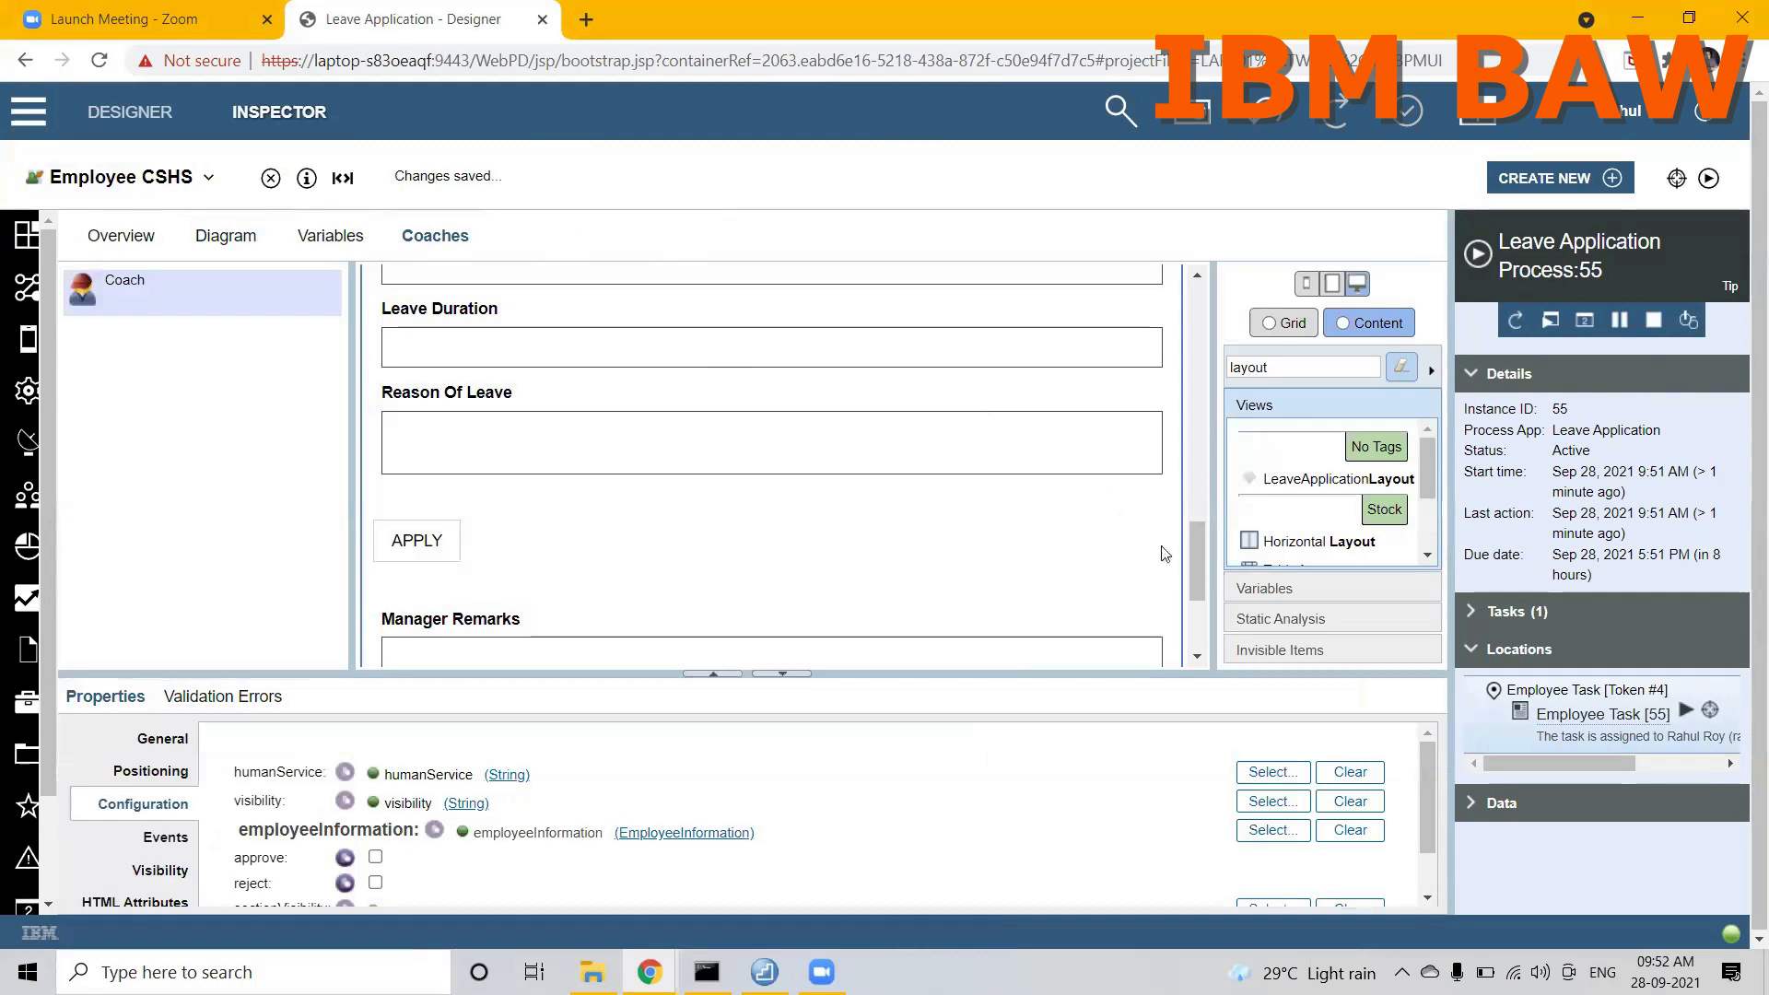
{"action": "left_click", "coordinate": [1245, 647]}
{"action": "left_click", "coordinate": [1245, 536]}
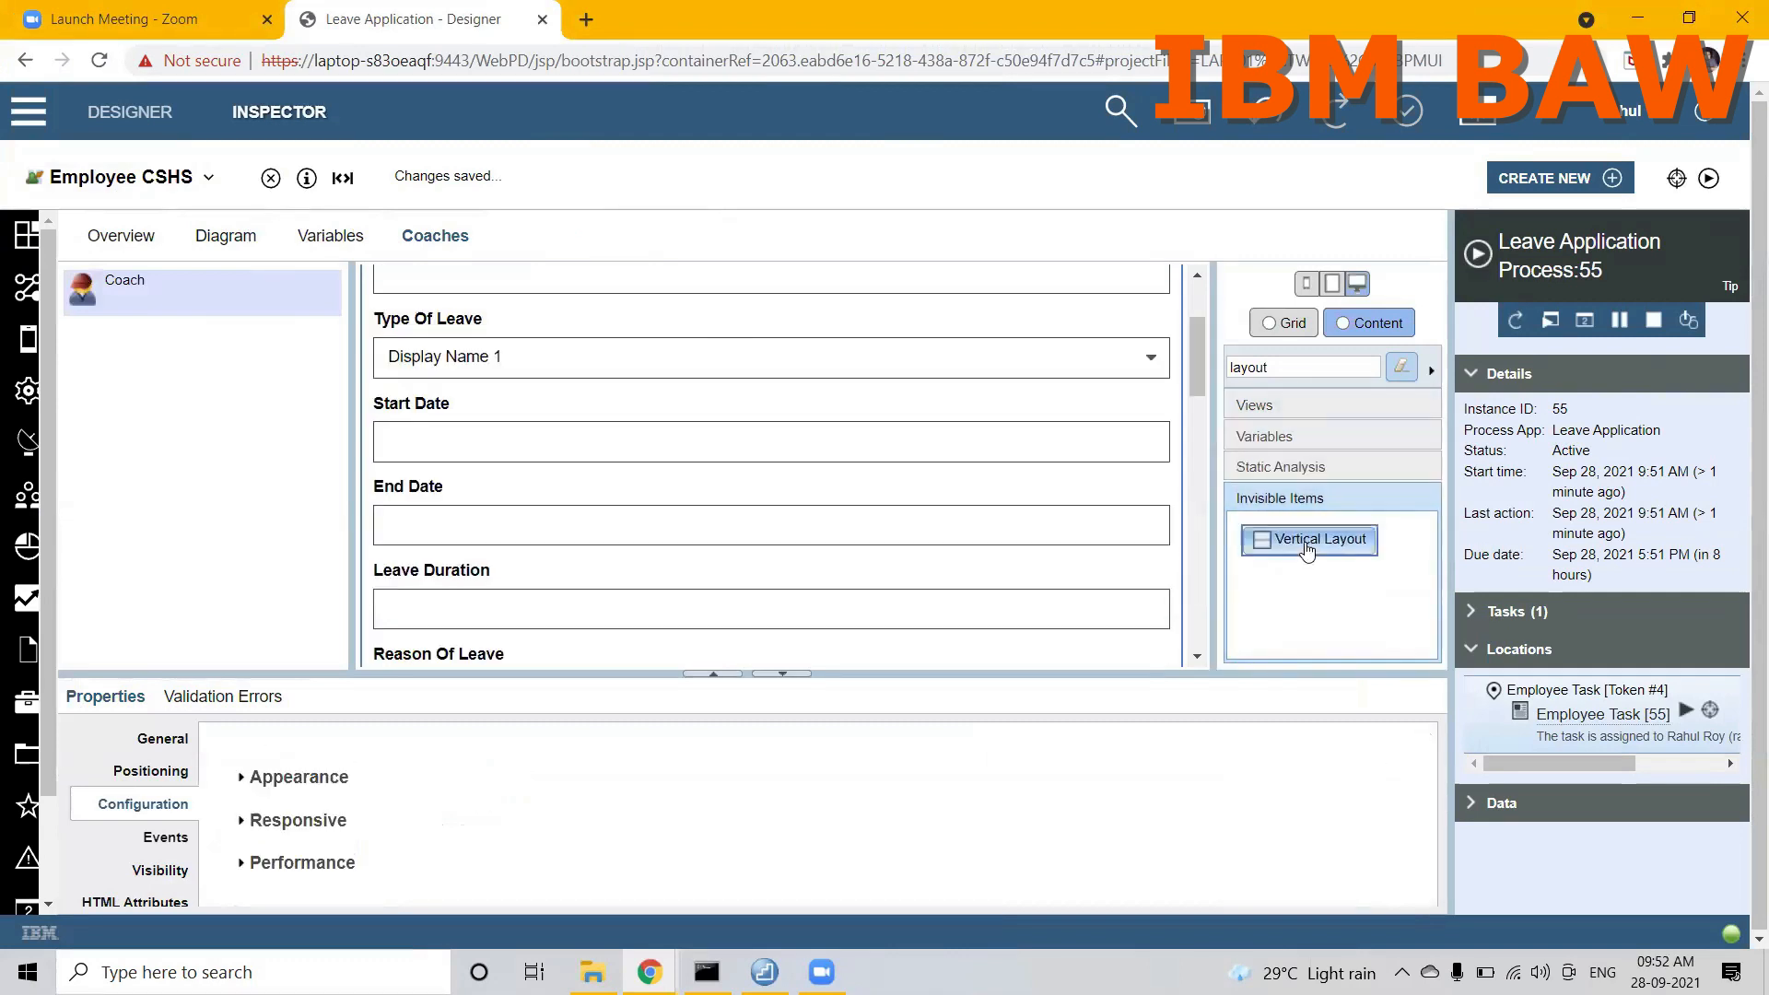
{"action": "left_click_drag", "start_coordinate": [1200, 337], "coordinate": [1175, 287]}
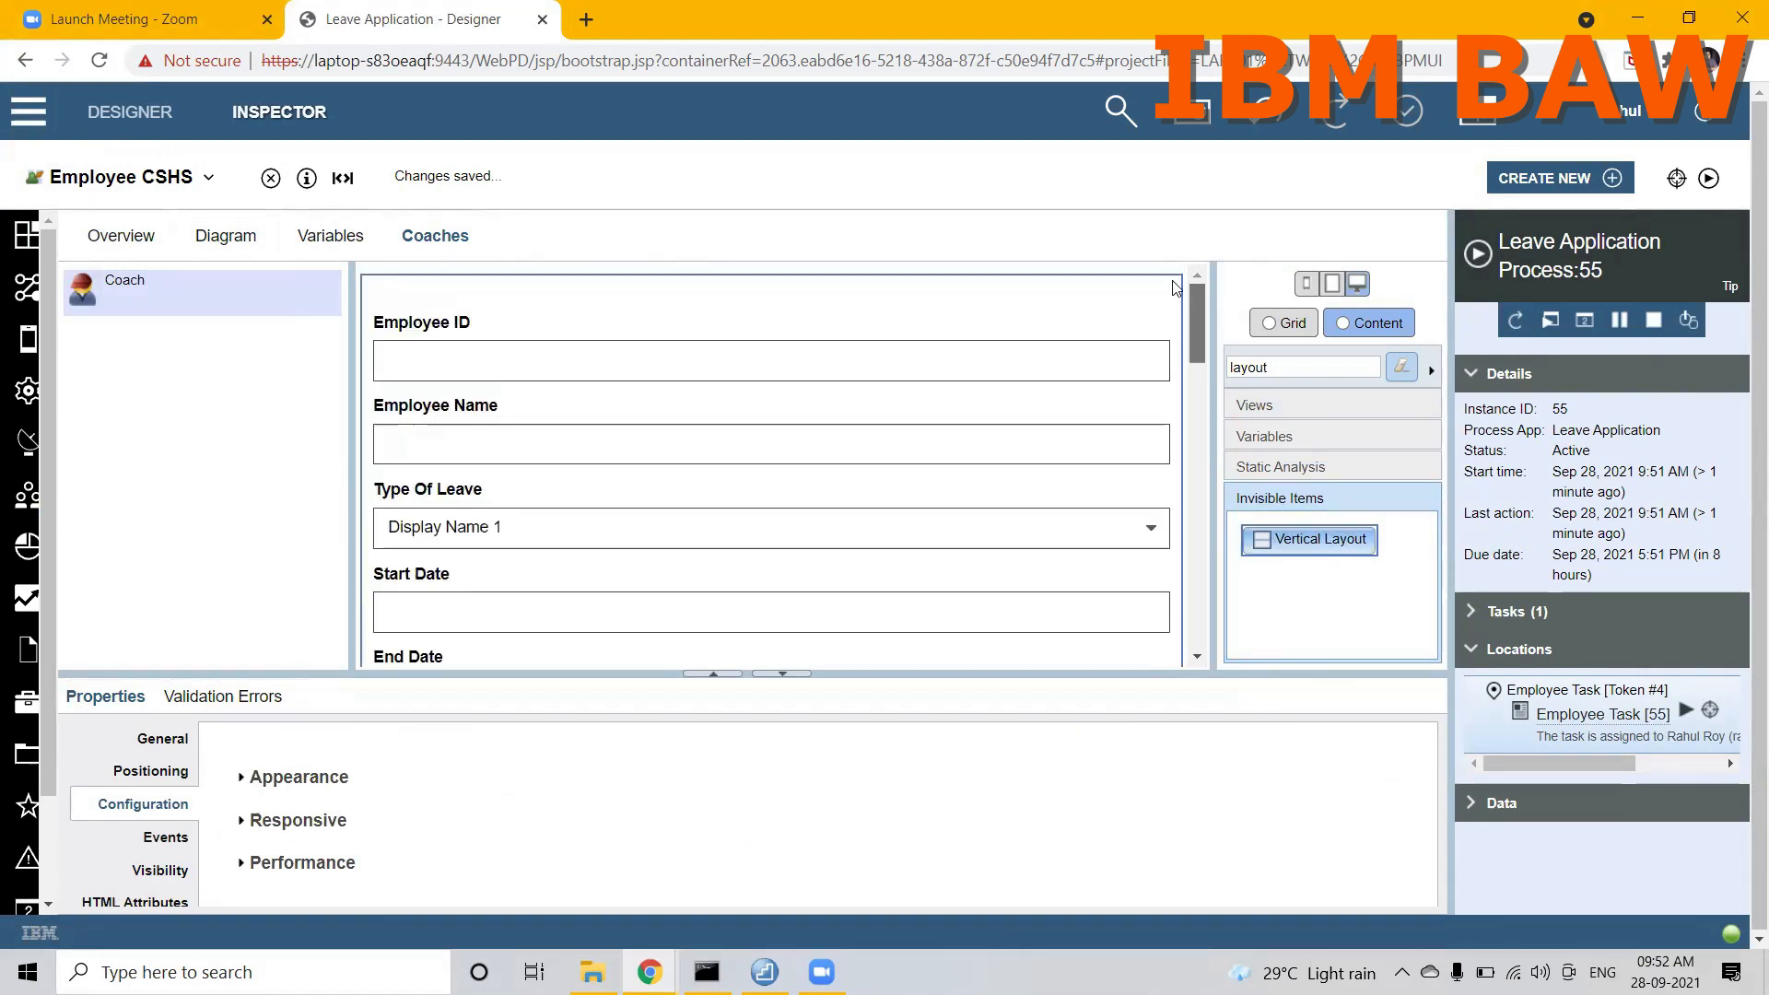
{"action": "right_click", "coordinate": [1080, 307]}
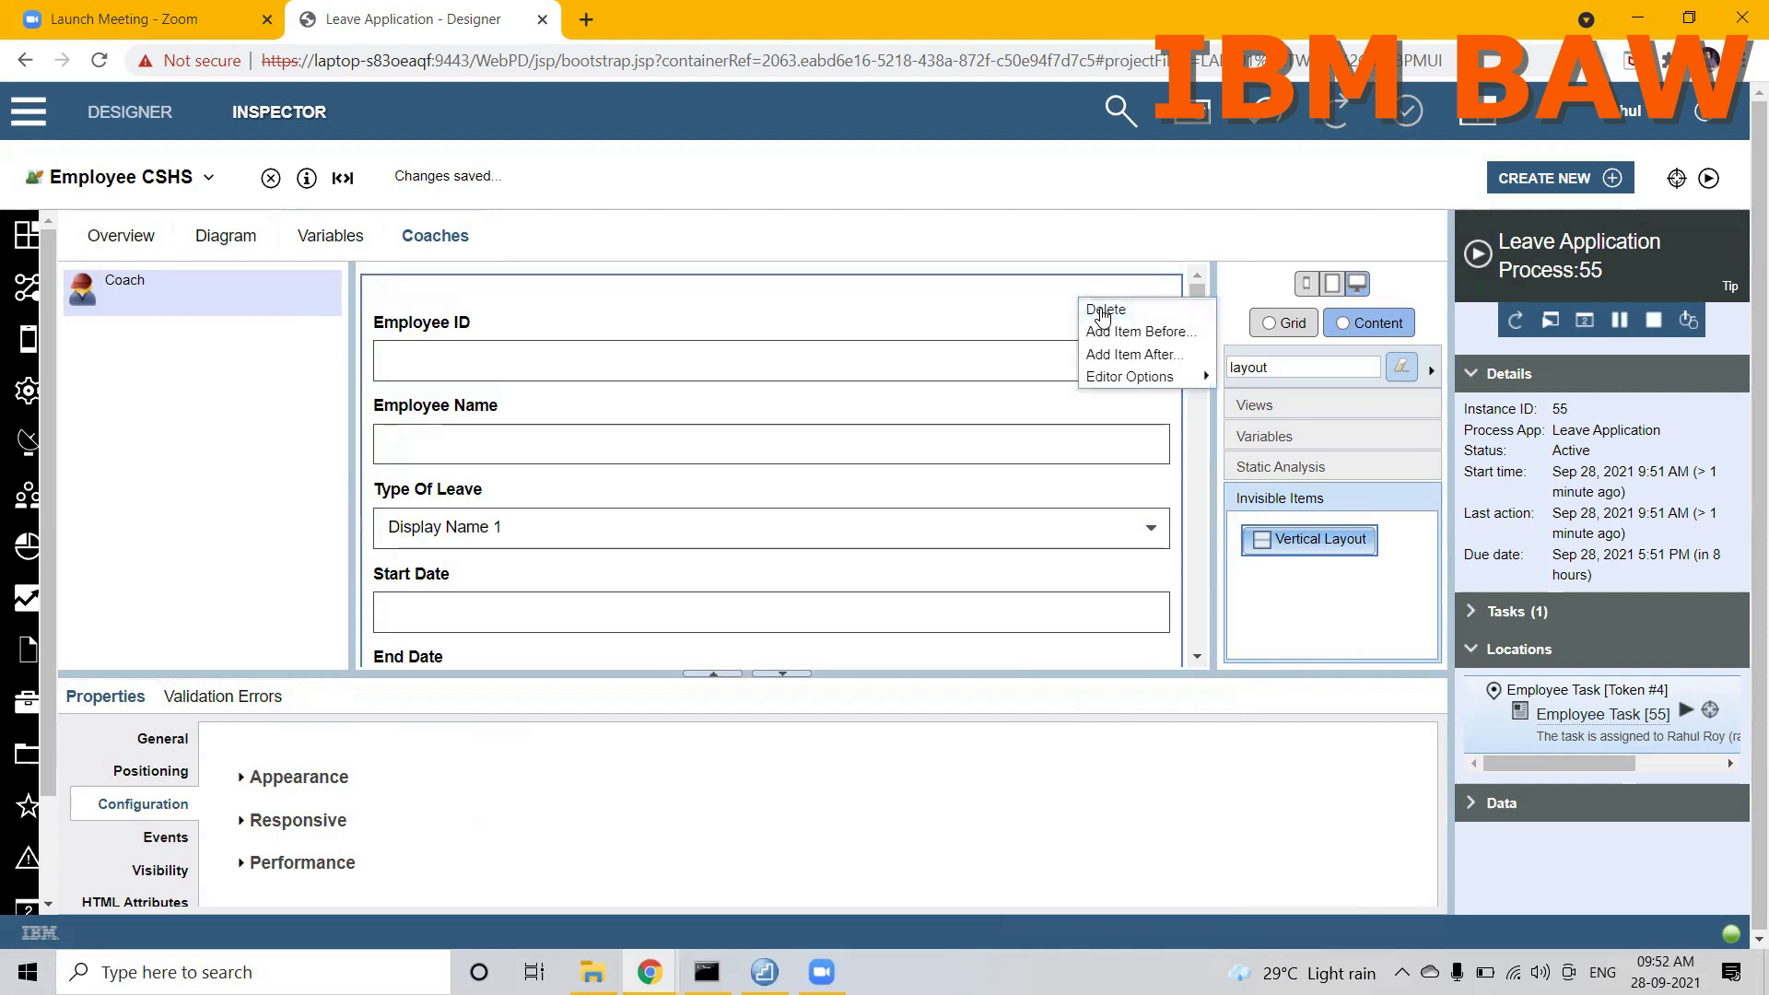
{"action": "left_click", "coordinate": [1094, 310]}
{"action": "scroll", "coordinate": [866, 517], "scroll_direction": "down", "scroll_amount": 5}
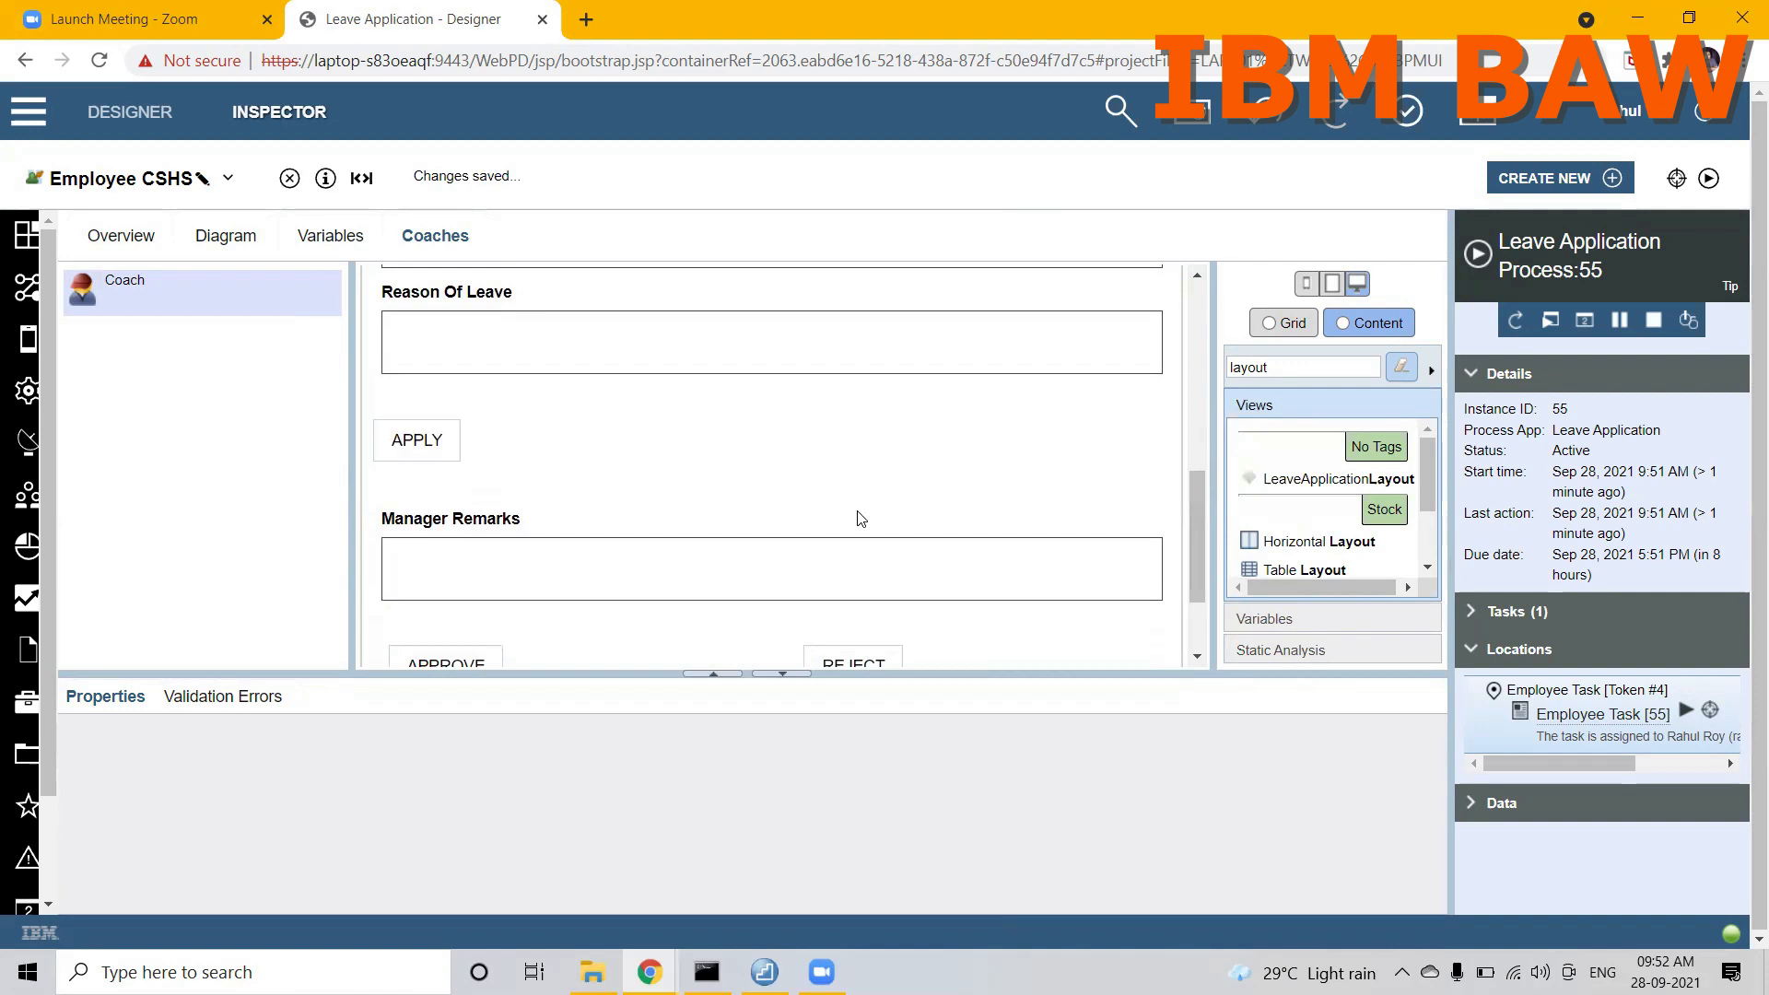
Step: Rebind the flow from Coach to End in the Employee CSHS diagram to the APPLY button inside LeaveApplicationLayout
{"action": "left_click", "coordinate": [255, 241]}
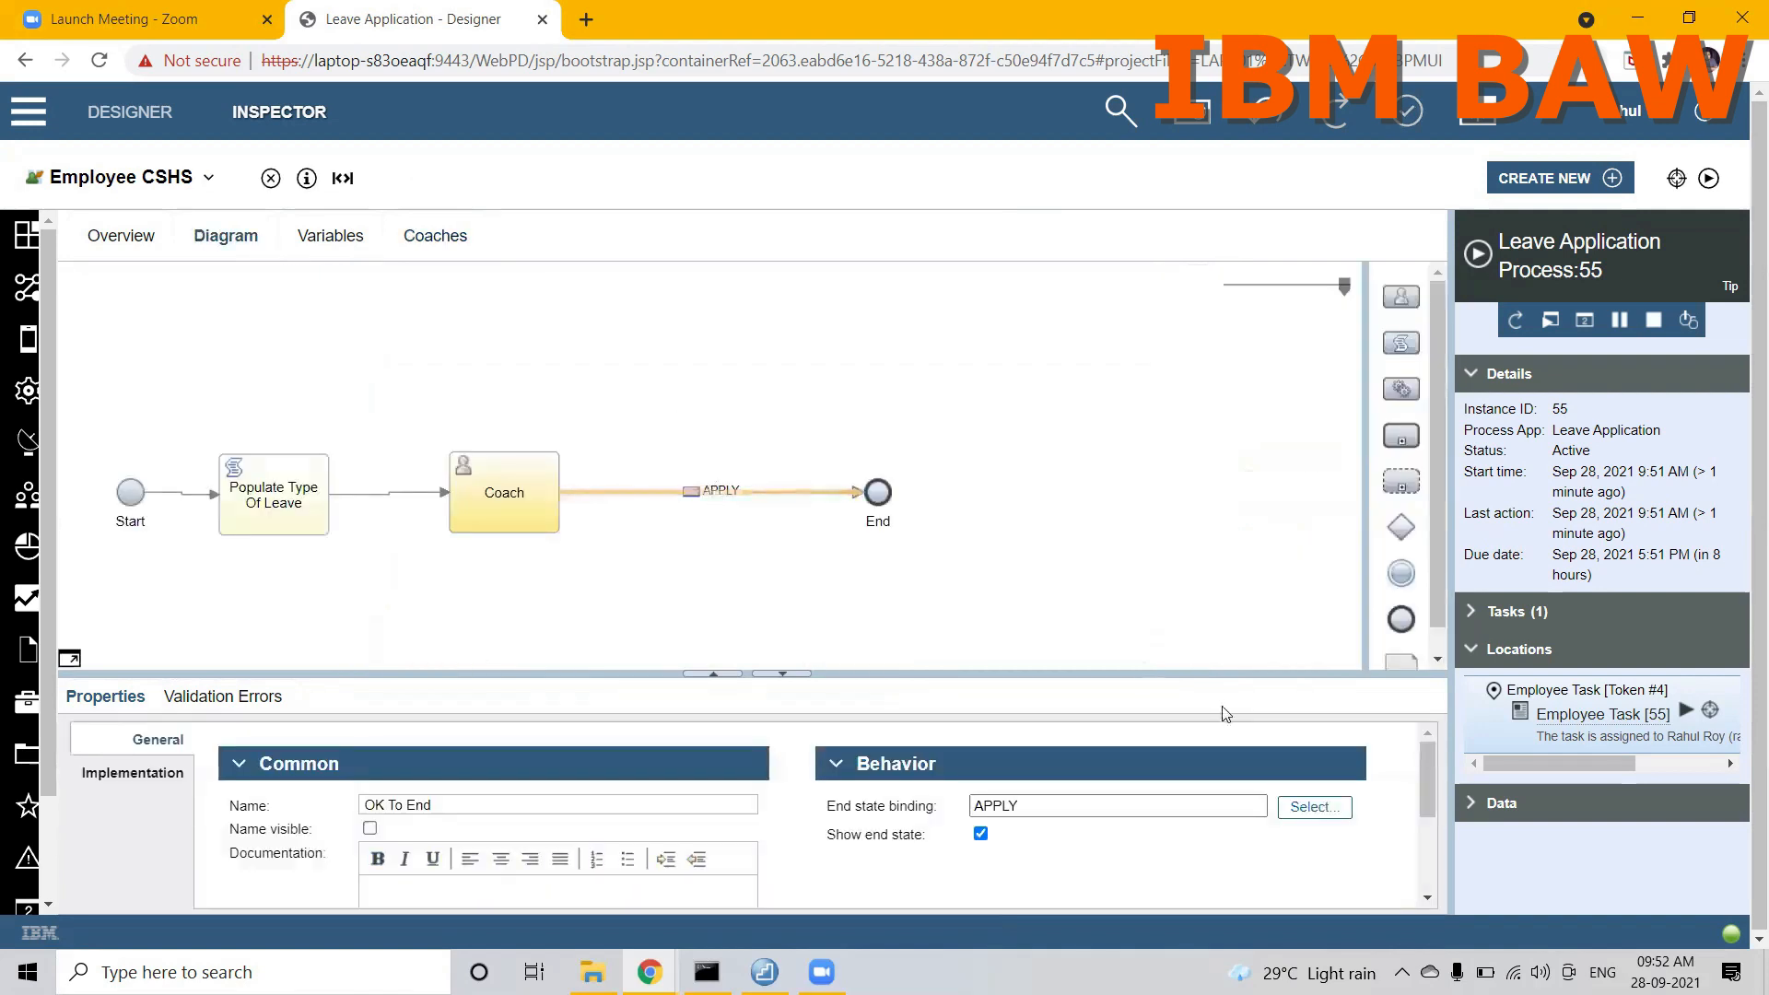
{"action": "left_click", "coordinate": [1328, 814]}
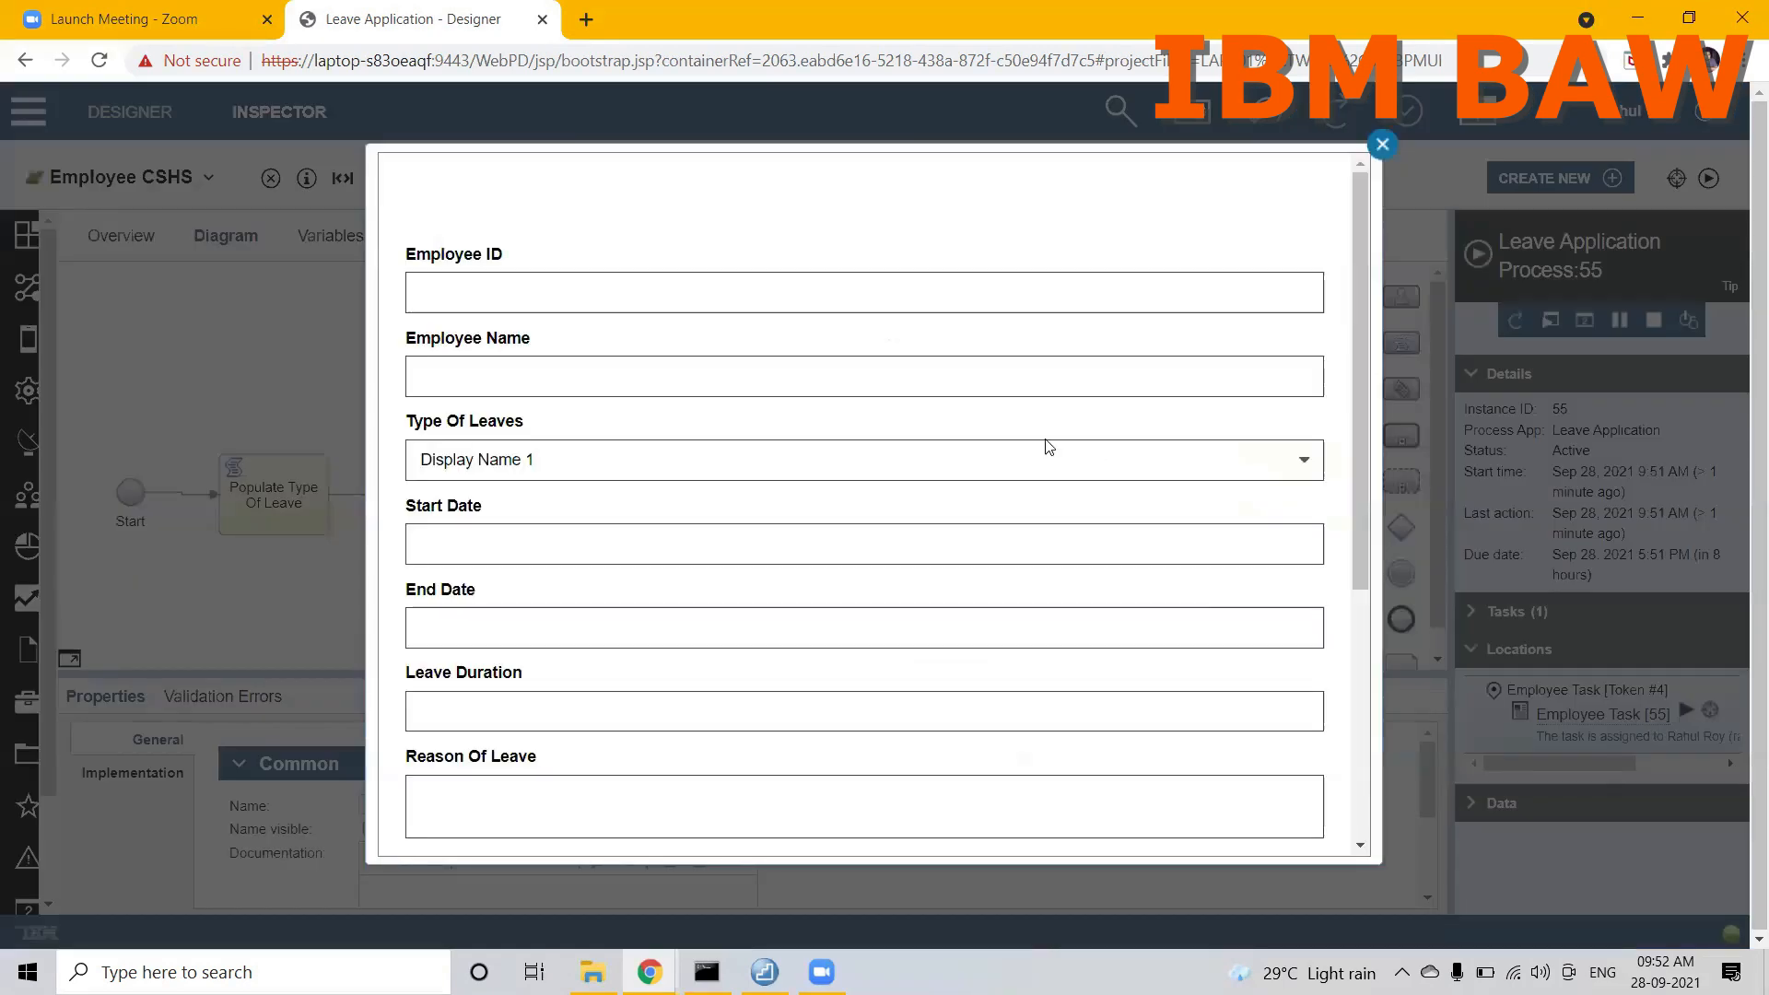
{"action": "scroll", "coordinate": [597, 626], "scroll_direction": "down", "scroll_amount": 3}
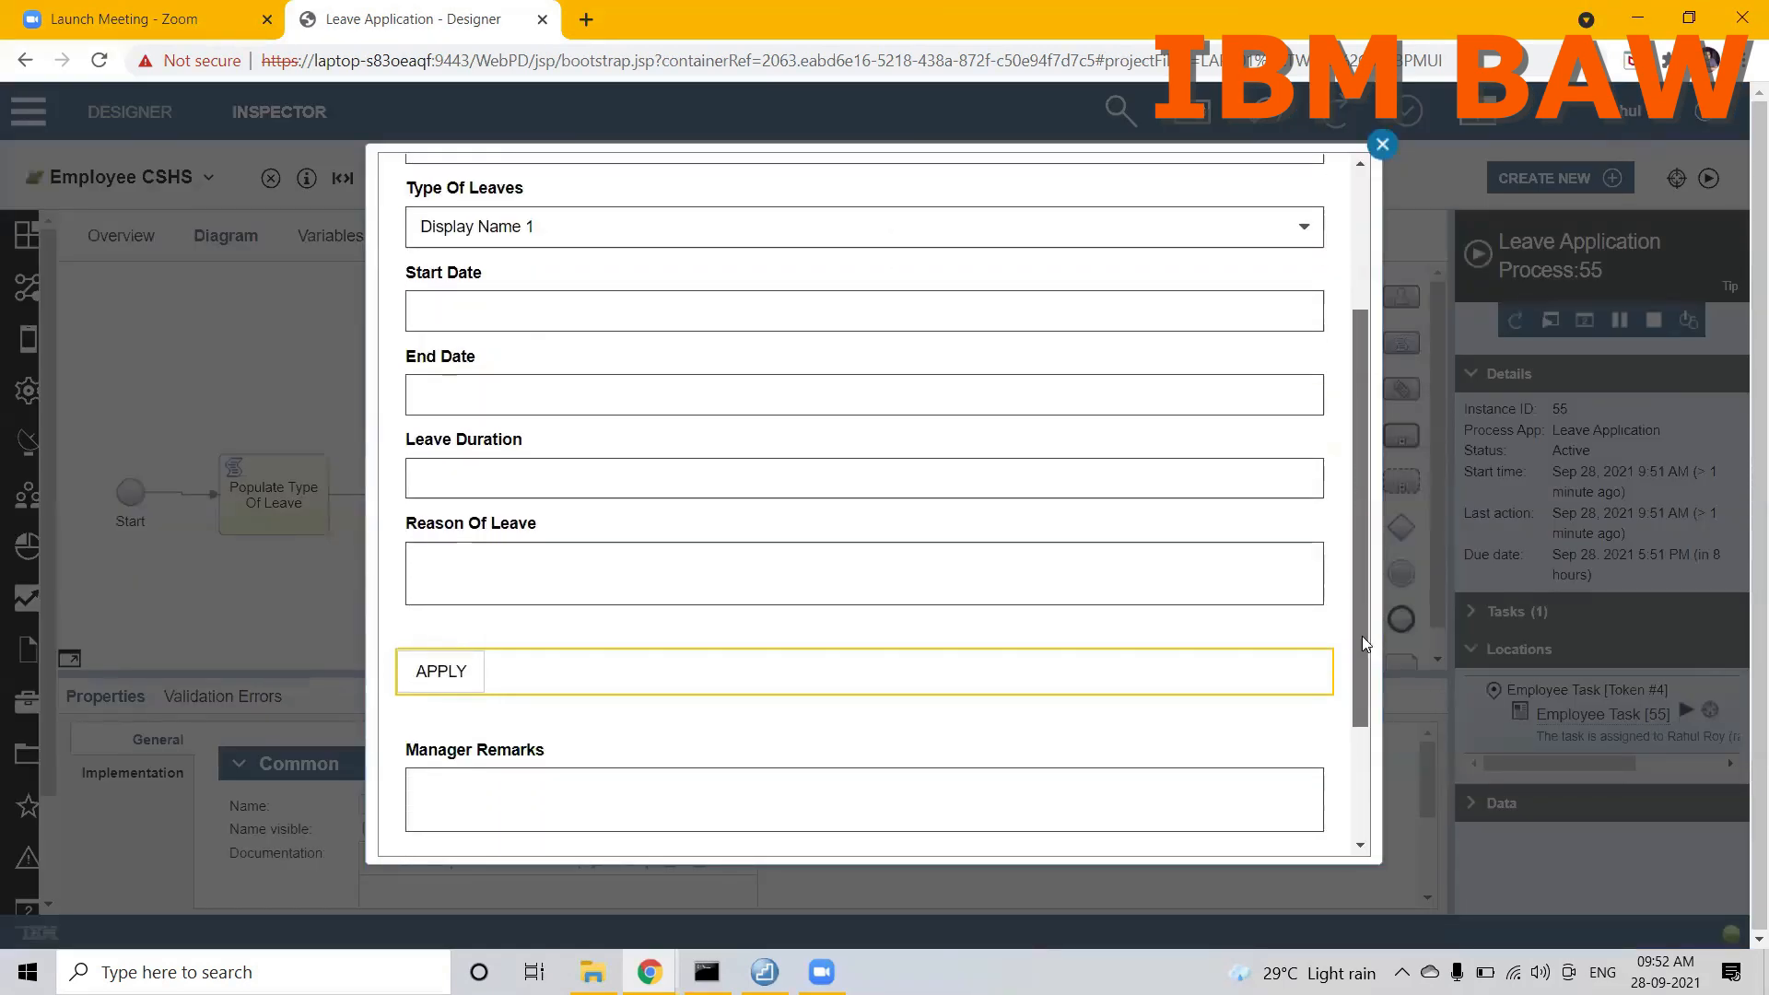
{"action": "left_click", "coordinate": [441, 630]}
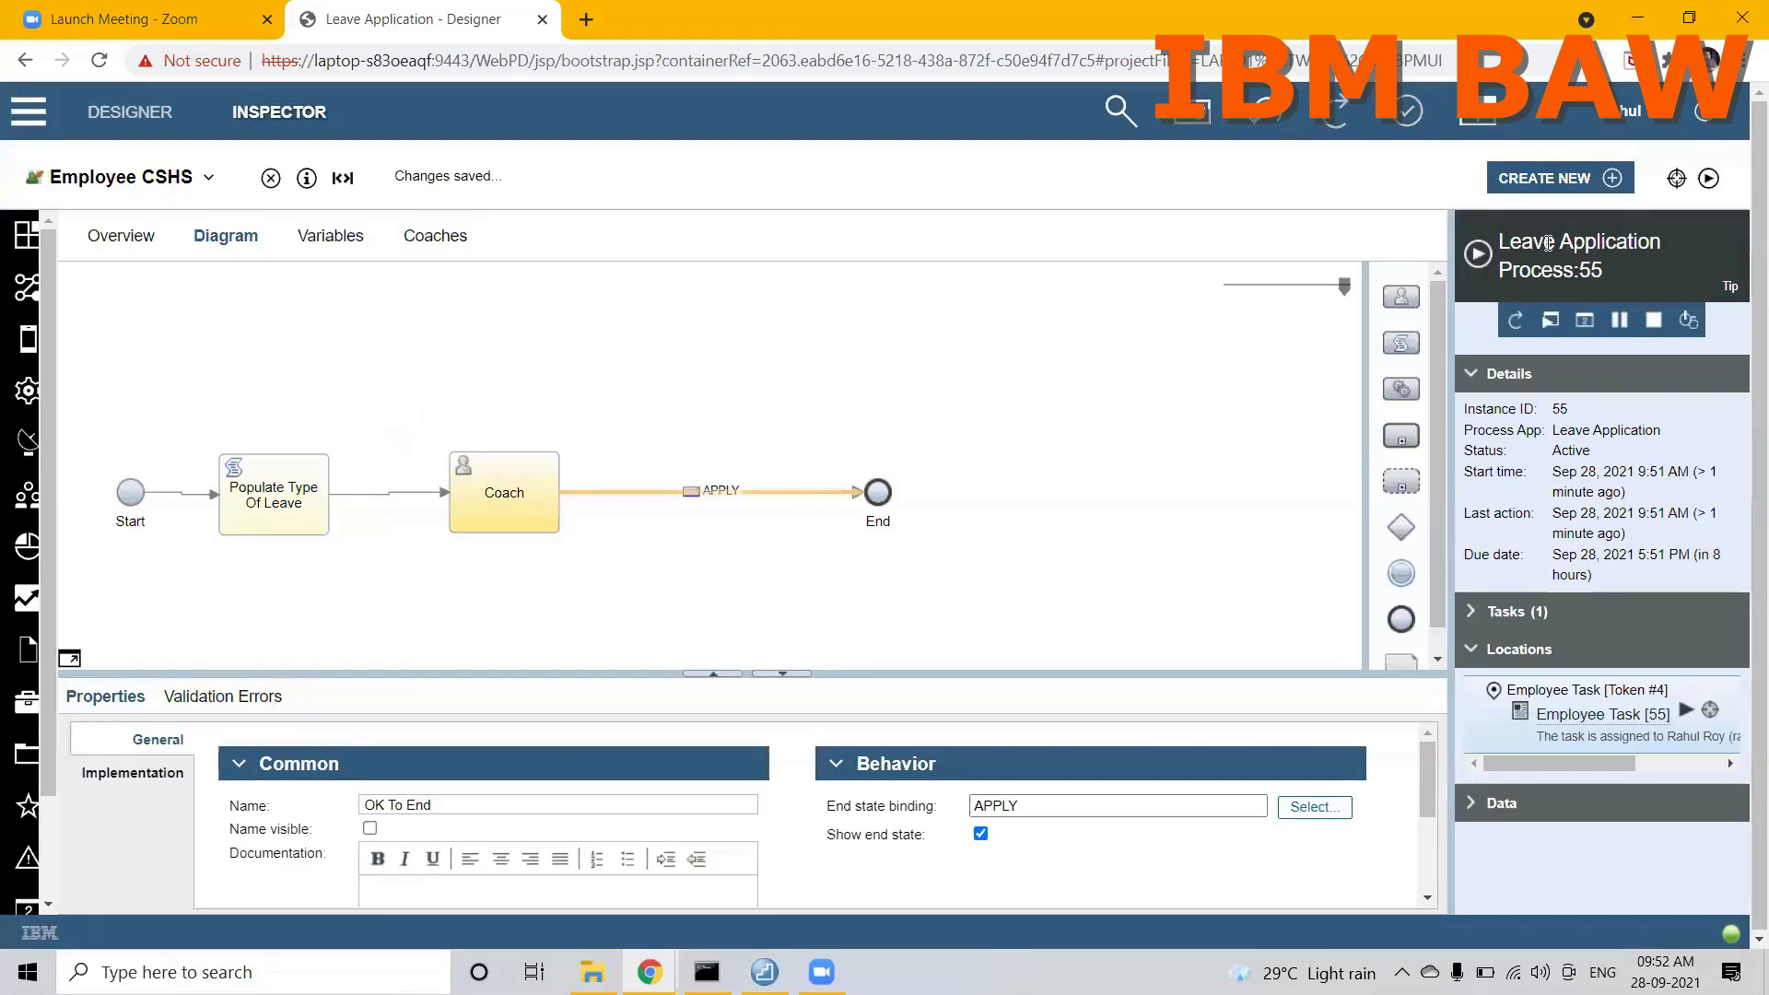
Step: Test-run Employee CSHS on its own, submit the empty form with APPLY, and close the run window
{"action": "left_click", "coordinate": [1709, 178]}
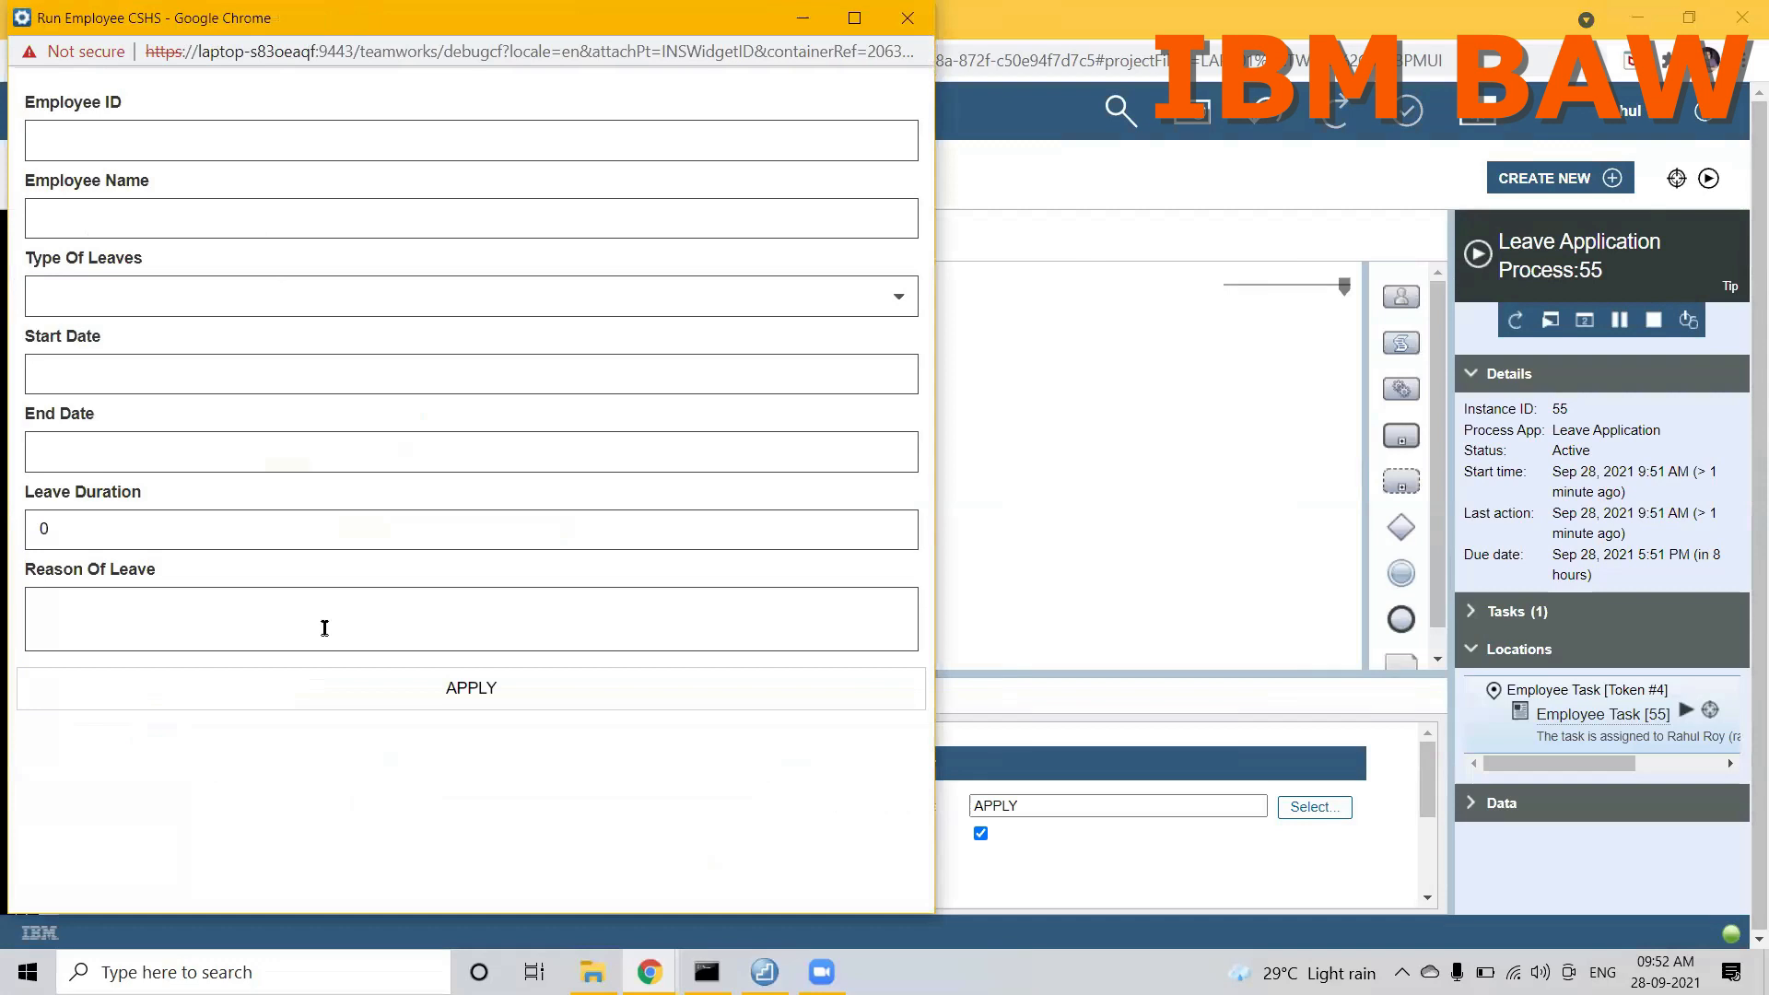
{"action": "left_click", "coordinate": [316, 681]}
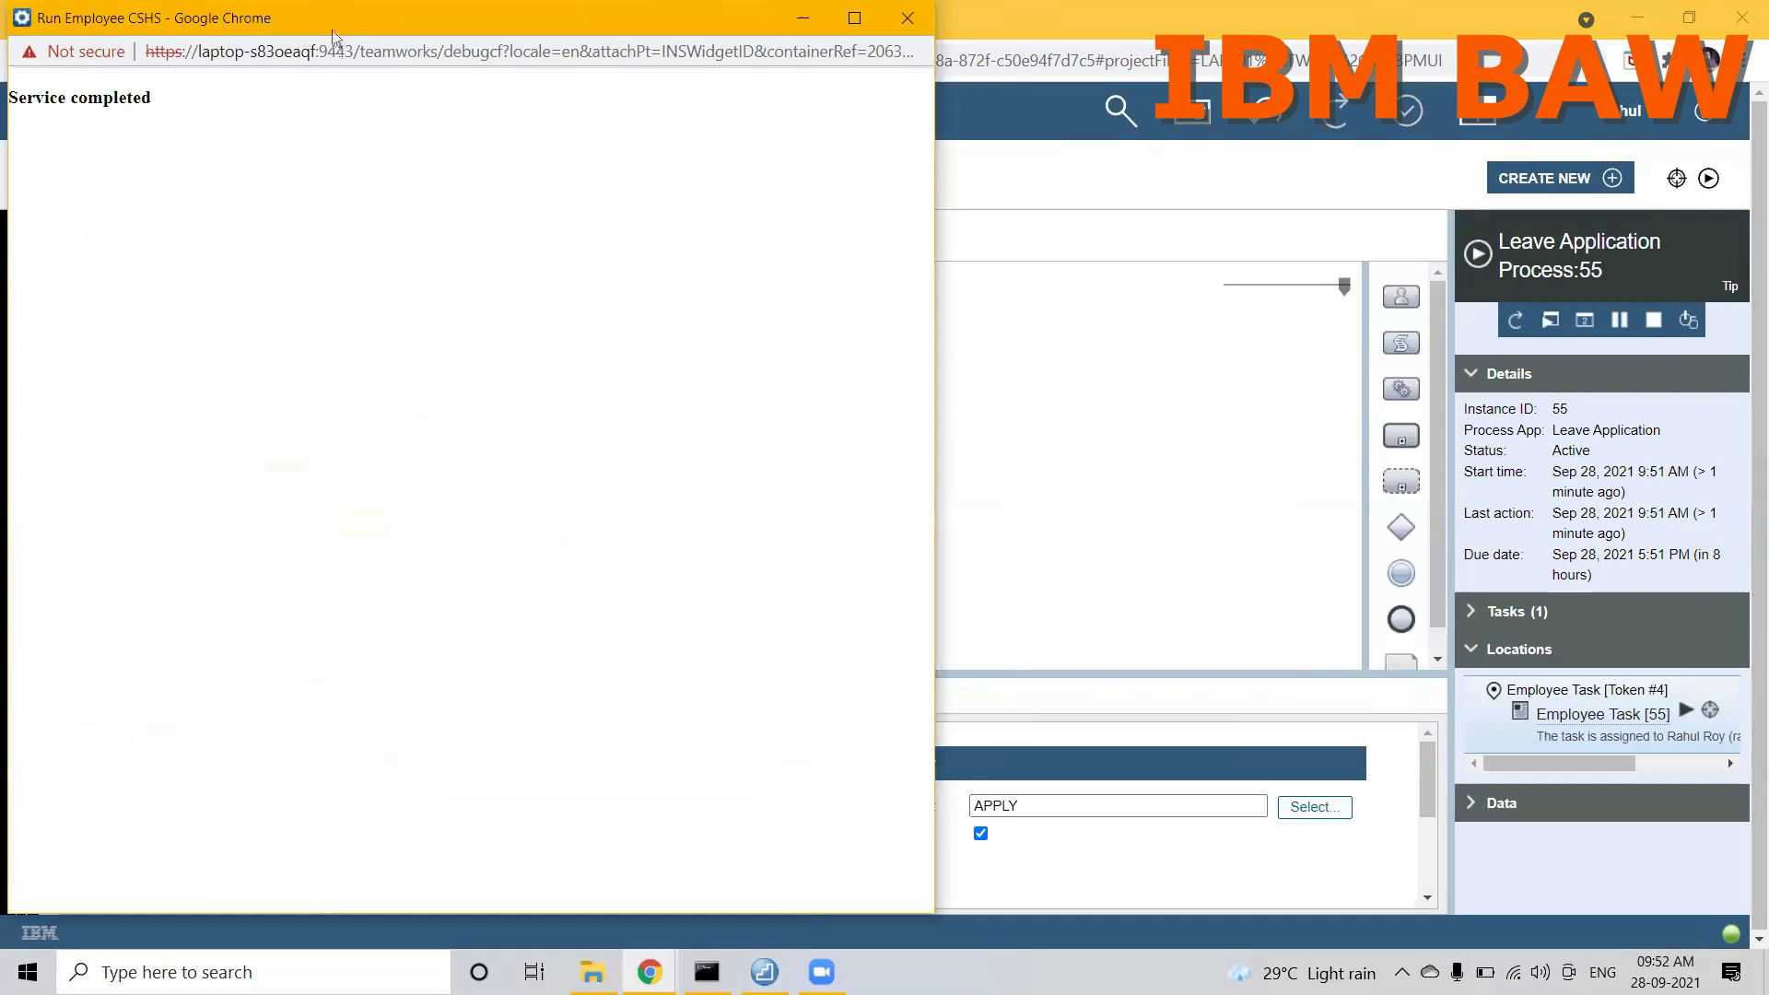
{"action": "left_click_drag", "start_coordinate": [331, 32], "coordinate": [489, 317]}
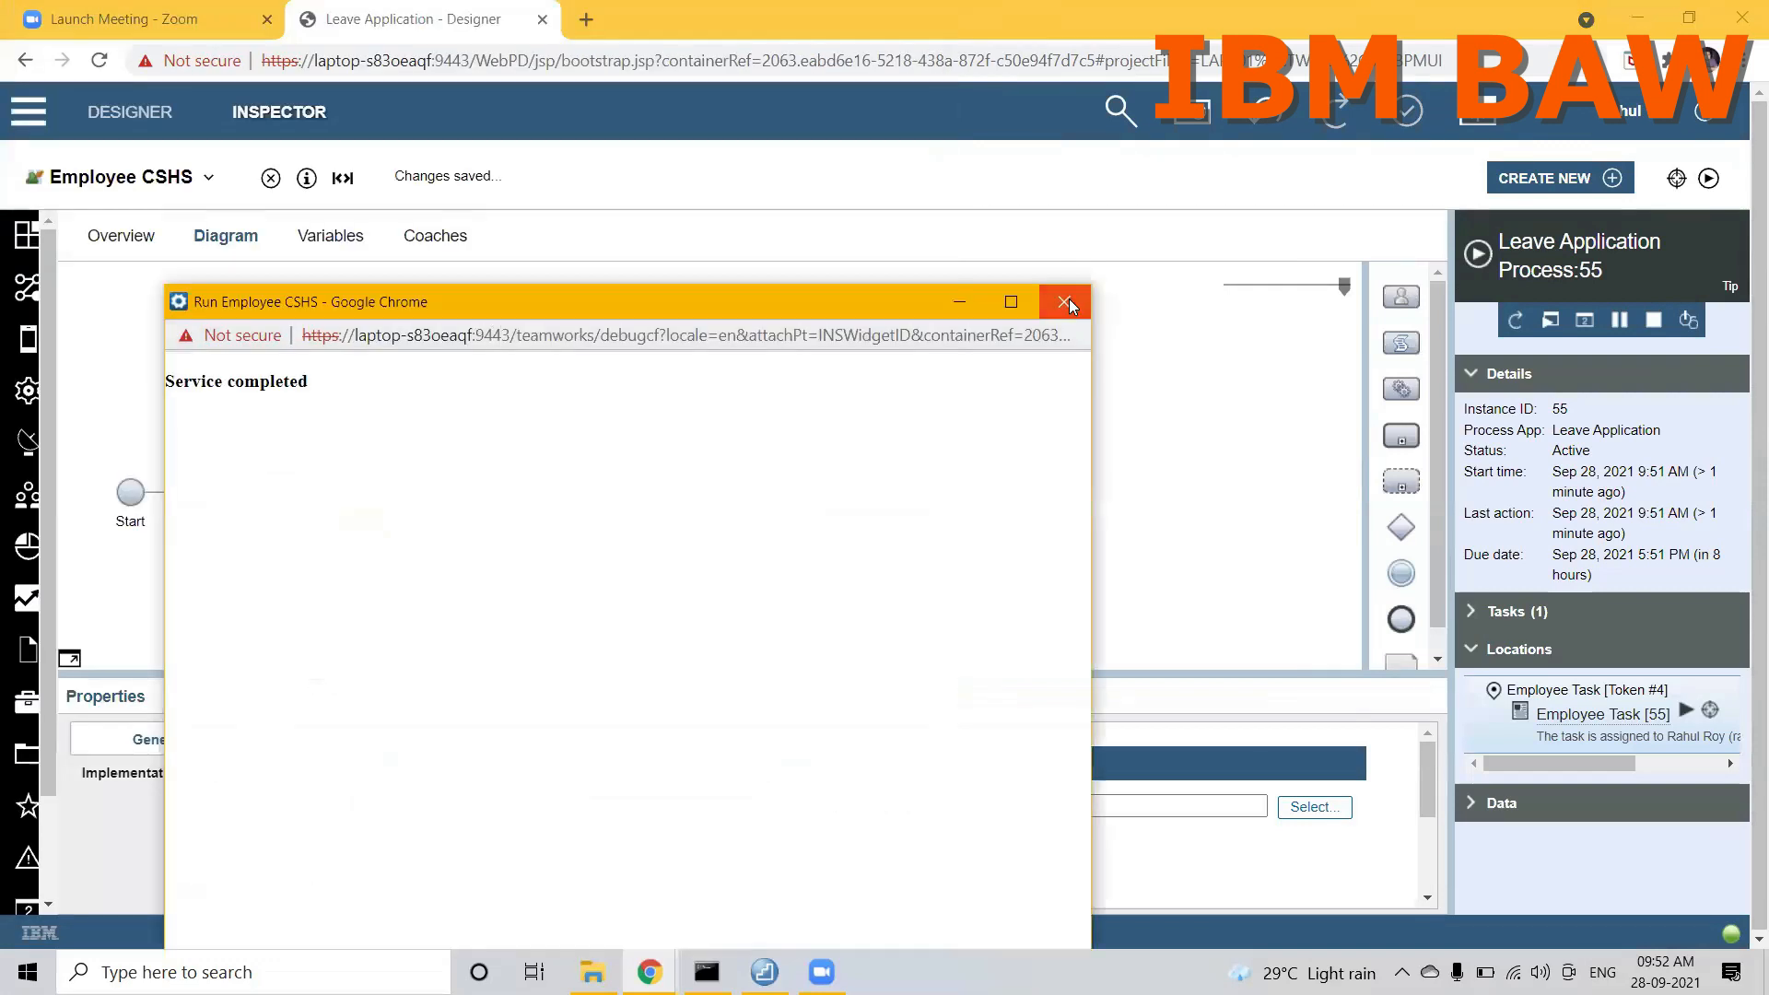
{"action": "left_click", "coordinate": [1069, 299]}
Step: Start a new run of the Leave Application Process and open its Employee Task form in a maximized window
{"action": "left_click", "coordinate": [132, 180]}
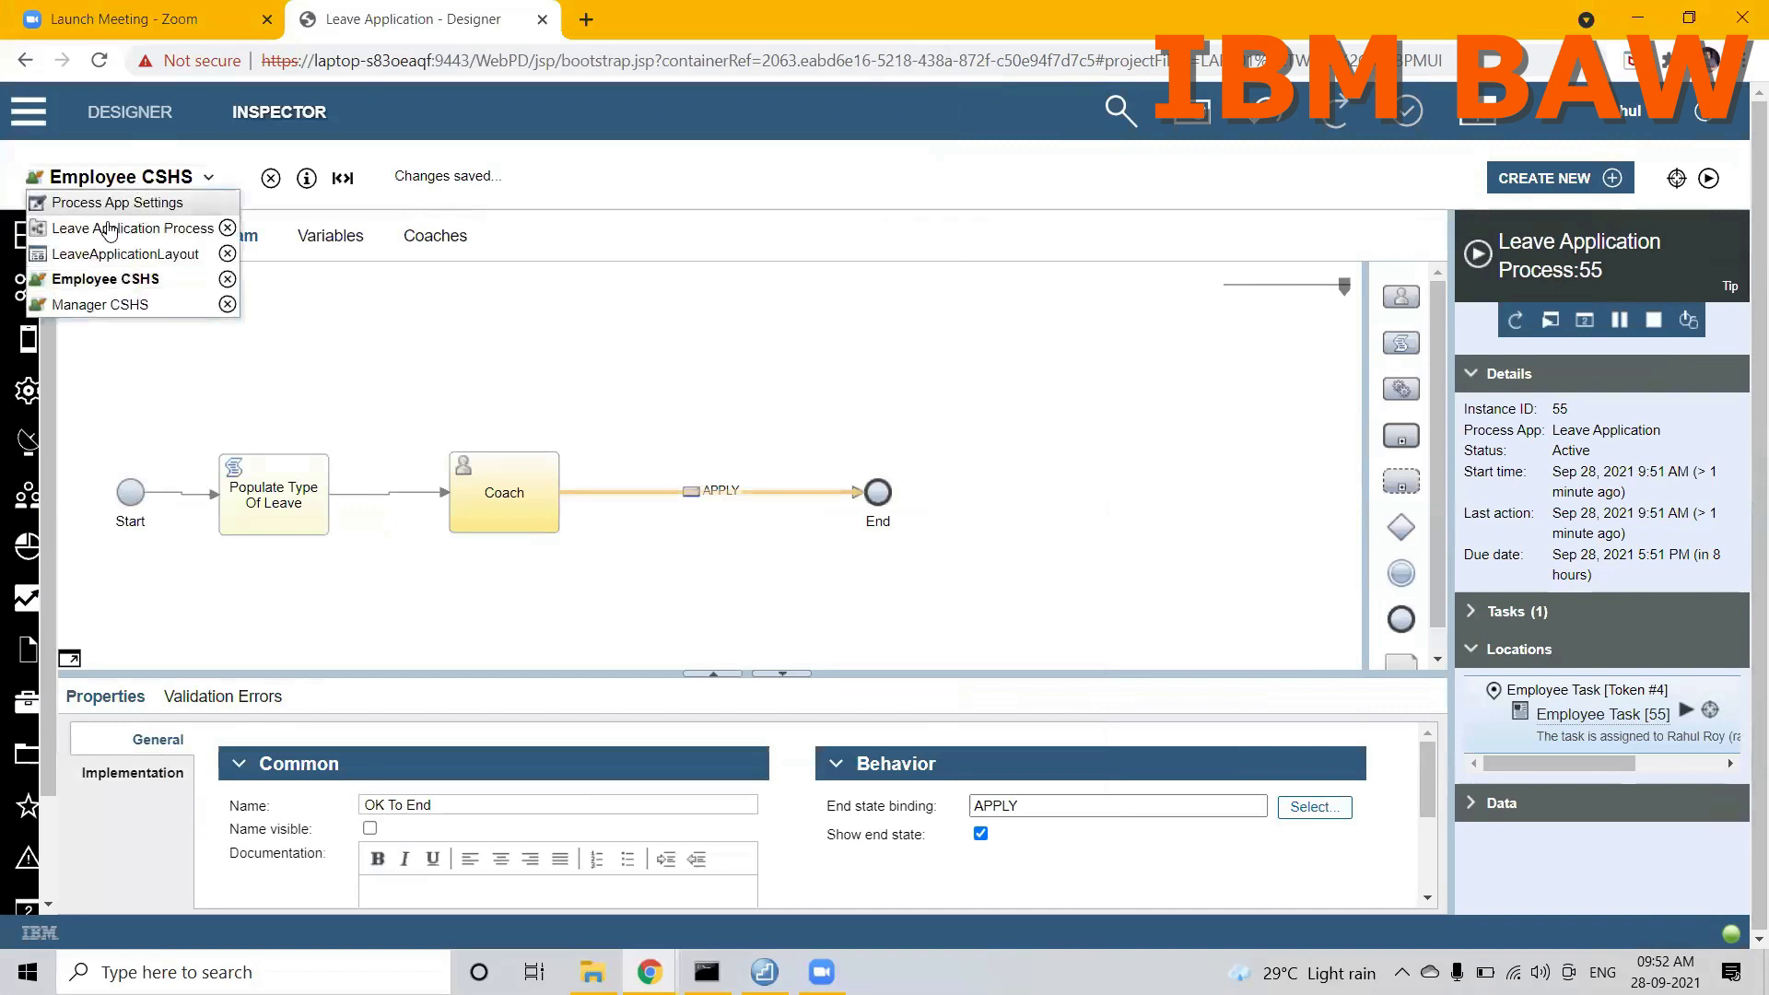
{"action": "left_click", "coordinate": [99, 233]}
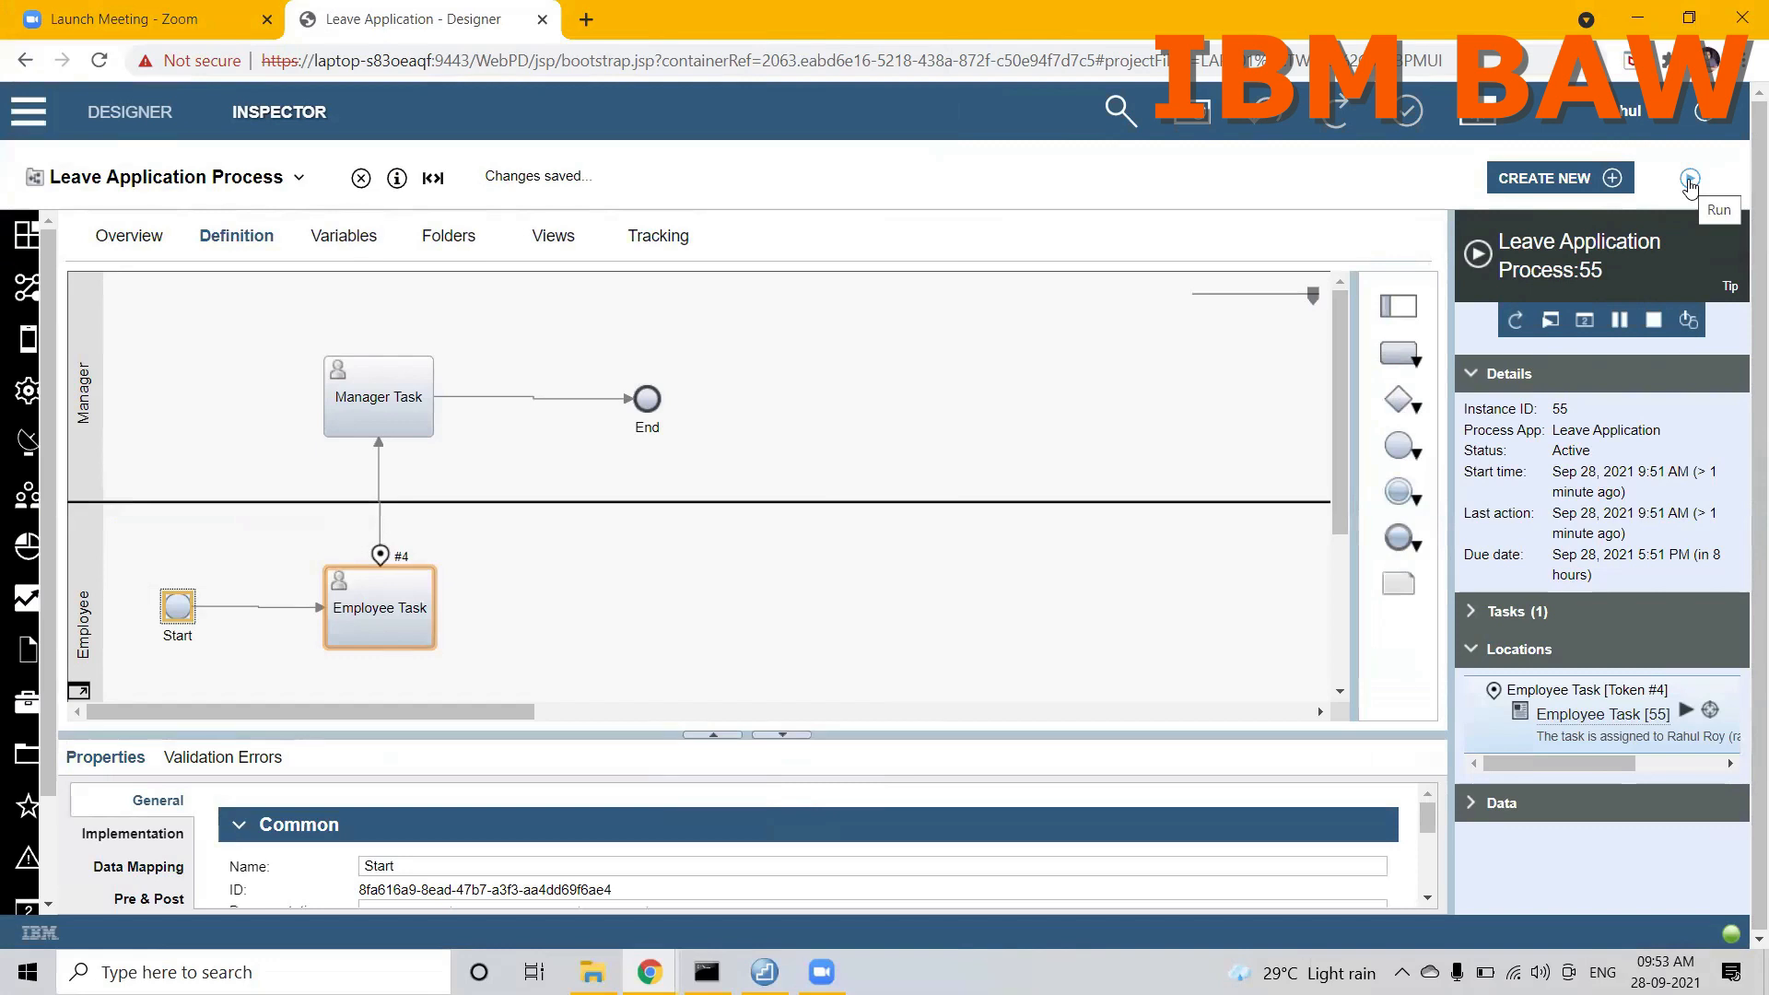
{"action": "left_click", "coordinate": [1690, 181]}
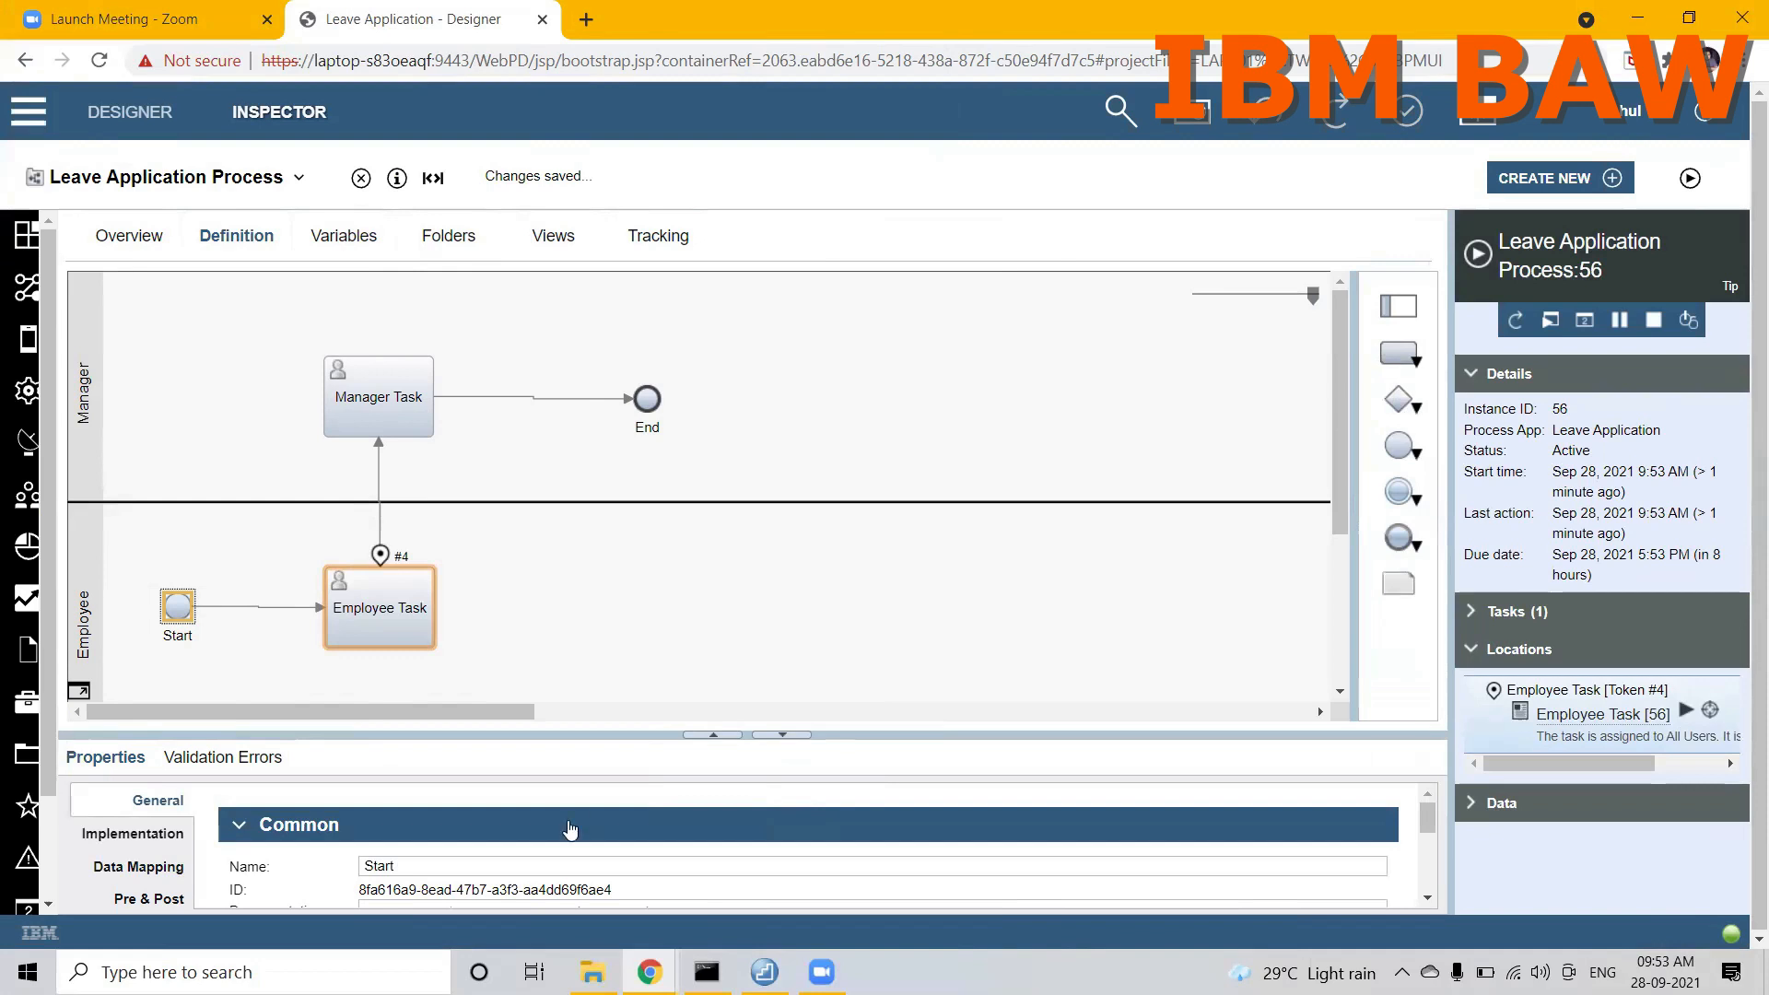
{"action": "left_click", "coordinate": [1686, 709]}
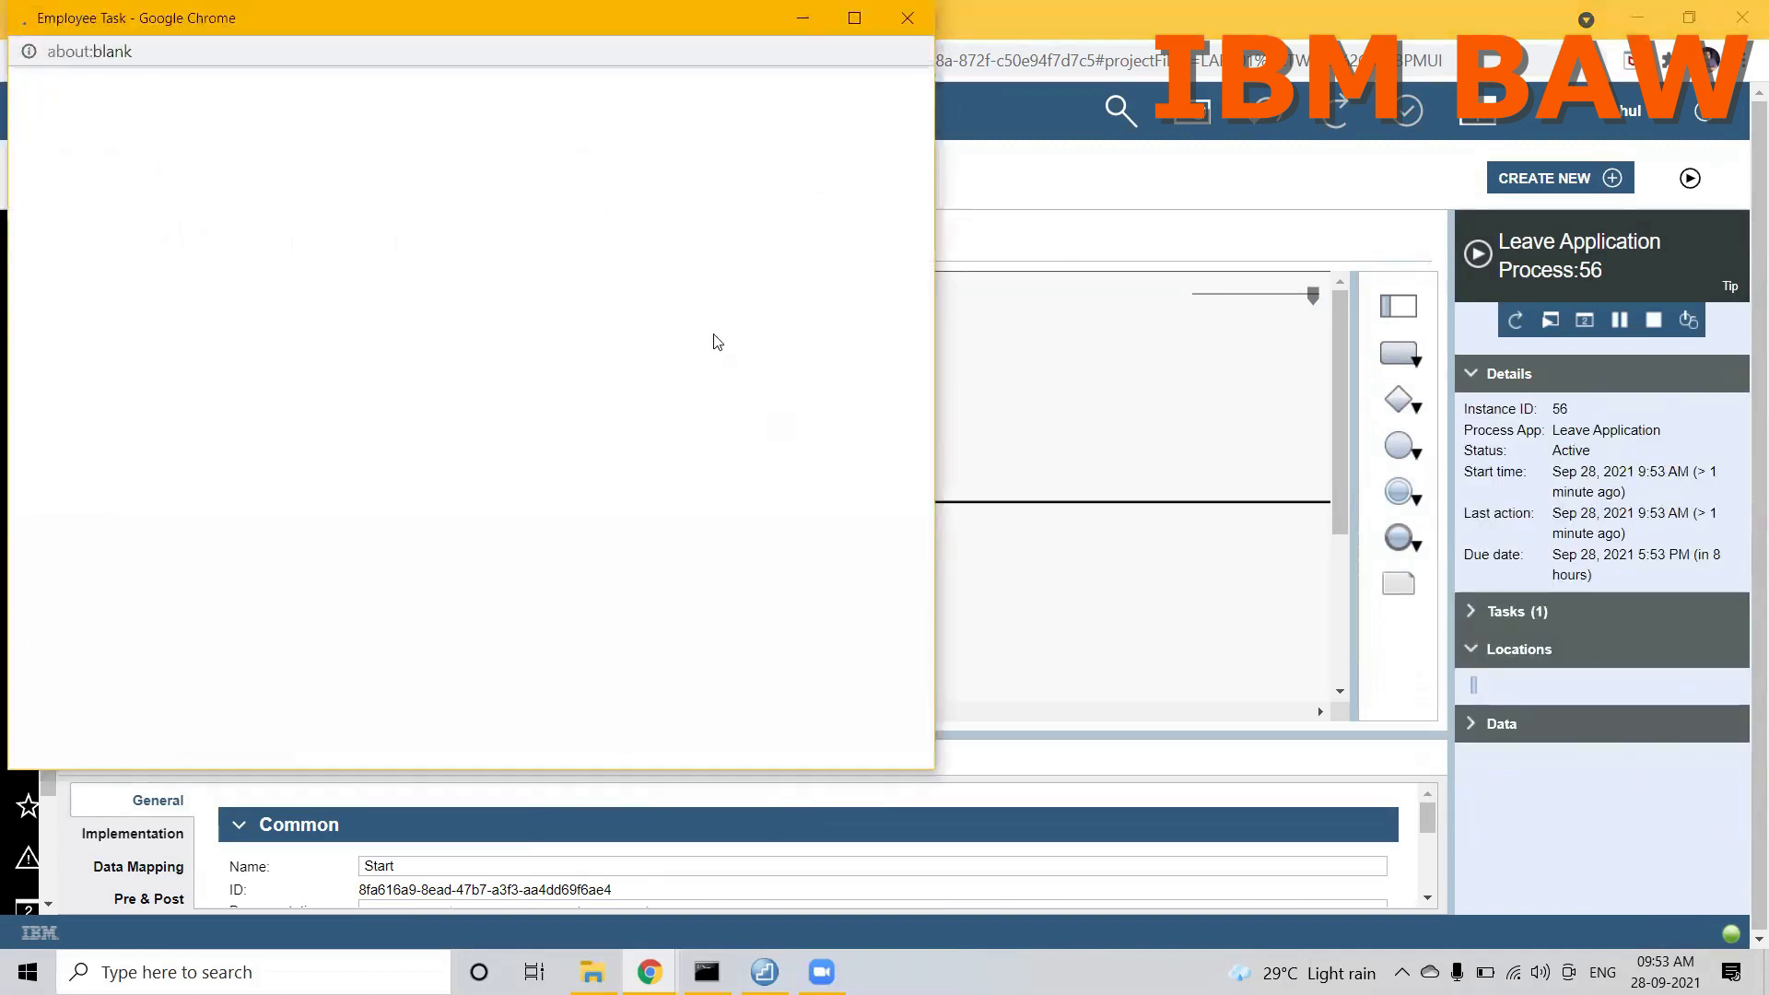
{"action": "double_click", "coordinate": [323, 14]}
Step: Fill in the employee's ID and name on the Employee Task form, clearing the name mistakenly entered as the ID
{"action": "left_click", "coordinate": [210, 121]}
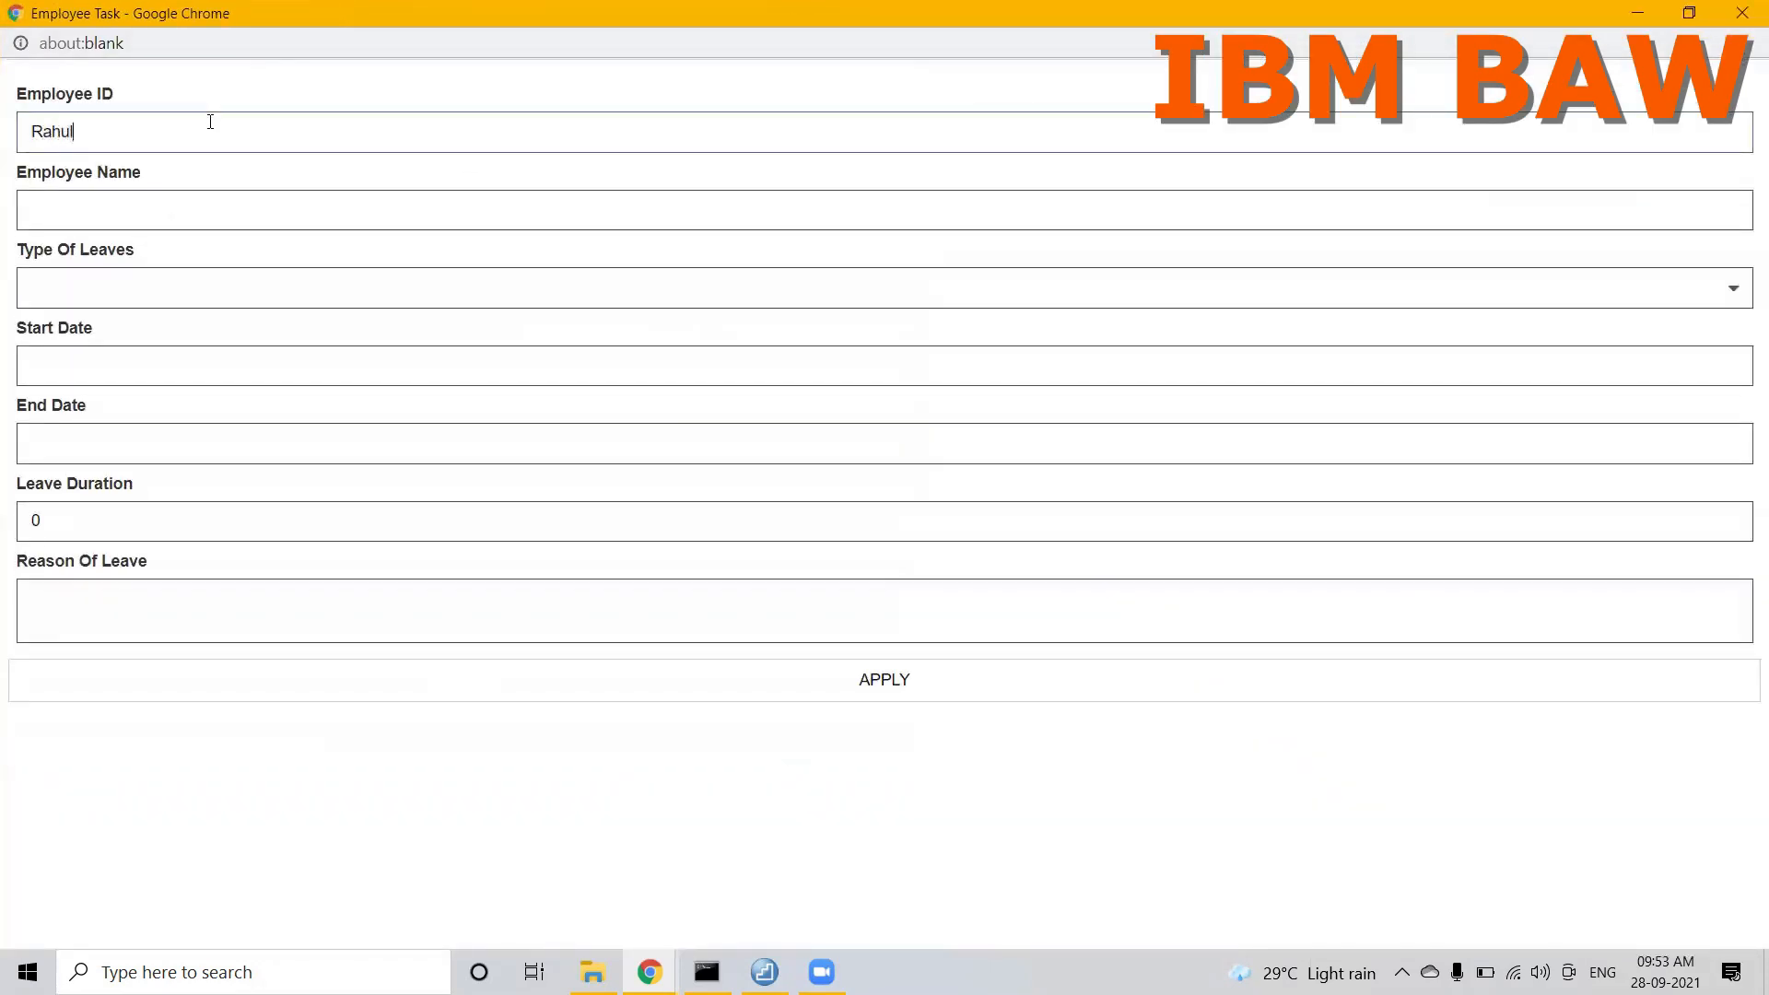
{"action": "left_click", "coordinate": [210, 121]}
{"action": "key", "text": "ctrl+a"}
{"action": "key", "text": "BackSpace"}
{"action": "key", "text": "Tab"}
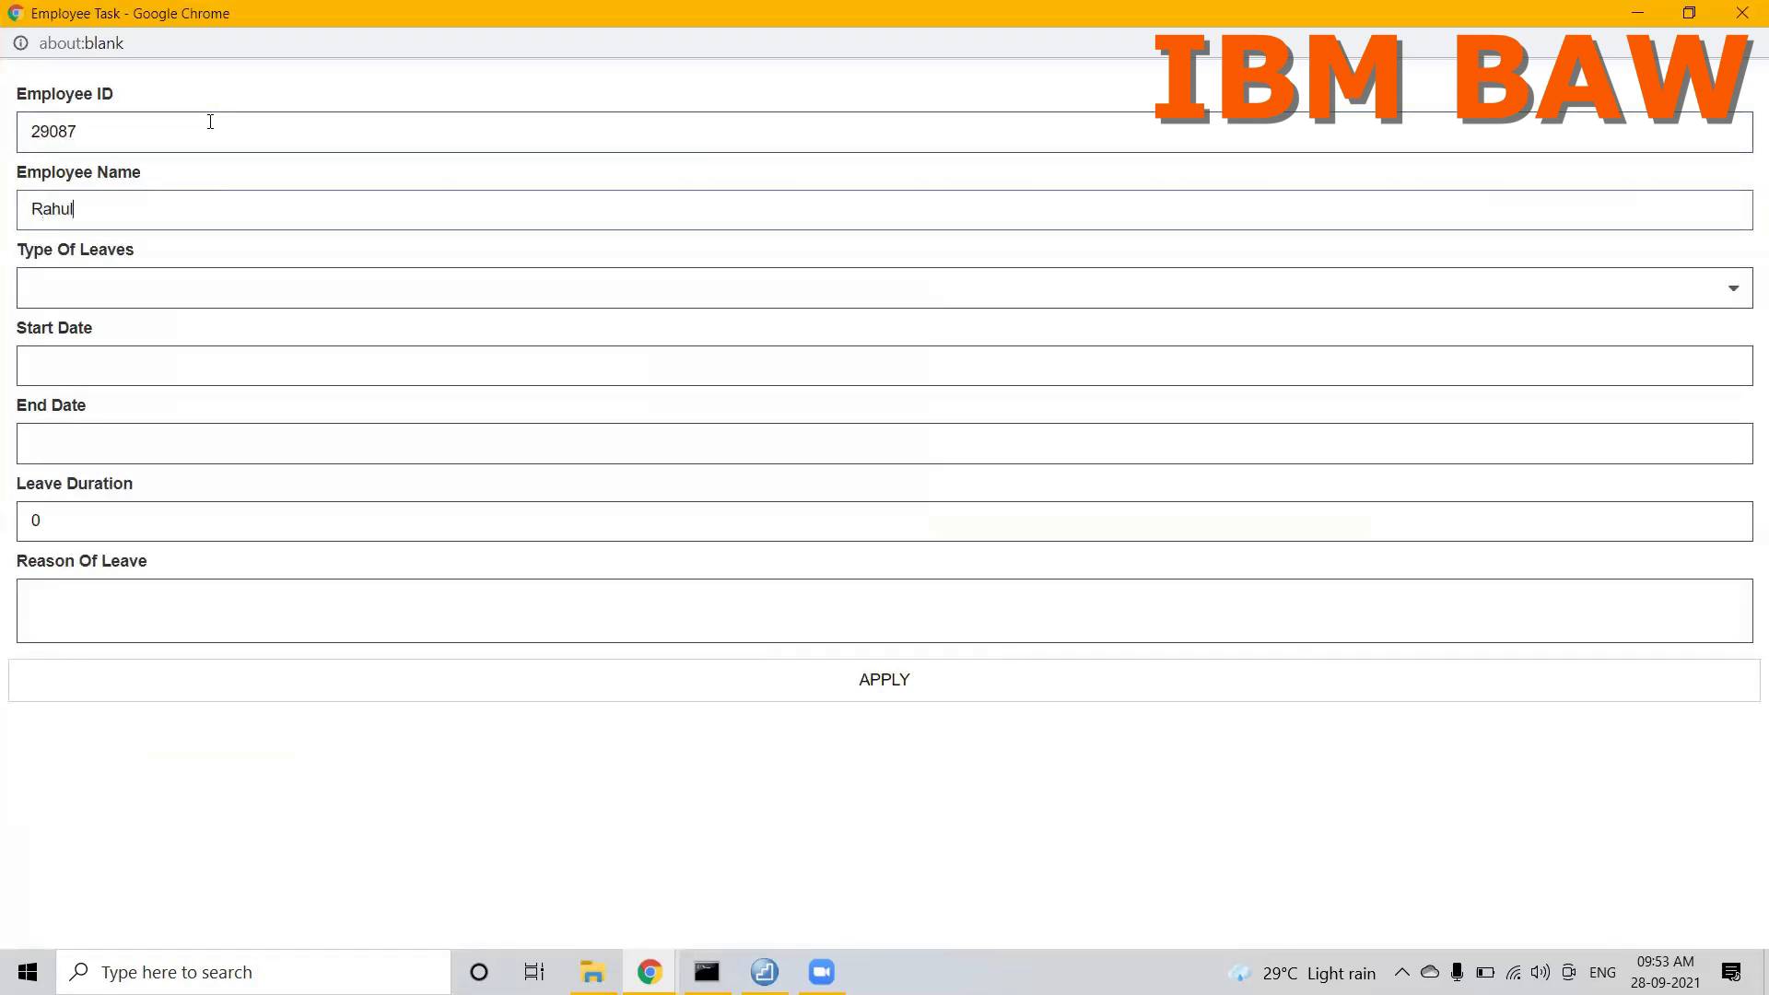
{"action": "key", "text": "Tab"}
Step: Choose Casual Leave as the type of leave, with start date 9/22/2021 and end date 9/24/2021
{"action": "left_click", "coordinate": [113, 295]}
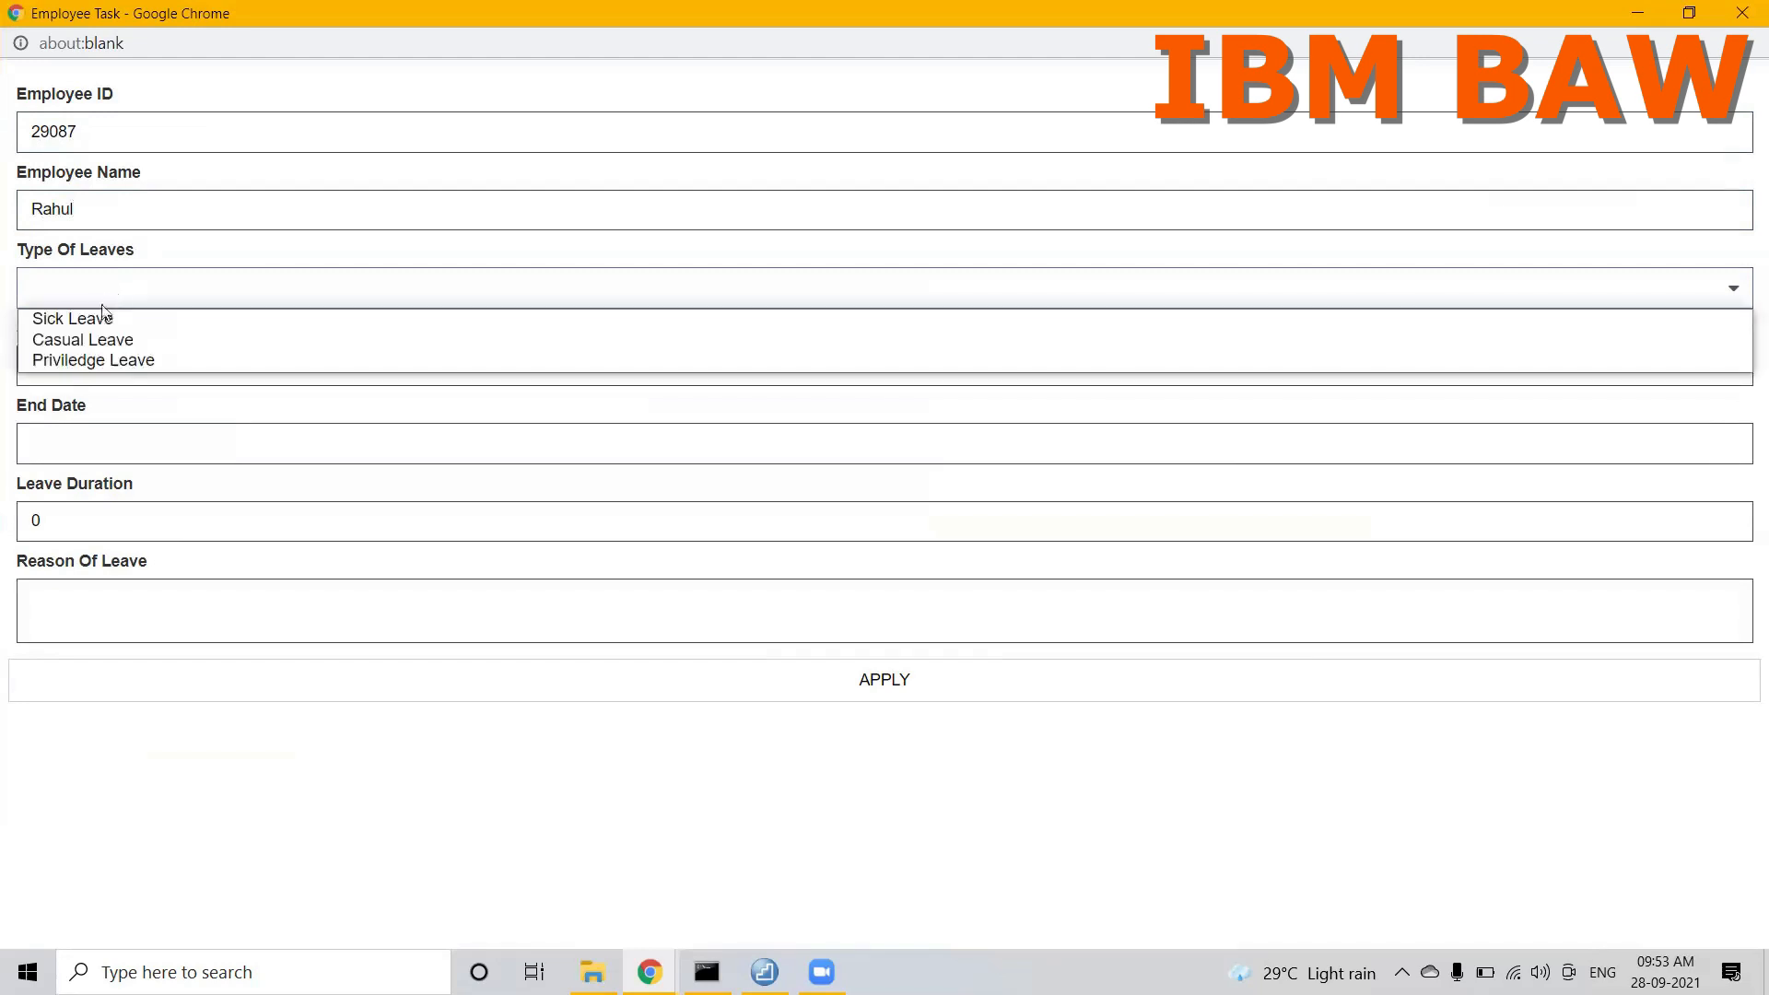
{"action": "left_click", "coordinate": [85, 341]}
{"action": "left_click", "coordinate": [82, 366]}
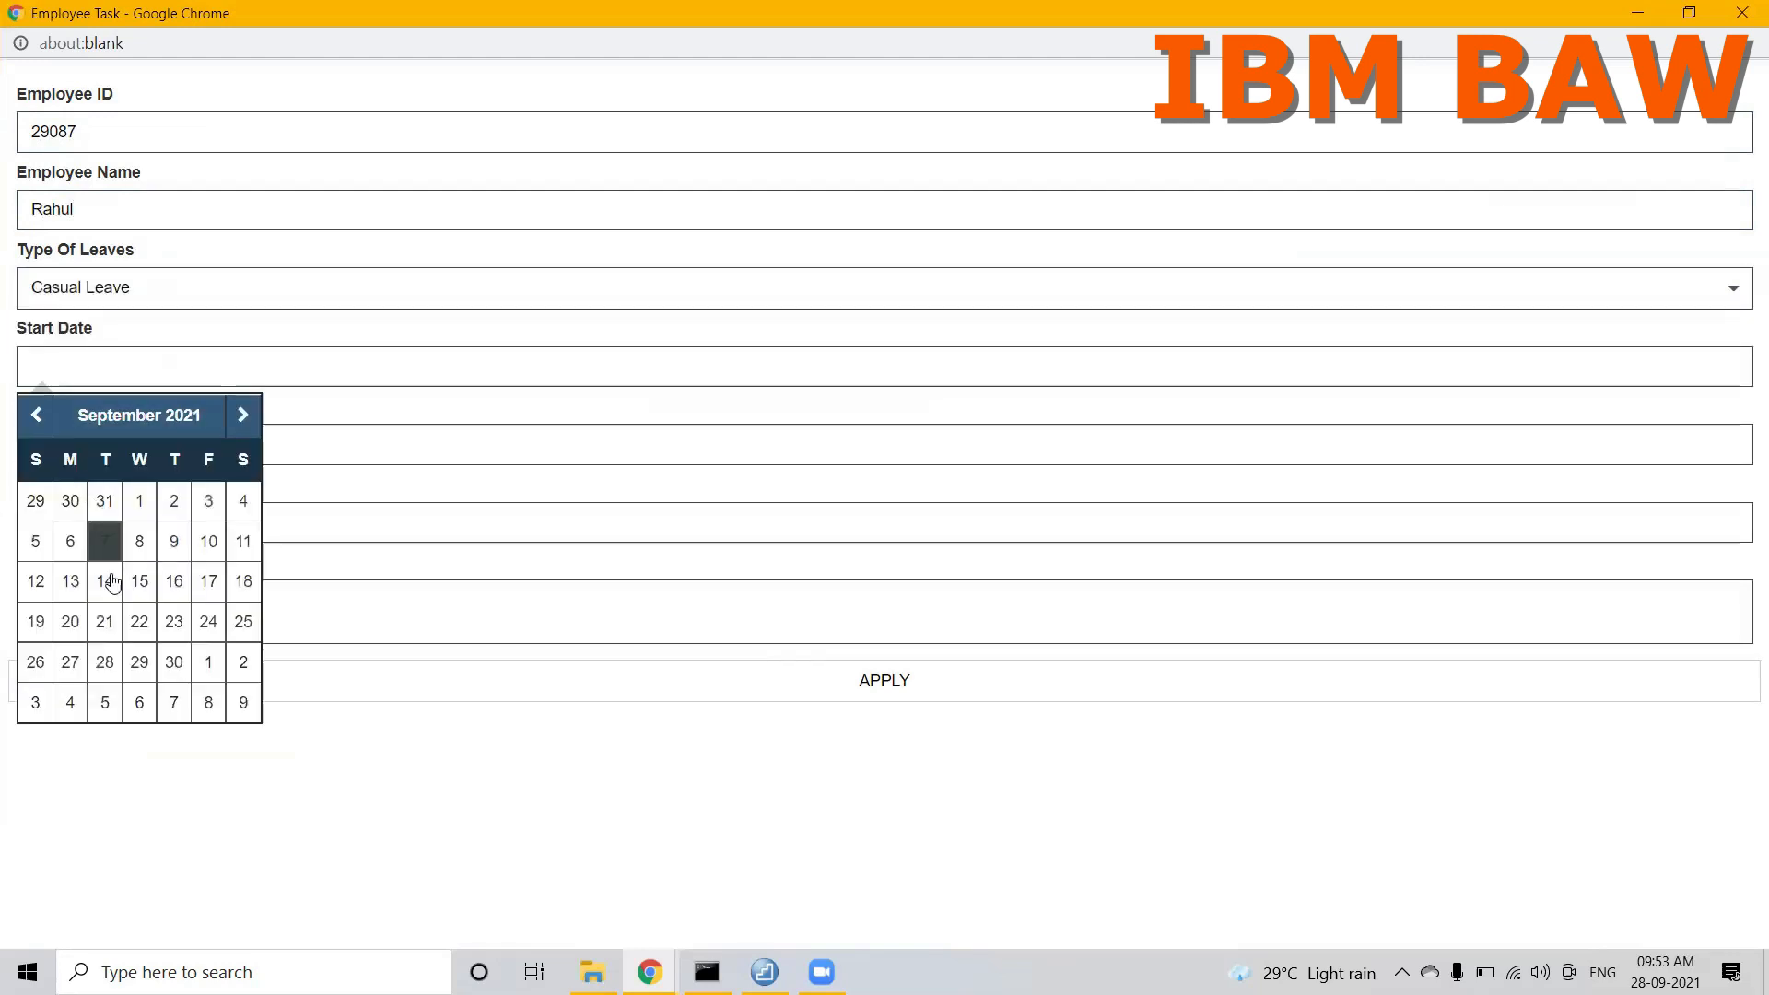
{"action": "left_click", "coordinate": [139, 627]}
{"action": "left_click", "coordinate": [145, 636]}
{"action": "left_click", "coordinate": [92, 457]}
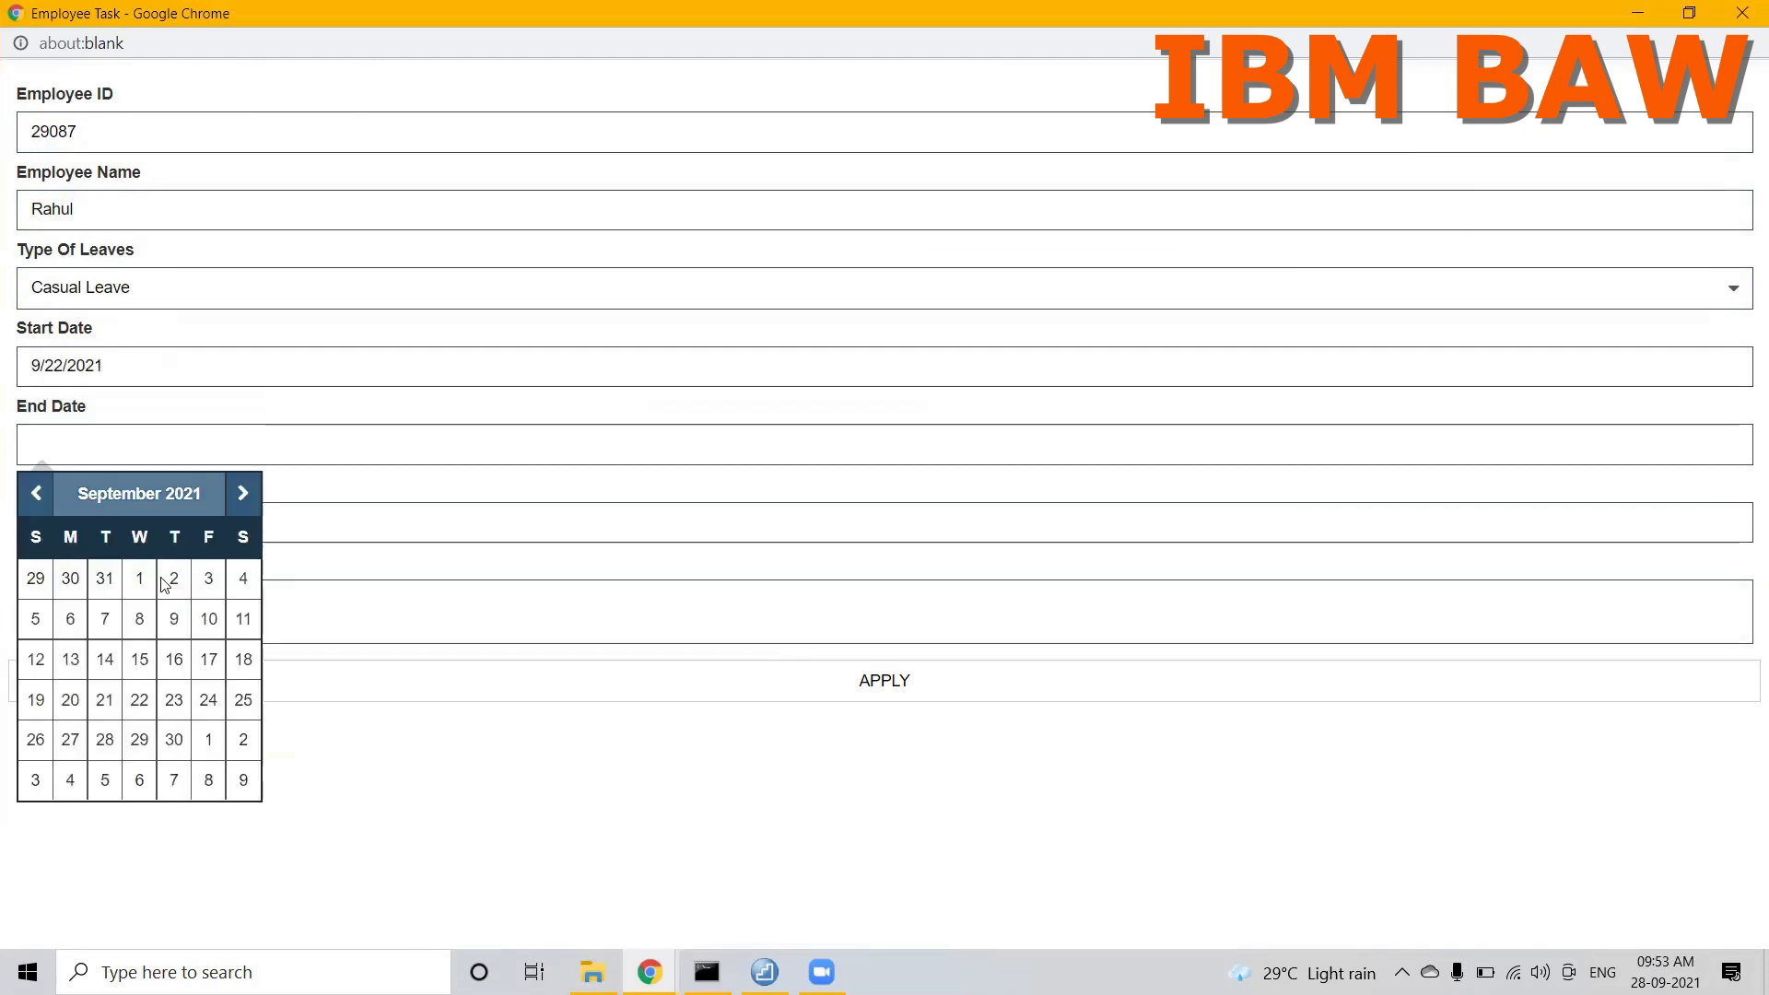
{"action": "left_click", "coordinate": [208, 701]}
Step: Enter a leave duration of 3 and the reason Vacation, submit the application with APPLY, and close the Employee Task window
{"action": "left_click", "coordinate": [109, 535]}
{"action": "key", "text": "BackSpace"}
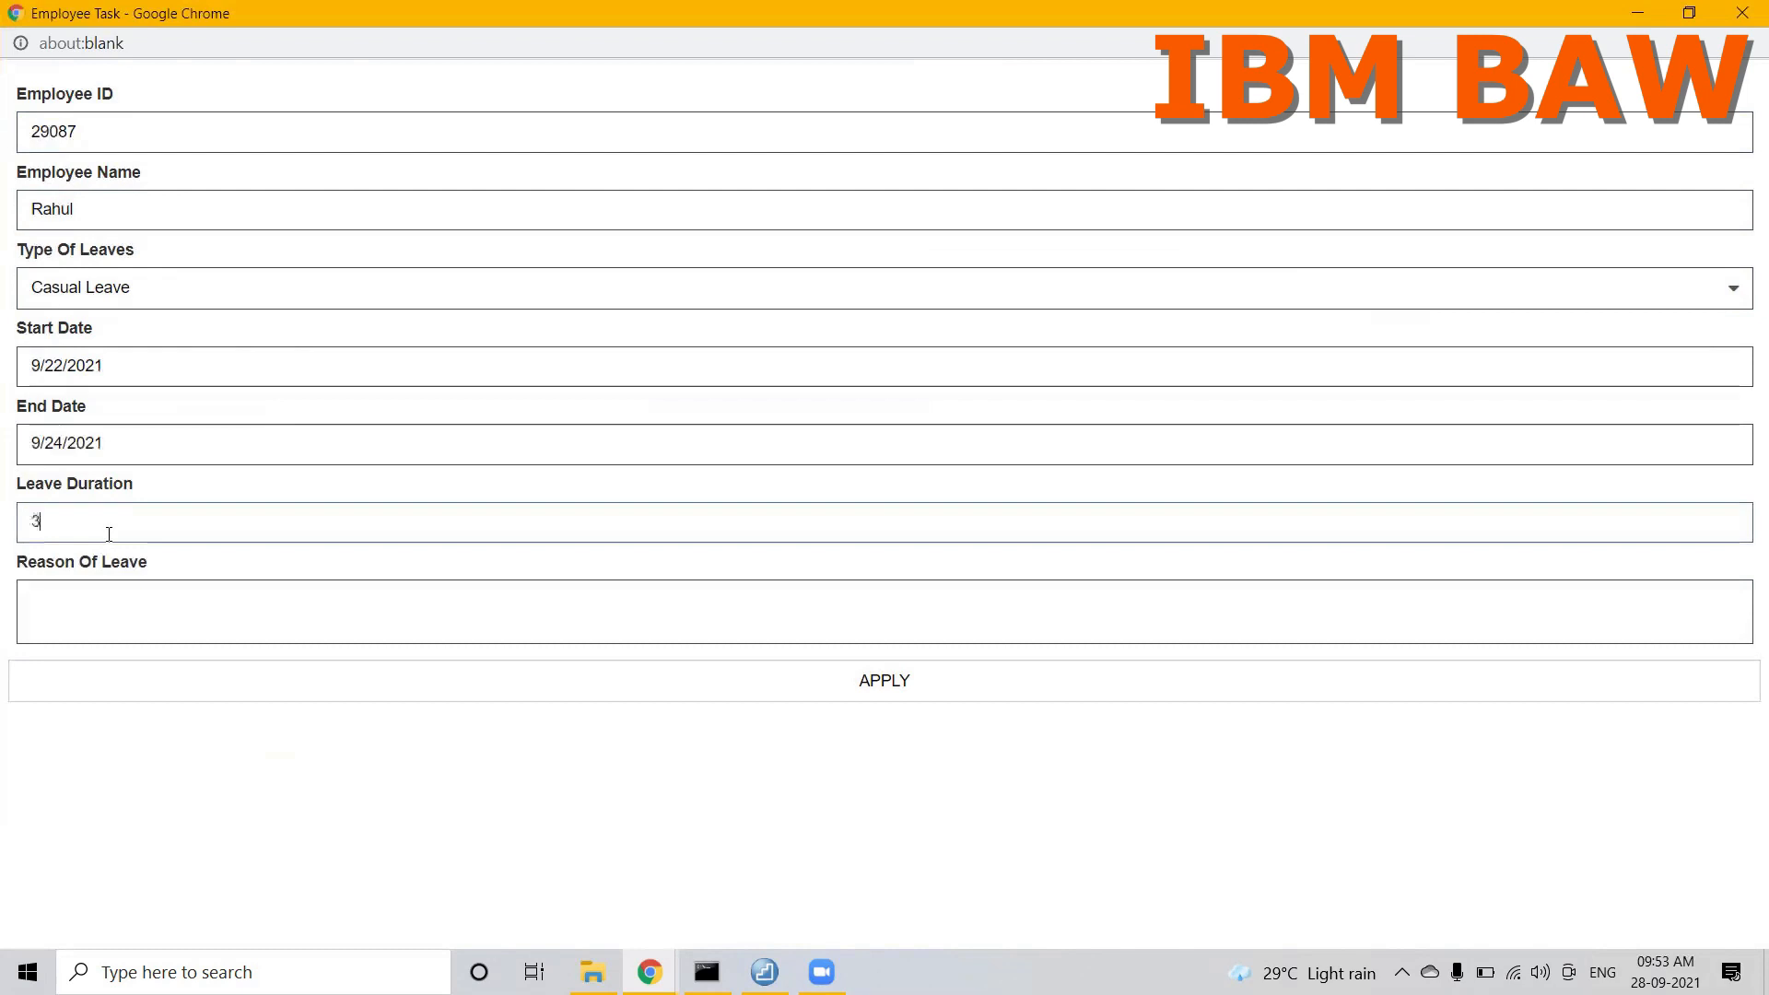
{"action": "left_click", "coordinate": [88, 600]}
{"action": "type", "text": "Vacation"}
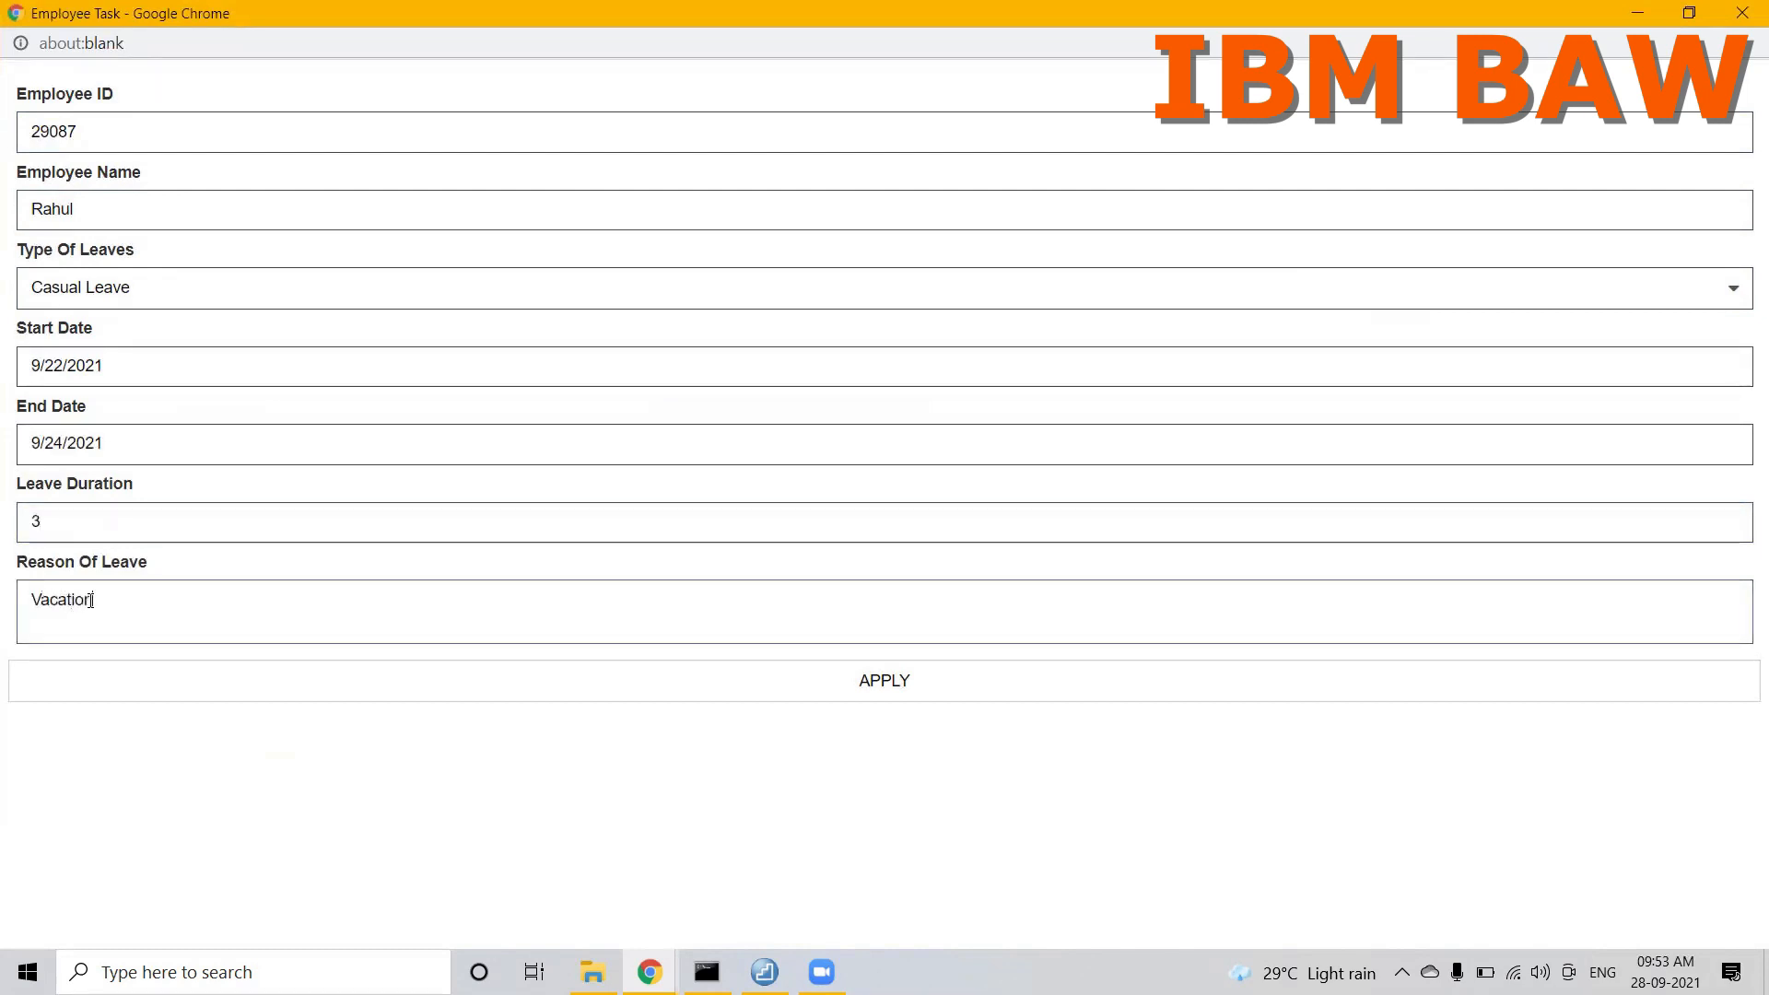
{"action": "left_click", "coordinate": [874, 708]}
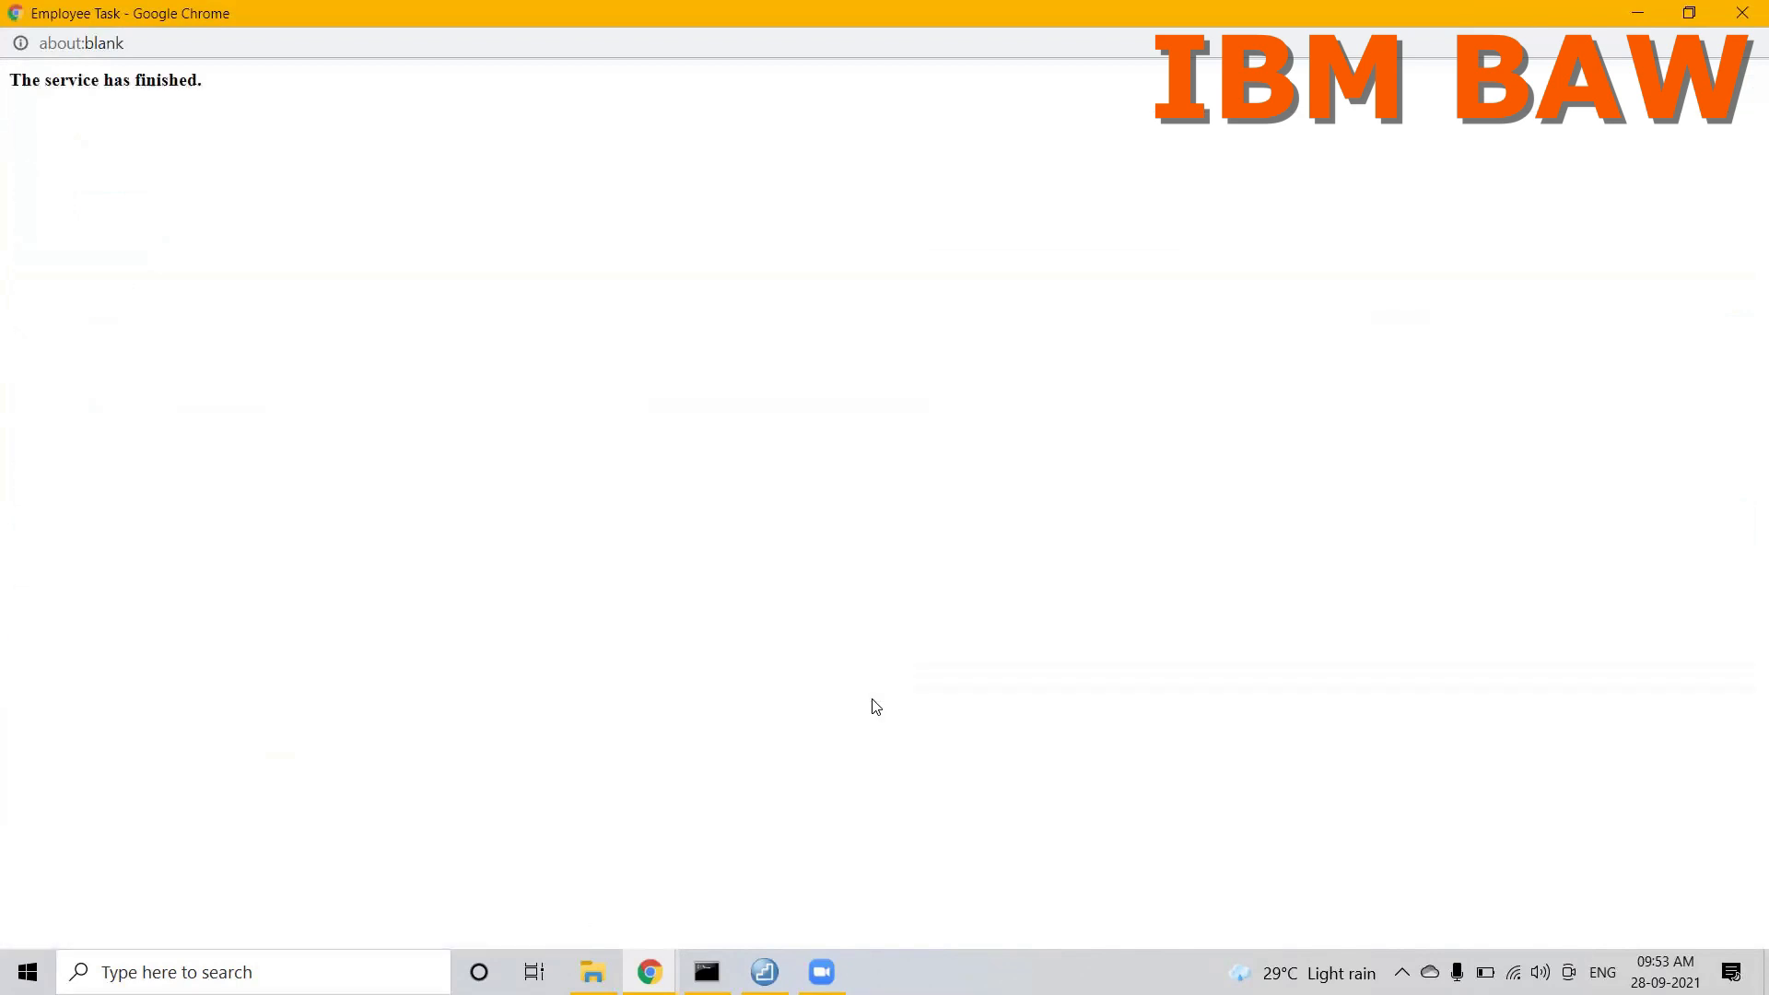
{"action": "left_click", "coordinate": [1689, 13]}
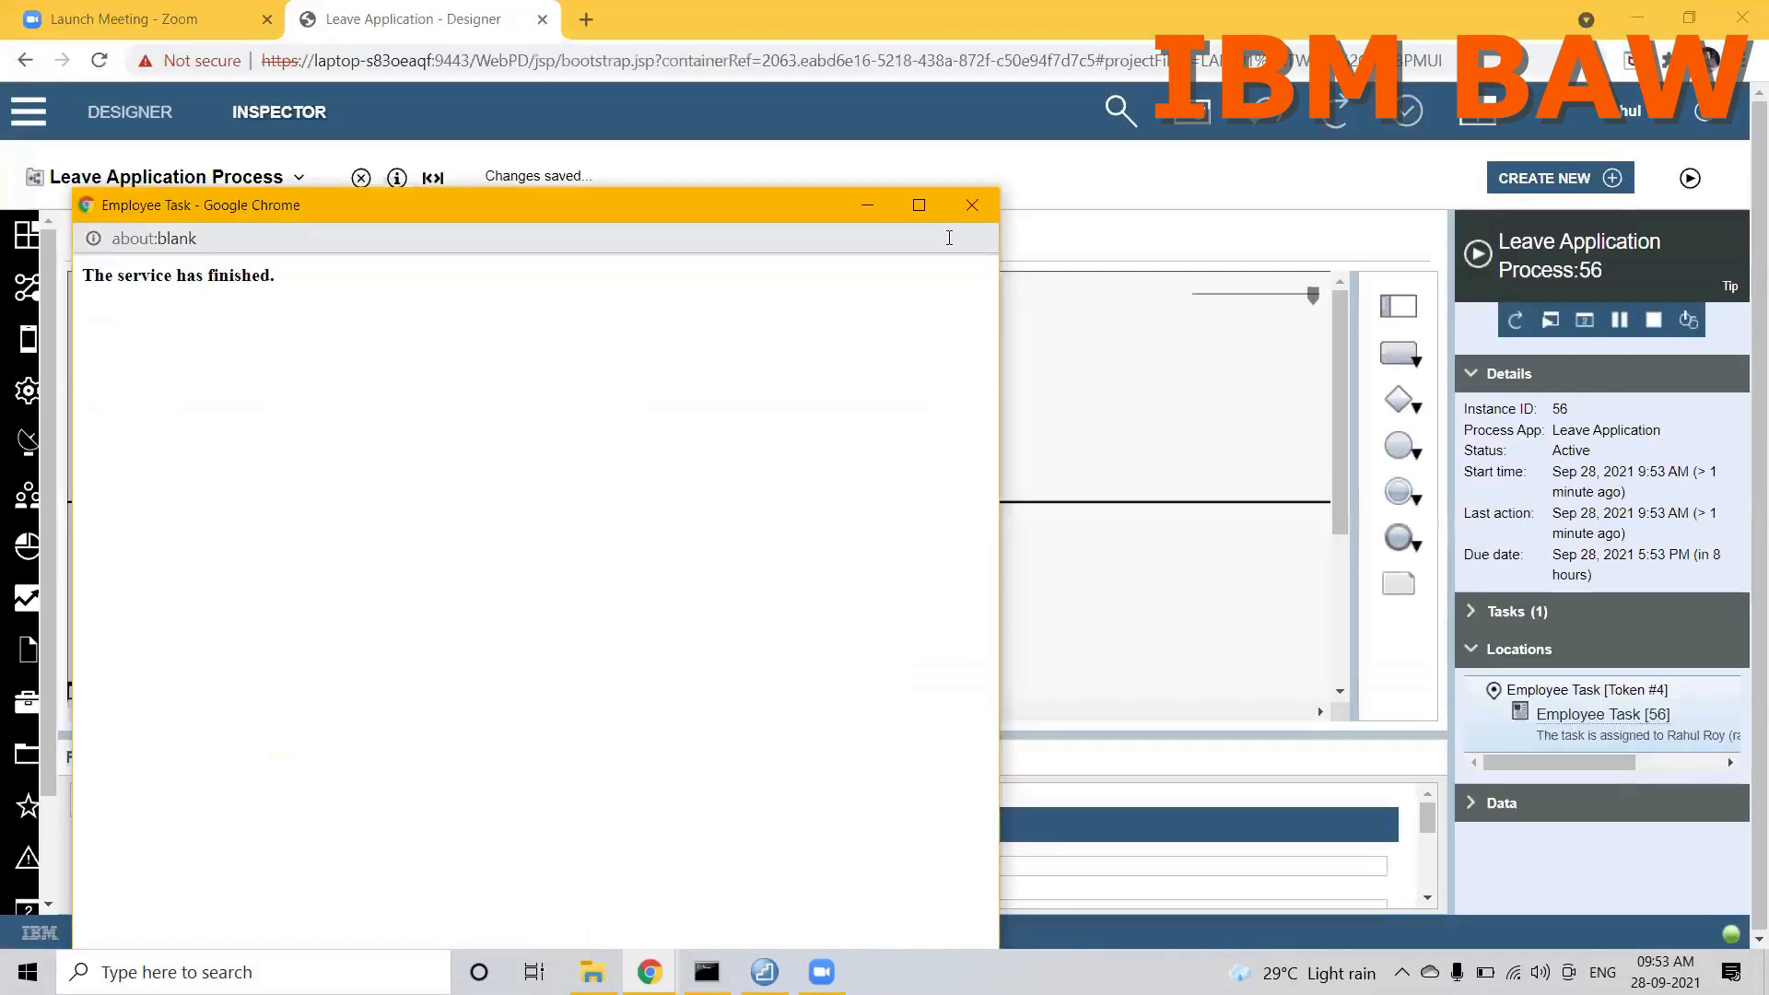
{"action": "left_click", "coordinate": [975, 209]}
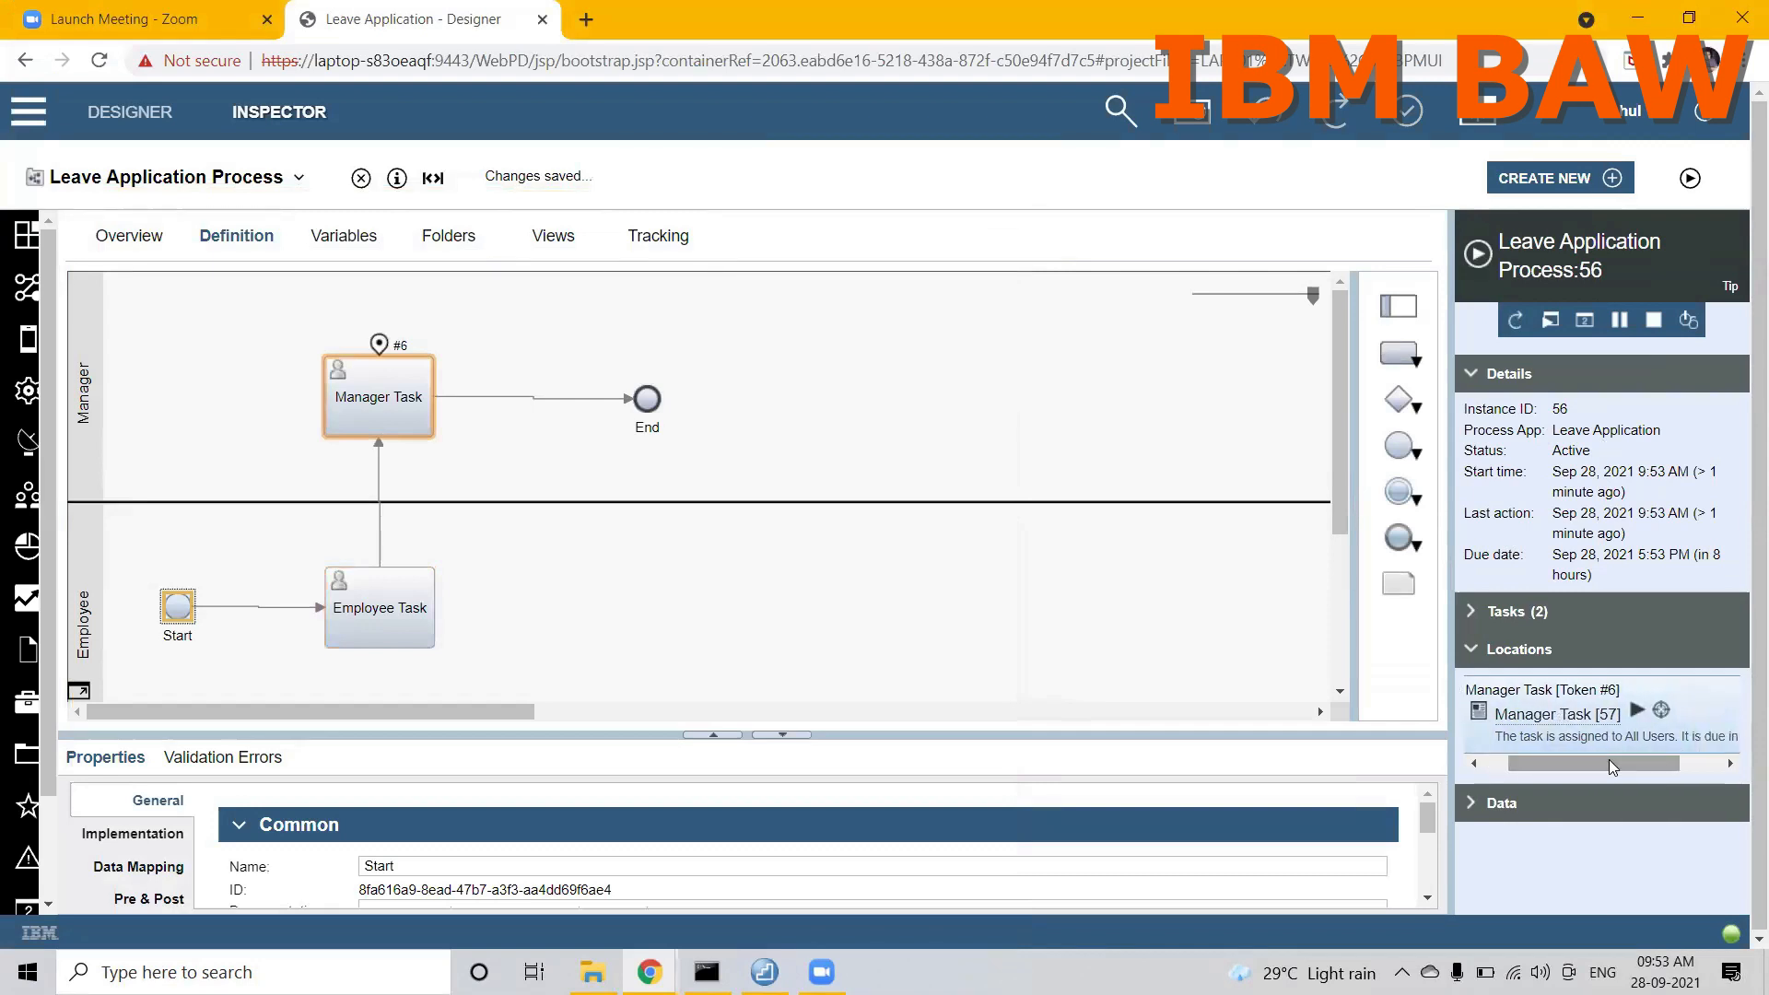
Step: Run the Manager Task in a maximized window, enter Rejected as the manager remarks, and try to reject the leave
{"action": "left_click", "coordinate": [1678, 709]}
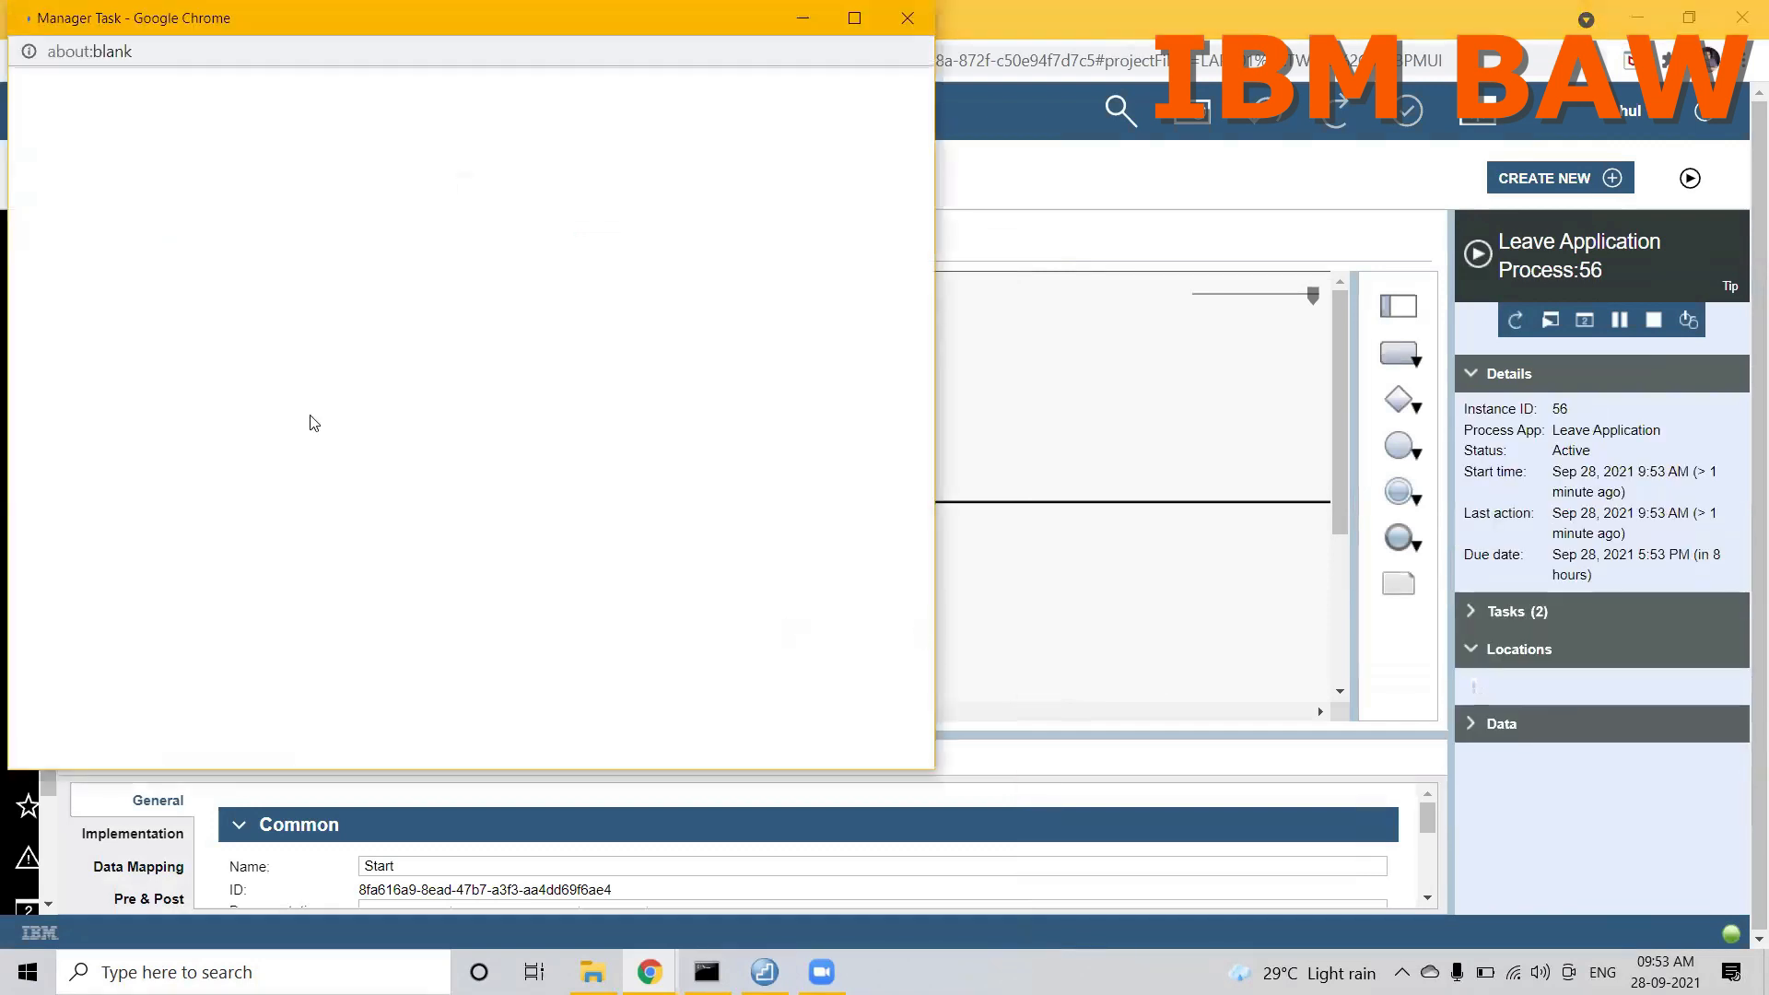
{"action": "double_click", "coordinate": [214, 33]}
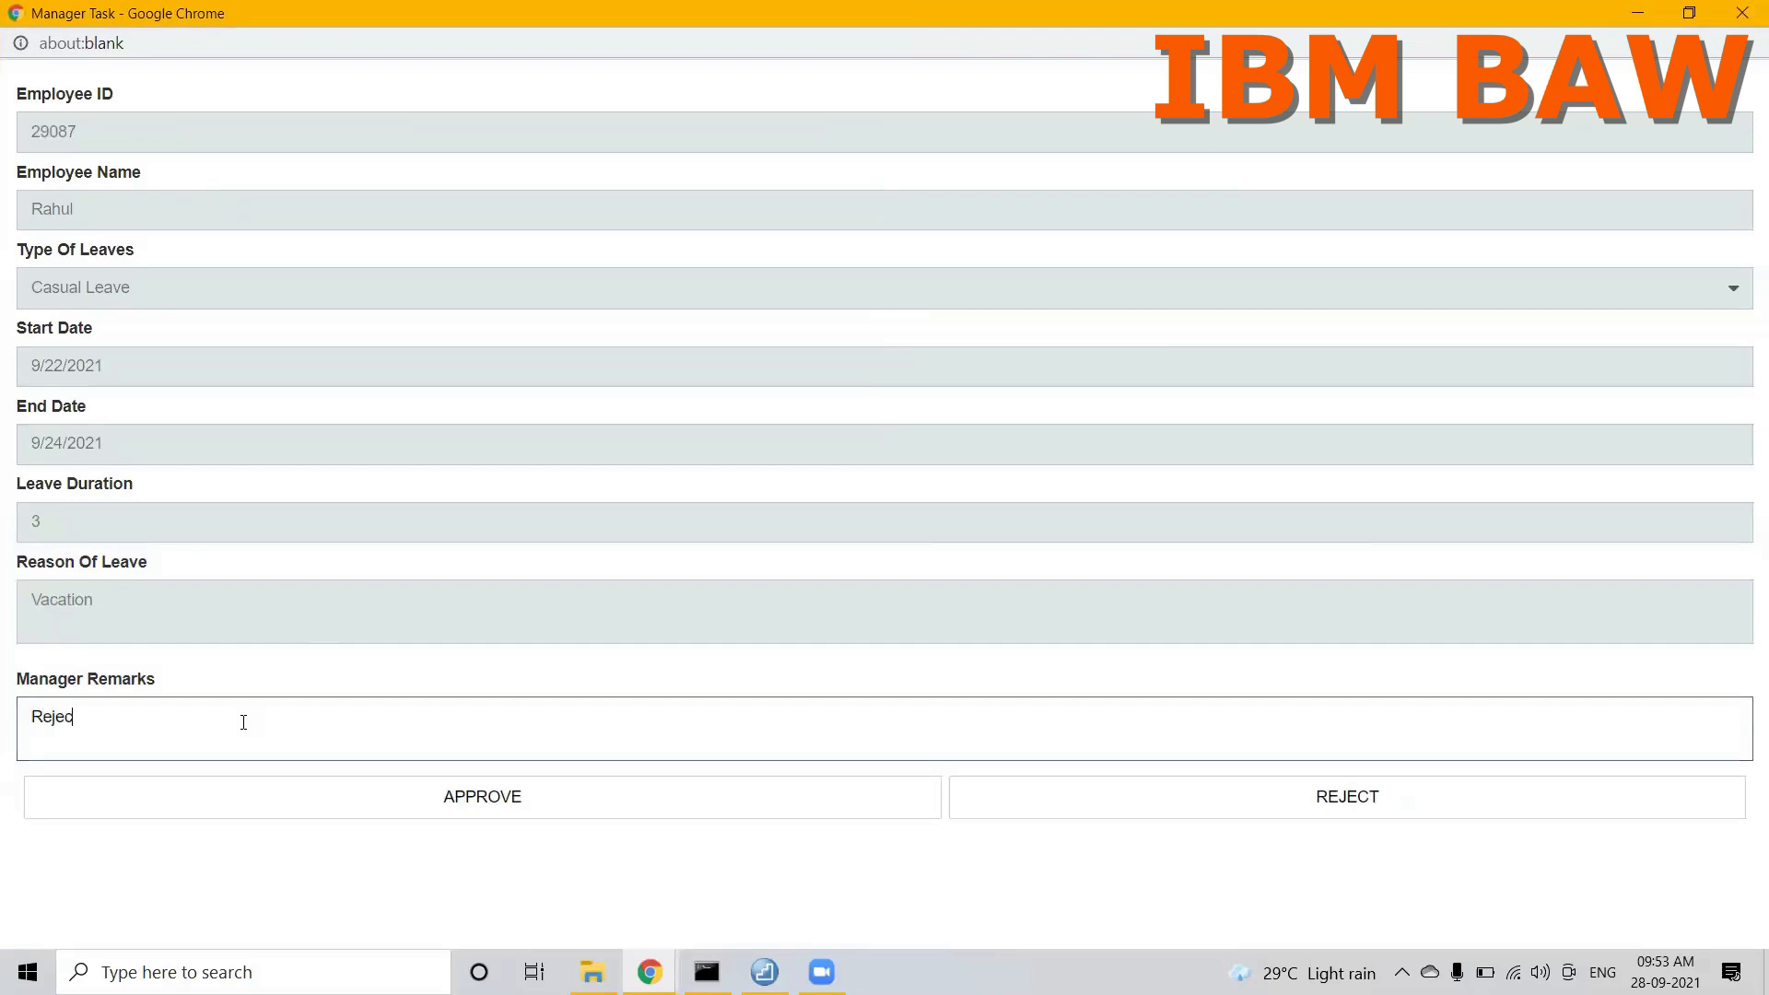
{"action": "left_click", "coordinate": [1250, 814]}
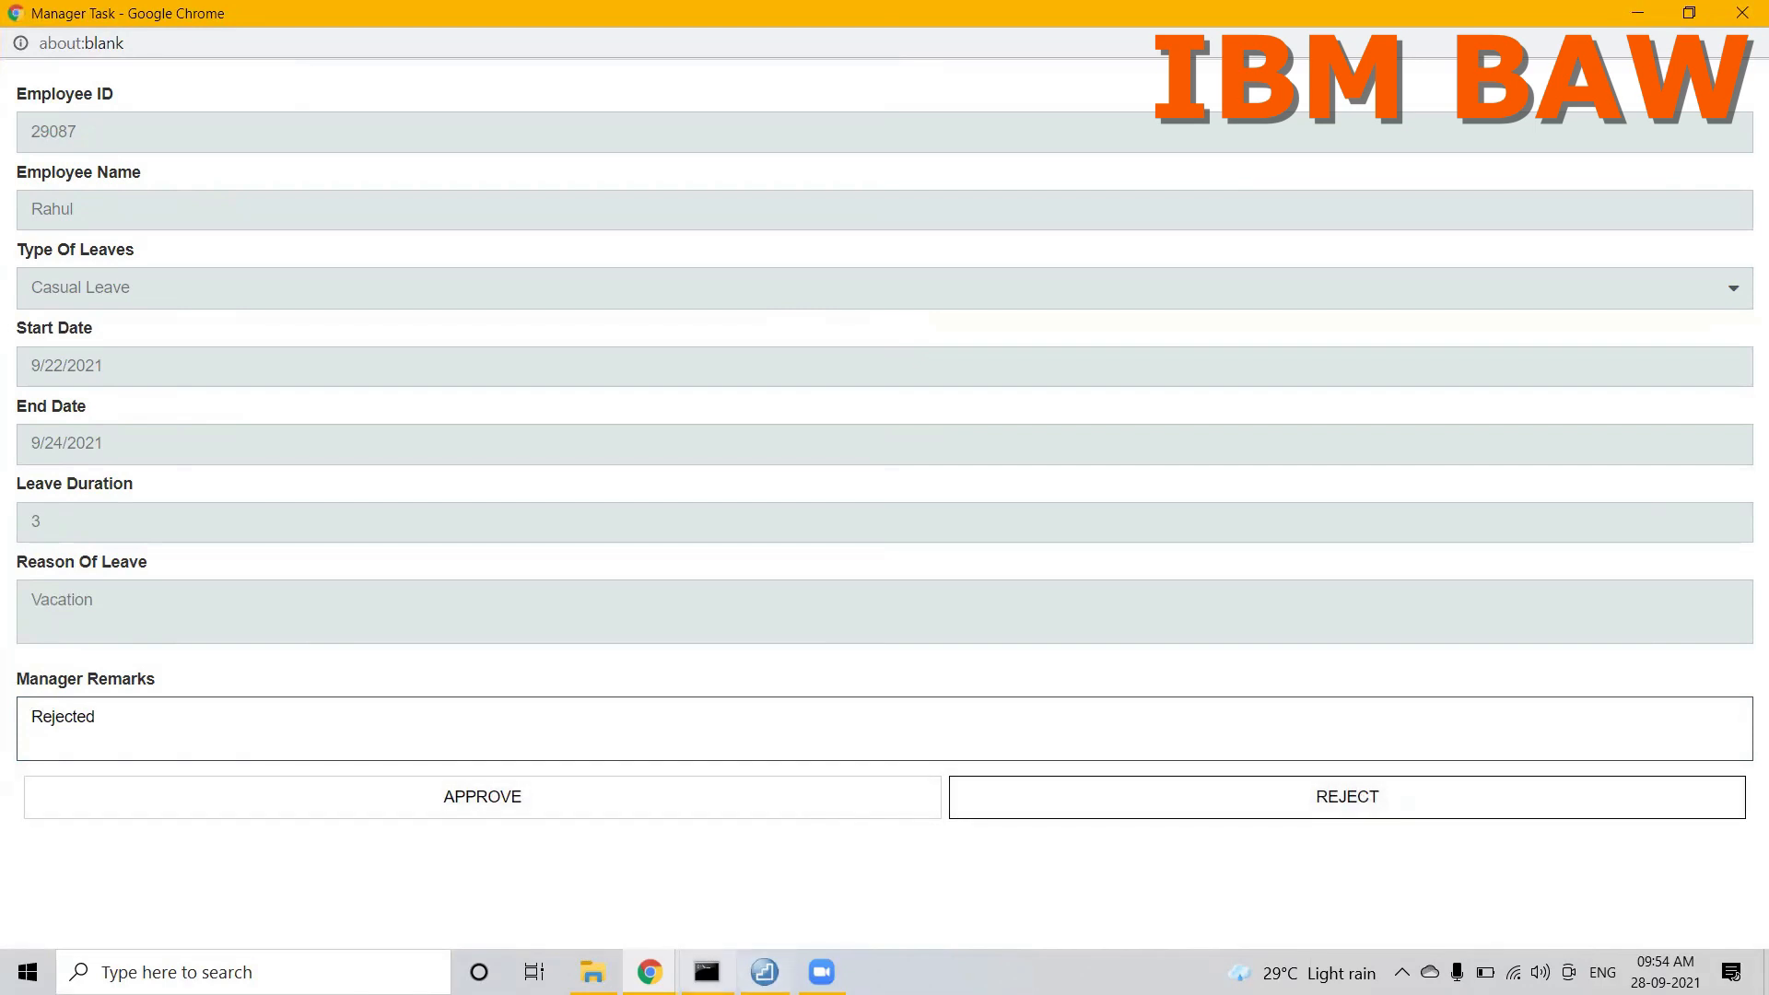
Step: Return to the designer, open Manager CSHS, and examine the end state bindings of the APPROVE and REJECT flows from the coach
{"action": "mouse_move", "coordinate": [649, 972]}
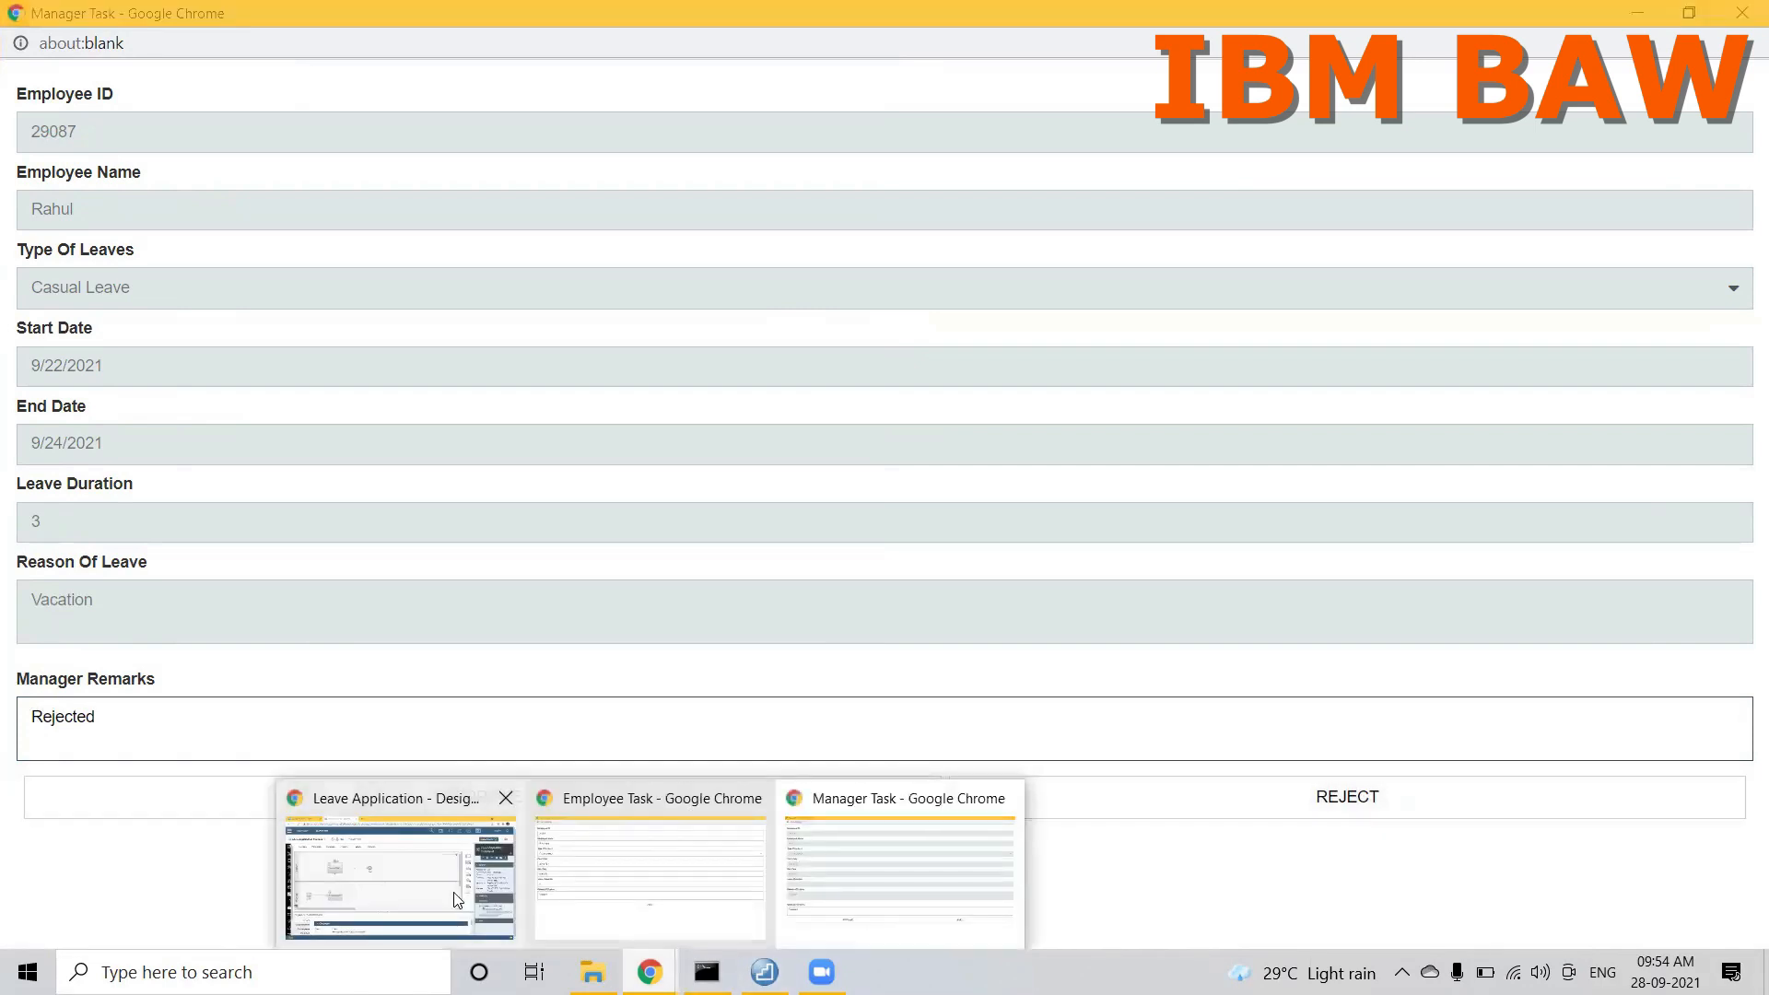
{"action": "left_click", "coordinate": [395, 873]}
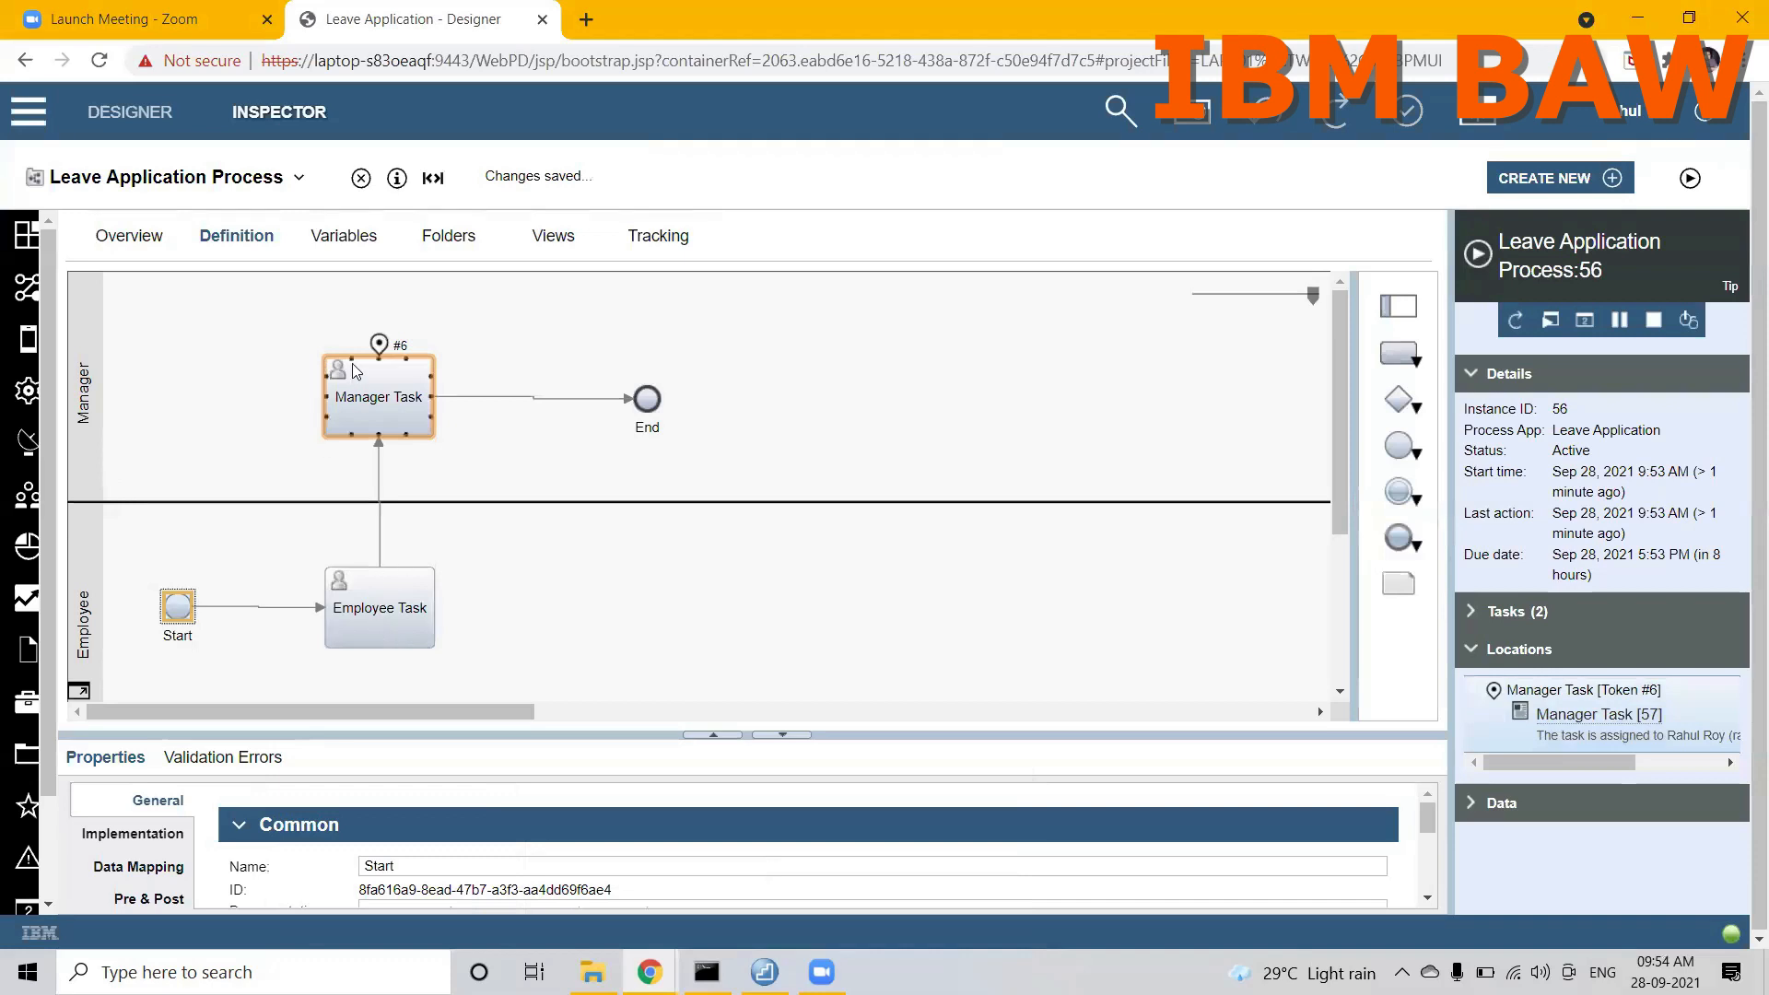
{"action": "left_click", "coordinate": [225, 179]}
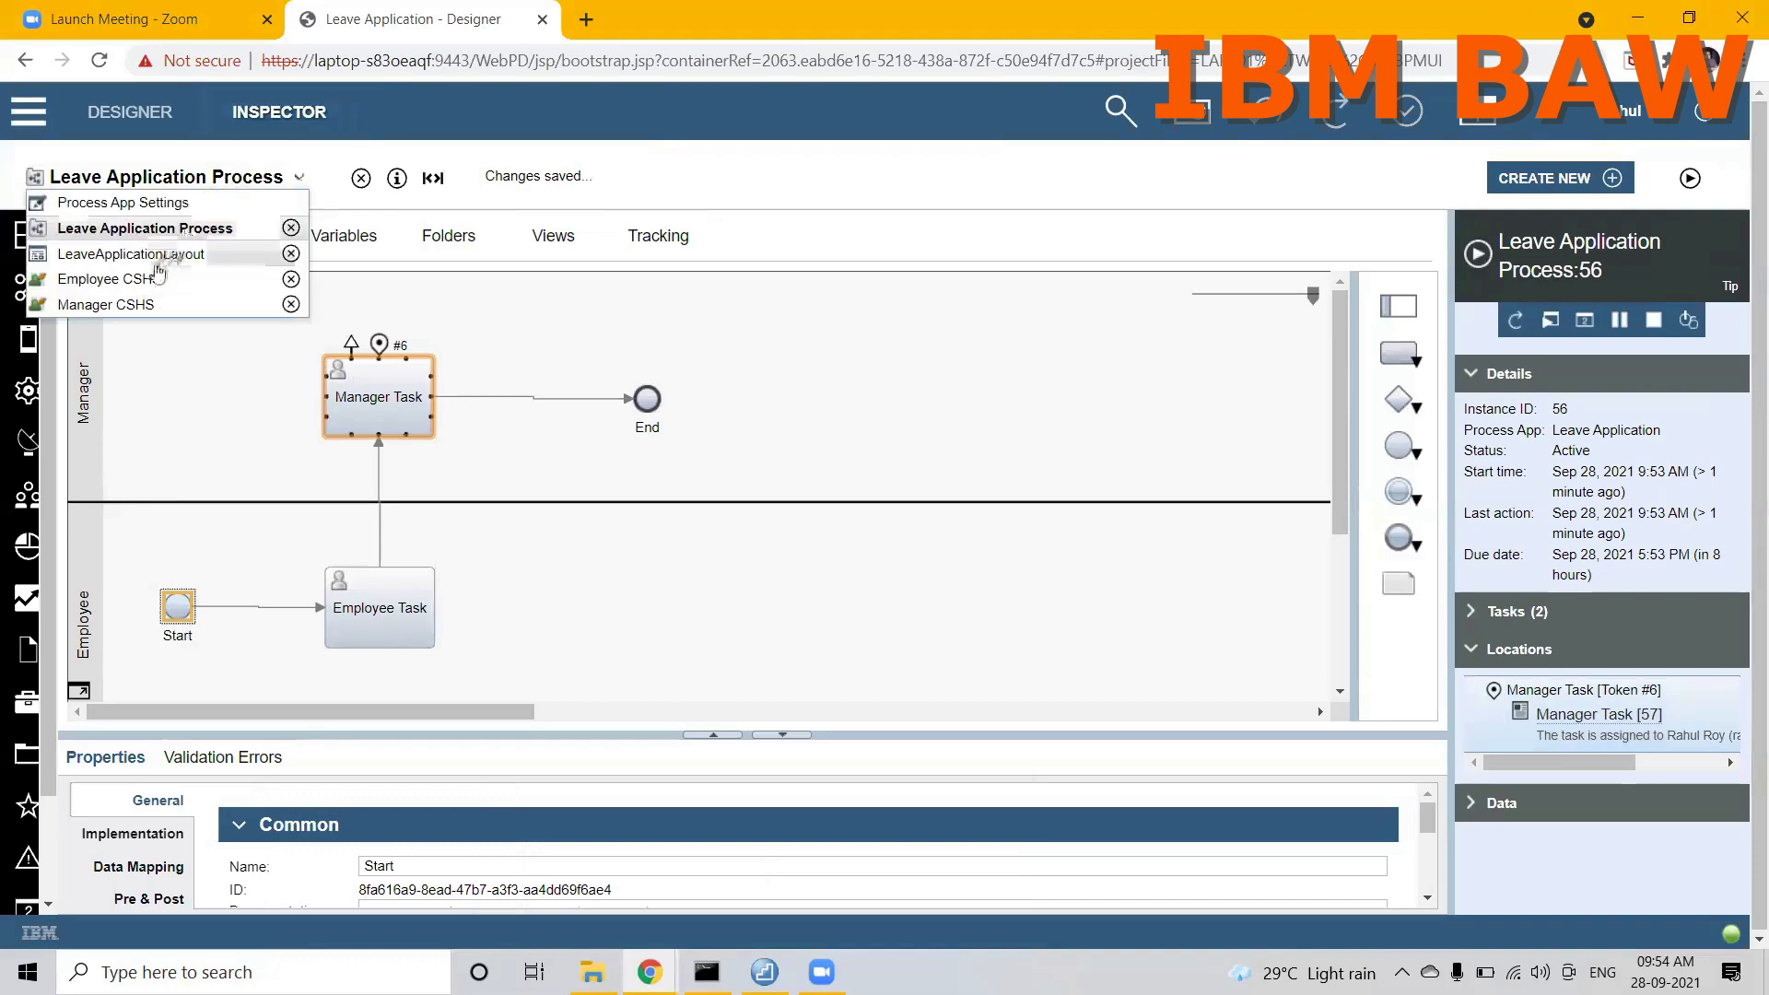
{"action": "left_click", "coordinate": [127, 304]}
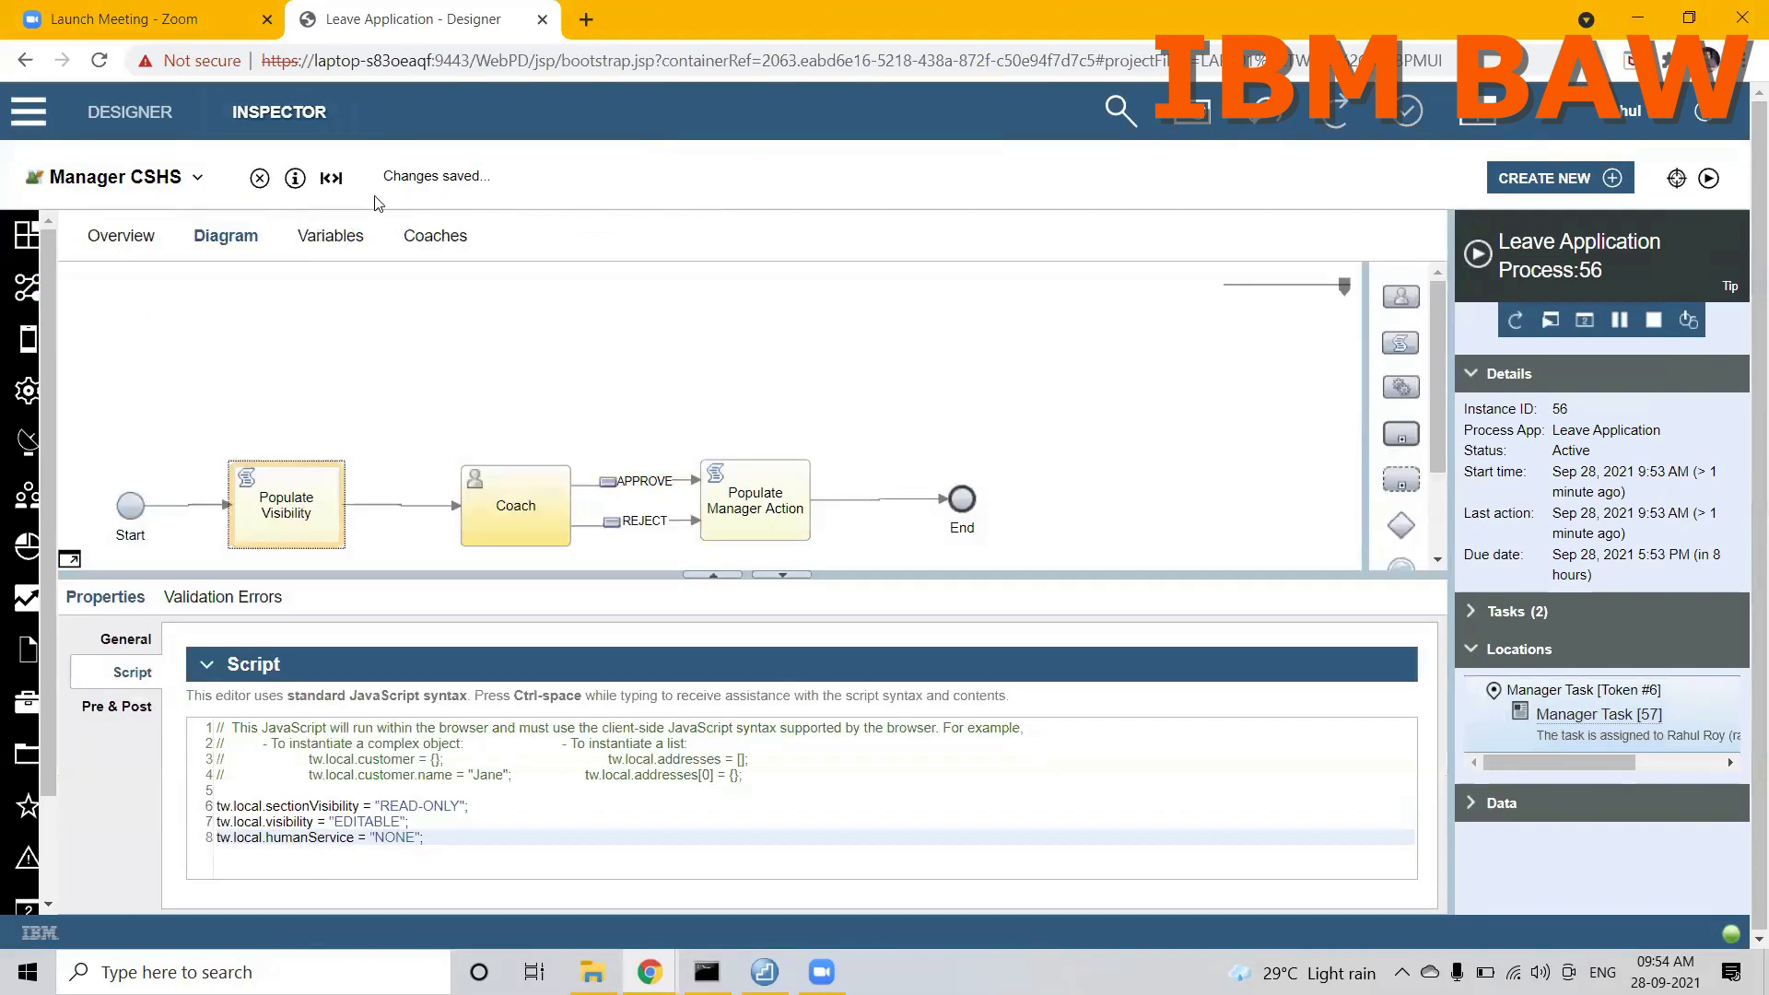
{"action": "left_click", "coordinate": [426, 237]}
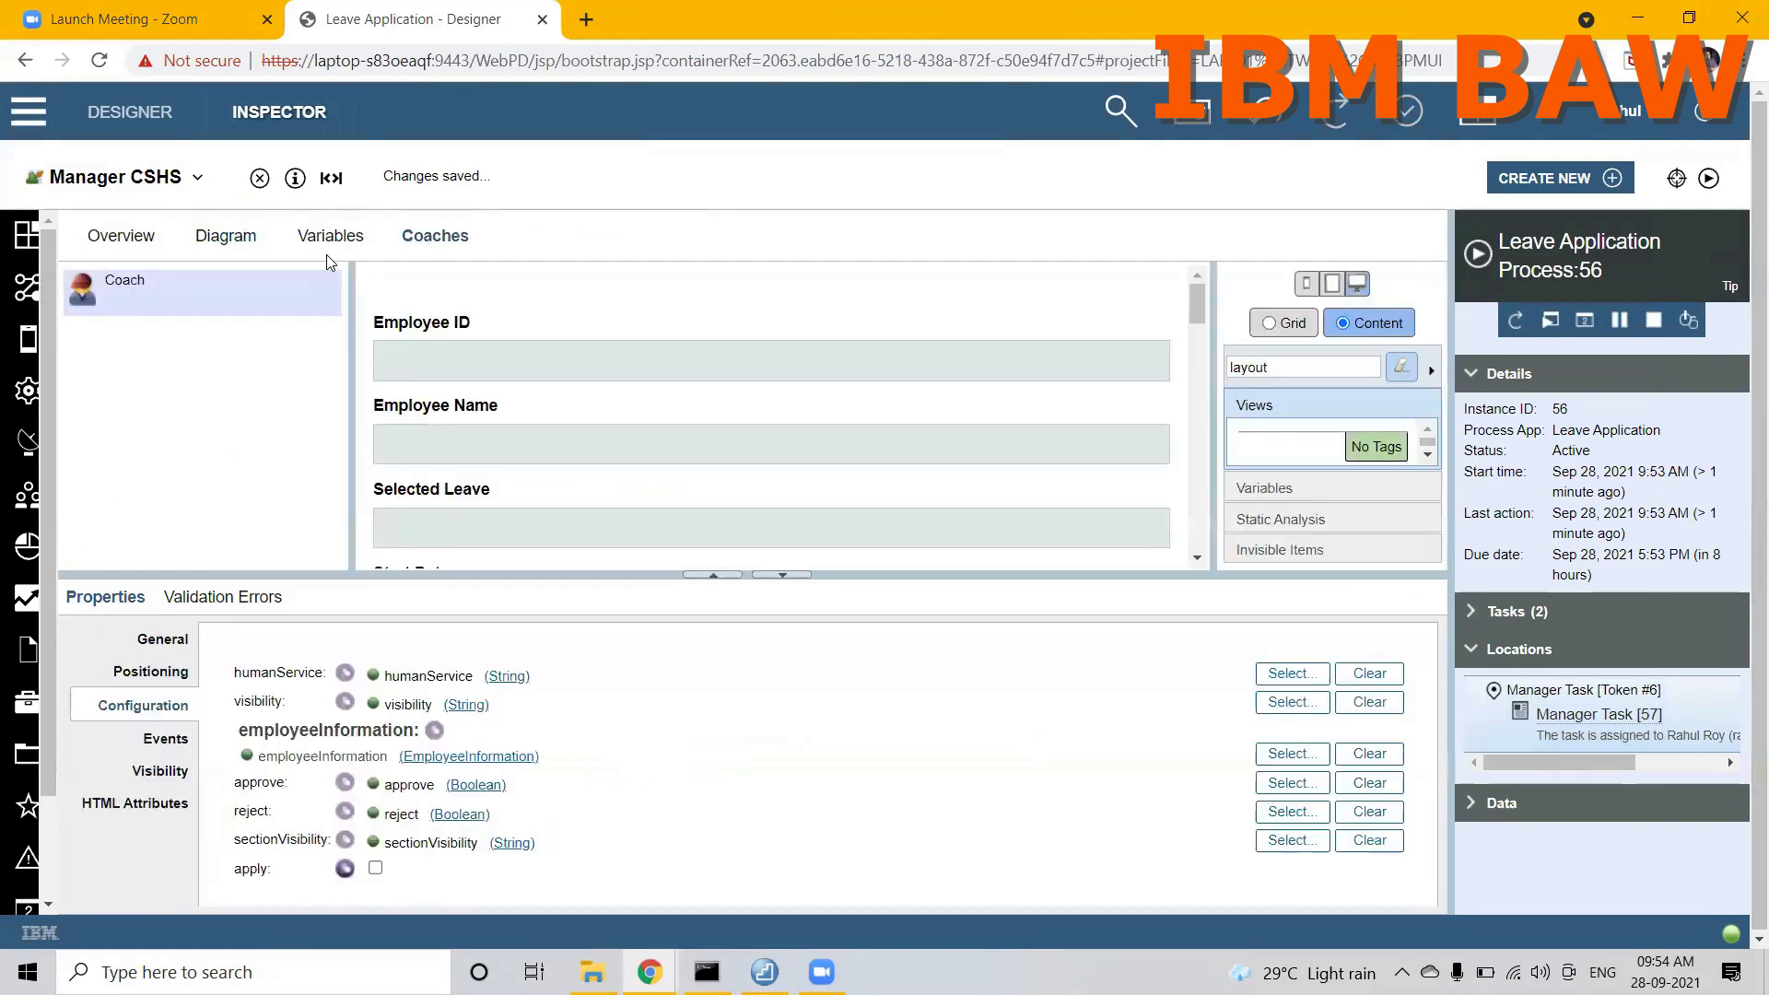
{"action": "left_click", "coordinate": [240, 244]}
{"action": "left_click", "coordinate": [640, 522]}
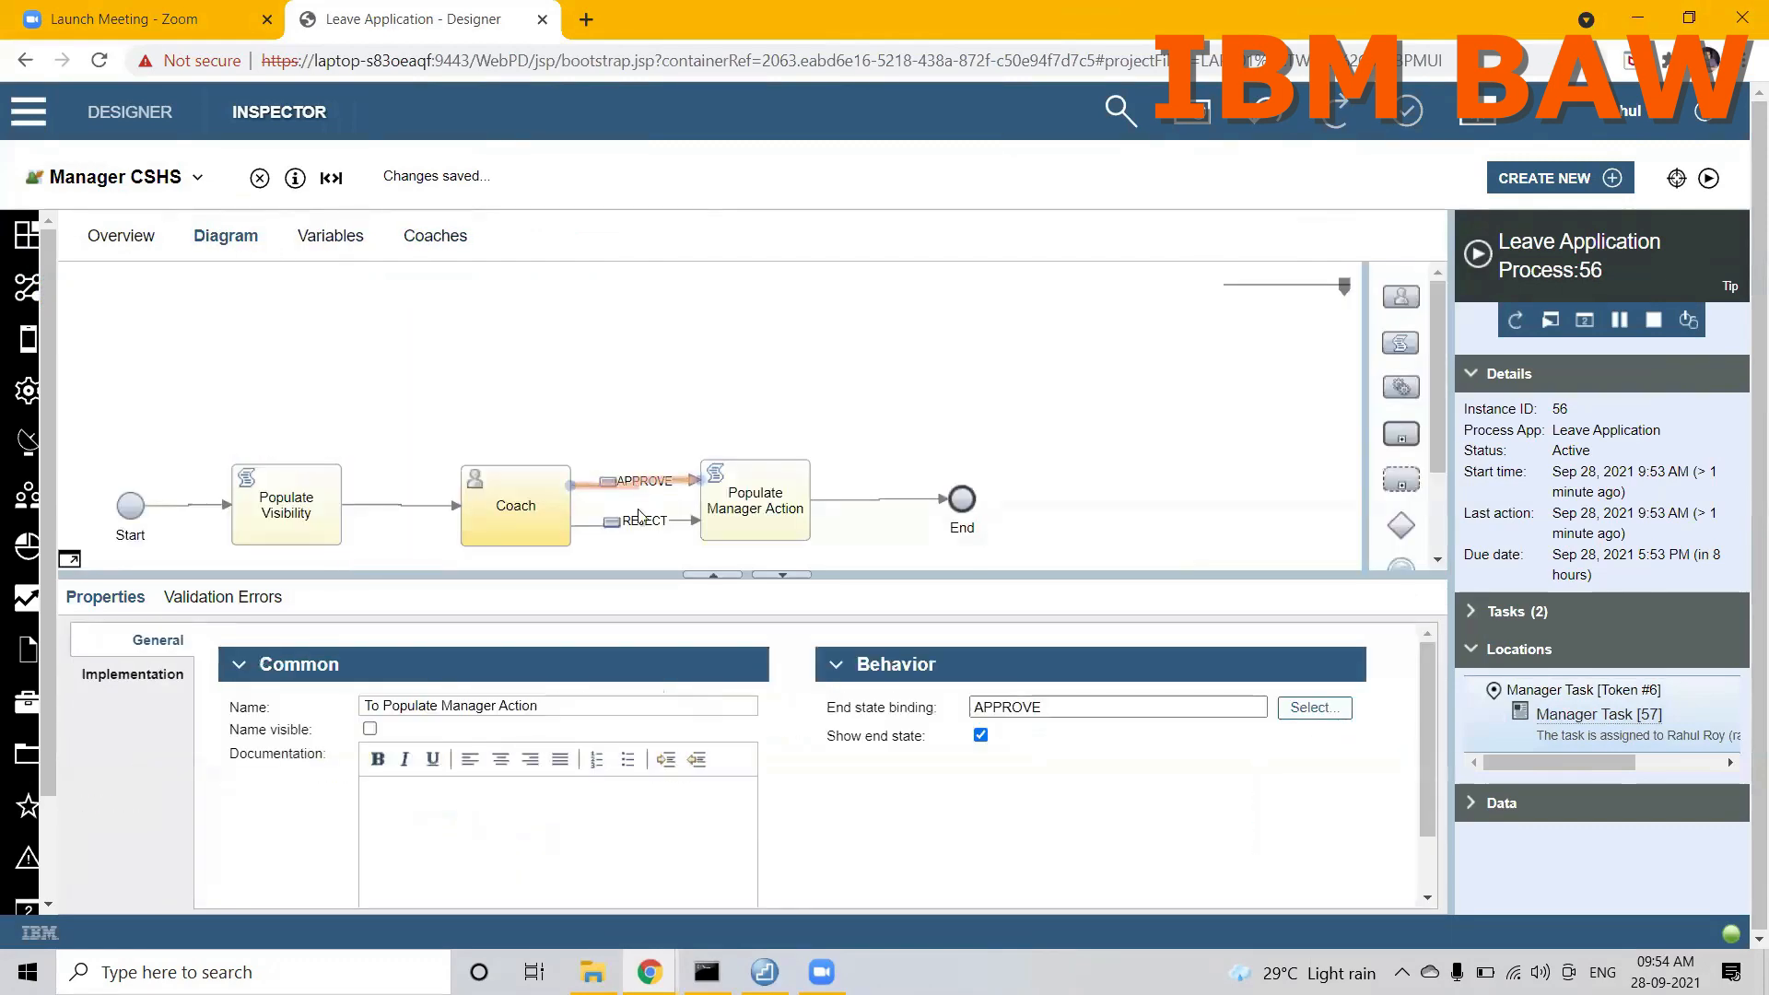
{"action": "left_click", "coordinate": [647, 483]}
{"action": "left_click", "coordinate": [633, 527]}
{"action": "left_click", "coordinate": [640, 483]}
Step: Delete the invisible Vertical Layout holding the old form from the Manager CSHS coach
{"action": "left_click", "coordinate": [433, 238]}
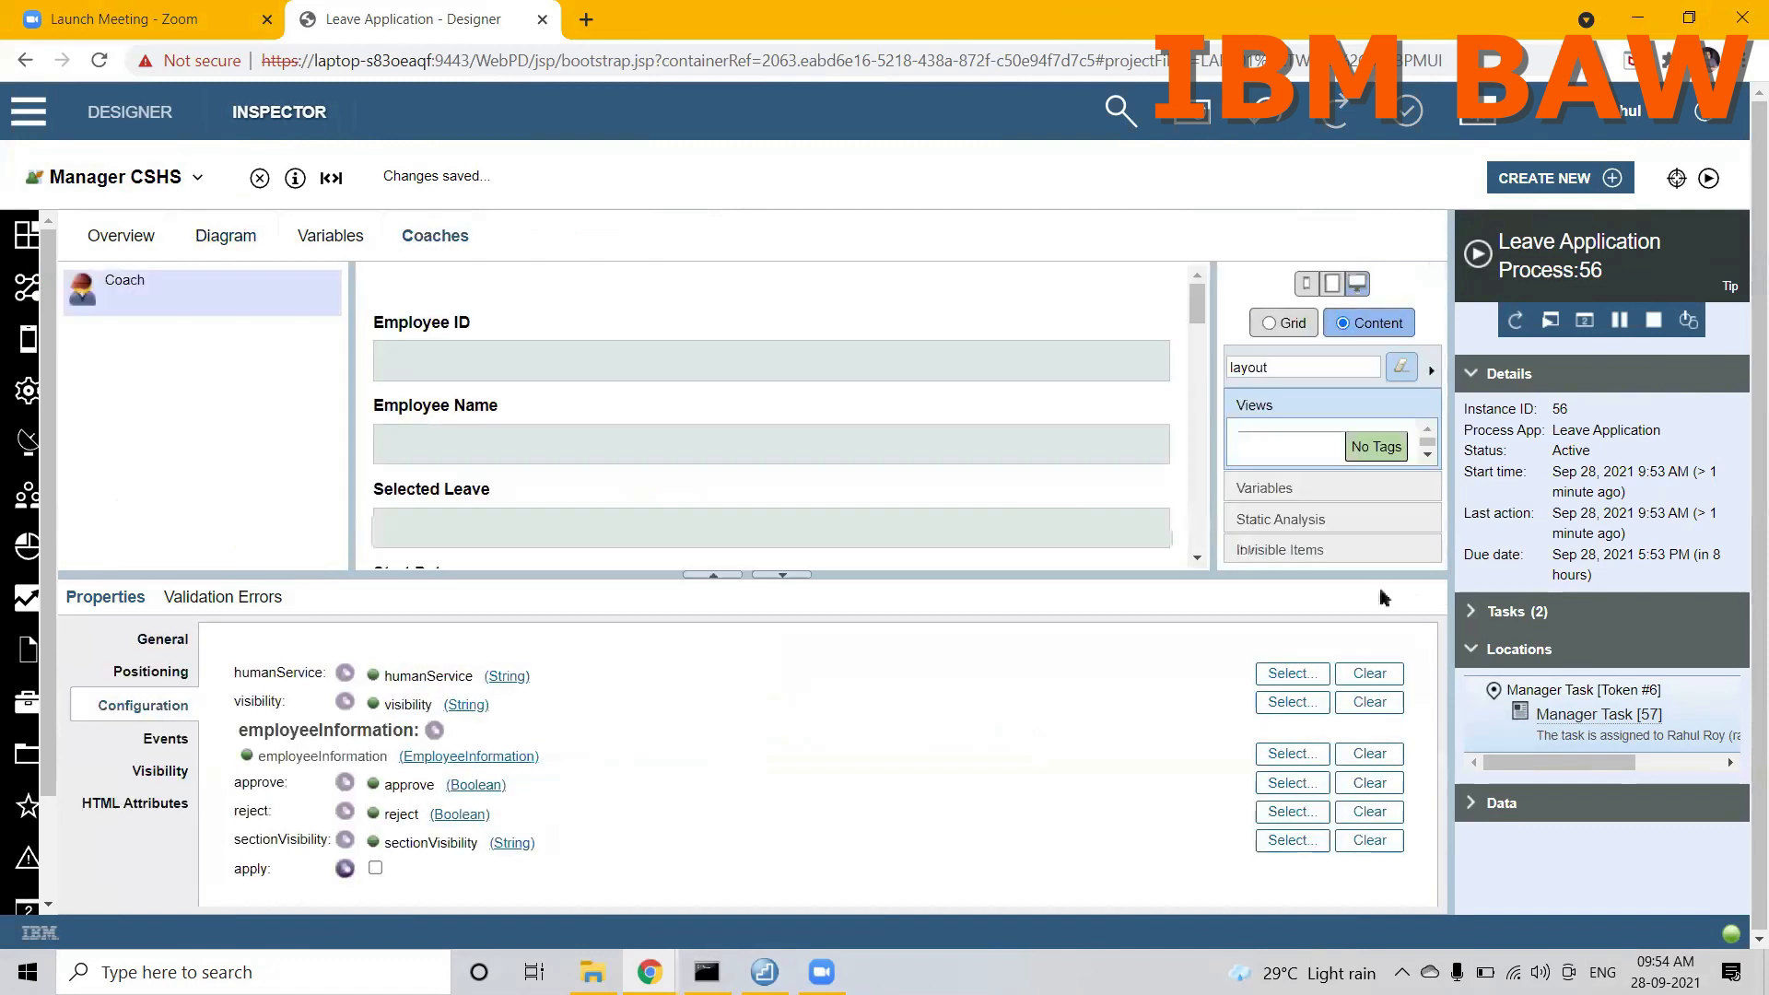
{"action": "left_click", "coordinate": [1301, 552]}
{"action": "left_click", "coordinate": [1309, 539]}
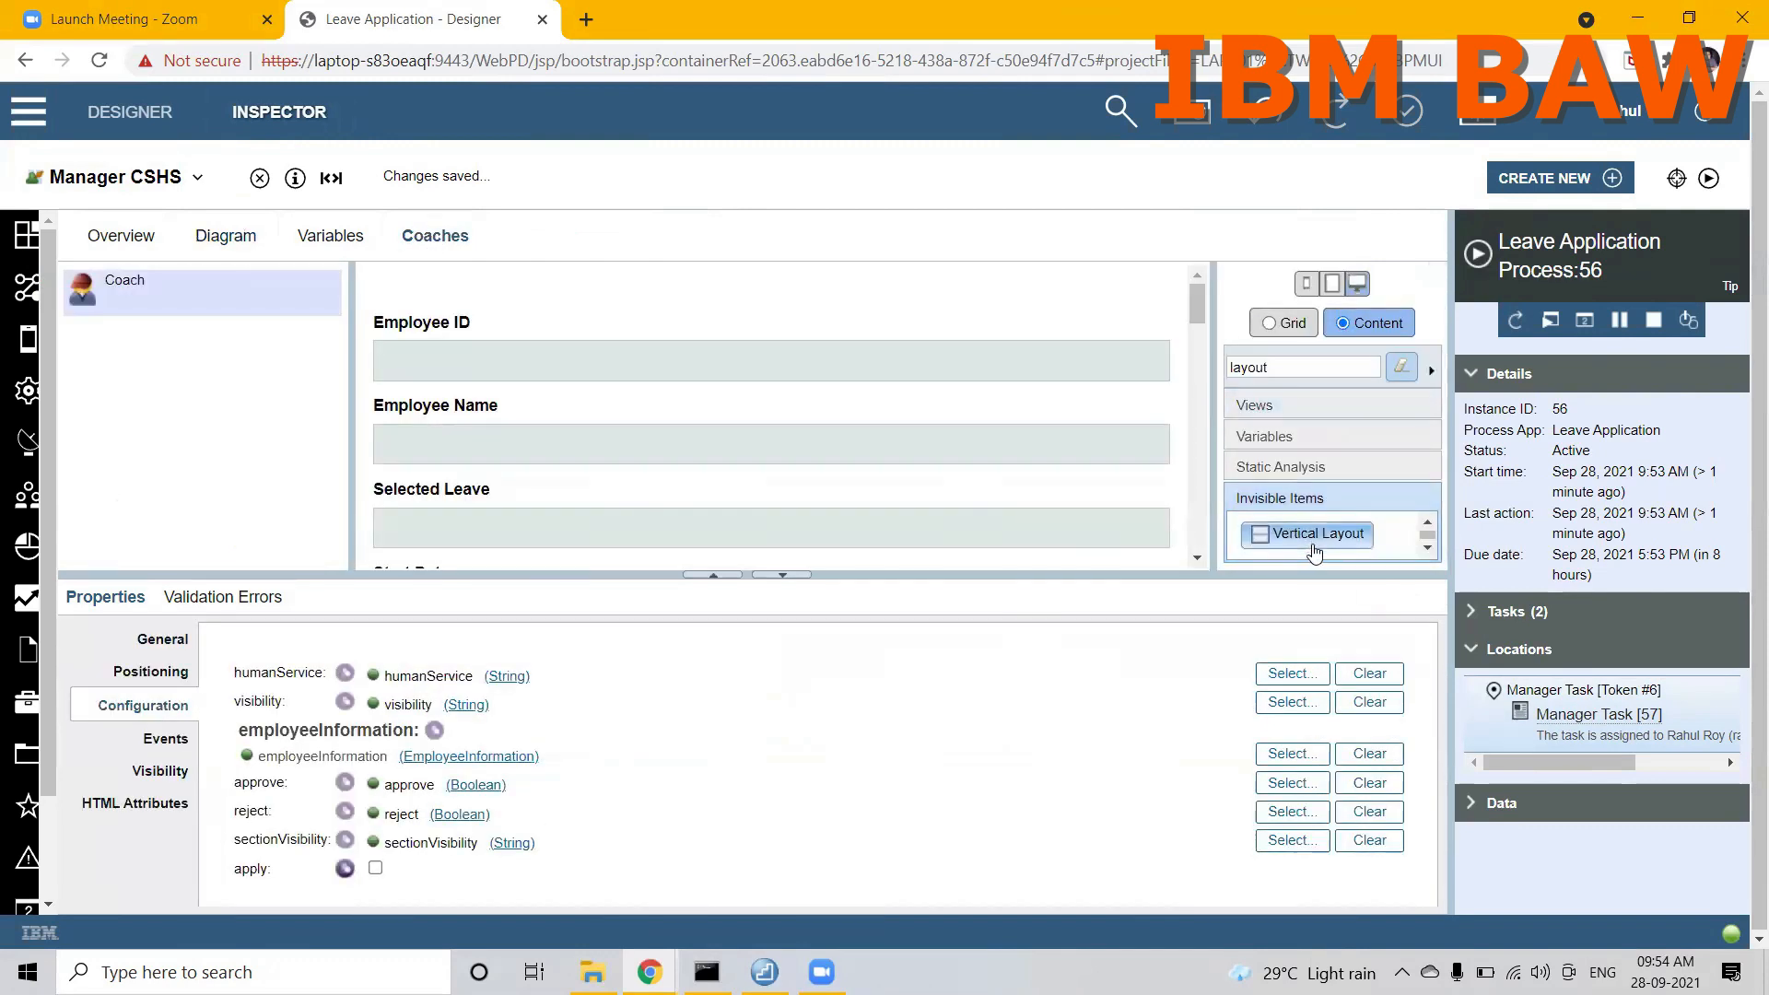
{"action": "right_click", "coordinate": [1084, 284]}
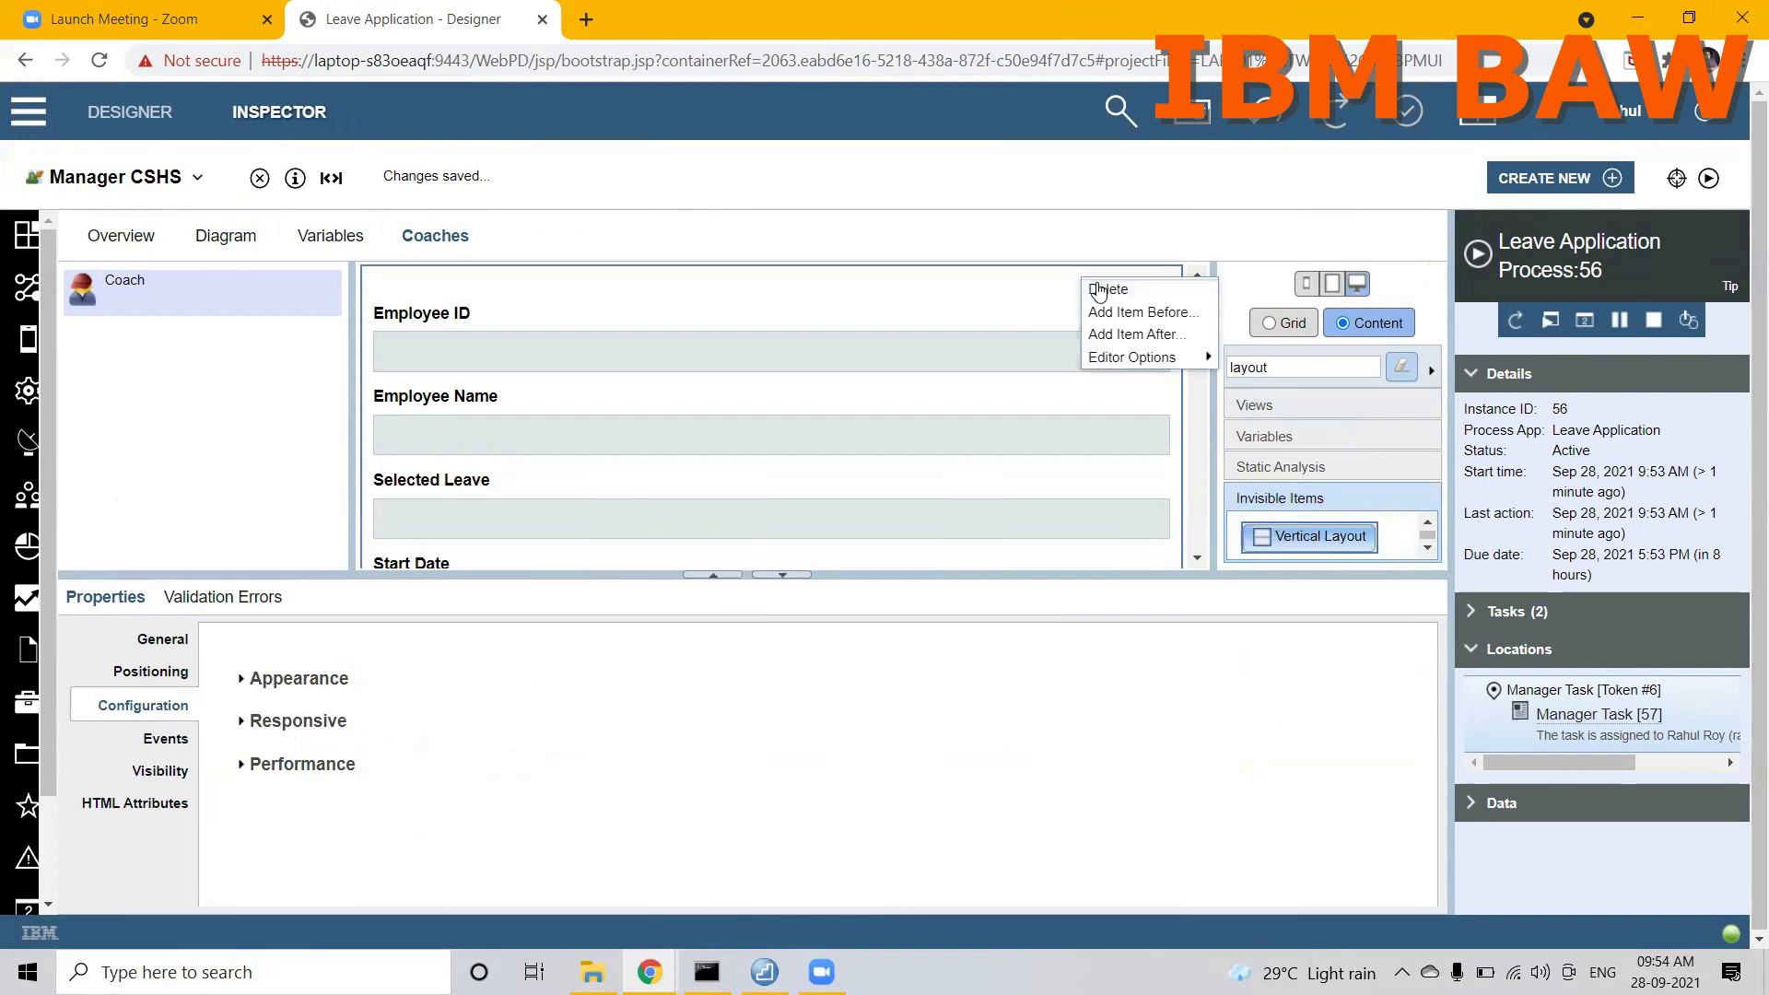
{"action": "left_click", "coordinate": [1092, 284]}
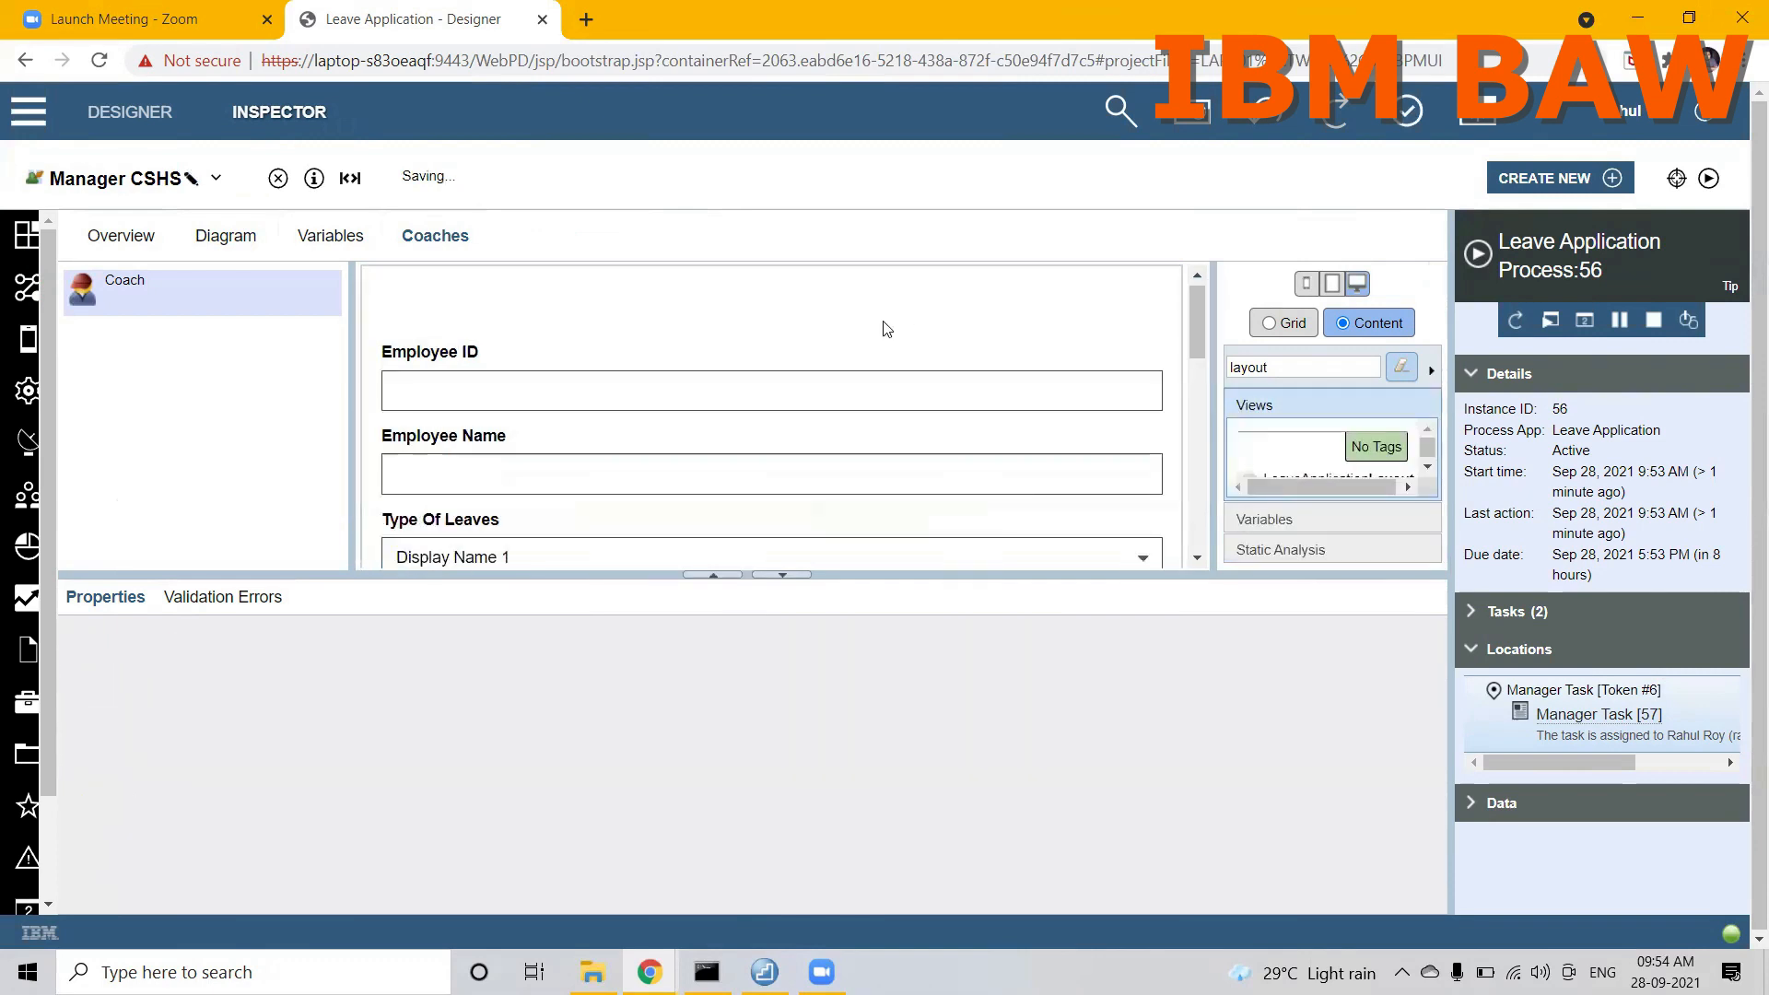
Step: Rebind the end state of the APPROVE flow to the APPROVE button of the reused layout in the coach
{"action": "left_click", "coordinate": [241, 243]}
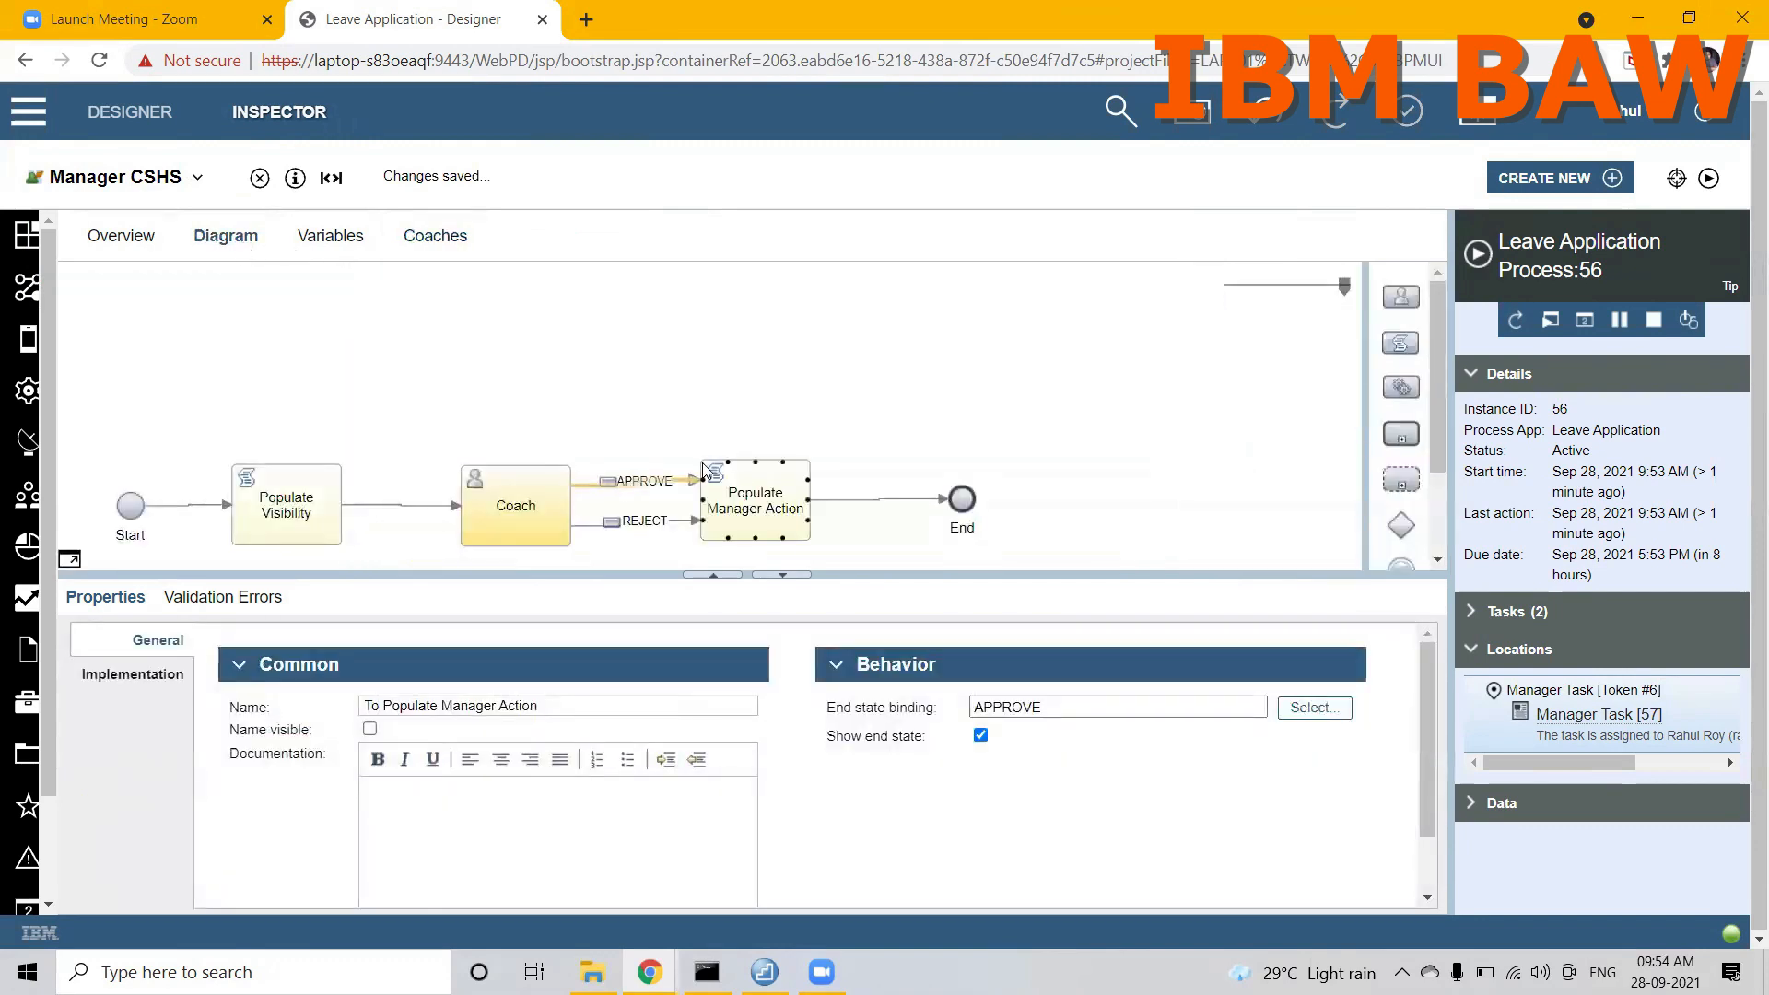
{"action": "left_click", "coordinate": [1316, 707]}
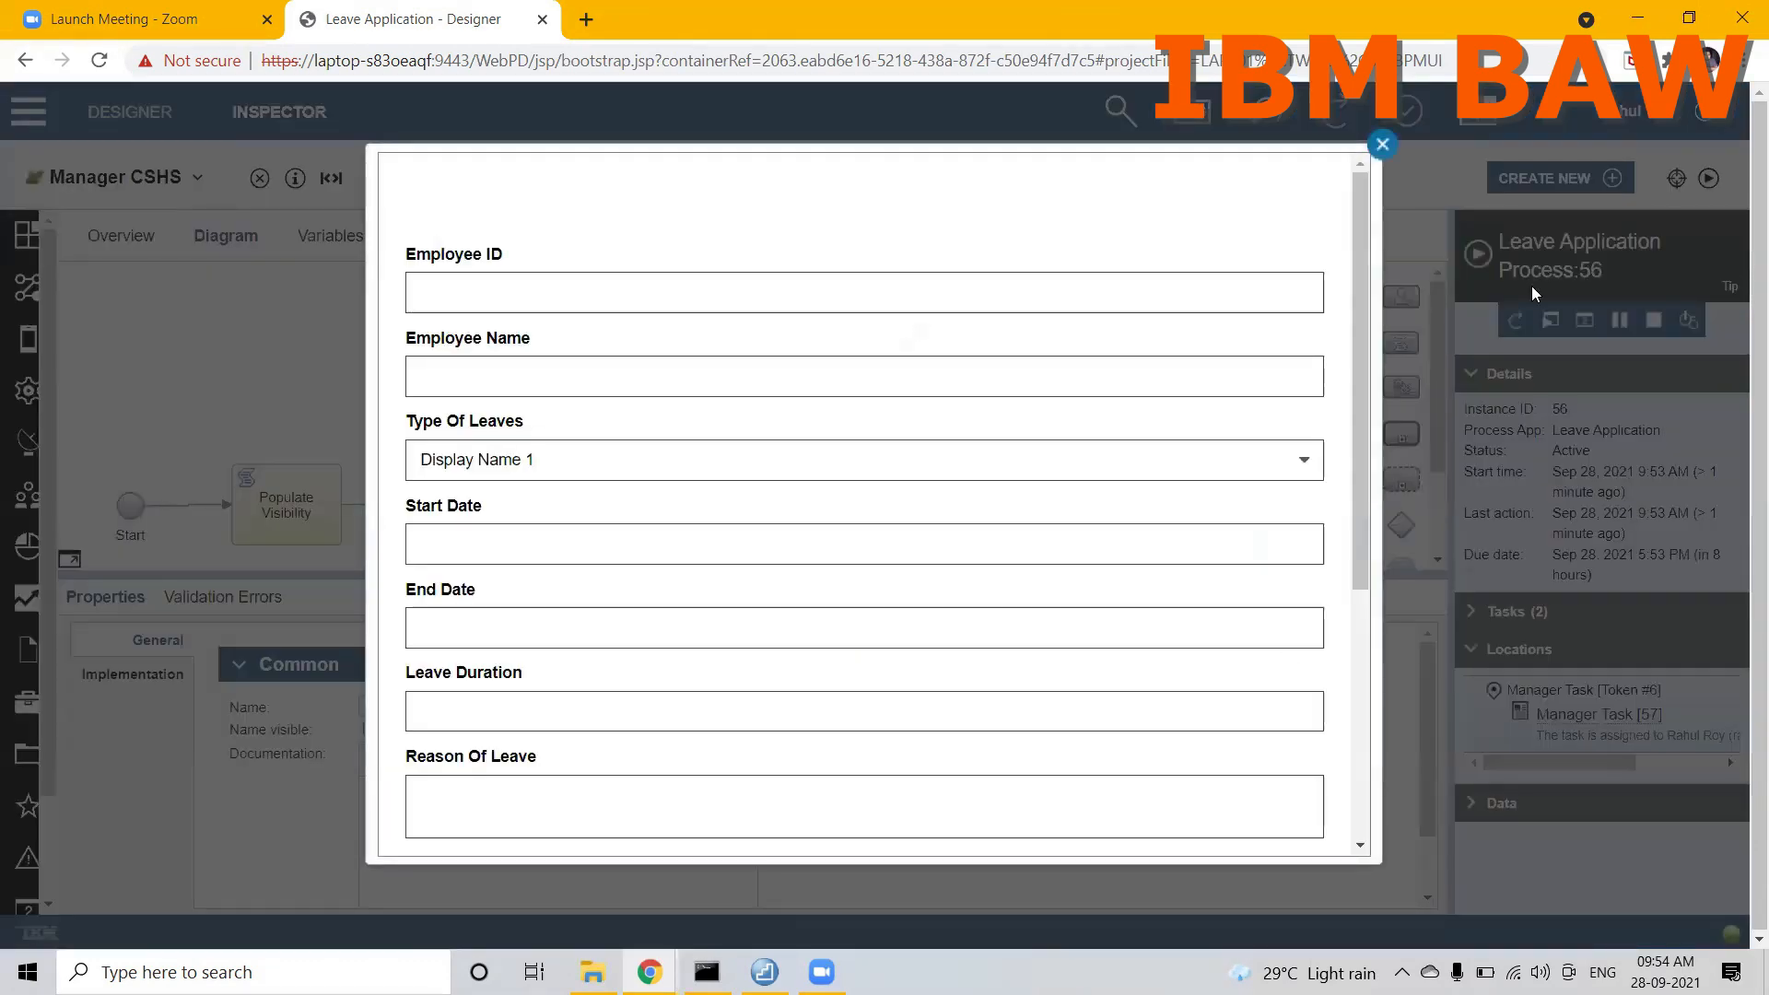
{"action": "left_click_drag", "start_coordinate": [1353, 431], "coordinate": [1353, 680]}
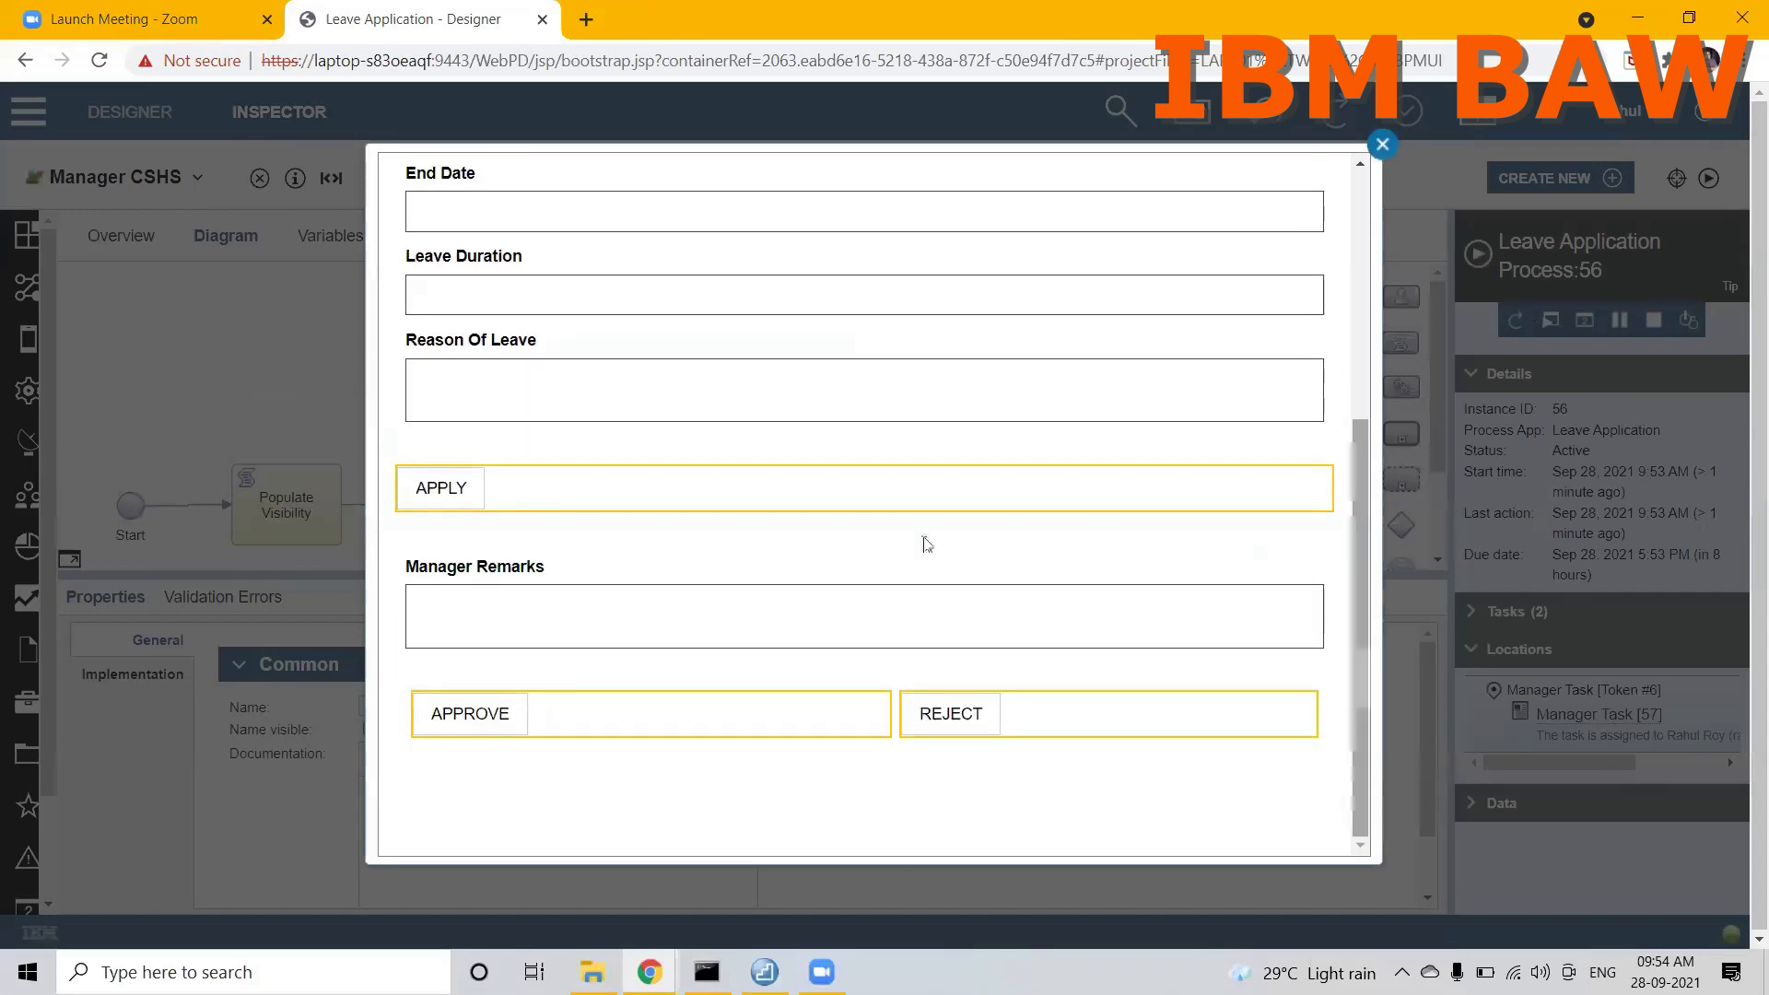
{"action": "left_click", "coordinate": [597, 709]}
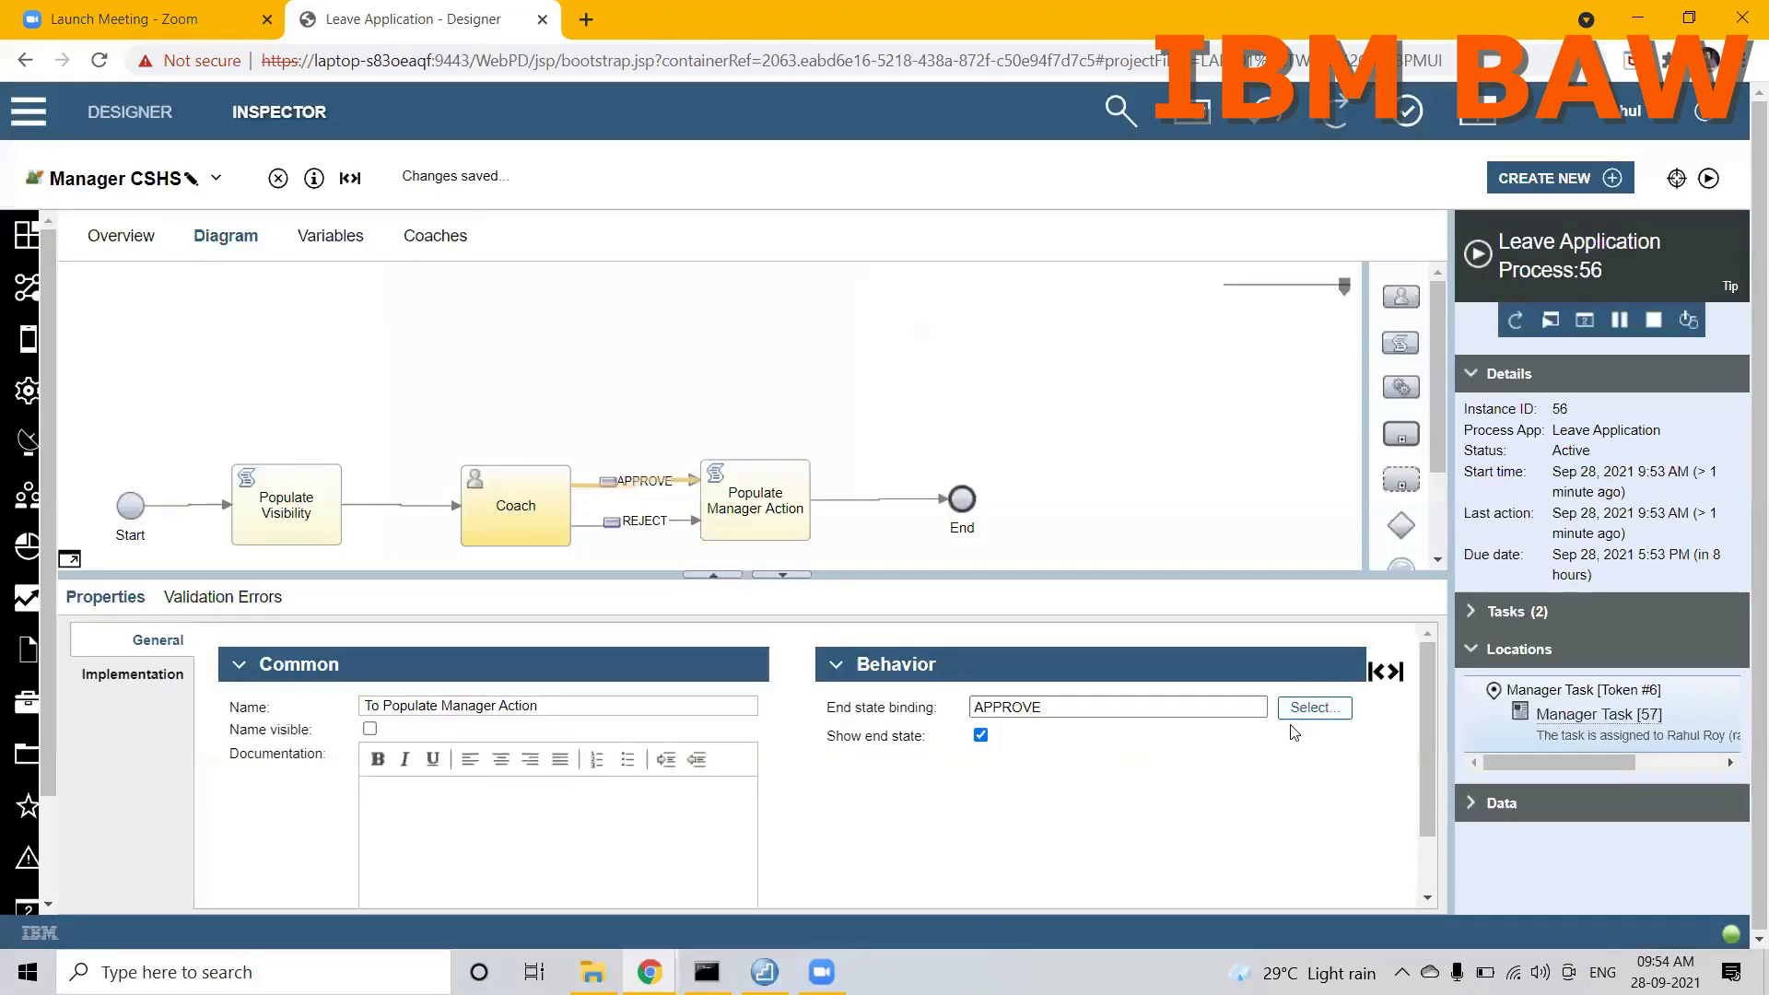
Step: Rebind the end state of the REJECT flow to the REJECT button of the reused layout
{"action": "left_click", "coordinate": [668, 525]}
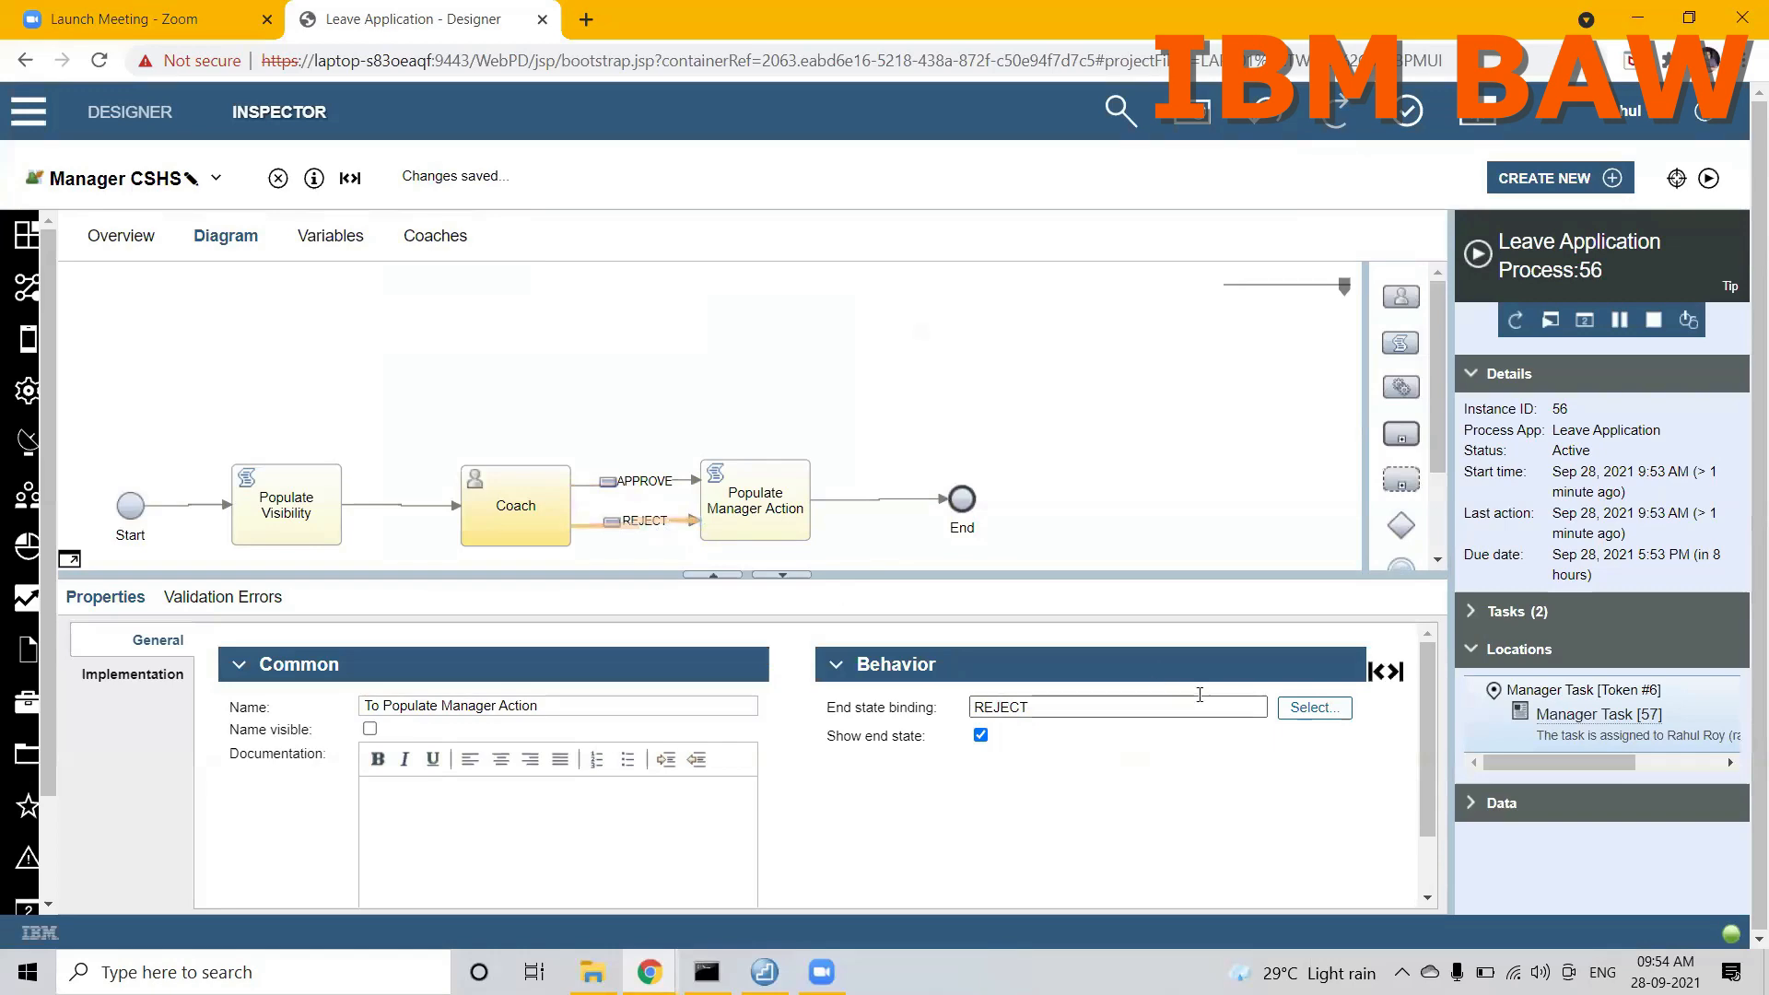
{"action": "left_click", "coordinate": [1296, 705]}
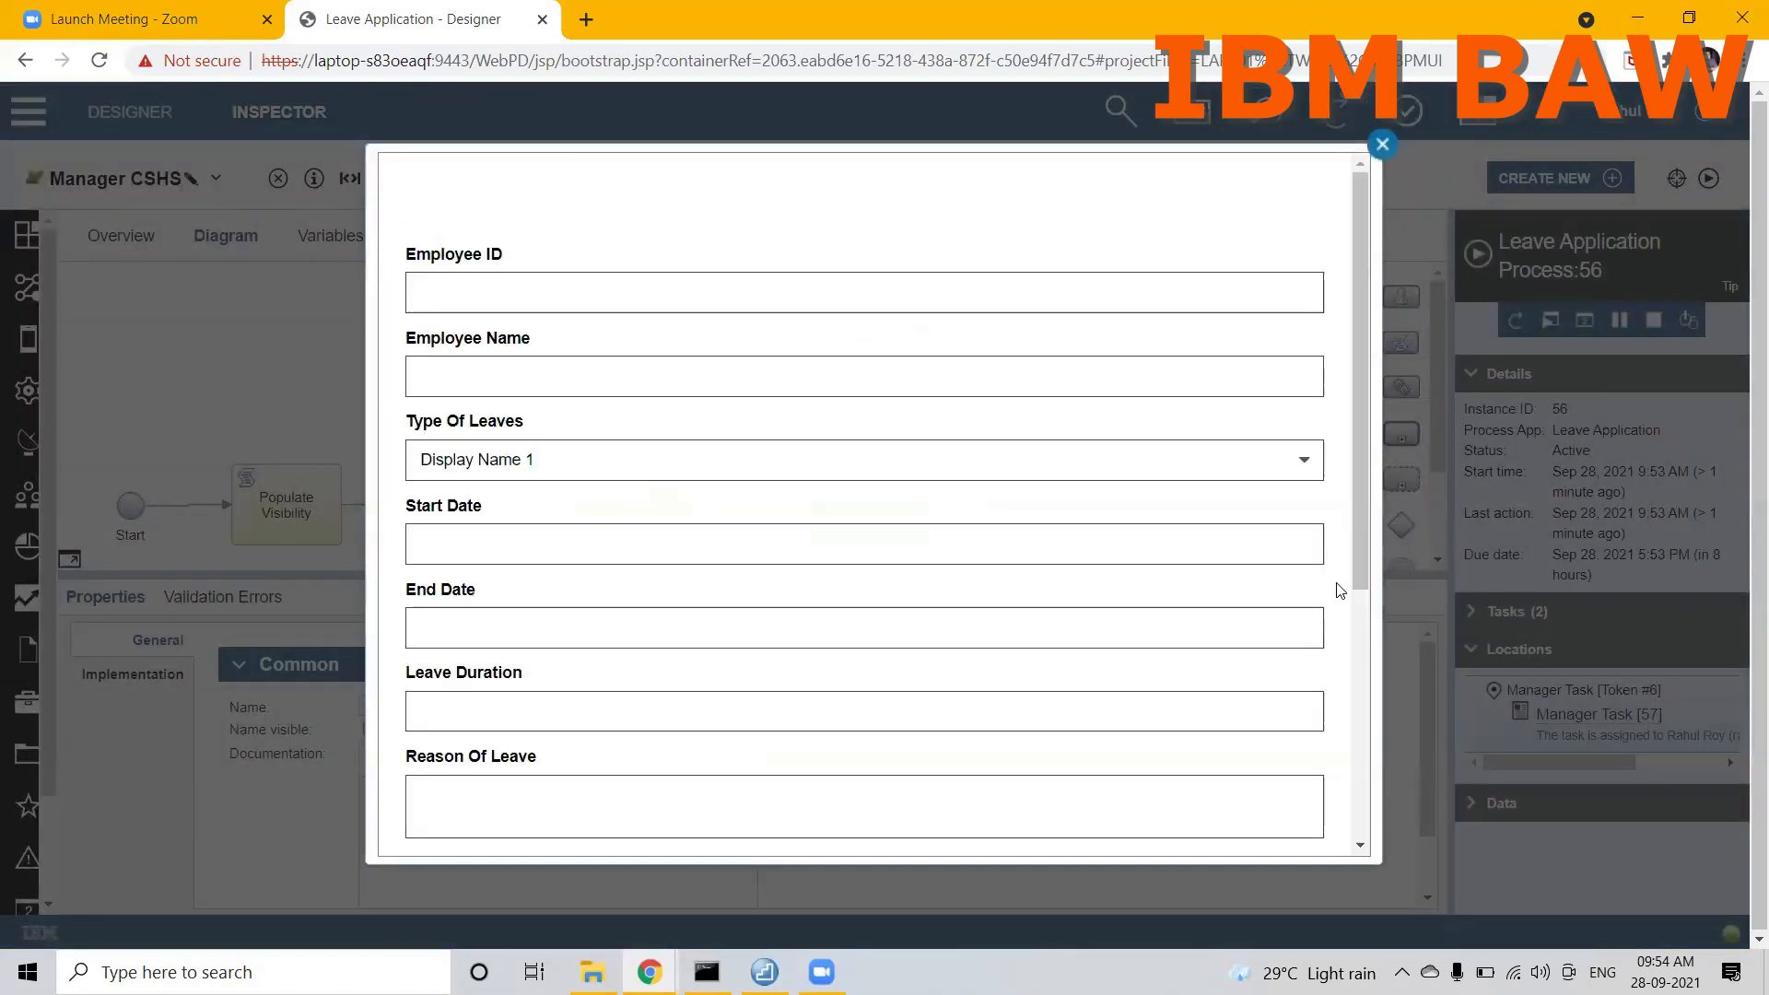
{"action": "left_click_drag", "start_coordinate": [1358, 562], "coordinate": [1344, 840]}
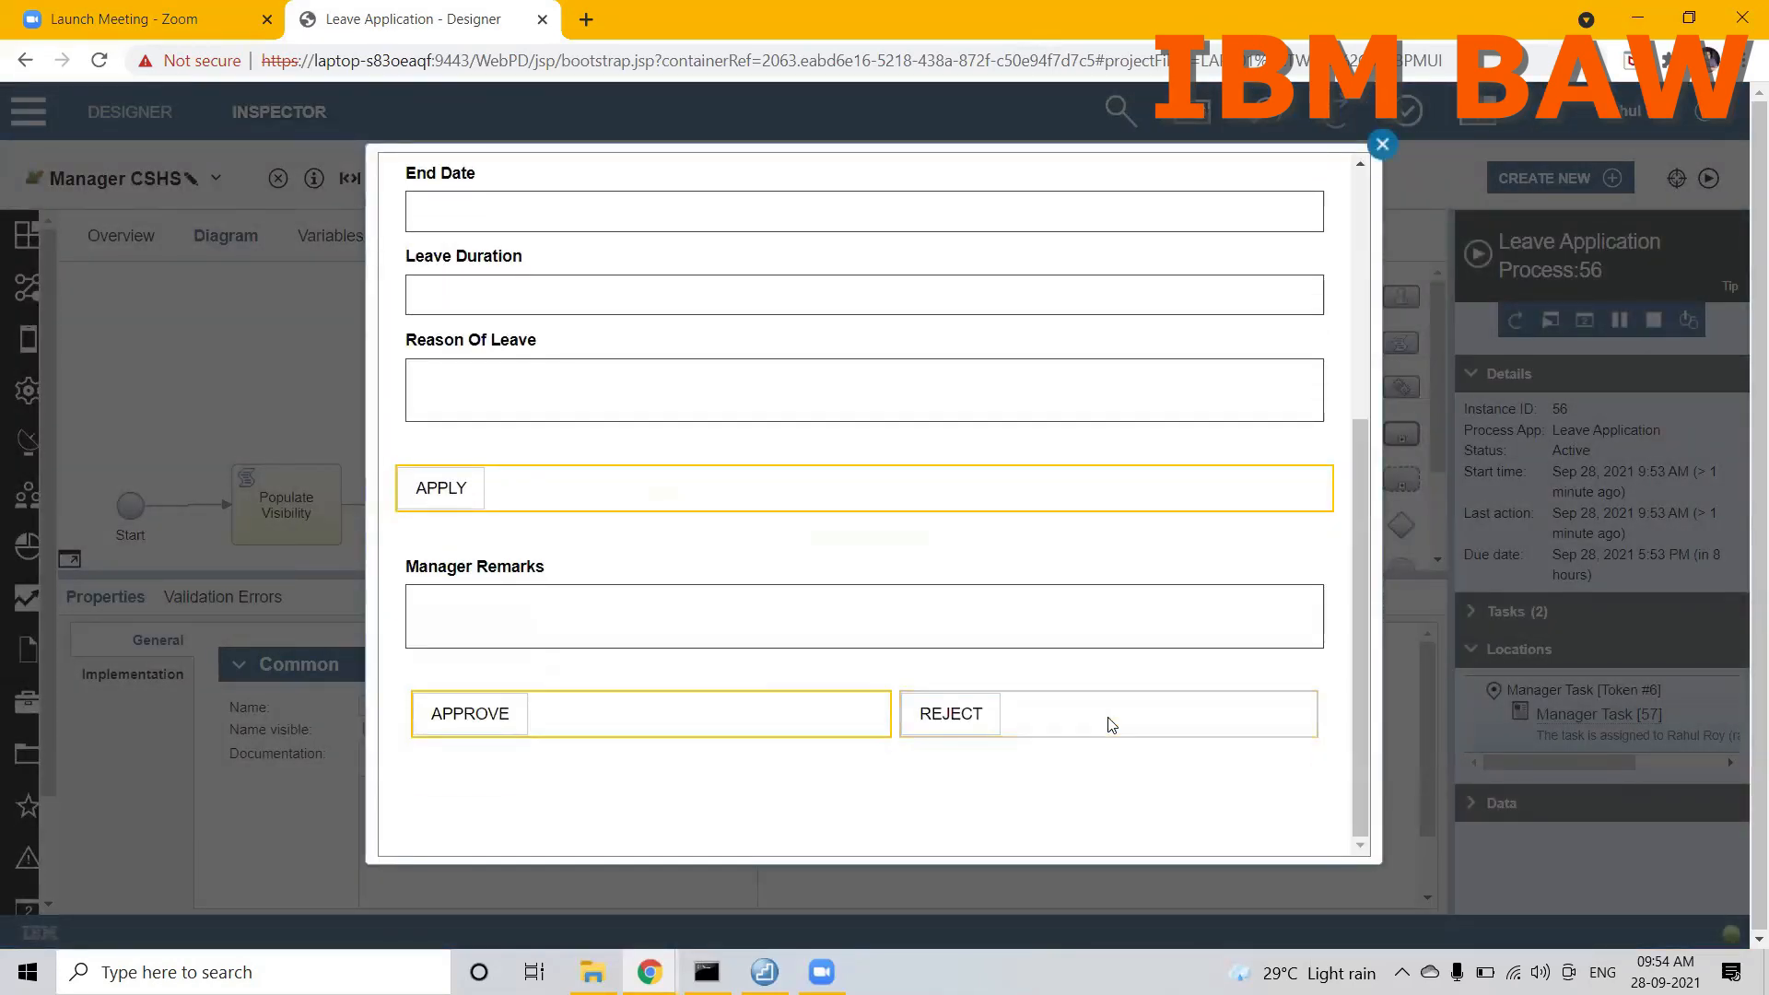
{"action": "left_click", "coordinate": [1109, 724]}
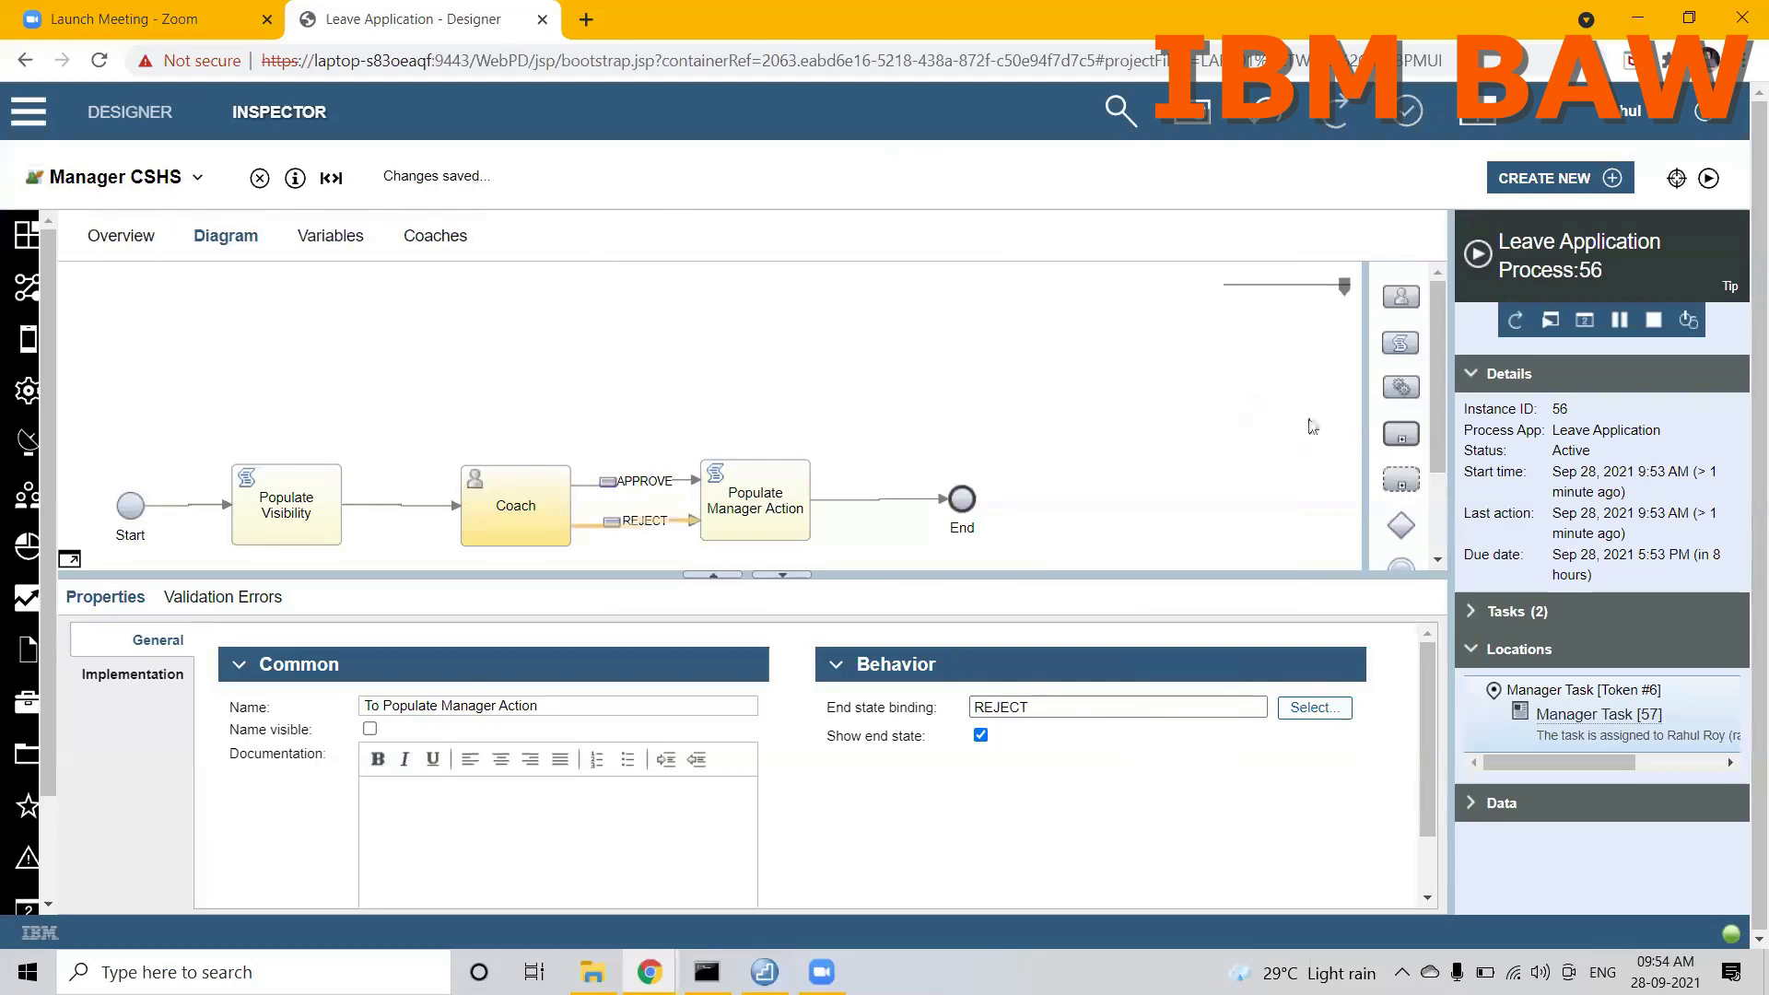
Step: Suspend the running Leave Application Process instance and resume it
{"action": "left_click", "coordinate": [1619, 320]}
{"action": "left_click", "coordinate": [1499, 322]}
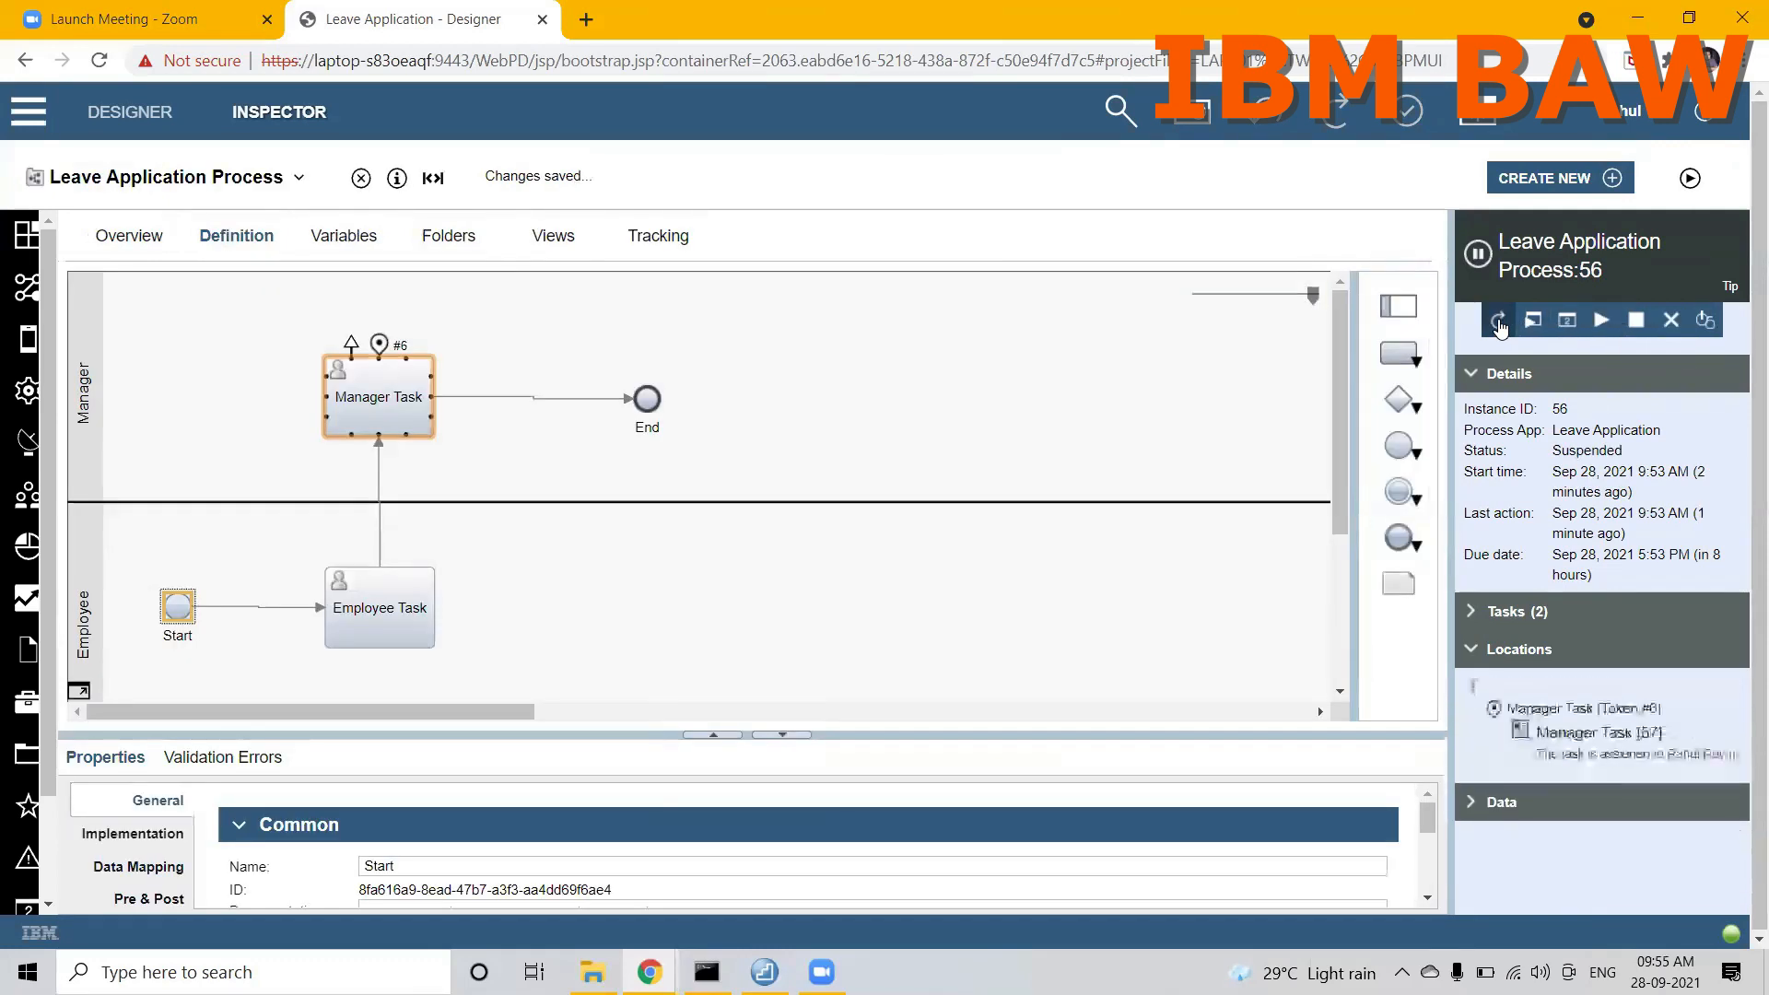
{"action": "left_click", "coordinate": [1601, 323]}
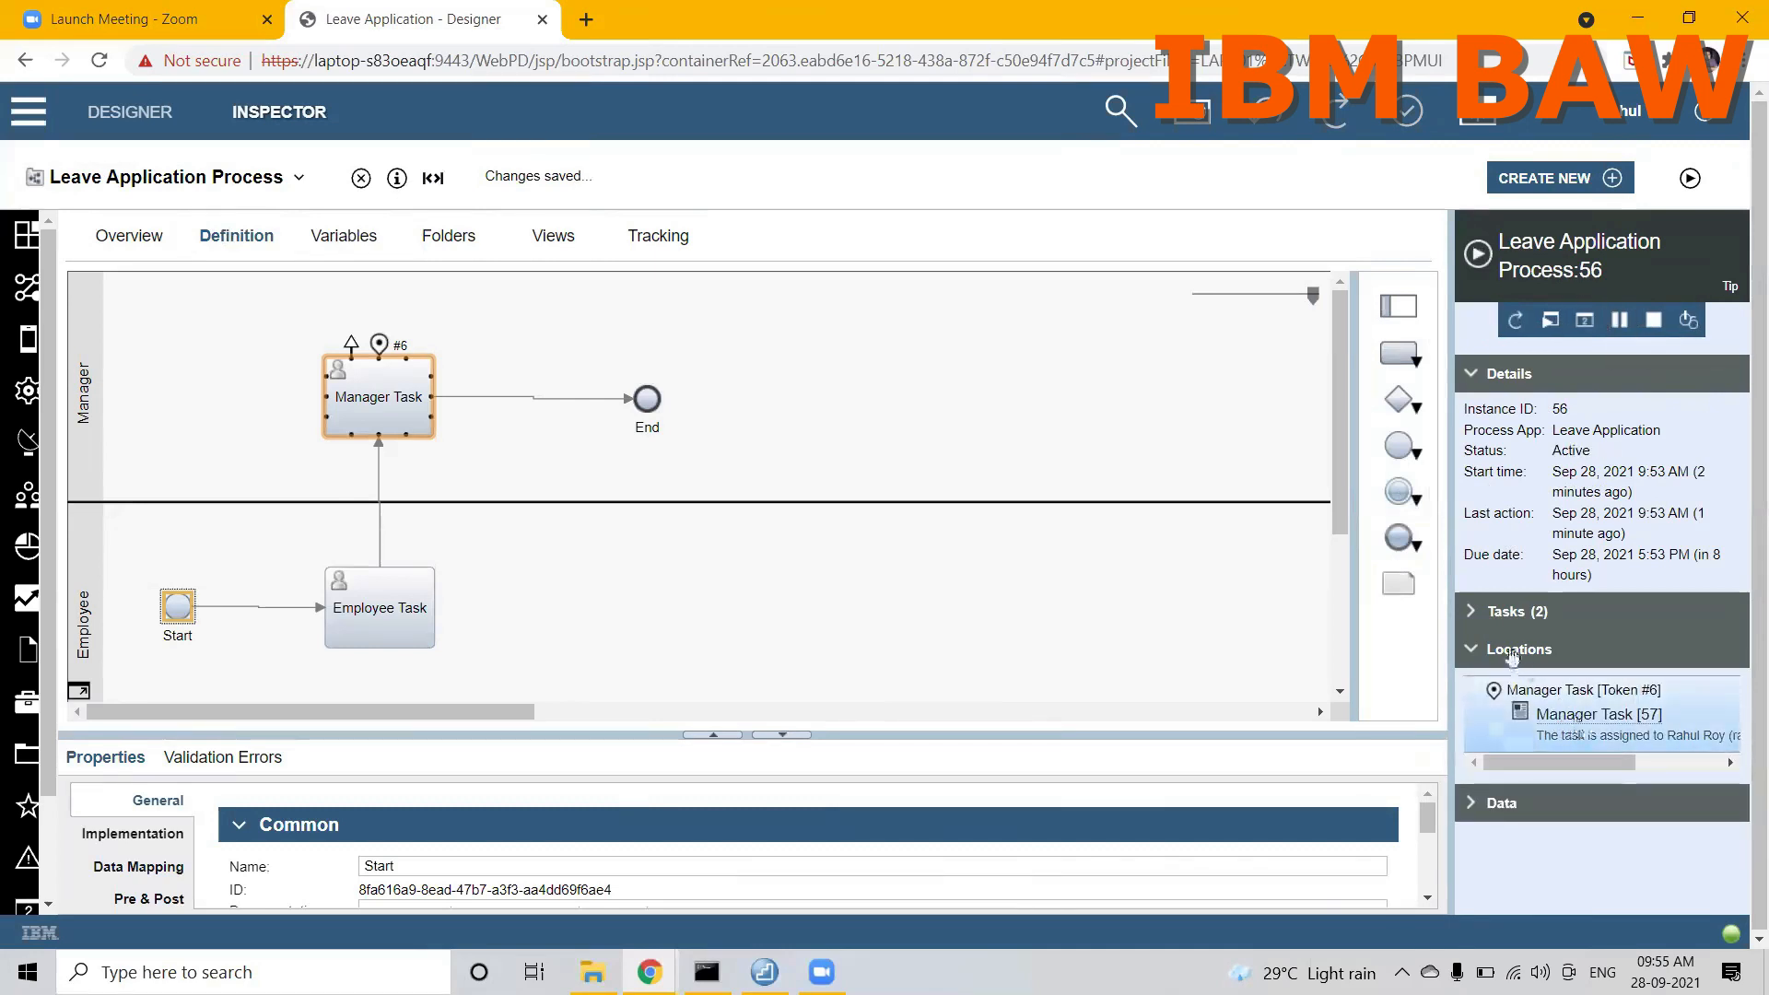
Step: Expand the task list of the process instance and close the leftover Employee Task and Manager Task windows
{"action": "left_click", "coordinate": [1472, 610]}
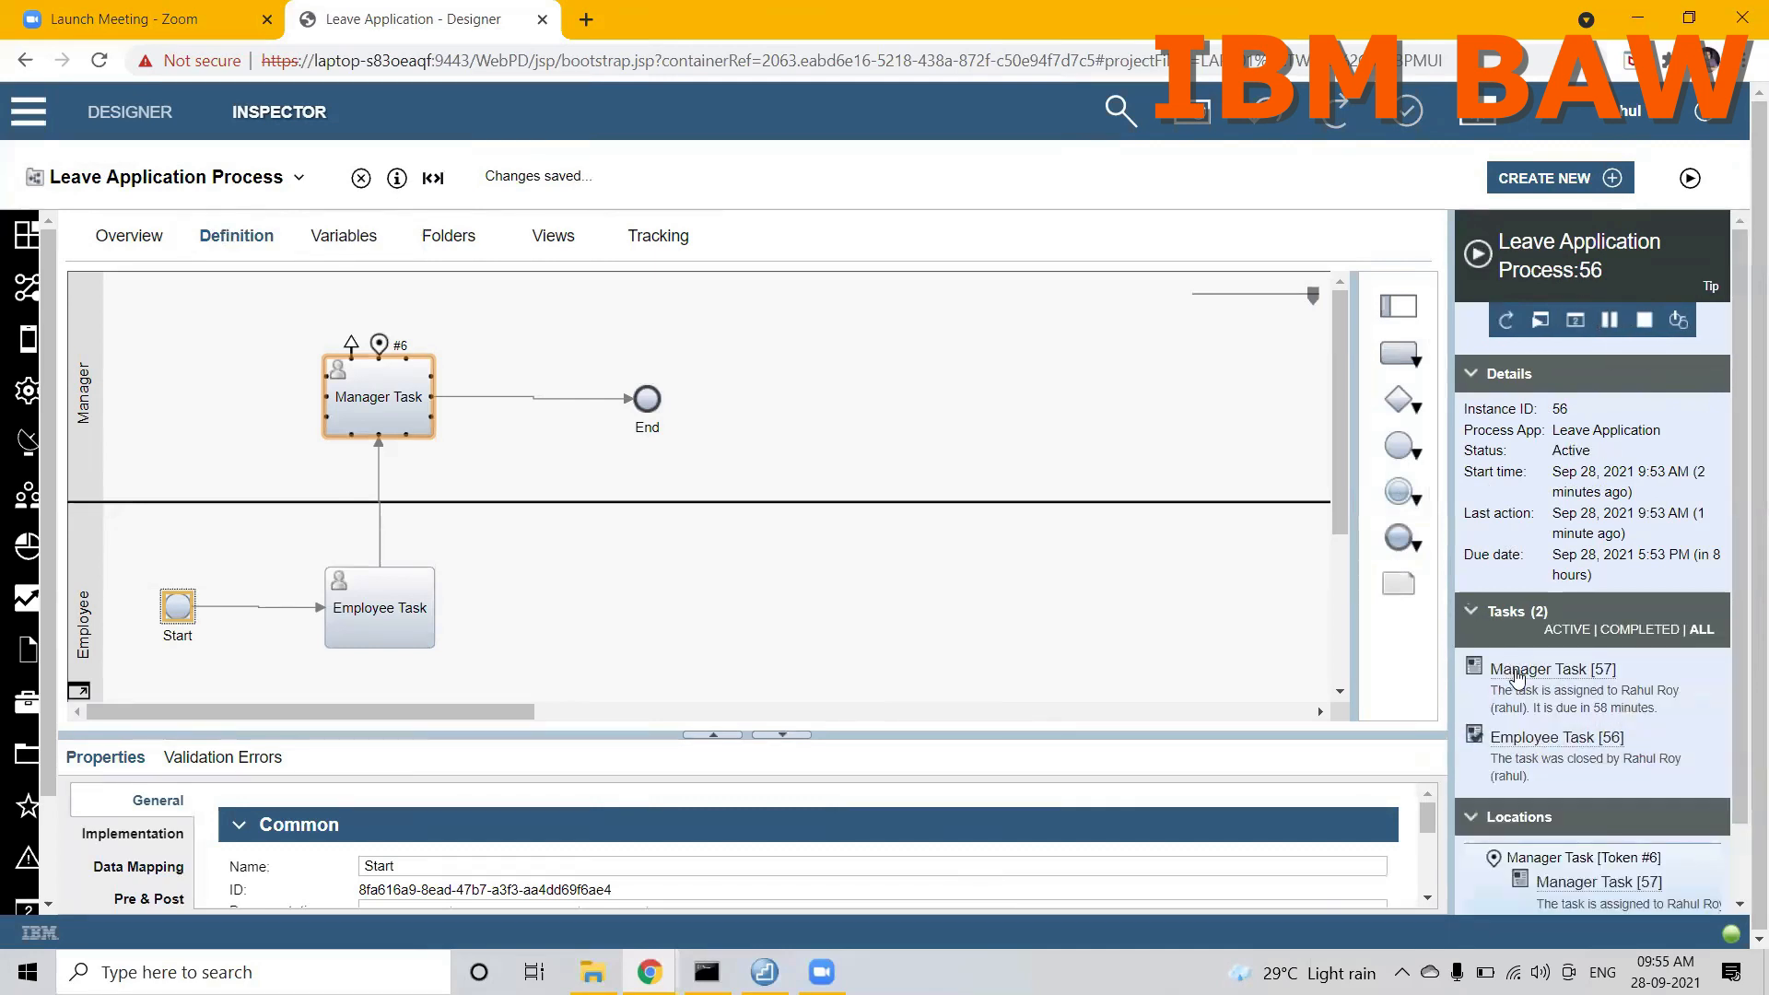
{"action": "left_click", "coordinate": [650, 972]}
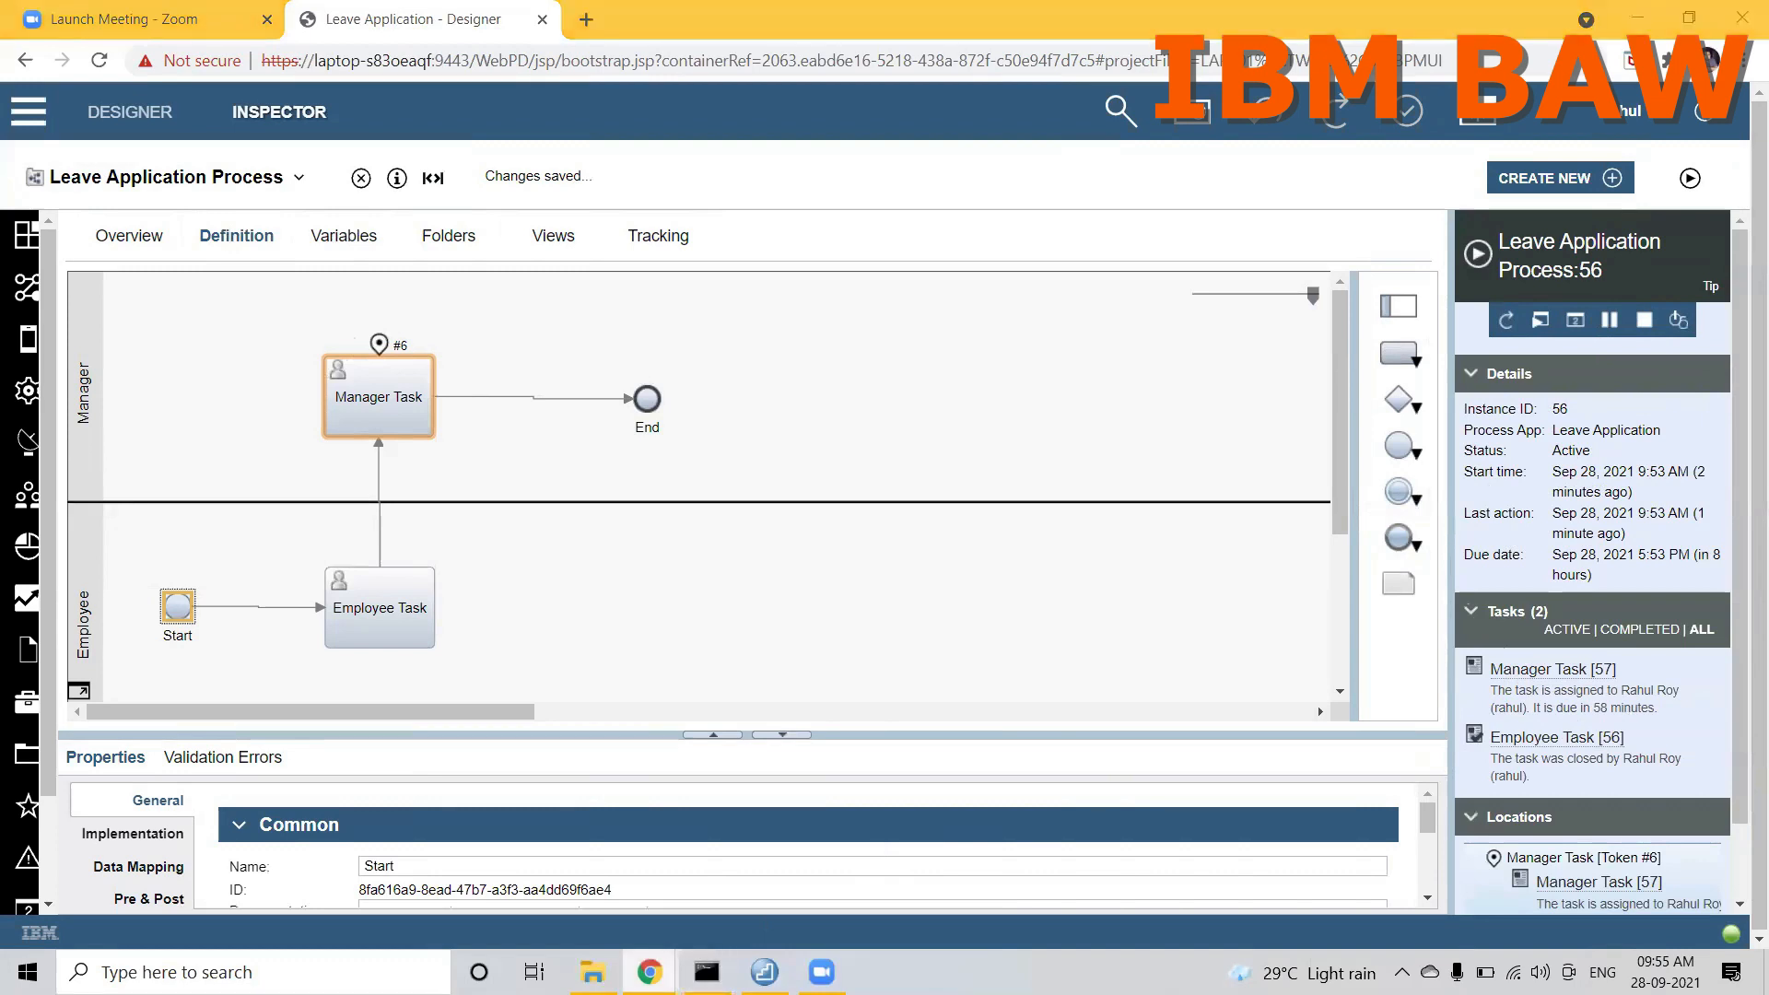
{"action": "left_click", "coordinate": [756, 798]}
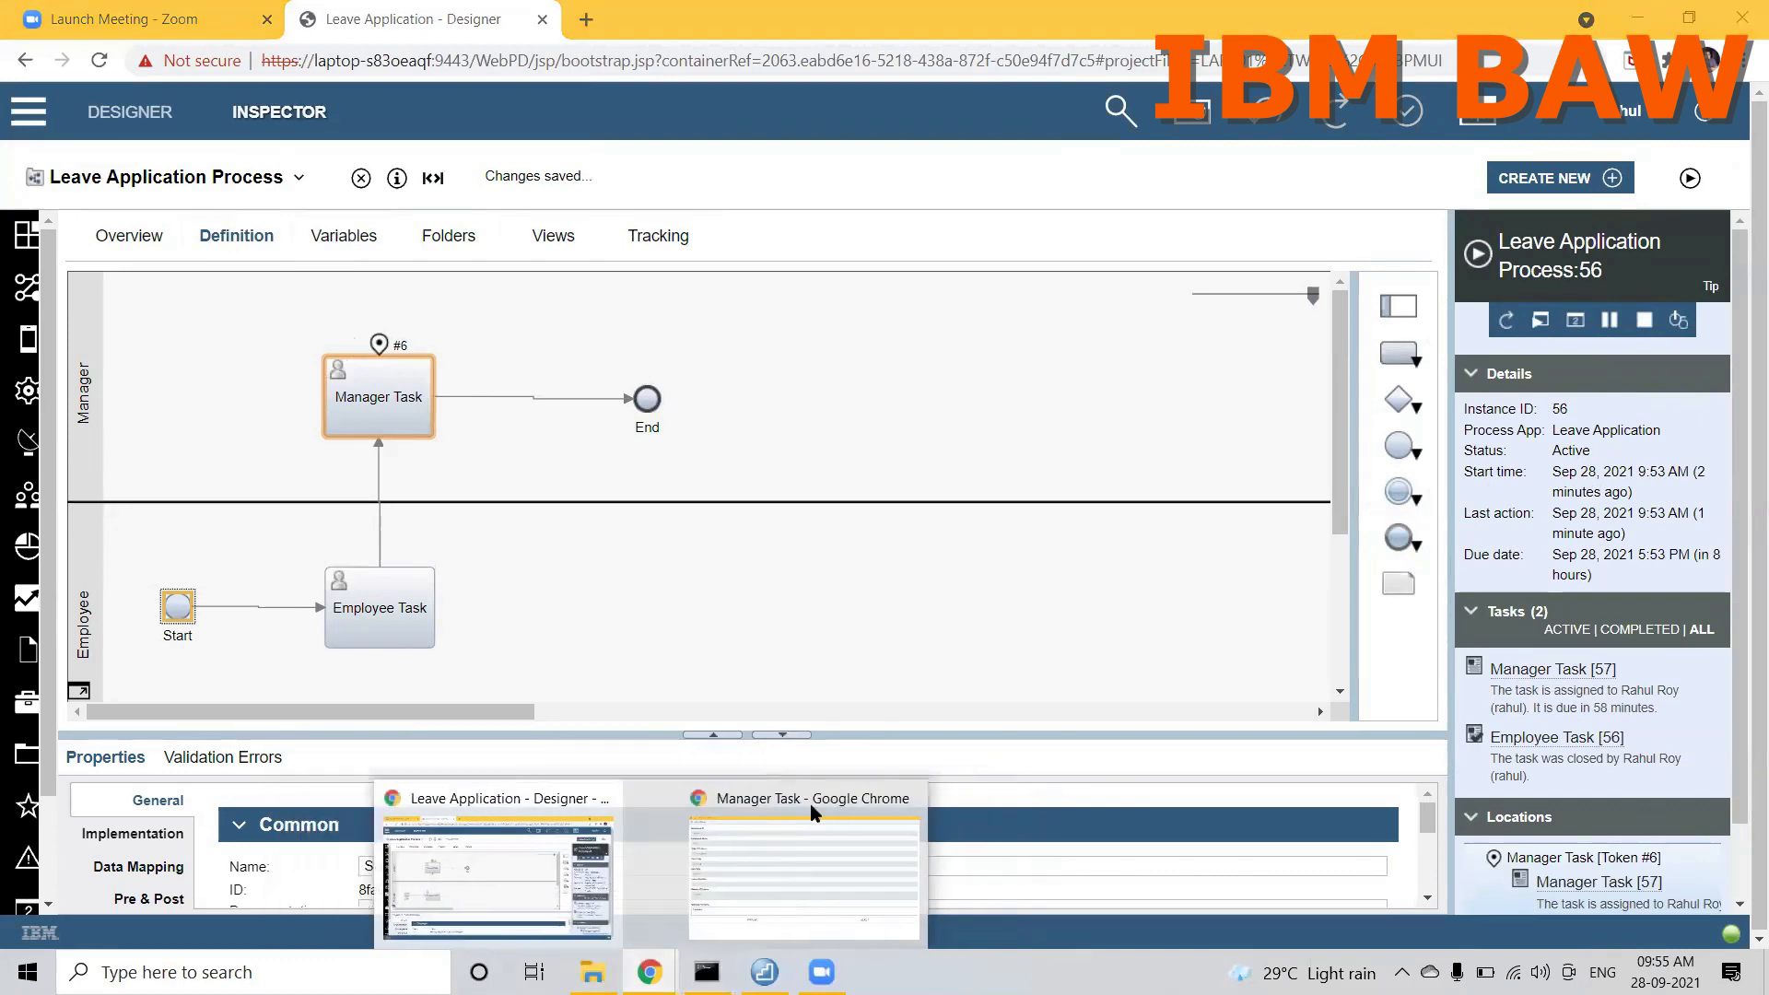
{"action": "left_click", "coordinate": [880, 798]}
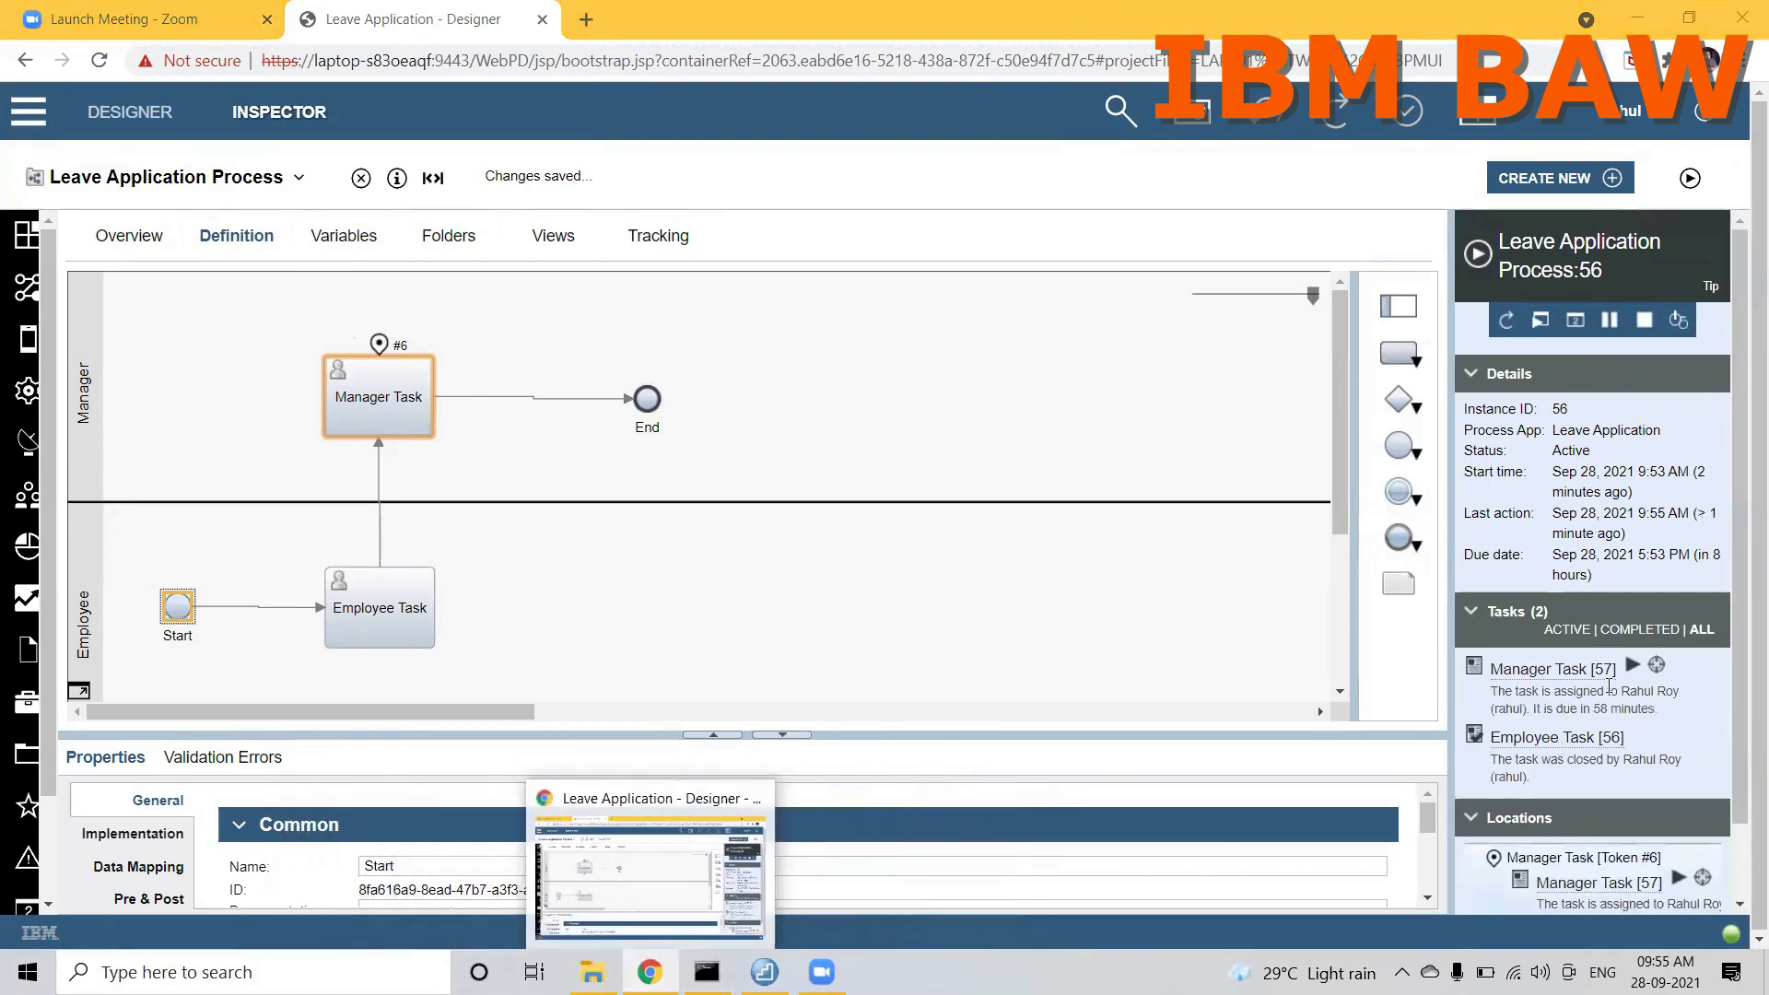
Step: Run the Manager Task again in a maximized window, fill in the manager remarks, and reject the leave application
{"action": "left_click", "coordinate": [1634, 667]}
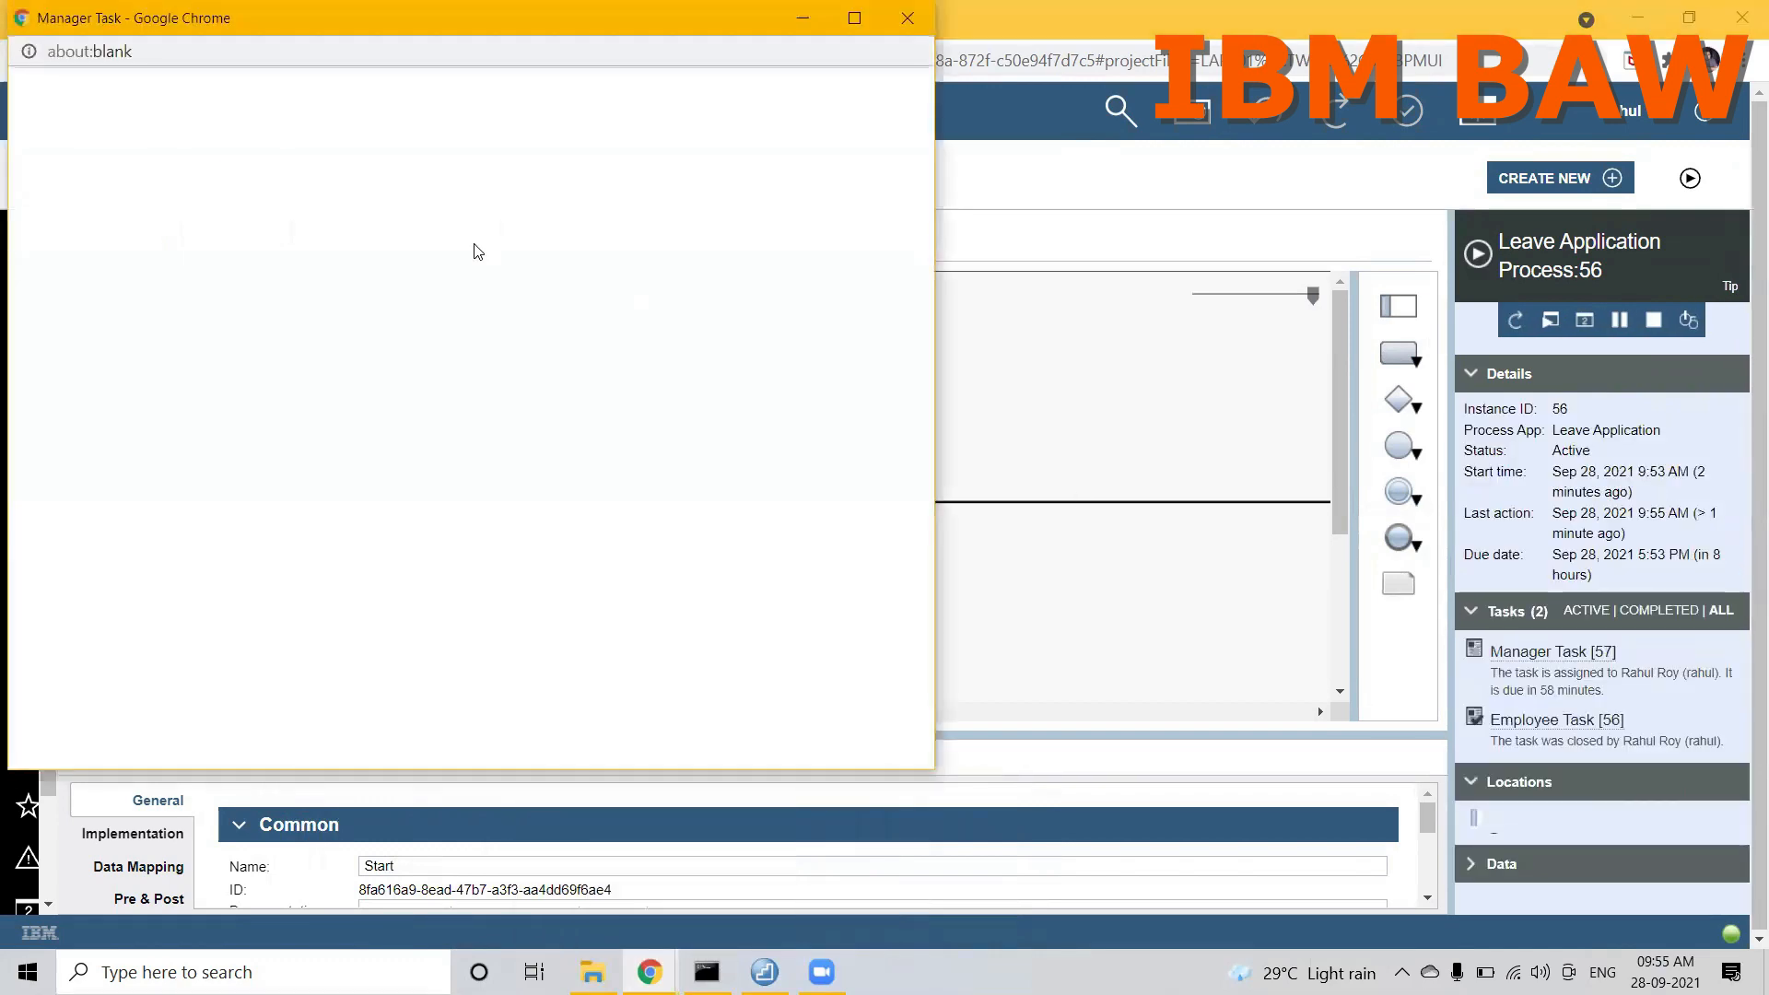
{"action": "double_click", "coordinate": [591, 18]}
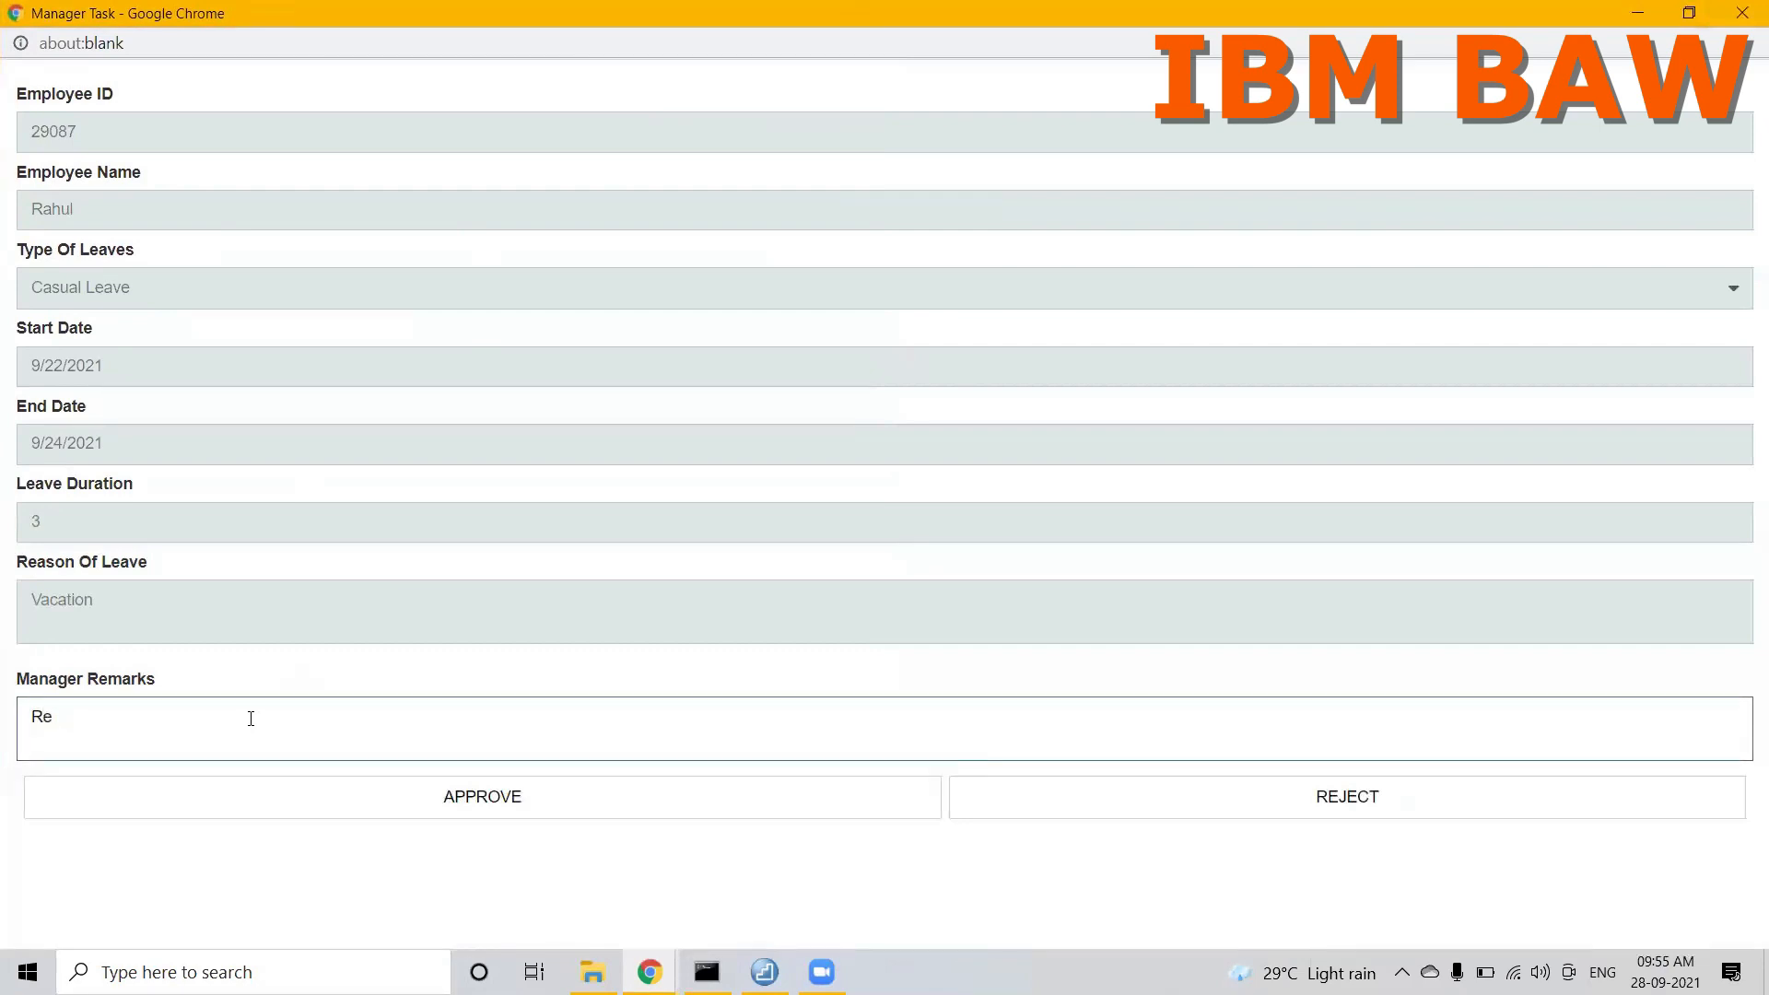
{"action": "left_click", "coordinate": [1016, 810]}
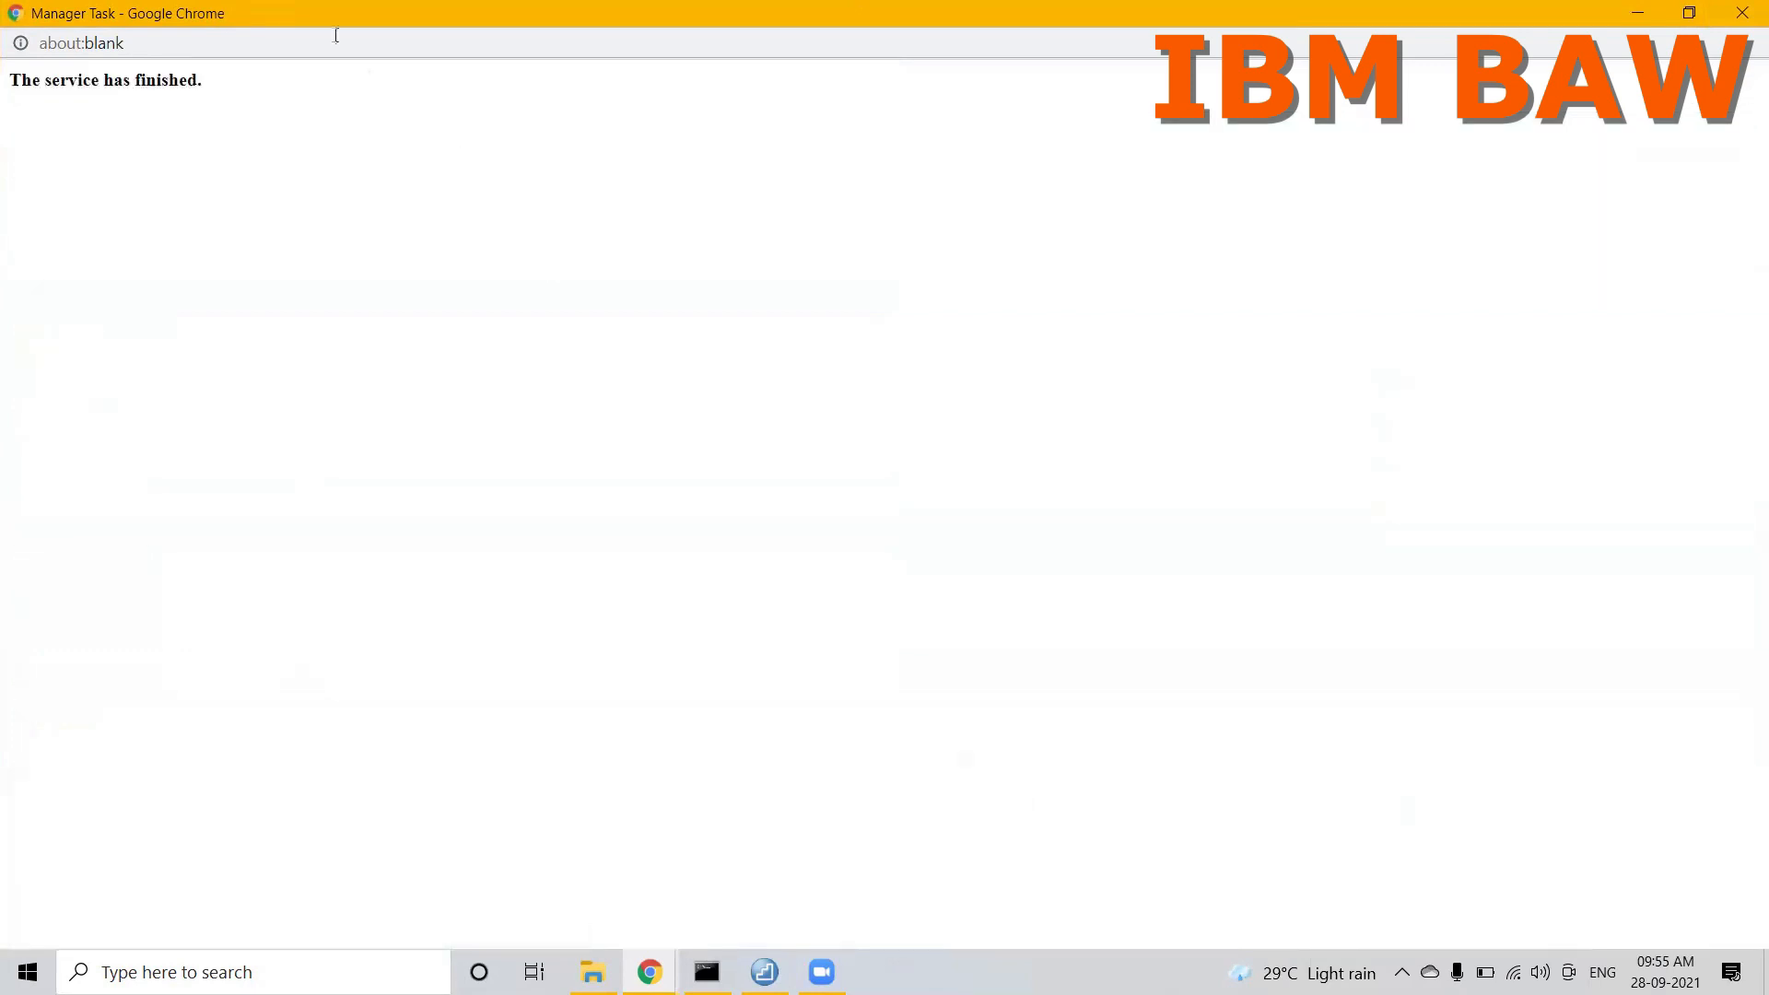